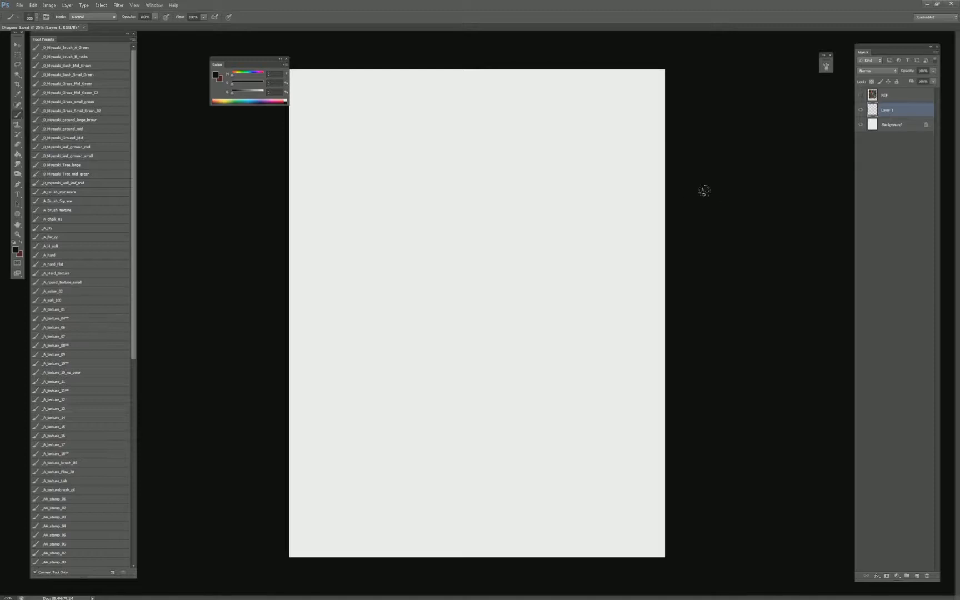
# - Paint a short, thick vertical black stroke in the canvas's upper-left area with the enlarged _A_texture_08** brush preset
pyautogui.click(67, 349)
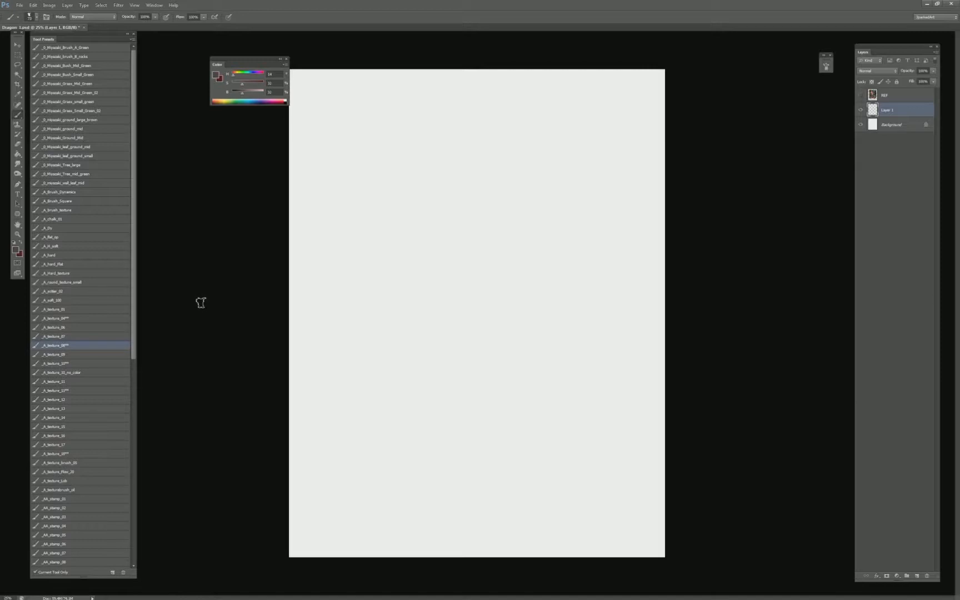
pyautogui.press(']')
pyautogui.press(']')
pyautogui.press(']')
pyautogui.press(']')
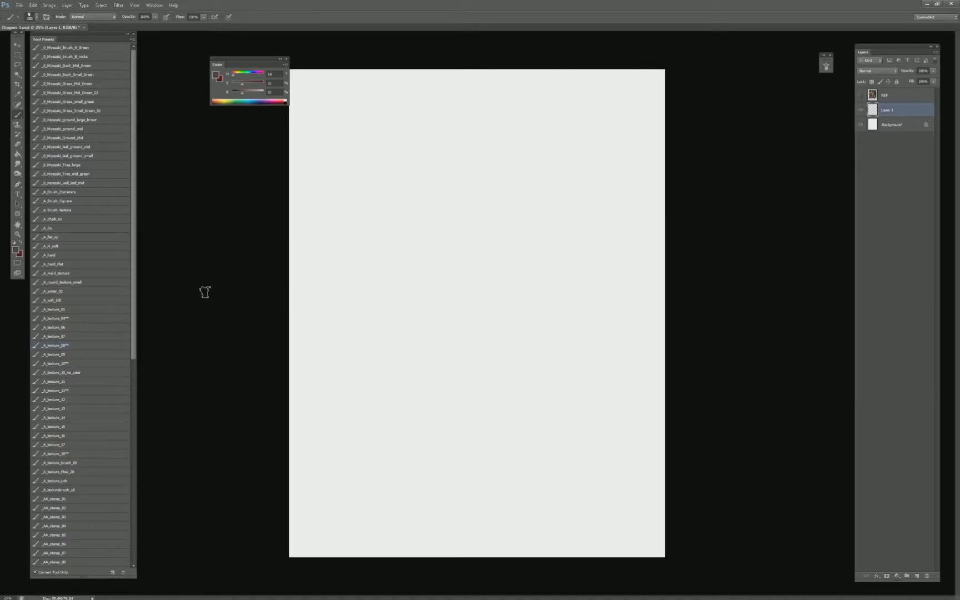
pyautogui.keyDown('alt'); pyautogui.click(209, 283); pyautogui.keyUp('alt')
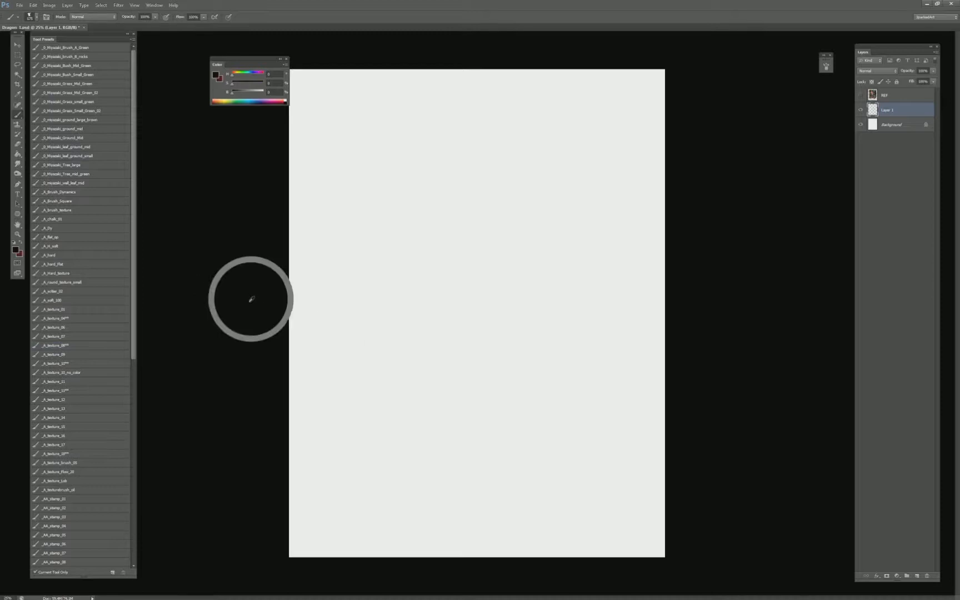
pyautogui.press(']')
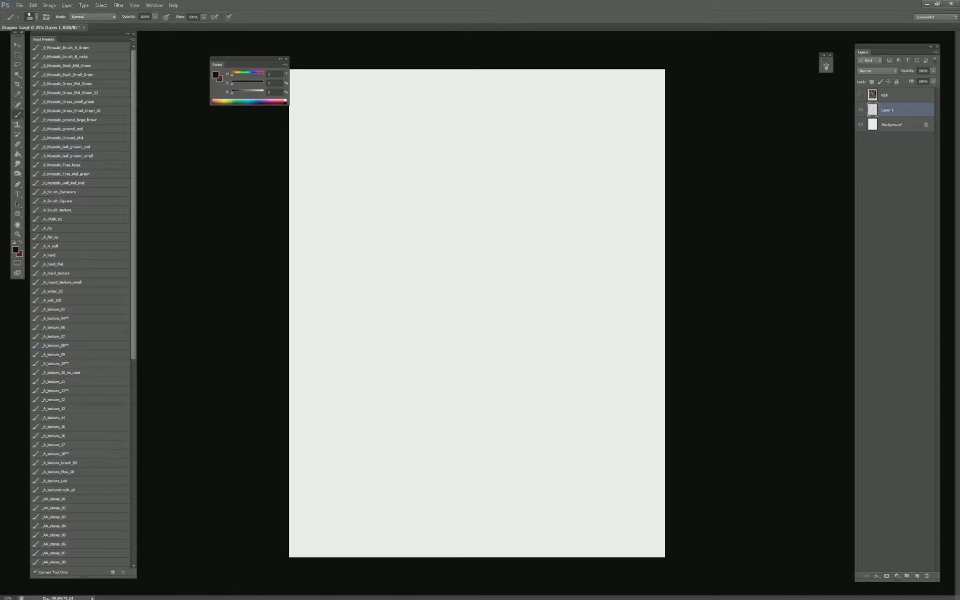
pyautogui.moveTo(341, 169)
pyautogui.mouseDown()
pyautogui.moveTo(340, 249)
pyautogui.moveTo(343, 224)
pyautogui.mouseUp()
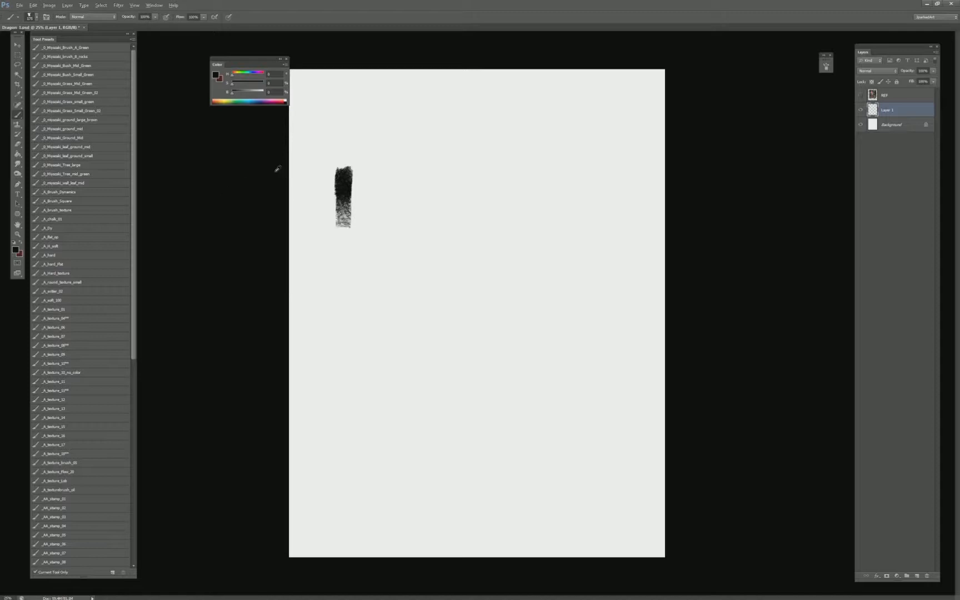
# - Paint a thin vertical stroke beside the thick one and hand-letter VAGUE and SPECIFIC beneath the two strokes
pyautogui.moveTo(384, 169); pyautogui.dragTo(385, 225)
pyautogui.moveTo(323, 238)
pyautogui.mouseDown()
pyautogui.moveTo(350, 254)
pyautogui.moveTo(353, 242)
pyautogui.moveTo(357, 251)
pyautogui.moveTo(399, 248)
pyautogui.mouseUp()
pyautogui.moveTo(404, 239); pyautogui.dragTo(404, 248)
pyautogui.moveTo(404, 239); pyautogui.dragTo(409, 248)
pyautogui.moveTo(415, 239); pyautogui.dragTo(414, 248)
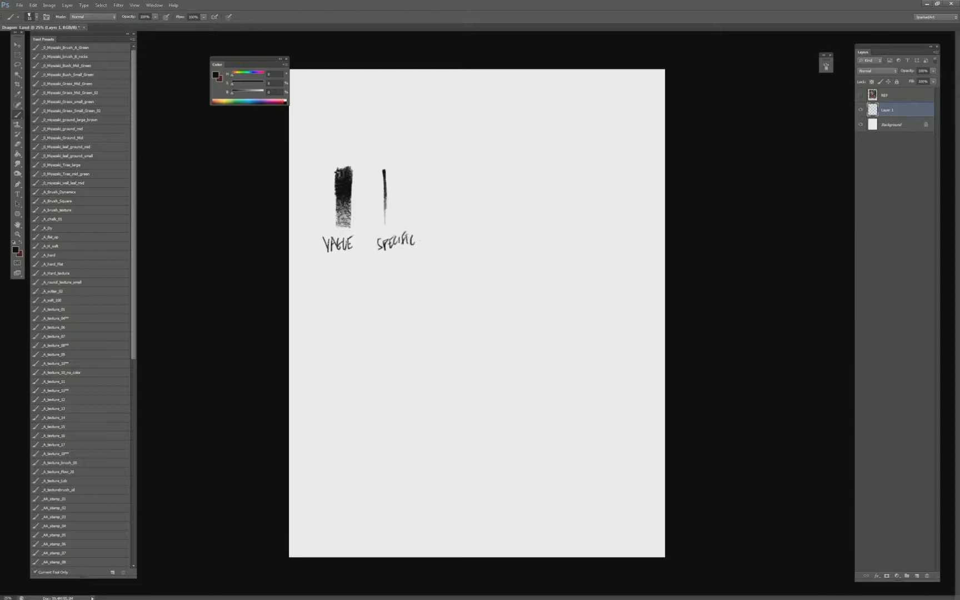
# - Hand-letter LARGE and SMALL above the two strokes and connect VAGUE and SPECIFIC with a dash
pyautogui.moveTo(385, 238); pyautogui.dragTo(378, 248)
pyautogui.hotkey('ctrl', 'z')
pyautogui.moveTo(331, 151); pyautogui.dragTo(412, 152)
pyautogui.click(413, 149)
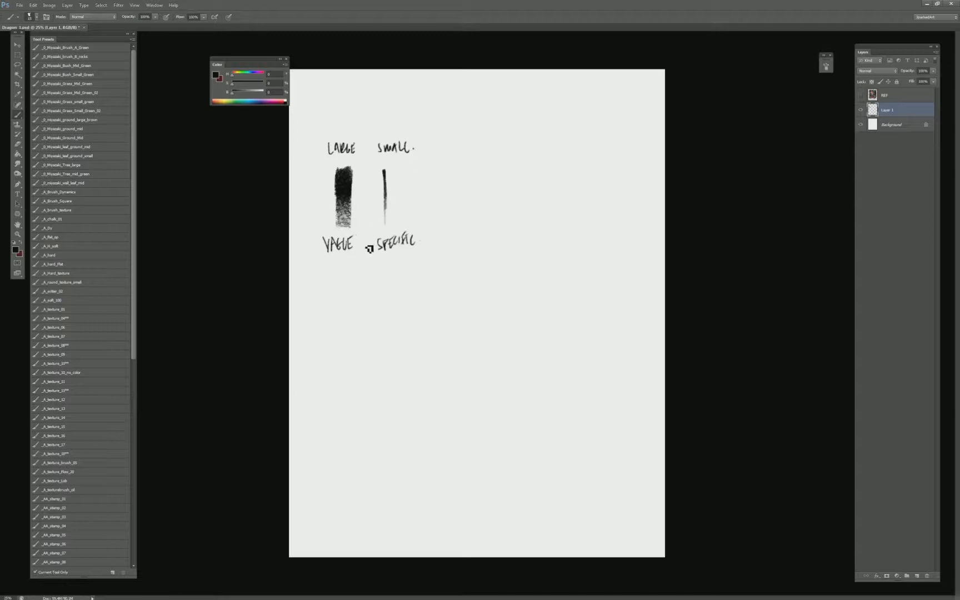
pyautogui.moveTo(361, 245); pyautogui.dragTo(370, 244)
# - Block in overlapping soft dark grey strokes at the canvas's left edge below the lettering with a large _A_H_soft brush
pyautogui.click(78, 246)
pyautogui.keyDown('alt'); pyautogui.click(220, 250); pyautogui.keyUp('alt')
pyautogui.press(']')
pyautogui.moveTo(337, 326); pyautogui.dragTo(374, 401)
pyautogui.moveTo(311, 317); pyautogui.dragTo(347, 414)
pyautogui.keyDown('alt'); pyautogui.click(359, 360); pyautogui.keyUp('alt')
pyautogui.moveTo(355, 334); pyautogui.dragTo(322, 400)
pyautogui.moveTo(311, 322); pyautogui.dragTo(305, 414)
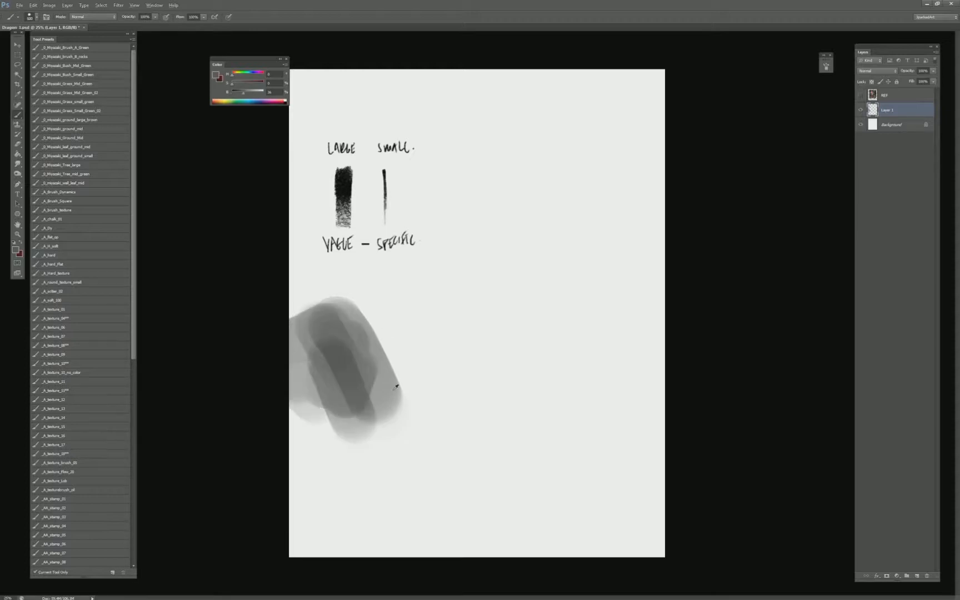
# - Spread lighter sampled-grey strokes from the dark shape across the middle of the canvas, including a short rounded vertical pillar
pyautogui.keyDown('alt'); pyautogui.click(393, 386); pyautogui.keyUp('alt')
pyautogui.moveTo(389, 350); pyautogui.dragTo(400, 377)
pyautogui.moveTo(426, 410)
pyautogui.mouseDown()
pyautogui.moveTo(383, 334)
pyautogui.moveTo(466, 389)
pyautogui.mouseUp()
pyautogui.moveTo(422, 341); pyautogui.dragTo(511, 403)
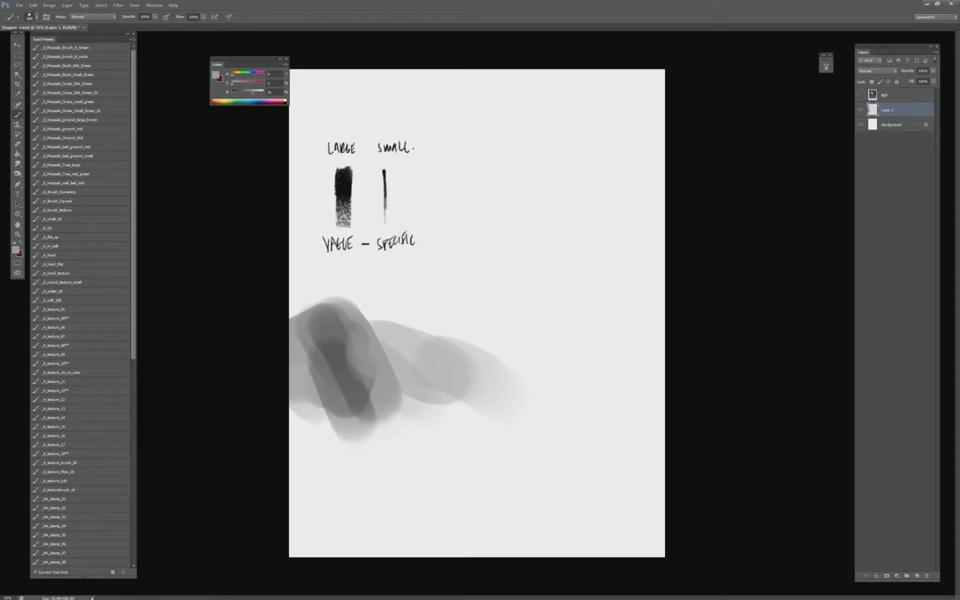
pyautogui.moveTo(436, 389); pyautogui.dragTo(347, 434)
pyautogui.moveTo(489, 414); pyautogui.dragTo(503, 428)
pyautogui.moveTo(447, 378)
pyautogui.mouseDown()
pyautogui.moveTo(447, 300)
pyautogui.moveTo(436, 334)
pyautogui.mouseUp()
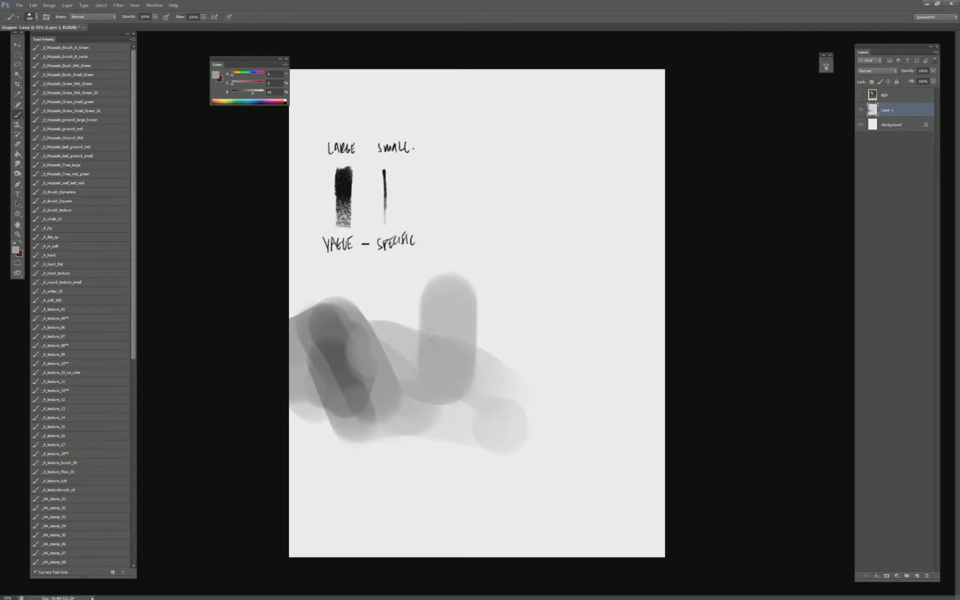
pyautogui.moveTo(467, 367); pyautogui.dragTo(514, 370)
# - Paint tall, pale grey vertical strokes and broad arching strokes on the right side of the canvas as a distant form
pyautogui.moveTo(556, 406); pyautogui.dragTo(555, 261)
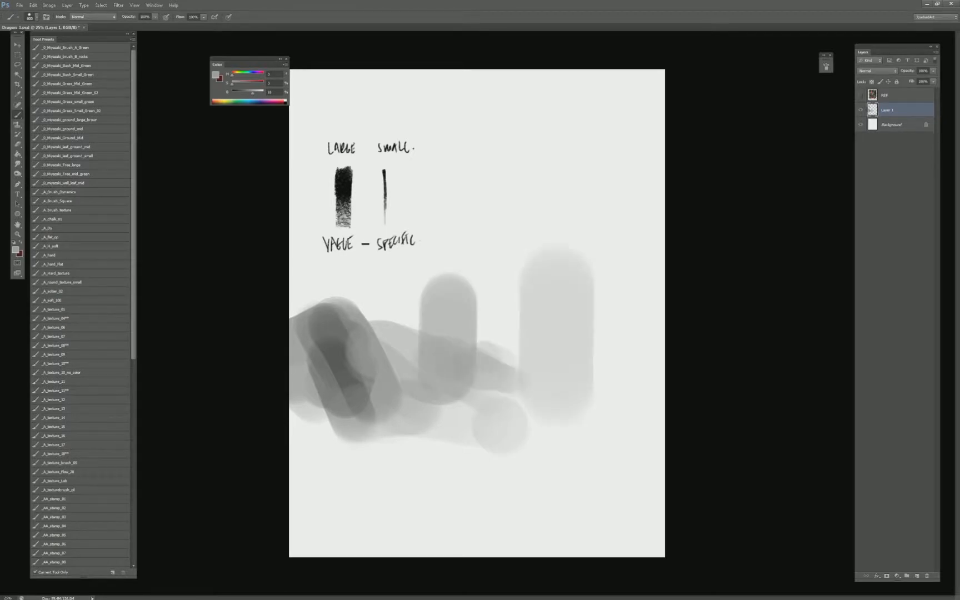
pyautogui.moveTo(586, 411); pyautogui.dragTo(586, 228)
pyautogui.moveTo(534, 261); pyautogui.dragTo(650, 217)
pyautogui.moveTo(548, 292)
pyautogui.mouseDown()
pyautogui.moveTo(526, 251)
pyautogui.moveTo(558, 222)
pyautogui.moveTo(608, 278)
pyautogui.mouseUp()
# - Add a pale round dab above the dark shape and a small light mark inside the middle pillar with a smaller brush
pyautogui.press('[')
pyautogui.press('[')
pyautogui.press('[')
pyautogui.press('[')
pyautogui.moveTo(376, 293); pyautogui.dragTo(384, 299)
pyautogui.keyDown('alt'); pyautogui.click(332, 345); pyautogui.keyUp('alt')
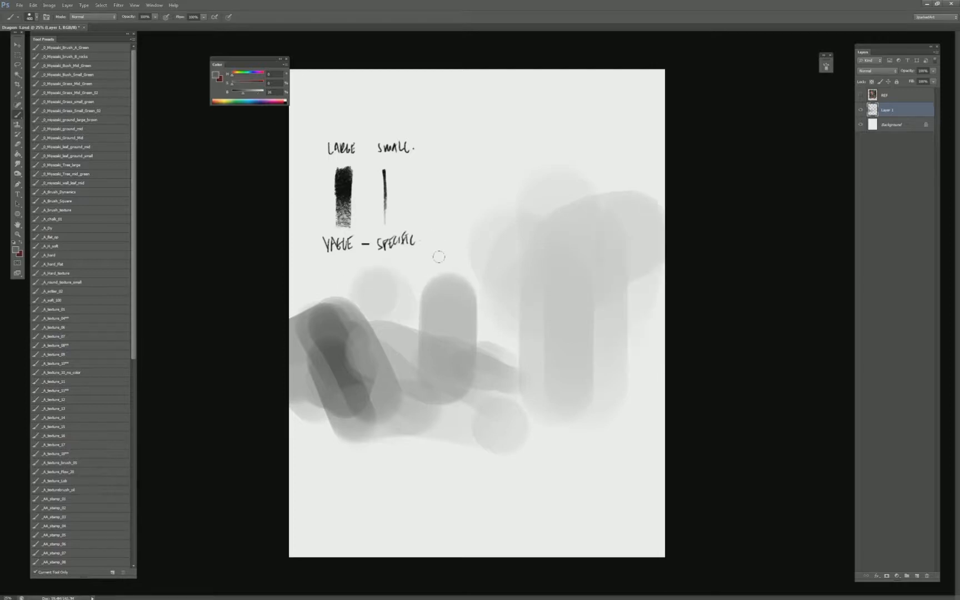
pyautogui.keyDown('alt'); pyautogui.click(400, 351); pyautogui.keyUp('alt')
pyautogui.moveTo(444, 340); pyautogui.dragTo(453, 367)
# - Build up a large, rounded near-black mass at the canvas's left edge with layered broad vertical strokes
pyautogui.keyDown('alt'); pyautogui.click(250, 351); pyautogui.keyUp('alt')
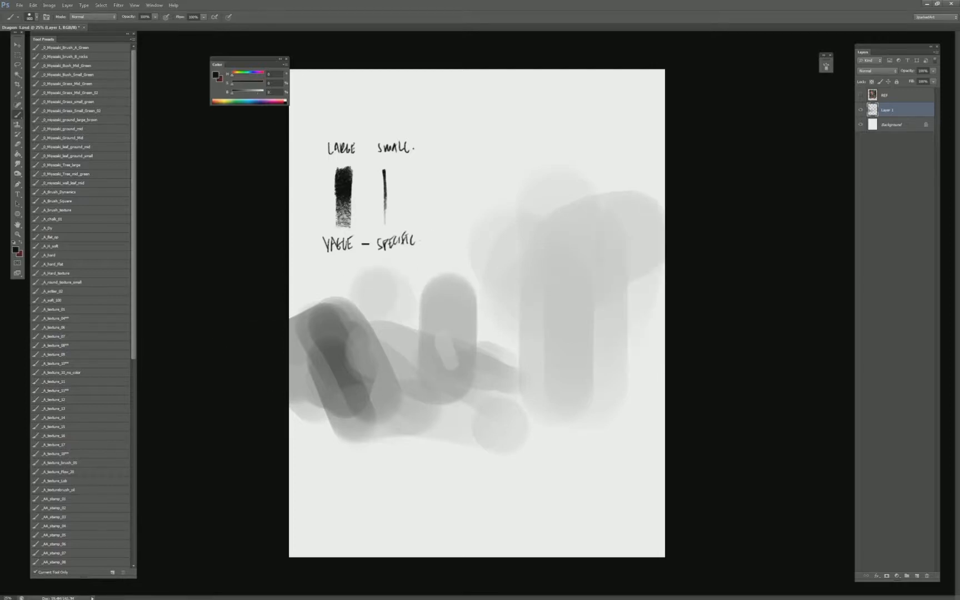
pyautogui.moveTo(298, 353); pyautogui.dragTo(298, 436)
pyautogui.moveTo(312, 329); pyautogui.dragTo(310, 439)
pyautogui.keyDown('alt'); pyautogui.click(345, 357); pyautogui.keyUp('alt')
pyautogui.press('[')
pyautogui.press('[')
pyautogui.press('[')
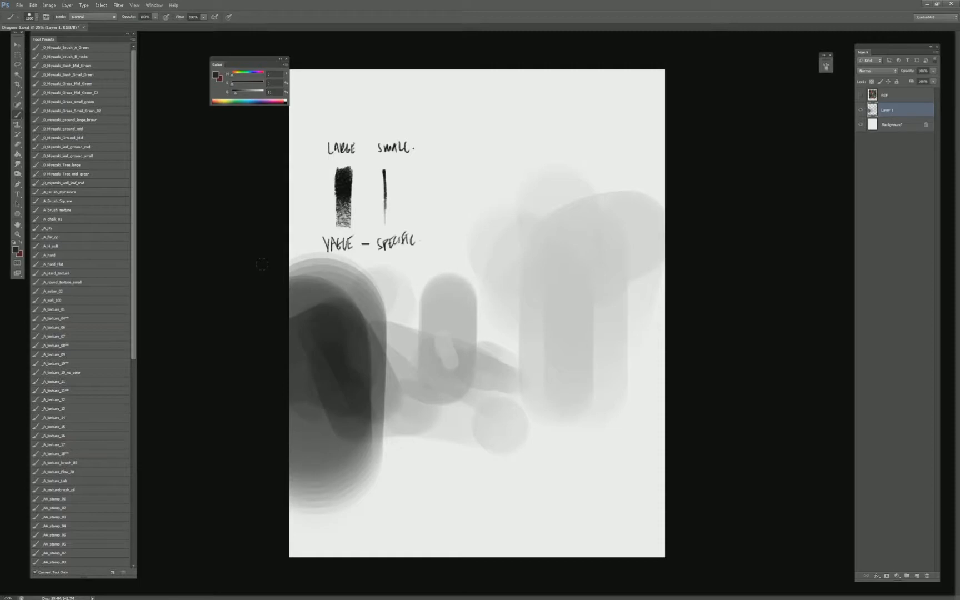
pyautogui.moveTo(318, 320); pyautogui.dragTo(308, 439)
pyautogui.moveTo(312, 378); pyautogui.dragTo(307, 446)
pyautogui.moveTo(354, 388)
pyautogui.mouseDown()
pyautogui.moveTo(336, 462)
pyautogui.moveTo(354, 451)
pyautogui.mouseUp()
pyautogui.moveTo(345, 370); pyautogui.dragTo(343, 471)
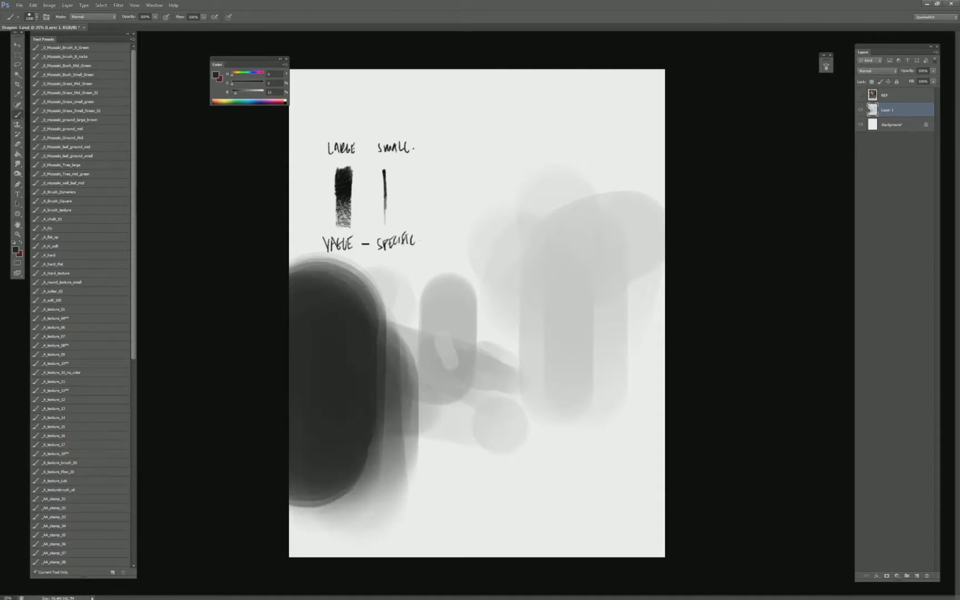
# - Shape the middle grey pillar into a jar with a flat, flared rim and tone its body using sampled greys
pyautogui.keyDown('alt'); pyautogui.click(446, 328); pyautogui.keyUp('alt')
pyautogui.keyDown('alt'); pyautogui.click(427, 318); pyautogui.keyUp('alt')
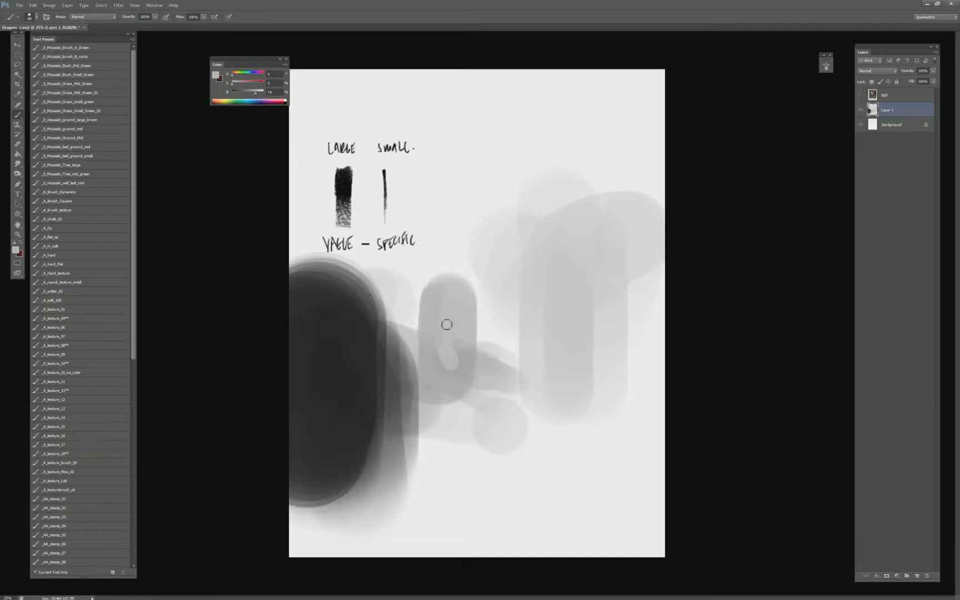
pyautogui.moveTo(437, 282); pyautogui.dragTo(466, 276)
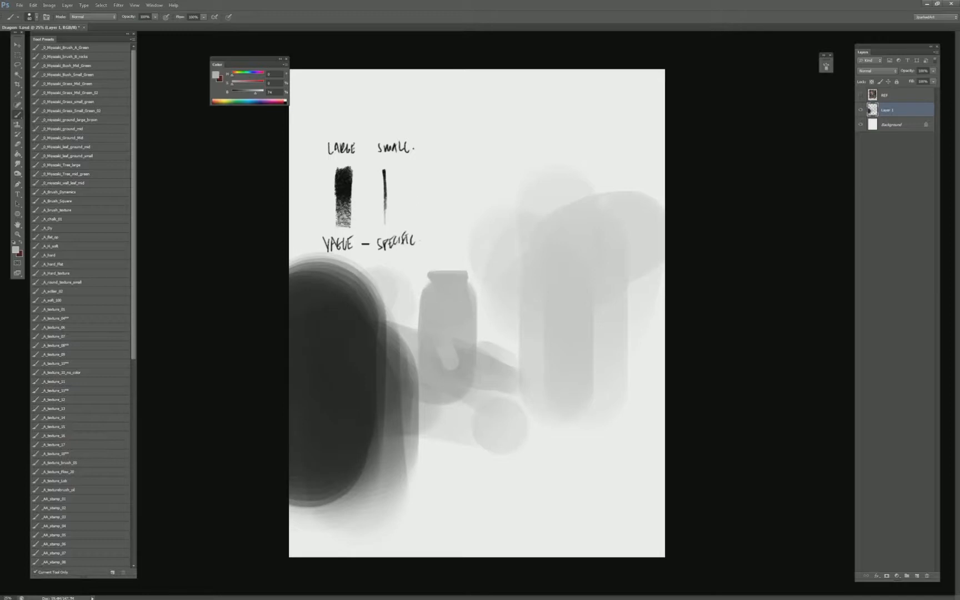
pyautogui.keyDown('alt'); pyautogui.click(476, 276); pyautogui.keyUp('alt')
pyautogui.keyDown('alt'); pyautogui.click(443, 337); pyautogui.keyUp('alt')
pyautogui.keyDown('alt'); pyautogui.click(432, 357); pyautogui.keyUp('alt')
pyautogui.moveTo(439, 349)
pyautogui.mouseDown()
pyautogui.moveTo(429, 318)
pyautogui.moveTo(439, 299)
pyautogui.mouseUp()
pyautogui.keyDown('alt'); pyautogui.click(464, 356); pyautogui.keyUp('alt')
pyautogui.keyDown('alt'); pyautogui.click(455, 278); pyautogui.keyUp('alt')
pyautogui.keyDown('alt'); pyautogui.click(469, 270); pyautogui.keyUp('alt')
# - Clean up the corner of the jar's rim with the _HARD eraser preset and resume painting with a sampled light grey
pyautogui.press('e')
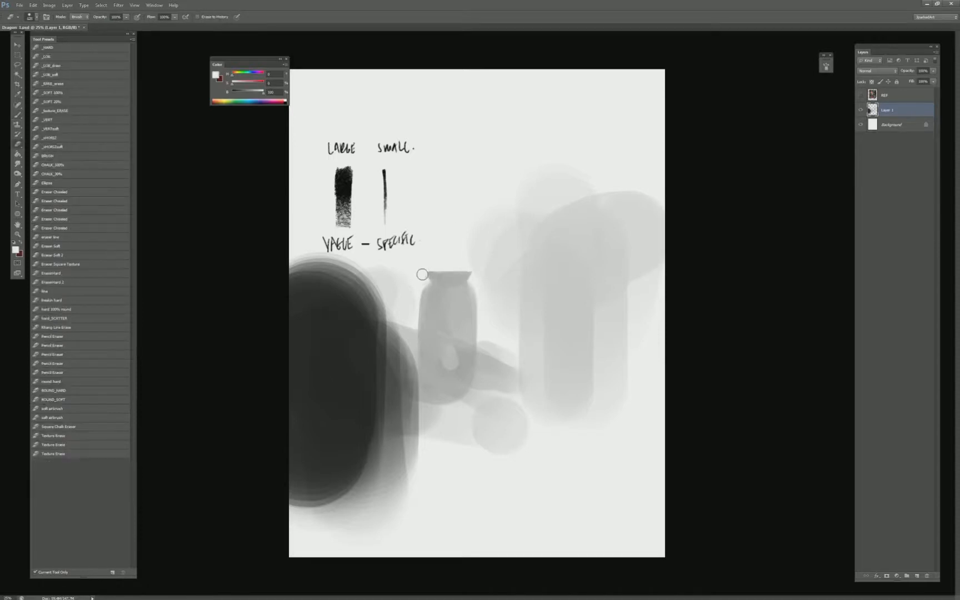
pyautogui.click(67, 50)
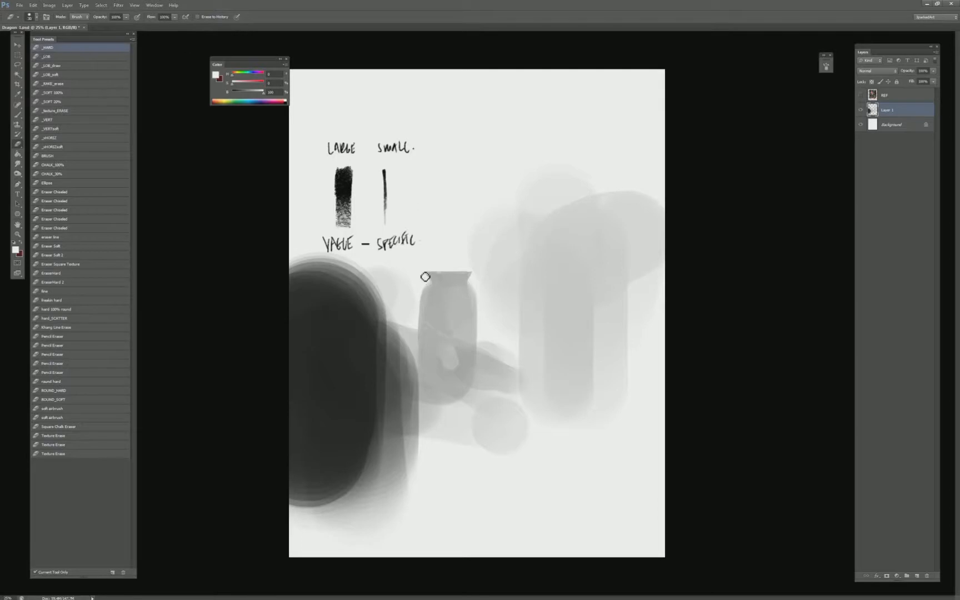
pyautogui.press('b')
pyautogui.keyDown('alt'); pyautogui.click(476, 291); pyautogui.keyUp('alt')
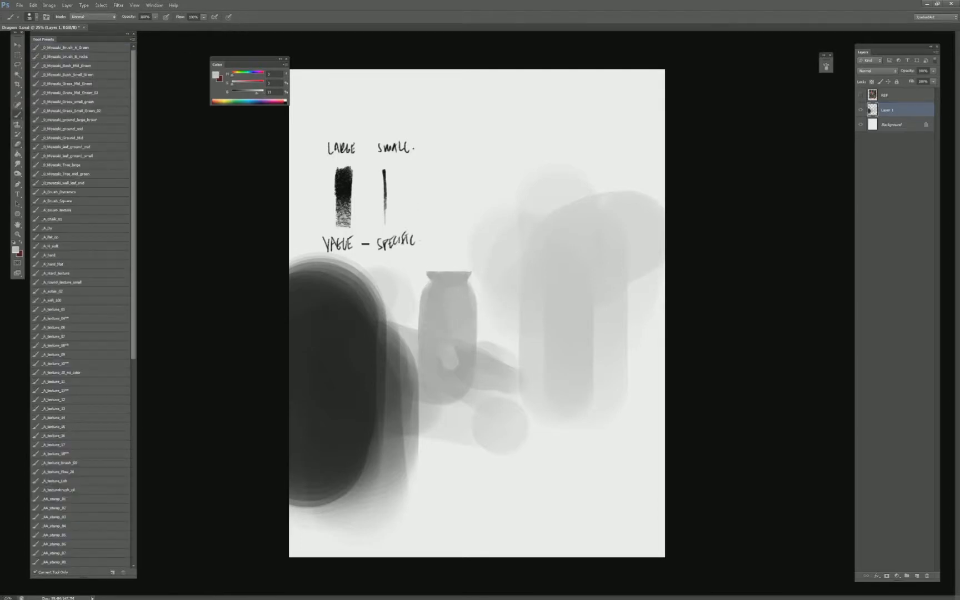
# - Paint out the light mark on the jar's body and darken the transition between the black mass and the jar's base
pyautogui.keyDown('alt'); pyautogui.click(468, 359); pyautogui.keyUp('alt')
pyautogui.keyDown('alt'); pyautogui.click(416, 381); pyautogui.keyUp('alt')
pyautogui.keyDown('alt'); pyautogui.click(456, 379); pyautogui.keyUp('alt')
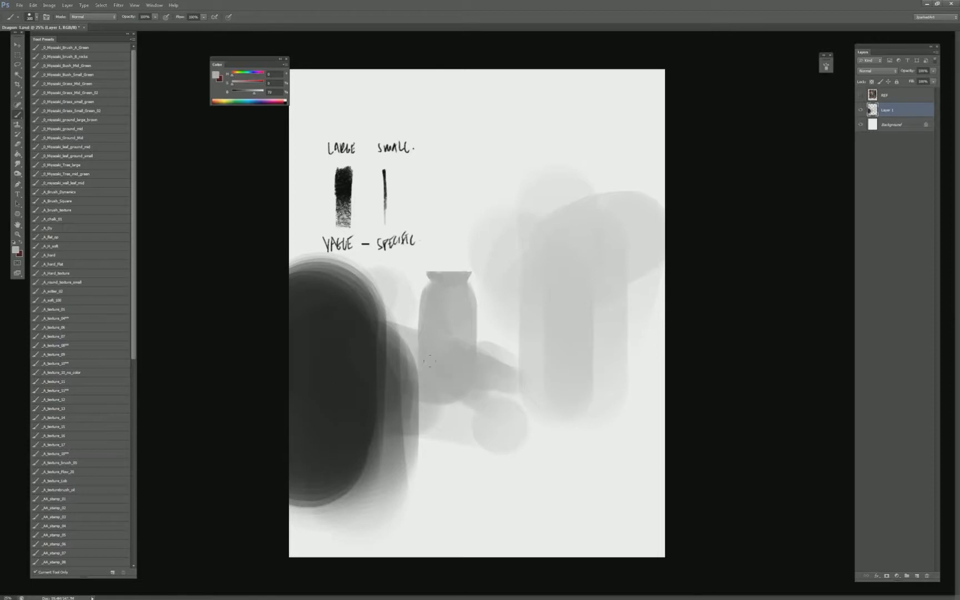
pyautogui.keyDown('alt'); pyautogui.click(412, 383); pyautogui.keyUp('alt')
pyautogui.moveTo(412, 384)
pyautogui.mouseDown()
pyautogui.moveTo(396, 371)
pyautogui.moveTo(411, 349)
pyautogui.mouseUp()
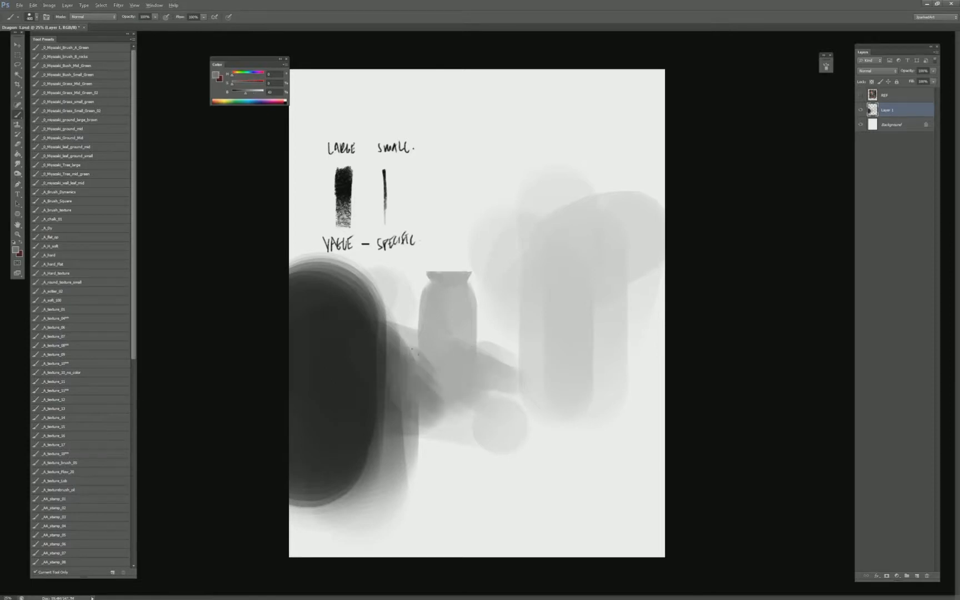
pyautogui.keyDown('alt'); pyautogui.click(428, 382); pyautogui.keyUp('alt')
pyautogui.keyDown('alt'); pyautogui.click(444, 370); pyautogui.keyUp('alt')
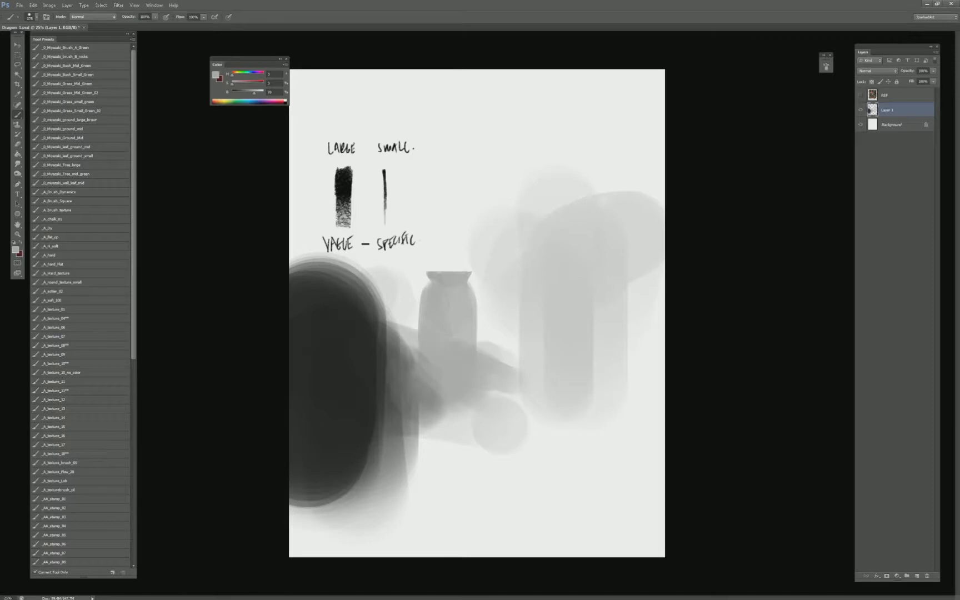
pyautogui.moveTo(464, 274); pyautogui.dragTo(458, 271)
# - Hide Layer 1, then show and select the REF layer with the costume reference photos
pyautogui.press('v')
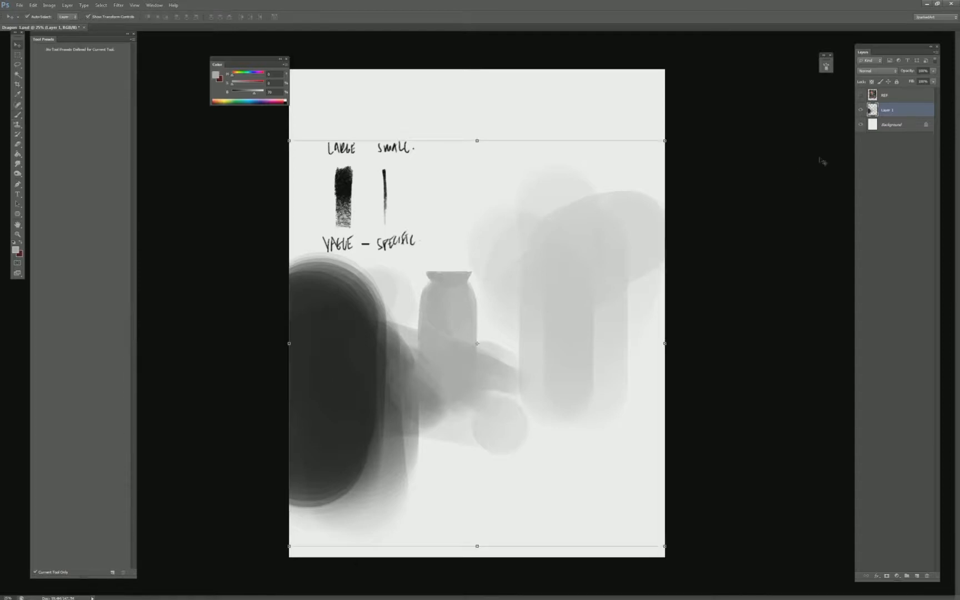
pyautogui.click(861, 110)
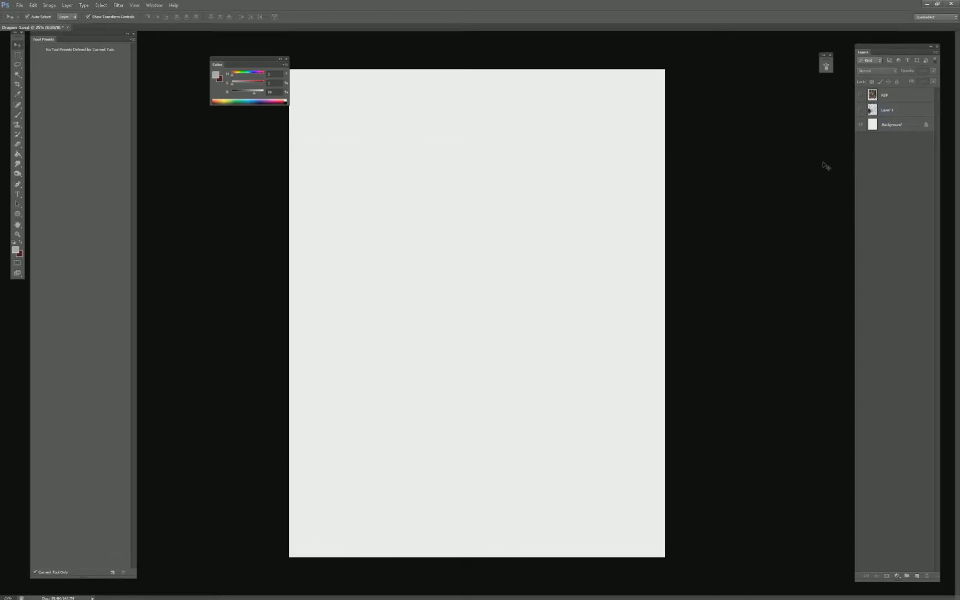
pyautogui.click(859, 146)
pyautogui.click(861, 95)
pyautogui.click(895, 96)
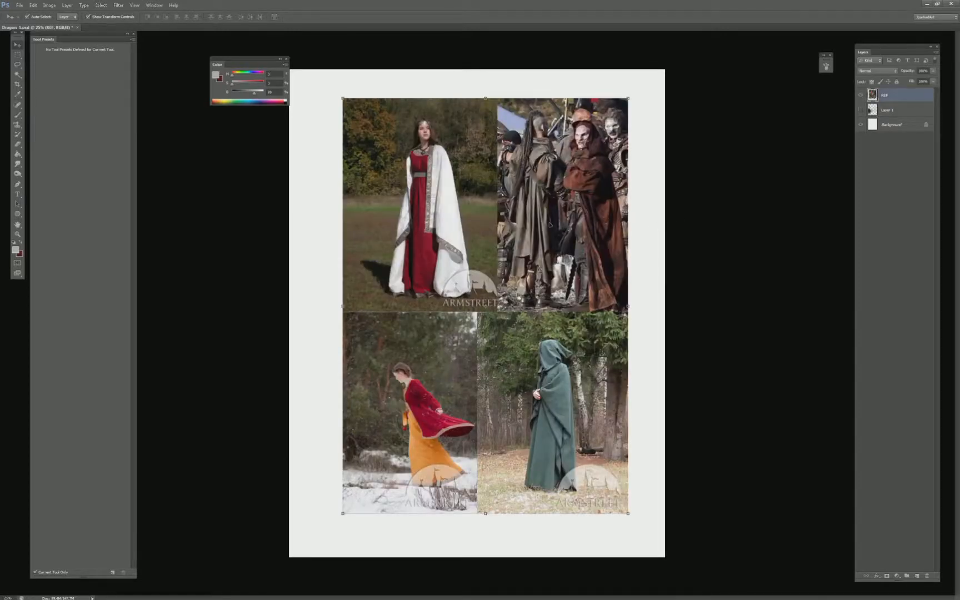
# - Reposition the reference photo collage slightly up and toward the left side of the canvas
pyautogui.moveTo(549, 224); pyautogui.dragTo(518, 219)
pyautogui.click(709, 217)
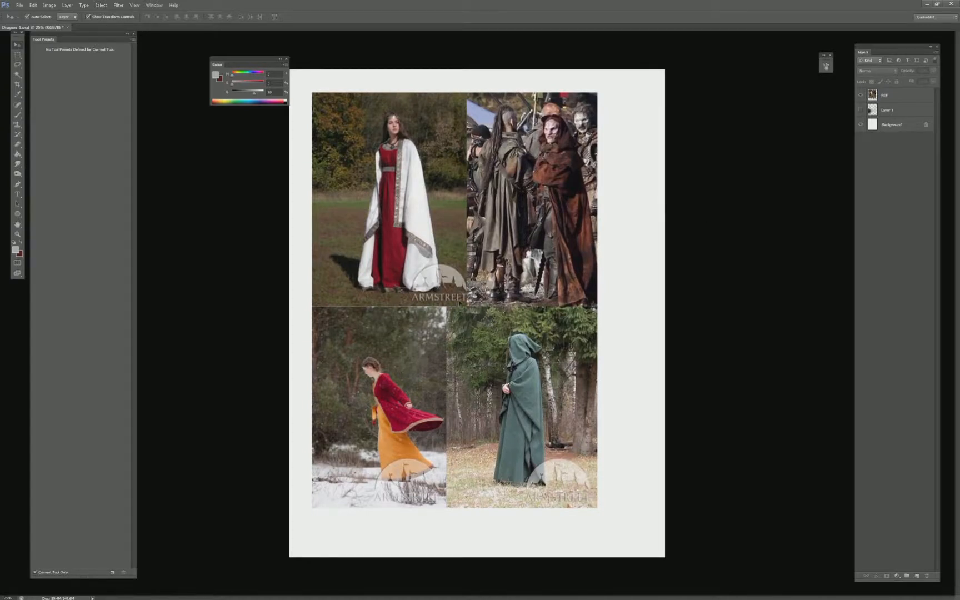
pyautogui.moveTo(438, 276); pyautogui.dragTo(447, 279)
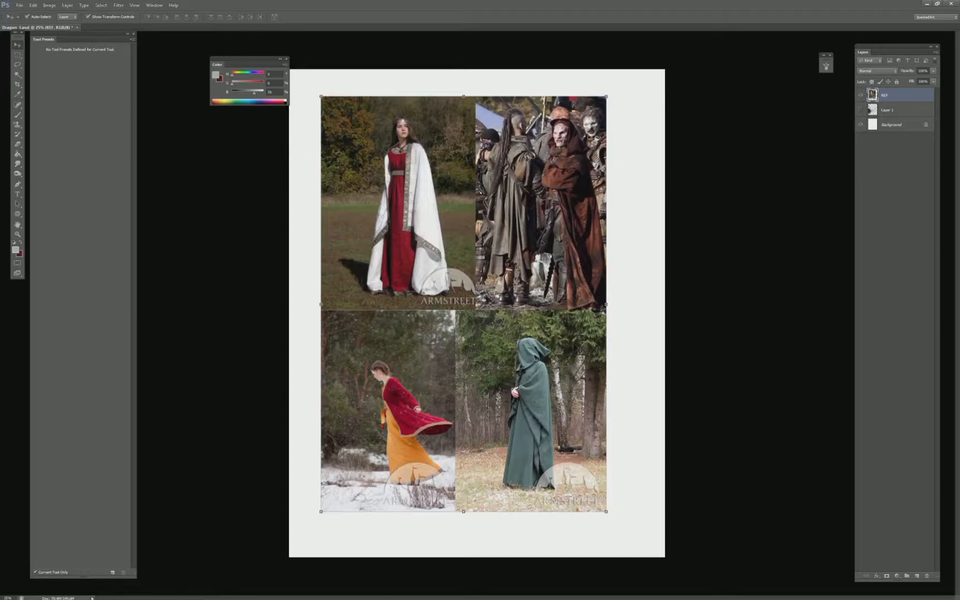
pyautogui.moveTo(525, 363); pyautogui.dragTo(523, 349)
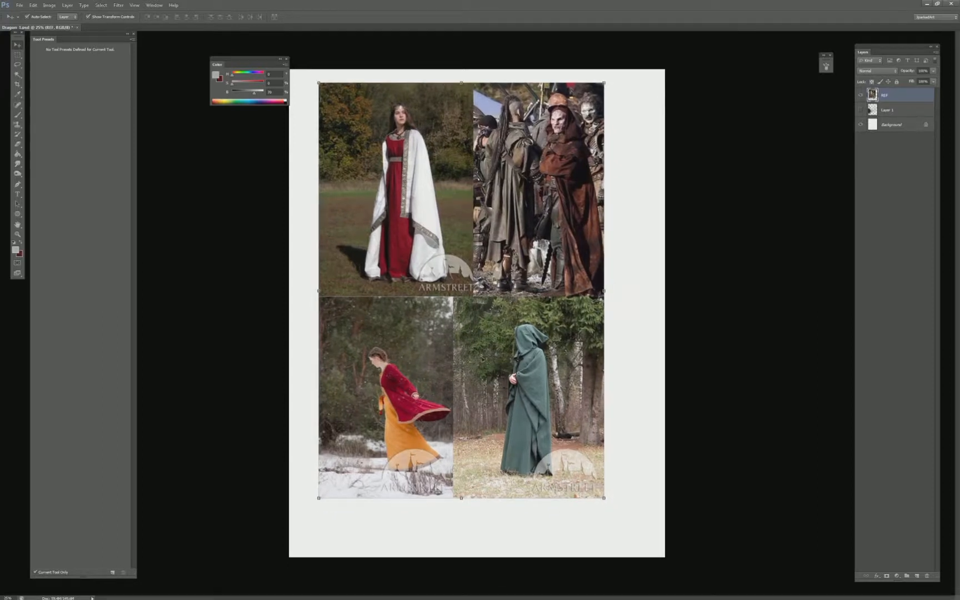
# - Lasso the green-cloaked figure in the reference collage, copy it to its own layer and move the copy aside
pyautogui.press('l')
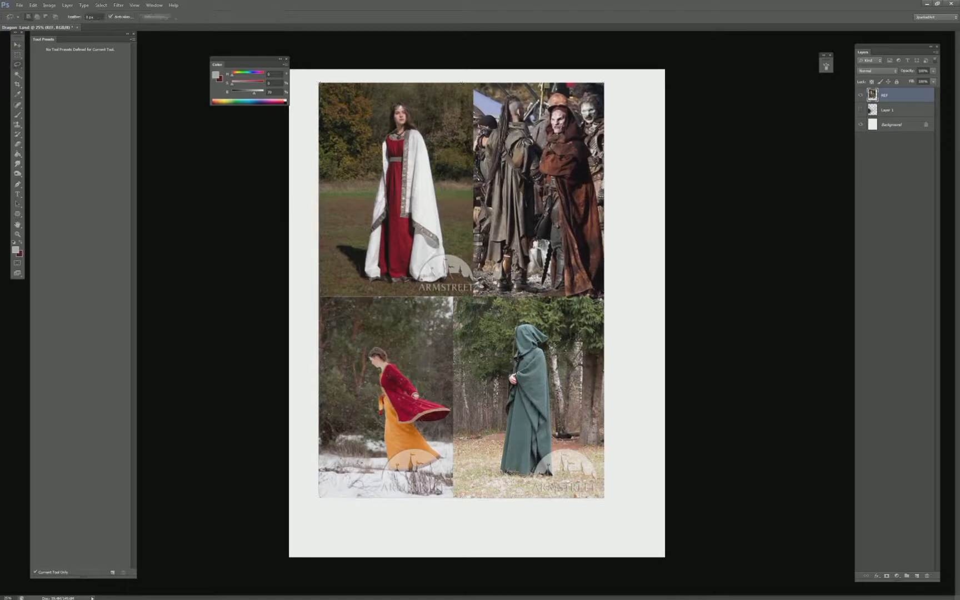
pyautogui.moveTo(500, 362)
pyautogui.mouseDown()
pyautogui.moveTo(499, 484)
pyautogui.moveTo(576, 451)
pyautogui.moveTo(559, 309)
pyautogui.mouseUp()
pyautogui.hotkey('ctrl', 'j')
pyautogui.press('v')
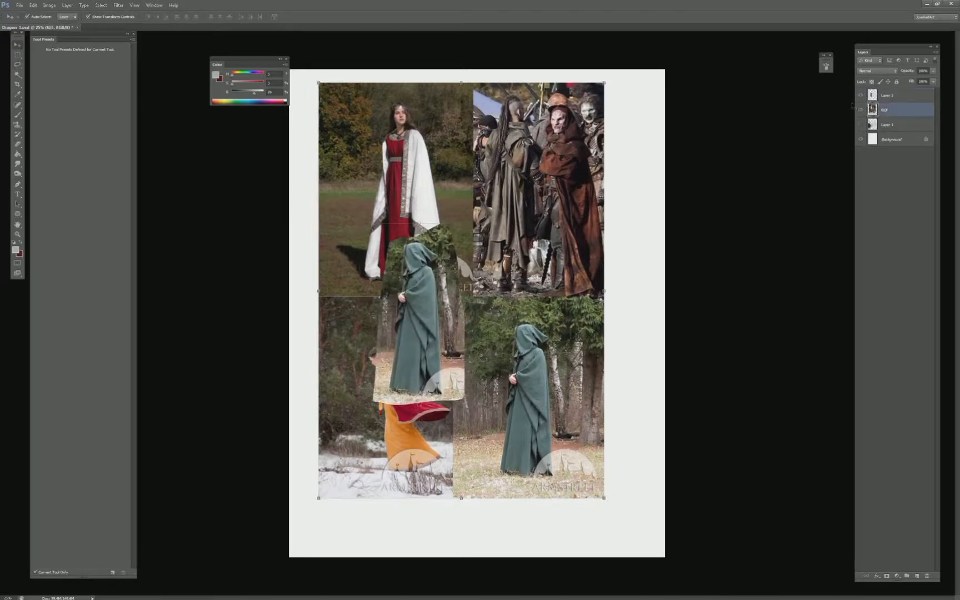
# - Hide the REF layer, then enlarge the cloaked-figure cutout and place it in the canvas's upper-left area
pyautogui.click(860, 110)
pyautogui.moveTo(460, 219); pyautogui.dragTo(443, 103)
pyautogui.press('Return')
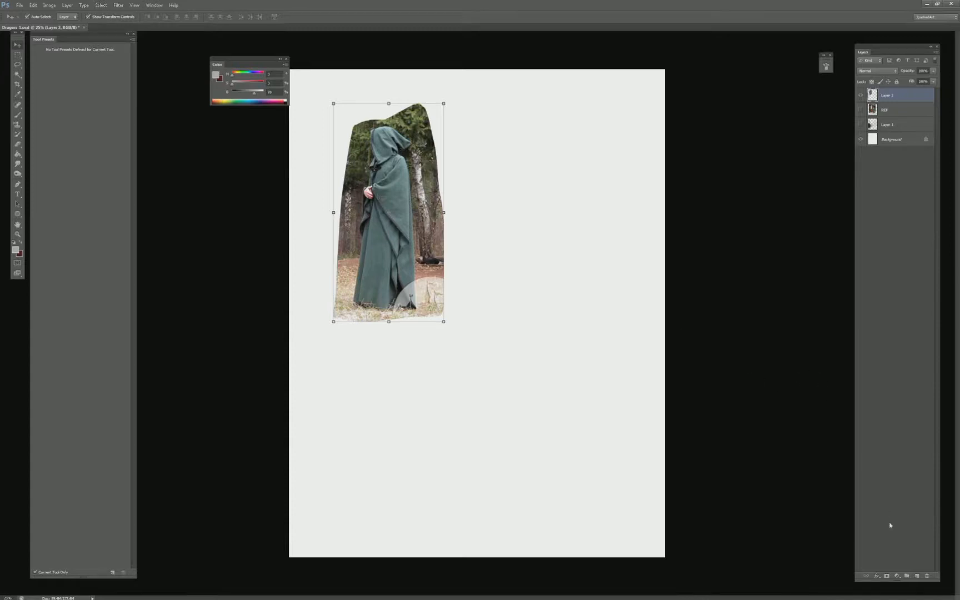
# - Add a new layer beneath the photo cutout and block in a large brown-grey backdrop beside it with a color sampled from the photo
pyautogui.click(918, 577)
pyautogui.moveTo(888, 114); pyautogui.dragTo(889, 117)
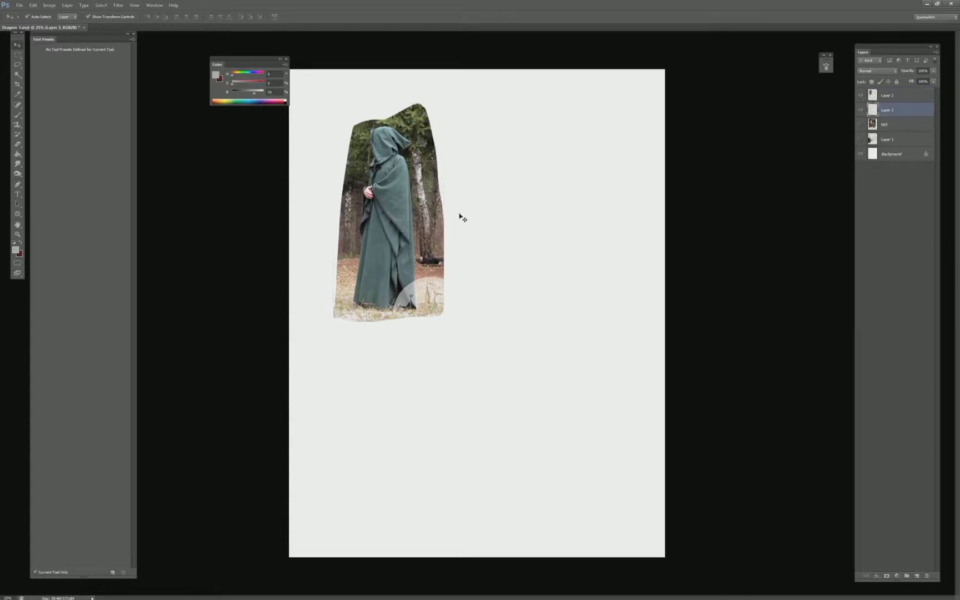
pyautogui.press('b')
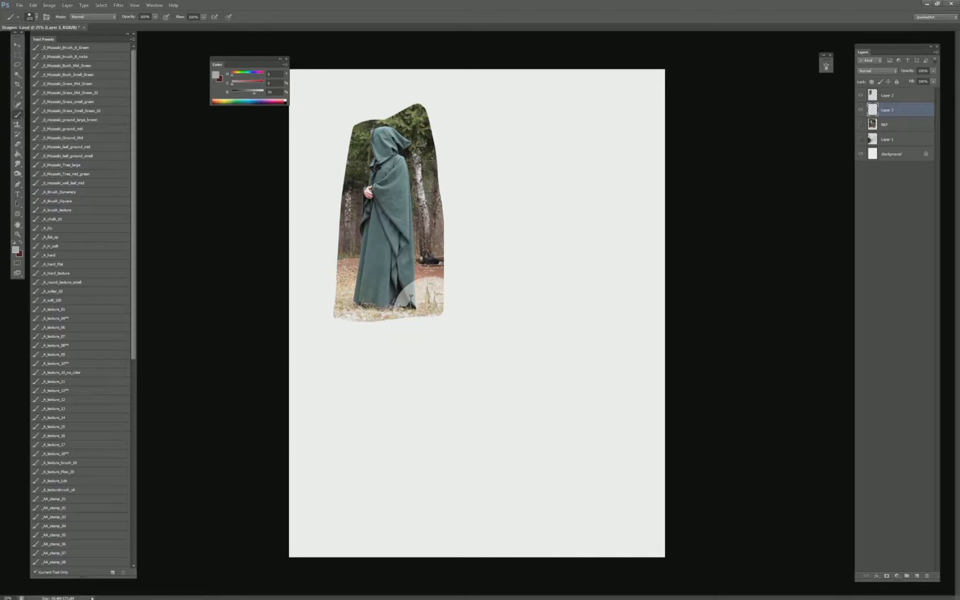
pyautogui.keyDown('alt'); pyautogui.click(359, 195); pyautogui.keyUp('alt')
pyautogui.moveTo(513, 131)
pyautogui.mouseDown()
pyautogui.moveTo(512, 289)
pyautogui.moveTo(548, 133)
pyautogui.moveTo(593, 134)
pyautogui.moveTo(523, 186)
pyautogui.mouseUp()
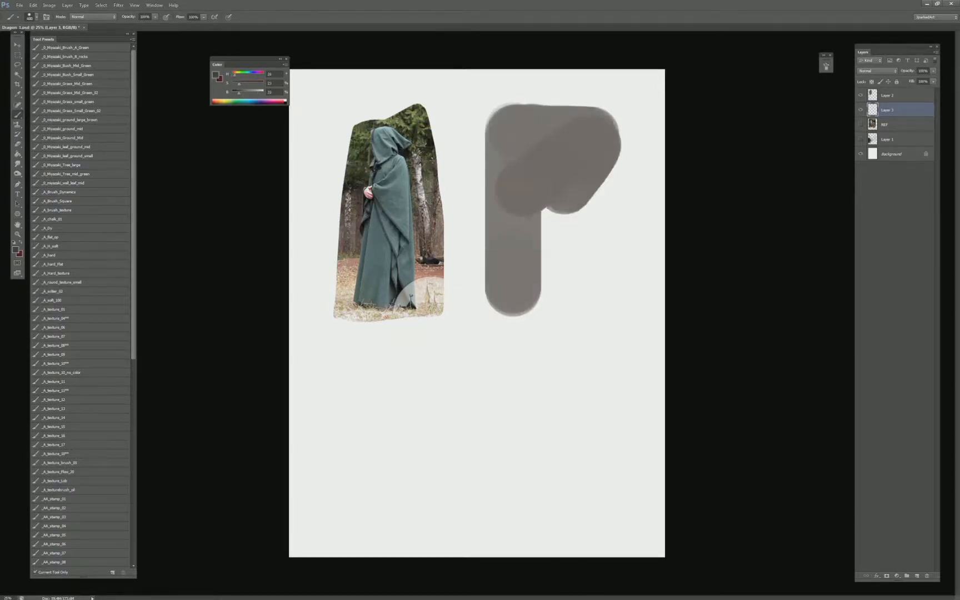
pyautogui.moveTo(606, 125)
pyautogui.mouseDown()
pyautogui.moveTo(591, 225)
pyautogui.moveTo(602, 264)
pyautogui.moveTo(598, 303)
pyautogui.mouseUp()
pyautogui.click(529, 320)
pyautogui.keyDown('alt'); pyautogui.click(528, 246); pyautogui.keyUp('alt')
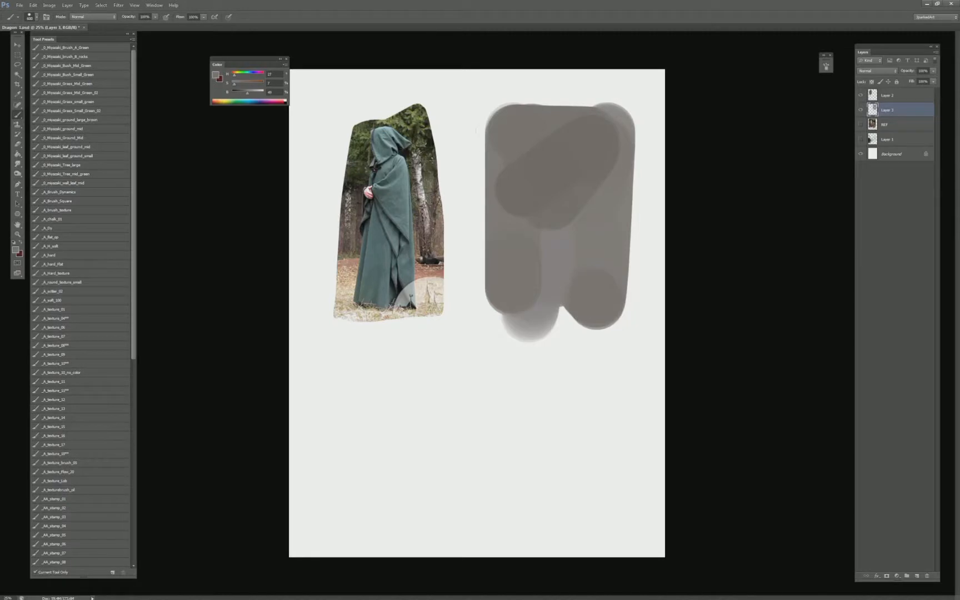
# - Enlarge the painted backdrop downward and toward the reference photo
pyautogui.hotkey('ctrl', 't')
pyautogui.moveTo(485, 342); pyautogui.dragTo(455, 389)
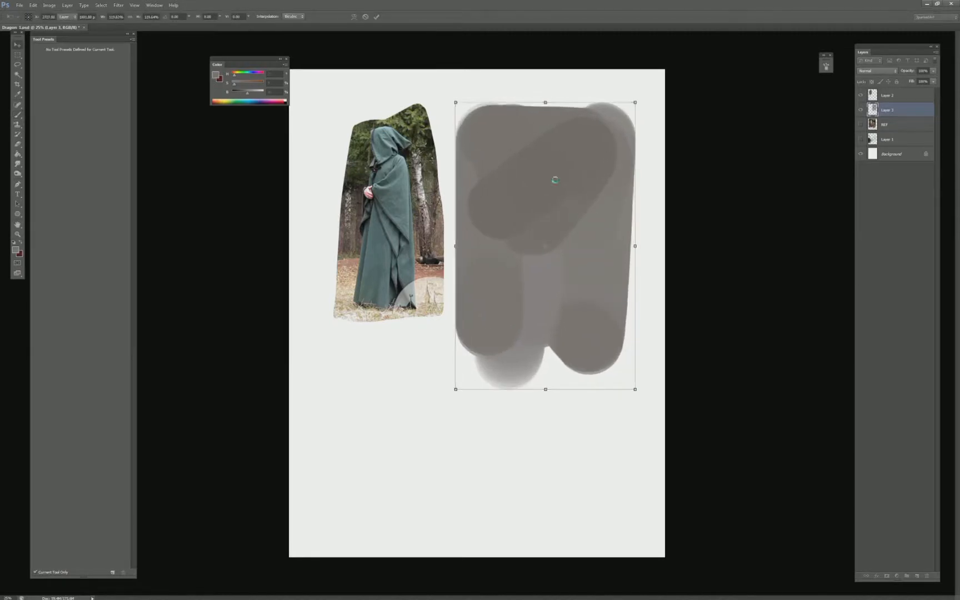
pyautogui.press('Return')
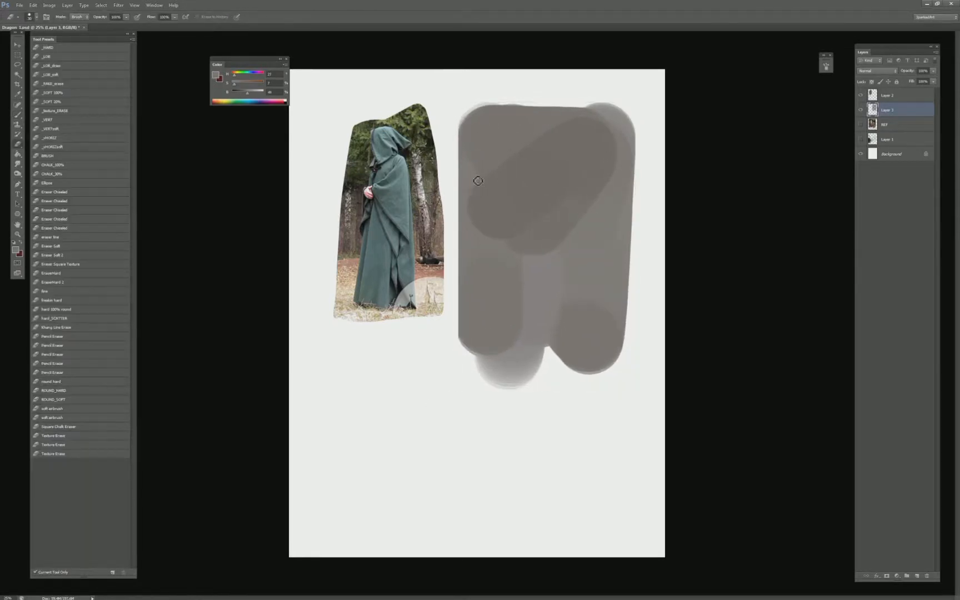
# - Paint more grey over the backdrop, squaring off its upper edge and extending the side farthest from the photo
pyautogui.press('b')
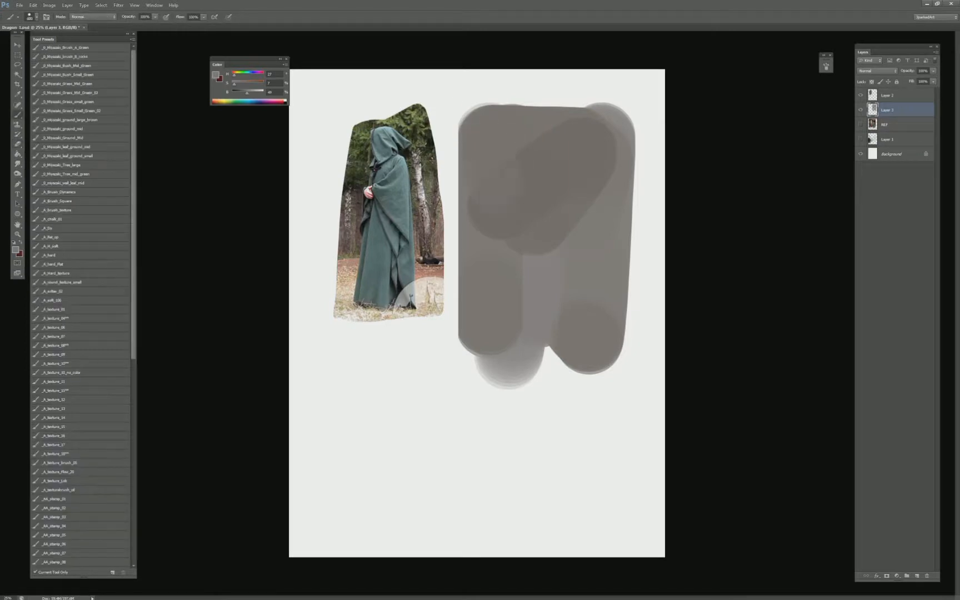
pyautogui.moveTo(464, 109); pyautogui.dragTo(617, 105)
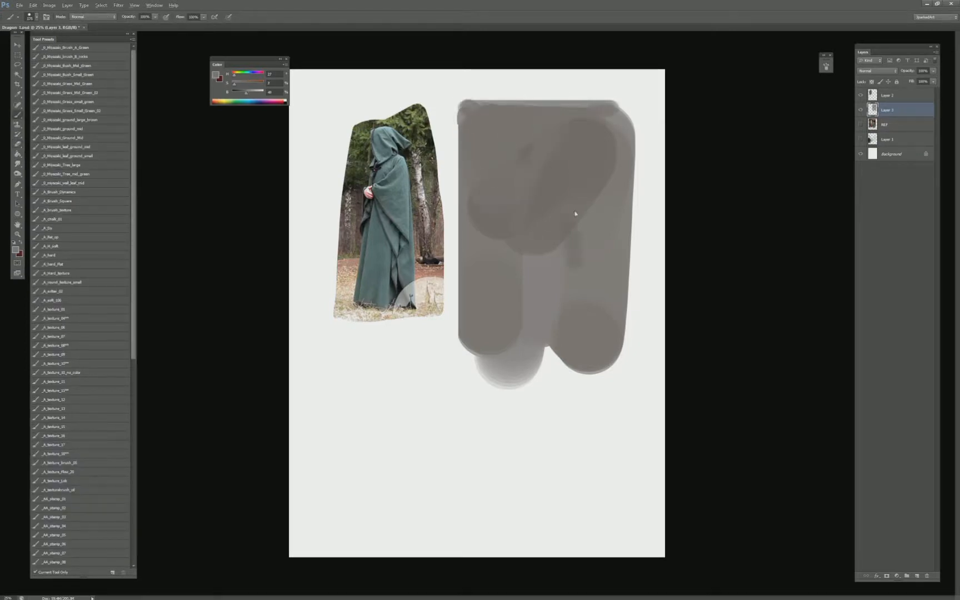
pyautogui.moveTo(575, 215)
pyautogui.mouseDown()
pyautogui.moveTo(616, 146)
pyautogui.moveTo(631, 166)
pyautogui.mouseUp()
pyautogui.moveTo(634, 116); pyautogui.dragTo(635, 405)
pyautogui.keyDown('alt'); pyautogui.click(355, 267); pyautogui.keyUp('alt')
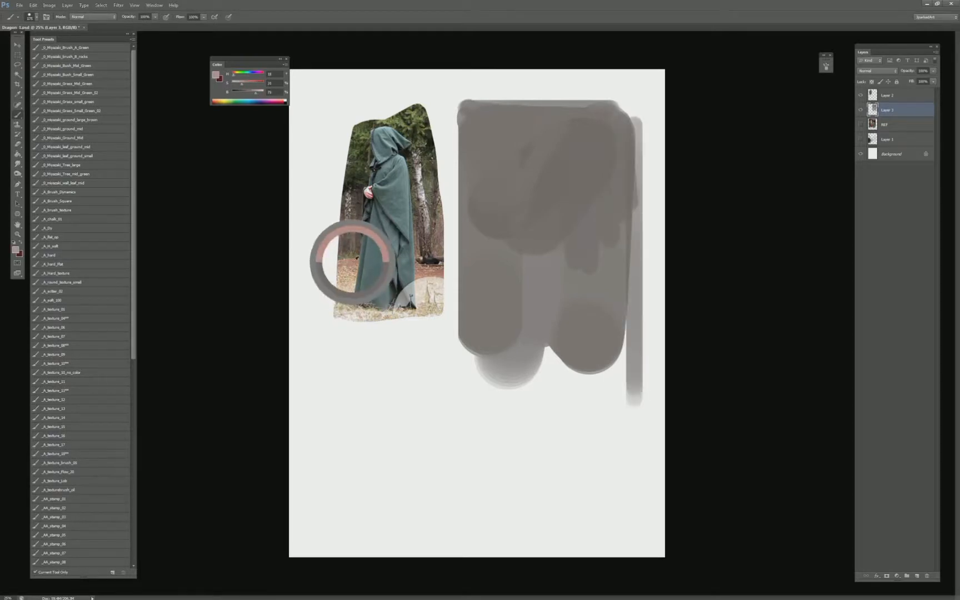
pyautogui.hotkey('ctrl', 'z')
pyautogui.moveTo(607, 347); pyautogui.dragTo(459, 357)
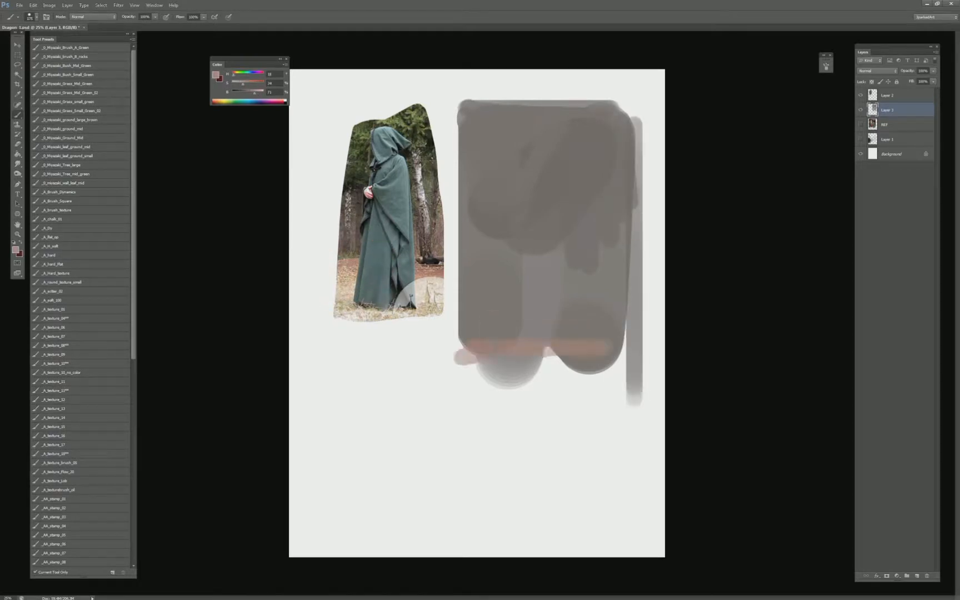
pyautogui.hotkey('ctrl', 'z')
# - Sample the backdrop's grey and paint over its lower end to fill it out
pyautogui.keyDown('alt'); pyautogui.click(600, 348); pyautogui.keyUp('alt')
pyautogui.moveTo(597, 345)
pyautogui.mouseDown()
pyautogui.moveTo(496, 345)
pyautogui.moveTo(574, 365)
pyautogui.moveTo(478, 386)
pyautogui.mouseUp()
# - Erase the backdrop's uneven sides into straighter vertical edges and nudge it slightly toward the photo
pyautogui.press('e')
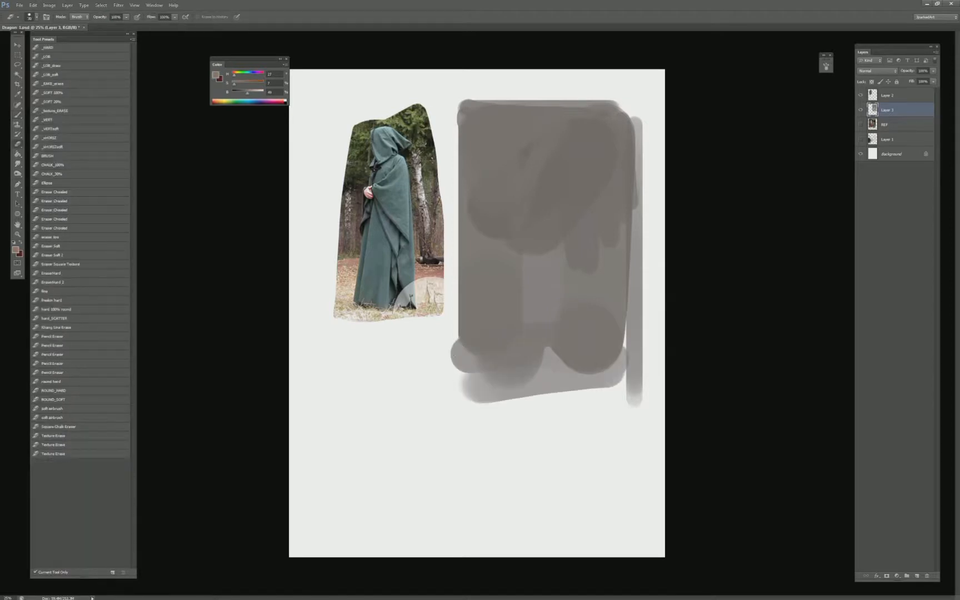
pyautogui.click(443, 111)
pyautogui.keyDown('shift'); pyautogui.click(444, 403); pyautogui.keyUp('shift')
pyautogui.moveTo(643, 400); pyautogui.dragTo(642, 120)
pyautogui.press('v')
pyautogui.moveTo(581, 194); pyautogui.dragTo(576, 194)
# - Add a new layer above the backdrop and paint the figure's hood, shoulder and long back edge as a flat off-white silhouette
pyautogui.press('b')
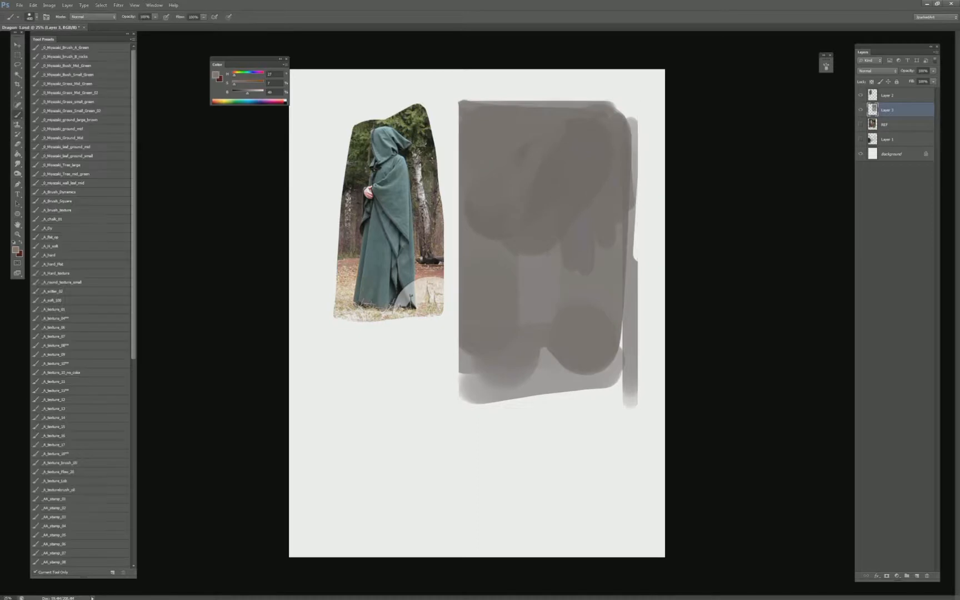
pyautogui.keyDown('ctrl'); pyautogui.click(916, 576); pyautogui.keyUp('ctrl')
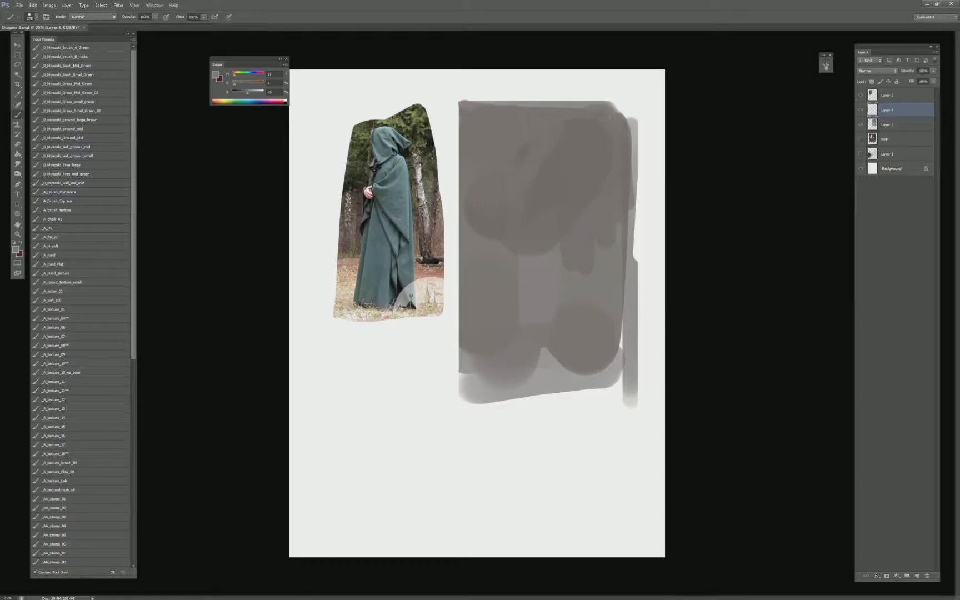
pyautogui.moveTo(435, 321); pyautogui.dragTo(662, 128)
pyautogui.moveTo(530, 143); pyautogui.dragTo(529, 153)
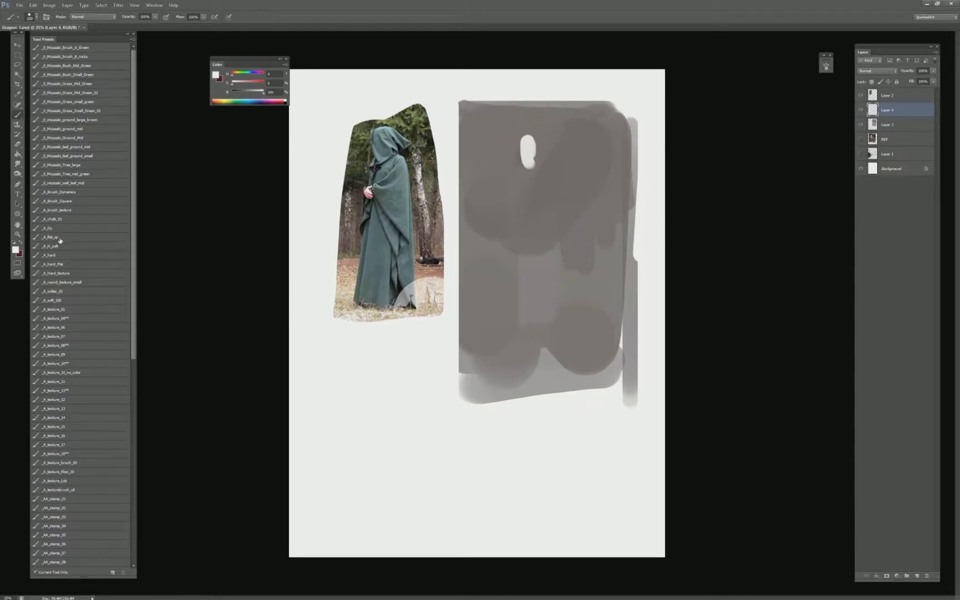
pyautogui.moveTo(530, 135)
pyautogui.mouseDown()
pyautogui.moveTo(544, 152)
pyautogui.moveTo(538, 138)
pyautogui.moveTo(569, 156)
pyautogui.moveTo(556, 151)
pyautogui.moveTo(549, 163)
pyautogui.moveTo(544, 155)
pyautogui.moveTo(548, 164)
pyautogui.moveTo(534, 169)
pyautogui.moveTo(522, 138)
pyautogui.moveTo(531, 169)
pyautogui.moveTo(523, 177)
pyautogui.moveTo(545, 173)
pyautogui.moveTo(559, 188)
pyautogui.moveTo(533, 176)
pyautogui.moveTo(545, 203)
pyautogui.moveTo(529, 173)
pyautogui.moveTo(523, 196)
pyautogui.moveTo(525, 215)
pyautogui.moveTo(542, 188)
pyautogui.moveTo(550, 193)
pyautogui.moveTo(566, 332)
pyautogui.mouseUp()
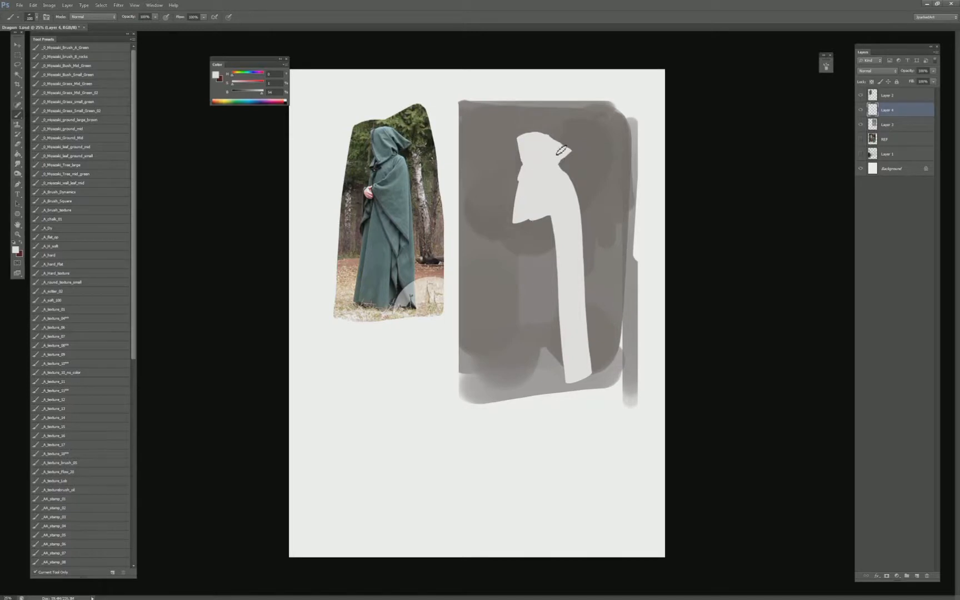
# - Refine the hood's tip, paint the rest of the cloak silhouette down to the hem and nudge it slightly up and right
pyautogui.press('e')
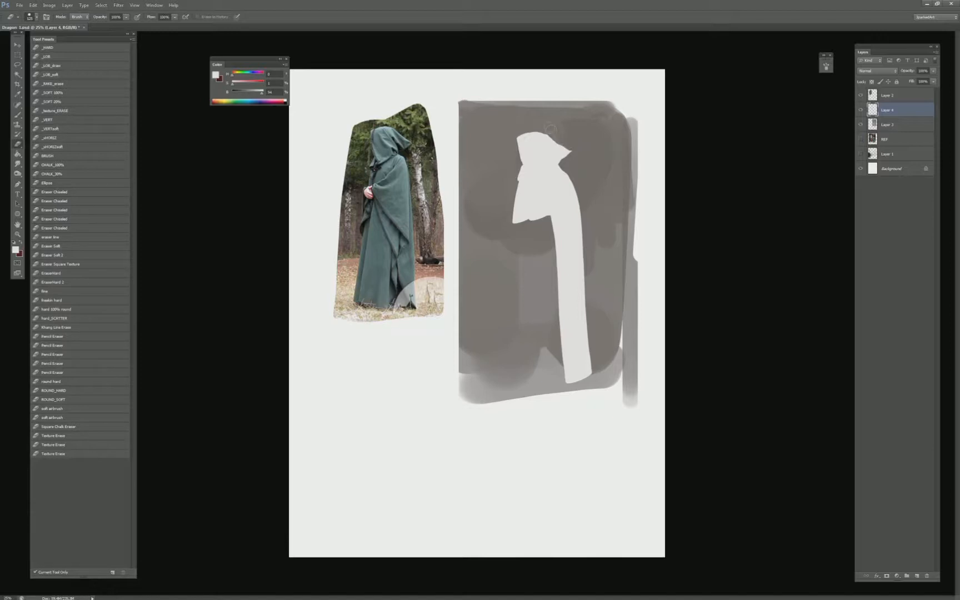
pyautogui.press('b')
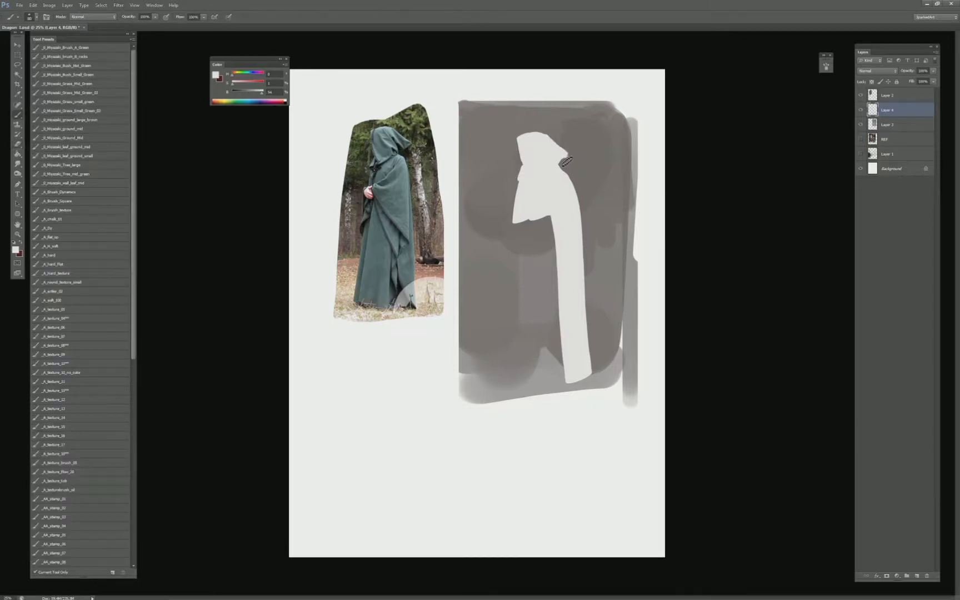
pyautogui.press(']')
pyautogui.moveTo(528, 171)
pyautogui.mouseDown()
pyautogui.moveTo(514, 229)
pyautogui.moveTo(504, 213)
pyautogui.moveTo(524, 314)
pyautogui.moveTo(512, 277)
pyautogui.moveTo(523, 308)
pyautogui.moveTo(520, 327)
pyautogui.moveTo(519, 282)
pyautogui.moveTo(509, 366)
pyautogui.moveTo(515, 277)
pyautogui.moveTo(511, 372)
pyautogui.moveTo(540, 377)
pyautogui.moveTo(530, 377)
pyautogui.moveTo(521, 347)
pyautogui.moveTo(535, 232)
pyautogui.moveTo(545, 242)
pyautogui.moveTo(549, 361)
pyautogui.moveTo(566, 386)
pyautogui.moveTo(518, 377)
pyautogui.moveTo(520, 385)
pyautogui.moveTo(513, 360)
pyautogui.mouseUp()
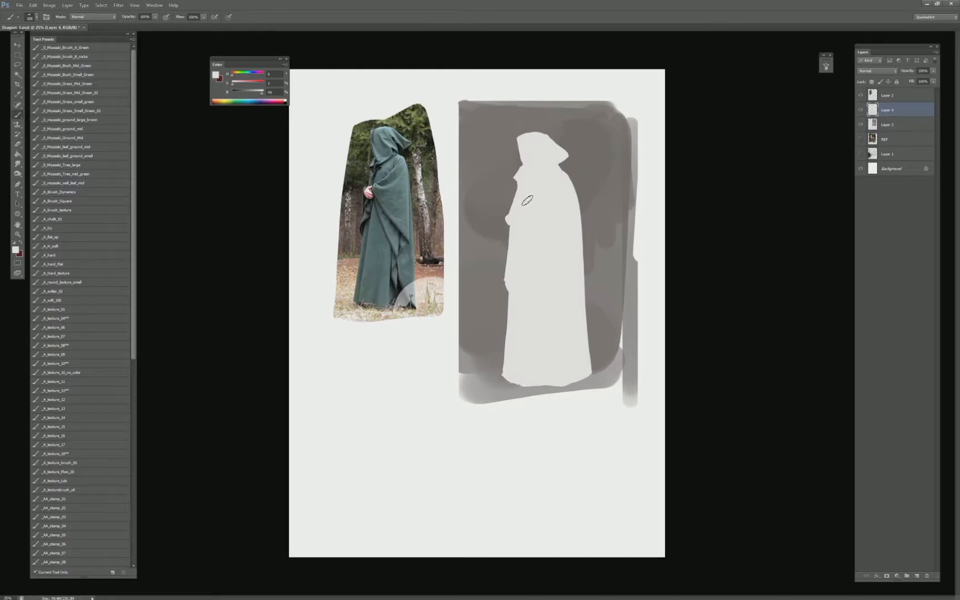
pyautogui.press('[')
pyautogui.press('v')
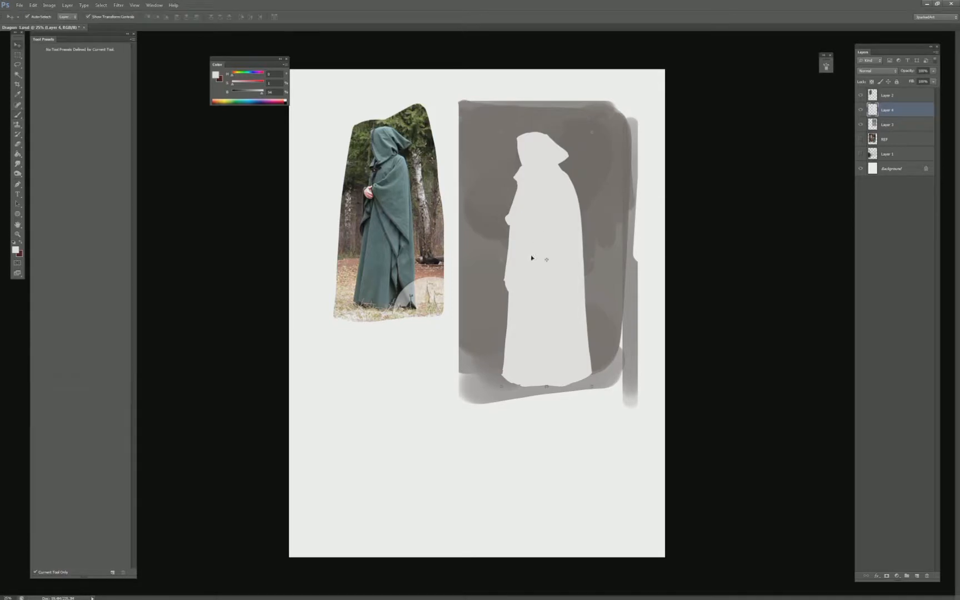
pyautogui.moveTo(535, 257); pyautogui.dragTo(539, 251)
pyautogui.press('b')
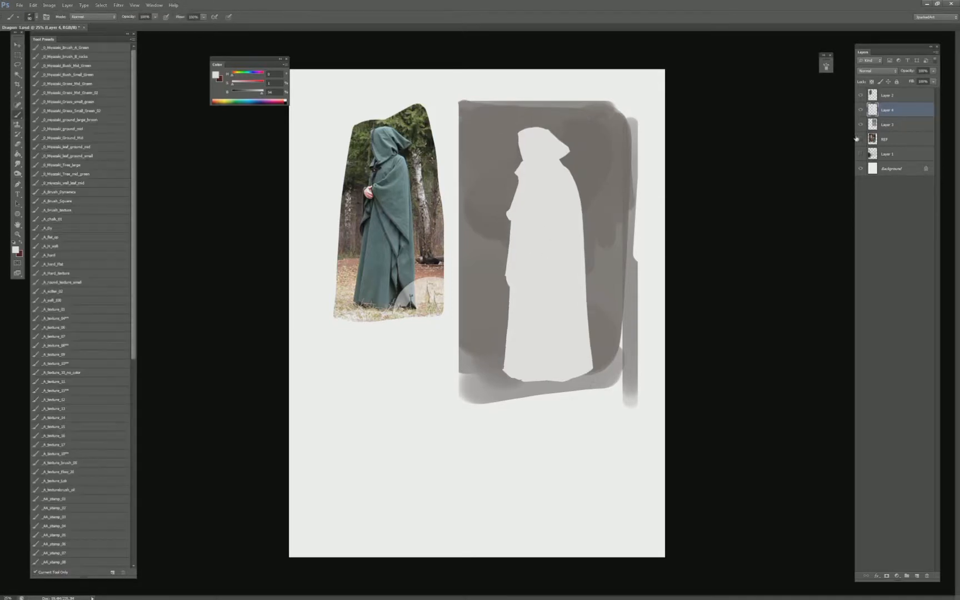
# - Sample the cloak's greens from the photo and shift the reference cutout slightly down and to the left
pyautogui.keyDown('alt'); pyautogui.click(393, 182); pyautogui.keyUp('alt')
pyautogui.keyDown('alt'); pyautogui.click(396, 175); pyautogui.keyUp('alt')
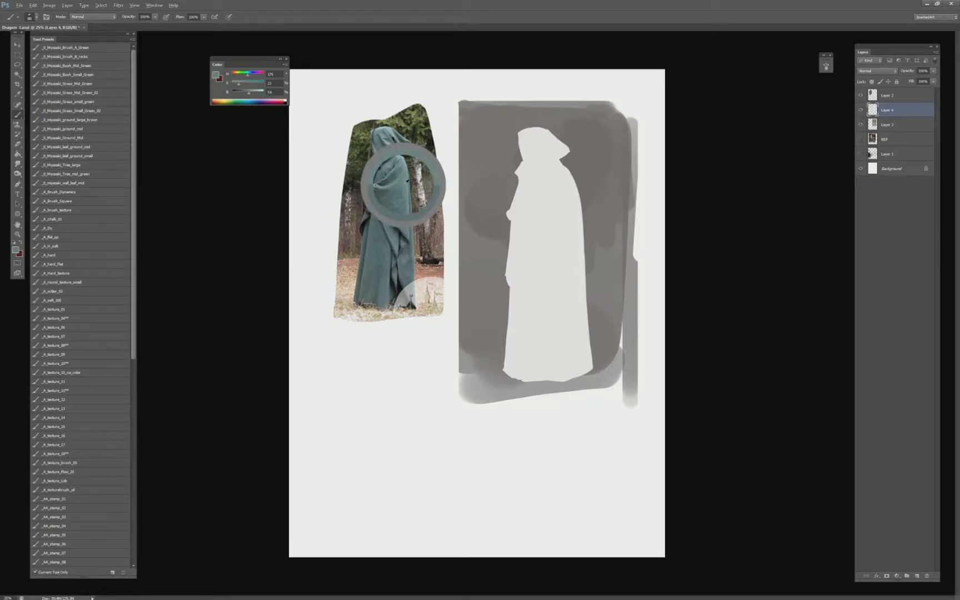
pyautogui.keyDown('alt'); pyautogui.click(402, 186); pyautogui.keyUp('alt')
pyautogui.moveTo(403, 186)
pyautogui.mouseDown()
pyautogui.moveTo(382, 225)
pyautogui.moveTo(404, 173)
pyautogui.moveTo(411, 189)
pyautogui.moveTo(387, 181)
pyautogui.moveTo(385, 199)
pyautogui.moveTo(364, 211)
pyautogui.mouseUp()
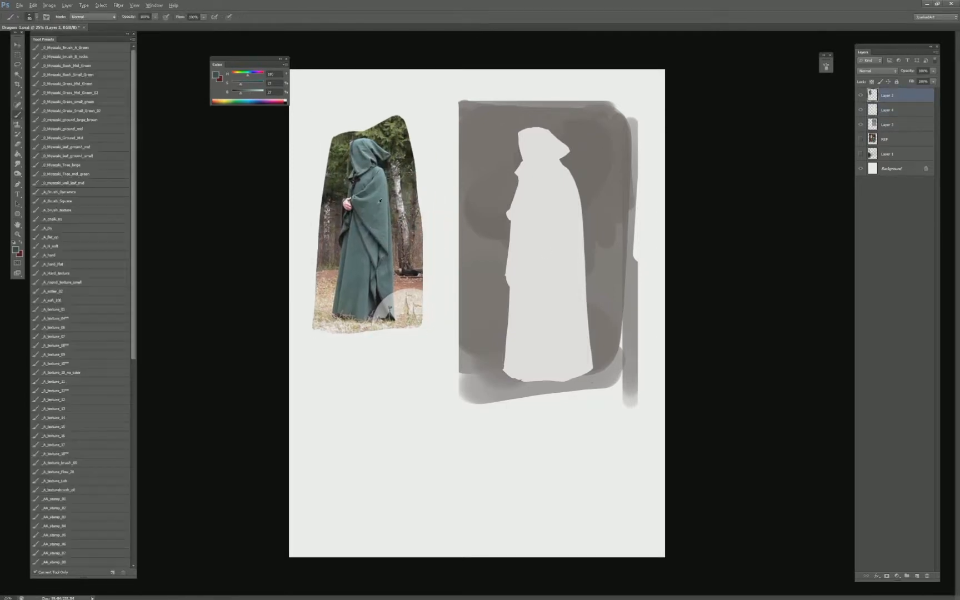
# - Paint a column of light-to-dark teal swatches sampled from the photographed cloak along the backdrop's edge nearest the photo
pyautogui.keyDown('alt'); pyautogui.click(382, 195); pyautogui.keyUp('alt')
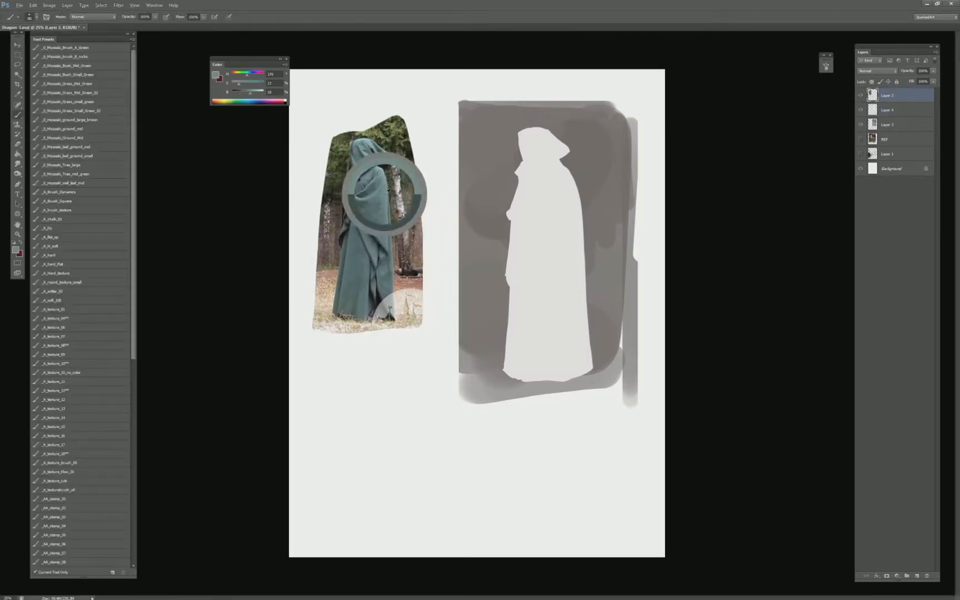
pyautogui.click(468, 185)
pyautogui.keyDown('alt'); pyautogui.click(382, 168); pyautogui.keyUp('alt')
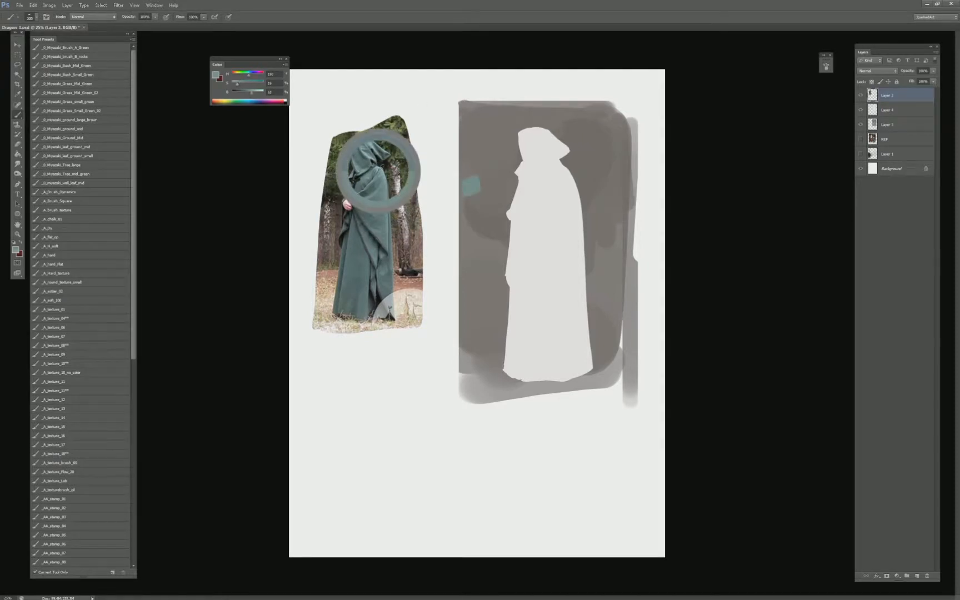
pyautogui.click(470, 170)
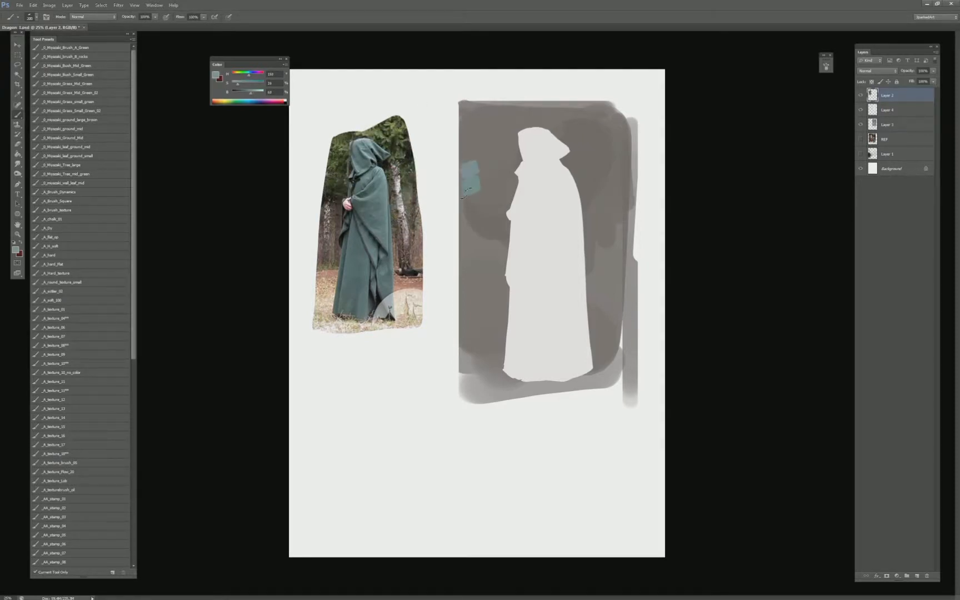
pyautogui.moveTo(379, 191)
pyautogui.mouseDown()
pyautogui.moveTo(375, 215)
pyautogui.moveTo(364, 189)
pyautogui.mouseUp()
pyautogui.click(471, 227)
pyautogui.keyDown('alt'); pyautogui.click(360, 189); pyautogui.keyUp('alt')
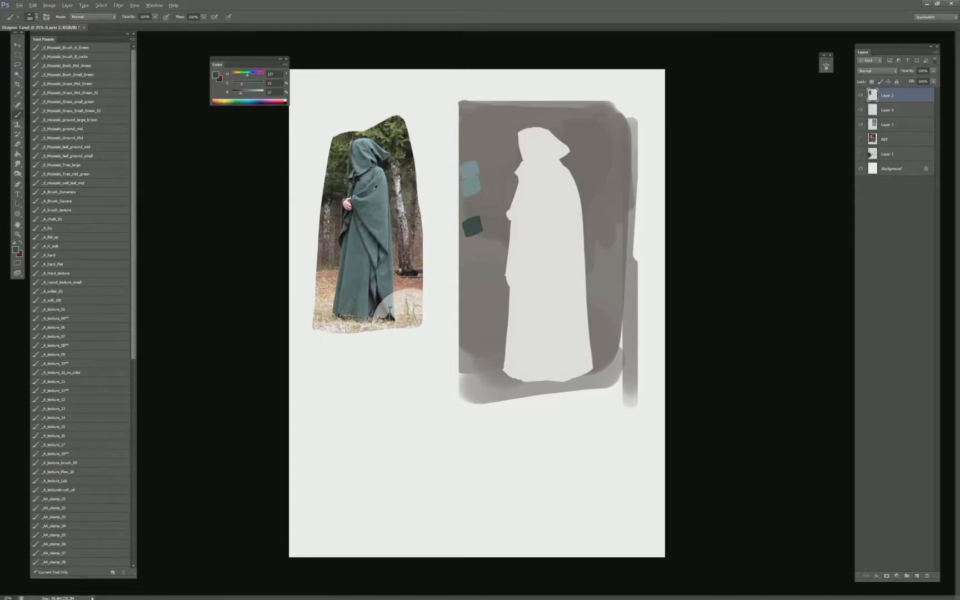
pyautogui.moveTo(375, 188)
pyautogui.mouseDown()
pyautogui.moveTo(374, 203)
pyautogui.moveTo(379, 195)
pyautogui.mouseUp()
# - Lock Layer 4's transparent pixels and cover the whole silhouette with the mid teal cloak color
pyautogui.click(892, 110)
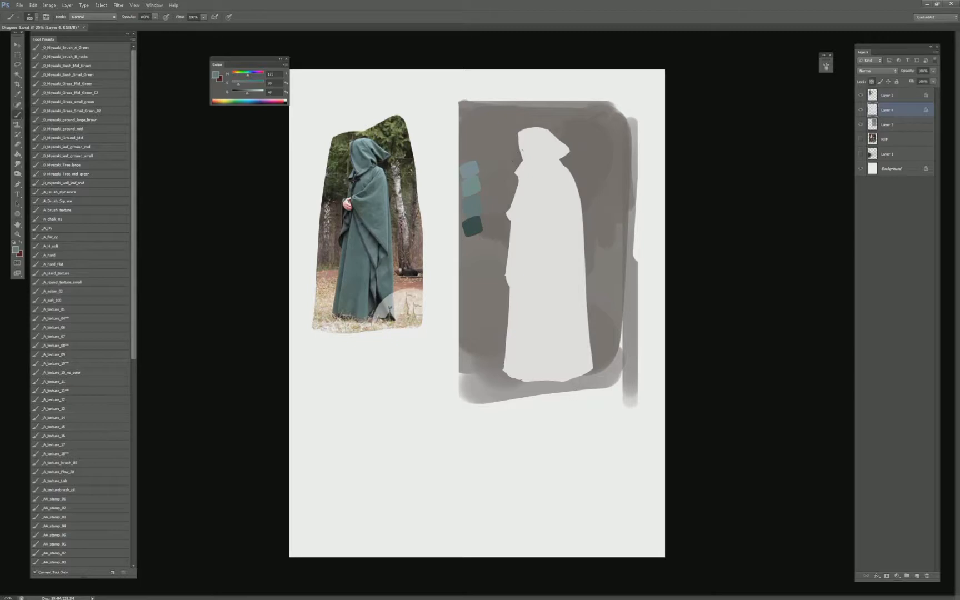
pyautogui.moveTo(528, 91)
pyautogui.mouseDown()
pyautogui.moveTo(575, 284)
pyautogui.moveTo(508, 220)
pyautogui.moveTo(528, 339)
pyautogui.moveTo(561, 350)
pyautogui.mouseUp()
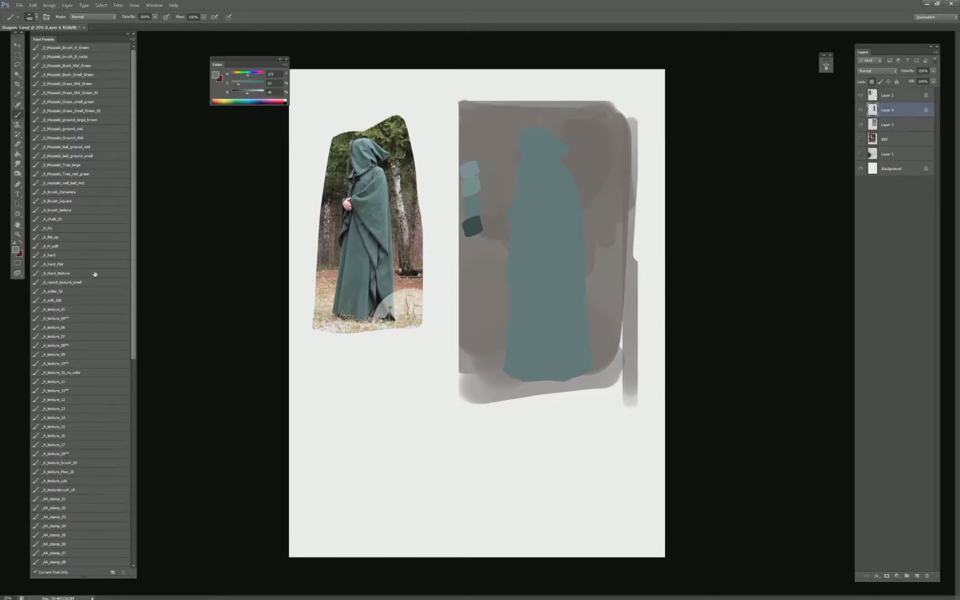
# - Switch to the _A_texture_04** brush, sample a dark cloak green and paint the shadow at the hood's pointed tip
pyautogui.click(65, 318)
pyautogui.keyDown('alt'); pyautogui.click(369, 198); pyautogui.keyUp('alt')
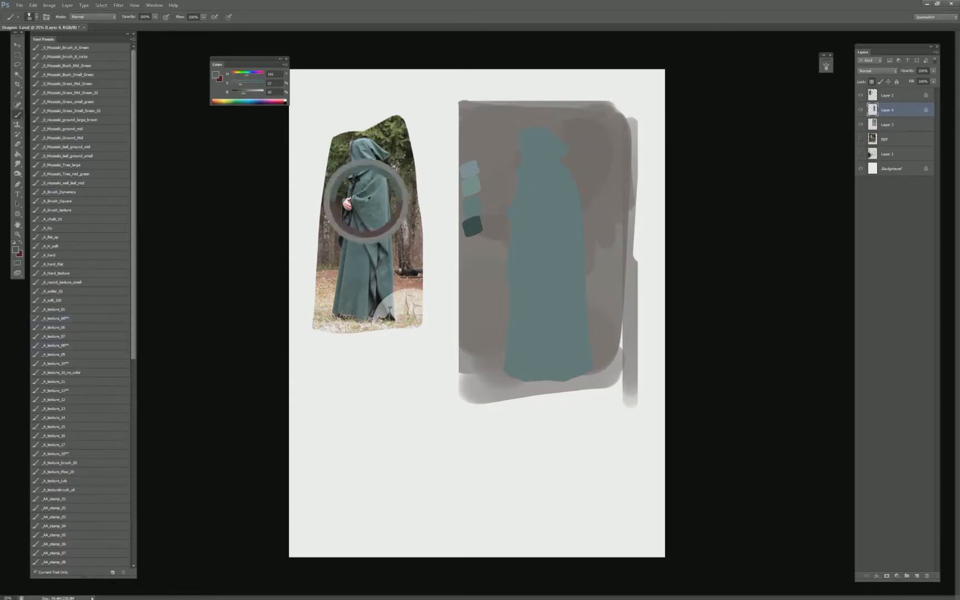
pyautogui.moveTo(368, 198)
pyautogui.mouseDown()
pyautogui.moveTo(354, 214)
pyautogui.moveTo(469, 225)
pyautogui.mouseUp()
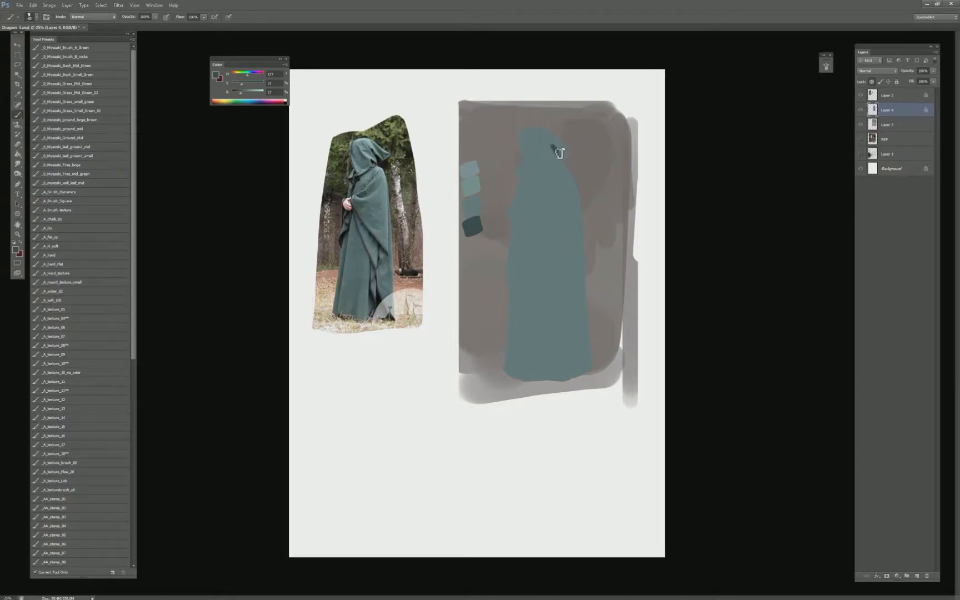
pyautogui.moveTo(555, 147); pyautogui.dragTo(558, 157)
# - Paint dark shadow shapes beneath the hood and down the figure's neck edge, sampling colors from the photo and painting
pyautogui.moveTo(526, 163); pyautogui.dragTo(526, 172)
pyautogui.keyDown('alt'); pyautogui.click(357, 176); pyautogui.keyUp('alt')
pyautogui.press(']')
pyautogui.press(']')
pyautogui.press(']')
pyautogui.keyDown('alt'); pyautogui.click(526, 166); pyautogui.keyUp('alt')
pyautogui.keyDown('alt'); pyautogui.click(526, 164); pyautogui.keyUp('alt')
pyautogui.click(522, 179)
pyautogui.moveTo(525, 176); pyautogui.dragTo(522, 198)
pyautogui.keyDown('alt'); pyautogui.click(536, 193); pyautogui.keyUp('alt')
pyautogui.keyDown('alt'); pyautogui.click(519, 173); pyautogui.keyUp('alt')
# - Paint the near-black shadow shapes along the cloak's front edge below the hands
pyautogui.moveTo(509, 272)
pyautogui.mouseDown()
pyautogui.moveTo(511, 279)
pyautogui.moveTo(511, 269)
pyautogui.mouseUp()
pyautogui.keyDown('alt'); pyautogui.click(528, 268); pyautogui.keyUp('alt')
pyautogui.keyDown('alt'); pyautogui.click(516, 268); pyautogui.keyUp('alt')
pyautogui.moveTo(517, 269)
pyautogui.mouseDown()
pyautogui.moveTo(517, 245)
pyautogui.moveTo(523, 255)
pyautogui.moveTo(353, 209)
pyautogui.moveTo(511, 248)
pyautogui.mouseUp()
pyautogui.keyDown('alt'); pyautogui.click(341, 211); pyautogui.keyUp('alt')
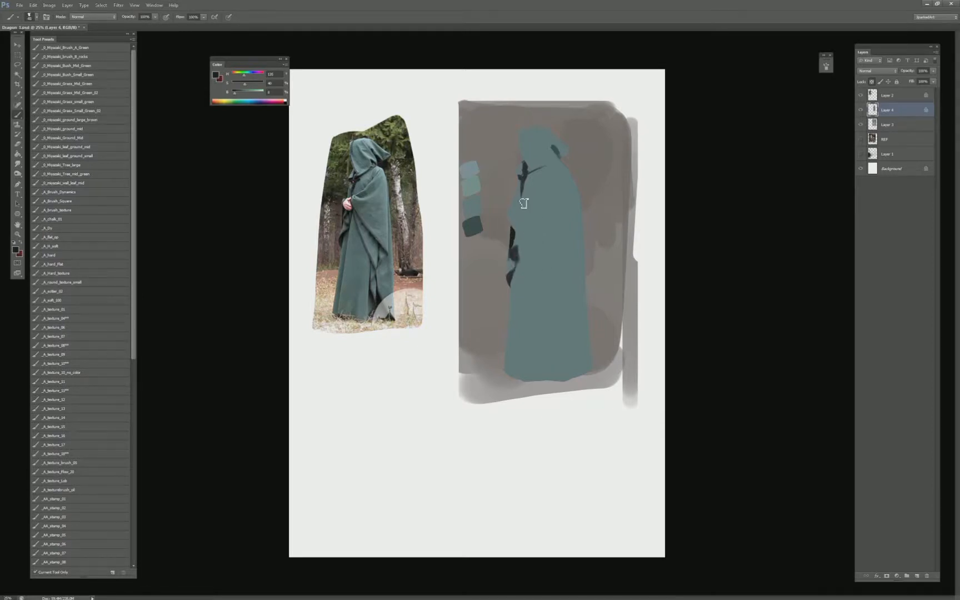
# - Reduce the brush size and sketch thin dark lines for the hands and the cloak's diagonal overlap
pyautogui.press('[')
pyautogui.press('[')
pyautogui.press('[')
pyautogui.press('[')
pyautogui.press('[')
pyautogui.moveTo(523, 229); pyautogui.dragTo(519, 229)
pyautogui.hotkey('ctrl', 'z')
pyautogui.moveTo(553, 269); pyautogui.dragTo(581, 298)
pyautogui.moveTo(559, 273); pyautogui.dragTo(579, 300)
pyautogui.hotkey('ctrl', 'z')
pyautogui.hotkey('ctrl', 'z')
# - Sketch thin dark lines for the long vertical front fold and the pleats running down to the back of the hem
pyautogui.moveTo(516, 285); pyautogui.dragTo(512, 373)
pyautogui.hotkey('ctrl', 'z')
pyautogui.moveTo(516, 284); pyautogui.dragTo(512, 372)
pyautogui.hotkey('ctrl', 'z')
pyautogui.moveTo(574, 325); pyautogui.dragTo(570, 375)
pyautogui.moveTo(571, 316); pyautogui.dragTo(587, 371)
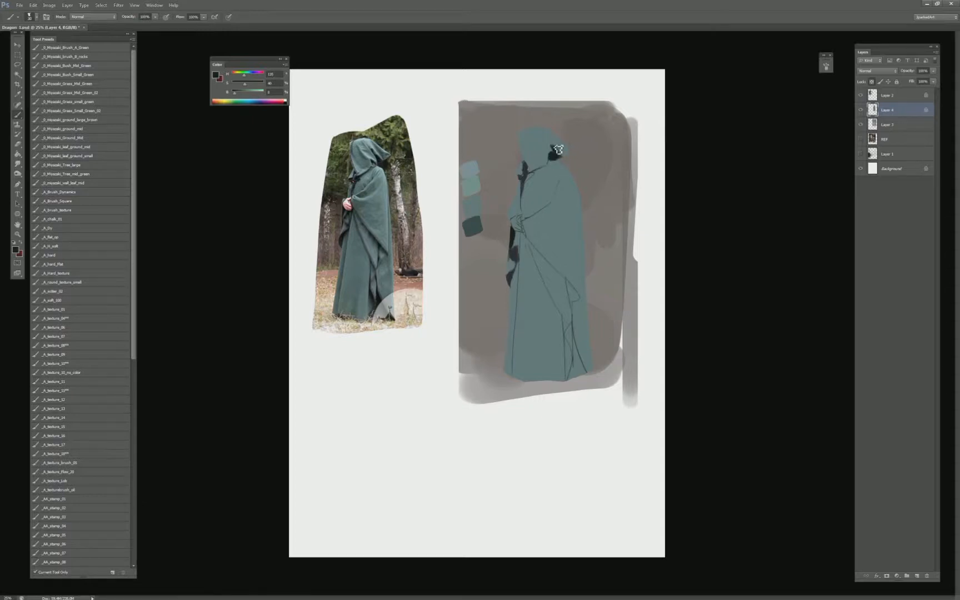
# - Fill dark shadow shapes inside the hood tip, under the drape's pointed corner and within the folds near the hem
pyautogui.moveTo(559, 151); pyautogui.dragTo(558, 144)
pyautogui.press('[')
pyautogui.moveTo(577, 293)
pyautogui.mouseDown()
pyautogui.moveTo(570, 281)
pyautogui.moveTo(572, 297)
pyautogui.mouseUp()
pyautogui.moveTo(570, 350)
pyautogui.mouseDown()
pyautogui.moveTo(572, 376)
pyautogui.moveTo(580, 352)
pyautogui.moveTo(571, 344)
pyautogui.moveTo(577, 367)
pyautogui.moveTo(566, 336)
pyautogui.mouseUp()
pyautogui.press('l')
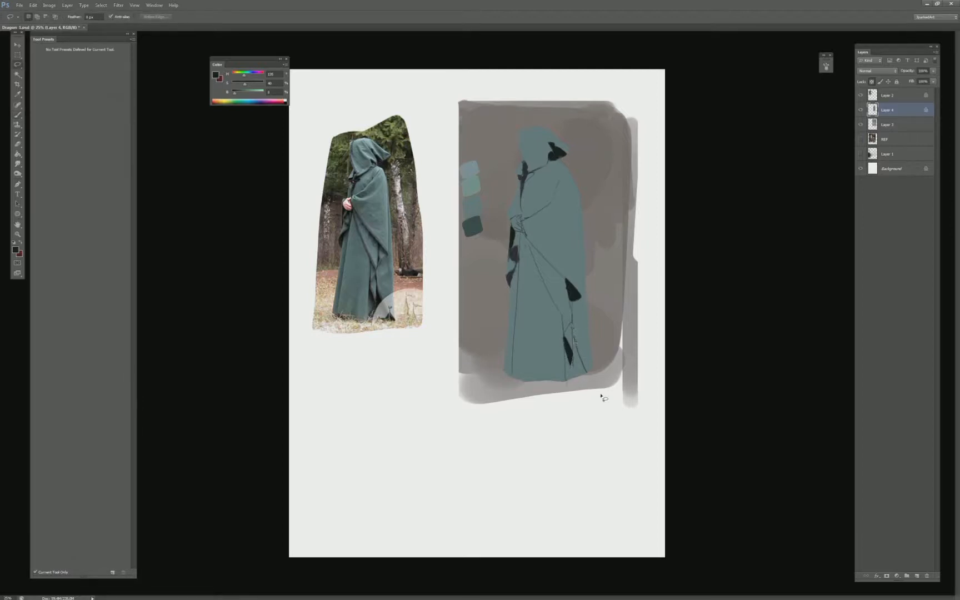
pyautogui.press('b')
pyautogui.moveTo(578, 375); pyautogui.dragTo(577, 370)
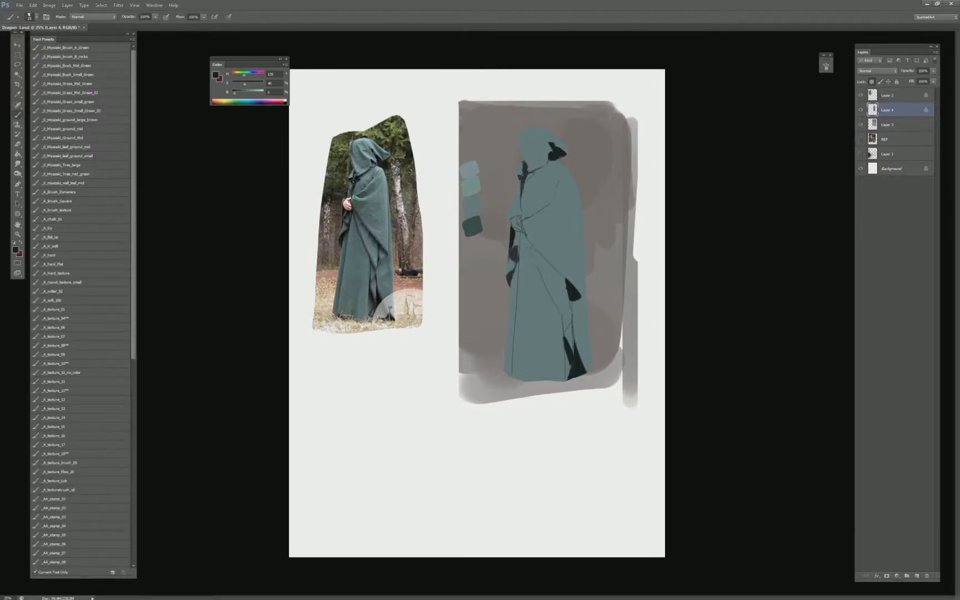
pyautogui.moveTo(560, 316); pyautogui.dragTo(563, 336)
# - Duplicate the cloaked-figure painting layer, Layer 4
pyautogui.press('v')
pyautogui.moveTo(916, 572); pyautogui.dragTo(917, 575)
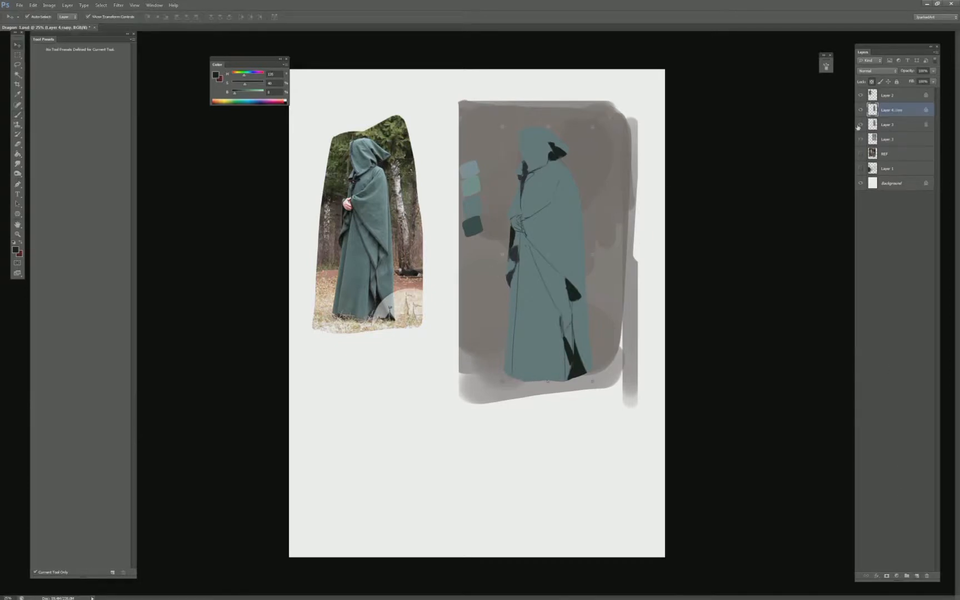
# - Set up the _A_texture_06 brush in Darken mode with a dark green sampled from the reference cloak
pyautogui.press('b')
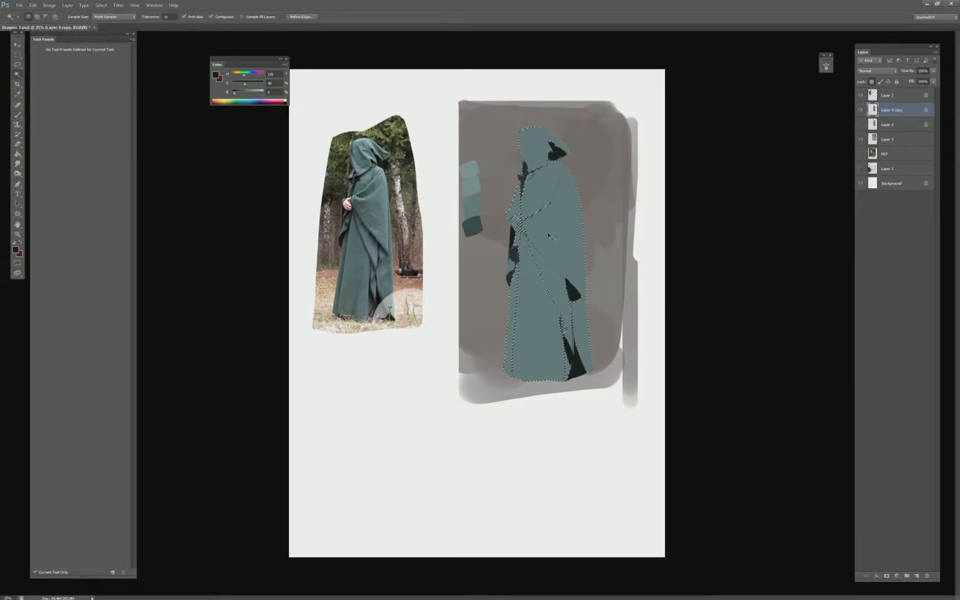
pyautogui.keyDown('alt'); pyautogui.click(470, 200); pyautogui.keyUp('alt')
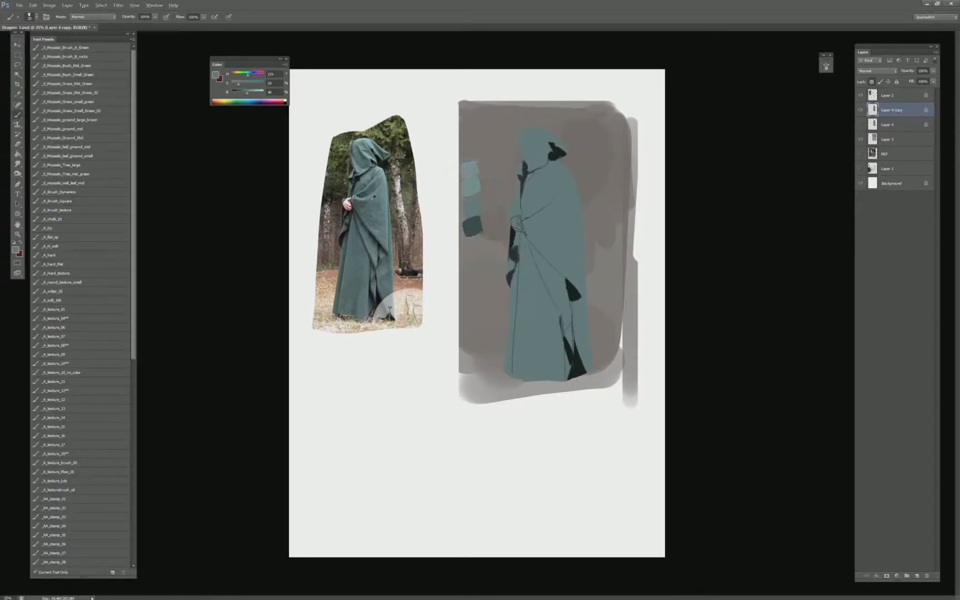
pyautogui.keyDown('alt'); pyautogui.click(361, 209); pyautogui.keyUp('alt')
pyautogui.click(75, 345)
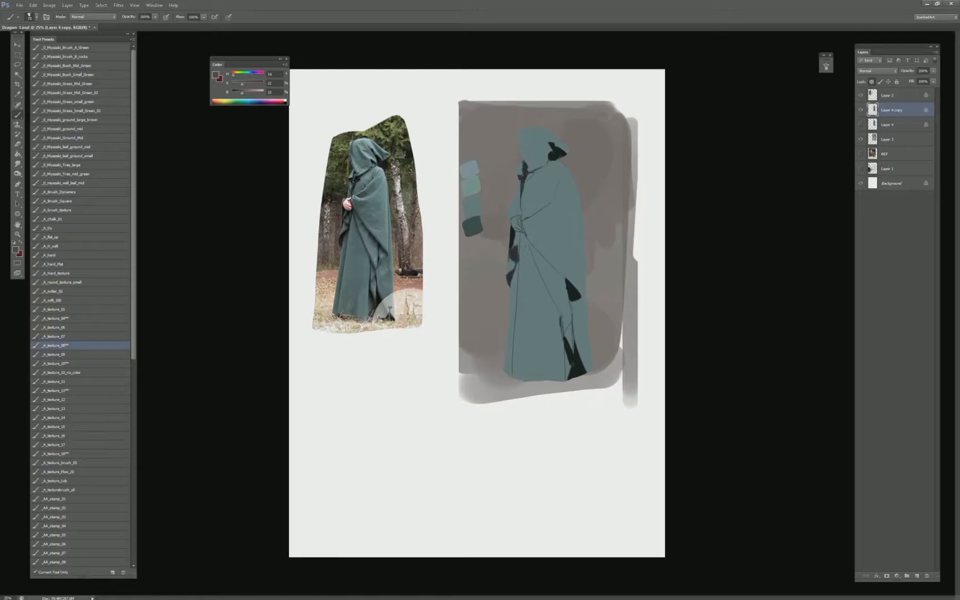
pyautogui.click(73, 363)
pyautogui.click(56, 327)
pyautogui.keyDown('alt'); pyautogui.click(363, 207); pyautogui.keyUp('alt')
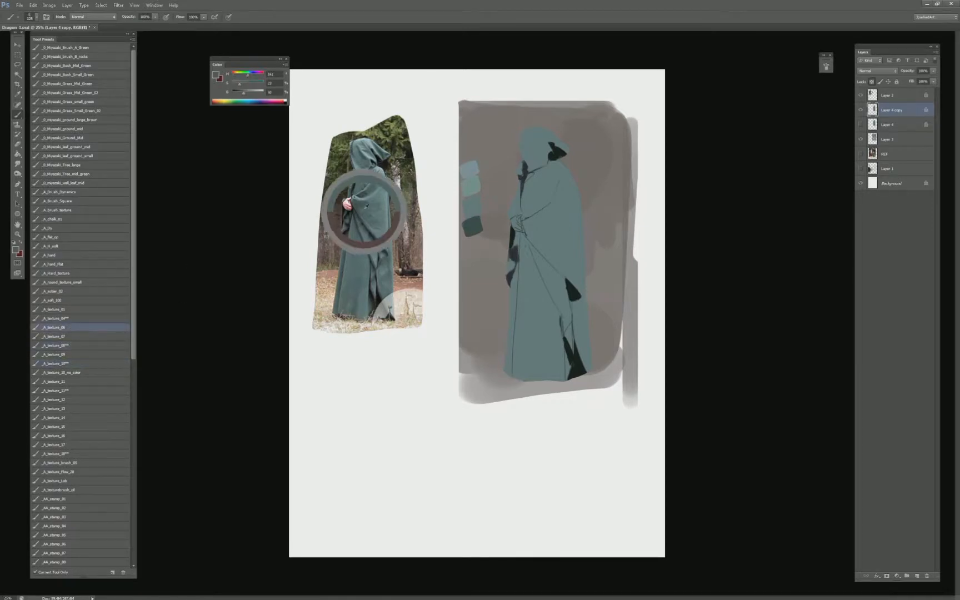
pyautogui.keyDown('shift'); pyautogui.rightClick(540, 233); pyautogui.keyUp('shift')
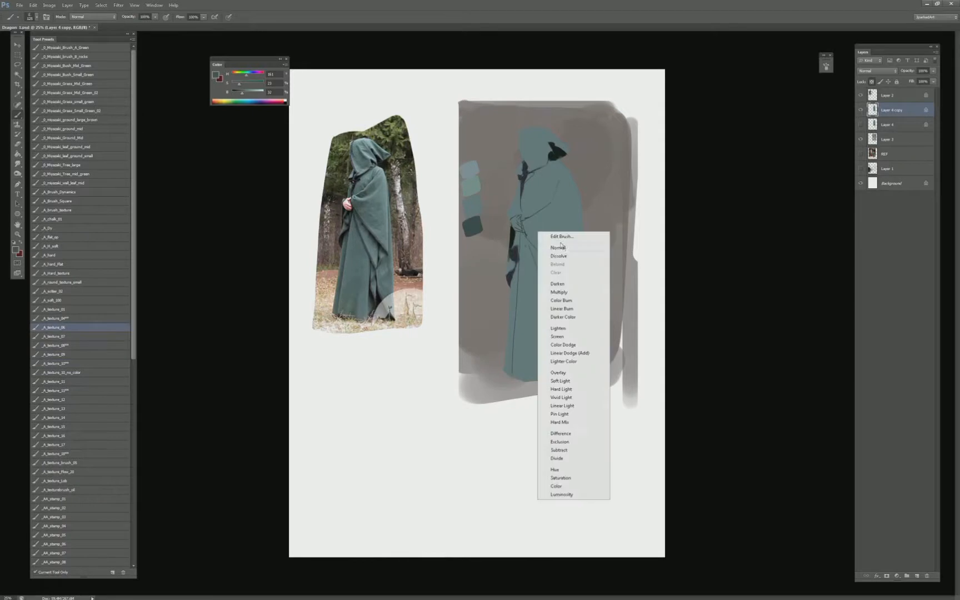
pyautogui.click(564, 286)
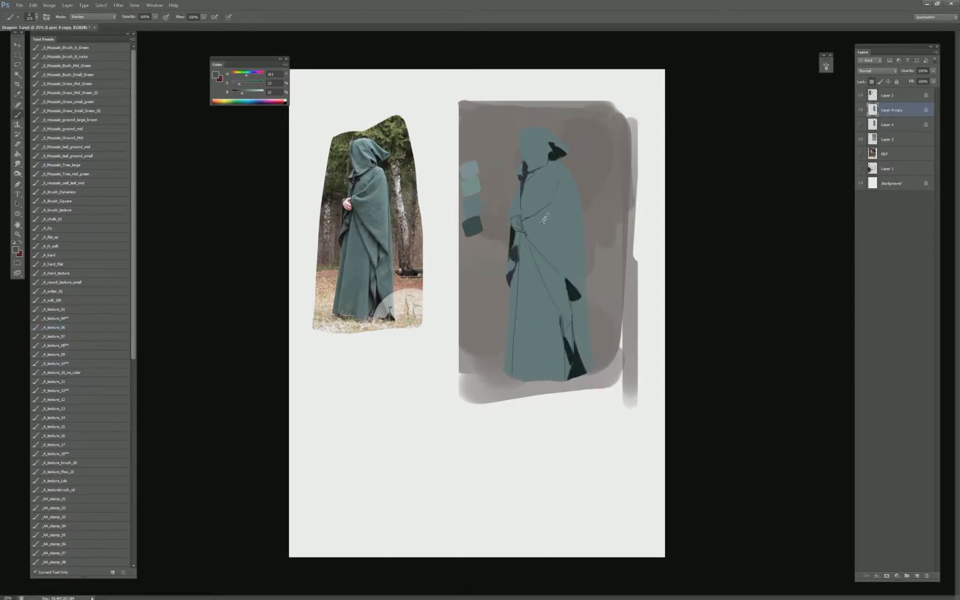
pyautogui.moveTo(544, 220)
pyautogui.mouseDown()
pyautogui.moveTo(528, 227)
pyautogui.moveTo(538, 252)
pyautogui.moveTo(513, 332)
pyautogui.moveTo(513, 376)
pyautogui.mouseUp()
pyautogui.hotkey('ctrl', 'z')
pyautogui.hotkey('ctrl', 'z')
pyautogui.moveTo(521, 244)
pyautogui.mouseDown()
pyautogui.moveTo(513, 372)
pyautogui.moveTo(530, 356)
pyautogui.mouseUp()
pyautogui.moveTo(532, 239); pyautogui.dragTo(555, 431)
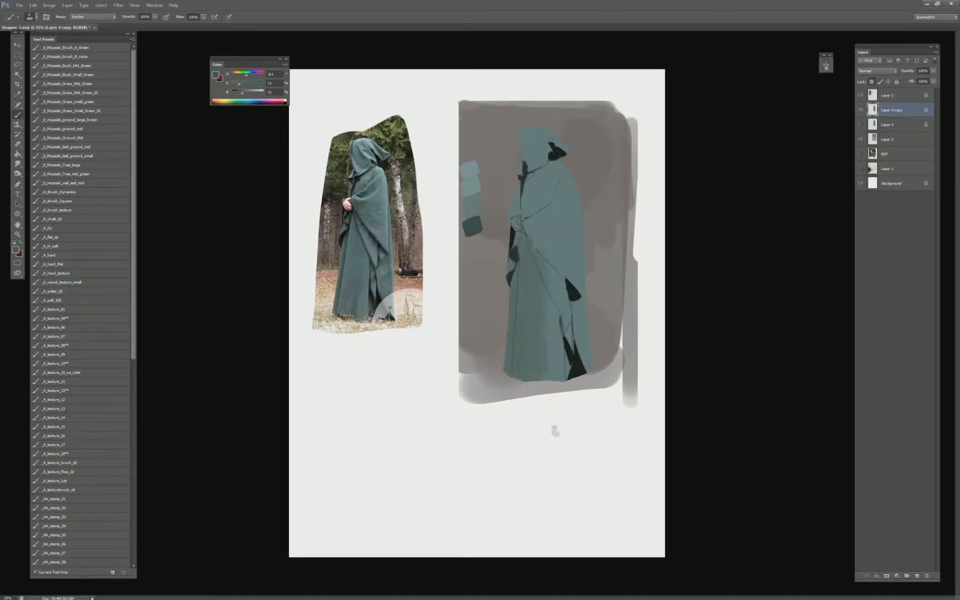
pyautogui.hotkey('ctrl', 'z')
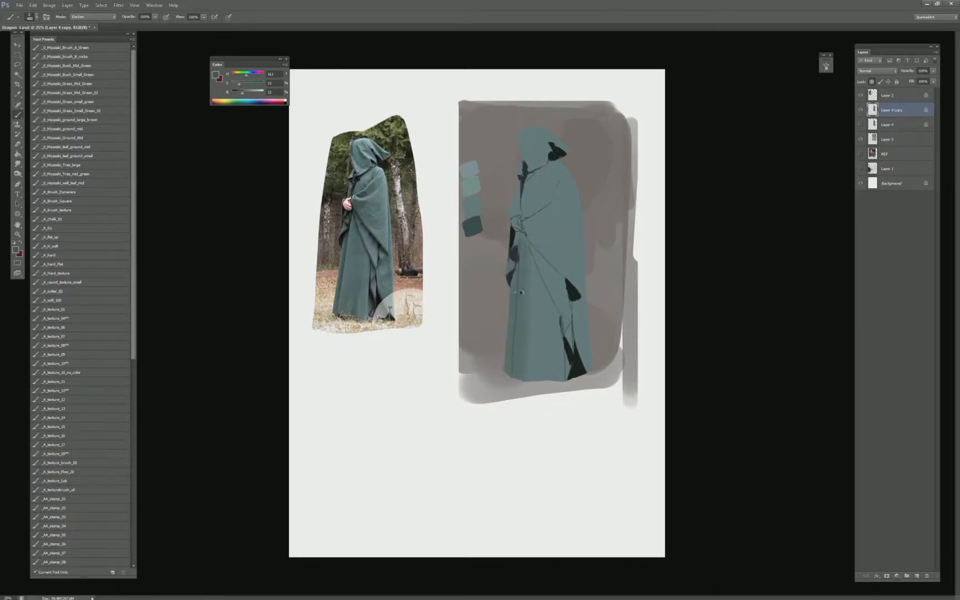
# - Shade the skirt's vertical folds below the diagonal overlap with a smaller textured brush, darkening down toward the hem
pyautogui.press('[')
pyautogui.press('[')
pyautogui.press('[')
pyautogui.press('[')
pyautogui.press('[')
pyautogui.press('[')
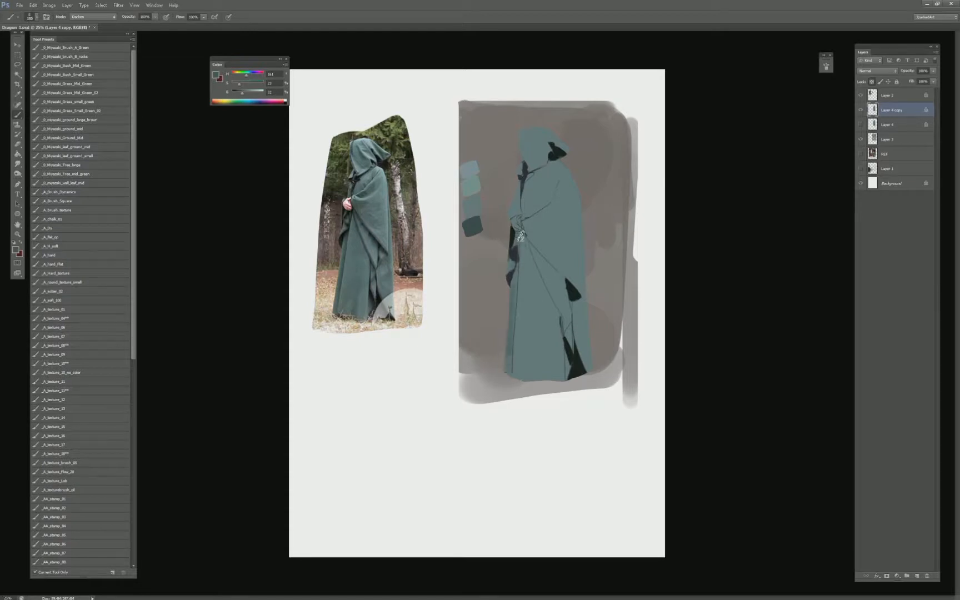
pyautogui.moveTo(528, 258); pyautogui.dragTo(529, 233)
pyautogui.moveTo(532, 364)
pyautogui.mouseDown()
pyautogui.moveTo(527, 302)
pyautogui.moveTo(536, 397)
pyautogui.moveTo(544, 285)
pyautogui.moveTo(543, 372)
pyautogui.mouseUp()
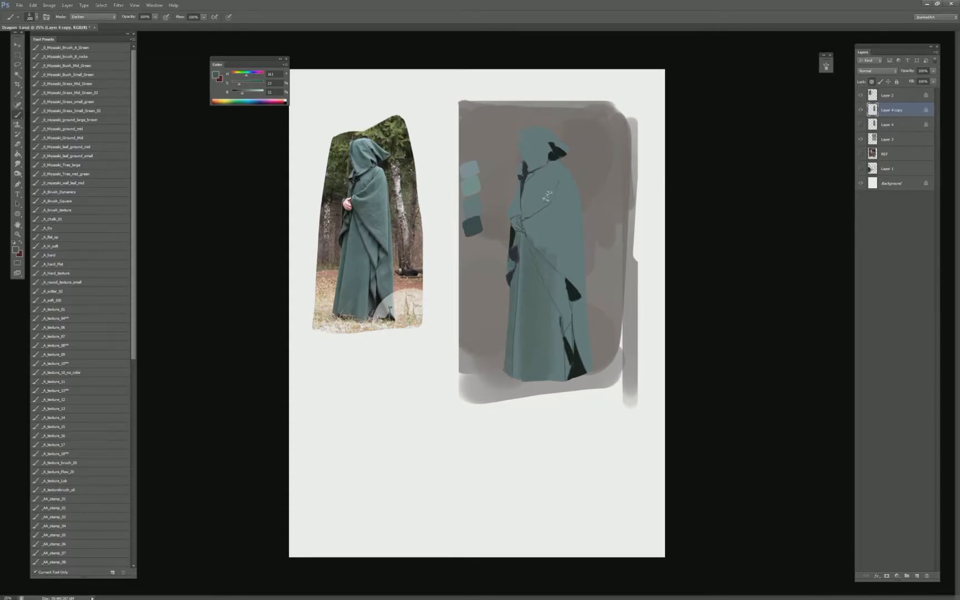
# - Shade the drape across the figure's middle and down to its pointed corner with tones sampled from the painted cloak
pyautogui.keyDown('alt'); pyautogui.click(549, 238); pyautogui.keyUp('alt')
pyautogui.keyDown('alt'); pyautogui.click(544, 228); pyautogui.keyUp('alt')
pyautogui.keyDown('alt'); pyautogui.click(550, 239); pyautogui.keyUp('alt')
pyautogui.press('[')
pyautogui.press('[')
pyautogui.keyDown('alt'); pyautogui.click(550, 259); pyautogui.keyUp('alt')
pyautogui.press(']')
pyautogui.press(']')
pyautogui.press(']')
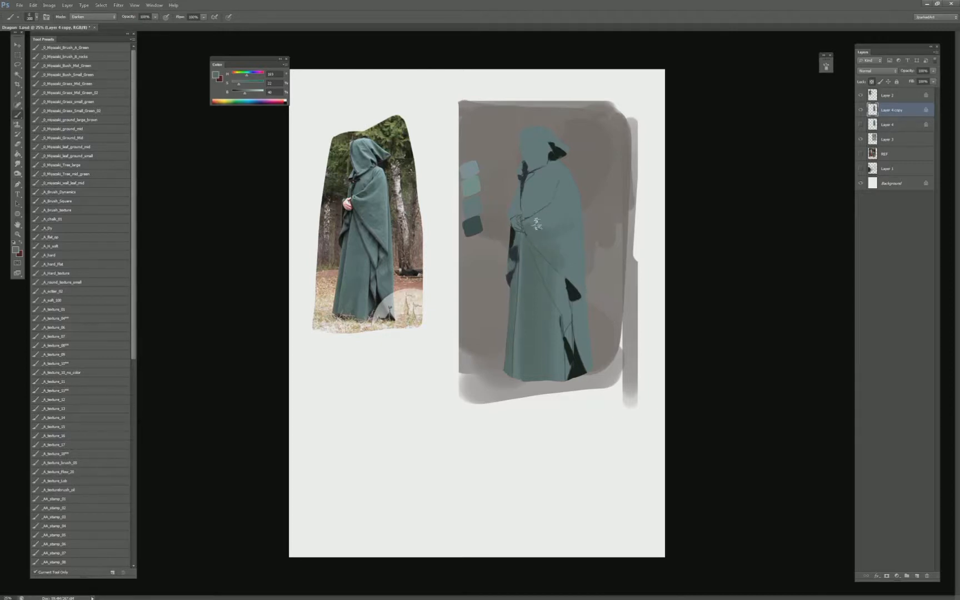
pyautogui.moveTo(553, 216); pyautogui.dragTo(557, 228)
pyautogui.moveTo(573, 271); pyautogui.dragTo(578, 283)
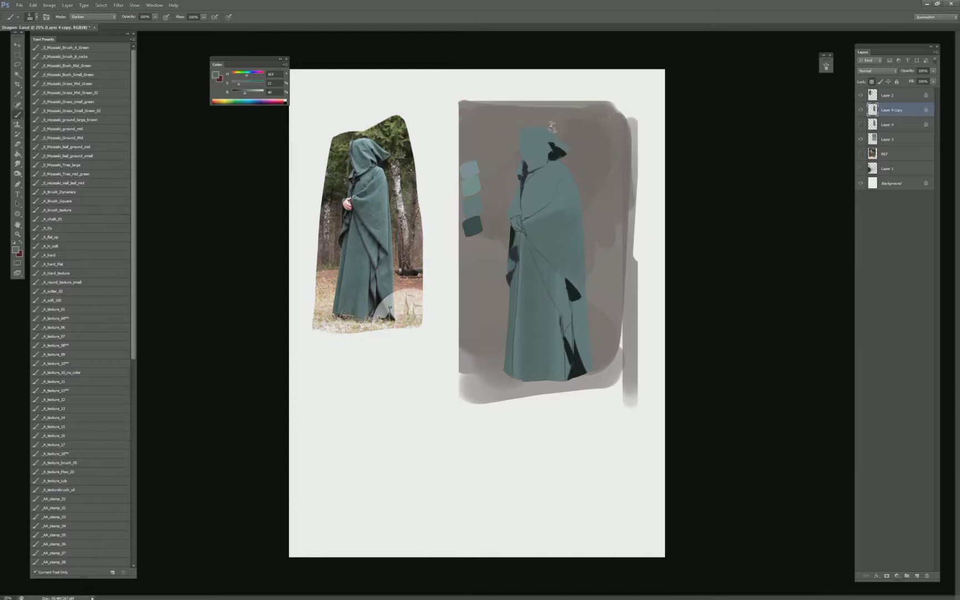
pyautogui.press('[')
pyautogui.press('[')
pyautogui.press('[')
pyautogui.press('[')
pyautogui.press('[')
pyautogui.moveTo(553, 193); pyautogui.dragTo(550, 208)
pyautogui.press(']')
pyautogui.hotkey('ctrl', 'z')
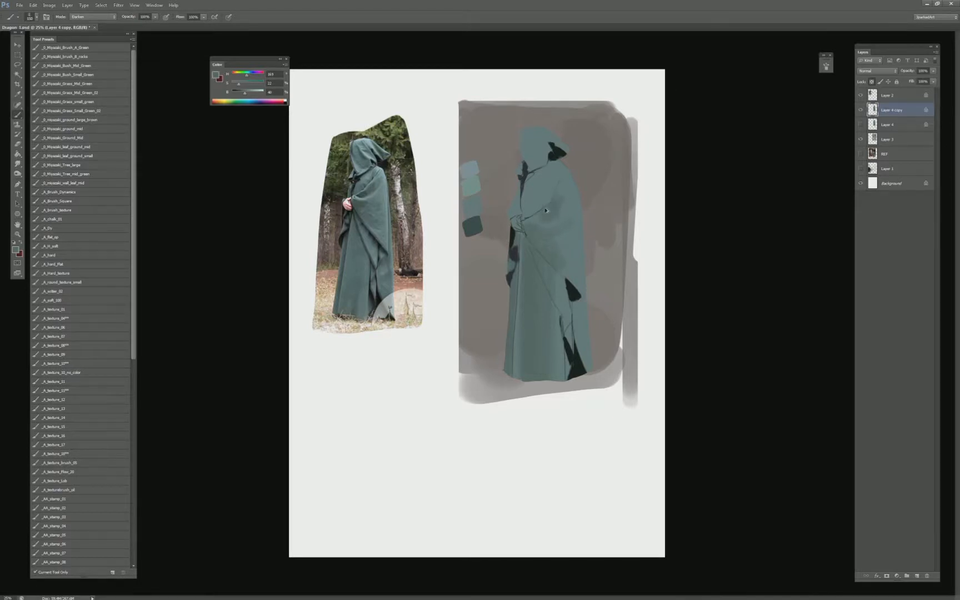
# - Soften the arm fold with sampled cloak tones in Normal mode and return the brush to Darken
pyautogui.keyDown('alt'); pyautogui.click(552, 198); pyautogui.keyUp('alt')
pyautogui.keyDown('shift'); pyautogui.rightClick(552, 210); pyautogui.keyUp('shift')
pyautogui.click(576, 226)
pyautogui.keyDown('alt'); pyautogui.click(546, 232); pyautogui.keyUp('alt')
pyautogui.rightClick(541, 235)
pyautogui.press('Escape')
pyautogui.rightClick(555, 243)
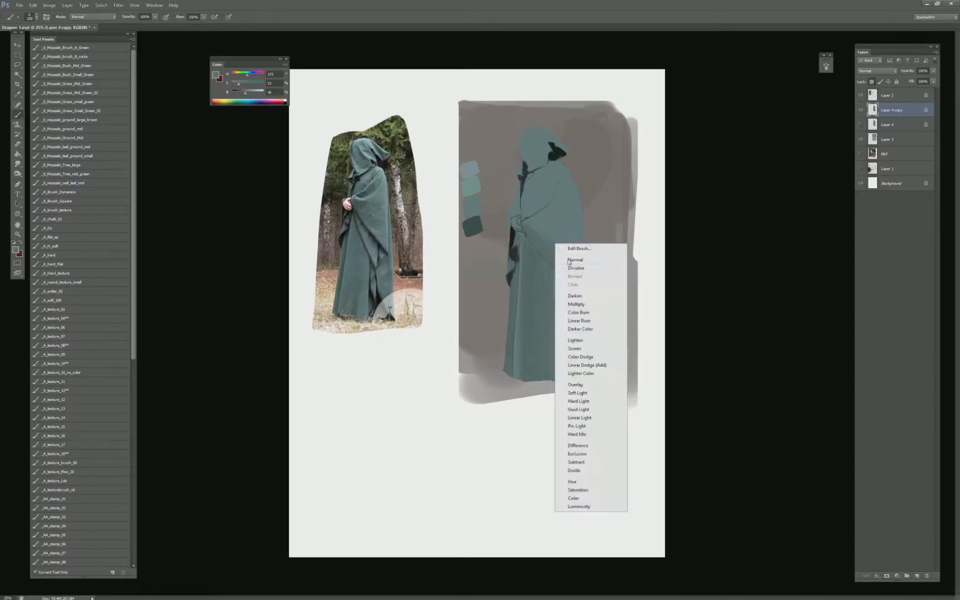
pyautogui.click(576, 296)
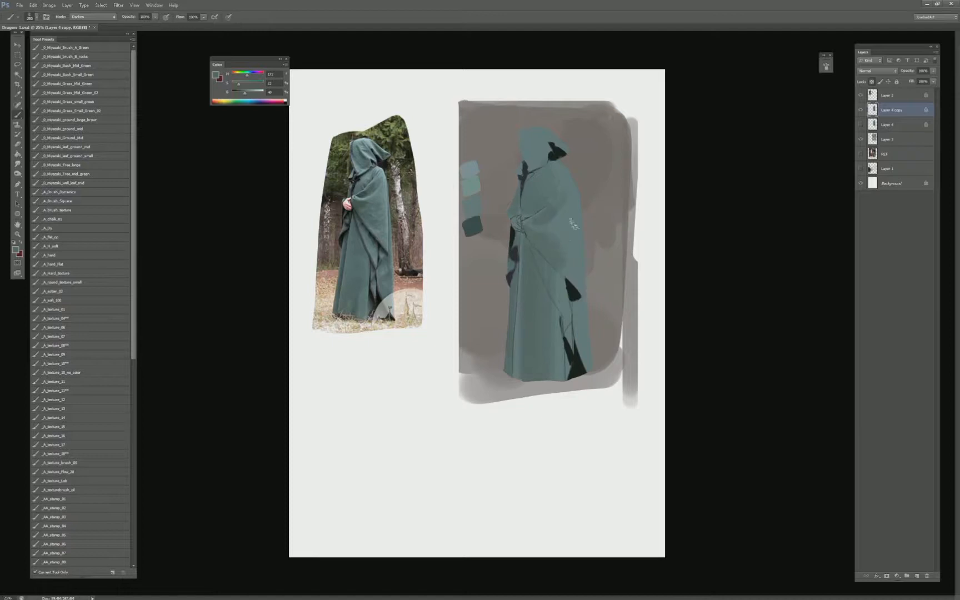
# - Deepen the shading over the cloak's back and diagonal drape with greens sampled from the painting and the reference
pyautogui.keyDown('alt'); pyautogui.click(552, 243); pyautogui.keyUp('alt')
pyautogui.moveTo(528, 283); pyautogui.dragTo(572, 211)
pyautogui.keyDown('alt'); pyautogui.click(389, 279); pyautogui.keyUp('alt')
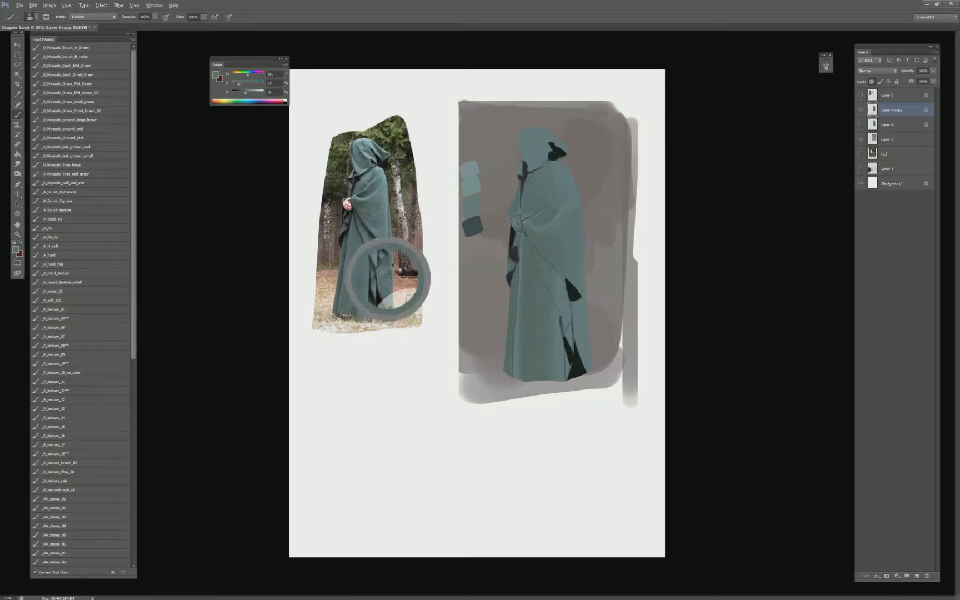
pyautogui.keyDown('alt'); pyautogui.click(566, 290); pyautogui.keyUp('alt')
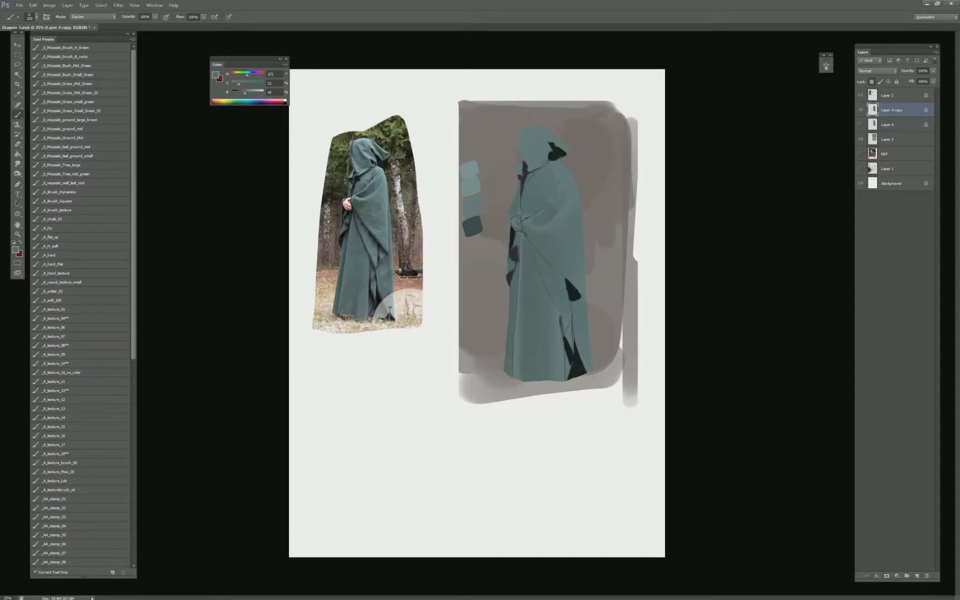
pyautogui.keyDown('alt'); pyautogui.click(543, 285); pyautogui.keyUp('alt')
# - Set the foreground to pure red (H 0, S 100, B 100) and move the unlocked Layer 4 copy above Layer 2
pyautogui.keyDown('alt'); pyautogui.click(361, 155); pyautogui.keyUp('alt')
pyautogui.keyDown('alt'); pyautogui.click(367, 158); pyautogui.keyUp('alt')
pyautogui.moveTo(257, 95); pyautogui.dragTo(265, 94)
pyautogui.moveTo(242, 75); pyautogui.dragTo(230, 75)
pyautogui.press('/')
pyautogui.moveTo(892, 93); pyautogui.dragTo(892, 90)
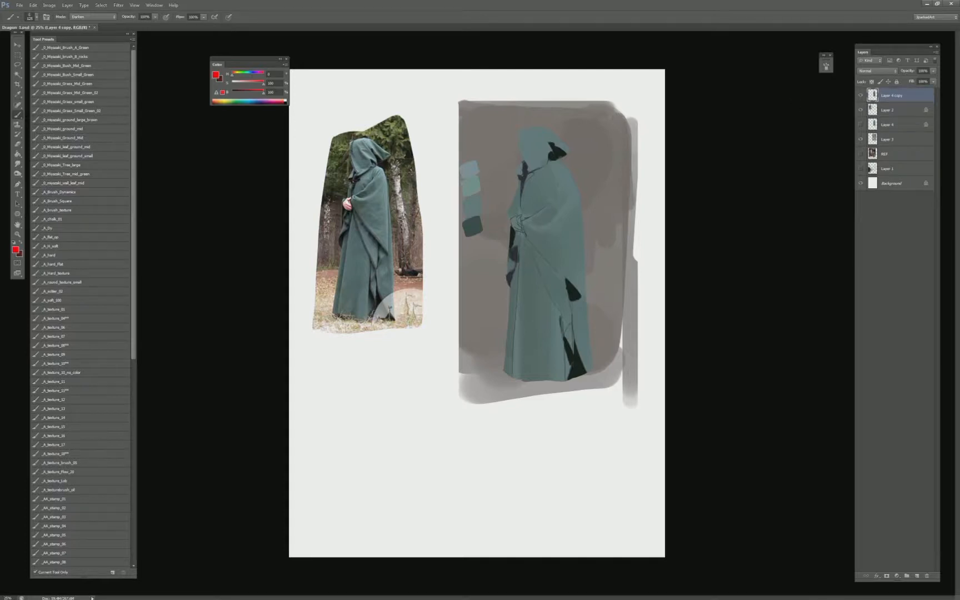
# - Mark the shadow shapes on the reference photo's hood in red, trimming their edges with the eraser
pyautogui.moveTo(364, 155)
pyautogui.mouseDown()
pyautogui.moveTo(356, 160)
pyautogui.moveTo(369, 158)
pyautogui.mouseUp()
pyautogui.hotkey('ctrl', 'z')
pyautogui.moveTo(361, 149); pyautogui.dragTo(366, 167)
pyautogui.press('e')
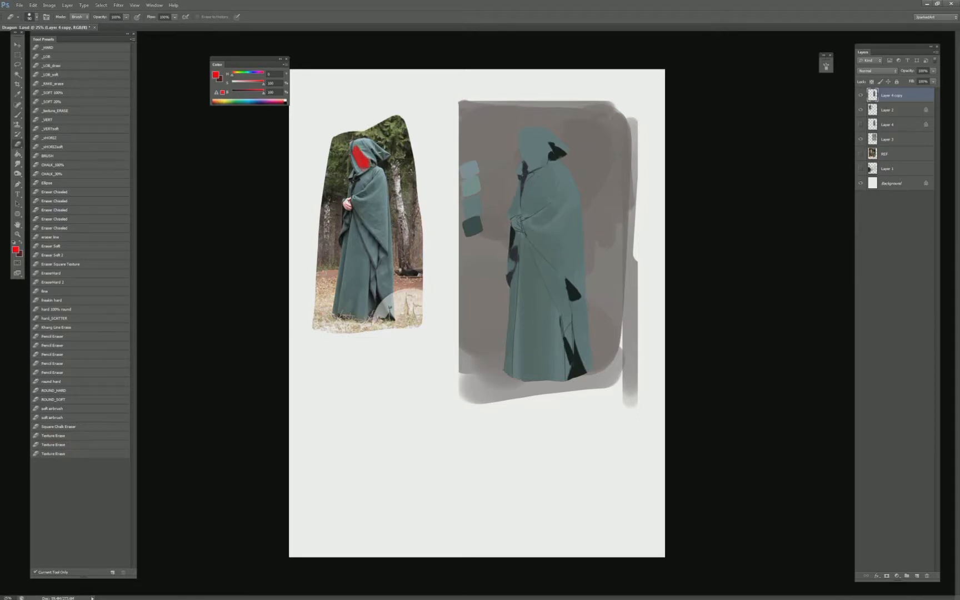
pyautogui.press('b')
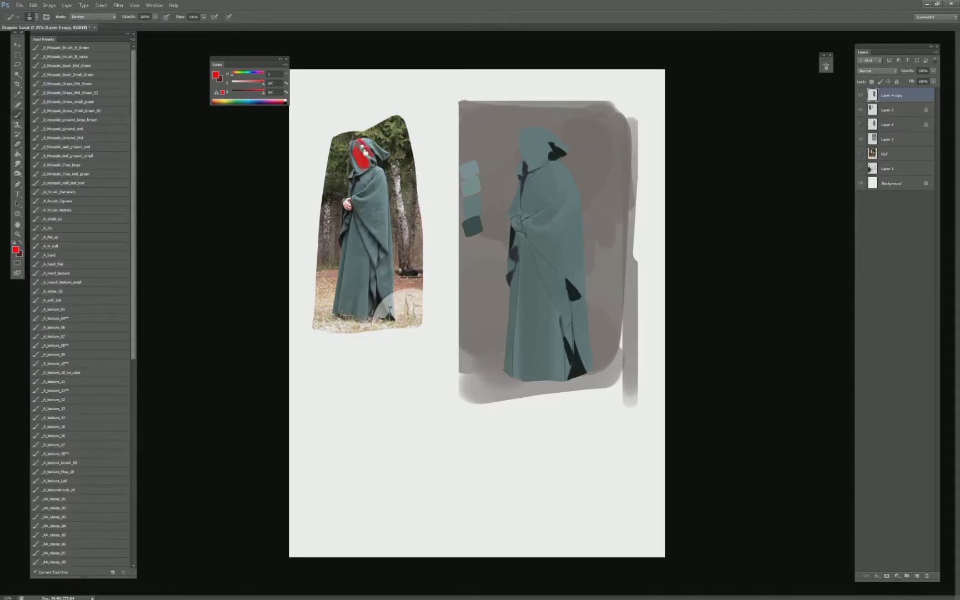
pyautogui.moveTo(371, 149); pyautogui.dragTo(385, 157)
pyautogui.press('e')
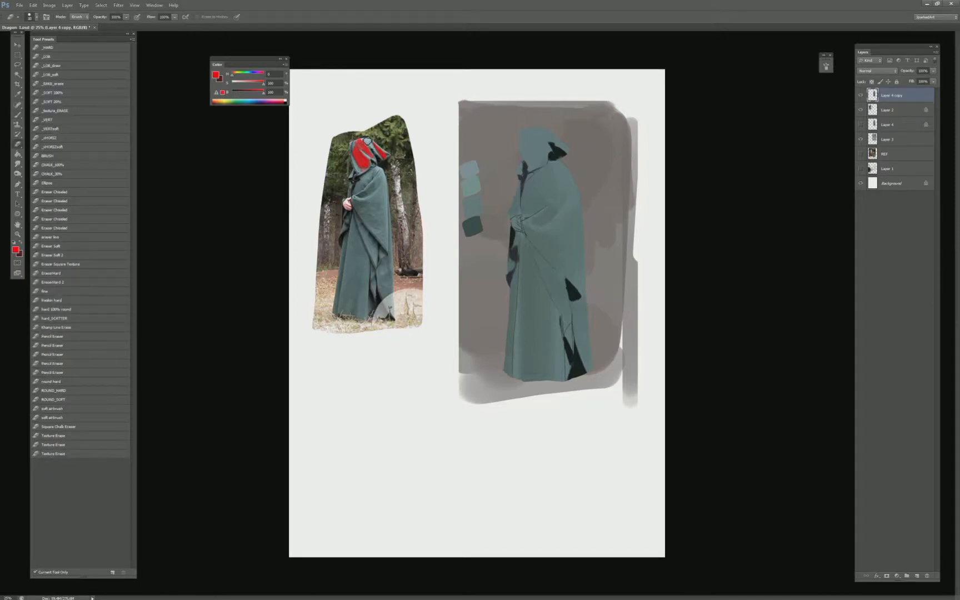
pyautogui.press('b')
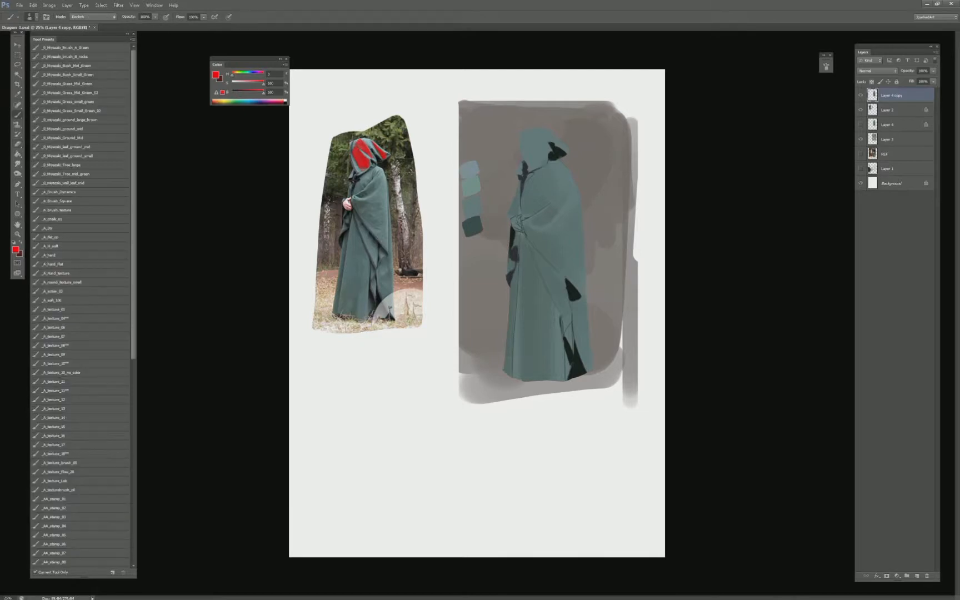
# - Paint the shadow shapes on the painted hood in Darken mode with transparency locked, using a green sampled from the reference hood
pyautogui.keyDown('alt'); pyautogui.click(360, 160); pyautogui.keyUp('alt')
pyautogui.click(861, 96)
pyautogui.keyDown('alt'); pyautogui.click(353, 158); pyautogui.keyUp('alt')
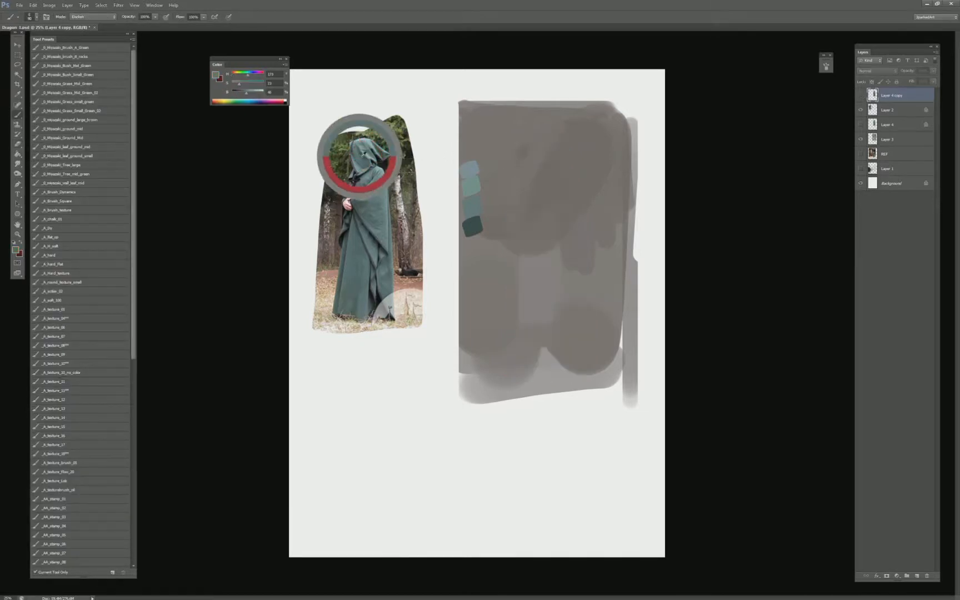
pyautogui.click(862, 96)
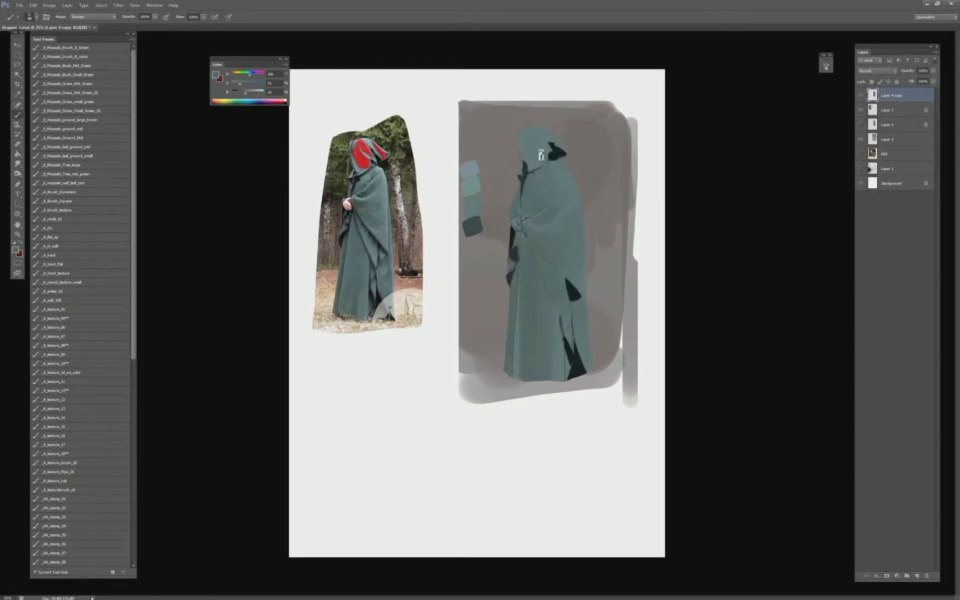
pyautogui.keyDown('shift'); pyautogui.rightClick(541, 159); pyautogui.keyUp('shift')
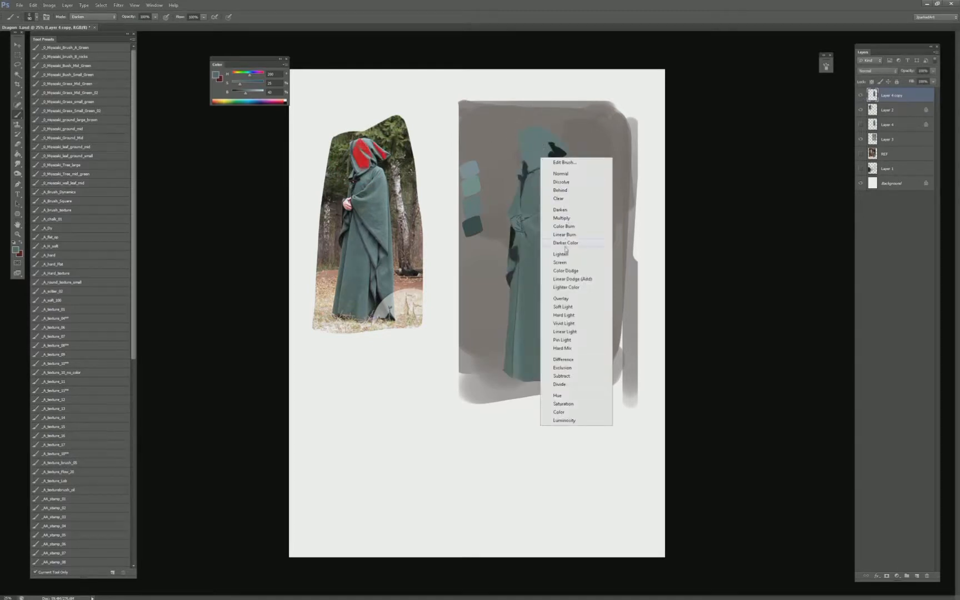
pyautogui.click(562, 210)
pyautogui.press('/')
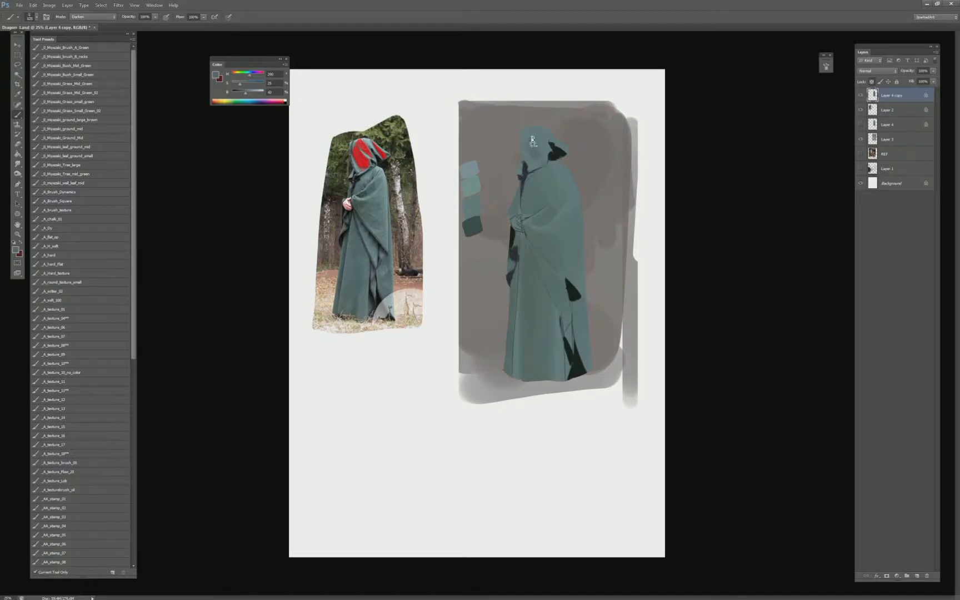
pyautogui.moveTo(541, 145); pyautogui.dragTo(546, 162)
pyautogui.keyDown('alt'); pyautogui.click(471, 211); pyautogui.keyUp('alt')
pyautogui.keyDown('alt'); pyautogui.click(543, 192); pyautogui.keyUp('alt')
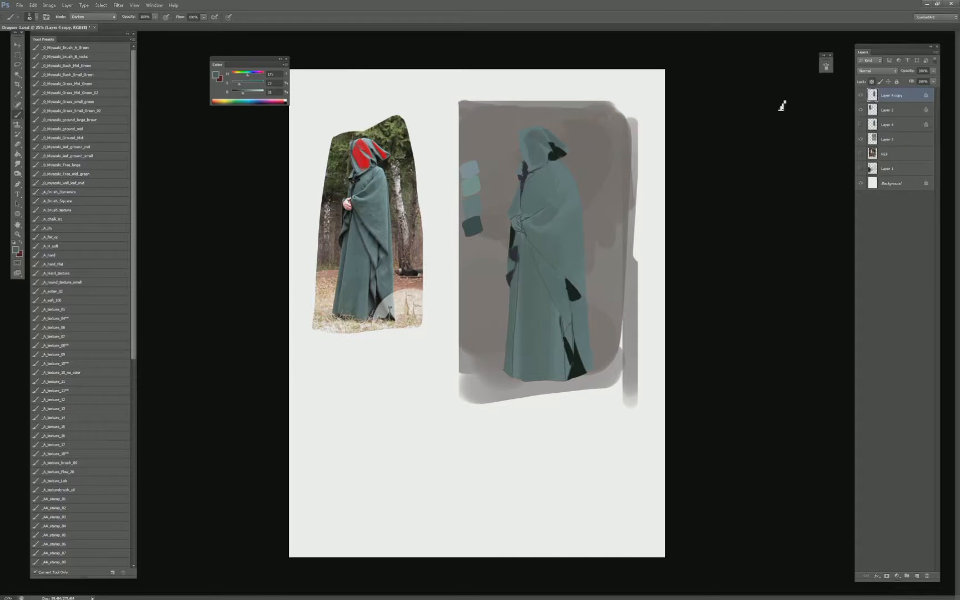
# - Move the red hood shapes off the reference photo into the blank area above it
pyautogui.press('v')
pyautogui.moveTo(371, 148); pyautogui.dragTo(377, 97)
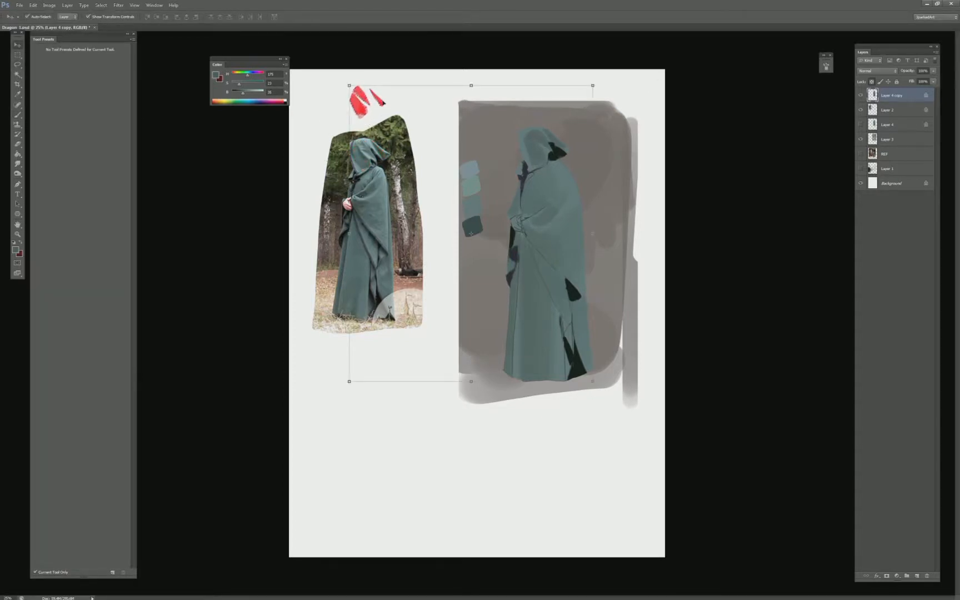
pyautogui.hotkey('ctrl', 'u')
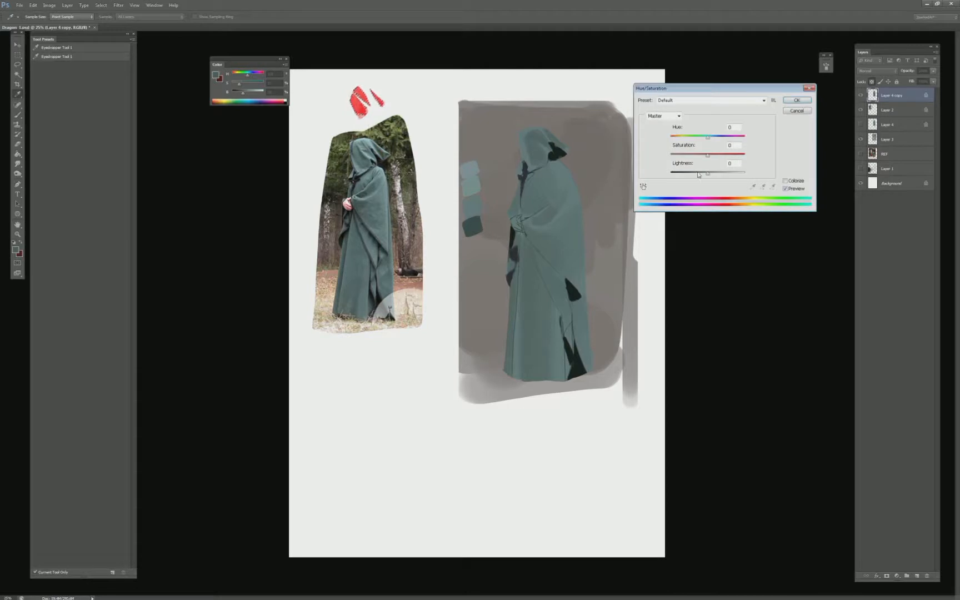
pyautogui.moveTo(708, 174); pyautogui.dragTo(667, 174)
pyautogui.click(797, 111)
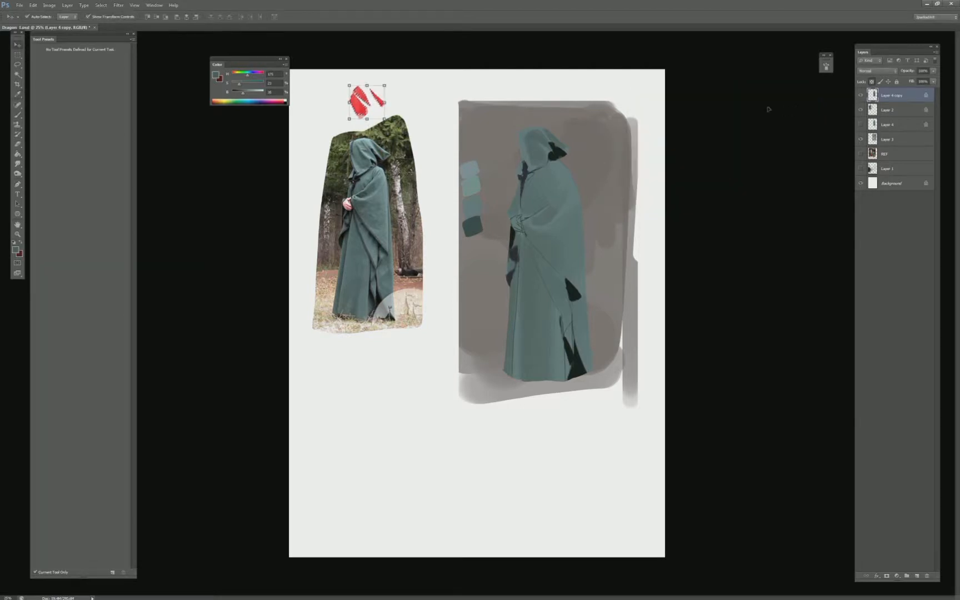
# - Select only the red hood shapes with the lasso and darken them using Hue/Saturation, with saturation and lightness at -100
pyautogui.press('l')
pyautogui.moveTo(392, 74)
pyautogui.mouseDown()
pyautogui.moveTo(383, 127)
pyautogui.moveTo(395, 74)
pyautogui.mouseUp()
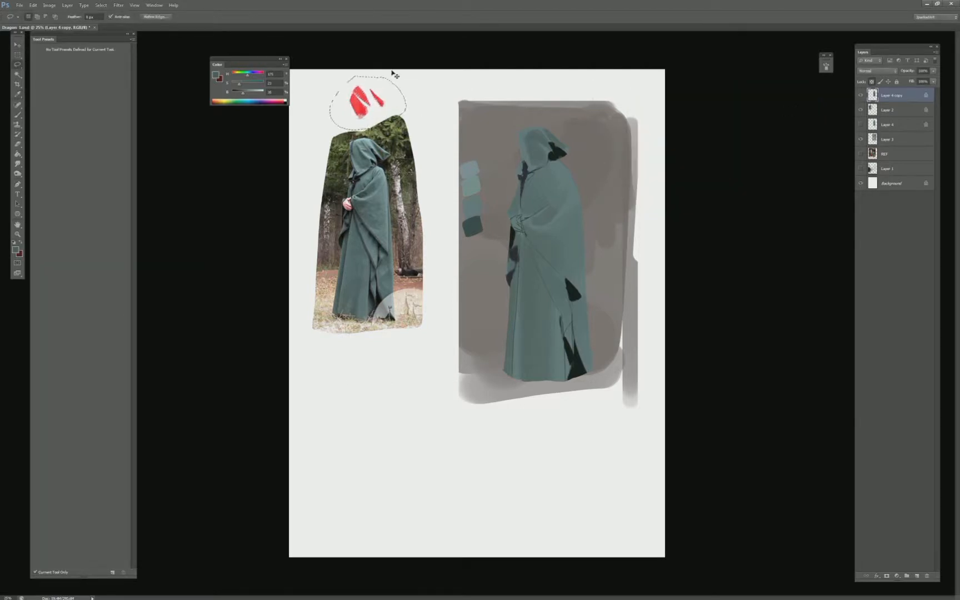
pyautogui.hotkey('ctrl', 'u')
pyautogui.moveTo(708, 155); pyautogui.dragTo(649, 167)
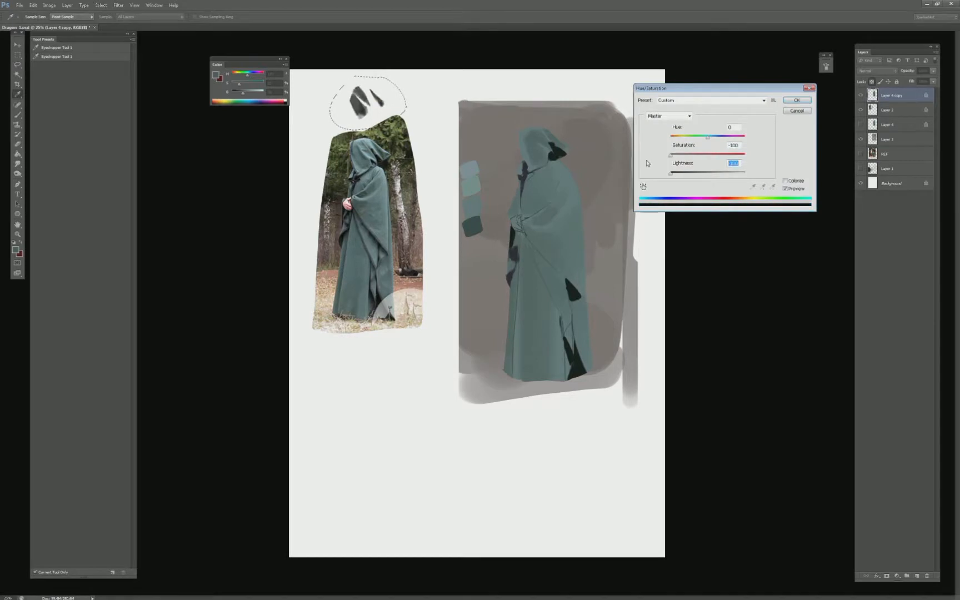
pyautogui.press('Return')
pyautogui.hotkey('ctrl', 'd')
# - Sample the green from the front of the painted hood and check the whole study at a reduced size
pyautogui.press('v')
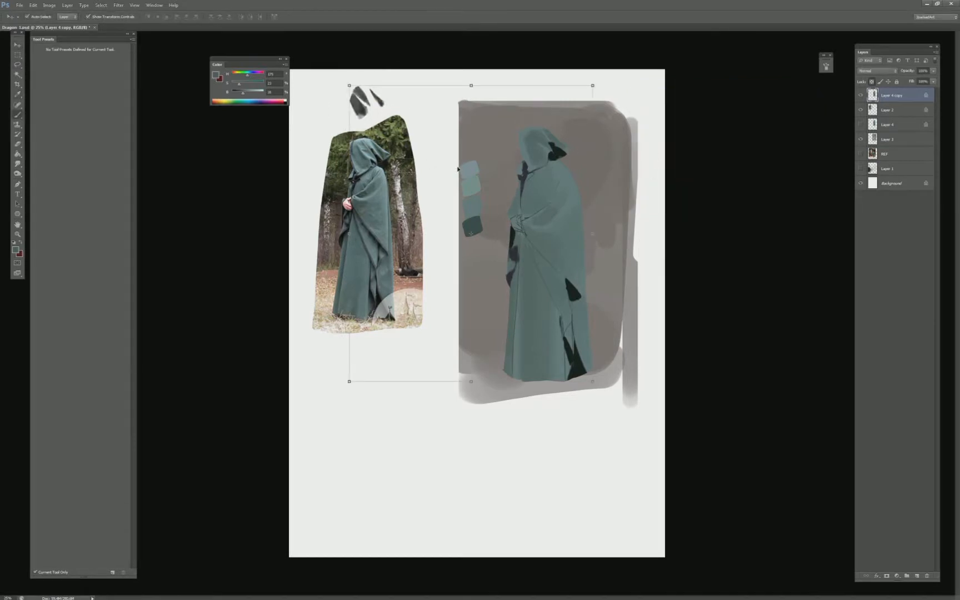
pyautogui.press('b')
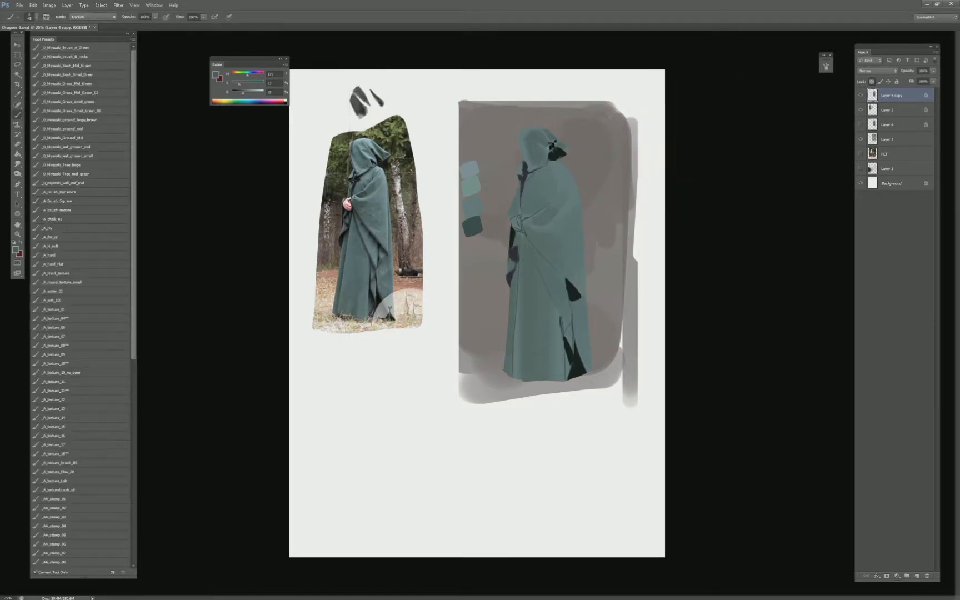
pyautogui.keyDown('alt'); pyautogui.click(531, 158); pyautogui.keyUp('alt')
pyautogui.hotkey('ctrl', '-')
pyautogui.hotkey('ctrl', '-')
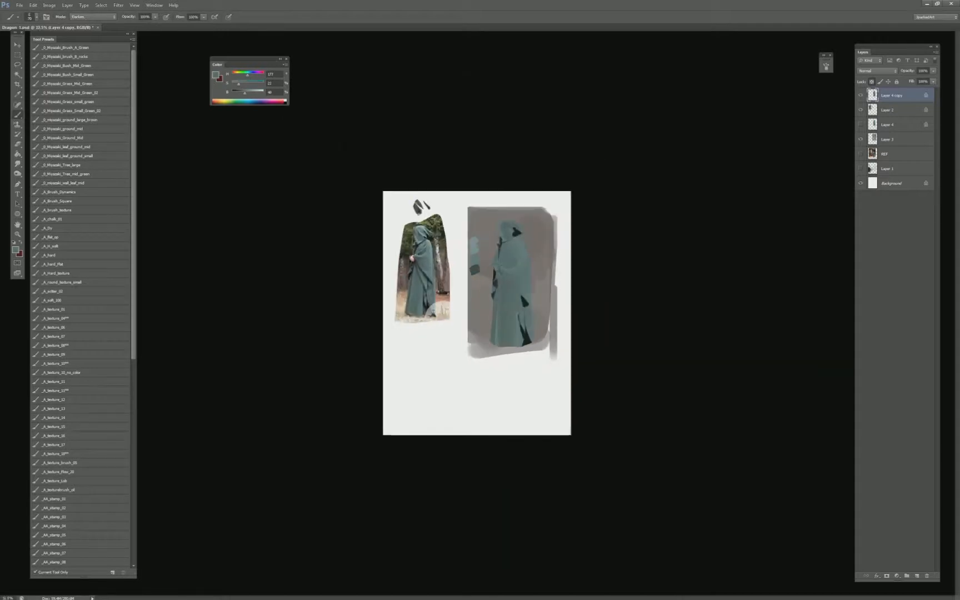
# - Return the brush to Normal blending mode and sample the gray background beside the front of the painted hood
pyautogui.hotkey('ctrl', '+')
pyautogui.hotkey('ctrl', '+')
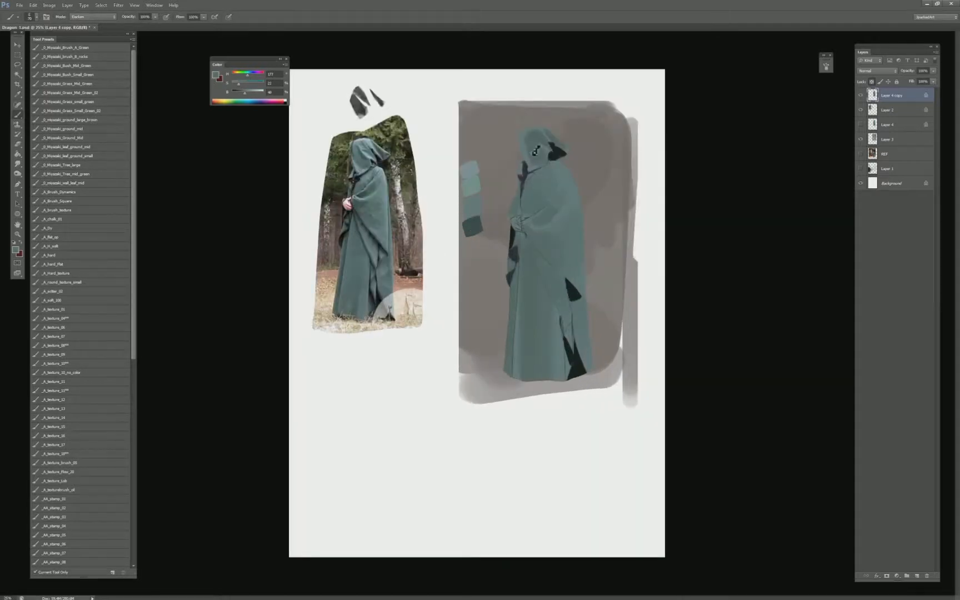
pyautogui.keyDown('alt'); pyautogui.click(520, 152); pyautogui.keyUp('alt')
pyautogui.click(91, 17)
pyautogui.click(92, 17)
pyautogui.click(92, 17)
pyautogui.click(92, 17)
pyautogui.keyDown('alt'); pyautogui.click(511, 128); pyautogui.keyUp('alt')
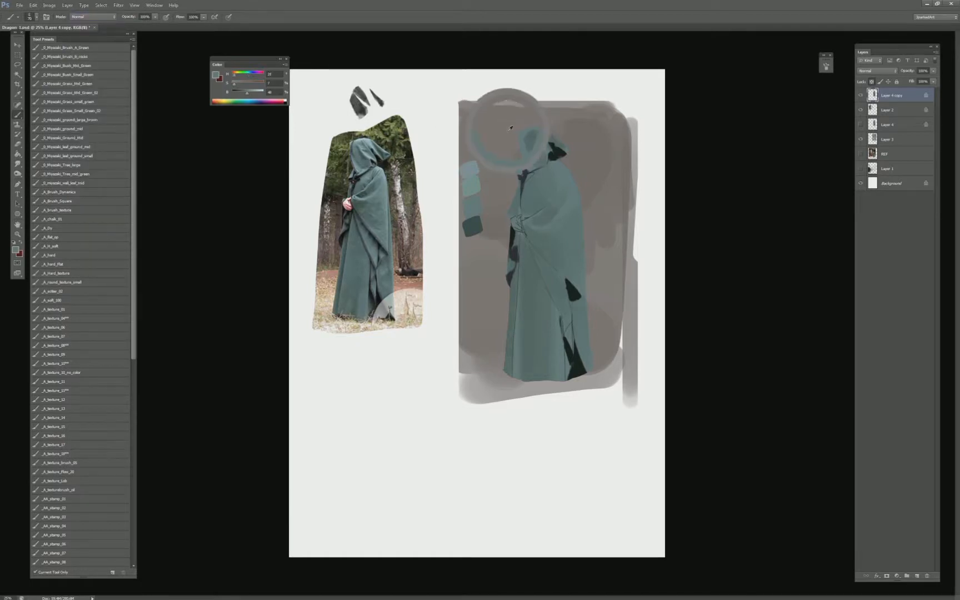
# - Blend the front and neck area of the painted hood using greens sampled from the hood and cloak themselves
pyautogui.keyDown('alt'); pyautogui.click(531, 155); pyautogui.keyUp('alt')
pyautogui.keyDown('alt'); pyautogui.click(532, 157); pyautogui.keyUp('alt')
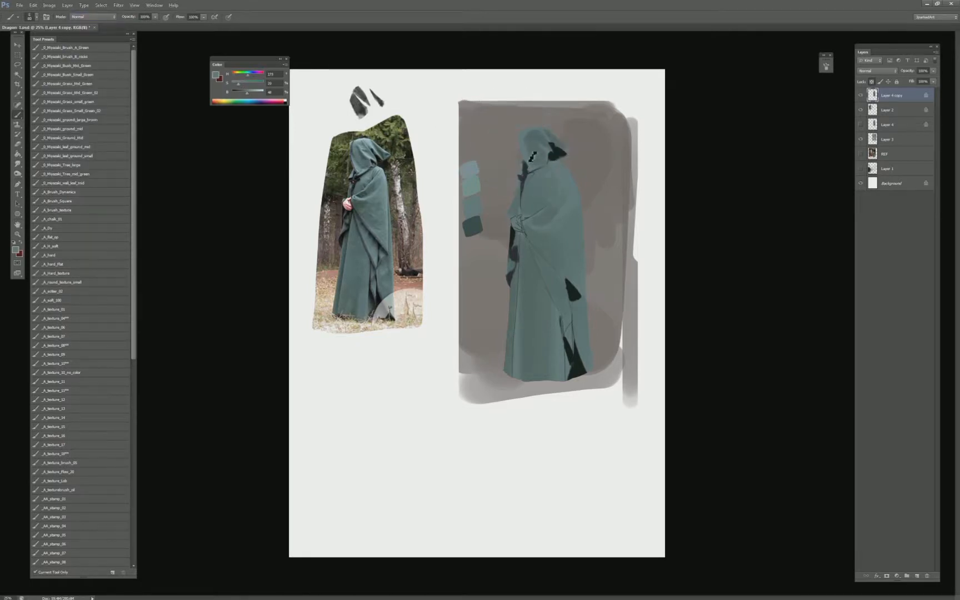
pyautogui.keyDown('alt'); pyautogui.click(532, 156); pyautogui.keyUp('alt')
pyautogui.keyDown('alt'); pyautogui.click(525, 165); pyautogui.keyUp('alt')
pyautogui.keyDown('alt'); pyautogui.click(529, 168); pyautogui.keyUp('alt')
pyautogui.keyDown('alt'); pyautogui.click(547, 221); pyautogui.keyUp('alt')
pyautogui.keyDown('alt'); pyautogui.click(534, 140); pyautogui.keyUp('alt')
# - Refine the folds on the painted hood with greens sampled from the reference hood and the surrounding paint
pyautogui.keyDown('alt'); pyautogui.click(365, 155); pyautogui.keyUp('alt')
pyautogui.moveTo(543, 152)
pyautogui.mouseDown()
pyautogui.moveTo(534, 139)
pyautogui.moveTo(542, 157)
pyautogui.mouseUp()
pyautogui.keyDown('alt'); pyautogui.click(361, 163); pyautogui.keyUp('alt')
pyautogui.keyDown('alt'); pyautogui.click(533, 153); pyautogui.keyUp('alt')
pyautogui.keyDown('alt'); pyautogui.click(527, 146); pyautogui.keyUp('alt')
pyautogui.keyDown('alt'); pyautogui.click(527, 146); pyautogui.keyUp('alt')
pyautogui.keyDown('alt'); pyautogui.click(353, 160); pyautogui.keyUp('alt')
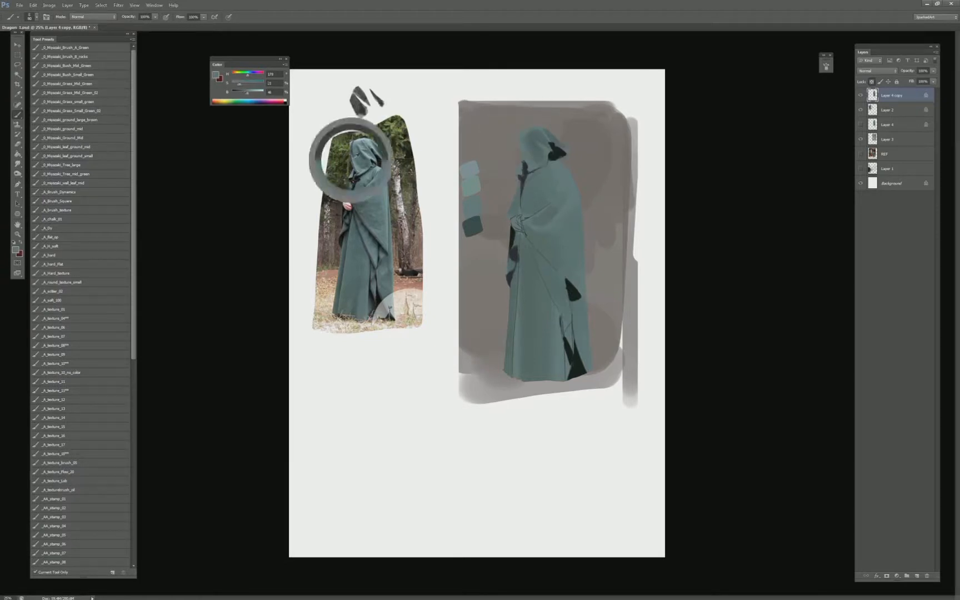
pyautogui.moveTo(352, 160); pyautogui.dragTo(348, 158)
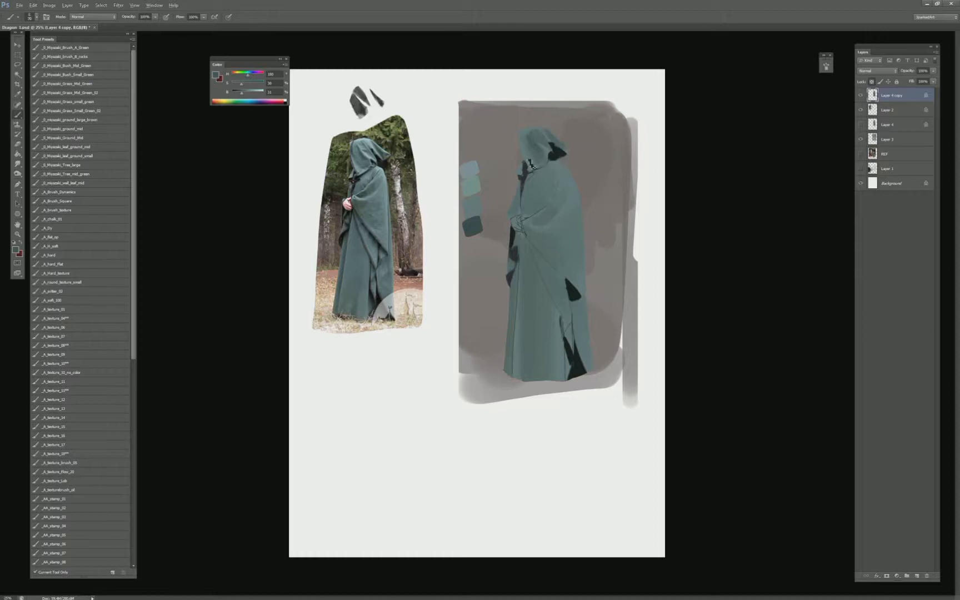
# - Define the hood's lower edge and neck shadow with sampled greens, sampling the reference near the hand and reducing the brush size
pyautogui.keyDown('alt'); pyautogui.click(532, 165); pyautogui.keyUp('alt')
pyautogui.keyDown('alt'); pyautogui.click(532, 165); pyautogui.keyUp('alt')
pyautogui.keyDown('alt'); pyautogui.click(526, 149); pyautogui.keyUp('alt')
pyautogui.keyDown('alt'); pyautogui.click(349, 194); pyautogui.keyUp('alt')
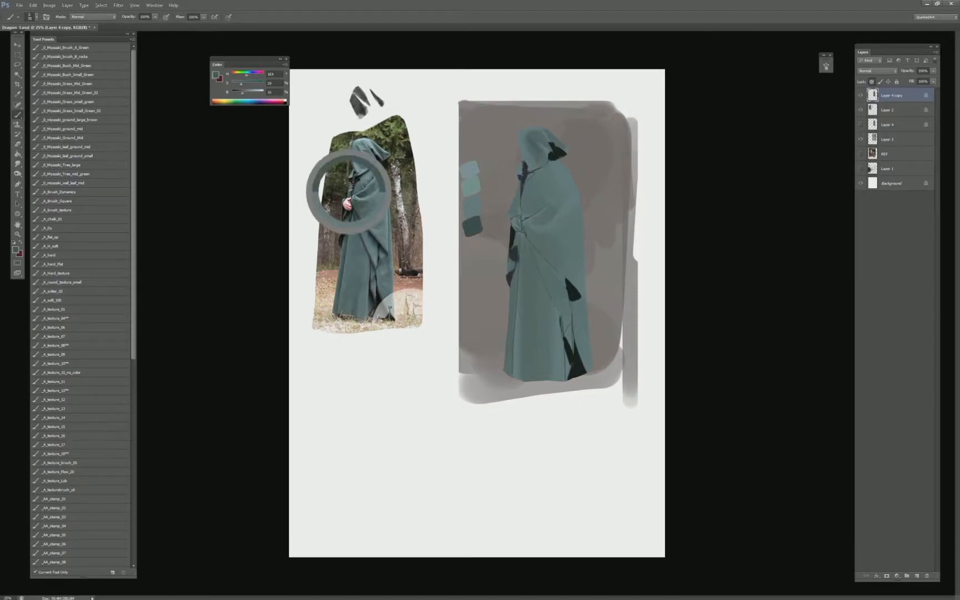
pyautogui.press('[')
pyautogui.press('[')
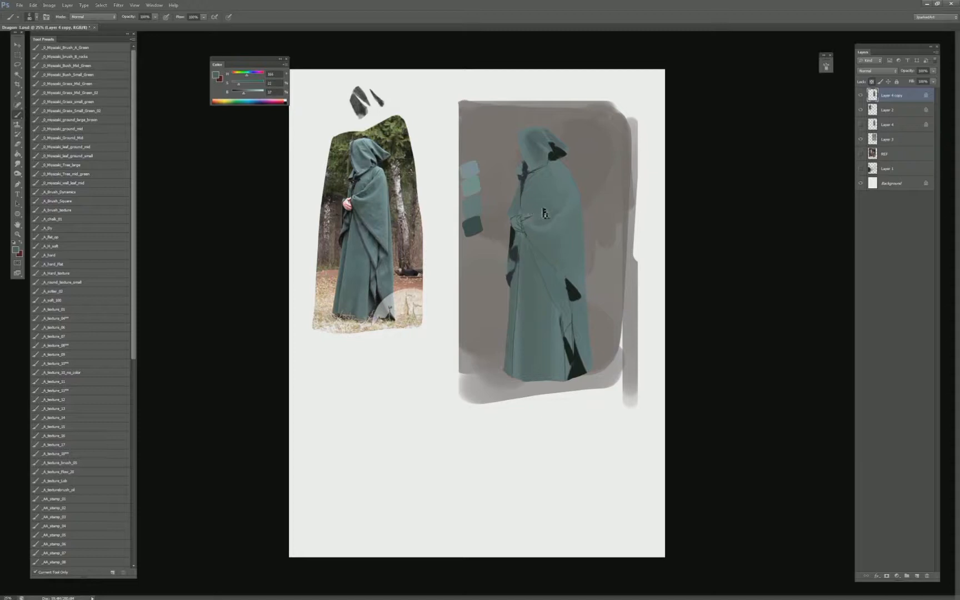
# - Paint a dark fold beside the hand on the painted sleeve with the _A_texture_08** brush, using green sampled from the reference sleeve
pyautogui.keyDown('alt'); pyautogui.click(361, 194); pyautogui.keyUp('alt')
pyautogui.moveTo(543, 223); pyautogui.dragTo(537, 217)
pyautogui.click(56, 345)
pyautogui.keyDown('alt'); pyautogui.click(364, 195); pyautogui.keyUp('alt')
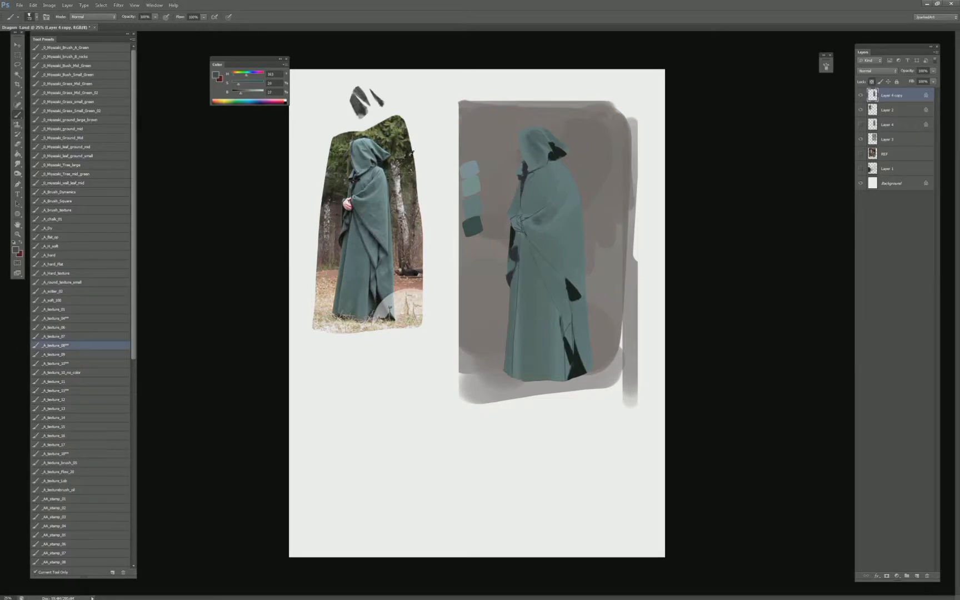
pyautogui.keyDown('alt'); pyautogui.click(544, 216); pyautogui.keyUp('alt')
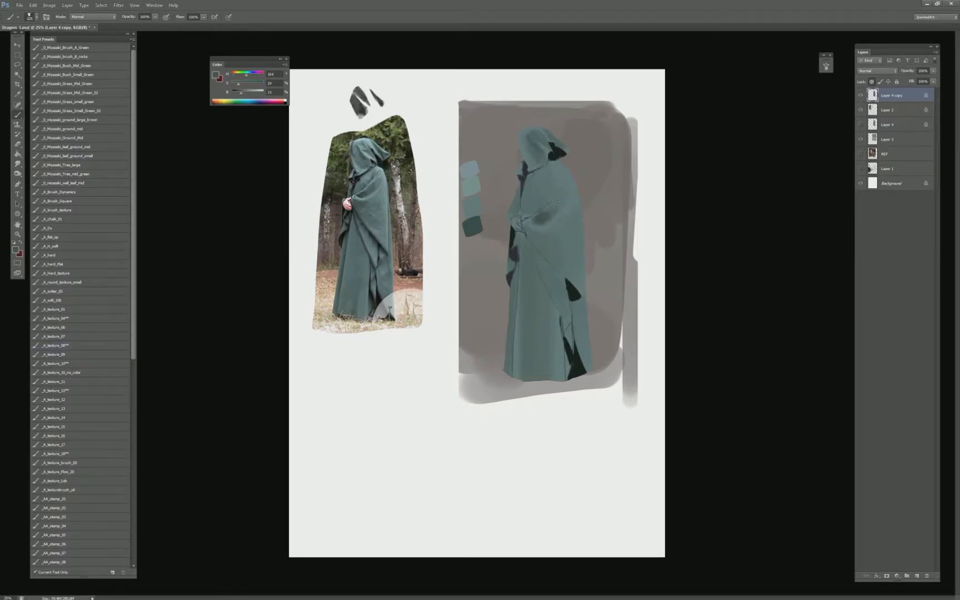
# - Soften the sleeve fold into the cloak with greens sampled from the painted sleeve and the reference
pyautogui.keyDown('alt'); pyautogui.click(555, 203); pyautogui.keyUp('alt')
pyautogui.keyDown('alt'); pyautogui.click(533, 208); pyautogui.keyUp('alt')
pyautogui.keyDown('alt'); pyautogui.click(363, 193); pyautogui.keyUp('alt')
pyautogui.keyDown('alt'); pyautogui.click(558, 222); pyautogui.keyUp('alt')
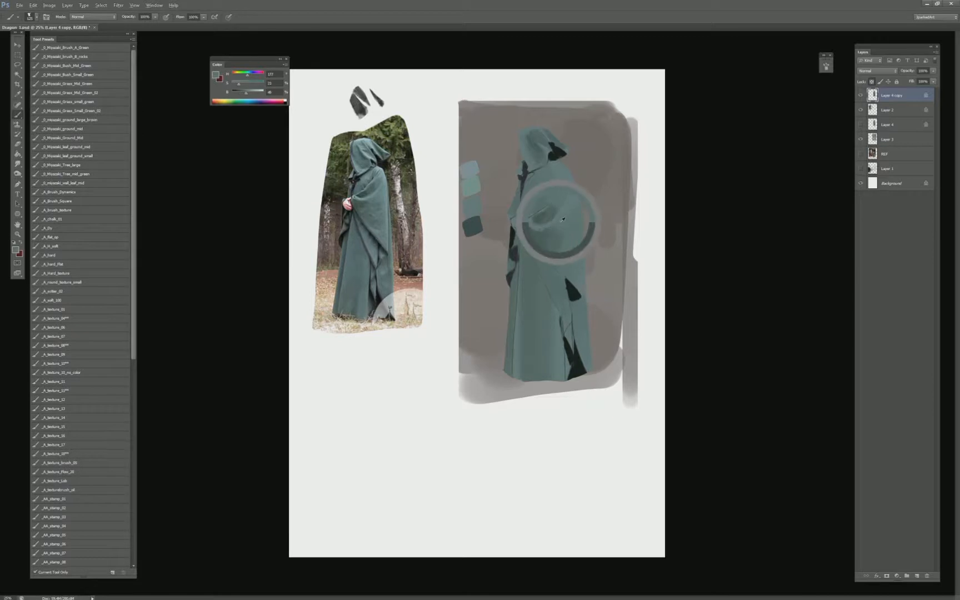
pyautogui.keyDown('alt'); pyautogui.click(537, 229); pyautogui.keyUp('alt')
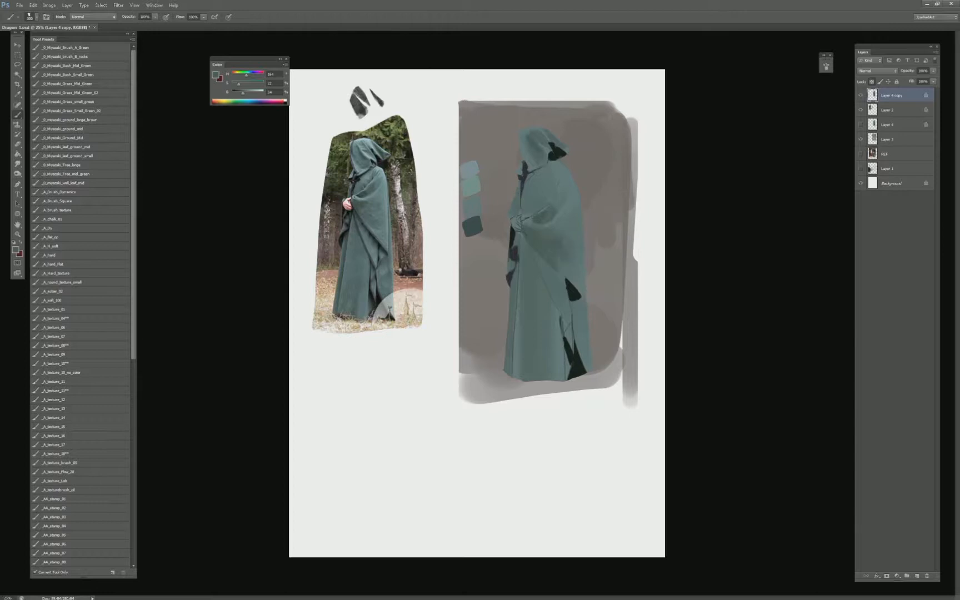
# - Texture the middle of the painted cloak with an enlarged _A_texture_06 brush and greens sampled from the cloak
pyautogui.keyDown('alt'); pyautogui.click(562, 271); pyautogui.keyUp('alt')
pyautogui.click(95, 325)
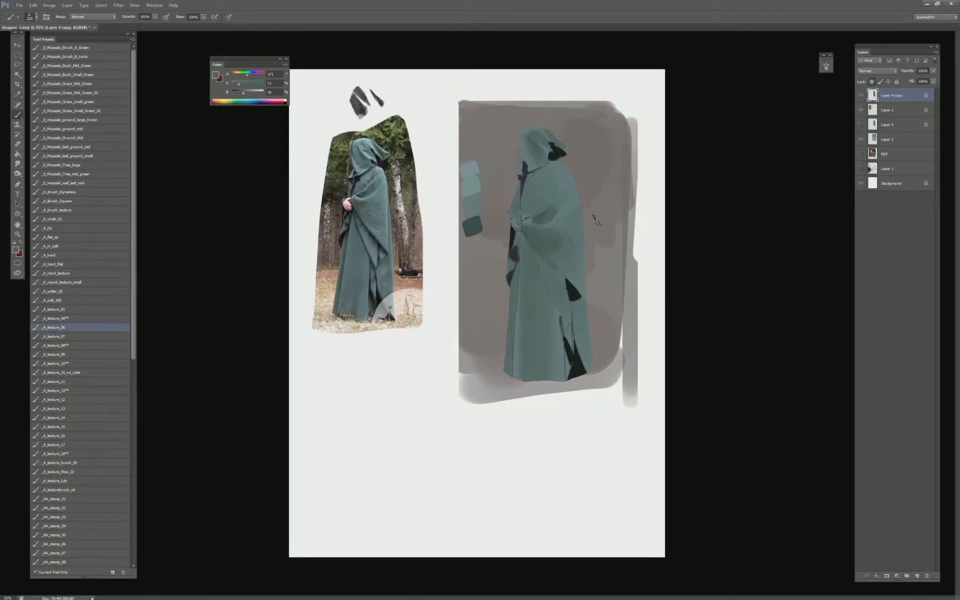
pyautogui.press(']')
pyautogui.press(']')
pyautogui.press(']')
pyautogui.press(']')
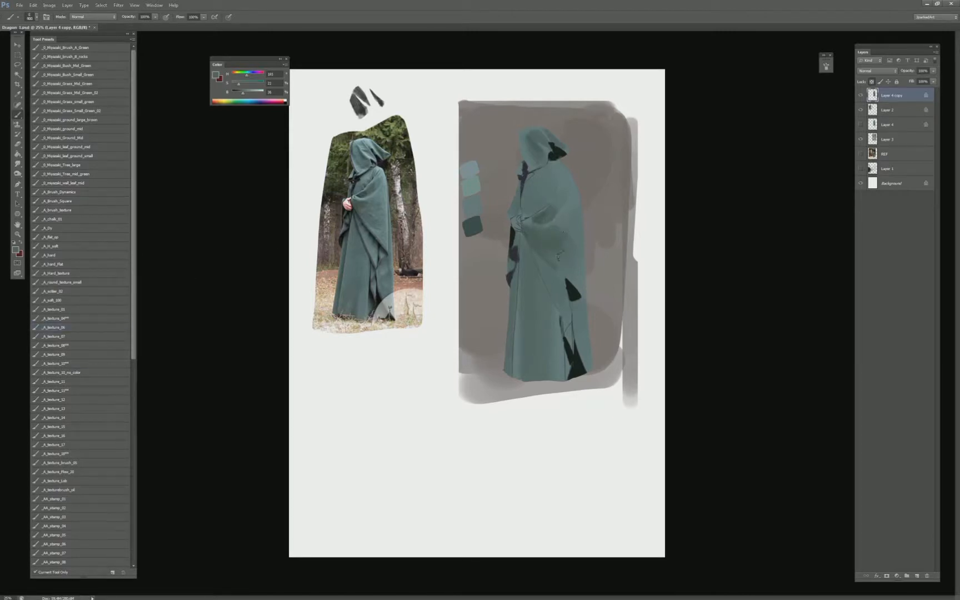
pyautogui.keyDown('alt'); pyautogui.click(566, 219); pyautogui.keyUp('alt')
# - Shade the lower front of the cloak in Overlay mode with dark green sampled from the reference, undoing the last stroke
pyautogui.keyDown('alt'); pyautogui.click(345, 239); pyautogui.keyUp('alt')
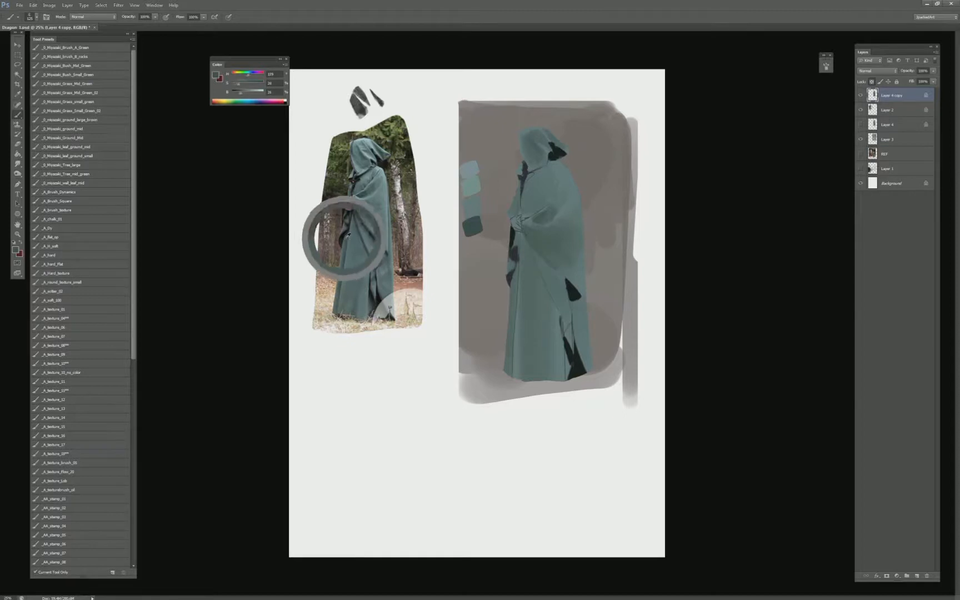
pyautogui.keyDown('shift'); pyautogui.rightClick(508, 250); pyautogui.keyUp('shift')
pyautogui.click(537, 385)
pyautogui.moveTo(509, 267); pyautogui.dragTo(511, 308)
pyautogui.moveTo(521, 237); pyautogui.dragTo(514, 240)
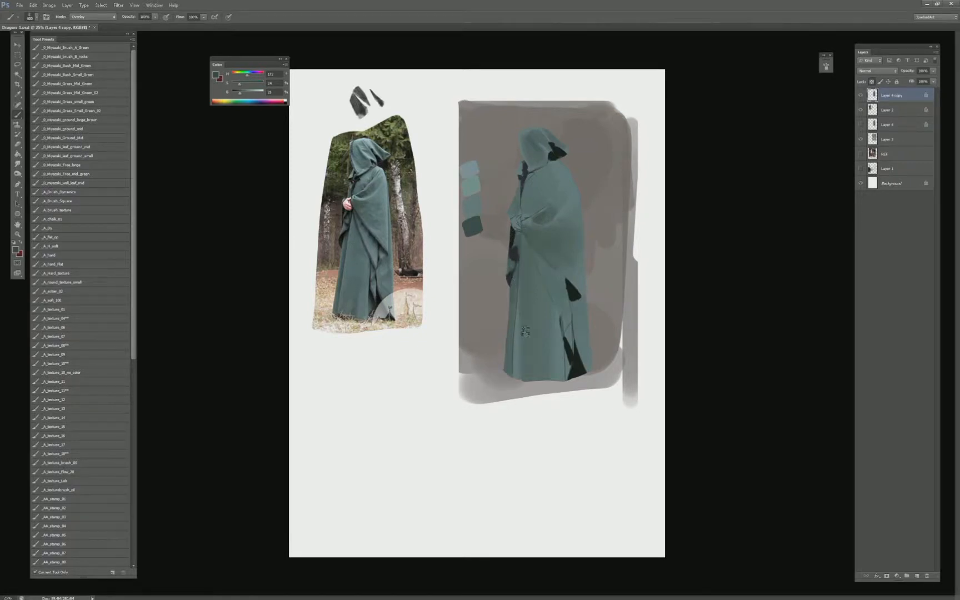
pyautogui.hotkey('ctrl', 'z')
# - Deepen the sleeve around the hand in Overlay mode and reduce the brush size for smaller details
pyautogui.moveTo(520, 216); pyautogui.dragTo(527, 221)
pyautogui.press('[')
pyautogui.press('[')
pyautogui.press('[')
pyautogui.press('[')
pyautogui.press('[')
# - Paint the figure's hand in Normal mode at 100% opacity, using the pink skin tone sampled from the reference hand
pyautogui.keyDown('alt'); pyautogui.click(345, 204); pyautogui.keyUp('alt')
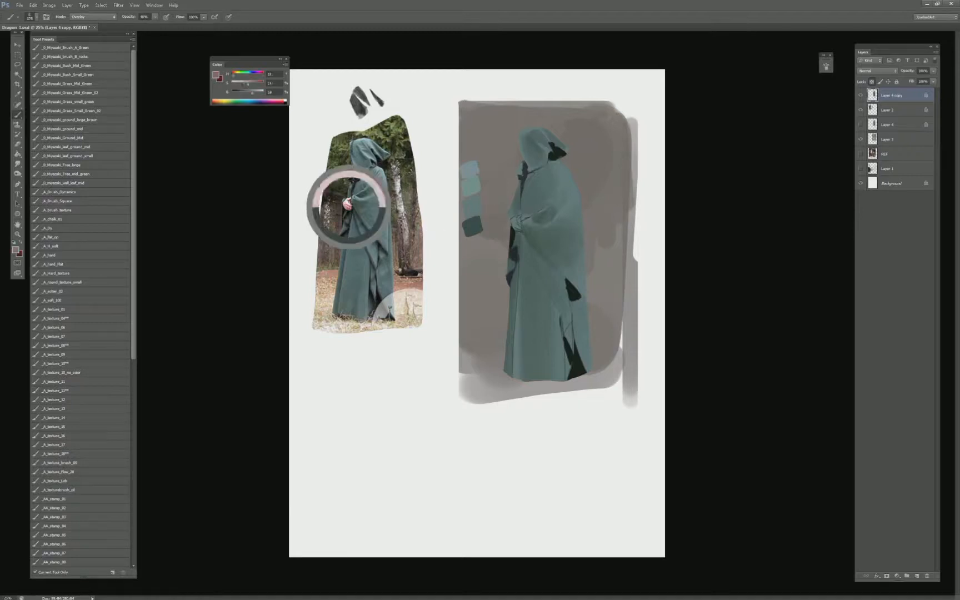
pyautogui.keyDown('shift'); pyautogui.rightClick(407, 209); pyautogui.keyUp('shift')
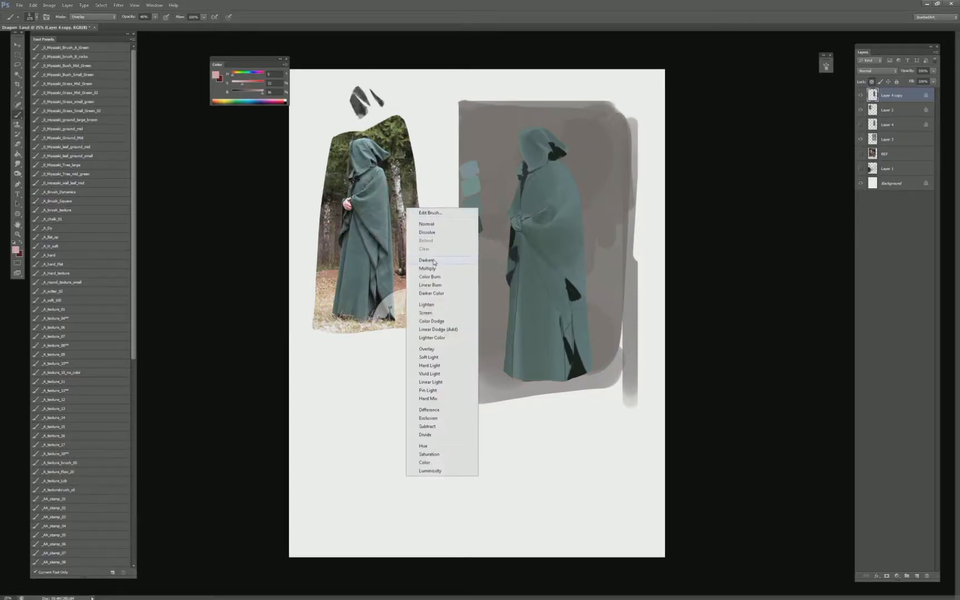
pyautogui.click(426, 225)
pyautogui.keyDown('shift'); pyautogui.rightClick(431, 256); pyautogui.keyUp('shift')
pyautogui.click(453, 273)
pyautogui.keyDown('alt'); pyautogui.click(346, 201); pyautogui.keyUp('alt')
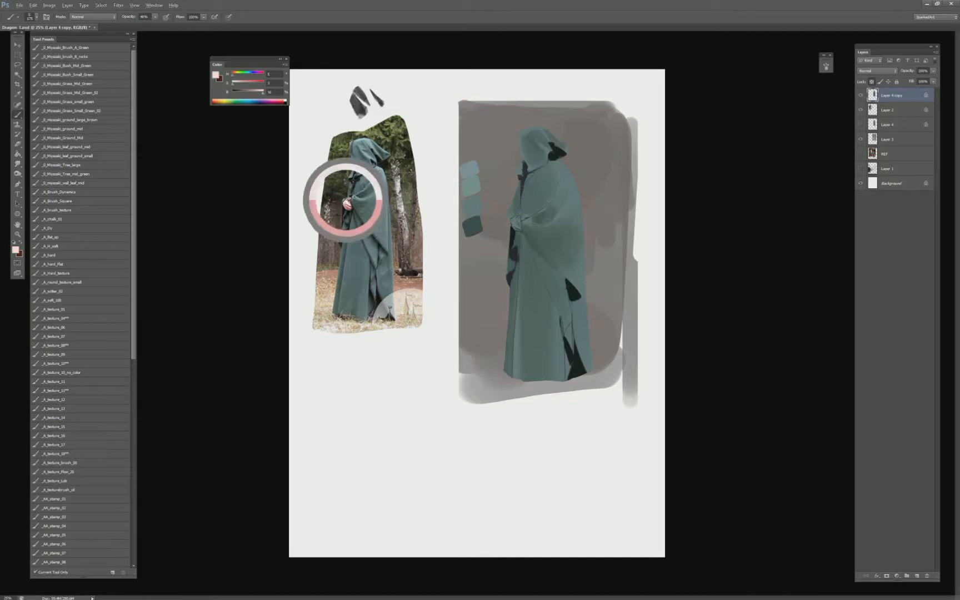
pyautogui.moveTo(345, 201); pyautogui.dragTo(345, 208)
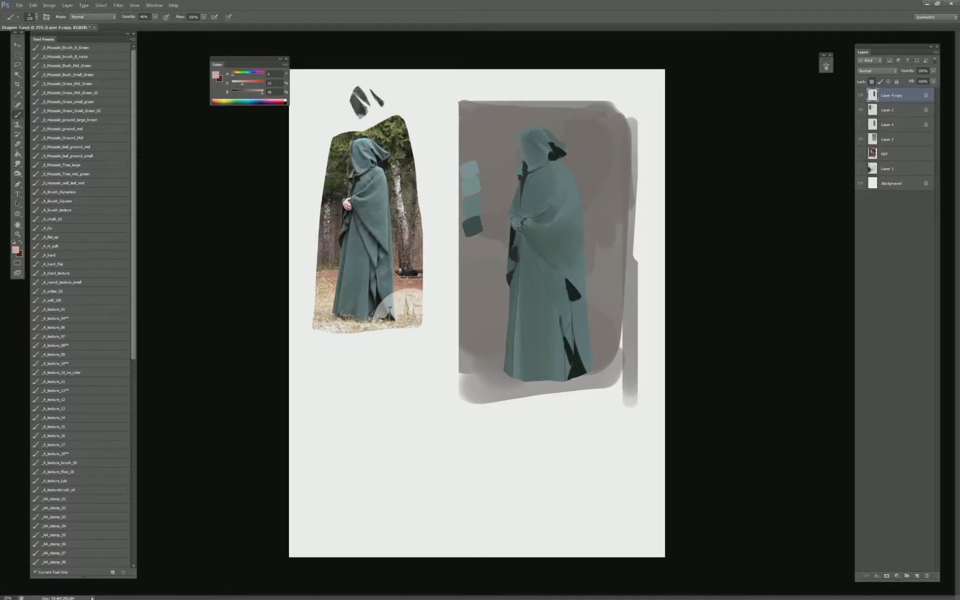
pyautogui.press('0')
pyautogui.moveTo(517, 225)
pyautogui.mouseDown()
pyautogui.moveTo(532, 197)
pyautogui.moveTo(520, 222)
pyautogui.mouseUp()
# - Unlock the layer's transparency, paint the dark shadow around the hand and sleeve opening, and choose the _A_texture_08** brush
pyautogui.keyDown('alt'); pyautogui.click(517, 232); pyautogui.keyUp('alt')
pyautogui.press('/')
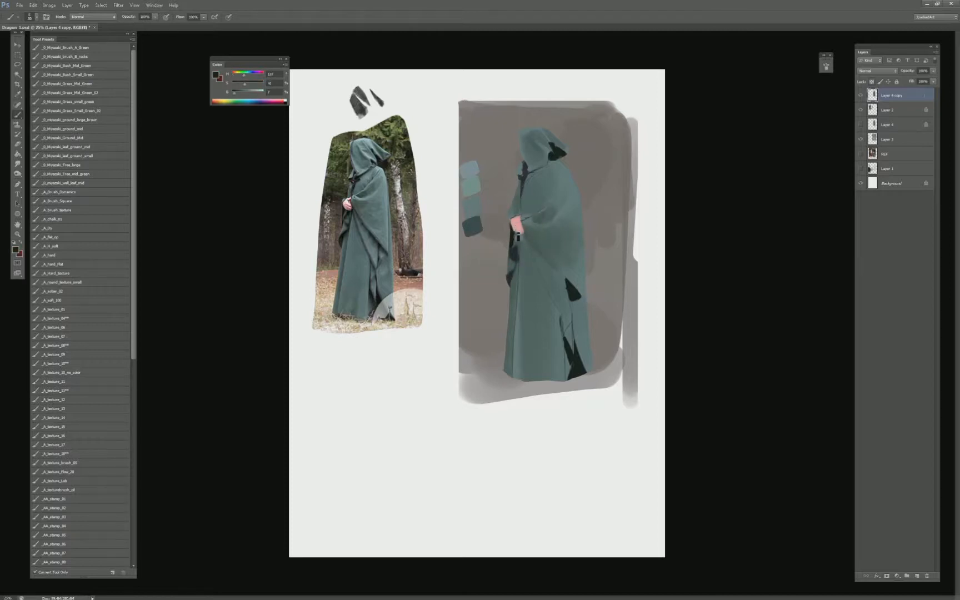
pyautogui.moveTo(511, 237)
pyautogui.mouseDown()
pyautogui.moveTo(509, 221)
pyautogui.moveTo(514, 257)
pyautogui.moveTo(510, 220)
pyautogui.mouseUp()
pyautogui.keyDown('alt'); pyautogui.click(342, 201); pyautogui.keyUp('alt')
pyautogui.keyDown('alt'); pyautogui.click(506, 229); pyautogui.keyUp('alt')
pyautogui.click(75, 345)
pyautogui.keyDown('alt'); pyautogui.click(365, 225); pyautogui.keyUp('alt')
pyautogui.moveTo(426, 217); pyautogui.dragTo(443, 249)
pyautogui.hotkey('ctrl', 'z')
pyautogui.keyDown('alt'); pyautogui.click(375, 237); pyautogui.keyUp('alt')
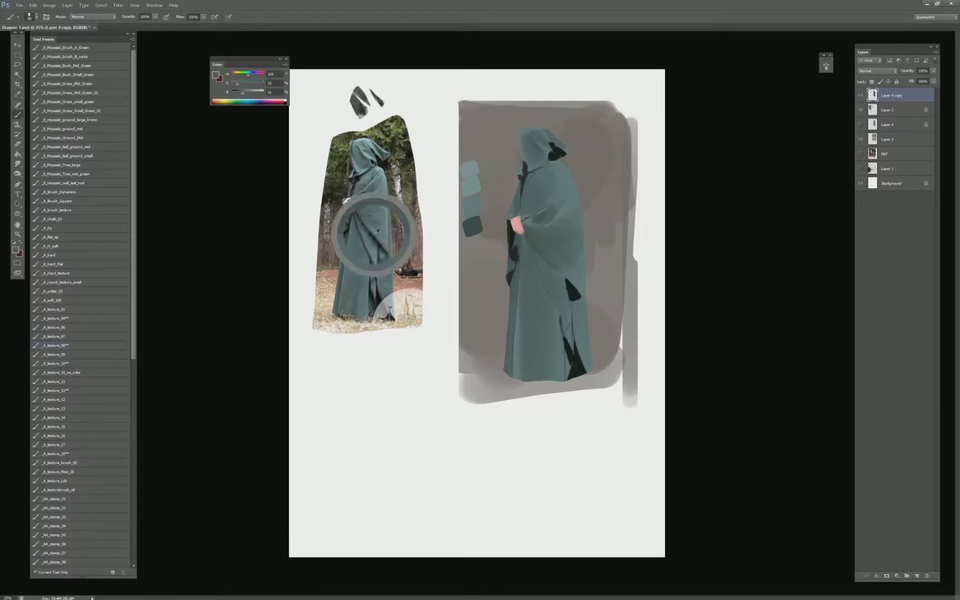
pyautogui.moveTo(427, 209); pyautogui.dragTo(448, 256)
pyautogui.hotkey('ctrl', 'z')
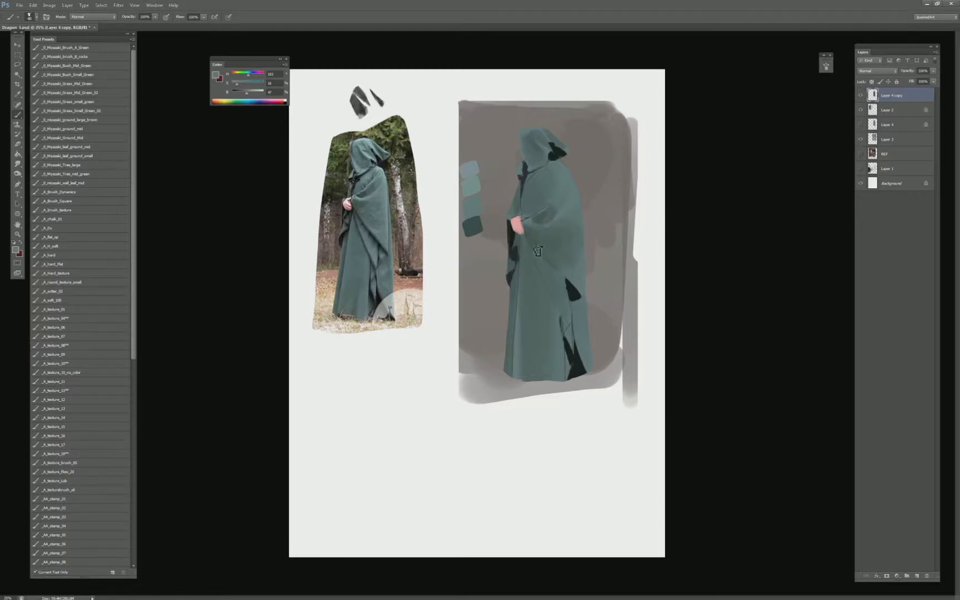
pyautogui.moveTo(522, 234); pyautogui.dragTo(555, 271)
pyautogui.hotkey('ctrl', 'z')
# - Paint the cloak's diagonal edge shadow from below the hand to the lower back folds, using the near-black sampled from the back shadow
pyautogui.moveTo(246, 93); pyautogui.dragTo(236, 85)
pyautogui.moveTo(238, 93); pyautogui.dragTo(245, 93)
pyautogui.keyDown('alt'); pyautogui.click(573, 289); pyautogui.keyUp('alt')
pyautogui.moveTo(525, 237); pyautogui.dragTo(562, 314)
pyautogui.hotkey('ctrl', 'z')
pyautogui.moveTo(524, 235)
pyautogui.mouseDown()
pyautogui.moveTo(566, 321)
pyautogui.moveTo(549, 290)
pyautogui.mouseUp()
pyautogui.hotkey('ctrl', 'z')
pyautogui.hotkey('ctrl', 'z')
pyautogui.moveTo(525, 237); pyautogui.dragTo(570, 327)
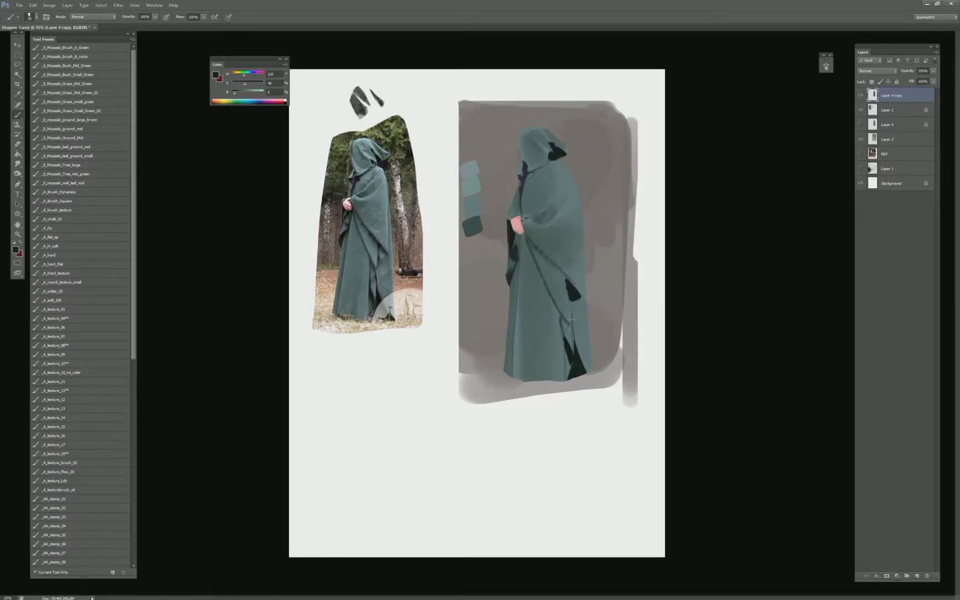
# - Sharpen the hood's crown and front edge with dark tones sampled from the painted shadows, and save the document
pyautogui.keyDown('alt'); pyautogui.click(565, 340); pyautogui.keyUp('alt')
pyautogui.keyDown('alt'); pyautogui.click(550, 155); pyautogui.keyUp('alt')
pyautogui.moveTo(530, 130); pyautogui.dragTo(524, 143)
pyautogui.hotkey('ctrl', 's')
# - Add a light blue-green swatch sampled from the reference's shoulder above the palette beside the figure
pyautogui.keyDown('alt'); pyautogui.click(364, 183); pyautogui.keyUp('alt')
pyautogui.keyDown('alt'); pyautogui.click(375, 171); pyautogui.keyUp('alt')
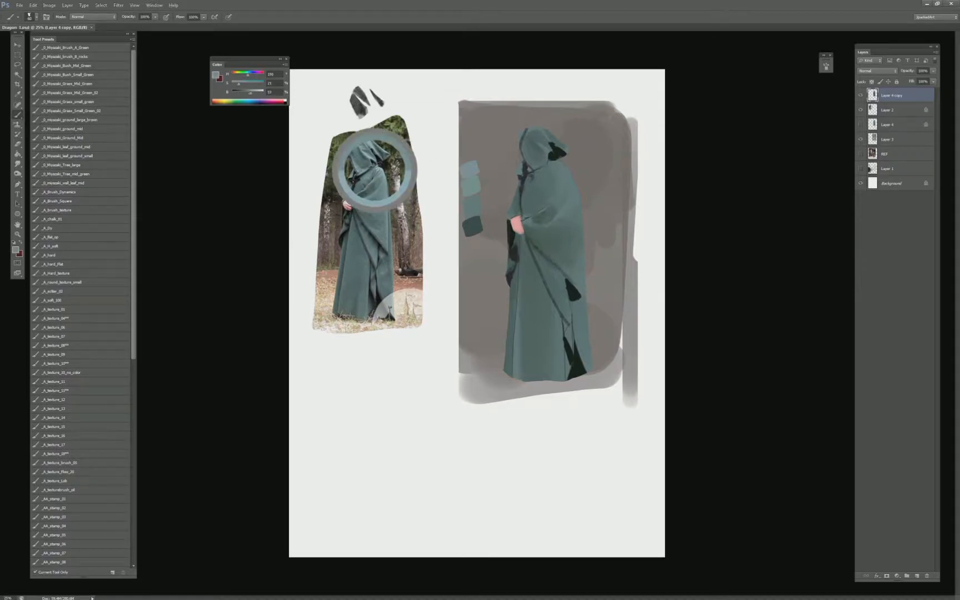
pyautogui.keyDown('alt'); pyautogui.click(379, 166); pyautogui.keyUp('alt')
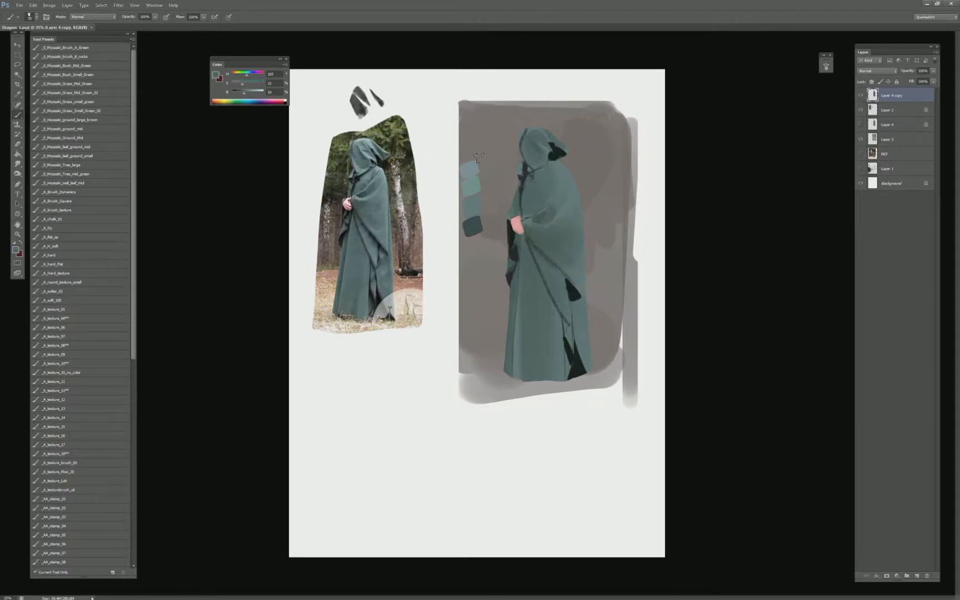
pyautogui.moveTo(471, 153); pyautogui.dragTo(476, 156)
pyautogui.keyDown('alt'); pyautogui.click(379, 172); pyautogui.keyUp('alt')
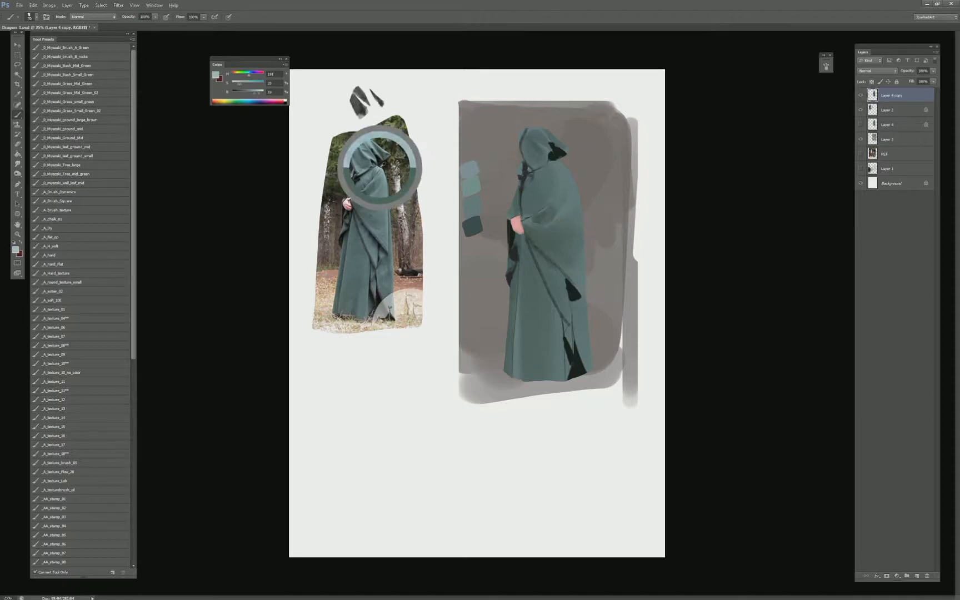
pyautogui.moveTo(470, 154)
pyautogui.mouseDown()
pyautogui.moveTo(477, 163)
pyautogui.moveTo(464, 159)
pyautogui.moveTo(475, 161)
pyautogui.moveTo(465, 172)
pyautogui.moveTo(475, 159)
pyautogui.moveTo(472, 174)
pyautogui.moveTo(470, 158)
pyautogui.moveTo(477, 164)
pyautogui.mouseUp()
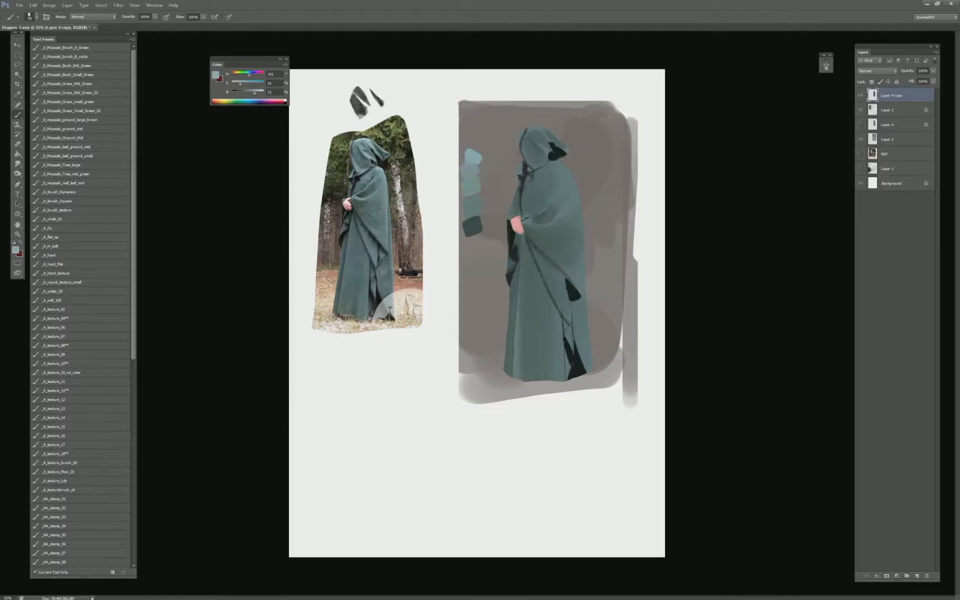
# - Paint the sleeve's green sampled from the reference into the palette swatches, and pick a light green from the palette
pyautogui.keyDown('alt'); pyautogui.click(362, 199); pyautogui.keyUp('alt')
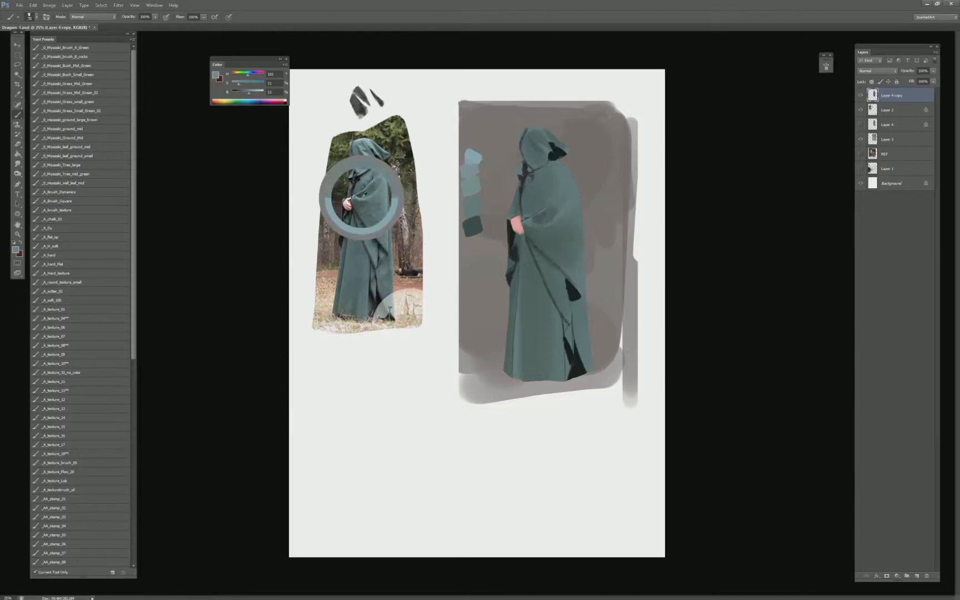
pyautogui.moveTo(473, 166); pyautogui.dragTo(473, 169)
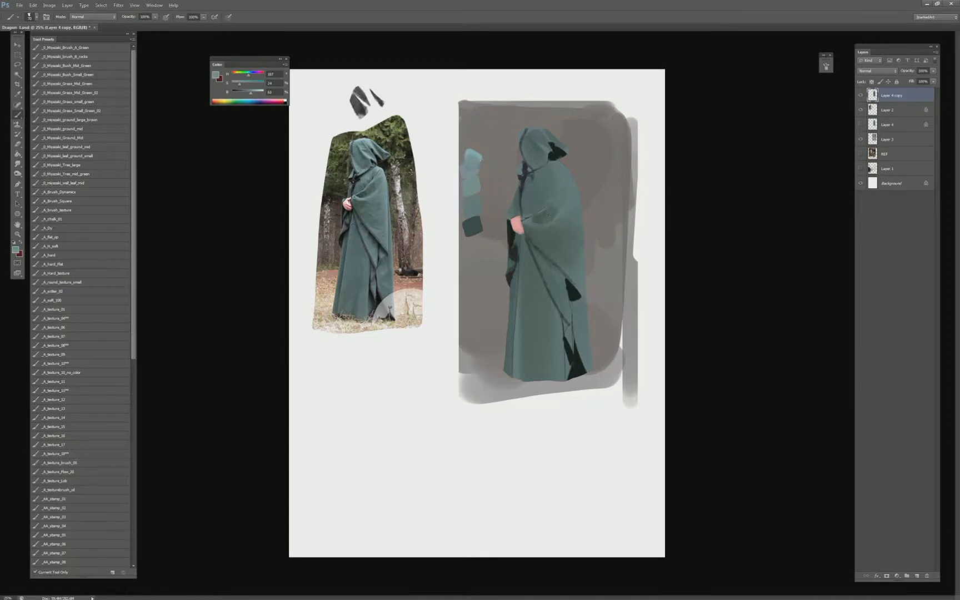
pyautogui.keyDown('alt'); pyautogui.click(361, 191); pyautogui.keyUp('alt')
pyautogui.moveTo(362, 192); pyautogui.dragTo(364, 198)
pyautogui.keyDown('alt'); pyautogui.click(466, 160); pyautogui.keyUp('alt')
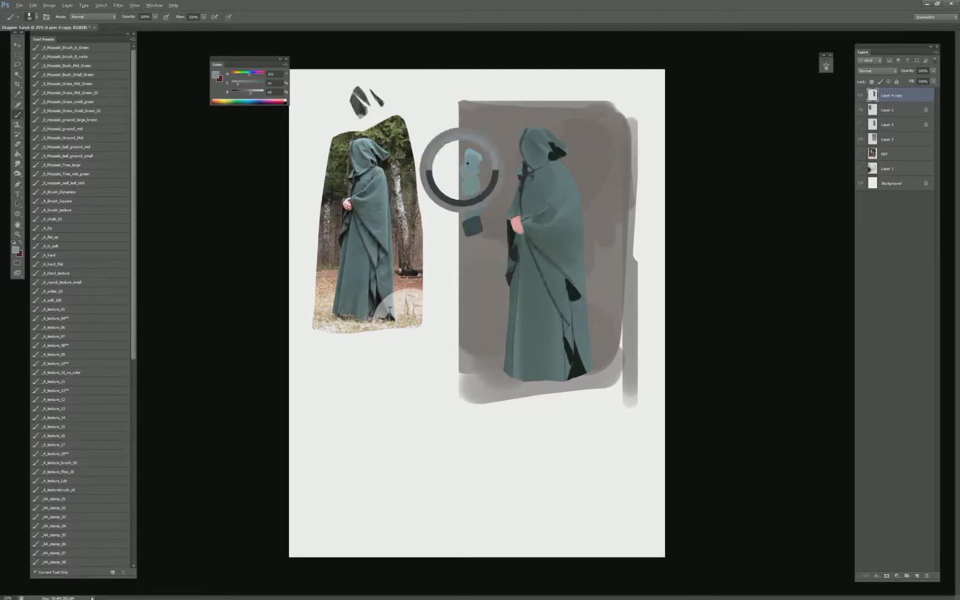
# - Lock the layer's transparency, brush light green over the cloak's shoulder with a resized _A_texture_06 brush, and save the document
pyautogui.press('/')
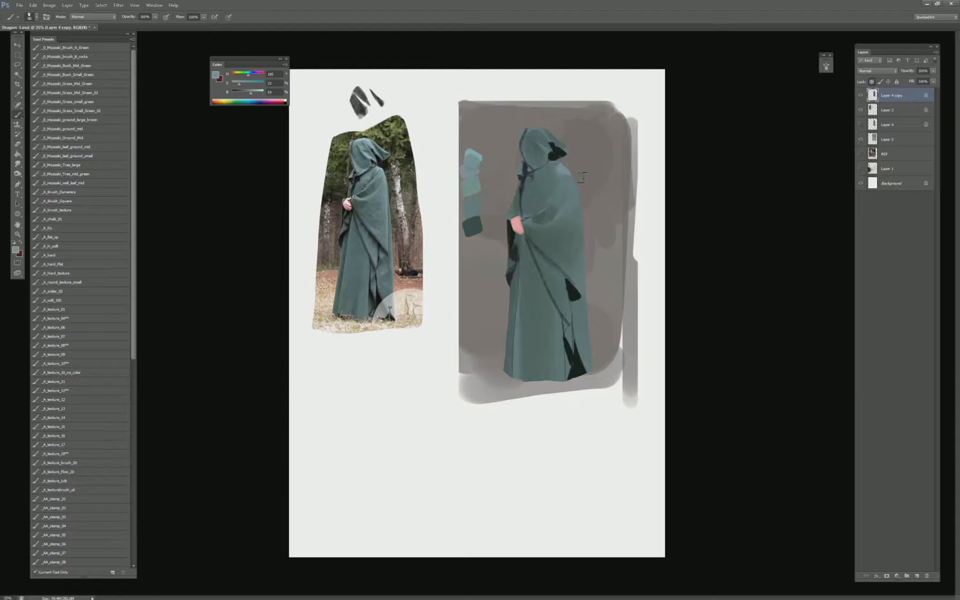
pyautogui.click(65, 328)
pyautogui.press(']')
pyautogui.press(']')
pyautogui.press(']')
pyautogui.press(']')
pyautogui.press('[')
pyautogui.press('[')
pyautogui.hotkey('ctrl', 's')
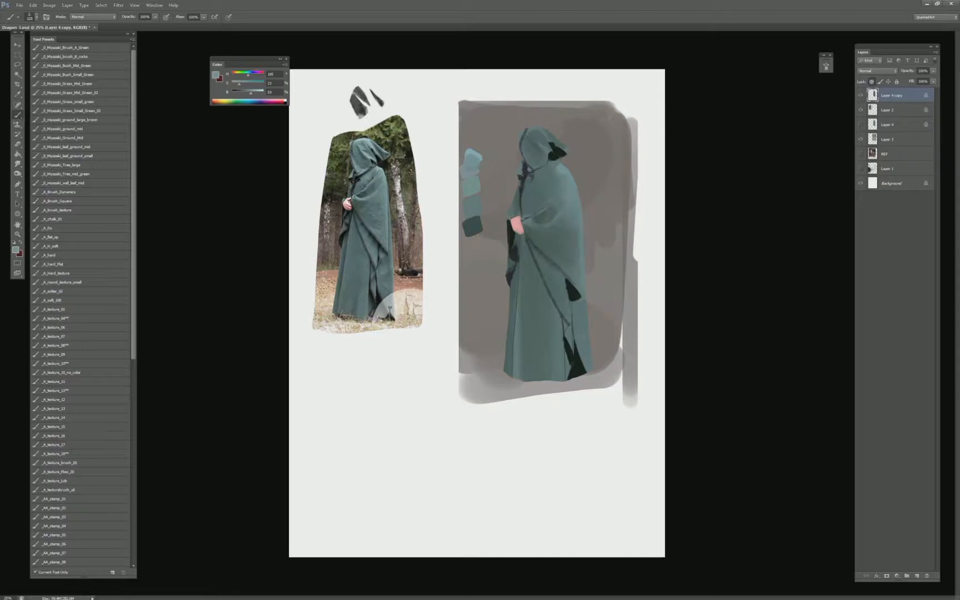
# - Enlarge the brush, switch to the _A_texture_04** brush, and sample the lightest palette swatch for the shoulder highlight
pyautogui.press(']')
pyautogui.press(']')
pyautogui.press(']')
pyautogui.press(']')
pyautogui.press(']')
pyautogui.press(']')
pyautogui.click(68, 319)
pyautogui.keyDown('alt'); pyautogui.click(474, 157); pyautogui.keyUp('alt')
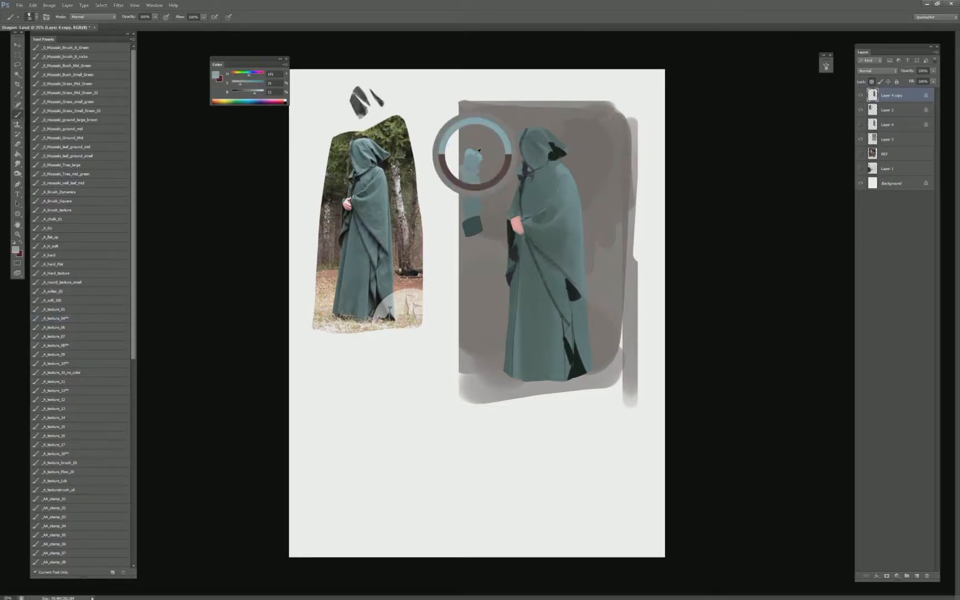
# - Paint and blend the highlight on the cloak's upper back with light greens sampled from the shoulder
pyautogui.keyDown('alt'); pyautogui.click(561, 176); pyautogui.keyUp('alt')
pyautogui.keyDown('alt'); pyautogui.click(563, 179); pyautogui.keyUp('alt')
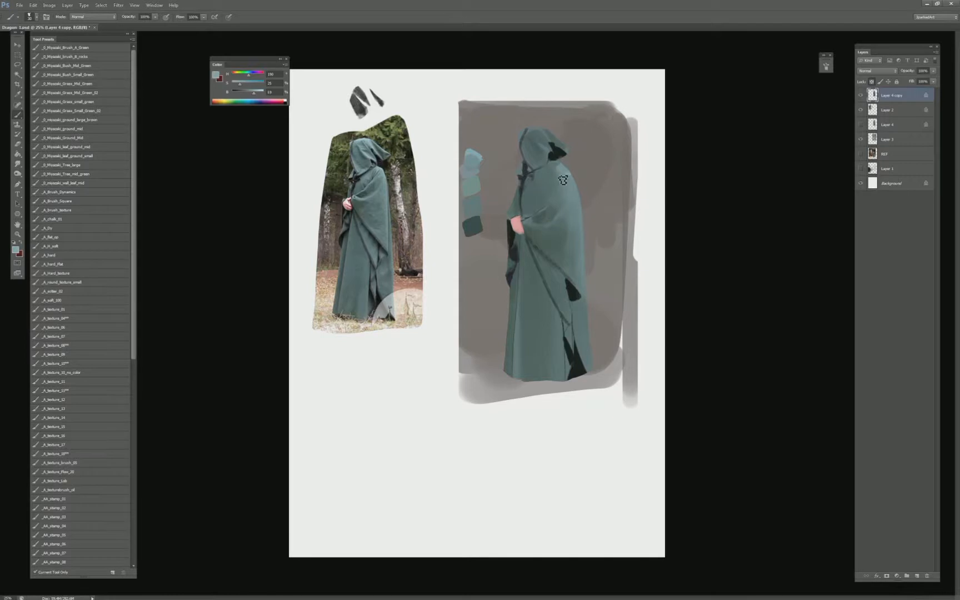
pyautogui.keyDown('alt'); pyautogui.click(563, 171); pyautogui.keyUp('alt')
pyautogui.keyDown('alt'); pyautogui.click(564, 176); pyautogui.keyUp('alt')
pyautogui.keyDown('alt'); pyautogui.click(563, 184); pyautogui.keyUp('alt')
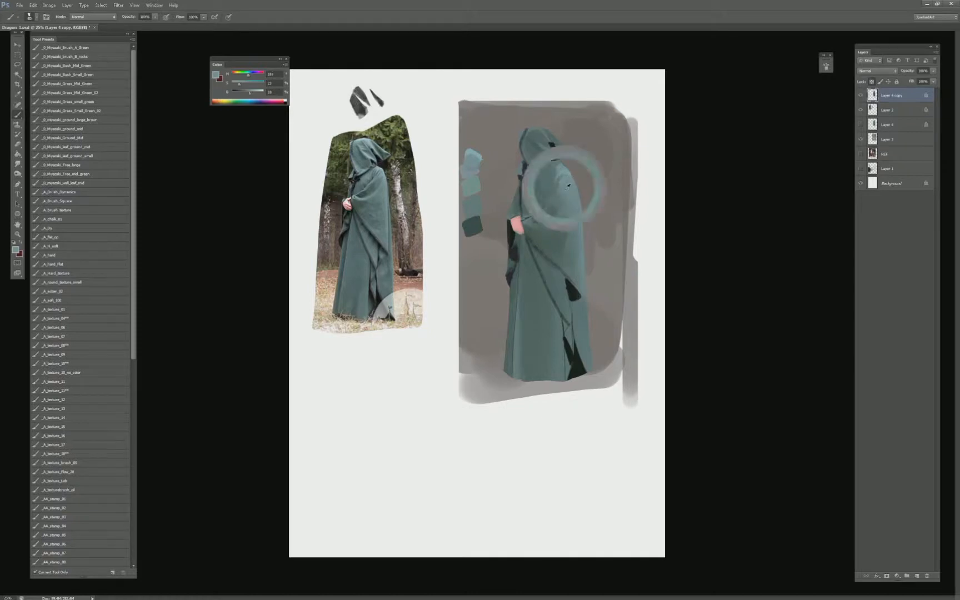
# - Refine the cloak folds around the raised arm with sampled greens and smudge the strokes above the hand
pyautogui.keyDown('alt'); pyautogui.click(572, 181); pyautogui.keyUp('alt')
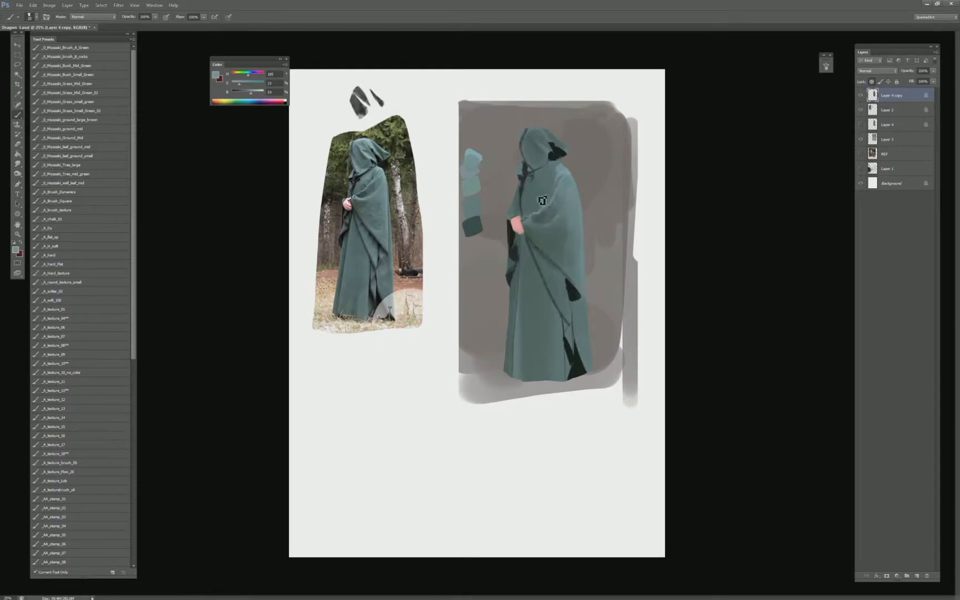
pyautogui.moveTo(531, 220); pyautogui.dragTo(538, 216)
pyautogui.press('r')
pyautogui.click(77, 128)
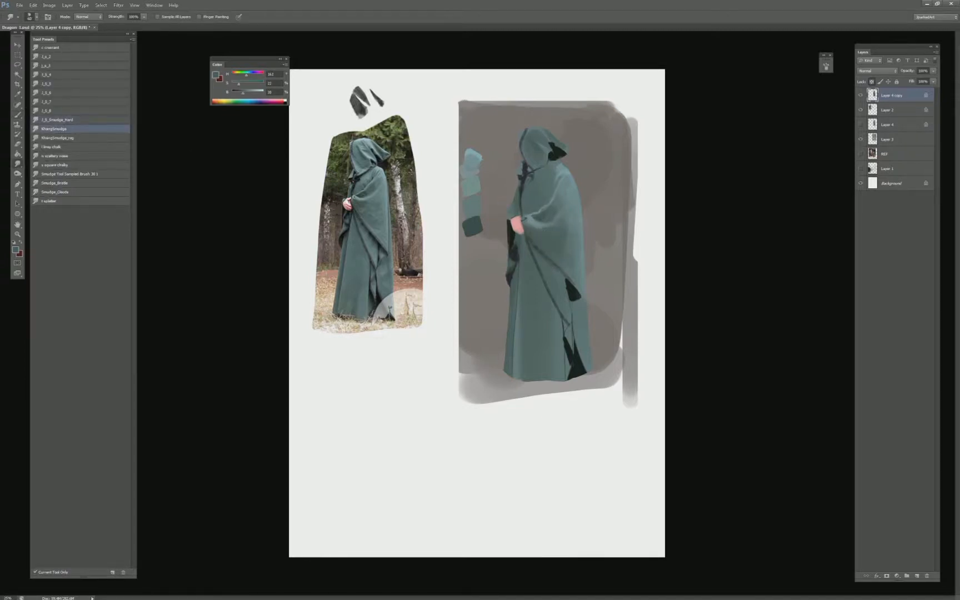
pyautogui.press('b')
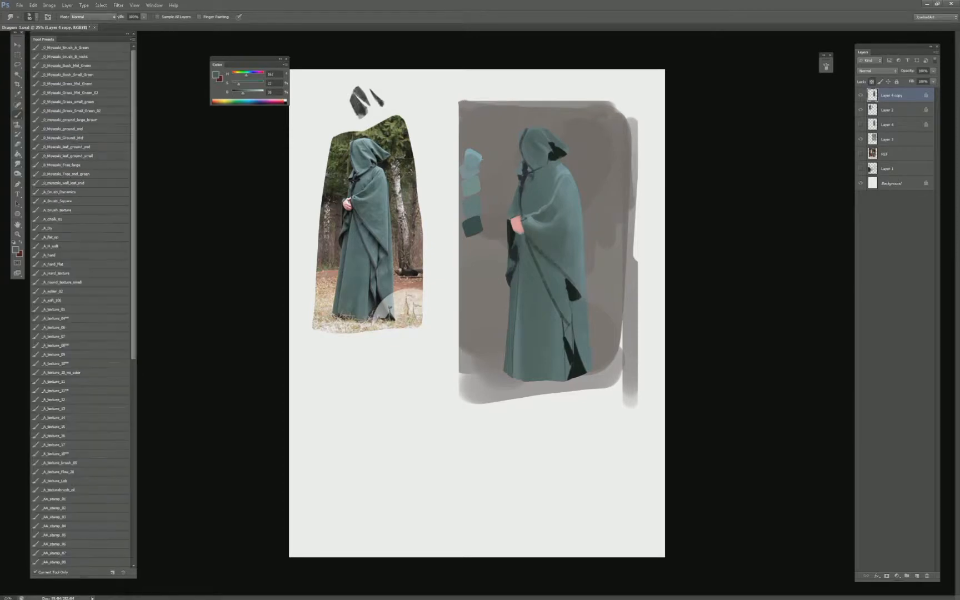
pyautogui.keyDown('alt'); pyautogui.click(526, 215); pyautogui.keyUp('alt')
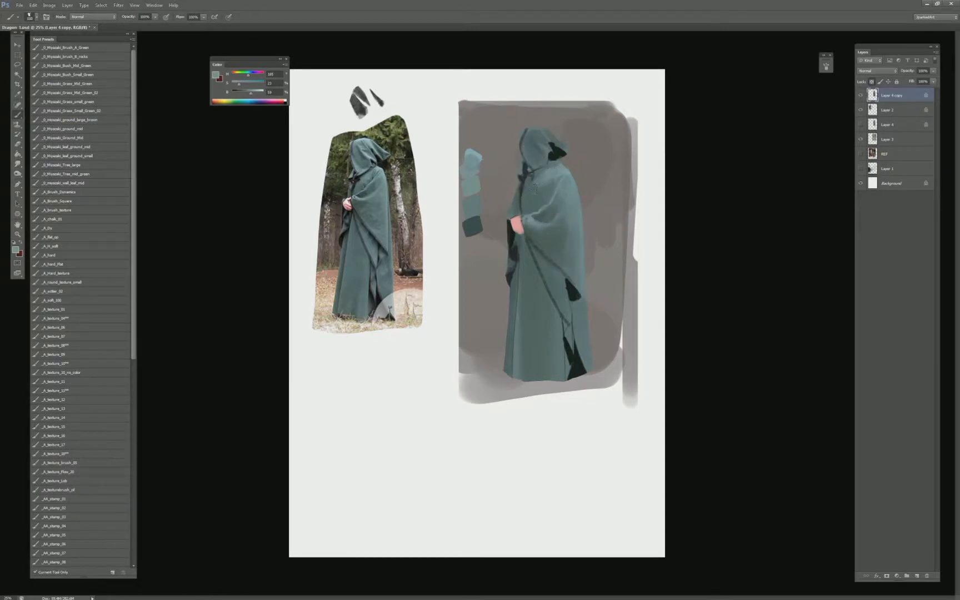
# - Darken the fold beside the sleeve's dark lower tip, using the dark green palette swatch and the brush's Darken mode
pyautogui.press(']')
pyautogui.keyDown('alt'); pyautogui.click(553, 272); pyautogui.keyUp('alt')
pyautogui.keyDown('alt'); pyautogui.click(473, 227); pyautogui.keyUp('alt')
pyautogui.keyDown('shift'); pyautogui.rightClick(553, 260); pyautogui.keyUp('shift')
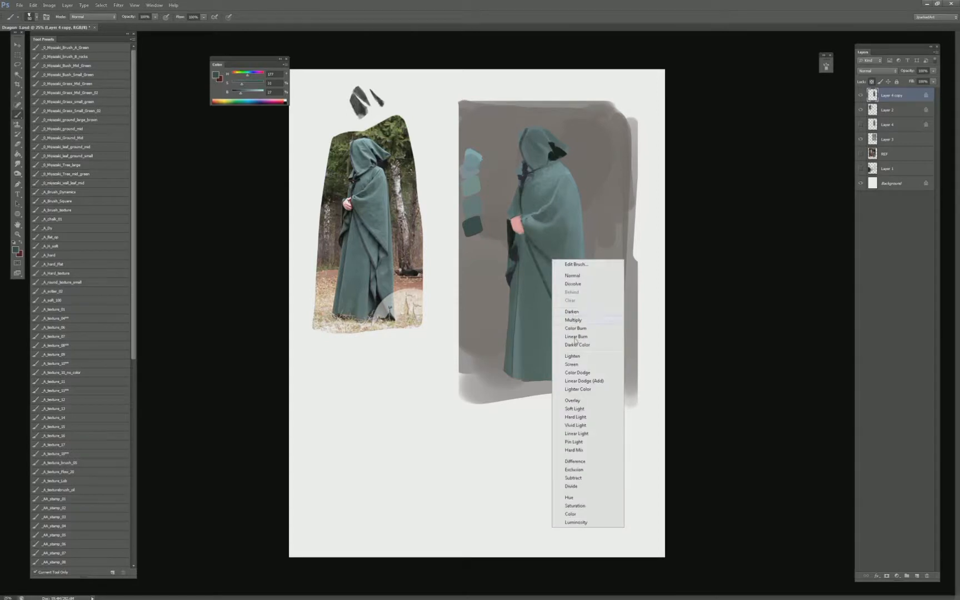
pyautogui.click(575, 320)
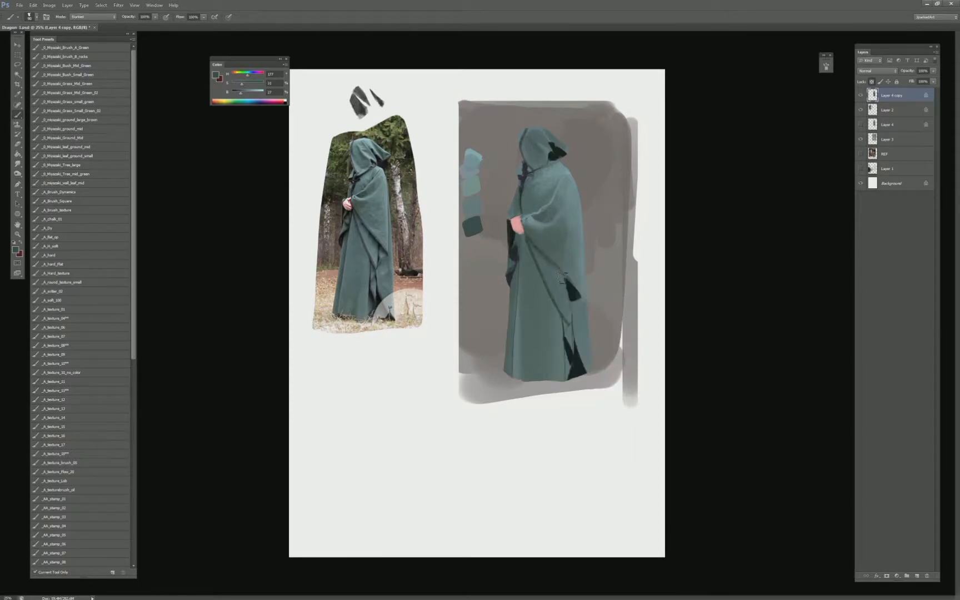
pyautogui.moveTo(565, 276)
pyautogui.mouseDown()
pyautogui.moveTo(560, 285)
pyautogui.moveTo(551, 279)
pyautogui.mouseUp()
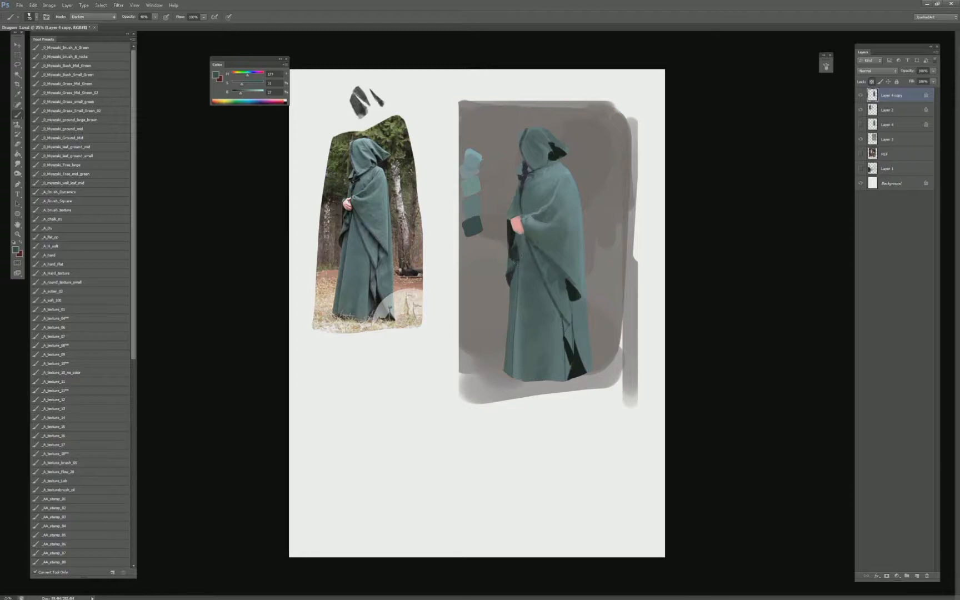
# - Deepen the long vertical fold along the robe's front and the shadow on the chest edge with sampled dark green
pyautogui.keyDown('alt'); pyautogui.click(554, 273); pyautogui.keyUp('alt')
pyautogui.moveTo(516, 302); pyautogui.dragTo(514, 386)
pyautogui.moveTo(515, 333); pyautogui.dragTo(513, 397)
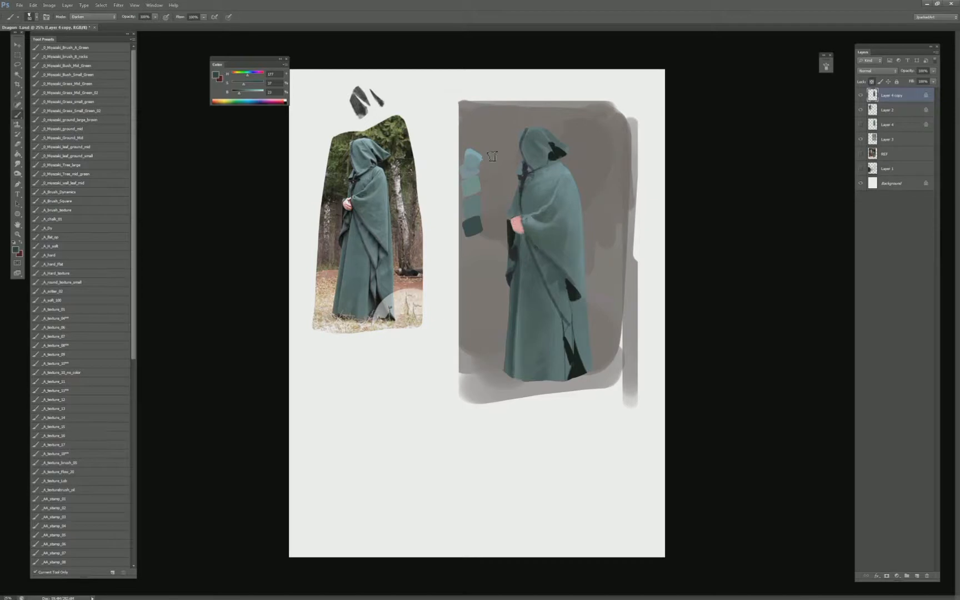
pyautogui.moveTo(522, 177); pyautogui.dragTo(521, 206)
pyautogui.keyDown('alt'); pyautogui.click(551, 255); pyautogui.keyUp('alt')
# - Return the brush to Normal mode and paint the hood's top with greens sampled from the reference and the figure
pyautogui.keyDown('alt'); pyautogui.click(365, 150); pyautogui.keyUp('alt')
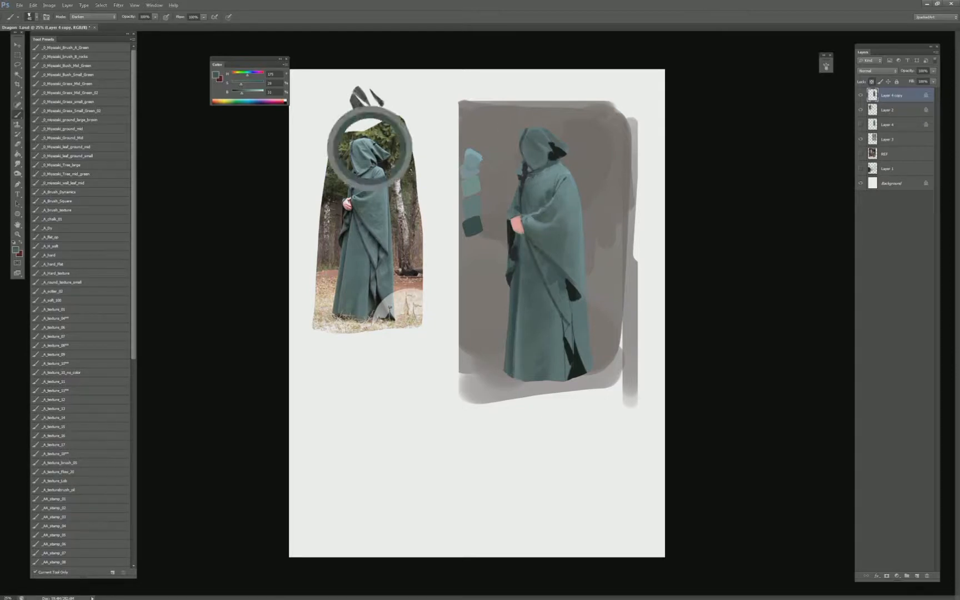
pyautogui.click(111, 17)
pyautogui.click(116, 21)
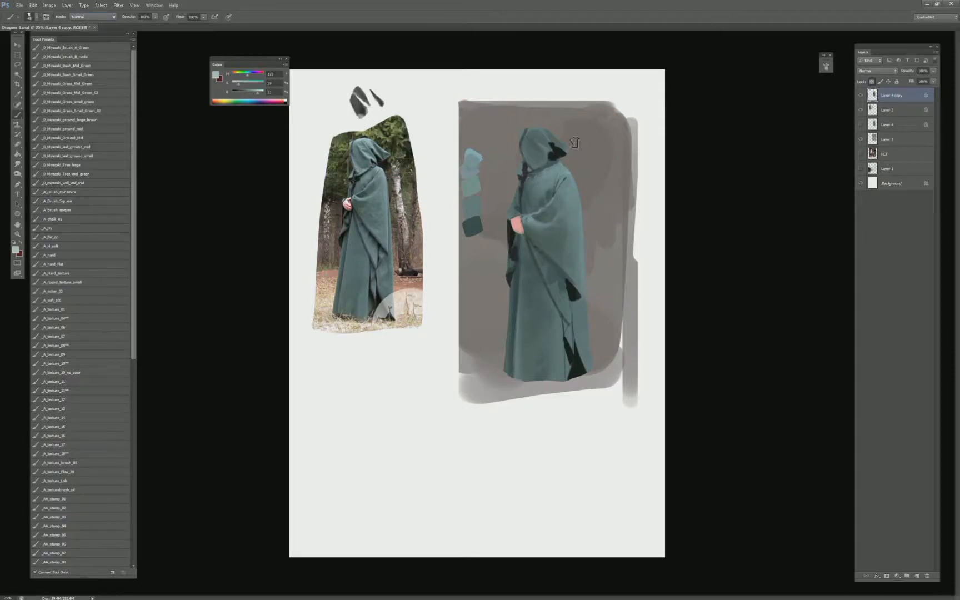
pyautogui.keyDown('alt'); pyautogui.click(528, 130); pyautogui.keyUp('alt')
pyautogui.keyDown('alt'); pyautogui.click(525, 130); pyautogui.keyUp('alt')
pyautogui.keyDown('alt'); pyautogui.click(536, 143); pyautogui.keyUp('alt')
pyautogui.moveTo(551, 149); pyautogui.dragTo(546, 145)
pyautogui.keyDown('alt'); pyautogui.click(536, 140); pyautogui.keyUp('alt')
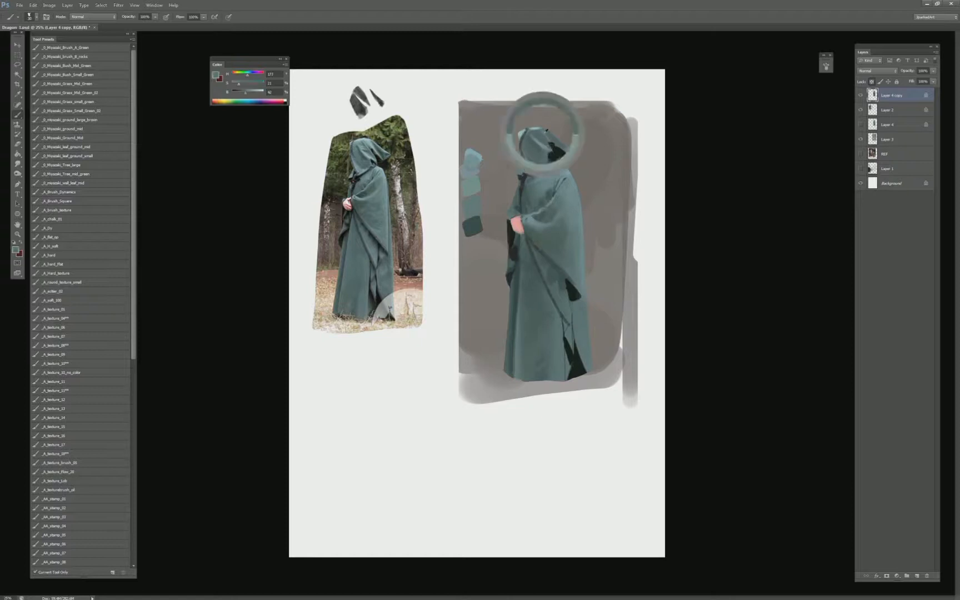
# - Blend the hood's crown and the fold running to its pointed back with light and dark greens sampled from it
pyautogui.keyDown('alt'); pyautogui.click(540, 145); pyautogui.keyUp('alt')
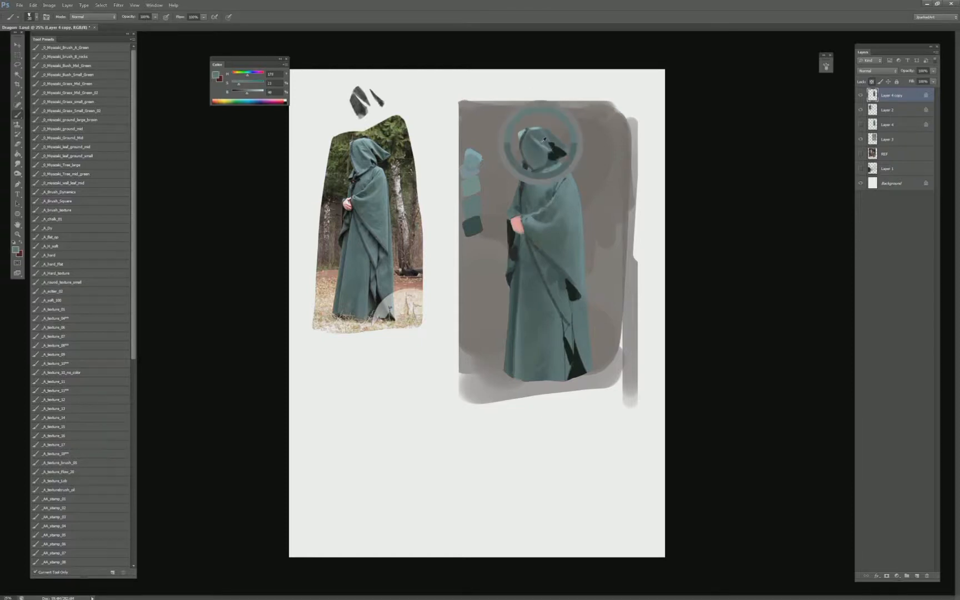
pyautogui.keyDown('alt'); pyautogui.click(537, 134); pyautogui.keyUp('alt')
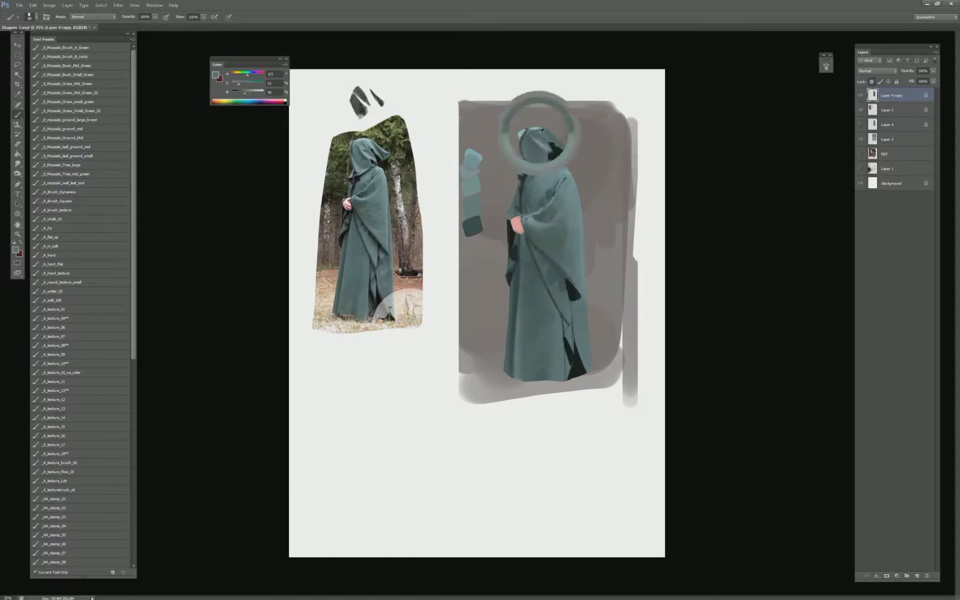
pyautogui.keyDown('alt'); pyautogui.click(551, 150); pyautogui.keyUp('alt')
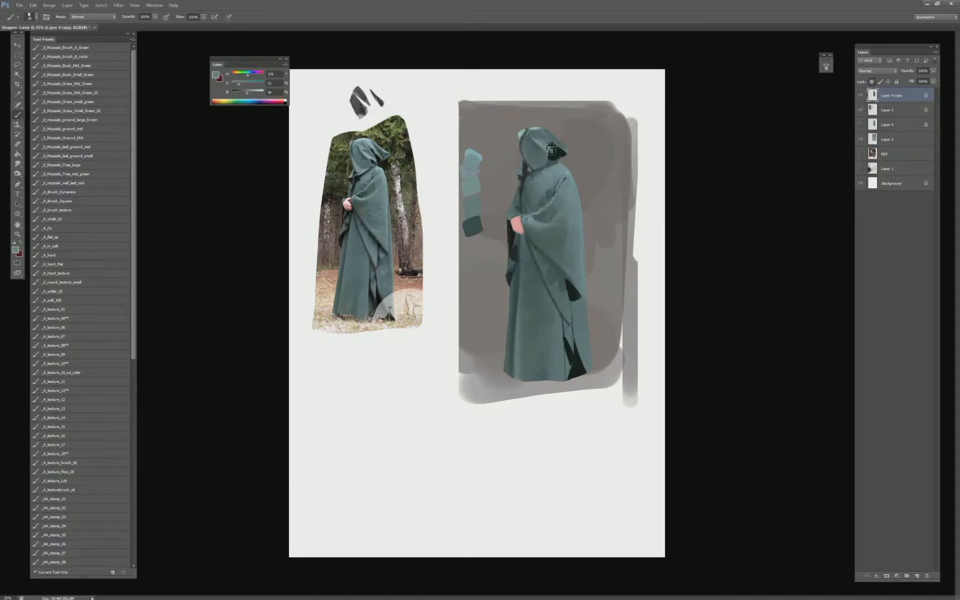
pyautogui.keyDown('alt'); pyautogui.click(533, 144); pyautogui.keyUp('alt')
pyautogui.keyDown('alt'); pyautogui.click(540, 125); pyautogui.keyUp('alt')
pyautogui.moveTo(547, 136); pyautogui.dragTo(552, 149)
pyautogui.keyDown('alt'); pyautogui.click(528, 123); pyautogui.keyUp('alt')
pyautogui.keyDown('alt'); pyautogui.click(550, 137); pyautogui.keyUp('alt')
pyautogui.moveTo(562, 147)
pyautogui.mouseDown()
pyautogui.moveTo(553, 135)
pyautogui.moveTo(571, 149)
pyautogui.mouseUp()
# - Paint the light accent on the cloak's upper back with the reference's shoulder highlight and blend it in
pyautogui.keyDown('alt'); pyautogui.click(383, 165); pyautogui.keyUp('alt')
pyautogui.moveTo(566, 173); pyautogui.dragTo(568, 173)
pyautogui.keyDown('alt'); pyautogui.click(379, 165); pyautogui.keyUp('alt')
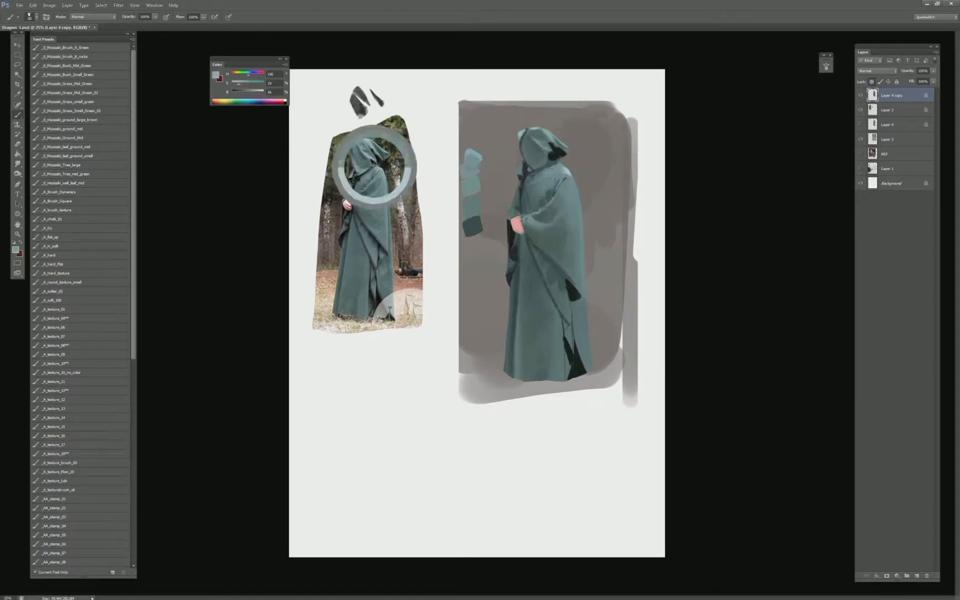
pyautogui.keyDown('alt'); pyautogui.click(566, 177); pyautogui.keyUp('alt')
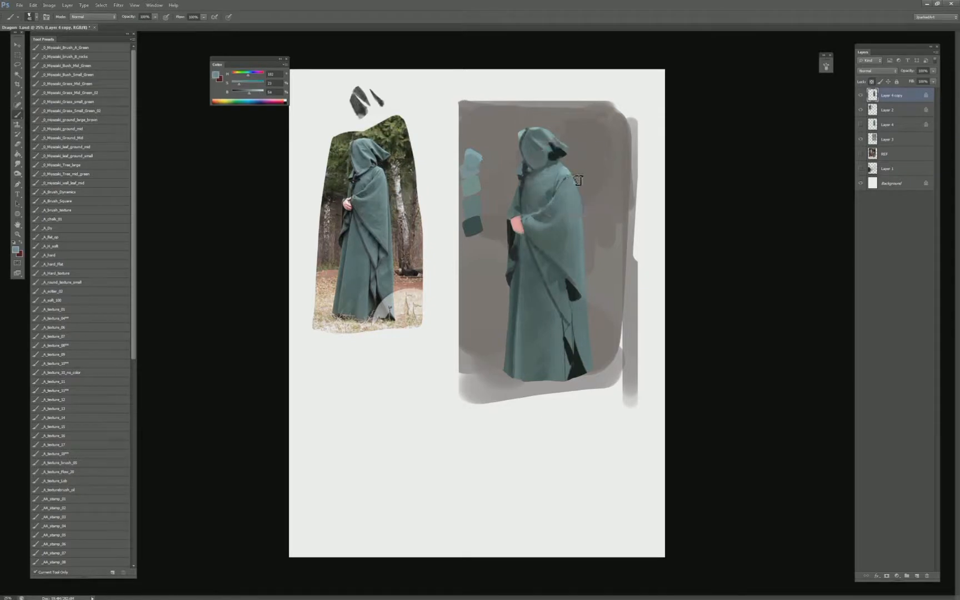
pyautogui.keyDown('alt'); pyautogui.click(564, 171); pyautogui.keyUp('alt')
# - Refine the hood's front edge and side plane with sampled greens, picking a dark green for the neck shadow
pyautogui.keyDown('alt'); pyautogui.click(517, 135); pyautogui.keyUp('alt')
pyautogui.keyDown('alt'); pyautogui.click(543, 132); pyautogui.keyUp('alt')
pyautogui.keyDown('alt'); pyautogui.click(523, 139); pyautogui.keyUp('alt')
pyautogui.keyDown('alt'); pyautogui.click(532, 161); pyautogui.keyUp('alt')
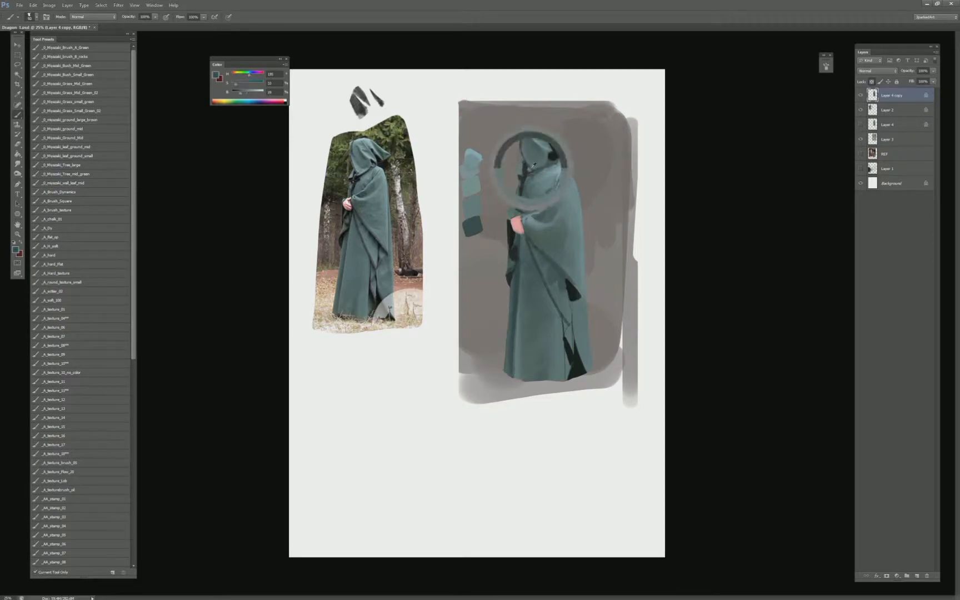
pyautogui.keyDown('alt'); pyautogui.click(530, 168); pyautogui.keyUp('alt')
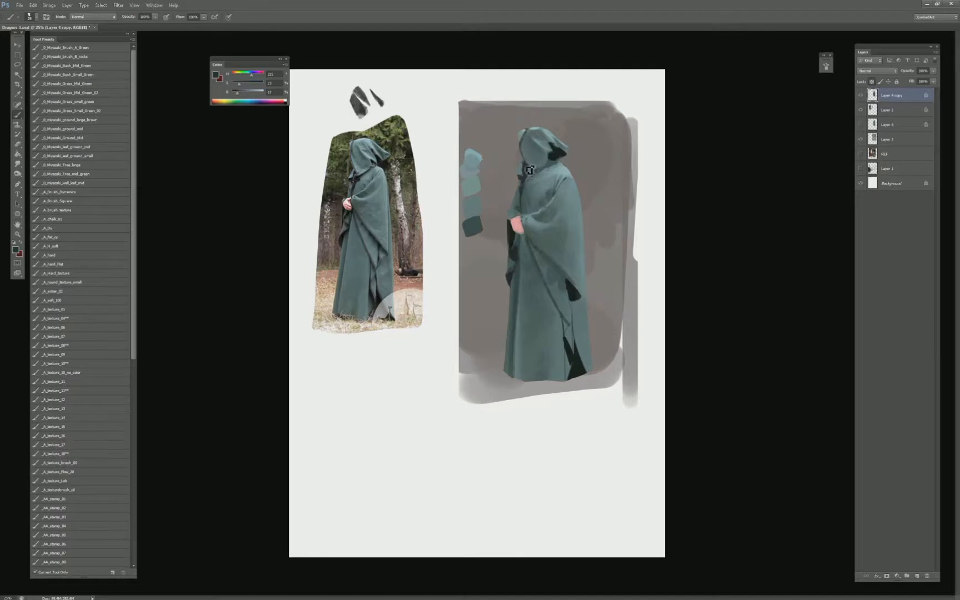
# - Shape the dark collar shadow under the hood's front by alternating dark and mid greens sampled around the neck
pyautogui.keyDown('alt'); pyautogui.click(533, 173); pyautogui.keyUp('alt')
pyautogui.keyDown('alt'); pyautogui.click(529, 177); pyautogui.keyUp('alt')
pyautogui.keyDown('alt'); pyautogui.click(528, 174); pyautogui.keyUp('alt')
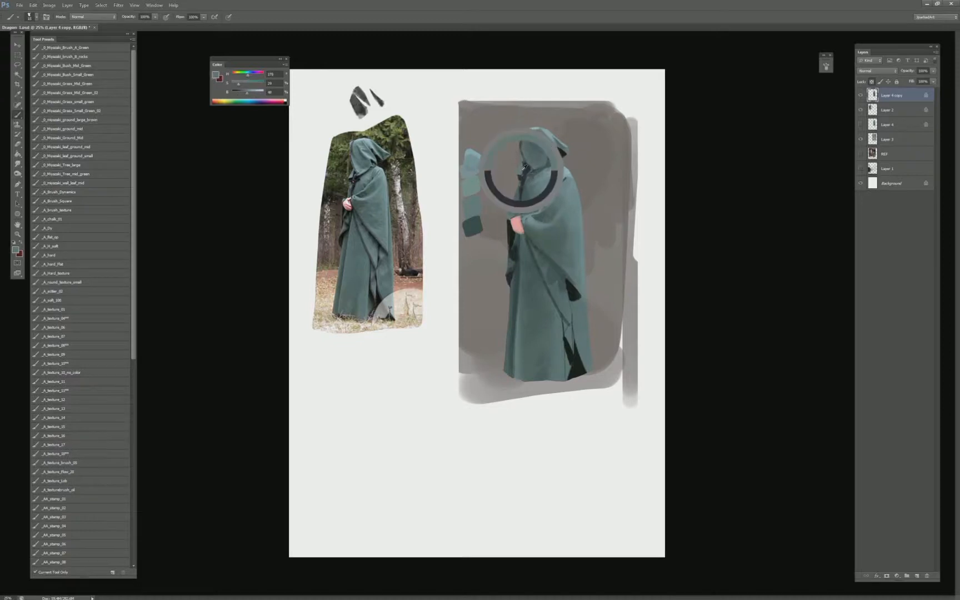
pyautogui.keyDown('alt'); pyautogui.click(542, 158); pyautogui.keyUp('alt')
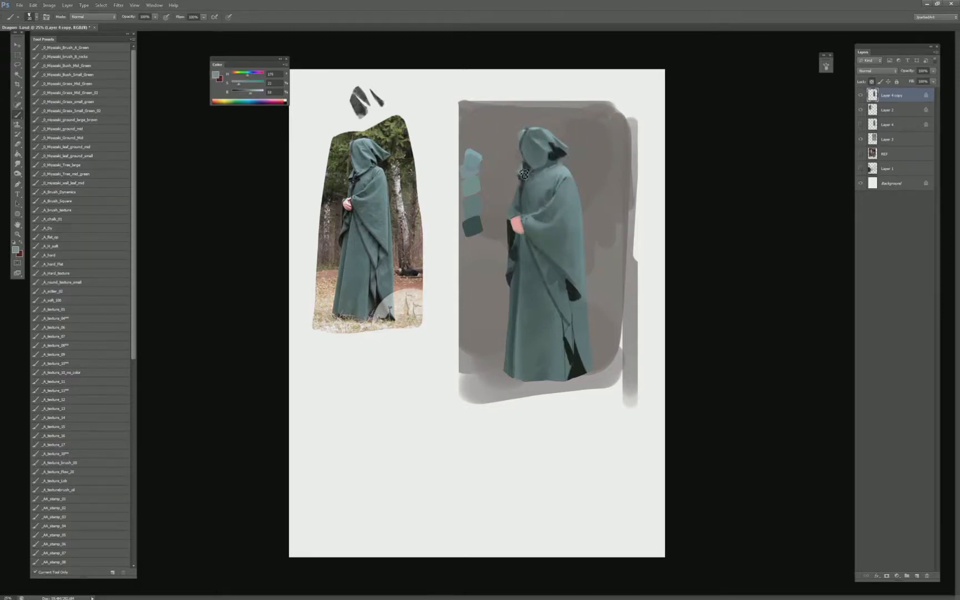
pyautogui.keyDown('alt'); pyautogui.click(527, 179); pyautogui.keyUp('alt')
pyautogui.keyDown('alt'); pyautogui.click(528, 175); pyautogui.keyUp('alt')
pyautogui.keyDown('alt'); pyautogui.click(528, 163); pyautogui.keyUp('alt')
pyautogui.keyDown('alt'); pyautogui.click(527, 165); pyautogui.keyUp('alt')
pyautogui.keyDown('alt'); pyautogui.click(528, 170); pyautogui.keyUp('alt')
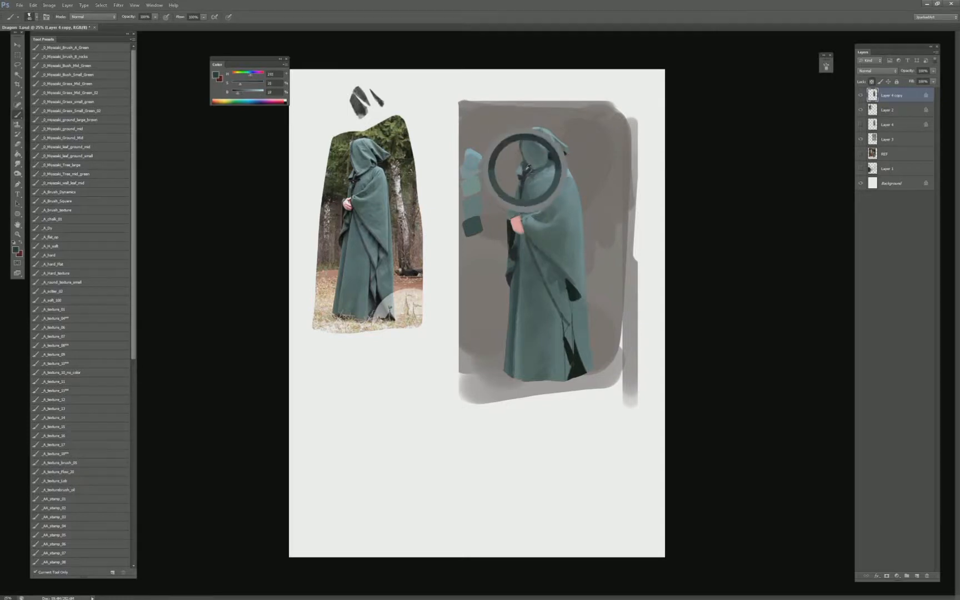
pyautogui.keyDown('alt'); pyautogui.click(528, 170); pyautogui.keyUp('alt')
# - Paint the hood's front edge with sampled dark and mid greens while transparency is unlocked, and lock the layer's transparency again
pyautogui.keyDown('alt'); pyautogui.click(557, 149); pyautogui.keyUp('alt')
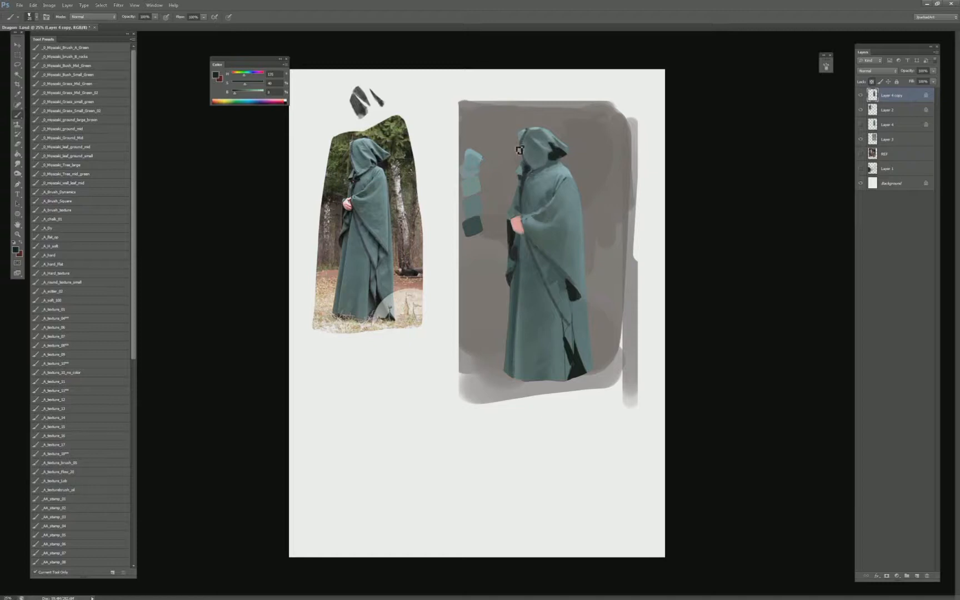
pyautogui.keyDown('alt'); pyautogui.click(531, 151); pyautogui.keyUp('alt')
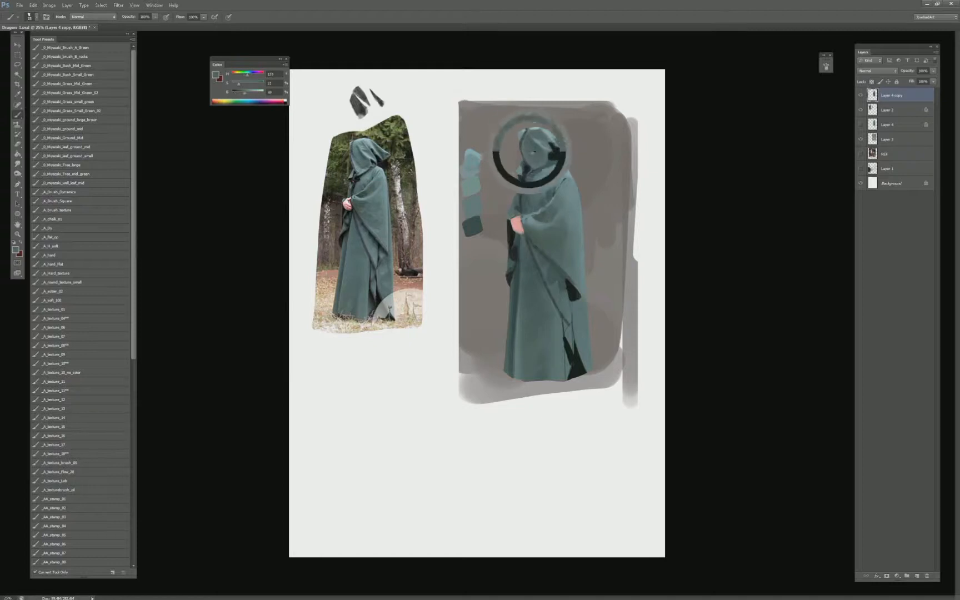
pyautogui.moveTo(531, 152)
pyautogui.mouseDown()
pyautogui.moveTo(533, 161)
pyautogui.moveTo(529, 145)
pyautogui.mouseUp()
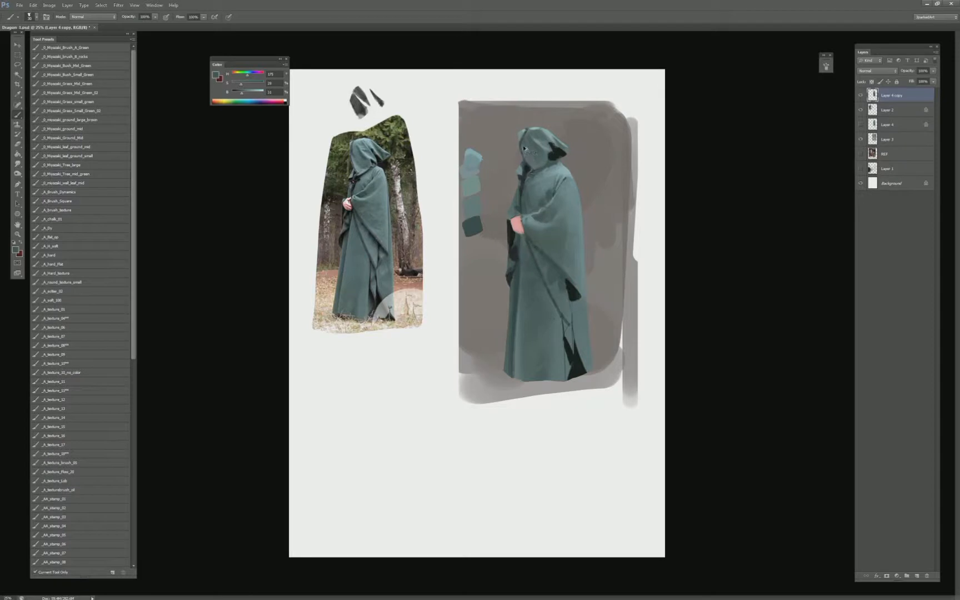
pyautogui.press('/')
# - Rework the collar and chest just below the hood with colours sampled from the reference and the figure
pyautogui.keyDown('alt'); pyautogui.click(345, 180); pyautogui.keyUp('alt')
pyautogui.keyDown('alt'); pyautogui.click(526, 172); pyautogui.keyUp('alt')
pyautogui.keyDown('alt'); pyautogui.click(531, 188); pyautogui.keyUp('alt')
pyautogui.press('r')
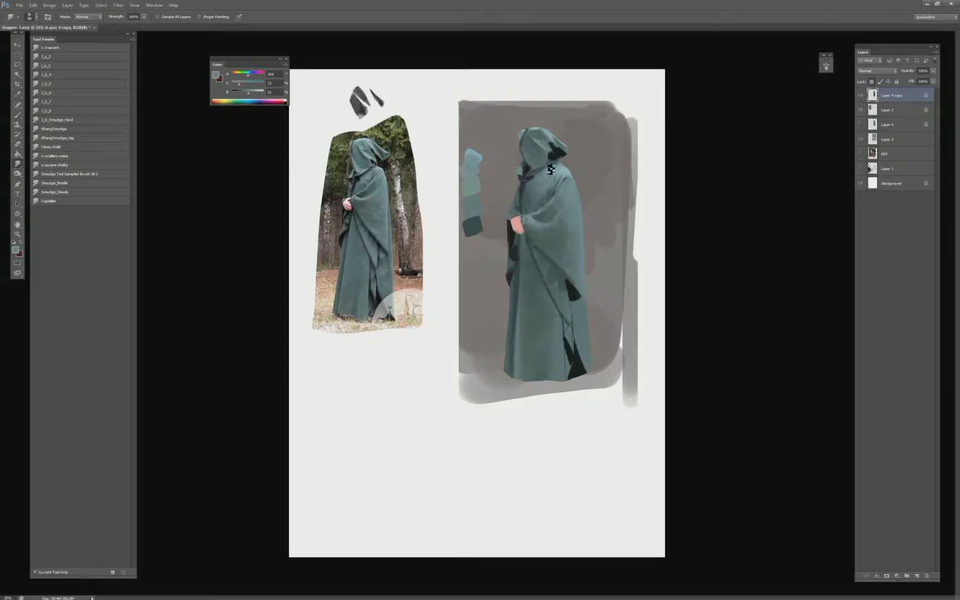
pyautogui.press('b')
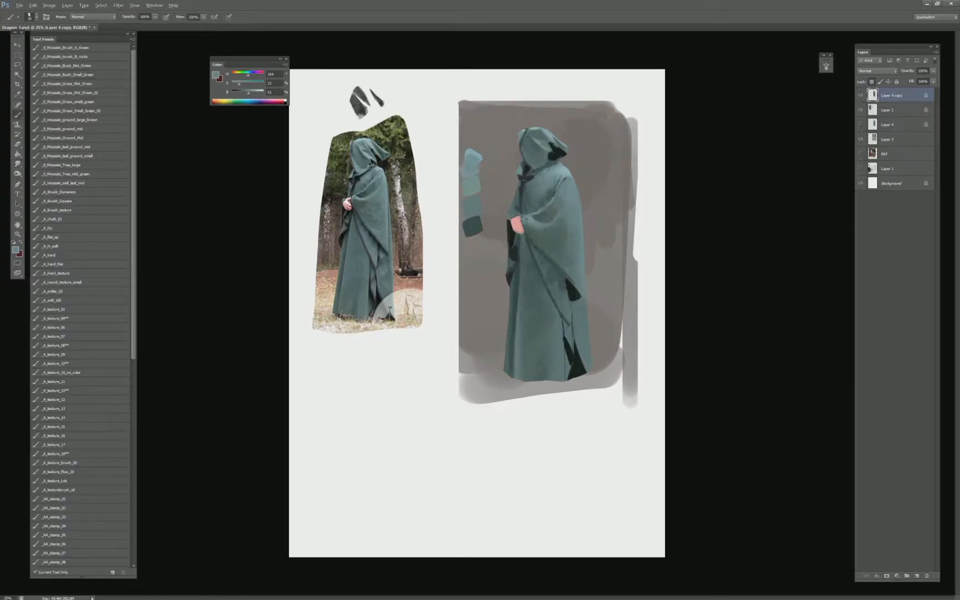
# - Paint the hood's lower folds near the neck with greens sampled from the reference hood and the painted one
pyautogui.keyDown('alt'); pyautogui.click(363, 169); pyautogui.keyUp('alt')
pyautogui.keyDown('alt'); pyautogui.click(363, 164); pyautogui.keyUp('alt')
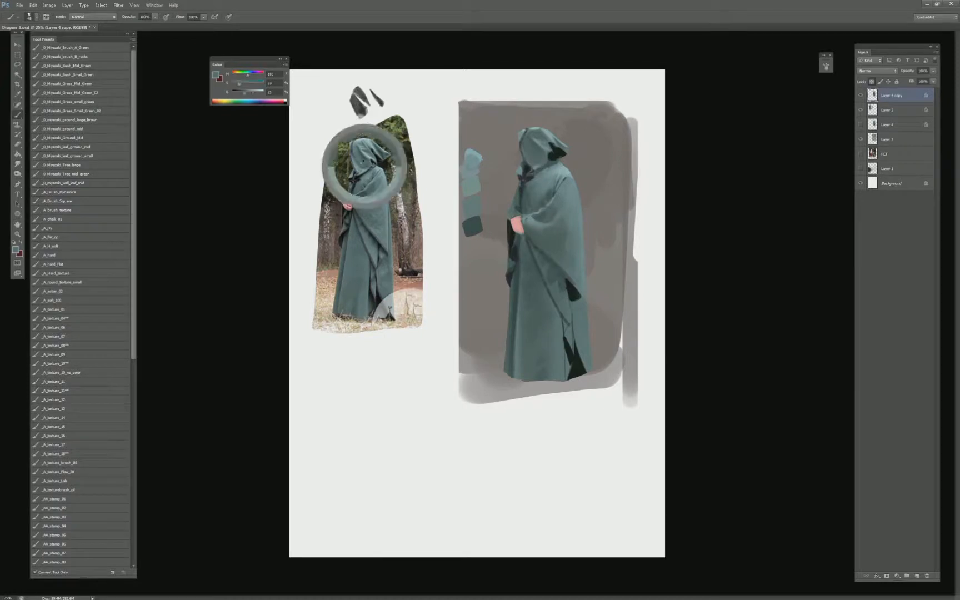
pyautogui.moveTo(362, 161); pyautogui.dragTo(365, 167)
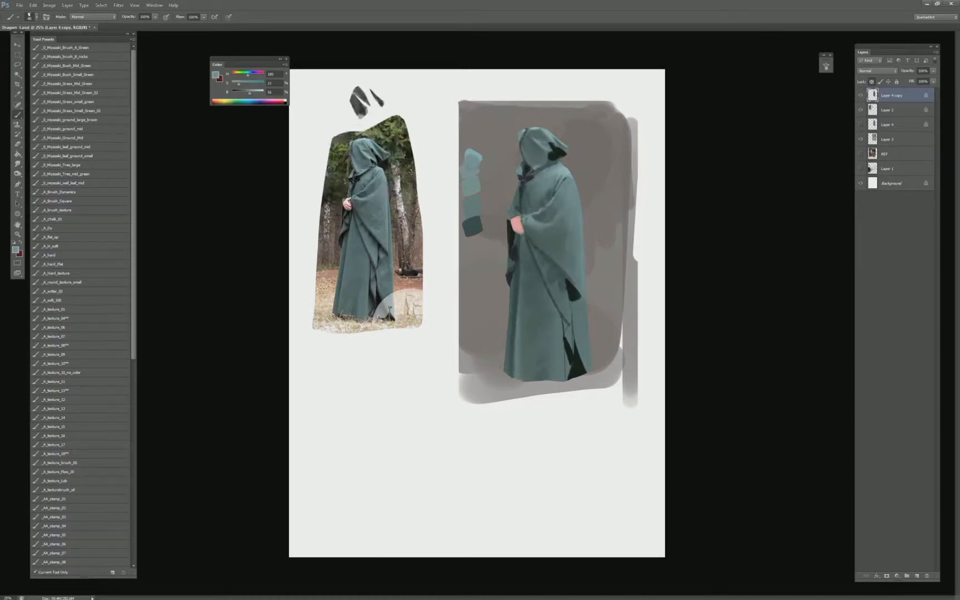
pyautogui.keyDown('alt'); pyautogui.click(533, 157); pyautogui.keyUp('alt')
pyautogui.keyDown('alt'); pyautogui.click(539, 159); pyautogui.keyUp('alt')
pyautogui.keyDown('alt'); pyautogui.click(539, 158); pyautogui.keyUp('alt')
pyautogui.moveTo(360, 159); pyautogui.dragTo(359, 167)
pyautogui.keyDown('alt'); pyautogui.click(367, 156); pyautogui.keyUp('alt')
# - Paint over the dark shadows in the hem slit and the sleeve's lower tip with reference green, using a smaller brush
pyautogui.keyDown('alt'); pyautogui.click(372, 305); pyautogui.keyUp('alt')
pyautogui.moveTo(570, 363); pyautogui.dragTo(568, 349)
pyautogui.press('[')
pyautogui.press('[')
pyautogui.press('[')
pyautogui.moveTo(573, 289); pyautogui.dragTo(577, 300)
# - Refine the folds at the sleeve's lower tip with greens sampled around it and save the document
pyautogui.moveTo(398, 307); pyautogui.dragTo(382, 253)
pyautogui.moveTo(569, 295); pyautogui.dragTo(582, 309)
pyautogui.keyDown('alt'); pyautogui.click(568, 293); pyautogui.keyUp('alt')
pyautogui.keyDown('alt'); pyautogui.click(568, 299); pyautogui.keyUp('alt')
pyautogui.keyDown('alt'); pyautogui.click(573, 315); pyautogui.keyUp('alt')
pyautogui.press('v')
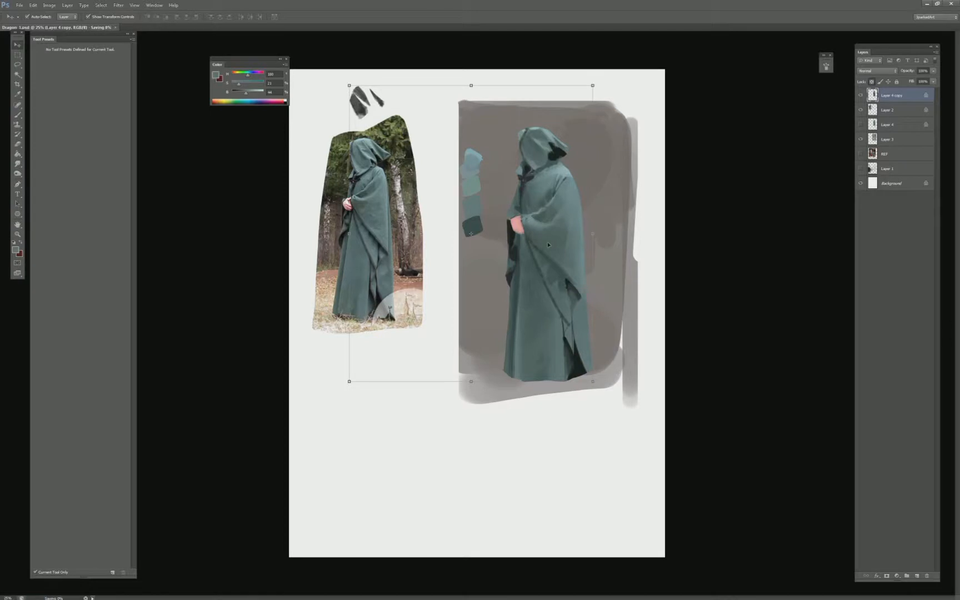
pyautogui.press('b')
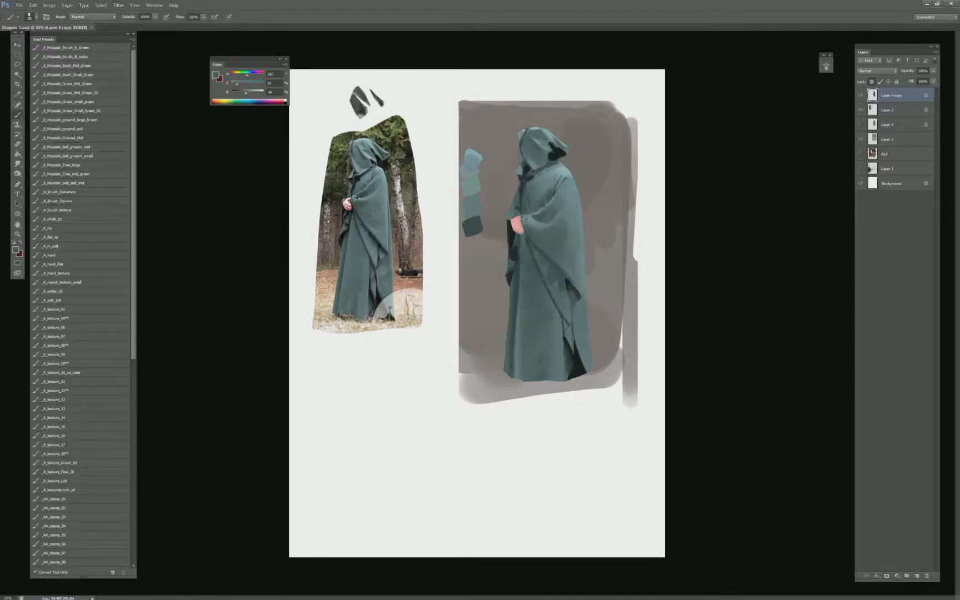
# - Detail the hand and fingers with a smaller brush, using skin tones sampled from the reference and the painted hand
pyautogui.keyDown('alt'); pyautogui.click(350, 199); pyautogui.keyUp('alt')
pyautogui.press('[')
pyautogui.press('[')
pyautogui.press('[')
pyautogui.moveTo(519, 221); pyautogui.dragTo(521, 225)
pyautogui.keyDown('alt'); pyautogui.click(517, 225); pyautogui.keyUp('alt')
pyautogui.keyDown('alt'); pyautogui.click(518, 221); pyautogui.keyUp('alt')
# - Touch up the hand area and the cloak's back edge with colours sampled from the reference, including the shoulder highlight
pyautogui.keyDown('alt'); pyautogui.click(340, 197); pyautogui.keyUp('alt')
pyautogui.keyDown('alt'); pyautogui.click(391, 235); pyautogui.keyUp('alt')
pyautogui.keyDown('alt'); pyautogui.click(389, 174); pyautogui.keyUp('alt')
pyautogui.keyDown('alt'); pyautogui.click(383, 174); pyautogui.keyUp('alt')
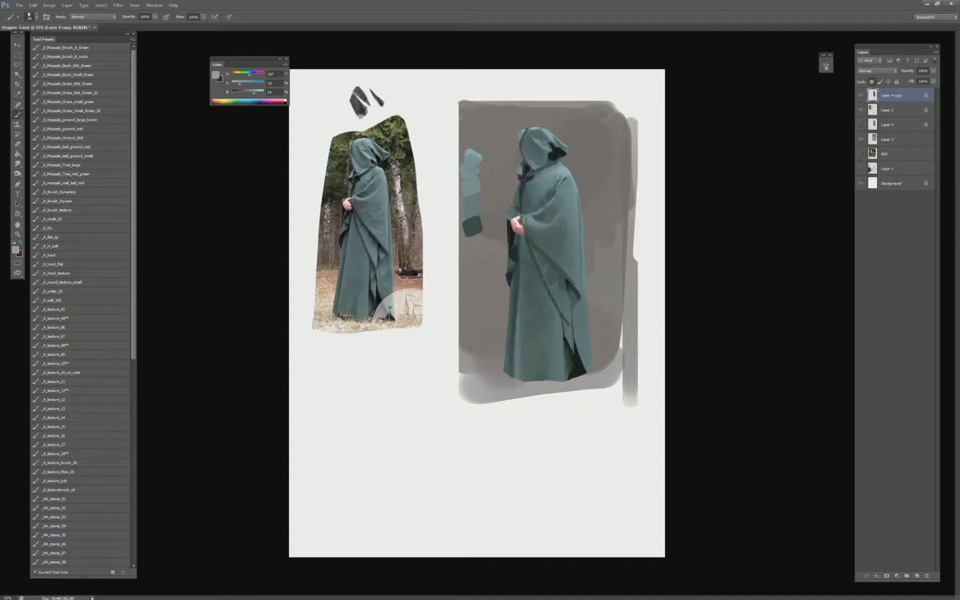
# - Compare the finished figure on Layer 4 copy with the flat shapes on Layer 4 by switching their visibility
pyautogui.click(861, 95)
pyautogui.click(861, 125)
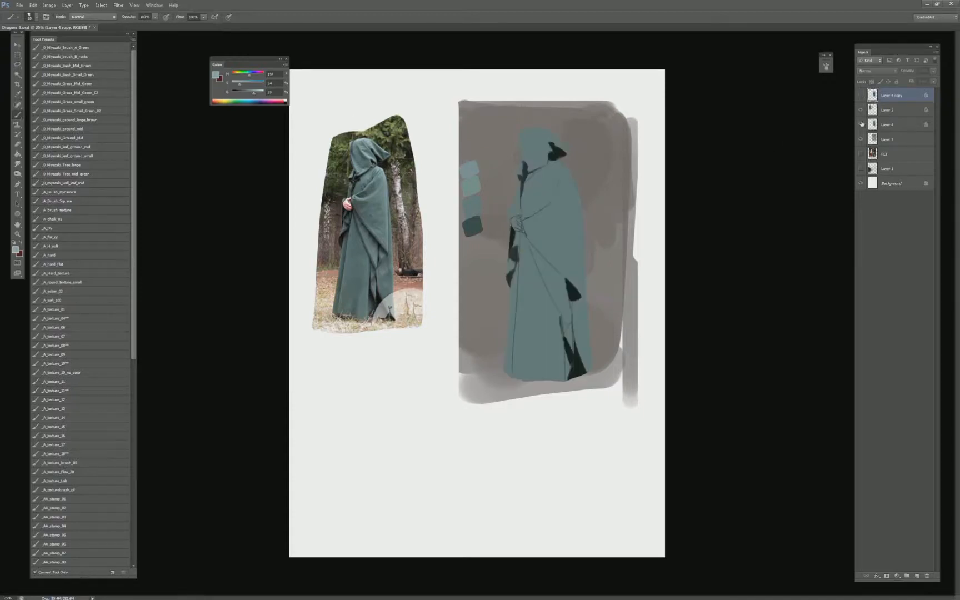
pyautogui.click(862, 95)
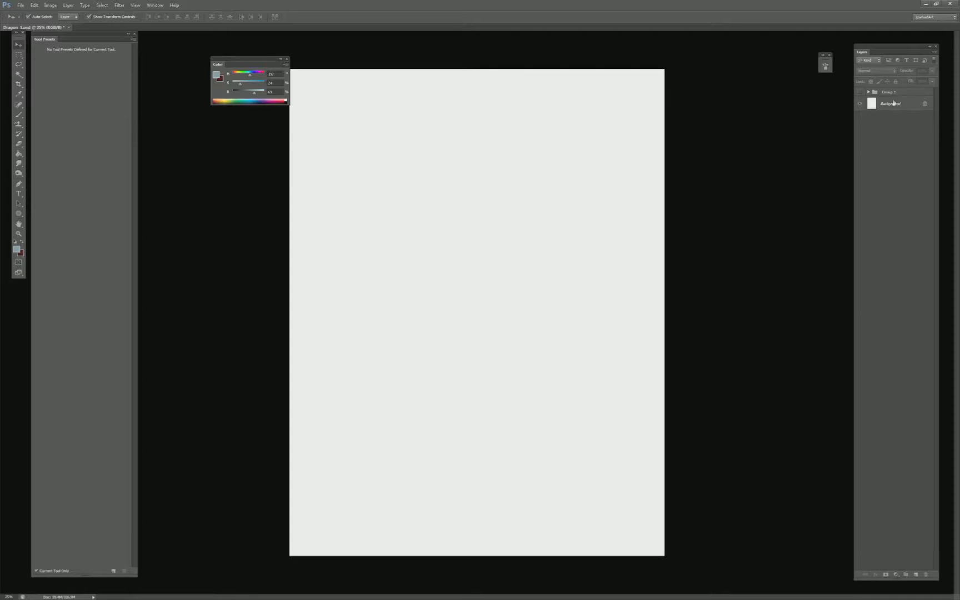
# - Add a new layer directly above the Background and set the brush colour to black
pyautogui.click(890, 103)
pyautogui.click(916, 575)
pyautogui.press('b')
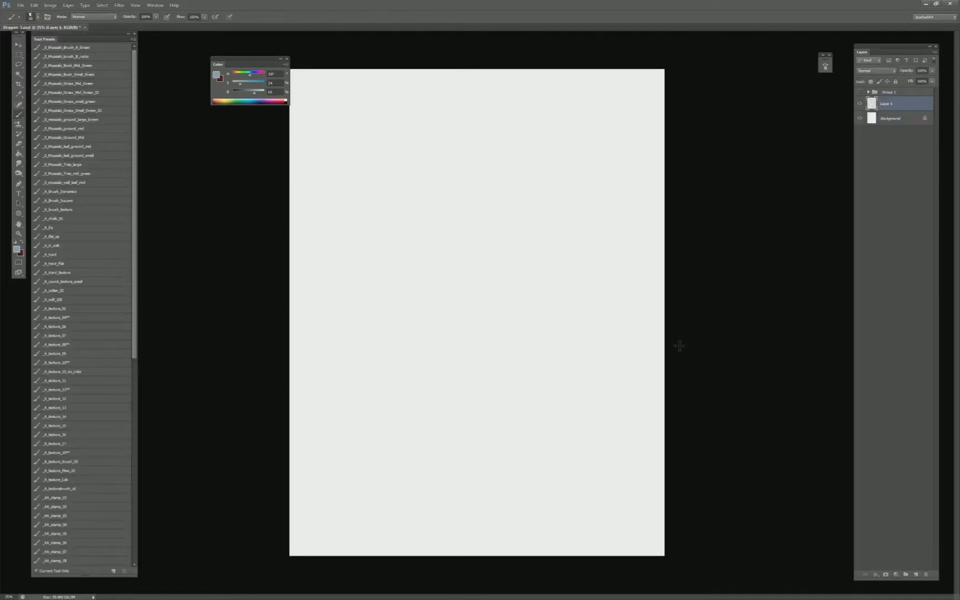
pyautogui.keyDown('alt'); pyautogui.click(725, 288); pyautogui.keyUp('alt')
# - Sketch a thin horizontal line across the full width of the canvas's lower part with overlapping strokes
pyautogui.moveTo(293, 460); pyautogui.dragTo(463, 459)
pyautogui.hotkey('ctrl', 'z')
pyautogui.moveTo(279, 434); pyautogui.dragTo(667, 431)
pyautogui.moveTo(305, 438)
pyautogui.mouseDown()
pyautogui.moveTo(675, 431)
pyautogui.moveTo(640, 432)
pyautogui.mouseUp()
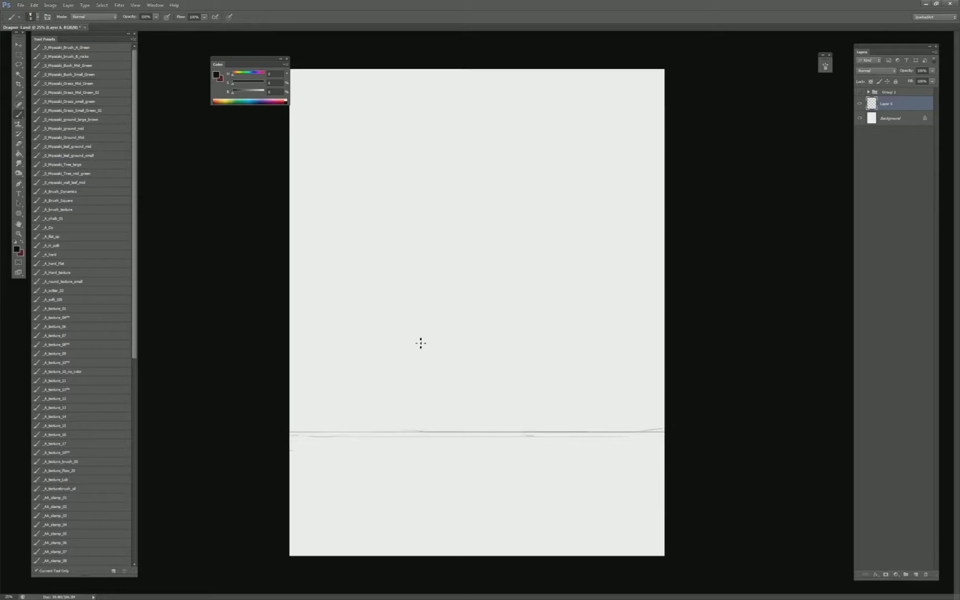
# - Rough in a figure's head, shoulder and arm above the horizon line, plus a light diagonal curve sloping down to the ground
pyautogui.moveTo(567, 415); pyautogui.dragTo(491, 387)
pyautogui.moveTo(528, 416)
pyautogui.mouseDown()
pyautogui.moveTo(418, 316)
pyautogui.moveTo(339, 314)
pyautogui.mouseUp()
pyautogui.moveTo(392, 201); pyautogui.dragTo(407, 224)
pyautogui.hotkey('ctrl', 'z')
pyautogui.moveTo(392, 200)
pyautogui.mouseDown()
pyautogui.moveTo(395, 223)
pyautogui.moveTo(389, 203)
pyautogui.moveTo(408, 226)
pyautogui.mouseUp()
pyautogui.moveTo(378, 250)
pyautogui.mouseDown()
pyautogui.moveTo(364, 273)
pyautogui.moveTo(375, 253)
pyautogui.moveTo(359, 267)
pyautogui.moveTo(355, 292)
pyautogui.moveTo(357, 279)
pyautogui.moveTo(377, 293)
pyautogui.mouseUp()
pyautogui.click(754, 273)
# - Clean up and redraw the face edge, and sketch light lines for the collar, torso and bent arm
pyautogui.press('e')
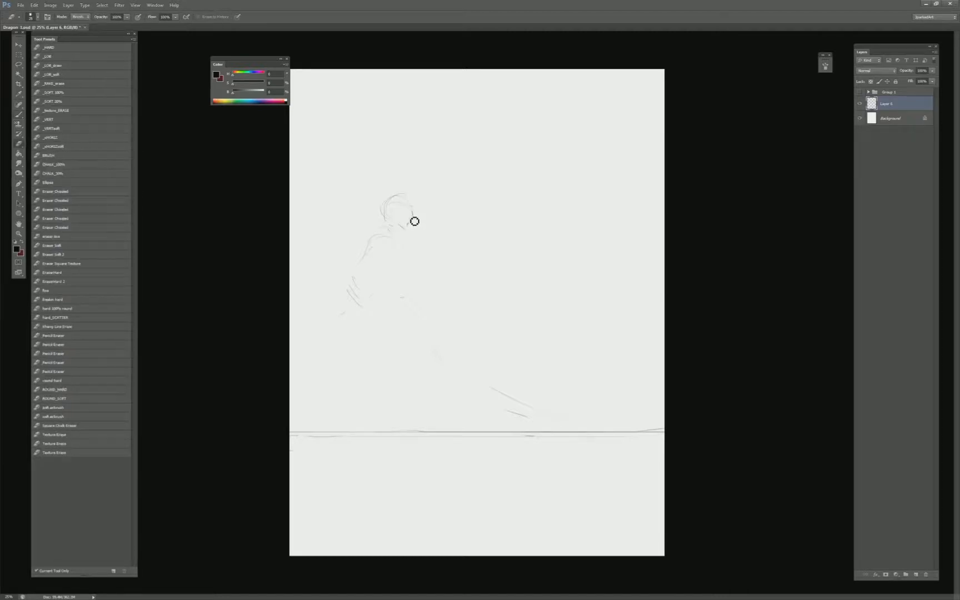
pyautogui.press('b')
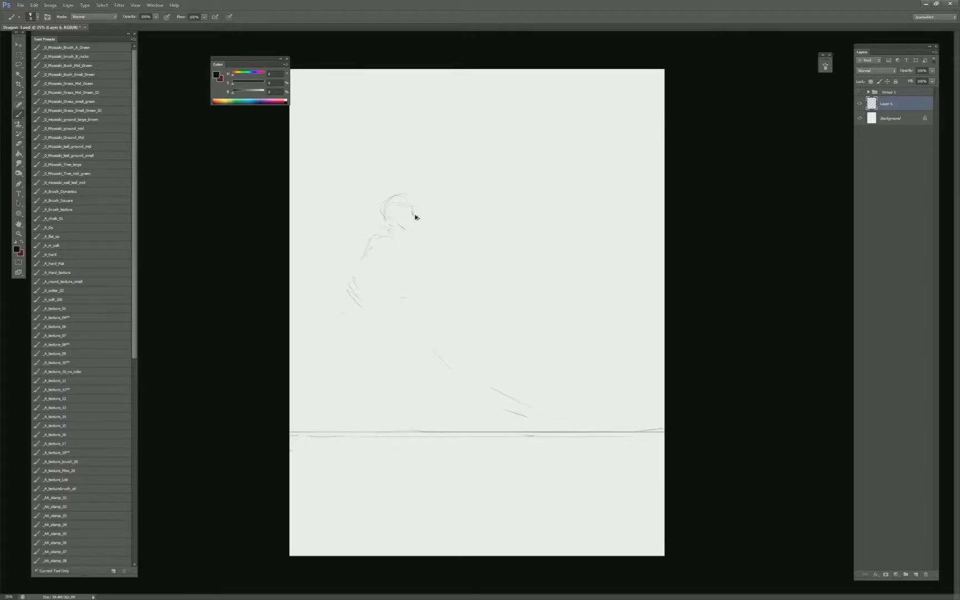
pyautogui.press('e')
pyautogui.press('b')
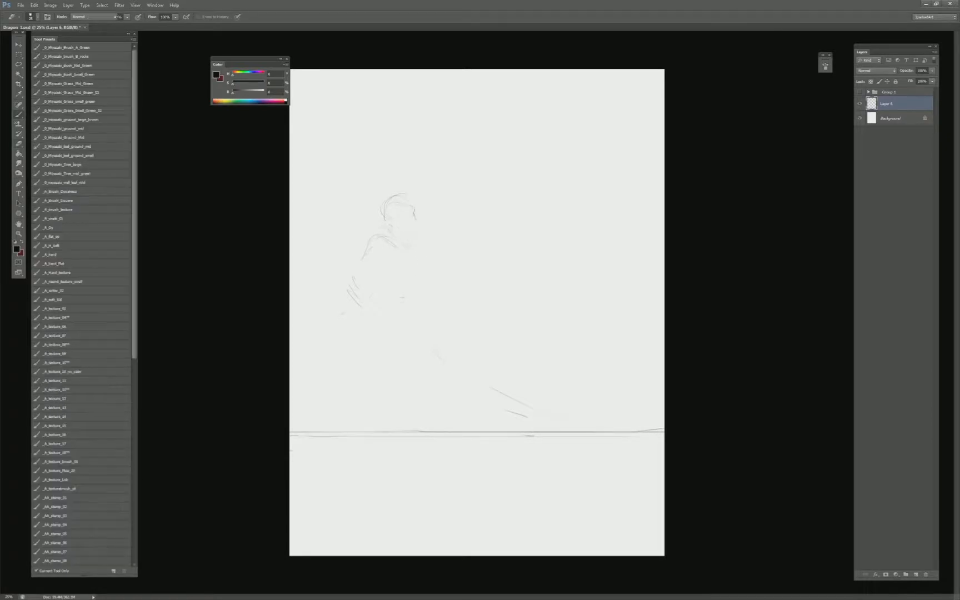
pyautogui.moveTo(357, 300); pyautogui.dragTo(364, 317)
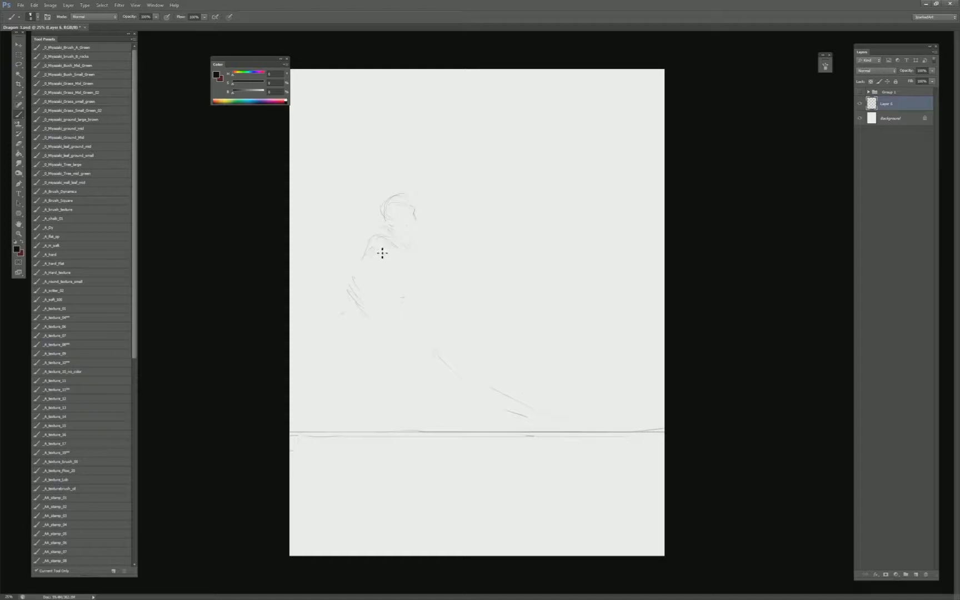
pyautogui.moveTo(371, 240); pyautogui.dragTo(363, 261)
pyautogui.moveTo(364, 304)
pyautogui.mouseDown()
pyautogui.moveTo(360, 330)
pyautogui.moveTo(371, 334)
pyautogui.moveTo(375, 296)
pyautogui.moveTo(415, 272)
pyautogui.moveTo(374, 300)
pyautogui.mouseUp()
# - Erase the shoulder, torso and arm lines and redraw the shoulder and upper arm as a rounded shape
pyautogui.press('e')
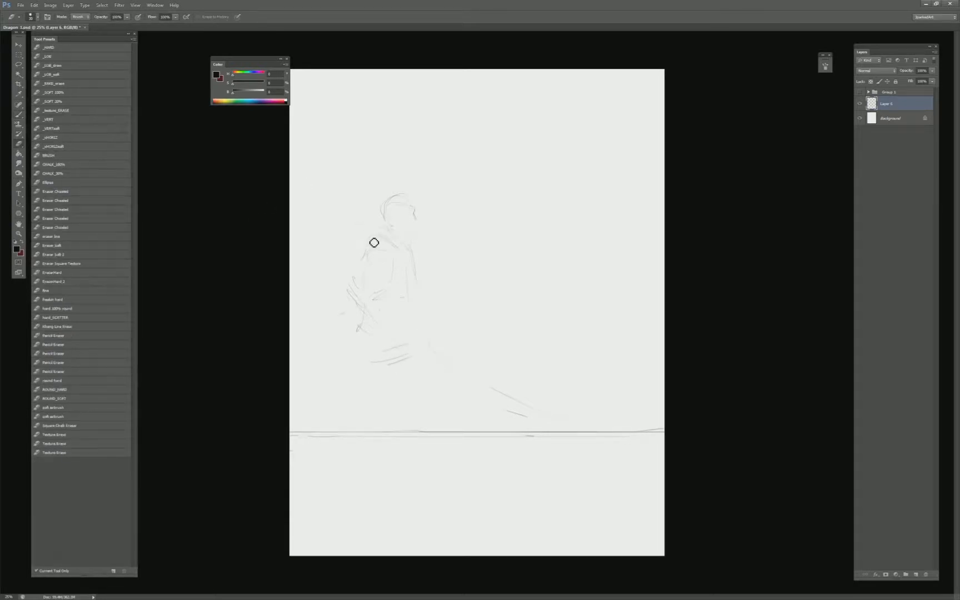
pyautogui.moveTo(377, 249)
pyautogui.mouseDown()
pyautogui.moveTo(344, 259)
pyautogui.moveTo(353, 331)
pyautogui.moveTo(426, 365)
pyautogui.moveTo(433, 332)
pyautogui.moveTo(377, 232)
pyautogui.mouseUp()
pyautogui.press('b')
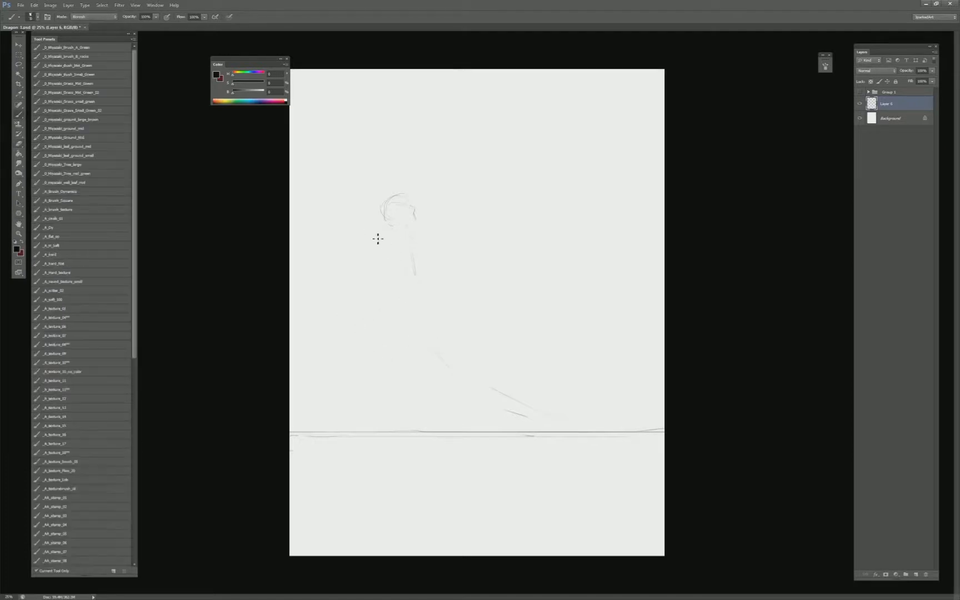
pyautogui.press('e')
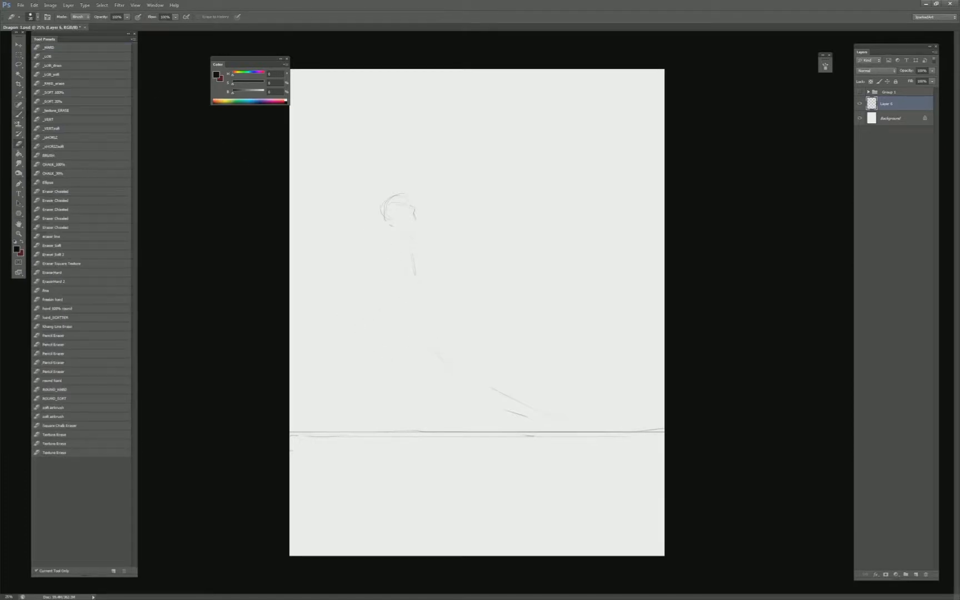
pyautogui.press('b')
pyautogui.moveTo(382, 226); pyautogui.dragTo(356, 245)
pyautogui.moveTo(361, 265); pyautogui.dragTo(372, 266)
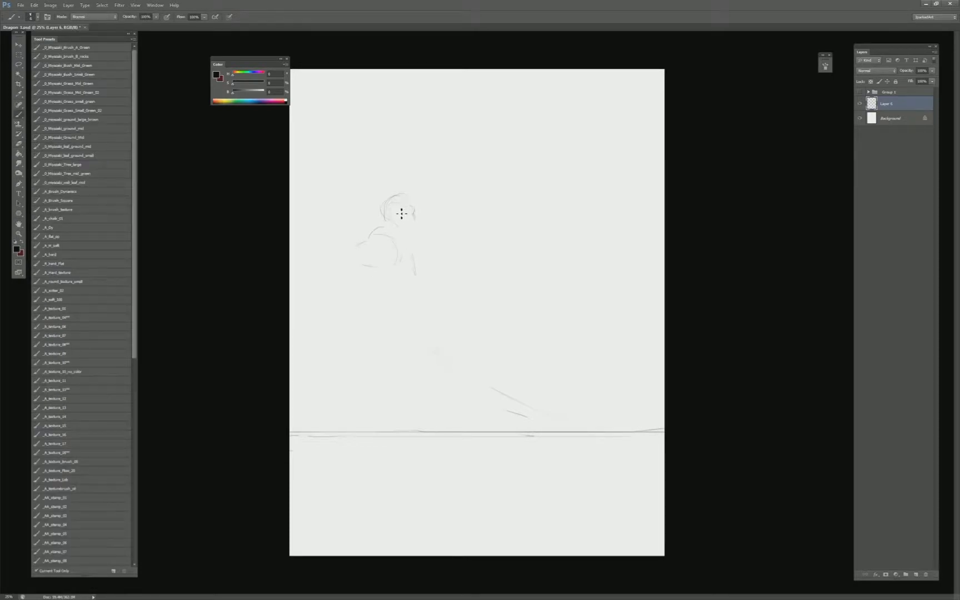
# - Sketch the ear, hairline and jaw on the head, and add forearm lines below the shoulder
pyautogui.moveTo(398, 214); pyautogui.dragTo(401, 220)
pyautogui.moveTo(413, 206)
pyautogui.mouseDown()
pyautogui.moveTo(415, 219)
pyautogui.moveTo(408, 212)
pyautogui.mouseUp()
pyautogui.moveTo(415, 202); pyautogui.dragTo(400, 194)
pyautogui.moveTo(417, 220); pyautogui.dragTo(412, 230)
pyautogui.moveTo(368, 277)
pyautogui.mouseDown()
pyautogui.moveTo(392, 265)
pyautogui.moveTo(389, 288)
pyautogui.moveTo(383, 299)
pyautogui.mouseUp()
# - Erase the rounded shoulder and upper arm, and start redrawing the hair and hood behind the head
pyautogui.press('e')
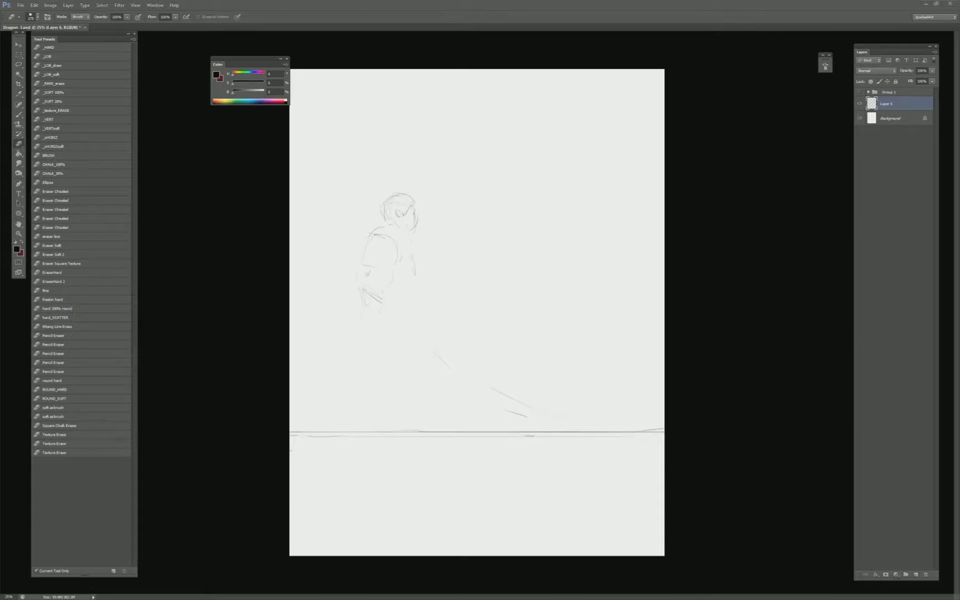
pyautogui.press('b')
pyautogui.press('e')
pyautogui.moveTo(376, 232); pyautogui.dragTo(353, 250)
pyautogui.press('b')
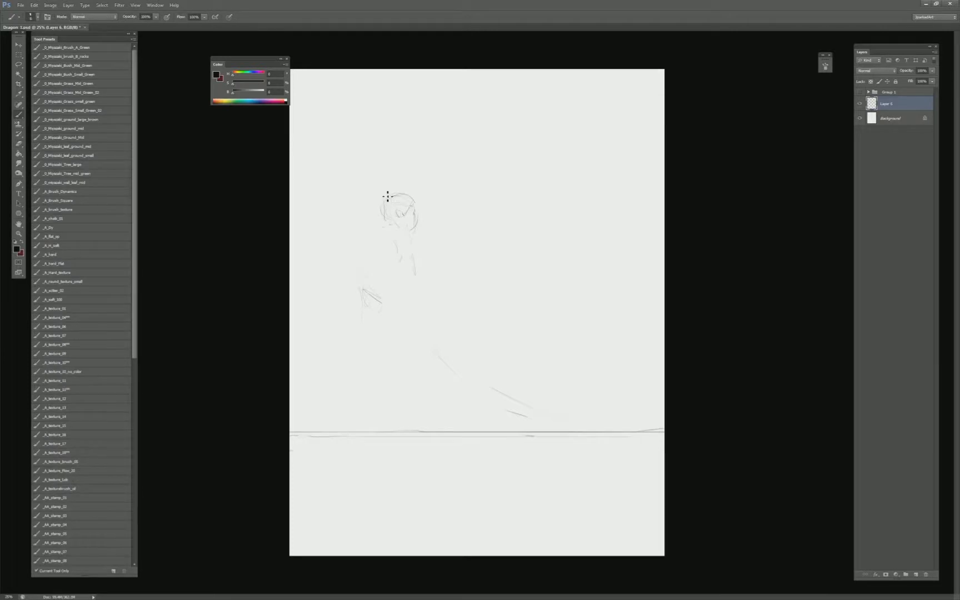
pyautogui.moveTo(388, 197)
pyautogui.mouseDown()
pyautogui.moveTo(405, 208)
pyautogui.moveTo(384, 215)
pyautogui.moveTo(404, 220)
pyautogui.moveTo(379, 216)
pyautogui.moveTo(371, 248)
pyautogui.moveTo(375, 218)
pyautogui.mouseUp()
# - Refine the hood and collar around the neck and outline the figure's chest with curved strokes
pyautogui.press('e')
pyautogui.press('b')
pyautogui.moveTo(403, 252); pyautogui.dragTo(405, 266)
pyautogui.press('e')
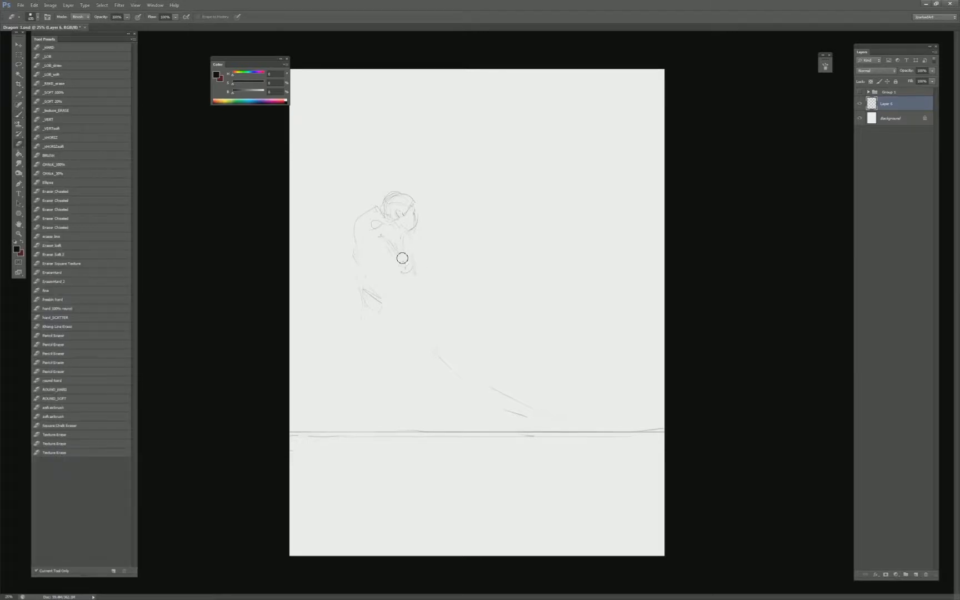
pyautogui.press('b')
pyautogui.moveTo(409, 251); pyautogui.dragTo(384, 240)
pyautogui.click(427, 217)
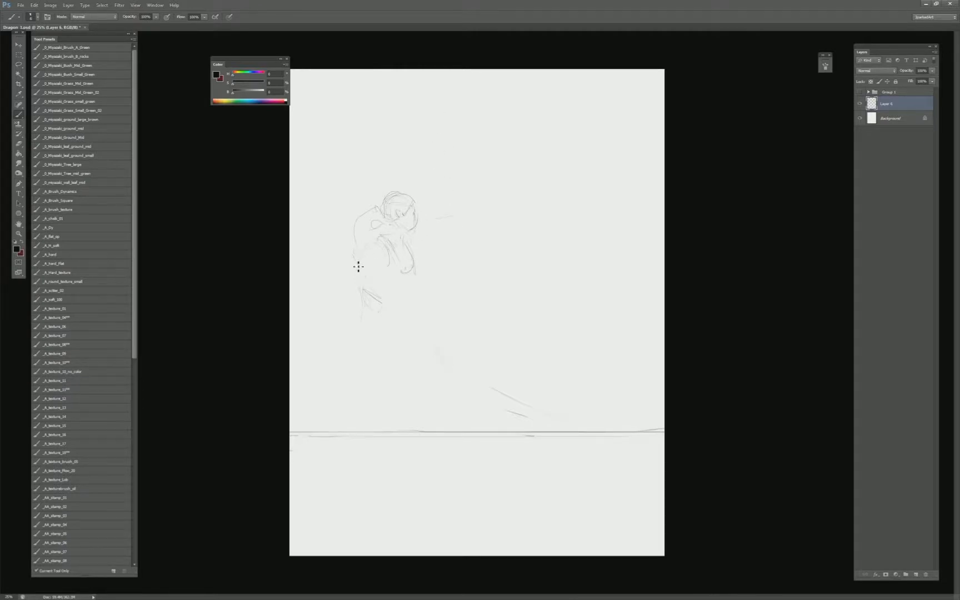
# - Sketch the bent arm, the long robe's front and back edges, and its hem below the horizon line
pyautogui.moveTo(361, 291)
pyautogui.mouseDown()
pyautogui.moveTo(379, 283)
pyautogui.moveTo(357, 298)
pyautogui.moveTo(351, 285)
pyautogui.moveTo(368, 321)
pyautogui.moveTo(352, 305)
pyautogui.moveTo(352, 278)
pyautogui.moveTo(366, 312)
pyautogui.mouseUp()
pyautogui.moveTo(399, 273)
pyautogui.mouseDown()
pyautogui.moveTo(392, 260)
pyautogui.moveTo(401, 431)
pyautogui.mouseUp()
pyautogui.moveTo(365, 315); pyautogui.dragTo(361, 342)
pyautogui.moveTo(326, 473)
pyautogui.mouseDown()
pyautogui.moveTo(383, 482)
pyautogui.moveTo(396, 473)
pyautogui.moveTo(399, 319)
pyautogui.mouseUp()
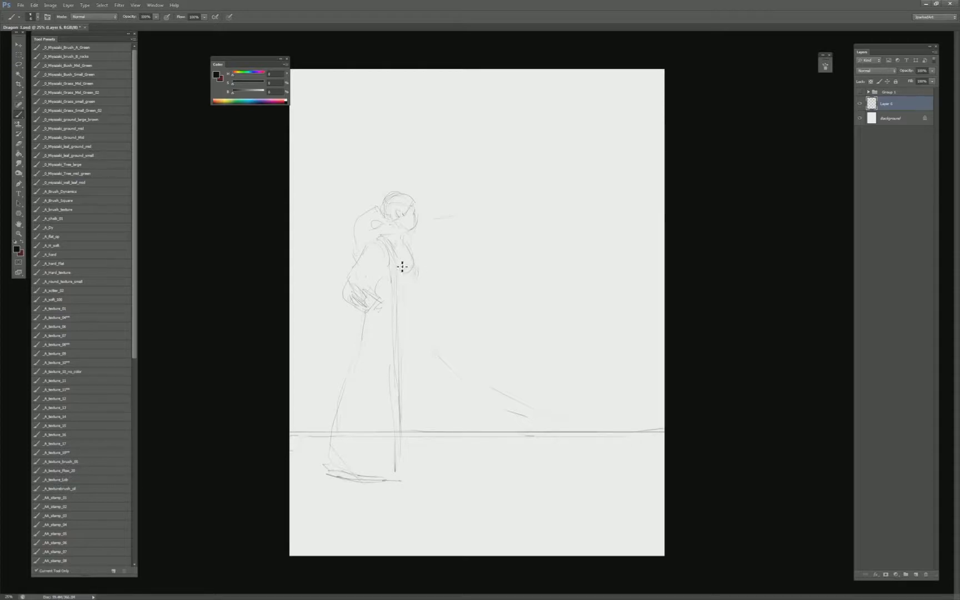
# - Trim the face profile and erase the bent arm and the upper robe lines down to the thighs
pyautogui.press('e')
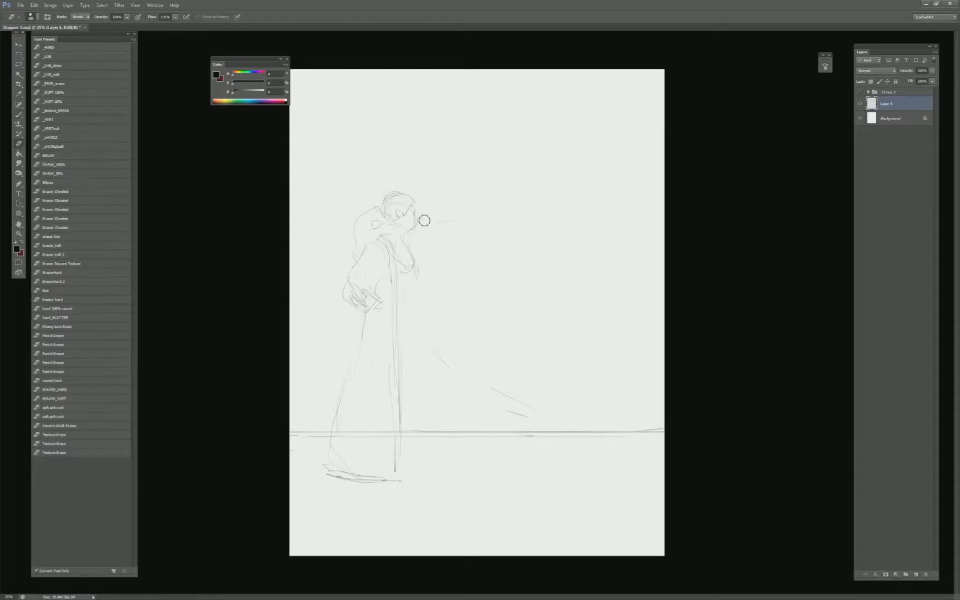
pyautogui.press('b')
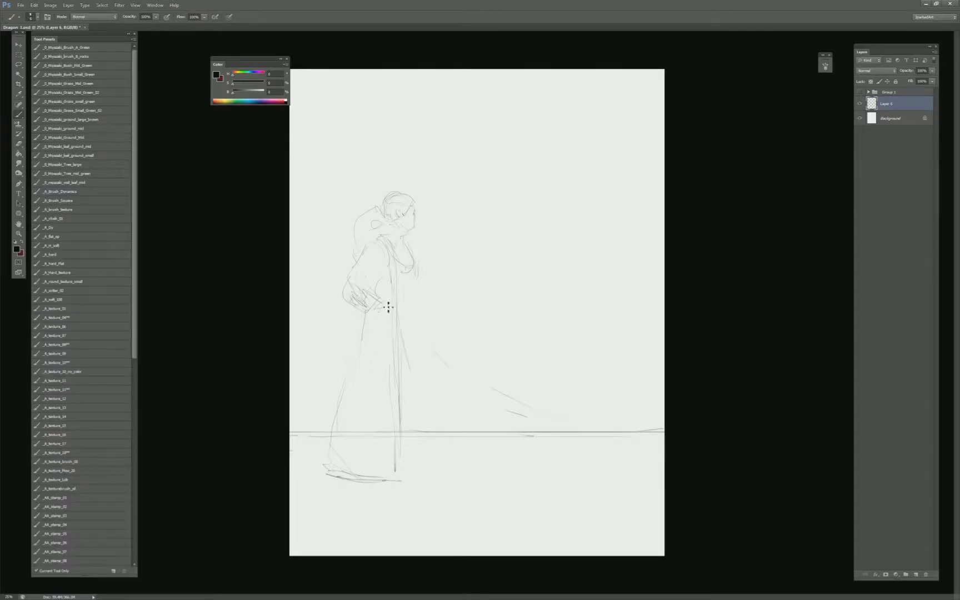
pyautogui.press('e')
pyautogui.press('b')
pyautogui.press('e')
pyautogui.moveTo(365, 325)
pyautogui.mouseDown()
pyautogui.moveTo(362, 337)
pyautogui.moveTo(398, 311)
pyautogui.mouseUp()
pyautogui.press('b')
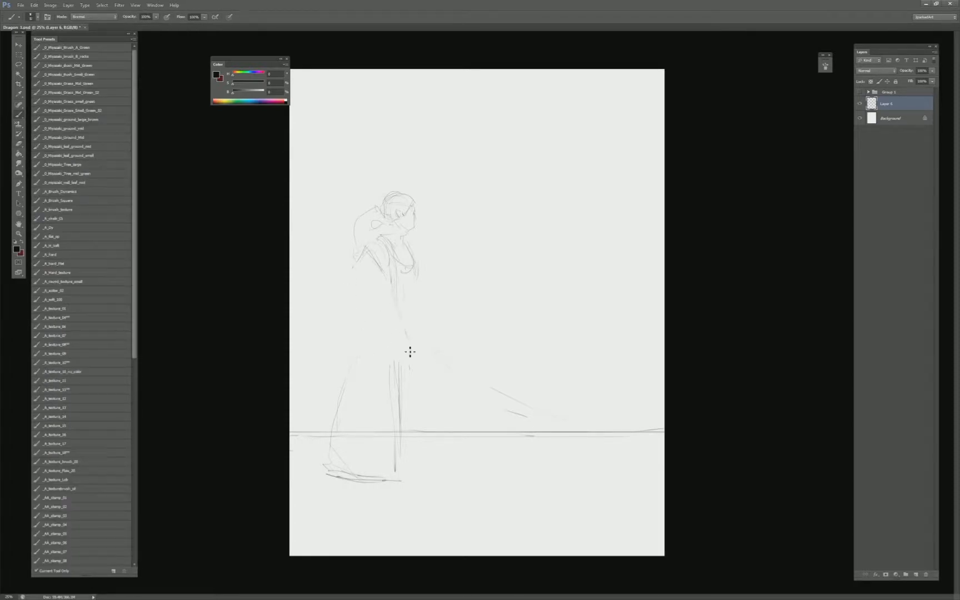
# - Redraw the lowered arm with its hand at hip height and the long cloak edge behind it
pyautogui.moveTo(371, 378); pyautogui.dragTo(404, 329)
pyautogui.moveTo(362, 251)
pyautogui.mouseDown()
pyautogui.moveTo(356, 290)
pyautogui.moveTo(374, 380)
pyautogui.mouseUp()
pyautogui.press('e')
pyautogui.press('b')
pyautogui.moveTo(357, 304); pyautogui.dragTo(352, 344)
pyautogui.moveTo(410, 336)
pyautogui.mouseDown()
pyautogui.moveTo(398, 294)
pyautogui.moveTo(378, 310)
pyautogui.moveTo(380, 277)
pyautogui.mouseUp()
pyautogui.hotkey('ctrl', 'z')
# - Sketch a long sword blade running diagonally from the hand down past the horizon line
pyautogui.moveTo(405, 345); pyautogui.dragTo(459, 421)
pyautogui.hotkey('ctrl', 'z')
pyautogui.moveTo(398, 343)
pyautogui.mouseDown()
pyautogui.moveTo(393, 355)
pyautogui.moveTo(485, 451)
pyautogui.moveTo(525, 476)
pyautogui.mouseUp()
pyautogui.moveTo(406, 361); pyautogui.dragTo(522, 475)
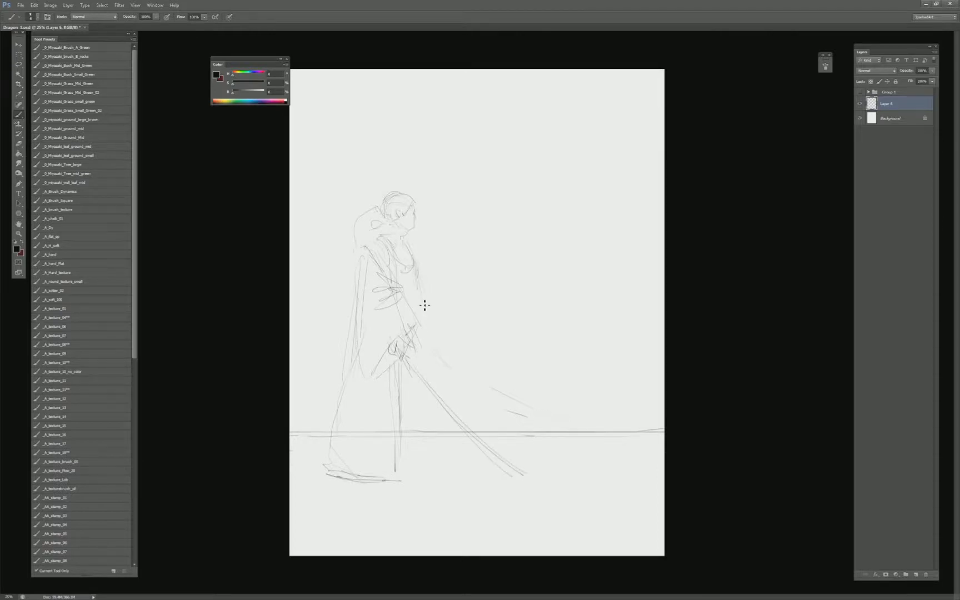
# - Erase the front of the face and redraw its profile, jaw and chin
pyautogui.press('e')
pyautogui.moveTo(416, 231); pyautogui.dragTo(416, 222)
pyautogui.press('b')
pyautogui.moveTo(415, 211); pyautogui.dragTo(409, 230)
pyautogui.moveTo(411, 216); pyautogui.dragTo(415, 228)
# - Sketch the front arm and robe folds below the hands, and erase most of the steep sword blade
pyautogui.moveTo(419, 268); pyautogui.dragTo(429, 309)
pyautogui.moveTo(436, 346)
pyautogui.mouseDown()
pyautogui.moveTo(422, 355)
pyautogui.moveTo(434, 372)
pyautogui.moveTo(428, 388)
pyautogui.moveTo(530, 481)
pyautogui.mouseUp()
pyautogui.press('e')
pyautogui.press('b')
pyautogui.moveTo(419, 359)
pyautogui.mouseDown()
pyautogui.moveTo(427, 378)
pyautogui.moveTo(414, 366)
pyautogui.moveTo(429, 371)
pyautogui.moveTo(437, 454)
pyautogui.mouseUp()
pyautogui.moveTo(409, 395); pyautogui.dragTo(414, 472)
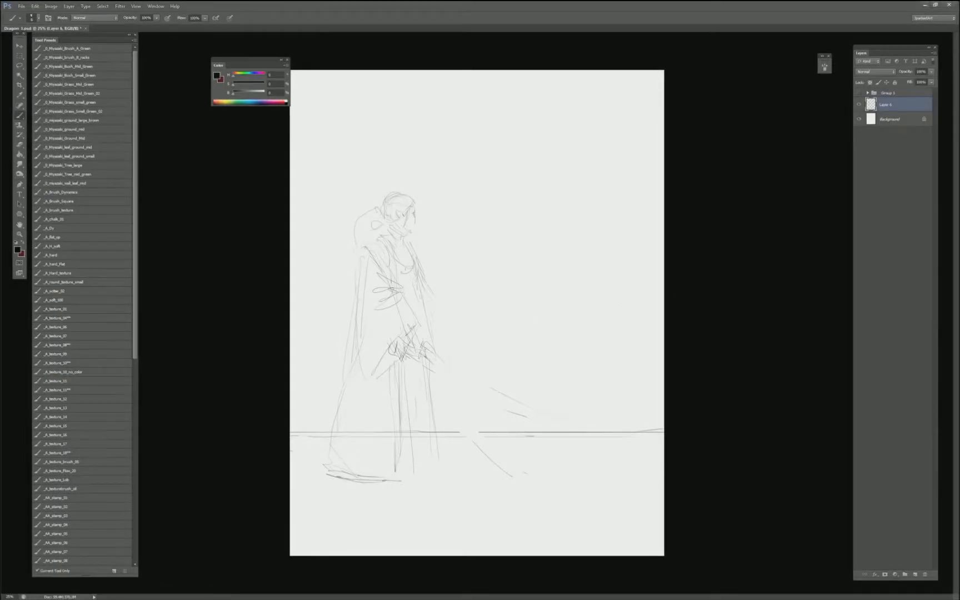
# - Erase the horizon line where it crosses the robe and close the robe's front hem
pyautogui.press('e')
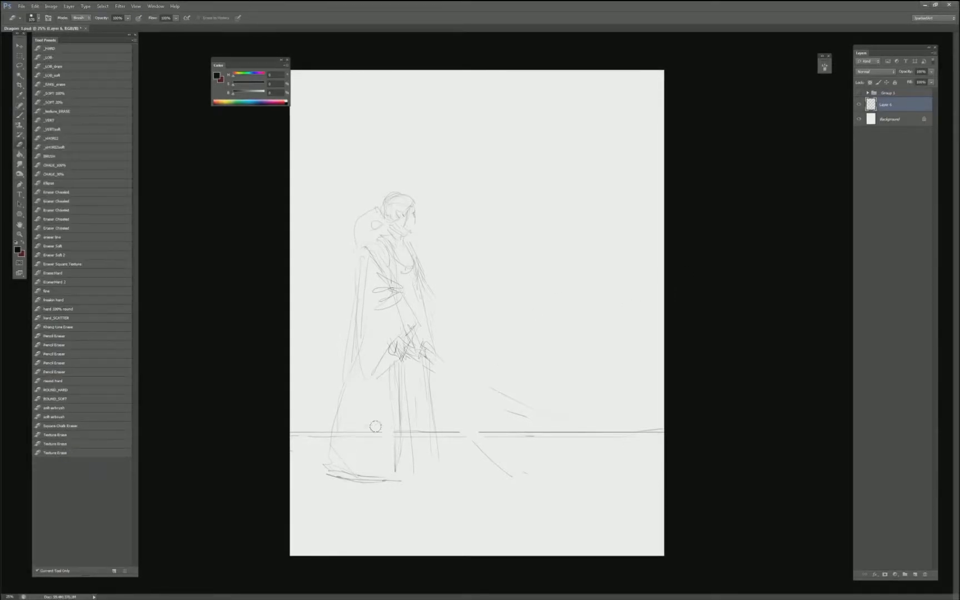
pyautogui.moveTo(378, 429)
pyautogui.mouseDown()
pyautogui.moveTo(342, 438)
pyautogui.moveTo(418, 413)
pyautogui.mouseUp()
pyautogui.press('b')
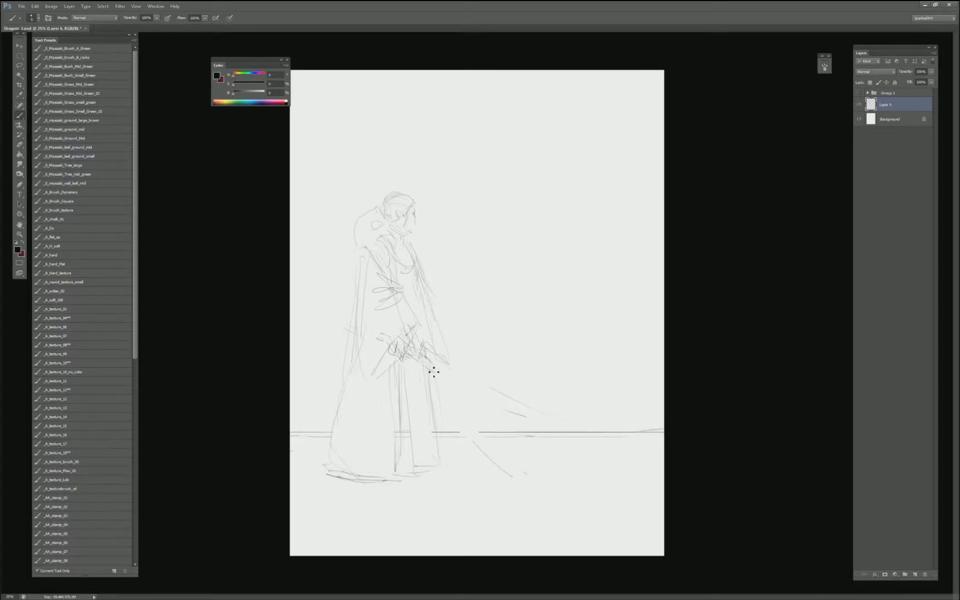
# - Draw a long sword blade at a shallower angle from the hands past the horizon, and touch up the forearm and collar
pyautogui.moveTo(436, 374); pyautogui.dragTo(623, 459)
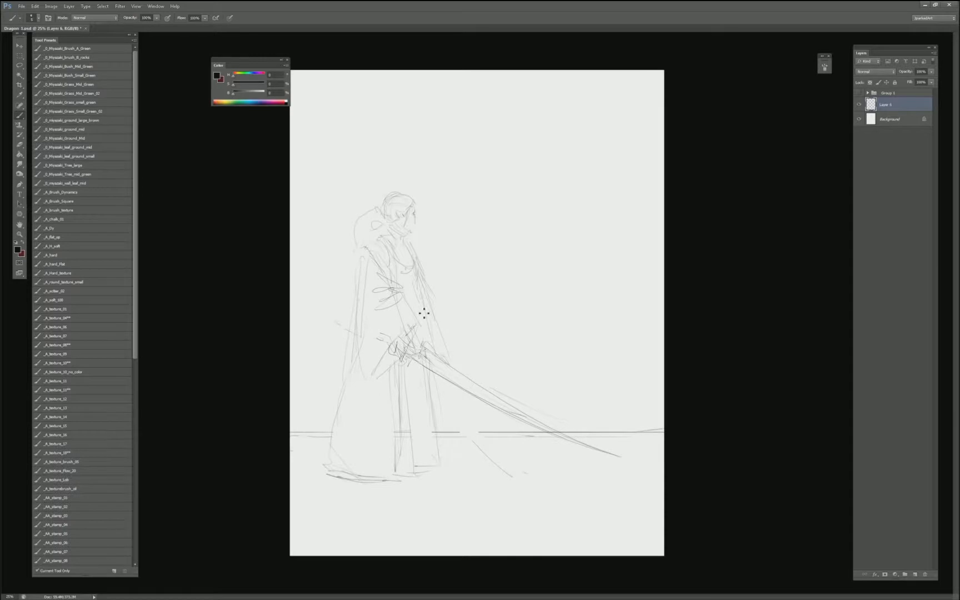
pyautogui.moveTo(421, 312); pyautogui.dragTo(440, 319)
pyautogui.moveTo(397, 235); pyautogui.dragTo(408, 238)
pyautogui.moveTo(599, 193); pyautogui.dragTo(570, 162)
pyautogui.hotkey('ctrl', 'z')
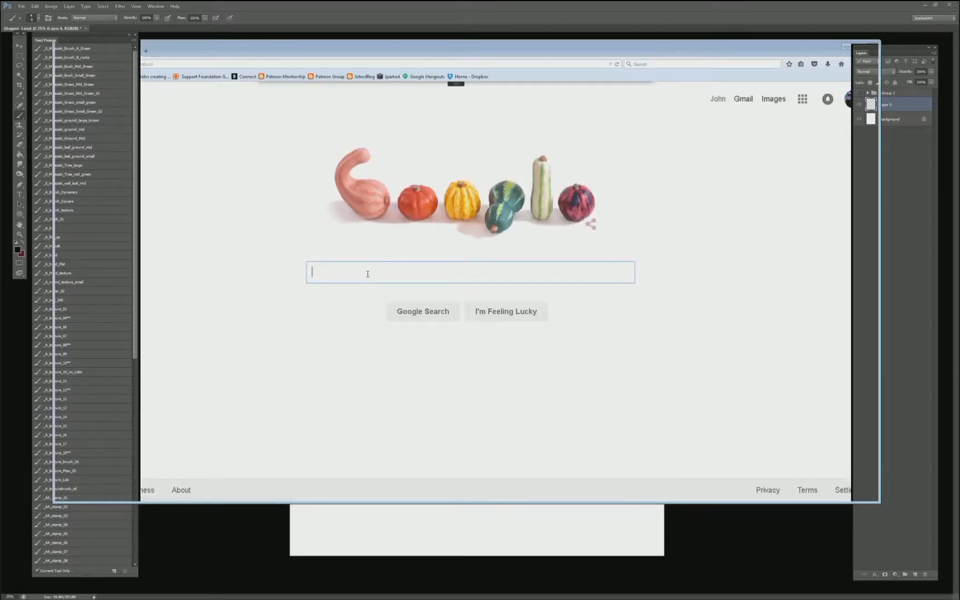
# - Search Google Images in the web browser for "komodo dragon"
pyautogui.write('komo')
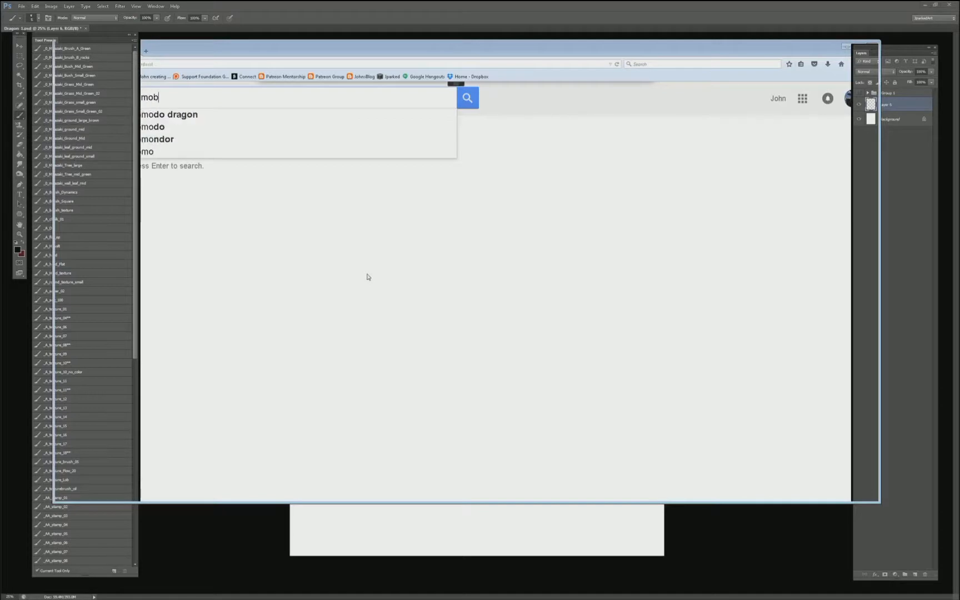
pyautogui.write('do drag')
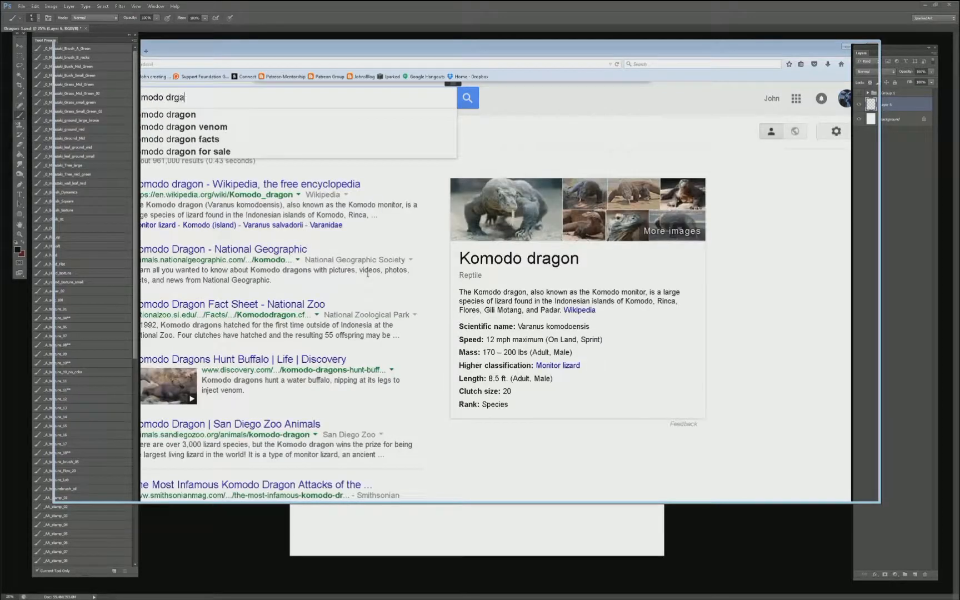
pyautogui.write('on')
pyautogui.press('Return')
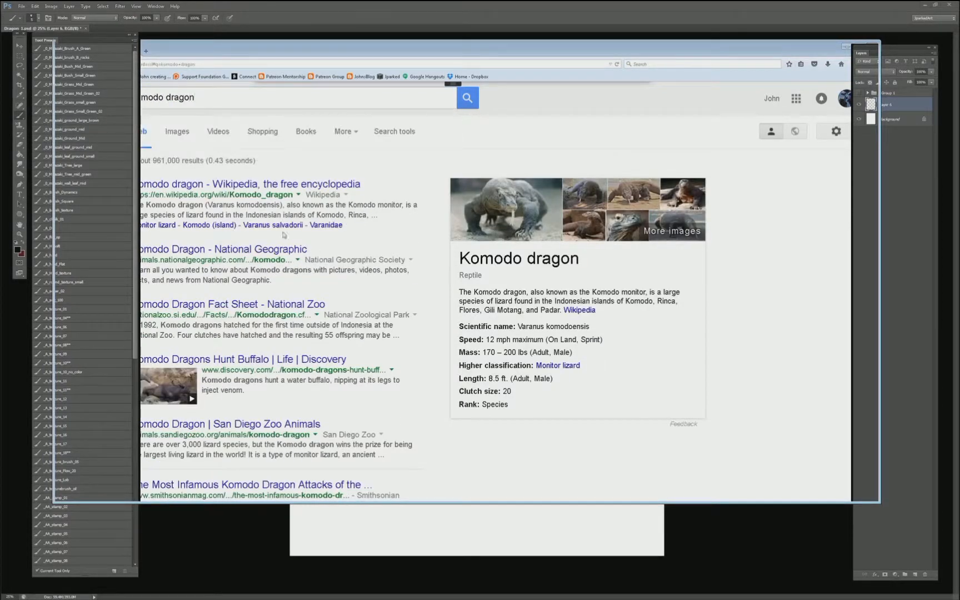
pyautogui.click(176, 131)
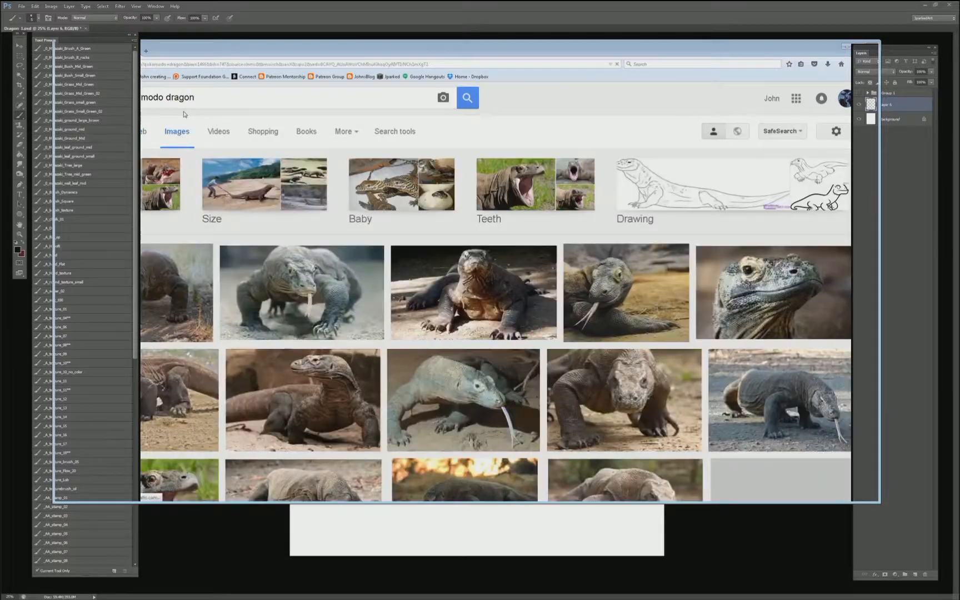
# - Copy the gomadnomad.com photo of a komodo dragon on a beach from the image results
pyautogui.scroll(-3, 378, 216)
pyautogui.scroll(-5, 378, 215)
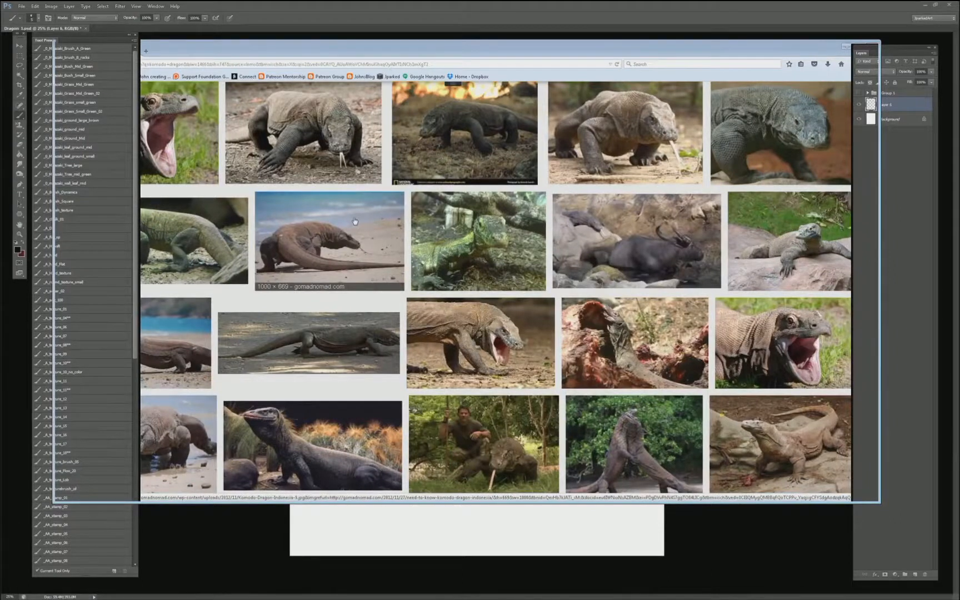
pyautogui.click(354, 221)
pyautogui.rightClick(367, 264)
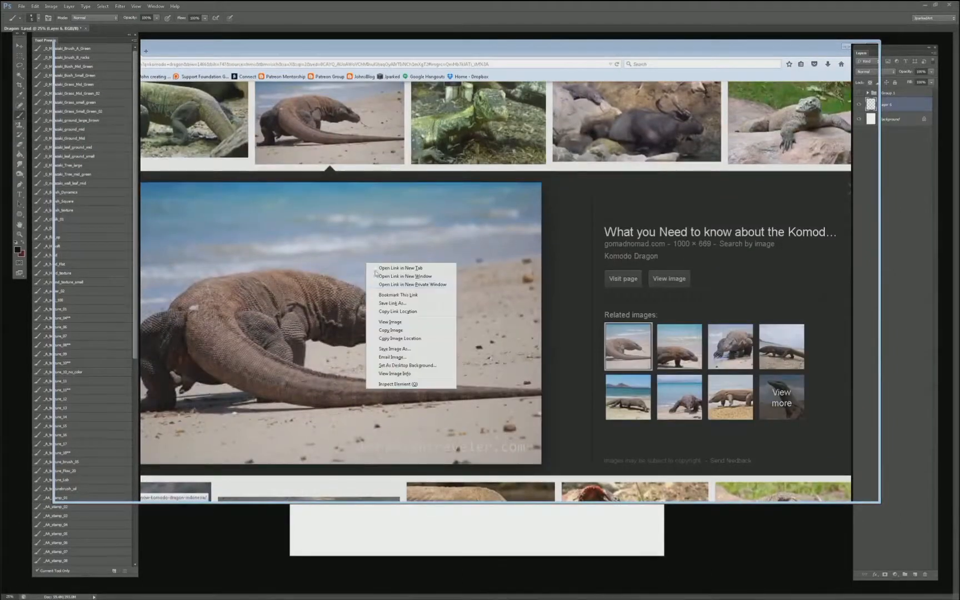
pyautogui.click(400, 331)
# - Browse the komodo dragon image results for further poses and views that could serve as reference
pyautogui.scroll(-5, 590, 337)
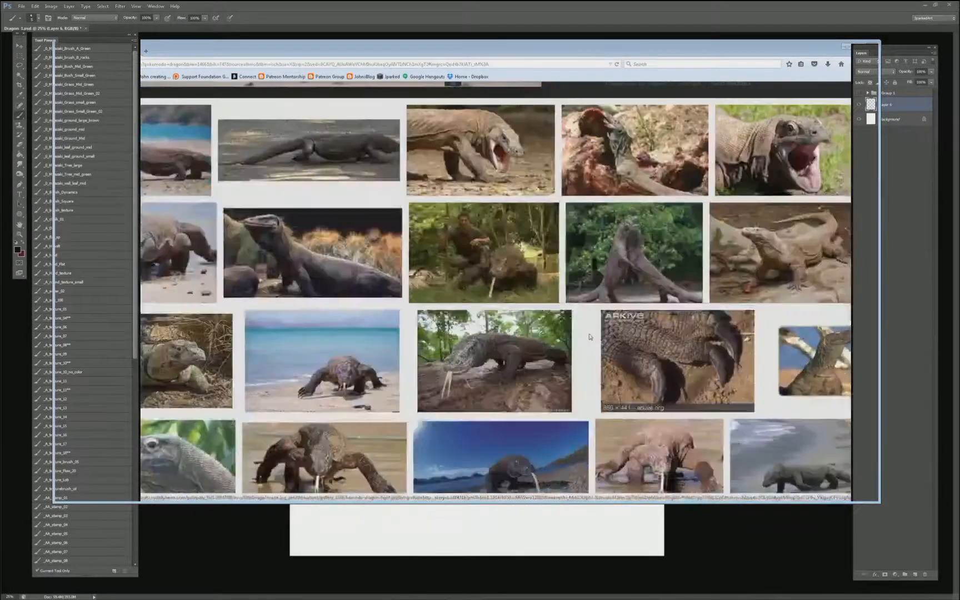
pyautogui.scroll(-3, 590, 336)
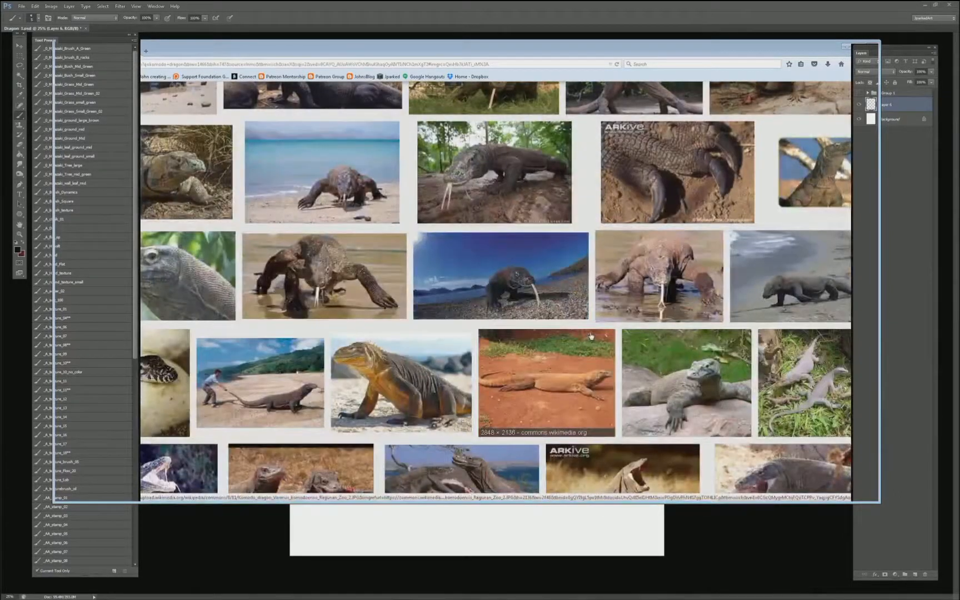
pyautogui.scroll(-5, 590, 336)
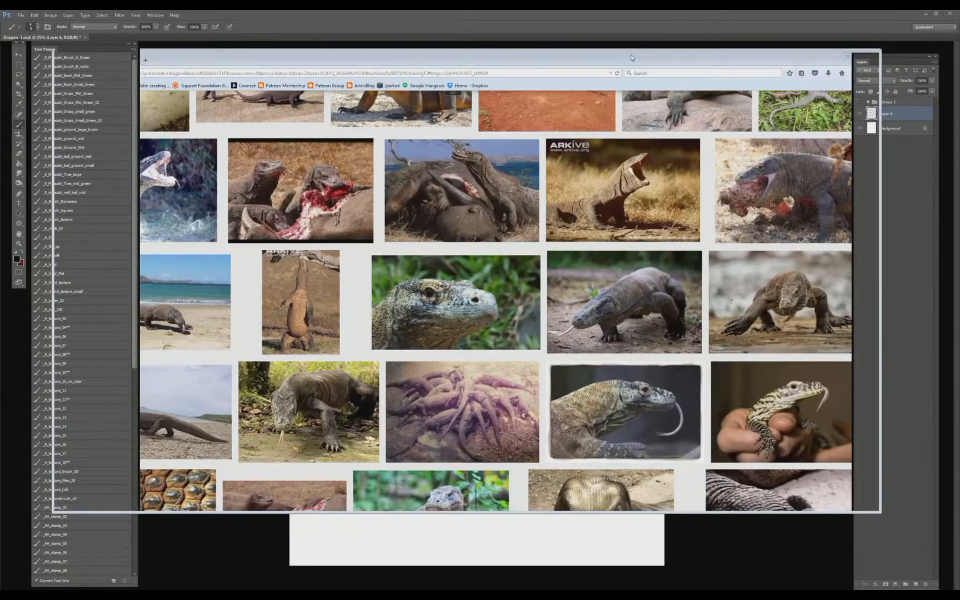
pyautogui.scroll(-5, 604, 168)
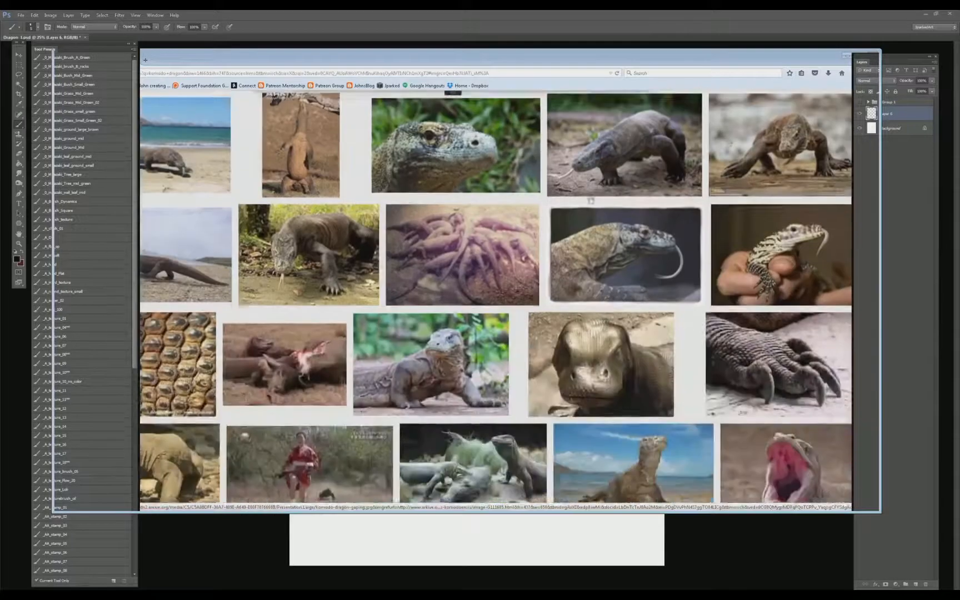
pyautogui.scroll(-7, 594, 212)
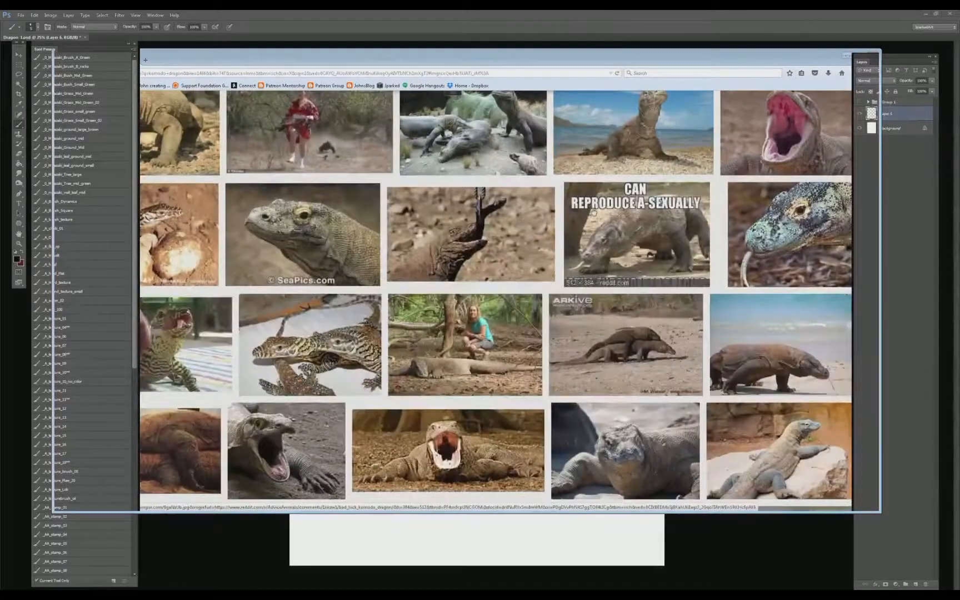
pyautogui.scroll(-2, 594, 212)
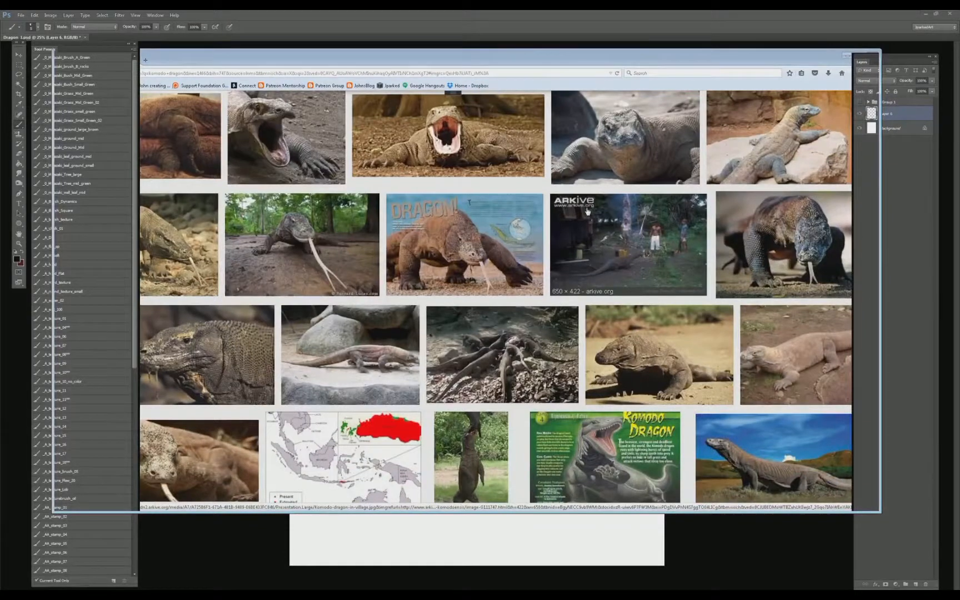
pyautogui.scroll(-4, 587, 212)
pyautogui.scroll(-3, 588, 212)
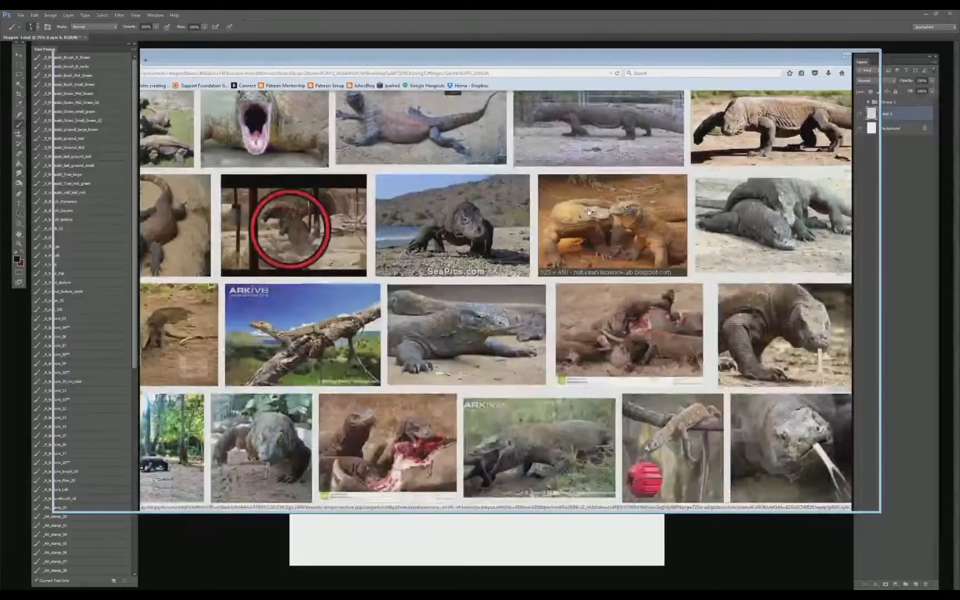
pyautogui.scroll(-2, 590, 211)
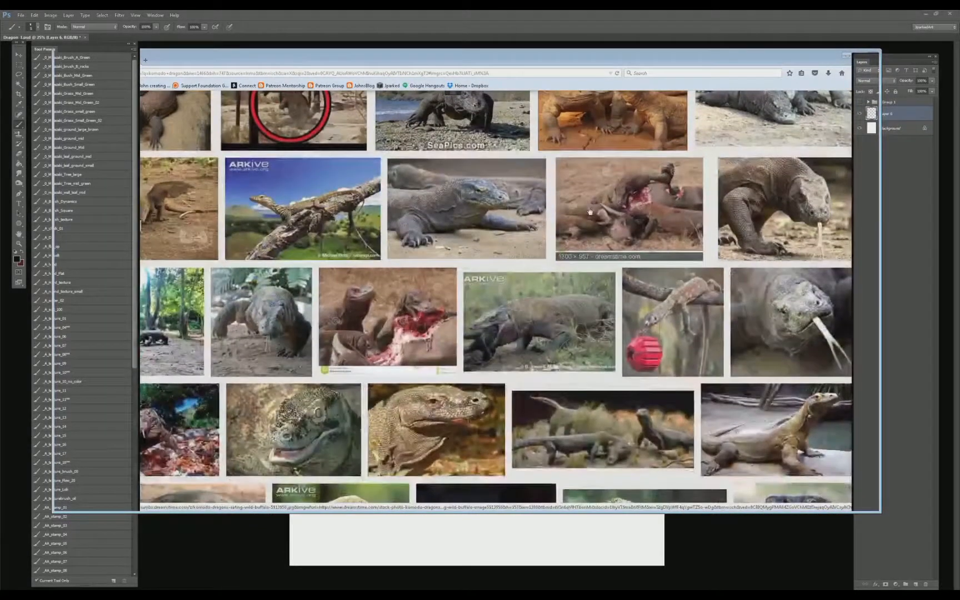
pyautogui.scroll(-3, 590, 212)
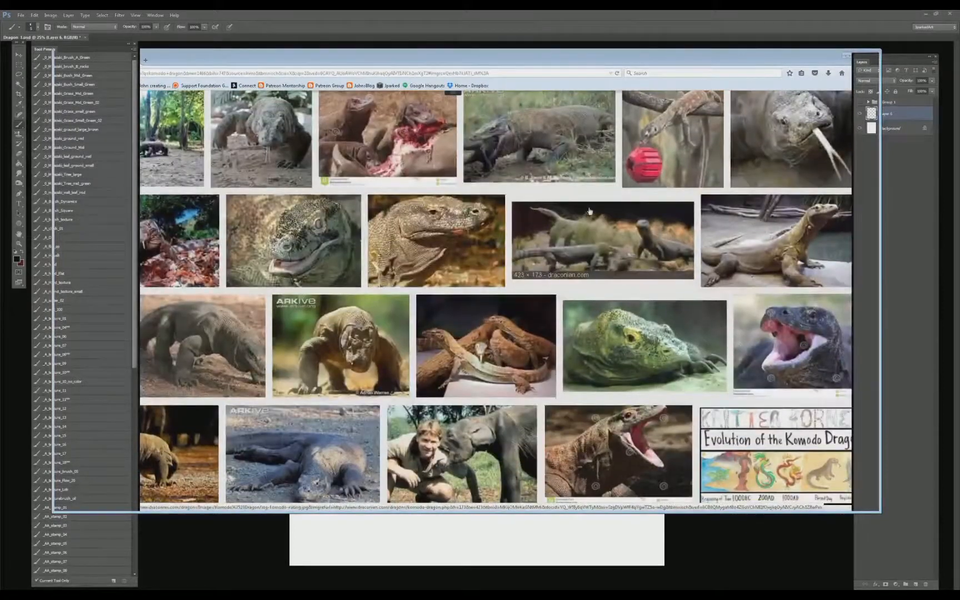
pyautogui.scroll(-4, 704, 244)
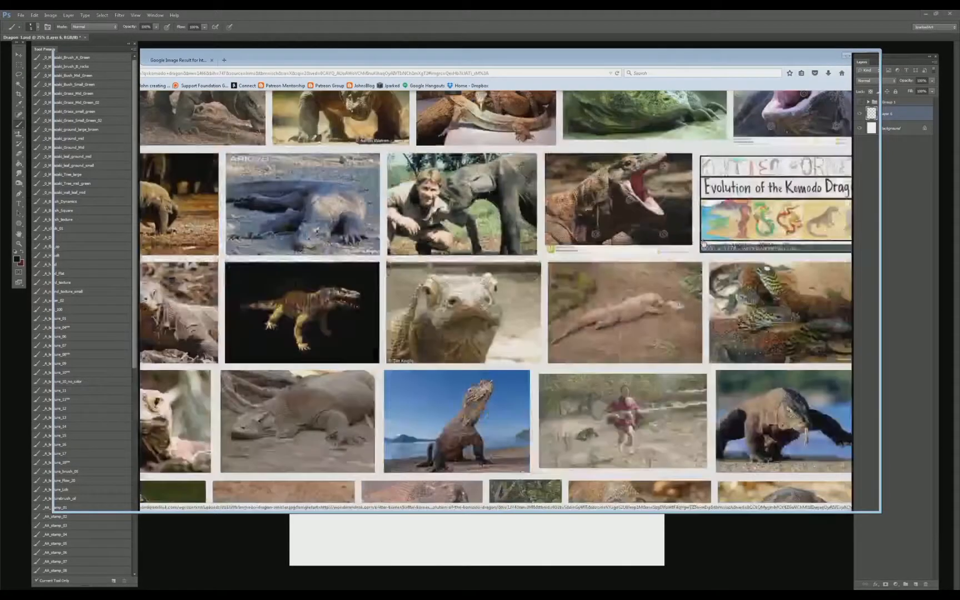
pyautogui.scroll(-4, 704, 244)
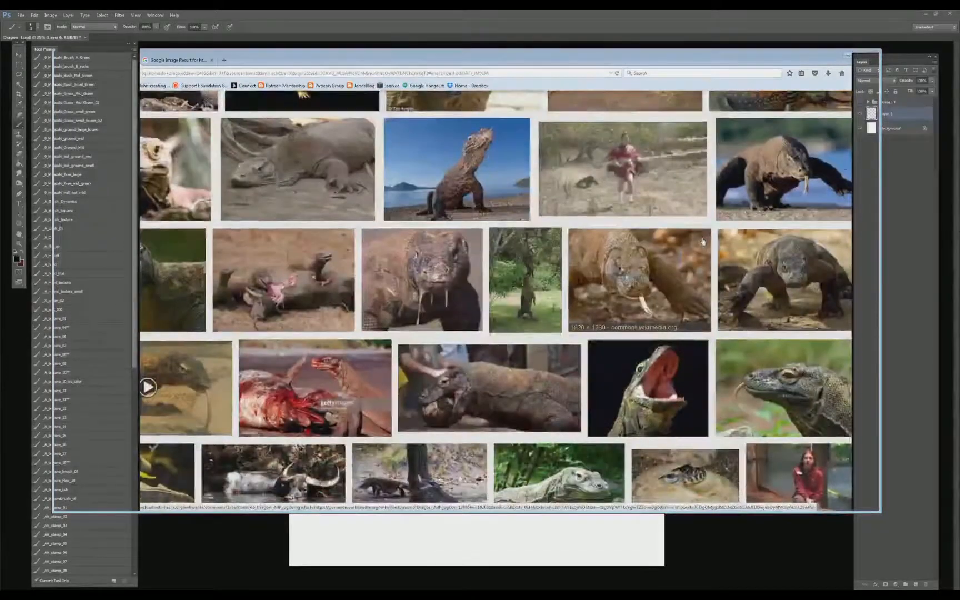
pyautogui.scroll(-4, 703, 241)
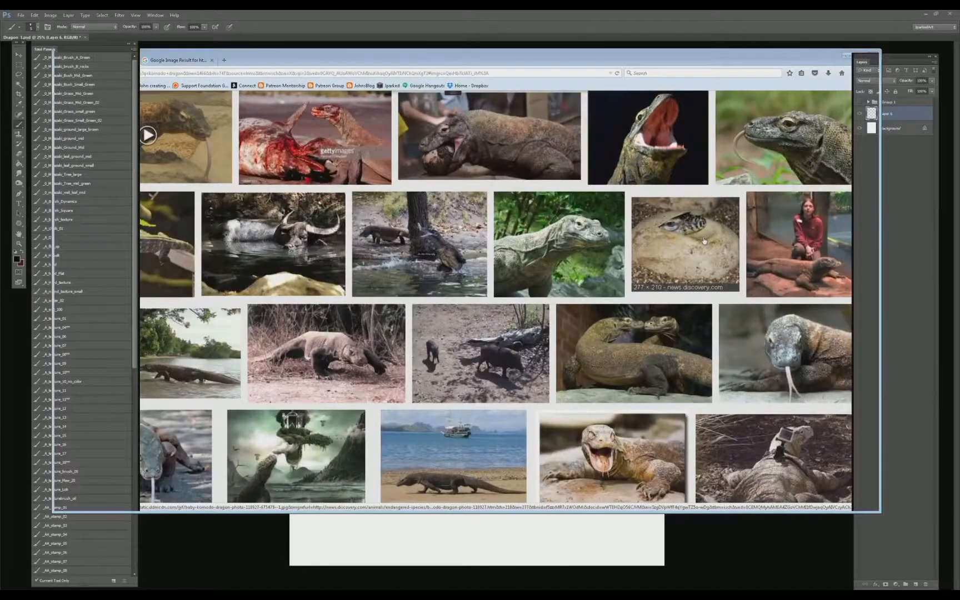
pyautogui.scroll(-1, 704, 241)
pyautogui.moveTo(876, 273); pyautogui.dragTo(900, 79)
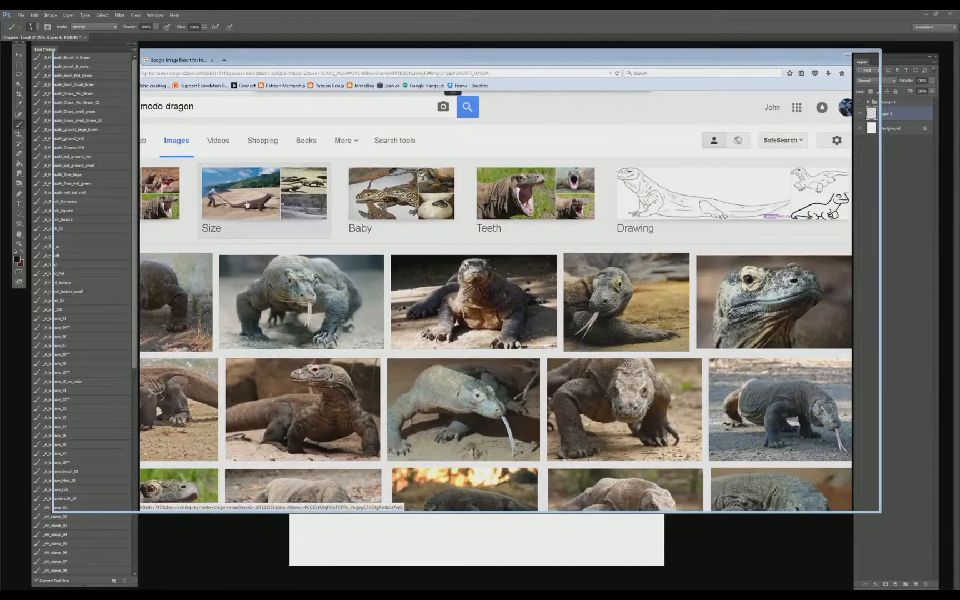
# - Narrow the image results to Size and copy the 1280 × 720 deviantart.com photo of a komodo dragon with its head raised
pyautogui.click(298, 201)
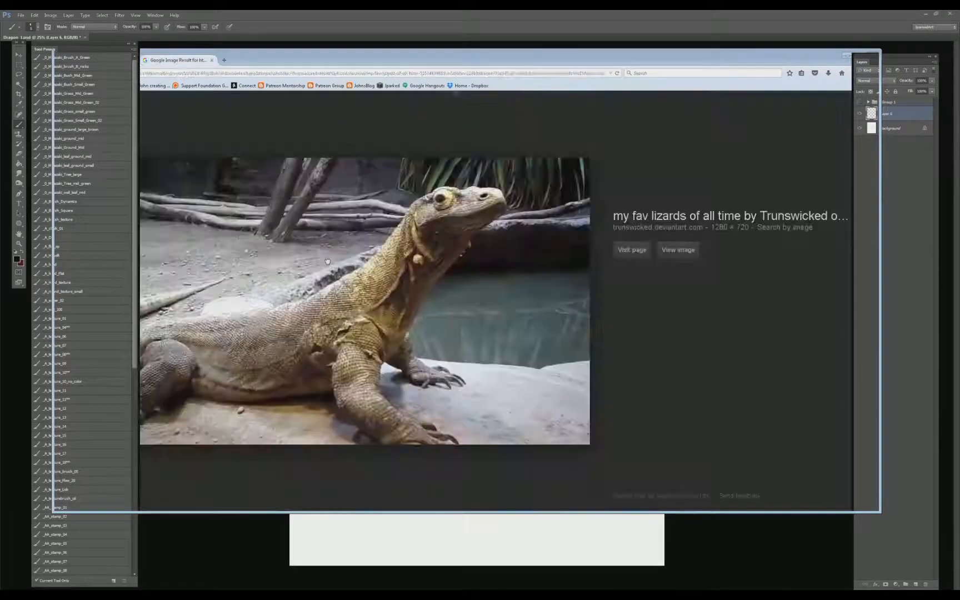
pyautogui.rightClick(327, 259)
pyautogui.click(362, 325)
# - Switch to Photoshop, paste the raised-head komodo photo, enlarge it to about three quarters of the canvas width and place it in the upper half
pyautogui.moveTo(432, 64); pyautogui.dragTo(1, 131)
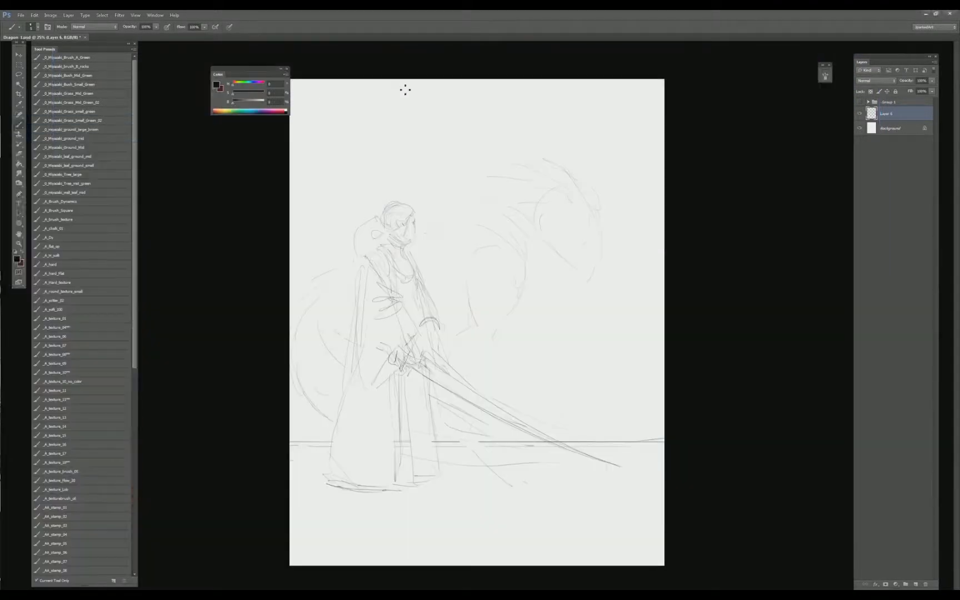
pyautogui.hotkey('ctrl', 'v')
pyautogui.hotkey('ctrl', 't')
pyautogui.moveTo(537, 289); pyautogui.dragTo(613, 243)
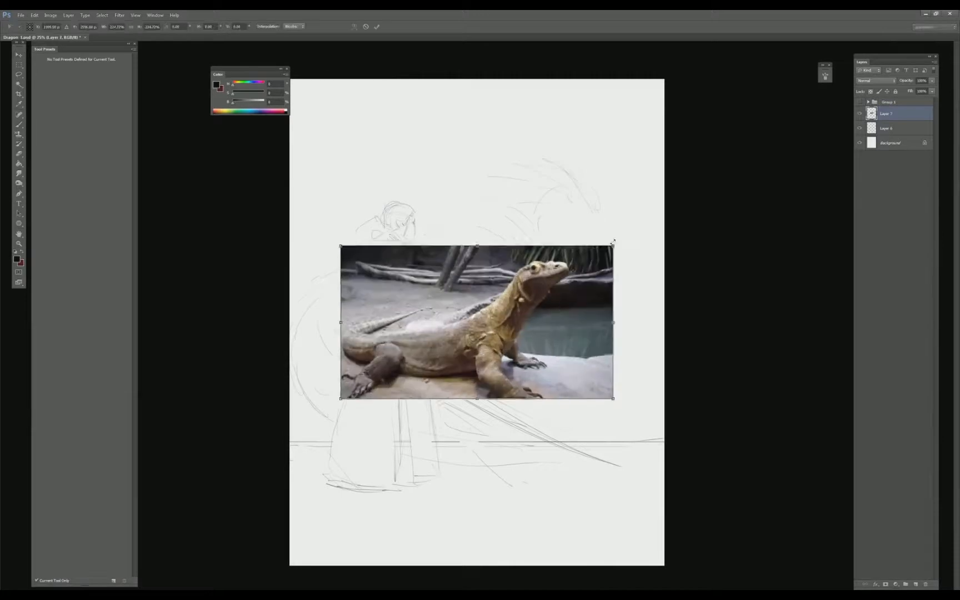
pyautogui.moveTo(376, 249); pyautogui.dragTo(370, 171)
pyautogui.press('Return')
# - Switch back to the web browser and look through the "komodo dragon size" image results for more reference poses
pyautogui.moveTo(2, 132); pyautogui.dragTo(283, 93)
pyautogui.click(210, 88)
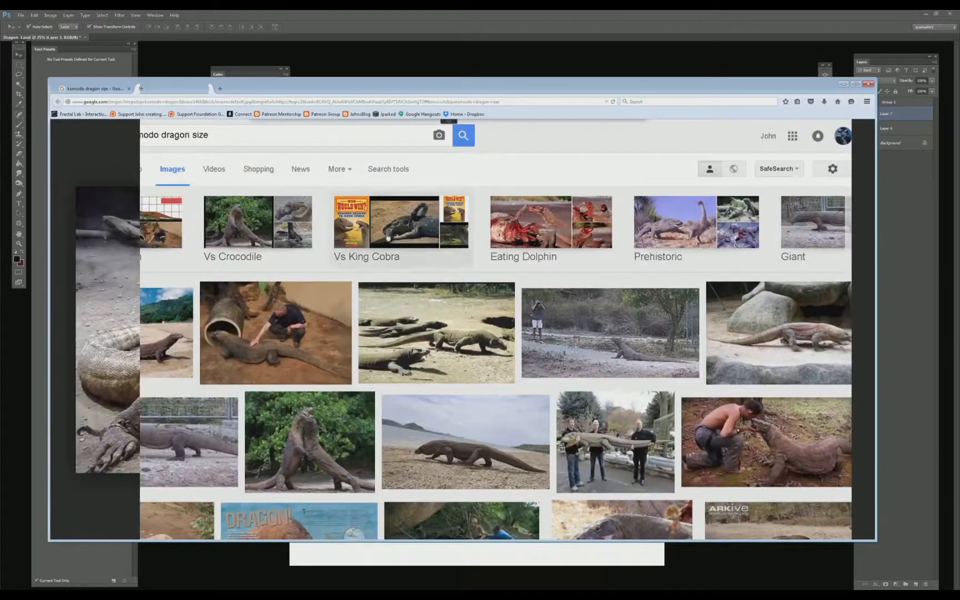
pyautogui.scroll(-3, 388, 237)
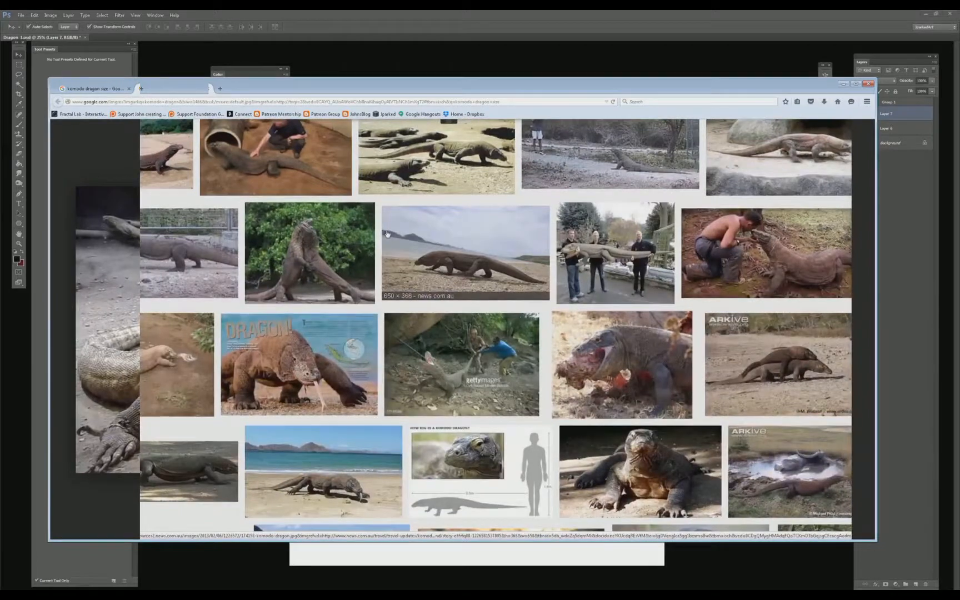
pyautogui.scroll(-3, 387, 234)
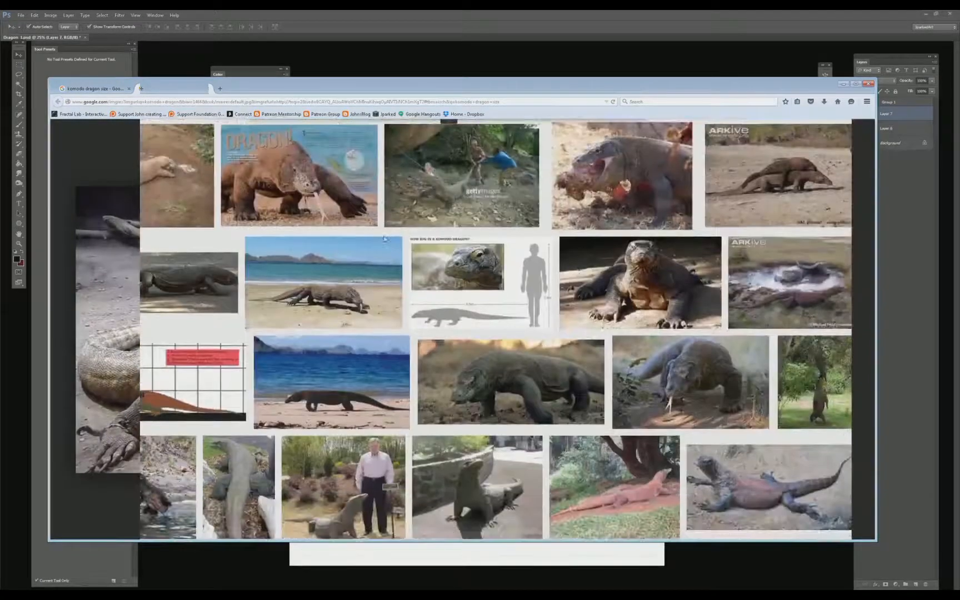
pyautogui.scroll(-3, 385, 239)
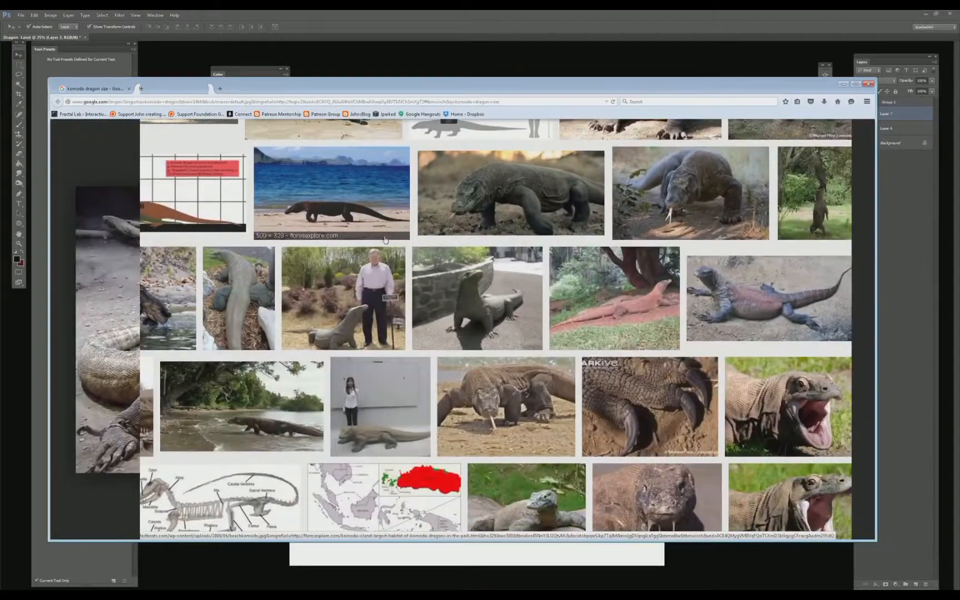
pyautogui.scroll(-4, 384, 240)
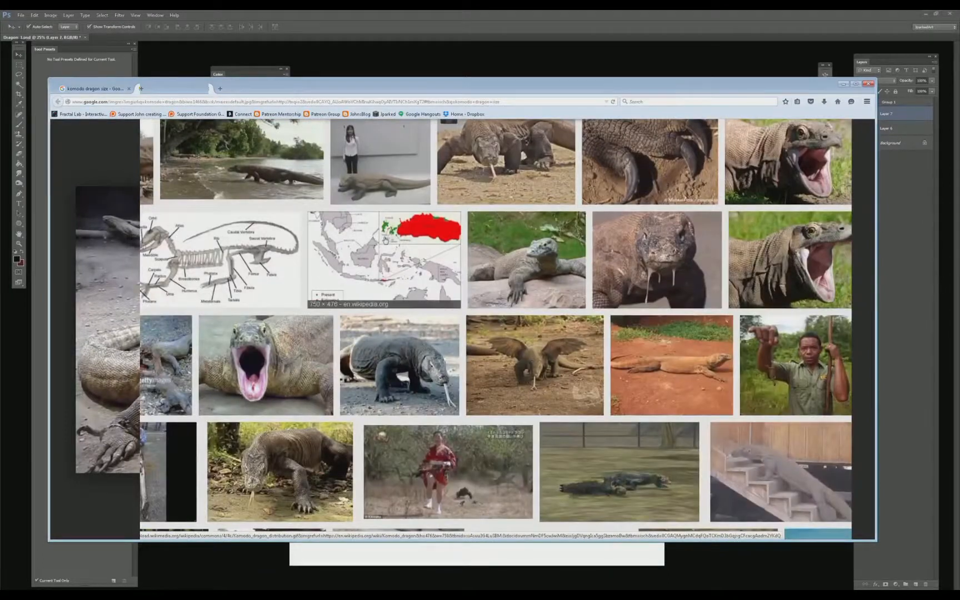
pyautogui.scroll(-4, 385, 240)
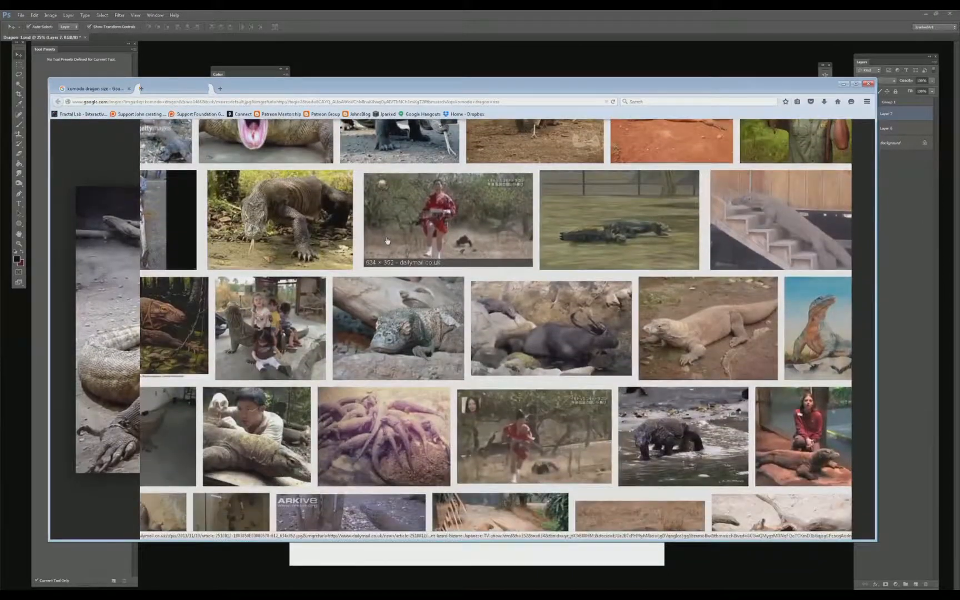
pyautogui.scroll(12, 387, 241)
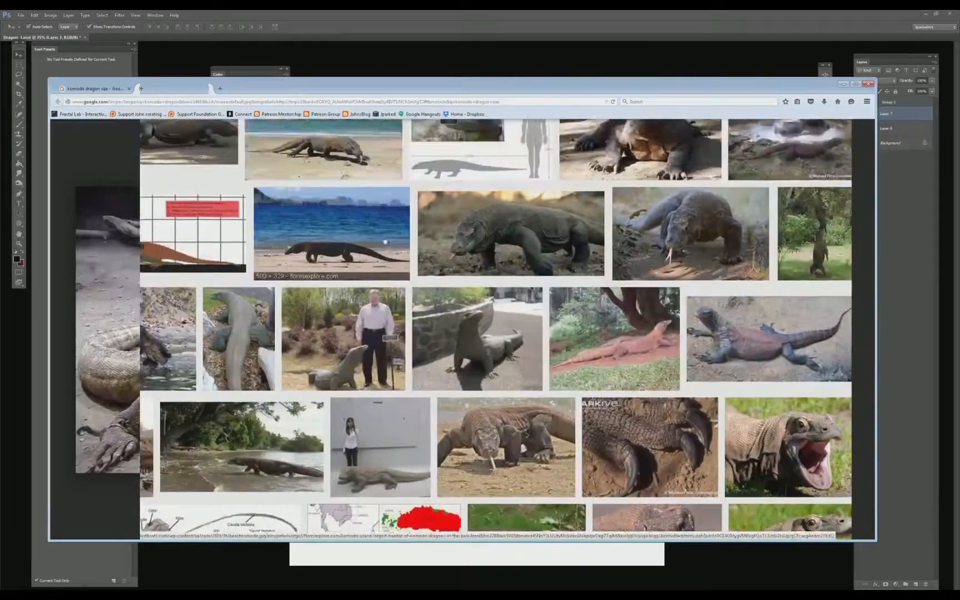
pyautogui.scroll(3, 383, 239)
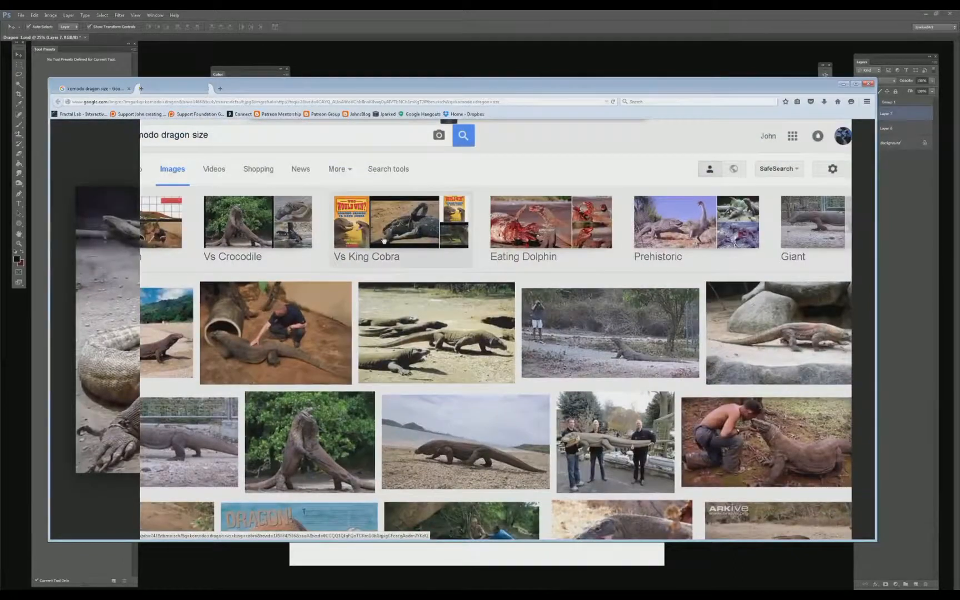
# - Return to the general komodo dragon results and copy the gomadnomad.com photo of the komodo dragon walking on a beach
pyautogui.click(384, 240)
pyautogui.scroll(-3, 388, 265)
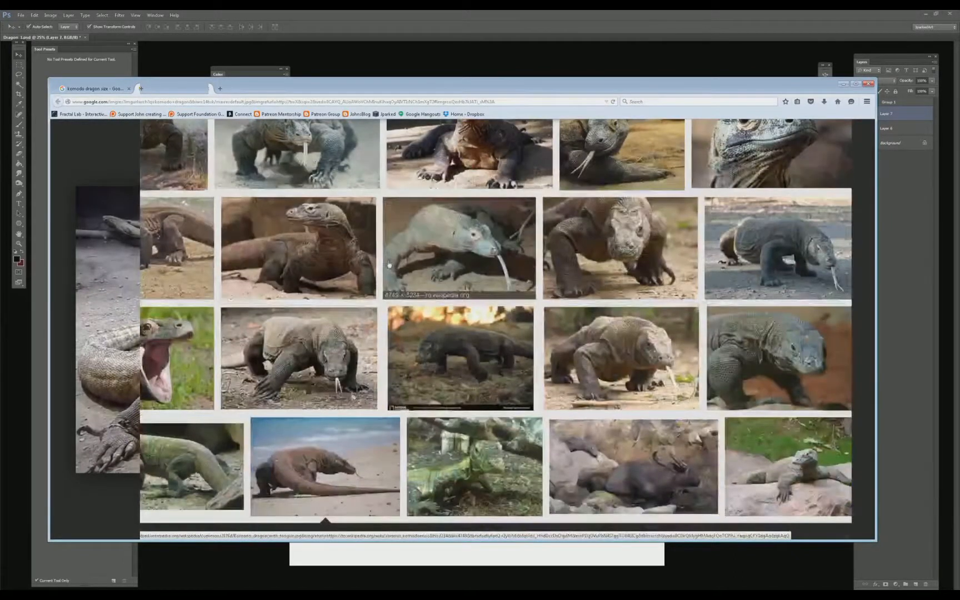
pyautogui.scroll(-3, 307, 240)
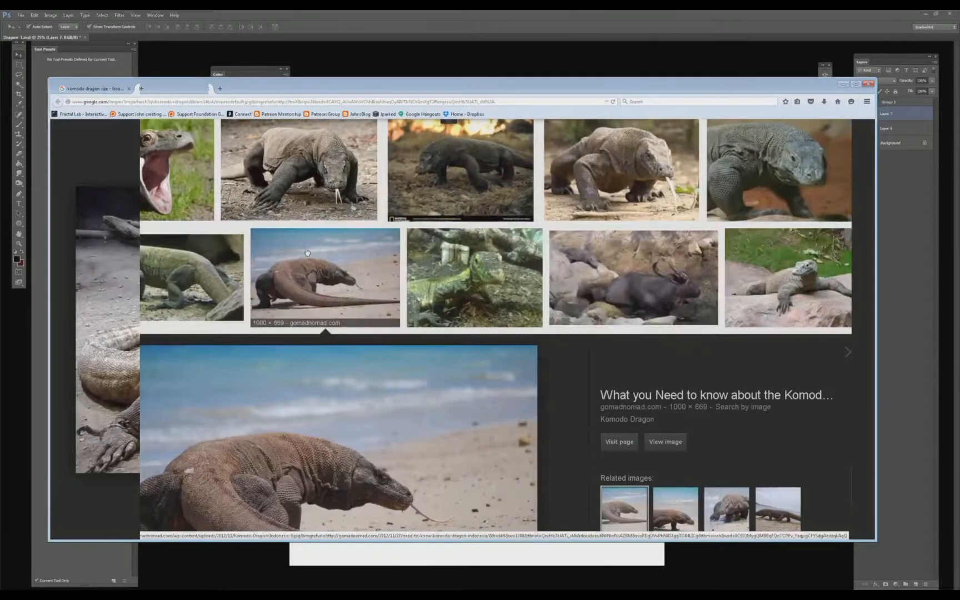
pyautogui.scroll(-5, 308, 253)
pyautogui.rightClick(350, 248)
pyautogui.click(396, 336)
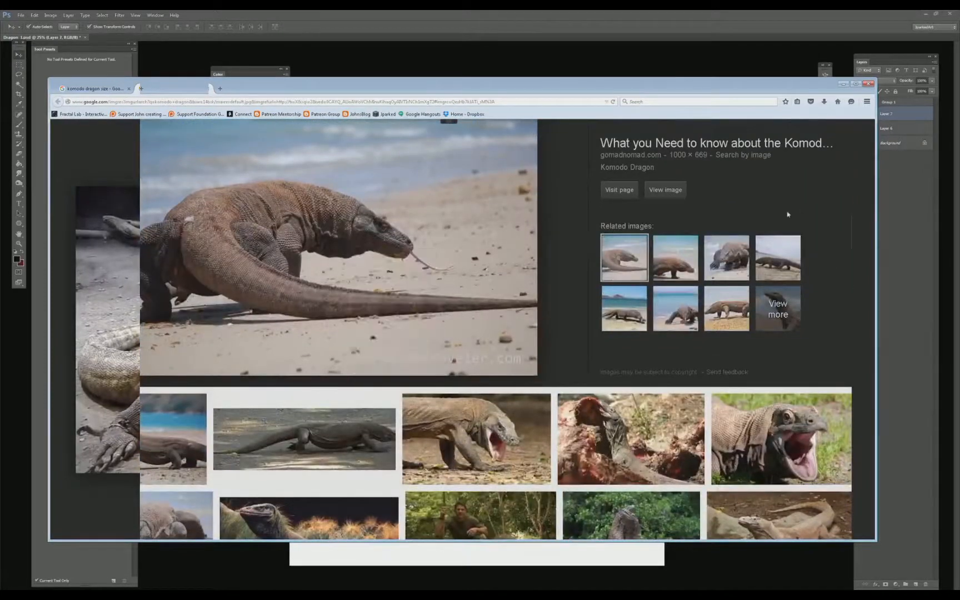
# - Switch to Photoshop, paste the beach komodo photo over the sketch and enlarge it to nearly the full canvas width
pyautogui.click(678, 70)
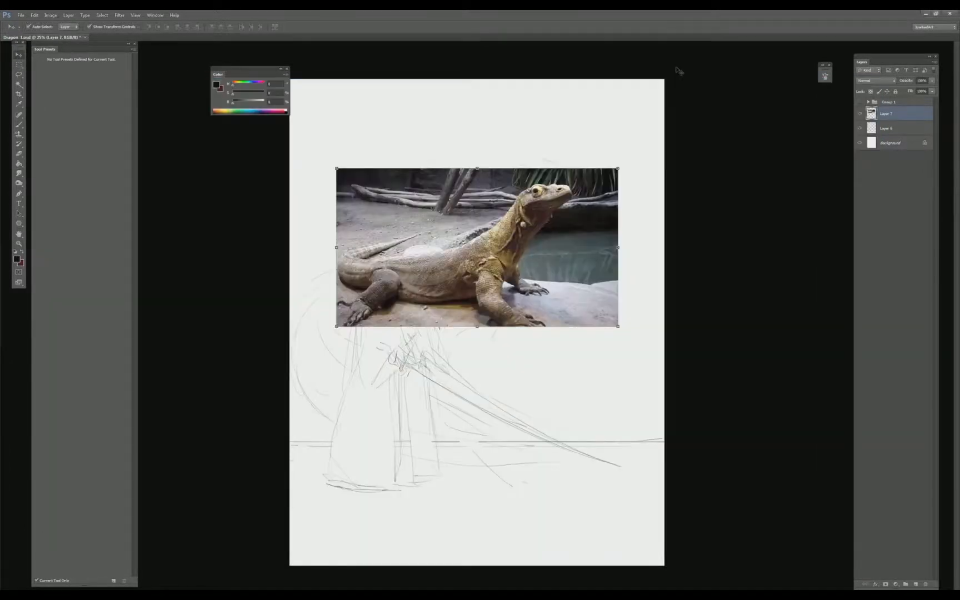
pyautogui.hotkey('ctrl', 'v')
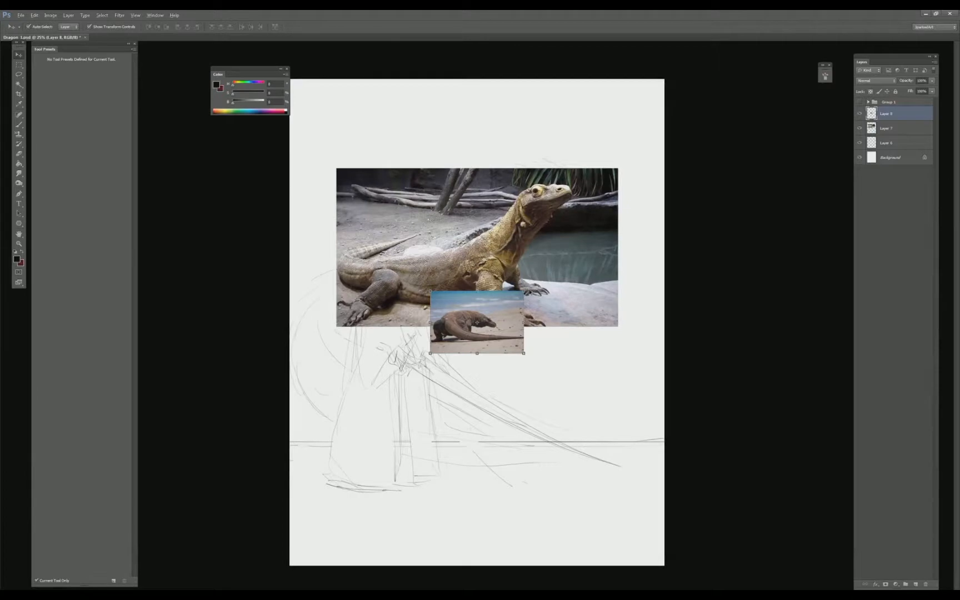
pyautogui.moveTo(523, 290); pyautogui.dragTo(649, 196)
pyautogui.press('Return')
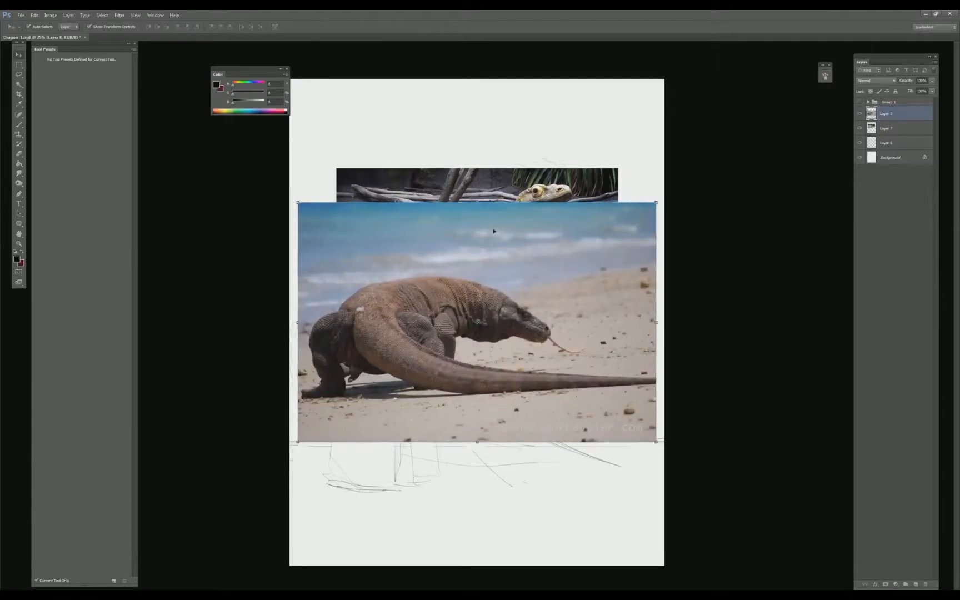
pyautogui.moveTo(477, 202); pyautogui.dragTo(477, 134)
pyautogui.press('Return')
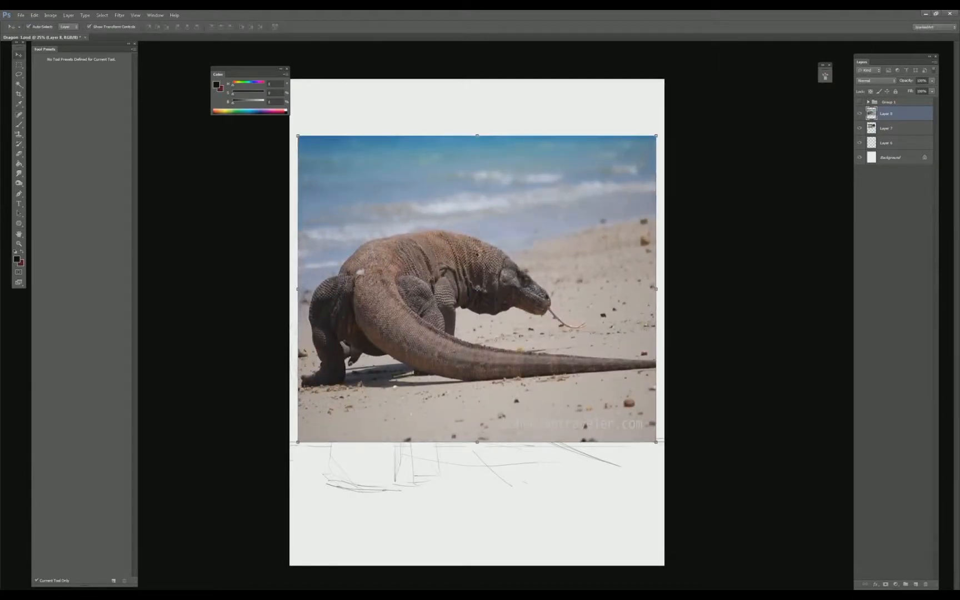
pyautogui.hotkey('ctrl', 'z')
# - Lasso the beach komodo's body, legs and tail without its head, copy them to a new layer and hide the full beach photo
pyautogui.press('l')
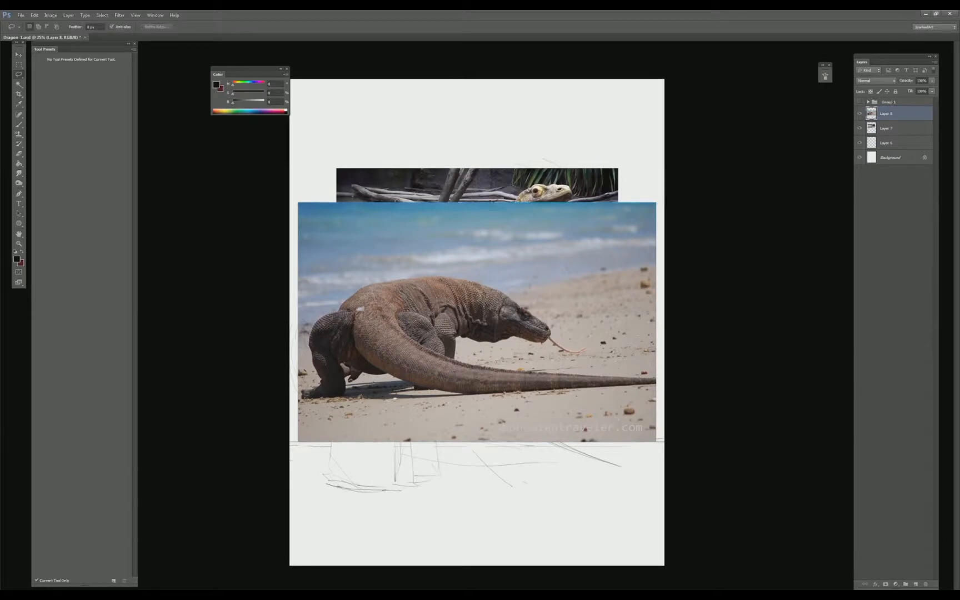
pyautogui.moveTo(307, 321)
pyautogui.mouseDown()
pyautogui.moveTo(400, 273)
pyautogui.moveTo(467, 333)
pyautogui.moveTo(519, 358)
pyautogui.moveTo(565, 411)
pyautogui.moveTo(336, 421)
pyautogui.mouseUp()
pyautogui.hotkey('ctrl', 'j')
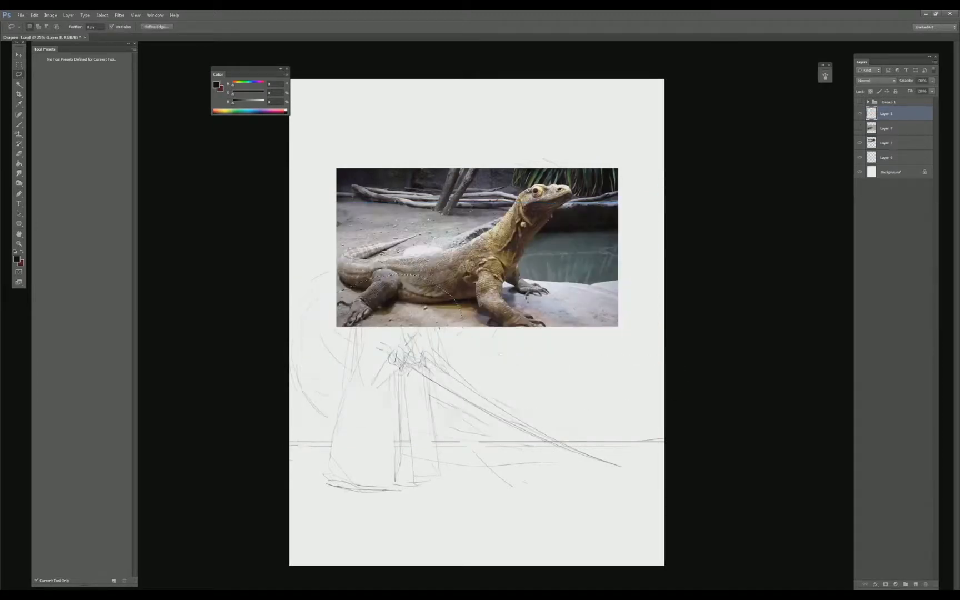
# - Transform the copied komodo body, stretching it taller and widening it past the left canvas edge so it spans the full canvas width
pyautogui.press('v')
pyautogui.moveTo(476, 422); pyautogui.dragTo(476, 472)
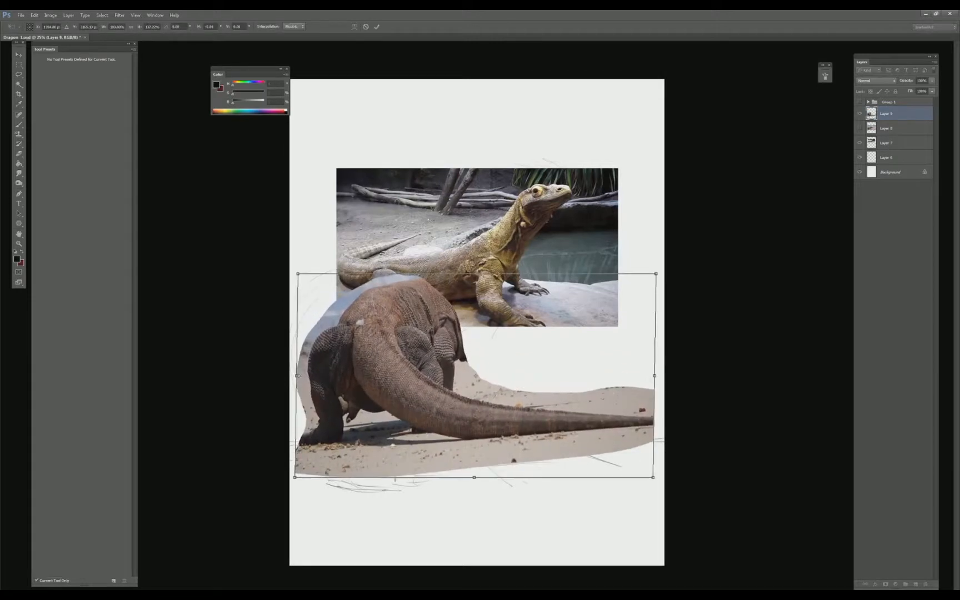
pyautogui.moveTo(298, 375); pyautogui.dragTo(278, 375)
pyautogui.moveTo(659, 385); pyautogui.dragTo(667, 378)
pyautogui.press('Return')
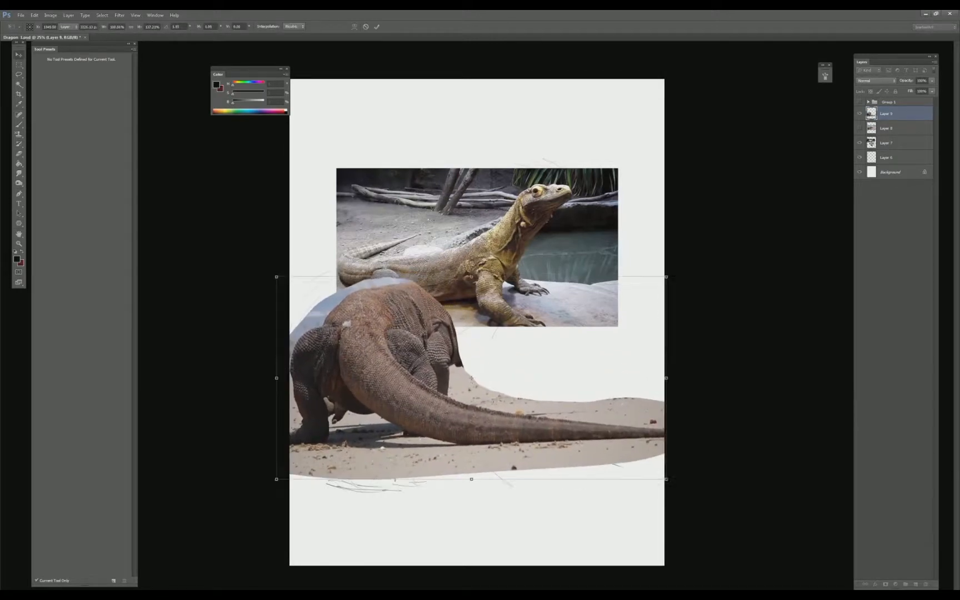
# - Lasso the head, chest and front leg of the full beach komodo photo, copy them to a new layer, and leave only that piece showing
pyautogui.click(859, 113)
pyautogui.click(859, 128)
pyautogui.click(889, 128)
pyautogui.press('l')
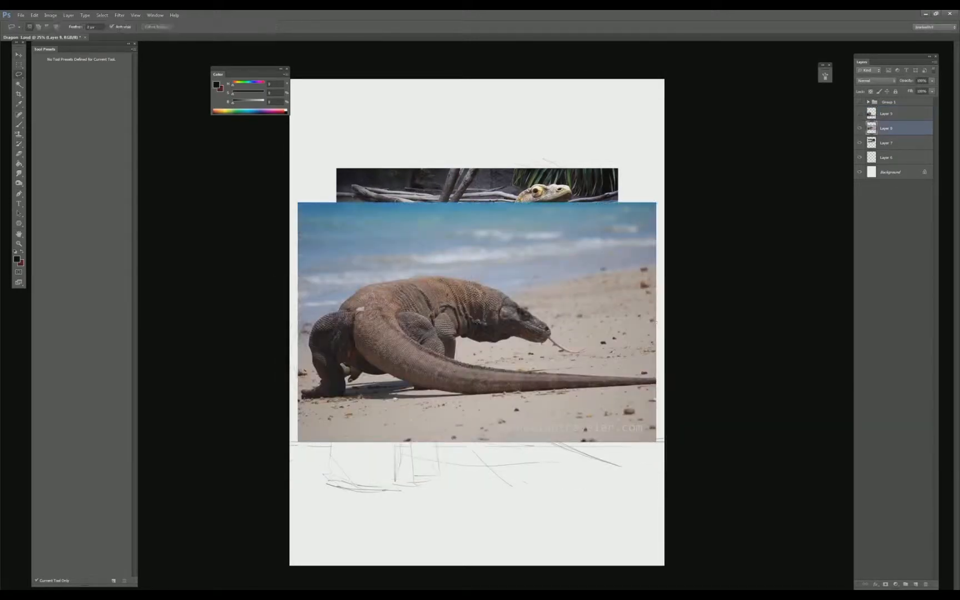
pyautogui.moveTo(412, 271)
pyautogui.mouseDown()
pyautogui.moveTo(442, 353)
pyautogui.moveTo(475, 364)
pyautogui.moveTo(406, 275)
pyautogui.mouseUp()
pyautogui.hotkey('ctrl', 'j')
pyautogui.press('v')
pyautogui.click(860, 143)
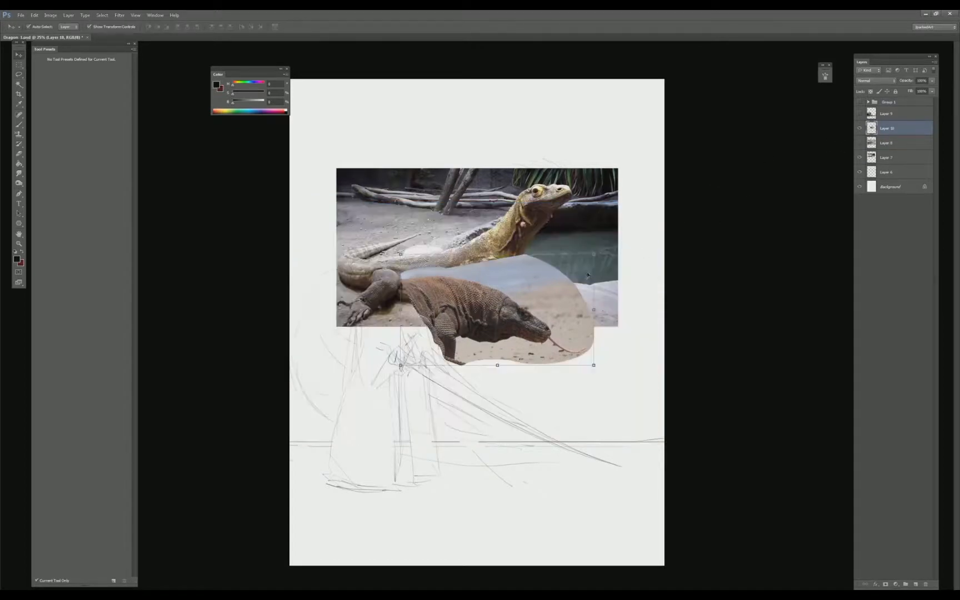
# - Rotate the copied beach komodo front half so its head lifts, and raise the zoo komodo photo above the other photo layers
pyautogui.moveTo(595, 258); pyautogui.dragTo(631, 66)
pyautogui.press('Return')
pyautogui.moveTo(422, 262); pyautogui.dragTo(450, 252)
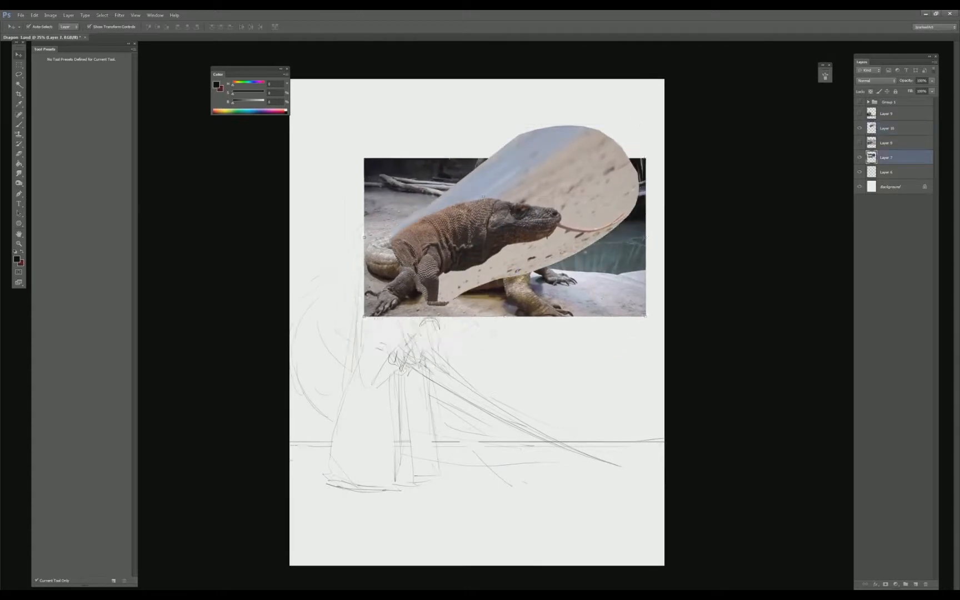
pyautogui.moveTo(886, 160); pyautogui.dragTo(865, 114)
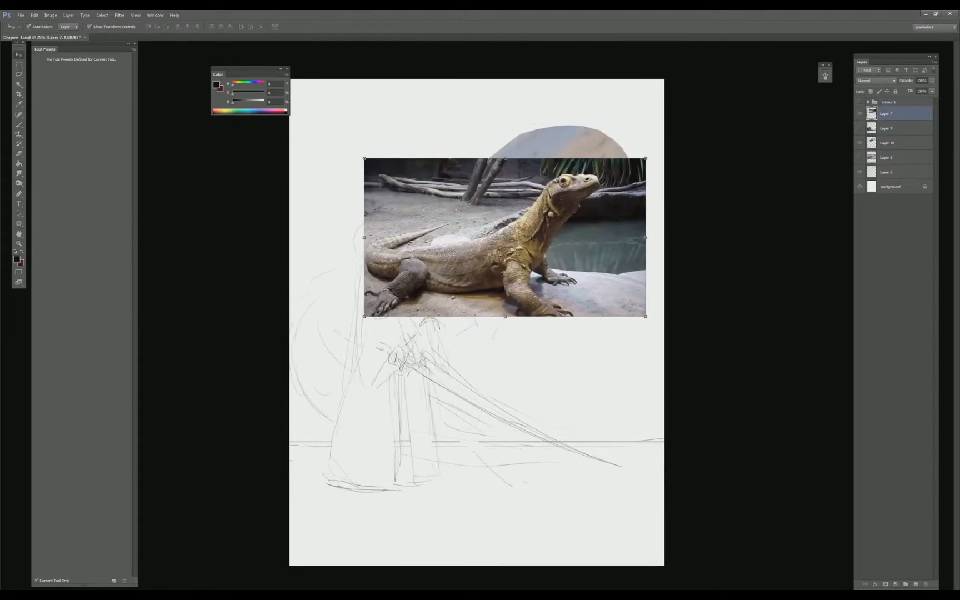
# - Lasso the zoo komodo's head, neck and shoulders, copy them to a new layer and hide the full zoo photo
pyautogui.press('l')
pyautogui.moveTo(515, 213)
pyautogui.mouseDown()
pyautogui.moveTo(479, 278)
pyautogui.moveTo(569, 234)
pyautogui.moveTo(606, 172)
pyautogui.moveTo(670, 111)
pyautogui.mouseUp()
pyautogui.click(860, 115)
pyautogui.hotkey('ctrl', 'j')
# - Transform the zoo komodo's head and neck to fit over the rotated beach komodo front, and merge the two pieces
pyautogui.hotkey('ctrl', 't')
pyautogui.moveTo(483, 295); pyautogui.dragTo(459, 287)
pyautogui.moveTo(548, 222); pyautogui.dragTo(539, 229)
pyautogui.press('Return')
pyautogui.moveTo(639, 200); pyautogui.dragTo(659, 201)
pyautogui.moveTo(666, 195); pyautogui.dragTo(611, 219)
pyautogui.press('Return')
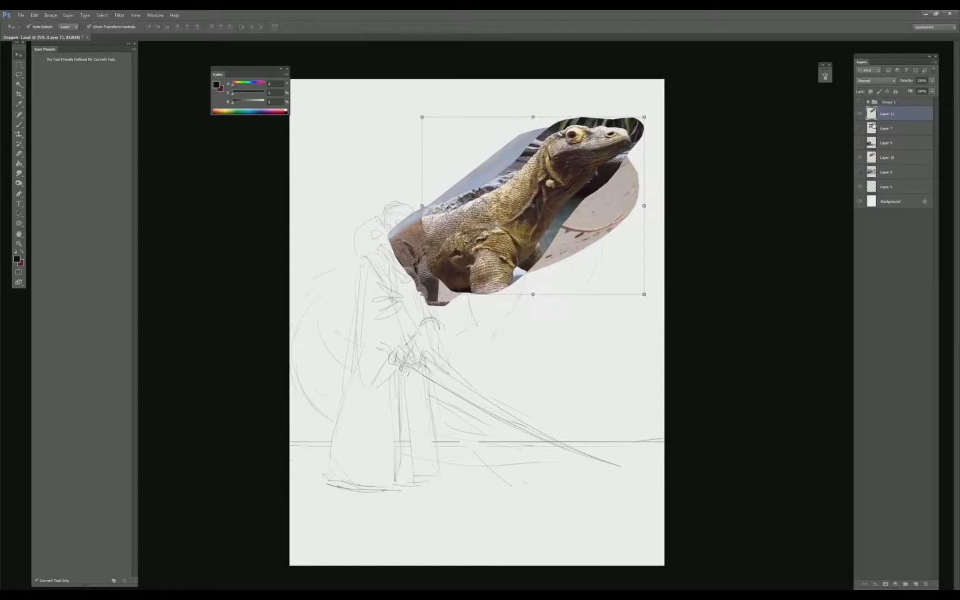
pyautogui.moveTo(875, 118); pyautogui.dragTo(878, 157)
pyautogui.hotkey('ctrl', 'e')
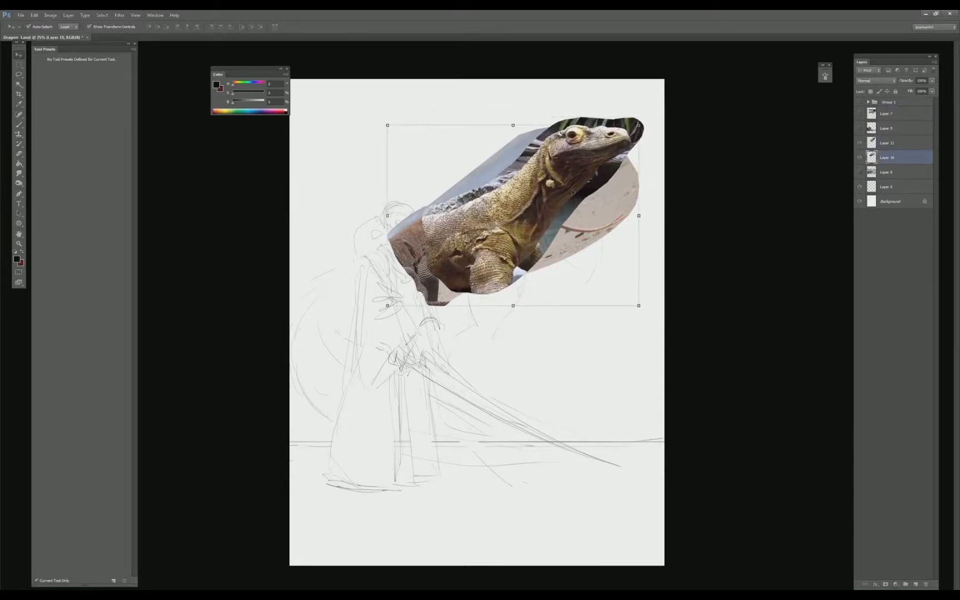
# - Show the beach komodo body, enlarge it past both canvas sides and raise it so the shoulders meet the neck
pyautogui.click(860, 129)
pyautogui.click(889, 128)
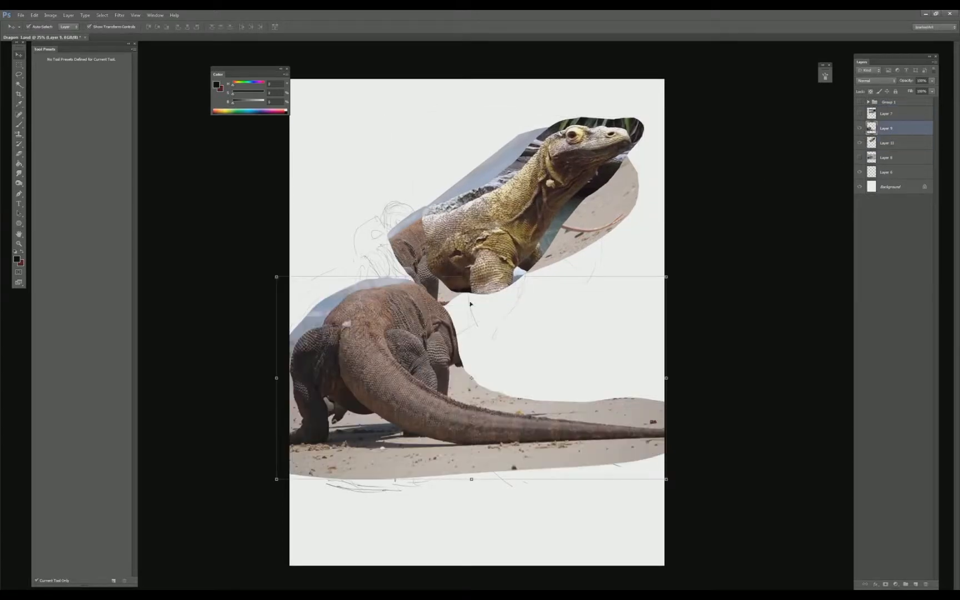
pyautogui.moveTo(482, 278); pyautogui.dragTo(489, 249)
pyautogui.moveTo(276, 480); pyautogui.dragTo(221, 509)
pyautogui.moveTo(665, 381); pyautogui.dragTo(750, 370)
pyautogui.moveTo(483, 236); pyautogui.dragTo(491, 211)
pyautogui.moveTo(639, 361); pyautogui.dragTo(655, 362)
pyautogui.press('Return')
# - Erase the leftover sky above the komodo's back, nudge the head piece into place and merge it with the body
pyautogui.press('e')
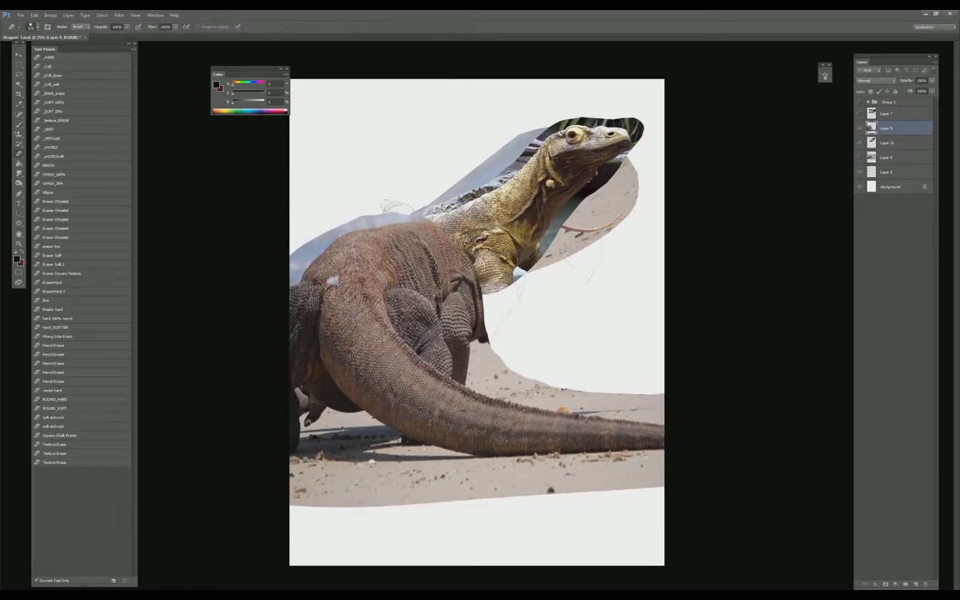
pyautogui.moveTo(398, 214)
pyautogui.mouseDown()
pyautogui.moveTo(320, 235)
pyautogui.moveTo(281, 278)
pyautogui.moveTo(322, 233)
pyautogui.moveTo(354, 222)
pyautogui.mouseUp()
pyautogui.press('v')
pyautogui.moveTo(578, 167); pyautogui.dragTo(572, 173)
pyautogui.keyDown('shift'); pyautogui.click(887, 129); pyautogui.keyUp('shift')
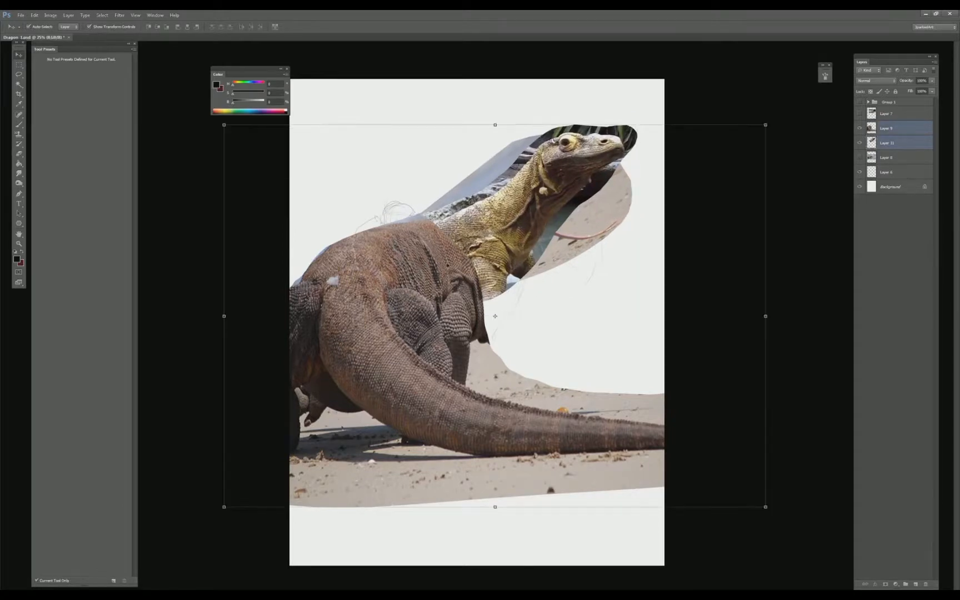
pyautogui.hotkey('ctrl', 'e')
# - Place the merged komodo beneath the sketch layer, fade it to a low opacity and make the sketch layer active
pyautogui.moveTo(892, 134); pyautogui.dragTo(881, 159)
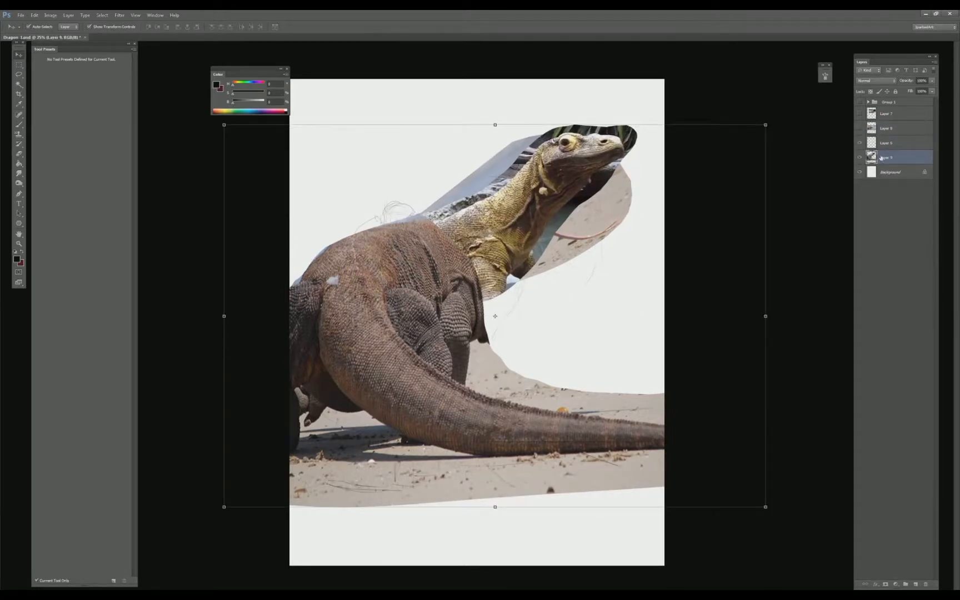
pyautogui.moveTo(910, 82); pyautogui.dragTo(903, 85)
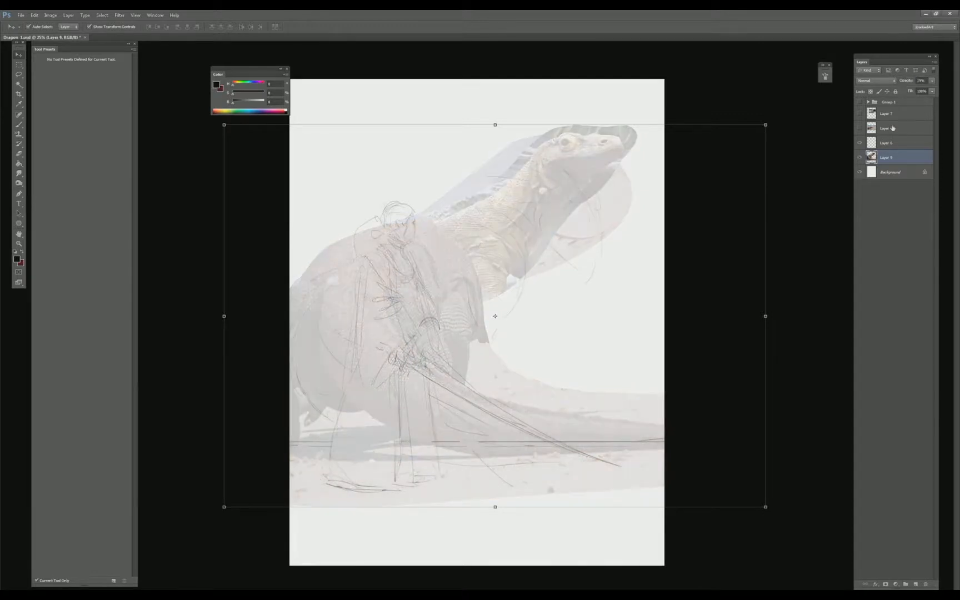
pyautogui.click(889, 143)
# - Erase the old dragon lines and trace the faded komodo's back, tail, chest and front leg on the sketch layer
pyautogui.press('e')
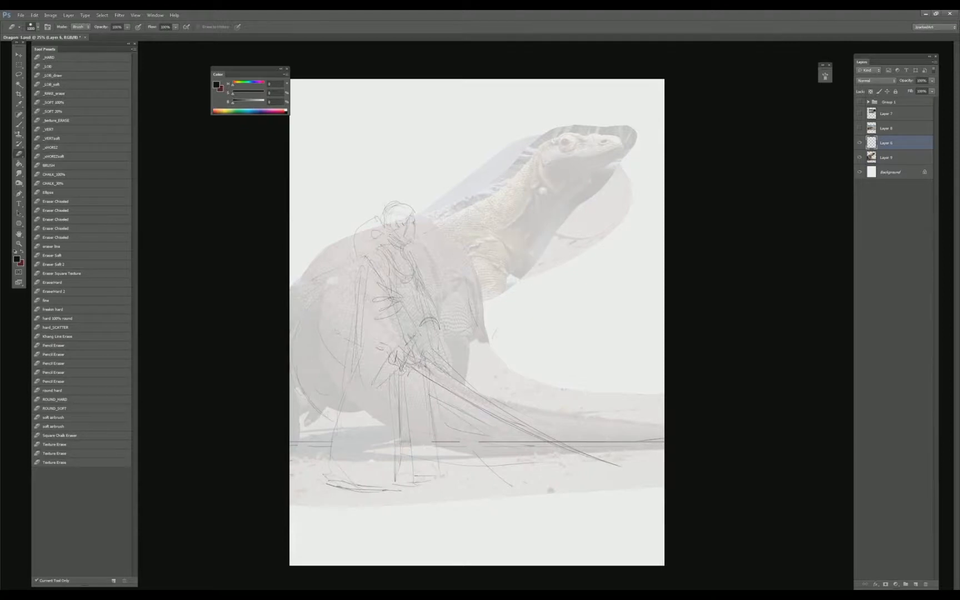
pyautogui.press('b')
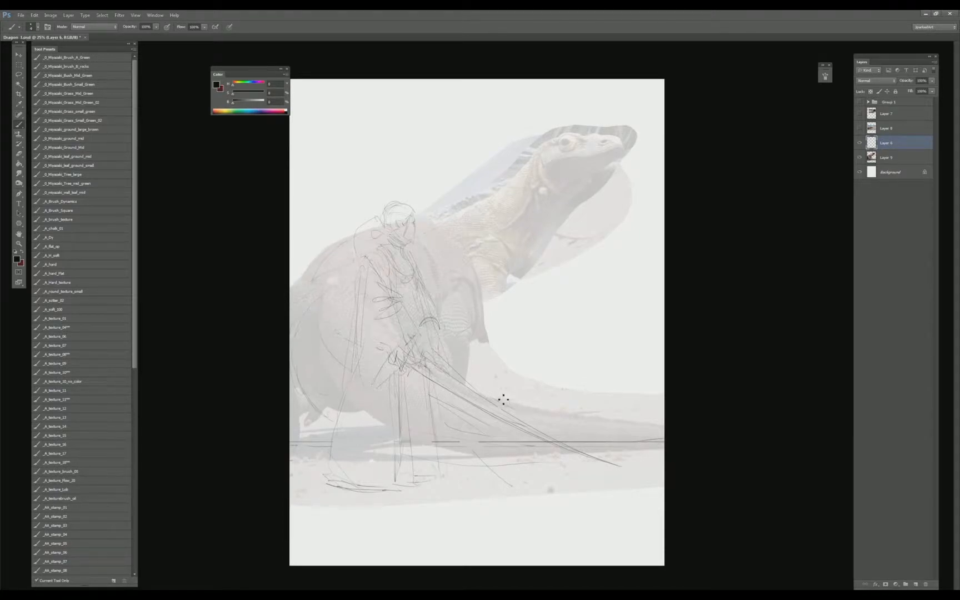
pyautogui.moveTo(504, 393); pyautogui.dragTo(667, 413)
pyautogui.hotkey('ctrl', 'z')
pyautogui.moveTo(478, 392); pyautogui.dragTo(665, 428)
pyautogui.hotkey('ctrl', 'z')
pyautogui.moveTo(478, 393); pyautogui.dragTo(665, 432)
pyautogui.hotkey('ctrl', 'z')
pyautogui.moveTo(503, 349); pyautogui.dragTo(507, 409)
pyautogui.moveTo(540, 263); pyautogui.dragTo(498, 324)
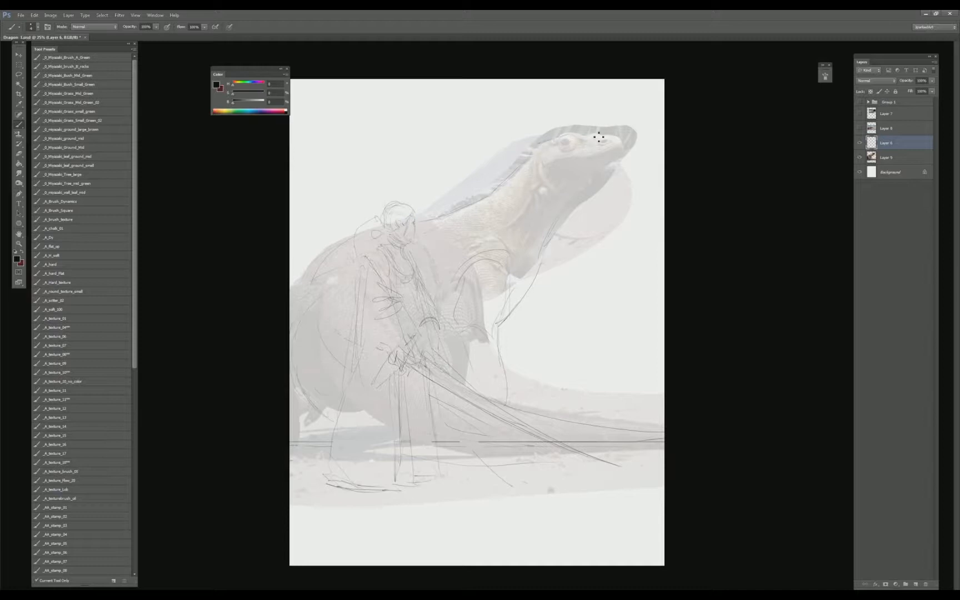
# - Sketch the dragon's skull, eye, mouth and throat flap over the faded komodo head, erasing stray lines along the way
pyautogui.moveTo(577, 134); pyautogui.dragTo(621, 136)
pyautogui.press('e')
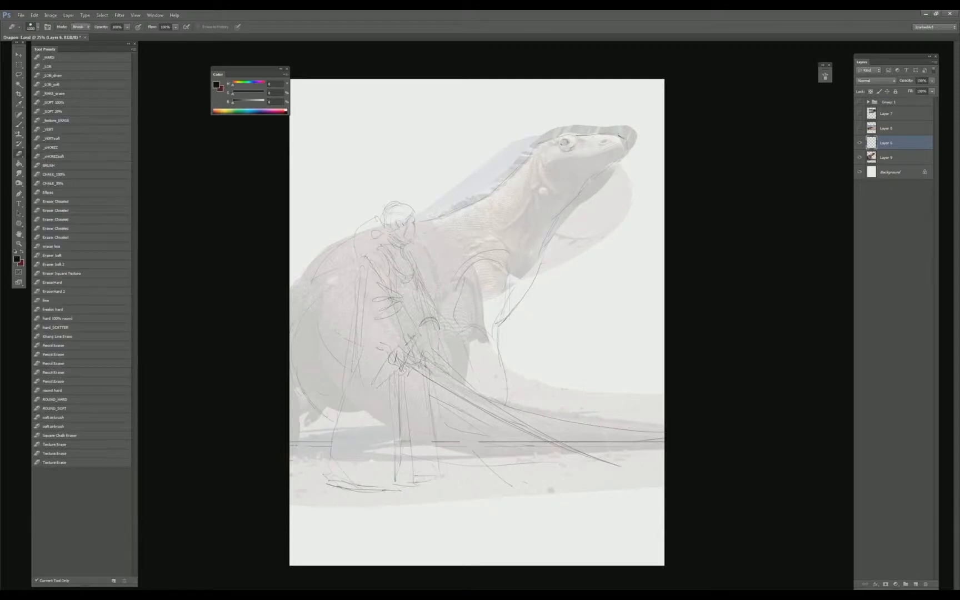
pyautogui.press('b')
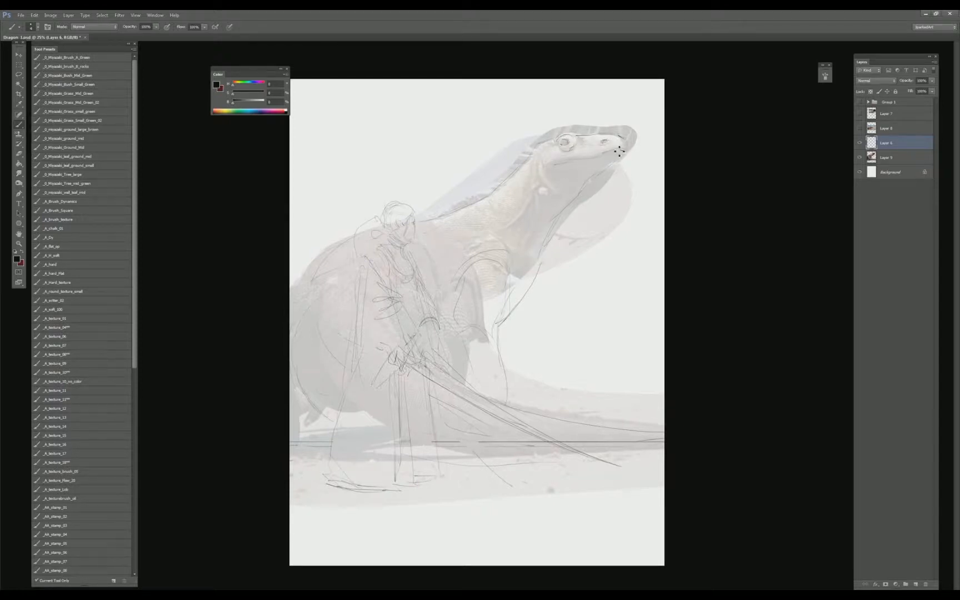
pyautogui.press('e')
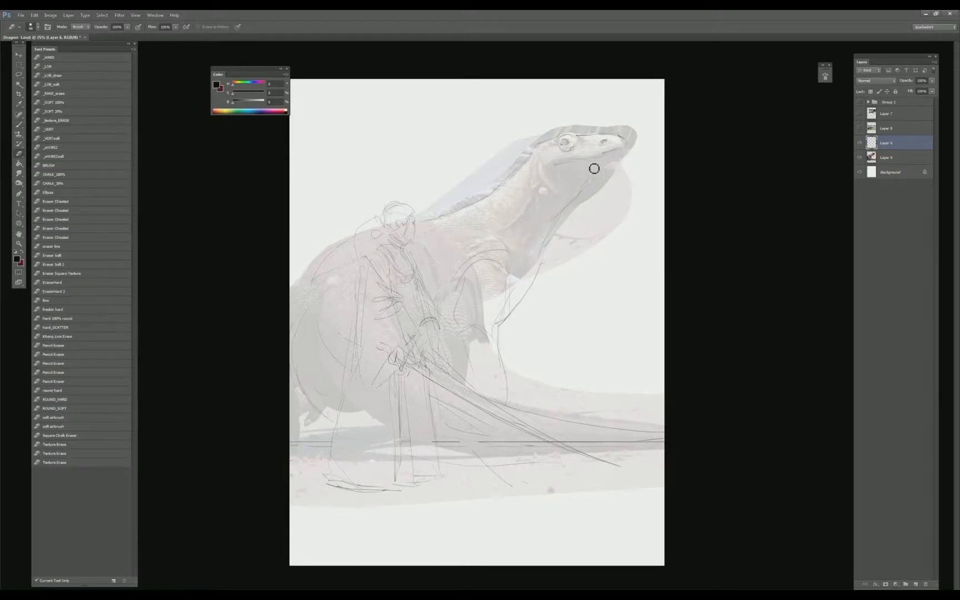
pyautogui.press('b')
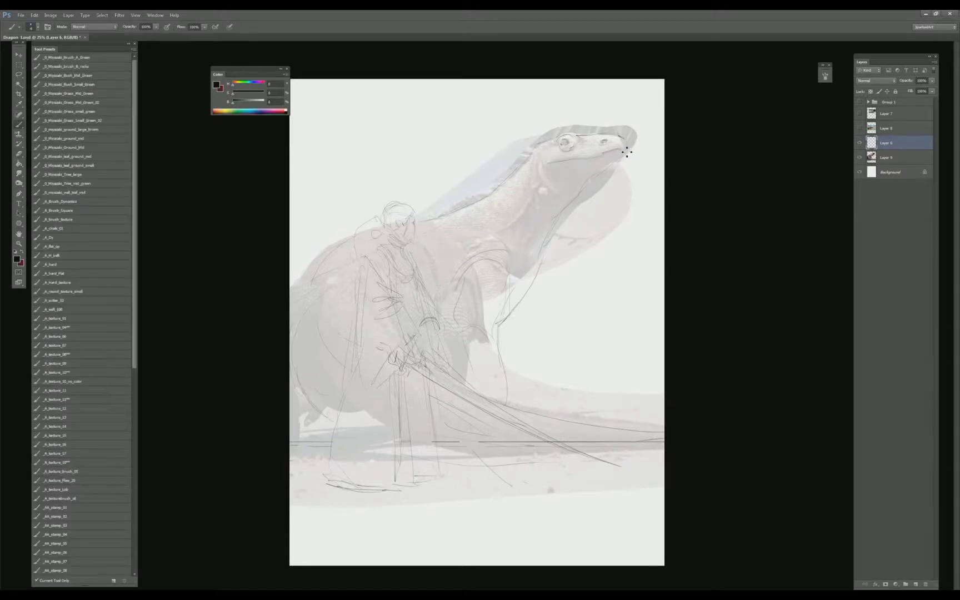
pyautogui.moveTo(589, 179); pyautogui.dragTo(570, 233)
pyautogui.click(552, 146)
pyautogui.click(549, 146)
pyautogui.click(552, 150)
pyautogui.click(555, 148)
pyautogui.click(556, 143)
# - Refine the dragon's eye, nostril and jaw by alternating eraser and brush, and clean up the chest and neck lines
pyautogui.press('e')
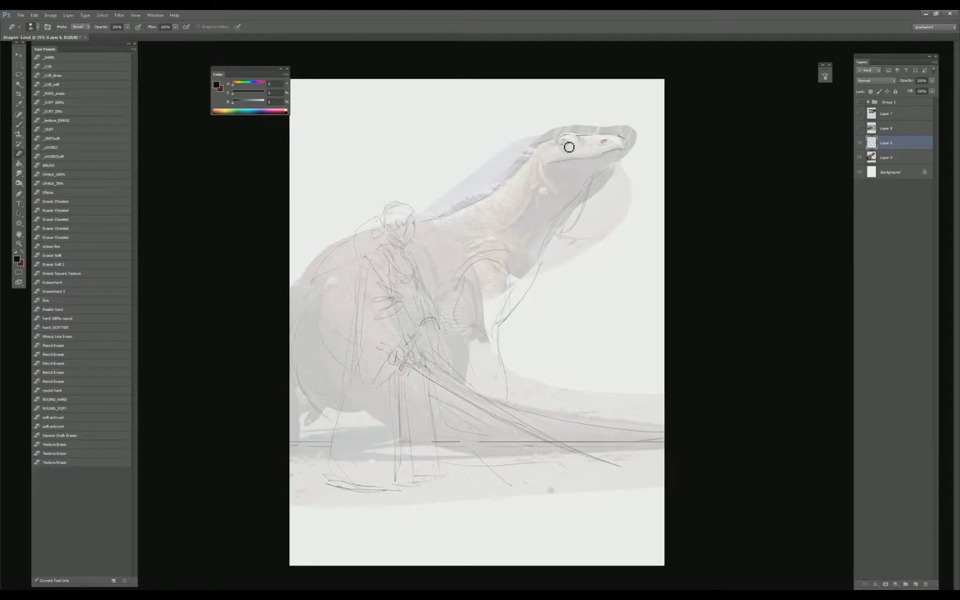
pyautogui.press('b')
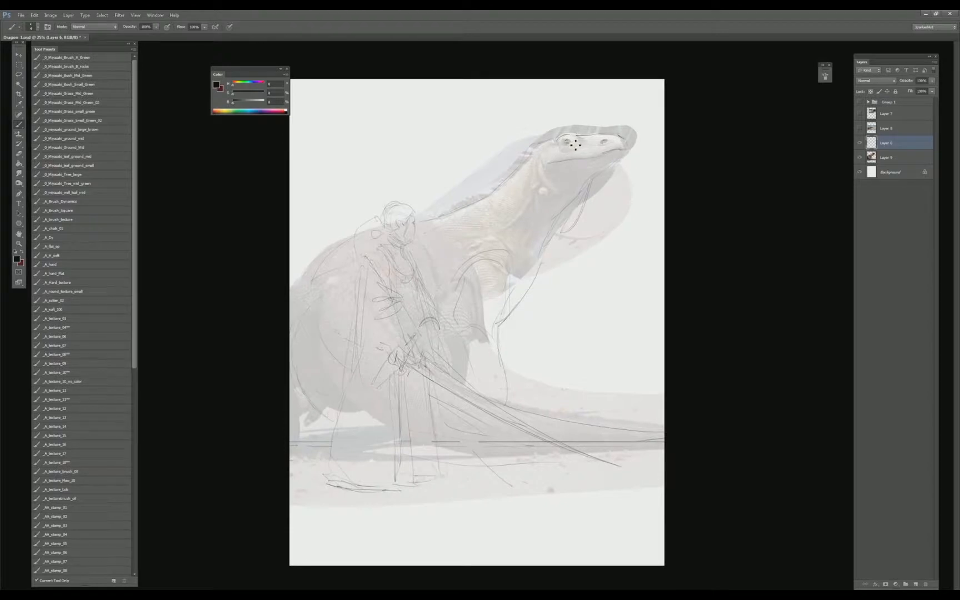
pyautogui.press('e')
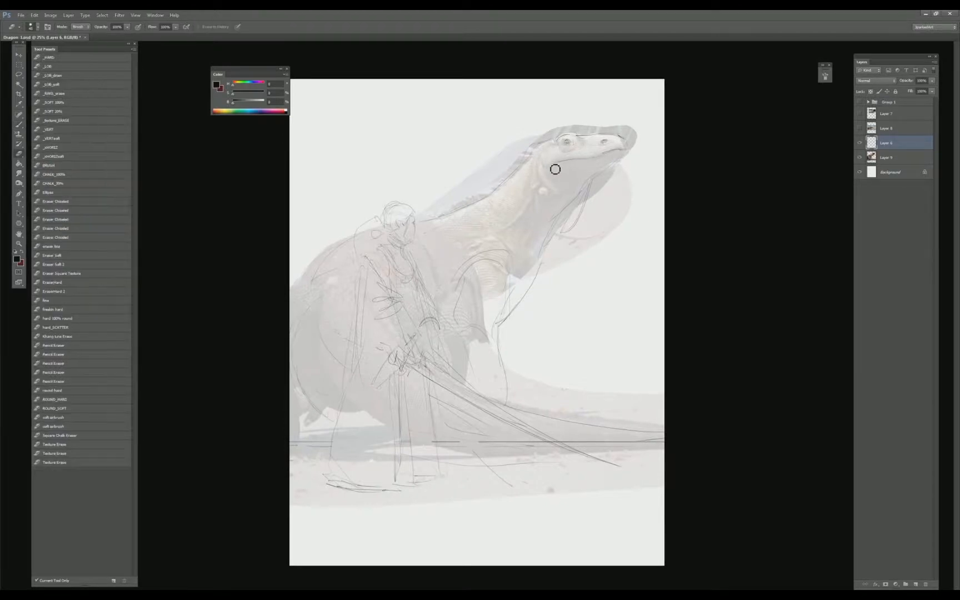
pyautogui.press('b')
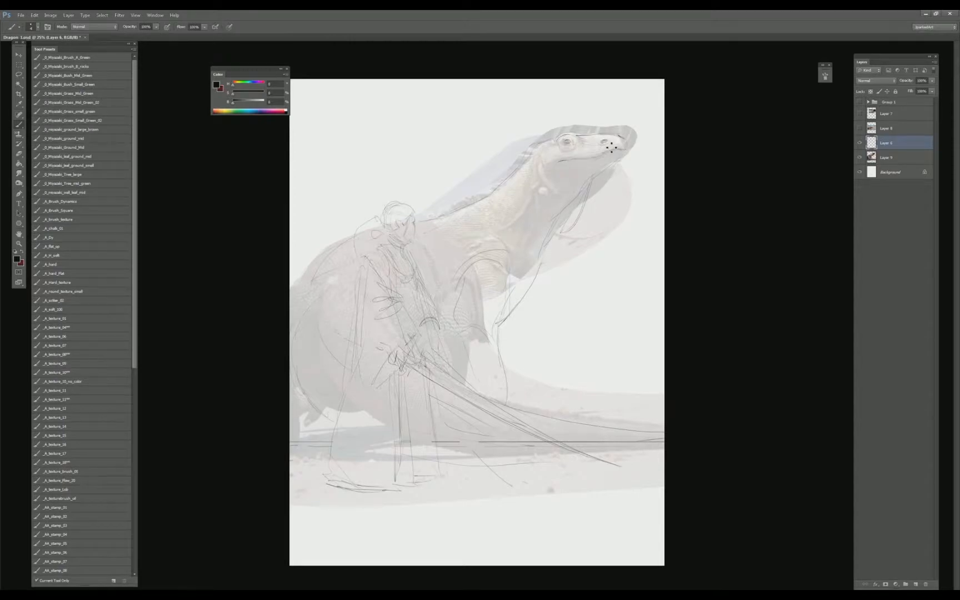
pyautogui.press('e')
pyautogui.press('b')
pyautogui.press('e')
pyautogui.moveTo(523, 295)
pyautogui.mouseDown()
pyautogui.moveTo(508, 324)
pyautogui.moveTo(512, 289)
pyautogui.moveTo(527, 288)
pyautogui.moveTo(521, 317)
pyautogui.moveTo(503, 333)
pyautogui.mouseUp()
pyautogui.press('b')
pyautogui.moveTo(558, 162); pyautogui.dragTo(541, 173)
# - Hide the faded komodo reference to check the line drawing, and keep the sketch layer active
pyautogui.click(860, 157)
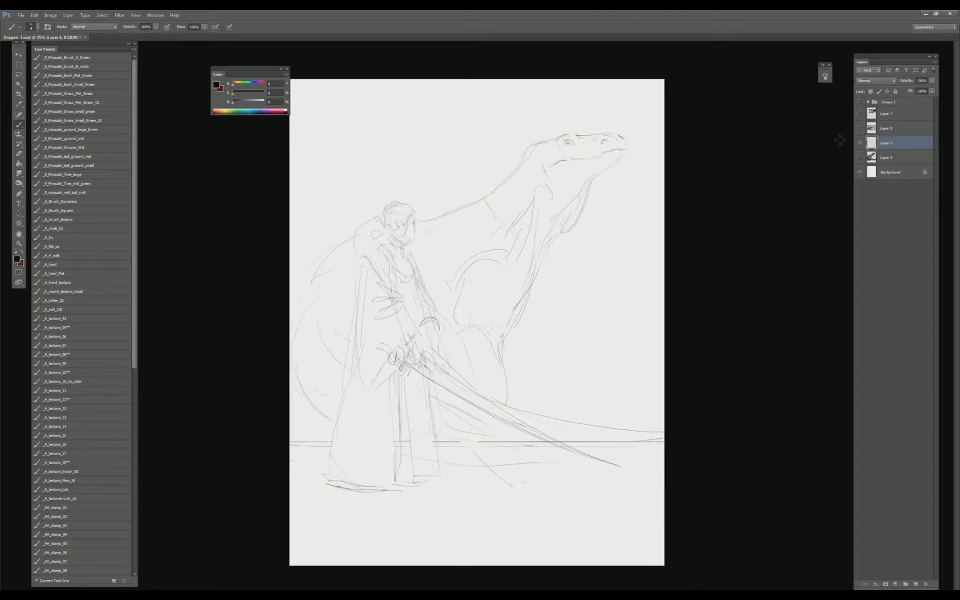
pyautogui.click(859, 142)
pyautogui.click(860, 143)
pyautogui.keyDown('shift'); pyautogui.click(885, 157); pyautogui.keyUp('shift')
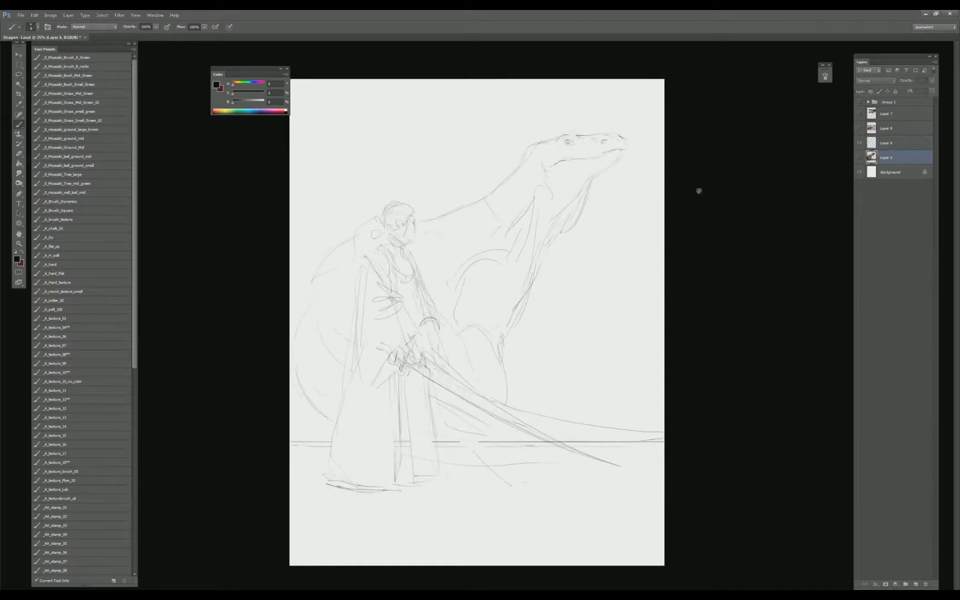
pyautogui.click(907, 143)
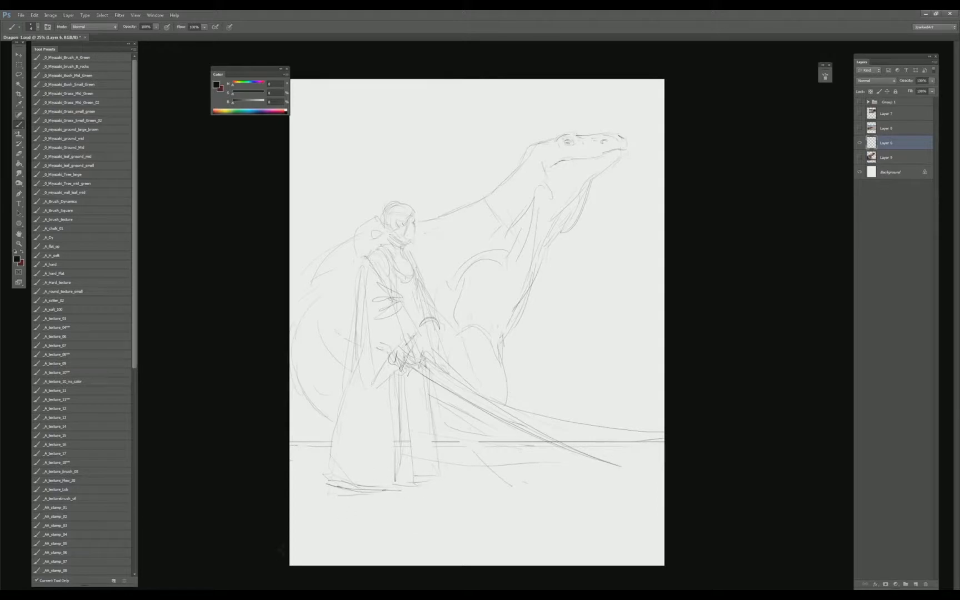
# - Sketch floor perspective lines, vertical columns and a large arch around the figures, and save the document
pyautogui.moveTo(451, 479); pyautogui.dragTo(293, 538)
pyautogui.moveTo(354, 93); pyautogui.dragTo(354, 208)
pyautogui.moveTo(391, 124); pyautogui.dragTo(445, 82)
pyautogui.hotkey('ctrl', 's')
# - Switch to the browser and search Google Images for cathedral, narrowing the results to interiors
pyautogui.hotkey('alt', 'Tab')
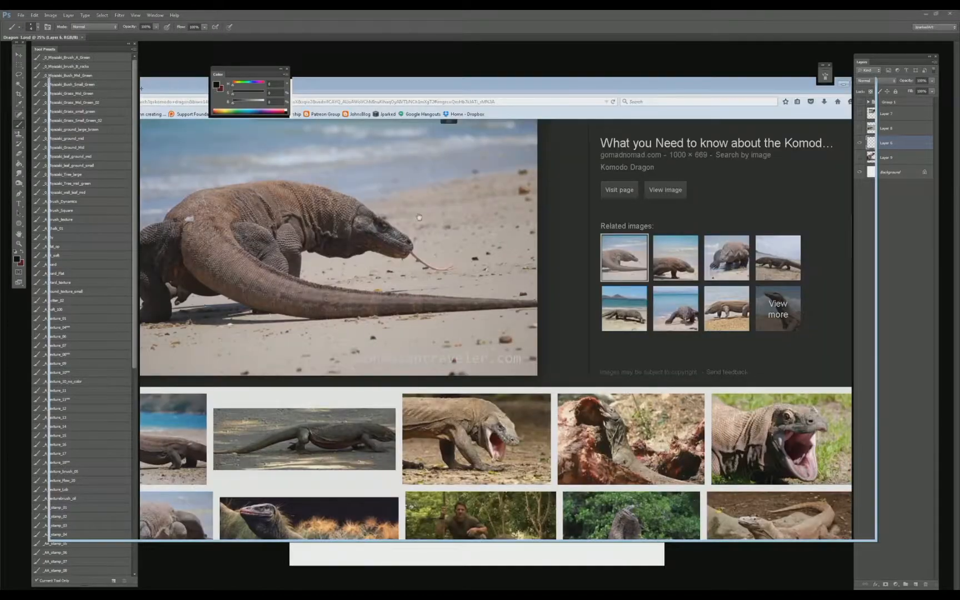
pyautogui.scroll(10, 509, 230)
pyautogui.moveTo(217, 136); pyautogui.dragTo(1, 119)
pyautogui.write('he')
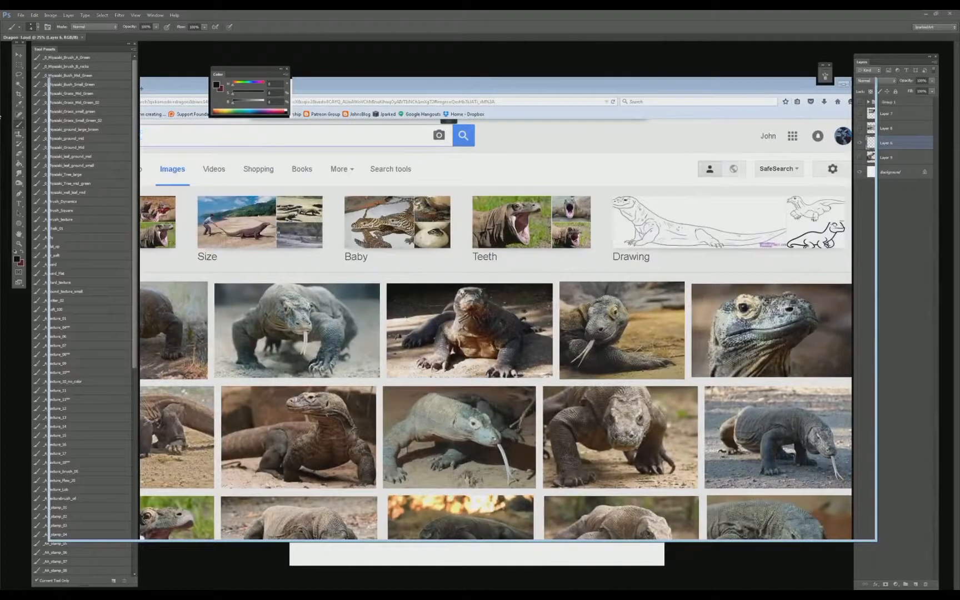
pyautogui.write('rda')
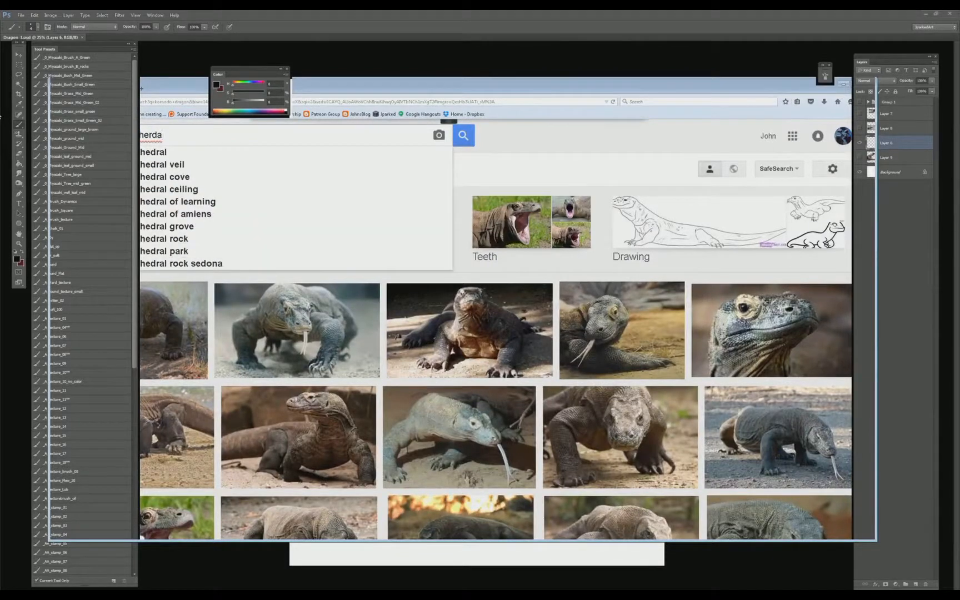
pyautogui.click(161, 152)
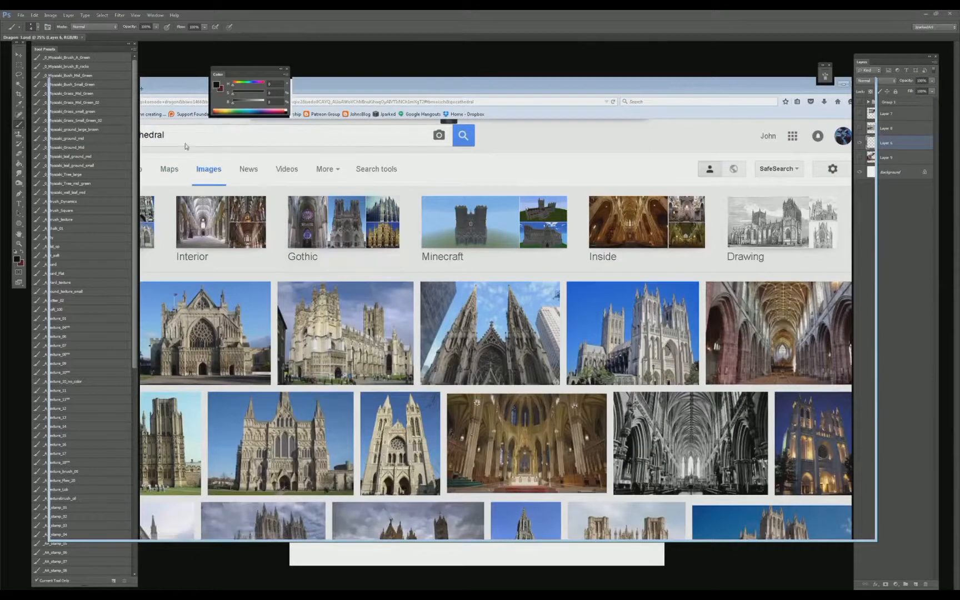
pyautogui.click(192, 144)
pyautogui.click(200, 233)
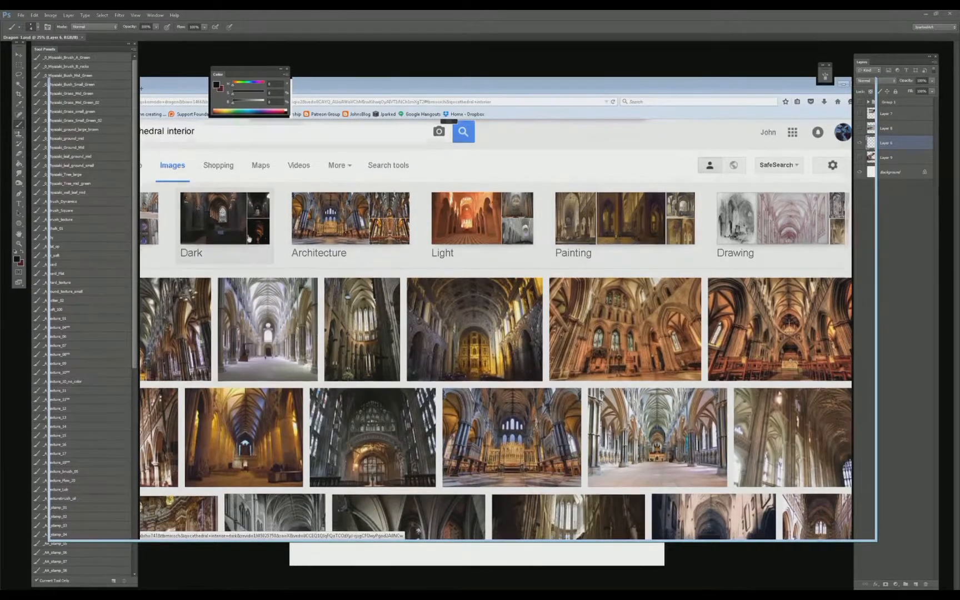
# - Open the Lincoln Cathedral Interior 03.jpg result from commons.wikimedia.org and copy the image
pyautogui.scroll(-8, 249, 240)
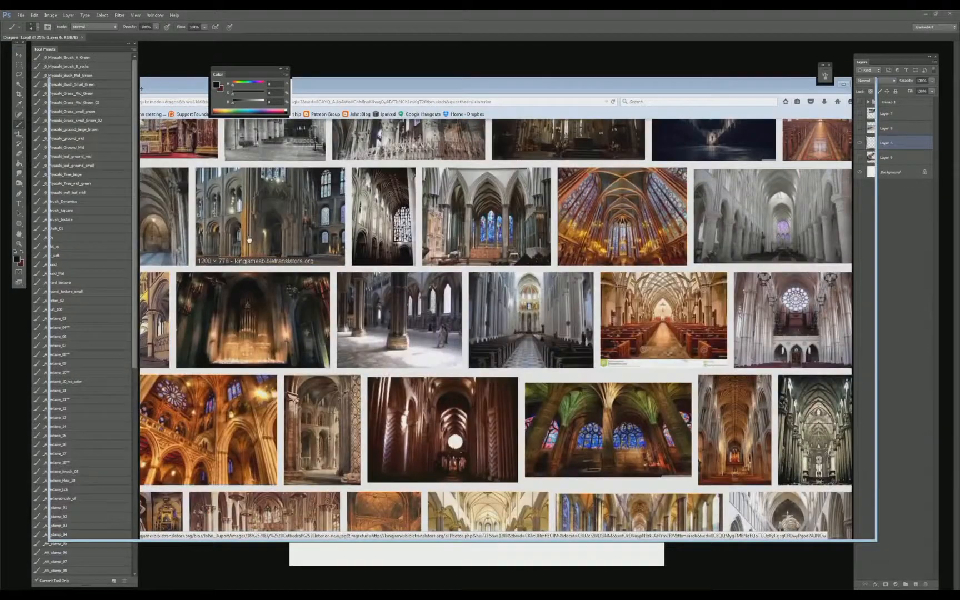
pyautogui.click(412, 301)
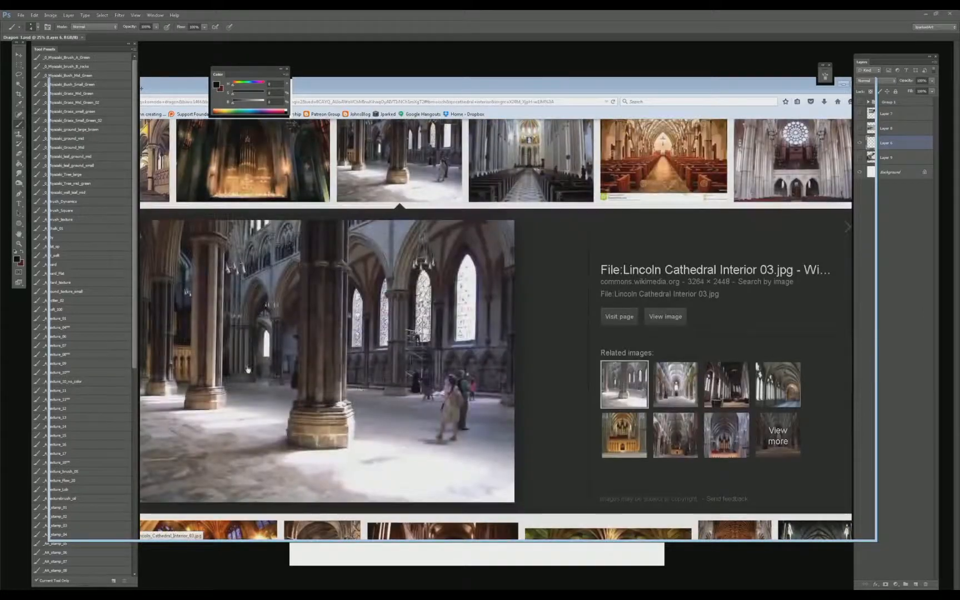
pyautogui.rightClick(308, 324)
pyautogui.click(344, 389)
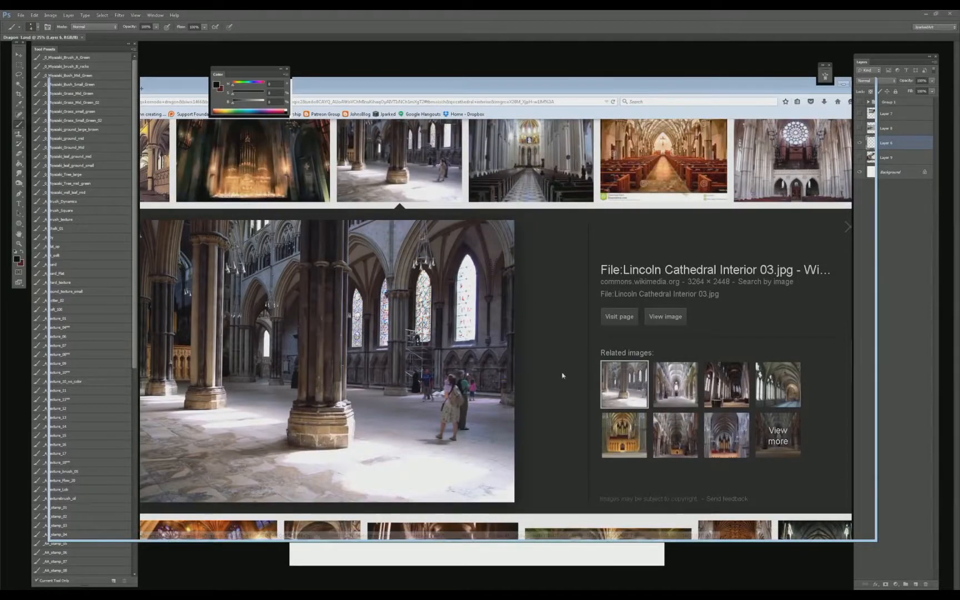
# - Switch to Photoshop and paste the cathedral interior photo over the dragon sketch as a new layer
pyautogui.hotkey('alt', 'Tab')
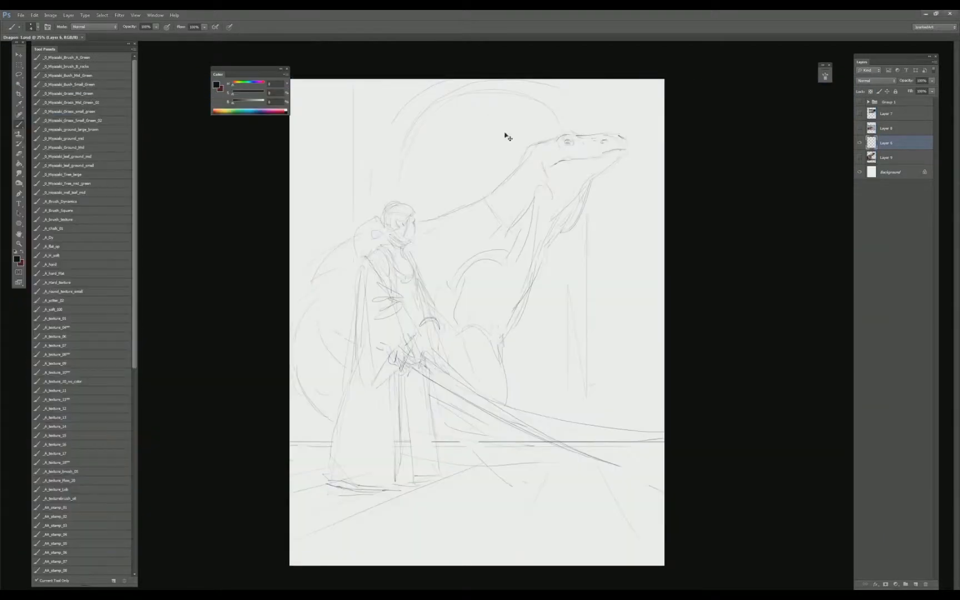
pyautogui.press('v')
pyautogui.hotkey('ctrl', 'v')
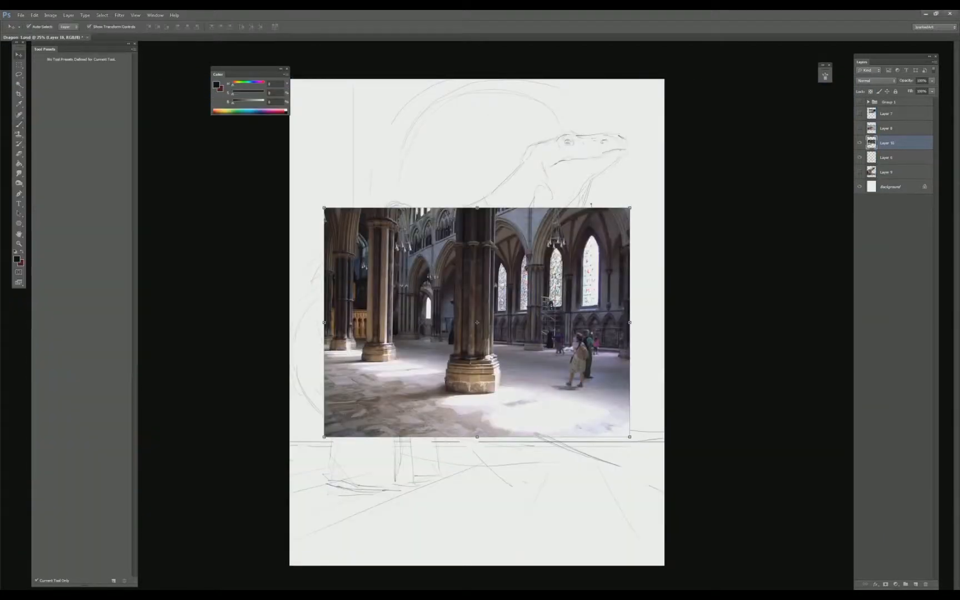
# - Enlarge the cathedral photo to the canvas width and copy its left-hand column area onto a new layer, hiding the full photo
pyautogui.moveTo(630, 208); pyautogui.dragTo(666, 180)
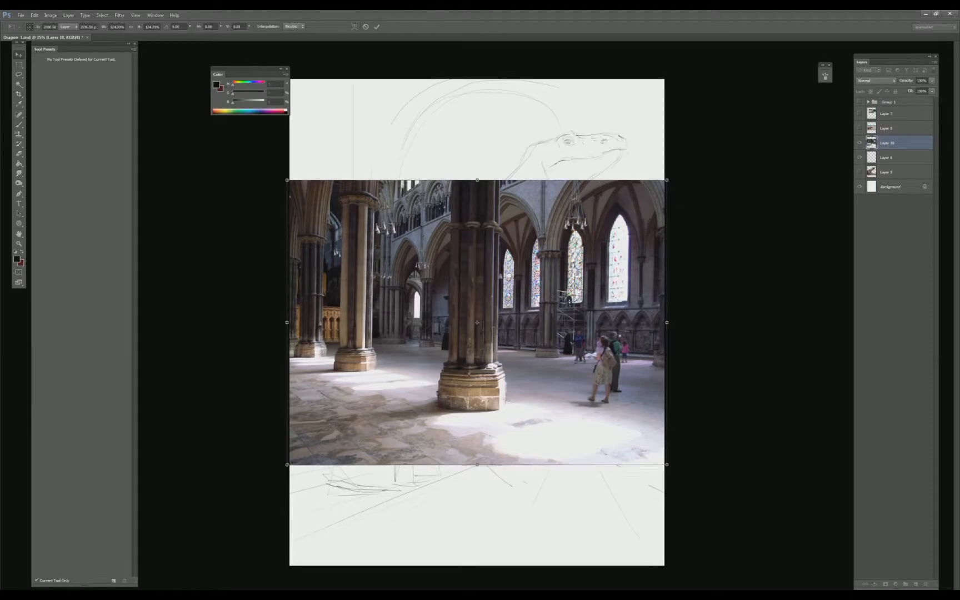
pyautogui.press('m')
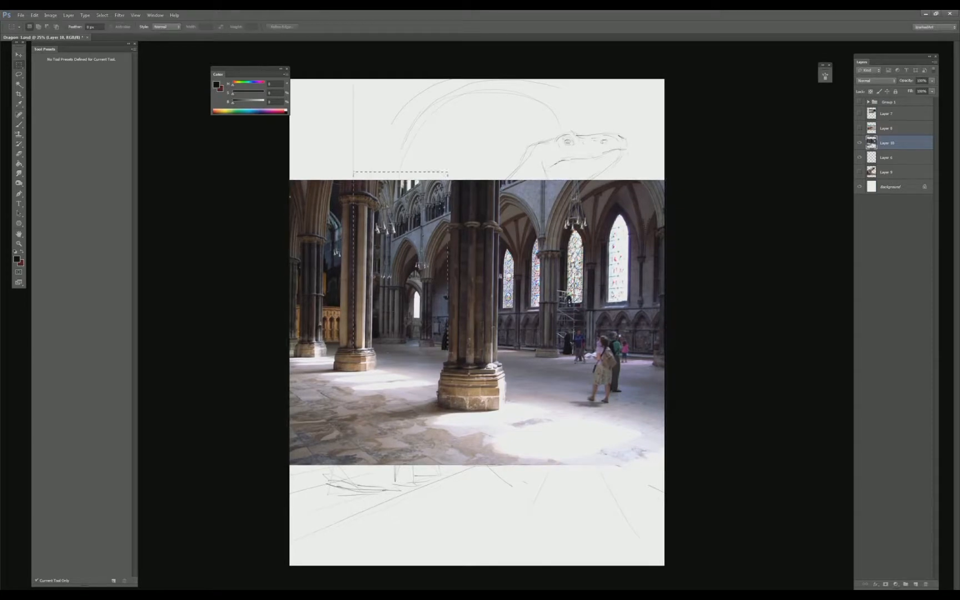
pyautogui.moveTo(448, 376); pyautogui.dragTo(460, 385)
pyautogui.hotkey('ctrl', 'd')
pyautogui.moveTo(284, 167); pyautogui.dragTo(461, 393)
pyautogui.hotkey('ctrl', 'c')
pyautogui.click(860, 143)
pyautogui.hotkey('ctrl', 'v')
pyautogui.press('v')
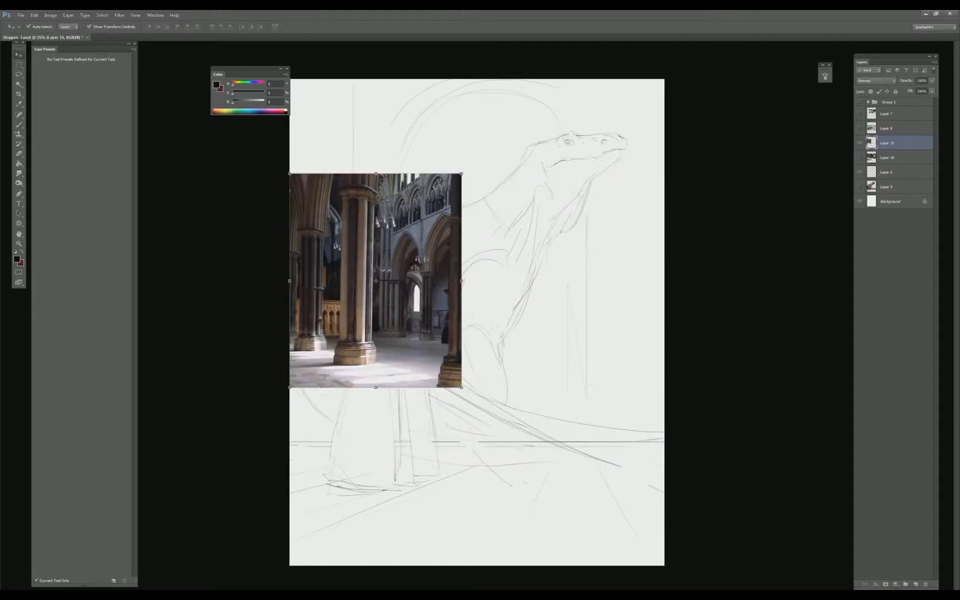
# - Stretch the copied cathedral section to the canvas's upper edge, past its right edge and down over most of its height
pyautogui.hotkey('ctrl', 't')
pyautogui.moveTo(376, 174); pyautogui.dragTo(376, 79)
pyautogui.moveTo(461, 233); pyautogui.dragTo(583, 239)
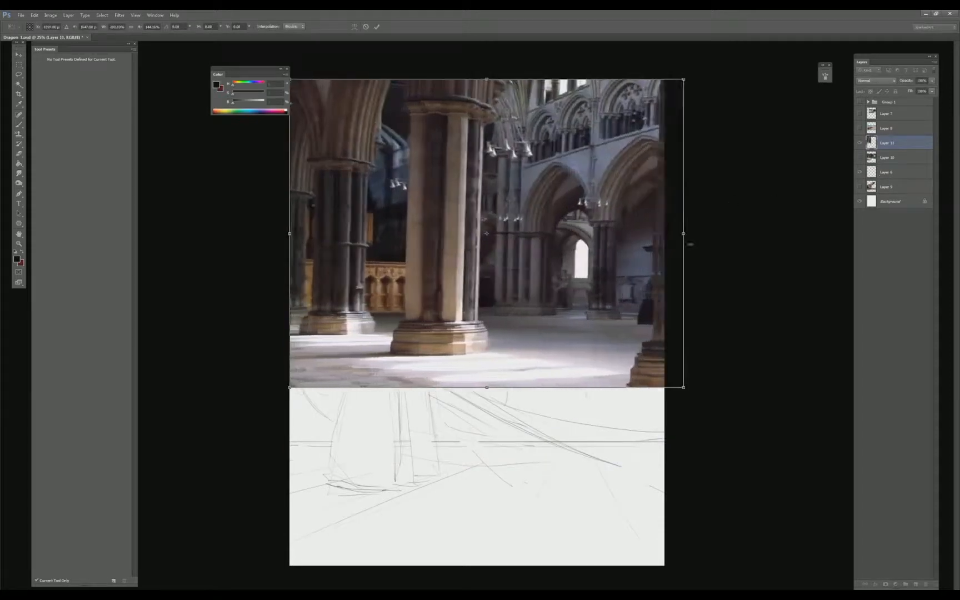
pyautogui.moveTo(690, 244); pyautogui.dragTo(699, 245)
pyautogui.moveTo(491, 387); pyautogui.dragTo(491, 464)
pyautogui.press('Return')
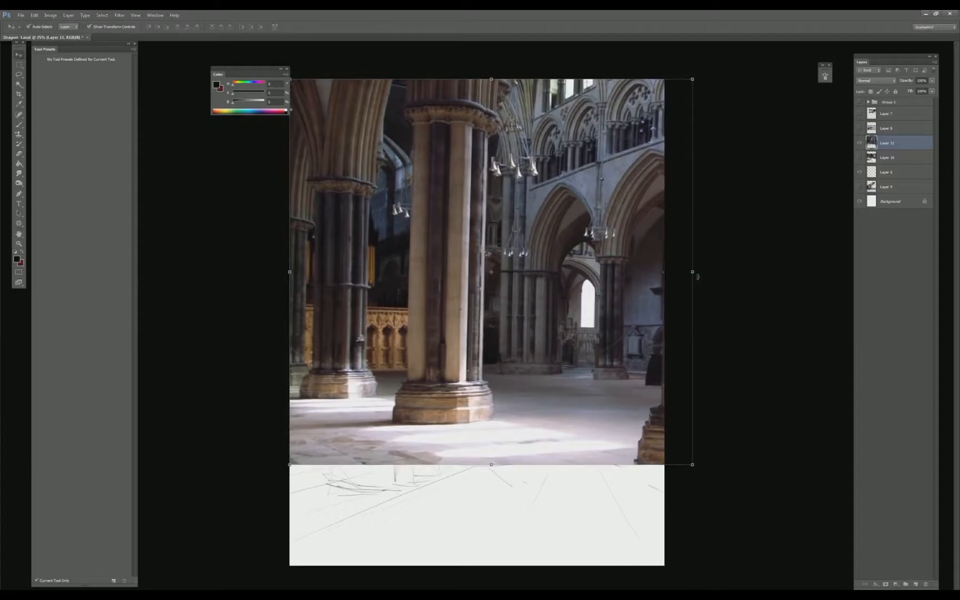
pyautogui.click(697, 276)
pyautogui.press('Escape')
pyautogui.hotkey('ctrl', 'z')
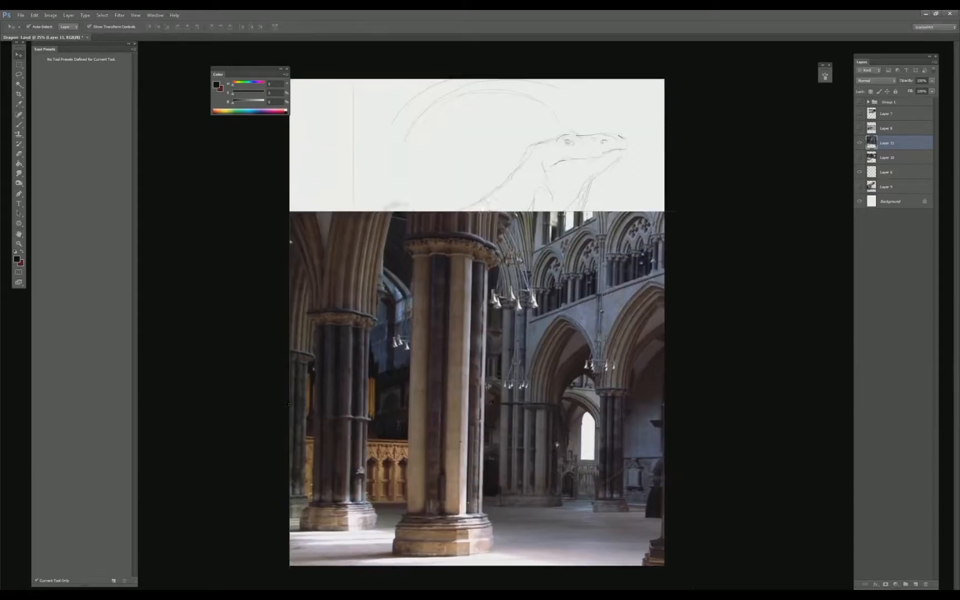
pyautogui.hotkey('ctrl', 'z')
# - Scale the cathedral section up beyond the canvas's upper right corner and extend its lower edge slightly further down the floor
pyautogui.moveTo(692, 79); pyautogui.dragTo(716, 56)
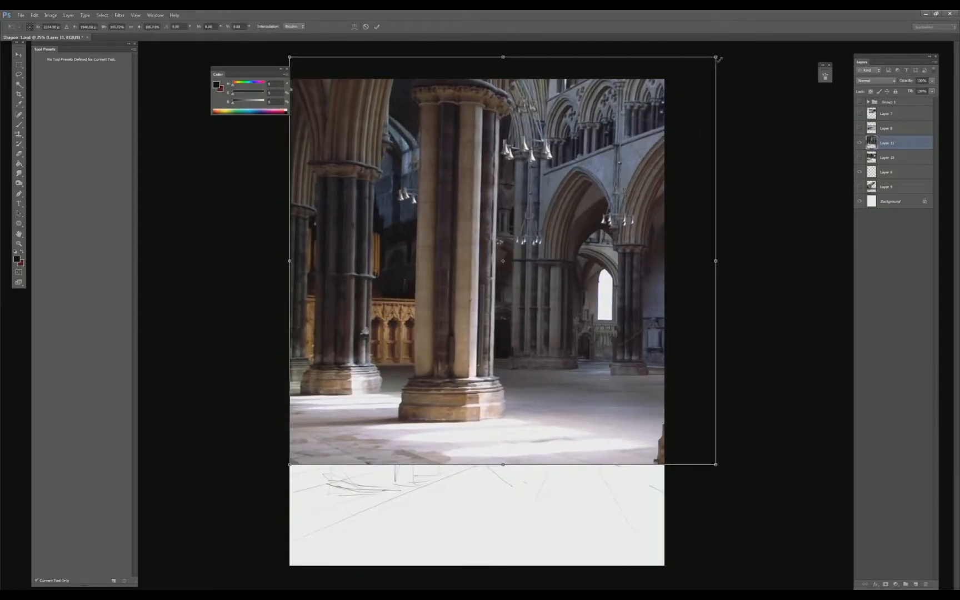
pyautogui.moveTo(504, 464); pyautogui.dragTo(504, 486)
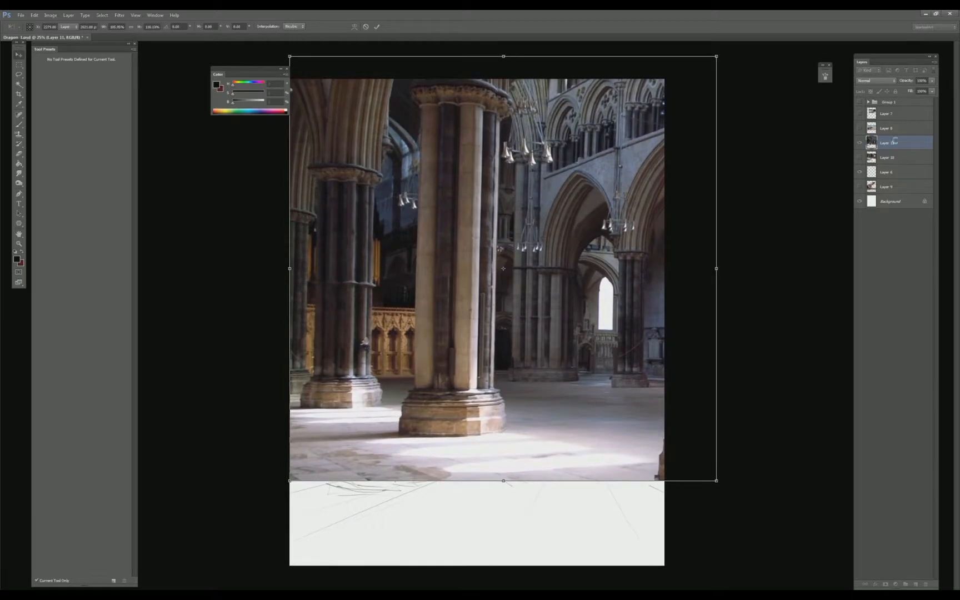
pyautogui.press('Return')
# - Place the cathedral section's layer beneath the sketch layer and lower its opacity to about 23%
pyautogui.moveTo(889, 142); pyautogui.dragTo(871, 171)
pyautogui.click(860, 172)
pyautogui.click(860, 172)
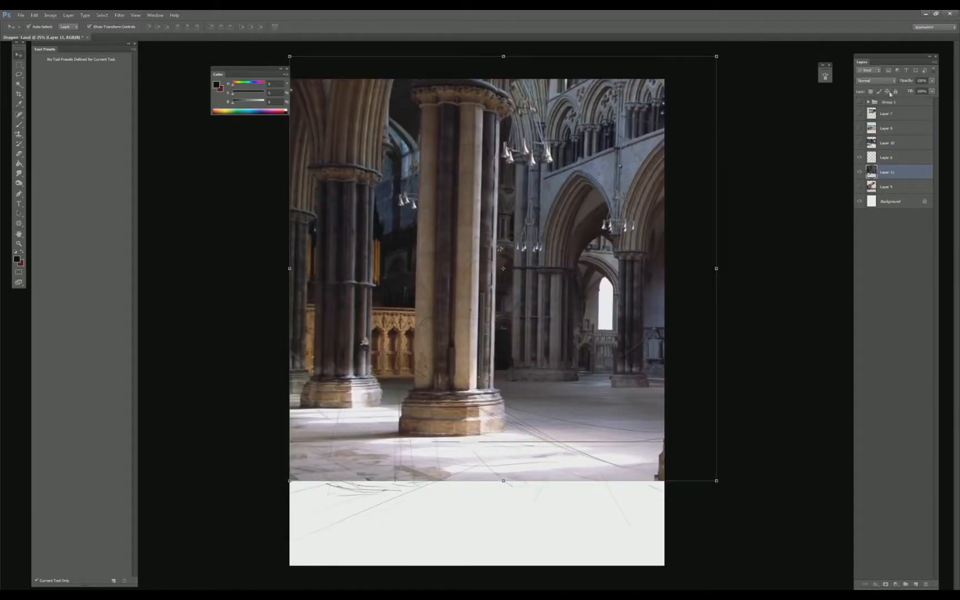
pyautogui.moveTo(909, 80); pyautogui.dragTo(899, 82)
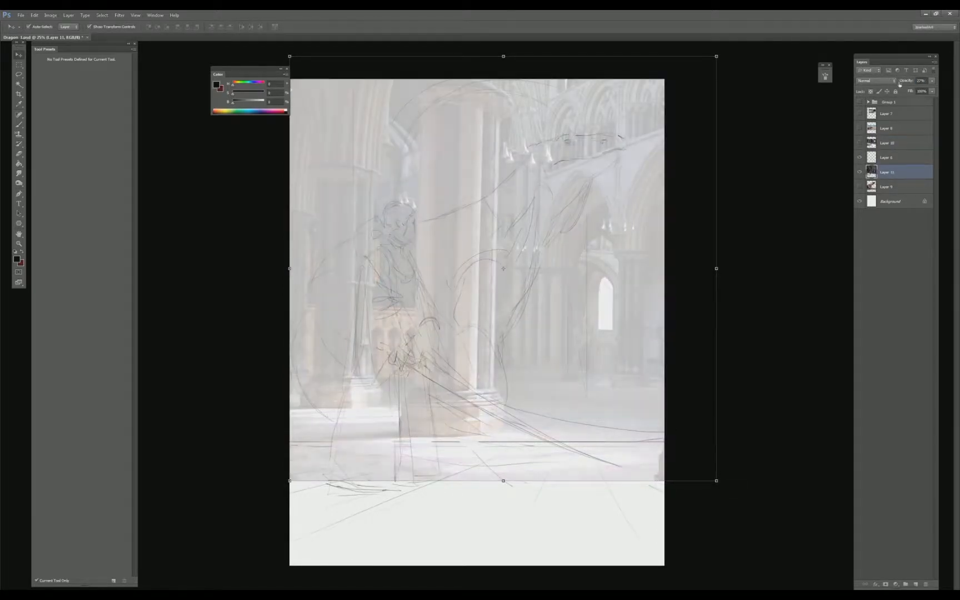
# - Erase the old arch and column lines from the sketch layer
pyautogui.click(889, 157)
pyautogui.press('e')
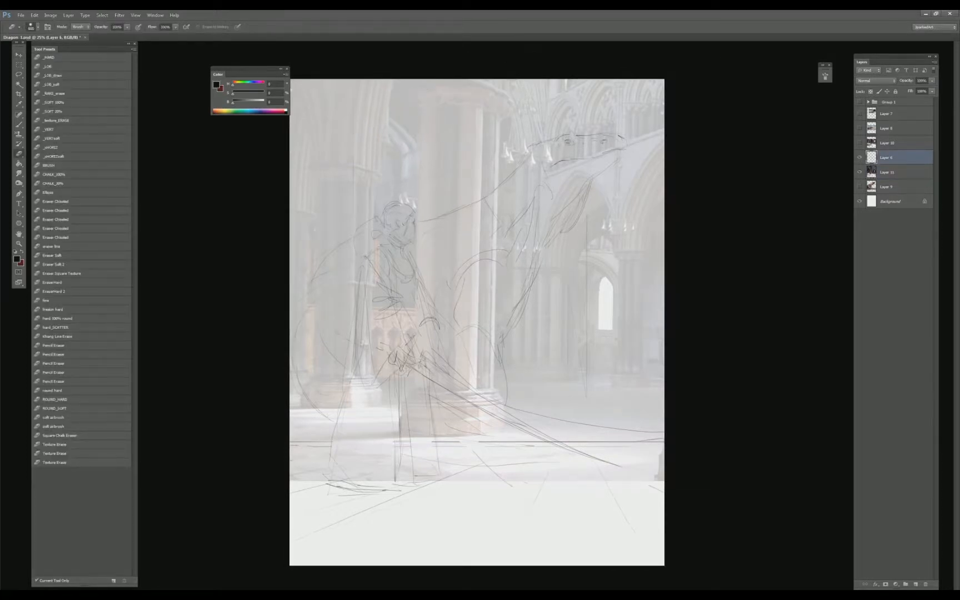
pyautogui.click(577, 221)
# - Trace the cathedral's columns, capitals and arch curves from the faded photo onto the sketch layer with the Brush
pyautogui.click(889, 172)
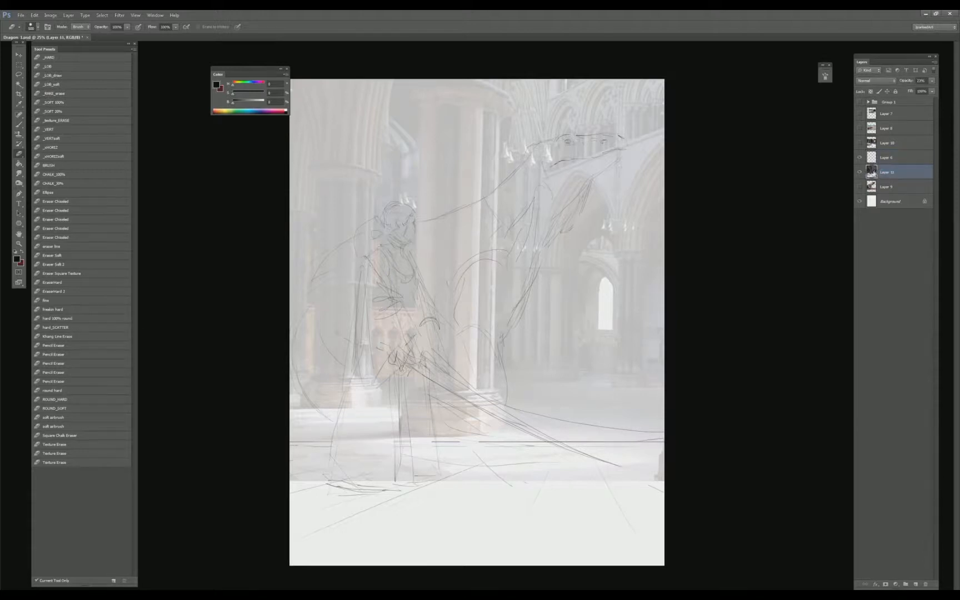
pyautogui.press('b')
pyautogui.hotkey('alt', ']')
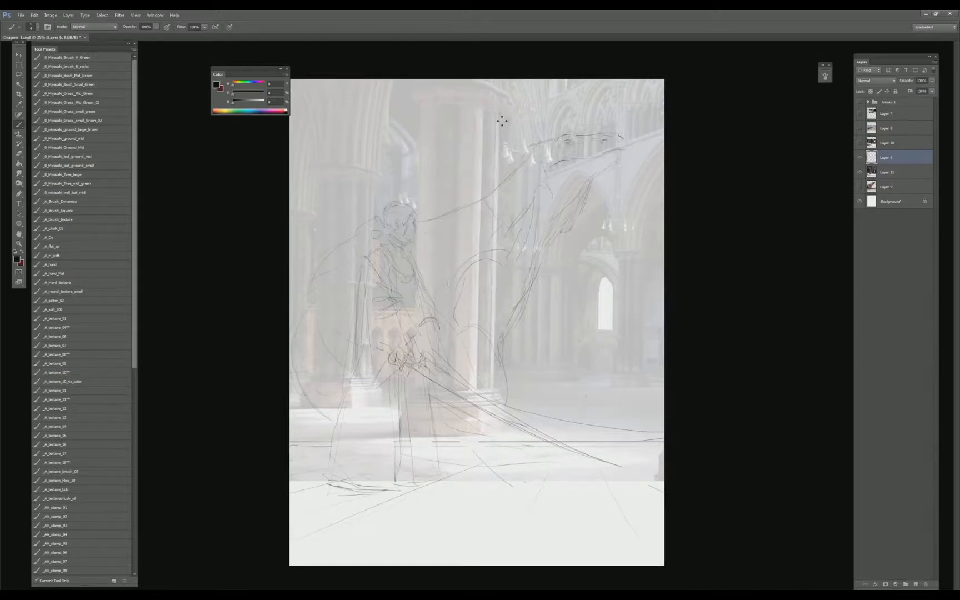
pyautogui.moveTo(498, 126); pyautogui.dragTo(497, 190)
pyautogui.moveTo(434, 111); pyautogui.dragTo(436, 207)
pyautogui.moveTo(395, 83)
pyautogui.mouseDown()
pyautogui.moveTo(372, 175)
pyautogui.moveTo(329, 170)
pyautogui.moveTo(371, 184)
pyautogui.mouseUp()
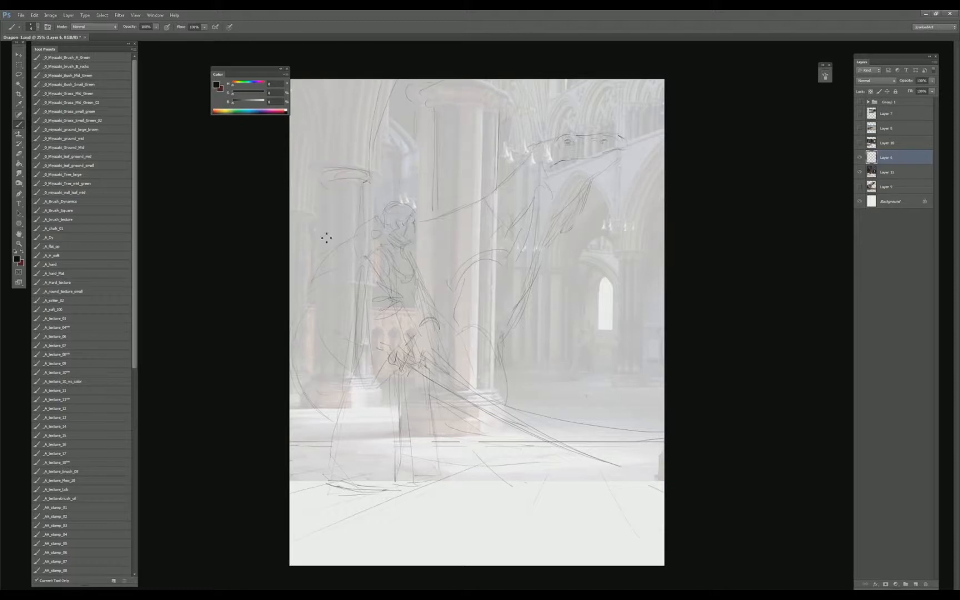
pyautogui.moveTo(322, 257)
pyautogui.mouseDown()
pyautogui.moveTo(311, 145)
pyautogui.moveTo(316, 162)
pyautogui.moveTo(314, 124)
pyautogui.moveTo(307, 105)
pyautogui.mouseUp()
pyautogui.moveTo(614, 246); pyautogui.dragTo(647, 256)
# - Stretch the cathedral photo layer vertically, raising its lower edge slightly and extending its upper edge well above the canvas
pyautogui.click(889, 173)
pyautogui.press('v')
pyautogui.moveTo(504, 482)
pyautogui.mouseDown()
pyautogui.moveTo(503, 534)
pyautogui.moveTo(494, 429)
pyautogui.moveTo(495, 472)
pyautogui.mouseUp()
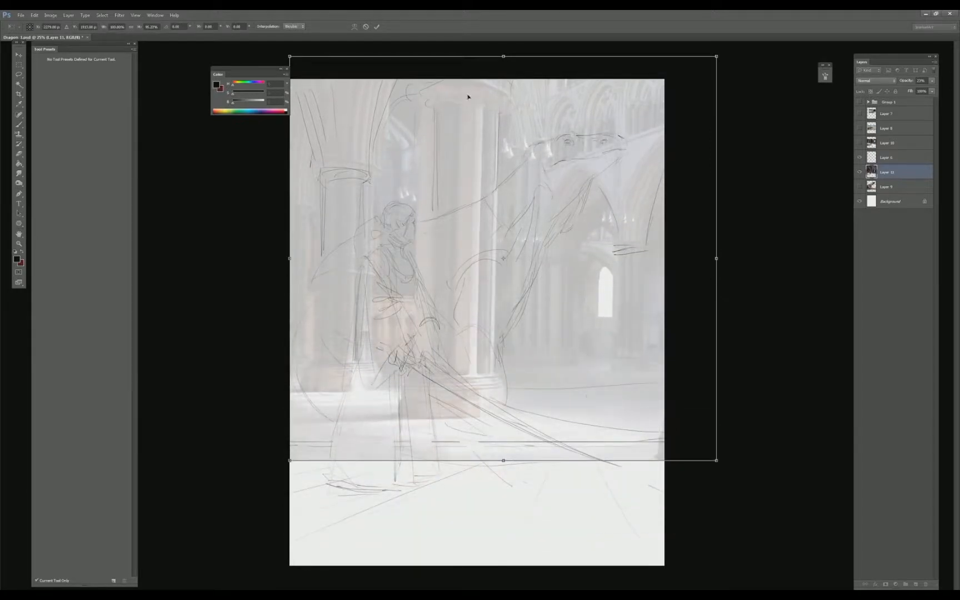
pyautogui.moveTo(503, 56); pyautogui.dragTo(503, 15)
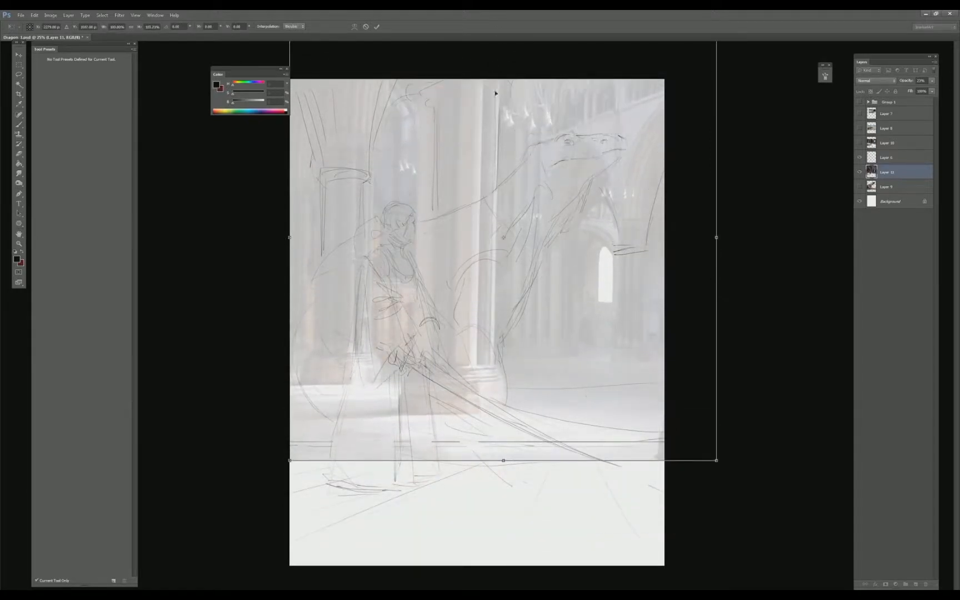
pyautogui.hotkey('ctrl', '-')
pyautogui.moveTo(494, 114); pyautogui.dragTo(492, 78)
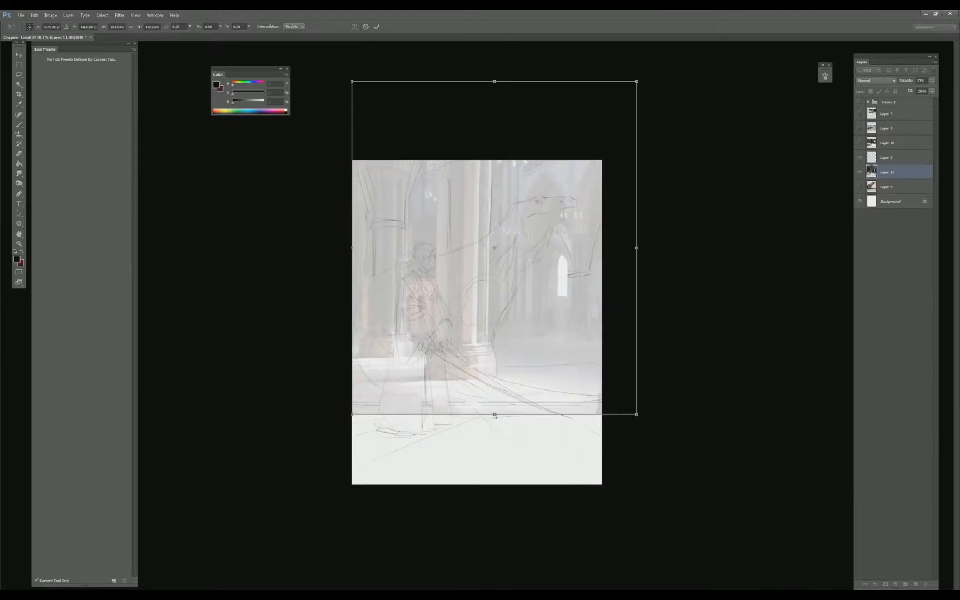
pyautogui.hotkey('ctrl', '+')
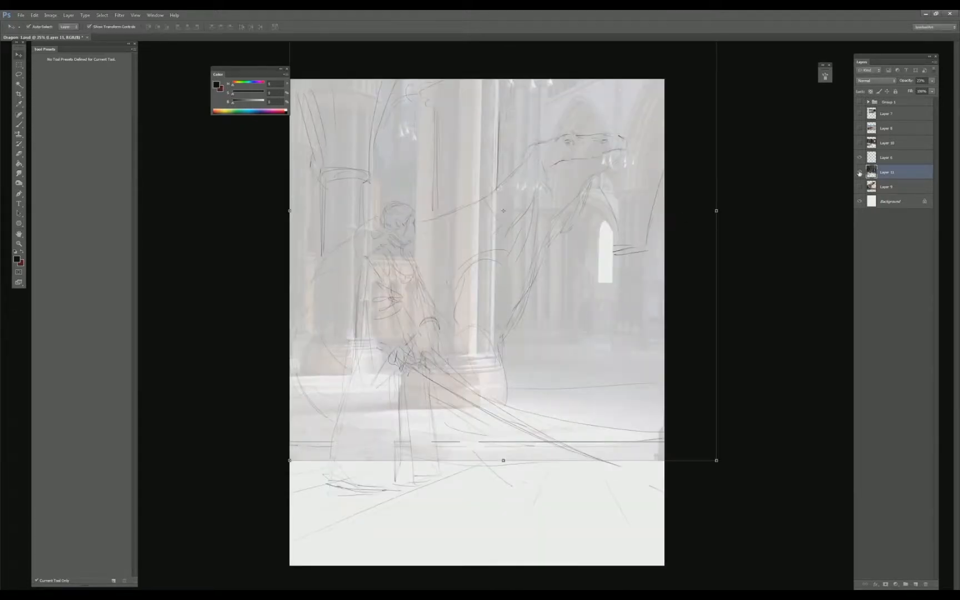
# - Erase the traced capital and arch curves of the left column from the sketch layer
pyautogui.click(890, 158)
pyautogui.press('e')
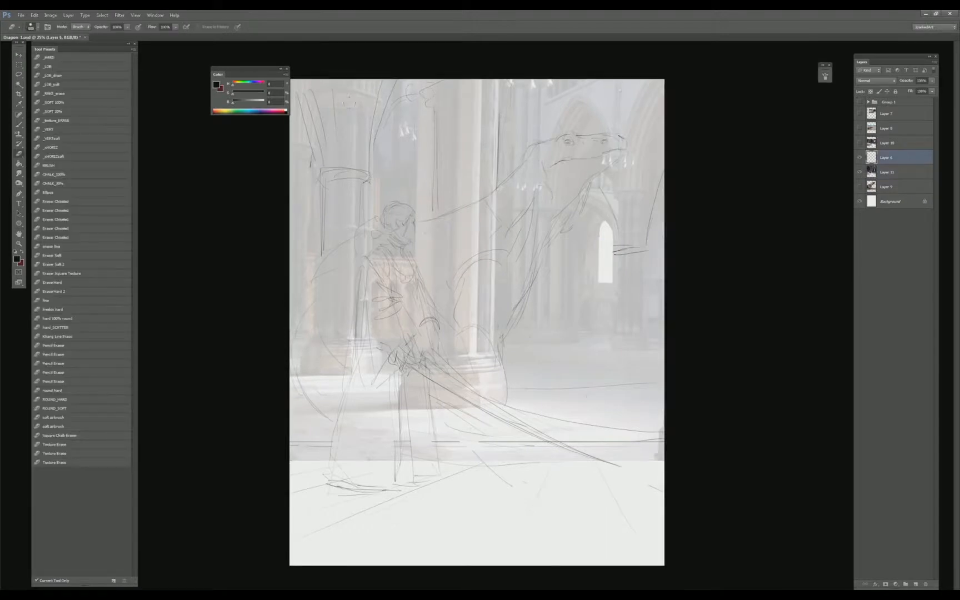
pyautogui.moveTo(370, 128); pyautogui.dragTo(355, 170)
pyautogui.moveTo(322, 118); pyautogui.dragTo(323, 139)
pyautogui.moveTo(315, 89)
pyautogui.mouseDown()
pyautogui.moveTo(313, 164)
pyautogui.moveTo(370, 183)
pyautogui.moveTo(373, 126)
pyautogui.mouseUp()
# - Redraw the left columns with their capitals and trace the background arch, column and bases behind the dragon
pyautogui.press('b')
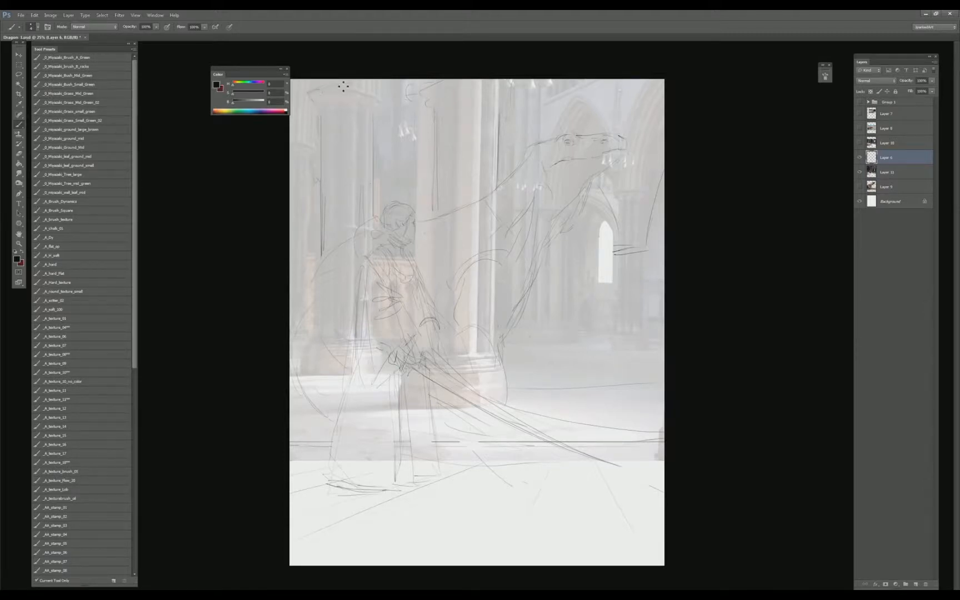
pyautogui.moveTo(329, 91); pyautogui.dragTo(379, 98)
pyautogui.moveTo(322, 139)
pyautogui.mouseDown()
pyautogui.moveTo(309, 231)
pyautogui.moveTo(307, 204)
pyautogui.moveTo(307, 296)
pyautogui.mouseUp()
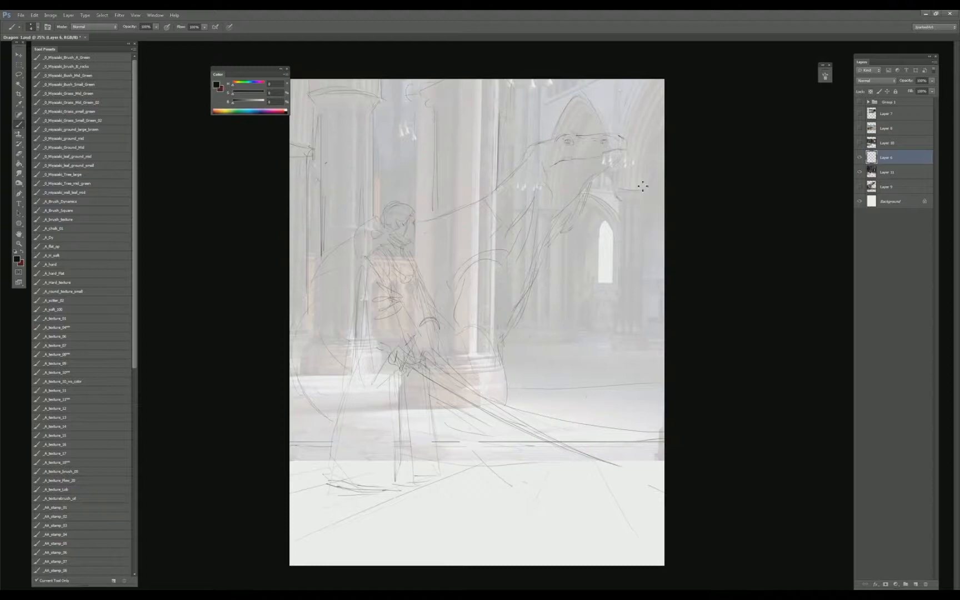
pyautogui.moveTo(621, 191)
pyautogui.mouseDown()
pyautogui.moveTo(621, 328)
pyautogui.moveTo(636, 327)
pyautogui.mouseUp()
# - Erase the floor perspective lines and most of the horizontal ground line from the sketch
pyautogui.press('e')
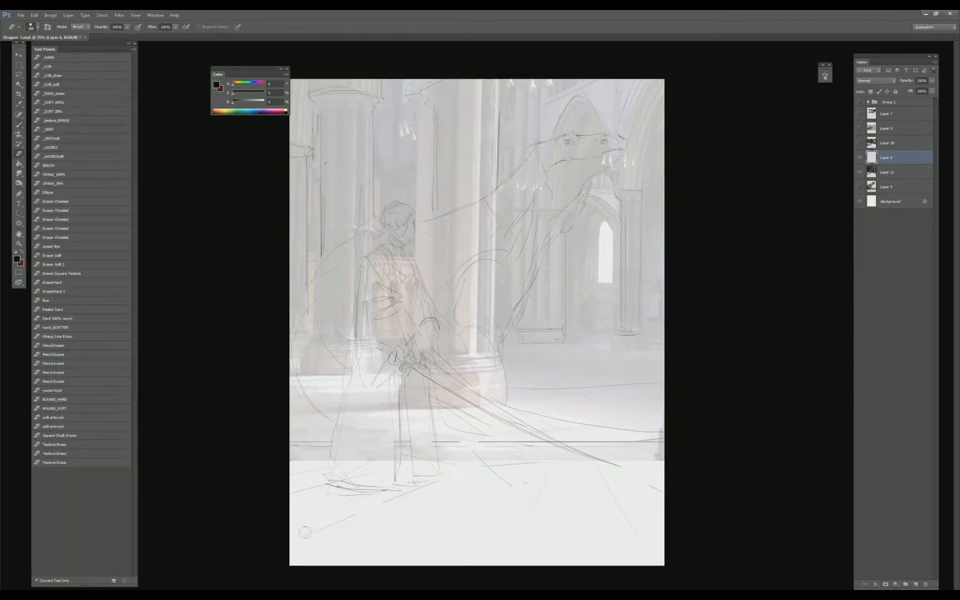
pyautogui.moveTo(643, 519)
pyautogui.mouseDown()
pyautogui.moveTo(477, 451)
pyautogui.moveTo(477, 439)
pyautogui.moveTo(594, 431)
pyautogui.moveTo(625, 442)
pyautogui.mouseUp()
pyautogui.moveTo(300, 446); pyautogui.dragTo(313, 442)
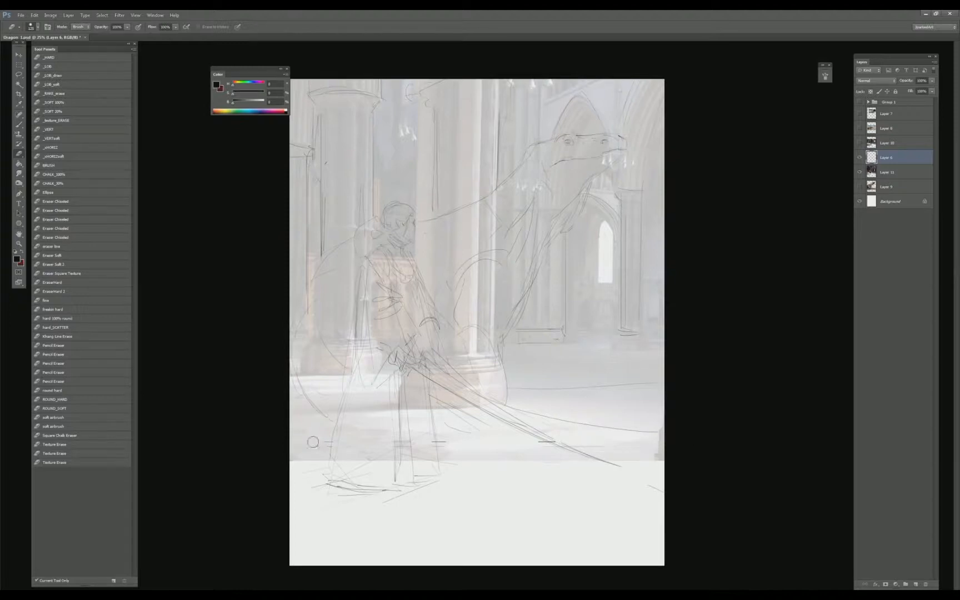
# - Rename the cathedral photo layer to bg and save the document
pyautogui.press('b')
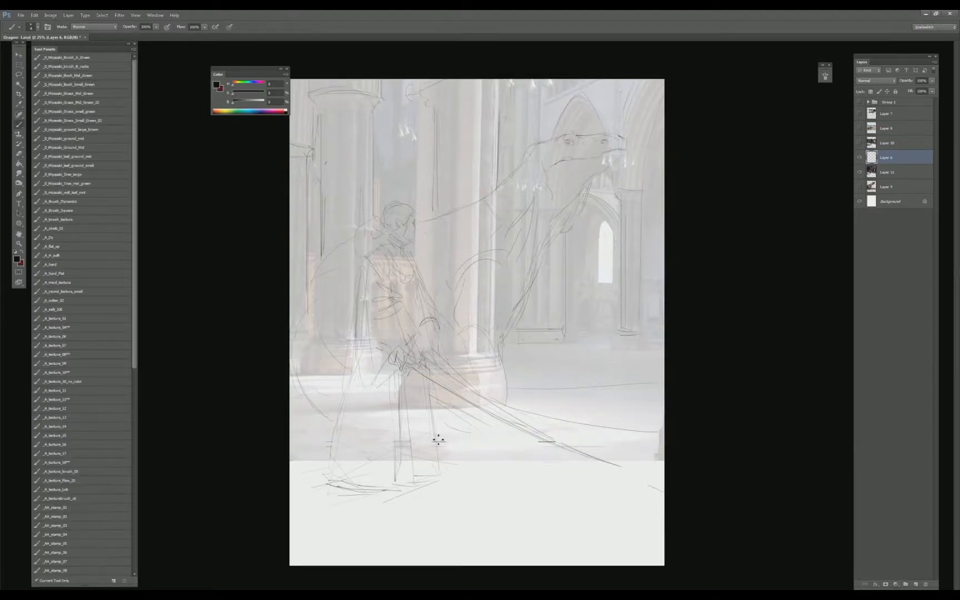
pyautogui.click(878, 173)
pyautogui.doubleClick(888, 172)
pyautogui.write('bg')
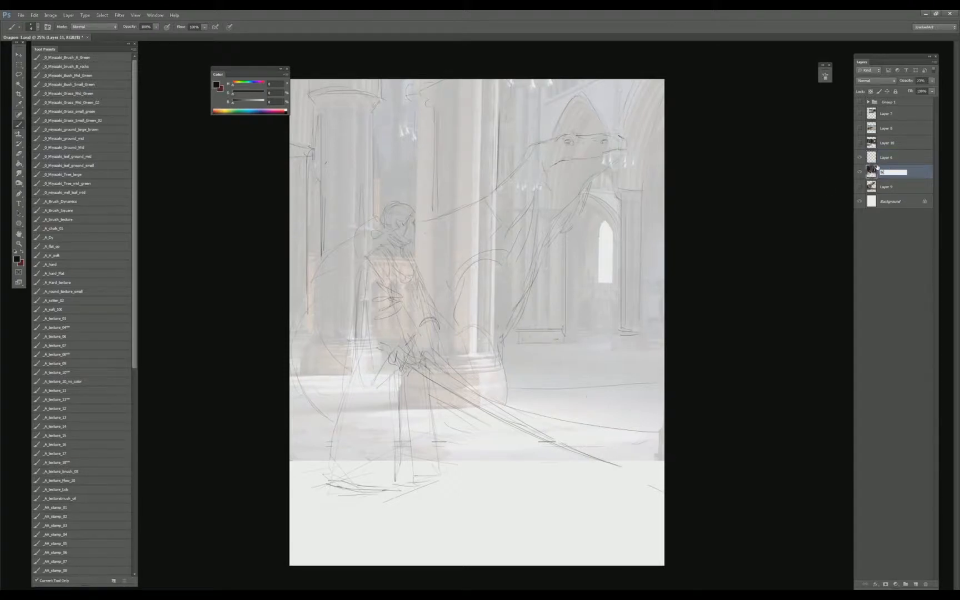
pyautogui.press('Return')
pyautogui.click(860, 172)
pyautogui.hotkey('ctrl', 's')
# - Compare the sketch with and without the bg layer, and leave that layer hidden
pyautogui.click(859, 173)
pyautogui.click(861, 174)
pyautogui.click(860, 173)
pyautogui.press('v')
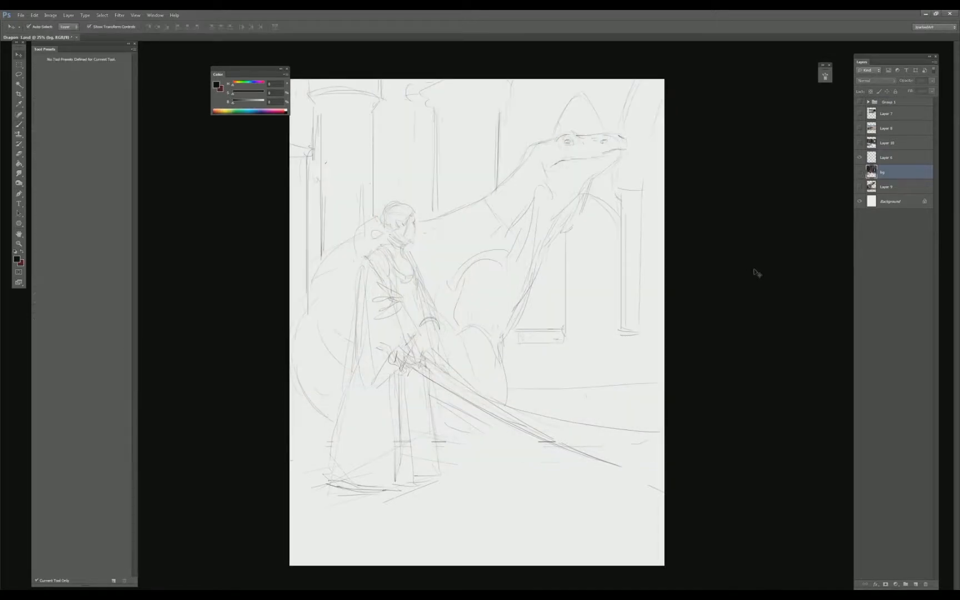
# - Add a new layer directly above the Background and fill it with a neutral grey of 71% brightness
pyautogui.click(906, 187)
pyautogui.click(916, 584)
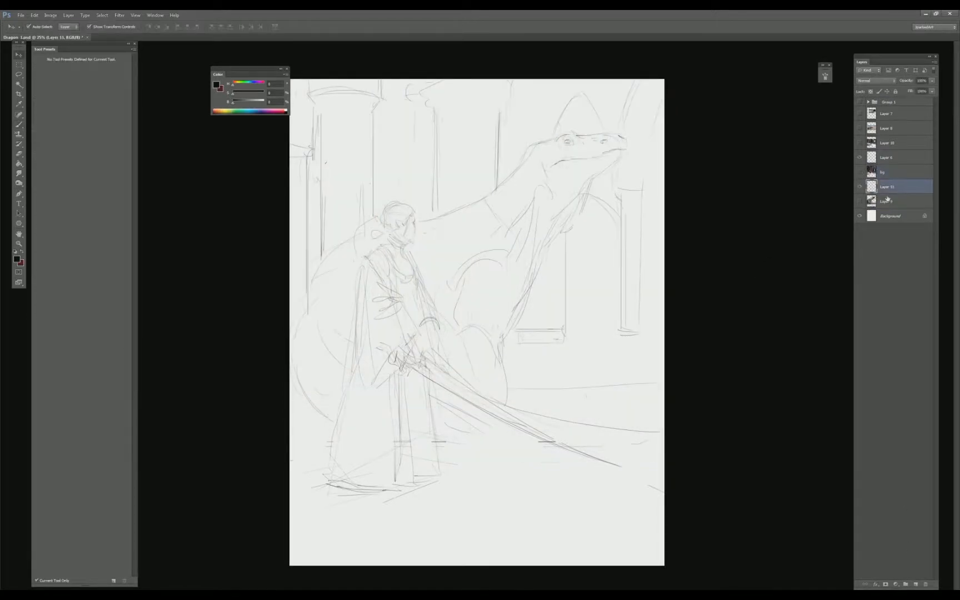
pyautogui.moveTo(891, 200); pyautogui.dragTo(891, 202)
pyautogui.press('g')
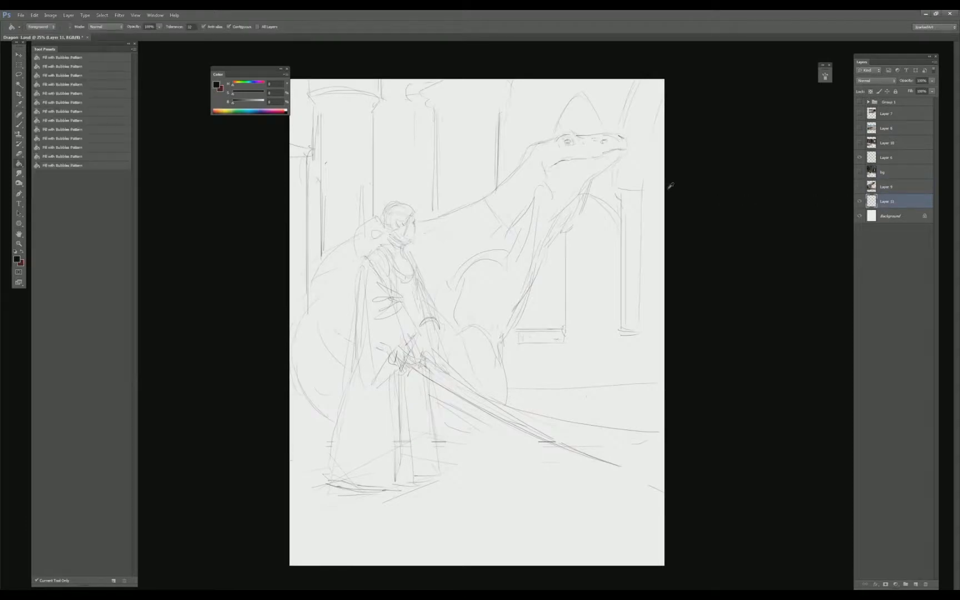
pyautogui.keyDown('alt'); pyautogui.keyDown('shift'); pyautogui.rightClick(669, 184); pyautogui.keyUp('shift'); pyautogui.keyUp('alt')
pyautogui.click(286, 110)
pyautogui.moveTo(263, 104); pyautogui.dragTo(253, 108)
pyautogui.click(444, 162)
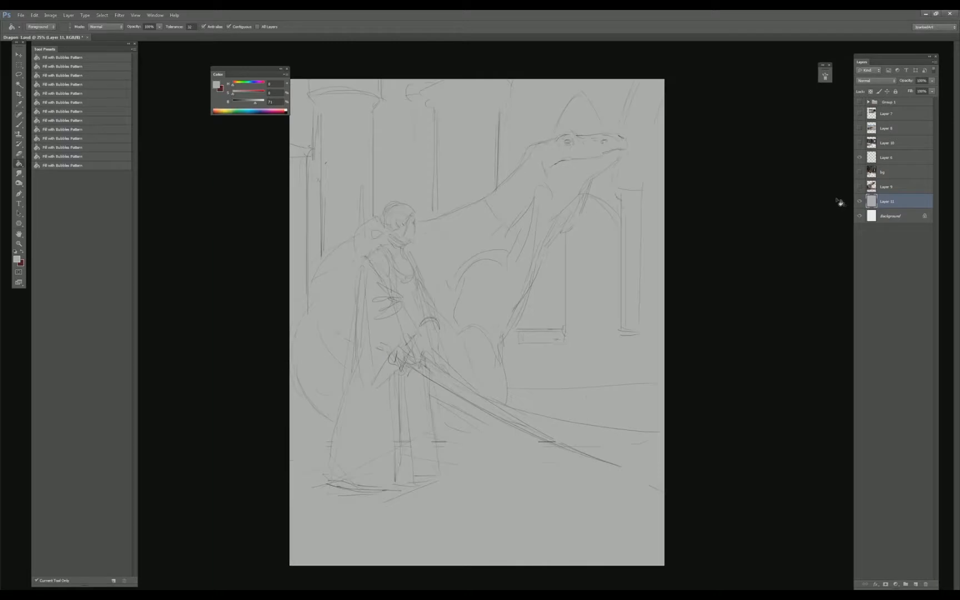
pyautogui.press('v')
# - Set the komodo reference on Layer 9 to full opacity and hide it again
pyautogui.click(859, 187)
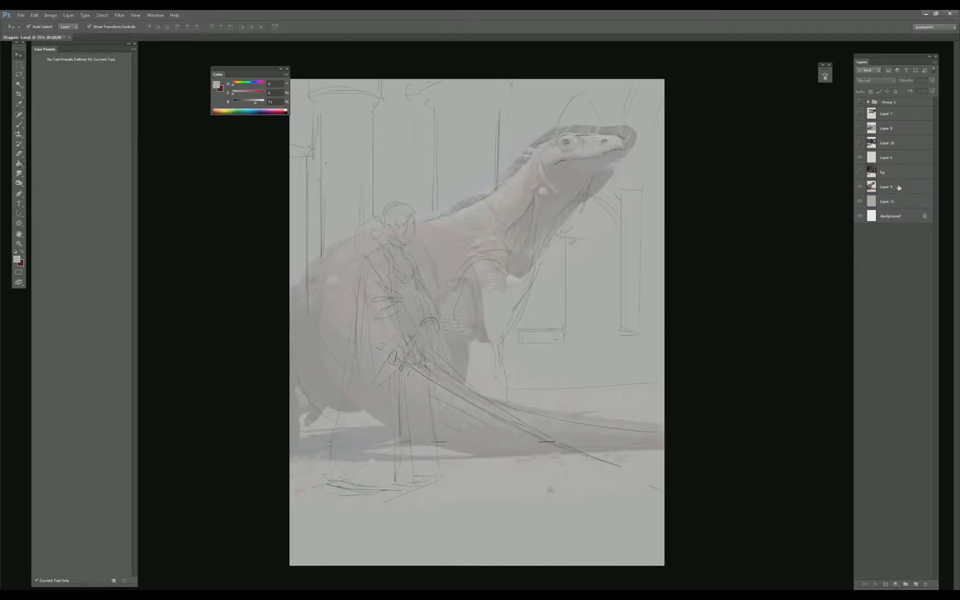
pyautogui.click(894, 186)
pyautogui.press('0')
pyautogui.click(860, 187)
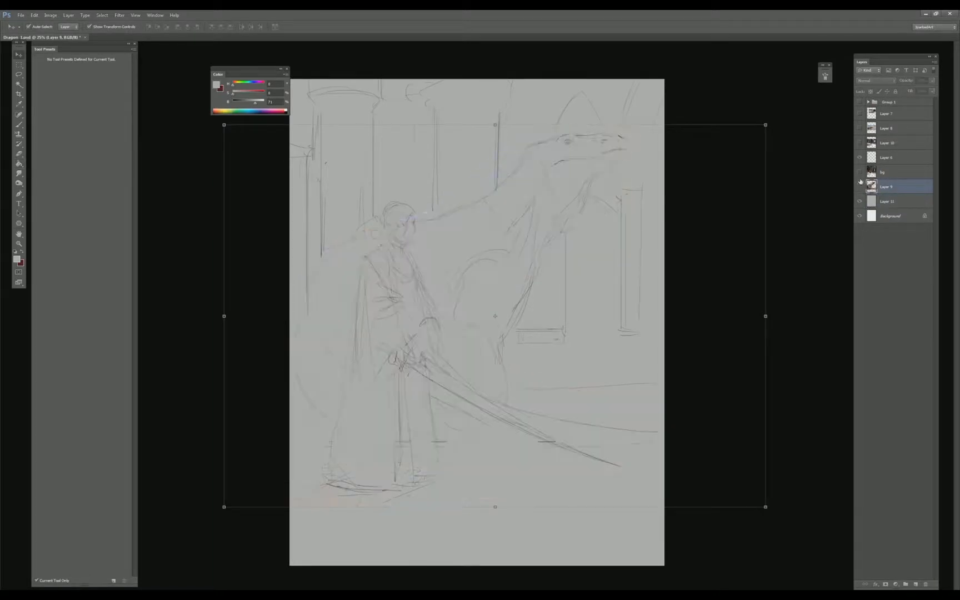
pyautogui.click(769, 211)
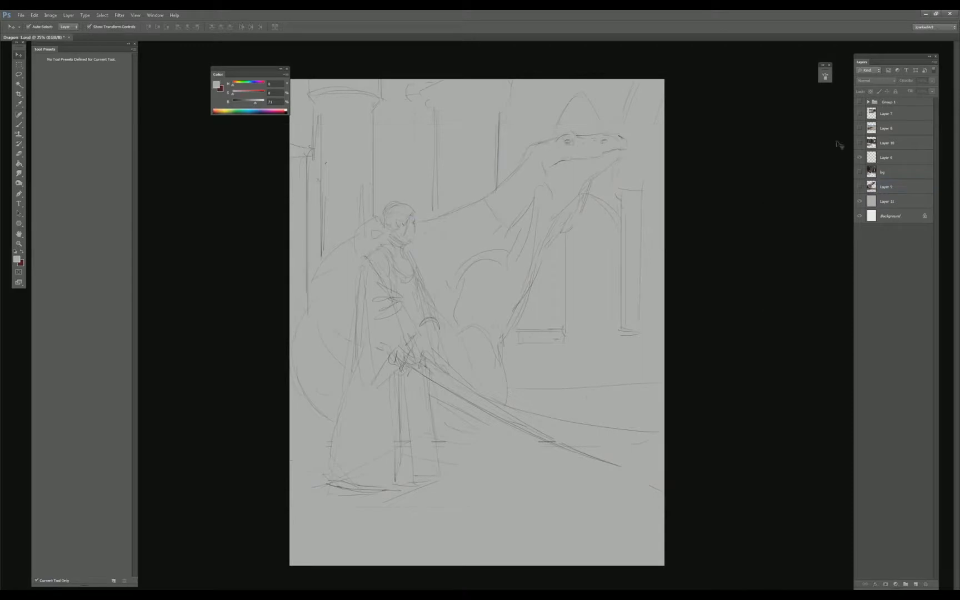
# - Show and expand Group 1, and move the cloak reference layer REF out of the group, above Layer 7
pyautogui.click(860, 102)
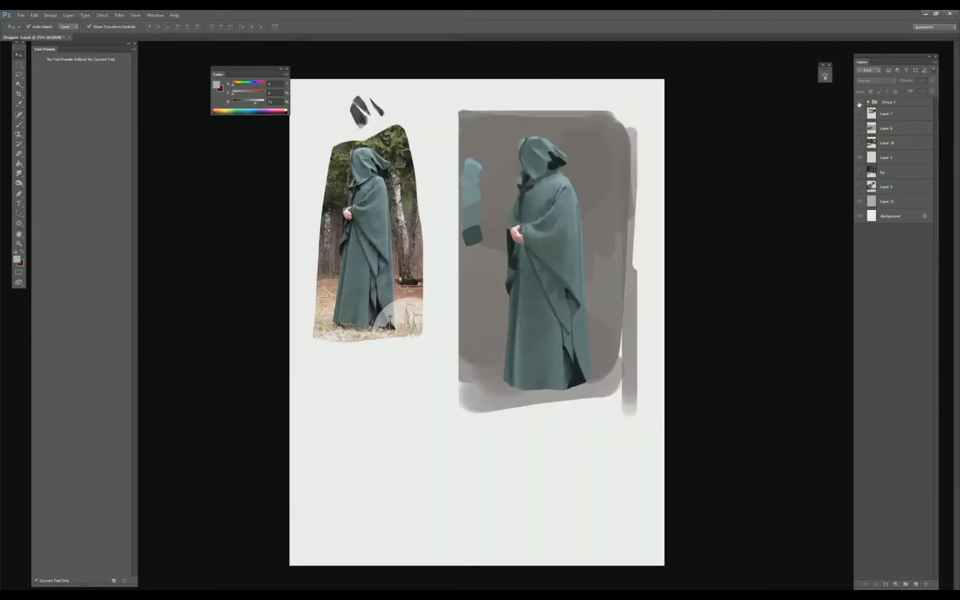
pyautogui.click(859, 102)
pyautogui.click(868, 102)
pyautogui.click(860, 188)
pyautogui.click(898, 189)
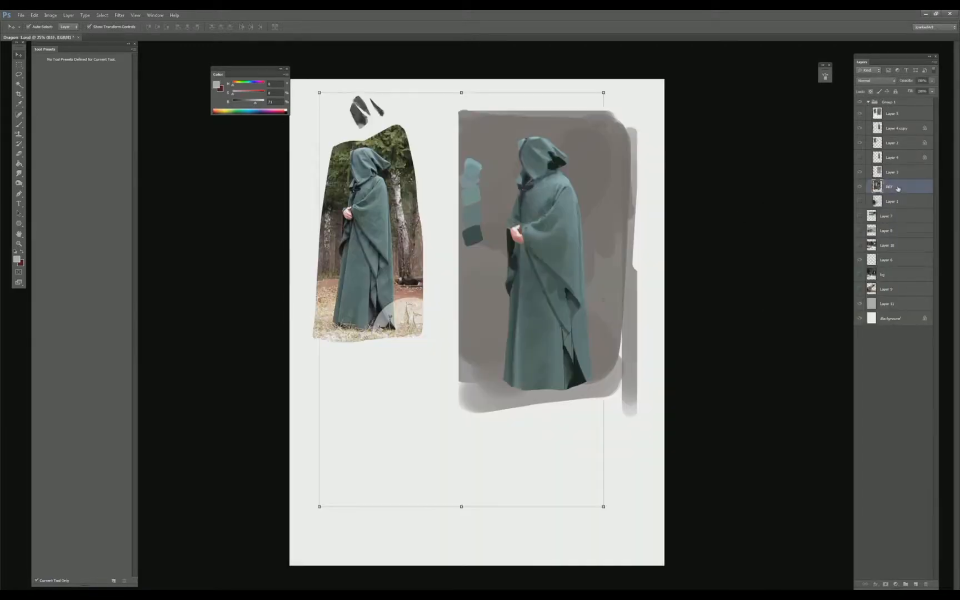
pyautogui.moveTo(901, 193)
pyautogui.mouseDown()
pyautogui.moveTo(897, 219)
pyautogui.moveTo(895, 210)
pyautogui.mouseUp()
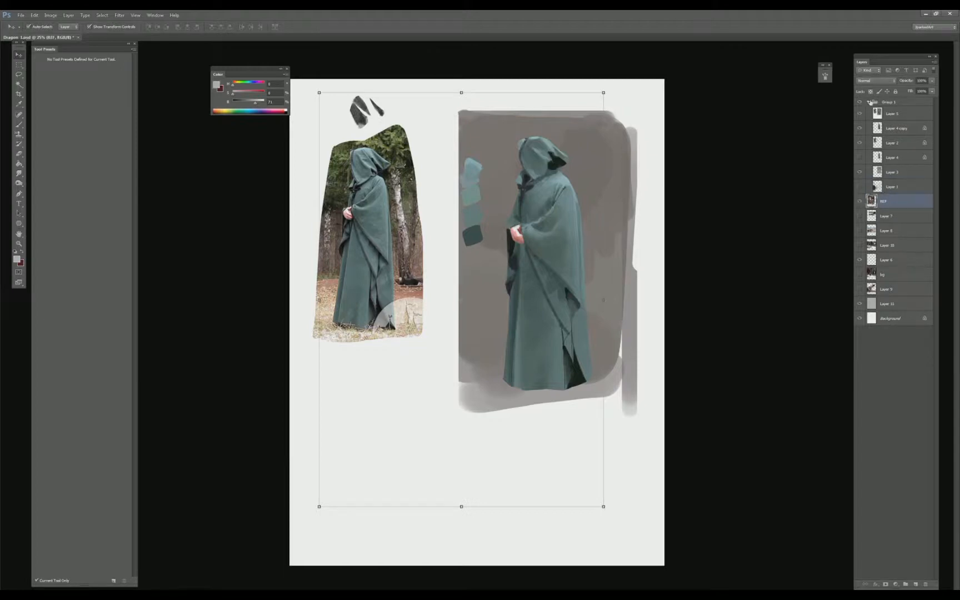
# - Collapse and hide Group 1, and shift the REF cloak reference sheet slightly over the canvas
pyautogui.click(870, 102)
pyautogui.click(859, 103)
pyautogui.moveTo(542, 241); pyautogui.dragTo(546, 243)
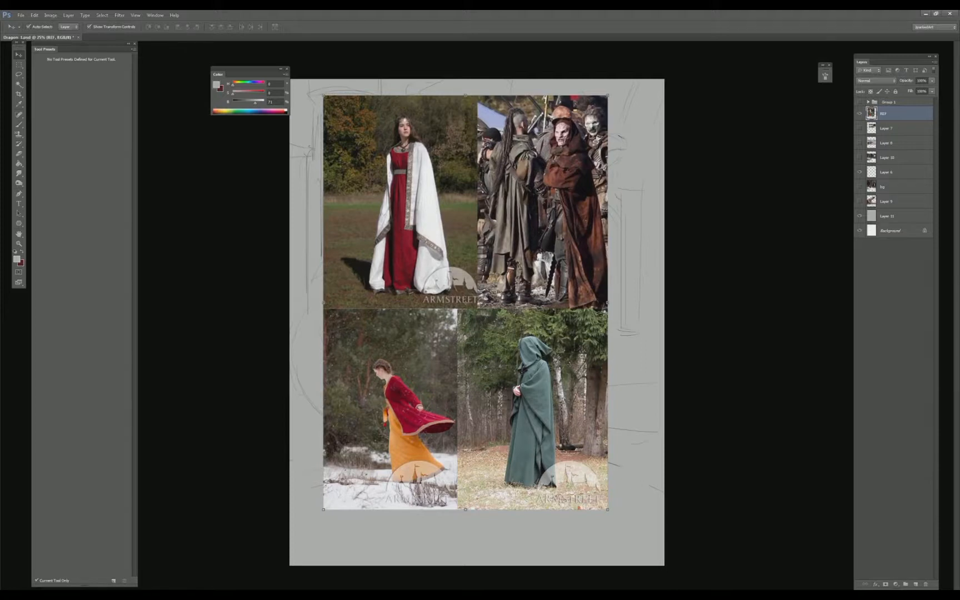
pyautogui.hotkey('shift', 'Left')
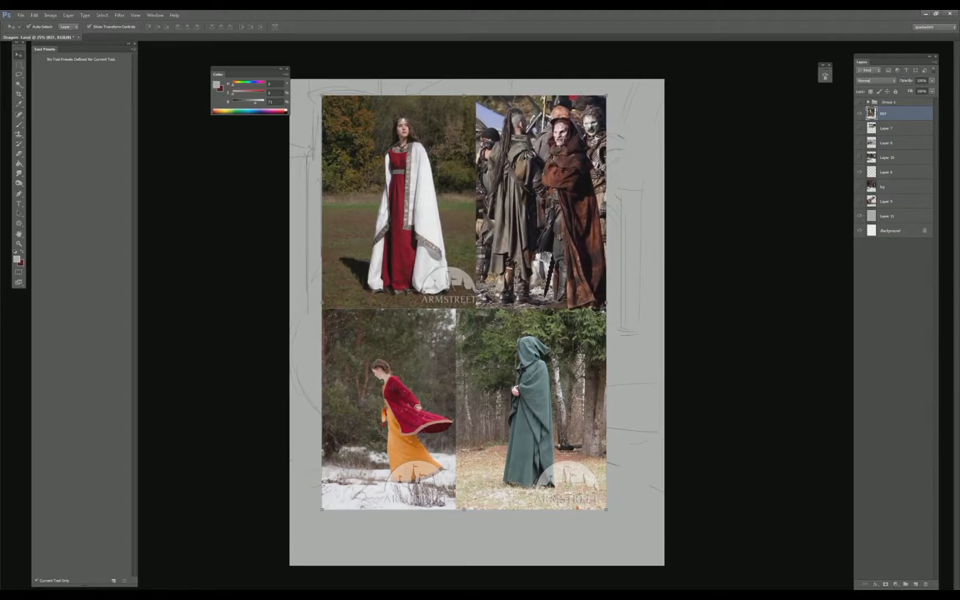
# - Hide the REF layer, leave no layer selected, and save the document
pyautogui.click(860, 114)
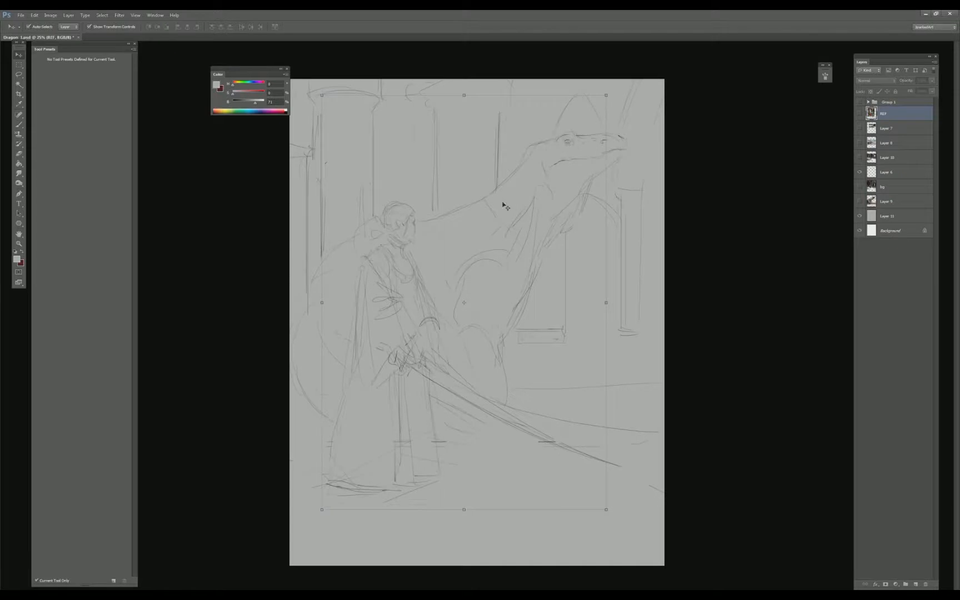
pyautogui.click(732, 184)
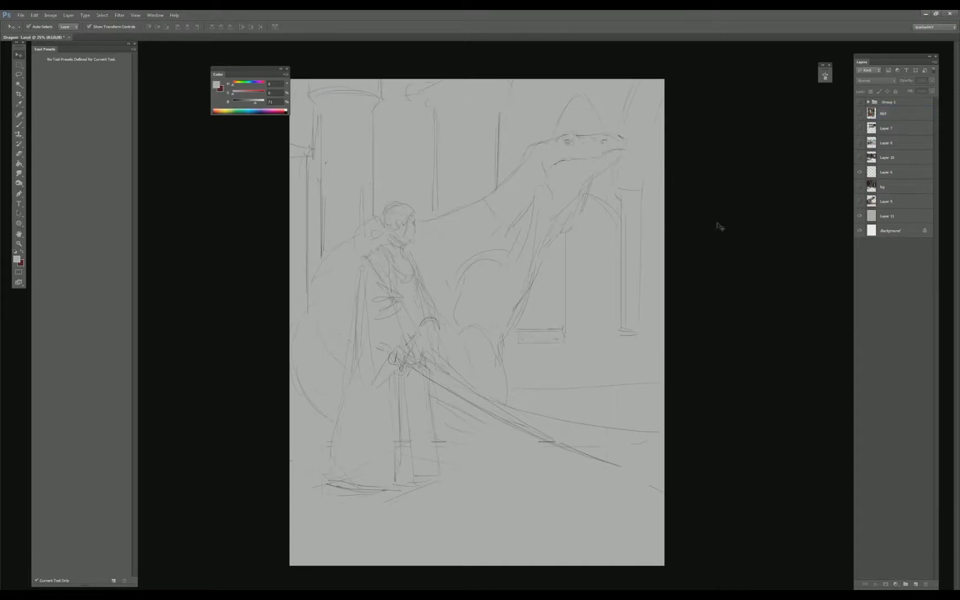
pyautogui.hotkey('ctrl', 's')
# - Add a new layer above the grey Layer 11 and ready the _A_hard brush with a darker grey of about 40% brightness
pyautogui.click(883, 215)
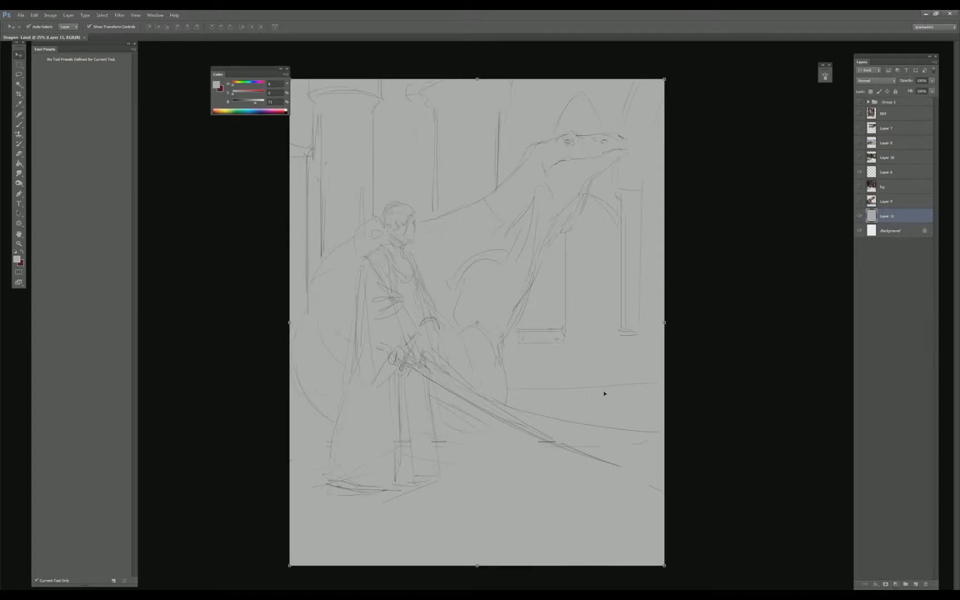
pyautogui.click(925, 584)
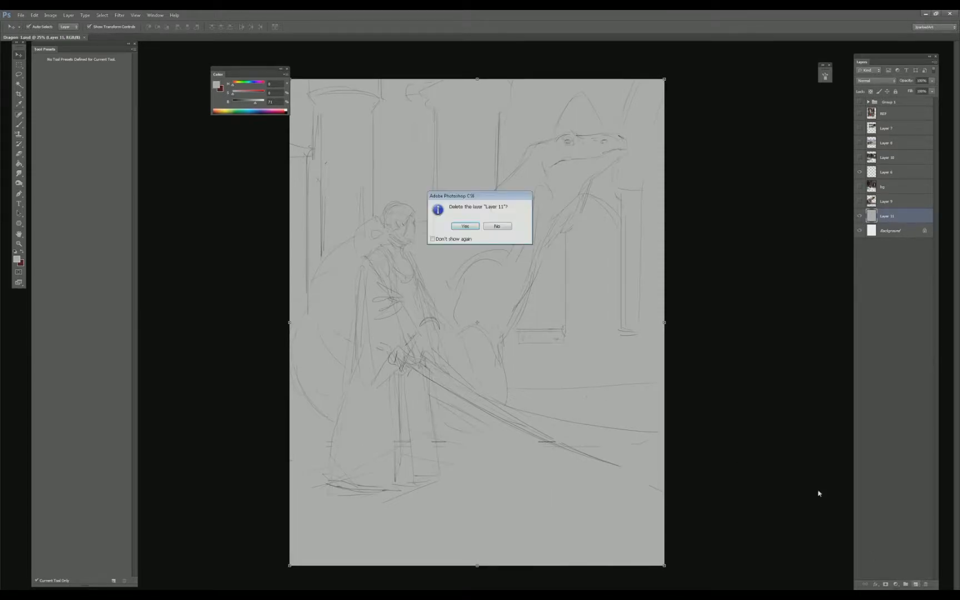
pyautogui.click(505, 229)
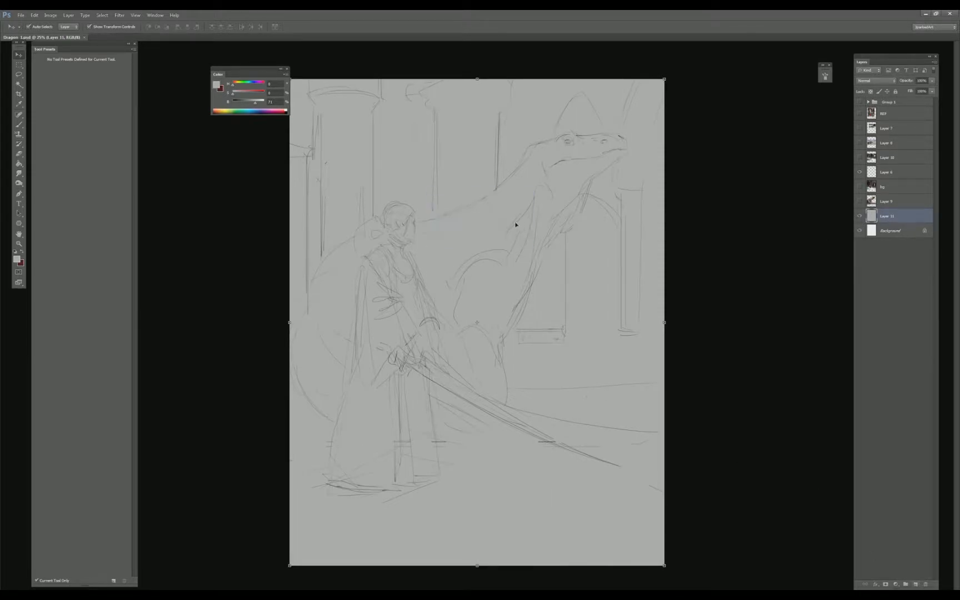
pyautogui.click(915, 585)
pyautogui.press('b')
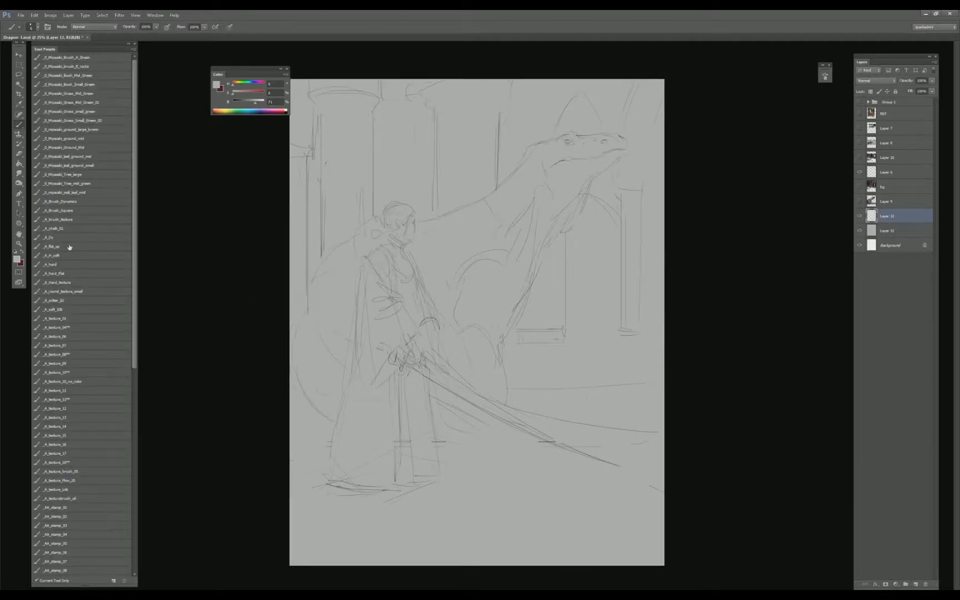
pyautogui.click(62, 265)
pyautogui.keyDown('alt'); pyautogui.click(423, 140); pyautogui.keyUp('alt')
pyautogui.moveTo(255, 105); pyautogui.dragTo(240, 111)
# - Block in the dragon's snout, jaw and throat contour in flat grey with a reduced brush size
pyautogui.press('[')
pyautogui.press('[')
pyautogui.press('[')
pyautogui.press('[')
pyautogui.press('[')
pyautogui.press('[')
pyautogui.moveTo(552, 158)
pyautogui.mouseDown()
pyautogui.moveTo(574, 137)
pyautogui.moveTo(618, 134)
pyautogui.moveTo(625, 145)
pyautogui.moveTo(522, 252)
pyautogui.moveTo(580, 207)
pyautogui.moveTo(517, 253)
pyautogui.mouseUp()
pyautogui.press(']')
pyautogui.press('[')
pyautogui.press(']')
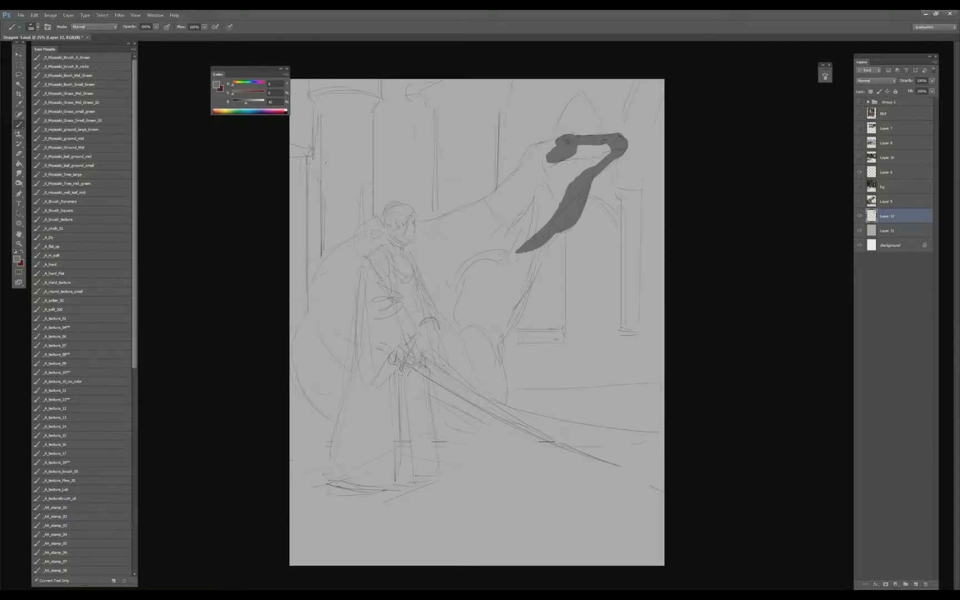
# - Paint the front of the dragon's neck, its chest and front leg with an enlarged brush, following the sketch
pyautogui.moveTo(555, 203)
pyautogui.mouseDown()
pyautogui.moveTo(486, 272)
pyautogui.moveTo(462, 327)
pyautogui.moveTo(467, 340)
pyautogui.moveTo(500, 311)
pyautogui.moveTo(470, 355)
pyautogui.moveTo(498, 410)
pyautogui.mouseUp()
pyautogui.press(']')
pyautogui.press(']')
pyautogui.press(']')
pyautogui.moveTo(472, 278); pyautogui.dragTo(472, 401)
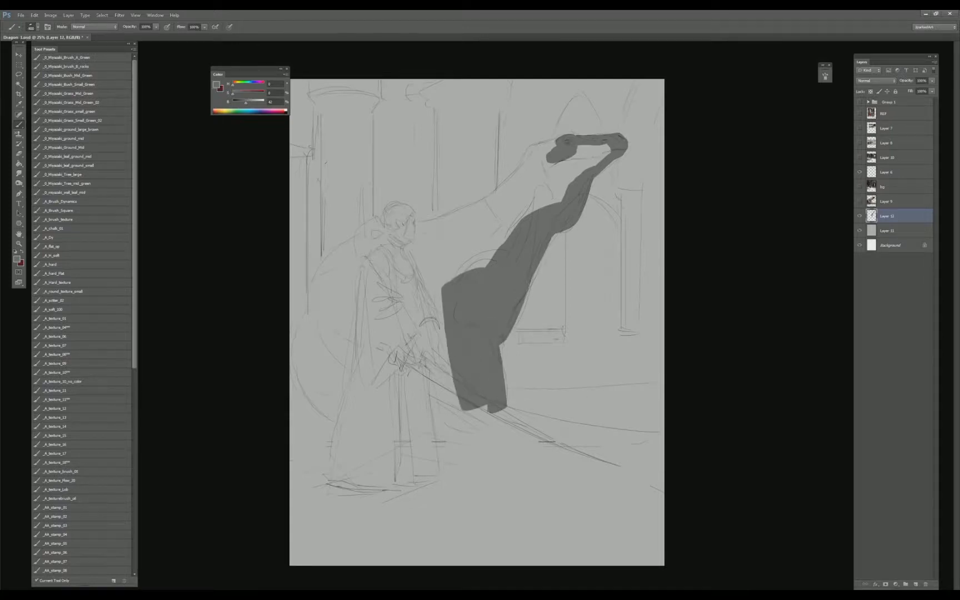
pyautogui.moveTo(443, 275); pyautogui.dragTo(458, 429)
# - Block in the dragon's large body behind the swordsman and extend its back line up toward the neck
pyautogui.moveTo(383, 269)
pyautogui.mouseDown()
pyautogui.moveTo(356, 279)
pyautogui.moveTo(320, 408)
pyautogui.mouseUp()
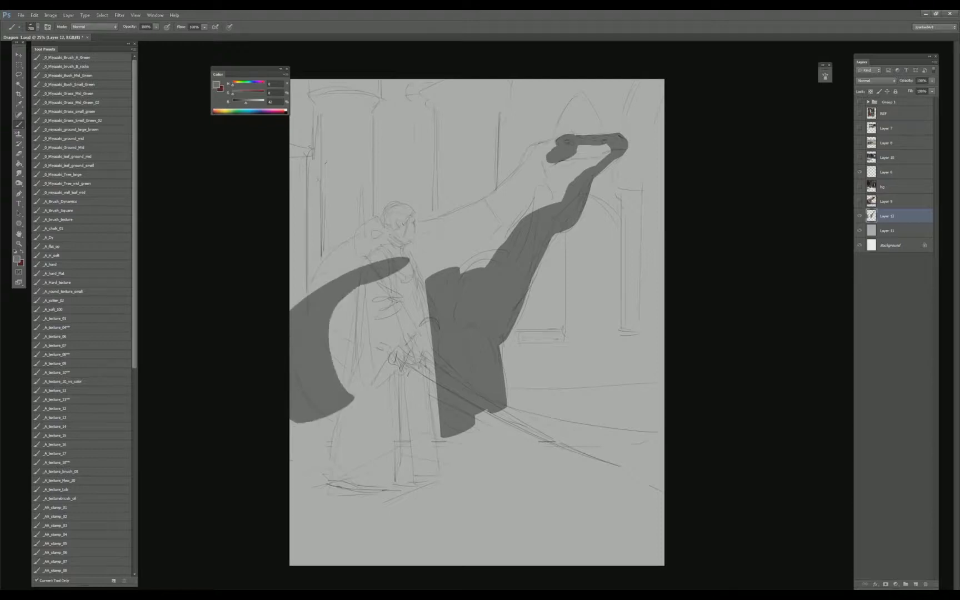
pyautogui.moveTo(315, 325)
pyautogui.mouseDown()
pyautogui.moveTo(350, 417)
pyautogui.moveTo(369, 295)
pyautogui.moveTo(411, 384)
pyautogui.mouseUp()
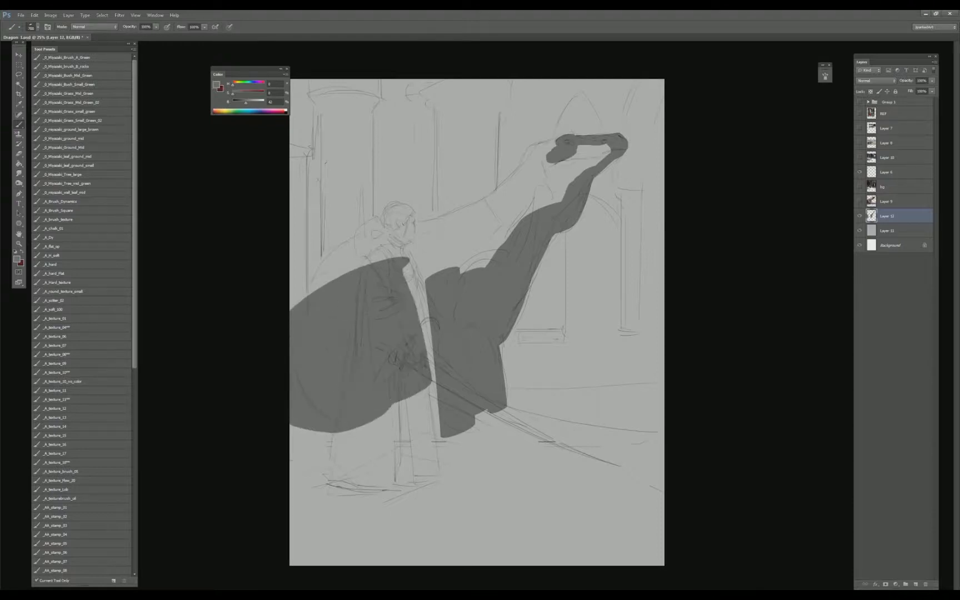
pyautogui.moveTo(311, 300)
pyautogui.mouseDown()
pyautogui.moveTo(428, 252)
pyautogui.moveTo(500, 202)
pyautogui.mouseUp()
pyautogui.moveTo(390, 247); pyautogui.dragTo(520, 192)
pyautogui.moveTo(426, 227)
pyautogui.mouseDown()
pyautogui.moveTo(471, 205)
pyautogui.moveTo(292, 297)
pyautogui.mouseUp()
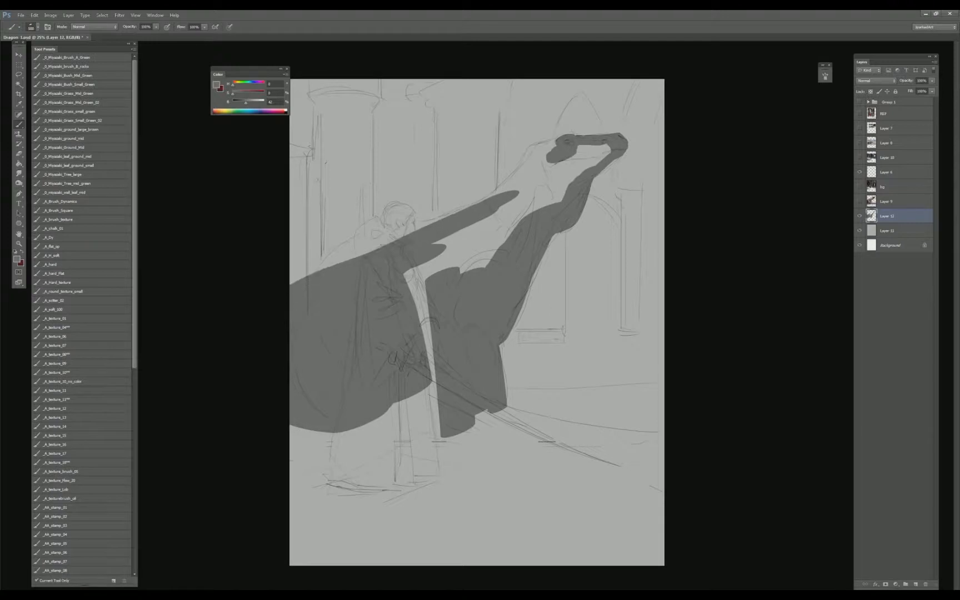
# - Fill the gaps in the dragon's chest, neck and head, and shape the back of its head
pyautogui.moveTo(427, 272); pyautogui.dragTo(405, 305)
pyautogui.moveTo(422, 389)
pyautogui.mouseDown()
pyautogui.moveTo(445, 260)
pyautogui.moveTo(486, 222)
pyautogui.mouseUp()
pyautogui.moveTo(492, 266)
pyautogui.mouseDown()
pyautogui.moveTo(505, 227)
pyautogui.moveTo(447, 241)
pyautogui.moveTo(525, 202)
pyautogui.moveTo(517, 216)
pyautogui.moveTo(592, 157)
pyautogui.moveTo(581, 147)
pyautogui.moveTo(592, 169)
pyautogui.moveTo(552, 144)
pyautogui.moveTo(530, 149)
pyautogui.moveTo(503, 191)
pyautogui.mouseUp()
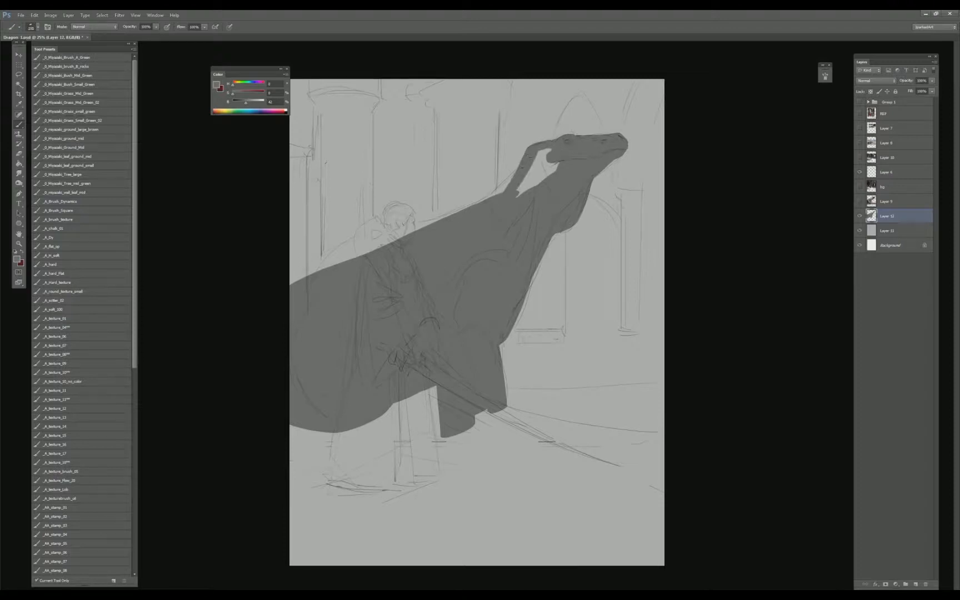
pyautogui.moveTo(543, 151); pyautogui.dragTo(489, 198)
pyautogui.moveTo(553, 156); pyautogui.dragTo(521, 193)
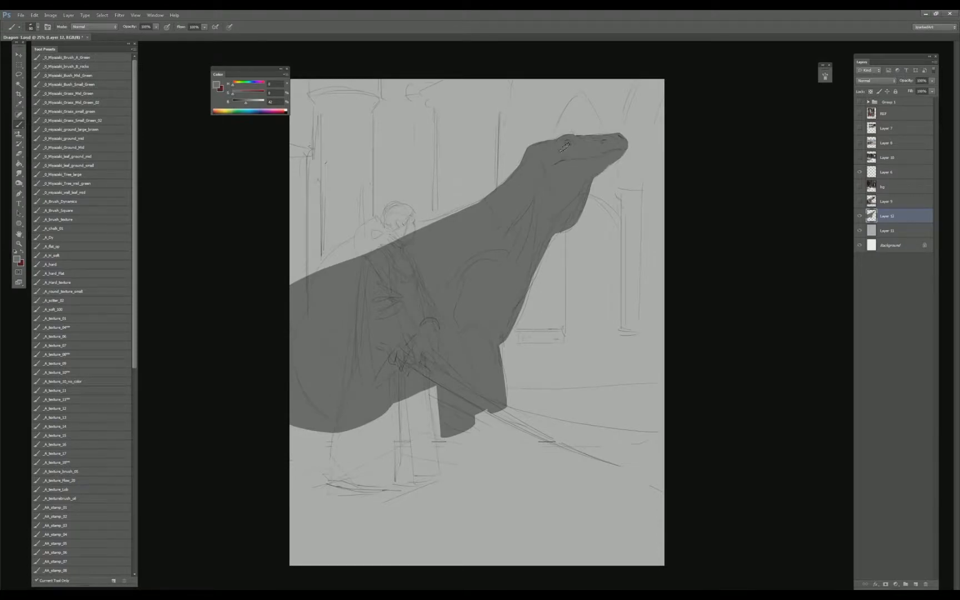
# - Paint the dragon's underside and its tail sweeping along the ground to the canvas edge behind the sword
pyautogui.moveTo(498, 404); pyautogui.dragTo(508, 416)
pyautogui.moveTo(323, 428); pyautogui.dragTo(664, 450)
pyautogui.press('[')
pyautogui.moveTo(390, 410)
pyautogui.mouseDown()
pyautogui.moveTo(417, 401)
pyautogui.moveTo(436, 418)
pyautogui.mouseUp()
pyautogui.moveTo(472, 426); pyautogui.dragTo(497, 422)
pyautogui.moveTo(436, 392); pyautogui.dragTo(416, 402)
pyautogui.moveTo(479, 420)
pyautogui.mouseDown()
pyautogui.moveTo(503, 414)
pyautogui.moveTo(586, 442)
pyautogui.mouseUp()
pyautogui.moveTo(586, 449); pyautogui.dragTo(664, 464)
pyautogui.moveTo(514, 418); pyautogui.dragTo(681, 443)
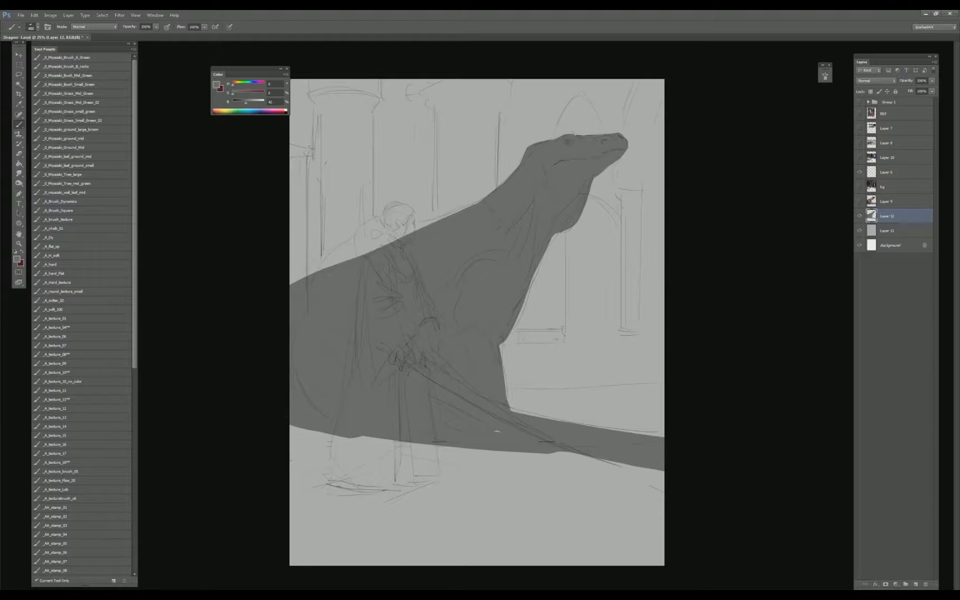
pyautogui.moveTo(291, 422)
pyautogui.mouseDown()
pyautogui.moveTo(453, 454)
pyautogui.moveTo(666, 456)
pyautogui.mouseUp()
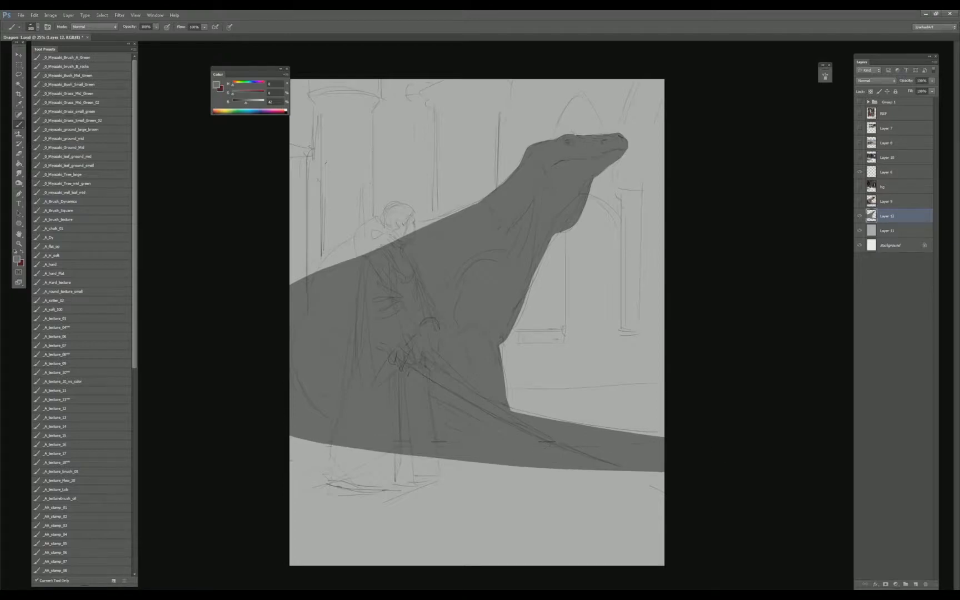
# - Trim the tail's lower edge with the eraser and fill out the bottom edge of the dragon's body
pyautogui.press('e')
pyautogui.moveTo(497, 477); pyautogui.dragTo(664, 468)
pyautogui.moveTo(433, 473); pyautogui.dragTo(824, 466)
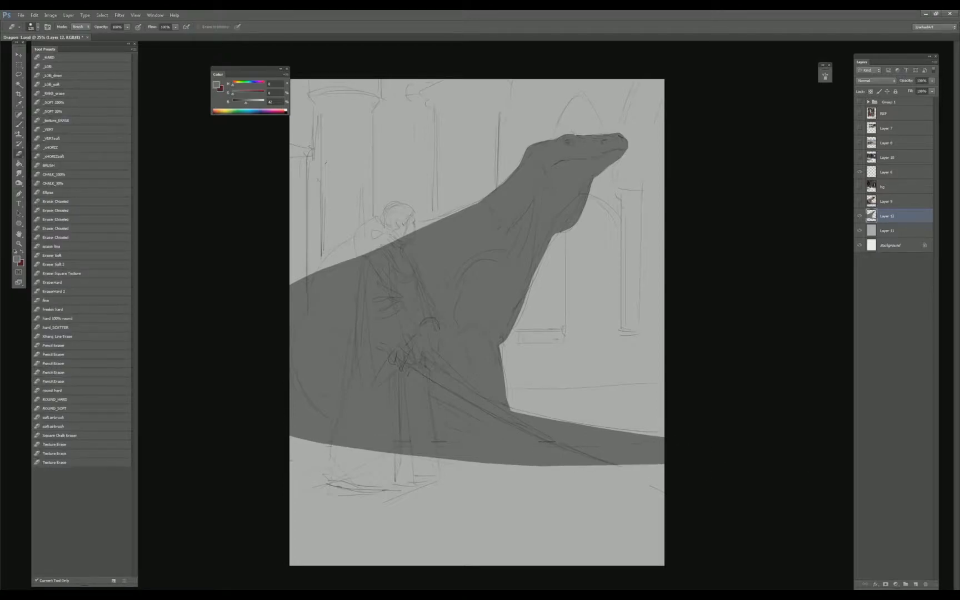
pyautogui.press('b')
pyautogui.moveTo(291, 443); pyautogui.dragTo(346, 449)
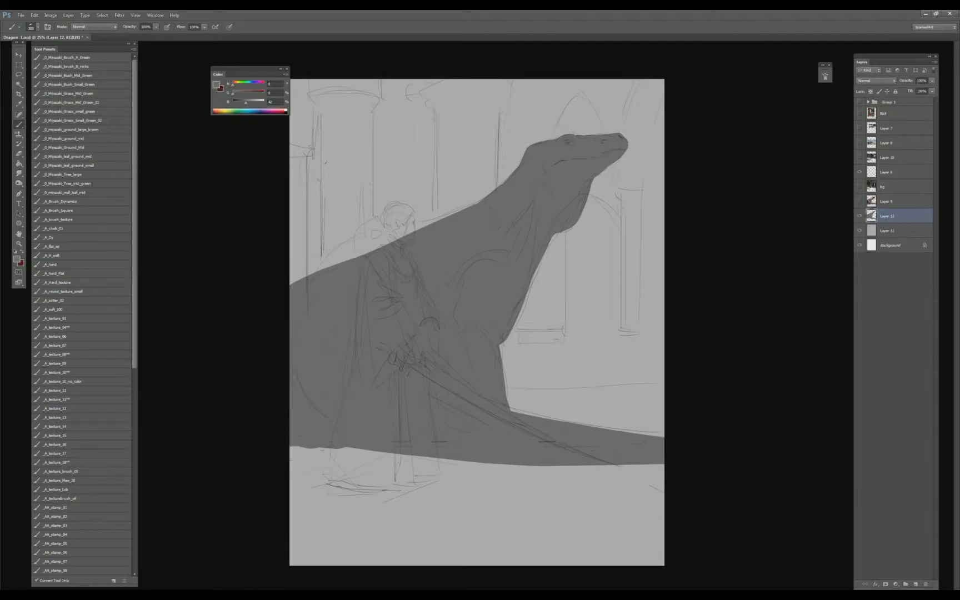
# - Rename the silhouette layer as dragon and save the document
pyautogui.press('v')
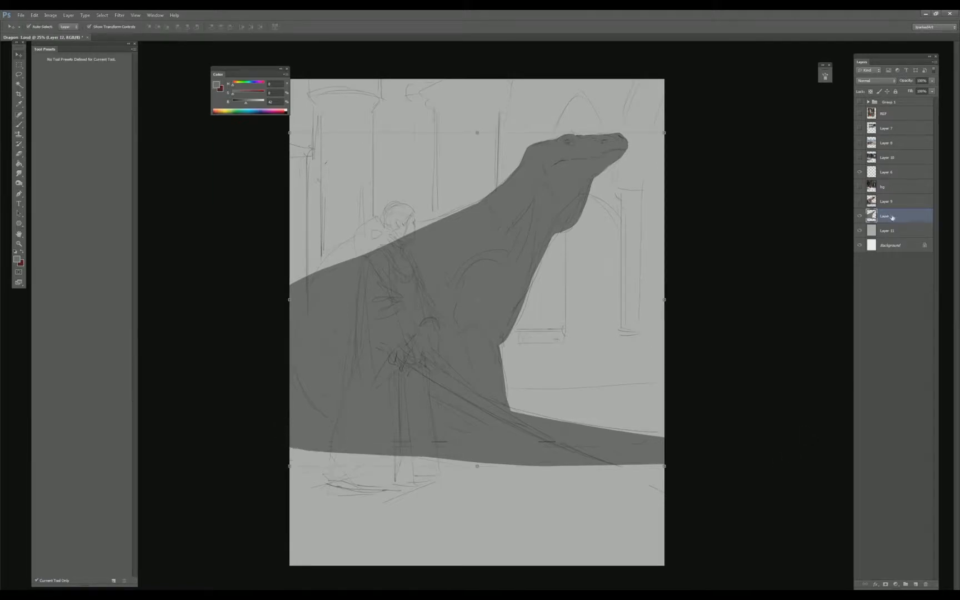
pyautogui.doubleClick(893, 217)
pyautogui.write('dragon')
pyautogui.press('Return')
pyautogui.hotkey('ctrl', 's')
# - Add a new layer above dragon and paint the swordsman's face in a darker grey of about 32% brightness
pyautogui.click(913, 229)
pyautogui.click(914, 215)
pyautogui.click(916, 584)
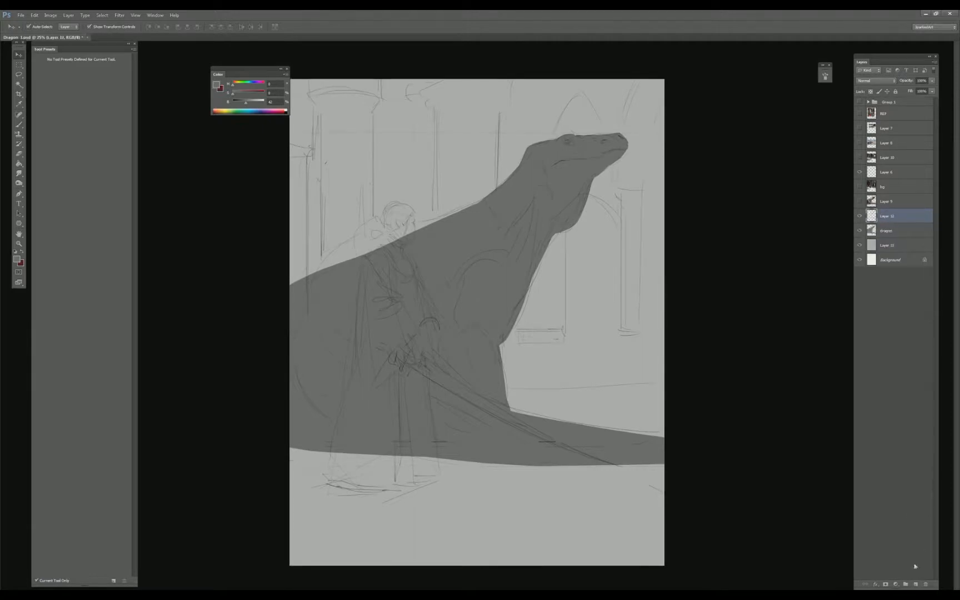
pyautogui.press('b')
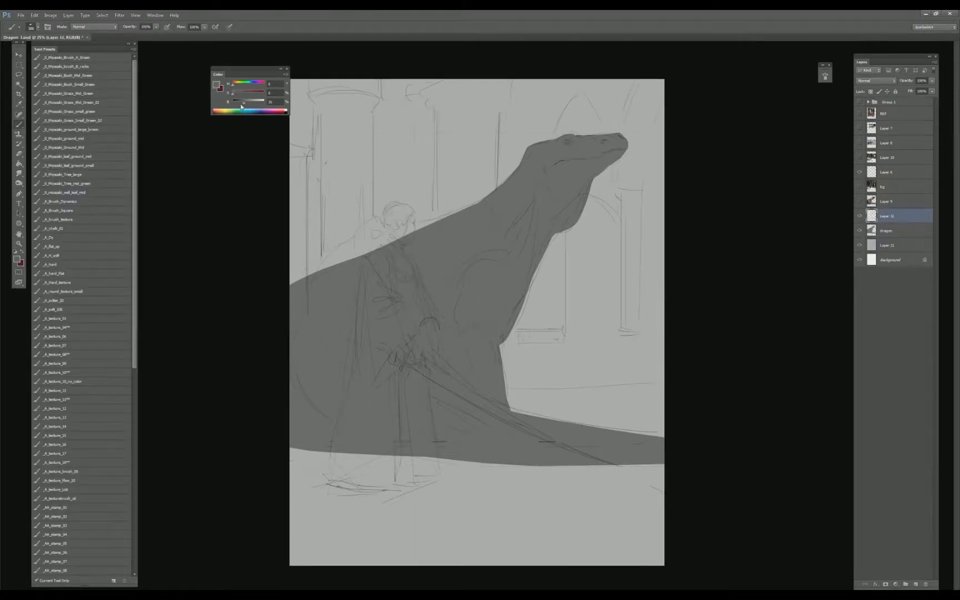
pyautogui.moveTo(395, 216)
pyautogui.mouseDown()
pyautogui.moveTo(410, 222)
pyautogui.moveTo(409, 247)
pyautogui.moveTo(401, 233)
pyautogui.mouseUp()
pyautogui.press('[')
pyautogui.press('[')
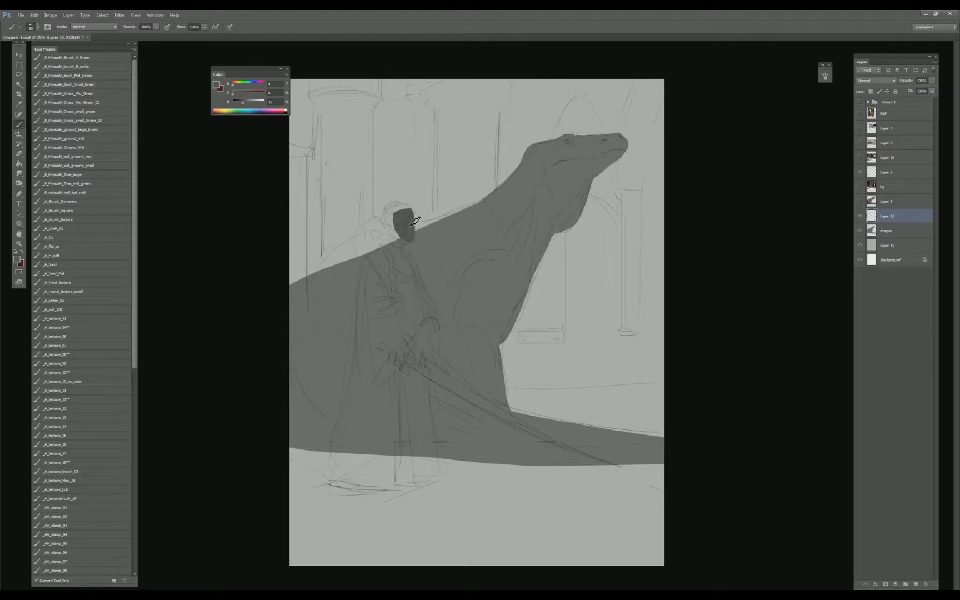
# - Block in the swordsman's head, shoulders, front arm and the back edge of his cloak with a larger brush
pyautogui.press(']')
pyautogui.moveTo(403, 211)
pyautogui.mouseDown()
pyautogui.moveTo(389, 218)
pyautogui.moveTo(391, 231)
pyautogui.moveTo(388, 210)
pyautogui.moveTo(401, 249)
pyautogui.moveTo(373, 225)
pyautogui.moveTo(358, 228)
pyautogui.moveTo(360, 253)
pyautogui.moveTo(377, 239)
pyautogui.moveTo(396, 266)
pyautogui.moveTo(381, 259)
pyautogui.moveTo(364, 270)
pyautogui.moveTo(356, 332)
pyautogui.mouseUp()
pyautogui.press(']')
pyautogui.moveTo(369, 268); pyautogui.dragTo(365, 392)
pyautogui.moveTo(405, 261)
pyautogui.mouseDown()
pyautogui.moveTo(386, 276)
pyautogui.moveTo(414, 281)
pyautogui.moveTo(436, 319)
pyautogui.moveTo(431, 362)
pyautogui.mouseUp()
pyautogui.moveTo(419, 303); pyautogui.dragTo(421, 360)
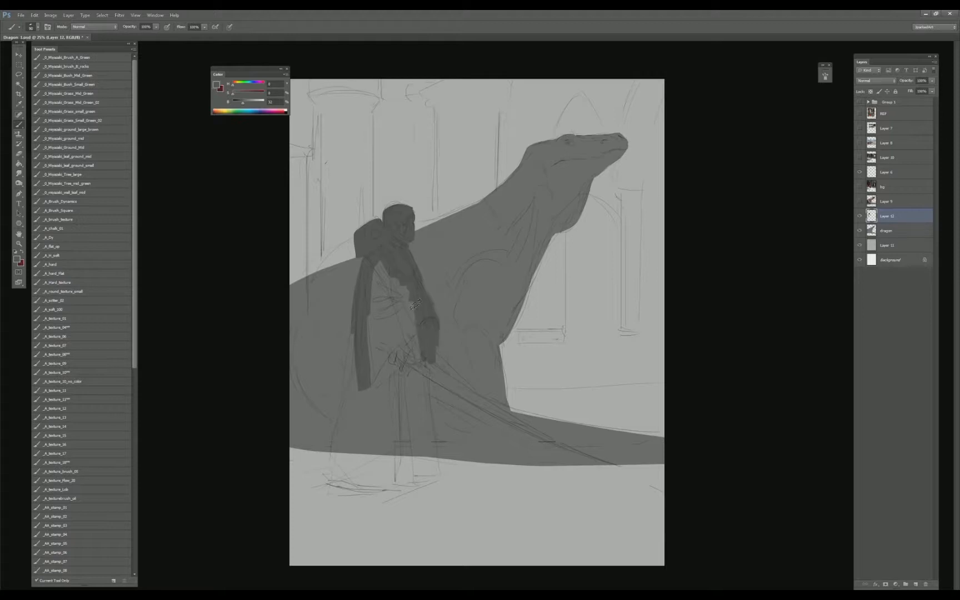
# - Fill the swordsman's torso and upper cloak, and clean the hood's back contour with the eraser
pyautogui.moveTo(408, 286)
pyautogui.mouseDown()
pyautogui.moveTo(411, 341)
pyautogui.moveTo(401, 307)
pyautogui.mouseUp()
pyautogui.moveTo(388, 267)
pyautogui.mouseDown()
pyautogui.moveTo(403, 337)
pyautogui.moveTo(389, 355)
pyautogui.mouseUp()
pyautogui.moveTo(378, 268); pyautogui.dragTo(379, 384)
pyautogui.moveTo(367, 315)
pyautogui.mouseDown()
pyautogui.moveTo(364, 393)
pyautogui.moveTo(353, 418)
pyautogui.mouseUp()
pyautogui.moveTo(357, 343); pyautogui.dragTo(345, 421)
pyautogui.moveTo(363, 225)
pyautogui.mouseDown()
pyautogui.moveTo(354, 232)
pyautogui.moveTo(368, 215)
pyautogui.mouseUp()
pyautogui.press('e')
pyautogui.moveTo(354, 225)
pyautogui.mouseDown()
pyautogui.moveTo(371, 213)
pyautogui.moveTo(356, 232)
pyautogui.mouseUp()
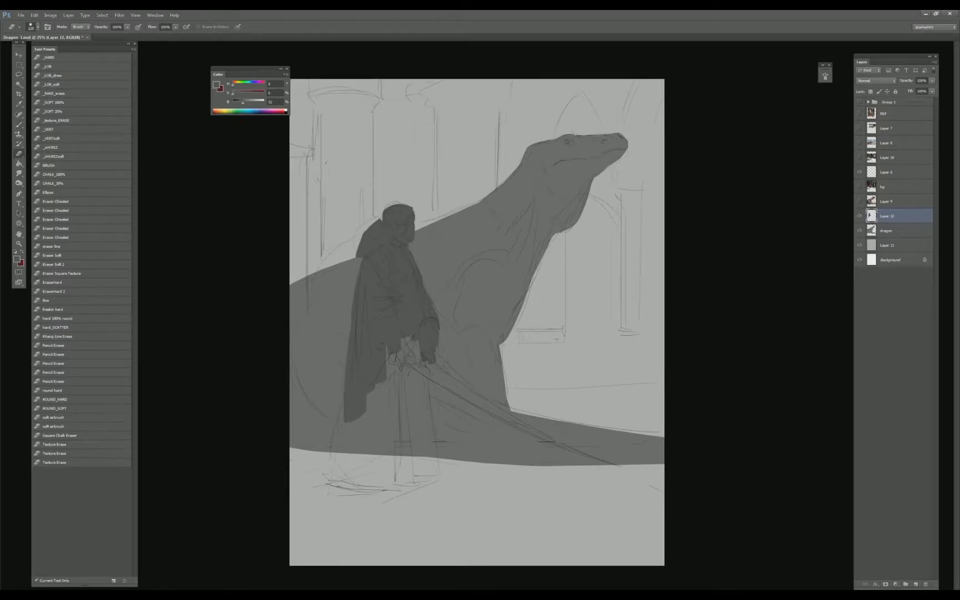
# - Refine the swordsman's face profile and neck by alternately painting and erasing along the silhouette's edge
pyautogui.press('b')
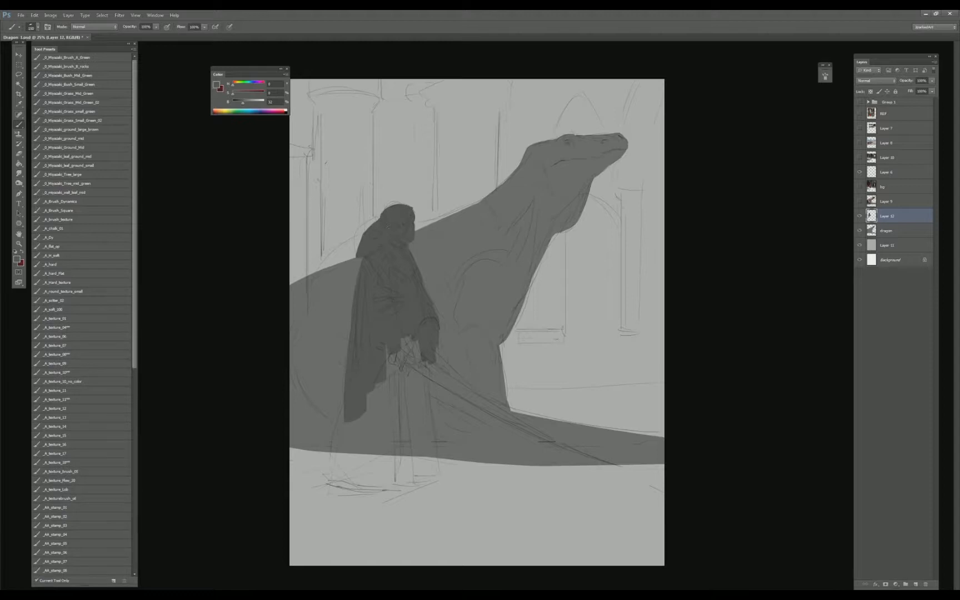
pyautogui.press('e')
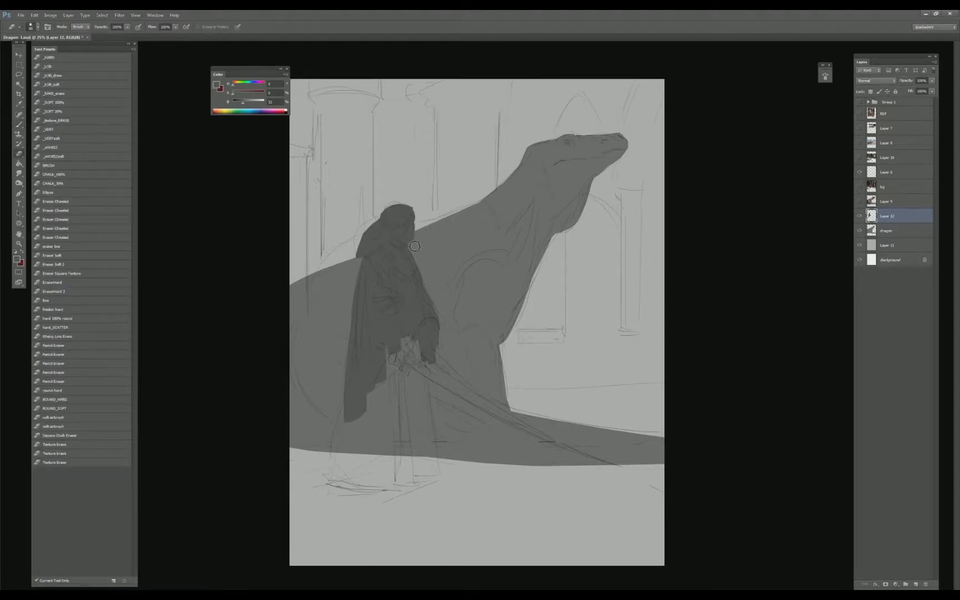
pyautogui.press('b')
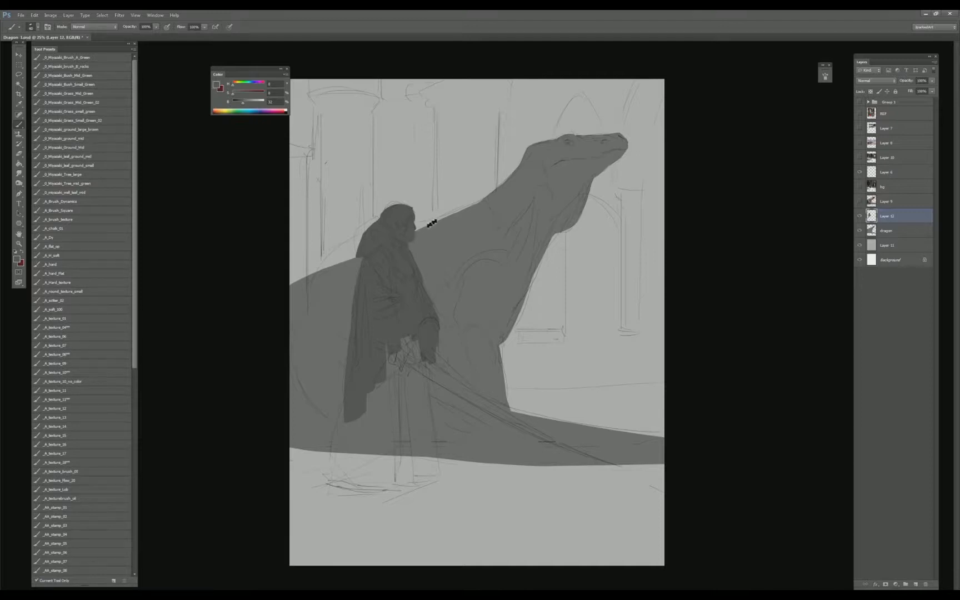
pyautogui.press('e')
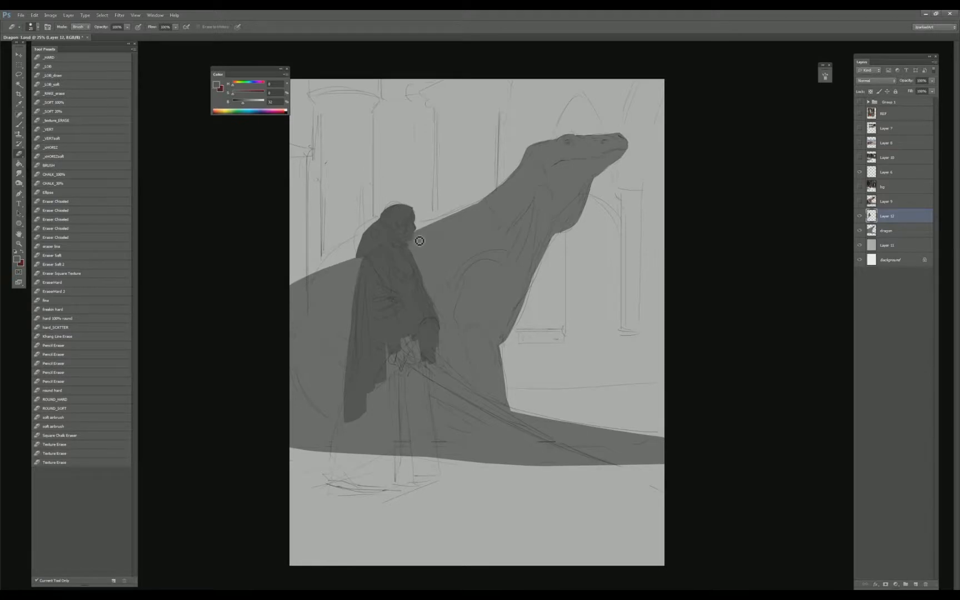
pyautogui.press('b')
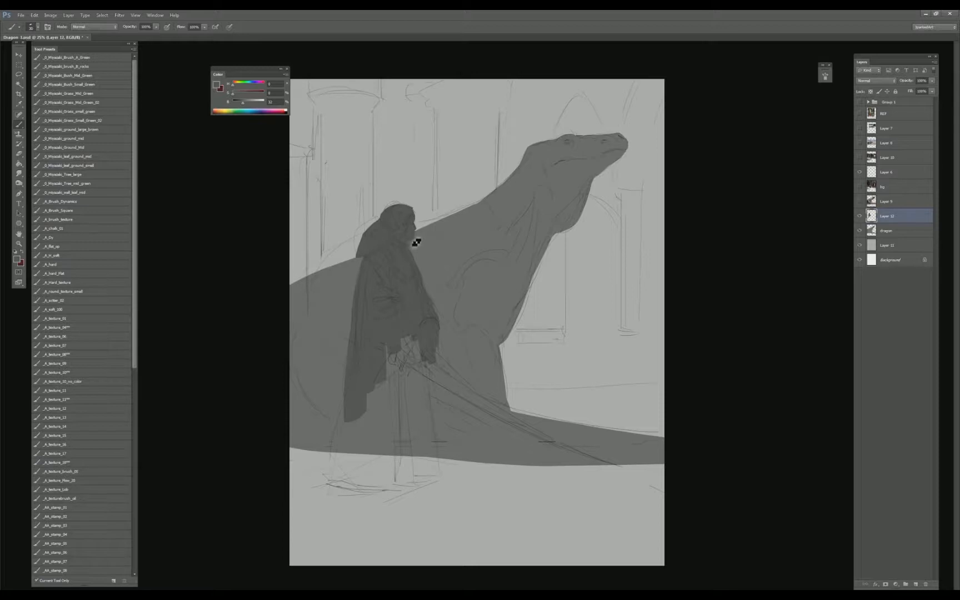
pyautogui.press('e')
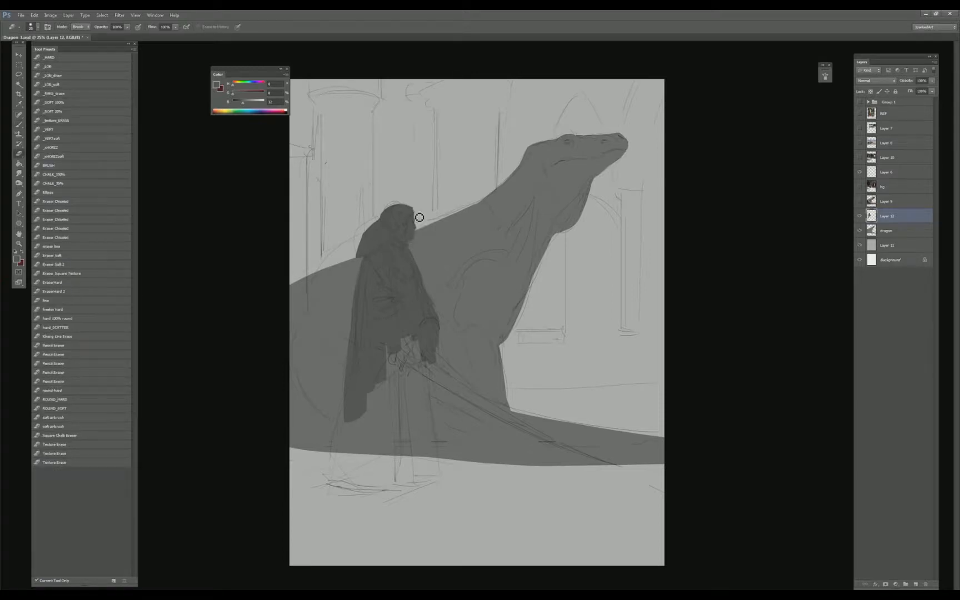
pyautogui.press('b')
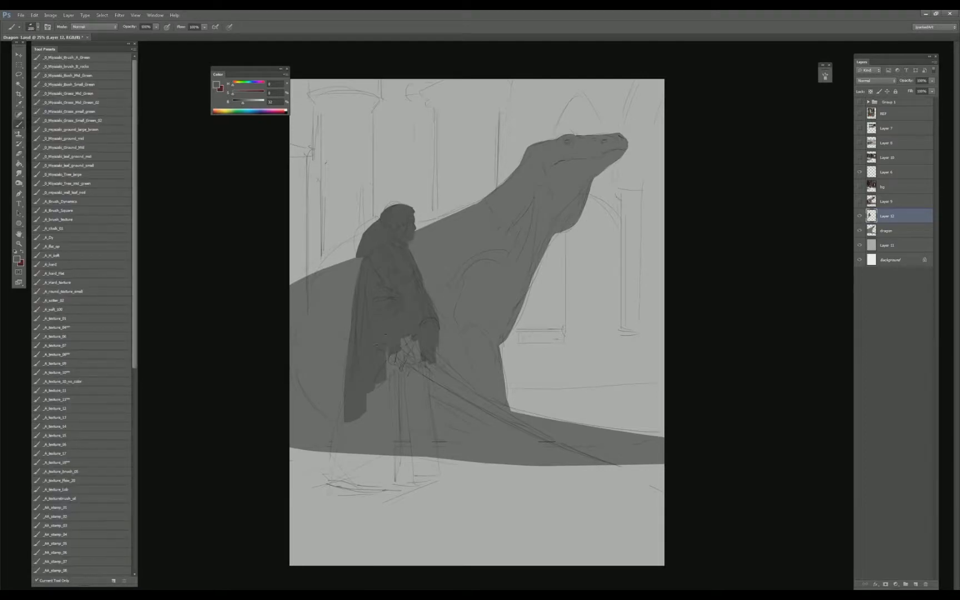
# - Extend the swordsman's cloak down to the ground, filling its lower back and middle with flat dark grey
pyautogui.moveTo(395, 364); pyautogui.dragTo(389, 478)
pyautogui.moveTo(356, 422); pyautogui.dragTo(336, 473)
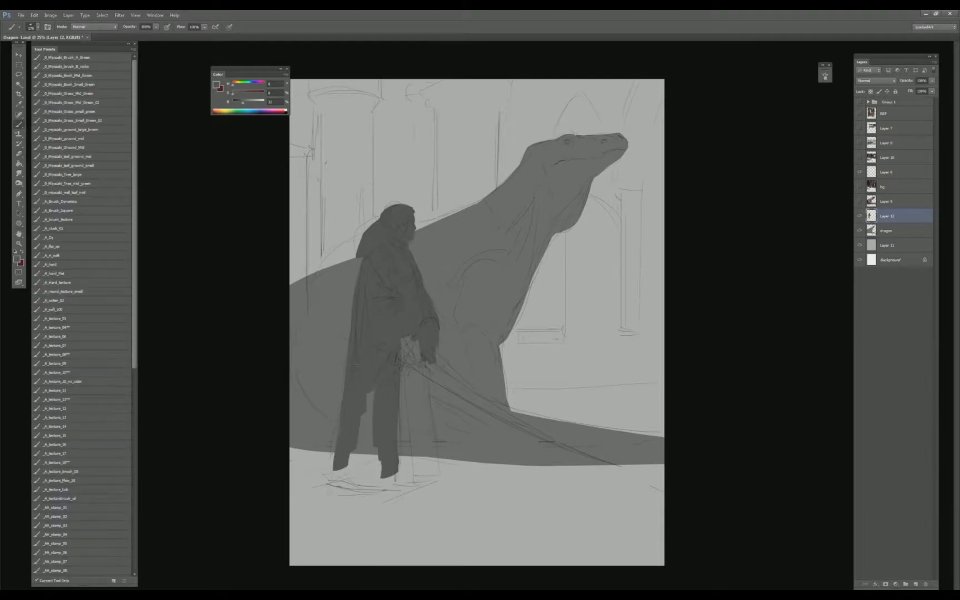
pyautogui.moveTo(340, 406)
pyautogui.mouseDown()
pyautogui.moveTo(334, 475)
pyautogui.moveTo(395, 479)
pyautogui.mouseUp()
pyautogui.moveTo(362, 389)
pyautogui.mouseDown()
pyautogui.moveTo(361, 459)
pyautogui.moveTo(396, 483)
pyautogui.mouseUp()
pyautogui.moveTo(403, 339); pyautogui.dragTo(401, 474)
pyautogui.moveTo(408, 379)
pyautogui.mouseDown()
pyautogui.moveTo(403, 484)
pyautogui.moveTo(414, 479)
pyautogui.mouseUp()
pyautogui.moveTo(414, 373); pyautogui.dragTo(411, 481)
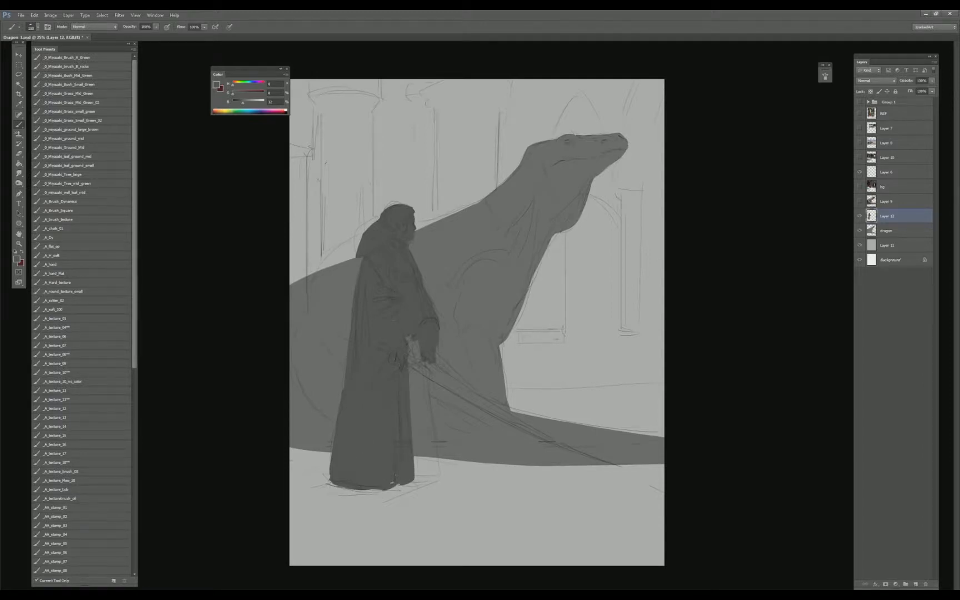
# - Fill the swordsman's hands area and the front of his robe down to the hem
pyautogui.moveTo(408, 338); pyautogui.dragTo(416, 467)
pyautogui.moveTo(416, 352)
pyautogui.mouseDown()
pyautogui.moveTo(418, 471)
pyautogui.moveTo(424, 462)
pyautogui.mouseUp()
pyautogui.moveTo(425, 360)
pyautogui.mouseDown()
pyautogui.moveTo(422, 477)
pyautogui.moveTo(440, 465)
pyautogui.mouseUp()
pyautogui.moveTo(433, 382); pyautogui.dragTo(439, 466)
pyautogui.moveTo(427, 363); pyautogui.dragTo(431, 423)
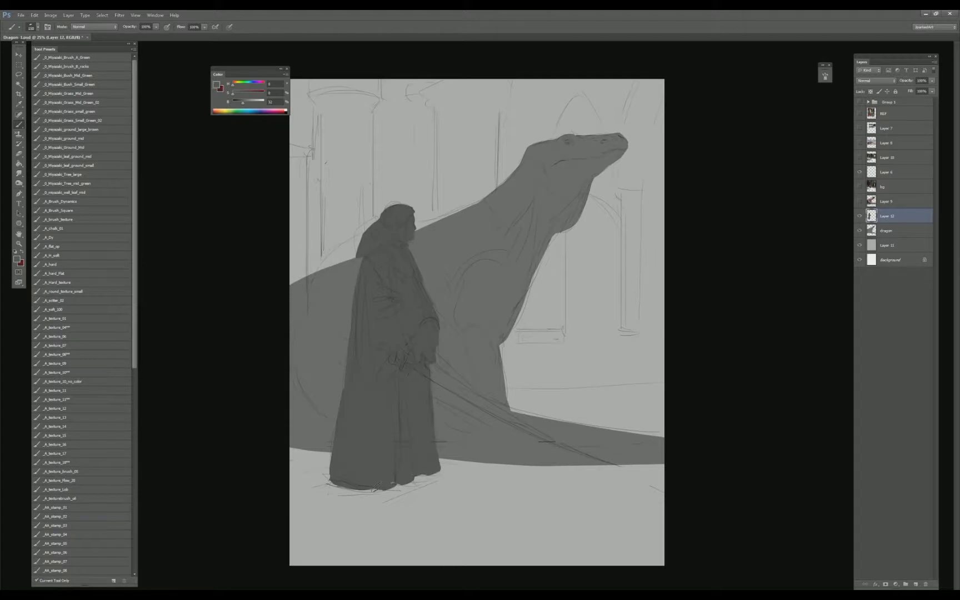
# - Fill the bottom hem of the swordsman's cloak with flat dark grey along the ground line
pyautogui.moveTo(363, 488); pyautogui.dragTo(401, 486)
pyautogui.moveTo(334, 486)
pyautogui.mouseDown()
pyautogui.moveTo(391, 494)
pyautogui.moveTo(338, 494)
pyautogui.moveTo(334, 481)
pyautogui.moveTo(333, 494)
pyautogui.moveTo(384, 496)
pyautogui.mouseUp()
pyautogui.moveTo(429, 372); pyautogui.dragTo(516, 442)
pyautogui.keyDown('shift'); pyautogui.click(605, 467); pyautogui.keyUp('shift')
pyautogui.hotkey('ctrl', 'z')
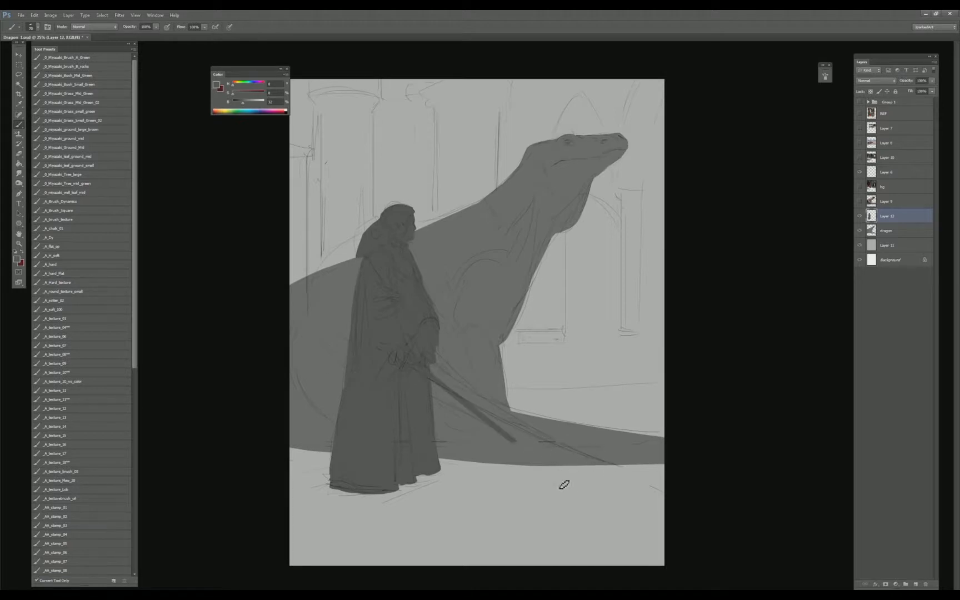
pyautogui.keyDown('shift'); pyautogui.click(564, 485); pyautogui.keyUp('shift')
pyautogui.hotkey('ctrl', 'alt', 'z')
pyautogui.hotkey('ctrl', 'alt', 'z')
# - Paint a straight sword blade from the swordsman's hands diagonally down past the dragon's tail, and erase its end into a pointed tip
pyautogui.click(409, 369)
pyautogui.keyDown('shift'); pyautogui.click(578, 482); pyautogui.keyUp('shift')
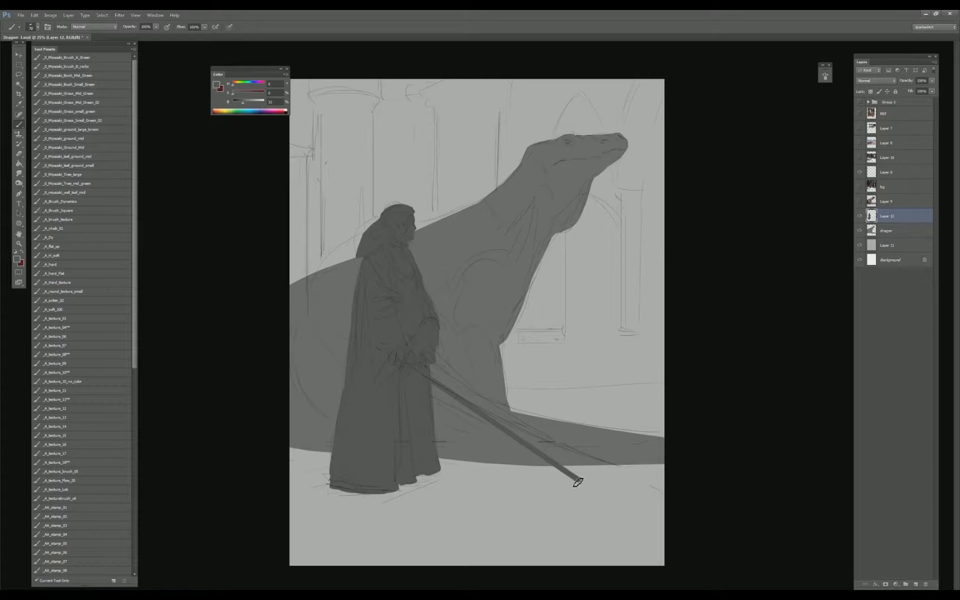
pyautogui.press('e')
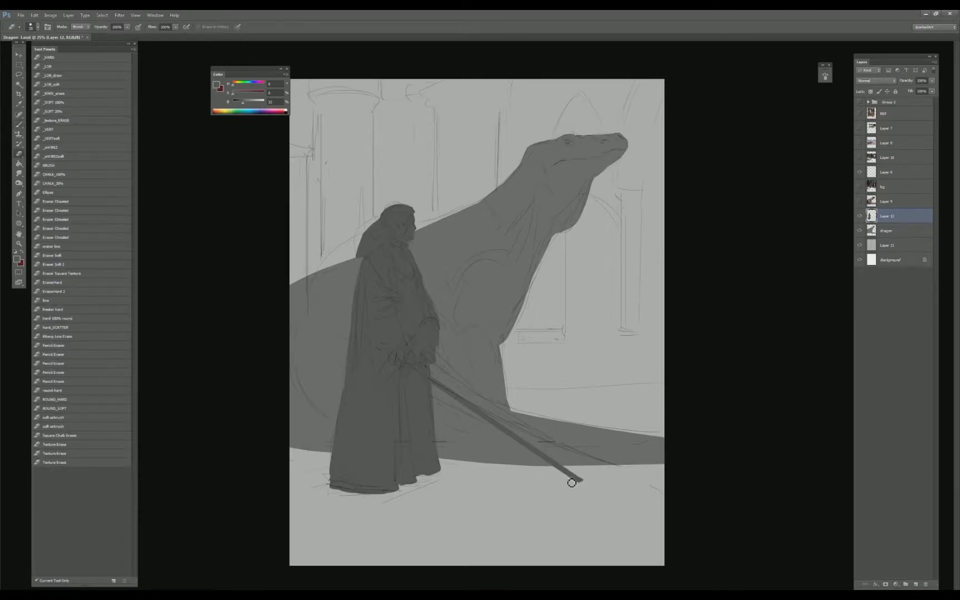
pyautogui.moveTo(598, 480); pyautogui.dragTo(540, 467)
pyautogui.press('b')
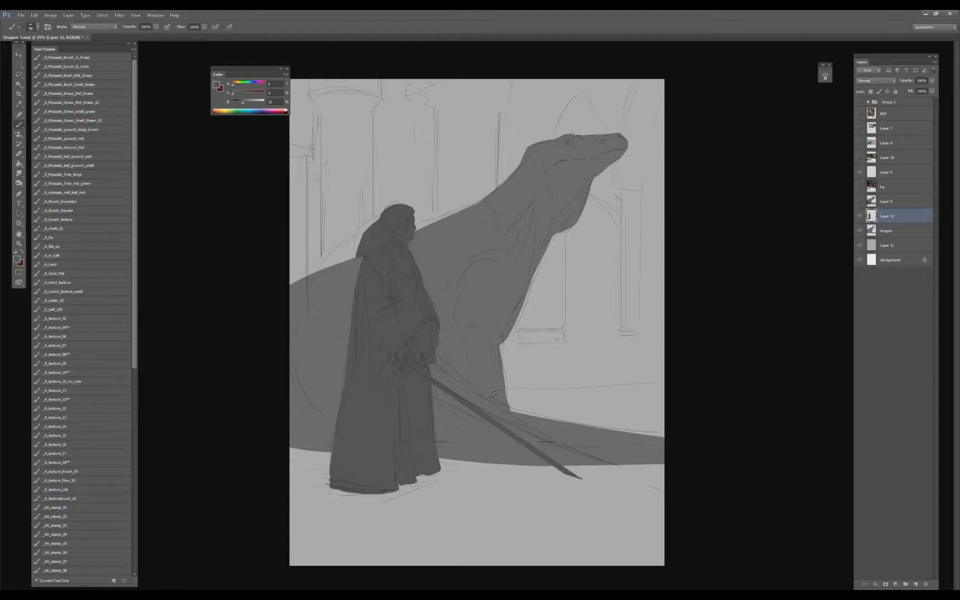
# - Check the silhouettes by toggling the swordsman's layer, viewing them without the Layer 6 sketch, and comparing with the komodo photo on Layer 9
pyautogui.click(860, 215)
pyautogui.click(860, 215)
pyautogui.click(860, 215)
pyautogui.click(860, 215)
pyautogui.click(860, 172)
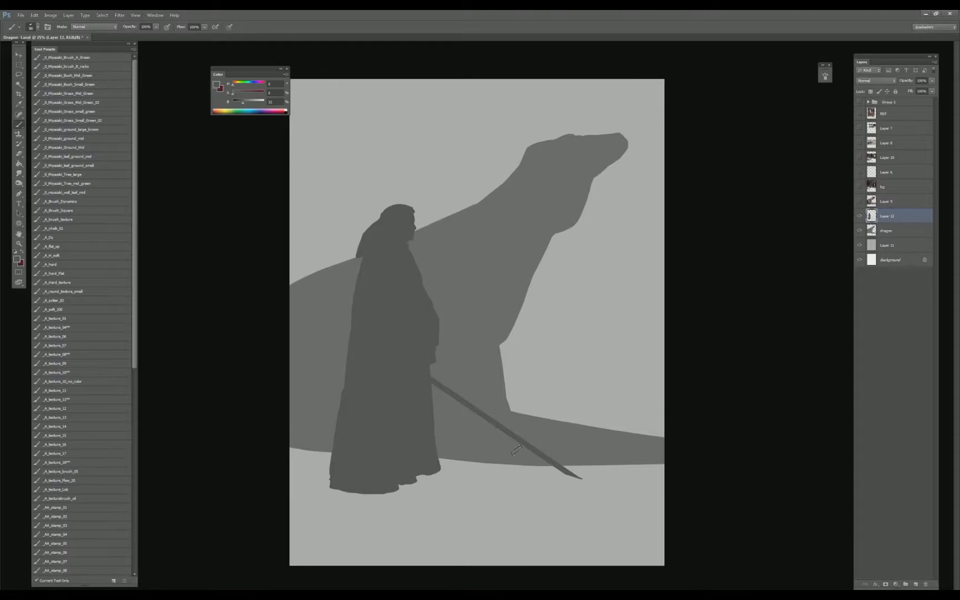
pyautogui.click(861, 201)
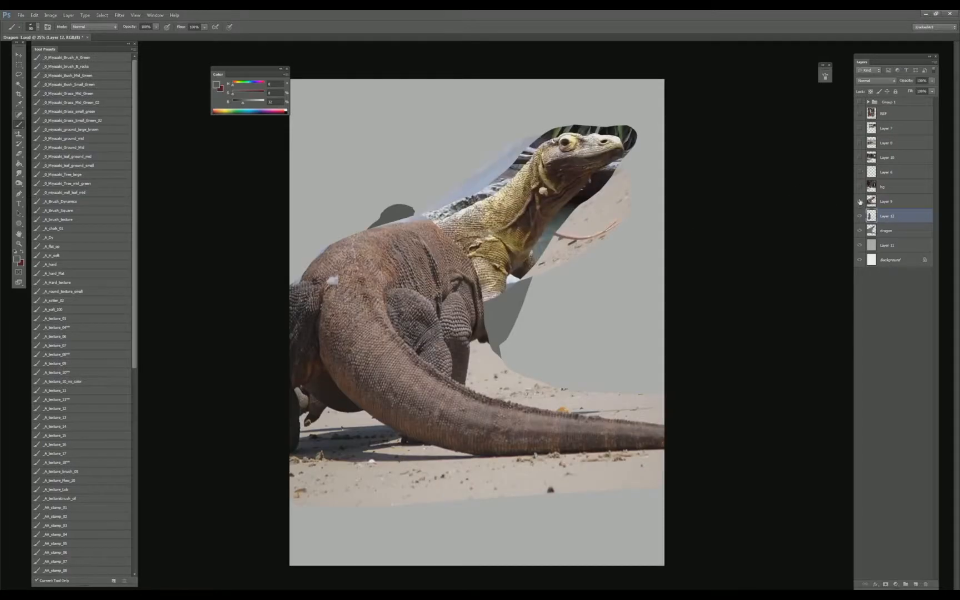
pyautogui.click(860, 202)
pyautogui.click(859, 172)
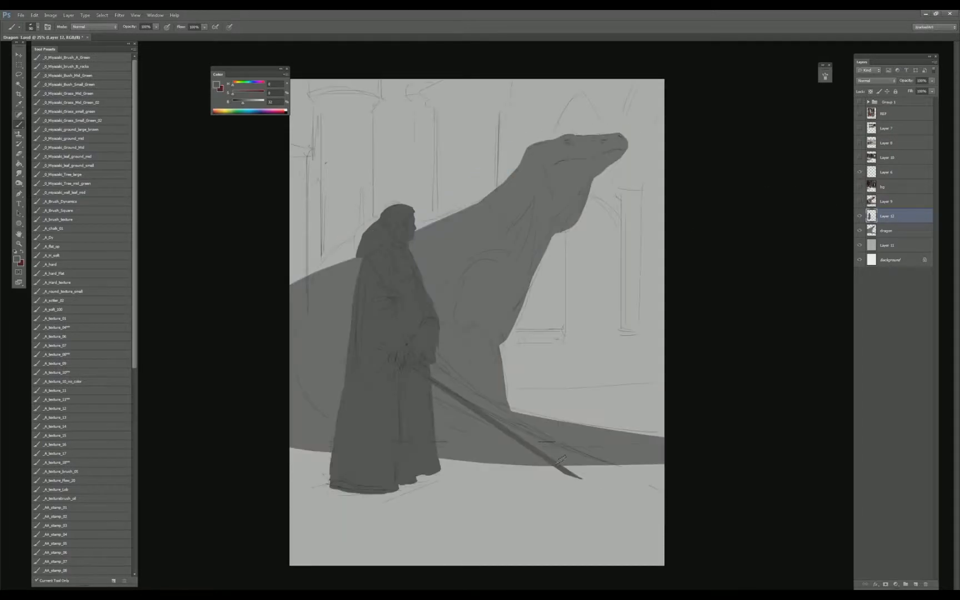
# - Erase along the lower edge of the dragon silhouette on the dragon layer to raise its underside
pyautogui.click(896, 231)
pyautogui.press('e')
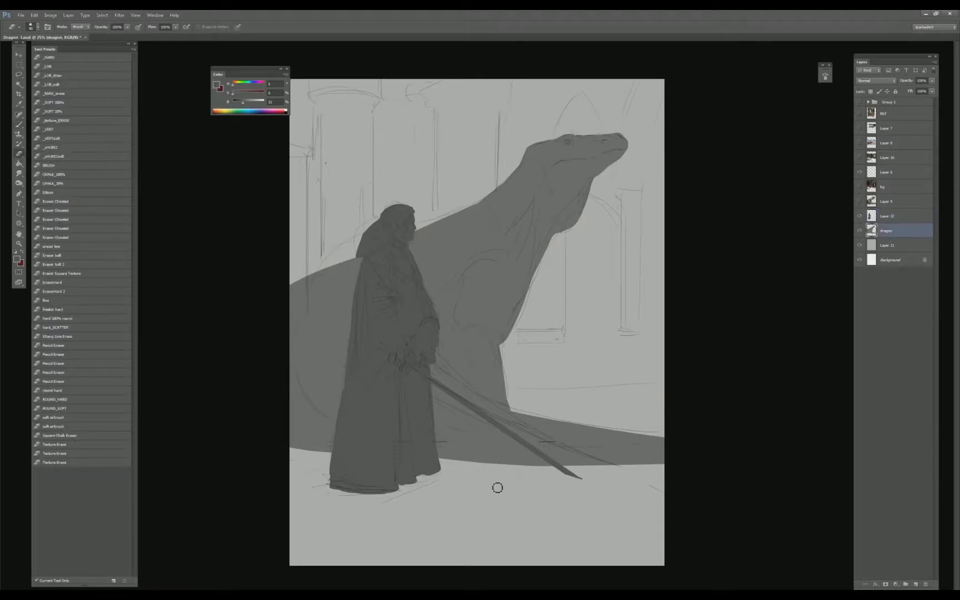
pyautogui.moveTo(258, 446); pyautogui.dragTo(670, 453)
pyautogui.moveTo(300, 439); pyautogui.dragTo(775, 448)
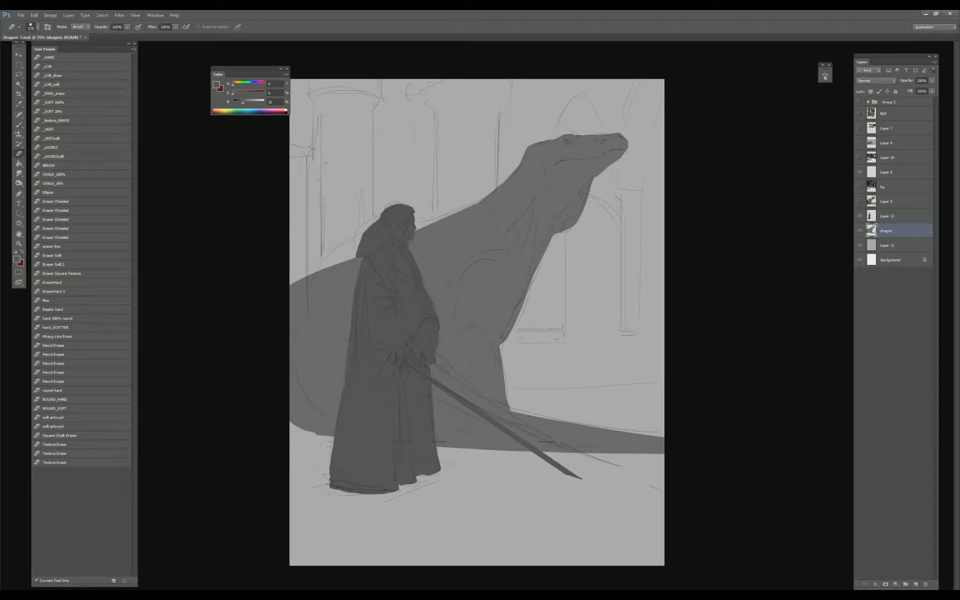
# - Paint the dragon's lower edge back in behind the robe and along the tail with the brush
pyautogui.press('b')
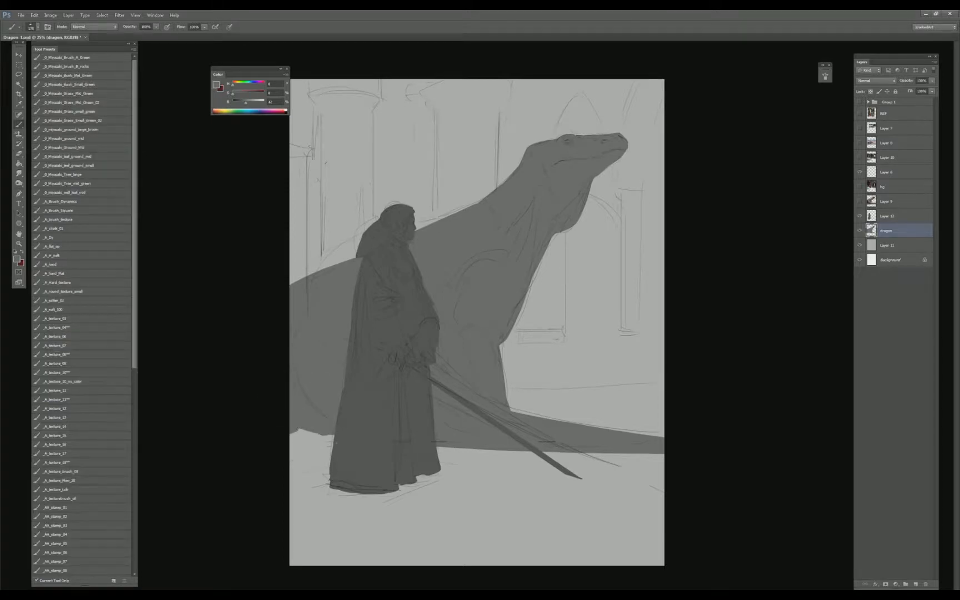
pyautogui.moveTo(312, 438); pyautogui.dragTo(333, 440)
pyautogui.moveTo(440, 445)
pyautogui.mouseDown()
pyautogui.moveTo(689, 446)
pyautogui.moveTo(673, 452)
pyautogui.mouseUp()
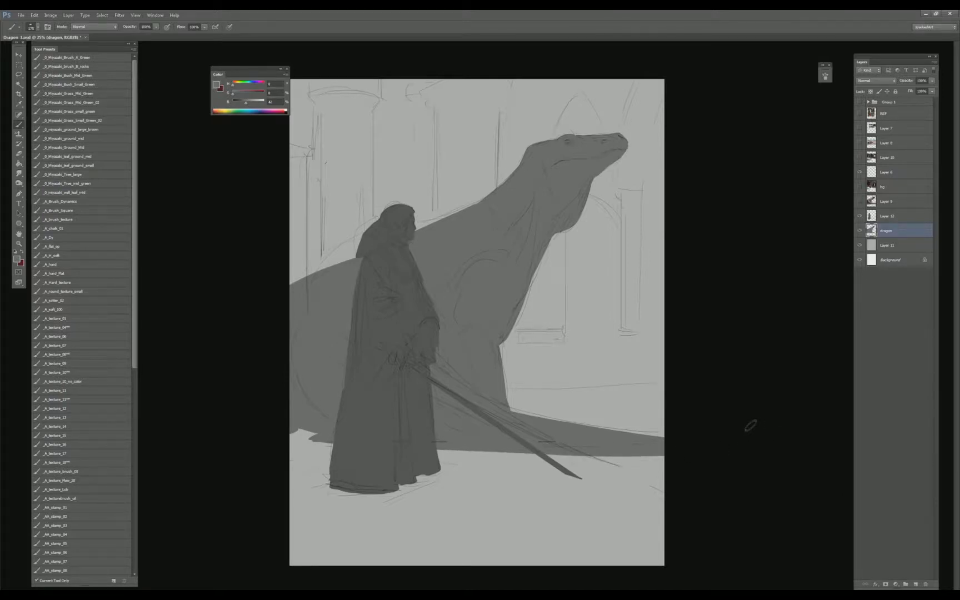
# - On Layer 12, sample the cloak's dark grey and touch up the back of the robed figure with a smaller brush
pyautogui.click(881, 201)
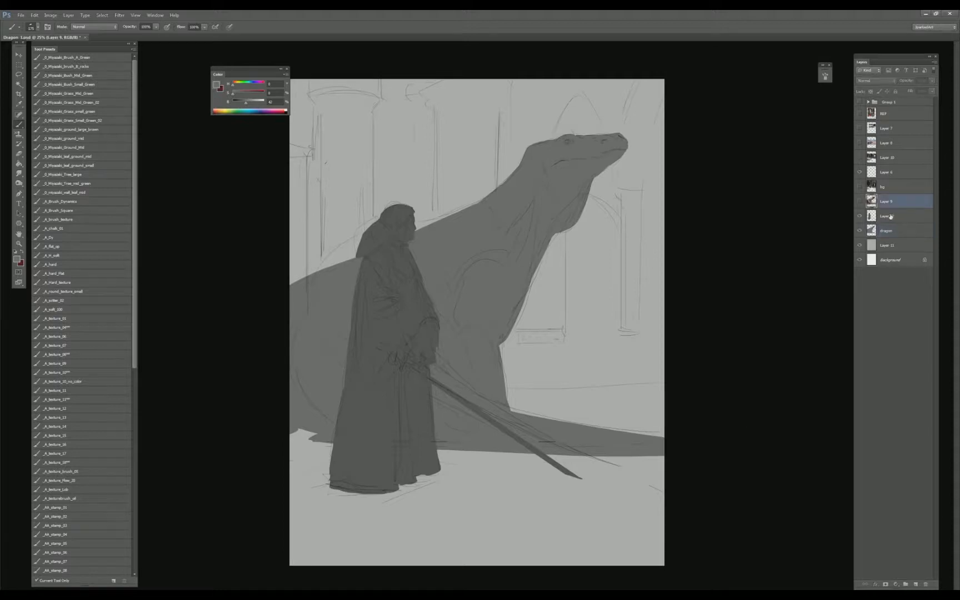
pyautogui.click(885, 216)
pyautogui.keyDown('alt'); pyautogui.click(371, 242); pyautogui.keyUp('alt')
pyautogui.press('[')
pyautogui.press('[')
pyautogui.press('[')
pyautogui.press('[')
pyautogui.moveTo(360, 259); pyautogui.dragTo(362, 274)
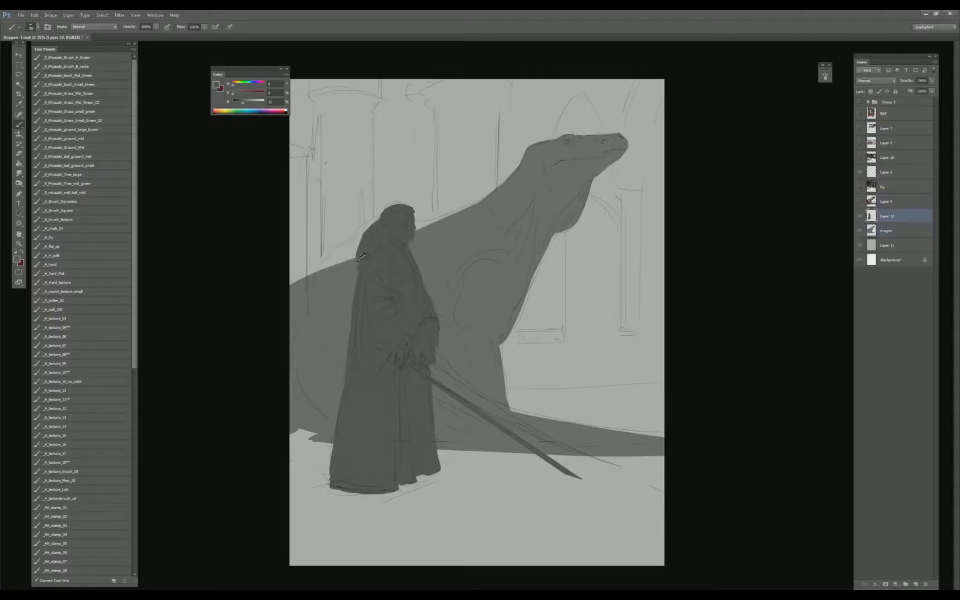
# - Save the document and briefly hide the Layer 6 line sketch to check the silhouettes
pyautogui.hotkey('ctrl', 's')
pyautogui.click(859, 173)
pyautogui.click(859, 173)
pyautogui.hotkey('ctrl', 's')
# - Switch to the Abstract image folder, enlarge its window and select the yellow and purple abstract painting
pyautogui.hotkey('alt', 'Tab')
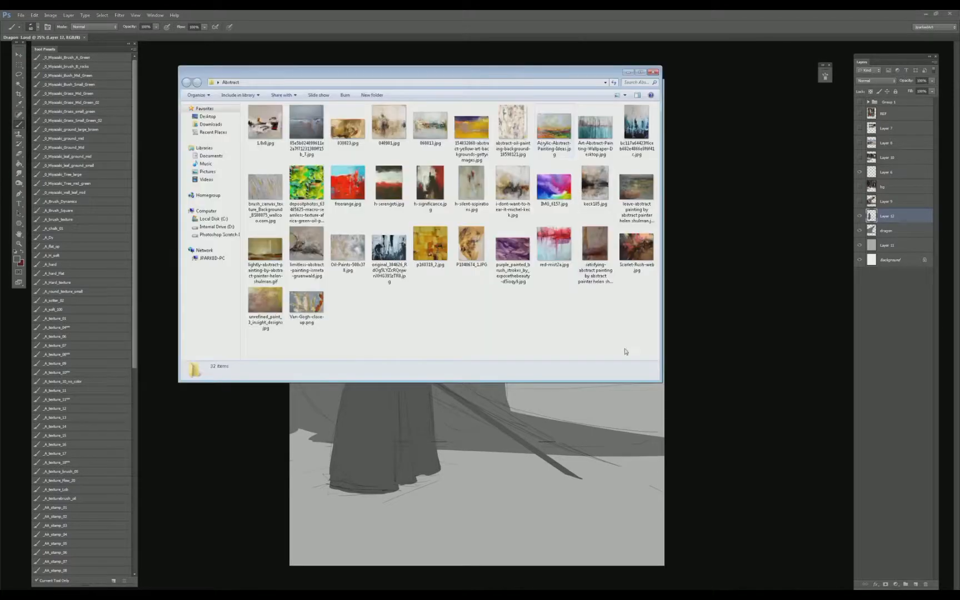
pyautogui.moveTo(699, 422); pyautogui.dragTo(761, 485)
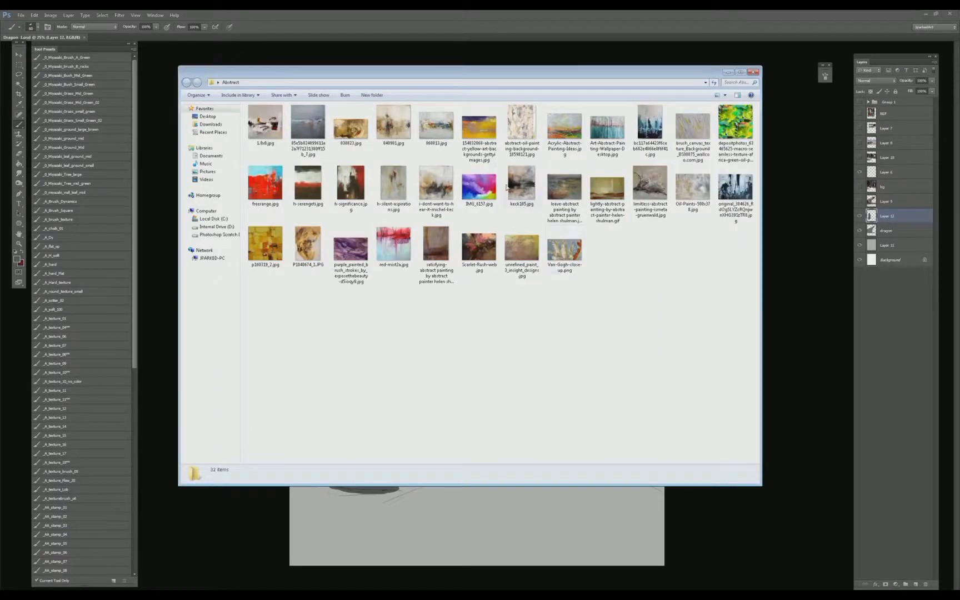
pyautogui.click(485, 130)
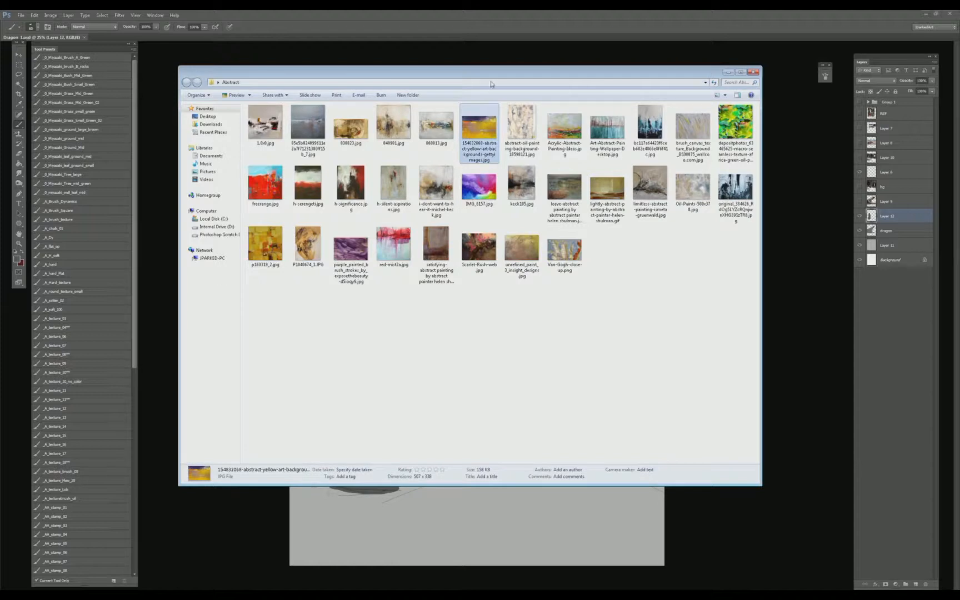
pyautogui.moveTo(489, 84)
pyautogui.mouseDown()
pyautogui.moveTo(469, 97)
pyautogui.moveTo(498, 101)
pyautogui.moveTo(487, 95)
pyautogui.mouseUp()
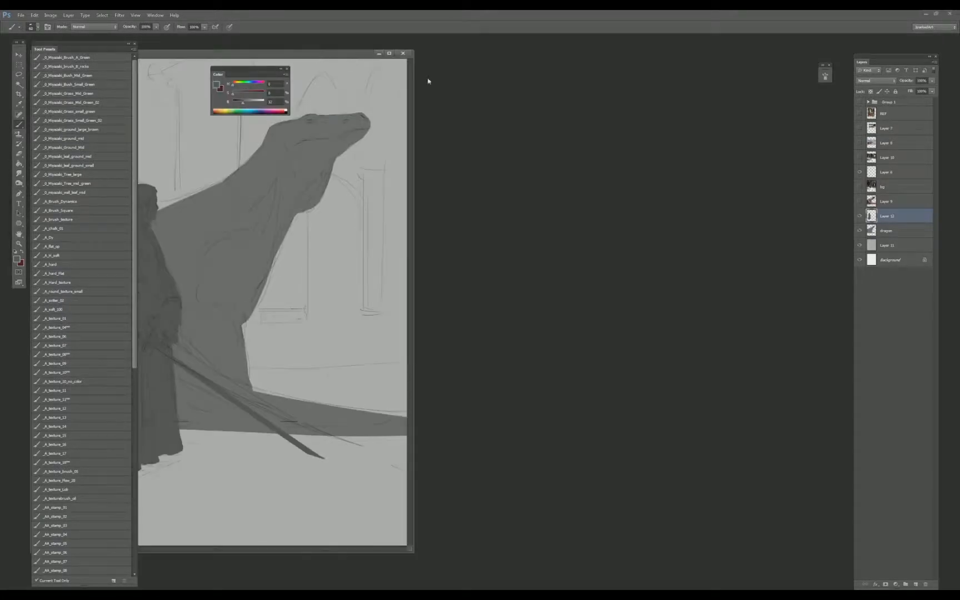
# - Copy the yellow abstract landscape and the pale grey abstract painting into the dragon document as new layers, closing both source images
pyautogui.hotkey('ctrl', '-')
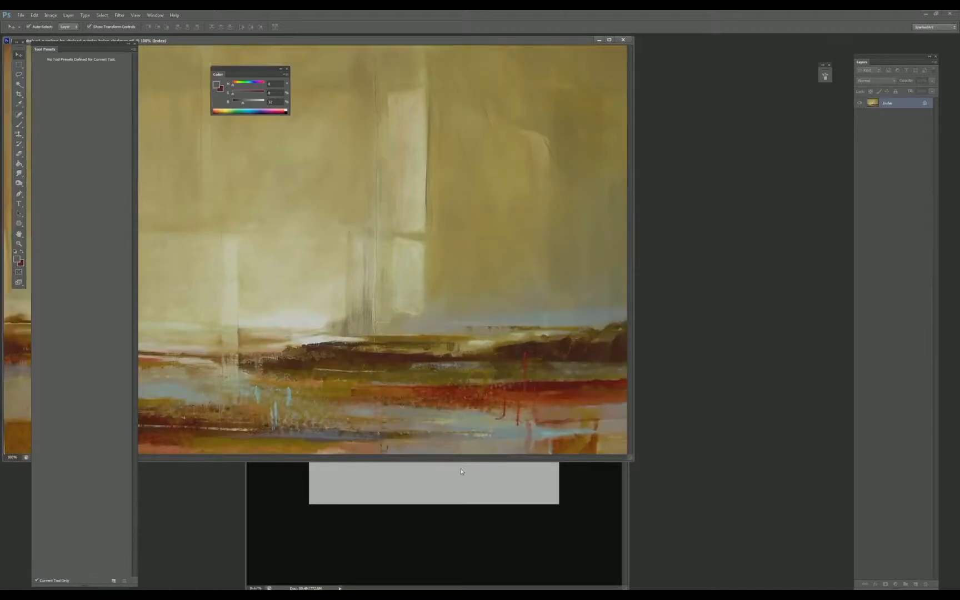
pyautogui.click(588, 481)
pyautogui.hotkey('ctrl', 'v')
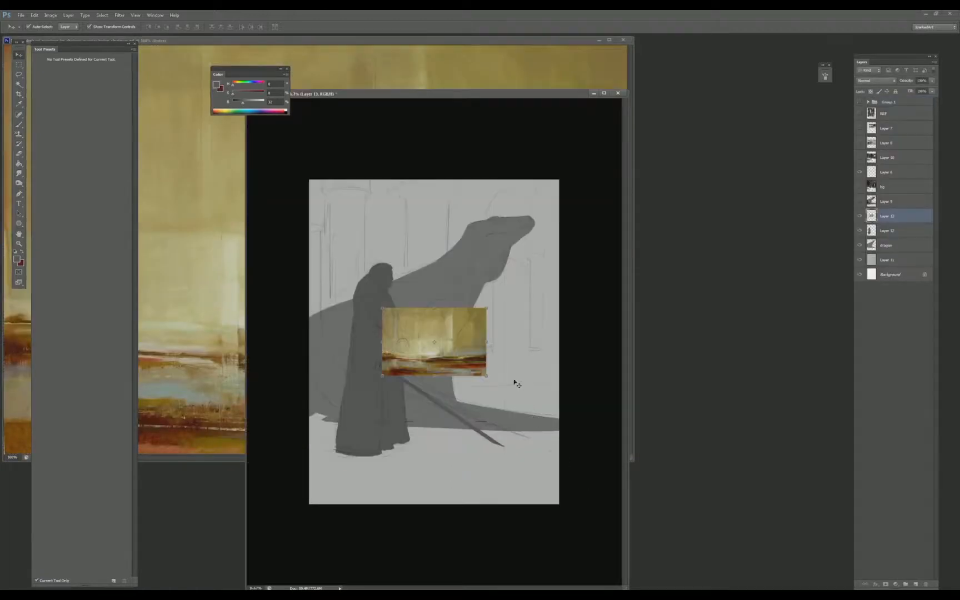
pyautogui.click(394, 68)
pyautogui.click(624, 39)
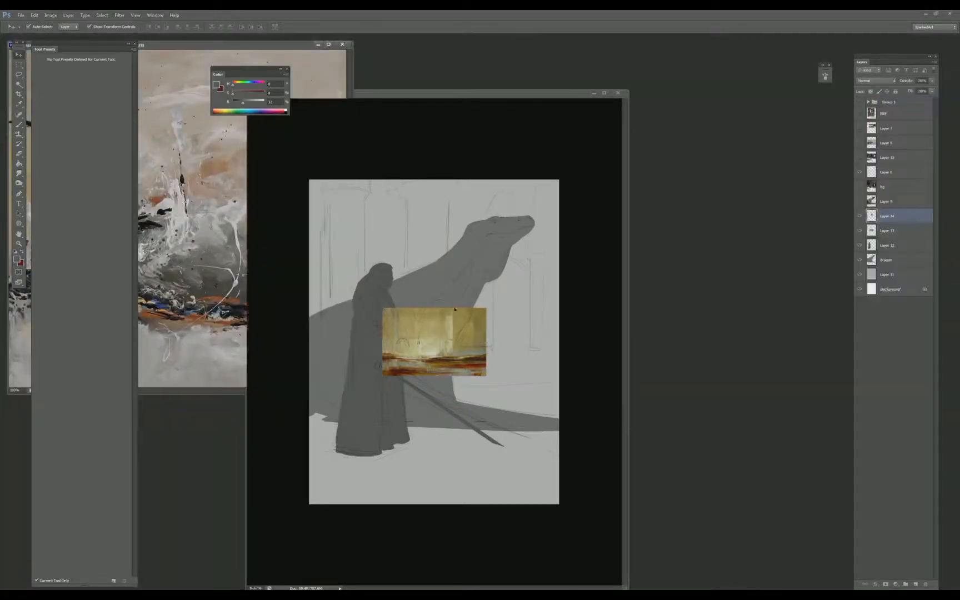
pyautogui.click(342, 45)
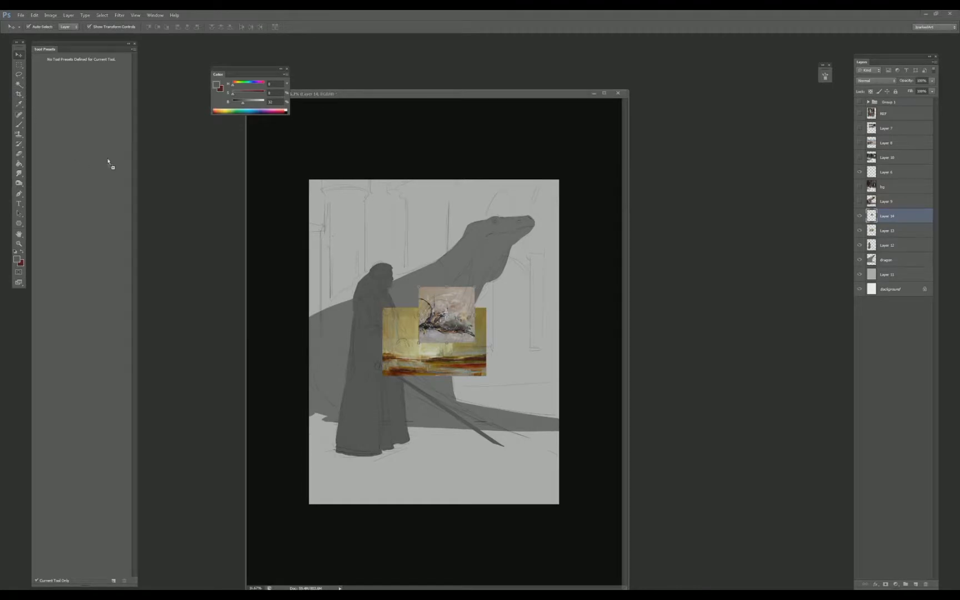
# - Add the red, white and black abstract painting to the dragon document as a new layer and close its source image
pyautogui.moveTo(107, 161); pyautogui.dragTo(73, 45)
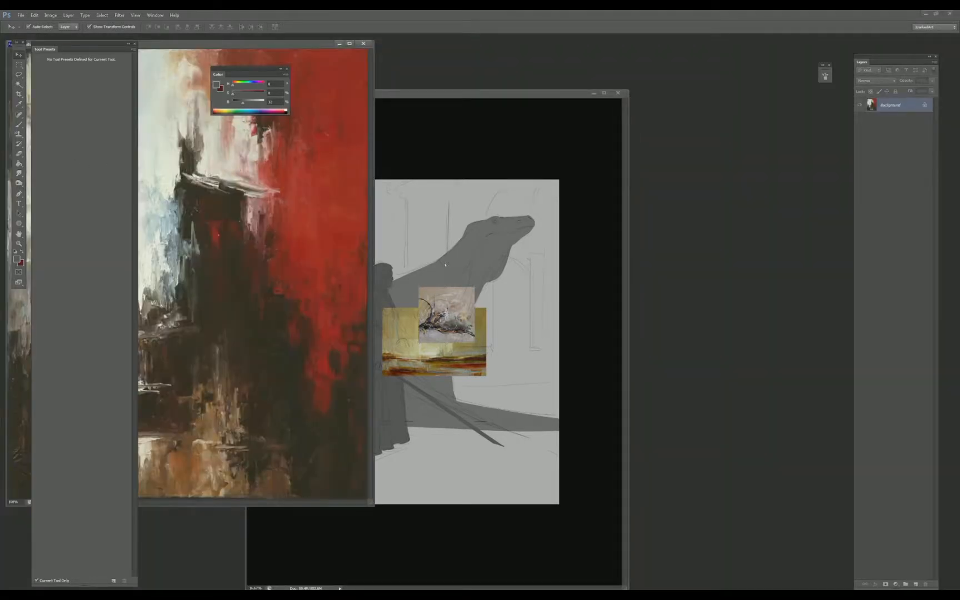
pyautogui.moveTo(445, 265); pyautogui.dragTo(445, 265)
pyautogui.click(367, 43)
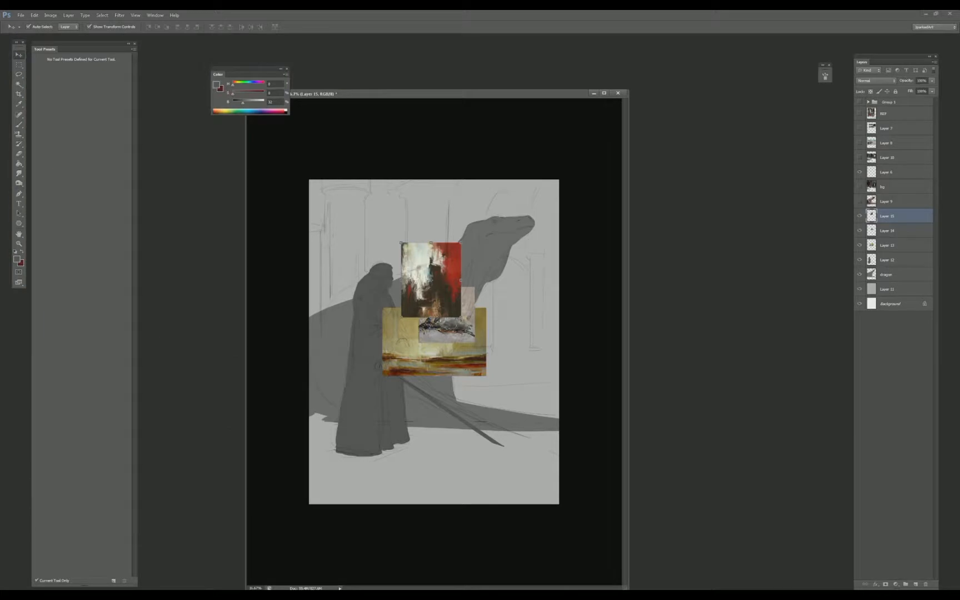
# - Close the browser window with the cathedral photos and add the blue-grey abstract painting to the dragon document as a new layer
pyautogui.hotkey('alt', 'Tab')
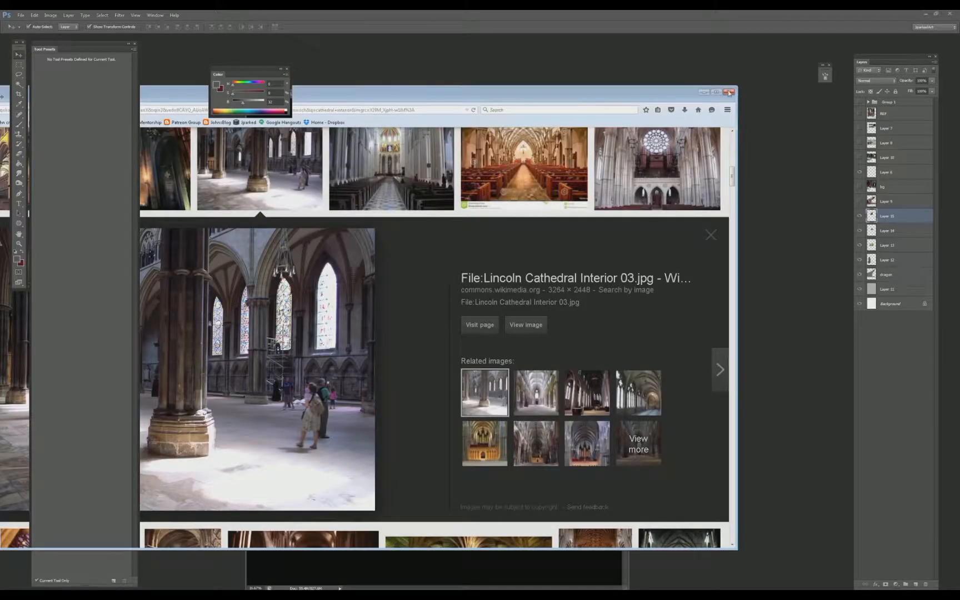
pyautogui.click(729, 92)
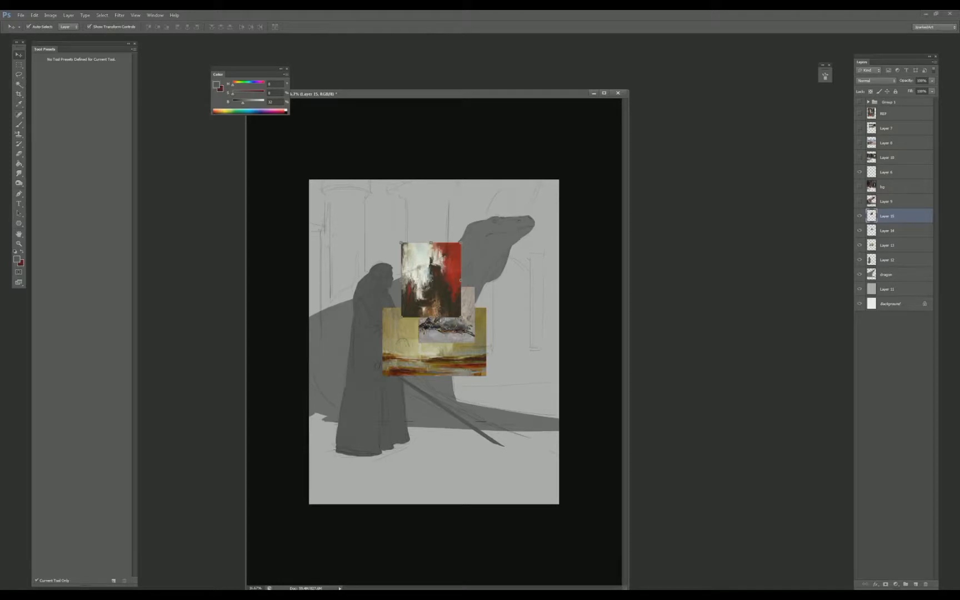
pyautogui.hotkey('alt', 'Tab')
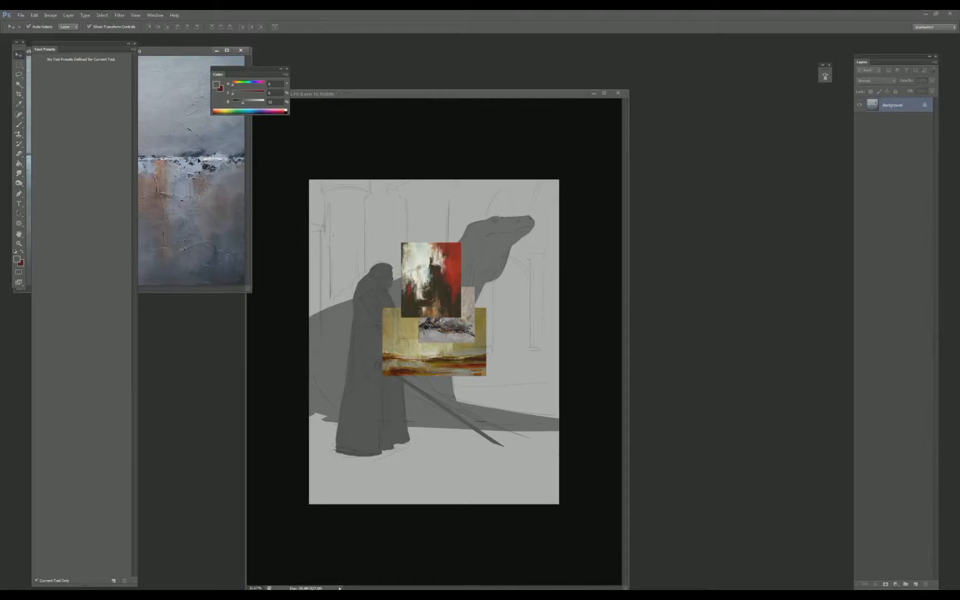
pyautogui.moveTo(198, 160); pyautogui.dragTo(469, 281)
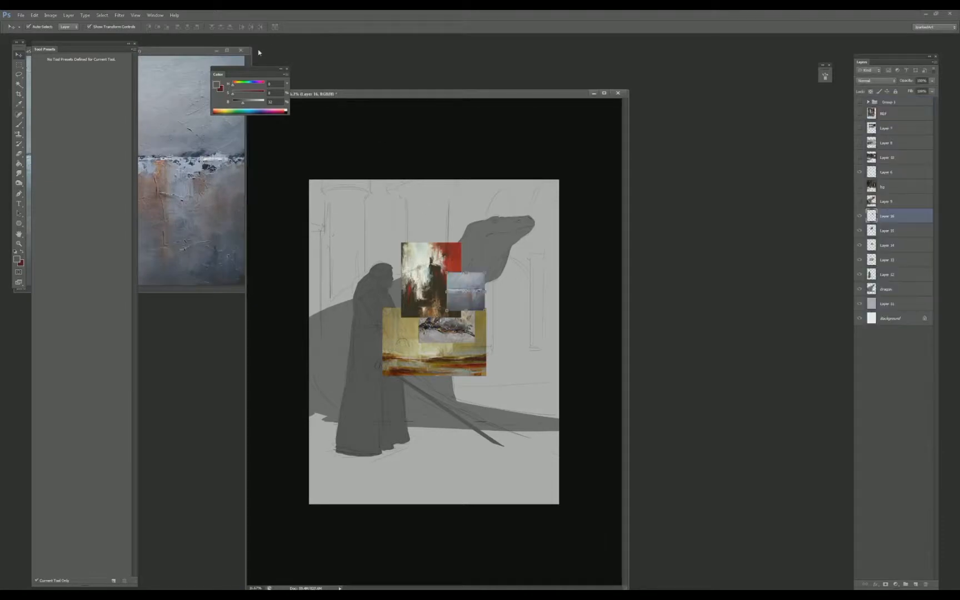
pyautogui.click(241, 50)
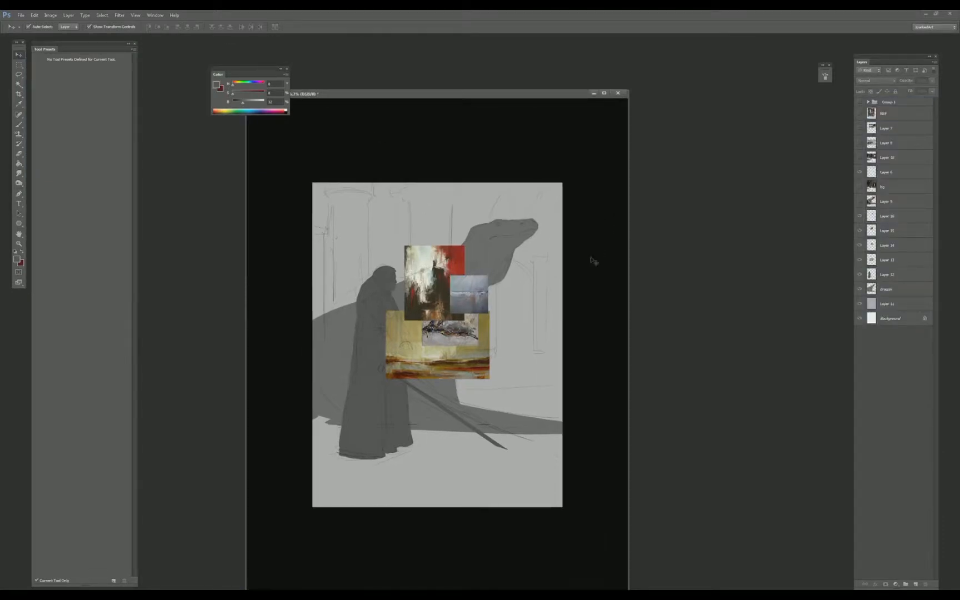
# - Return to the full-screen view, enlarge the blue-grey painting on Layer 16 over the upper canvas and hide that layer
pyautogui.press('f')
pyautogui.click(600, 276)
pyautogui.scroll(-1, 639, 281)
pyautogui.hotkey('ctrl', '+')
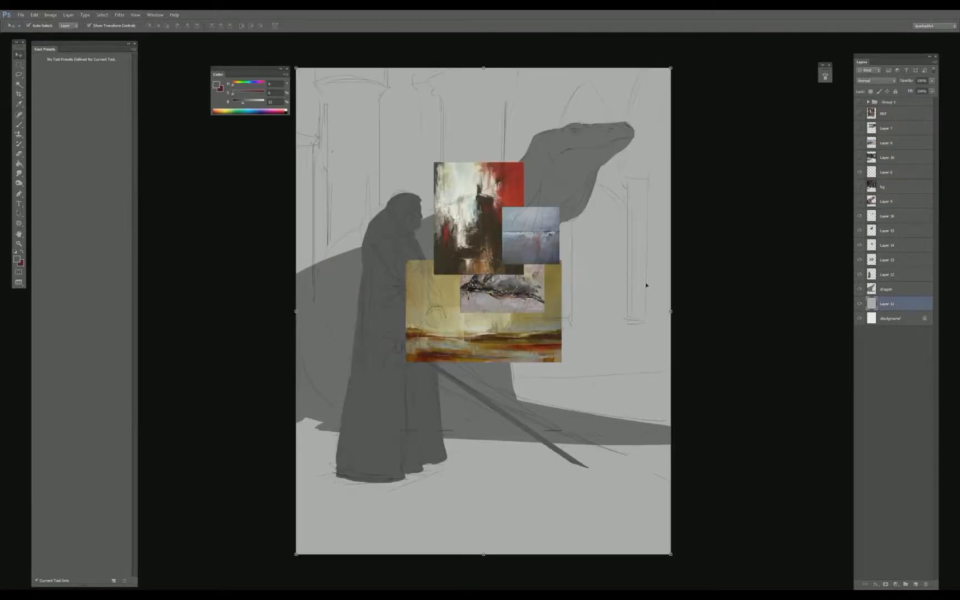
pyautogui.click(892, 216)
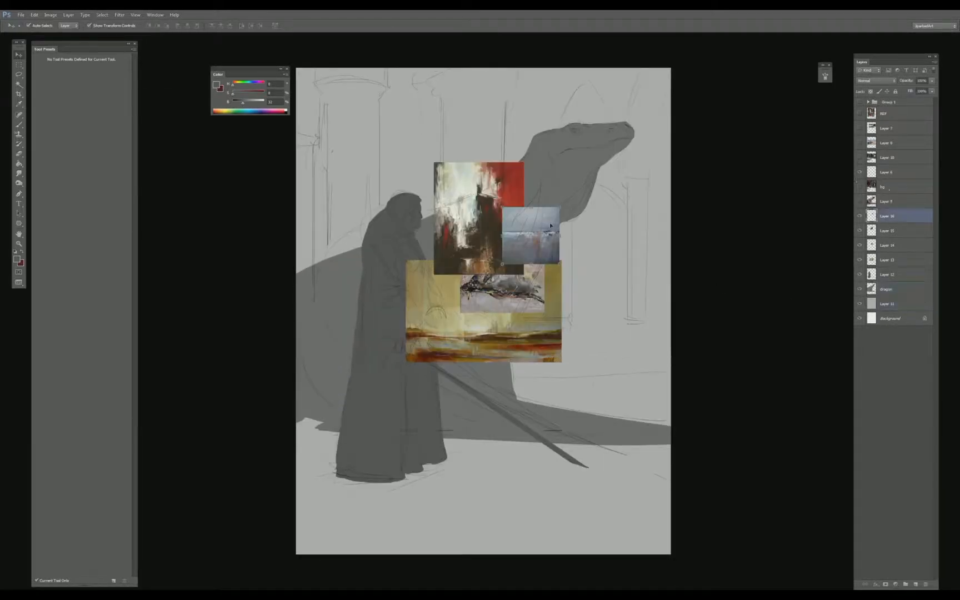
pyautogui.moveTo(559, 207); pyautogui.dragTo(662, 104)
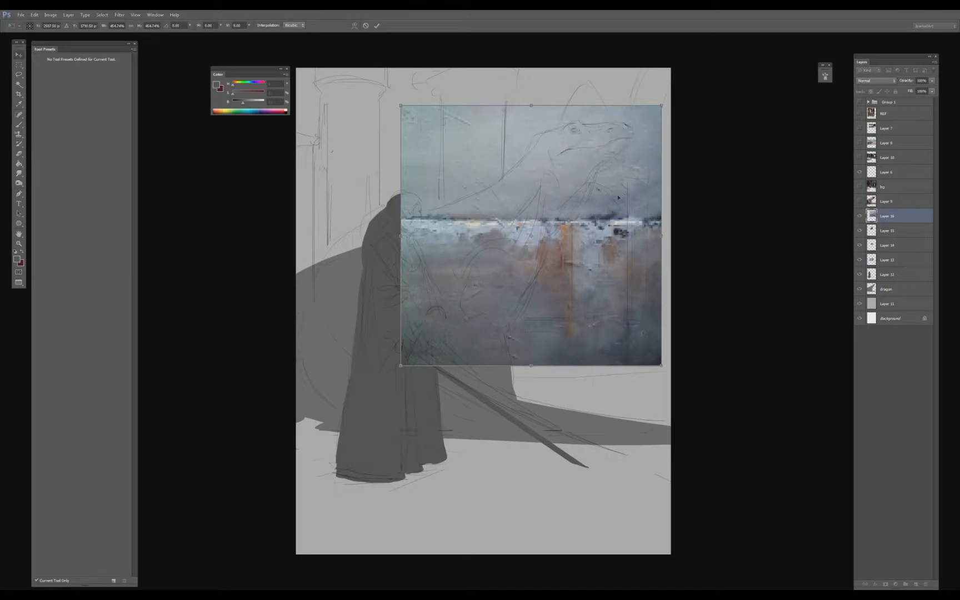
pyautogui.press('Return')
pyautogui.moveTo(584, 194)
pyautogui.mouseDown()
pyautogui.moveTo(525, 180)
pyautogui.moveTo(658, 58)
pyautogui.moveTo(667, 35)
pyautogui.mouseUp()
pyautogui.click(860, 217)
# - Enlarge the red and black painting on Layer 15 to cover most of the canvas
pyautogui.click(892, 231)
pyautogui.moveTo(590, 172); pyautogui.dragTo(589, 231)
pyautogui.press('Return')
# - Flip the red and black painting horizontally, shift it slightly down the canvas and hide Layer 15
pyautogui.hotkey('ctrl', 't')
pyautogui.rightClick(553, 292)
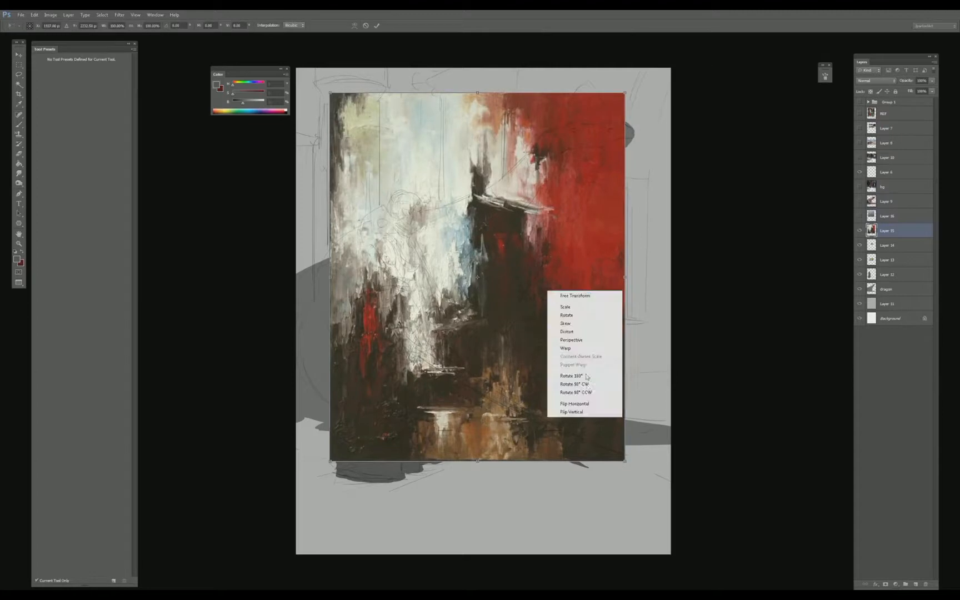
pyautogui.click(583, 403)
pyautogui.moveTo(563, 321); pyautogui.dragTo(574, 341)
pyautogui.press('Return')
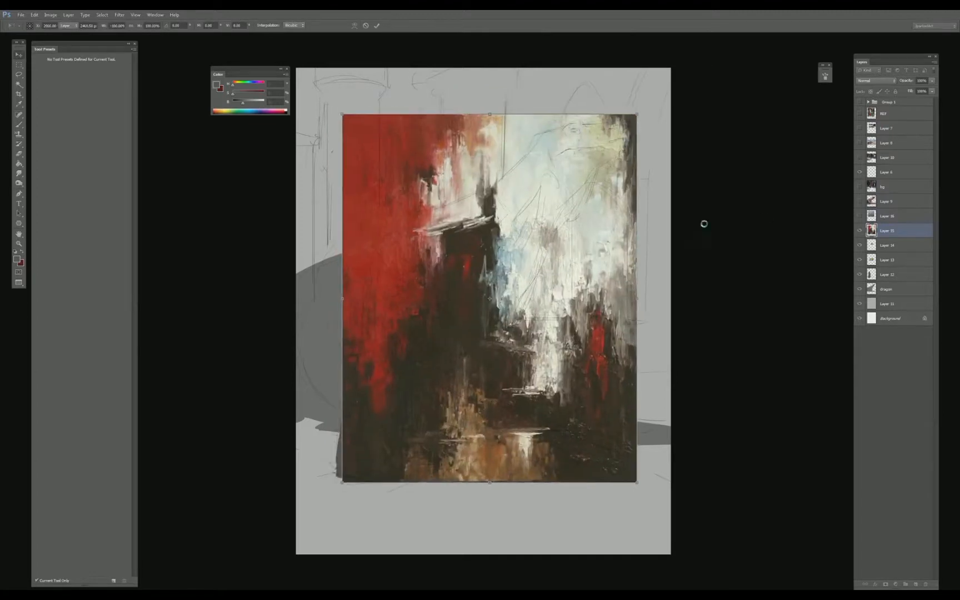
pyautogui.click(860, 231)
# - Enlarge and reposition the pale grey painting on Layer 14, and hide Layers 14 and 13
pyautogui.click(867, 248)
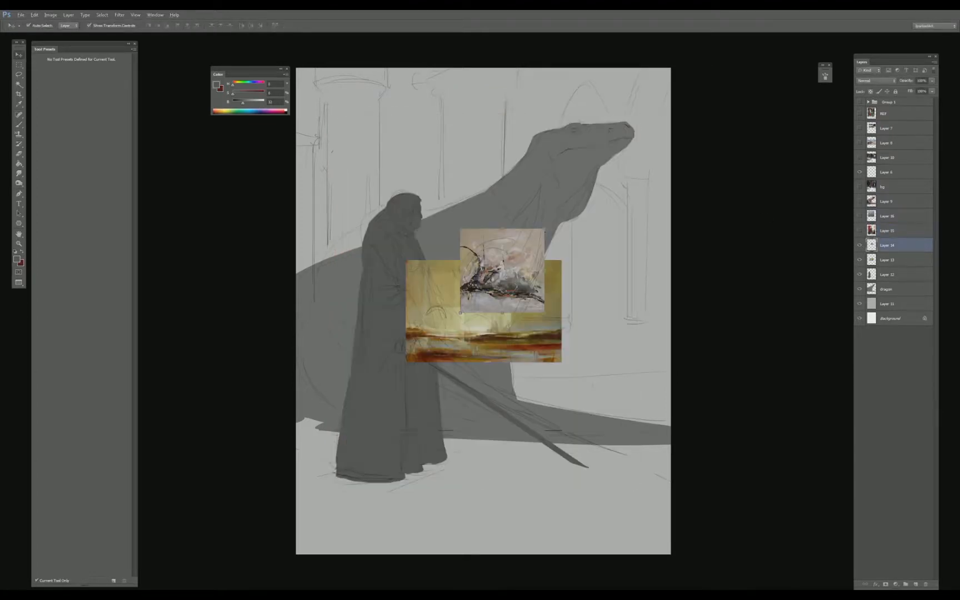
pyautogui.moveTo(545, 230); pyautogui.dragTo(684, 111)
pyautogui.moveTo(606, 204); pyautogui.dragTo(568, 199)
pyautogui.press('Return')
pyautogui.moveTo(860, 245); pyautogui.dragTo(860, 260)
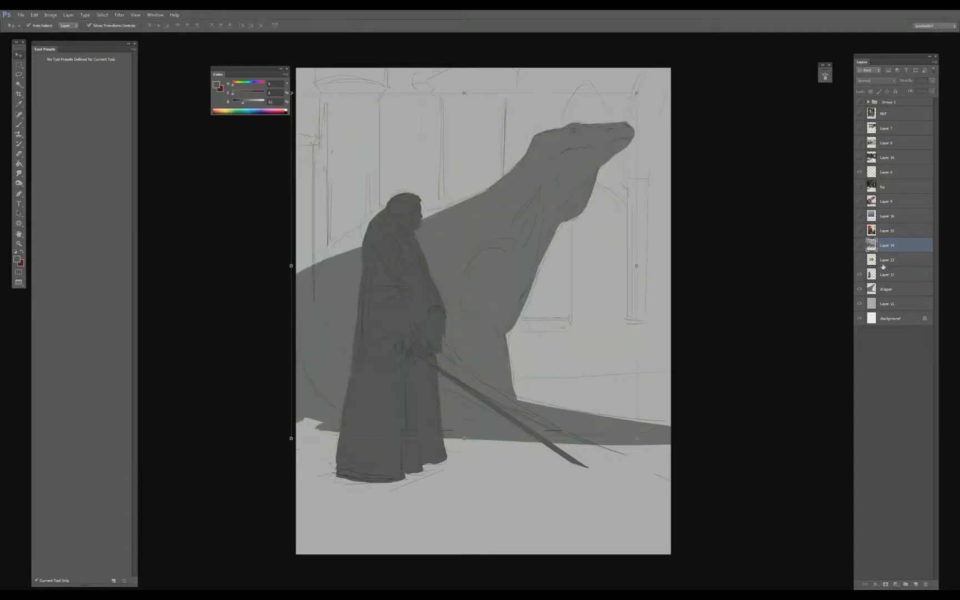
# - Show Layer 13 and scale the yellow landscape painting to about the canvas width, positioned over the figures
pyautogui.click(883, 264)
pyautogui.click(860, 259)
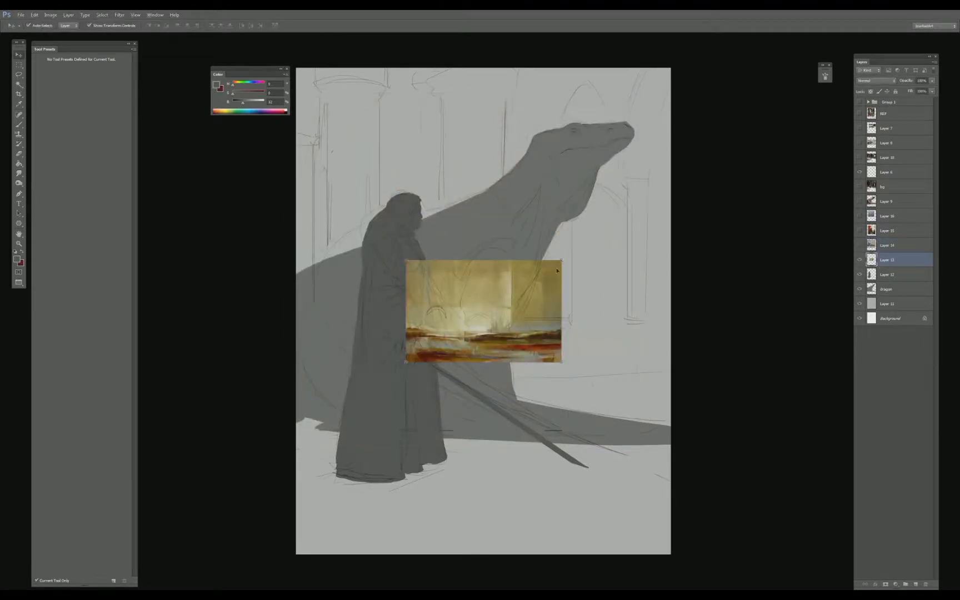
pyautogui.moveTo(561, 260); pyautogui.dragTo(772, 167)
pyautogui.moveTo(596, 219); pyautogui.dragTo(479, 289)
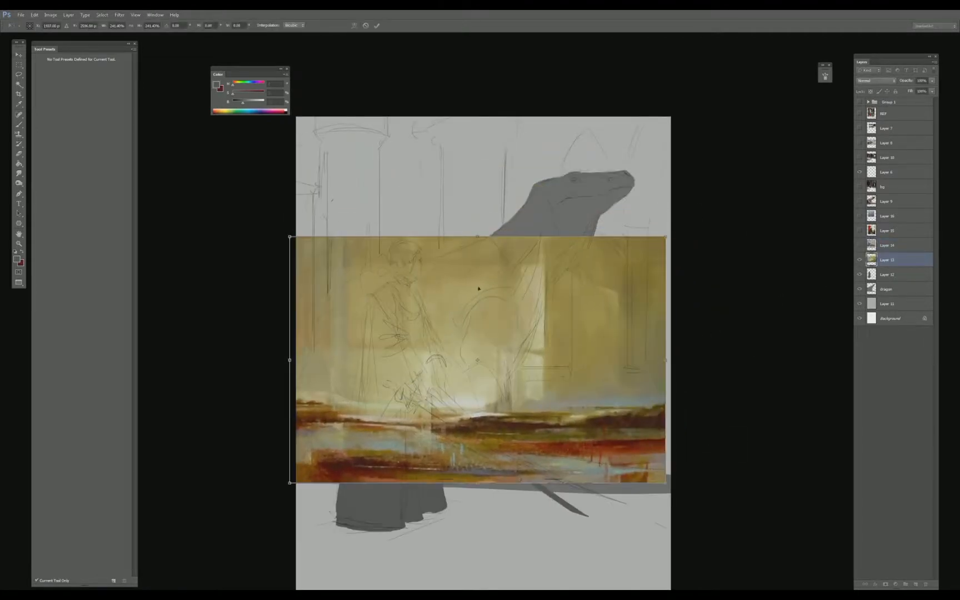
# - Stretch the yellow landscape painting up to the canvas's upper edge, out to its right edge and further down
pyautogui.moveTo(479, 234); pyautogui.dragTo(485, 107)
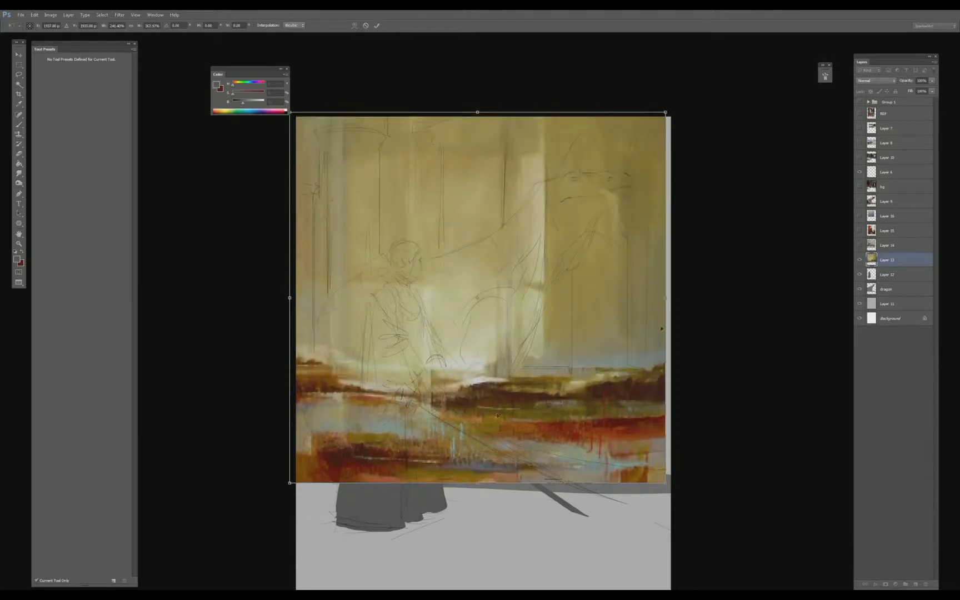
pyautogui.moveTo(666, 297); pyautogui.dragTo(671, 297)
pyautogui.moveTo(496, 484); pyautogui.dragTo(496, 532)
pyautogui.press('Return')
# - Select the lower part of the yellow painting, stretch it down past the canvas's bottom edge and deselect
pyautogui.hotkey('ctrl', '-')
pyautogui.press('m')
pyautogui.moveTo(345, 396); pyautogui.dragTo(653, 489)
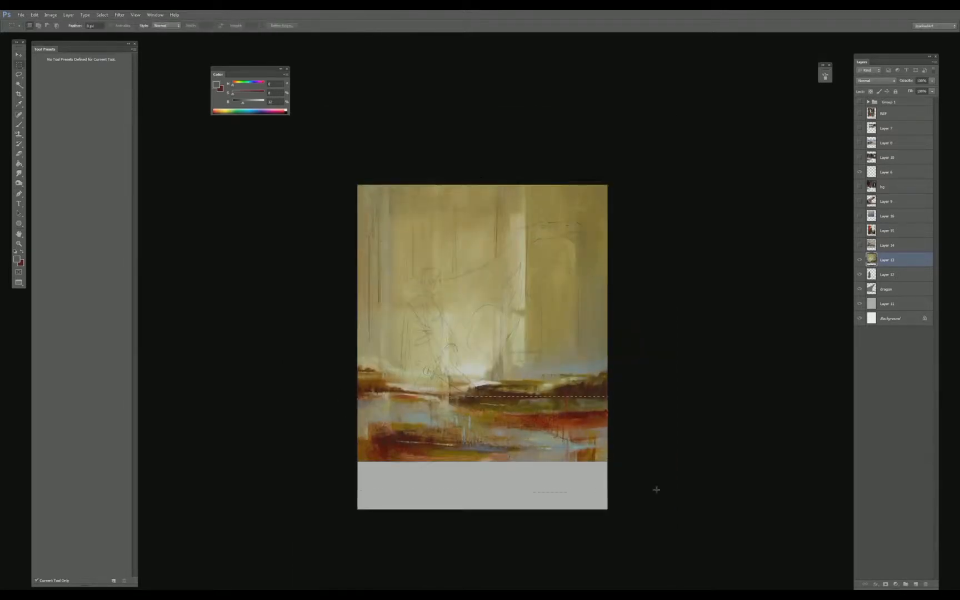
pyautogui.hotkey('ctrl', 't')
pyautogui.moveTo(477, 489); pyautogui.dragTo(483, 563)
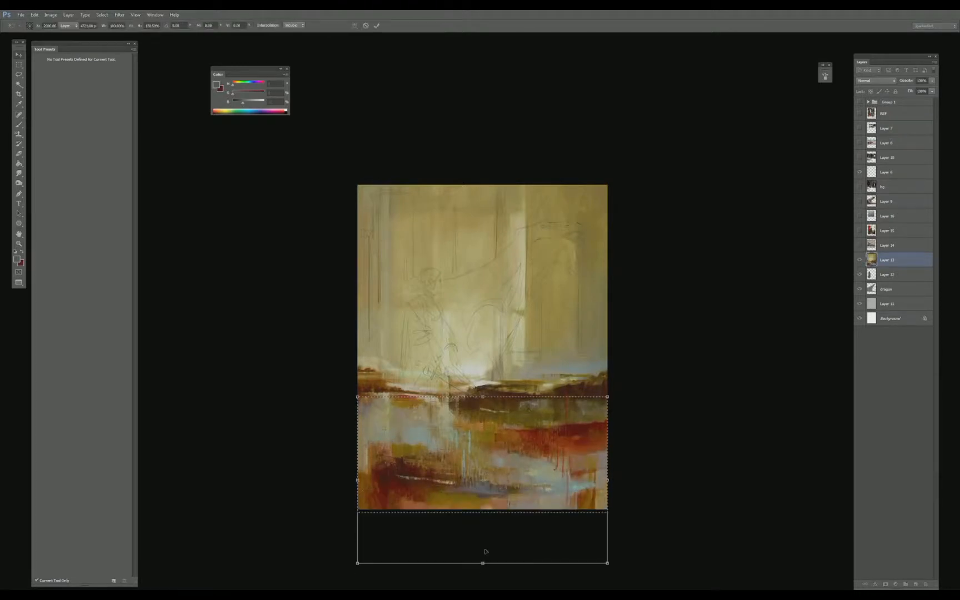
pyautogui.press('Return')
pyautogui.hotkey('ctrl', 'd')
pyautogui.click(693, 346)
pyautogui.click(570, 350)
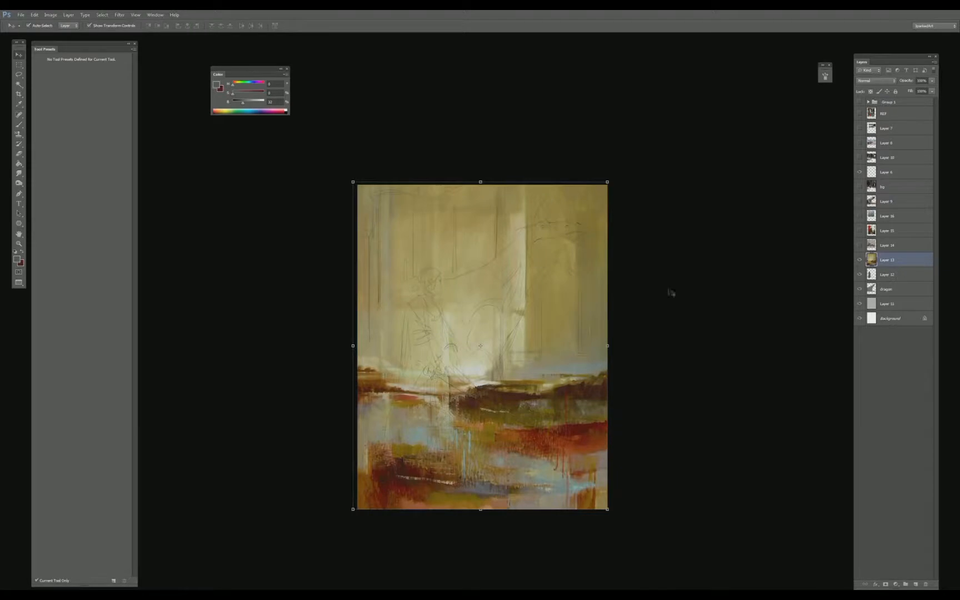
# - Move the bg layer above Layer 6 and make it visible over the yellow painting
pyautogui.hotkey('ctrl', '+')
pyautogui.moveTo(872, 187); pyautogui.dragTo(867, 170)
pyautogui.click(859, 172)
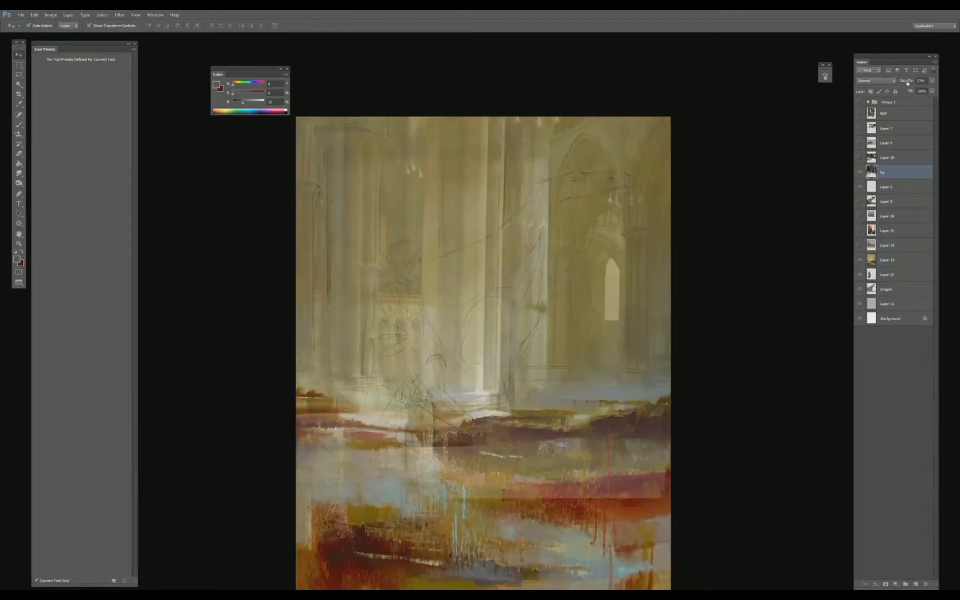
# - Raise the bg layer's opacity to 100% and hide the layer
pyautogui.moveTo(907, 83); pyautogui.dragTo(912, 85)
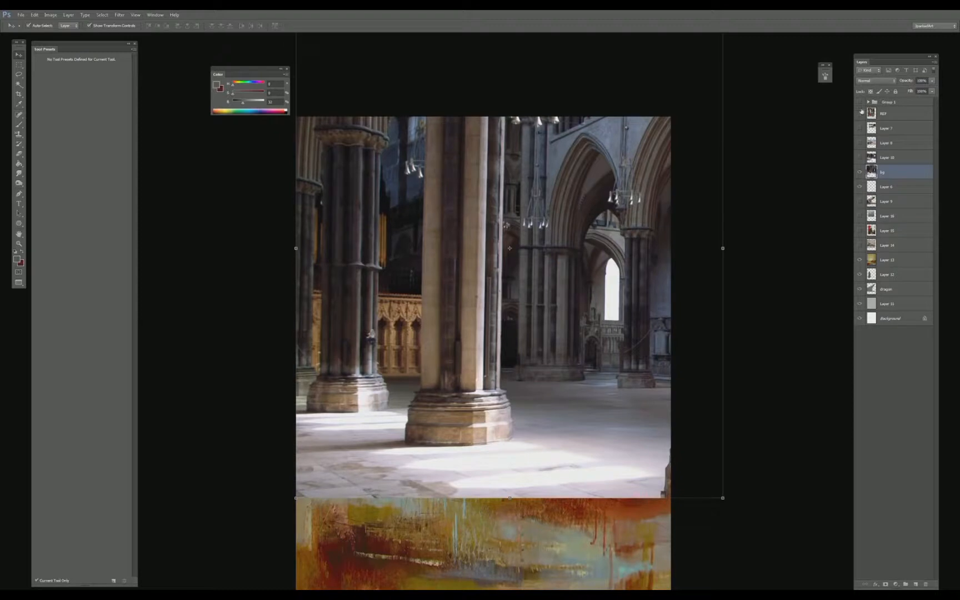
pyautogui.click(860, 173)
pyautogui.click(860, 173)
pyautogui.click(860, 173)
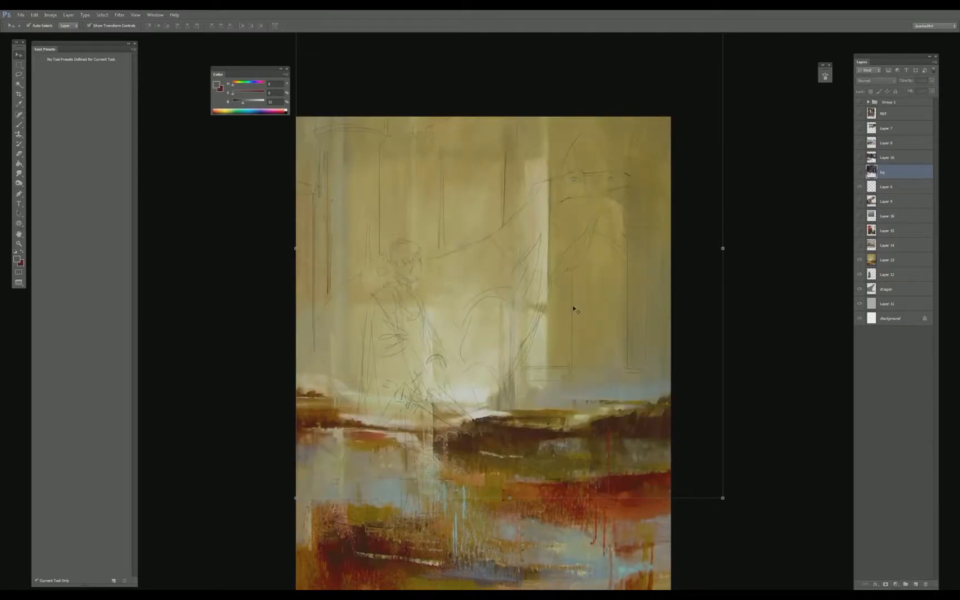
# - Select Layer 13 and move it below the dragon layer, behind both silhouettes
pyautogui.click(574, 310)
pyautogui.press('b')
pyautogui.scroll(-3, 574, 310)
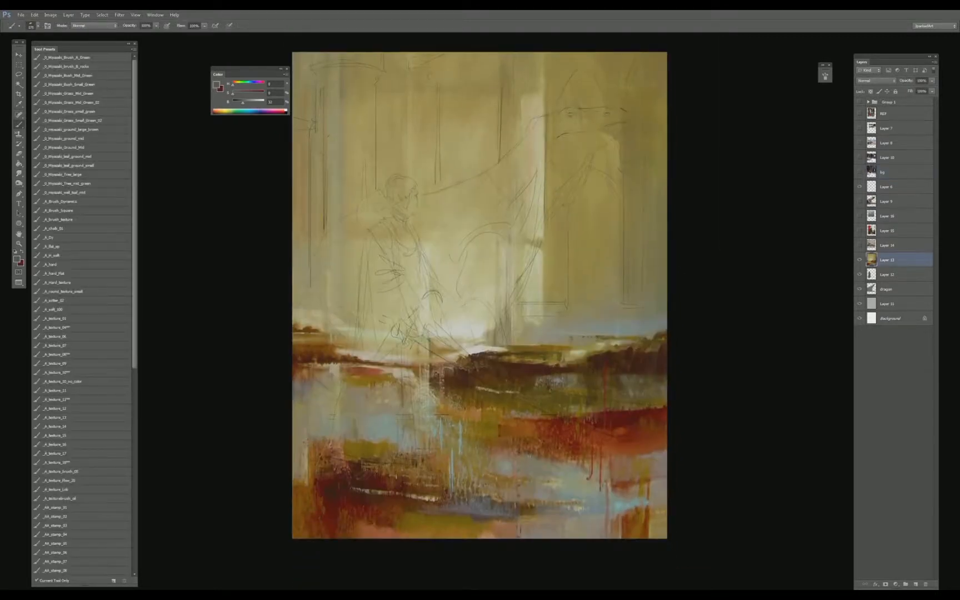
pyautogui.moveTo(603, 274); pyautogui.dragTo(581, 307)
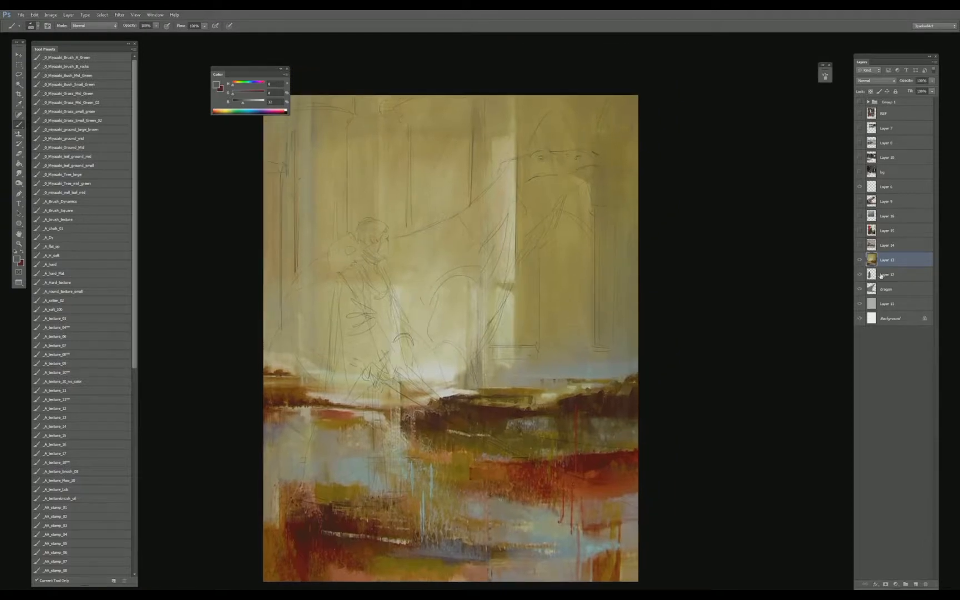
pyautogui.moveTo(888, 260); pyautogui.dragTo(884, 292)
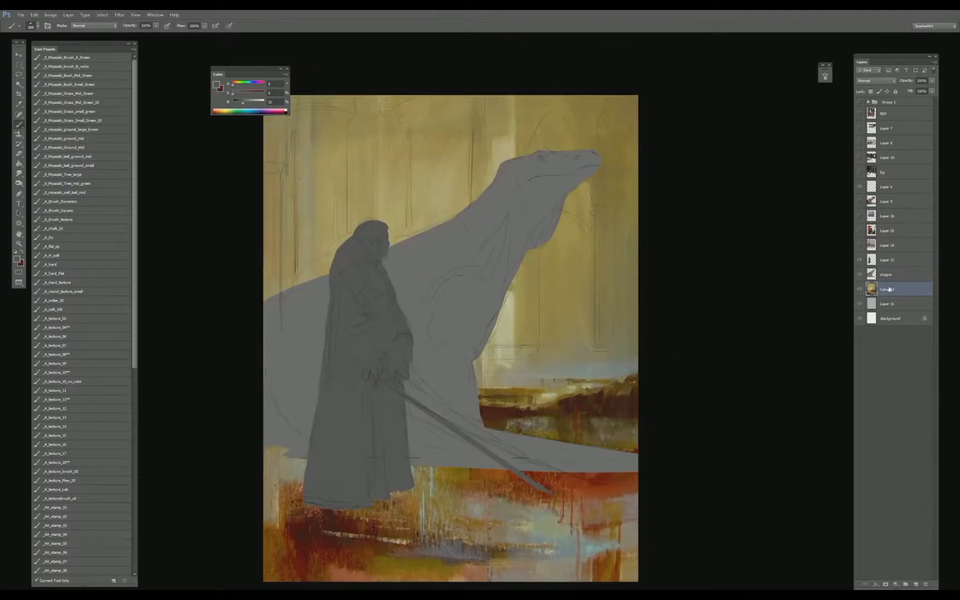
# - Switch to the Brush tool with the _A_texture_04** preset for painting on Layer 13
pyautogui.moveTo(579, 410); pyautogui.dragTo(598, 347)
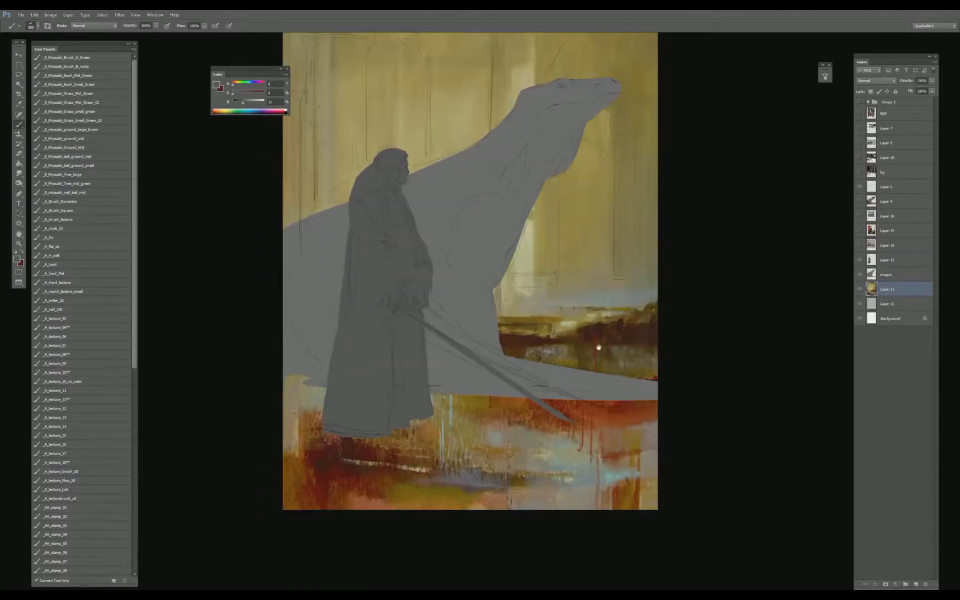
pyautogui.moveTo(585, 278); pyautogui.dragTo(563, 315)
pyautogui.press('r')
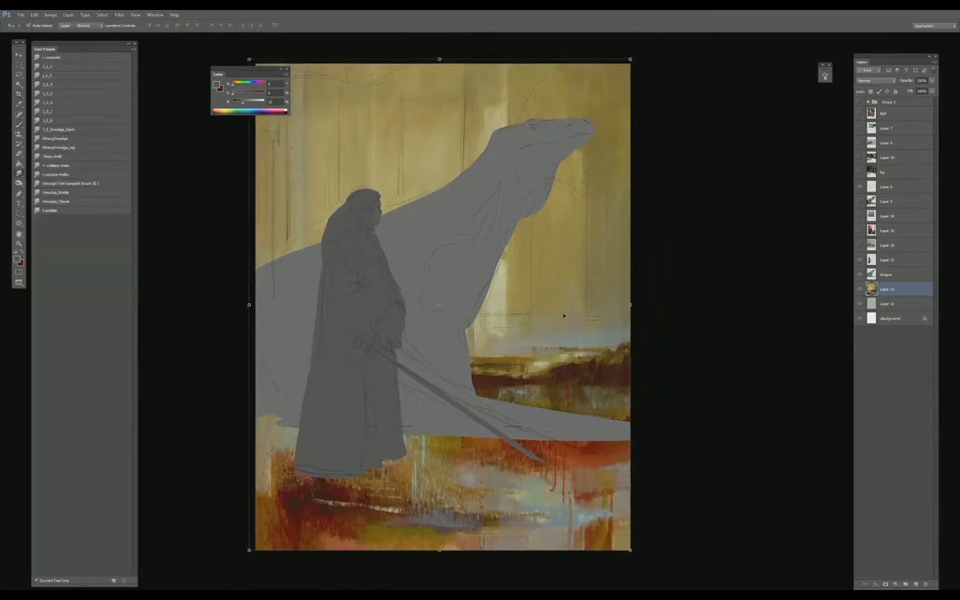
pyautogui.press('b')
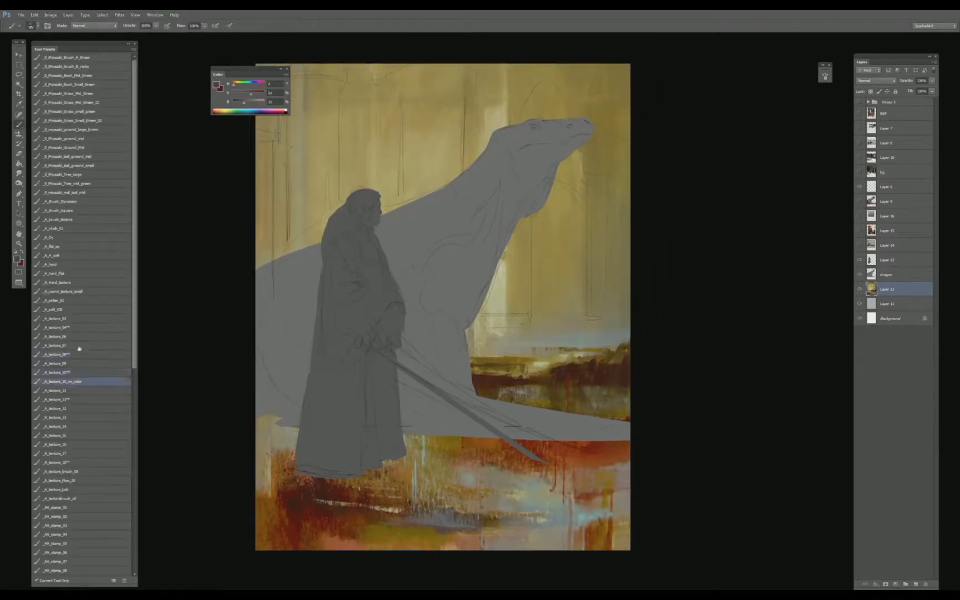
pyautogui.click(67, 328)
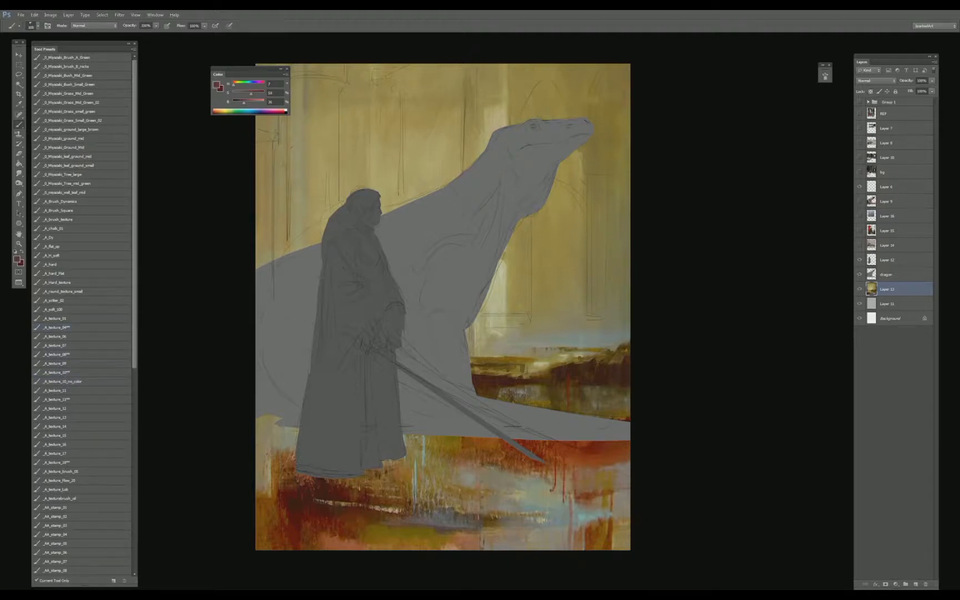
# - Try painting a sampled colour over the red patches beneath the sword tip on Layer 13, and undo the stroke
pyautogui.keyDown('alt'); pyautogui.click(474, 451); pyautogui.keyUp('alt')
pyautogui.moveTo(525, 443); pyautogui.dragTo(464, 466)
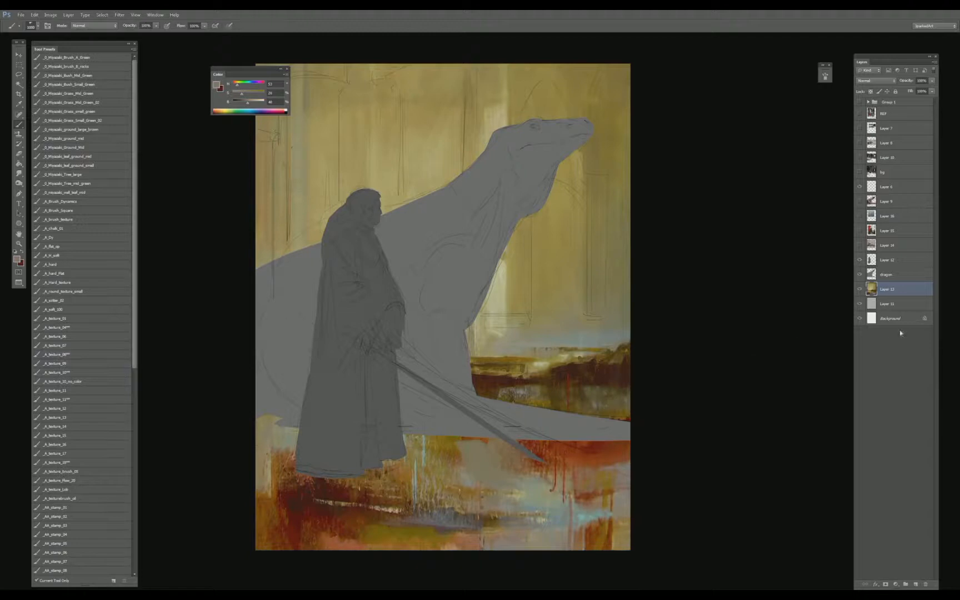
pyautogui.hotkey('ctrl', 'z')
# - Duplicate Layer 13, hide the original and paint pale grey-beige over the red ground in the copy's lower right corner
pyautogui.moveTo(907, 555); pyautogui.dragTo(916, 584)
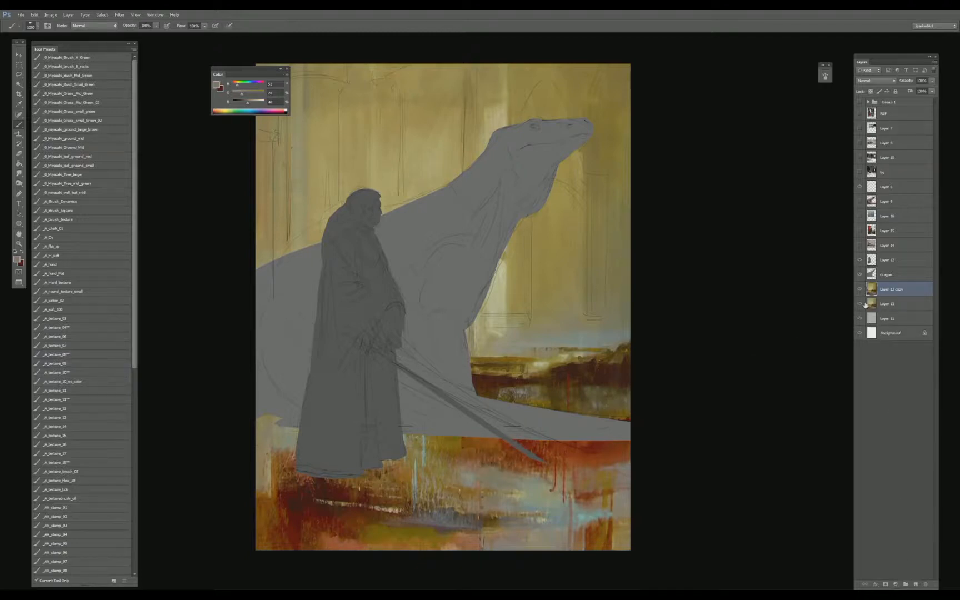
pyautogui.moveTo(572, 445)
pyautogui.mouseDown()
pyautogui.moveTo(500, 461)
pyautogui.moveTo(555, 452)
pyautogui.moveTo(617, 461)
pyautogui.moveTo(573, 560)
pyautogui.mouseUp()
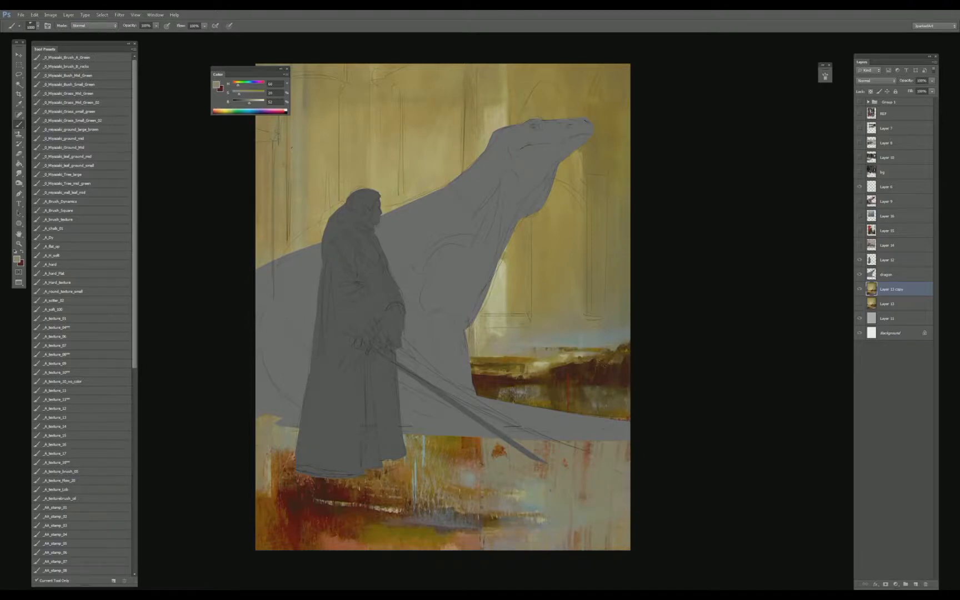
# - Check the cathedral photo briefly, and paint muted brown over the dark band right of the dragon's neck with a texture brush
pyautogui.click(860, 172)
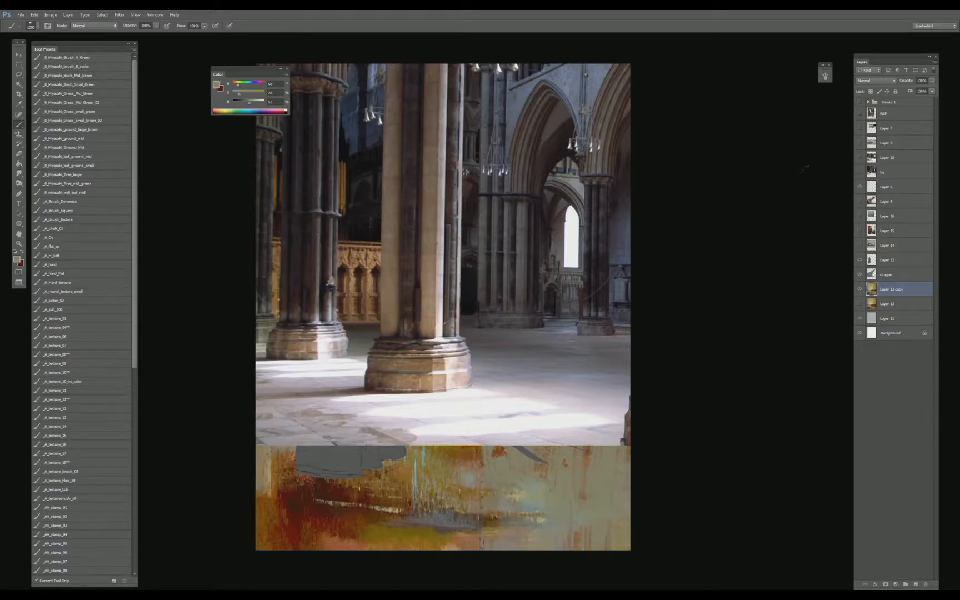
pyautogui.click(860, 172)
pyautogui.keyDown('alt'); pyautogui.click(493, 385); pyautogui.keyUp('alt')
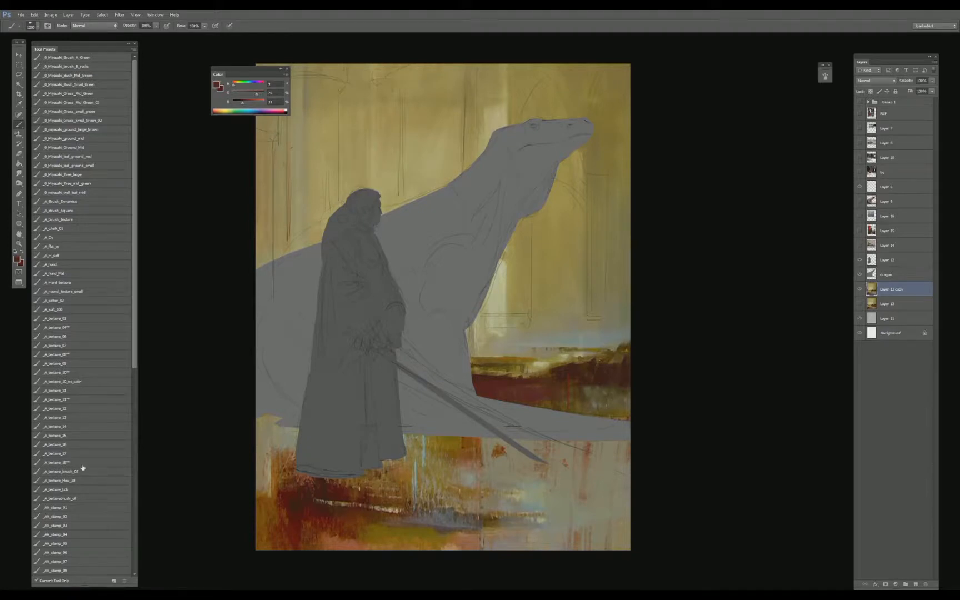
pyautogui.click(79, 381)
pyautogui.keyDown('alt'); pyautogui.click(589, 392); pyautogui.keyUp('alt')
pyautogui.moveTo(472, 383)
pyautogui.mouseDown()
pyautogui.moveTo(627, 384)
pyautogui.moveTo(589, 397)
pyautogui.moveTo(629, 372)
pyautogui.mouseUp()
pyautogui.moveTo(527, 367); pyautogui.dragTo(629, 367)
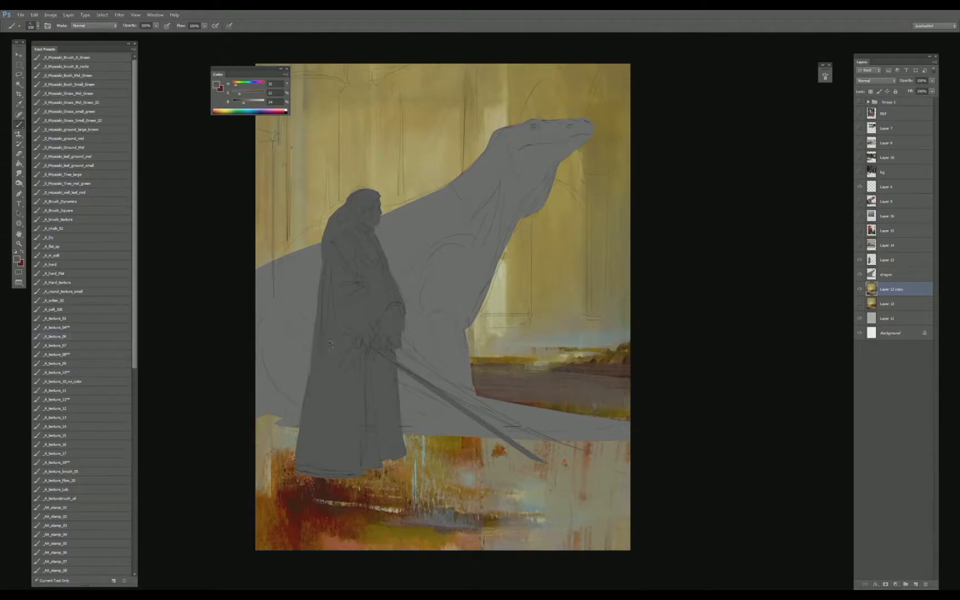
pyautogui.keyDown('alt'); pyautogui.click(526, 392); pyautogui.keyUp('alt')
pyautogui.keyDown('alt'); pyautogui.click(527, 365); pyautogui.keyUp('alt')
pyautogui.keyDown('alt'); pyautogui.click(560, 393); pyautogui.keyUp('alt')
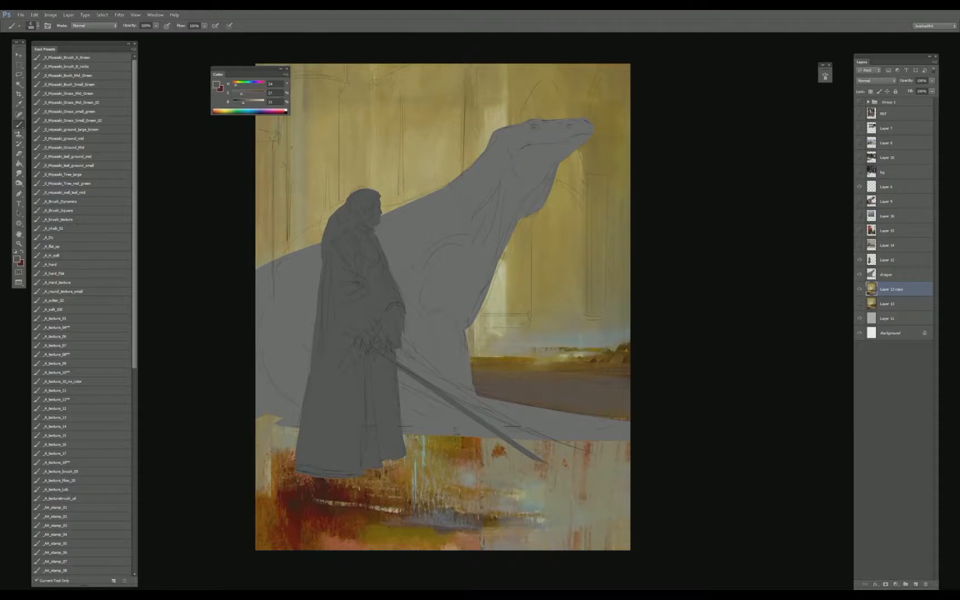
# - Refine the brown ground band and its horizon beside the dragon with adjusted sampled colours, using the cathedral photo as reference
pyautogui.click(859, 158)
pyautogui.click(859, 172)
pyautogui.click(859, 158)
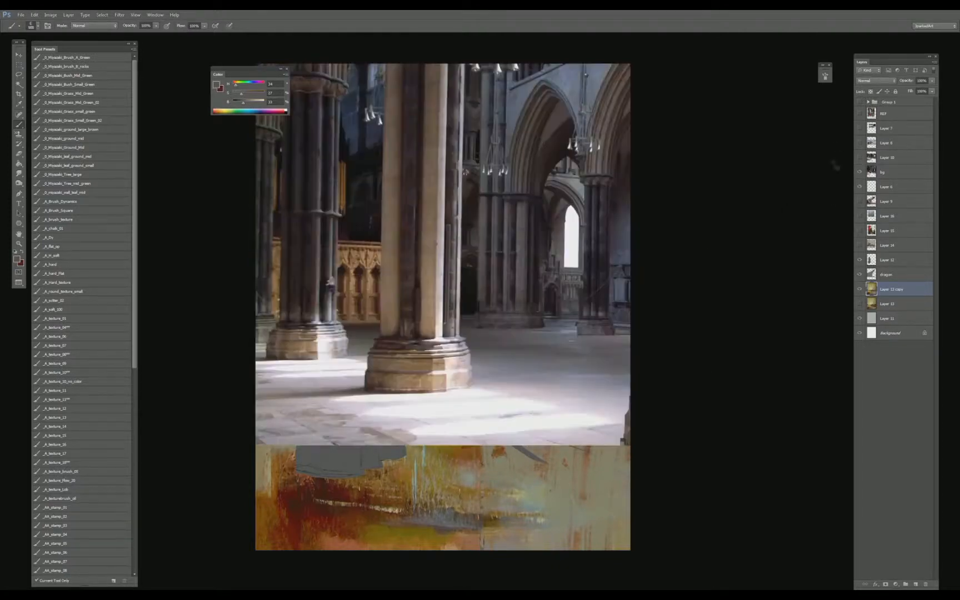
pyautogui.keyDown('alt'); pyautogui.click(500, 383); pyautogui.keyUp('alt')
pyautogui.click(860, 175)
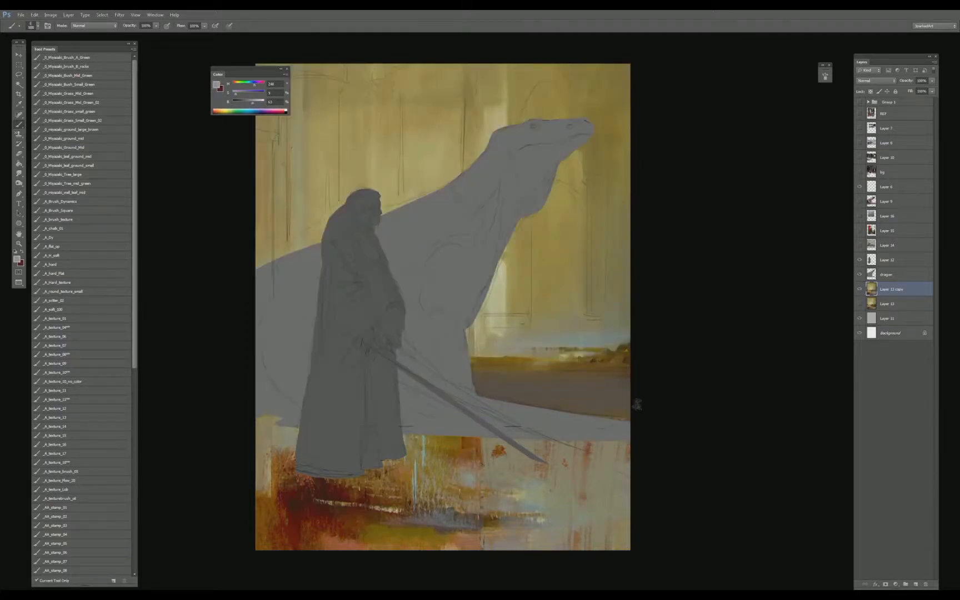
pyautogui.keyDown('alt'); pyautogui.click(551, 391); pyautogui.keyUp('alt')
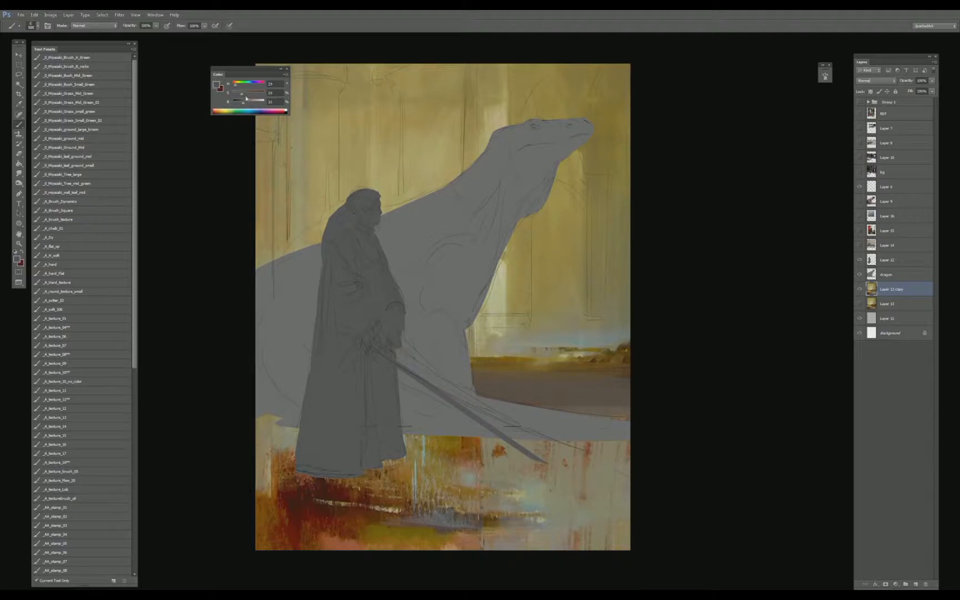
pyautogui.moveTo(242, 94); pyautogui.dragTo(247, 103)
pyautogui.keyDown('alt'); pyautogui.click(516, 379); pyautogui.keyUp('alt')
pyautogui.moveTo(473, 352); pyautogui.dragTo(532, 352)
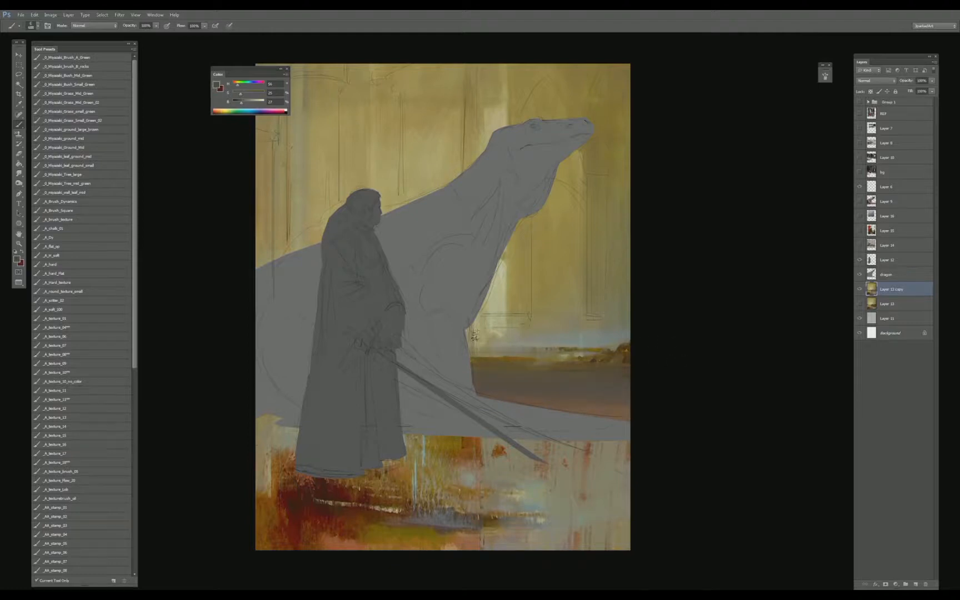
# - Paint sampled dark red over the pale ground in the painting's lower left corner, beside the cloaked figure
pyautogui.keyDown('alt'); pyautogui.click(524, 448); pyautogui.keyUp('alt')
pyautogui.keyDown('alt'); pyautogui.click(267, 473); pyautogui.keyUp('alt')
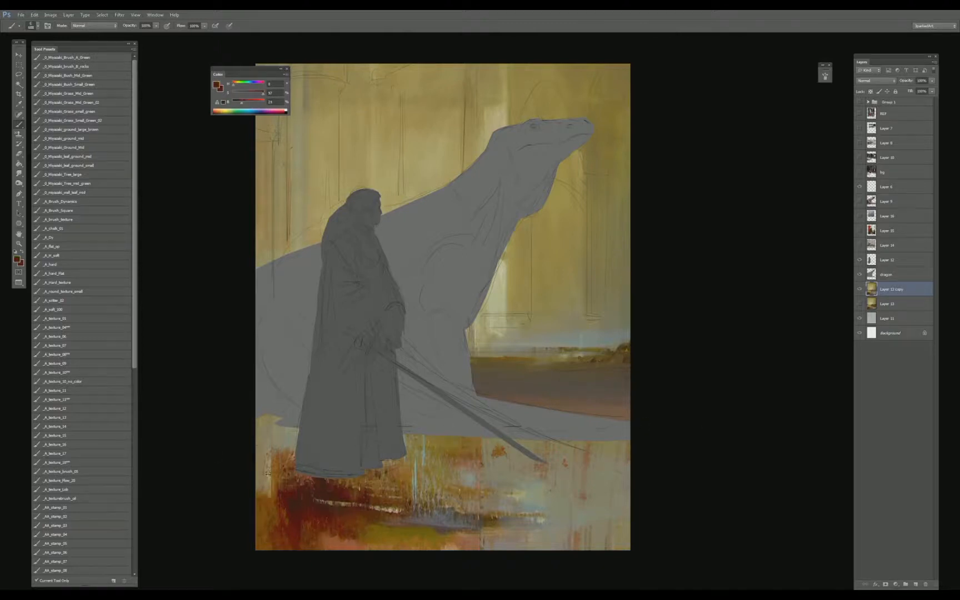
pyautogui.moveTo(267, 483)
pyautogui.mouseDown()
pyautogui.moveTo(289, 431)
pyautogui.moveTo(266, 424)
pyautogui.mouseUp()
pyautogui.moveTo(262, 534); pyautogui.dragTo(271, 501)
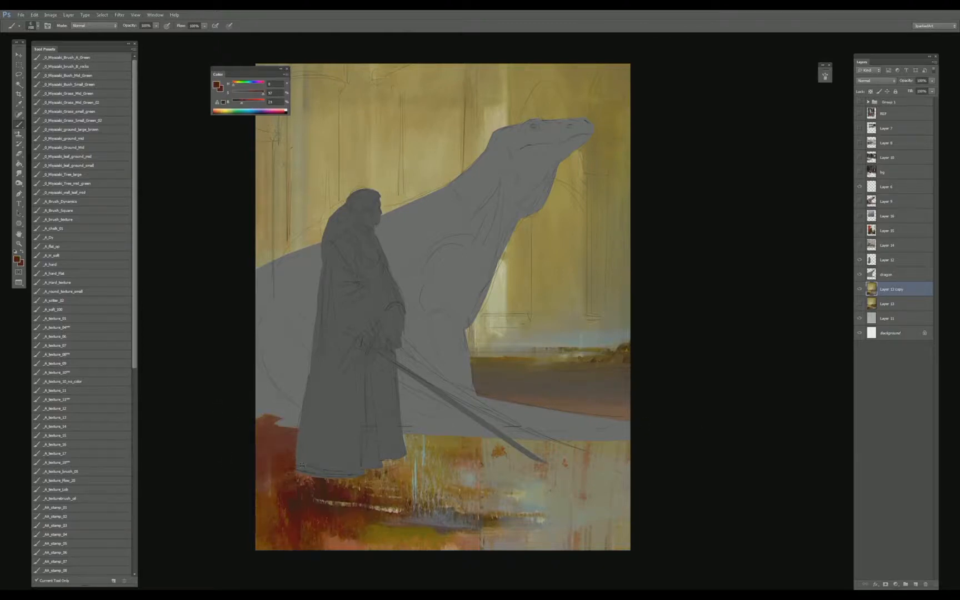
# - Try painting a dark red column above the cloaked figure directly on Layer 13 copy, and undo it
pyautogui.moveTo(425, 213); pyautogui.dragTo(434, 270)
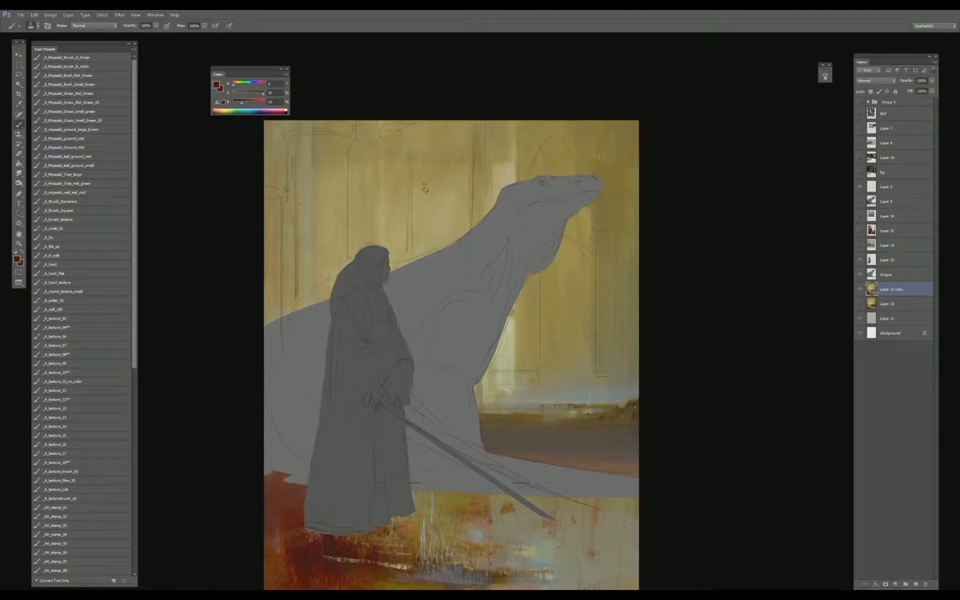
pyautogui.moveTo(427, 210)
pyautogui.mouseDown()
pyautogui.moveTo(422, 113)
pyautogui.moveTo(439, 104)
pyautogui.moveTo(445, 229)
pyautogui.moveTo(425, 123)
pyautogui.moveTo(408, 261)
pyautogui.moveTo(458, 239)
pyautogui.moveTo(446, 101)
pyautogui.moveTo(397, 85)
pyautogui.moveTo(459, 111)
pyautogui.mouseUp()
pyautogui.hotkey('ctrl', 'z')
# - Create a new layer above Layer 13 copy and paint dark red vertical columns behind the figure and the dragon
pyautogui.click(916, 584)
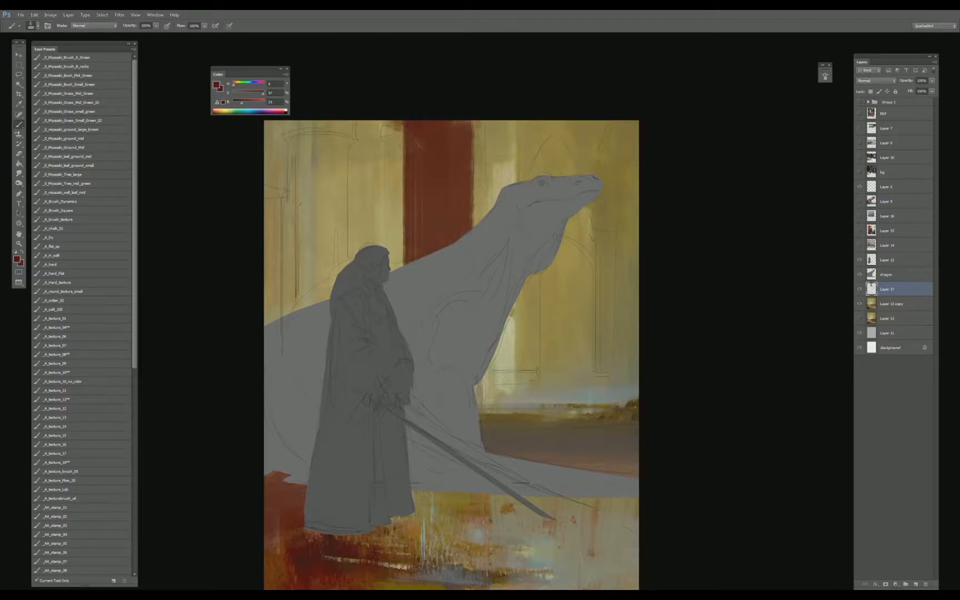
pyautogui.moveTo(307, 133)
pyautogui.mouseDown()
pyautogui.moveTo(306, 309)
pyautogui.moveTo(317, 296)
pyautogui.moveTo(333, 146)
pyautogui.moveTo(344, 300)
pyautogui.moveTo(345, 167)
pyautogui.moveTo(332, 177)
pyautogui.moveTo(345, 118)
pyautogui.moveTo(351, 142)
pyautogui.moveTo(295, 117)
pyautogui.moveTo(289, 160)
pyautogui.mouseUp()
pyautogui.moveTo(273, 305)
pyautogui.mouseDown()
pyautogui.moveTo(274, 324)
pyautogui.moveTo(280, 123)
pyautogui.moveTo(273, 178)
pyautogui.moveTo(285, 139)
pyautogui.moveTo(287, 195)
pyautogui.mouseUp()
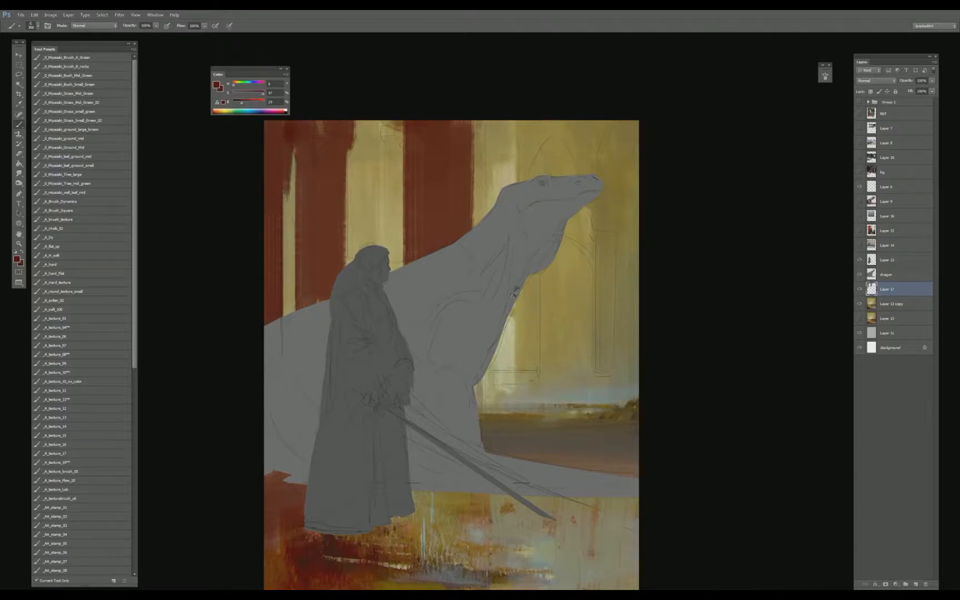
# - Refine the narrow yellow gap between the two leftmost red columns with sampled colours, tapering its upper end
pyautogui.moveTo(485, 279); pyautogui.dragTo(509, 283)
pyautogui.keyDown('alt'); pyautogui.click(353, 181); pyautogui.keyUp('alt')
pyautogui.press(']')
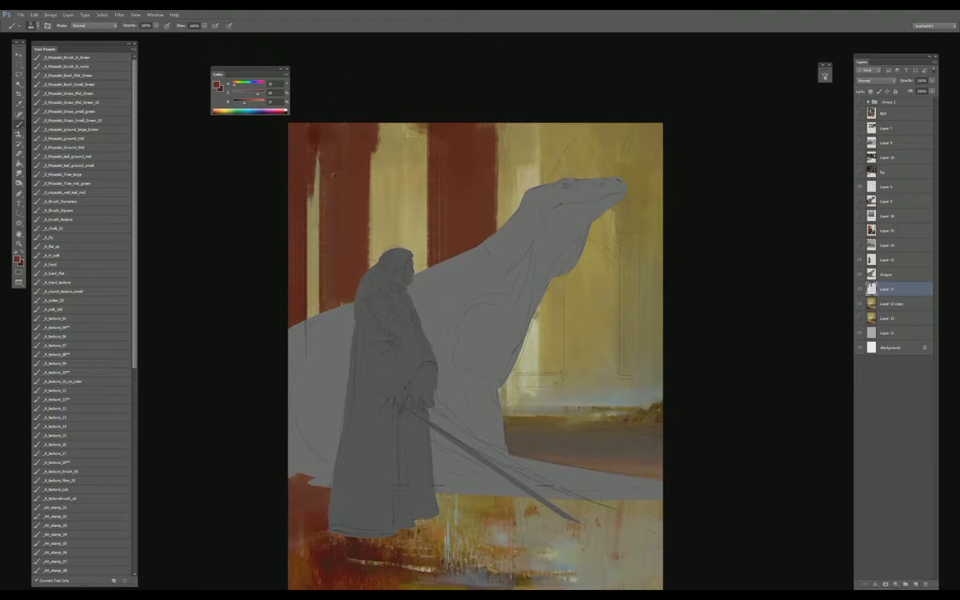
pyautogui.press('[')
pyautogui.moveTo(318, 207)
pyautogui.mouseDown()
pyautogui.moveTo(318, 271)
pyautogui.moveTo(342, 303)
pyautogui.mouseUp()
pyautogui.hotkey('ctrl', 'z')
pyautogui.moveTo(316, 137); pyautogui.dragTo(317, 178)
pyautogui.press('e')
pyautogui.press('b')
pyautogui.keyDown('alt'); pyautogui.click(313, 202); pyautogui.keyUp('alt')
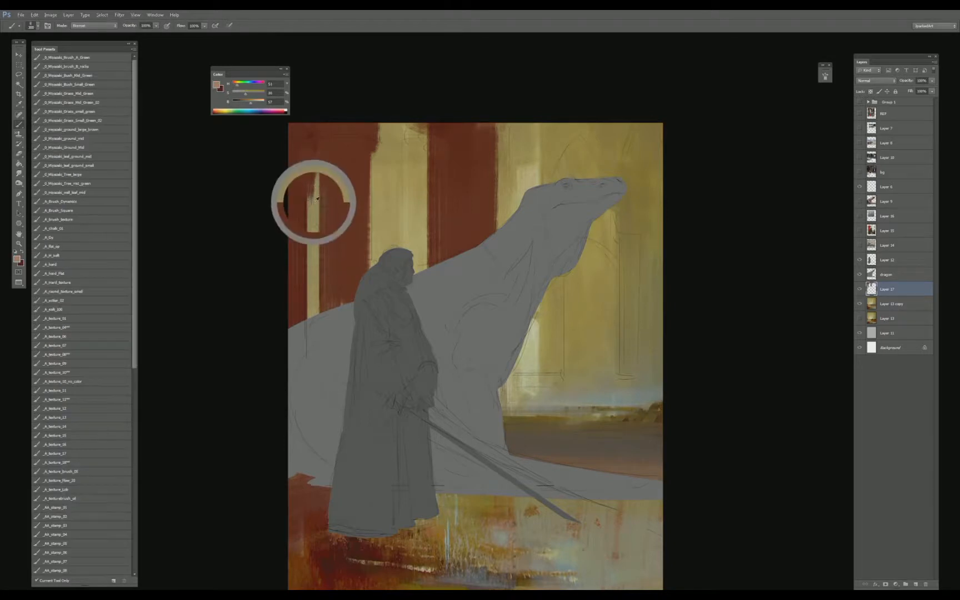
pyautogui.keyDown('alt'); pyautogui.click(305, 187); pyautogui.keyUp('alt')
pyautogui.moveTo(314, 193); pyautogui.dragTo(318, 169)
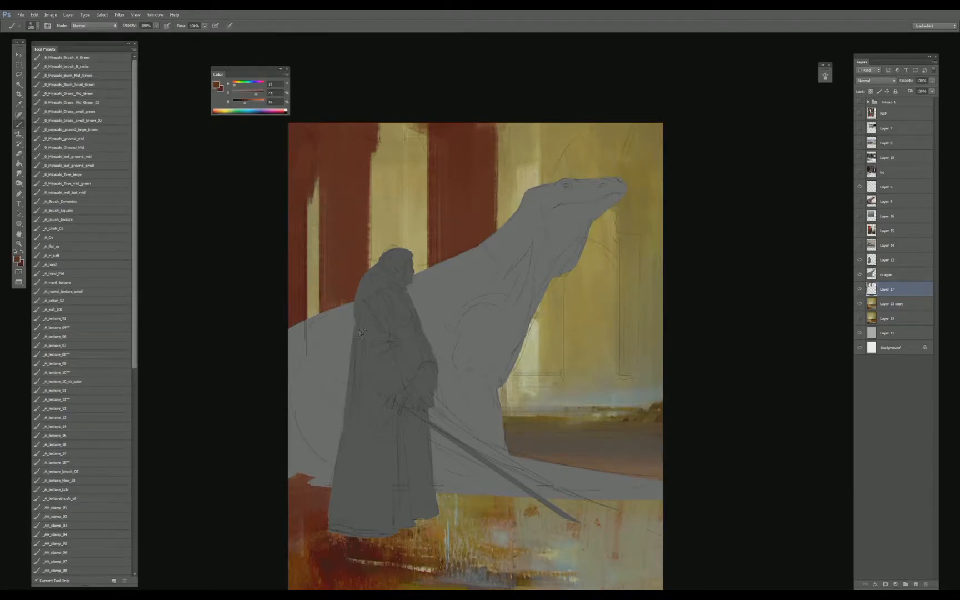
# - Try painting a pale beige column a little right of the dragon's throat with colours sampled from the backdrop
pyautogui.moveTo(489, 359); pyautogui.dragTo(483, 342)
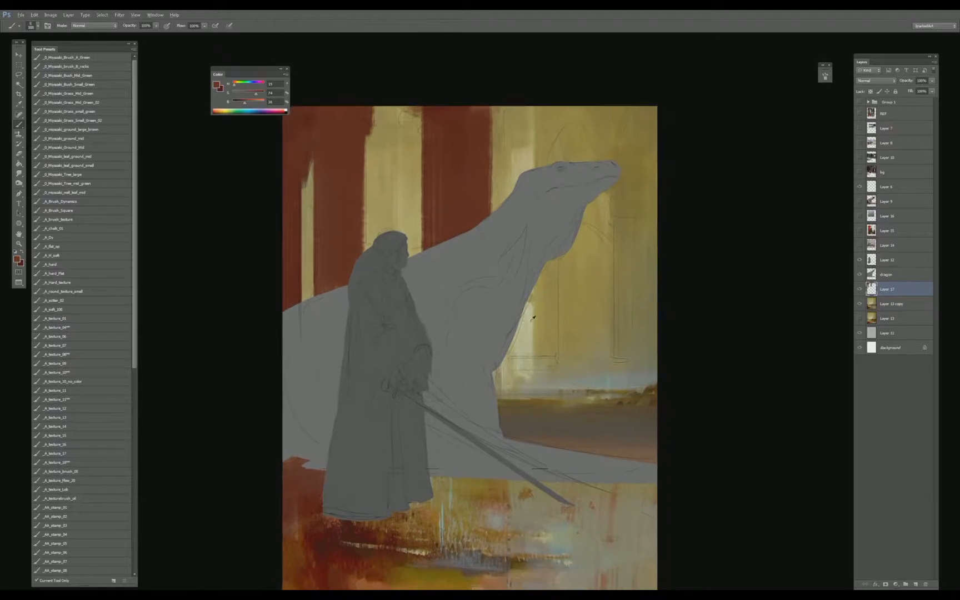
pyautogui.keyDown('alt'); pyautogui.click(524, 323); pyautogui.keyUp('alt')
pyautogui.moveTo(562, 332)
pyautogui.mouseDown()
pyautogui.moveTo(564, 252)
pyautogui.moveTo(567, 350)
pyautogui.moveTo(571, 250)
pyautogui.moveTo(578, 338)
pyautogui.moveTo(527, 308)
pyautogui.mouseUp()
pyautogui.keyDown('alt'); pyautogui.click(521, 347); pyautogui.keyUp('alt')
pyautogui.keyDown('alt'); pyautogui.click(542, 284); pyautogui.keyUp('alt')
pyautogui.keyDown('alt'); pyautogui.click(521, 321); pyautogui.keyUp('alt')
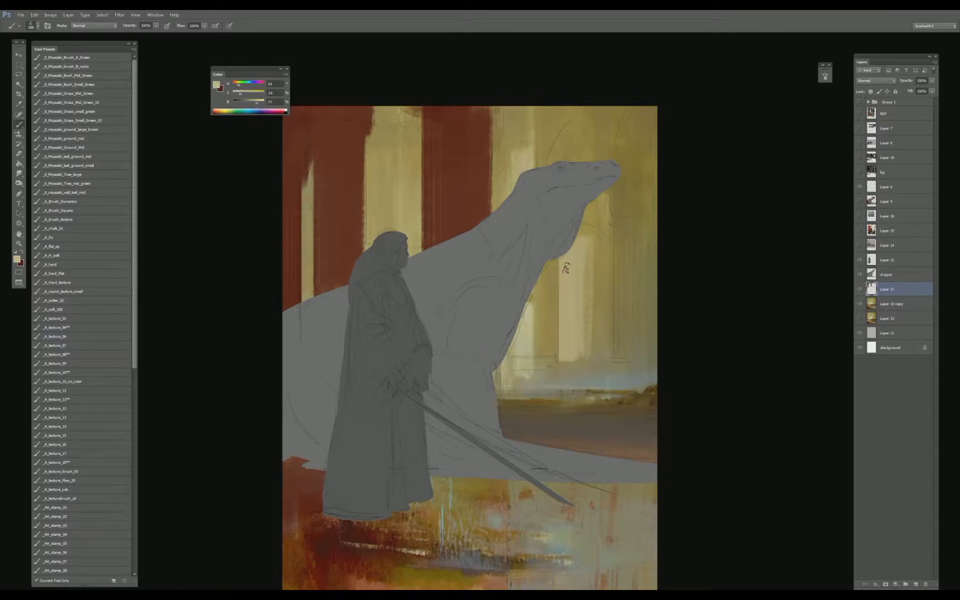
pyautogui.moveTo(573, 239); pyautogui.dragTo(578, 361)
# - Paint a pale yellow column directly beside the dragon's chest with sampled colours, redoing the first stroke
pyautogui.keyDown('alt'); pyautogui.click(523, 329); pyautogui.keyUp('alt')
pyautogui.moveTo(536, 289)
pyautogui.mouseDown()
pyautogui.moveTo(537, 350)
pyautogui.moveTo(558, 356)
pyautogui.mouseUp()
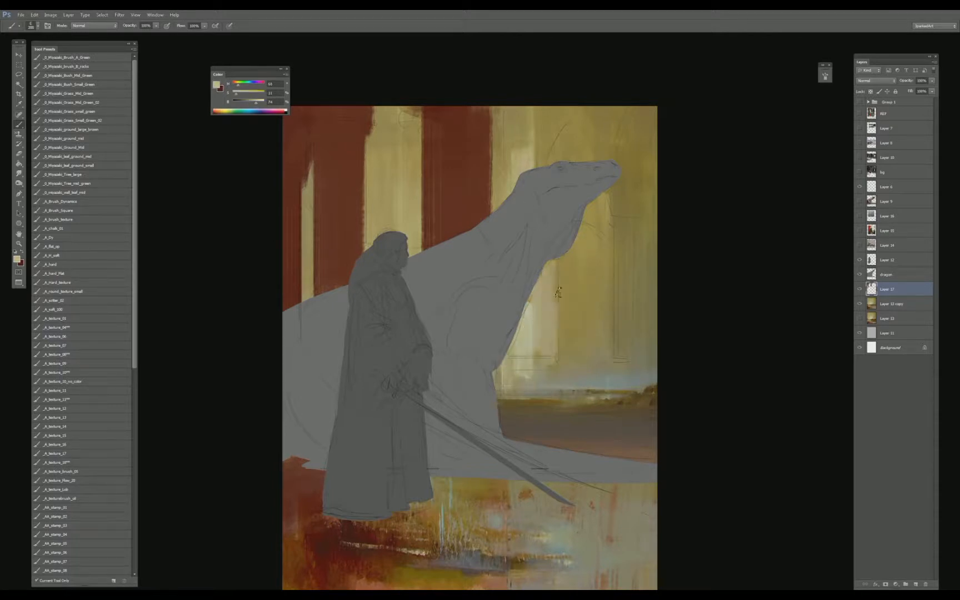
pyautogui.hotkey('ctrl', 'z')
pyautogui.keyDown('alt'); pyautogui.click(534, 318); pyautogui.keyUp('alt')
pyautogui.moveTo(535, 289)
pyautogui.mouseDown()
pyautogui.moveTo(538, 347)
pyautogui.moveTo(521, 345)
pyautogui.moveTo(531, 306)
pyautogui.moveTo(539, 334)
pyautogui.moveTo(550, 283)
pyautogui.mouseUp()
# - Paint a wide grey-beige column below the dragon's head down to the horizon, using sampled backdrop colours
pyautogui.keyDown('alt'); pyautogui.click(541, 150); pyautogui.keyUp('alt')
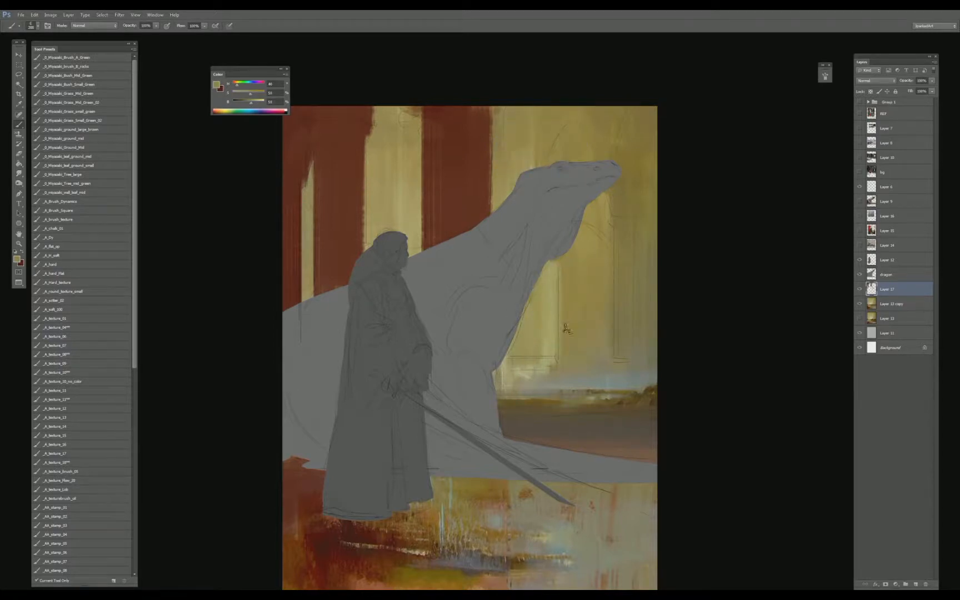
pyautogui.keyDown('alt'); pyautogui.click(575, 369); pyautogui.keyUp('alt')
pyautogui.keyDown('alt'); pyautogui.click(594, 382); pyautogui.keyUp('alt')
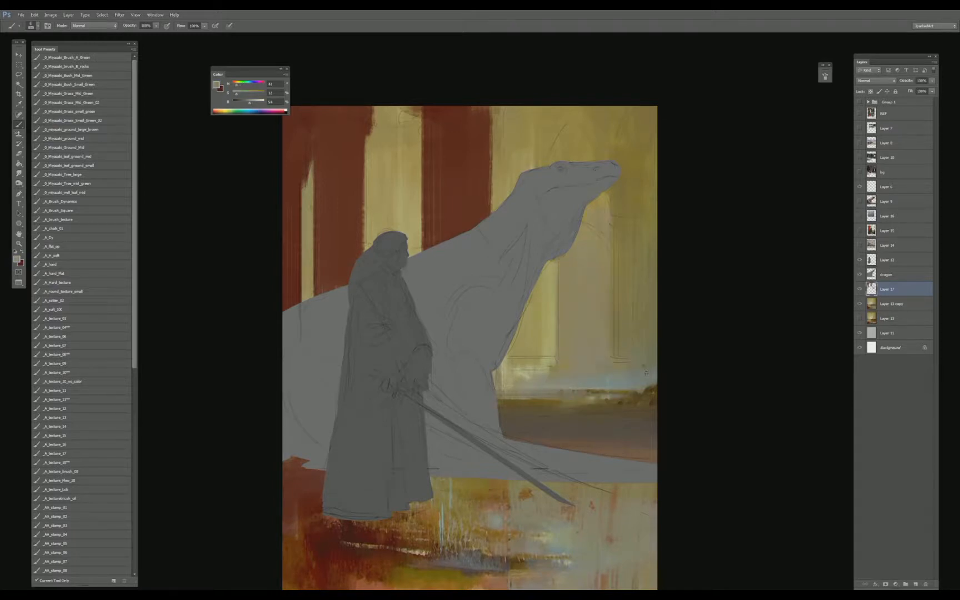
pyautogui.moveTo(583, 367); pyautogui.dragTo(624, 391)
# - Sample yellow from the ground, increase its saturation and paint a bright strip beneath the dragon's tail
pyautogui.moveTo(490, 363); pyautogui.dragTo(487, 289)
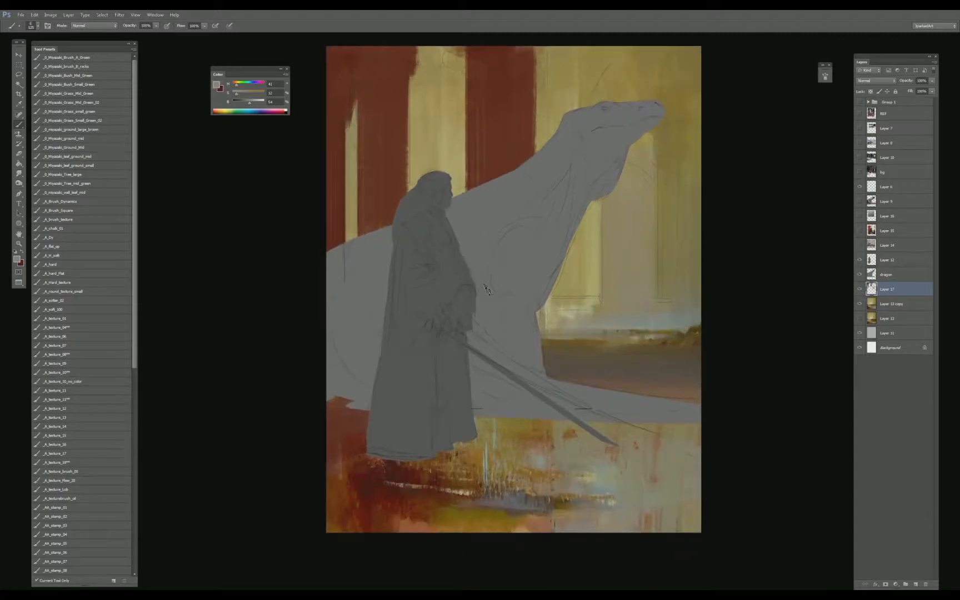
pyautogui.keyDown('alt'); pyautogui.click(503, 426); pyautogui.keyUp('alt')
pyautogui.moveTo(256, 95); pyautogui.dragTo(263, 95)
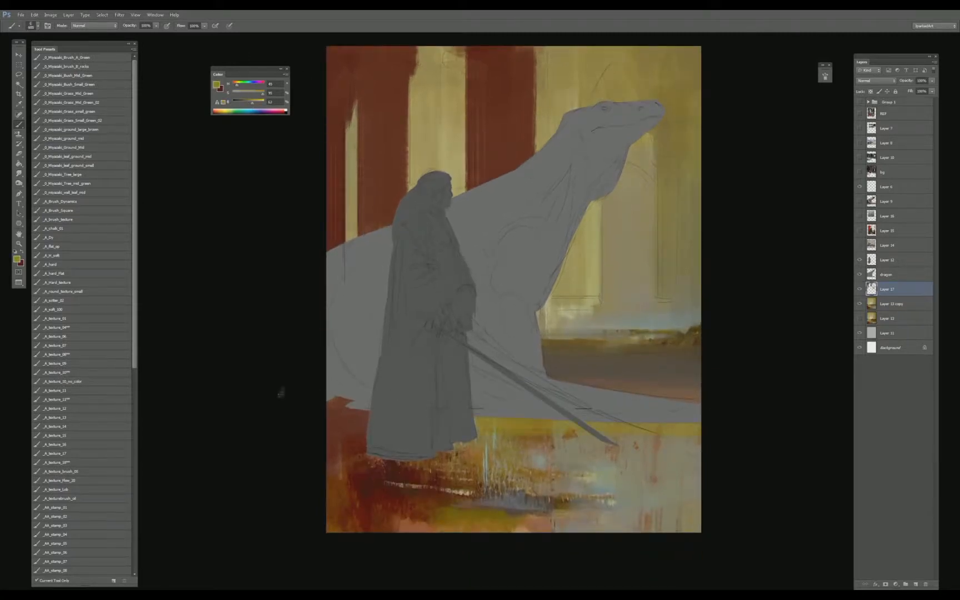
# - Glaze ochre over both sides of the ground and smudge the streaks below the cloaked figure, sampling all layers
pyautogui.moveTo(278, 392)
pyautogui.mouseDown()
pyautogui.moveTo(248, 408)
pyautogui.moveTo(236, 450)
pyautogui.moveTo(389, 470)
pyautogui.mouseUp()
pyautogui.moveTo(649, 418)
pyautogui.mouseDown()
pyautogui.moveTo(500, 444)
pyautogui.moveTo(383, 482)
pyautogui.moveTo(214, 505)
pyautogui.moveTo(696, 467)
pyautogui.mouseUp()
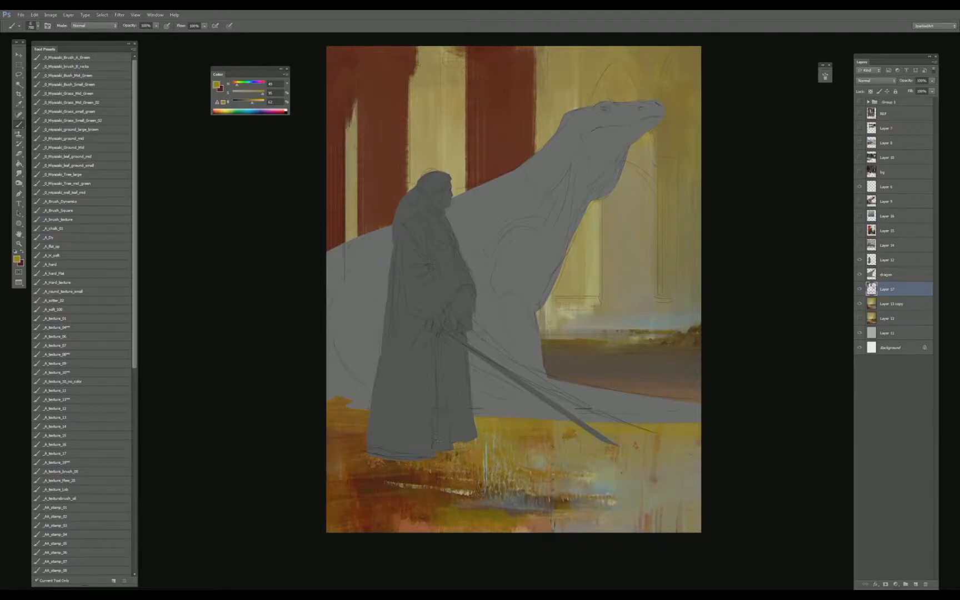
pyautogui.press('r')
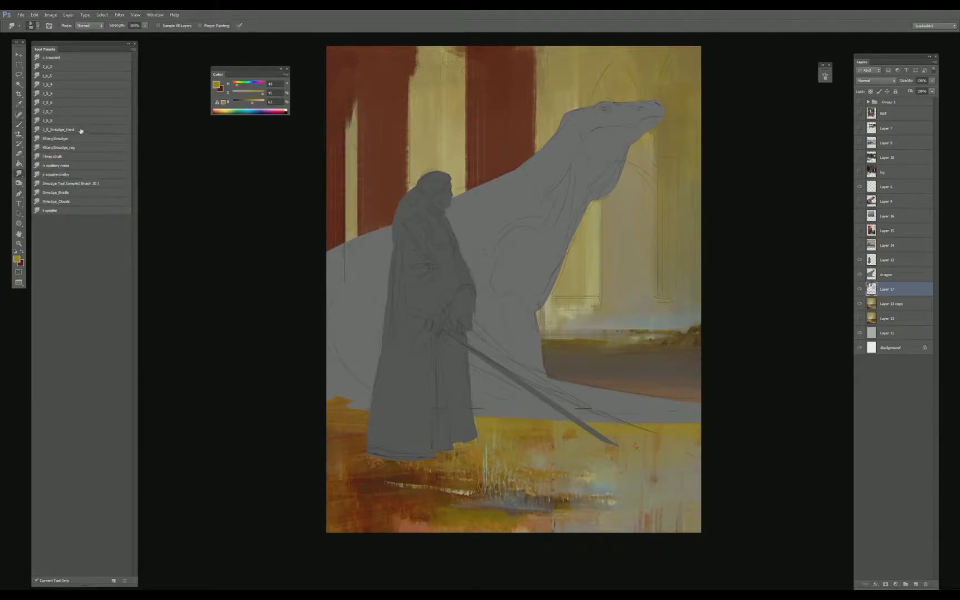
pyautogui.click(64, 104)
pyautogui.click(62, 93)
pyautogui.click(200, 25)
pyautogui.click(200, 26)
pyautogui.moveTo(448, 491); pyautogui.dragTo(474, 495)
pyautogui.moveTo(532, 469)
pyautogui.mouseDown()
pyautogui.moveTo(541, 458)
pyautogui.moveTo(558, 503)
pyautogui.mouseUp()
# - Sample dark tones from the ground and smudge the foreground texture along the painting's lower edge
pyautogui.press('b')
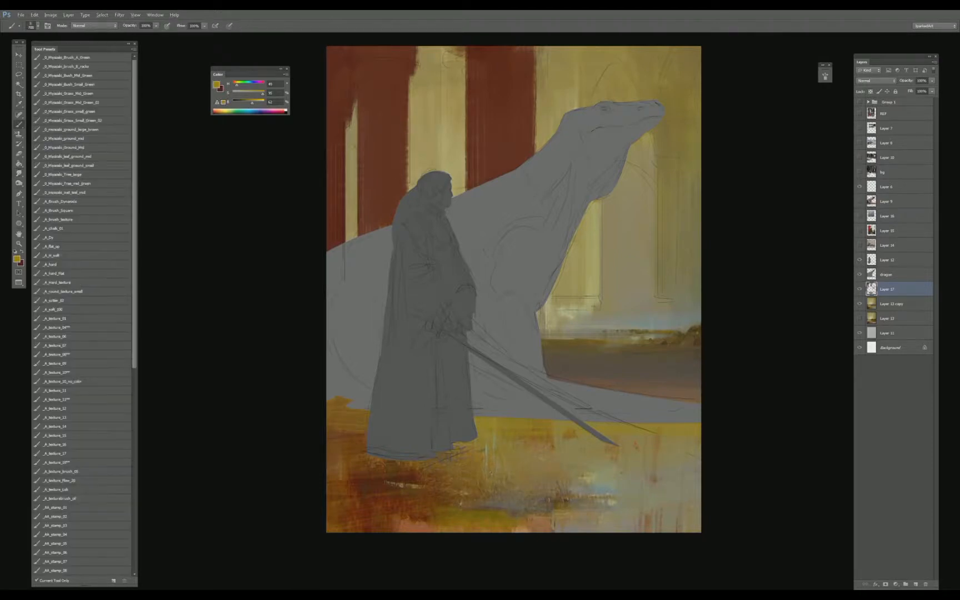
pyautogui.keyDown('alt'); pyautogui.click(474, 472); pyautogui.keyUp('alt')
pyautogui.keyDown('alt'); pyautogui.click(385, 480); pyautogui.keyUp('alt')
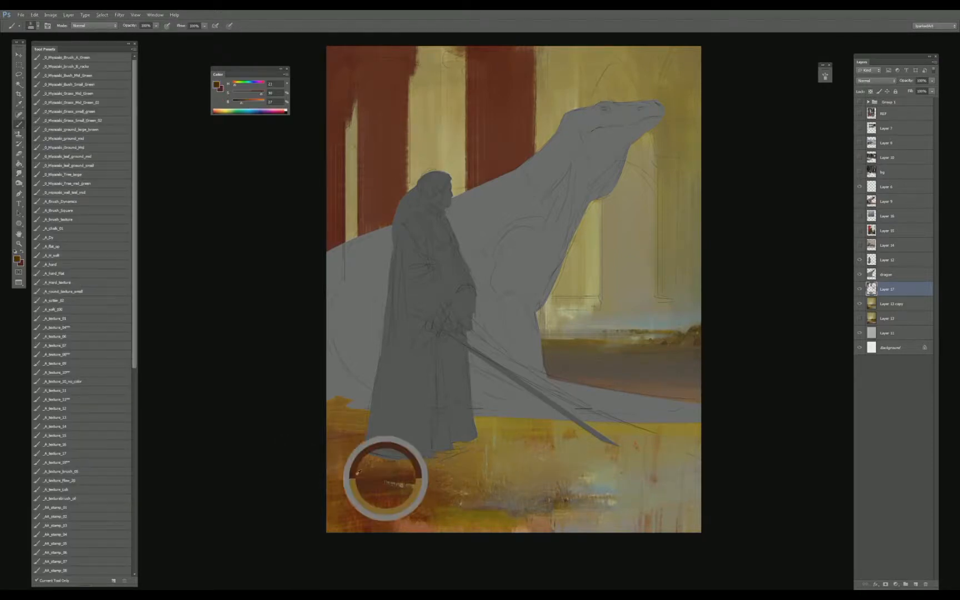
pyautogui.press('r')
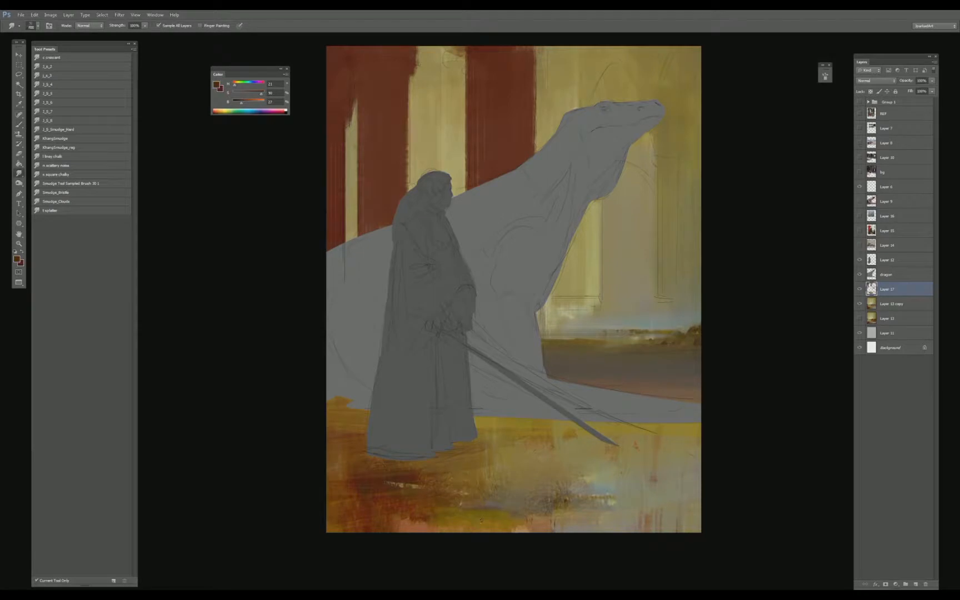
pyautogui.moveTo(481, 520); pyautogui.dragTo(456, 527)
# - Sample the ground's yellow, adjust it to a brighter tone and paint a light strip beneath the dragon's tail
pyautogui.press('b')
pyautogui.keyDown('alt'); pyautogui.click(617, 499); pyautogui.keyUp('alt')
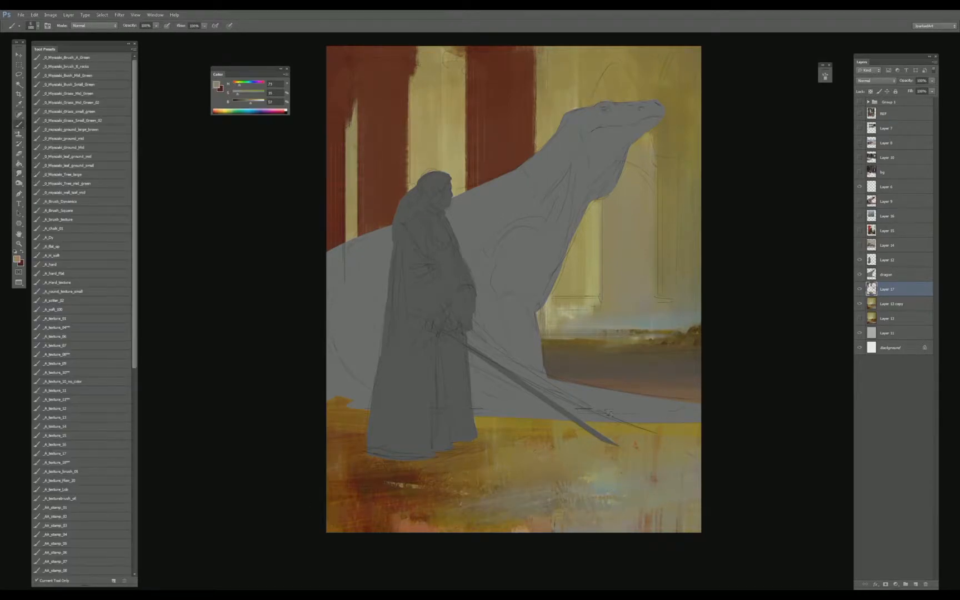
pyautogui.keyDown('alt'); pyautogui.click(525, 440); pyautogui.keyUp('alt')
pyautogui.moveTo(251, 103)
pyautogui.mouseDown()
pyautogui.moveTo(259, 102)
pyautogui.moveTo(251, 94)
pyautogui.mouseUp()
pyautogui.moveTo(468, 432)
pyautogui.mouseDown()
pyautogui.moveTo(598, 429)
pyautogui.moveTo(722, 407)
pyautogui.moveTo(312, 405)
pyautogui.mouseUp()
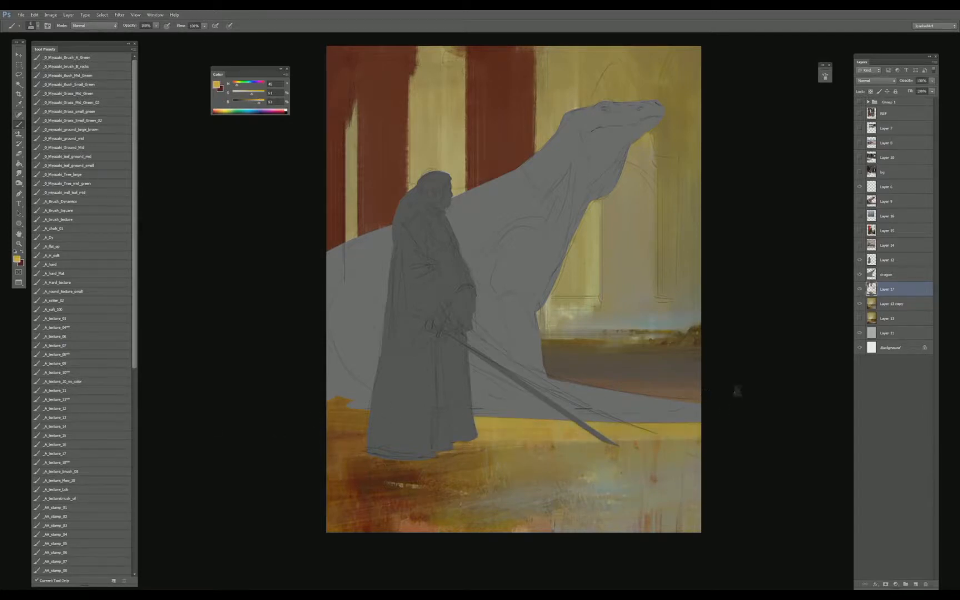
# - Check the cathedral reference photos, and paint a glow across the ground with the Shadow brush preset and a paler yellow
pyautogui.click(860, 157)
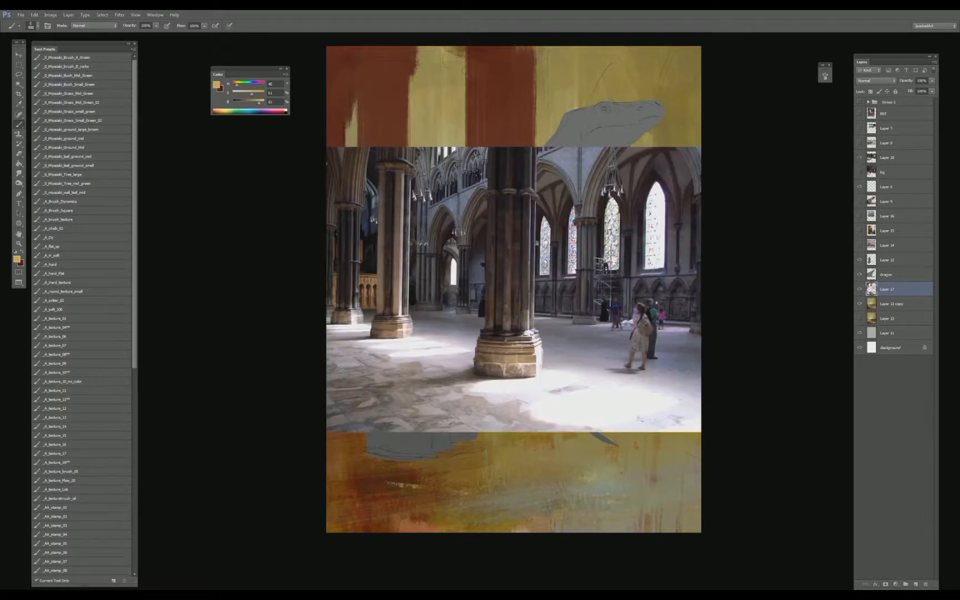
pyautogui.click(859, 158)
pyautogui.click(860, 172)
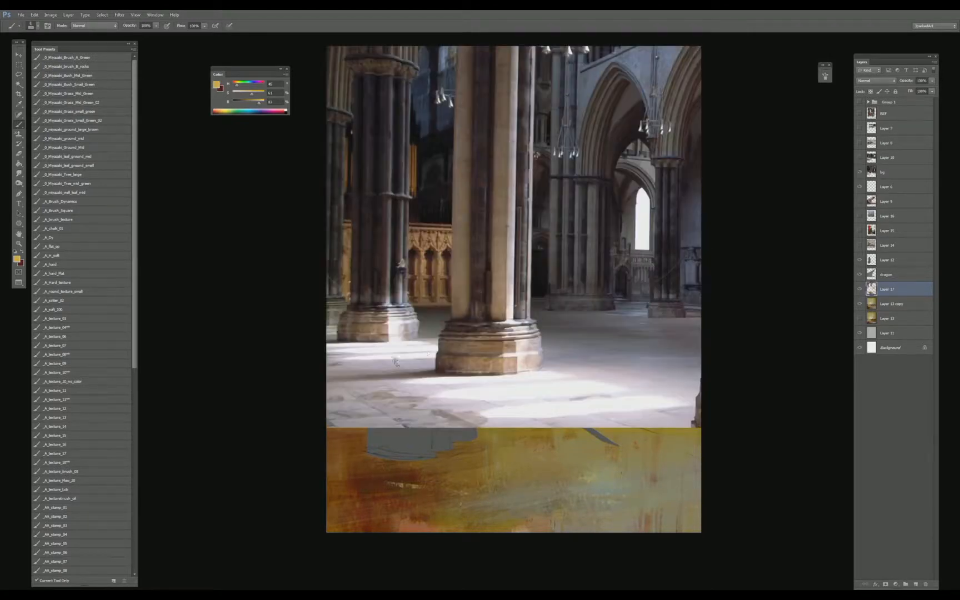
pyautogui.click(860, 171)
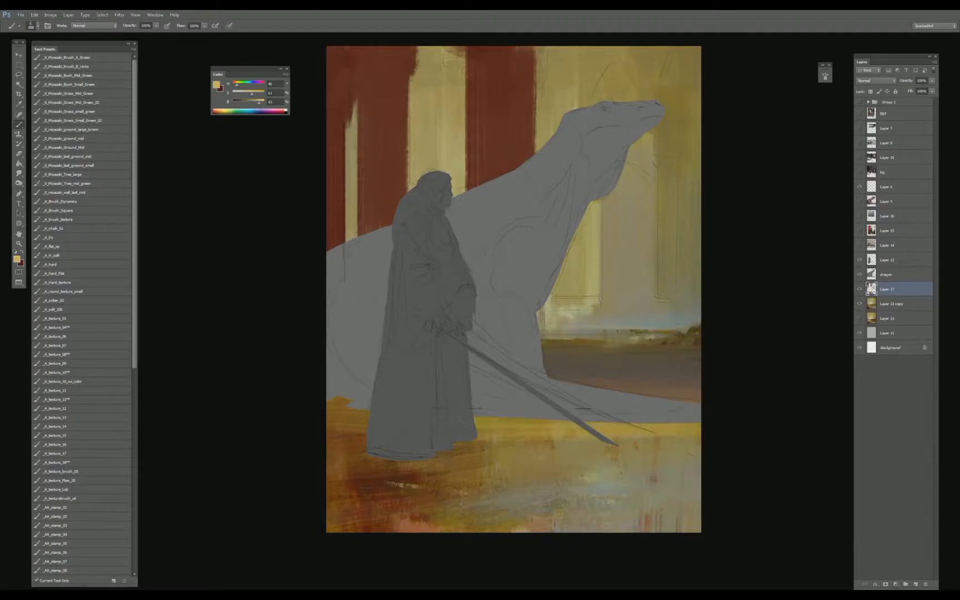
pyautogui.click(134, 364)
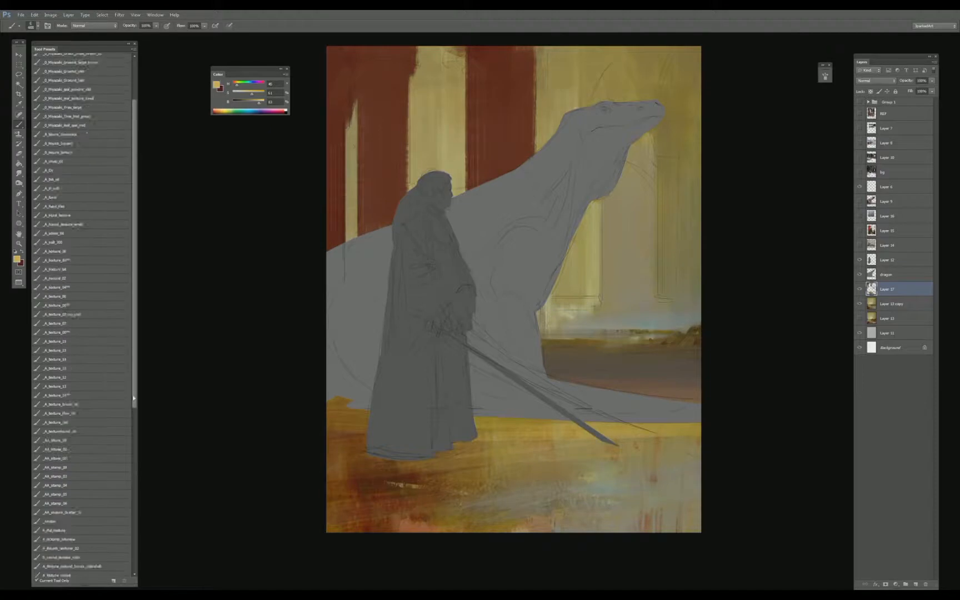
pyautogui.click(75, 516)
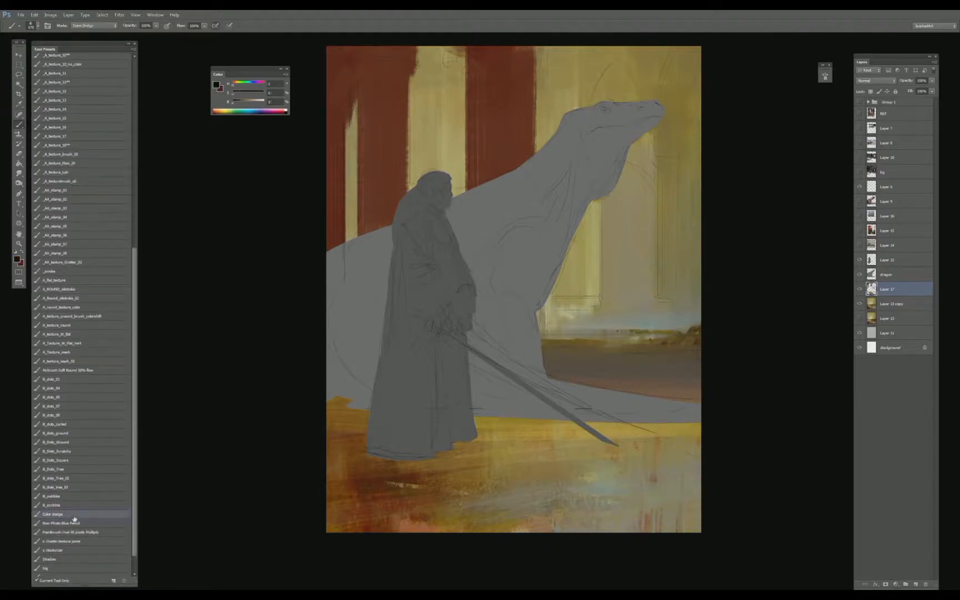
pyautogui.click(75, 558)
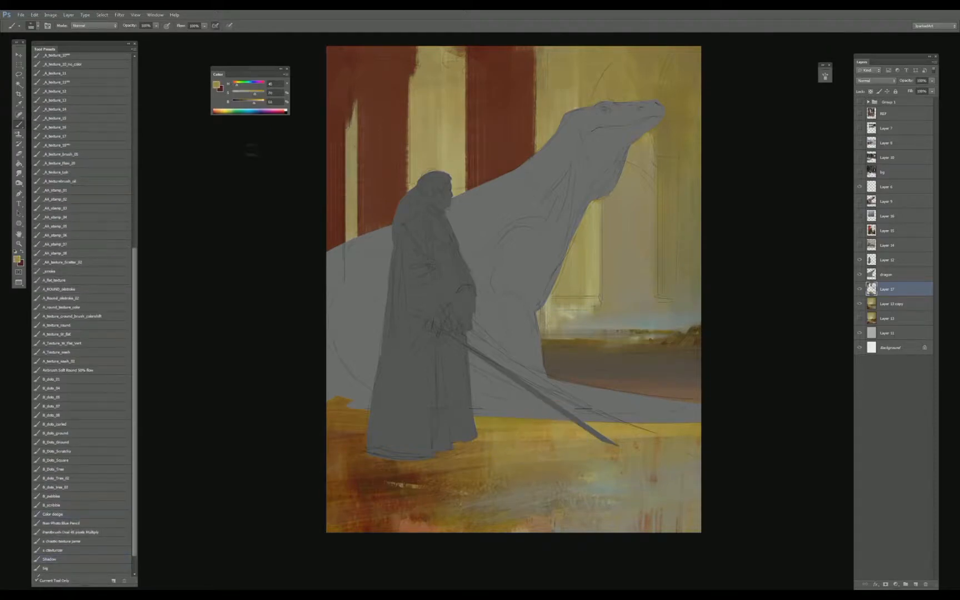
pyautogui.moveTo(253, 105); pyautogui.dragTo(261, 104)
pyautogui.click(245, 94)
pyautogui.moveTo(484, 428)
pyautogui.mouseDown()
pyautogui.moveTo(670, 432)
pyautogui.moveTo(333, 453)
pyautogui.moveTo(371, 446)
pyautogui.moveTo(331, 410)
pyautogui.mouseUp()
# - Redo the pale yellow light beneath the dragon's tail with a resized brush, undoing unwanted strokes
pyautogui.press(']')
pyautogui.press('[')
pyautogui.press('[')
pyautogui.press('[')
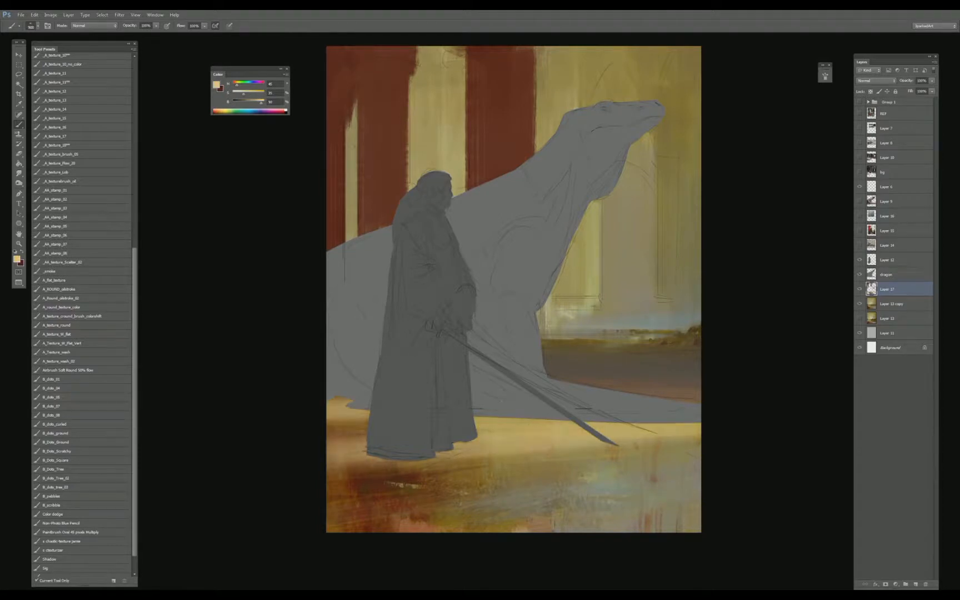
pyautogui.moveTo(523, 407); pyautogui.dragTo(611, 439)
pyautogui.press('[')
pyautogui.press('[')
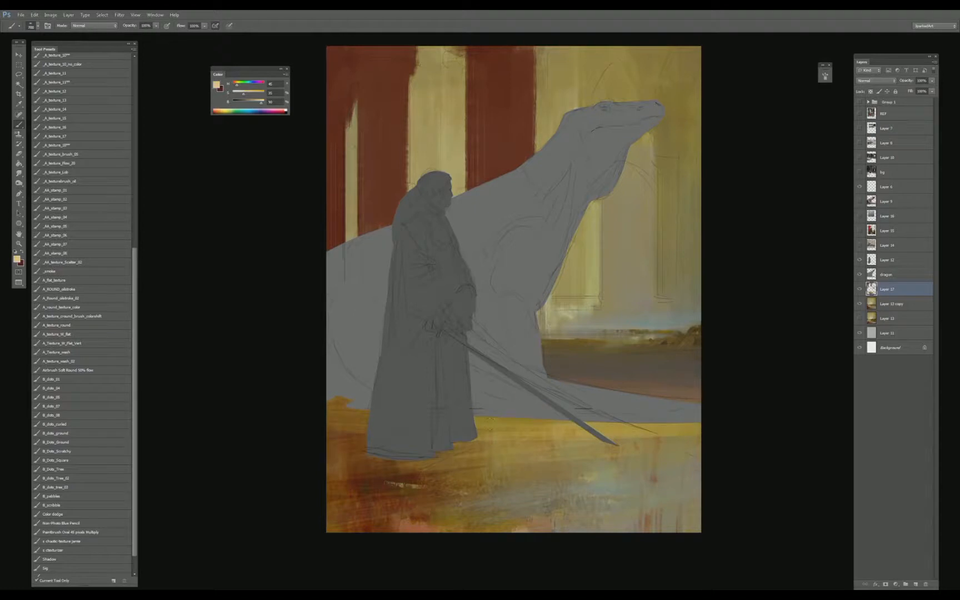
pyautogui.hotkey('ctrl', 'z')
pyautogui.moveTo(495, 430)
pyautogui.mouseDown()
pyautogui.moveTo(659, 429)
pyautogui.moveTo(576, 431)
pyautogui.mouseUp()
pyautogui.press(']')
pyautogui.hotkey('ctrl', 'z')
pyautogui.moveTo(333, 472)
pyautogui.mouseDown()
pyautogui.moveTo(684, 478)
pyautogui.moveTo(603, 472)
pyautogui.moveTo(687, 452)
pyautogui.moveTo(453, 464)
pyautogui.mouseUp()
pyautogui.hotkey('ctrl', 'z')
pyautogui.hotkey('ctrl', 'z')
pyautogui.hotkey('ctrl', 'z')
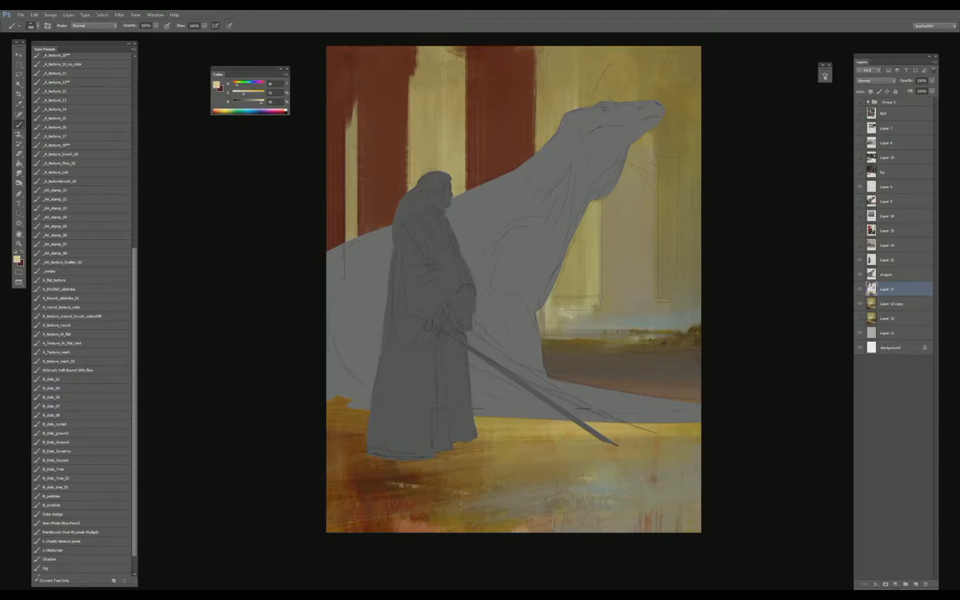
# - Widen the lit band across the ground below the sword tip with sampled yellow, undoing the excess strokes
pyautogui.moveTo(686, 444); pyautogui.dragTo(505, 453)
pyautogui.keyDown('alt'); pyautogui.click(650, 435); pyautogui.keyUp('alt')
pyautogui.moveTo(675, 465); pyautogui.dragTo(392, 470)
pyautogui.hotkey('ctrl', 'z')
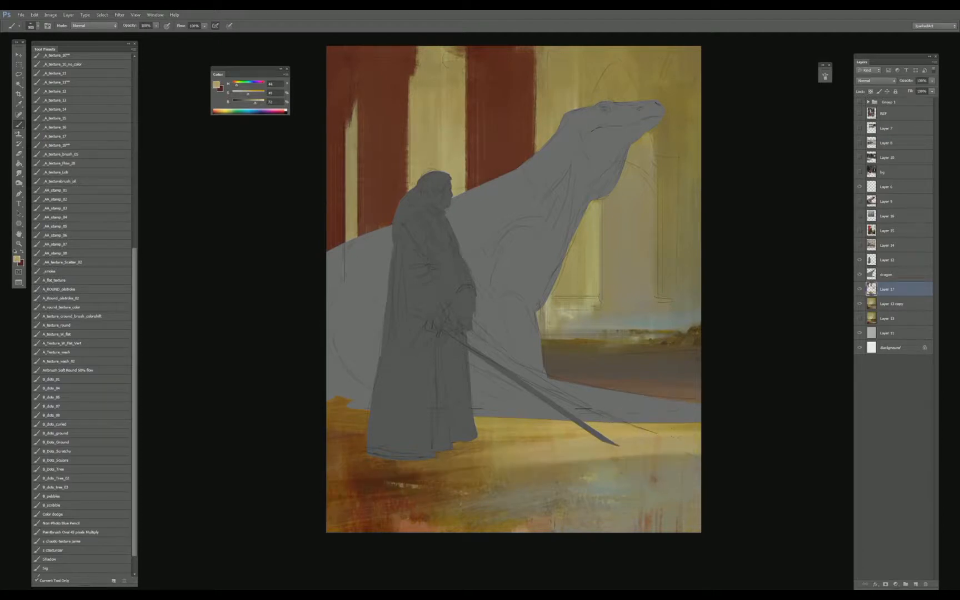
pyautogui.moveTo(494, 461); pyautogui.dragTo(329, 464)
pyautogui.hotkey('ctrl', 'z')
pyautogui.moveTo(666, 466)
pyautogui.mouseDown()
pyautogui.moveTo(329, 485)
pyautogui.moveTo(445, 470)
pyautogui.moveTo(355, 476)
pyautogui.mouseUp()
pyautogui.moveTo(687, 467); pyautogui.dragTo(360, 492)
pyautogui.hotkey('ctrl', 'z')
pyautogui.moveTo(680, 486); pyautogui.dragTo(619, 471)
pyautogui.hotkey('ctrl', 'z')
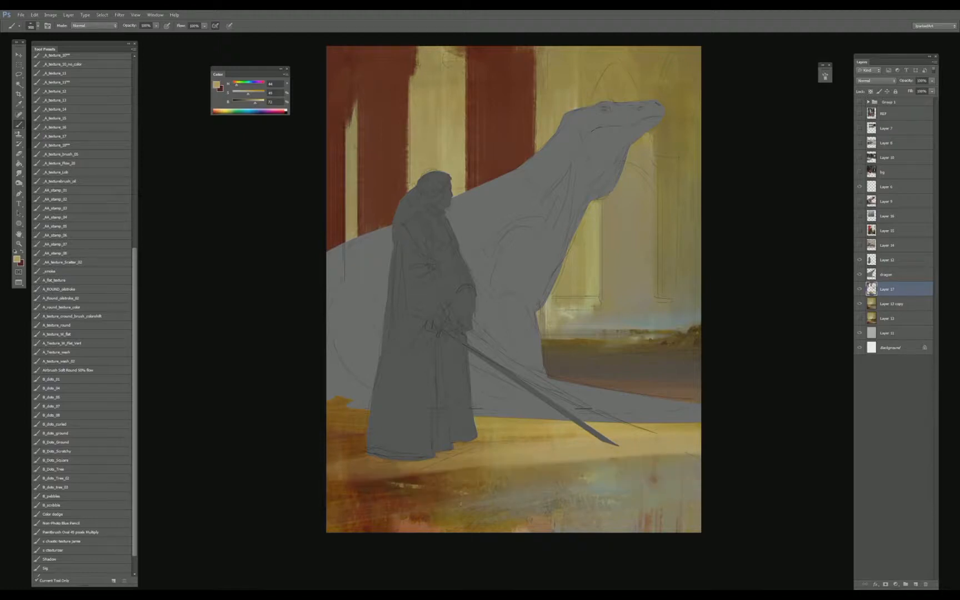
# - Try darkening the ground around the figure's cloak hem with a sampled dark brown
pyautogui.moveTo(746, 413); pyautogui.dragTo(714, 383)
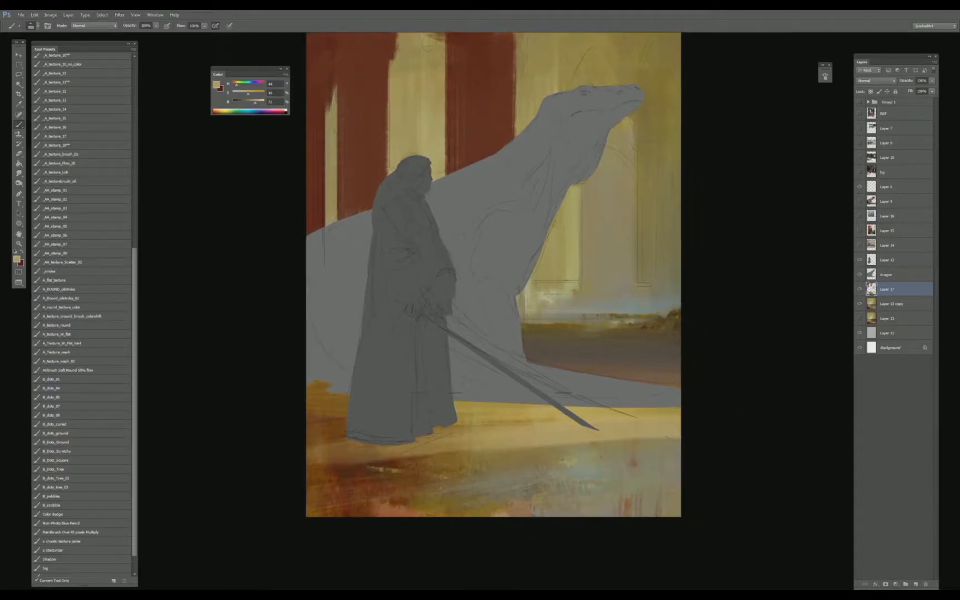
pyautogui.keyDown('alt'); pyautogui.click(360, 469); pyautogui.keyUp('alt')
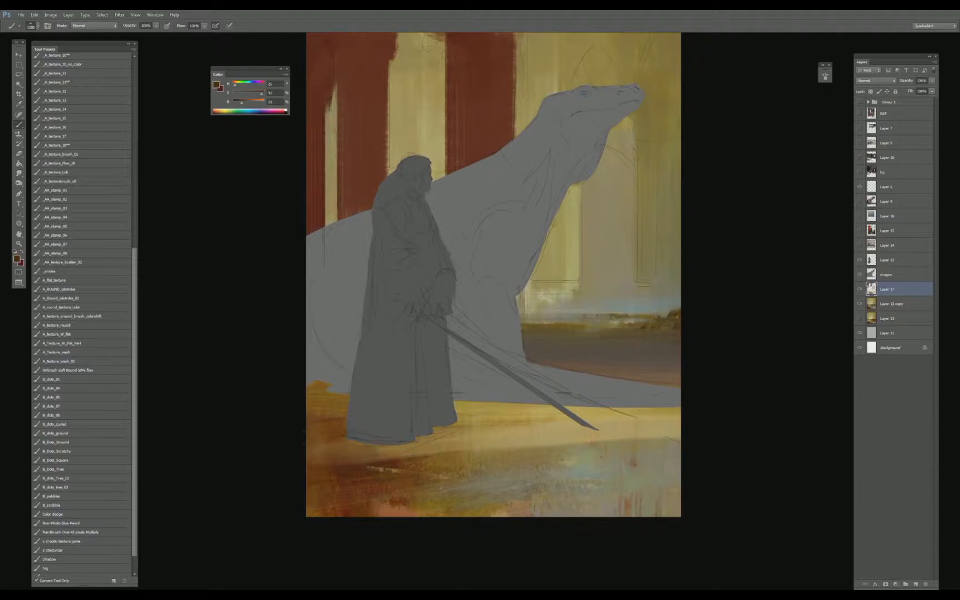
pyautogui.moveTo(419, 449); pyautogui.dragTo(333, 457)
pyautogui.hotkey('ctrl', 'z')
pyautogui.moveTo(346, 388); pyautogui.dragTo(307, 397)
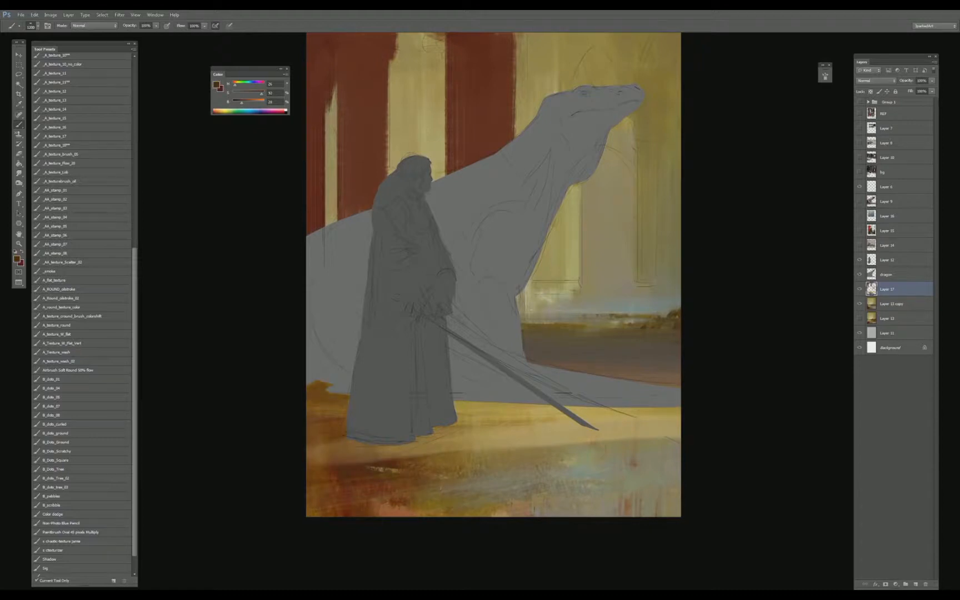
pyautogui.hotkey('ctrl', 'z')
pyautogui.keyDown('alt'); pyautogui.click(560, 353); pyautogui.keyUp('alt')
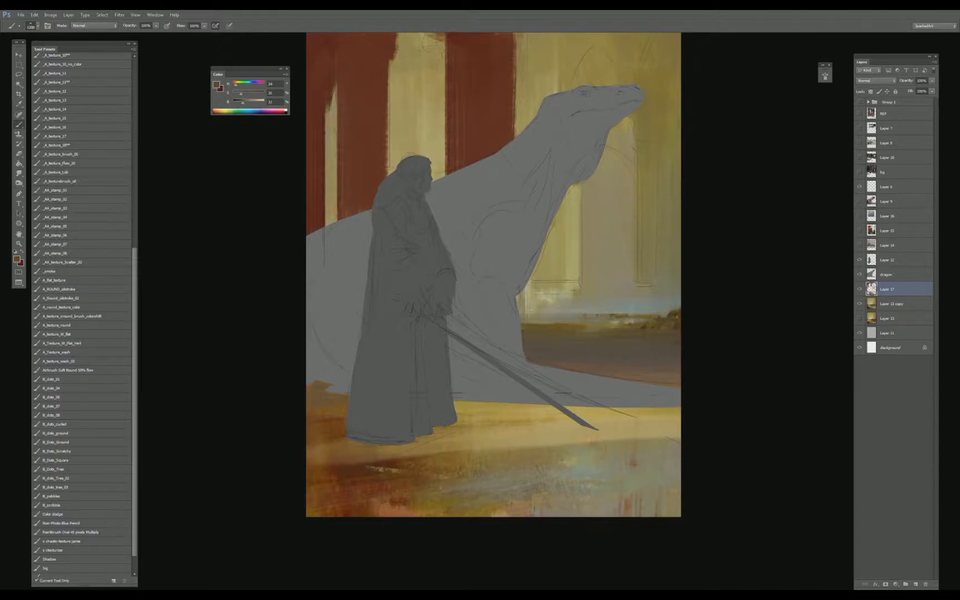
# - Compare the painting with the cathedral reference photo and with the Layer 17 columns hidden
pyautogui.moveTo(724, 306); pyautogui.dragTo(708, 360)
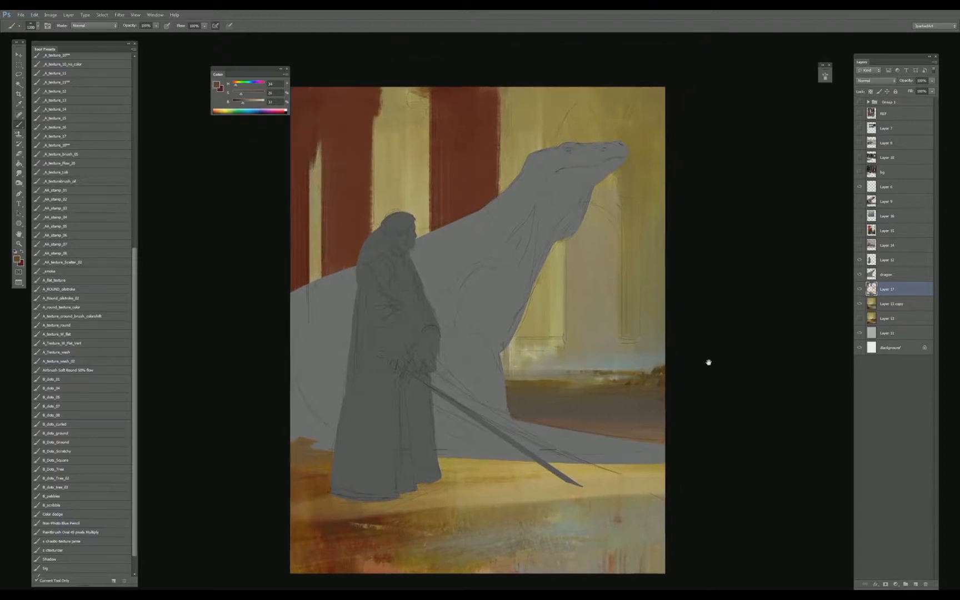
pyautogui.click(860, 172)
pyautogui.click(860, 172)
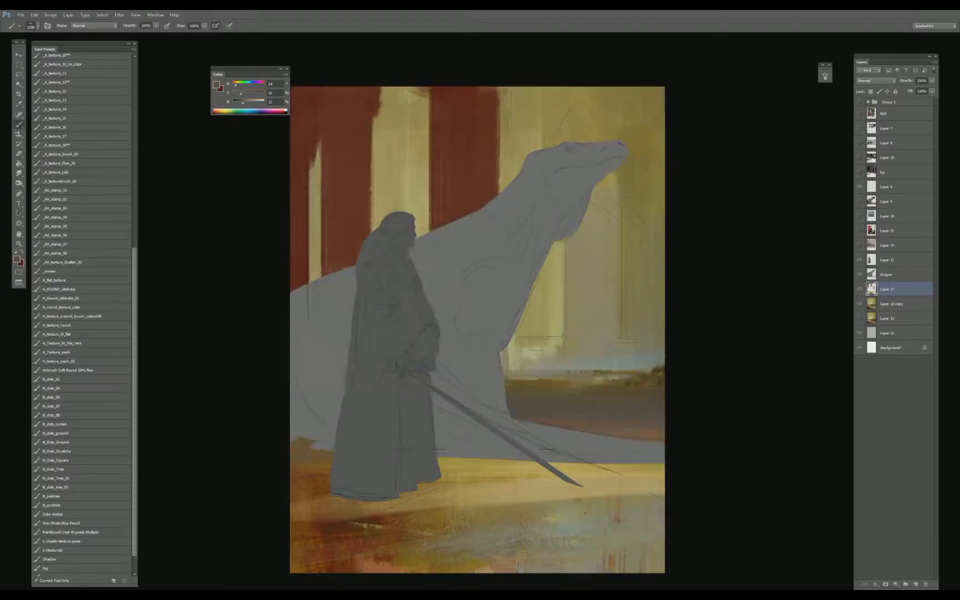
pyautogui.click(859, 171)
pyautogui.click(860, 172)
pyautogui.moveTo(590, 238); pyautogui.dragTo(593, 260)
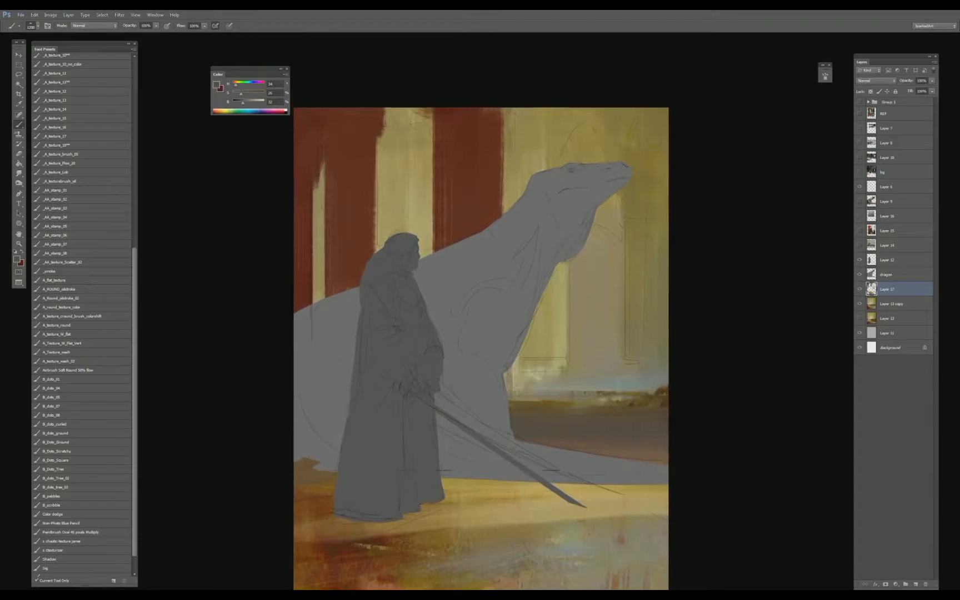
pyautogui.click(860, 289)
pyautogui.click(860, 289)
# - Glaze the red columns with ochre brown sampled from the ground, using the _A_texture_06 brush with Layer 17's transparency locked
pyautogui.keyDown('alt'); pyautogui.moveTo(562, 211); pyautogui.dragTo(526, 168); pyautogui.keyUp('alt')
pyautogui.keyDown('alt'); pyautogui.moveTo(328, 551); pyautogui.dragTo(364, 561); pyautogui.keyUp('alt')
pyautogui.moveTo(135, 288); pyautogui.dragTo(131, 231)
pyautogui.click(81, 113)
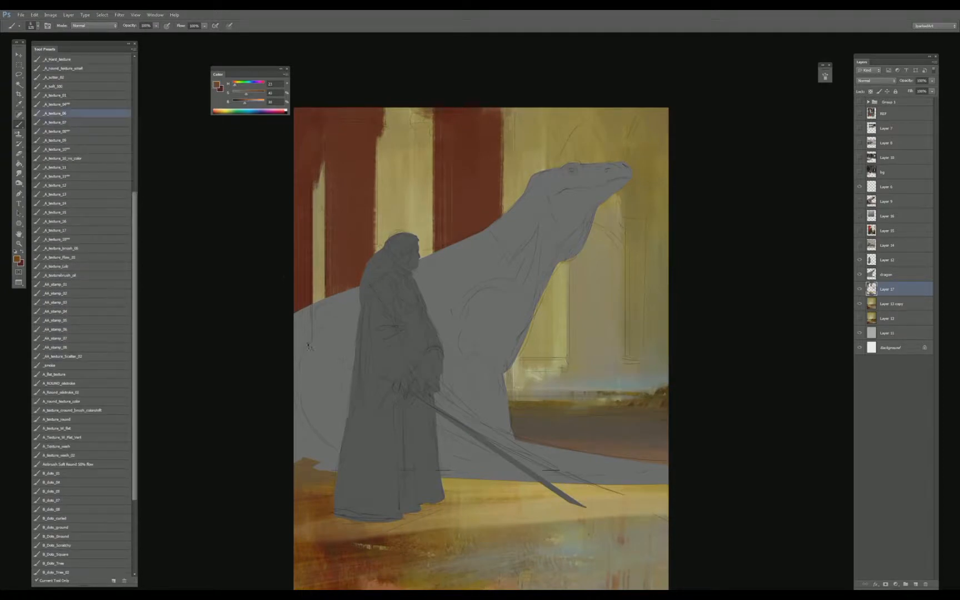
pyautogui.keyDown('alt'); pyautogui.moveTo(355, 525); pyautogui.dragTo(319, 478); pyautogui.keyUp('alt')
pyautogui.press('[')
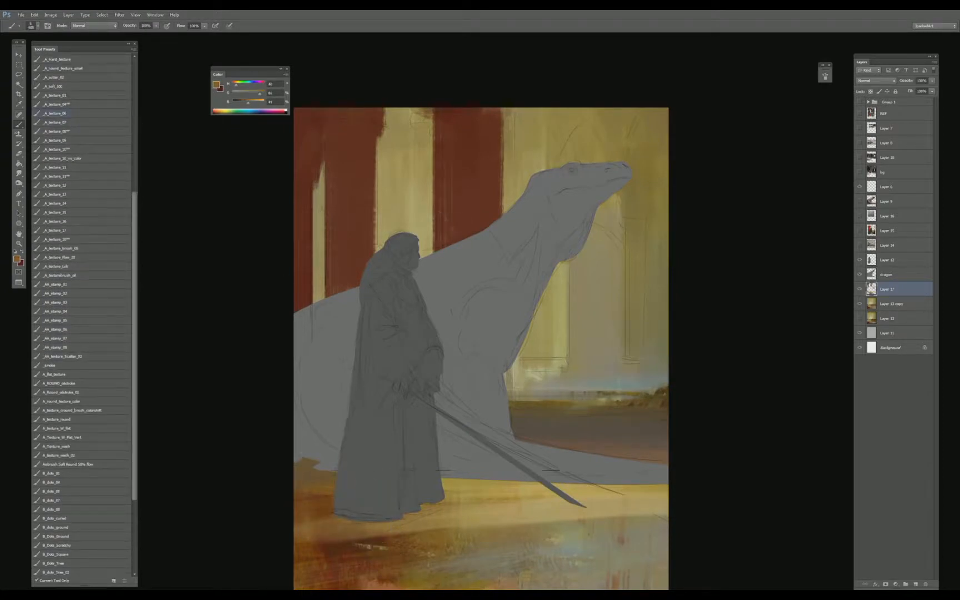
pyautogui.moveTo(461, 194); pyautogui.dragTo(443, 255)
pyautogui.hotkey('ctrl', 'z')
pyautogui.moveTo(455, 214)
pyautogui.mouseDown()
pyautogui.moveTo(445, 239)
pyautogui.moveTo(461, 161)
pyautogui.moveTo(492, 156)
pyautogui.moveTo(459, 120)
pyautogui.moveTo(483, 114)
pyautogui.mouseUp()
pyautogui.moveTo(355, 286); pyautogui.dragTo(361, 139)
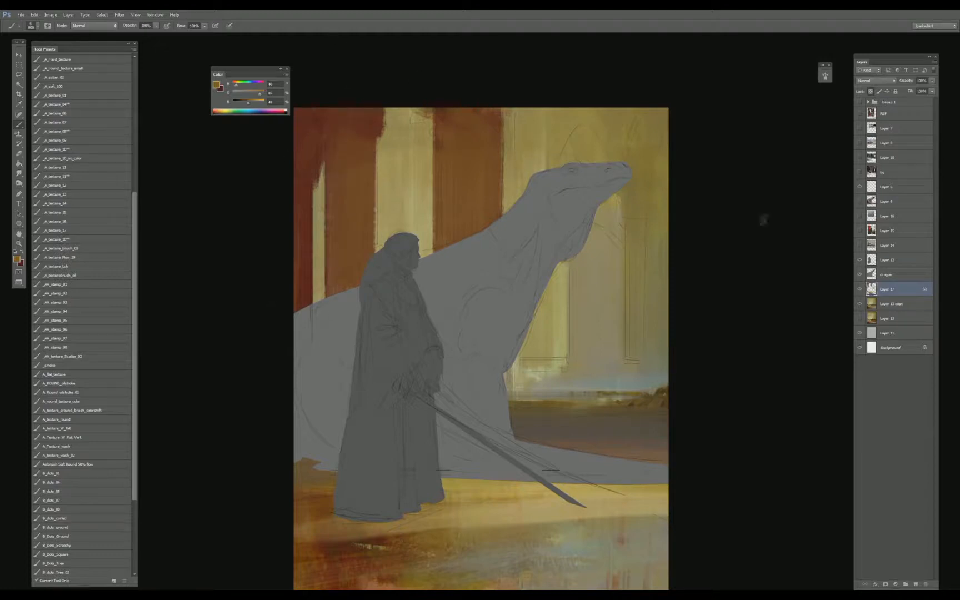
# - Add a new layer beneath Layer 17 and paint a dark brown column behind the dragon's head with a sampled colour
pyautogui.click(894, 304)
pyautogui.click(916, 587)
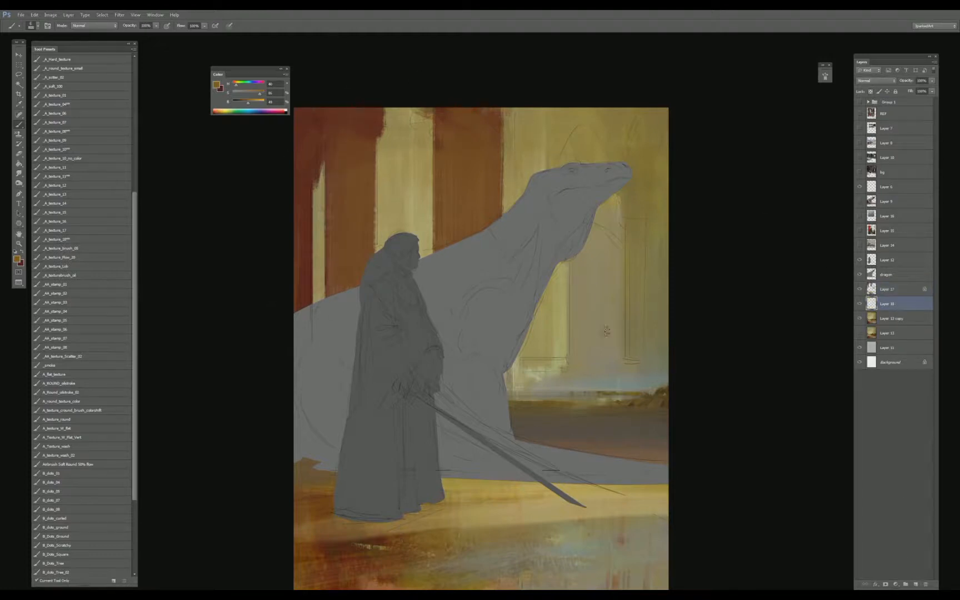
pyautogui.keyDown('alt'); pyautogui.click(654, 397); pyautogui.keyUp('alt')
pyautogui.moveTo(578, 139); pyautogui.dragTo(572, 169)
pyautogui.moveTo(556, 111); pyautogui.dragTo(533, 178)
pyautogui.moveTo(525, 111); pyautogui.dragTo(517, 206)
pyautogui.moveTo(558, 108); pyautogui.dragTo(517, 189)
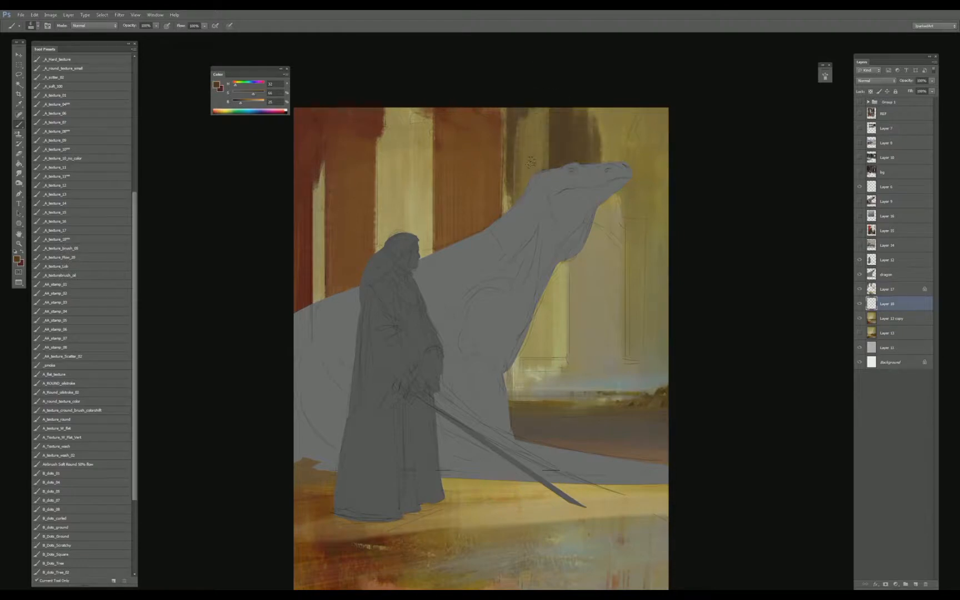
pyautogui.moveTo(523, 109); pyautogui.dragTo(508, 201)
# - Move the new layer above Layer 17 and extend the dark brown over the backdrop beyond the dragon's head and throat
pyautogui.moveTo(885, 284); pyautogui.dragTo(884, 282)
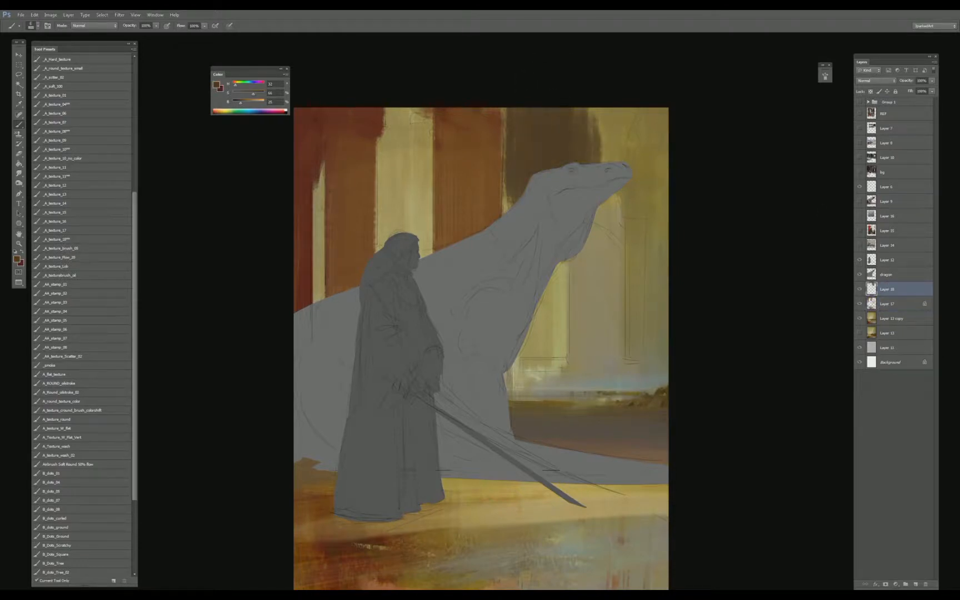
pyautogui.moveTo(508, 181); pyautogui.dragTo(506, 209)
pyautogui.moveTo(578, 261); pyautogui.dragTo(555, 308)
pyautogui.moveTo(606, 111); pyautogui.dragTo(589, 267)
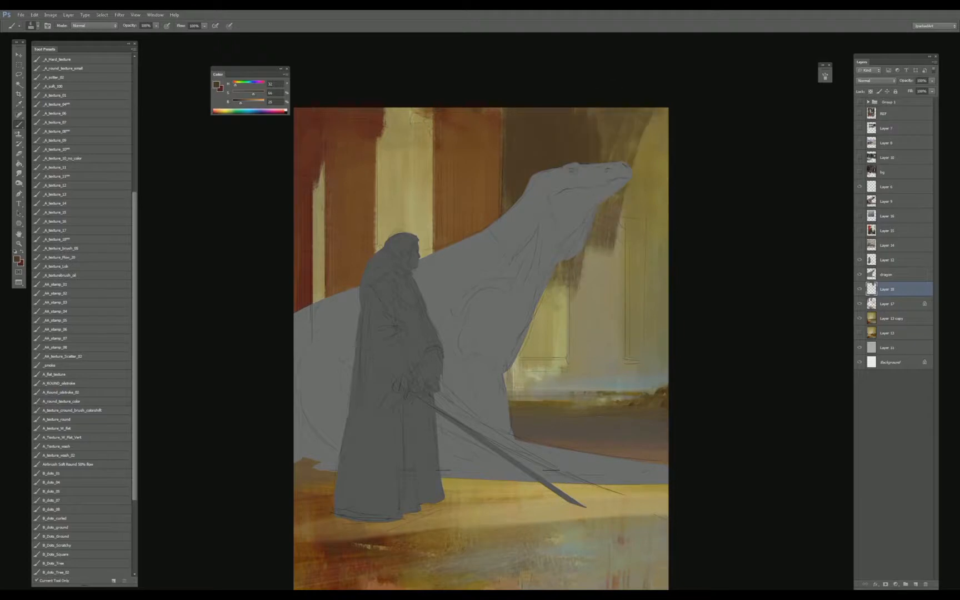
pyautogui.moveTo(639, 111)
pyautogui.mouseDown()
pyautogui.moveTo(622, 234)
pyautogui.moveTo(639, 317)
pyautogui.mouseUp()
pyautogui.moveTo(645, 216); pyautogui.dragTo(625, 364)
pyautogui.moveTo(600, 233); pyautogui.dragTo(564, 367)
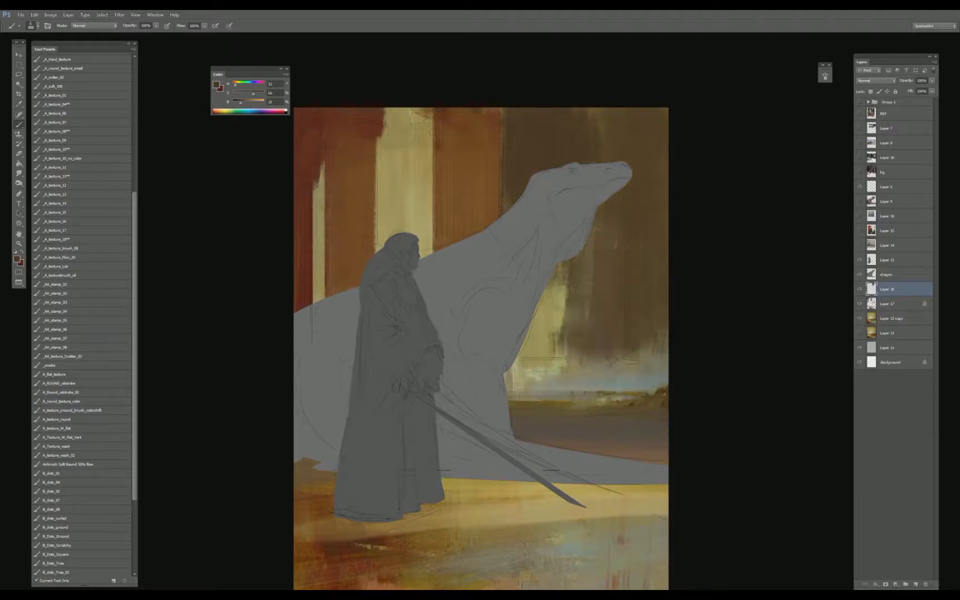
# - Cover the remaining yellow beside the dragon's chest with dark brown and bring it down to the horizon
pyautogui.moveTo(567, 264); pyautogui.dragTo(537, 367)
pyautogui.moveTo(551, 327); pyautogui.dragTo(511, 384)
pyautogui.moveTo(590, 238); pyautogui.dragTo(587, 257)
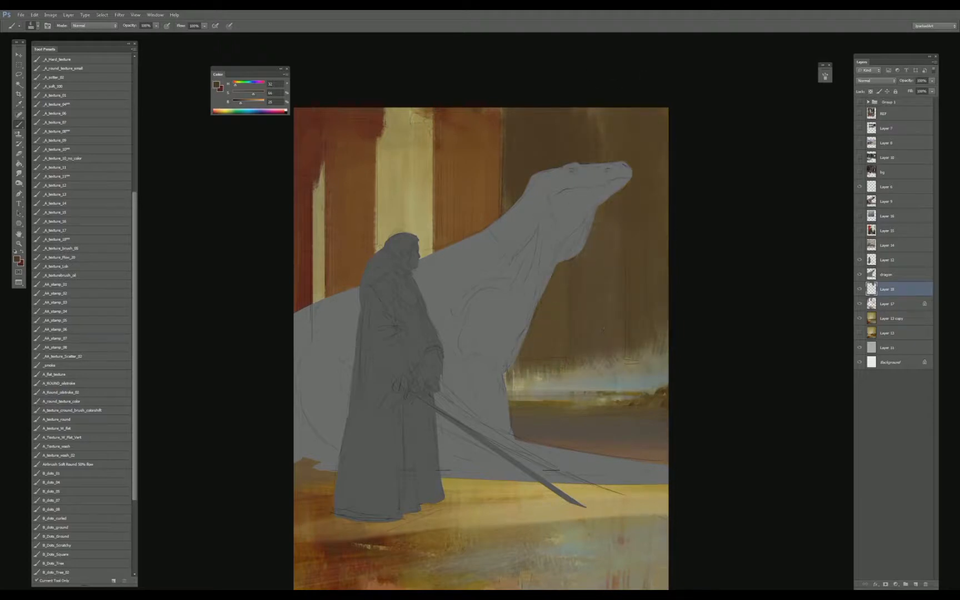
pyautogui.moveTo(617, 350); pyautogui.dragTo(520, 389)
pyautogui.moveTo(666, 341)
pyautogui.mouseDown()
pyautogui.moveTo(556, 394)
pyautogui.moveTo(614, 392)
pyautogui.mouseUp()
pyautogui.moveTo(580, 384); pyautogui.dragTo(518, 403)
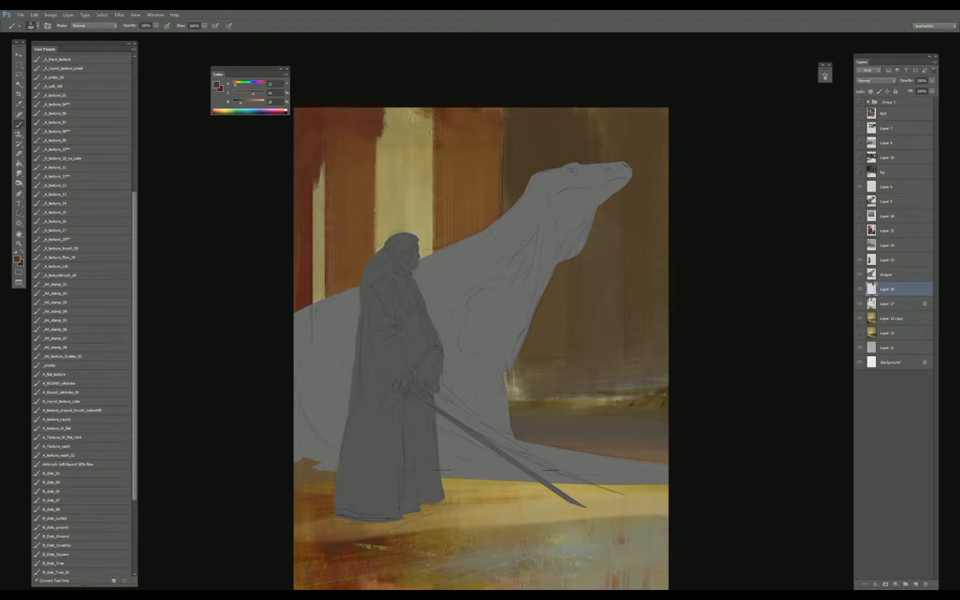
# - Paint dark brown over the yellow gap between the two columns above the cloaked figure's head with a resized brush
pyautogui.press('[')
pyautogui.press('[')
pyautogui.moveTo(409, 112); pyautogui.dragTo(405, 220)
pyautogui.moveTo(421, 114)
pyautogui.mouseDown()
pyautogui.moveTo(416, 233)
pyautogui.moveTo(426, 250)
pyautogui.mouseUp()
pyautogui.moveTo(429, 184); pyautogui.dragTo(427, 255)
pyautogui.moveTo(396, 108); pyautogui.dragTo(389, 240)
pyautogui.moveTo(386, 128); pyautogui.dragTo(376, 253)
pyautogui.moveTo(432, 179); pyautogui.dragTo(423, 256)
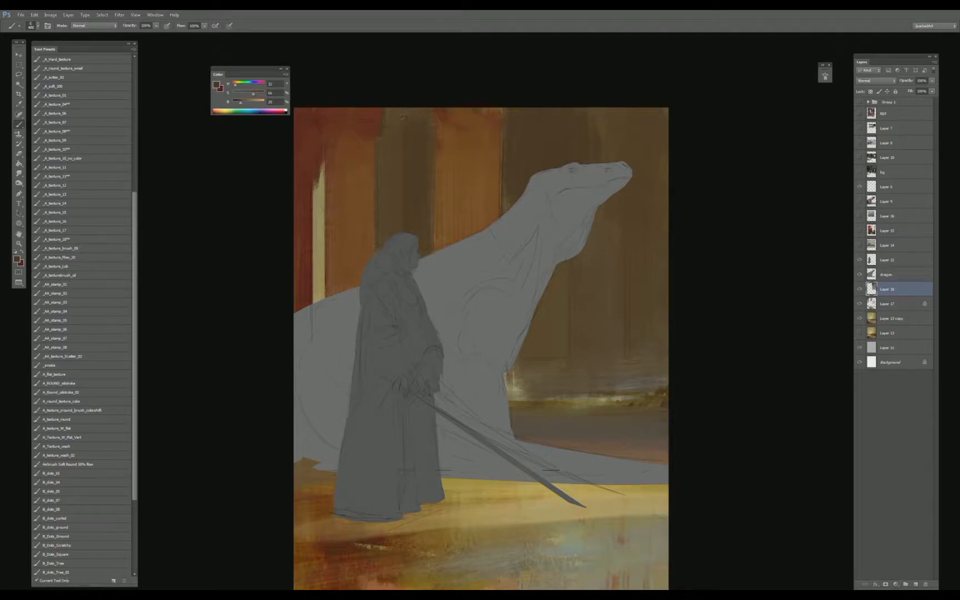
# - Cover the narrow yellow strip beside the far-left column with dark brown down to the dragon's back
pyautogui.moveTo(322, 185); pyautogui.dragTo(319, 281)
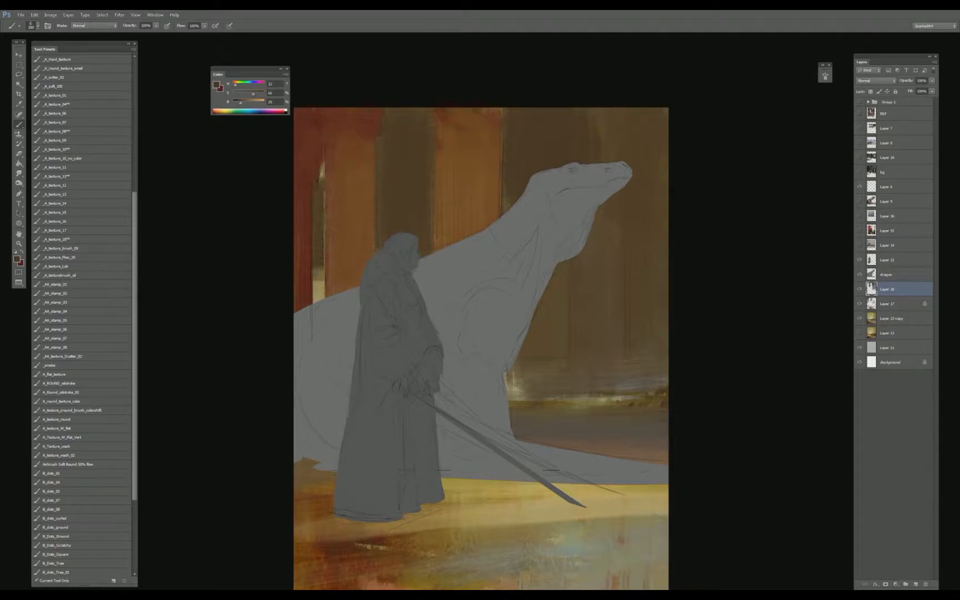
pyautogui.moveTo(322, 166); pyautogui.dragTo(317, 317)
pyautogui.moveTo(325, 231); pyautogui.dragTo(320, 300)
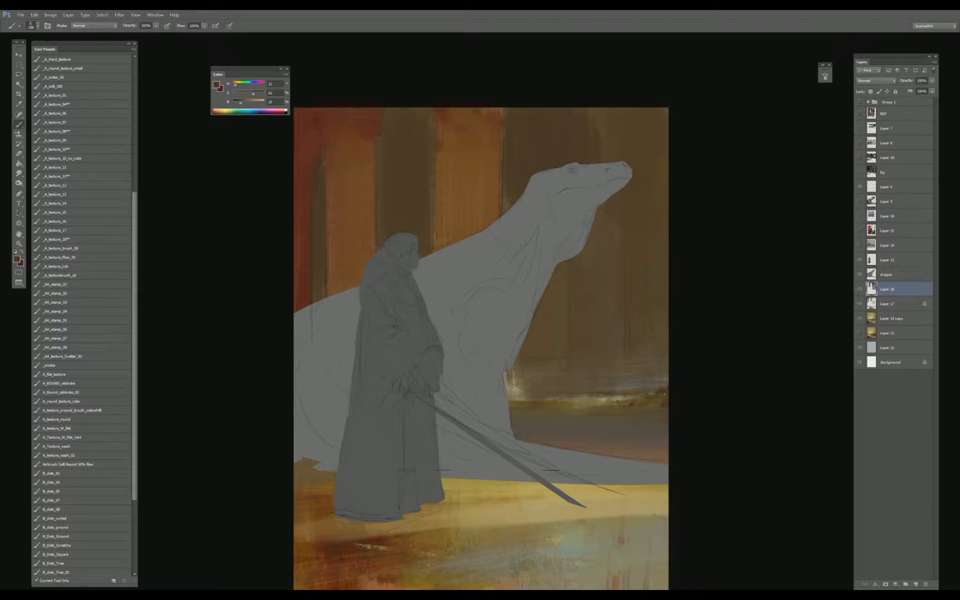
# - Darken the backdrop beside the dragon's throat and chest down to the horizon with a greyer brown
pyautogui.moveTo(594, 409); pyautogui.dragTo(562, 424)
pyautogui.moveTo(243, 101); pyautogui.dragTo(239, 108)
pyautogui.moveTo(544, 322)
pyautogui.mouseDown()
pyautogui.moveTo(537, 351)
pyautogui.moveTo(537, 340)
pyautogui.mouseUp()
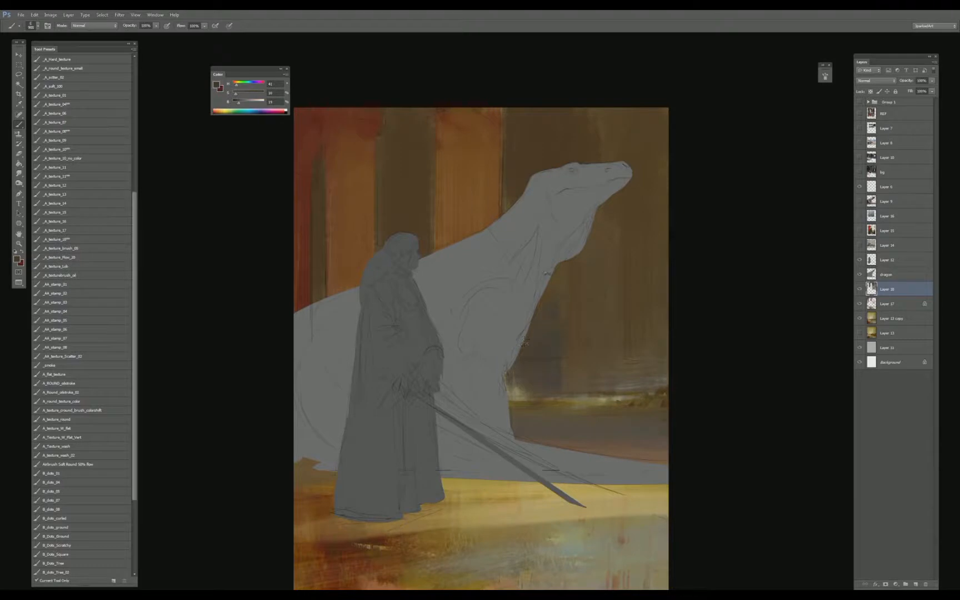
pyautogui.moveTo(570, 236)
pyautogui.mouseDown()
pyautogui.moveTo(585, 339)
pyautogui.moveTo(639, 334)
pyautogui.moveTo(514, 341)
pyautogui.mouseUp()
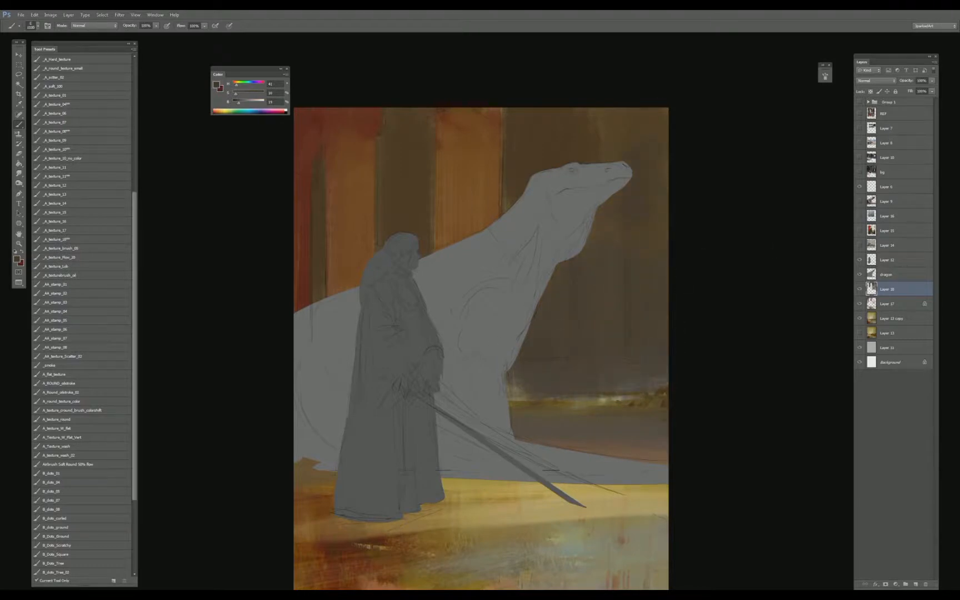
# - Compare the whole backdrop with and without the dark brown of Layer 18
pyautogui.hotkey('ctrl', '-')
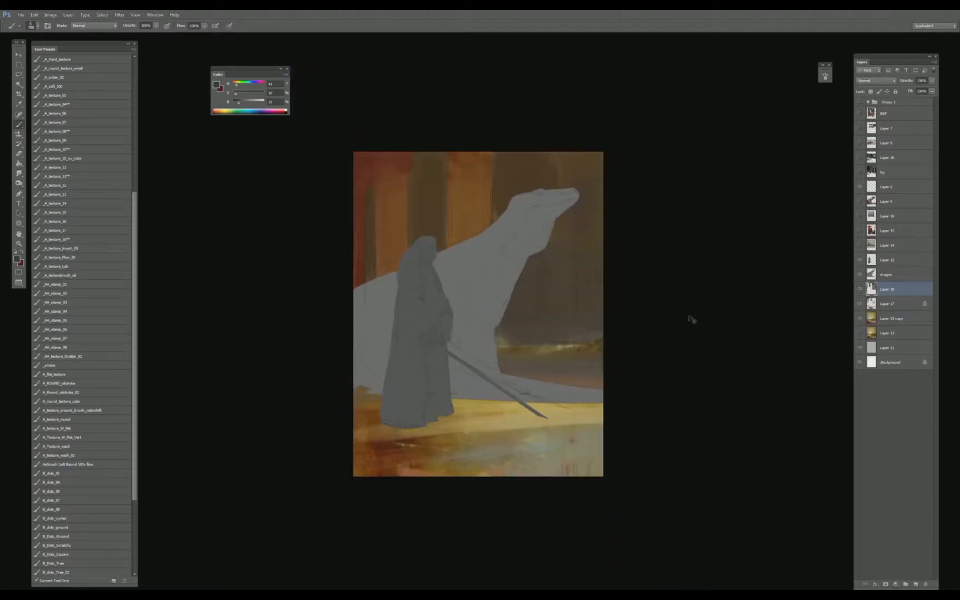
pyautogui.hotkey('ctrl', '+')
pyautogui.click(859, 290)
pyautogui.click(859, 290)
pyautogui.click(859, 290)
pyautogui.click(859, 290)
pyautogui.click(859, 290)
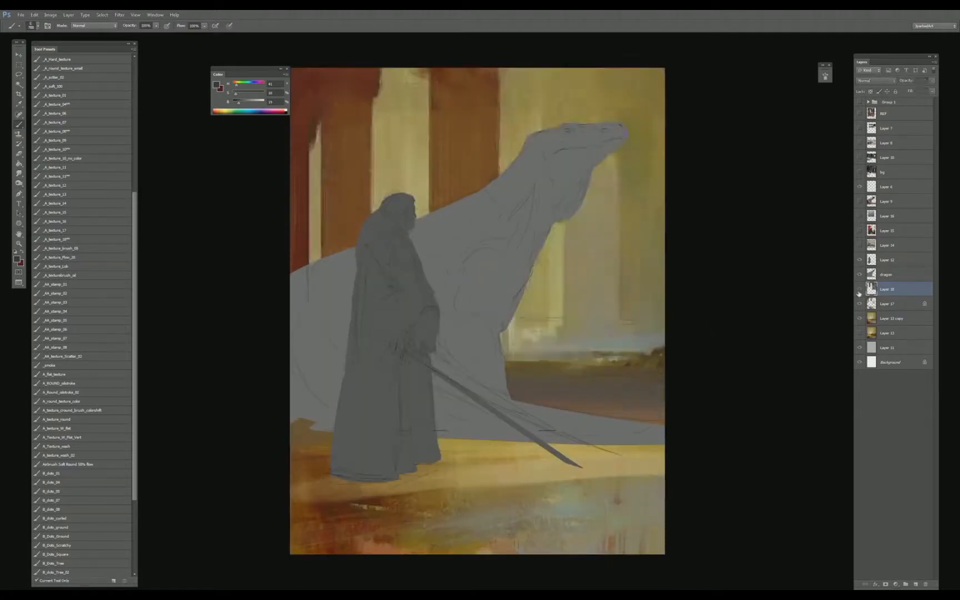
pyautogui.click(859, 290)
# - Try a Color Balance adjustment on Layer 18's midtones to shift the dark brown towards purple
pyautogui.hotkey('ctrl', 'b')
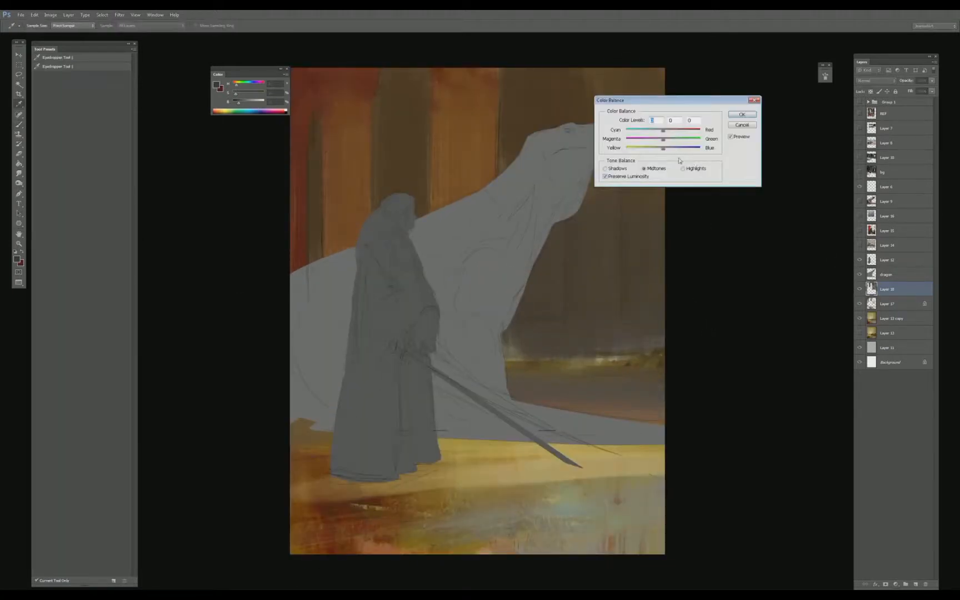
pyautogui.moveTo(663, 130); pyautogui.dragTo(668, 154)
pyautogui.press('Return')
pyautogui.hotkey('ctrl', '-')
pyautogui.hotkey('ctrl', '-')
pyautogui.hotkey('ctrl', '-')
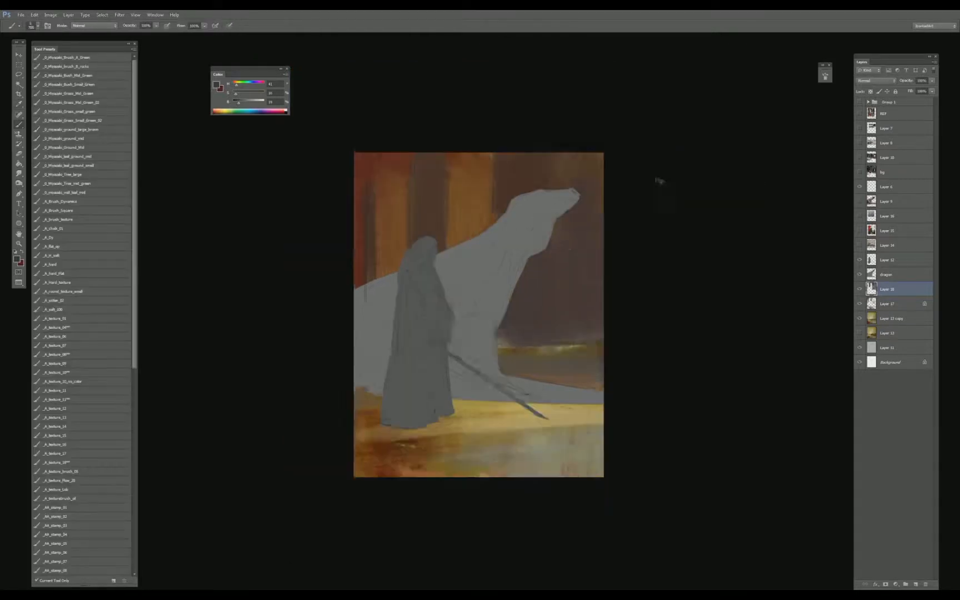
pyautogui.hotkey('ctrl', '+')
pyautogui.hotkey('ctrl', '+')
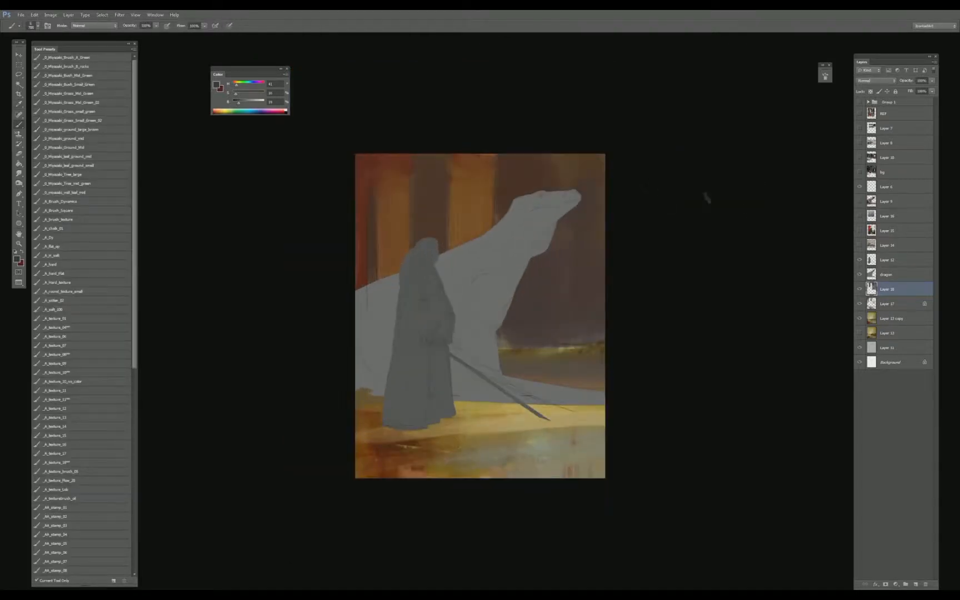
pyautogui.moveTo(762, 260); pyautogui.dragTo(746, 287)
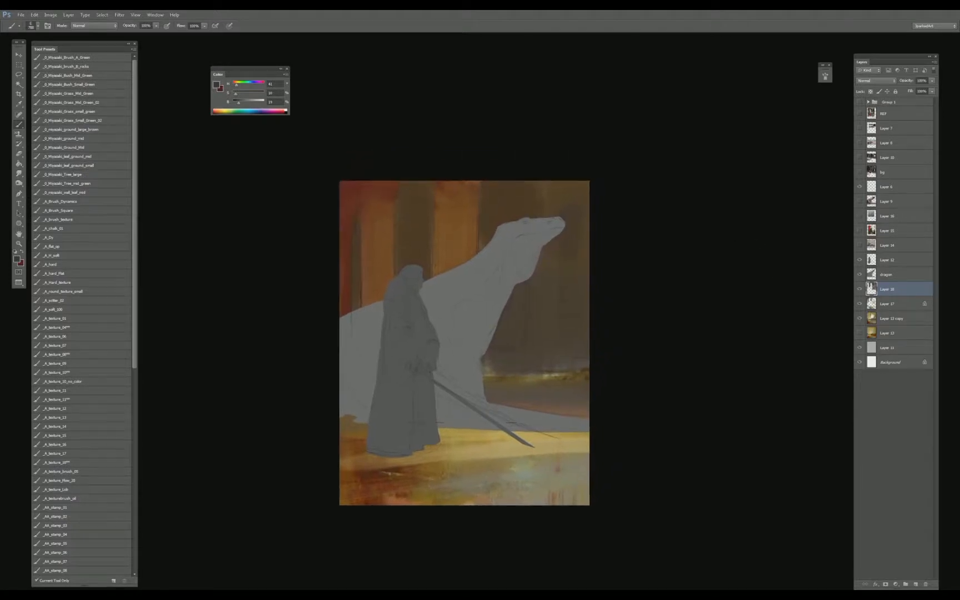
# - Reduce Layer 18's saturation with Hue/Saturation and compare the backdrop with the layer shown and hidden
pyautogui.hotkey('ctrl', 'u')
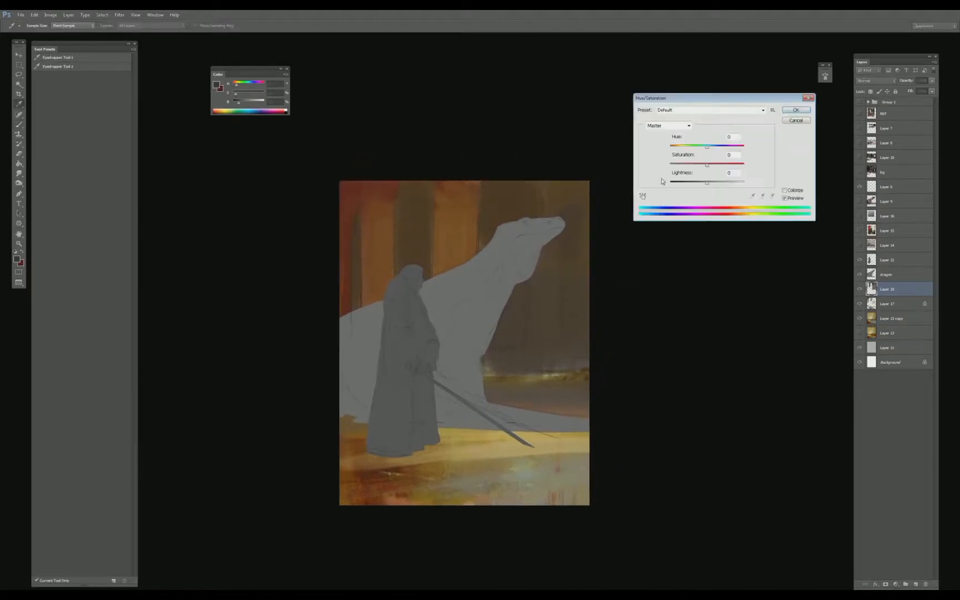
pyautogui.click(795, 121)
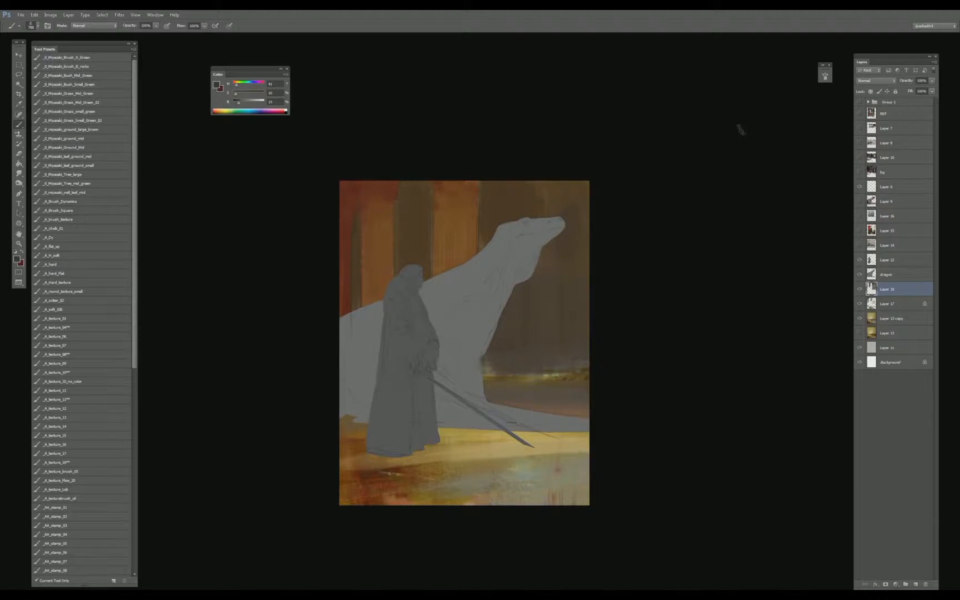
pyautogui.hotkey('ctrl', 'u')
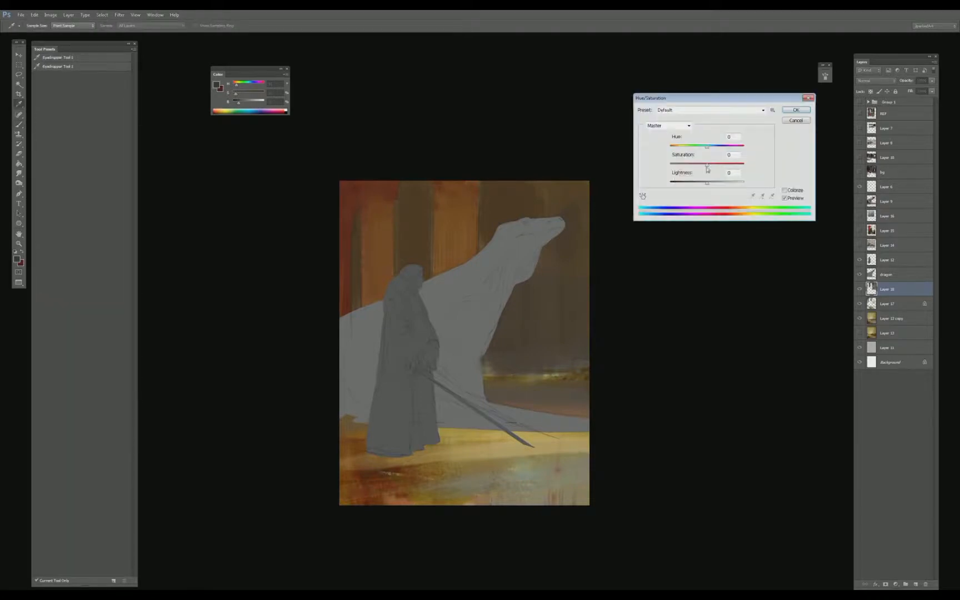
pyautogui.moveTo(707, 165); pyautogui.dragTo(689, 166)
pyautogui.press('Return')
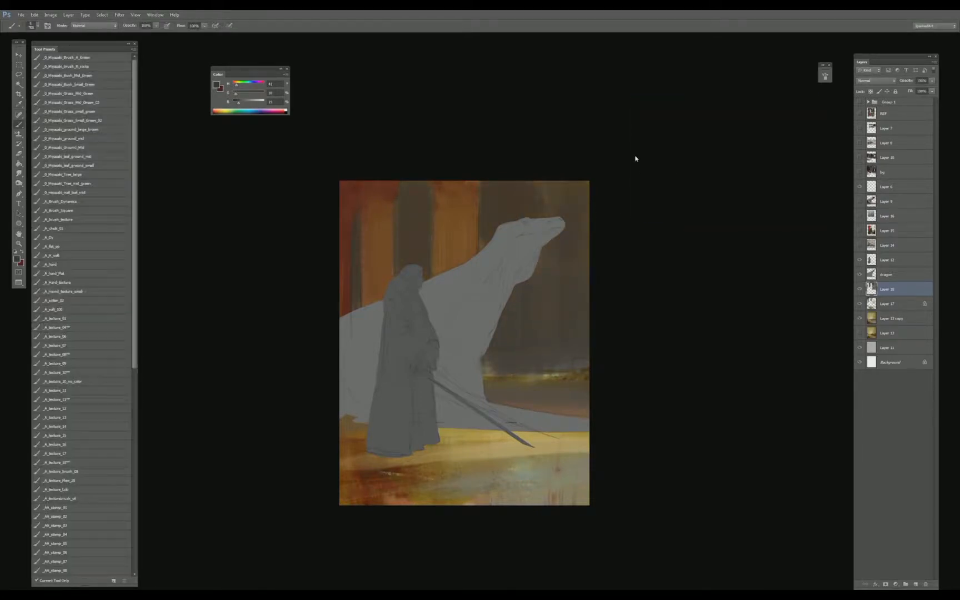
pyautogui.press('v')
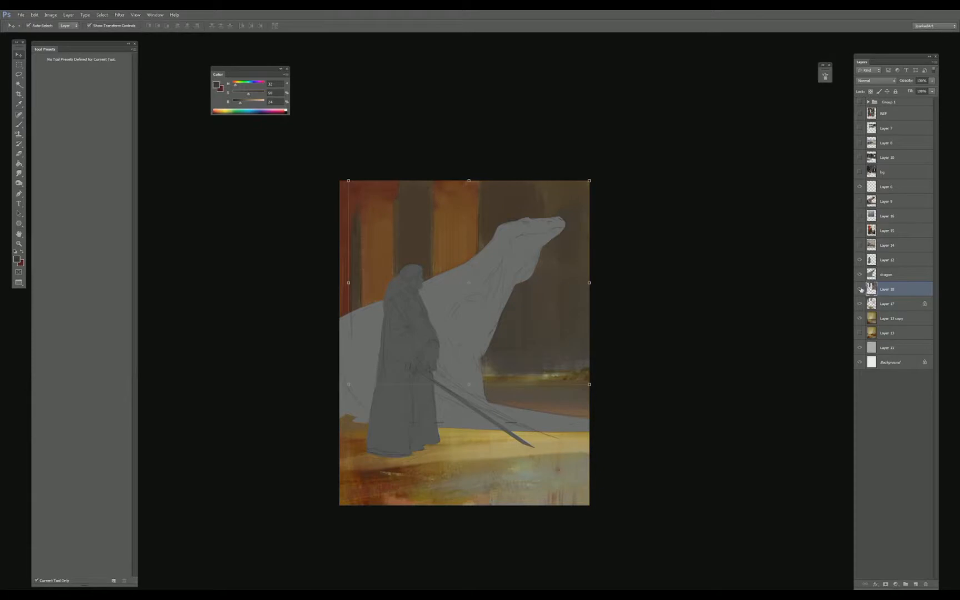
pyautogui.click(859, 289)
pyautogui.click(860, 289)
# - Lock Layer 18's transparency and glaze sampled olive brown over the backdrop beside the dragon's chest and the gap above the figure
pyautogui.press('b')
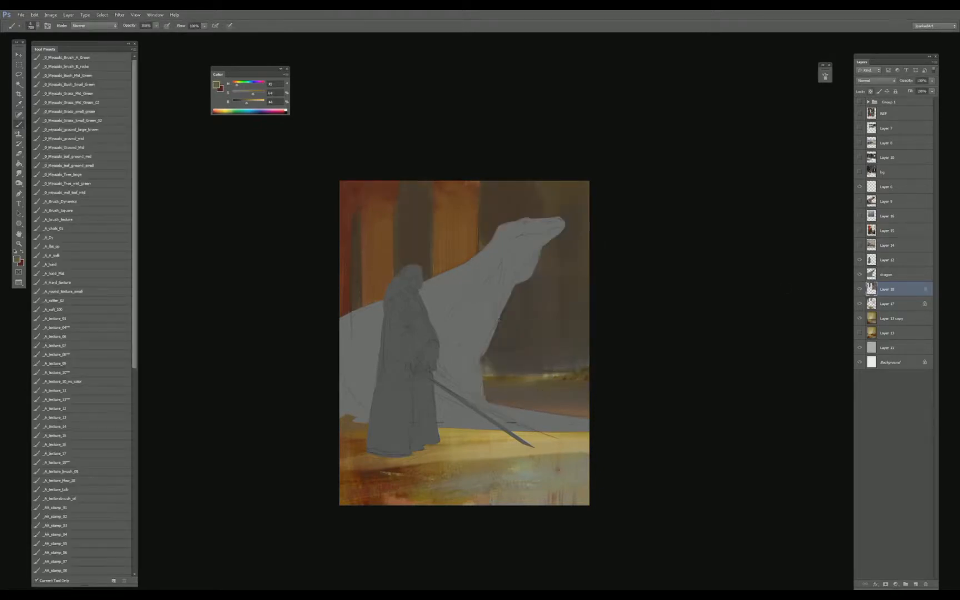
pyautogui.press(']')
pyautogui.moveTo(500, 356)
pyautogui.mouseDown()
pyautogui.moveTo(505, 327)
pyautogui.moveTo(529, 322)
pyautogui.moveTo(577, 345)
pyautogui.mouseUp()
pyautogui.keyDown('alt'); pyautogui.click(536, 309); pyautogui.keyUp('alt')
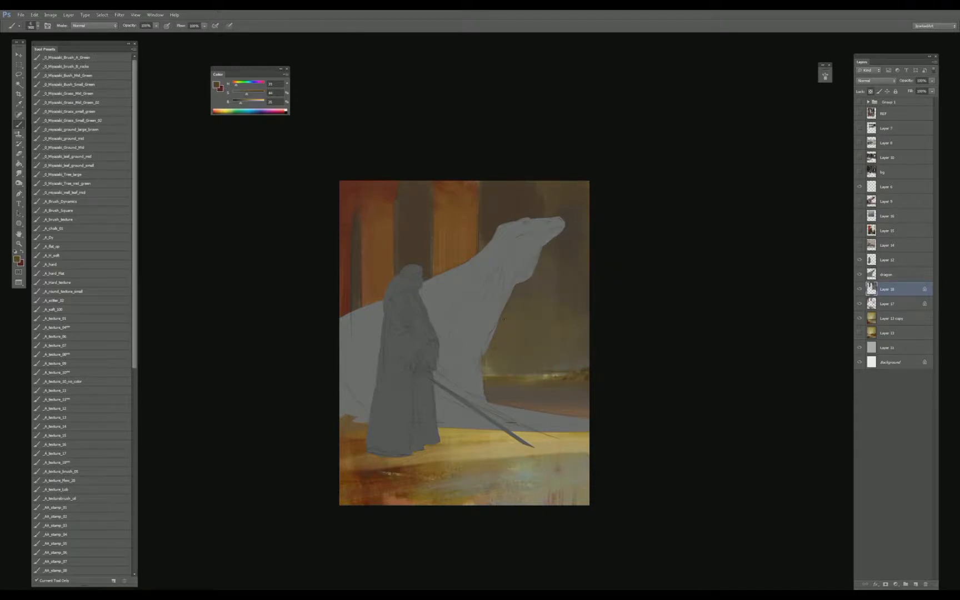
pyautogui.keyDown('alt'); pyautogui.click(494, 364); pyautogui.keyUp('alt')
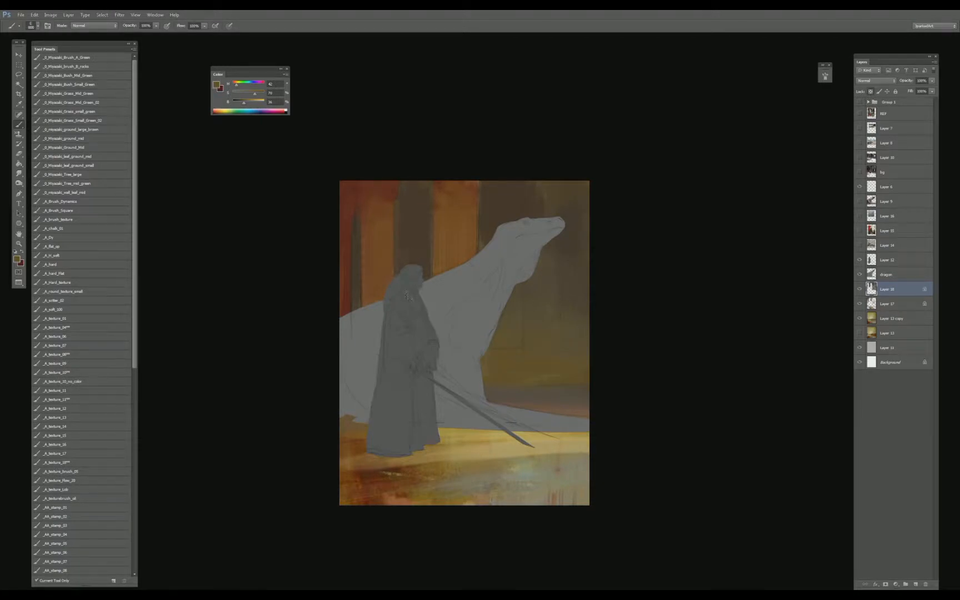
pyautogui.keyDown('alt'); pyautogui.click(420, 240); pyautogui.keyUp('alt')
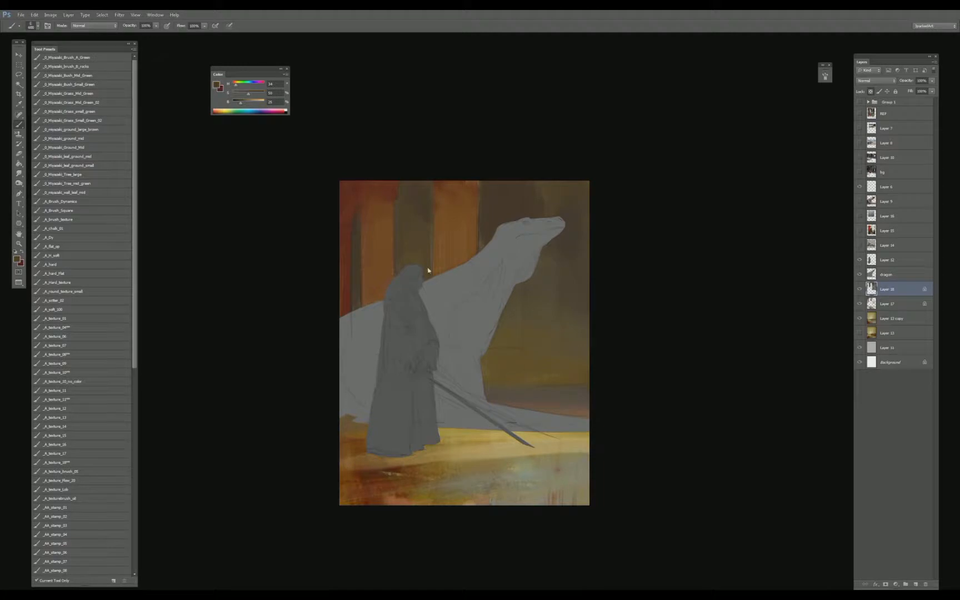
# - Try darkening the far-left columns on Layer 17 with browns sampled from the painting
pyautogui.click(898, 305)
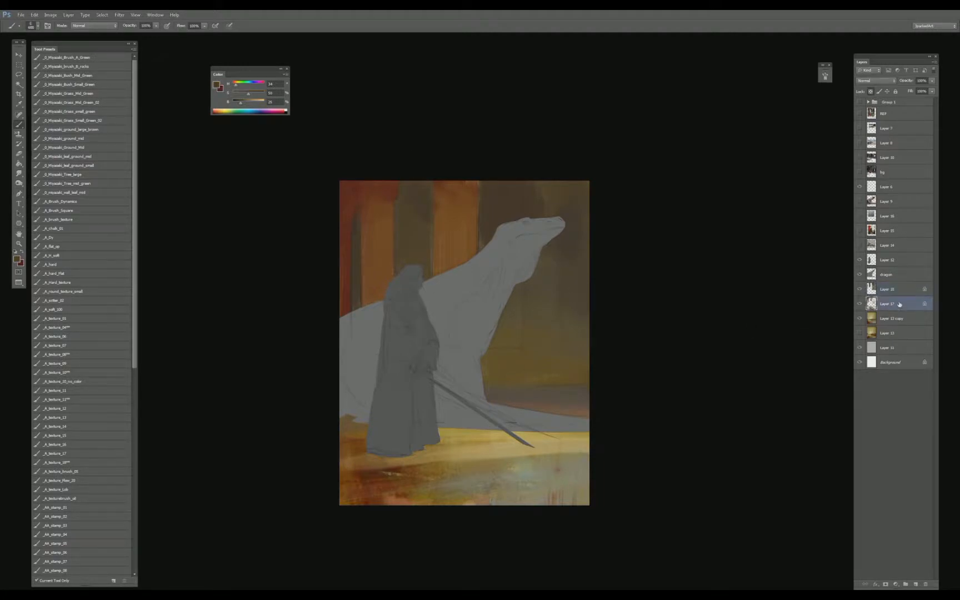
pyautogui.keyDown('alt'); pyautogui.click(345, 200); pyautogui.keyUp('alt')
pyautogui.moveTo(346, 200); pyautogui.dragTo(352, 217)
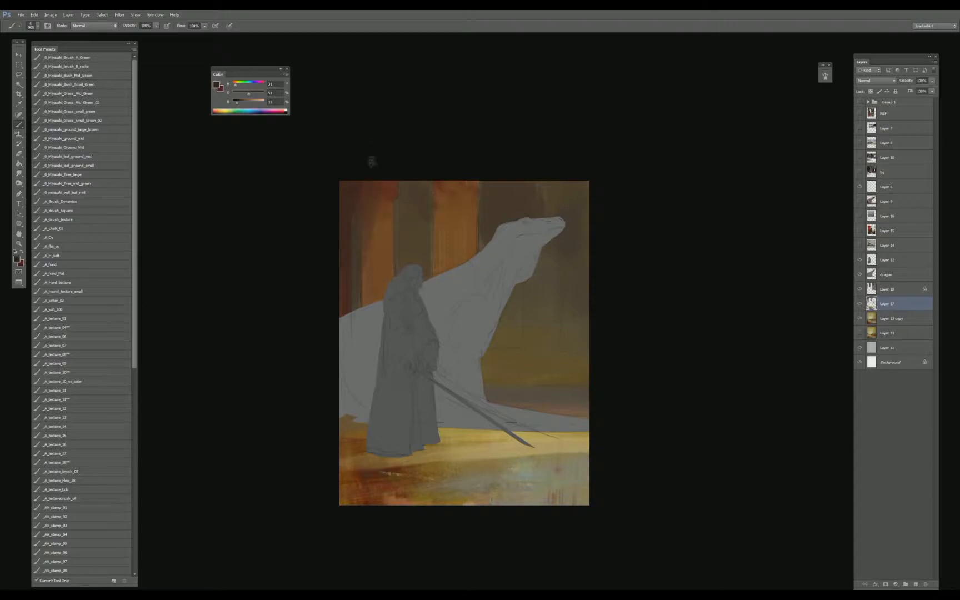
pyautogui.keyDown('alt'); pyautogui.click(373, 198); pyautogui.keyUp('alt')
pyautogui.moveTo(363, 460); pyautogui.dragTo(346, 405)
pyautogui.keyDown('alt'); pyautogui.click(388, 187); pyautogui.keyUp('alt')
pyautogui.keyDown('alt'); pyautogui.click(387, 191); pyautogui.keyUp('alt')
pyautogui.keyDown('alt'); pyautogui.click(344, 205); pyautogui.keyUp('alt')
pyautogui.keyDown('alt'); pyautogui.click(351, 197); pyautogui.keyUp('alt')
# - Hide Layer 18 and toggle Layer 17's visibility to examine the columns on their own
pyautogui.click(865, 289)
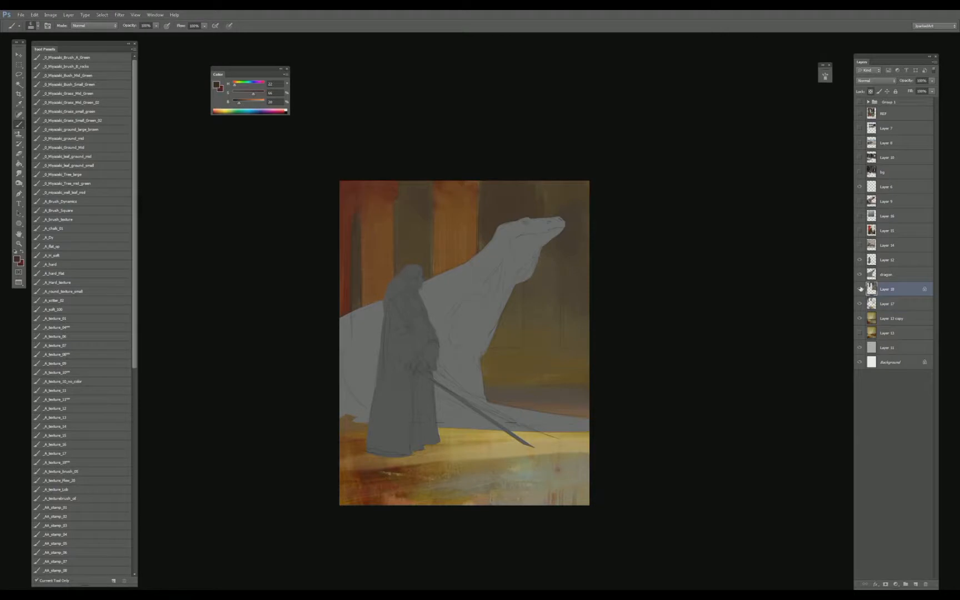
pyautogui.click(860, 289)
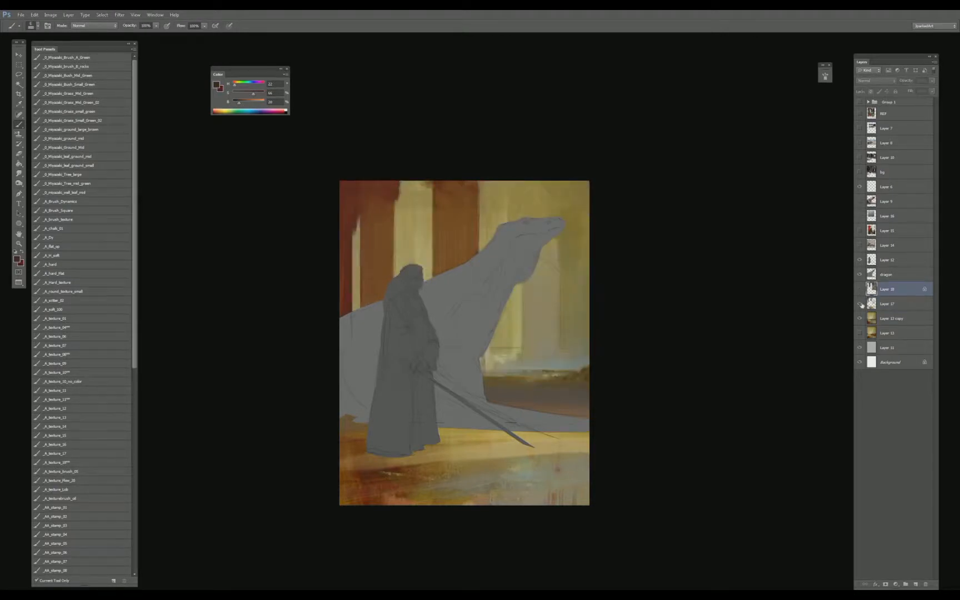
pyautogui.click(860, 303)
pyautogui.click(860, 304)
pyautogui.click(860, 303)
pyautogui.click(860, 303)
pyautogui.click(900, 304)
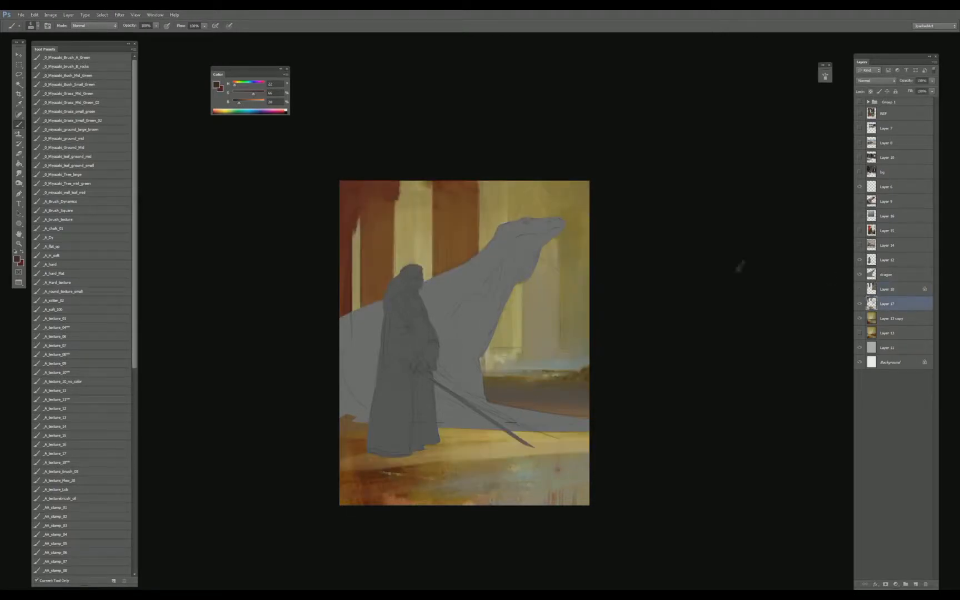
pyautogui.click(860, 303)
pyautogui.click(860, 304)
# - Duplicate Layer 17 and compare the columns with the original layer hidden and shown
pyautogui.moveTo(907, 584); pyautogui.dragTo(915, 584)
pyautogui.click(860, 318)
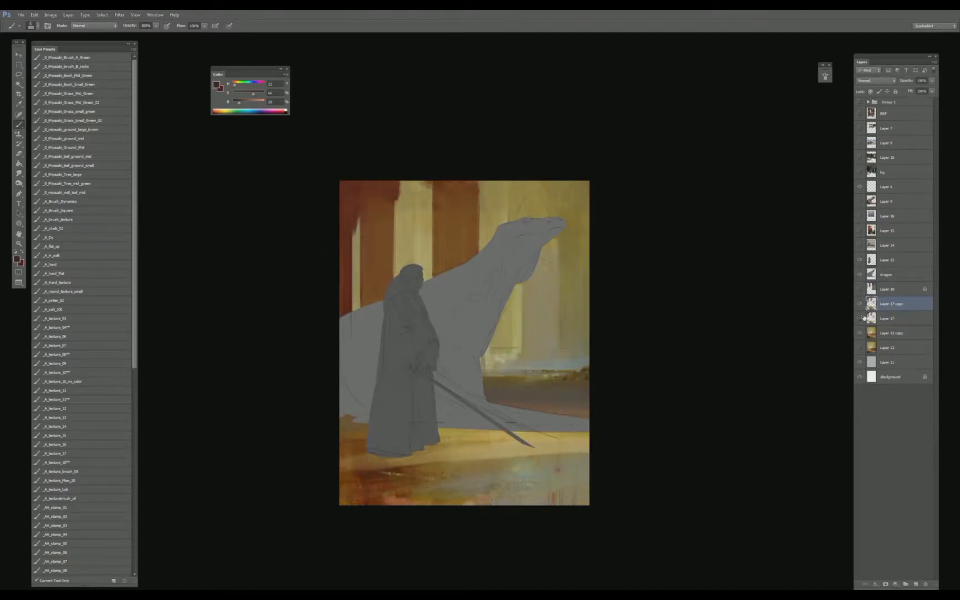
pyautogui.click(860, 317)
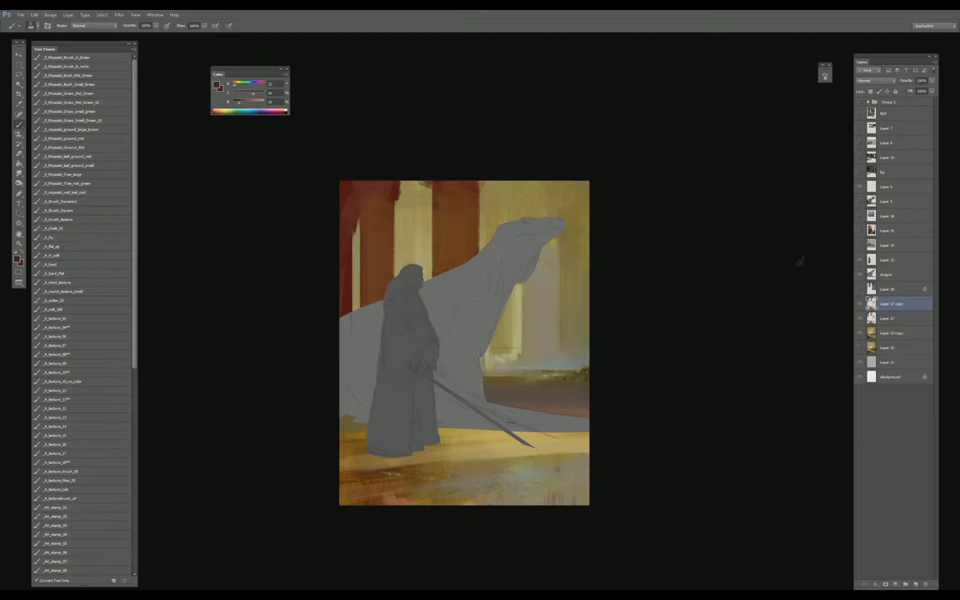
# - Try a second duplicate of Layer 17 beneath the first copy
pyautogui.click(860, 305)
pyautogui.click(884, 318)
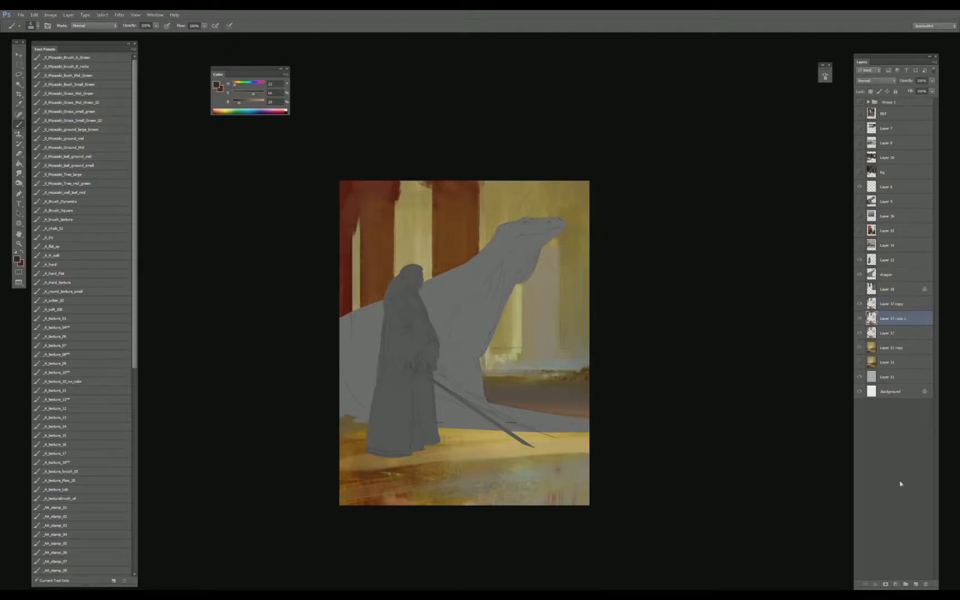
pyautogui.click(892, 304)
pyautogui.click(859, 305)
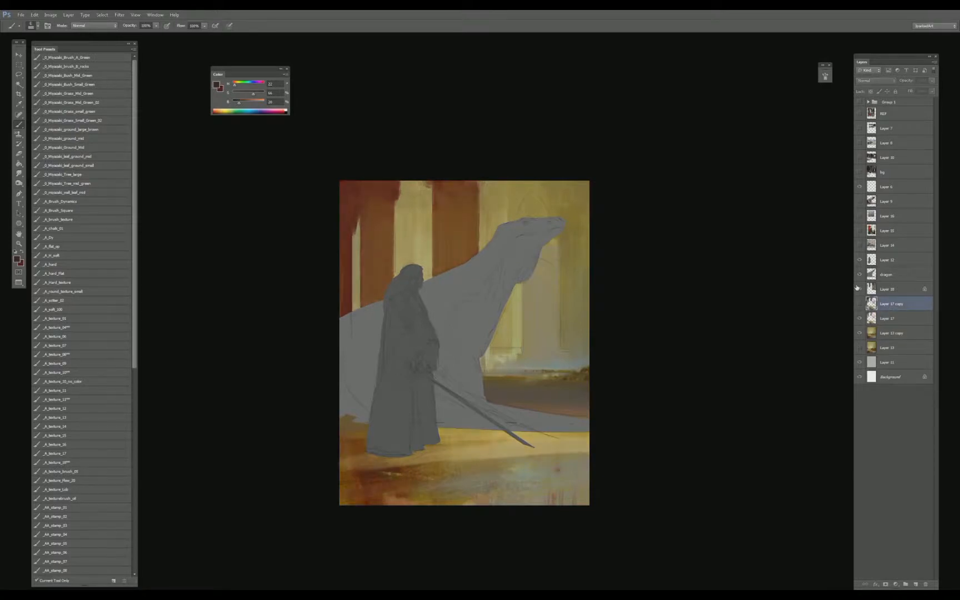
# - Check the backdrop with Layer 18 shown, hide it again, and show Layer 17 copy in place of the original Layer 17
pyautogui.click(857, 289)
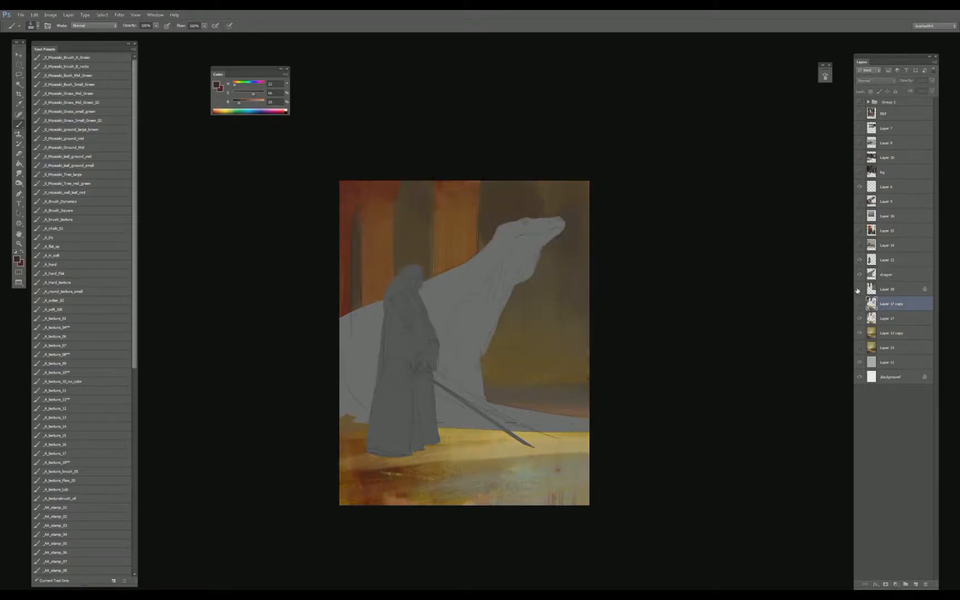
pyautogui.click(858, 289)
pyautogui.click(859, 305)
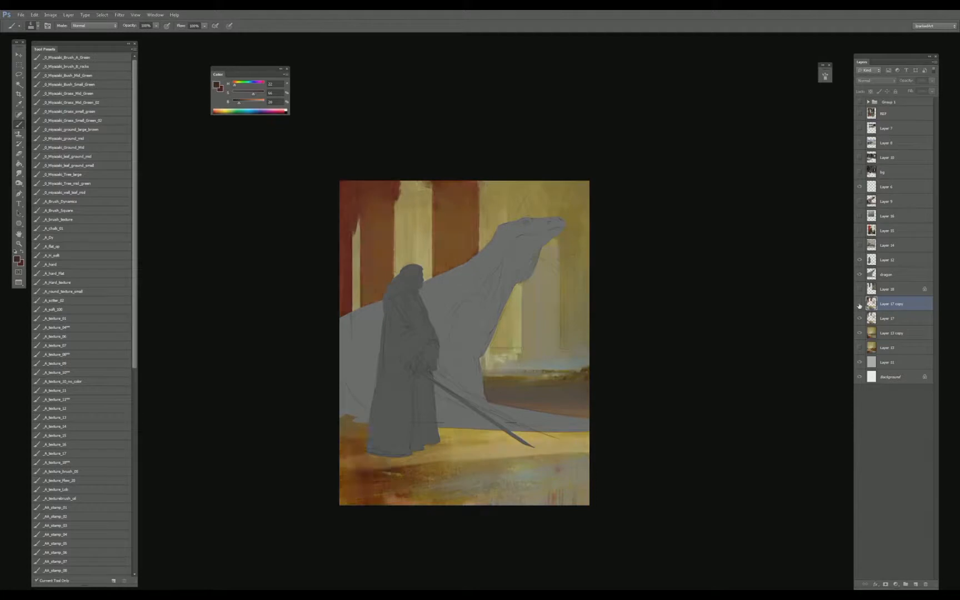
pyautogui.click(860, 319)
pyautogui.click(859, 304)
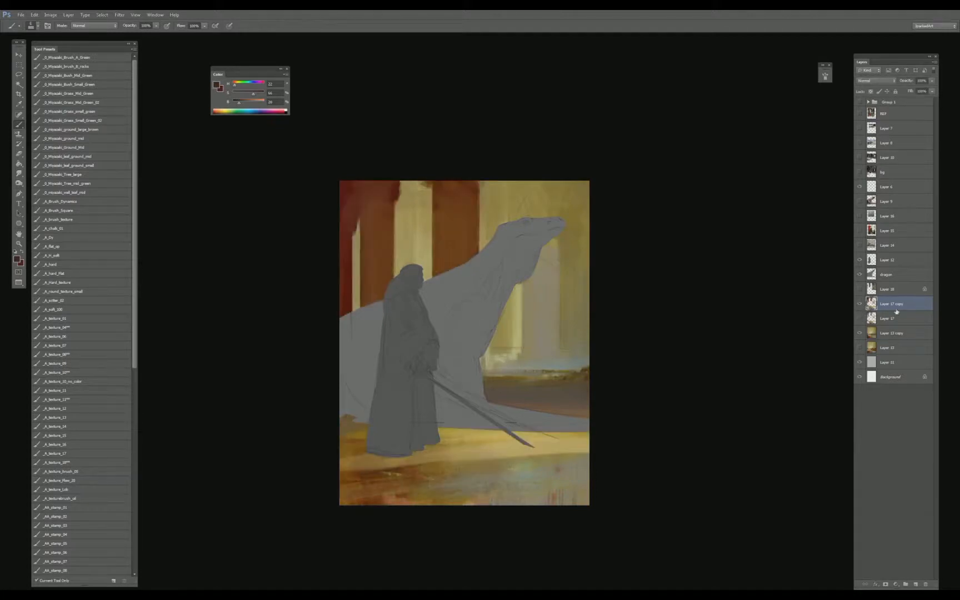
# - Tint the columns on Layer 17 copy with a greyish brown sampled near the horizon, using the brush in Color mode with transparency locked
pyautogui.keyDown('alt'); pyautogui.click(497, 390); pyautogui.keyUp('alt')
pyautogui.rightClick(482, 350)
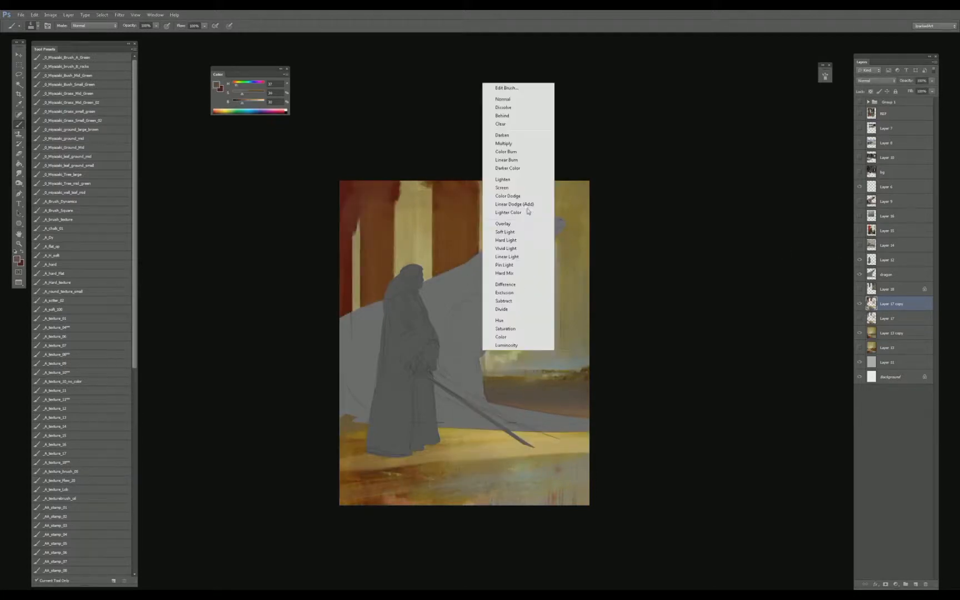
pyautogui.press('Escape')
pyautogui.hotkey('shift', 'alt', 'c')
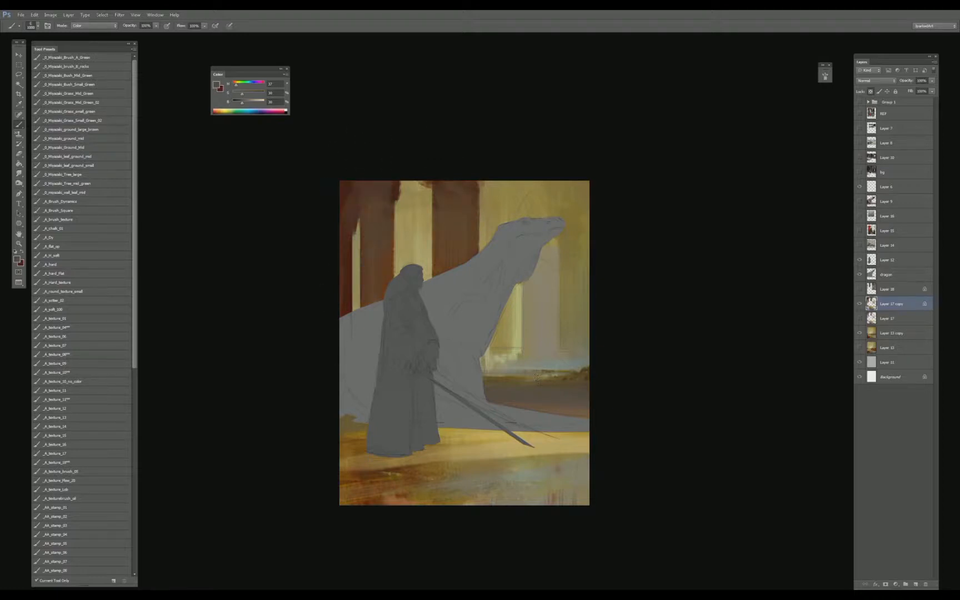
# - Select Layer 13 copy and tint the dark ground below the horizon with yellow sampled from the lit ground
pyautogui.keyDown('alt'); pyautogui.click(481, 432); pyautogui.keyUp('alt')
pyautogui.keyDown('ctrl'); pyautogui.click(884, 333); pyautogui.keyUp('ctrl')
pyautogui.keyDown('alt'); pyautogui.click(531, 422); pyautogui.keyUp('alt')
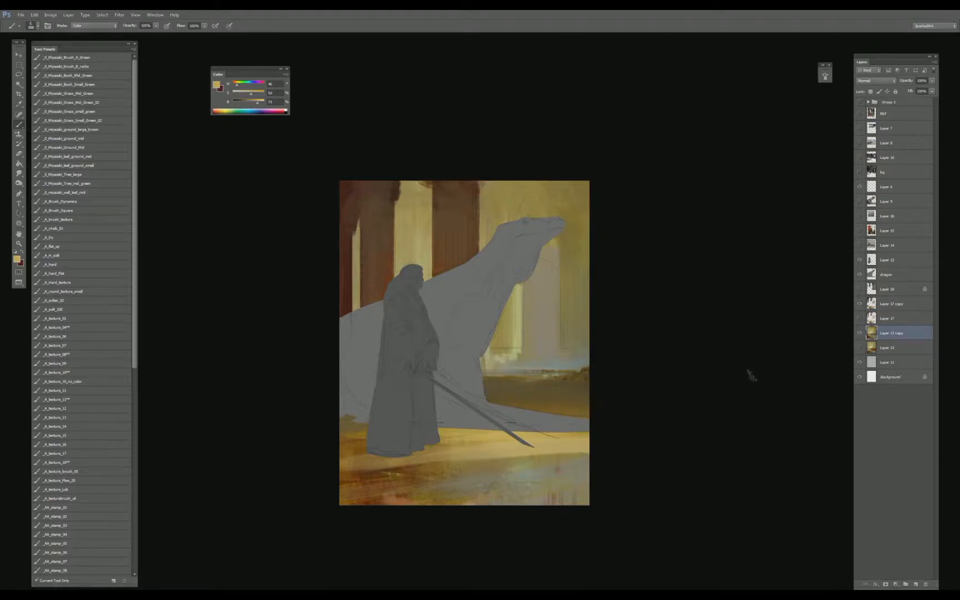
# - Examine the silhouettes against the painted backdrop at several magnifications, with the line drawing hidden
pyautogui.hotkey('ctrl', '+')
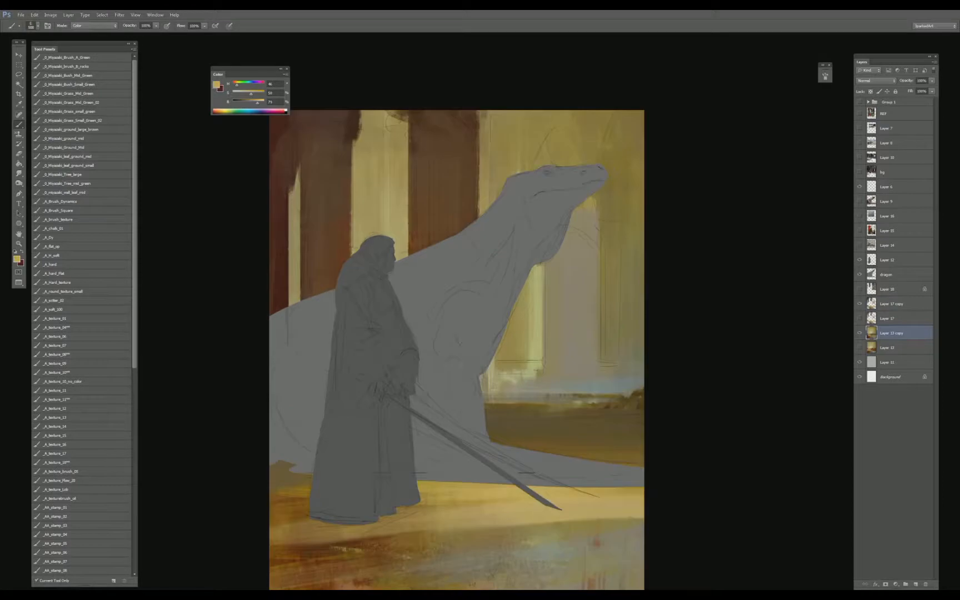
pyautogui.hotkey('ctrl', '-')
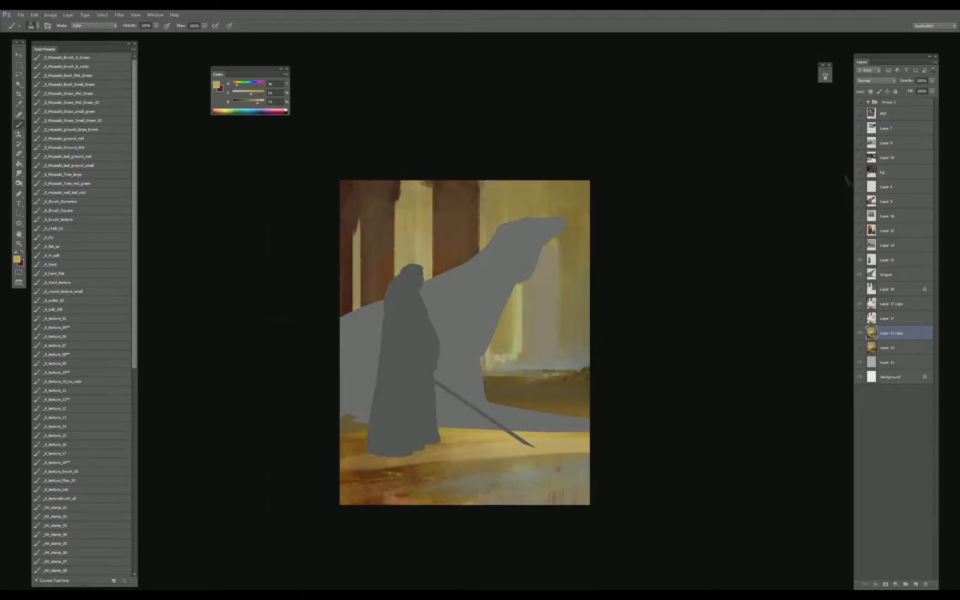
pyautogui.hotkey('ctrl', '+')
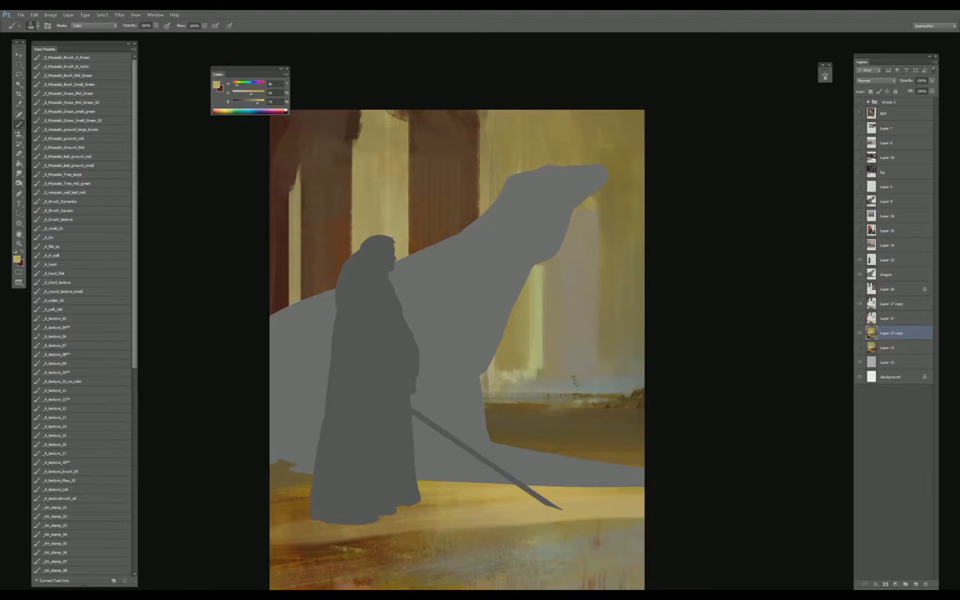
pyautogui.hotkey('ctrl', '-')
pyautogui.hotkey('ctrl', '-')
pyautogui.hotkey('ctrl', '-')
pyautogui.hotkey('ctrl', '-')
pyautogui.hotkey('ctrl', '-')
pyautogui.hotkey('ctrl', '+')
pyautogui.hotkey('ctrl', '+')
pyautogui.hotkey('ctrl', '+')
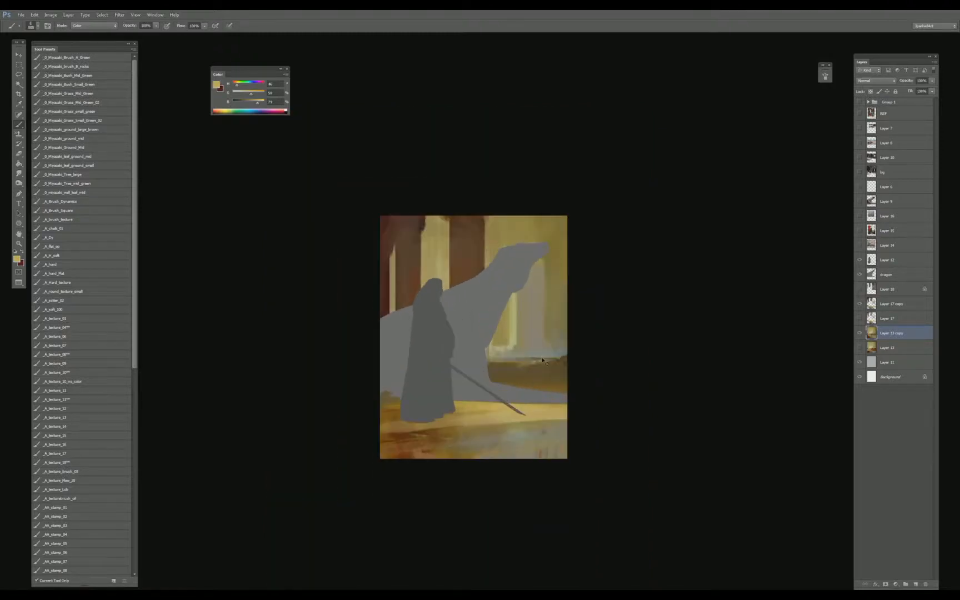
pyautogui.hotkey('ctrl', '+')
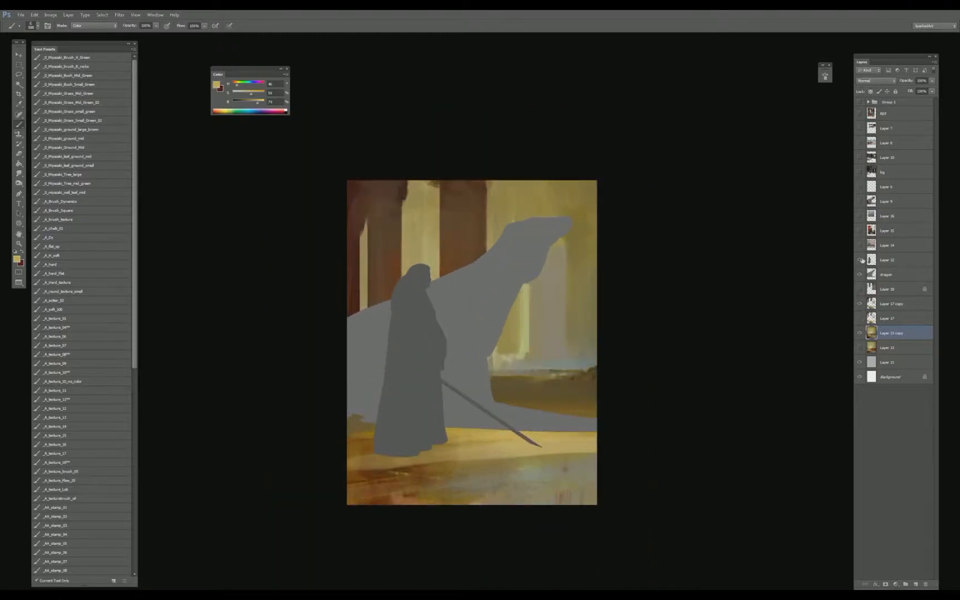
# - Show Layer 6, rename it "drawing", and move it directly above the hooded figure's layer
pyautogui.click(877, 186)
pyautogui.click(860, 187)
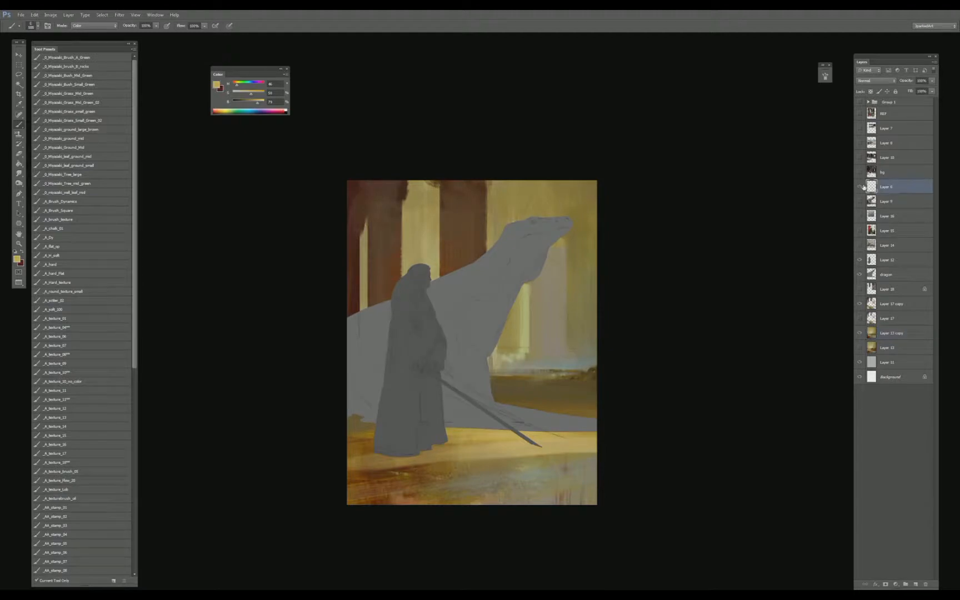
pyautogui.doubleClick(886, 188)
pyautogui.write('drawing')
pyautogui.press('Return')
pyautogui.press('v')
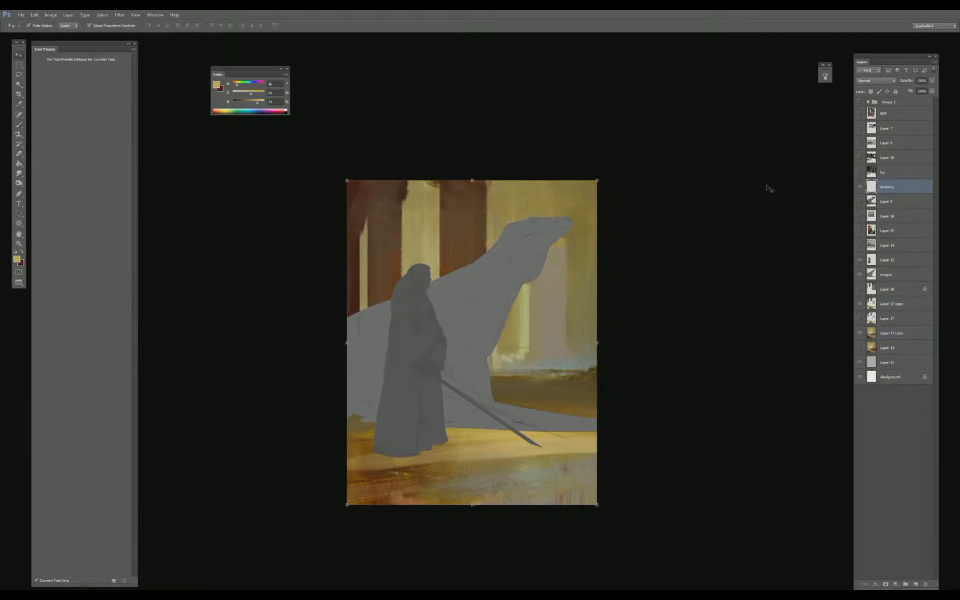
pyautogui.click(860, 187)
pyautogui.moveTo(901, 200); pyautogui.dragTo(899, 252)
# - Compare the backdrop with Layer 17 copy hidden and shown, keeping that layer selected and visible
pyautogui.click(886, 306)
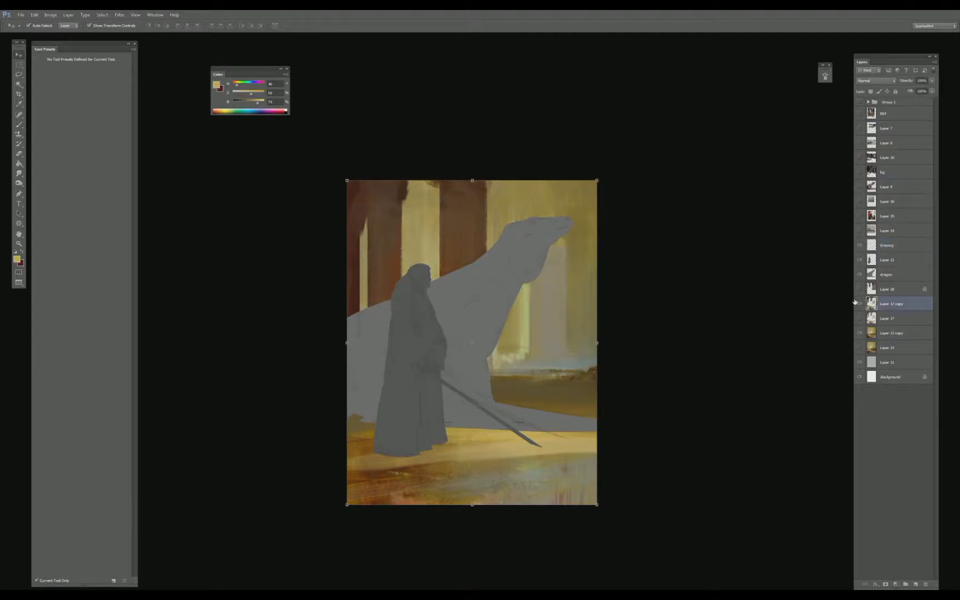
pyautogui.click(859, 304)
pyautogui.click(860, 305)
pyautogui.click(860, 304)
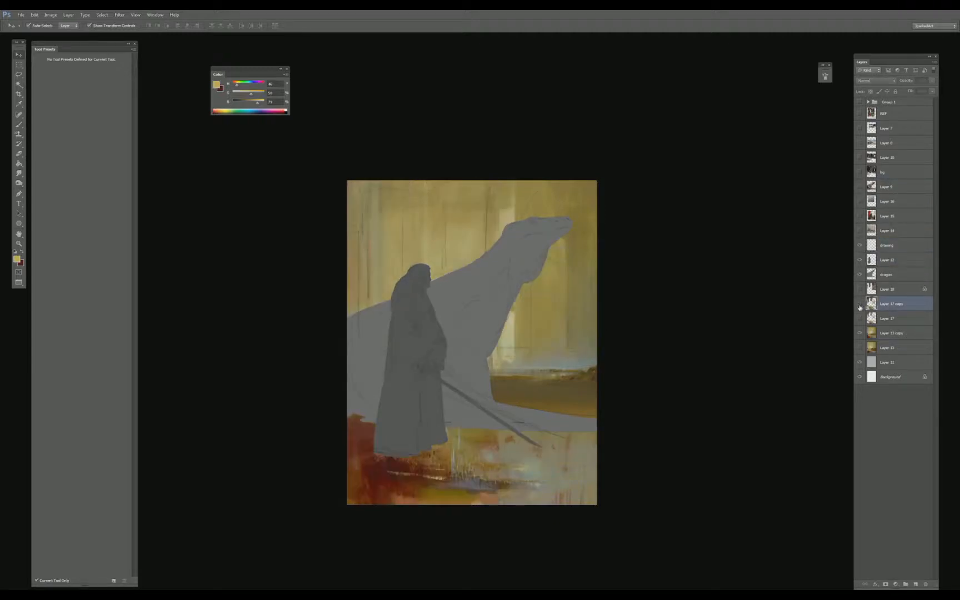
pyautogui.click(860, 305)
pyautogui.click(861, 305)
pyautogui.click(860, 304)
# - Paint pale yellow light patches between the columns above the hooded figure's head with sampled tones, switching the brush to Normal mode
pyautogui.press('e')
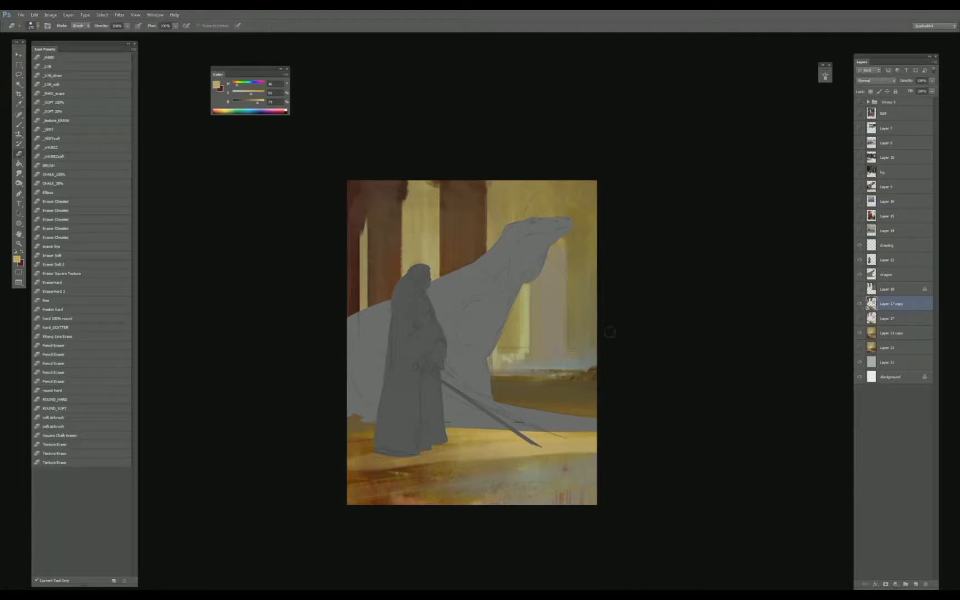
pyautogui.click(67, 176)
pyautogui.press('b')
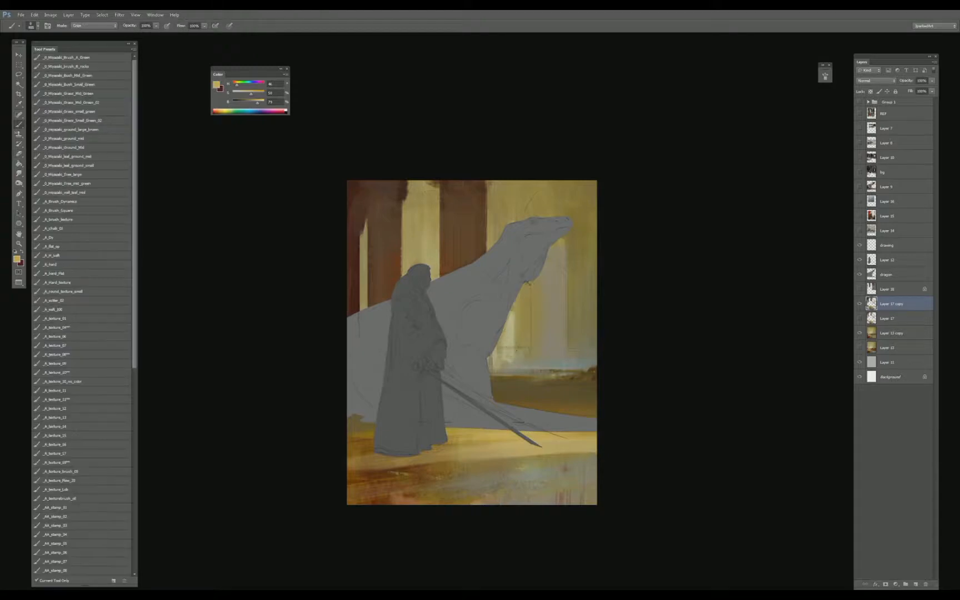
pyautogui.keyDown('alt'); pyautogui.click(519, 315); pyautogui.keyUp('alt')
pyautogui.keyDown('alt'); pyautogui.click(410, 222); pyautogui.keyUp('alt')
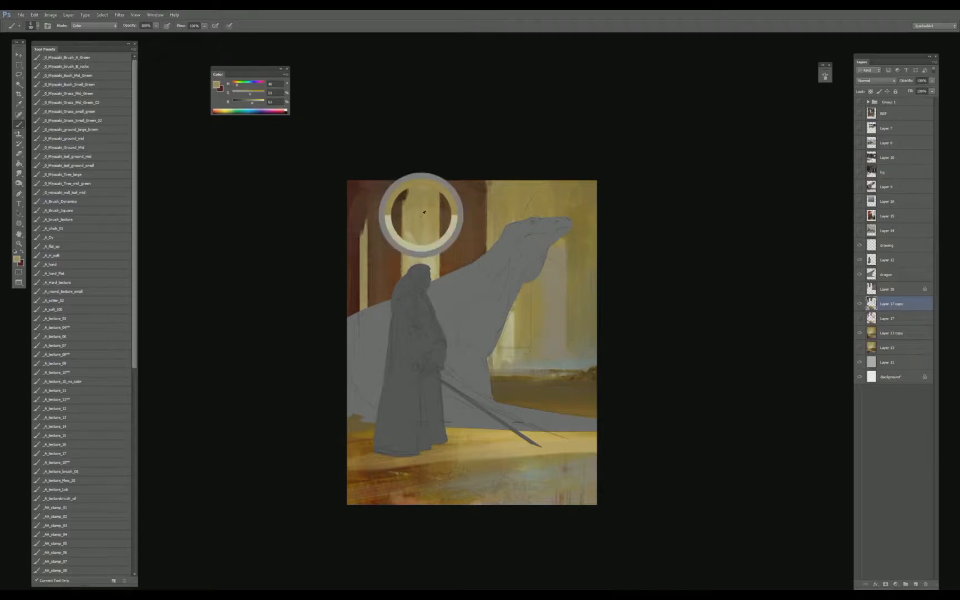
pyautogui.keyDown('alt'); pyautogui.click(414, 252); pyautogui.keyUp('alt')
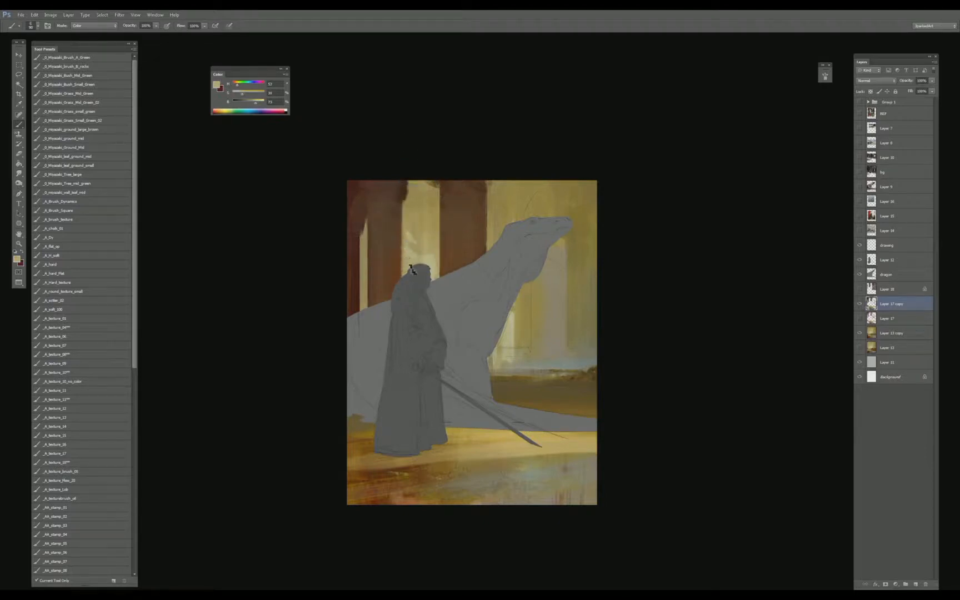
pyautogui.keyDown('alt'); pyautogui.click(429, 253); pyautogui.keyUp('alt')
pyautogui.click(95, 26)
pyautogui.click(99, 34)
pyautogui.keyDown('alt'); pyautogui.click(428, 255); pyautogui.keyUp('alt')
# - Paint golden ochre bands across the dark ground beyond the dragon's tail with a texture brush and a brightened sampled ground colour
pyautogui.click(78, 318)
pyautogui.keyDown('alt'); pyautogui.click(467, 432); pyautogui.keyUp('alt')
pyautogui.keyDown('alt'); pyautogui.click(568, 409); pyautogui.keyUp('alt')
pyautogui.moveTo(250, 109); pyautogui.dragTo(255, 106)
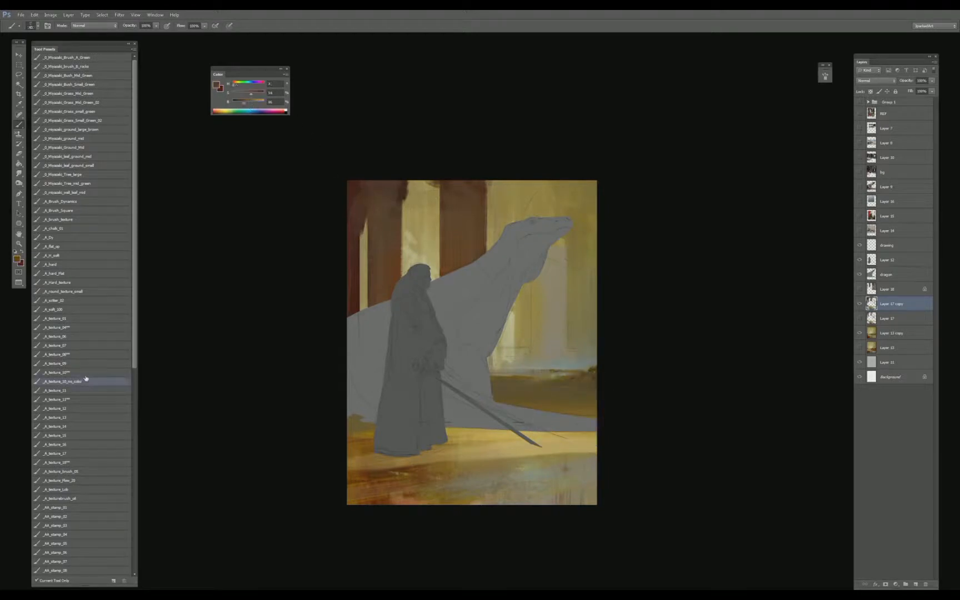
pyautogui.keyDown('alt'); pyautogui.click(578, 412); pyautogui.keyUp('alt')
pyautogui.moveTo(253, 100); pyautogui.dragTo(260, 99)
pyautogui.moveTo(501, 389)
pyautogui.mouseDown()
pyautogui.moveTo(618, 399)
pyautogui.moveTo(494, 393)
pyautogui.moveTo(607, 395)
pyautogui.mouseUp()
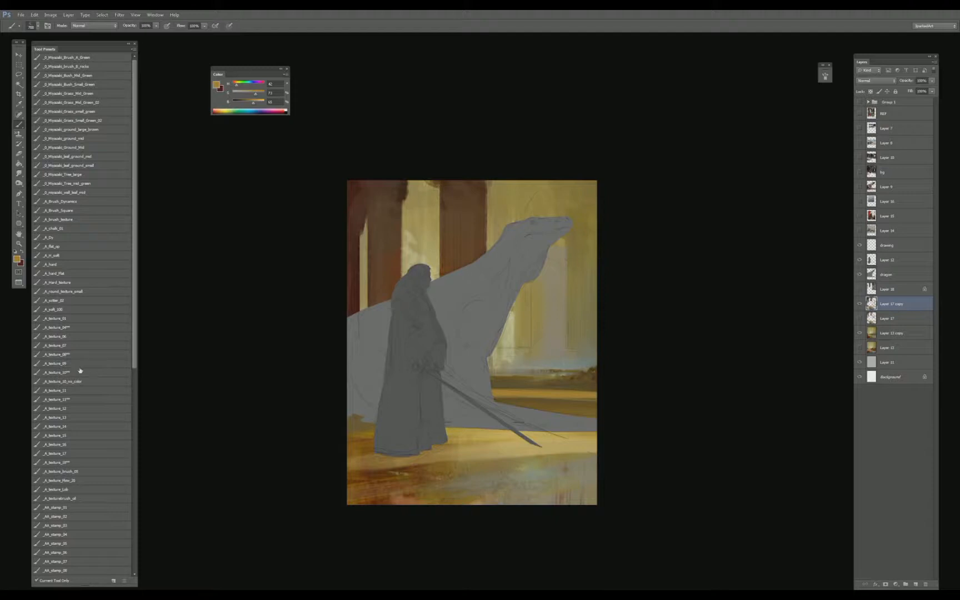
# - Mute the horizon strip with greyish brown tones using the _A_texture_06 brush, undoing the last stray stroke
pyautogui.click(71, 336)
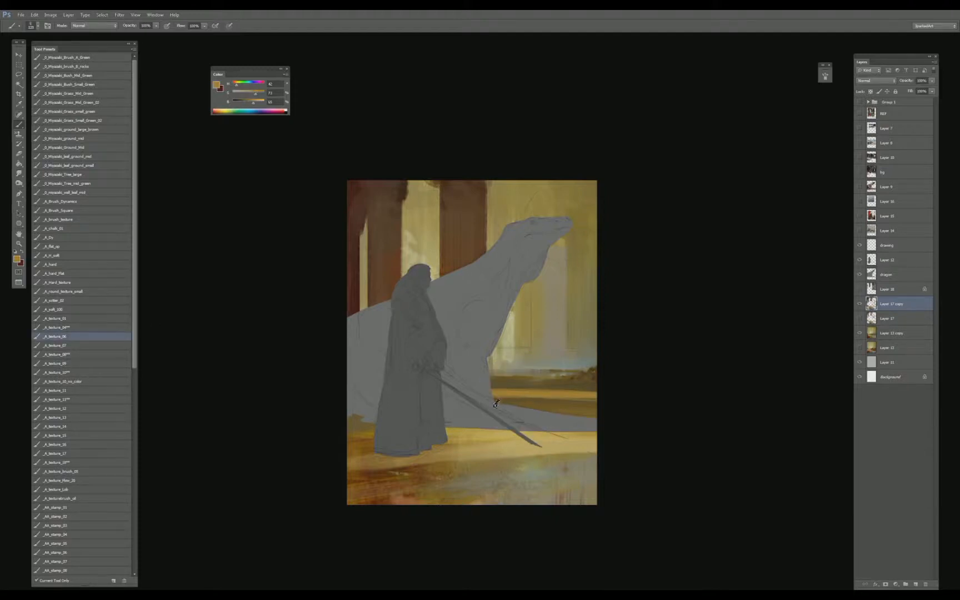
pyautogui.keyDown('alt'); pyautogui.click(530, 373); pyautogui.keyUp('alt')
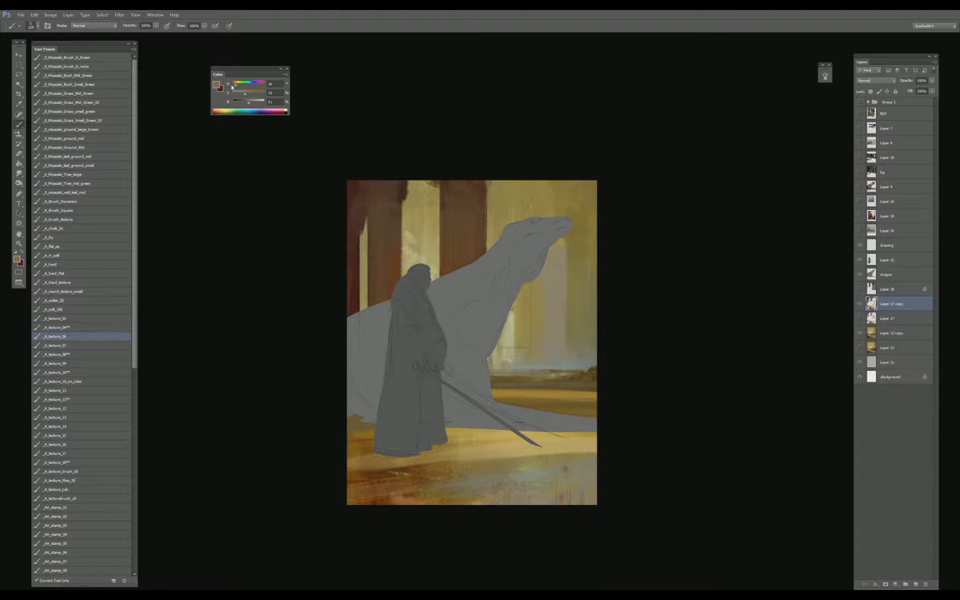
pyautogui.click(242, 100)
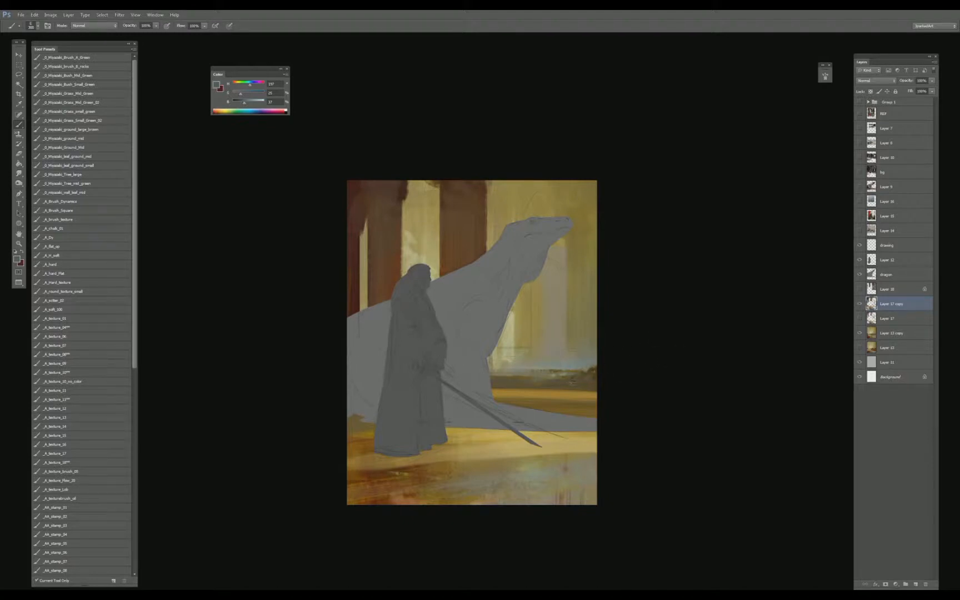
pyautogui.keyDown('alt'); pyautogui.click(551, 340); pyautogui.keyUp('alt')
pyautogui.keyDown('alt'); pyautogui.click(582, 362); pyautogui.keyUp('alt')
pyautogui.moveTo(582, 362)
pyautogui.mouseDown()
pyautogui.moveTo(587, 318)
pyautogui.moveTo(576, 362)
pyautogui.mouseUp()
pyautogui.hotkey('ctrl', 'z')
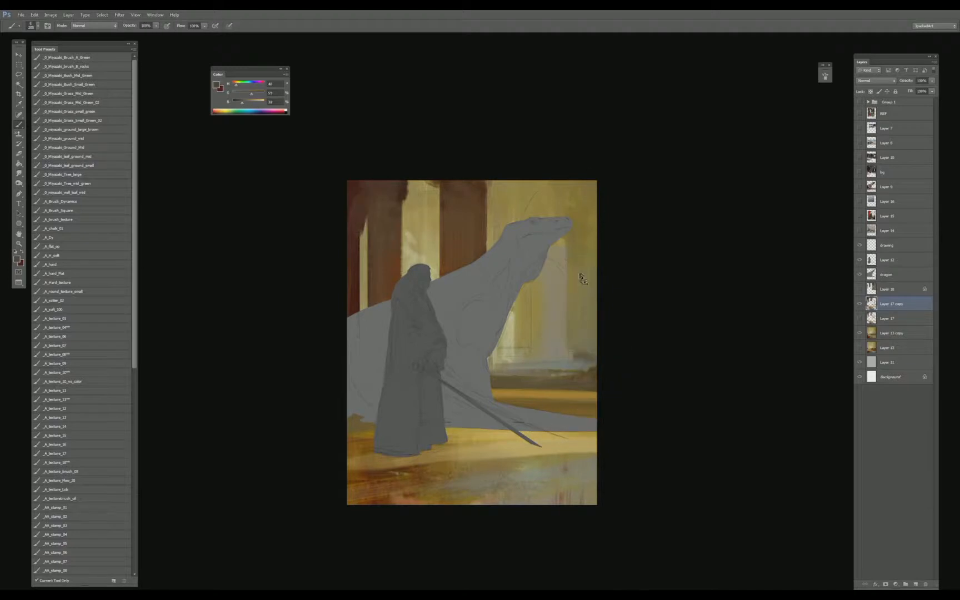
# - Paint a darker olive column below the dragon's snout and olive wall tone around a pale pointed arch above its head
pyautogui.keyDown('alt'); pyautogui.click(578, 278); pyautogui.keyUp('alt')
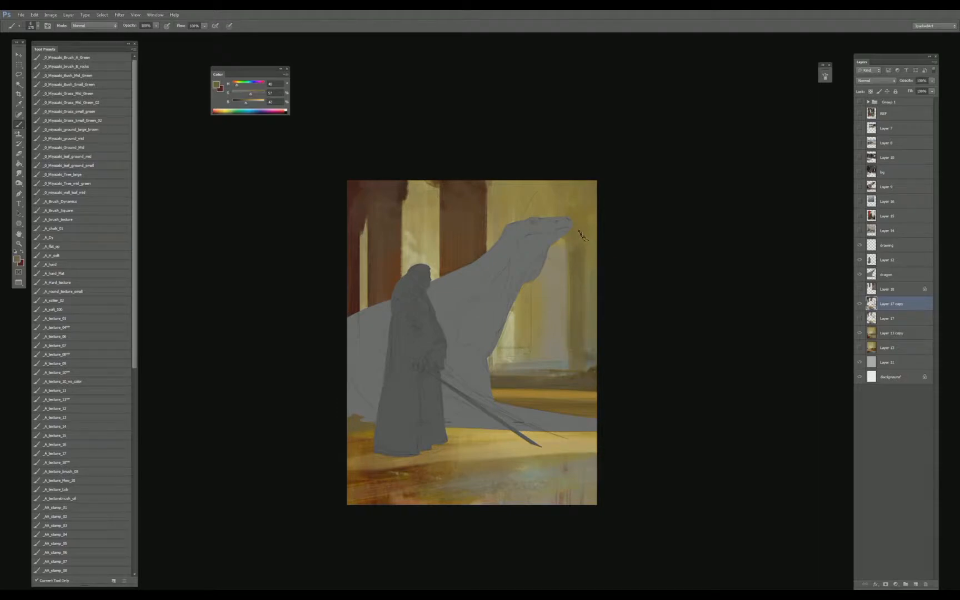
pyautogui.keyDown('alt'); pyautogui.click(580, 265); pyautogui.keyUp('alt')
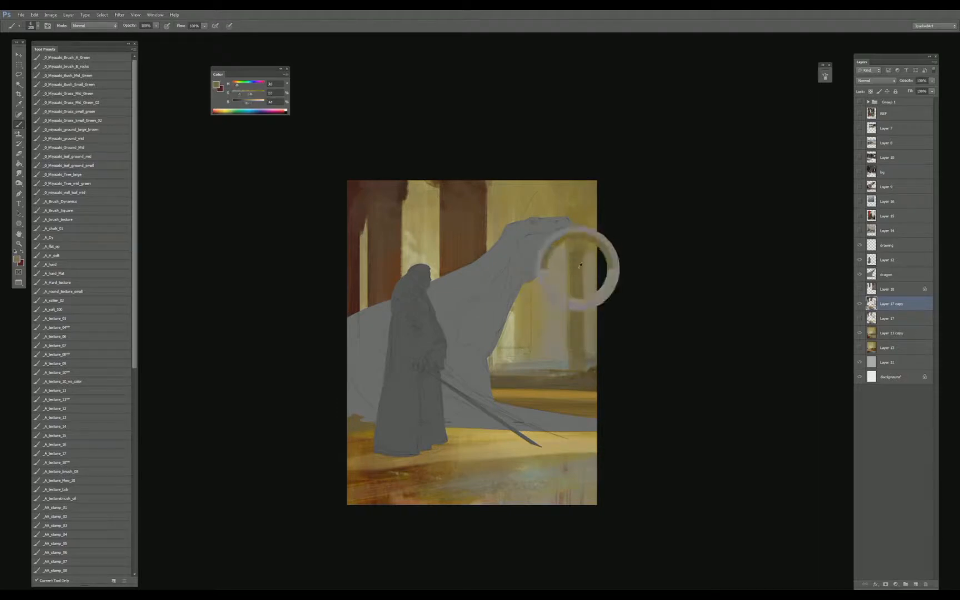
pyautogui.moveTo(580, 266); pyautogui.dragTo(583, 275)
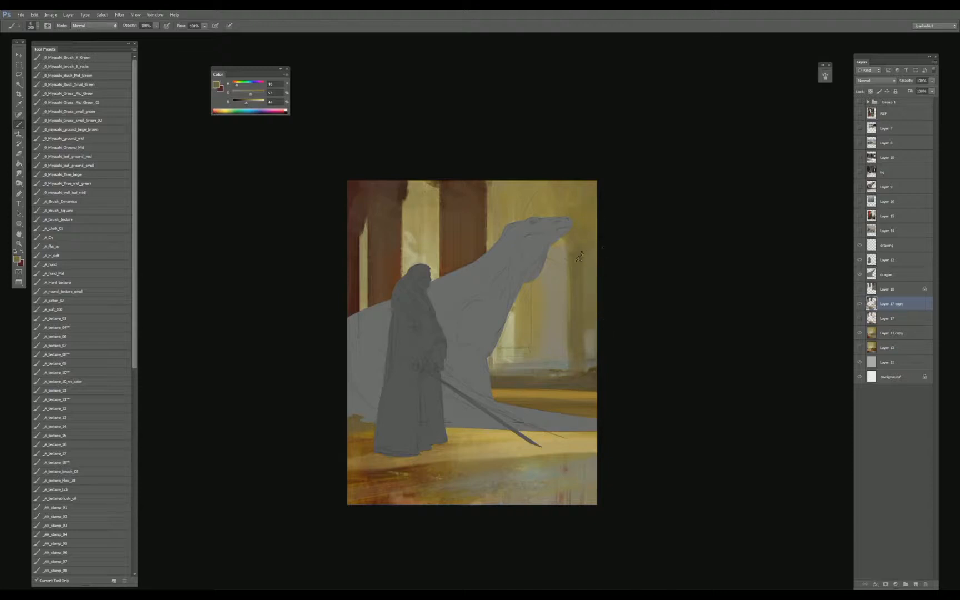
pyautogui.keyDown('alt'); pyautogui.click(567, 211); pyautogui.keyUp('alt')
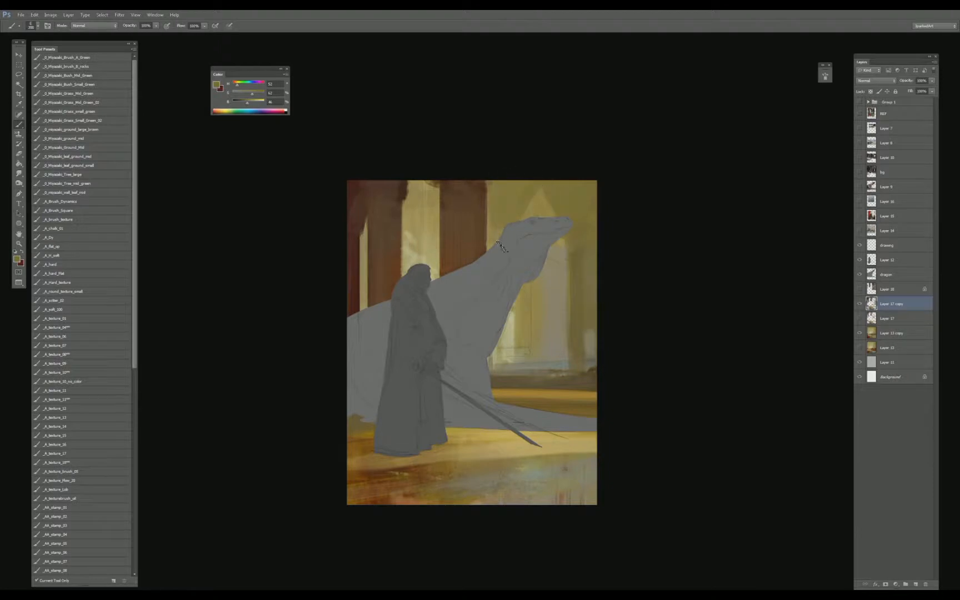
pyautogui.keyDown('alt'); pyautogui.click(548, 206); pyautogui.keyUp('alt')
# - Paint the arched opening beneath the dragon's head in a desaturated sampled grey, undoing the last stroke
pyautogui.keyDown('alt'); pyautogui.click(558, 248); pyautogui.keyUp('alt')
pyautogui.keyDown('alt'); pyautogui.click(564, 278); pyautogui.keyUp('alt')
pyautogui.moveTo(240, 94); pyautogui.dragTo(237, 94)
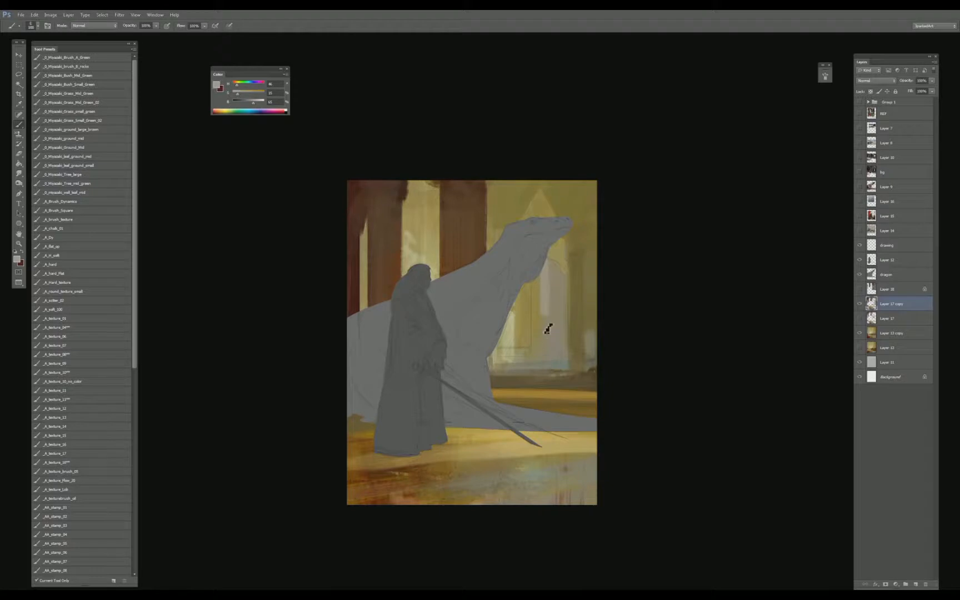
pyautogui.keyDown('alt'); pyautogui.click(509, 322); pyautogui.keyUp('alt')
pyautogui.keyDown('alt'); pyautogui.click(558, 300); pyautogui.keyUp('alt')
pyautogui.keyDown('alt'); pyautogui.click(550, 340); pyautogui.keyUp('alt')
pyautogui.moveTo(542, 321); pyautogui.dragTo(540, 312)
pyautogui.hotkey('ctrl', 'z')
# - Refine the pale arch and the light yellow vertical strips beside it with a brighter sampled colour at varied brush sizes
pyautogui.click(259, 102)
pyautogui.press('[')
pyautogui.press(']')
pyautogui.keyDown('alt'); pyautogui.click(538, 297); pyautogui.keyUp('alt')
pyautogui.press(']')
pyautogui.keyDown('alt'); pyautogui.click(551, 322); pyautogui.keyUp('alt')
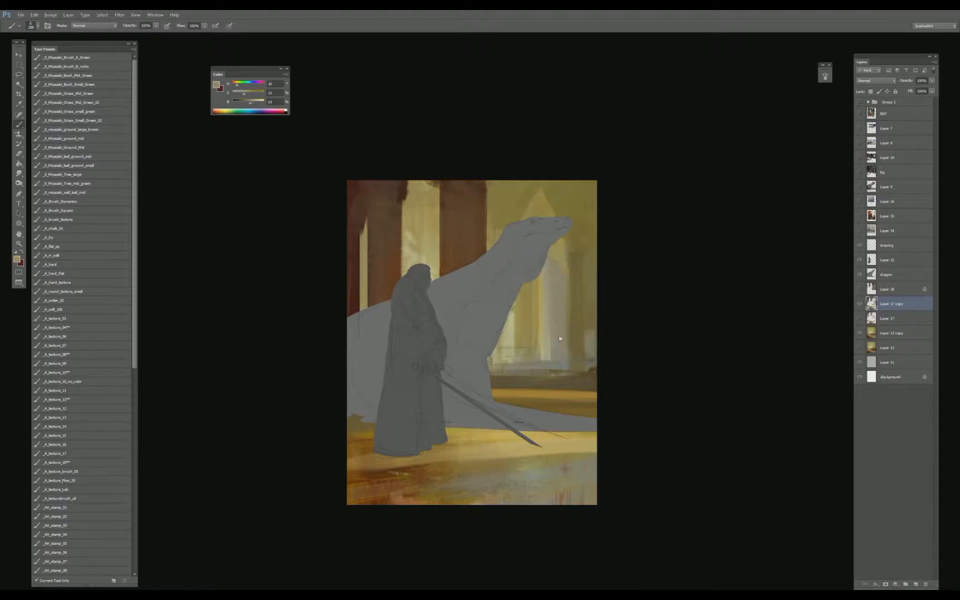
# - Blend the base of the arch into the horizon strip with sampled grey-greens and a smaller brush
pyautogui.keyDown('alt'); pyautogui.click(557, 359); pyautogui.keyUp('alt')
pyautogui.keyDown('alt'); pyautogui.click(561, 359); pyautogui.keyUp('alt')
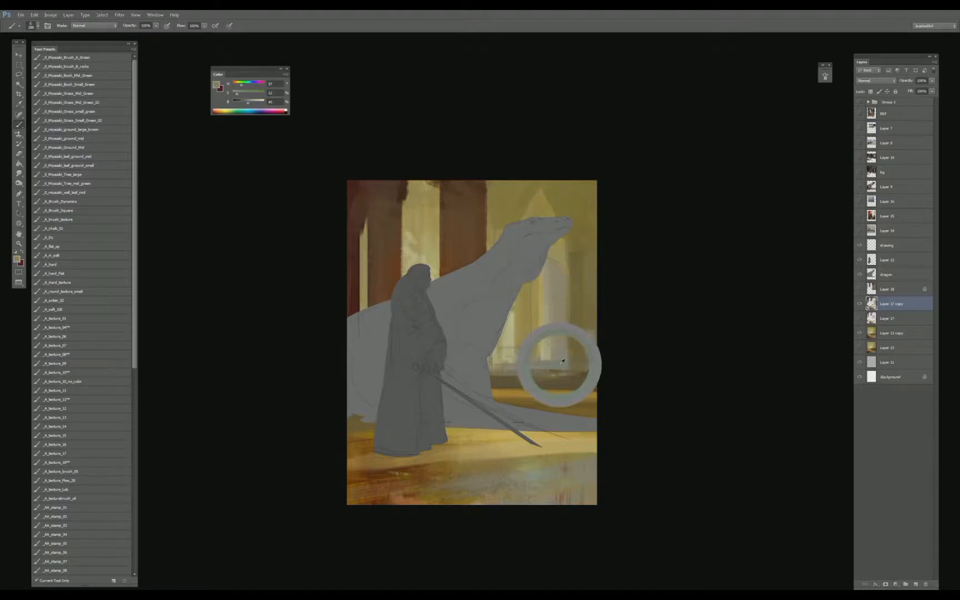
pyautogui.press('[')
pyautogui.press('[')
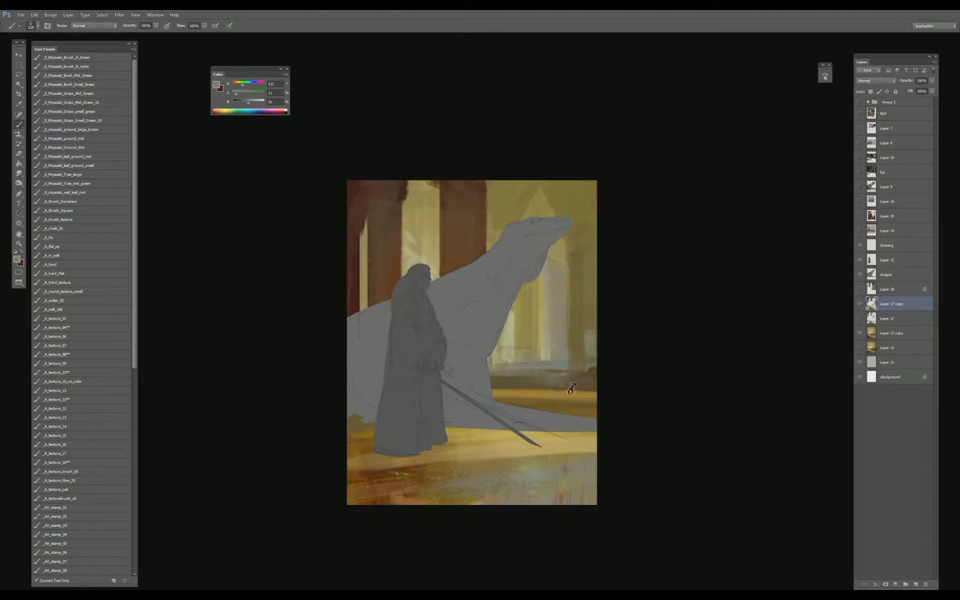
pyautogui.keyDown('alt'); pyautogui.click(574, 383); pyautogui.keyUp('alt')
pyautogui.press('[')
pyautogui.keyDown('alt'); pyautogui.click(547, 379); pyautogui.keyUp('alt')
# - Paint a thin streak of pale warm light across the distant ground with a brighter, less saturated sampled ochre
pyautogui.keyDown('alt'); pyautogui.click(550, 392); pyautogui.keyUp('alt')
pyautogui.click(261, 101)
pyautogui.moveTo(255, 94); pyautogui.dragTo(240, 89)
pyautogui.moveTo(550, 397); pyautogui.dragTo(660, 393)
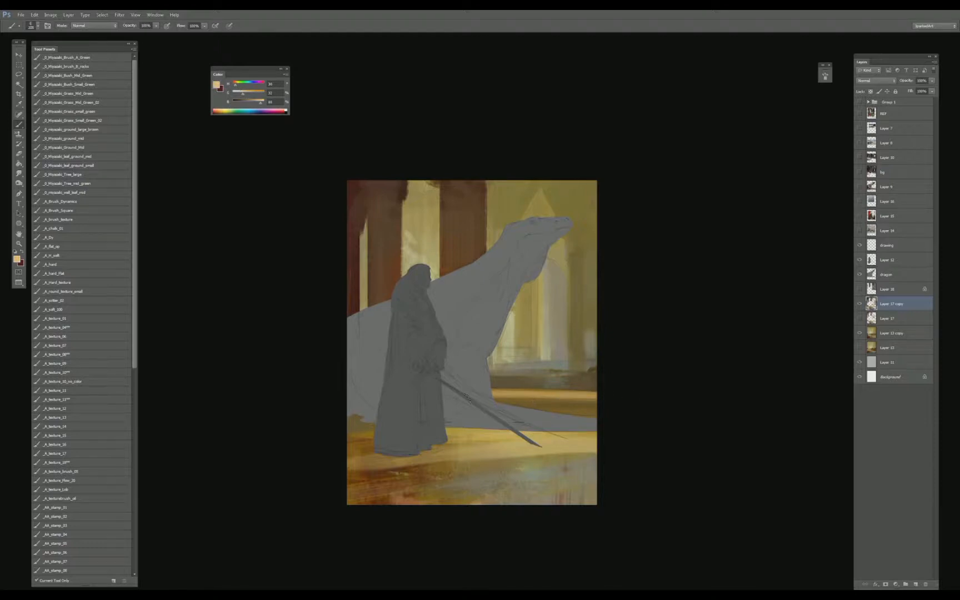
# - Work sampled ochre and golden yellow tones into the ground between the light streak and the dragon's tail
pyautogui.keyDown('alt'); pyautogui.click(549, 402); pyautogui.keyUp('alt')
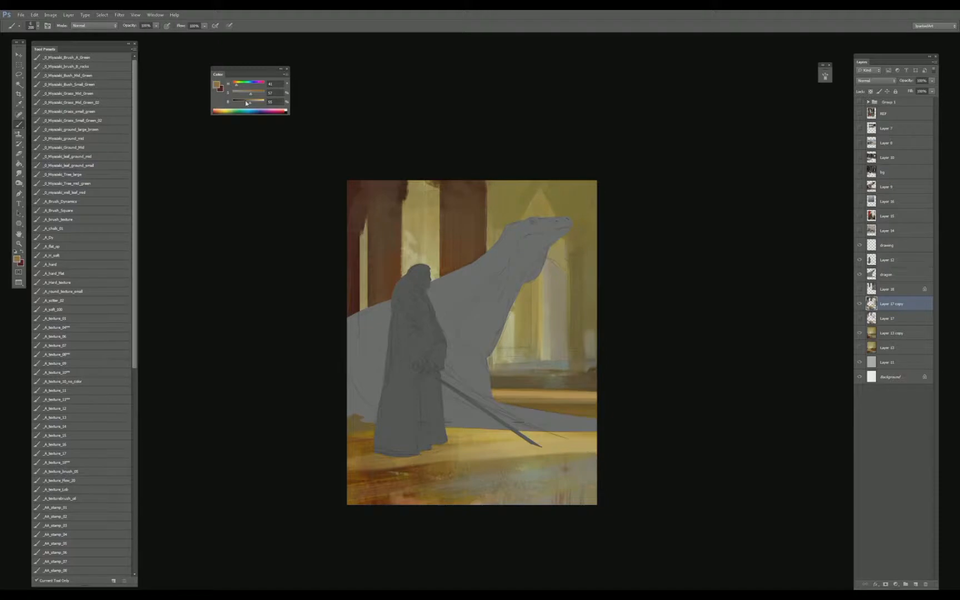
pyautogui.moveTo(247, 103); pyautogui.dragTo(245, 102)
pyautogui.keyDown('alt'); pyautogui.click(521, 403); pyautogui.keyUp('alt')
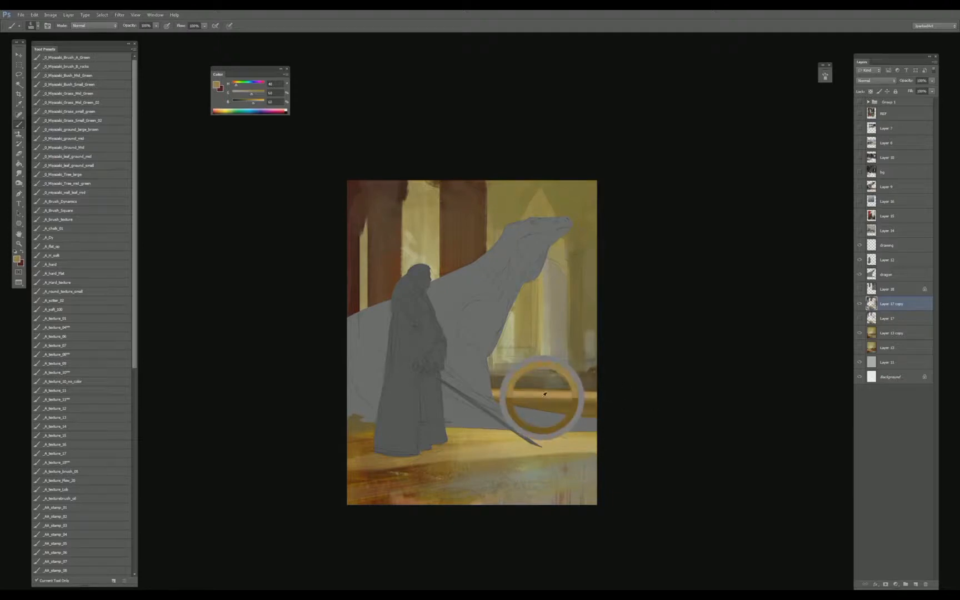
pyautogui.click(551, 403)
pyautogui.click(574, 404)
pyautogui.keyDown('alt'); pyautogui.click(561, 420); pyautogui.keyUp('alt')
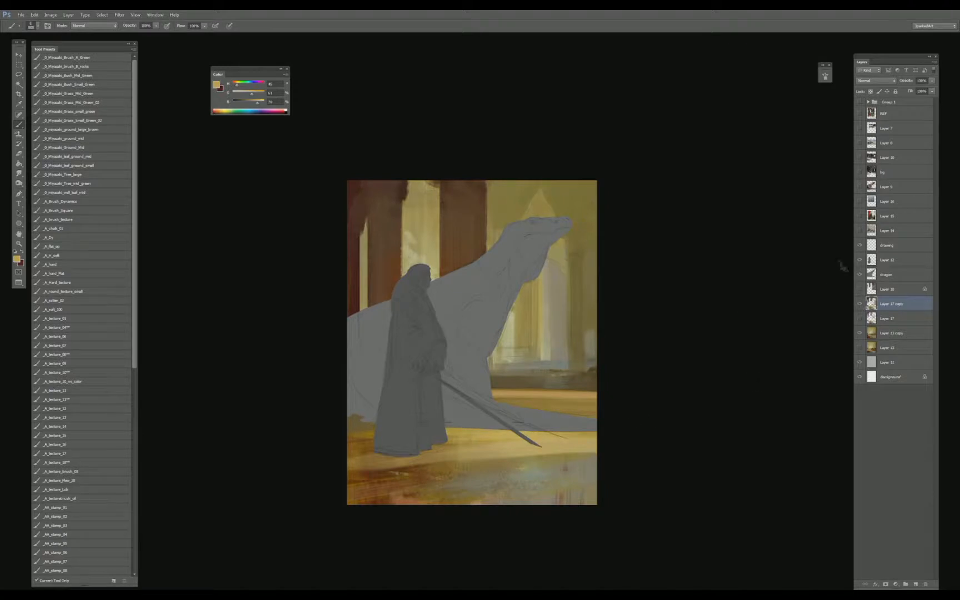
# - Lock the transparent pixels of the hooded figure's layer and duplicate it together with the dragon layer
pyautogui.click(860, 246)
pyautogui.click(893, 248)
pyautogui.click(889, 260)
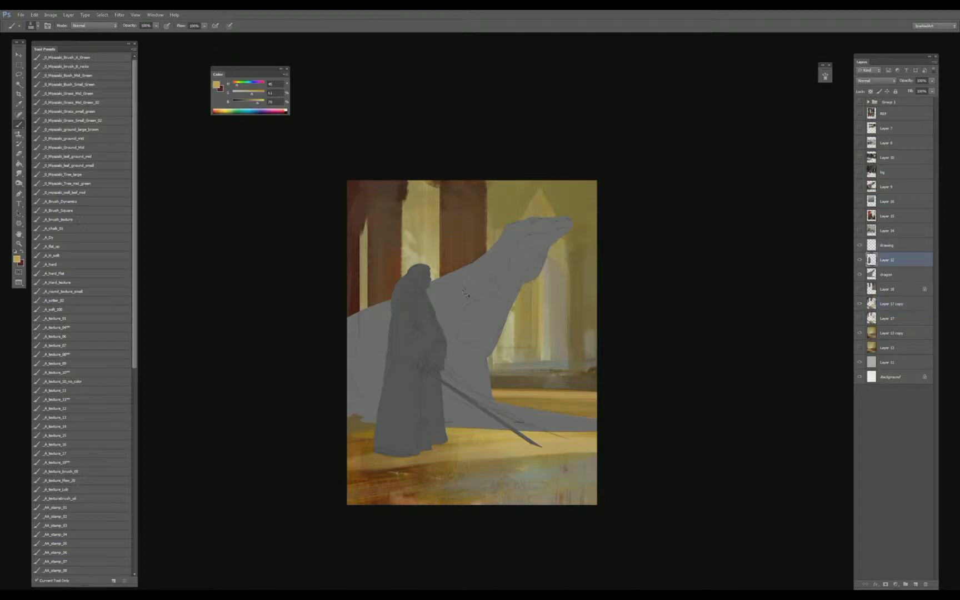
pyautogui.hotkey('ctrl', '+')
pyautogui.keyDown('alt'); pyautogui.click(353, 257); pyautogui.keyUp('alt')
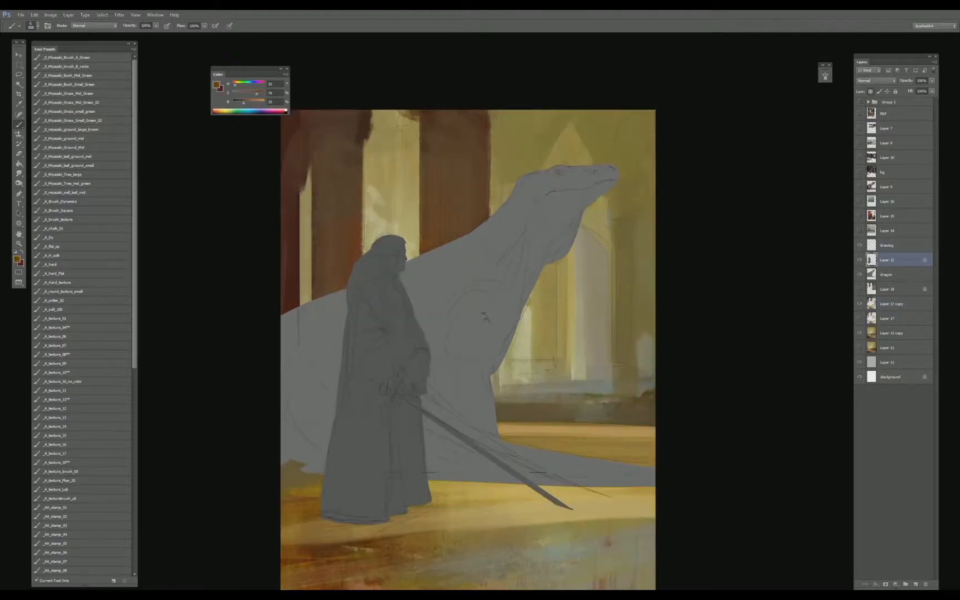
pyautogui.moveTo(414, 368); pyautogui.dragTo(454, 332)
pyautogui.keyDown('shift'); pyautogui.click(910, 275); pyautogui.keyUp('shift')
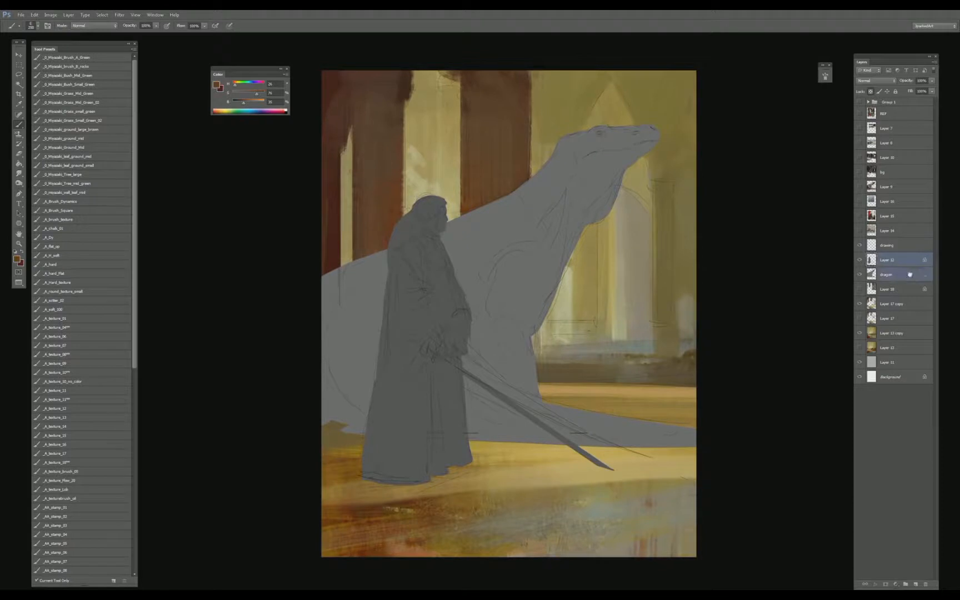
pyautogui.hotkey('ctrl', 'j')
pyautogui.hotkey('ctrl', 'g')
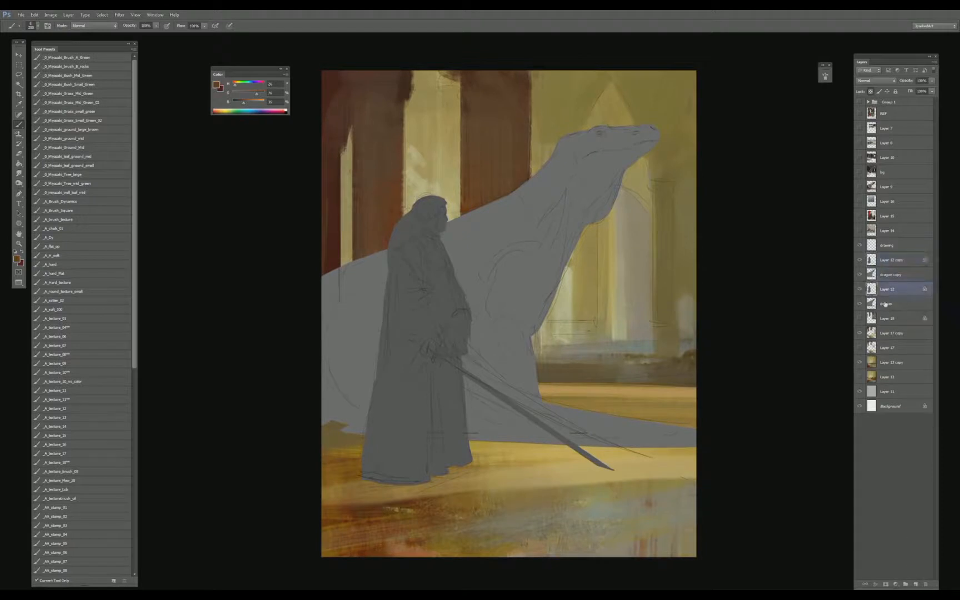
# - Group and hide the original figure and dragon layers, and block in the figure's cloak with flat brown on the copied layer
pyautogui.click(879, 265)
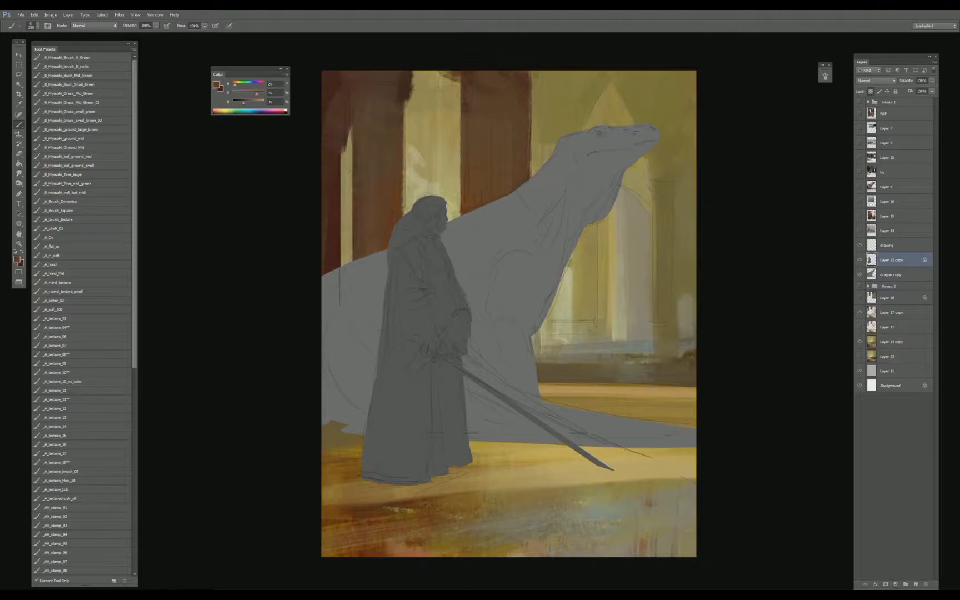
pyautogui.moveTo(372, 194); pyautogui.dragTo(389, 222)
pyautogui.moveTo(398, 265)
pyautogui.mouseDown()
pyautogui.moveTo(396, 342)
pyautogui.moveTo(414, 311)
pyautogui.moveTo(433, 306)
pyautogui.mouseUp()
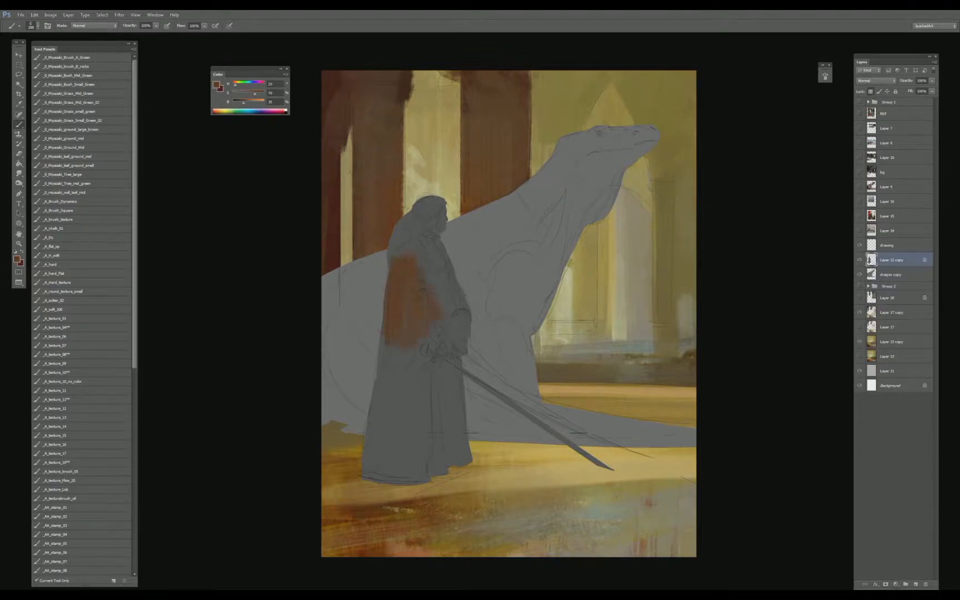
pyautogui.moveTo(411, 344)
pyautogui.mouseDown()
pyautogui.moveTo(414, 383)
pyautogui.moveTo(368, 444)
pyautogui.moveTo(394, 472)
pyautogui.mouseUp()
pyautogui.moveTo(405, 423); pyautogui.dragTo(419, 478)
pyautogui.moveTo(431, 373); pyautogui.dragTo(440, 472)
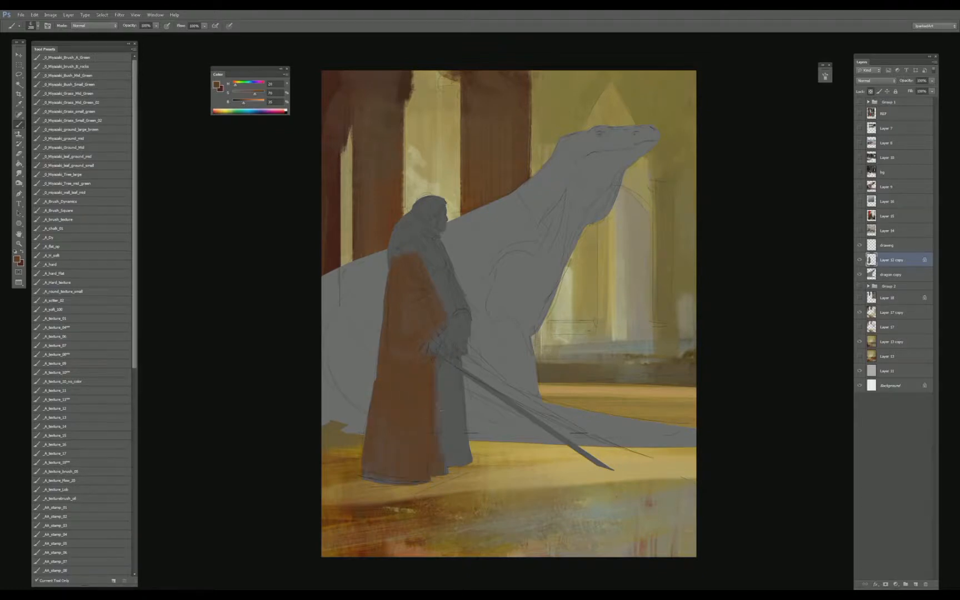
pyautogui.moveTo(449, 361); pyautogui.dragTo(451, 466)
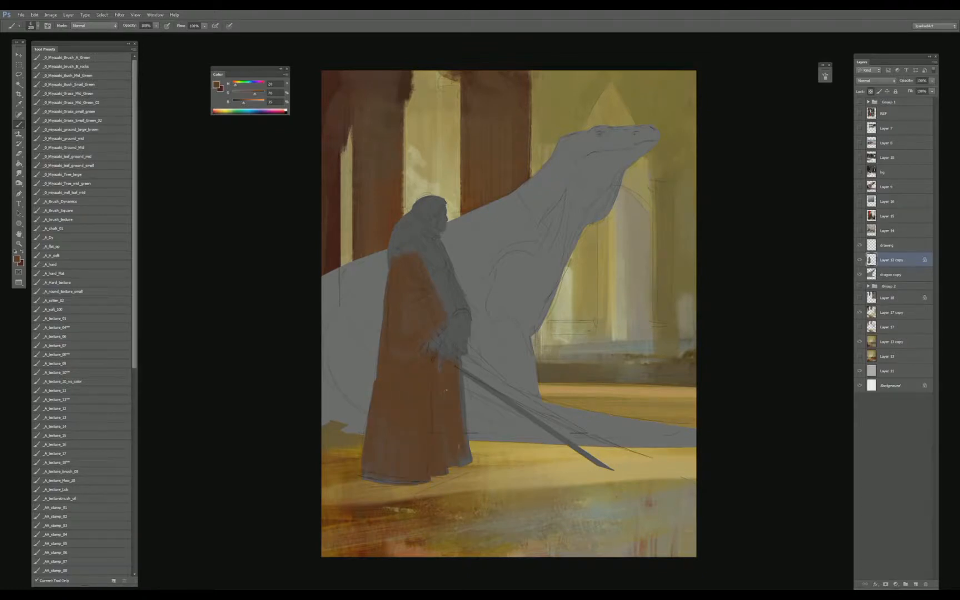
pyautogui.moveTo(447, 280)
pyautogui.mouseDown()
pyautogui.moveTo(461, 312)
pyautogui.moveTo(461, 285)
pyautogui.moveTo(435, 269)
pyautogui.moveTo(462, 287)
pyautogui.moveTo(440, 242)
pyautogui.moveTo(421, 236)
pyautogui.mouseUp()
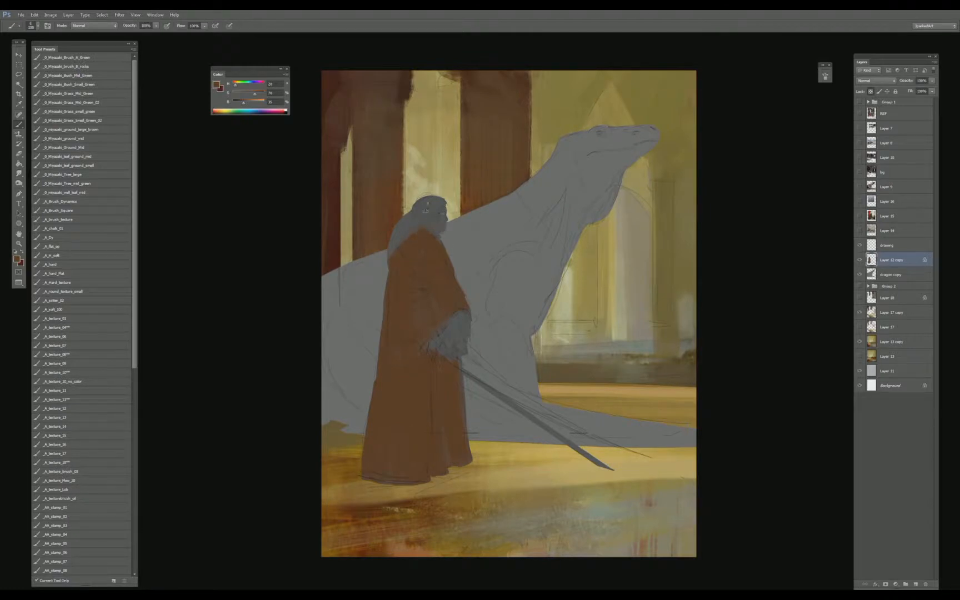
# - Paint the figure's face with a brighter orange-brown skin tone
pyautogui.click(249, 101)
pyautogui.moveTo(449, 206); pyautogui.dragTo(448, 212)
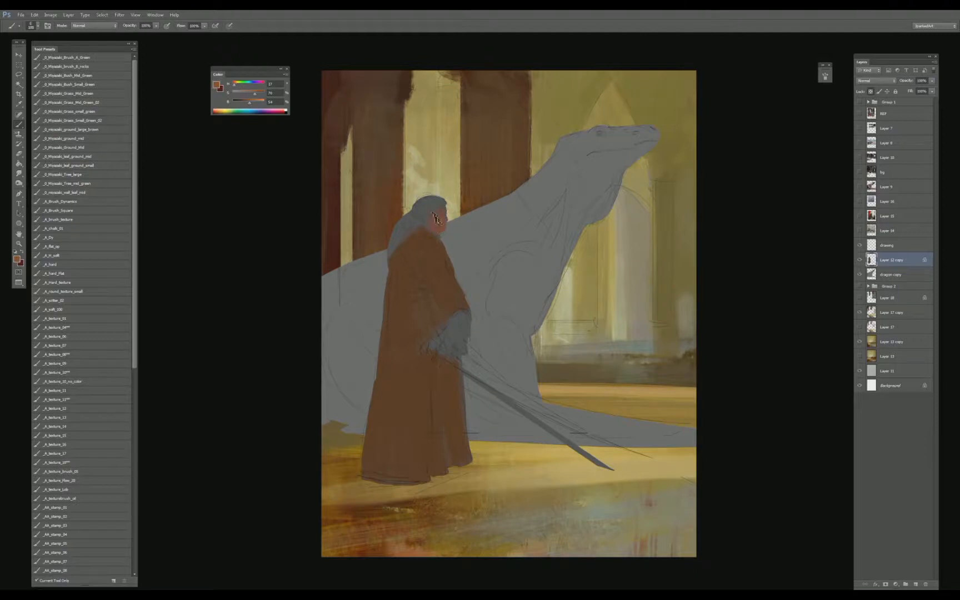
pyautogui.keyDown('alt'); pyautogui.click(426, 221); pyautogui.keyUp('alt')
pyautogui.keyDown('alt'); pyautogui.click(442, 217); pyautogui.keyUp('alt')
pyautogui.keyDown('alt'); pyautogui.click(426, 196); pyautogui.keyUp('alt')
pyautogui.keyDown('alt'); pyautogui.click(425, 234); pyautogui.keyUp('alt')
# - Block in the figure's long hair with dark brown sampled from the column, using the _A_texture_08** brush
pyautogui.keyDown('alt'); pyautogui.click(333, 238); pyautogui.keyUp('alt')
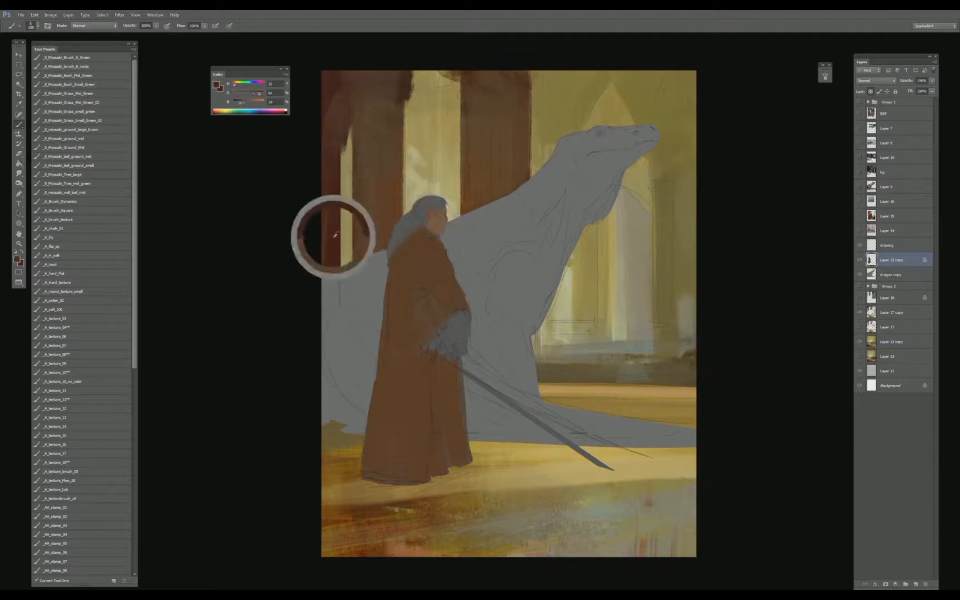
pyautogui.moveTo(429, 219)
pyautogui.mouseDown()
pyautogui.moveTo(420, 210)
pyautogui.moveTo(428, 222)
pyautogui.moveTo(433, 205)
pyautogui.moveTo(418, 198)
pyautogui.mouseUp()
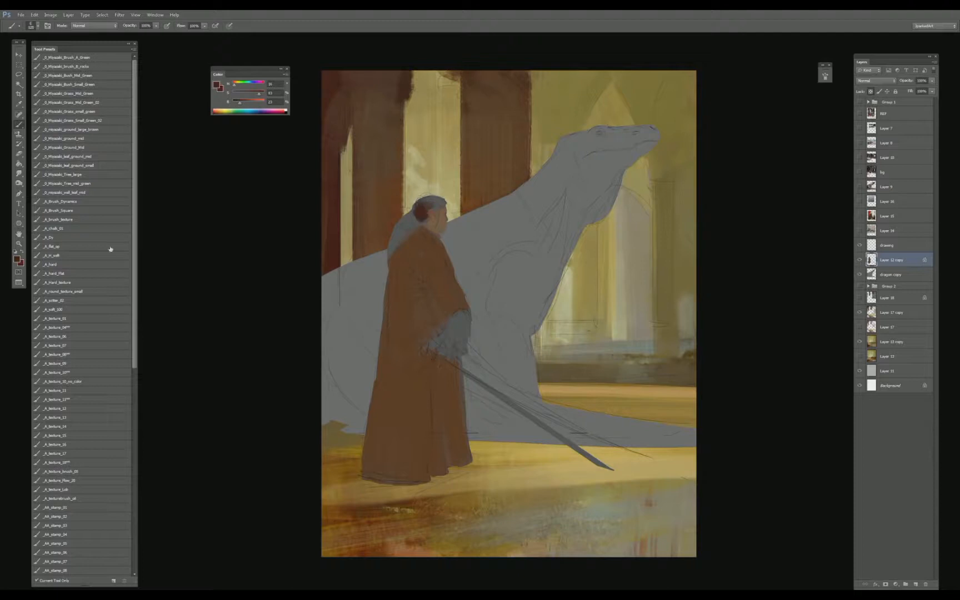
pyautogui.click(75, 354)
pyautogui.keyDown('alt'); pyautogui.click(420, 211); pyautogui.keyUp('alt')
pyautogui.moveTo(431, 223)
pyautogui.mouseDown()
pyautogui.moveTo(448, 205)
pyautogui.moveTo(417, 219)
pyautogui.moveTo(412, 212)
pyautogui.moveTo(421, 228)
pyautogui.moveTo(401, 227)
pyautogui.moveTo(394, 255)
pyautogui.moveTo(412, 215)
pyautogui.mouseUp()
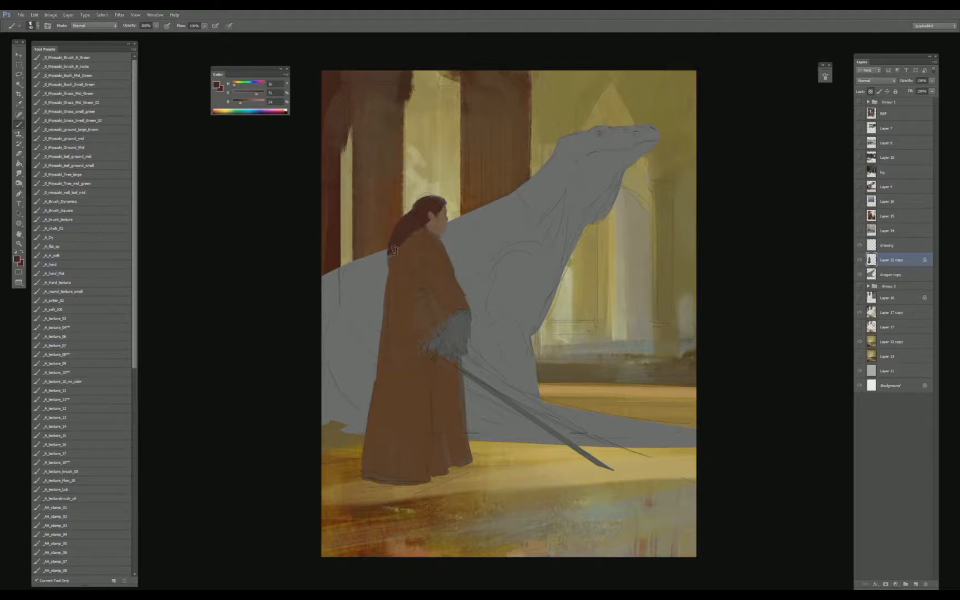
# - Paint the figure's neck and open neckline with a muted skin tone sampled from the face
pyautogui.keyDown('alt'); pyautogui.click(423, 312); pyautogui.keyUp('alt')
pyautogui.keyDown('alt'); pyautogui.click(450, 323); pyautogui.keyUp('alt')
pyautogui.keyDown('alt'); pyautogui.click(420, 215); pyautogui.keyUp('alt')
pyautogui.keyDown('alt'); pyautogui.click(431, 225); pyautogui.keyUp('alt')
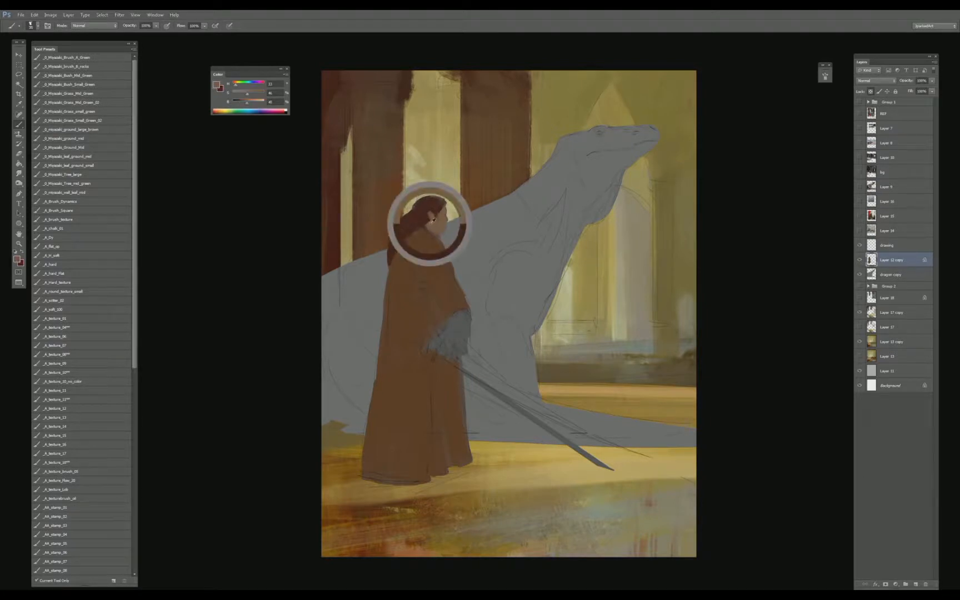
pyautogui.moveTo(430, 242)
pyautogui.mouseDown()
pyautogui.moveTo(440, 268)
pyautogui.moveTo(431, 248)
pyautogui.moveTo(440, 268)
pyautogui.moveTo(435, 249)
pyautogui.mouseUp()
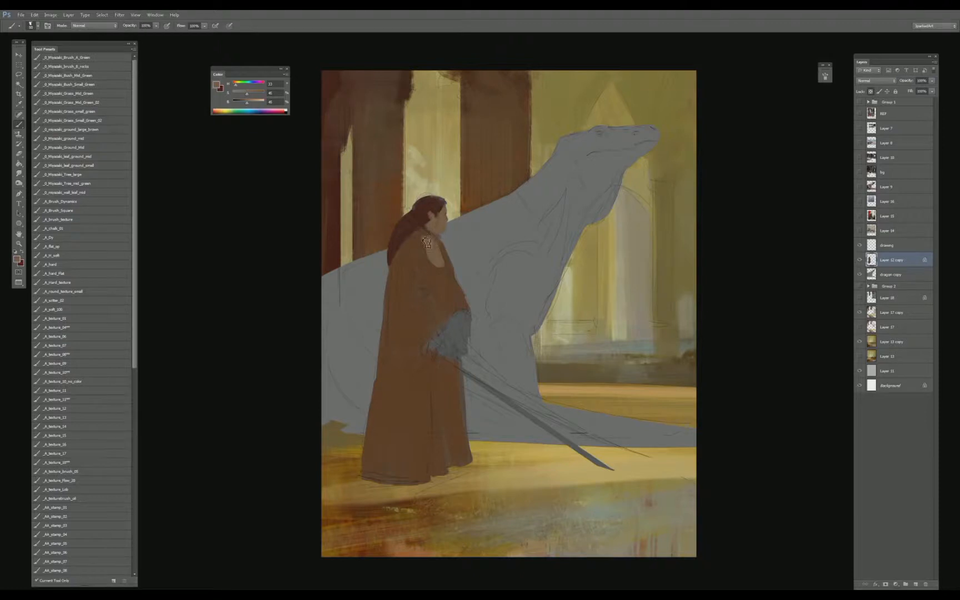
pyautogui.keyDown('alt'); pyautogui.click(436, 235); pyautogui.keyUp('alt')
pyautogui.keyDown('alt'); pyautogui.click(423, 239); pyautogui.keyUp('alt')
# - Refine the ear, jaw and neck of the figure with sampled skin and hair tones
pyautogui.keyDown('alt'); pyautogui.click(427, 220); pyautogui.keyUp('alt')
pyautogui.keyDown('alt'); pyautogui.click(448, 223); pyautogui.keyUp('alt')
pyautogui.keyDown('alt'); pyautogui.click(431, 232); pyautogui.keyUp('alt')
pyautogui.keyDown('alt'); pyautogui.click(431, 235); pyautogui.keyUp('alt')
pyautogui.keyDown('alt'); pyautogui.click(431, 236); pyautogui.keyUp('alt')
pyautogui.keyDown('alt'); pyautogui.click(417, 488); pyautogui.keyUp('alt')
pyautogui.keyDown('alt'); pyautogui.click(403, 489); pyautogui.keyUp('alt')
pyautogui.keyDown('alt'); pyautogui.click(431, 240); pyautogui.keyUp('alt')
pyautogui.keyDown('alt'); pyautogui.click(373, 505); pyautogui.keyUp('alt')
pyautogui.keyDown('alt'); pyautogui.click(421, 227); pyautogui.keyUp('alt')
pyautogui.keyDown('alt'); pyautogui.click(423, 228); pyautogui.keyUp('alt')
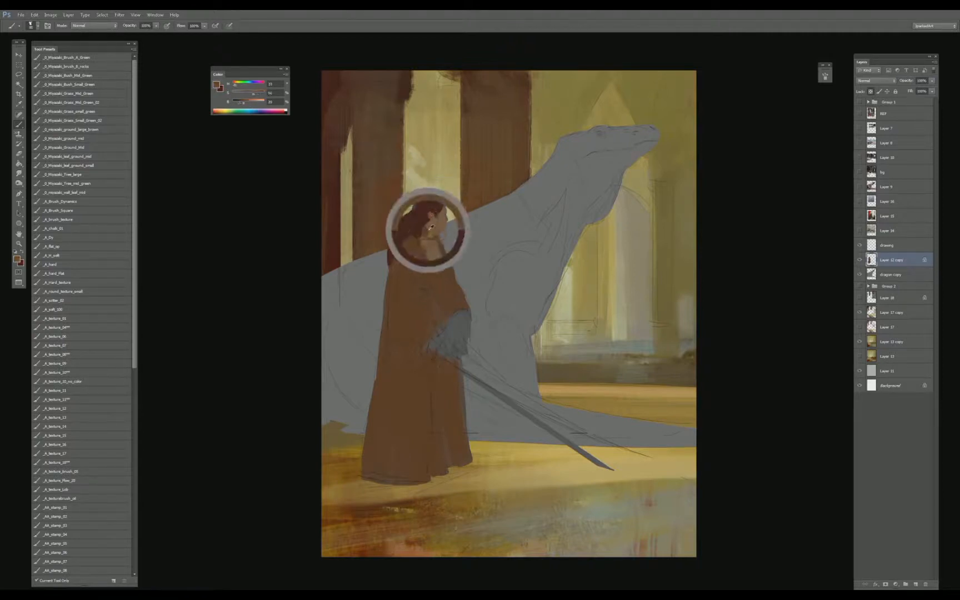
pyautogui.keyDown('alt'); pyautogui.click(429, 242); pyautogui.keyUp('alt')
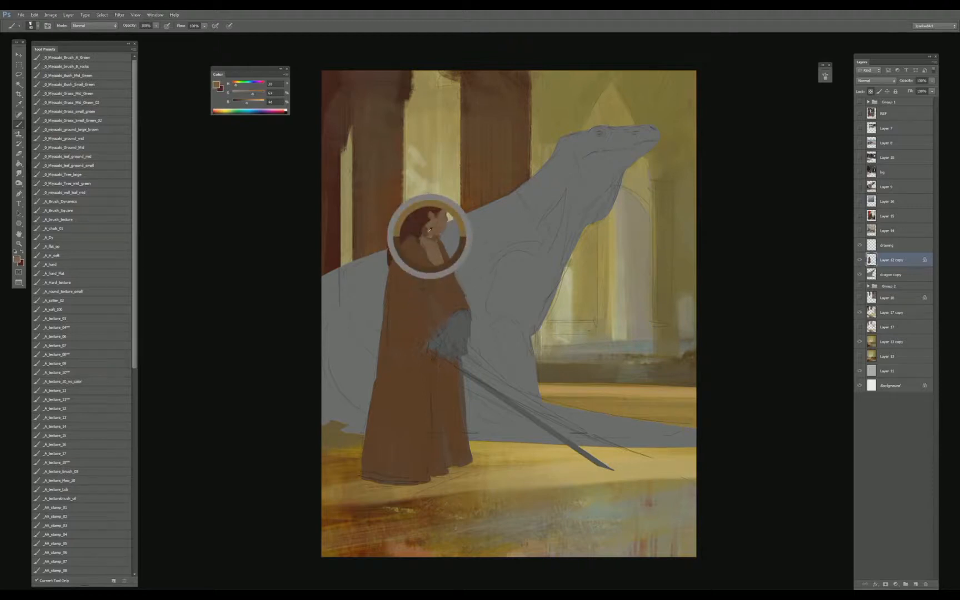
# - Paint a thin light circlet around the figure's head and a dark lock of hair beside the face
pyautogui.moveTo(414, 208); pyautogui.dragTo(441, 209)
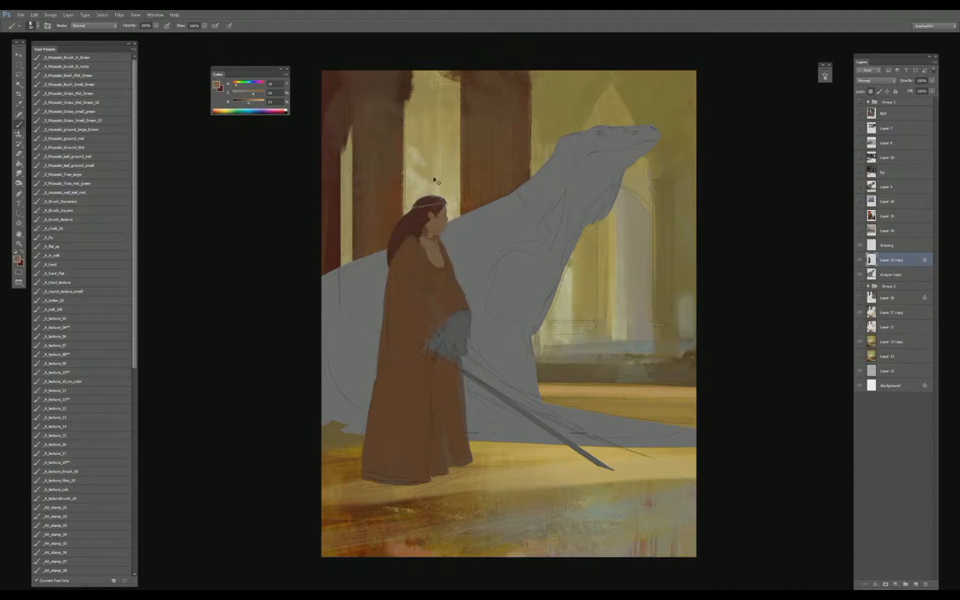
pyautogui.moveTo(419, 213); pyautogui.dragTo(444, 211)
pyautogui.keyDown('alt'); pyautogui.click(443, 196); pyautogui.keyUp('alt')
pyautogui.moveTo(443, 194); pyautogui.dragTo(436, 205)
pyautogui.keyDown('alt'); pyautogui.click(438, 205); pyautogui.keyUp('alt')
pyautogui.keyDown('alt'); pyautogui.click(443, 211); pyautogui.keyUp('alt')
pyautogui.press('[')
pyautogui.moveTo(443, 224)
pyautogui.mouseDown()
pyautogui.moveTo(441, 234)
pyautogui.moveTo(443, 216)
pyautogui.moveTo(429, 272)
pyautogui.moveTo(438, 283)
pyautogui.mouseUp()
pyautogui.keyDown('alt'); pyautogui.click(440, 220); pyautogui.keyUp('alt')
# - Try an olive-ochre garment colour below the figure's neckline, and paint it over with the sampled cloak brown
pyautogui.press(']')
pyautogui.press(']')
pyautogui.press(']')
pyautogui.press(']')
pyautogui.press(']')
pyautogui.press('[')
pyautogui.moveTo(253, 94); pyautogui.dragTo(248, 93)
pyautogui.keyDown('alt'); pyautogui.click(361, 438); pyautogui.keyUp('alt')
pyautogui.moveTo(444, 112); pyautogui.dragTo(414, 158)
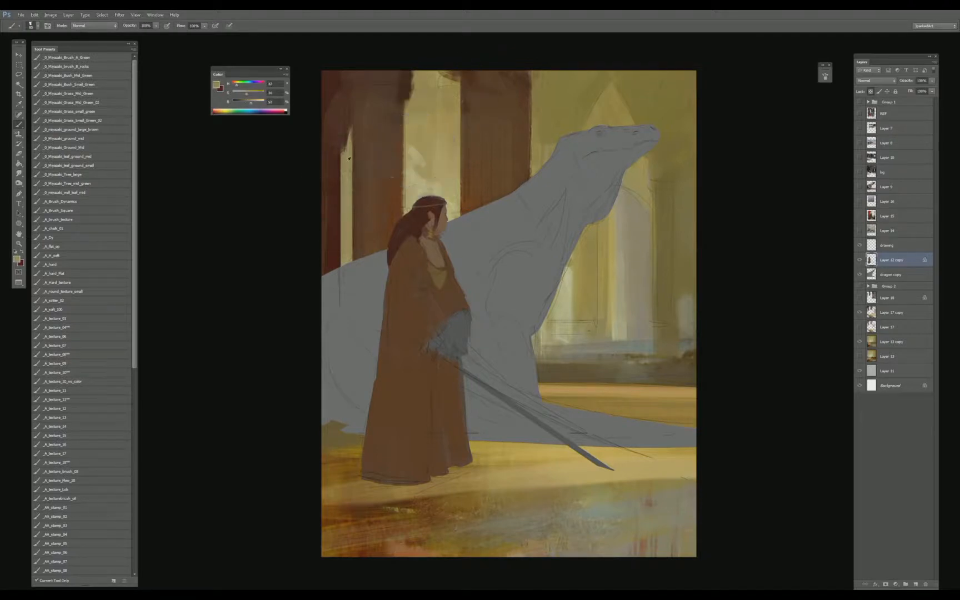
pyautogui.keyDown('alt'); pyautogui.click(439, 272); pyautogui.keyUp('alt')
pyautogui.moveTo(431, 270)
pyautogui.mouseDown()
pyautogui.moveTo(443, 302)
pyautogui.moveTo(448, 258)
pyautogui.moveTo(437, 311)
pyautogui.moveTo(428, 266)
pyautogui.mouseUp()
pyautogui.keyDown('alt'); pyautogui.click(437, 276); pyautogui.keyUp('alt')
pyautogui.keyDown('alt'); pyautogui.click(413, 279); pyautogui.keyUp('alt')
pyautogui.keyDown('alt'); pyautogui.click(428, 273); pyautogui.keyUp('alt')
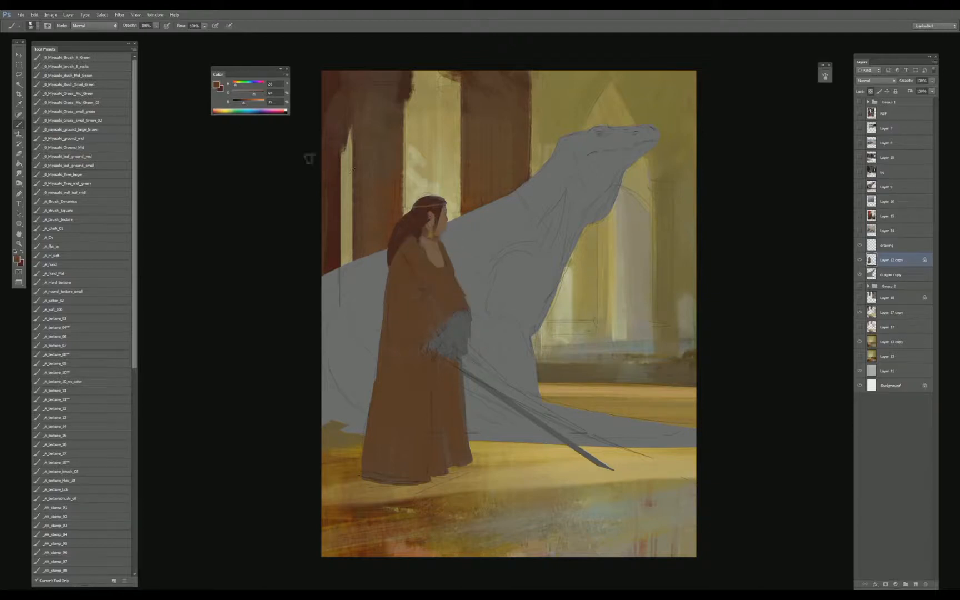
# - Paint the bodice visible inside the cloak opening in dark purple
pyautogui.moveTo(249, 86); pyautogui.dragTo(255, 87)
pyautogui.moveTo(430, 275)
pyautogui.mouseDown()
pyautogui.moveTo(437, 286)
pyautogui.moveTo(426, 262)
pyautogui.moveTo(445, 298)
pyautogui.mouseUp()
pyautogui.keyDown('alt'); pyautogui.click(435, 281); pyautogui.keyUp('alt')
pyautogui.keyDown('alt'); pyautogui.click(439, 272); pyautogui.keyUp('alt')
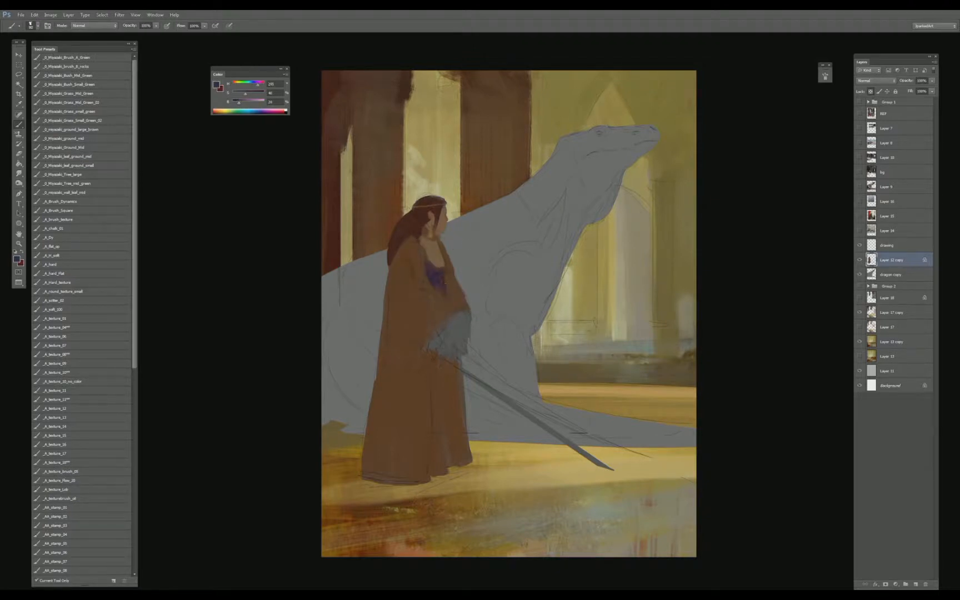
pyautogui.moveTo(429, 260)
pyautogui.mouseDown()
pyautogui.moveTo(429, 278)
pyautogui.moveTo(430, 265)
pyautogui.moveTo(448, 281)
pyautogui.mouseUp()
# - Extend the dark purple dress down through the cloak's front opening to the hem, with a larger brush
pyautogui.press('[')
pyautogui.press('[')
pyautogui.press('[')
pyautogui.press(']')
pyautogui.press(']')
pyautogui.press(']')
pyautogui.press(']')
pyautogui.press(']')
pyautogui.moveTo(440, 364); pyautogui.dragTo(446, 467)
pyautogui.moveTo(447, 392)
pyautogui.mouseDown()
pyautogui.moveTo(453, 474)
pyautogui.moveTo(439, 393)
pyautogui.moveTo(439, 476)
pyautogui.mouseUp()
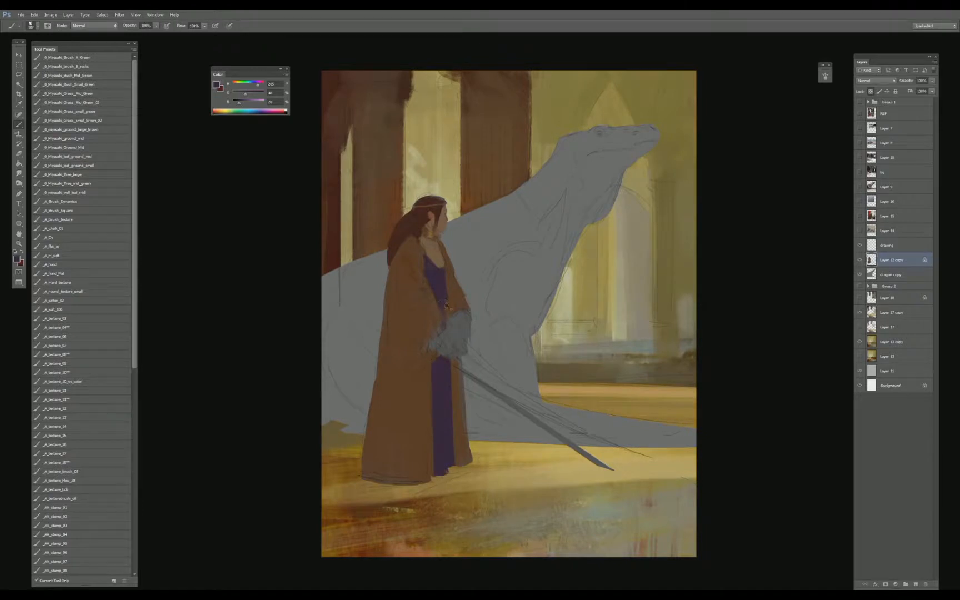
# - Narrow the lower purple dress with sampled cloak brown along its edge, and tidy the bodice and neckline
pyautogui.hotkey('ctrl', '-')
pyautogui.hotkey('ctrl', '-')
pyautogui.hotkey('ctrl', '-')
pyautogui.hotkey('ctrl', '+')
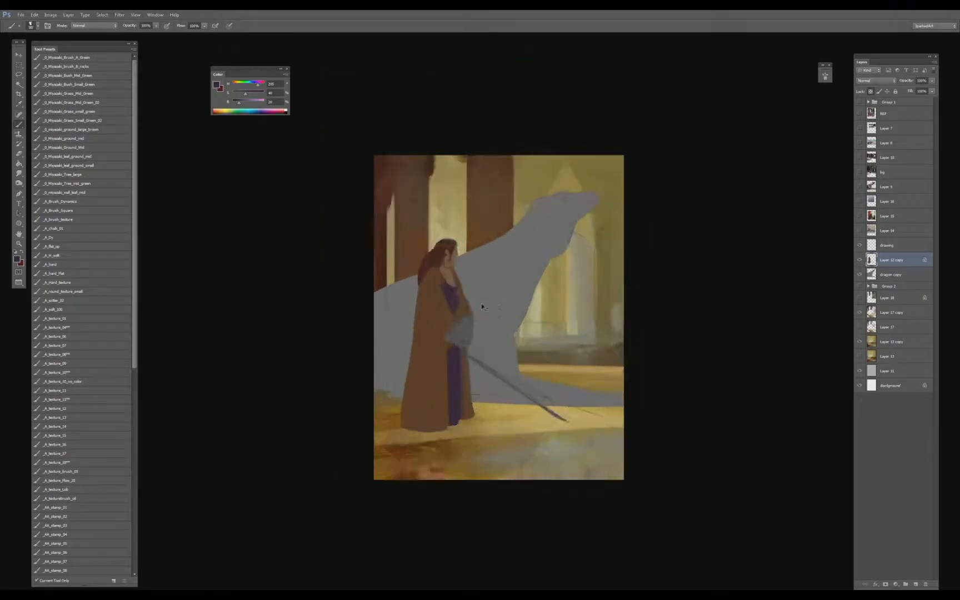
pyautogui.hotkey('ctrl', '+')
pyautogui.keyDown('alt'); pyautogui.click(426, 395); pyautogui.keyUp('alt')
pyautogui.moveTo(433, 406); pyautogui.dragTo(441, 479)
pyautogui.keyDown('alt'); pyautogui.click(436, 288); pyautogui.keyUp('alt')
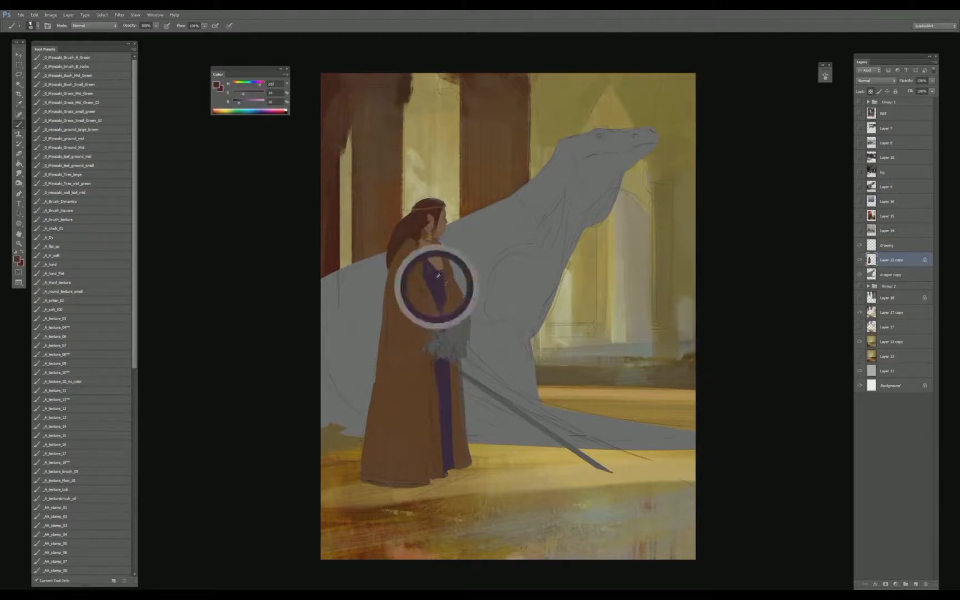
pyautogui.keyDown('alt'); pyautogui.click(423, 267); pyautogui.keyUp('alt')
pyautogui.keyDown('alt'); pyautogui.click(435, 281); pyautogui.keyUp('alt')
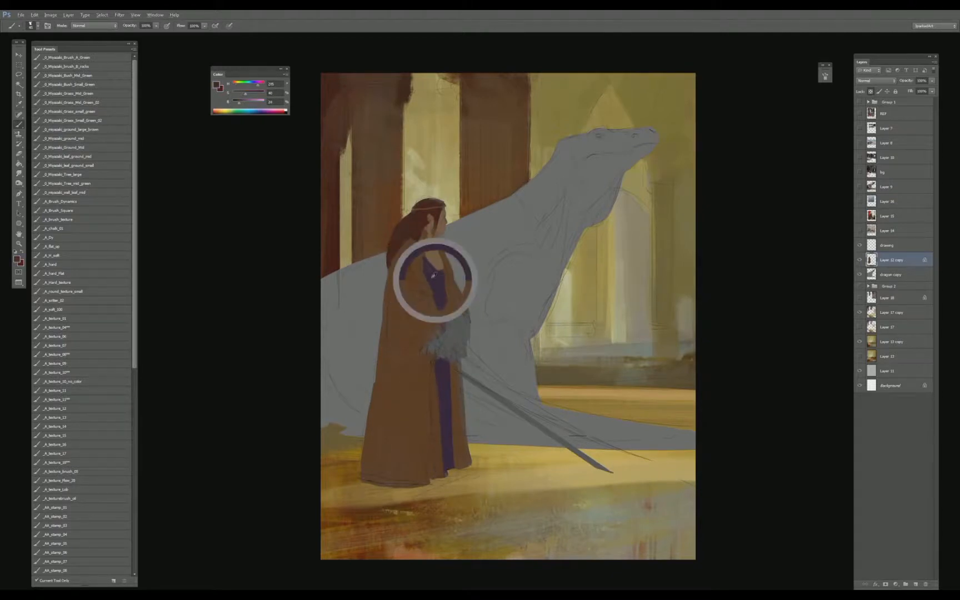
pyautogui.keyDown('alt'); pyautogui.click(421, 214); pyautogui.keyUp('alt')
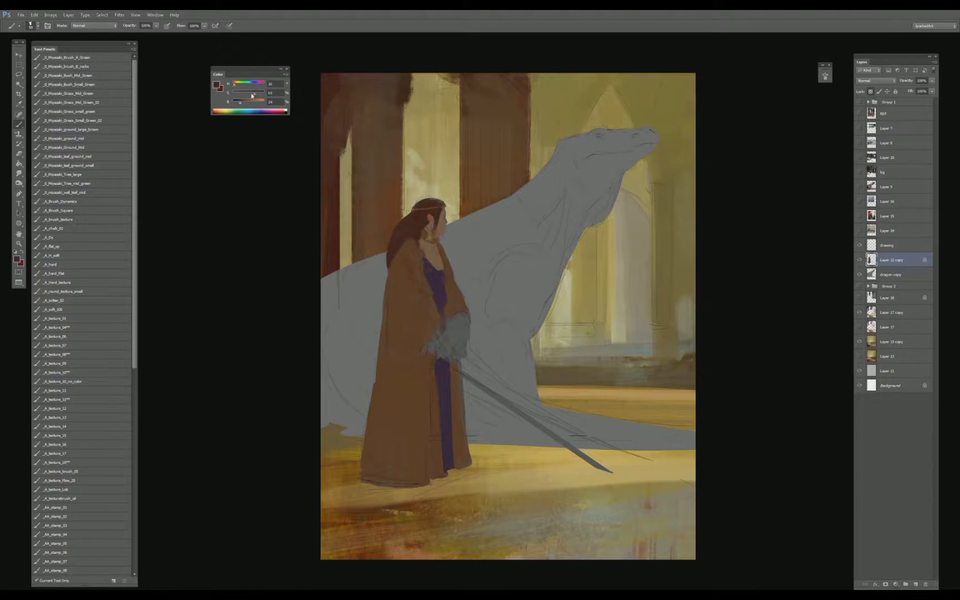
# - Repaint the bodice with a desaturated version of the dark hair brown and clean up the neckline edges
pyautogui.moveTo(252, 95); pyautogui.dragTo(240, 95)
pyautogui.keyDown('alt'); pyautogui.click(426, 269); pyautogui.keyUp('alt')
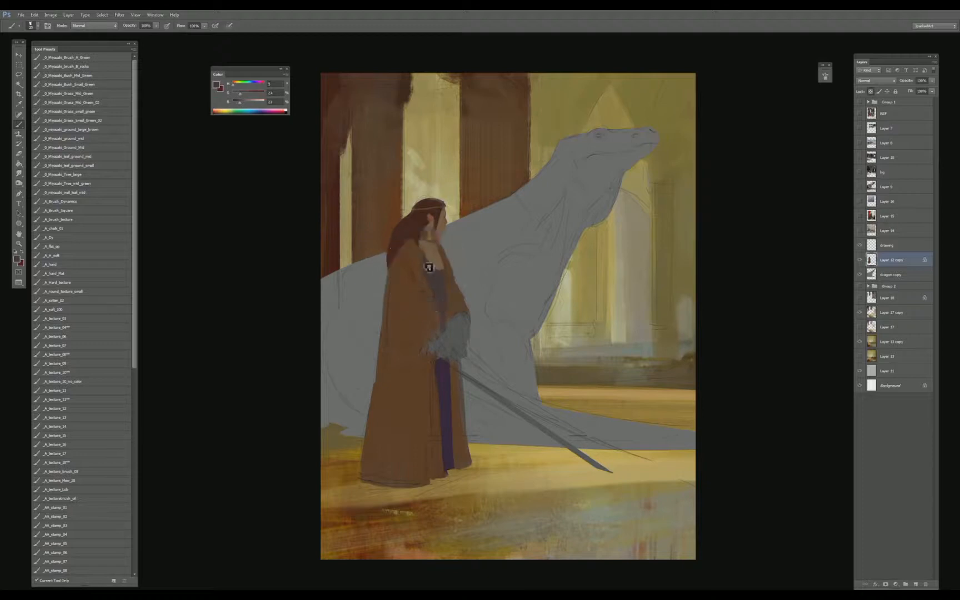
pyautogui.keyDown('alt'); pyautogui.click(426, 260); pyautogui.keyUp('alt')
pyautogui.keyDown('alt'); pyautogui.click(417, 254); pyautogui.keyUp('alt')
pyautogui.keyDown('alt'); pyautogui.click(429, 289); pyautogui.keyUp('alt')
# - Paint the shadowed sleeve opening above the hands and mute the lower dress to the same grey-purple tone
pyautogui.moveTo(451, 316); pyautogui.dragTo(456, 345)
pyautogui.keyDown('alt'); pyautogui.click(432, 312); pyautogui.keyUp('alt')
pyautogui.keyDown('alt'); pyautogui.click(425, 372); pyautogui.keyUp('alt')
pyautogui.keyDown('alt'); pyautogui.click(446, 316); pyautogui.keyUp('alt')
pyautogui.keyDown('alt'); pyautogui.click(444, 364); pyautogui.keyUp('alt')
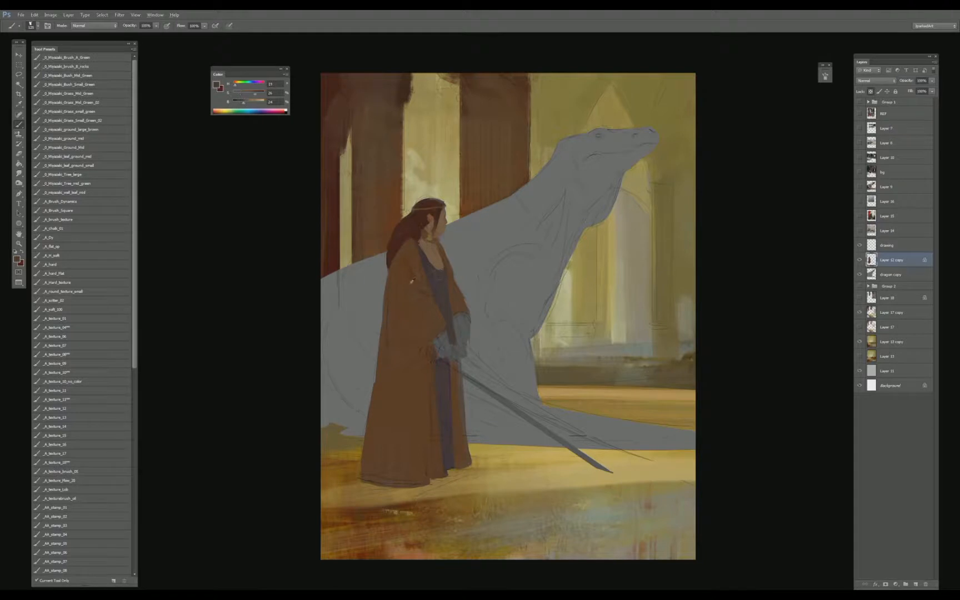
pyautogui.keyDown('alt'); pyautogui.click(406, 257); pyautogui.keyUp('alt')
# - Add a layer above Layer 17 copy, fill it with a reddish brown sampled from the columns and set it to Overlay
pyautogui.click(901, 314)
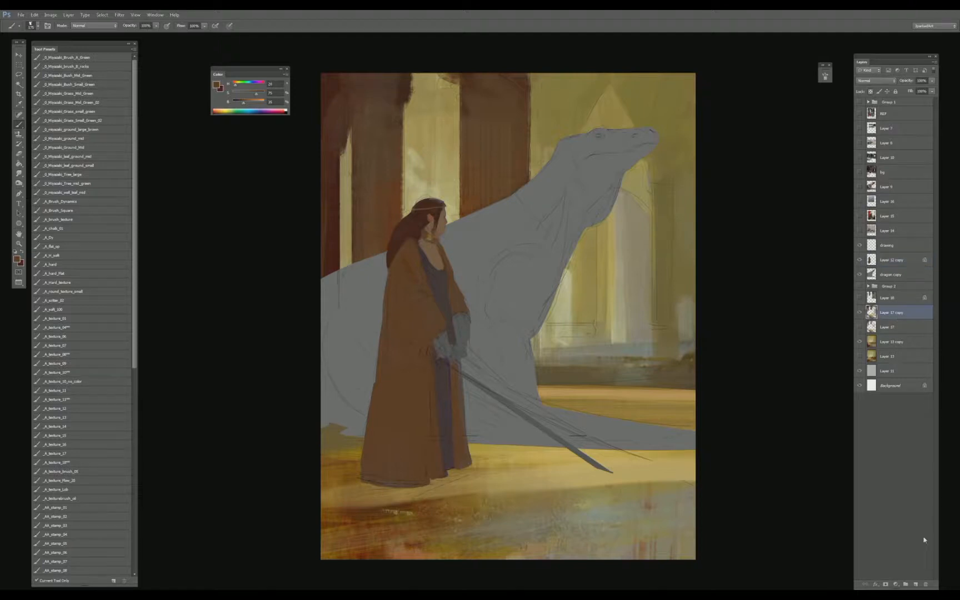
pyautogui.click(916, 585)
pyautogui.press('g')
pyautogui.keyDown('alt'); pyautogui.click(333, 218); pyautogui.keyUp('alt')
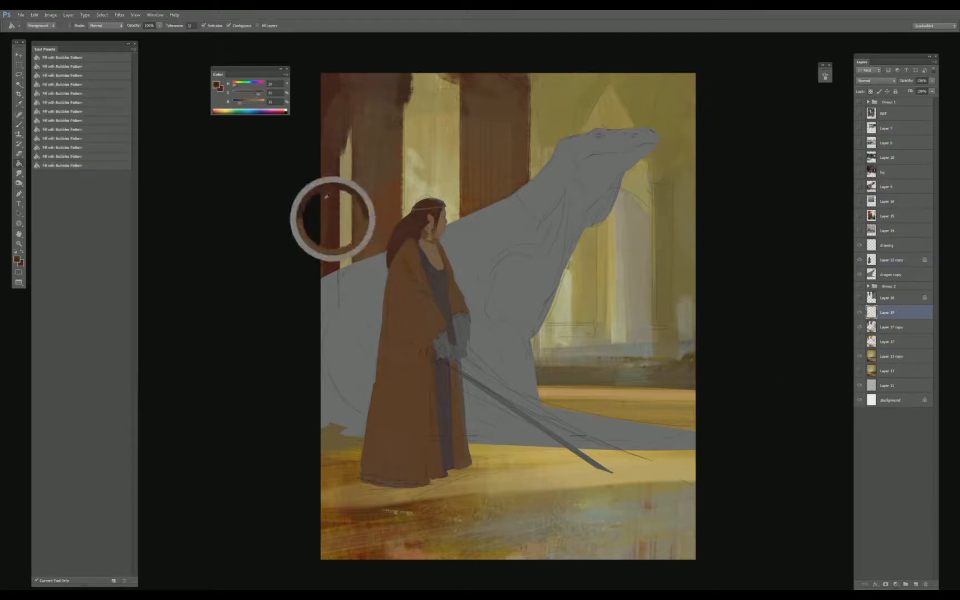
pyautogui.click(470, 167)
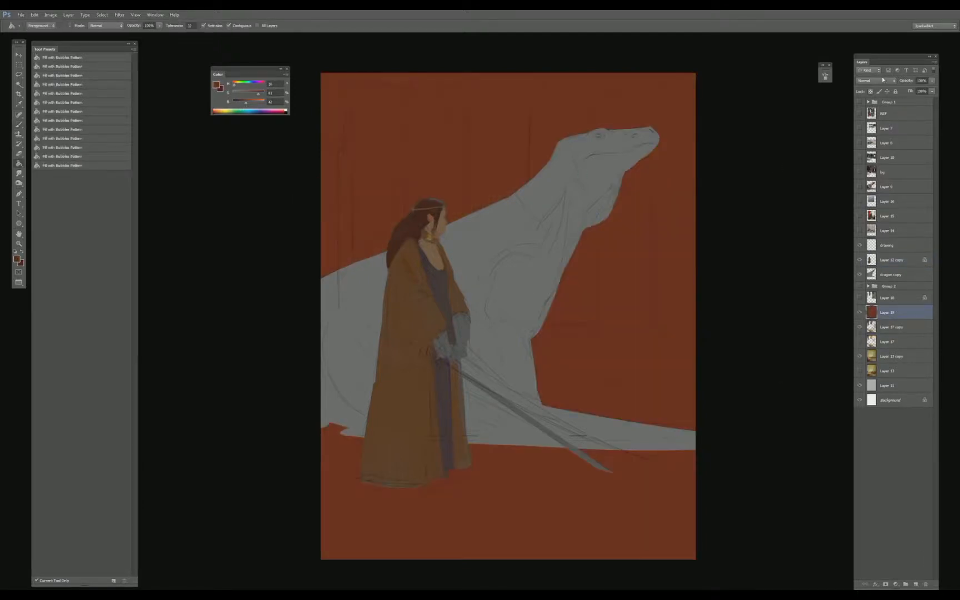
pyautogui.click(884, 79)
pyautogui.click(875, 180)
pyautogui.press('v')
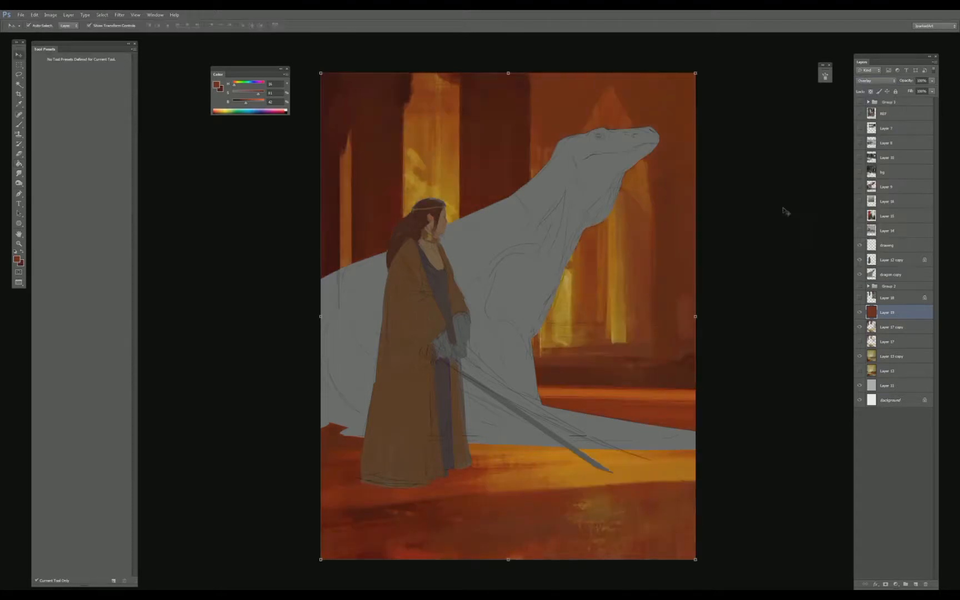
# - Move the reddish overlay layer above the drawing layer and reduce its opacity to a subtle warm tint
pyautogui.hotkey('ctrl', '-')
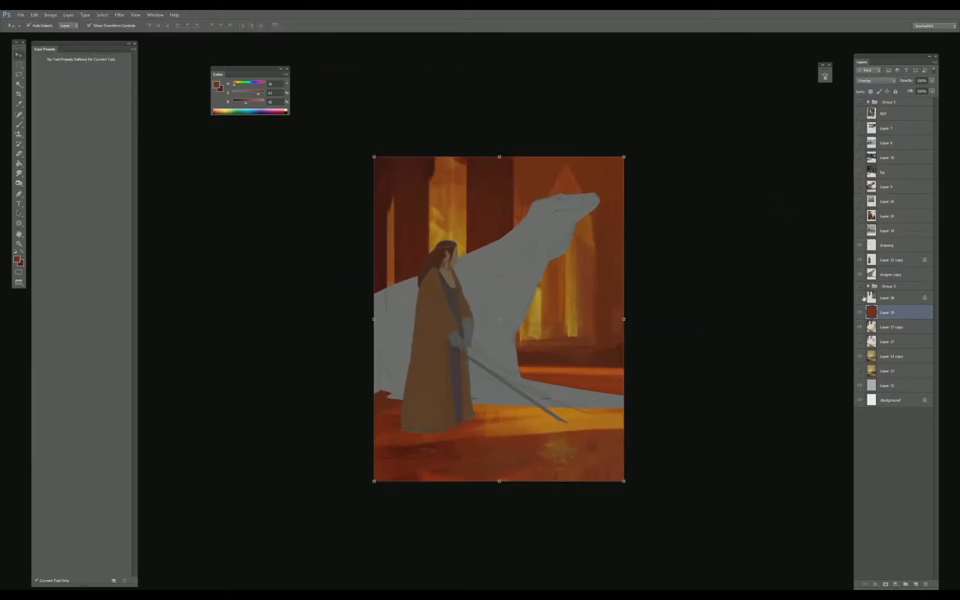
pyautogui.click(860, 312)
pyautogui.click(860, 312)
pyautogui.click(859, 312)
pyautogui.click(859, 312)
pyautogui.moveTo(890, 316)
pyautogui.mouseDown()
pyautogui.moveTo(889, 239)
pyautogui.moveTo(880, 239)
pyautogui.mouseUp()
pyautogui.click(860, 245)
pyautogui.click(860, 245)
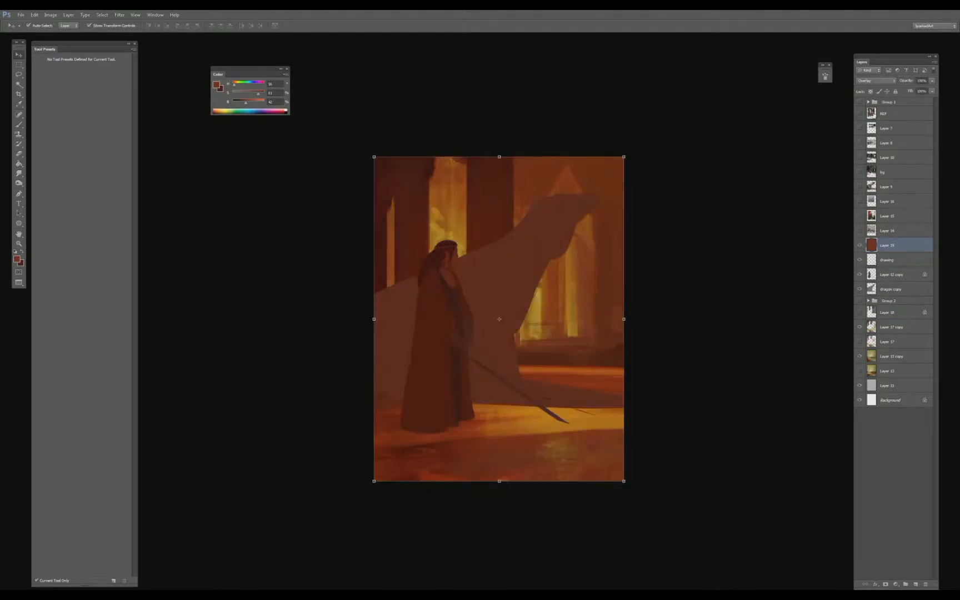
pyautogui.moveTo(905, 82); pyautogui.dragTo(902, 83)
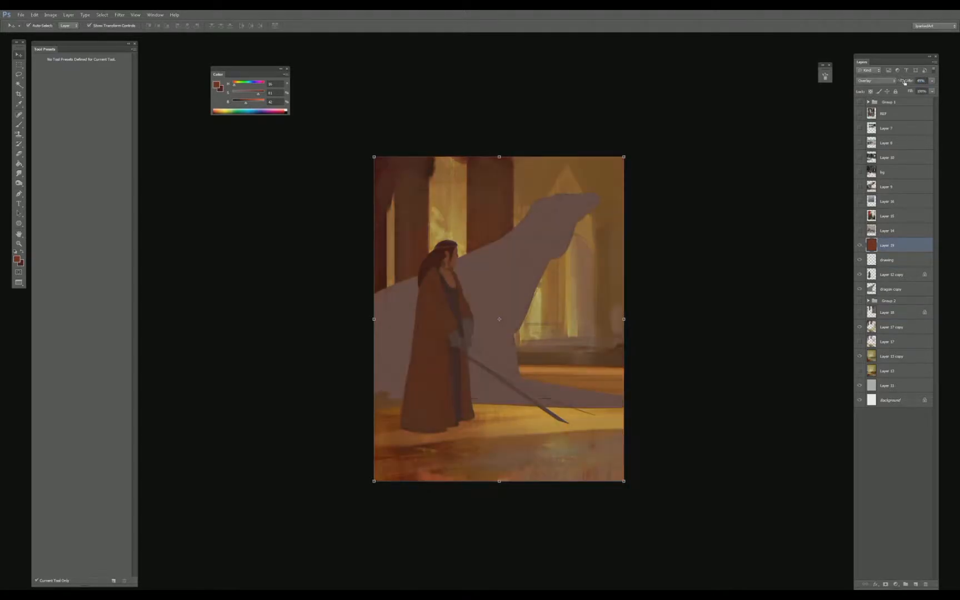
pyautogui.hotkey('ctrl', '+')
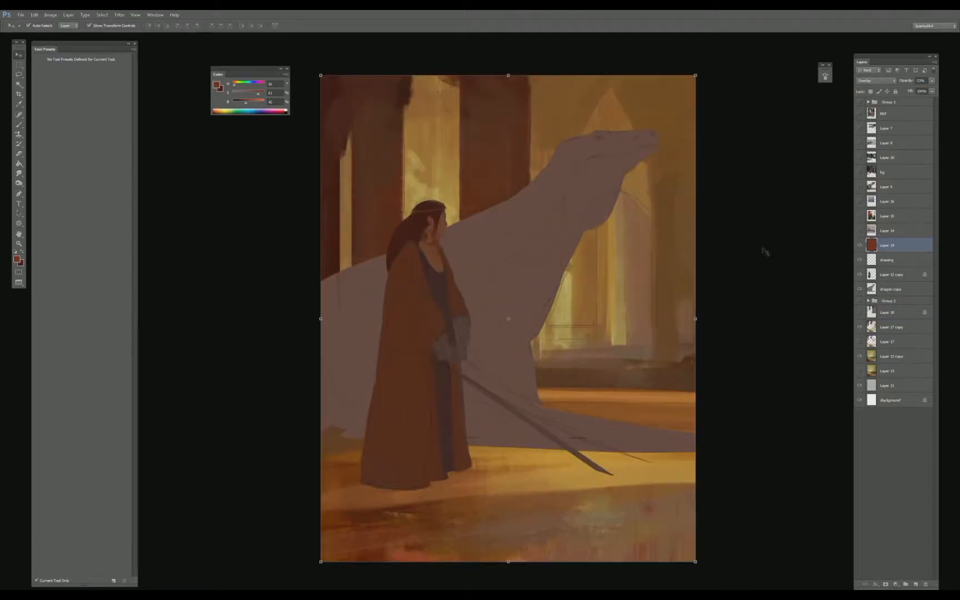
# - Compare the painting with and without the warm overlay layer, at close and reduced view sizes
pyautogui.click(861, 245)
pyautogui.click(861, 244)
pyautogui.click(861, 245)
pyautogui.click(861, 244)
pyautogui.click(861, 244)
pyautogui.click(861, 244)
pyautogui.click(860, 245)
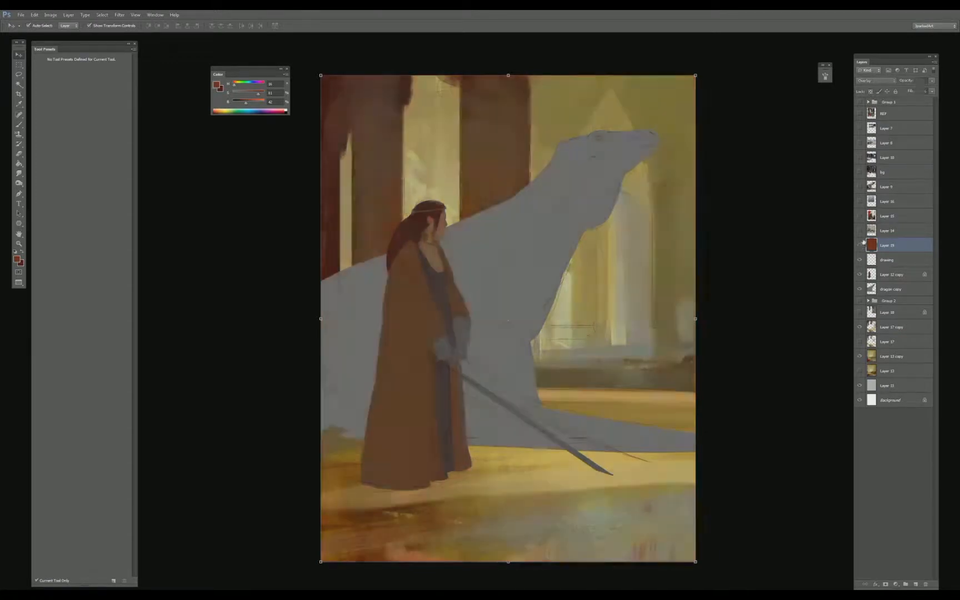
pyautogui.click(861, 244)
pyautogui.click(861, 245)
pyautogui.click(861, 245)
pyautogui.click(861, 245)
pyautogui.click(860, 244)
pyautogui.click(861, 244)
pyautogui.click(861, 244)
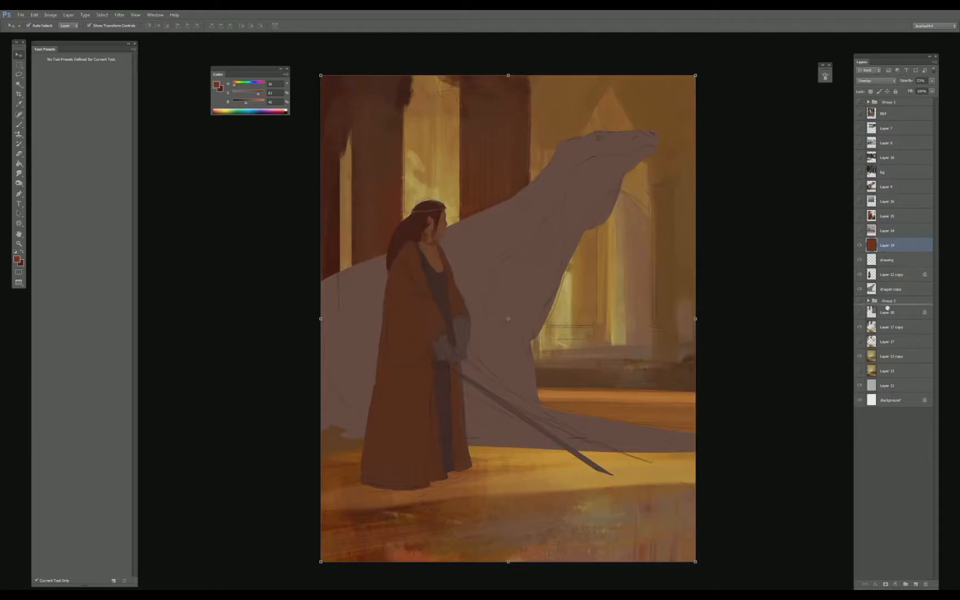
pyautogui.click(861, 245)
pyautogui.click(860, 245)
pyautogui.scroll(-4, 522, 253)
pyautogui.scroll(4, 553, 259)
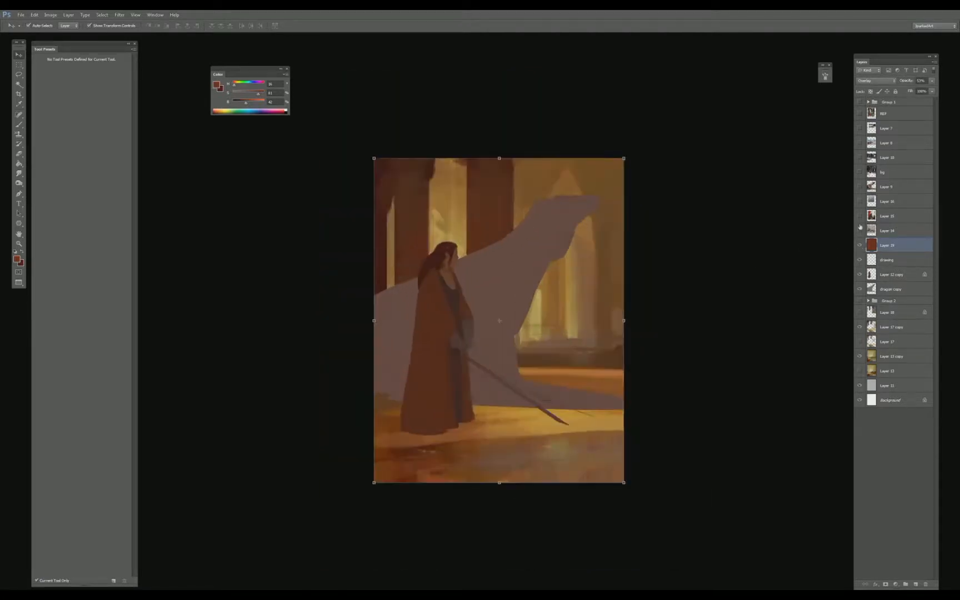
# - Hide the reddish overlay layer and make Layer 12 copy active, toggling the figure and drawing layers to check what each contains
pyautogui.click(860, 245)
pyautogui.click(861, 245)
pyautogui.click(860, 245)
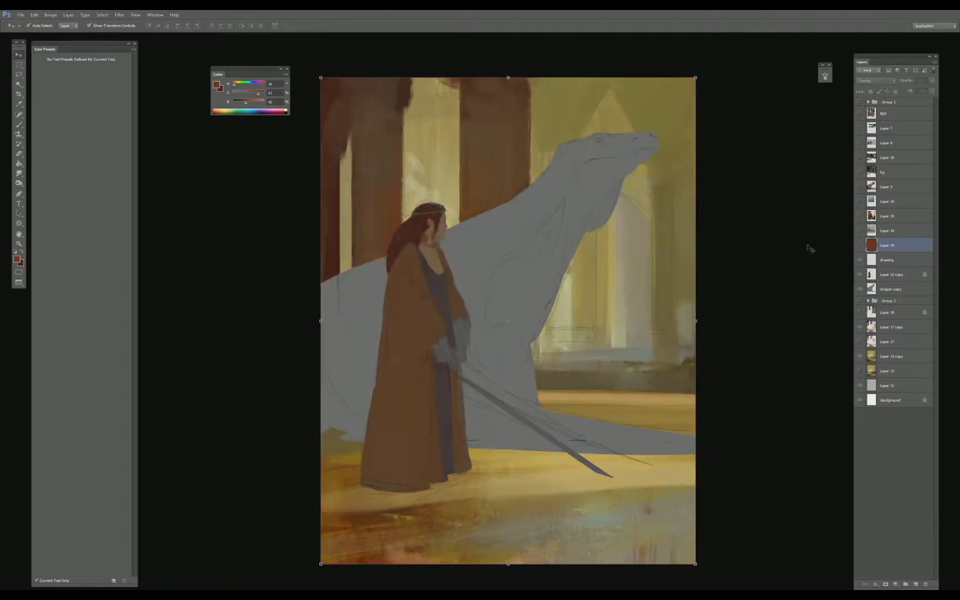
pyautogui.hotkey('alt', '[')
pyautogui.hotkey('alt', '[')
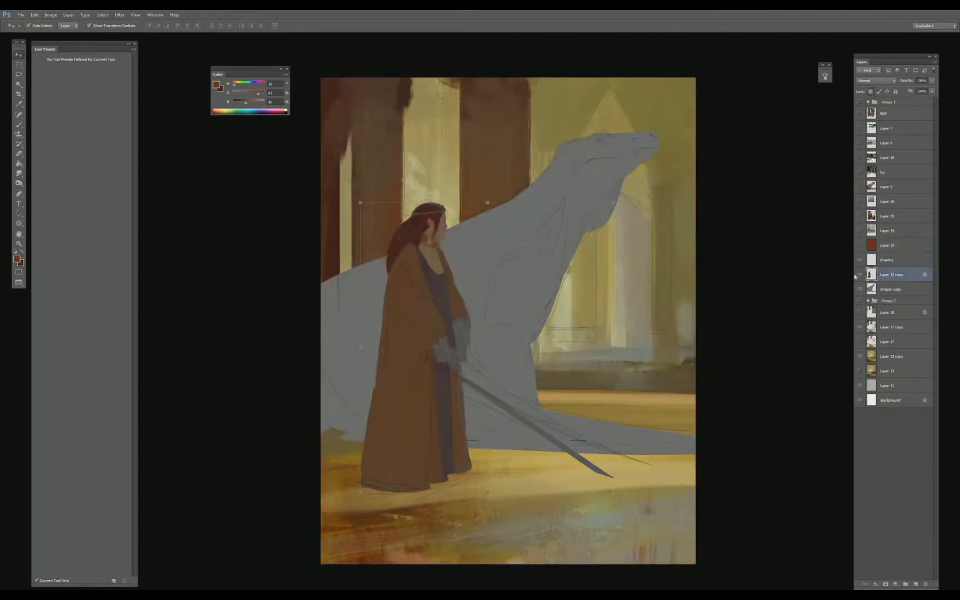
pyautogui.click(858, 274)
pyautogui.click(859, 274)
pyautogui.click(859, 260)
pyautogui.click(859, 260)
# - Paint the end of the far sleeve in the cloak's brown, covering the grey area beside the hands
pyautogui.press('b')
pyautogui.keyDown('alt'); pyautogui.click(435, 324); pyautogui.keyUp('alt')
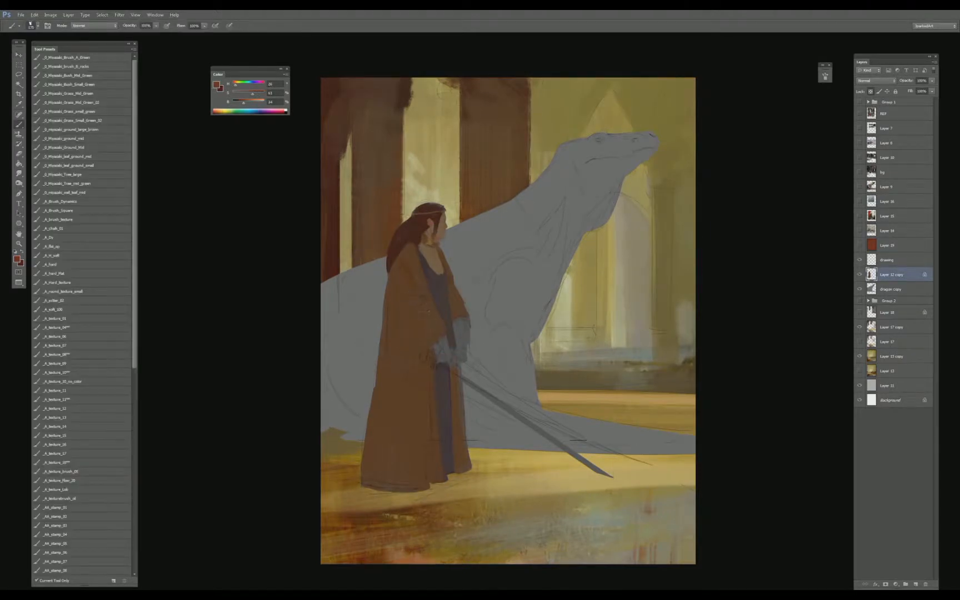
pyautogui.moveTo(458, 321); pyautogui.dragTo(466, 346)
pyautogui.keyDown('alt'); pyautogui.click(462, 354); pyautogui.keyUp('alt')
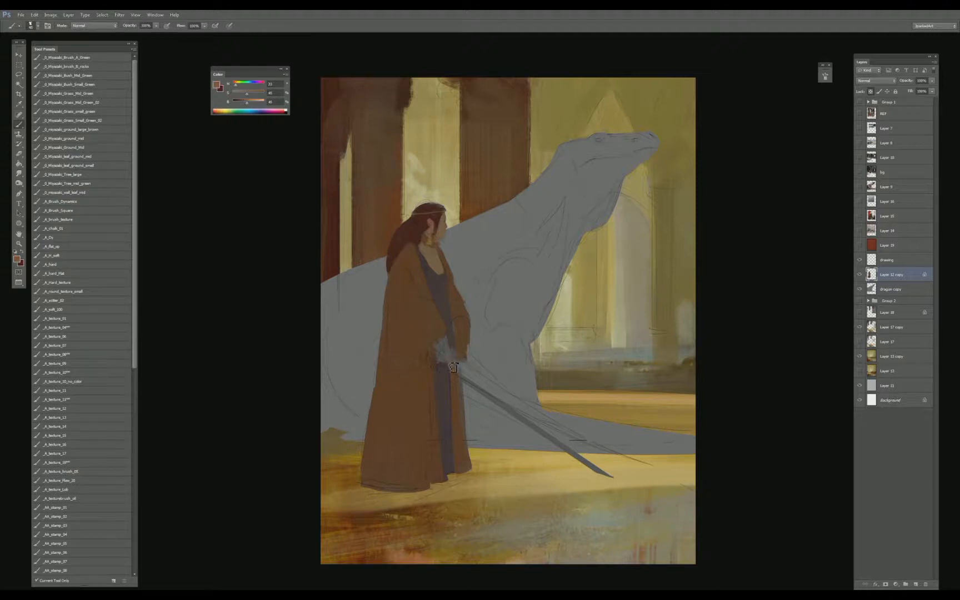
# - Paint the hands in a skin tone and the sleeve opening around them in the dark dress colour, using sampled colours
pyautogui.keyDown('alt'); pyautogui.click(445, 313); pyautogui.keyUp('alt')
pyautogui.keyDown('alt'); pyautogui.click(449, 337); pyautogui.keyUp('alt')
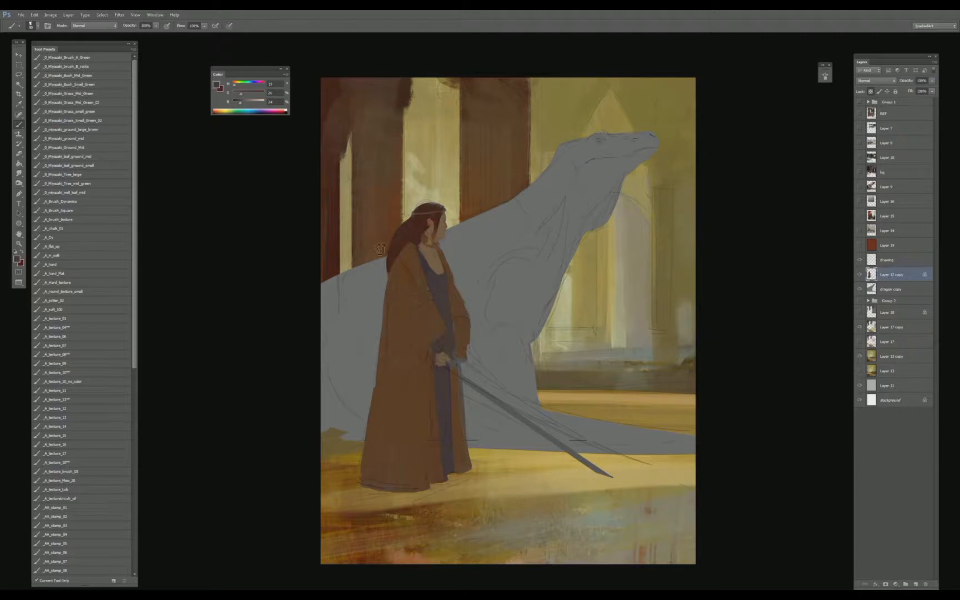
pyautogui.keyDown('alt'); pyautogui.click(443, 353); pyautogui.keyUp('alt')
pyautogui.keyDown('alt'); pyautogui.click(431, 357); pyautogui.keyUp('alt')
pyautogui.keyDown('alt'); pyautogui.click(433, 355); pyautogui.keyUp('alt')
pyautogui.keyDown('alt'); pyautogui.click(441, 356); pyautogui.keyUp('alt')
pyautogui.keyDown('alt'); pyautogui.click(434, 289); pyautogui.keyUp('alt')
pyautogui.keyDown('alt'); pyautogui.click(428, 276); pyautogui.keyUp('alt')
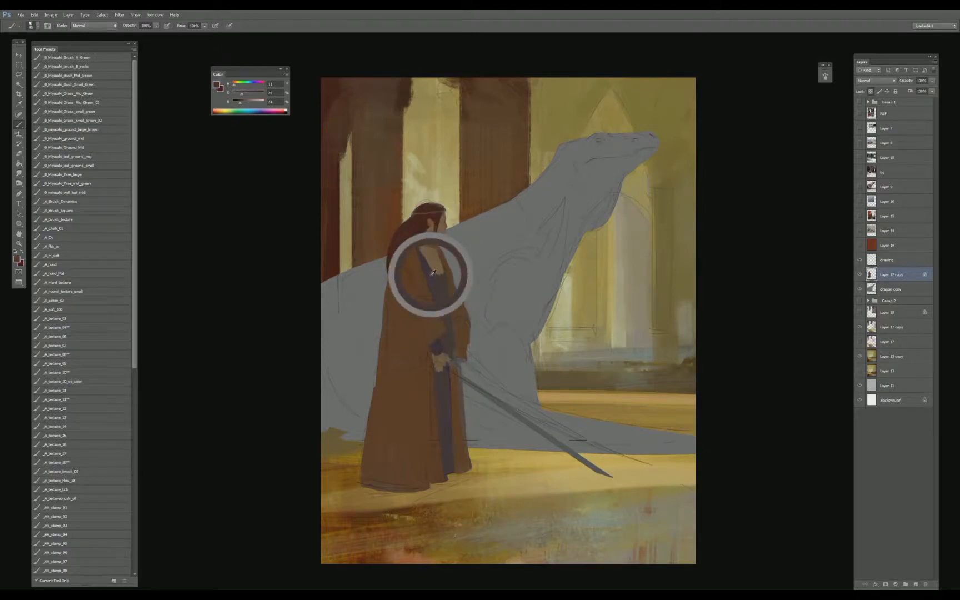
pyautogui.moveTo(242, 93); pyautogui.dragTo(236, 93)
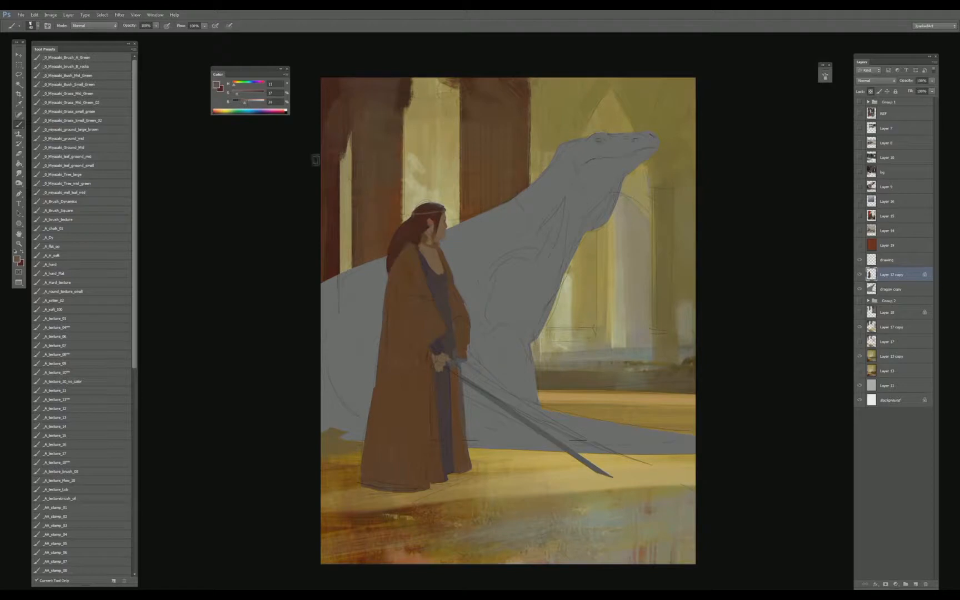
# - Select the whole cloak with the Magic Wand, recolour it muted greyish olive with Hue/Saturation, and compare it with and without the reddish overlay
pyautogui.press('w')
pyautogui.click(425, 303)
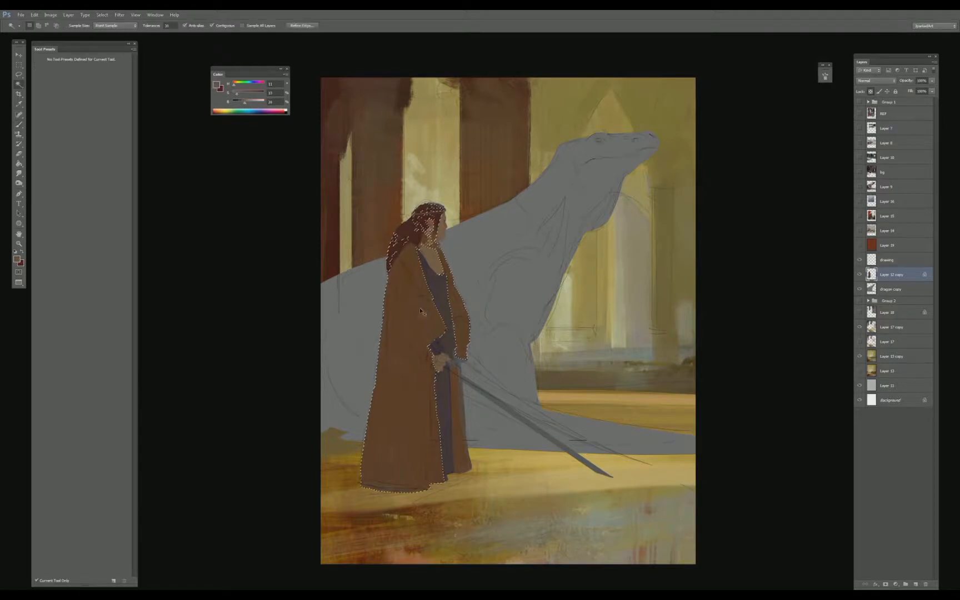
pyautogui.hotkey('ctrl', 'd')
pyautogui.click(168, 25)
pyautogui.write('50')
pyautogui.click(412, 333)
pyautogui.hotkey('ctrl', 'u')
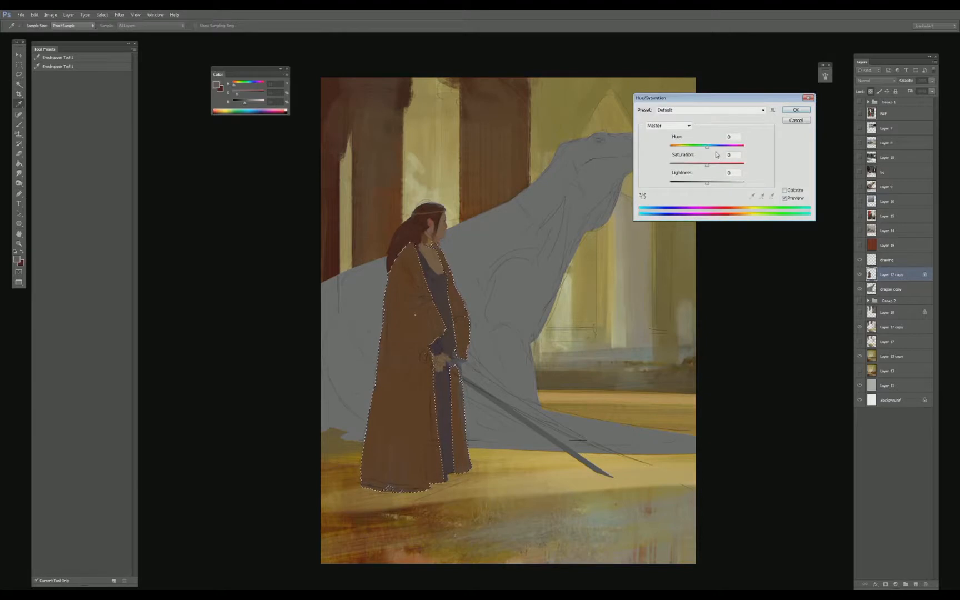
pyautogui.moveTo(707, 145); pyautogui.dragTo(714, 184)
pyautogui.press('Return')
pyautogui.press('w')
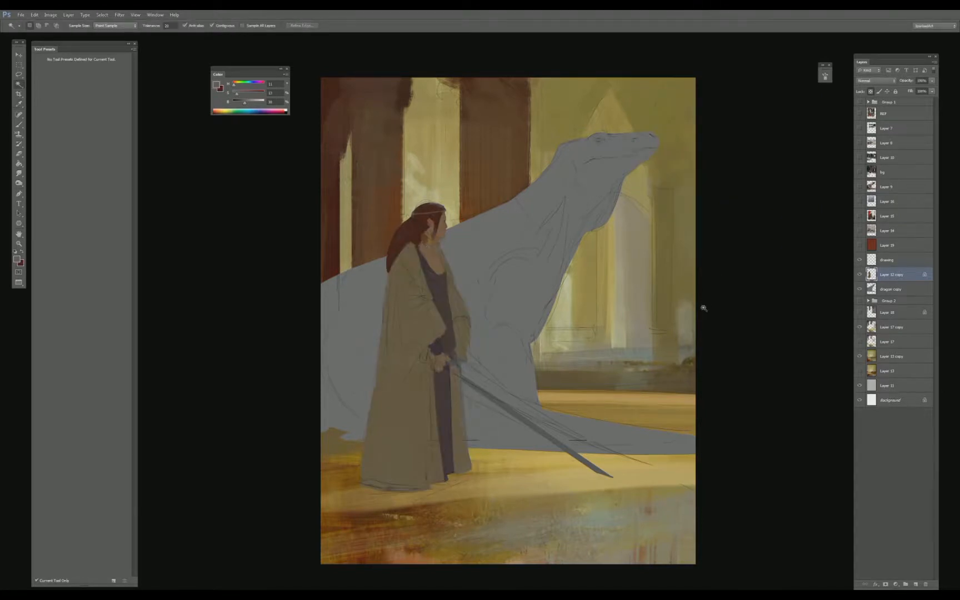
pyautogui.click(860, 245)
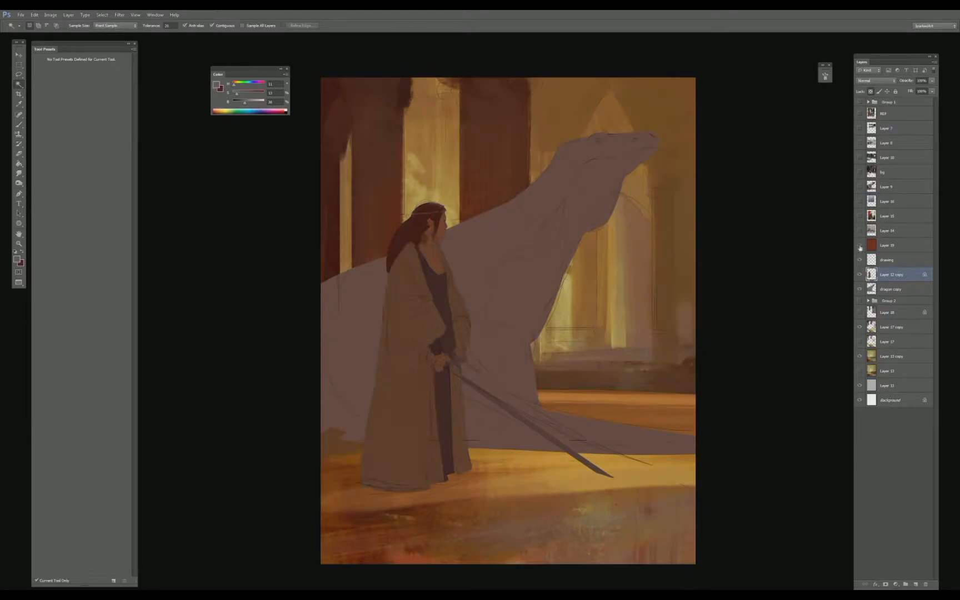
pyautogui.click(861, 245)
pyautogui.click(860, 246)
pyautogui.click(860, 246)
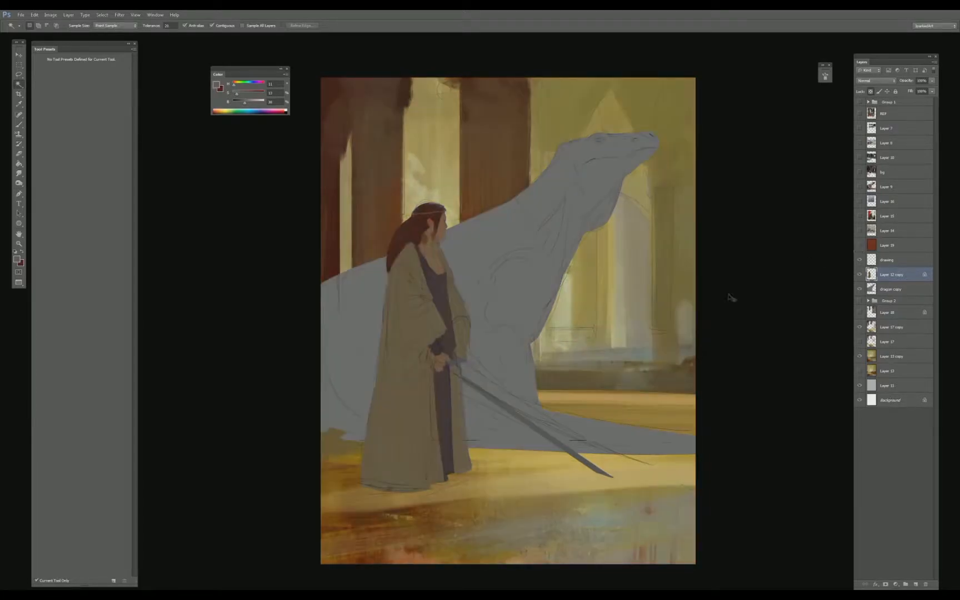
# - Fill the dragon silhouette on the dragon copy layer with a brown sampled from the columns, keeping its transparent pixels locked
pyautogui.press('v')
pyautogui.press('b')
pyautogui.press('g')
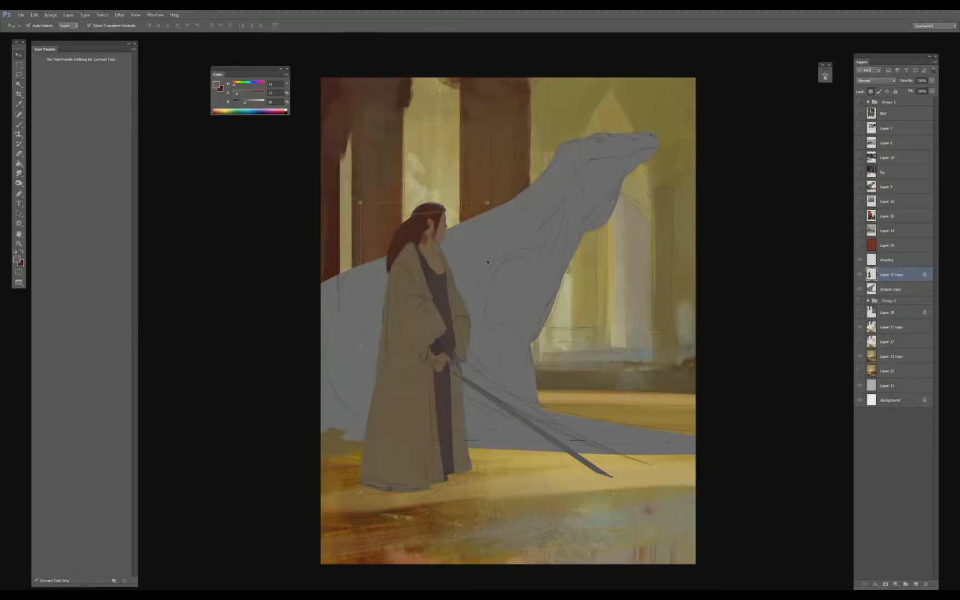
pyautogui.click(891, 289)
pyautogui.hotkey('shift', 'g')
pyautogui.keyDown('alt'); pyautogui.click(494, 190); pyautogui.keyUp('alt')
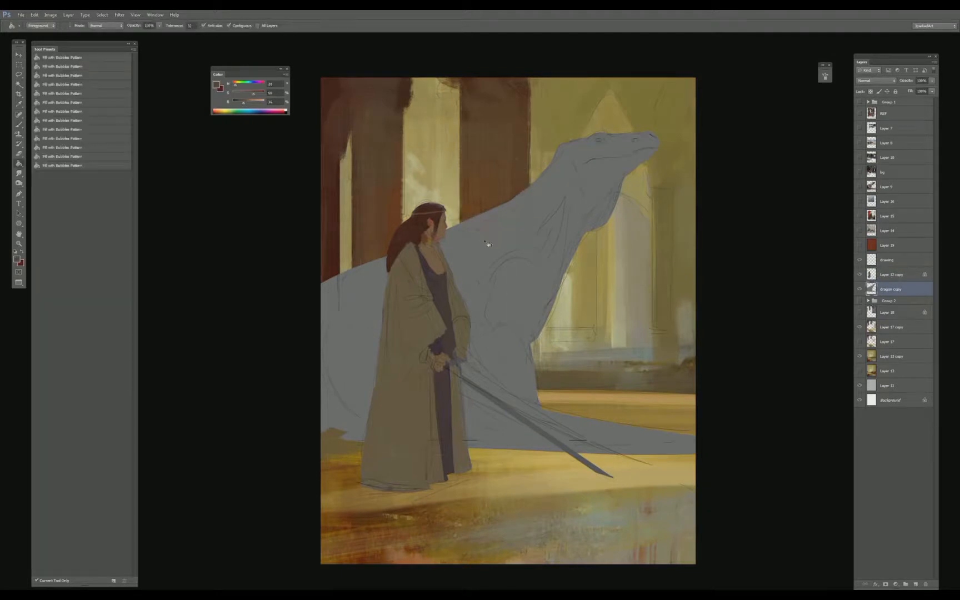
pyautogui.click(548, 274)
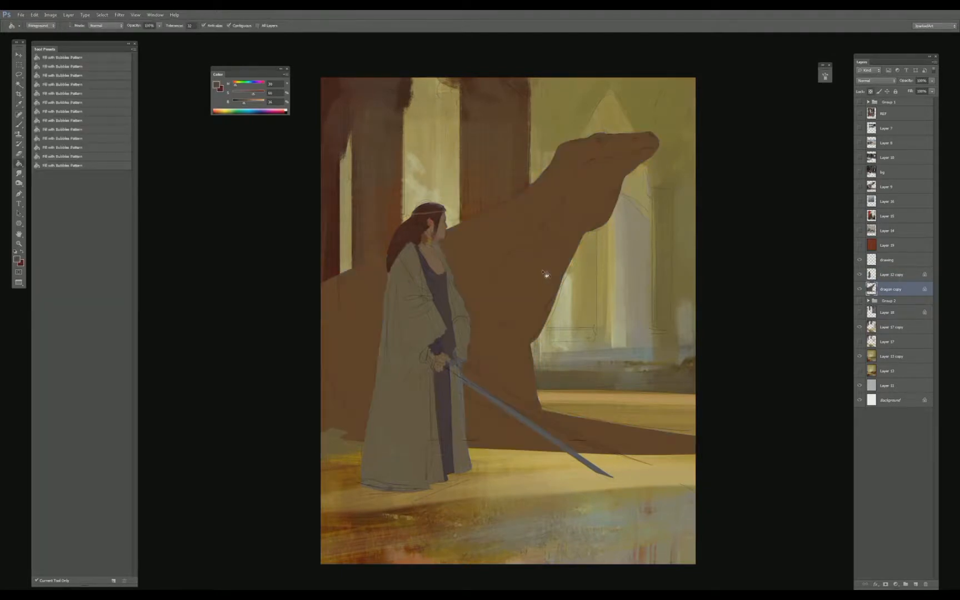
# - Recolour the dragon silhouette in a darker, more muted brown sampled from the column behind the figure
pyautogui.press('v')
pyautogui.press('b')
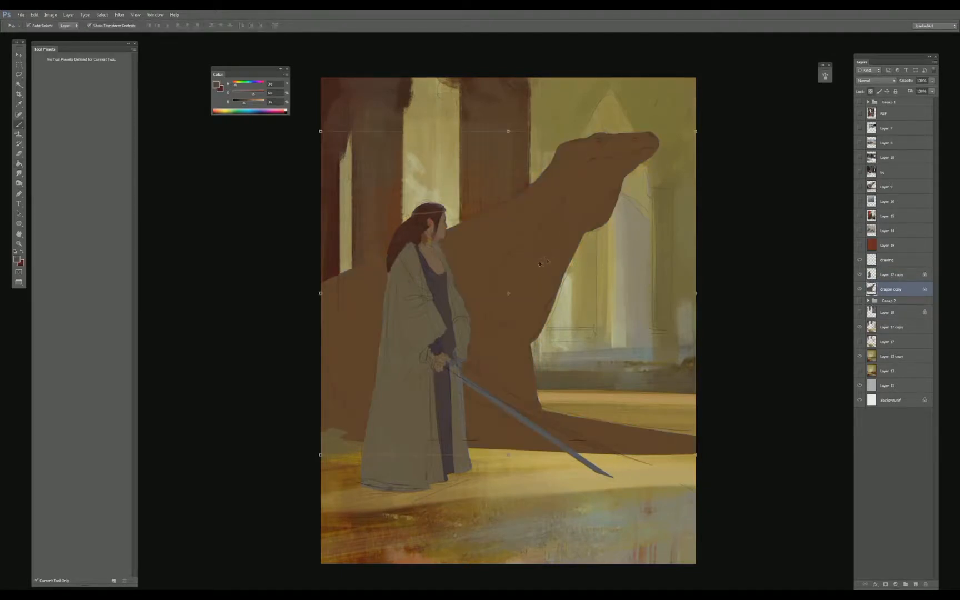
pyautogui.press('g')
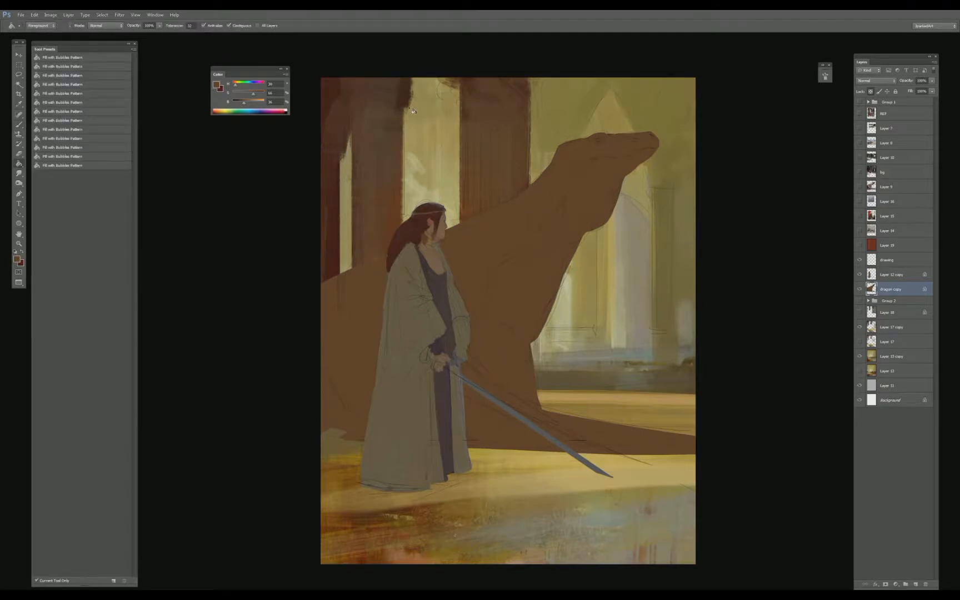
pyautogui.keyDown('alt'); pyautogui.click(377, 118); pyautogui.keyUp('alt')
pyautogui.press('b')
pyautogui.keyDown('alt'); pyautogui.click(382, 124); pyautogui.keyUp('alt')
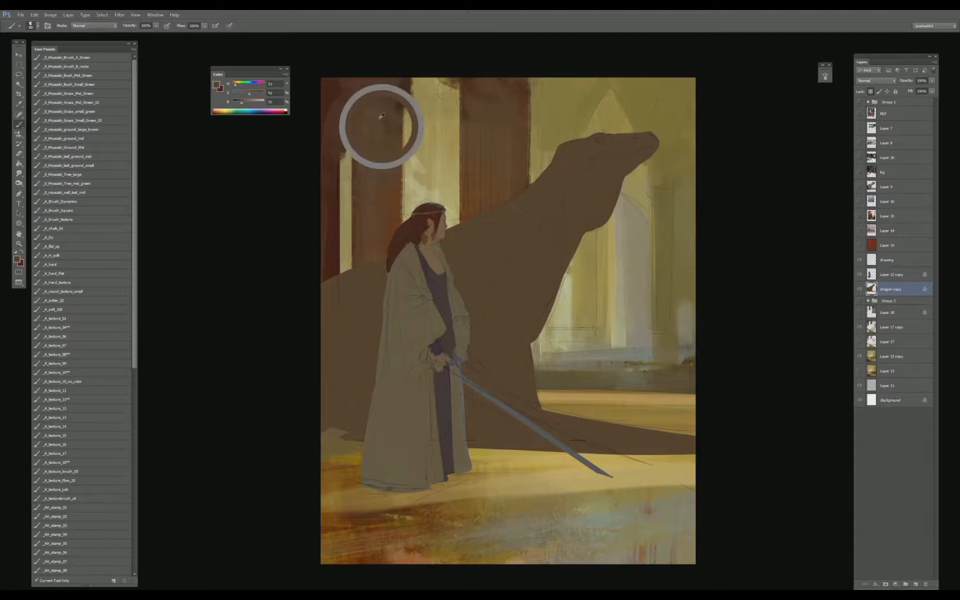
pyautogui.moveTo(394, 89); pyautogui.dragTo(379, 98)
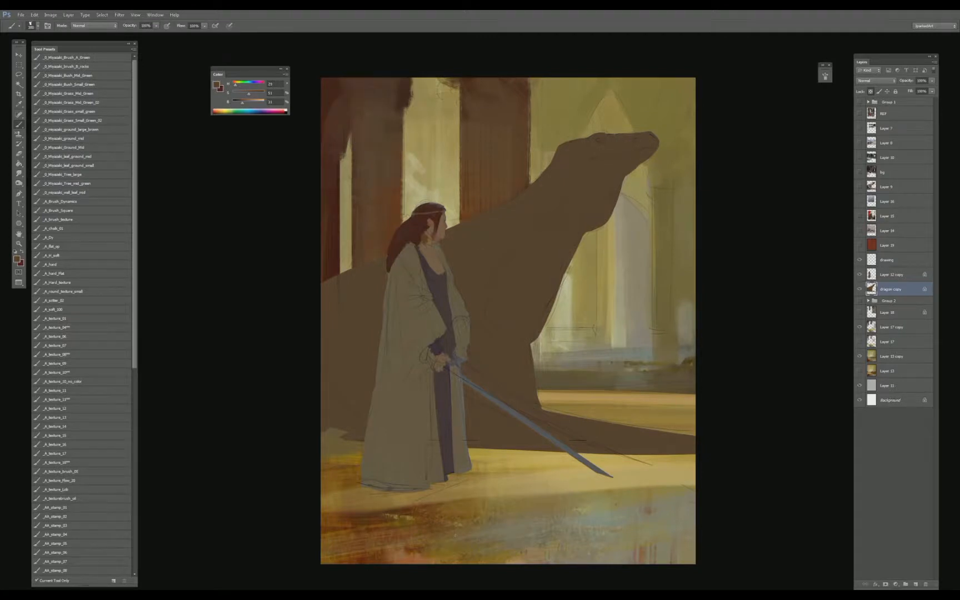
# - Paint a dark reddish brown sampled from the column over the dragon's lower rear body behind the cloak
pyautogui.keyDown('alt'); pyautogui.click(326, 252); pyautogui.keyUp('alt')
pyautogui.moveTo(350, 364); pyautogui.dragTo(333, 431)
pyautogui.moveTo(334, 356); pyautogui.dragTo(349, 409)
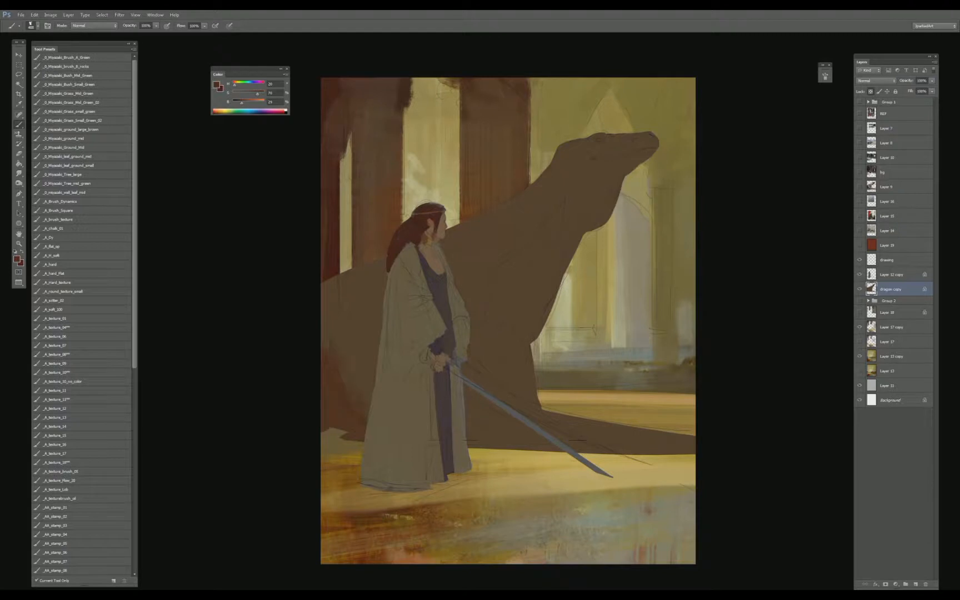
pyautogui.keyDown('alt'); pyautogui.click(356, 390); pyautogui.keyUp('alt')
pyautogui.keyDown('alt'); pyautogui.click(350, 404); pyautogui.keyUp('alt')
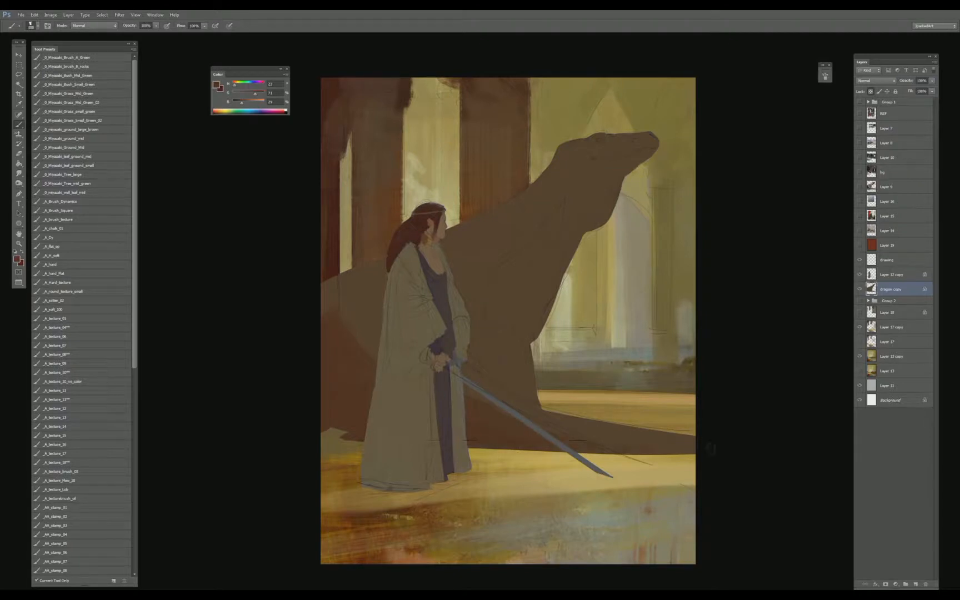
# - Extend the reddish brown shadow over the dragon's chest, shoulder, foreleg and tail, and higher on the body behind the figure
pyautogui.moveTo(503, 345)
pyautogui.mouseDown()
pyautogui.moveTo(512, 384)
pyautogui.moveTo(523, 376)
pyautogui.moveTo(503, 317)
pyautogui.mouseUp()
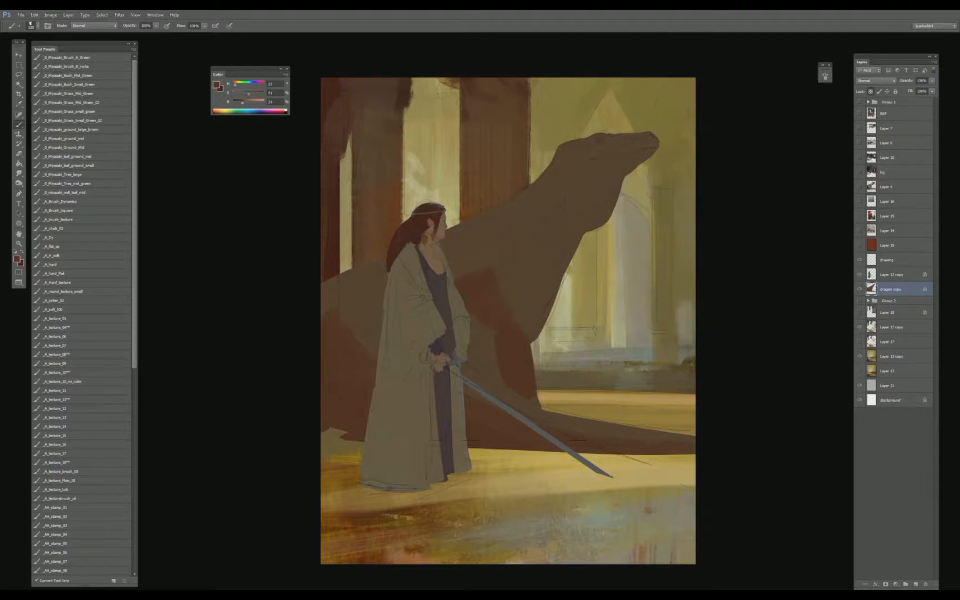
pyautogui.keyDown('alt'); pyautogui.click(475, 292); pyautogui.keyUp('alt')
pyautogui.moveTo(493, 262); pyautogui.dragTo(503, 267)
pyautogui.moveTo(526, 316); pyautogui.dragTo(522, 325)
pyautogui.moveTo(469, 365); pyautogui.dragTo(467, 371)
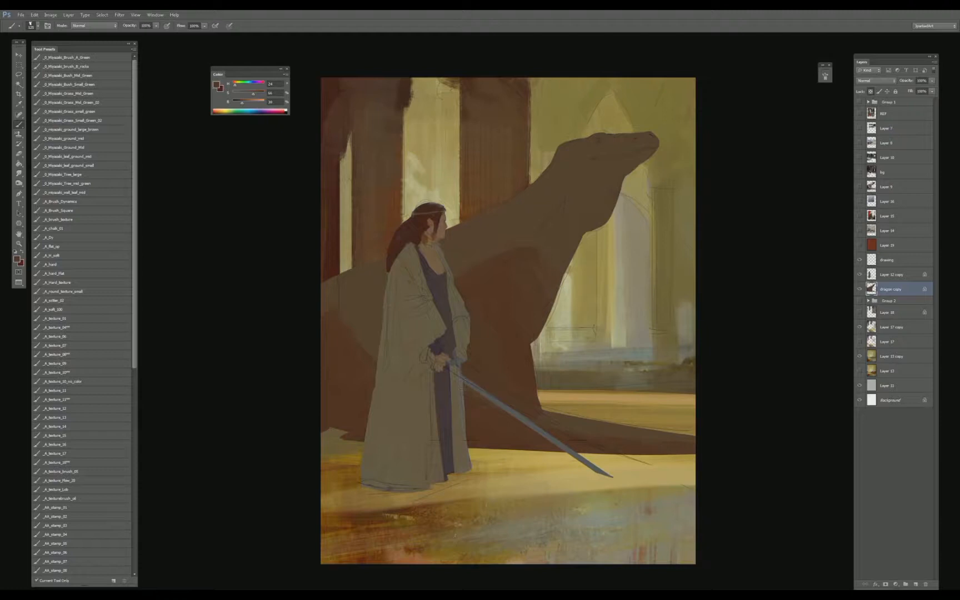
pyautogui.keyDown('alt'); pyautogui.click(498, 304); pyautogui.keyUp('alt')
pyautogui.moveTo(377, 345); pyautogui.dragTo(369, 357)
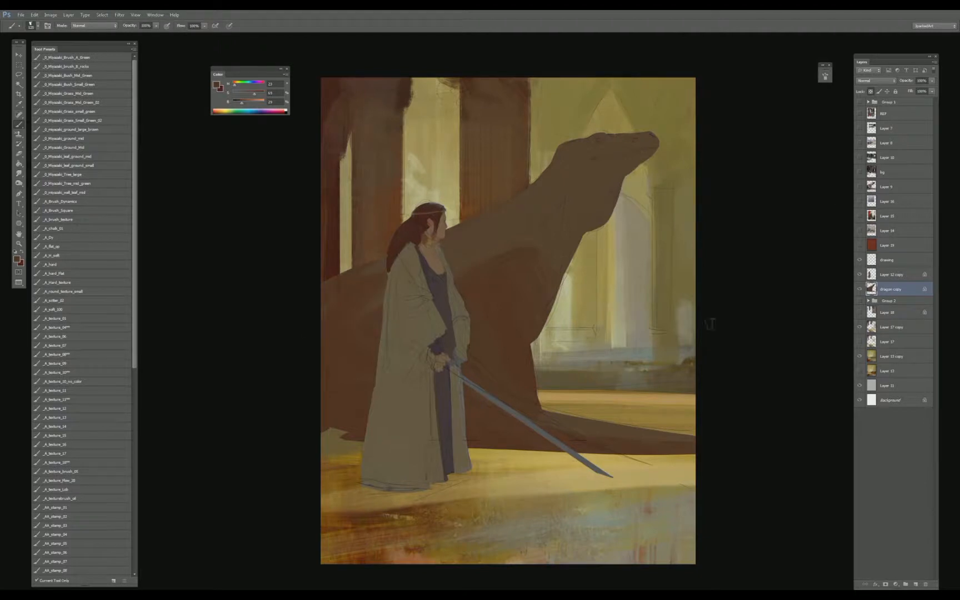
# - Check the cathedral and lizard reference photos and paint the reddish brown shadow under the dragon's jaw and down its neck
pyautogui.click(861, 172)
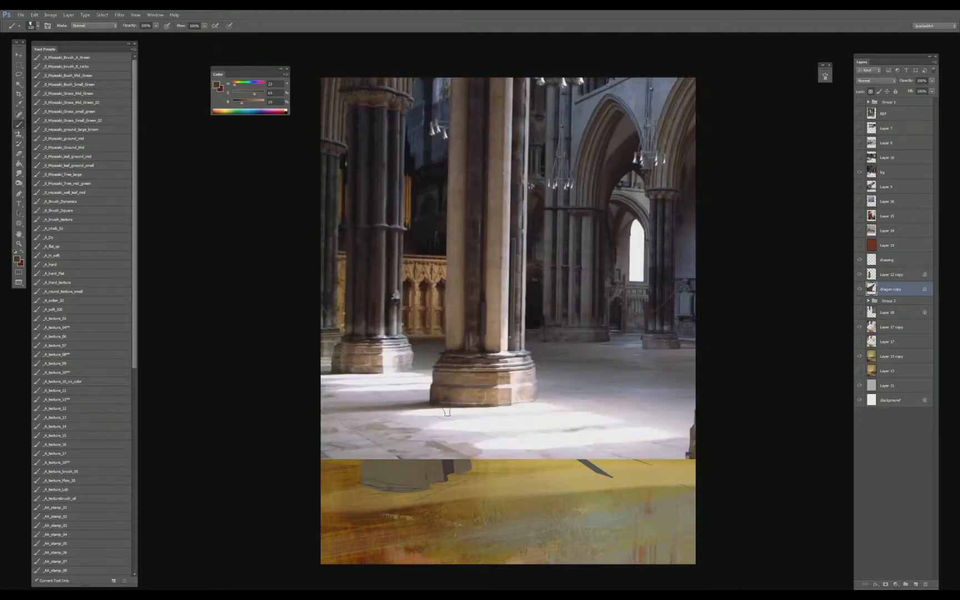
pyautogui.click(861, 172)
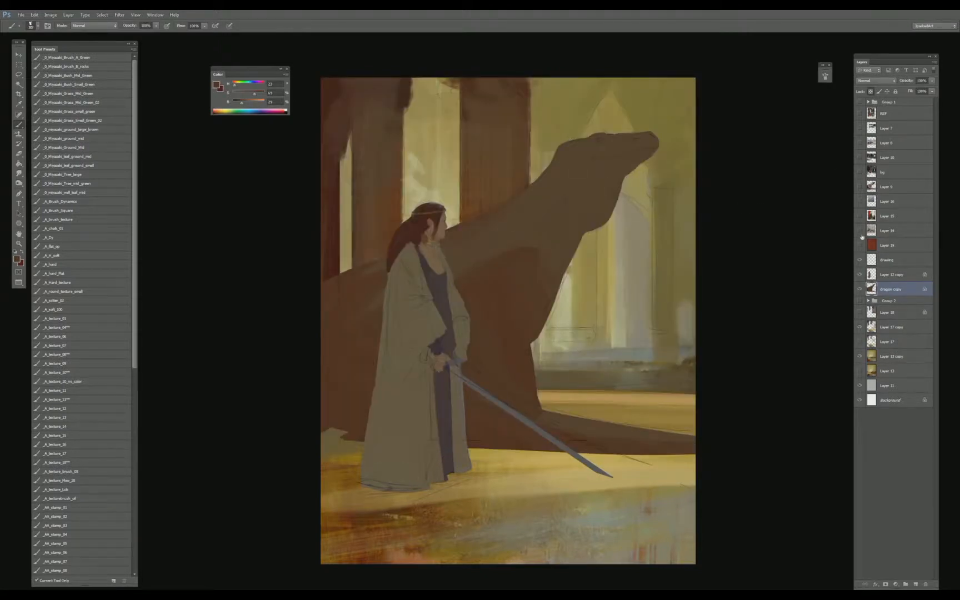
pyautogui.click(860, 187)
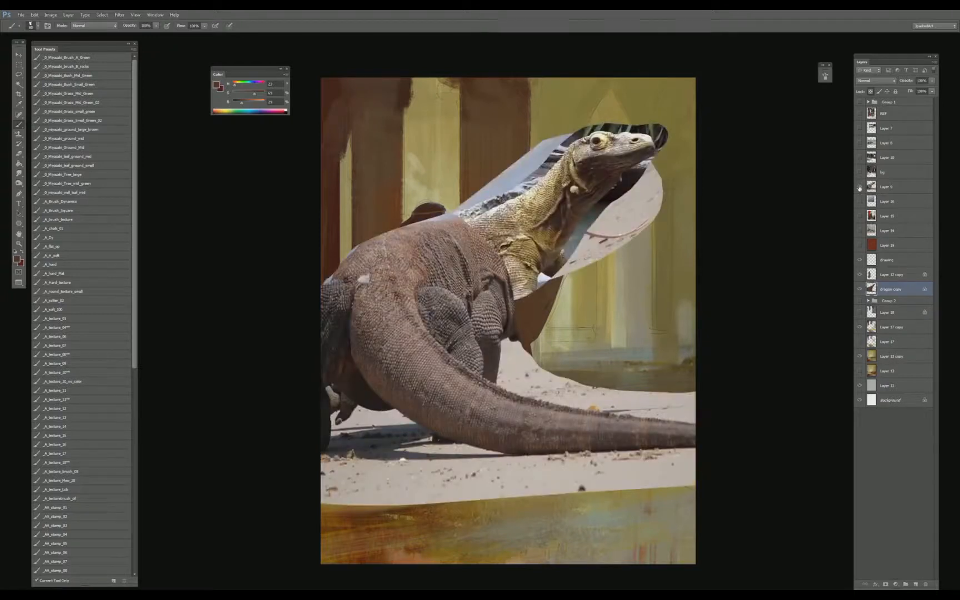
pyautogui.click(861, 187)
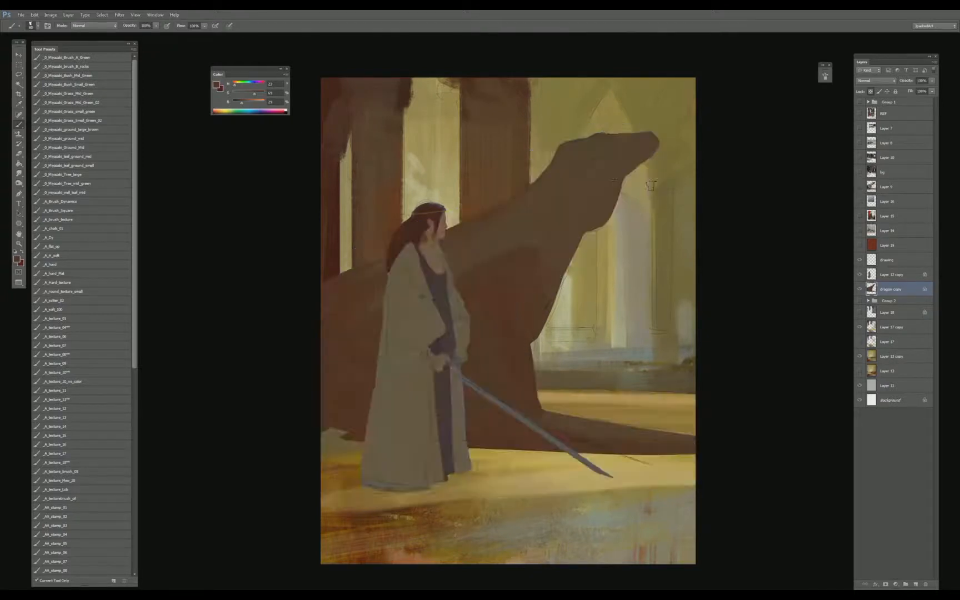
pyautogui.click(591, 145)
pyautogui.click(581, 169)
pyautogui.click(592, 171)
pyautogui.moveTo(602, 184)
pyautogui.mouseDown()
pyautogui.moveTo(600, 223)
pyautogui.moveTo(579, 225)
pyautogui.moveTo(564, 251)
pyautogui.mouseUp()
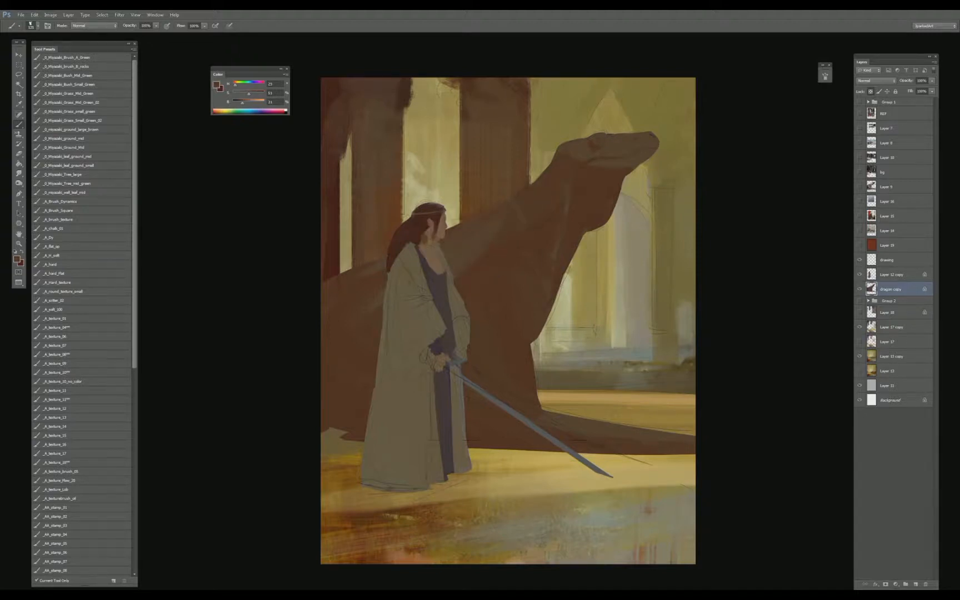
# - Paint dark accents for the dragon's eye and nostril and refine the head with sampled browns
pyautogui.keyDown('alt'); pyautogui.click(541, 193); pyautogui.keyUp('alt')
pyautogui.moveTo(638, 143); pyautogui.dragTo(641, 145)
pyautogui.press('d')
pyautogui.moveTo(611, 139)
pyautogui.mouseDown()
pyautogui.moveTo(591, 133)
pyautogui.moveTo(608, 145)
pyautogui.moveTo(612, 132)
pyautogui.moveTo(599, 144)
pyautogui.moveTo(600, 135)
pyautogui.moveTo(643, 142)
pyautogui.mouseUp()
pyautogui.keyDown('alt'); pyautogui.click(595, 148); pyautogui.keyUp('alt')
pyautogui.keyDown('alt'); pyautogui.click(574, 195); pyautogui.keyUp('alt')
# - Look through the patterns available for the Pattern Stamp tool
pyautogui.press('s')
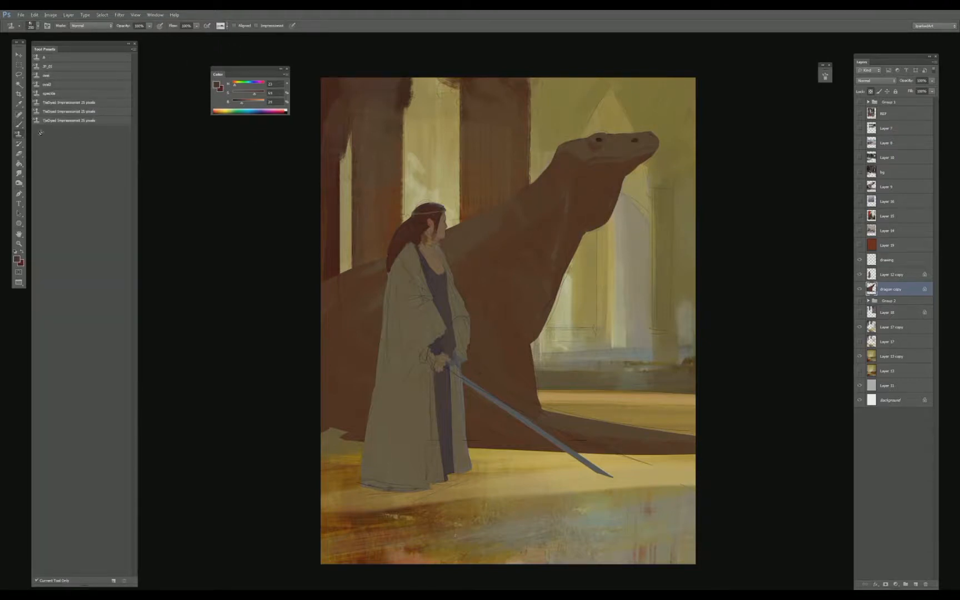
pyautogui.click(226, 26)
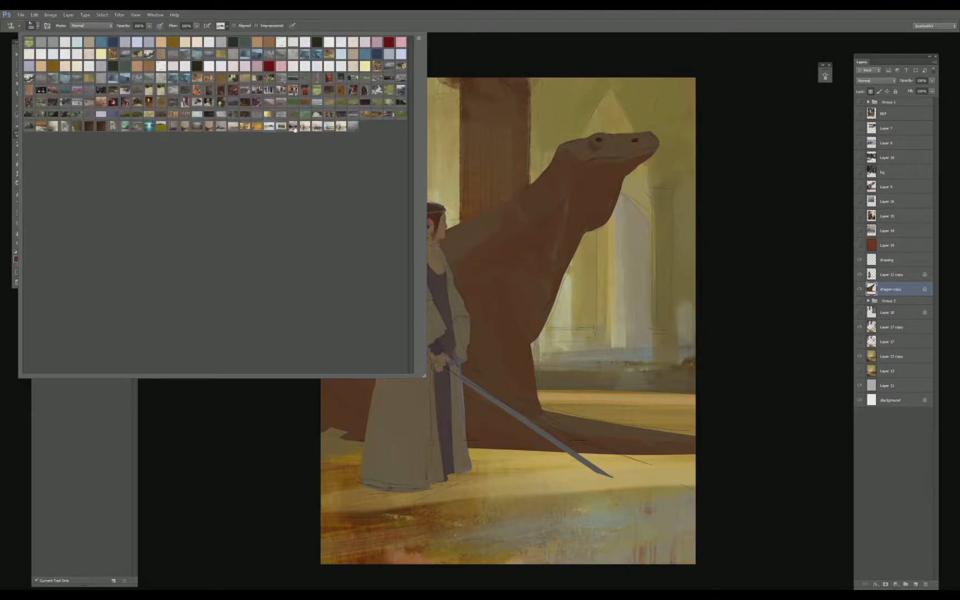
pyautogui.click(260, 409)
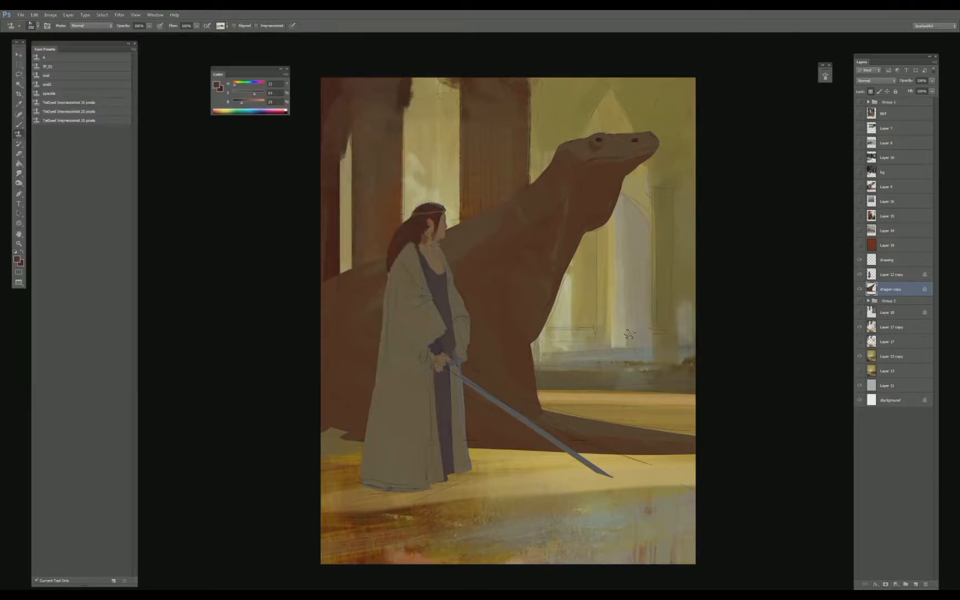
# - Show the painting in a repositioned floating window, save the document and bring up the other open JPG image
pyautogui.press('f')
pyautogui.press('f')
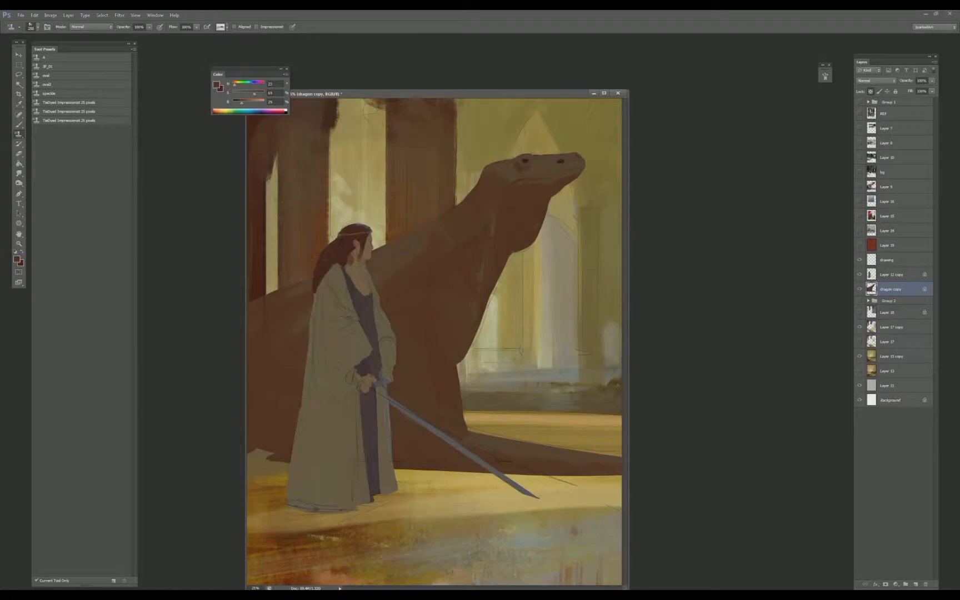
pyautogui.moveTo(429, 94); pyautogui.dragTo(447, 86)
pyautogui.hotkey('ctrl', 's')
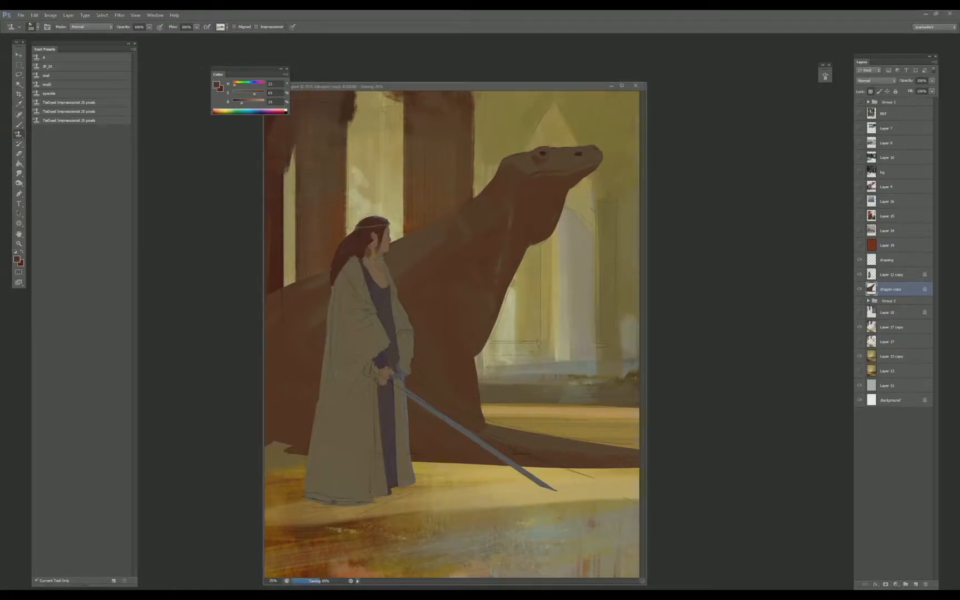
pyautogui.moveTo(112, 229); pyautogui.dragTo(174, 217)
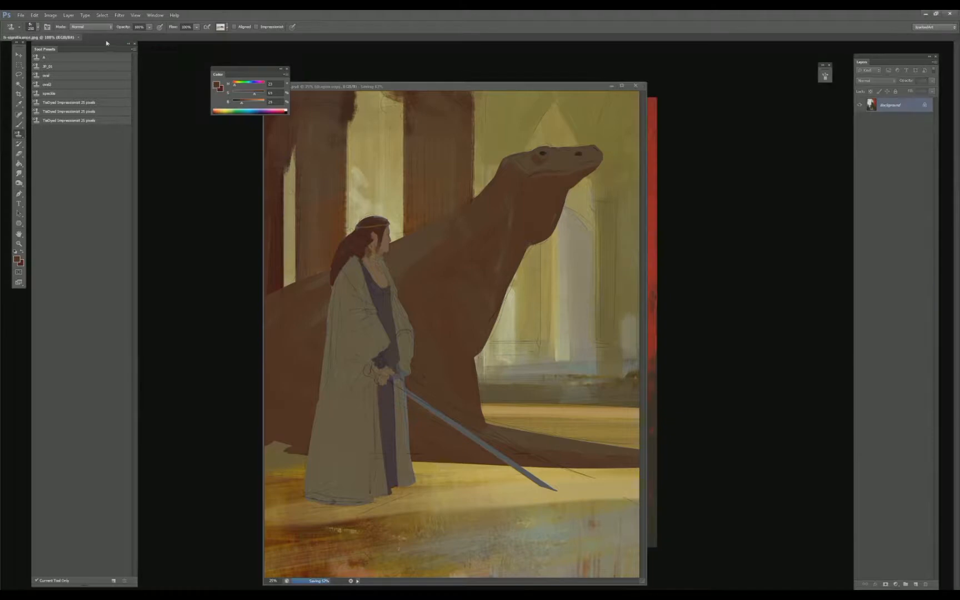
# - Define a pattern from the red and white abstract image, close it and return to the full-screen dragon painting
pyautogui.moveTo(222, 40); pyautogui.dragTo(434, 43)
pyautogui.press('v')
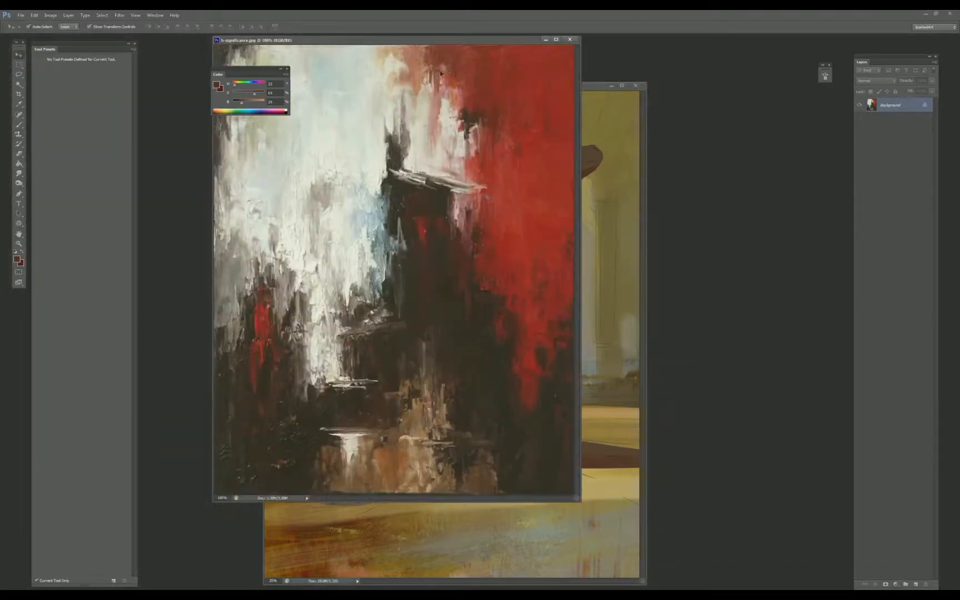
pyautogui.click(34, 15)
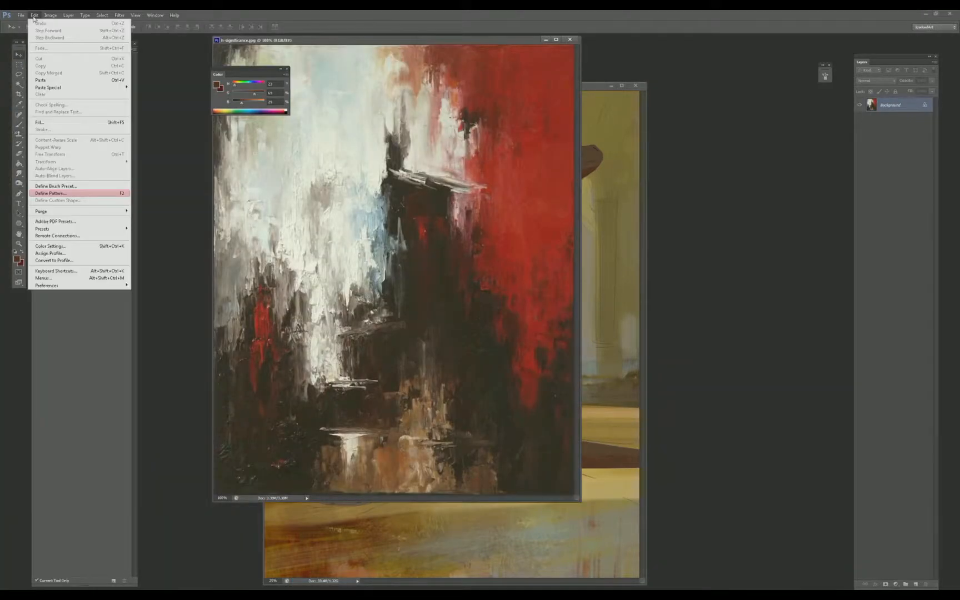
pyautogui.click(87, 193)
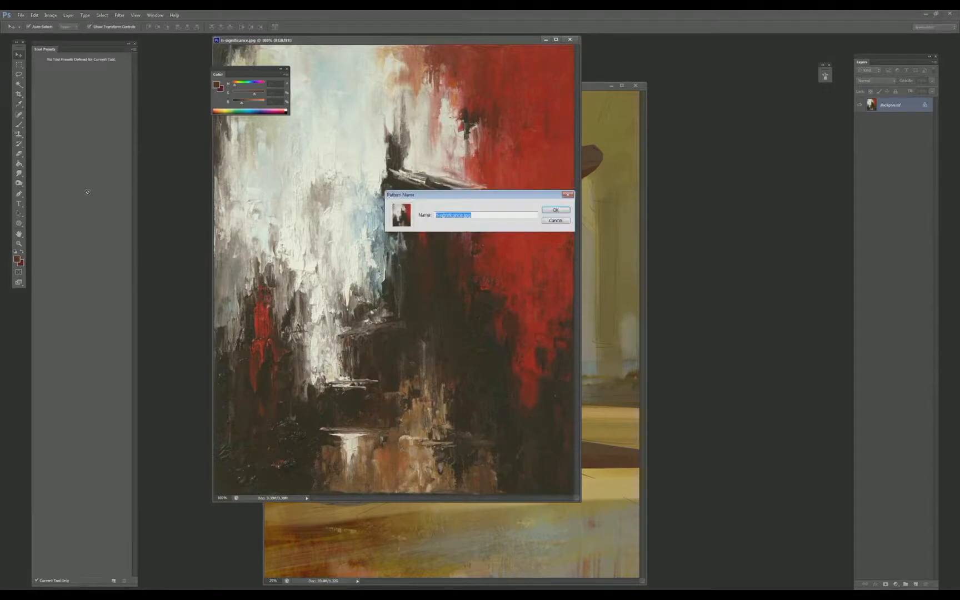
pyautogui.click(556, 211)
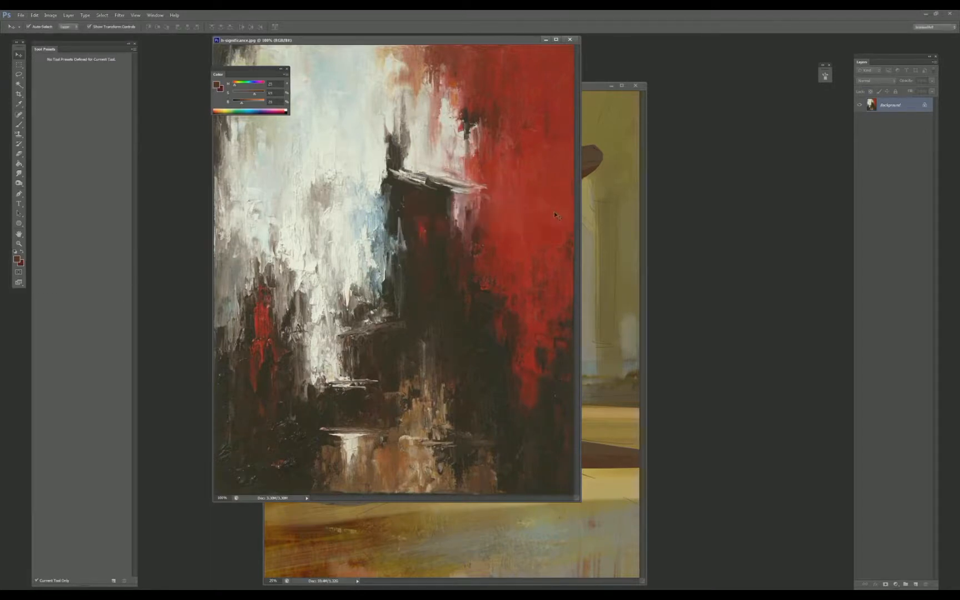
pyautogui.click(569, 39)
pyautogui.press('s')
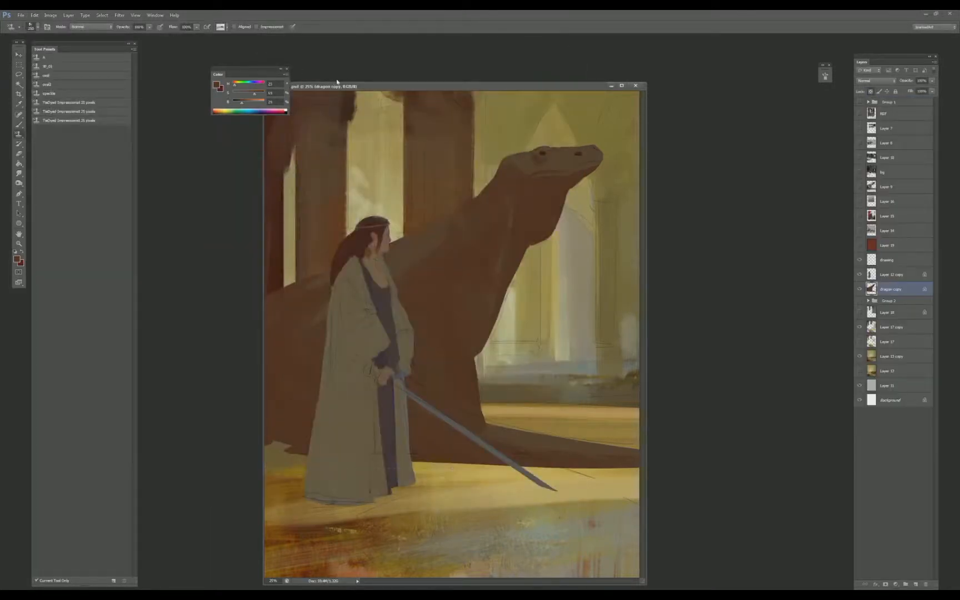
pyautogui.press('f')
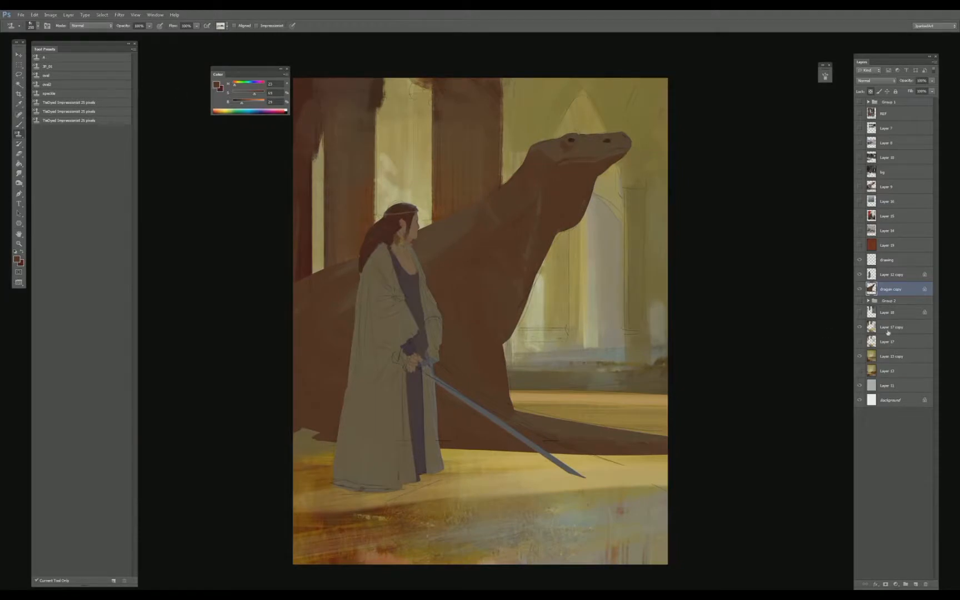
# - Try the abstract painting layer as a texture clipped to the woman's figure layer, shift it over her and hide it
pyautogui.click(859, 216)
pyautogui.click(889, 216)
pyautogui.press('v')
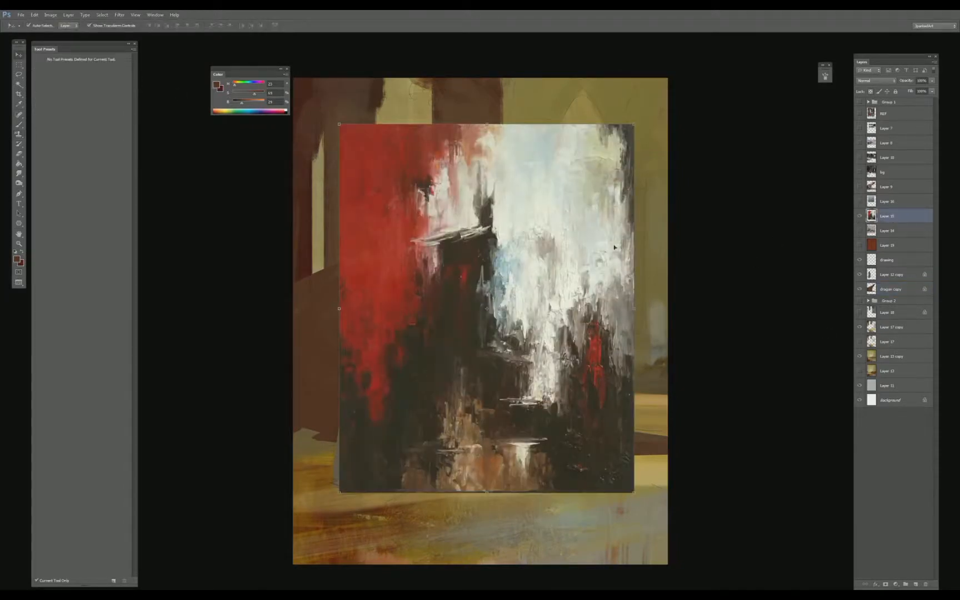
pyautogui.moveTo(887, 218); pyautogui.dragTo(889, 268)
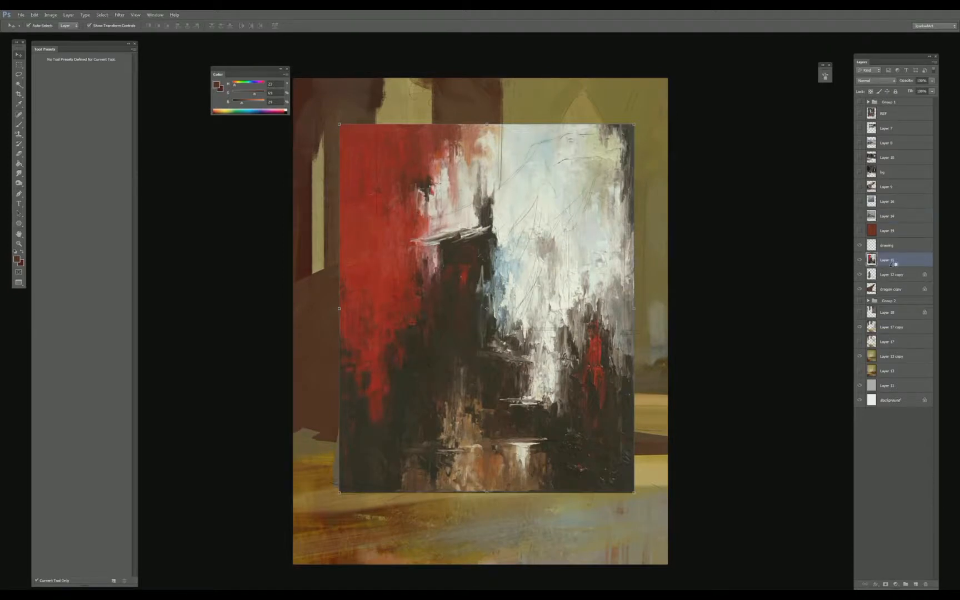
pyautogui.hotkey('ctrl', 'alt', 'g')
pyautogui.moveTo(420, 308)
pyautogui.mouseDown()
pyautogui.moveTo(278, 349)
pyautogui.moveTo(275, 324)
pyautogui.mouseUp()
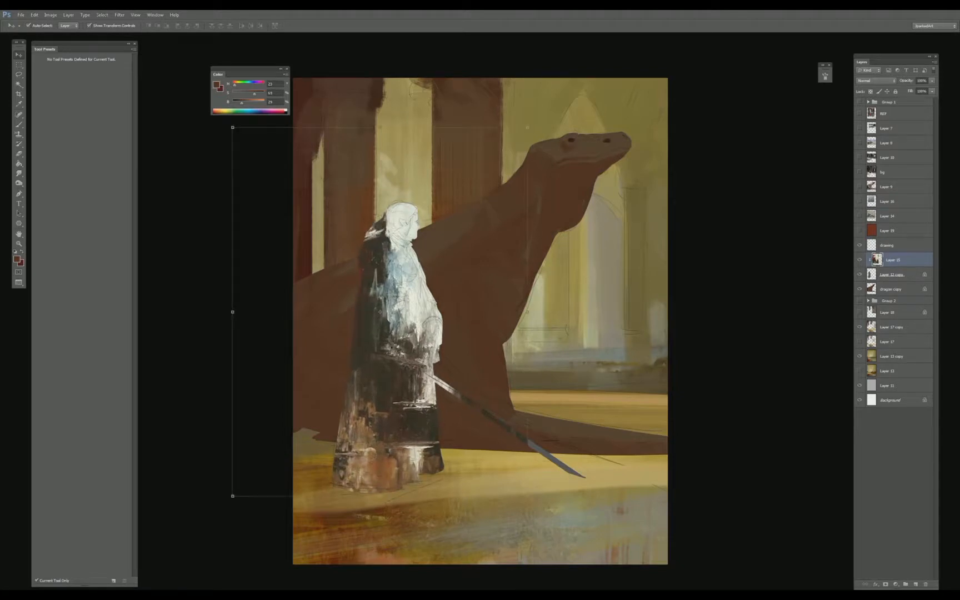
pyautogui.click(860, 260)
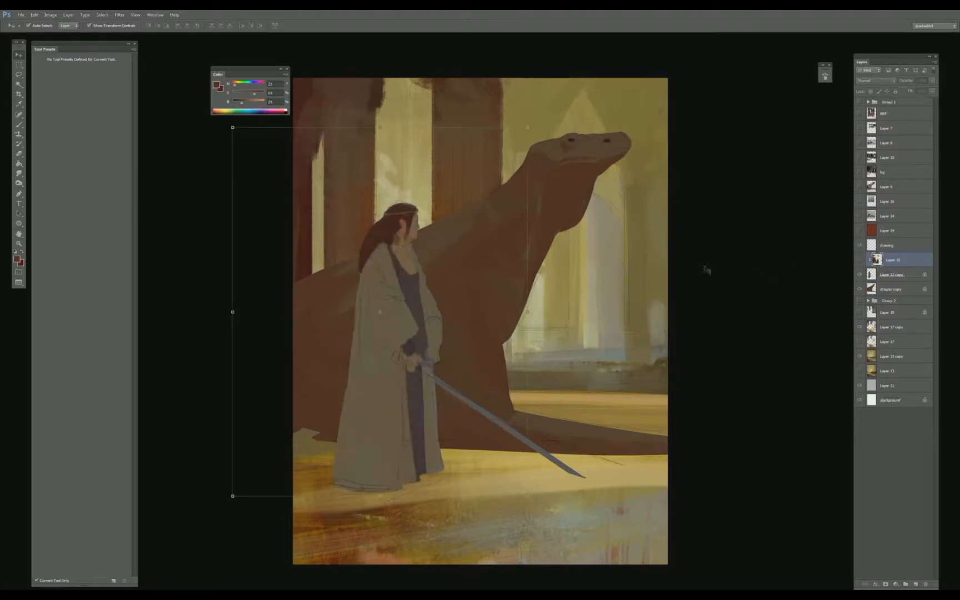
# - Add a new clipped layer above the figure layer and choose the abstract painting pattern for the Pattern Stamp tool
pyautogui.click(18, 135)
pyautogui.moveTo(19, 139); pyautogui.dragTo(39, 136)
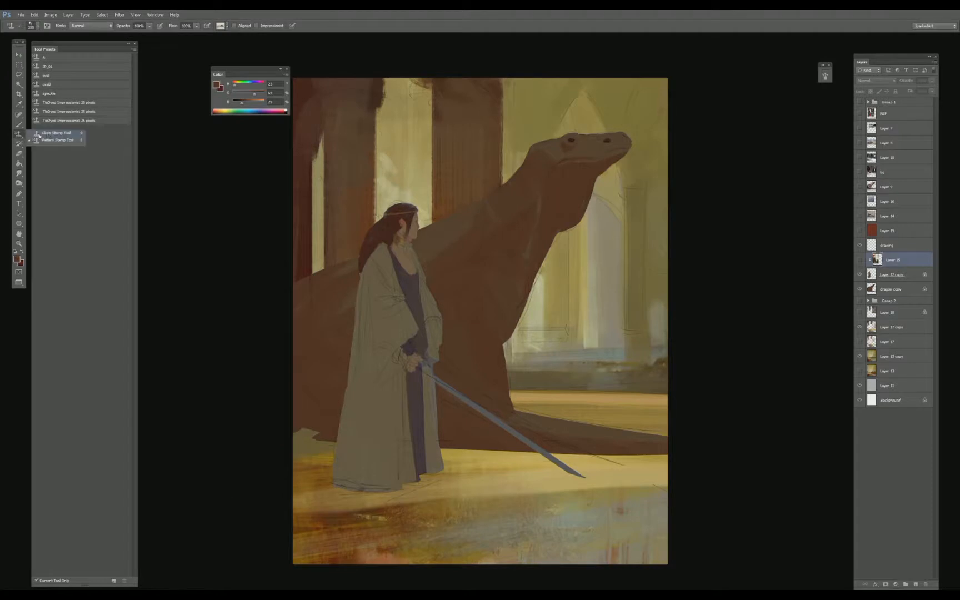
pyautogui.click(59, 140)
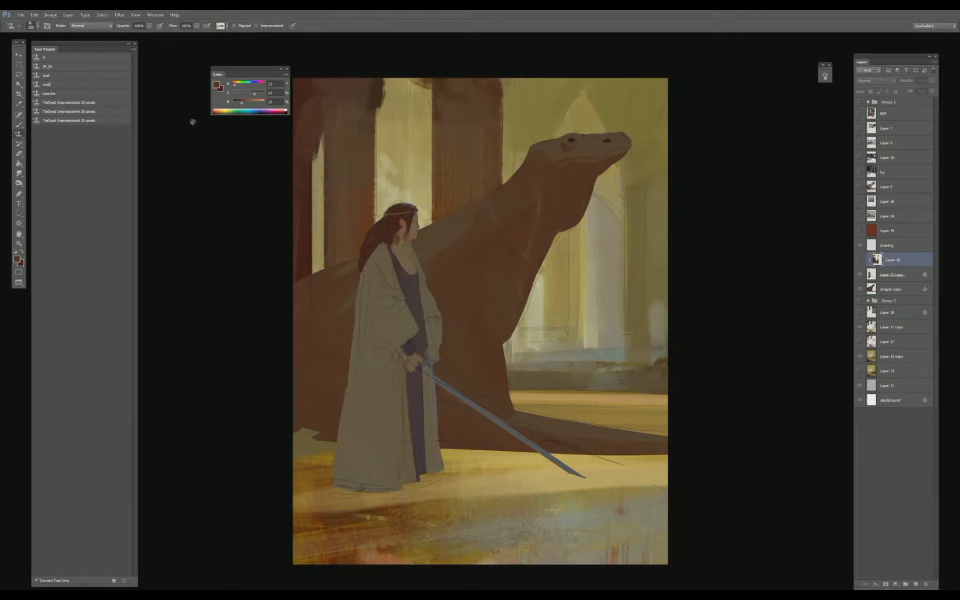
pyautogui.click(899, 274)
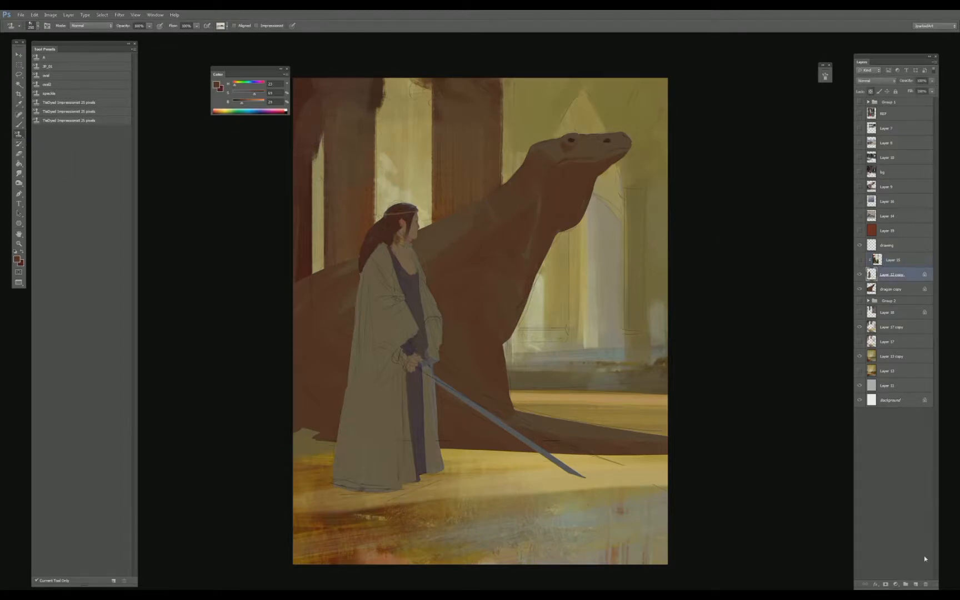
pyautogui.click(917, 585)
pyautogui.click(221, 26)
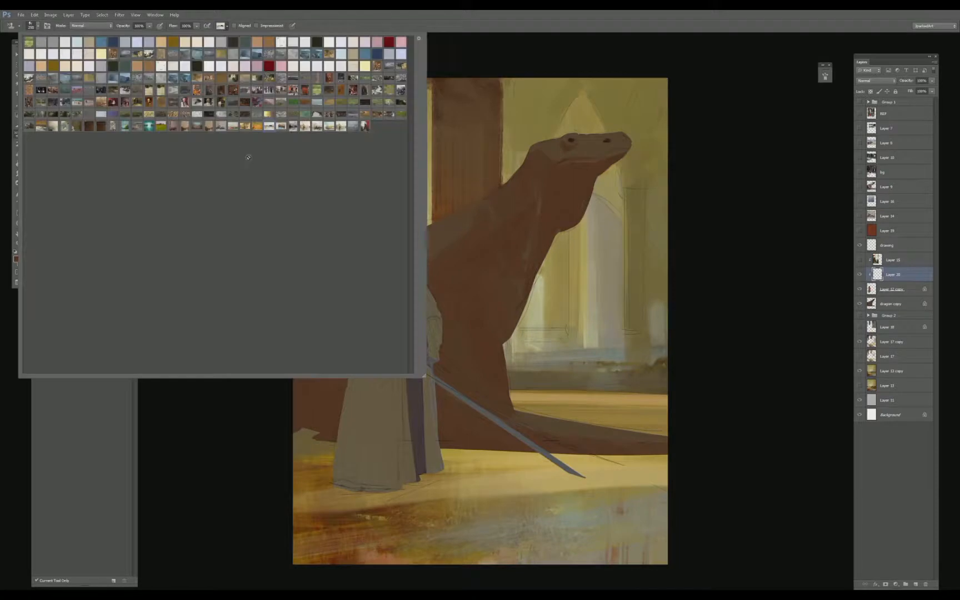
pyautogui.click(364, 127)
pyautogui.press('Return')
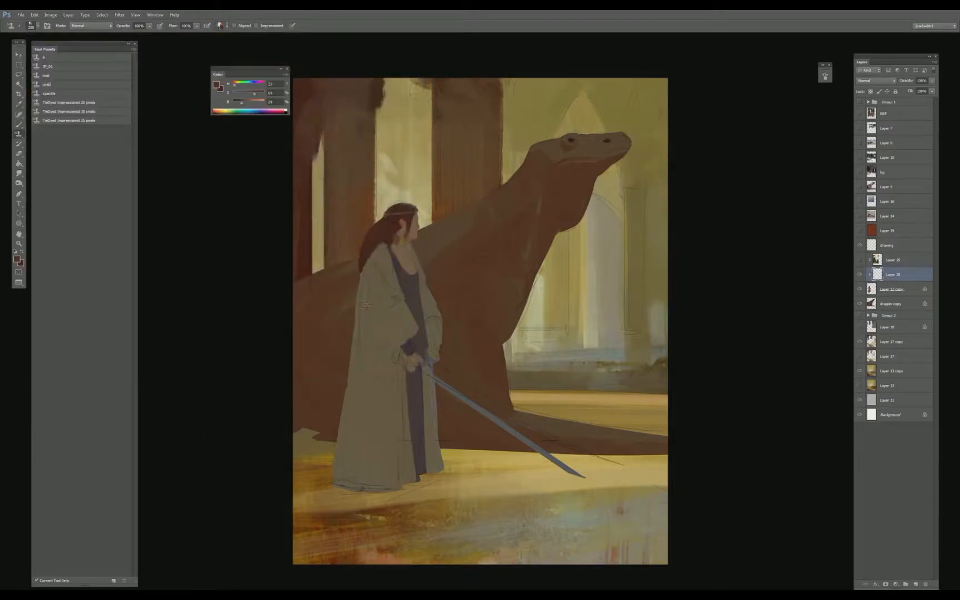
# - Try stamping the abstract pattern over the upper cloak and sleeve with the layer's blend mode set to Overlay
pyautogui.moveTo(367, 278)
pyautogui.mouseDown()
pyautogui.moveTo(383, 334)
pyautogui.moveTo(367, 339)
pyautogui.moveTo(383, 261)
pyautogui.moveTo(405, 327)
pyautogui.moveTo(372, 355)
pyautogui.moveTo(364, 298)
pyautogui.mouseUp()
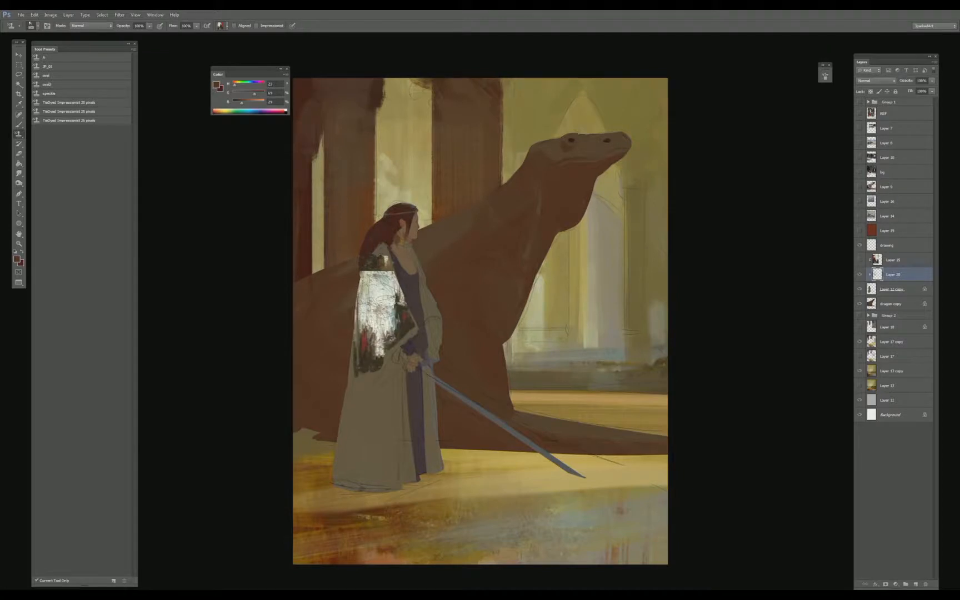
pyautogui.moveTo(384, 261)
pyautogui.mouseDown()
pyautogui.moveTo(375, 253)
pyautogui.moveTo(392, 330)
pyautogui.mouseUp()
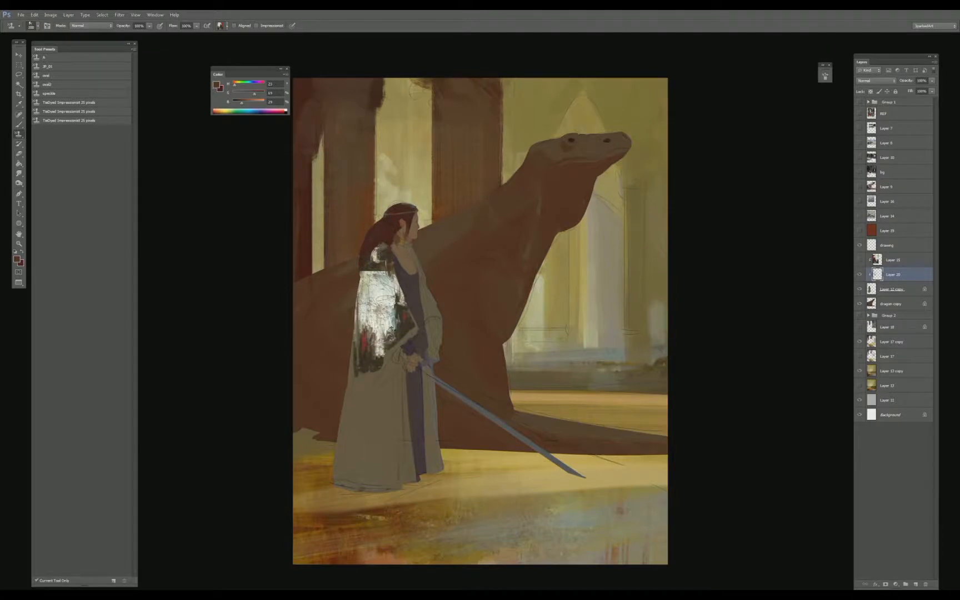
pyautogui.click(860, 275)
pyautogui.click(860, 275)
pyautogui.click(876, 81)
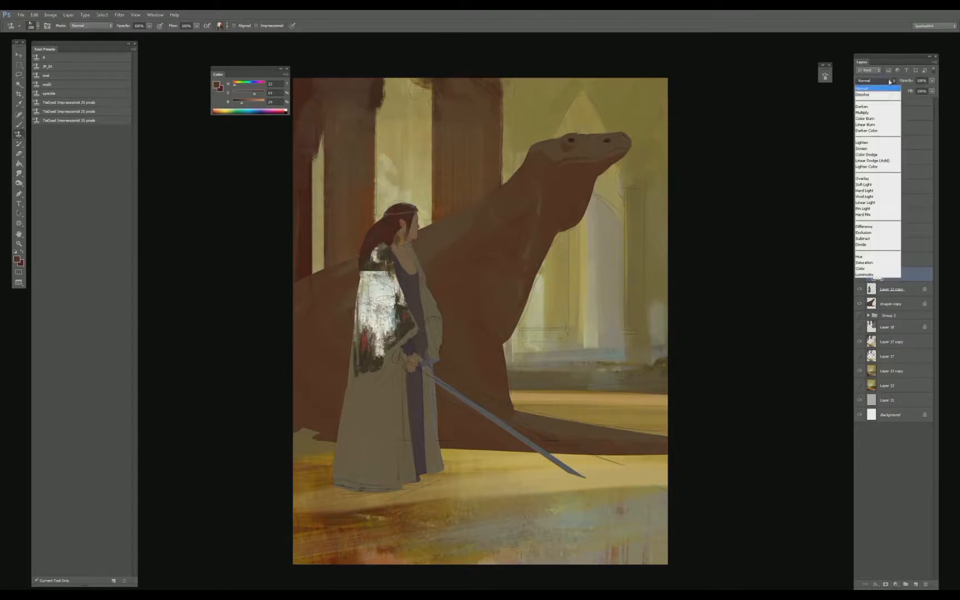
pyautogui.click(877, 183)
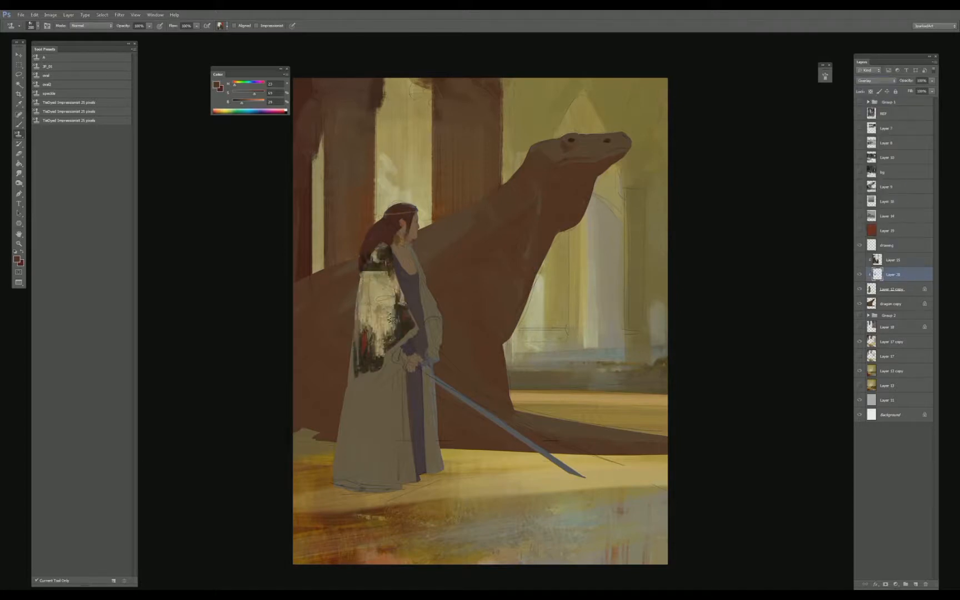
# - Try brushing a tan sampled from the cloak over its shoulder, and undo the stroke
pyautogui.press('b')
pyautogui.keyDown('alt'); pyautogui.click(376, 294); pyautogui.keyUp('alt')
pyautogui.moveTo(367, 277); pyautogui.dragTo(390, 251)
pyautogui.keyDown('alt'); pyautogui.click(375, 290); pyautogui.keyUp('alt')
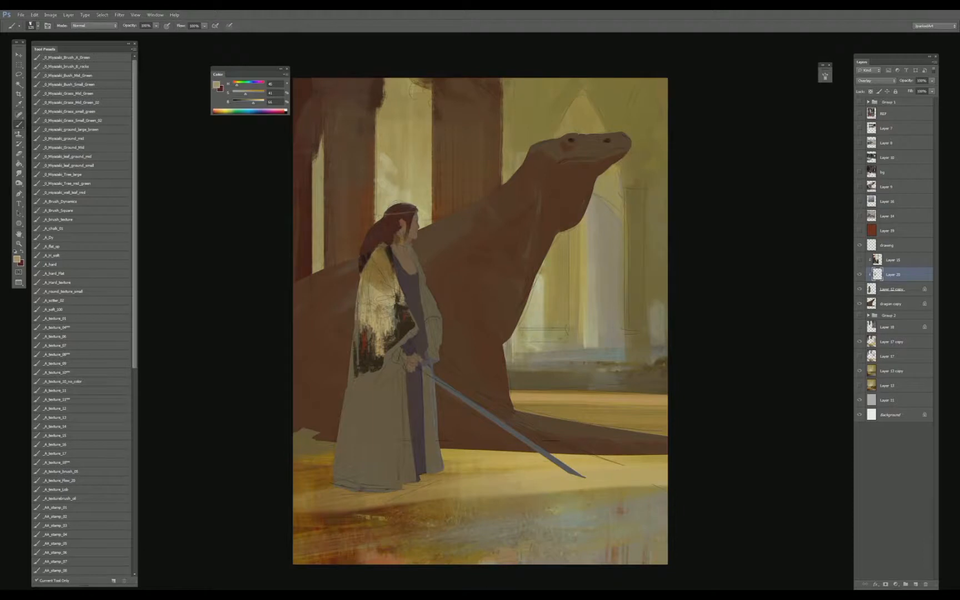
pyautogui.hotkey('ctrl', 'z')
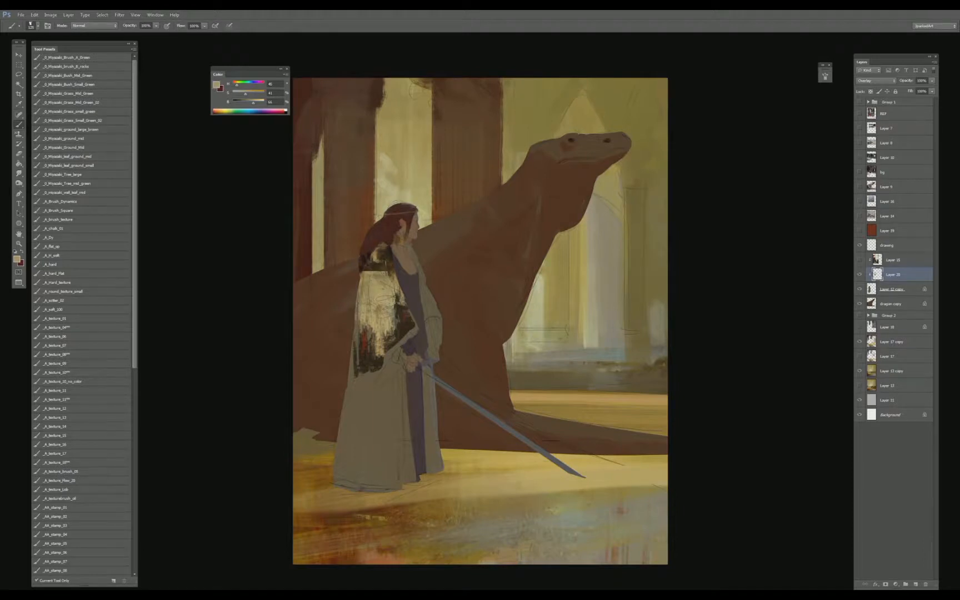
# - Try stamping the pattern over the cloak with the Impressionist option enabled, and delete the stamped layer
pyautogui.press('s')
pyautogui.moveTo(375, 278)
pyautogui.mouseDown()
pyautogui.moveTo(383, 333)
pyautogui.moveTo(361, 369)
pyautogui.moveTo(376, 396)
pyautogui.mouseUp()
pyautogui.hotkey('ctrl', 'z')
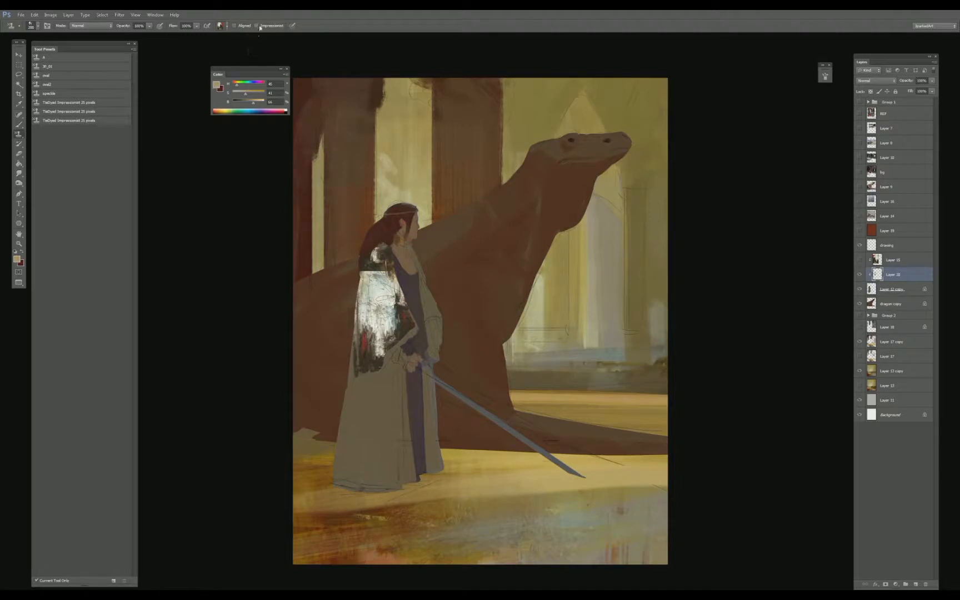
pyautogui.moveTo(371, 339)
pyautogui.mouseDown()
pyautogui.moveTo(375, 396)
pyautogui.moveTo(357, 278)
pyautogui.moveTo(366, 339)
pyautogui.moveTo(384, 272)
pyautogui.moveTo(397, 334)
pyautogui.moveTo(370, 361)
pyautogui.moveTo(389, 272)
pyautogui.moveTo(400, 312)
pyautogui.moveTo(375, 272)
pyautogui.mouseUp()
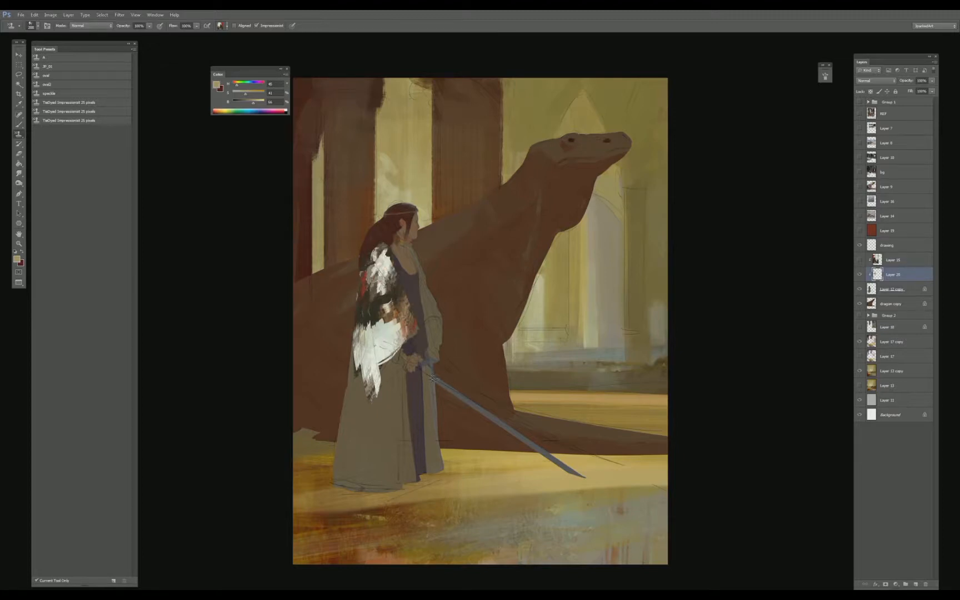
pyautogui.press('v')
pyautogui.press('Delete')
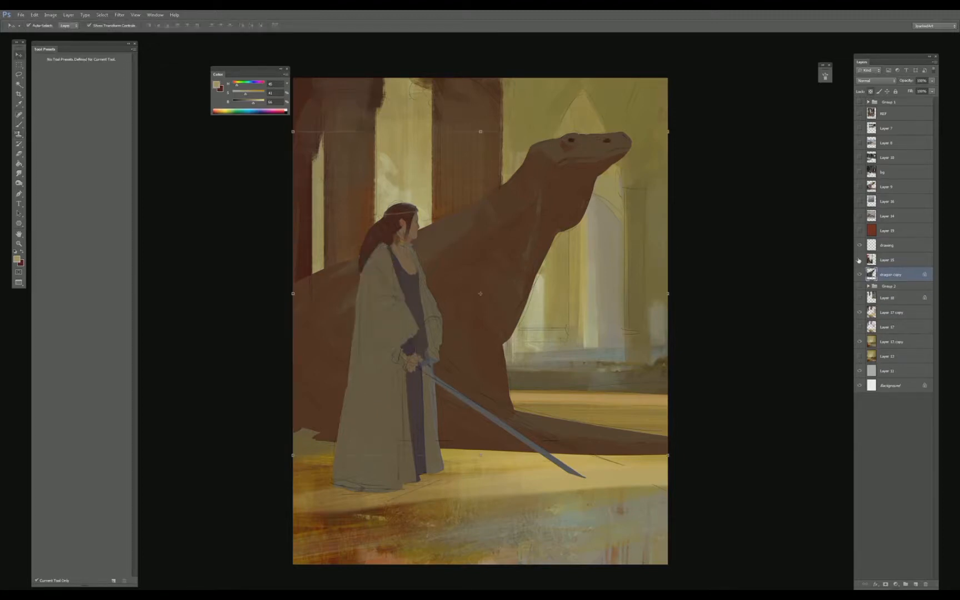
pyautogui.hotkey('ctrl', 'alt', 'z')
pyautogui.hotkey('ctrl', 'alt', 'z')
# - Show the clipped abstract texture layer, reposition it over the woman's figure and set its blend mode to Overlay
pyautogui.click(859, 259)
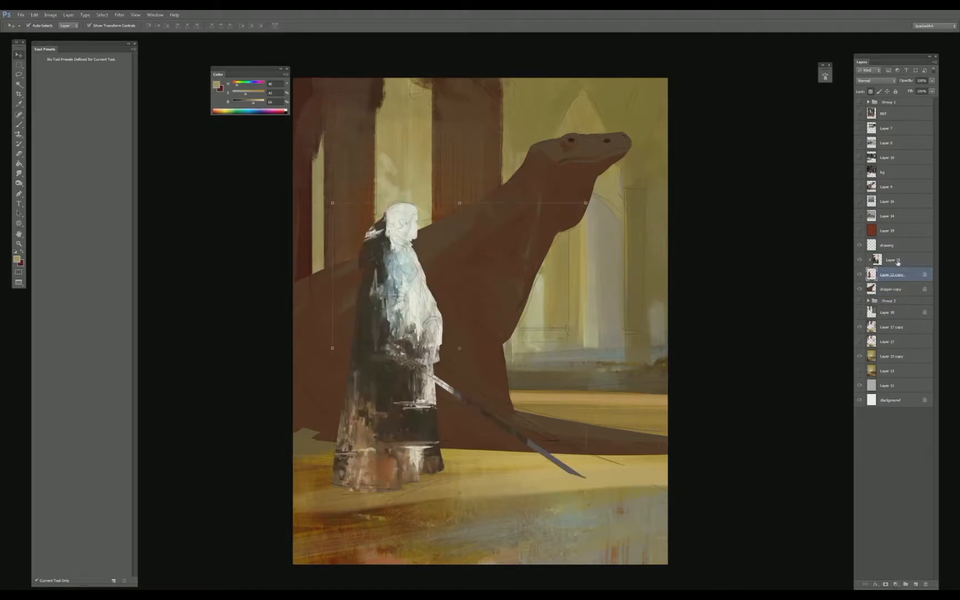
pyautogui.click(900, 259)
pyautogui.moveTo(529, 310); pyautogui.dragTo(485, 320)
pyautogui.press('Return')
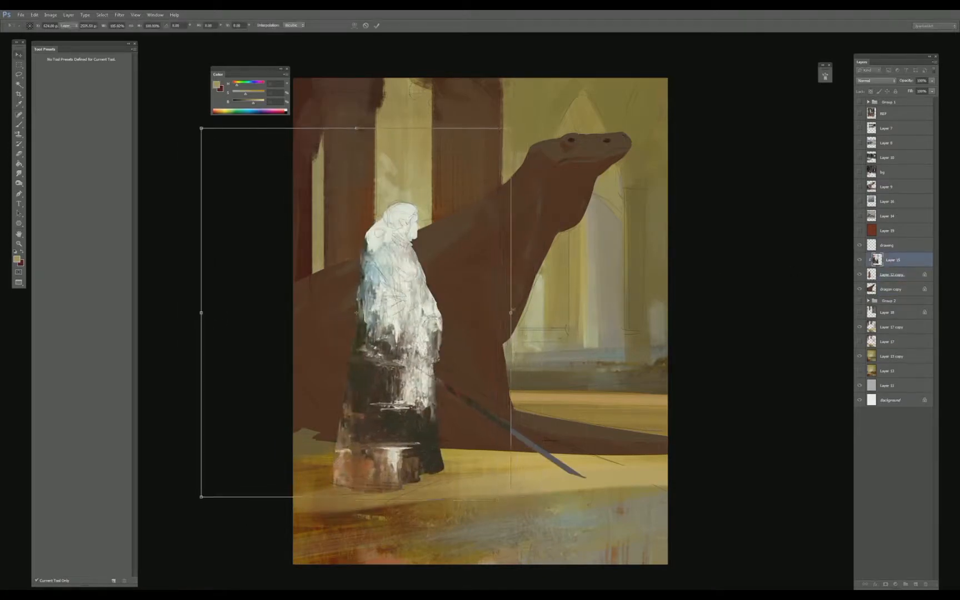
pyautogui.click(876, 80)
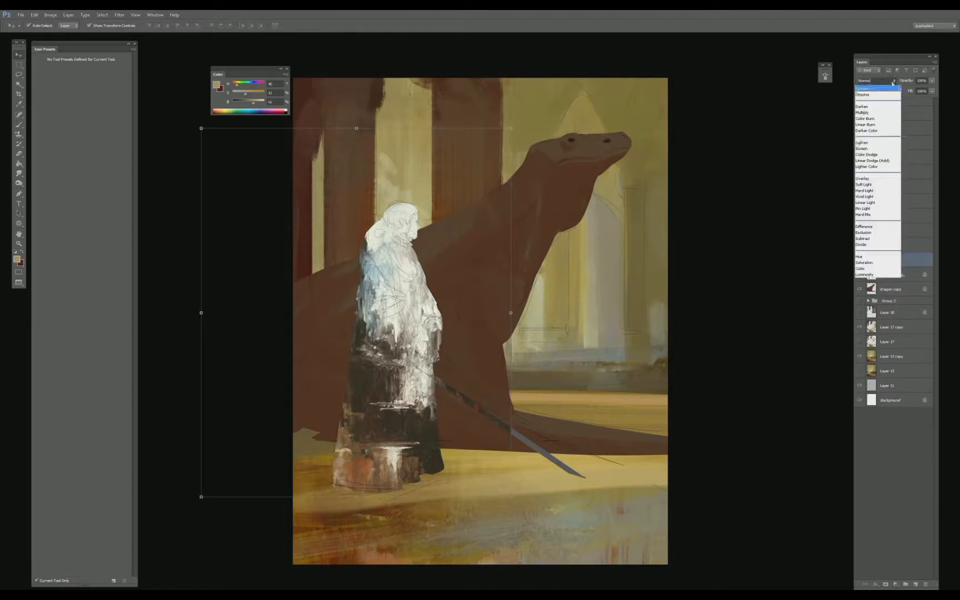
pyautogui.click(878, 173)
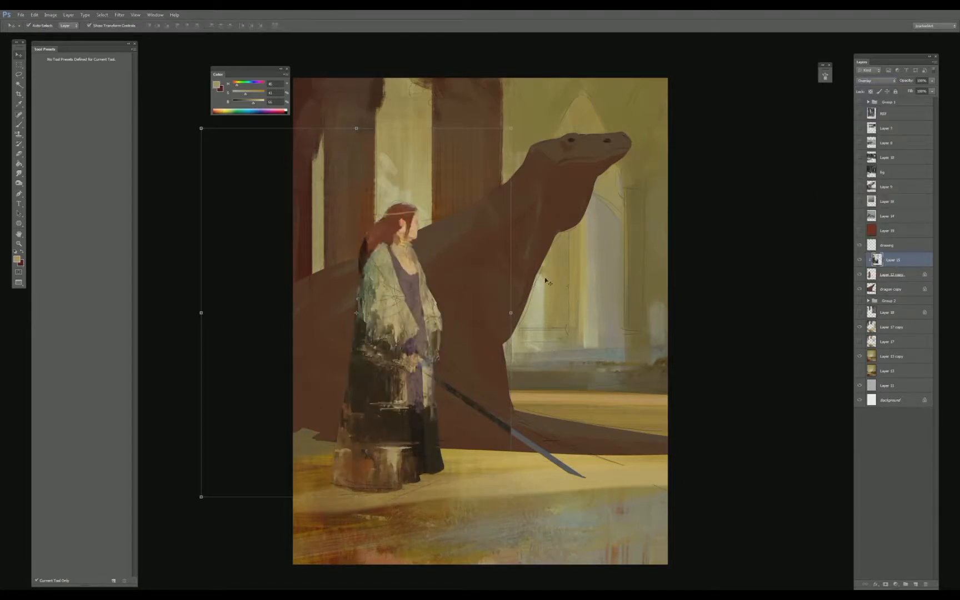
# - Set the texture layer's saturation to -44 and compare the figure with the drawing and texture layers hidden and shown
pyautogui.hotkey('ctrl', 'u')
pyautogui.moveTo(707, 165); pyautogui.dragTo(684, 165)
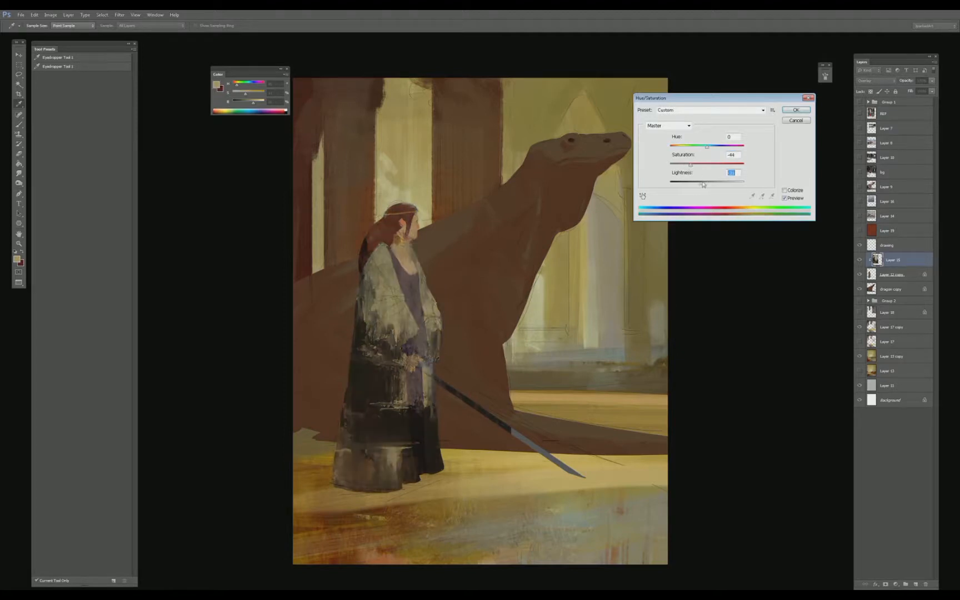
pyautogui.press('Return')
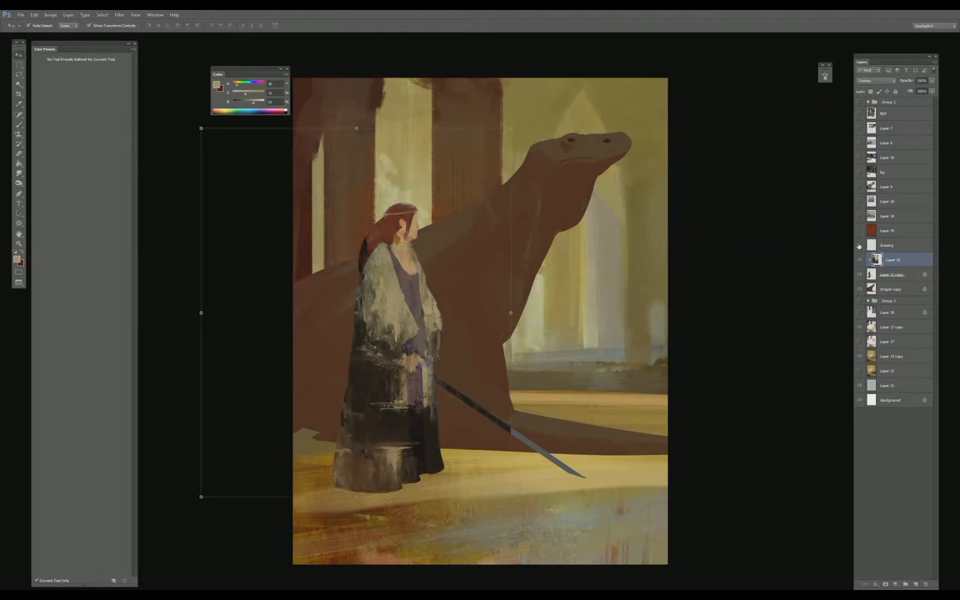
pyautogui.click(860, 245)
pyautogui.click(860, 260)
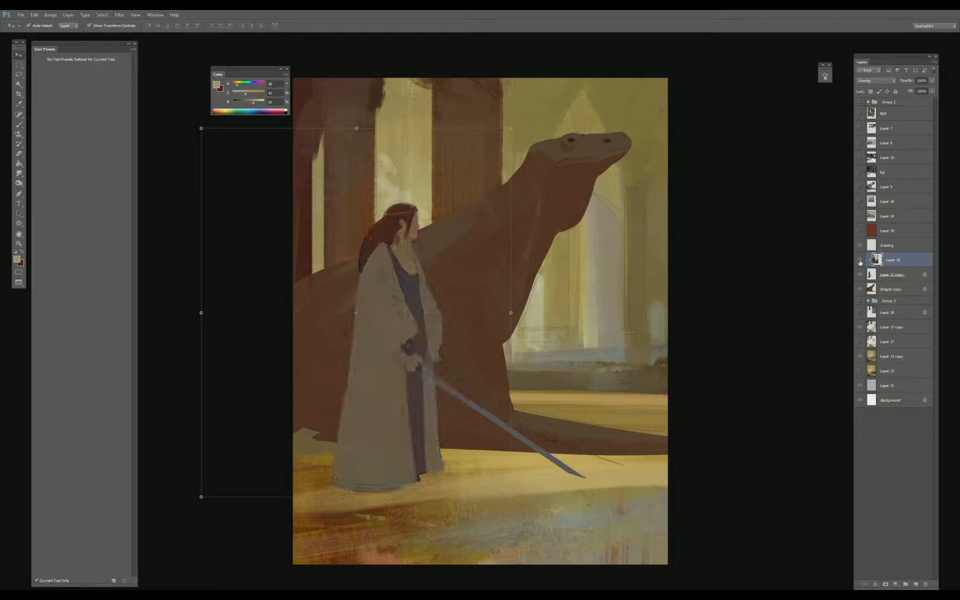
pyautogui.click(860, 259)
# - Try smudging the texture down the cloak with a different smudge preset, and undo the strokes
pyautogui.press('r')
pyautogui.moveTo(389, 284); pyautogui.dragTo(389, 345)
pyautogui.hotkey('ctrl', 'z')
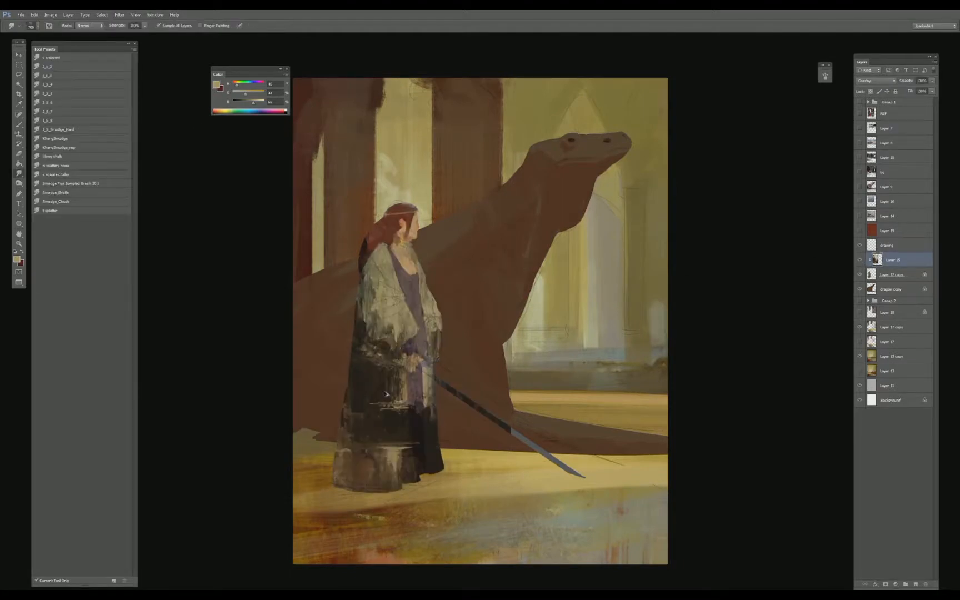
pyautogui.click(68, 132)
pyautogui.moveTo(367, 312)
pyautogui.mouseDown()
pyautogui.moveTo(373, 382)
pyautogui.moveTo(382, 319)
pyautogui.moveTo(373, 355)
pyautogui.moveTo(384, 331)
pyautogui.mouseUp()
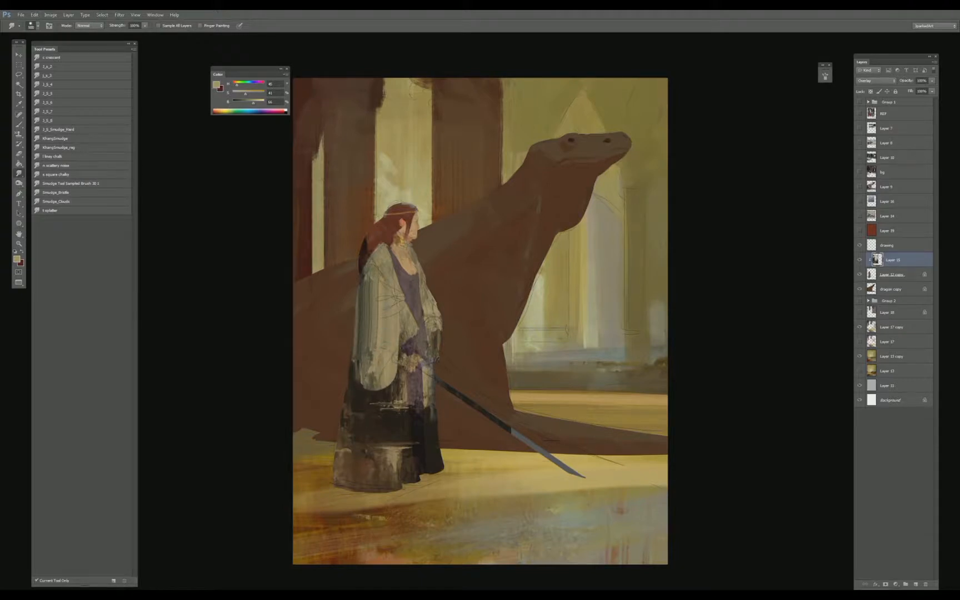
pyautogui.hotkey('ctrl', 'z')
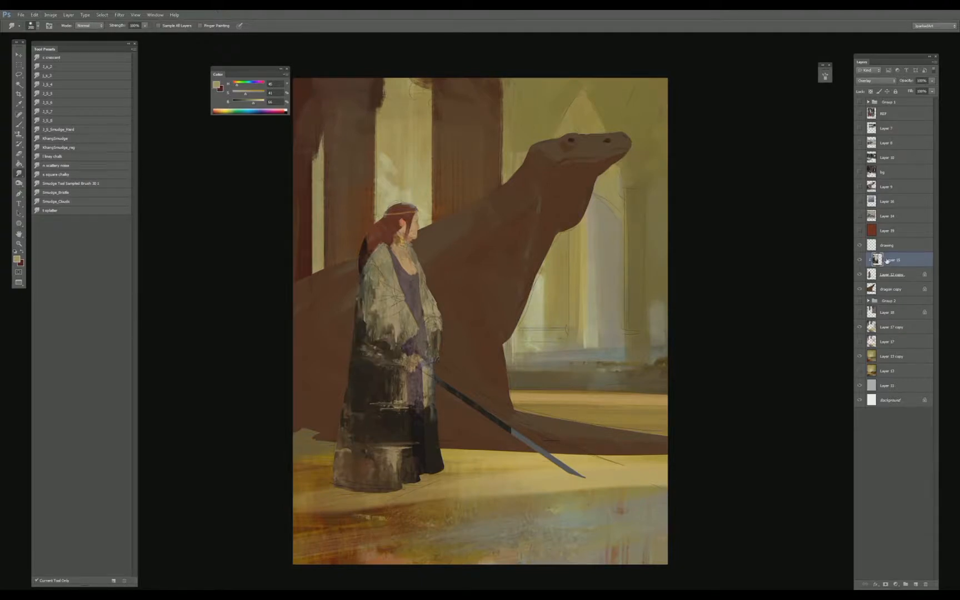
# - Delete the clipped texture layer and duplicate the woman's figure layer
pyautogui.press('Delete')
pyautogui.moveTo(887, 260); pyautogui.dragTo(916, 585)
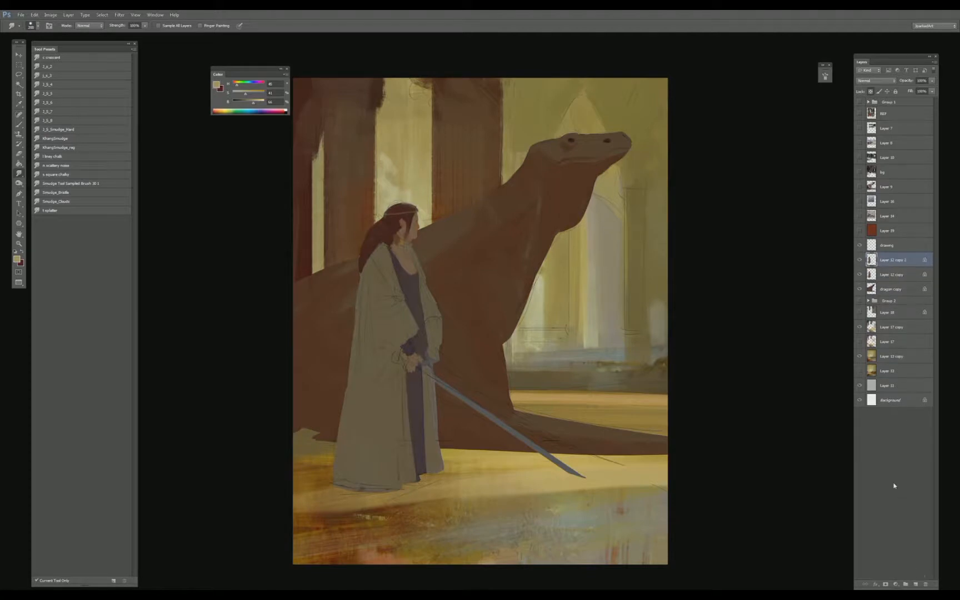
# - Set the Pattern Stamp to Overlay mode and try stamping patterns on the woman's cloak, undoing the strokes
pyautogui.press('s')
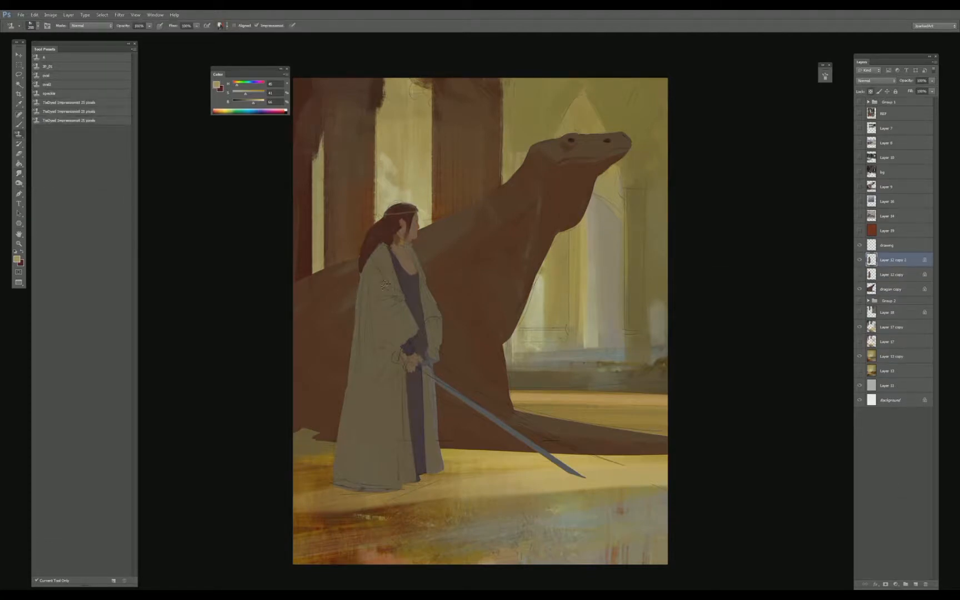
pyautogui.moveTo(373, 302)
pyautogui.mouseDown()
pyautogui.moveTo(377, 312)
pyautogui.moveTo(381, 292)
pyautogui.mouseUp()
pyautogui.hotkey('ctrl', 'z')
pyautogui.click(227, 26)
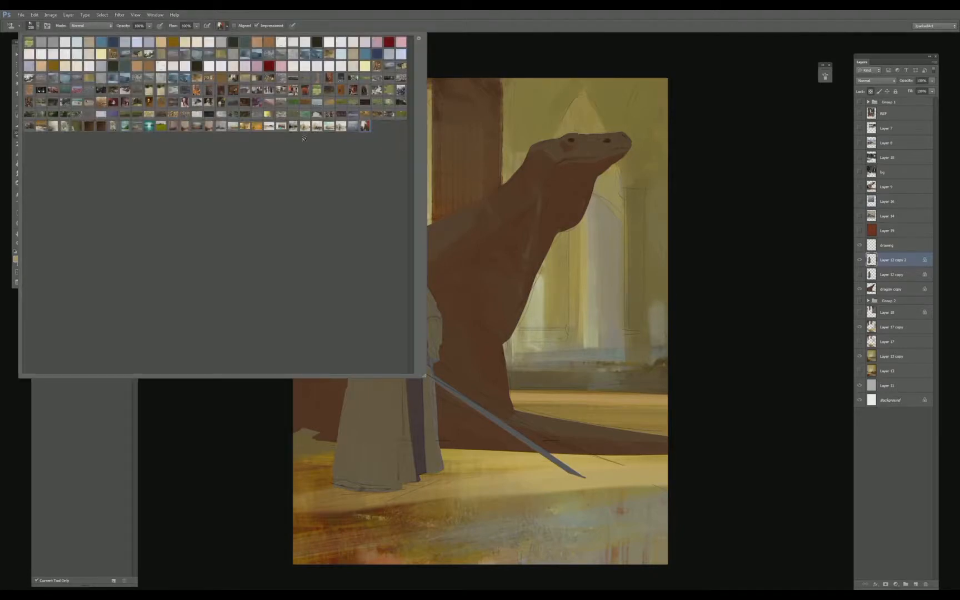
pyautogui.click(337, 128)
pyautogui.press('Return')
pyautogui.rightClick(392, 284)
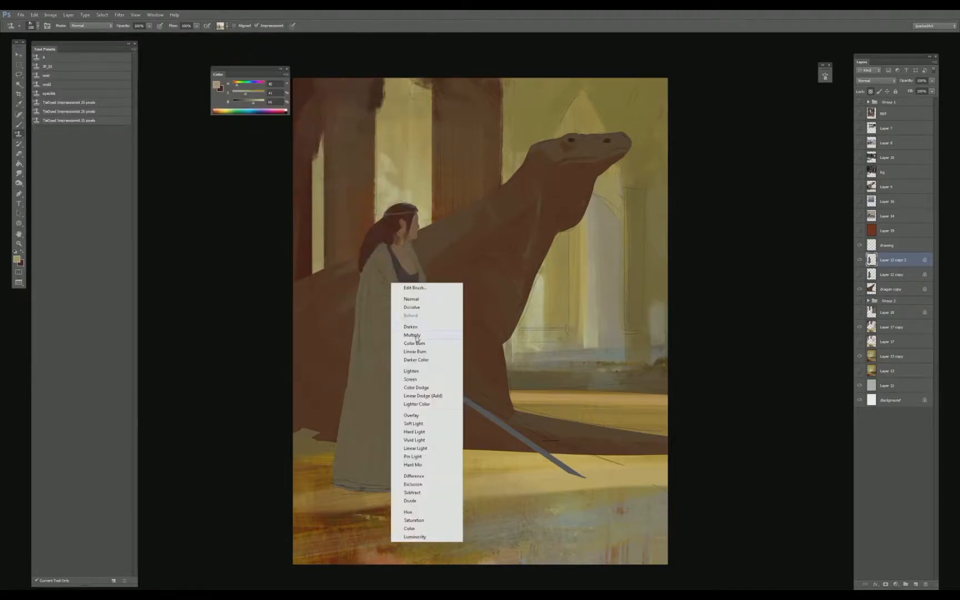
pyautogui.click(411, 416)
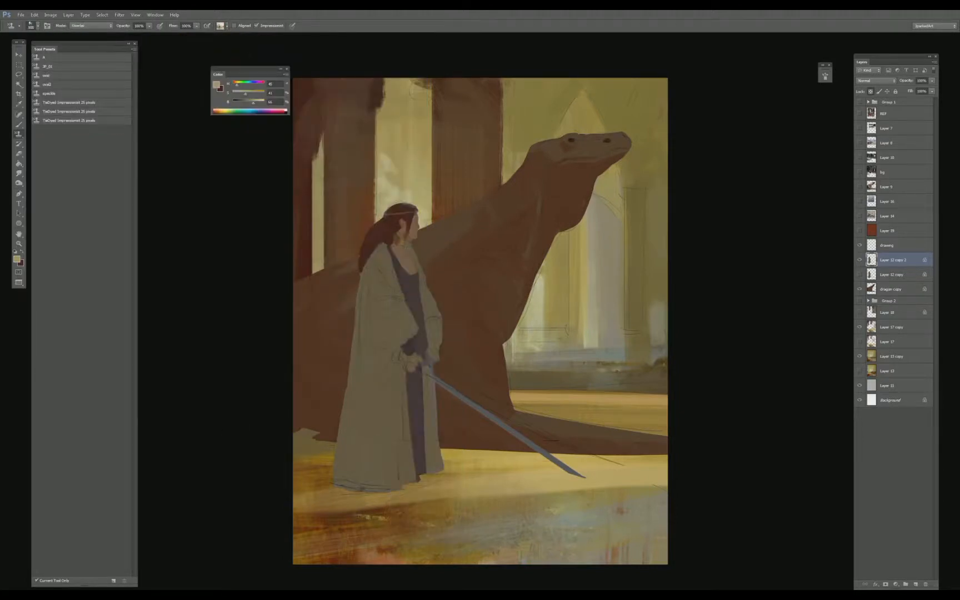
pyautogui.moveTo(383, 264)
pyautogui.mouseDown()
pyautogui.moveTo(390, 313)
pyautogui.moveTo(380, 265)
pyautogui.moveTo(378, 355)
pyautogui.moveTo(381, 266)
pyautogui.moveTo(397, 318)
pyautogui.mouseUp()
pyautogui.hotkey('ctrl', 'z')
pyautogui.hotkey('ctrl', 'z')
# - Try a dark photographic pattern for the stamp with a smaller brush size
pyautogui.click(224, 26)
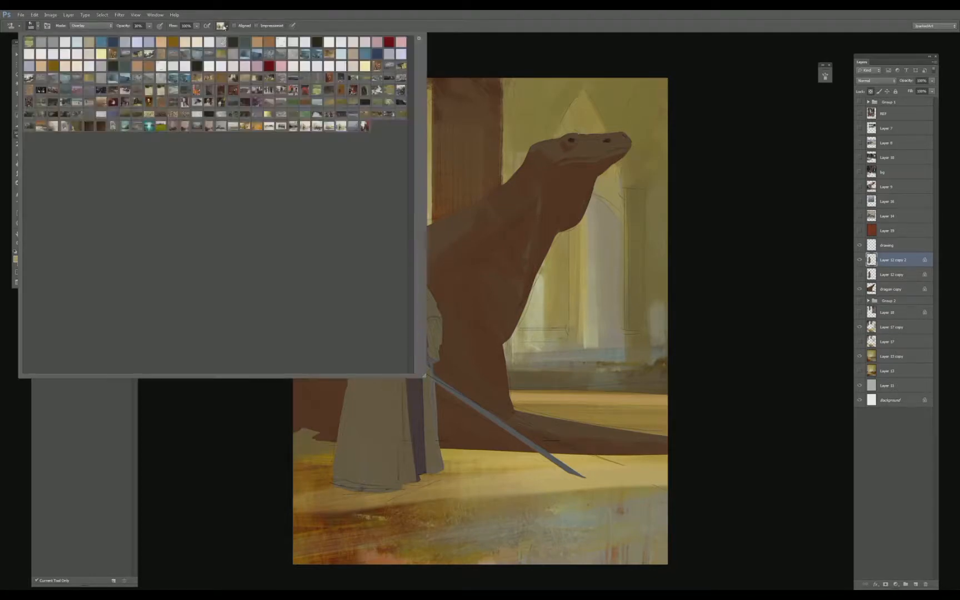
pyautogui.click(60, 111)
pyautogui.click(224, 464)
pyautogui.press('[')
pyautogui.press('[')
pyautogui.press('[')
pyautogui.press('[')
pyautogui.press('[')
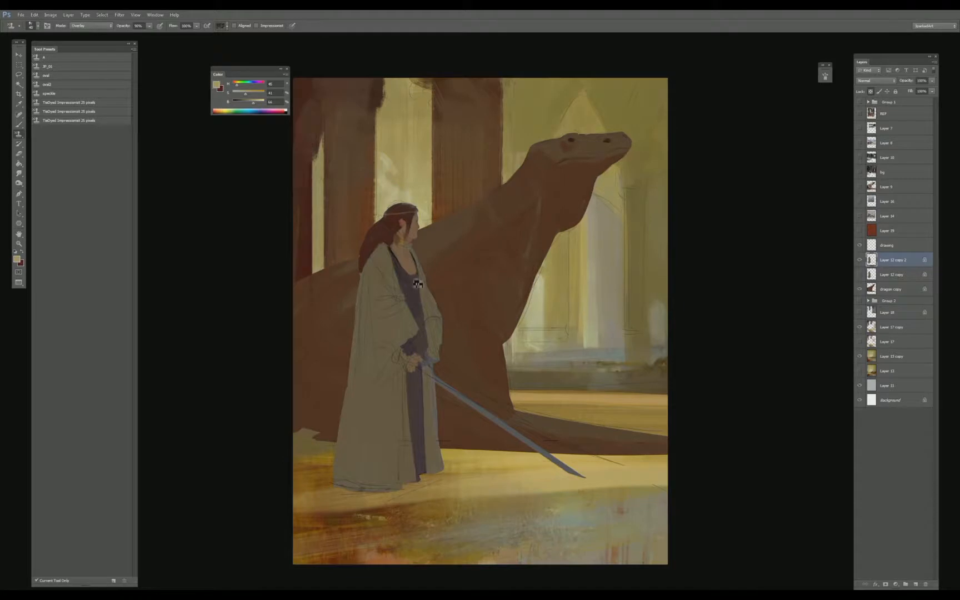
# - Choose a different stamp pattern, enlarge the brush and add texture to the woman's purple dress below her hands
pyautogui.click(224, 28)
pyautogui.click(349, 120)
pyautogui.click(401, 395)
pyautogui.press(']')
pyautogui.press(']')
pyautogui.press(']')
pyautogui.press(']')
pyautogui.press(']')
pyautogui.press(']')
pyautogui.press(']')
pyautogui.moveTo(410, 397)
pyautogui.mouseDown()
pyautogui.moveTo(416, 438)
pyautogui.moveTo(416, 377)
pyautogui.moveTo(421, 478)
pyautogui.moveTo(414, 375)
pyautogui.mouseUp()
# - Paint dark shading over the purple dress from skirt to bodice with the Brush, using colours sampled from the dress
pyautogui.press('b')
pyautogui.keyDown('alt'); pyautogui.click(416, 410); pyautogui.keyUp('alt')
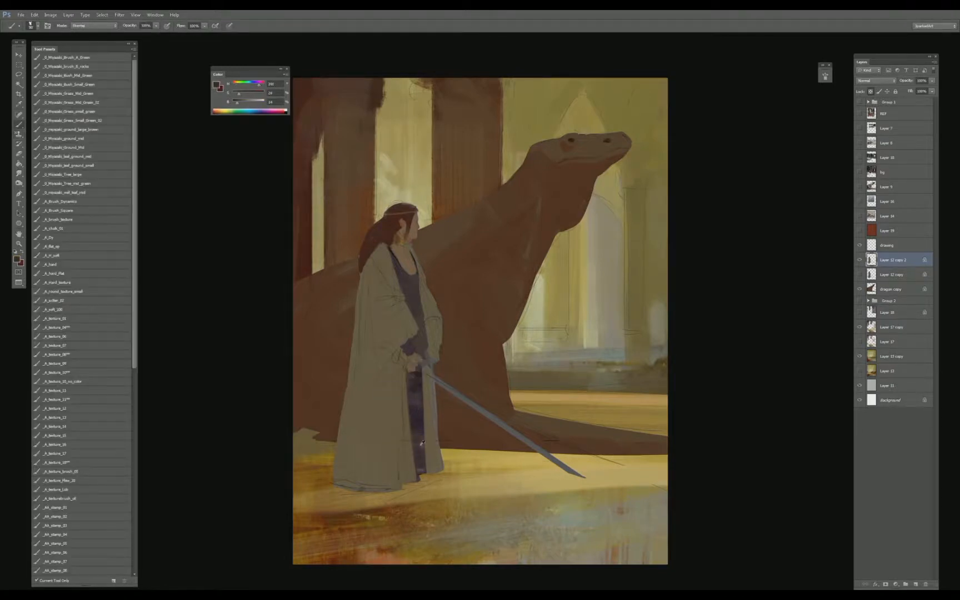
pyautogui.keyDown('alt'); pyautogui.click(421, 441); pyautogui.keyUp('alt')
pyautogui.keyDown('alt'); pyautogui.click(416, 405); pyautogui.keyUp('alt')
pyautogui.keyDown('alt'); pyautogui.click(419, 375); pyautogui.keyUp('alt')
pyautogui.moveTo(419, 375); pyautogui.dragTo(423, 295)
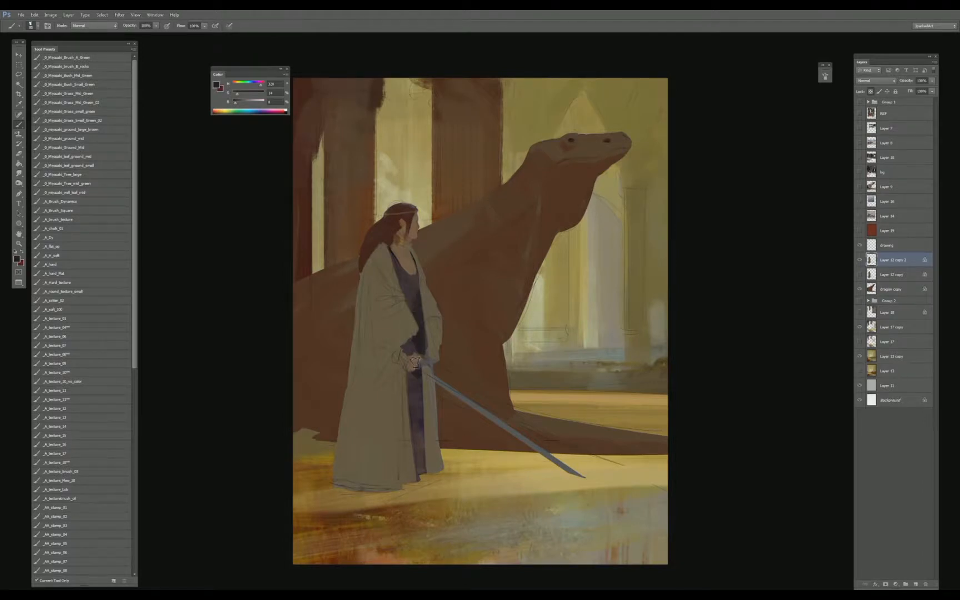
# - Rework the cloak's rear shoulder edge beside the hair with sampled colours
pyautogui.keyDown('alt'); pyautogui.click(380, 252); pyautogui.keyUp('alt')
pyautogui.moveTo(373, 260); pyautogui.dragTo(365, 280)
pyautogui.keyDown('alt'); pyautogui.click(376, 291); pyautogui.keyUp('alt')
pyautogui.keyDown('alt'); pyautogui.click(370, 279); pyautogui.keyUp('alt')
# - Paint a lighter grey-beige cuff on the near sleeve, blending its edges with sampled cloak colours
pyautogui.keyDown('alt'); pyautogui.click(391, 323); pyautogui.keyUp('alt')
pyautogui.click(248, 102)
pyautogui.moveTo(382, 356)
pyautogui.mouseDown()
pyautogui.moveTo(409, 325)
pyautogui.moveTo(384, 356)
pyautogui.mouseUp()
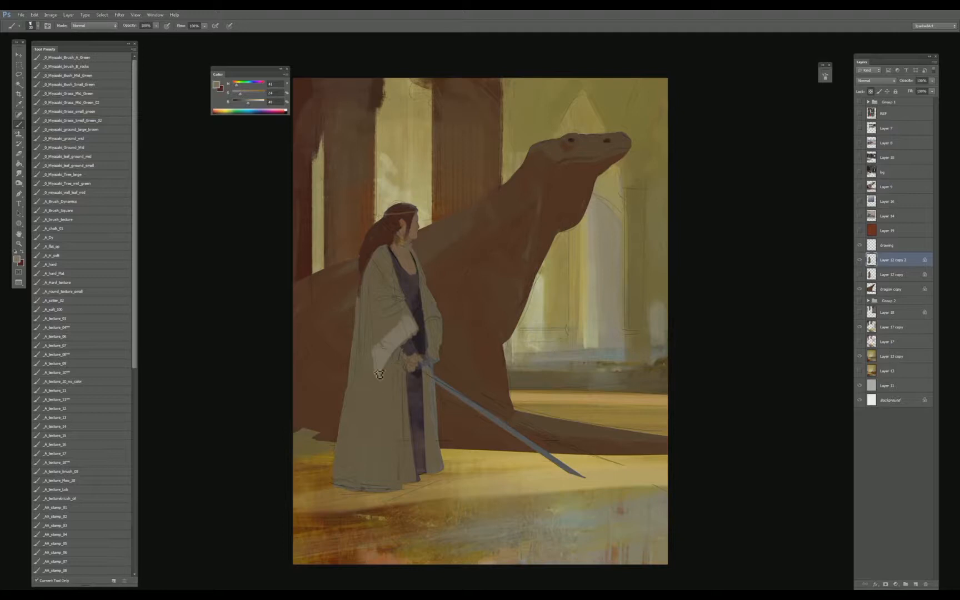
pyautogui.keyDown('alt'); pyautogui.click(366, 360); pyautogui.keyUp('alt')
pyautogui.keyDown('alt'); pyautogui.click(385, 348); pyautogui.keyUp('alt')
pyautogui.keyDown('alt'); pyautogui.click(401, 317); pyautogui.keyUp('alt')
pyautogui.keyDown('alt'); pyautogui.click(405, 328); pyautogui.keyUp('alt')
# - Paint a matching lighter cuff on the far sleeve and clean up the dark dress edge beside it
pyautogui.keyDown('alt'); pyautogui.click(424, 339); pyautogui.keyUp('alt')
pyautogui.moveTo(426, 337)
pyautogui.mouseDown()
pyautogui.moveTo(443, 324)
pyautogui.moveTo(428, 345)
pyautogui.mouseUp()
pyautogui.keyDown('alt'); pyautogui.click(435, 314); pyautogui.keyUp('alt')
pyautogui.moveTo(426, 322); pyautogui.dragTo(393, 317)
# - Darken the dress neckline where it meets the cloak's shoulder
pyautogui.moveTo(244, 106); pyautogui.dragTo(240, 106)
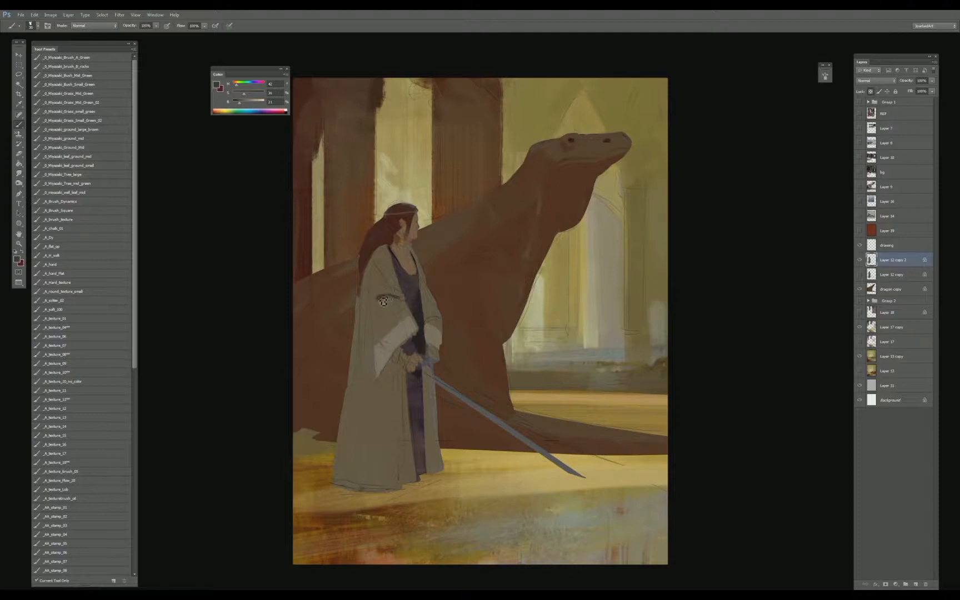
pyautogui.keyDown('alt'); pyautogui.click(387, 247); pyautogui.keyUp('alt')
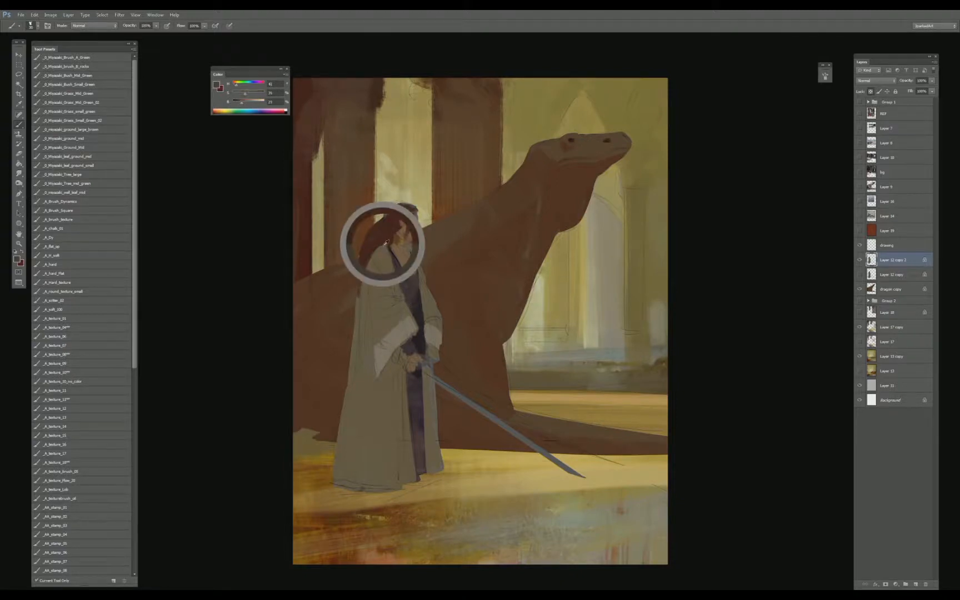
pyautogui.keyDown('alt'); pyautogui.click(379, 253); pyautogui.keyUp('alt')
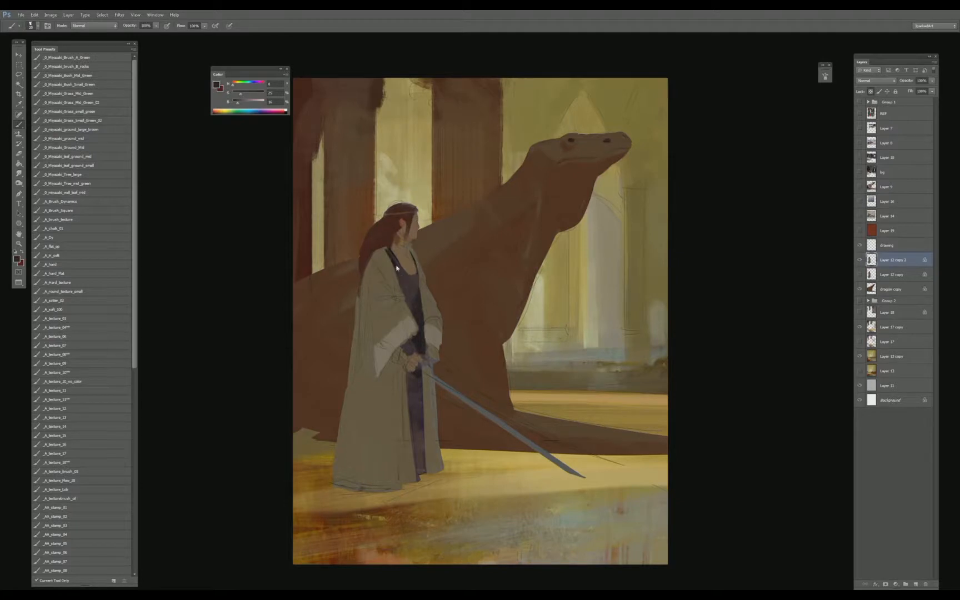
# - Try painting saturated dark olive folds on the cloak's shoulder and sleeve, and undo the strokes
pyautogui.keyDown('alt'); pyautogui.click(384, 255); pyautogui.keyUp('alt')
pyautogui.moveTo(244, 102); pyautogui.dragTo(256, 92)
pyautogui.moveTo(259, 94); pyautogui.dragTo(258, 94)
pyautogui.moveTo(390, 272)
pyautogui.mouseDown()
pyautogui.moveTo(403, 286)
pyautogui.moveTo(395, 263)
pyautogui.moveTo(381, 264)
pyautogui.moveTo(409, 307)
pyautogui.moveTo(389, 266)
pyautogui.moveTo(395, 287)
pyautogui.moveTo(385, 314)
pyautogui.moveTo(395, 301)
pyautogui.moveTo(382, 301)
pyautogui.moveTo(404, 301)
pyautogui.moveTo(397, 282)
pyautogui.moveTo(374, 298)
pyautogui.mouseUp()
pyautogui.press(']')
pyautogui.keyDown('alt'); pyautogui.click(394, 272); pyautogui.keyUp('alt')
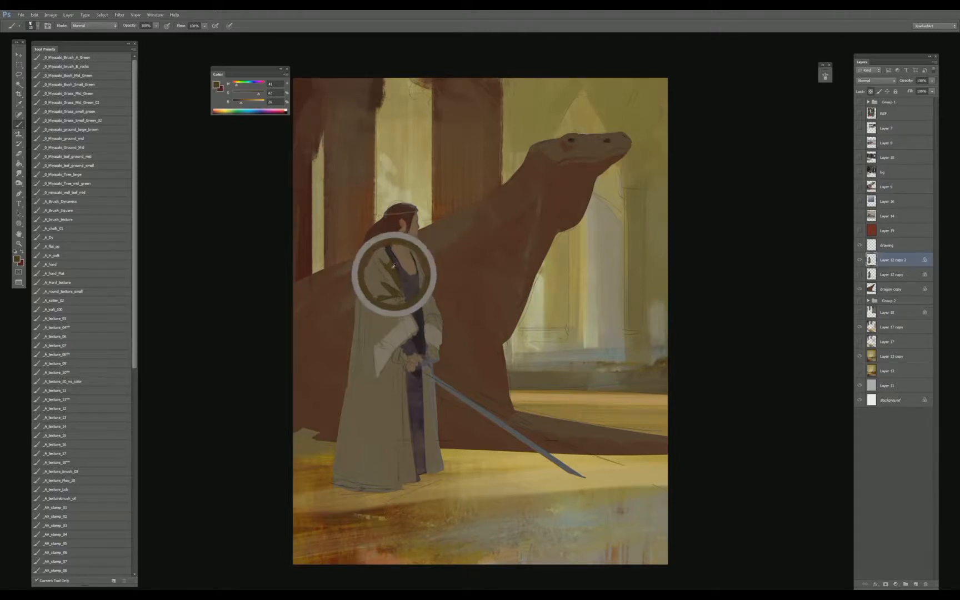
pyautogui.hotkey('ctrl', 'z')
pyautogui.hotkey('ctrl', 'alt', 'z')
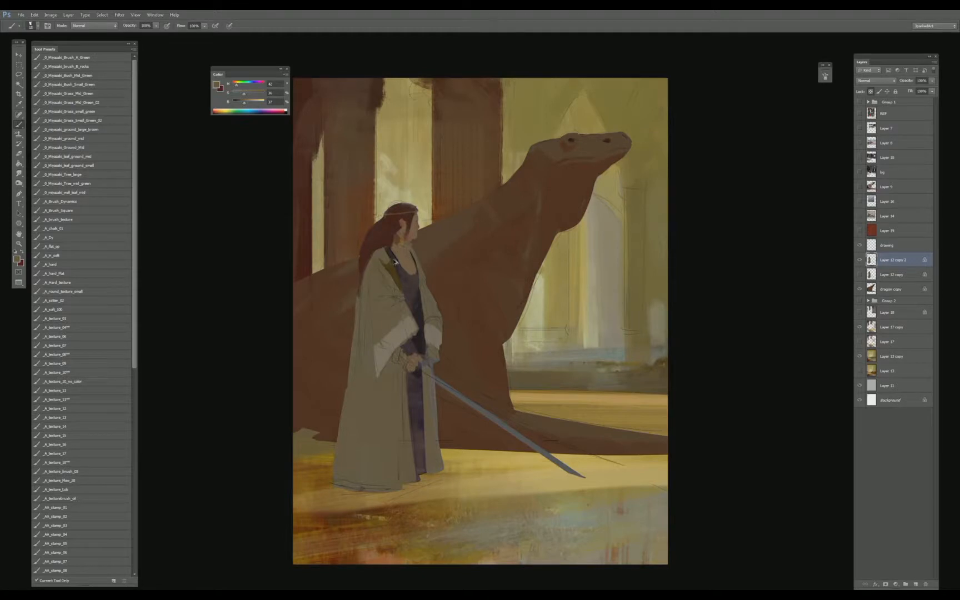
pyautogui.hotkey('ctrl', 'alt', 'z')
# - Select the cloak with the Magic Wand and paint dark olive folds on its sleeves, back and front edge
pyautogui.press('w')
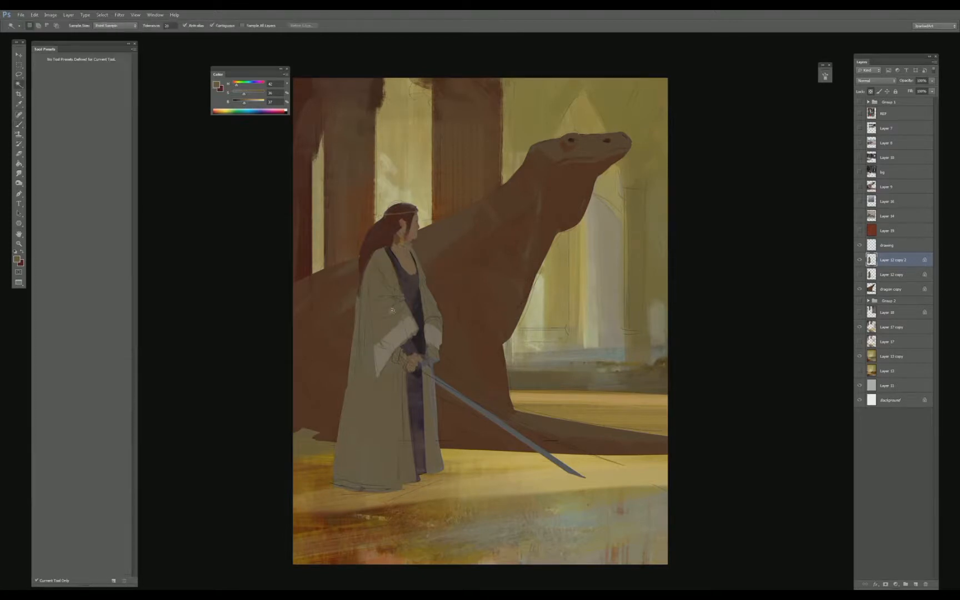
pyautogui.click(401, 312)
pyautogui.press('b')
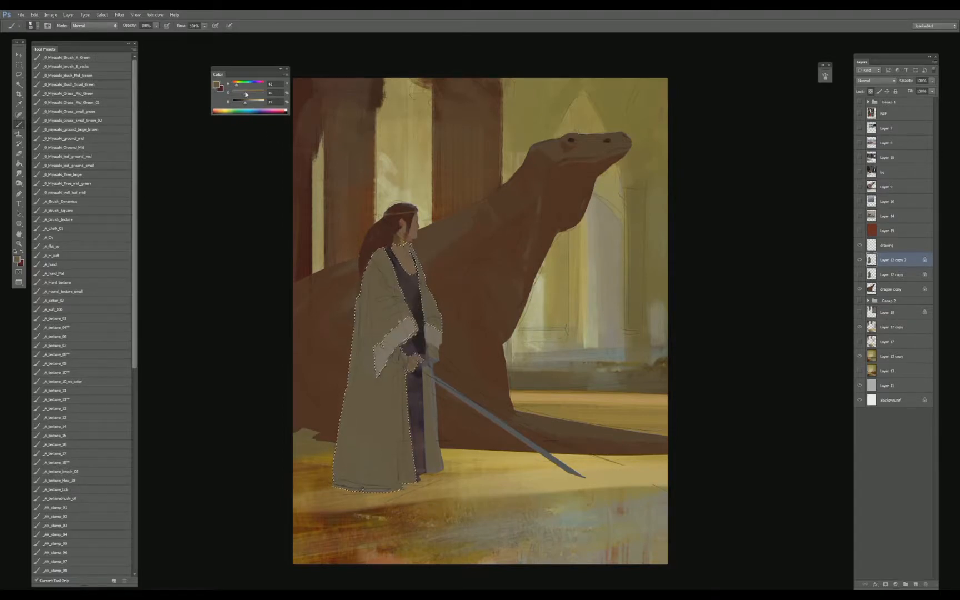
pyautogui.click(241, 109)
pyautogui.moveTo(241, 104); pyautogui.dragTo(238, 104)
pyautogui.moveTo(415, 341); pyautogui.dragTo(401, 357)
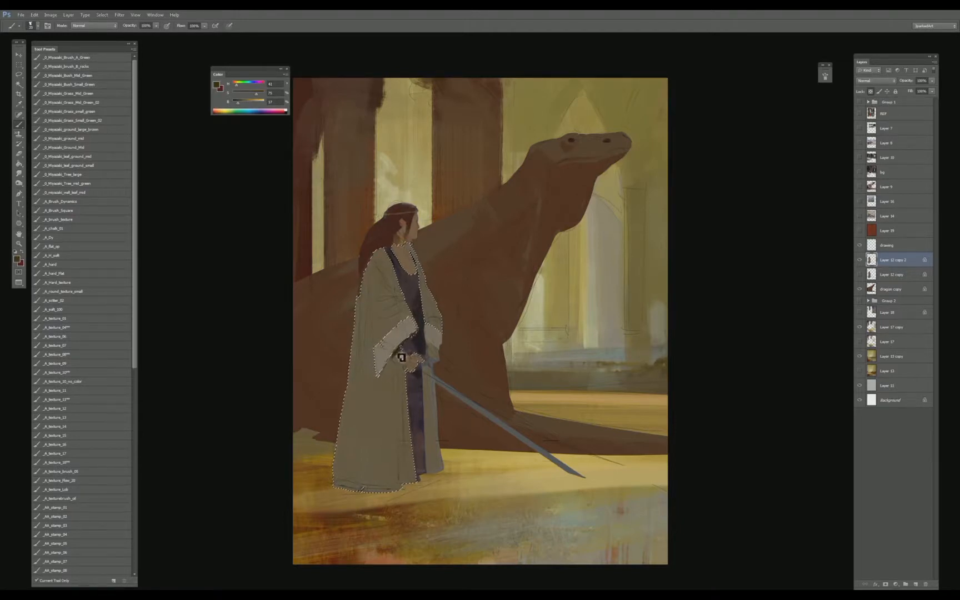
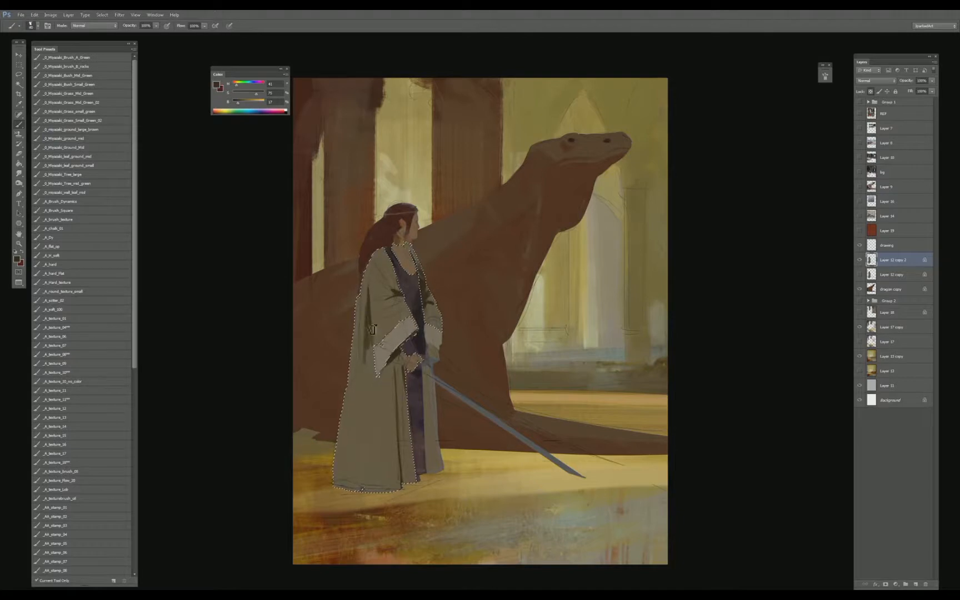
pyautogui.keyDown('alt'); pyautogui.click(382, 301); pyautogui.keyUp('alt')
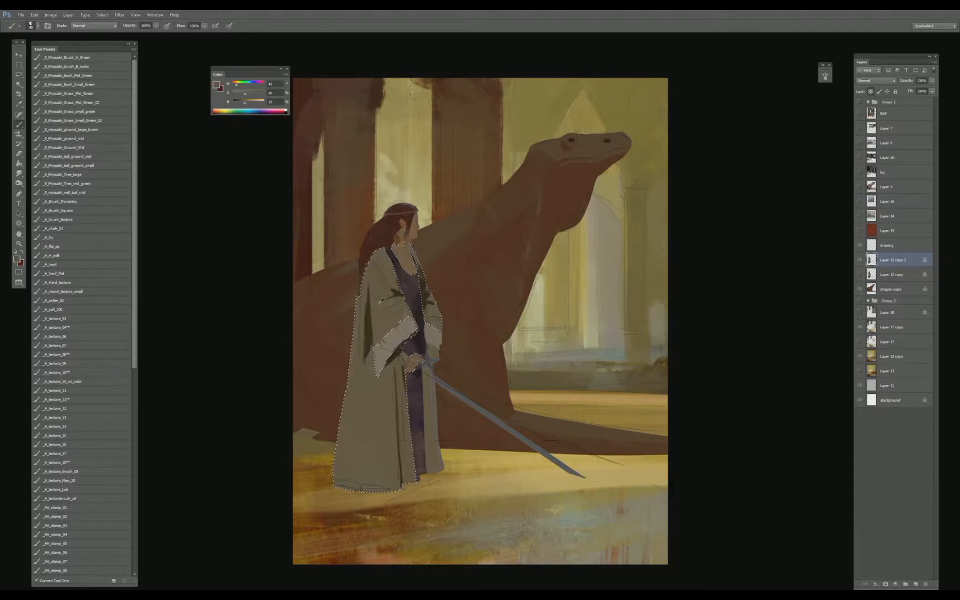
pyautogui.keyDown('alt'); pyautogui.click(378, 331); pyautogui.keyUp('alt')
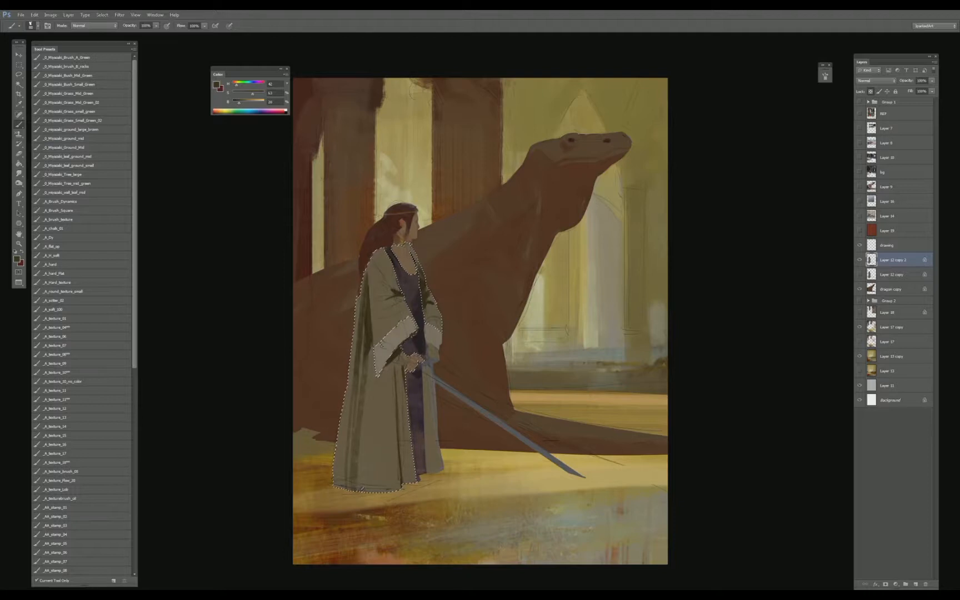
# - Check the hooded cloak reference group, and paint a diagonal fold across the lower cloak, setting the brush to Normal mode
pyautogui.click(859, 103)
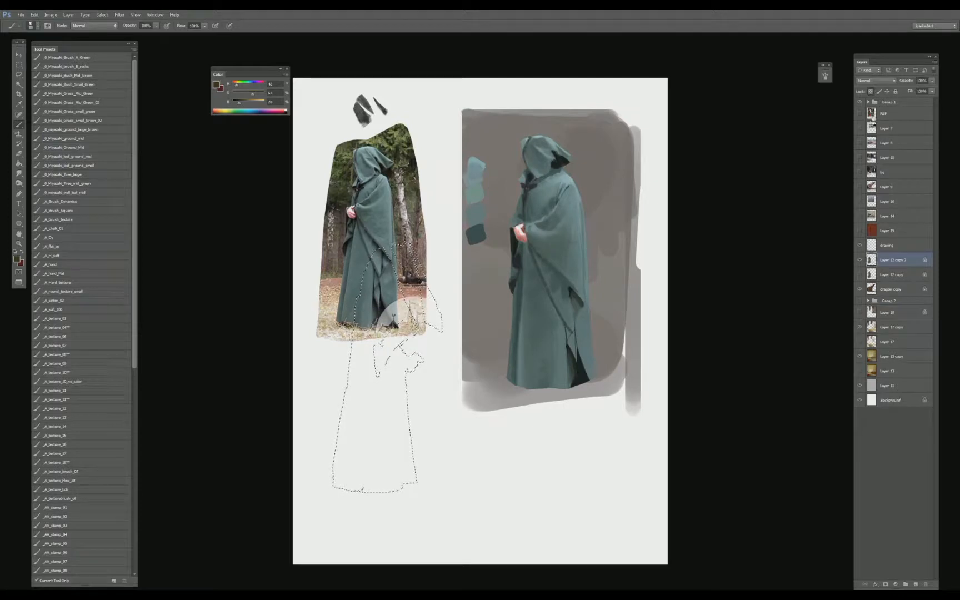
pyautogui.click(860, 103)
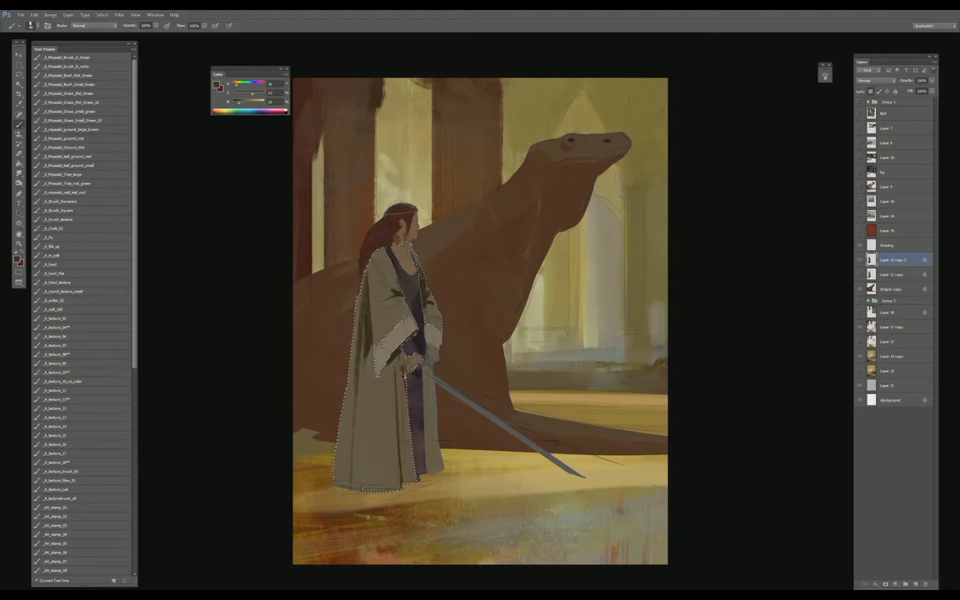
pyautogui.keyDown('alt'); pyautogui.click(368, 382); pyautogui.keyUp('alt')
pyautogui.keyDown('shift'); pyautogui.rightClick(364, 123); pyautogui.keyUp('shift')
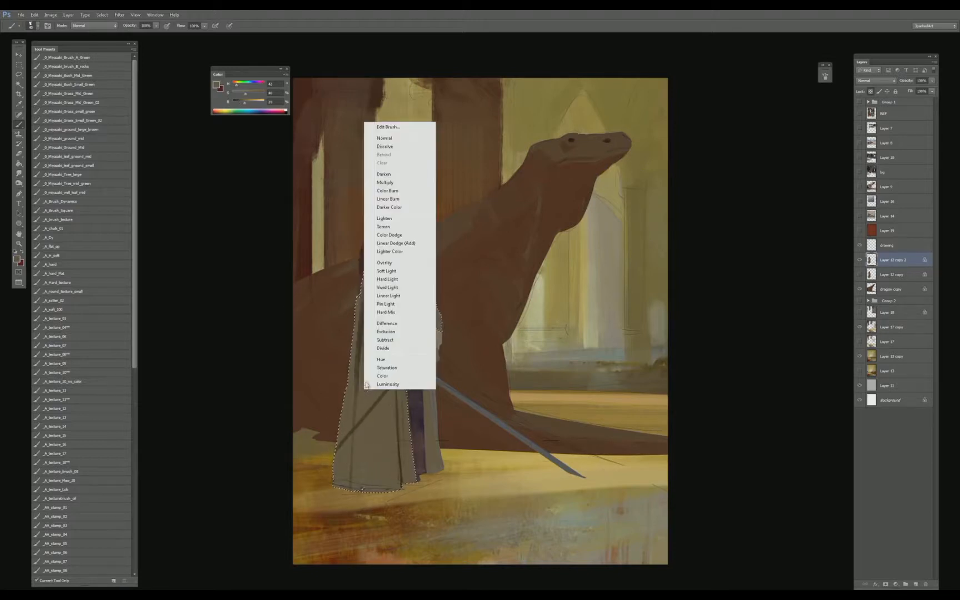
pyautogui.click(390, 139)
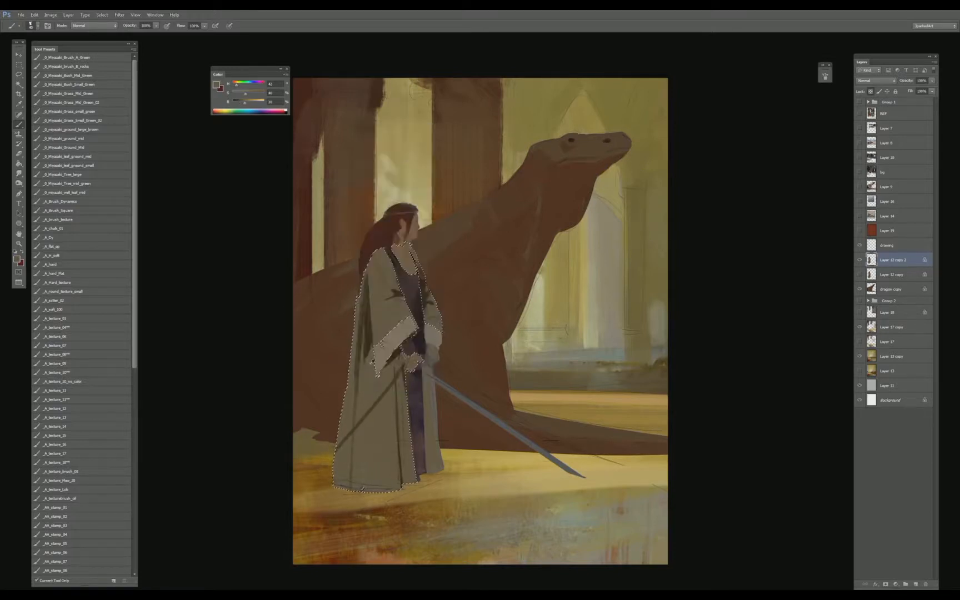
pyautogui.keyDown('alt'); pyautogui.click(356, 423); pyautogui.keyUp('alt')
# - Refine the dark folds along the cloak's back and behind the sleeve with sampled shadow and base colours
pyautogui.keyDown('alt'); pyautogui.click(371, 323); pyautogui.keyUp('alt')
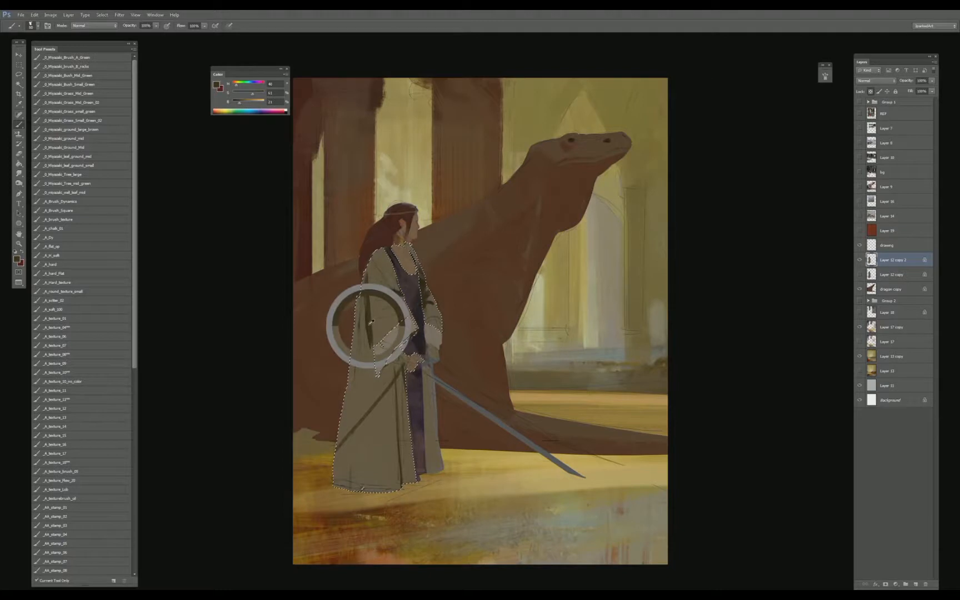
pyautogui.keyDown('alt'); pyautogui.click(363, 361); pyautogui.keyUp('alt')
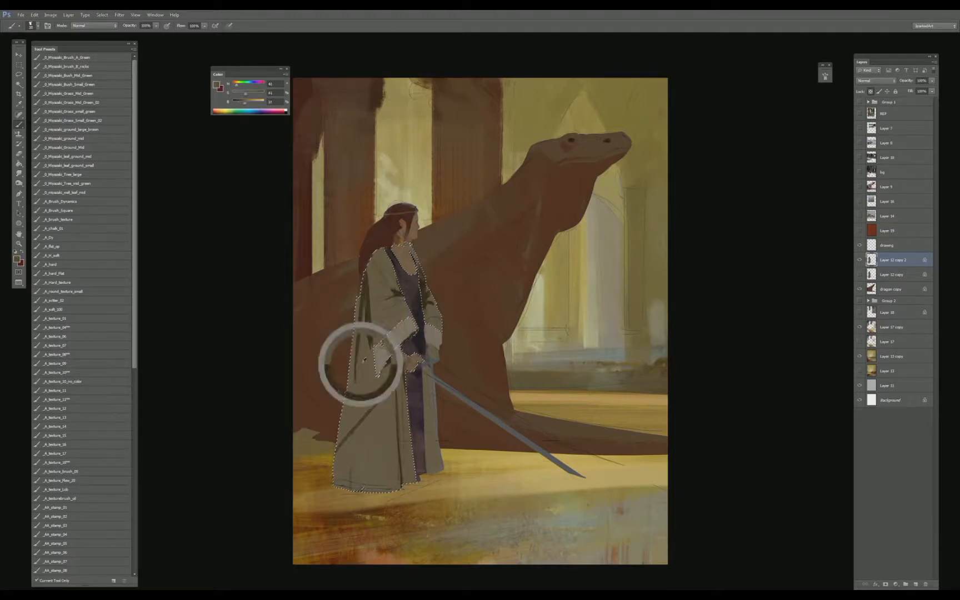
pyautogui.keyDown('alt'); pyautogui.click(363, 323); pyautogui.keyUp('alt')
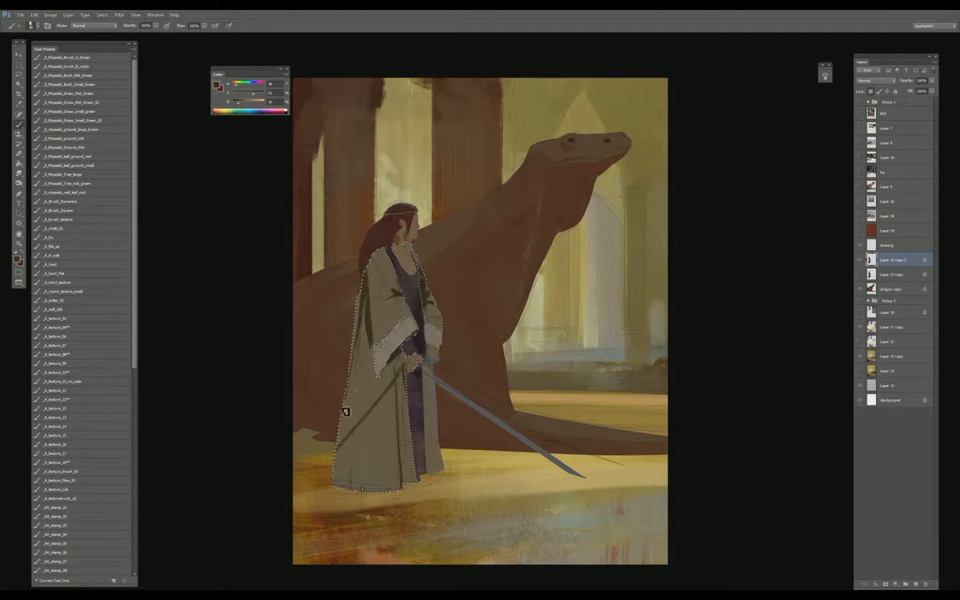
pyautogui.keyDown('alt'); pyautogui.click(361, 353); pyautogui.keyUp('alt')
pyautogui.keyDown('alt'); pyautogui.click(368, 347); pyautogui.keyUp('alt')
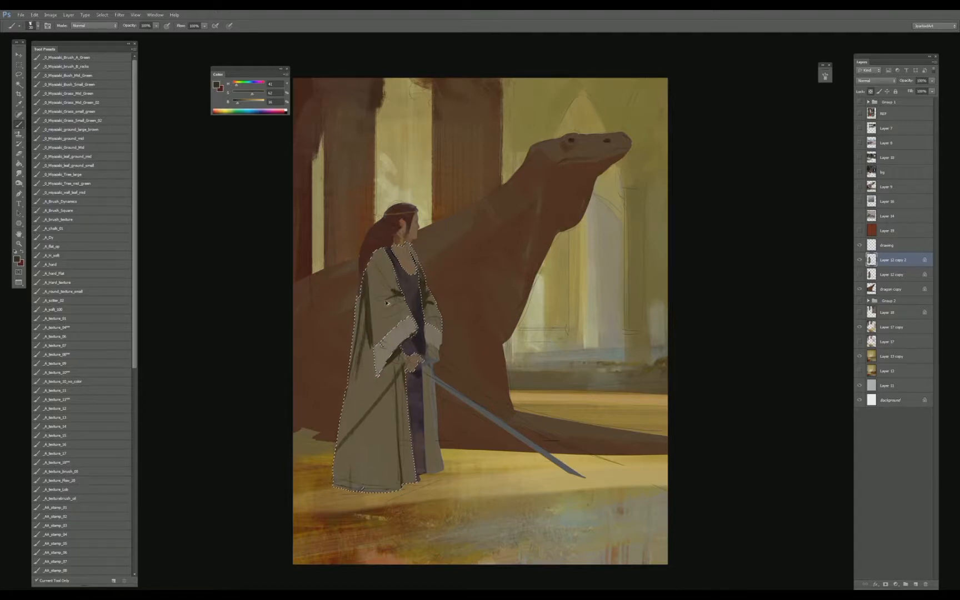
# - Paint dark folds beside the cloak's collar and a shadow beneath the near sleeve's cuff
pyautogui.keyDown('alt'); pyautogui.click(369, 281); pyautogui.keyUp('alt')
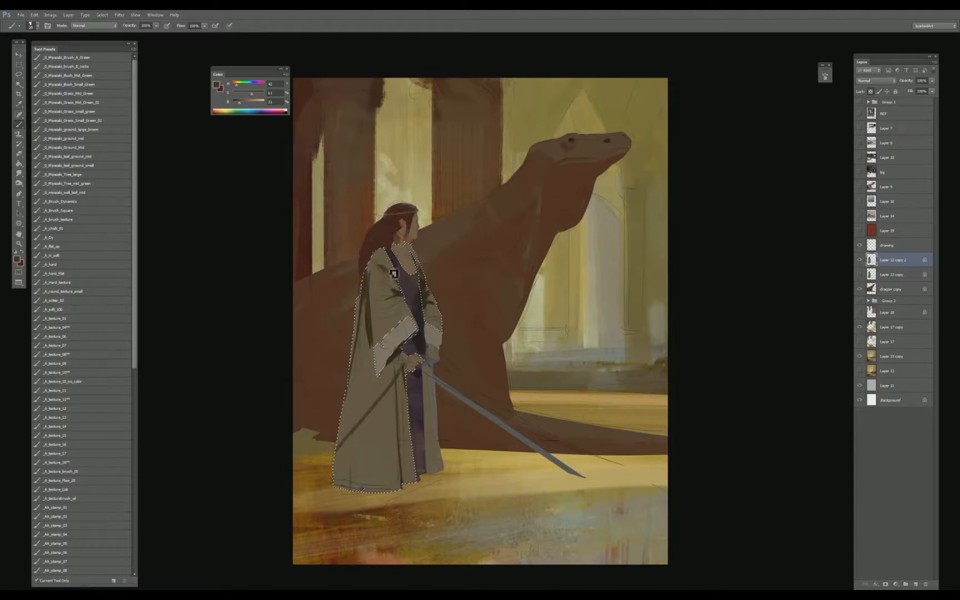
pyautogui.keyDown('alt'); pyautogui.click(388, 260); pyautogui.keyUp('alt')
pyautogui.keyDown('alt'); pyautogui.click(395, 360); pyautogui.keyUp('alt')
pyautogui.keyDown('alt'); pyautogui.click(390, 368); pyautogui.keyUp('alt')
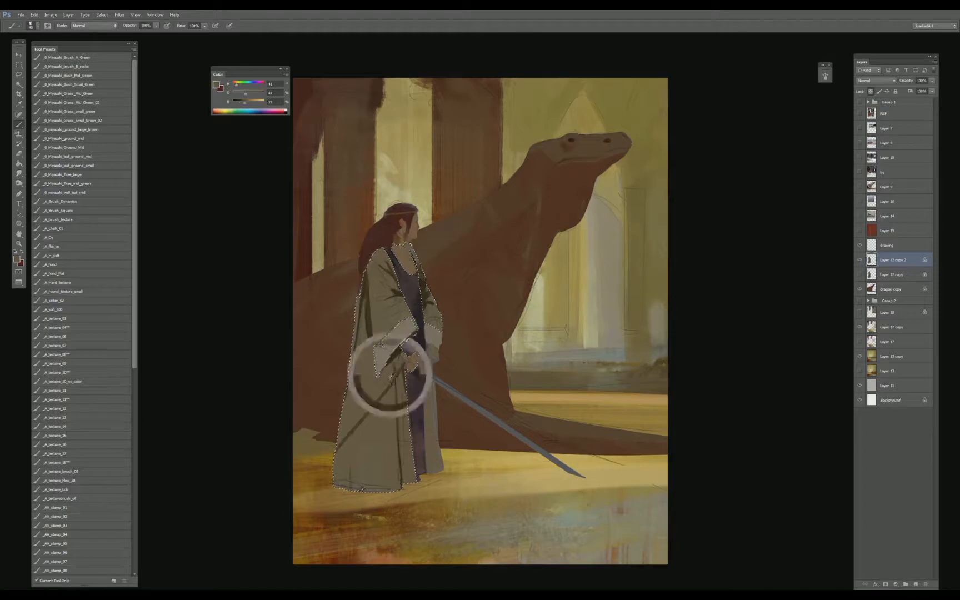
# - Refine the diagonal fold, darken the cloak's lower back edge with a larger brush and deselect the cloak
pyautogui.keyDown('alt'); pyautogui.click(380, 407); pyautogui.keyUp('alt')
pyautogui.keyDown('alt'); pyautogui.click(353, 438); pyautogui.keyUp('alt')
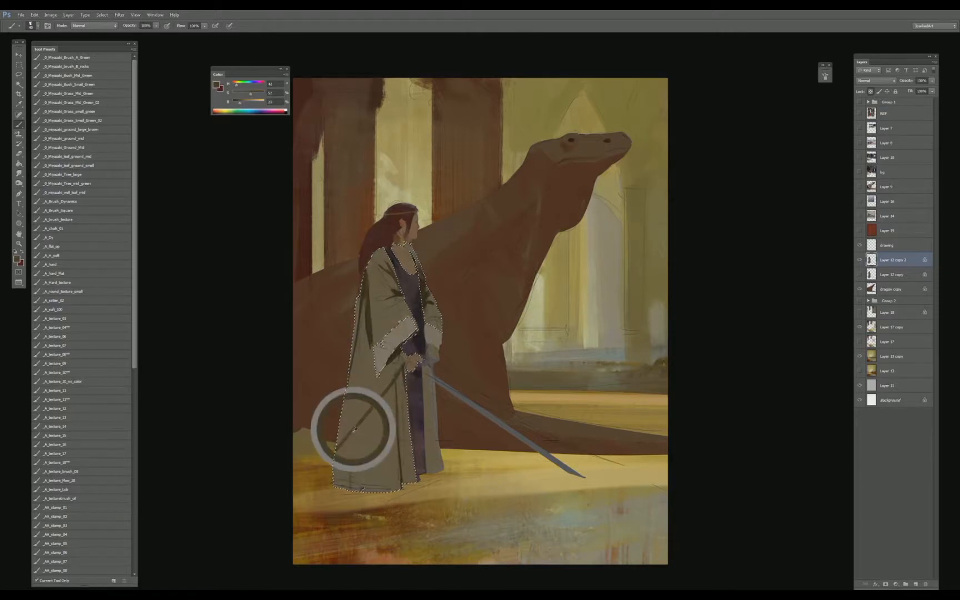
pyautogui.moveTo(354, 434); pyautogui.dragTo(347, 489)
pyautogui.press(']')
pyautogui.press(']')
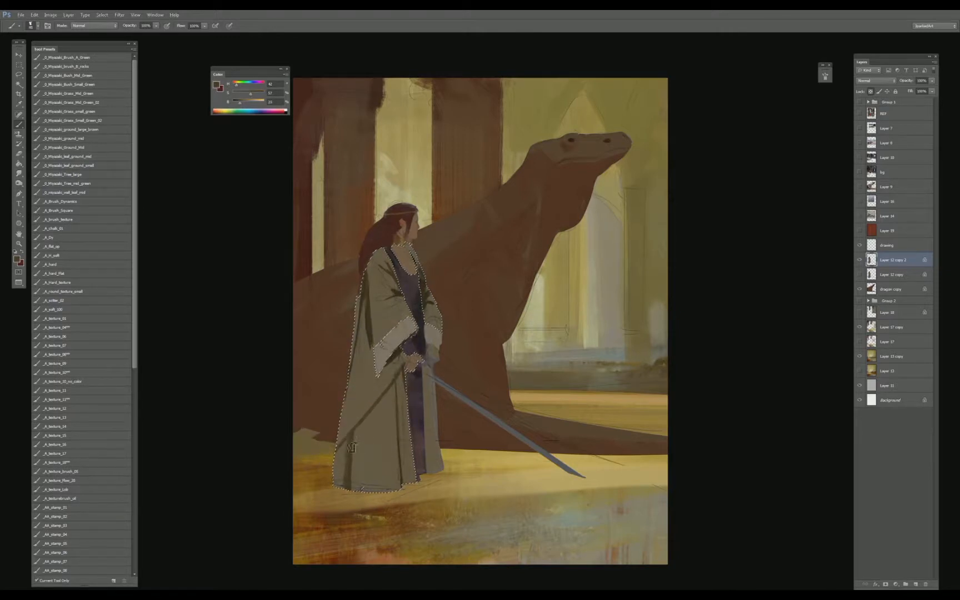
pyautogui.moveTo(352, 445); pyautogui.dragTo(349, 470)
pyautogui.hotkey('ctrl', 'd')
# - Rework the hands and the dark dress area around the sword hilt with sampled colours
pyautogui.keyDown('alt'); pyautogui.click(425, 375); pyautogui.keyUp('alt')
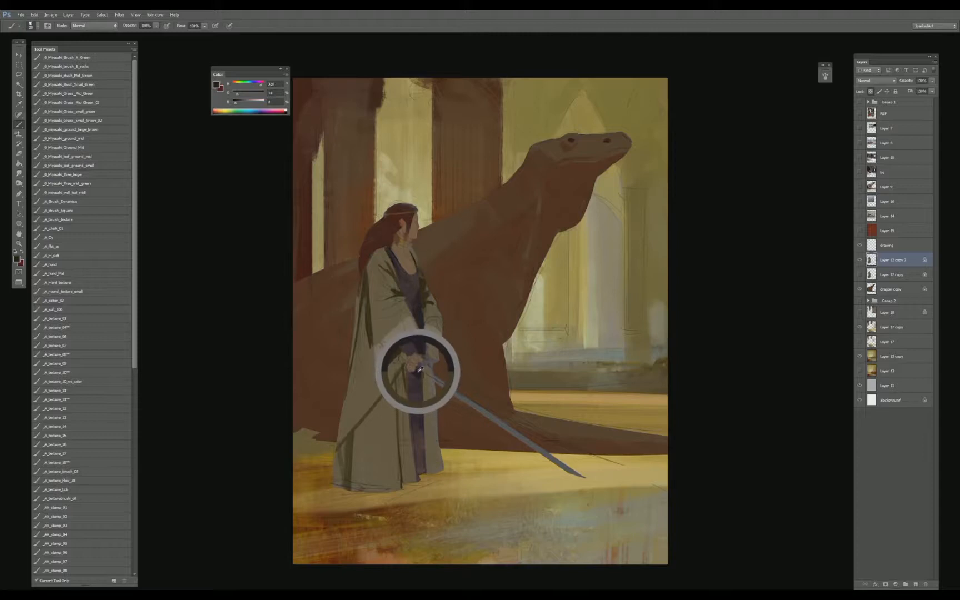
pyautogui.keyDown('alt'); pyautogui.click(422, 369); pyautogui.keyUp('alt')
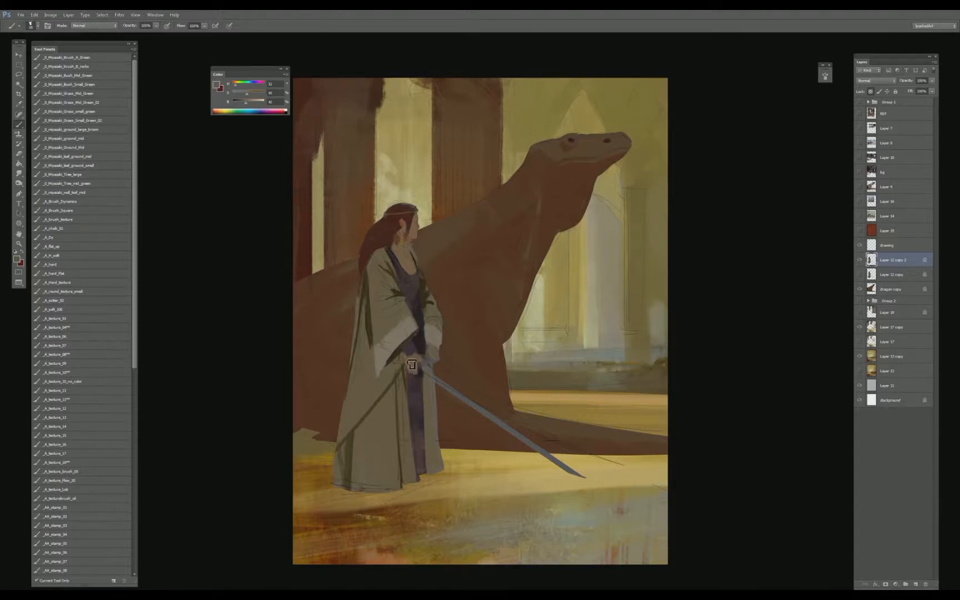
pyautogui.keyDown('alt'); pyautogui.click(407, 348); pyautogui.keyUp('alt')
pyautogui.keyDown('alt'); pyautogui.click(426, 338); pyautogui.keyUp('alt')
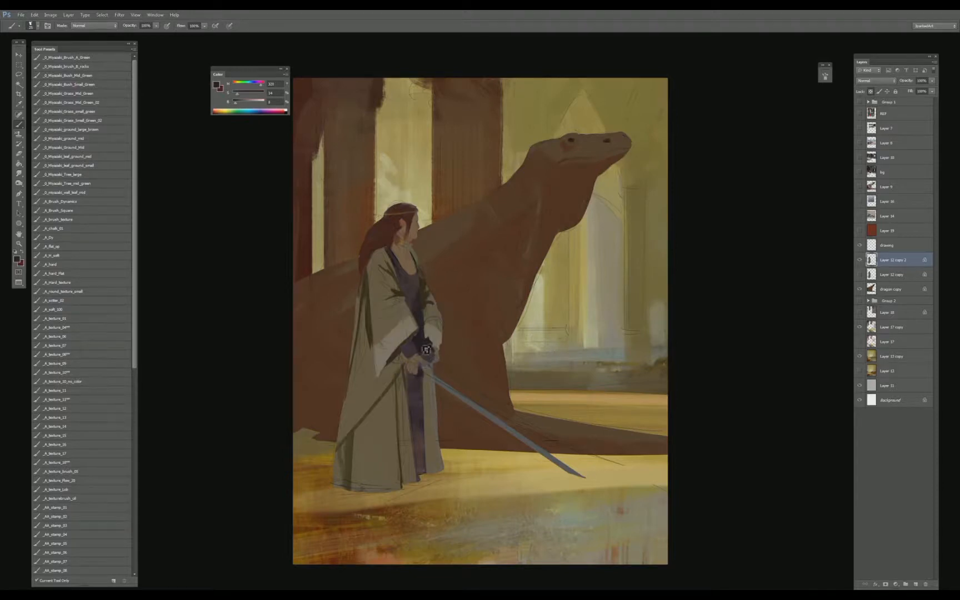
# - Refine the sword hand, hilt and dark dress around them with sampled colours
pyautogui.keyDown('alt'); pyautogui.click(425, 375); pyautogui.keyUp('alt')
pyautogui.keyDown('alt'); pyautogui.click(433, 363); pyautogui.keyUp('alt')
pyautogui.moveTo(433, 357); pyautogui.dragTo(431, 363)
pyautogui.keyDown('alt'); pyautogui.click(416, 341); pyautogui.keyUp('alt')
pyautogui.keyDown('alt'); pyautogui.click(415, 356); pyautogui.keyUp('alt')
pyautogui.keyDown('alt'); pyautogui.click(413, 342); pyautogui.keyUp('alt')
pyautogui.keyDown('alt'); pyautogui.click(418, 345); pyautogui.keyUp('alt')
# - Refine the edges of the dress bodice along the cloak's opening with sampled dark tones
pyautogui.keyDown('alt'); pyautogui.click(412, 293); pyautogui.keyUp('alt')
pyautogui.keyDown('alt'); pyautogui.click(418, 314); pyautogui.keyUp('alt')
pyautogui.keyDown('alt'); pyautogui.click(406, 282); pyautogui.keyUp('alt')
pyautogui.keyDown('alt'); pyautogui.click(417, 315); pyautogui.keyUp('alt')
pyautogui.keyDown('alt'); pyautogui.click(413, 284); pyautogui.keyUp('alt')
pyautogui.keyDown('alt'); pyautogui.click(422, 288); pyautogui.keyUp('alt')
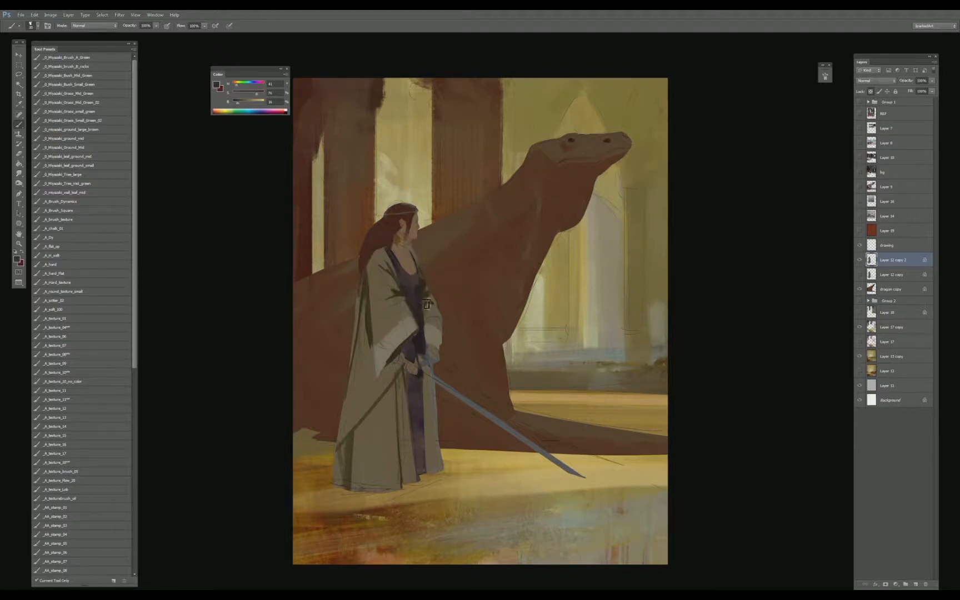
# - Shade the upper part of the woman's lowered far sleeve with sampled cloak colours
pyautogui.keyDown('alt'); pyautogui.click(427, 302); pyautogui.keyUp('alt')
pyautogui.moveTo(434, 294)
pyautogui.mouseDown()
pyautogui.moveTo(430, 281)
pyautogui.moveTo(436, 296)
pyautogui.mouseUp()
pyautogui.keyDown('alt'); pyautogui.click(440, 322); pyautogui.keyUp('alt')
pyautogui.moveTo(434, 304); pyautogui.dragTo(429, 296)
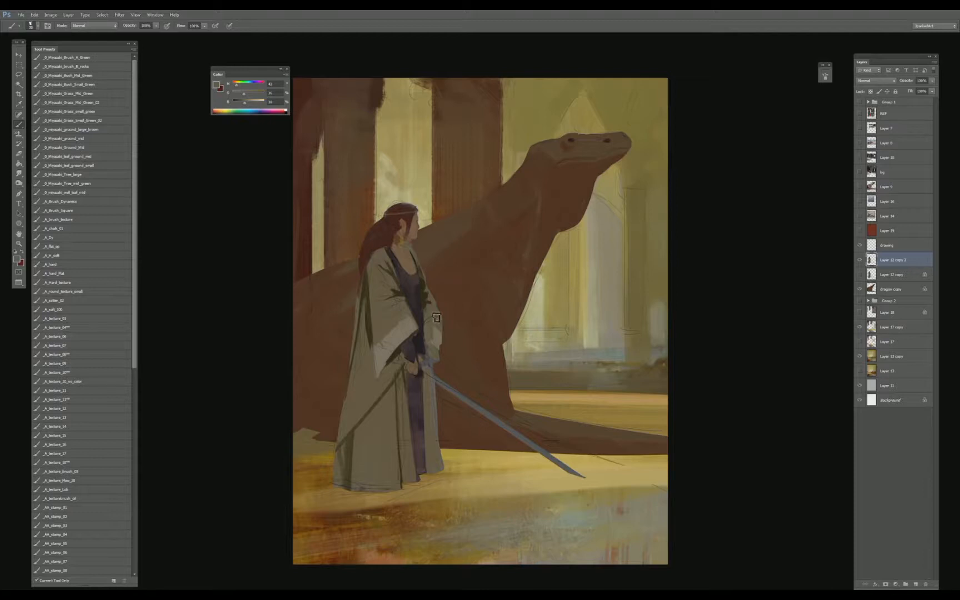
# - Widen the lowered far sleeve in the cloak's colour and trim its outer edge with the _HARD eraser
pyautogui.keyDown('alt'); pyautogui.click(436, 315); pyautogui.keyUp('alt')
pyautogui.moveTo(443, 322)
pyautogui.mouseDown()
pyautogui.moveTo(456, 350)
pyautogui.moveTo(439, 334)
pyautogui.moveTo(441, 348)
pyautogui.moveTo(452, 347)
pyautogui.mouseUp()
pyautogui.press('e')
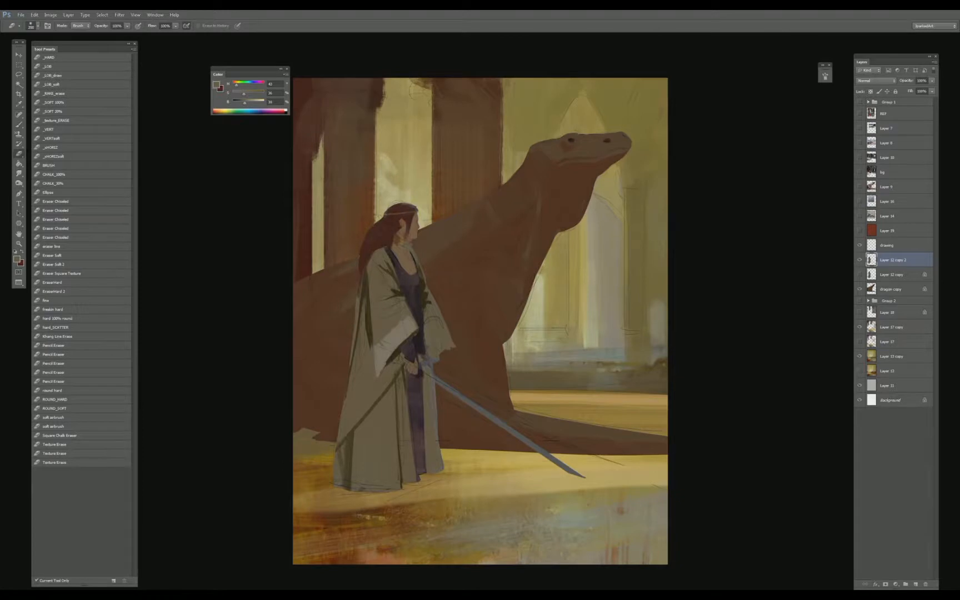
pyautogui.moveTo(448, 307); pyautogui.dragTo(453, 346)
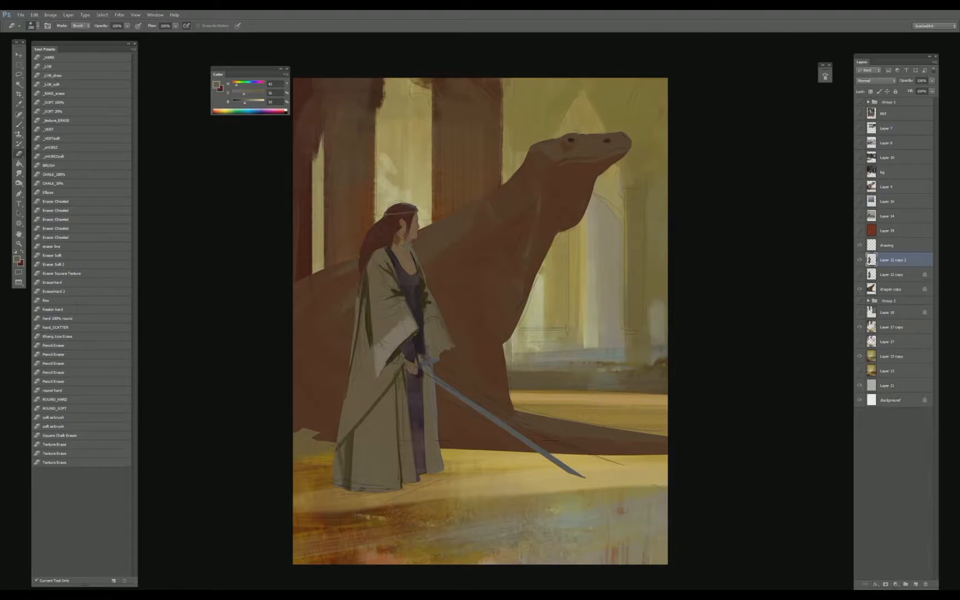
pyautogui.click(89, 58)
pyautogui.moveTo(440, 294); pyautogui.dragTo(445, 333)
pyautogui.press('b')
pyautogui.keyDown('alt'); pyautogui.click(411, 326); pyautogui.keyUp('alt')
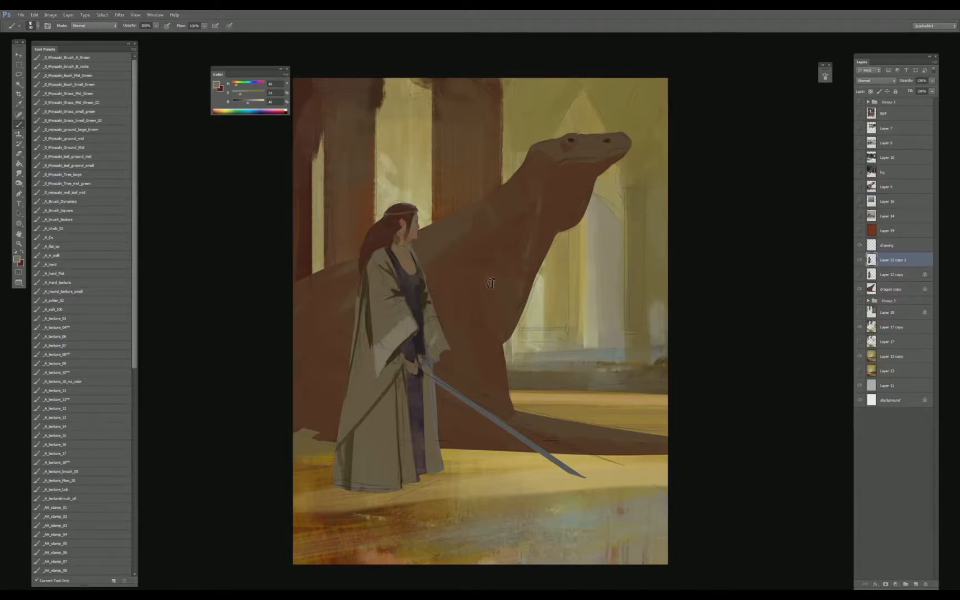
# - Paint a wide raised sleeve reaching from the far shoulder toward the dragon in the sampled cloak colour
pyautogui.keyDown('alt'); pyautogui.click(390, 276); pyautogui.keyUp('alt')
pyautogui.keyDown('alt'); pyautogui.click(433, 309); pyautogui.keyUp('alt')
pyautogui.moveTo(430, 278)
pyautogui.mouseDown()
pyautogui.moveTo(435, 290)
pyautogui.moveTo(472, 254)
pyautogui.moveTo(474, 304)
pyautogui.moveTo(451, 300)
pyautogui.moveTo(469, 286)
pyautogui.moveTo(437, 305)
pyautogui.moveTo(443, 267)
pyautogui.moveTo(469, 289)
pyautogui.moveTo(475, 255)
pyautogui.moveTo(447, 252)
pyautogui.mouseUp()
pyautogui.press('e')
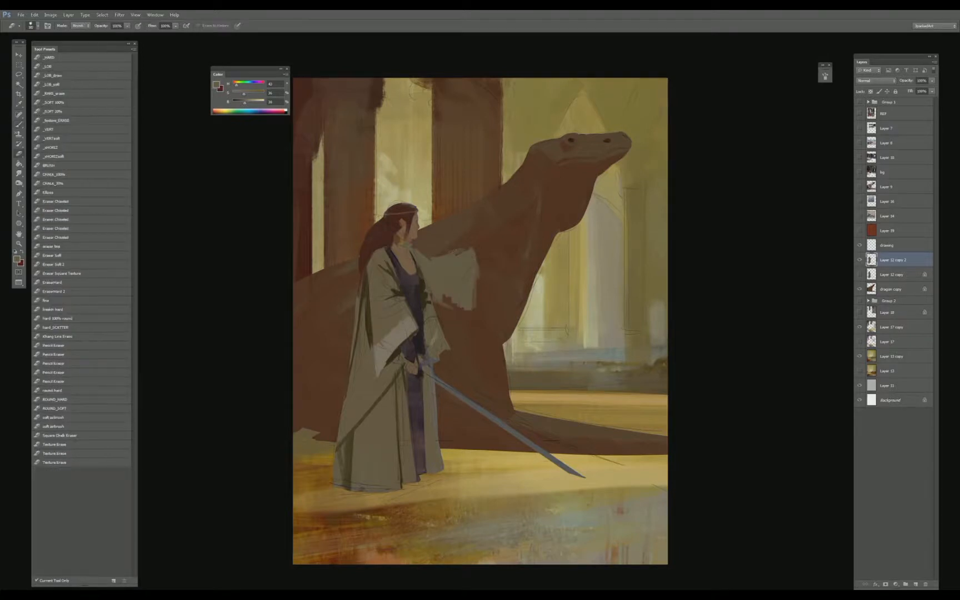
pyautogui.press('b')
pyautogui.keyDown('alt'); pyautogui.click(440, 262); pyautogui.keyUp('alt')
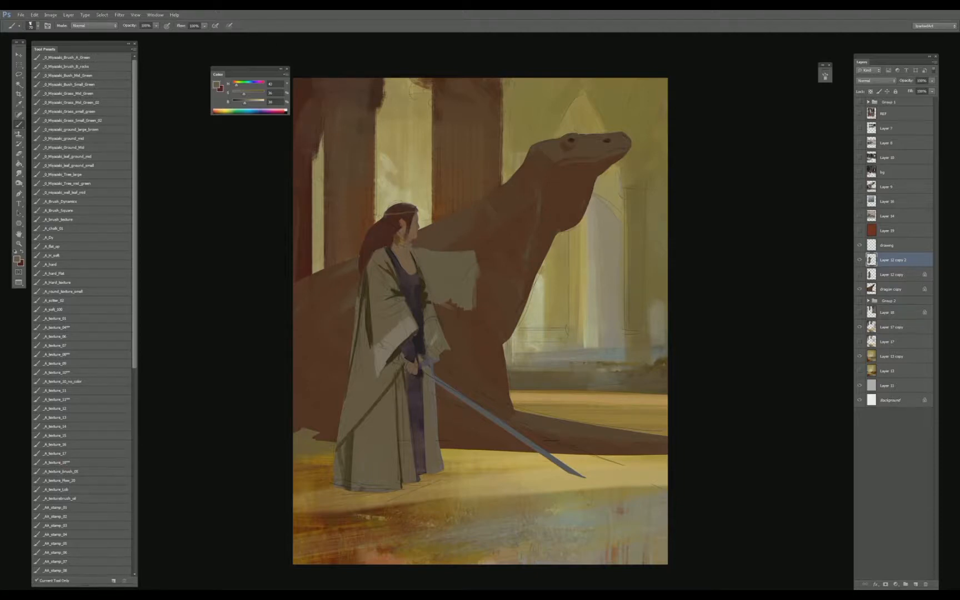
# - Erase the old lowered far sleeve and hand, and repaint the cloak's front edge below the raised arm
pyautogui.press('e')
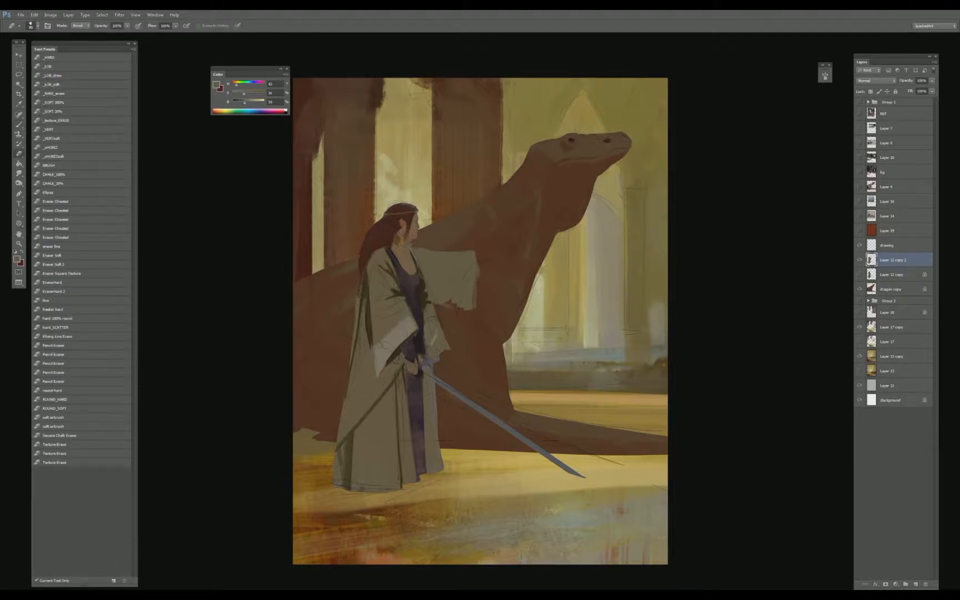
pyautogui.moveTo(439, 306); pyautogui.dragTo(439, 351)
pyautogui.press('b')
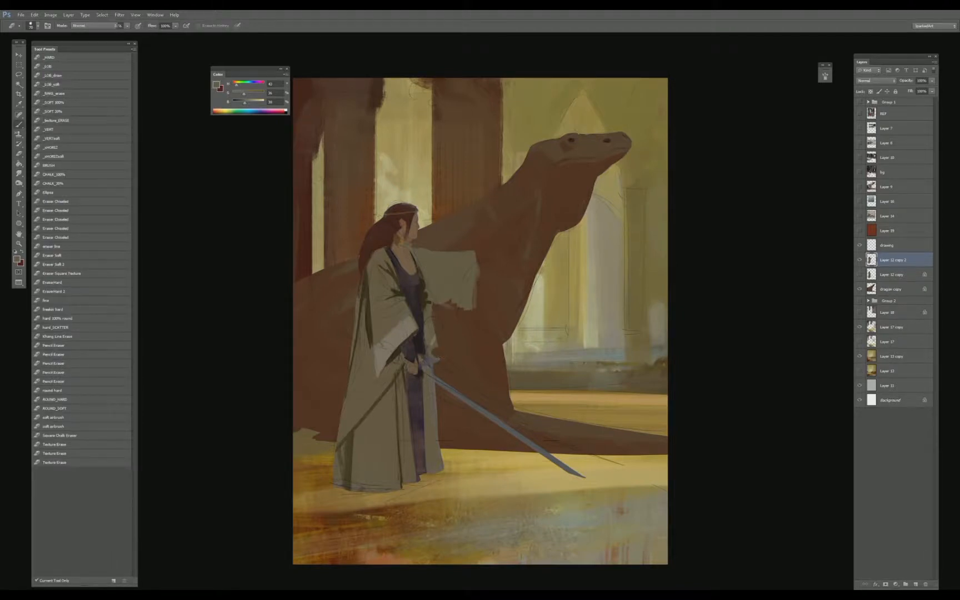
pyautogui.moveTo(420, 307)
pyautogui.mouseDown()
pyautogui.moveTo(423, 317)
pyautogui.moveTo(430, 304)
pyautogui.mouseUp()
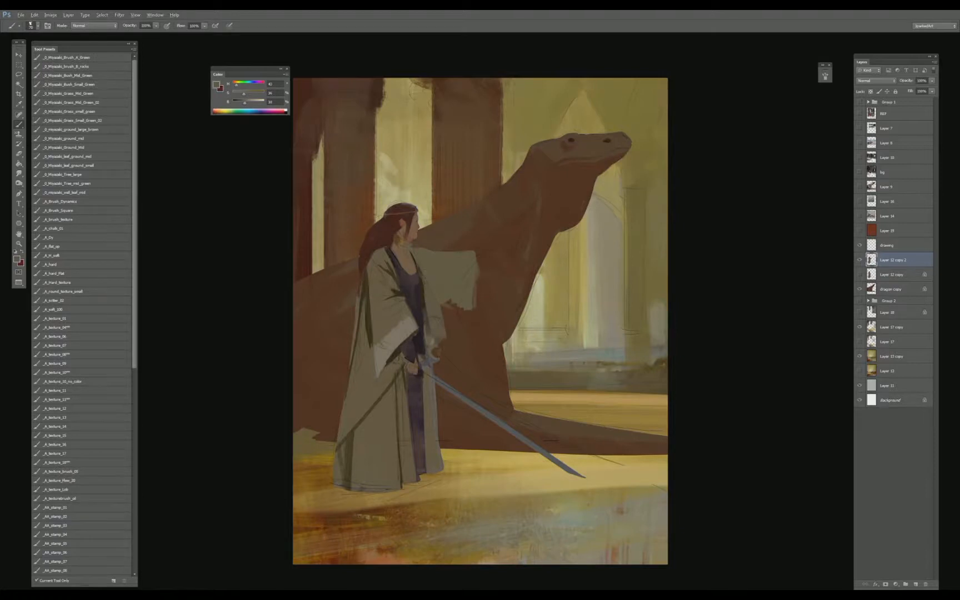
pyautogui.click(437, 330)
pyautogui.press('e')
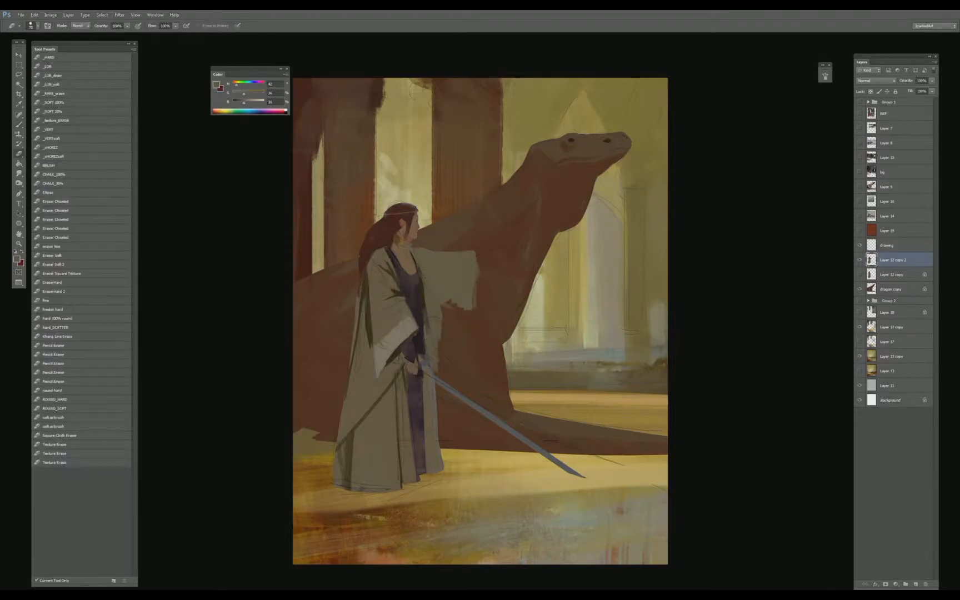
pyautogui.moveTo(442, 332); pyautogui.dragTo(433, 309)
pyautogui.press('b')
# - Repaint the sword hilt, gripping hand and dark dress beside them with sampled colours
pyautogui.keyDown('alt'); pyautogui.click(443, 381); pyautogui.keyUp('alt')
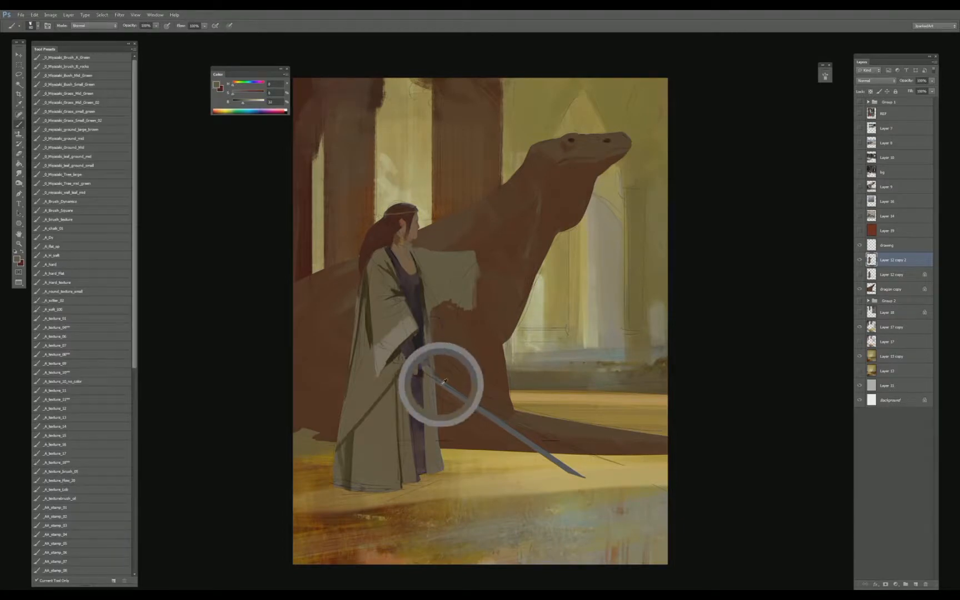
pyautogui.moveTo(425, 374)
pyautogui.mouseDown()
pyautogui.moveTo(436, 383)
pyautogui.moveTo(422, 371)
pyautogui.moveTo(412, 380)
pyautogui.mouseUp()
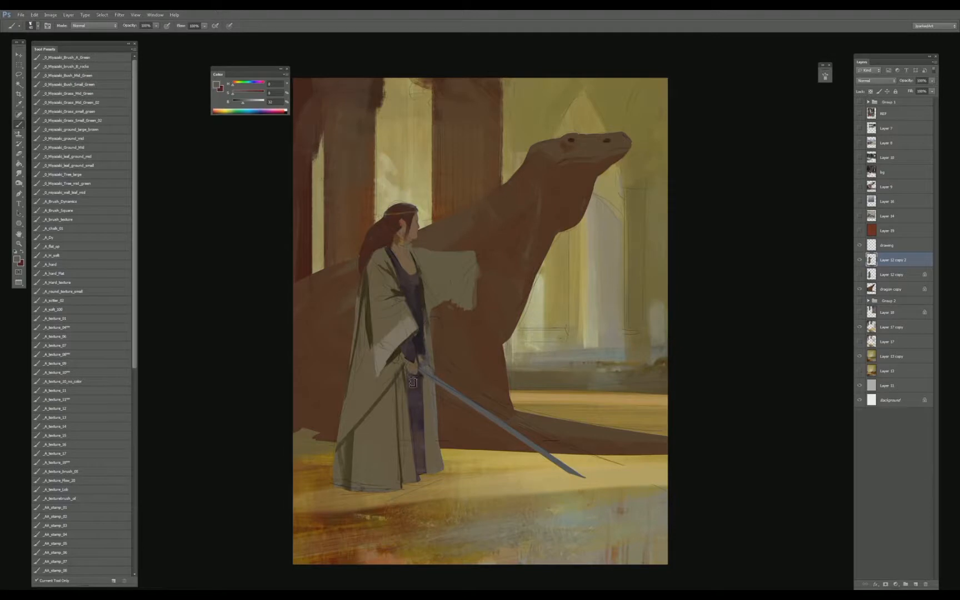
pyautogui.keyDown('alt'); pyautogui.click(408, 366); pyautogui.keyUp('alt')
pyautogui.keyDown('alt'); pyautogui.click(424, 346); pyautogui.keyUp('alt')
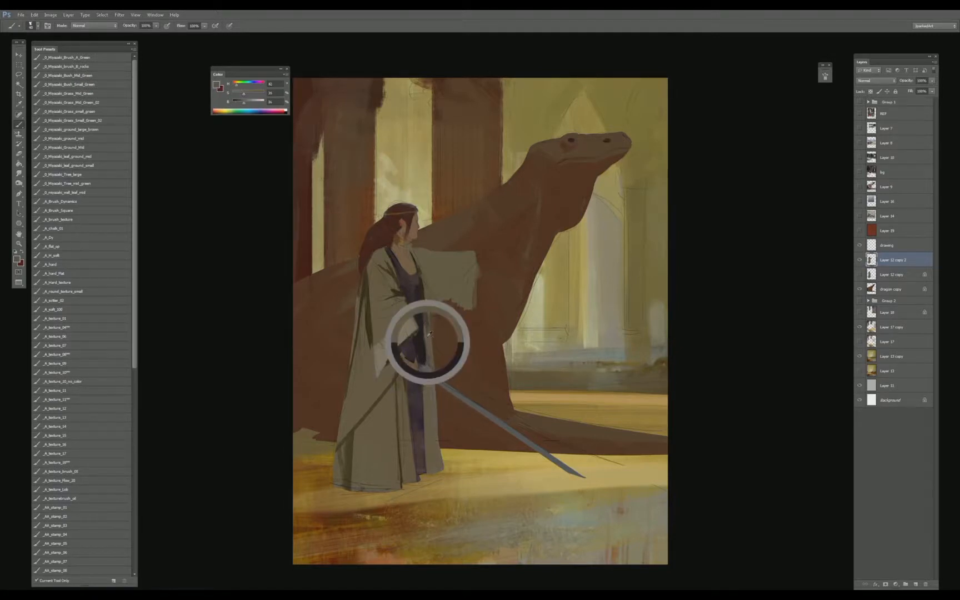
pyautogui.keyDown('alt'); pyautogui.click(426, 349); pyautogui.keyUp('alt')
pyautogui.keyDown('alt'); pyautogui.click(425, 321); pyautogui.keyUp('alt')
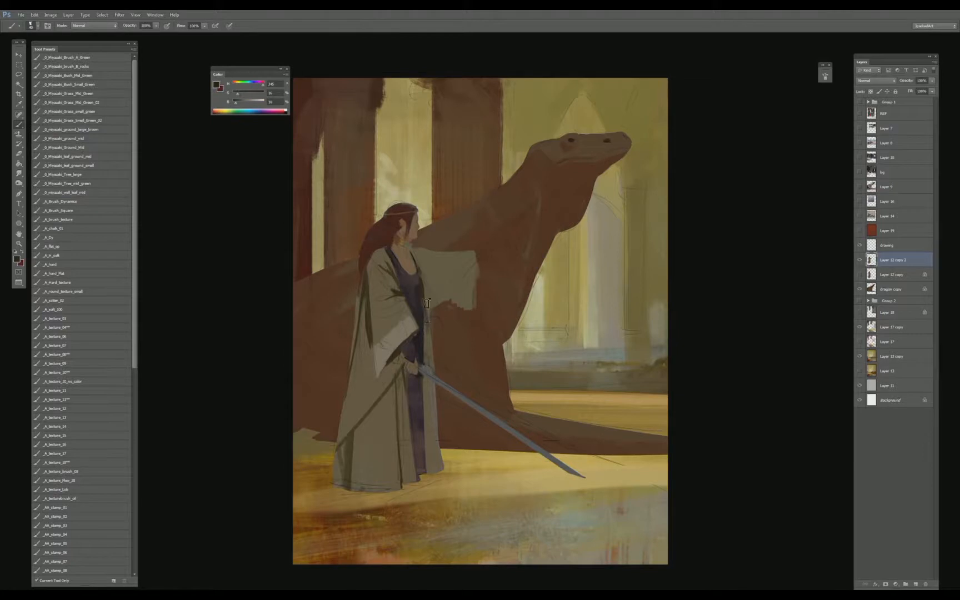
# - Paint a lighter cuff band at the end of the raised sleeve and shade its opening
pyautogui.keyDown('alt'); pyautogui.click(459, 275); pyautogui.keyUp('alt')
pyautogui.keyDown('alt'); pyautogui.click(395, 339); pyautogui.keyUp('alt')
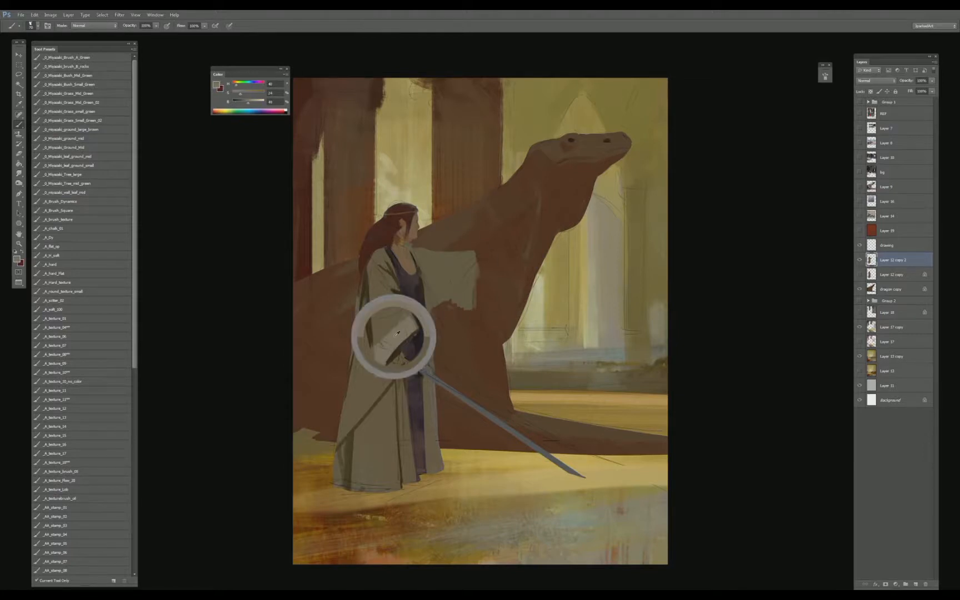
pyautogui.moveTo(470, 250); pyautogui.dragTo(471, 304)
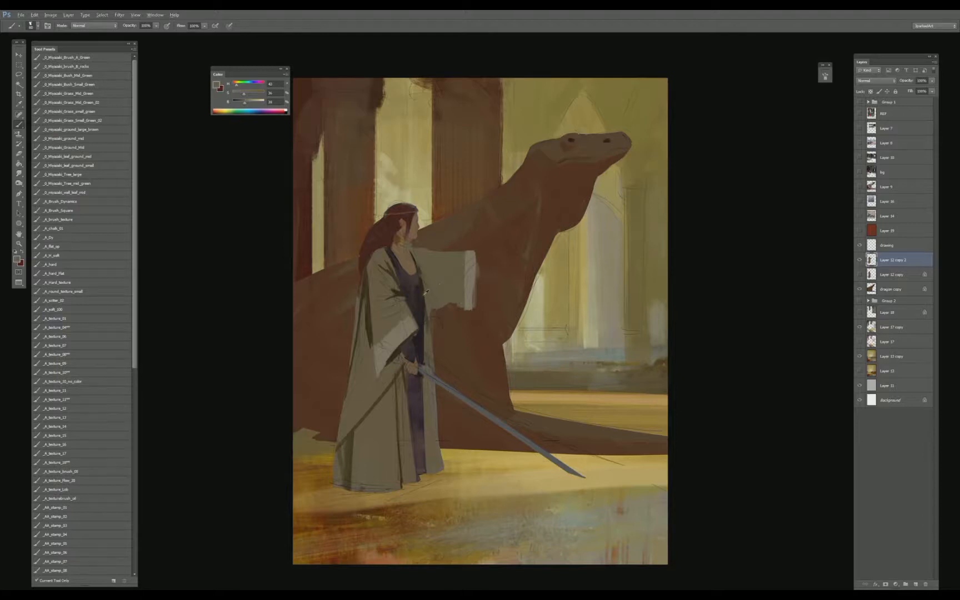
pyautogui.keyDown('alt'); pyautogui.click(398, 290); pyautogui.keyUp('alt')
pyautogui.moveTo(478, 275); pyautogui.dragTo(479, 287)
pyautogui.press('e')
pyautogui.press('b')
# - Paint a pointing hand extending from the raised sleeve's cuff in the sampled skin colour
pyautogui.keyDown('alt'); pyautogui.click(408, 264); pyautogui.keyUp('alt')
pyautogui.moveTo(481, 258); pyautogui.dragTo(506, 257)
pyautogui.keyDown('alt'); pyautogui.click(481, 262); pyautogui.keyUp('alt')
# - Paint a dark vertical fold where the raised sleeve meets the cloak's front, using sampled shadow and cloak colours
pyautogui.keyDown('alt'); pyautogui.click(396, 274); pyautogui.keyUp('alt')
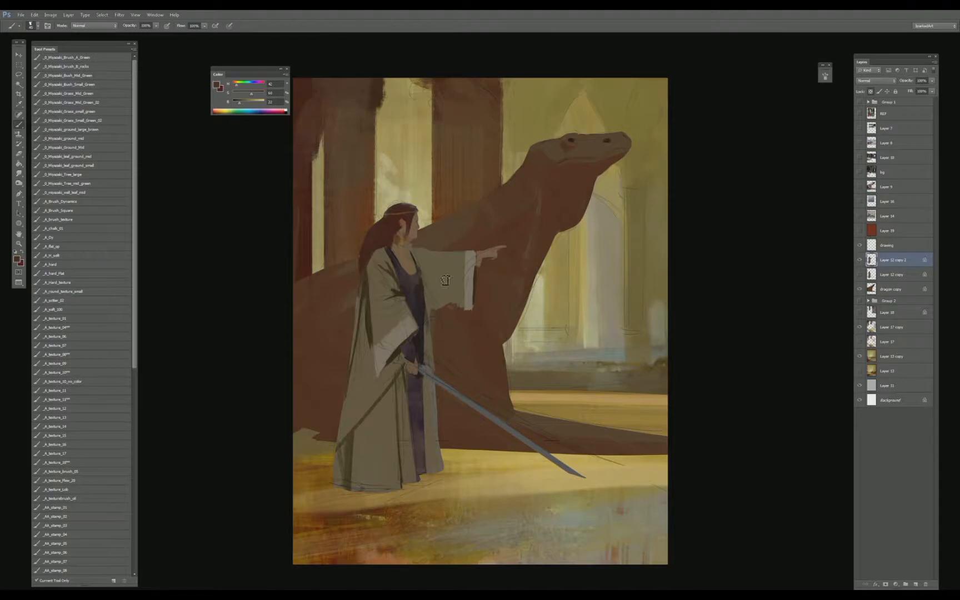
pyautogui.moveTo(433, 284); pyautogui.dragTo(437, 320)
pyautogui.keyDown('alt'); pyautogui.click(433, 259); pyautogui.keyUp('alt')
pyautogui.keyDown('alt'); pyautogui.click(433, 283); pyautogui.keyUp('alt')
pyautogui.keyDown('alt'); pyautogui.click(441, 274); pyautogui.keyUp('alt')
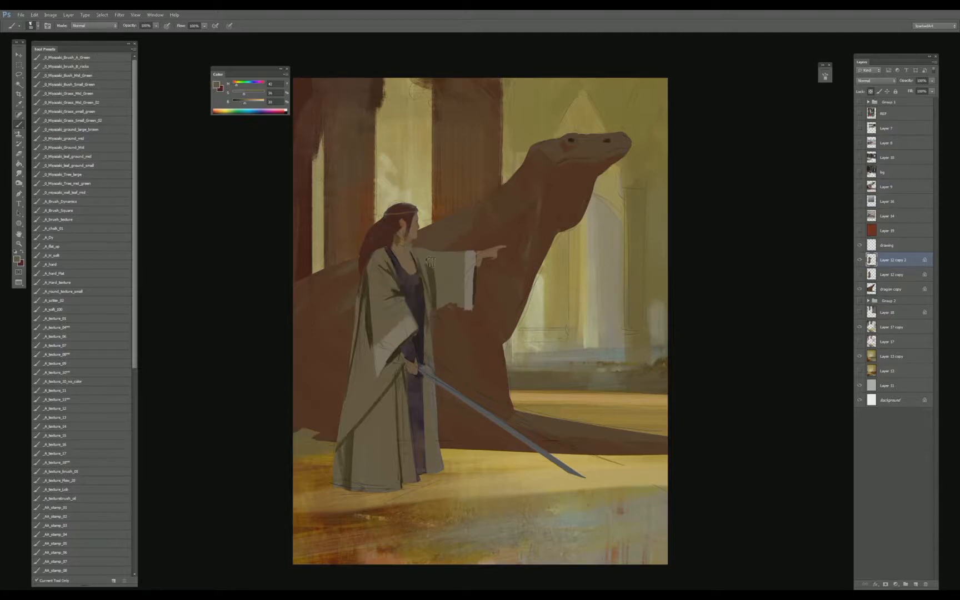
# - Brush soft vertical folds down the raised sleeve with sampled cloak tones
pyautogui.keyDown('alt'); pyautogui.click(434, 276); pyautogui.keyUp('alt')
pyautogui.moveTo(445, 269); pyautogui.dragTo(439, 310)
pyautogui.moveTo(450, 259)
pyautogui.mouseDown()
pyautogui.moveTo(444, 314)
pyautogui.moveTo(451, 303)
pyautogui.mouseUp()
pyautogui.keyDown('alt'); pyautogui.click(443, 265); pyautogui.keyUp('alt')
pyautogui.keyDown('alt'); pyautogui.click(446, 276); pyautogui.keyUp('alt')
pyautogui.keyDown('alt'); pyautogui.click(441, 267); pyautogui.keyUp('alt')
pyautogui.moveTo(447, 264)
pyautogui.mouseDown()
pyautogui.moveTo(441, 303)
pyautogui.moveTo(457, 303)
pyautogui.mouseUp()
# - Refine the dark collar fold along the near shoulder by alternating sampled cloak and shadow colours
pyautogui.keyDown('alt'); pyautogui.click(377, 275); pyautogui.keyUp('alt')
pyautogui.keyDown('alt'); pyautogui.click(396, 292); pyautogui.keyUp('alt')
pyautogui.keyDown('alt'); pyautogui.click(380, 252); pyautogui.keyUp('alt')
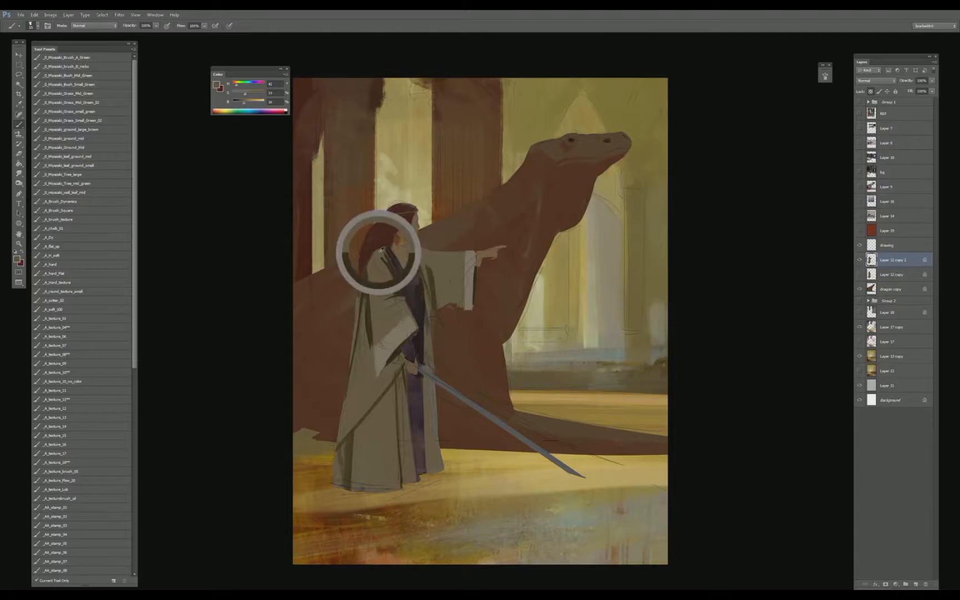
pyautogui.moveTo(380, 251); pyautogui.dragTo(381, 259)
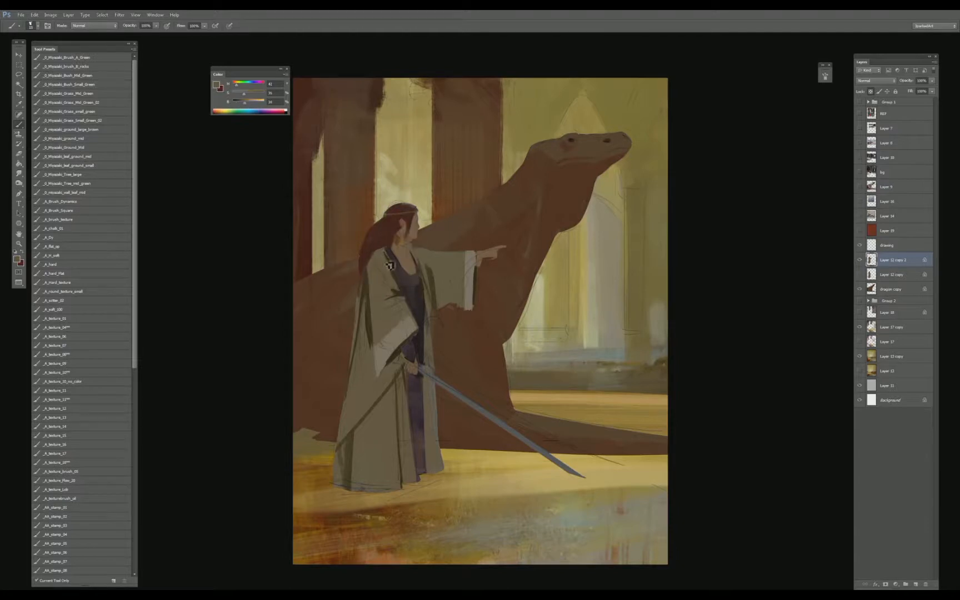
pyautogui.keyDown('alt'); pyautogui.click(398, 286); pyautogui.keyUp('alt')
pyautogui.keyDown('alt'); pyautogui.click(398, 285); pyautogui.keyUp('alt')
pyautogui.keyDown('alt'); pyautogui.click(383, 259); pyautogui.keyUp('alt')
pyautogui.keyDown('alt'); pyautogui.click(398, 285); pyautogui.keyUp('alt')
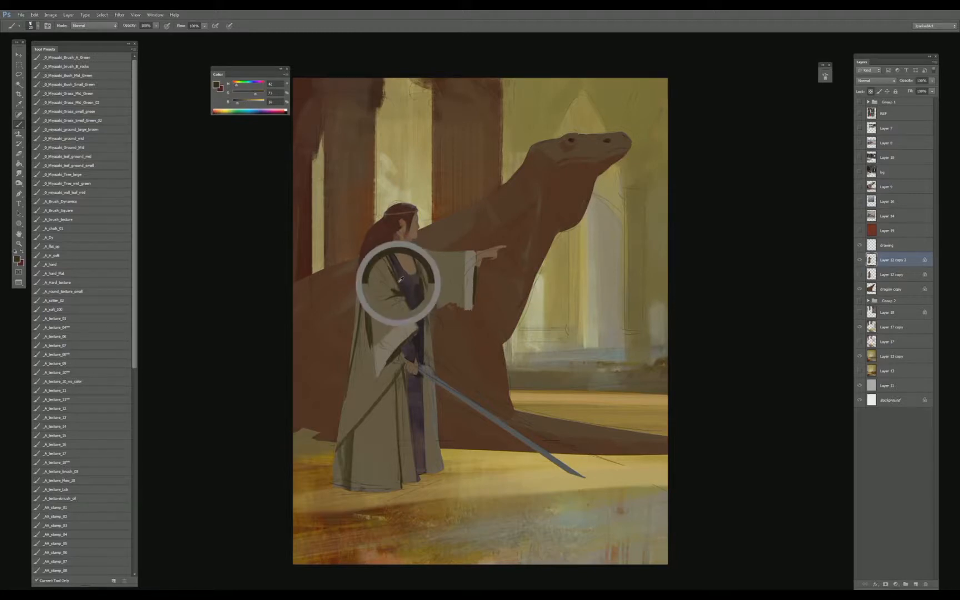
pyautogui.keyDown('alt'); pyautogui.click(384, 255); pyautogui.keyUp('alt')
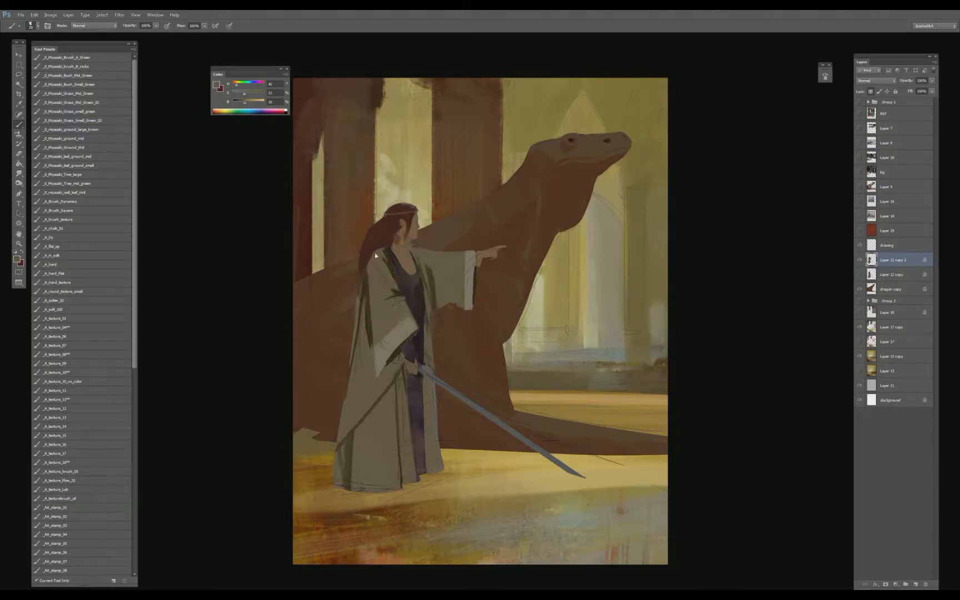
pyautogui.keyDown('alt'); pyautogui.click(397, 283); pyautogui.keyUp('alt')
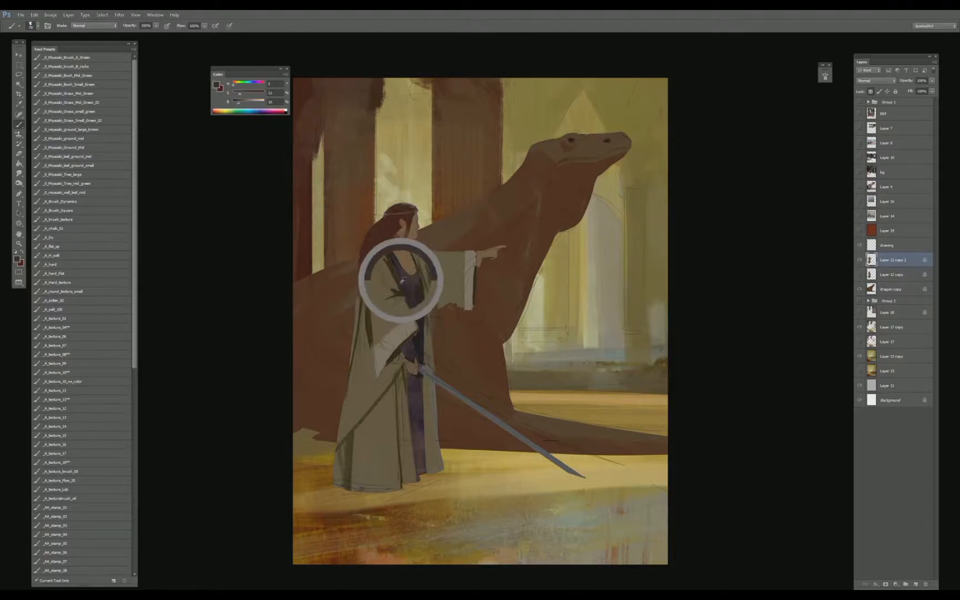
# - Rework the dark folds on the near upper sleeve with sampled base and shadow colours
pyautogui.keyDown('alt'); pyautogui.click(388, 291); pyautogui.keyUp('alt')
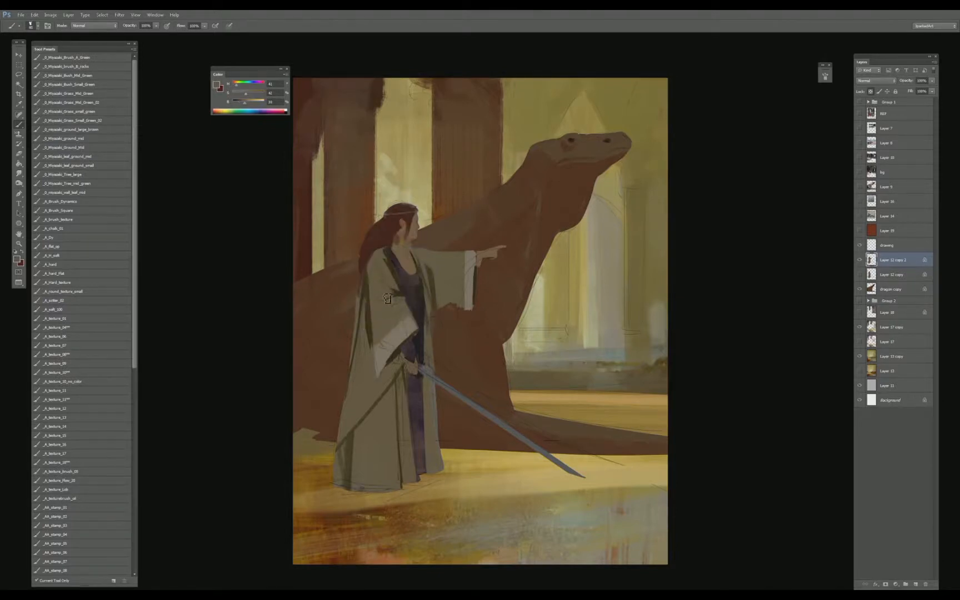
pyautogui.keyDown('alt'); pyautogui.click(388, 291); pyautogui.keyUp('alt')
pyautogui.moveTo(389, 289)
pyautogui.mouseDown()
pyautogui.moveTo(397, 295)
pyautogui.moveTo(388, 293)
pyautogui.mouseUp()
pyautogui.keyDown('alt'); pyautogui.click(392, 296); pyautogui.keyUp('alt')
# - Refine the shadow fold beneath the far shoulder with sampled cloak and shadow tones
pyautogui.keyDown('alt'); pyautogui.click(425, 275); pyautogui.keyUp('alt')
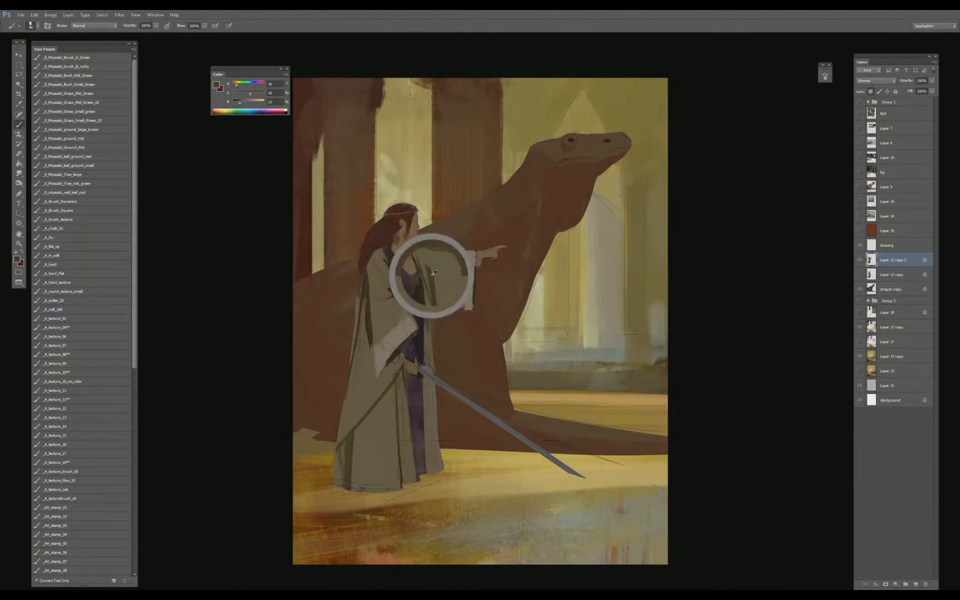
pyautogui.keyDown('alt'); pyautogui.click(427, 265); pyautogui.keyUp('alt')
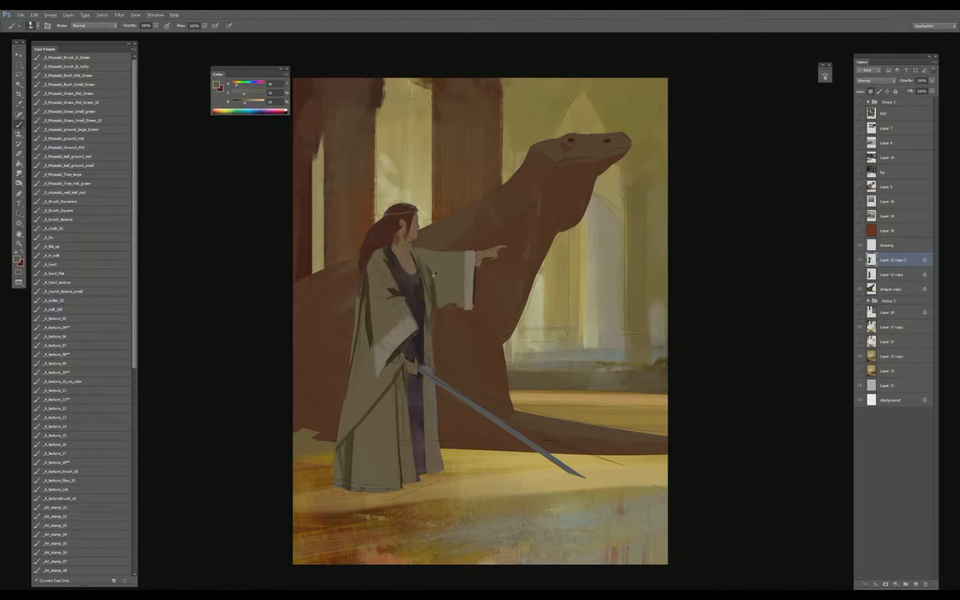
pyautogui.keyDown('alt'); pyautogui.click(432, 275); pyautogui.keyUp('alt')
pyautogui.keyDown('alt'); pyautogui.click(389, 290); pyautogui.keyUp('alt')
pyautogui.keyDown('alt'); pyautogui.click(425, 270); pyautogui.keyUp('alt')
pyautogui.keyDown('alt'); pyautogui.click(432, 274); pyautogui.keyUp('alt')
pyautogui.keyDown('alt'); pyautogui.click(439, 267); pyautogui.keyUp('alt')
pyautogui.keyDown('alt'); pyautogui.click(391, 289); pyautogui.keyUp('alt')
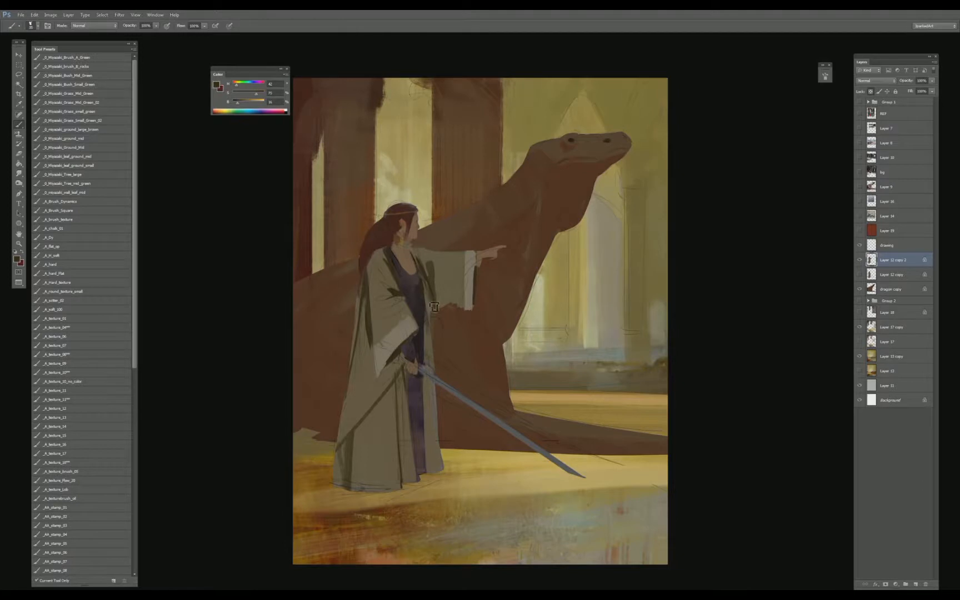
# - Paint a dark shadow down the cloak's front edge below the raised arm and blend it with sampled cloak colour
pyautogui.moveTo(431, 300); pyautogui.dragTo(427, 355)
pyautogui.keyDown('alt'); pyautogui.click(429, 337); pyautogui.keyUp('alt')
pyautogui.moveTo(429, 310); pyautogui.dragTo(435, 336)
pyautogui.keyDown('alt'); pyautogui.click(431, 293); pyautogui.keyUp('alt')
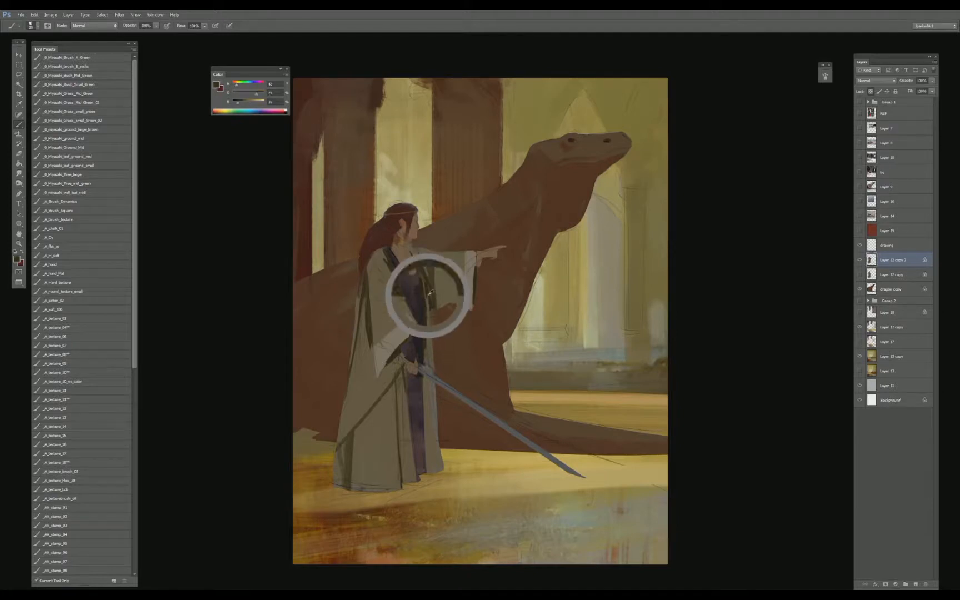
pyautogui.keyDown('alt'); pyautogui.click(426, 306); pyautogui.keyUp('alt')
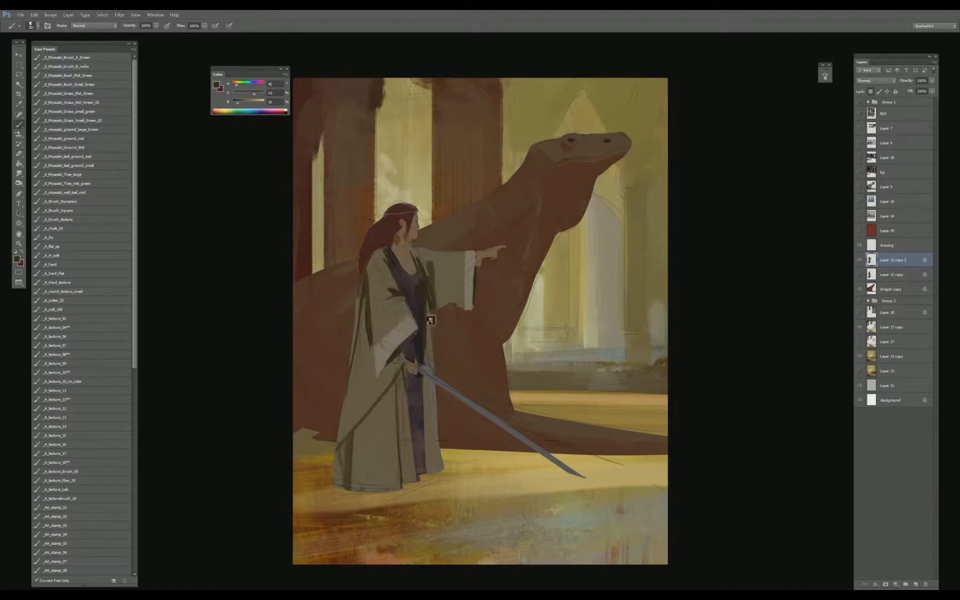
pyautogui.keyDown('alt'); pyautogui.click(440, 294); pyautogui.keyUp('alt')
pyautogui.keyDown('alt'); pyautogui.click(434, 340); pyautogui.keyUp('alt')
# - Paint a light trim along the cloak's diagonal edge and lower hem in the sampled cuff colour
pyautogui.keyDown('alt'); pyautogui.click(396, 341); pyautogui.keyUp('alt')
pyautogui.moveTo(341, 444); pyautogui.dragTo(402, 370)
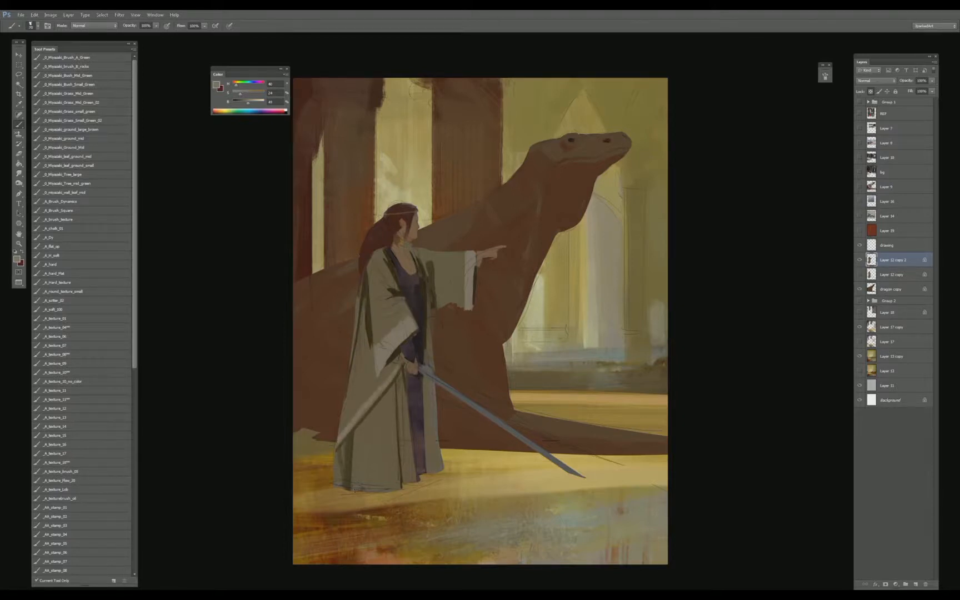
pyautogui.moveTo(363, 485); pyautogui.dragTo(376, 477)
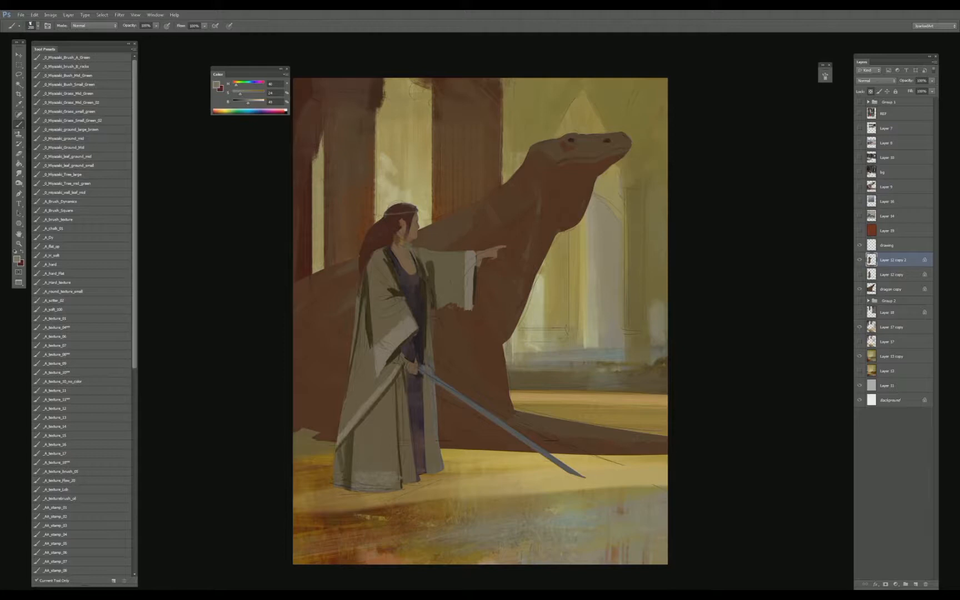
pyautogui.moveTo(432, 475); pyautogui.dragTo(440, 466)
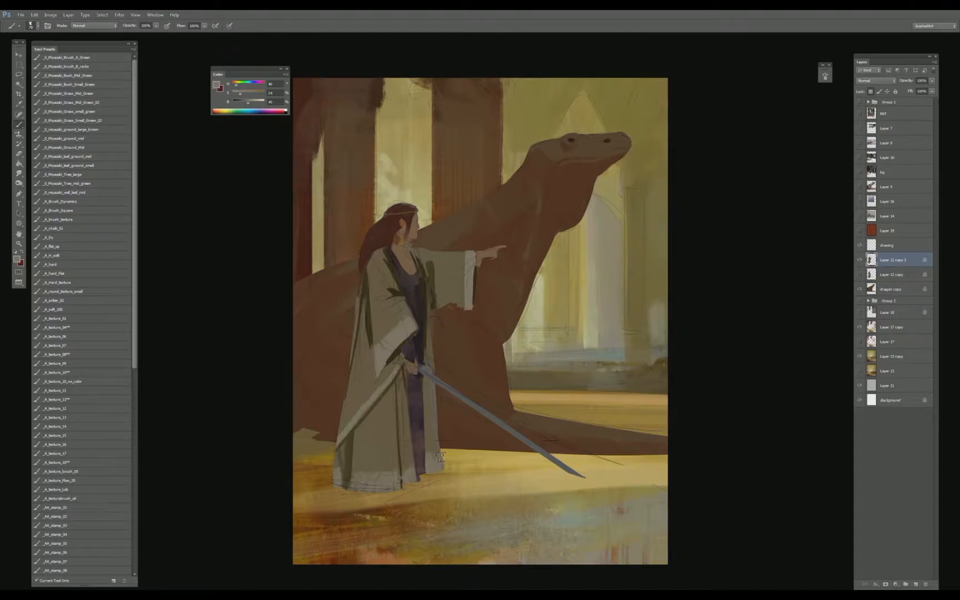
# - Set up the Pattern Stamp tool with an ornamental image pattern for the robe trim and Normal blending mode
pyautogui.keyDown('alt'); pyautogui.click(410, 287); pyautogui.keyUp('alt')
pyautogui.press('s')
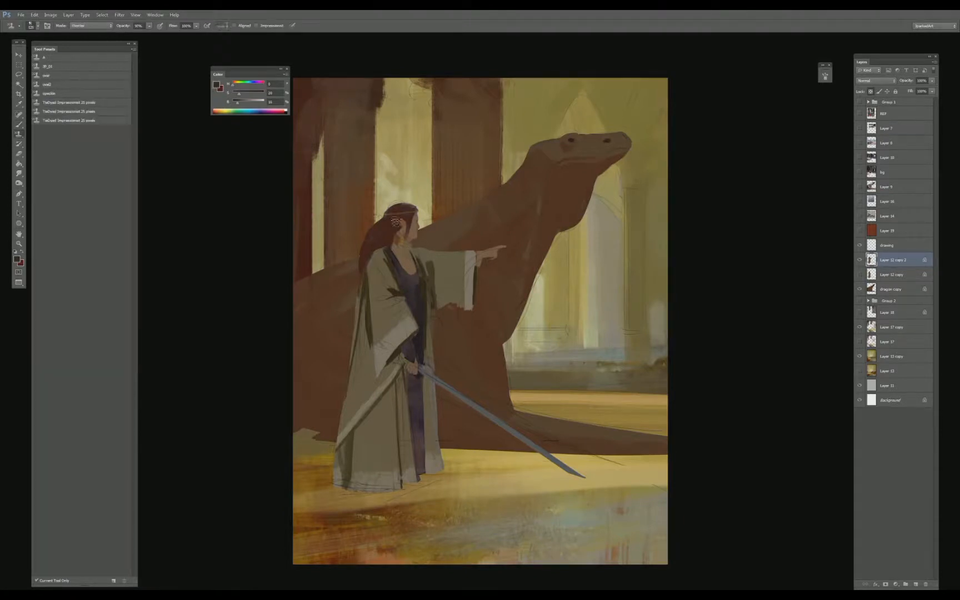
pyautogui.click(221, 25)
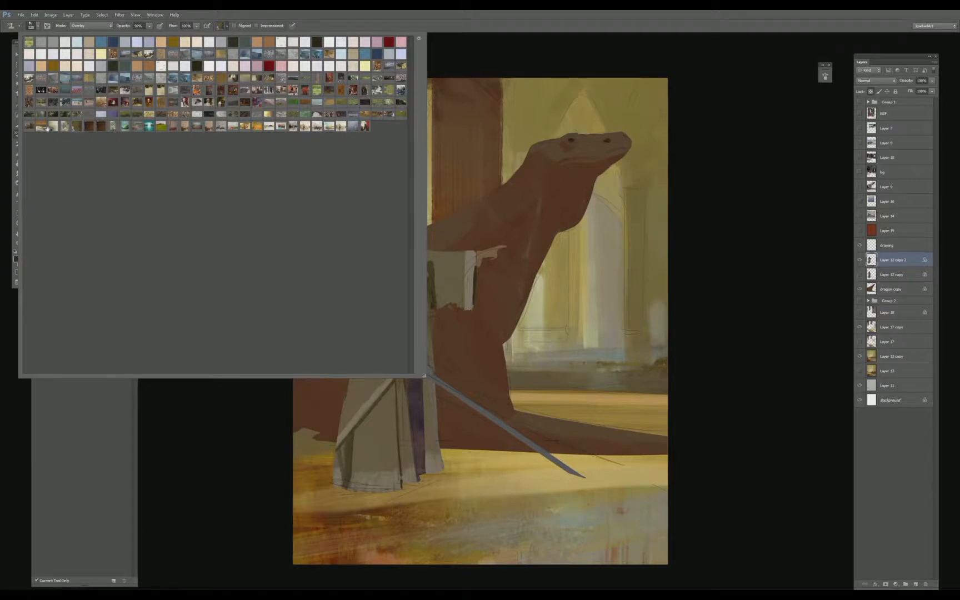
pyautogui.click(200, 437)
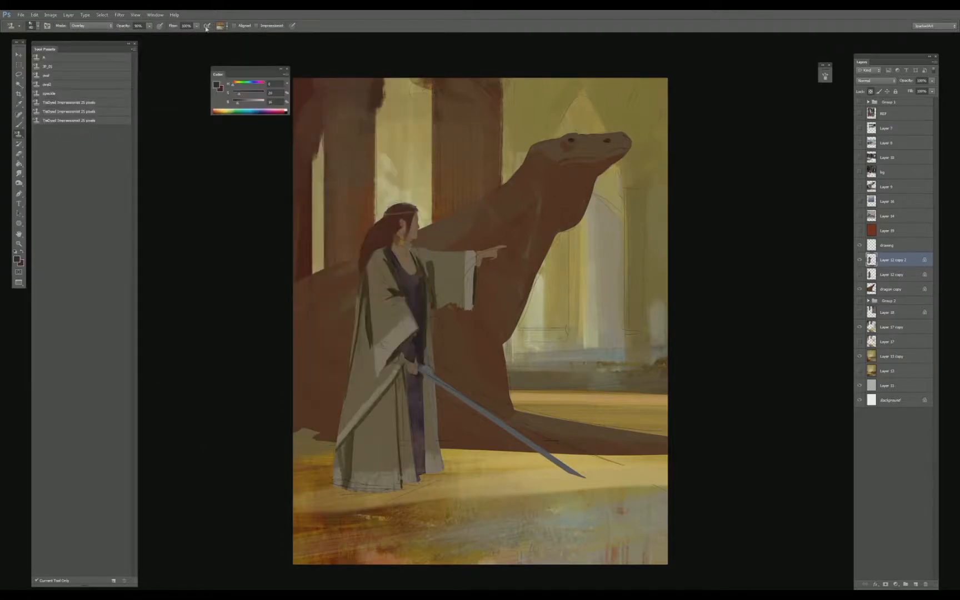
pyautogui.click(223, 26)
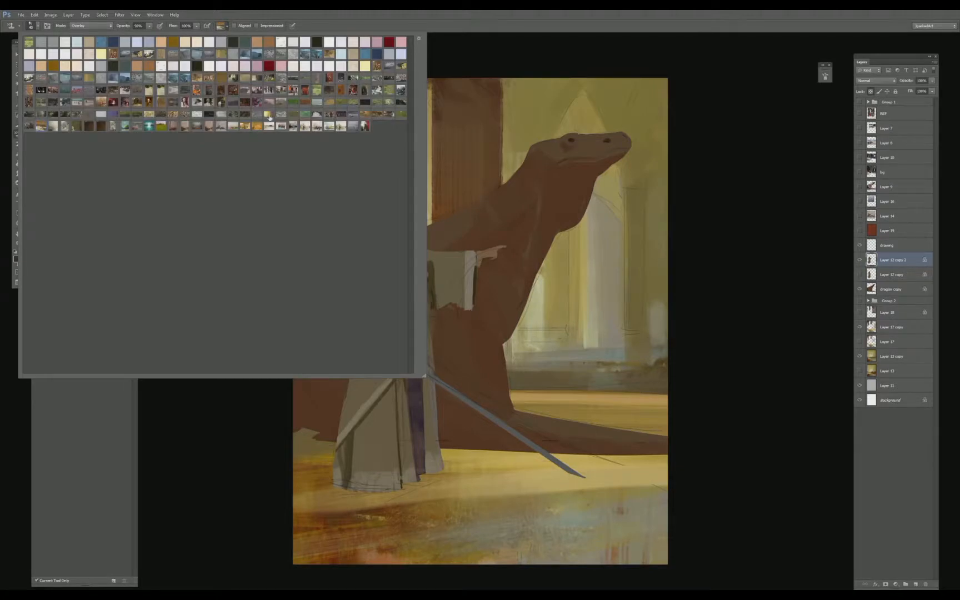
pyautogui.click(210, 419)
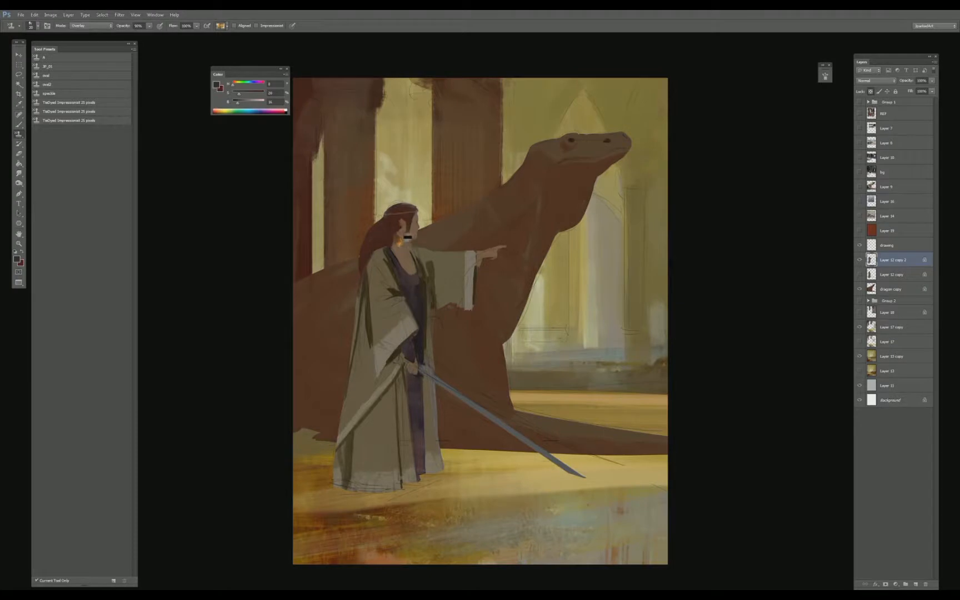
pyautogui.click(92, 26)
pyautogui.click(95, 32)
# - Select the light trim on both sleeve cuffs and the robe's diagonal front edge with the Magic Wand
pyautogui.press('w')
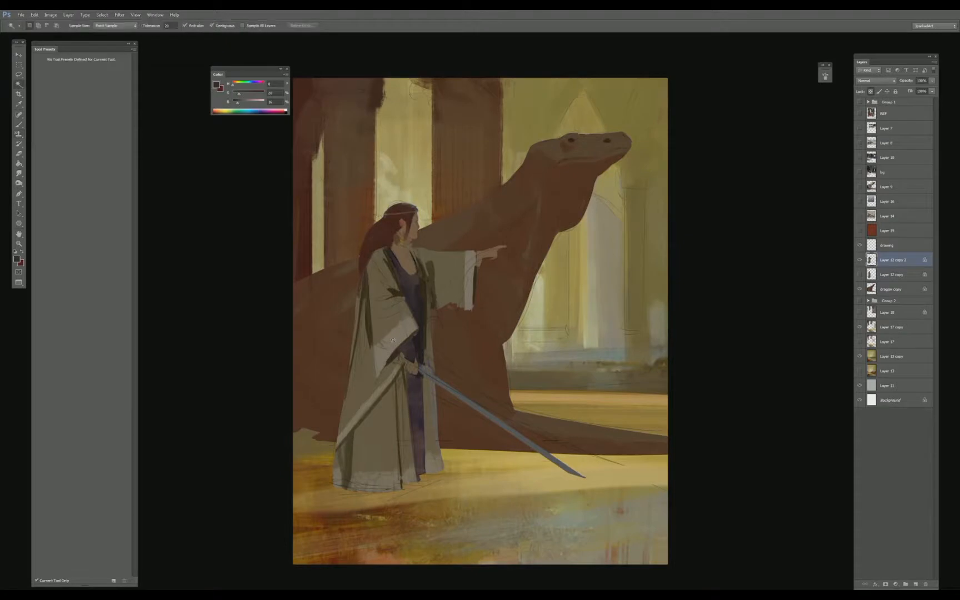
pyautogui.click(470, 290)
pyautogui.keyDown('shift'); pyautogui.click(392, 340); pyautogui.keyUp('shift')
pyautogui.keyDown('shift'); pyautogui.click(381, 388); pyautogui.keyUp('shift')
# - Stamp the pattern at 40% opacity over the selected cuffs and front trim, then deselect and stamp it along the robe's hem
pyautogui.press('s')
pyautogui.press('9')
pyautogui.moveTo(399, 327)
pyautogui.mouseDown()
pyautogui.moveTo(388, 367)
pyautogui.moveTo(410, 329)
pyautogui.moveTo(384, 354)
pyautogui.moveTo(387, 338)
pyautogui.moveTo(382, 358)
pyautogui.mouseUp()
pyautogui.hotkey('ctrl', 'z')
pyautogui.press('4')
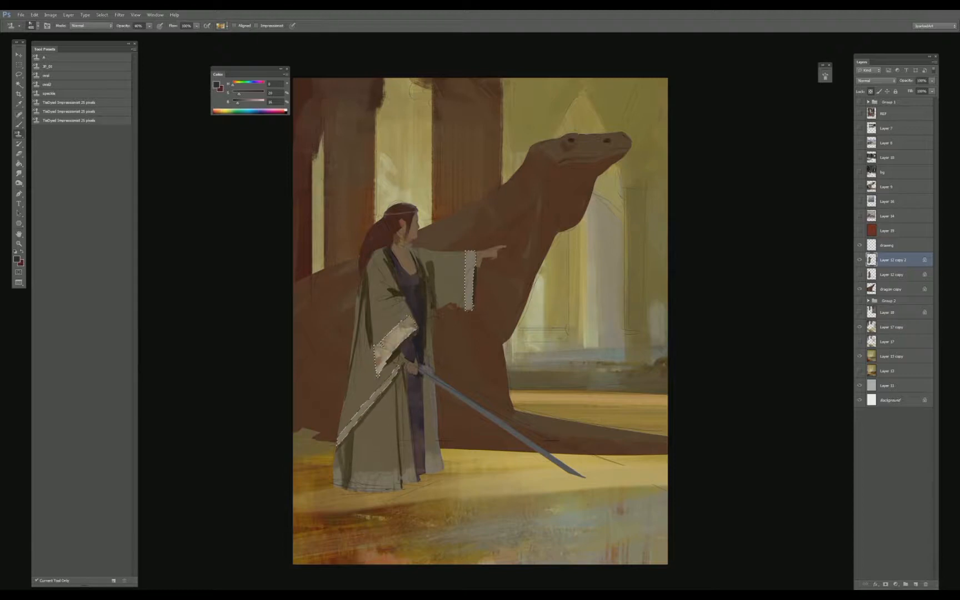
pyautogui.moveTo(468, 270); pyautogui.dragTo(469, 309)
pyautogui.moveTo(368, 405); pyautogui.dragTo(342, 439)
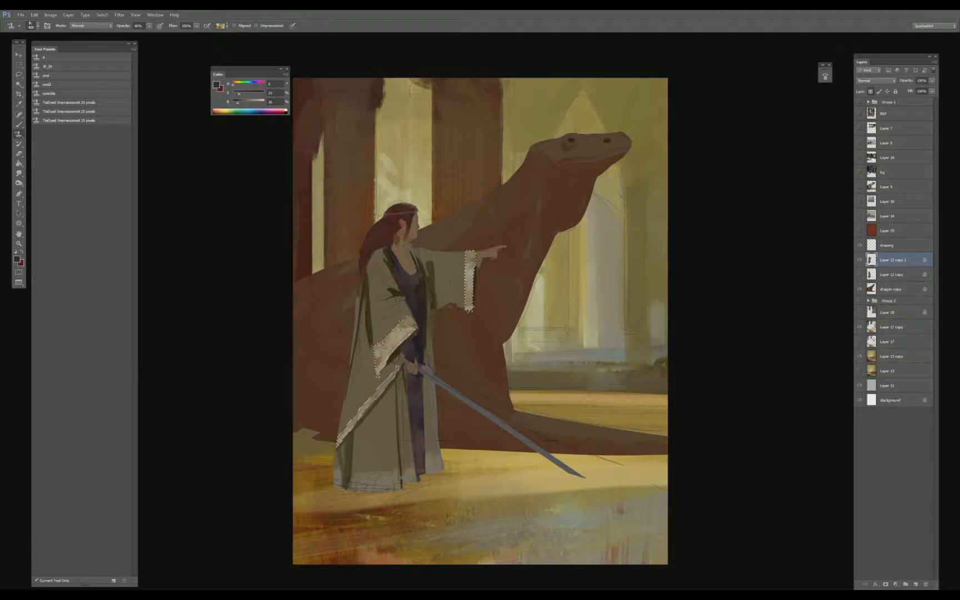
pyautogui.hotkey('ctrl', 'd')
pyautogui.moveTo(351, 492)
pyautogui.mouseDown()
pyautogui.moveTo(370, 498)
pyautogui.moveTo(389, 480)
pyautogui.mouseUp()
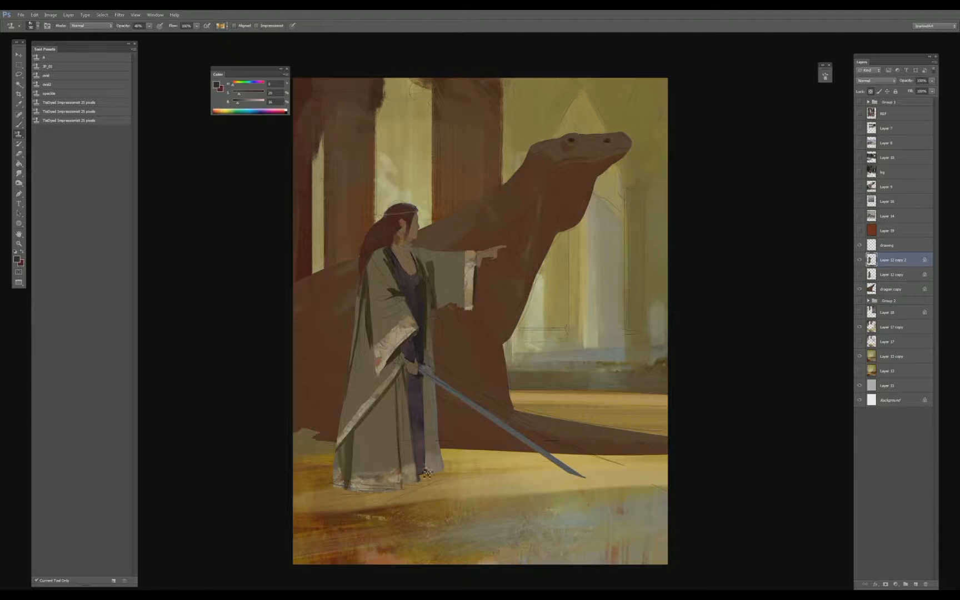
# - Refine the patterned sleeve cuffs and front trim with brush strokes in light tones sampled from them
pyautogui.press('b')
pyautogui.keyDown('alt'); pyautogui.click(399, 345); pyautogui.keyUp('alt')
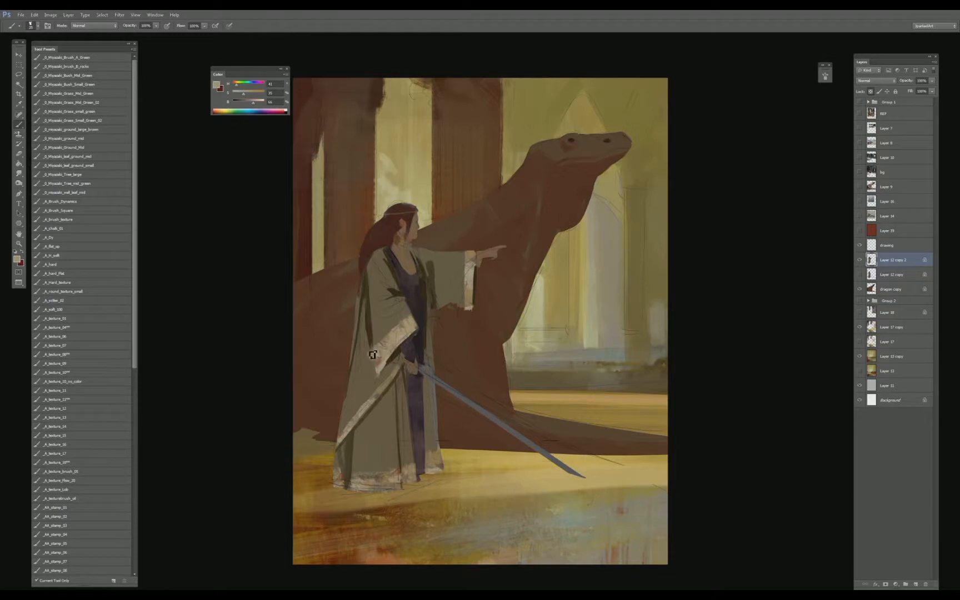
pyautogui.keyDown('alt'); pyautogui.click(383, 351); pyautogui.keyUp('alt')
pyautogui.keyDown('alt'); pyautogui.click(375, 394); pyautogui.keyUp('alt')
pyautogui.moveTo(474, 303)
pyautogui.mouseDown()
pyautogui.moveTo(469, 308)
pyautogui.moveTo(474, 254)
pyautogui.mouseUp()
pyautogui.keyDown('alt'); pyautogui.click(473, 289); pyautogui.keyUp('alt')
# - Shade the outstretched sleeve with sampled robe colours and erase its lower edge to shorten the cuff
pyautogui.keyDown('alt'); pyautogui.click(436, 272); pyautogui.keyUp('alt')
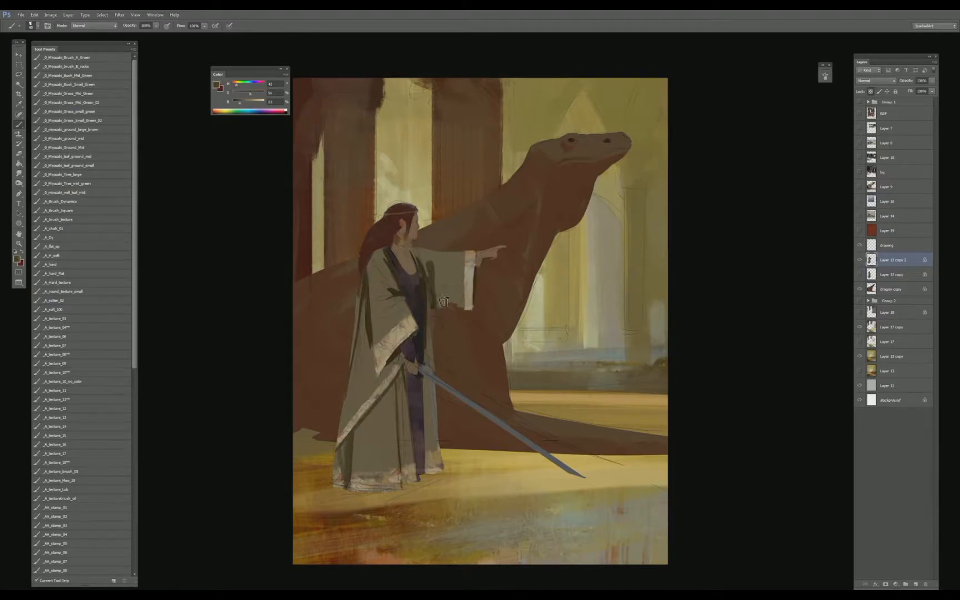
pyautogui.keyDown('alt'); pyautogui.click(442, 270); pyautogui.keyUp('alt')
pyautogui.keyDown('alt'); pyautogui.click(451, 294); pyautogui.keyUp('alt')
pyautogui.moveTo(459, 307)
pyautogui.mouseDown()
pyautogui.moveTo(438, 314)
pyautogui.moveTo(452, 316)
pyautogui.moveTo(457, 300)
pyautogui.mouseUp()
pyautogui.press('e')
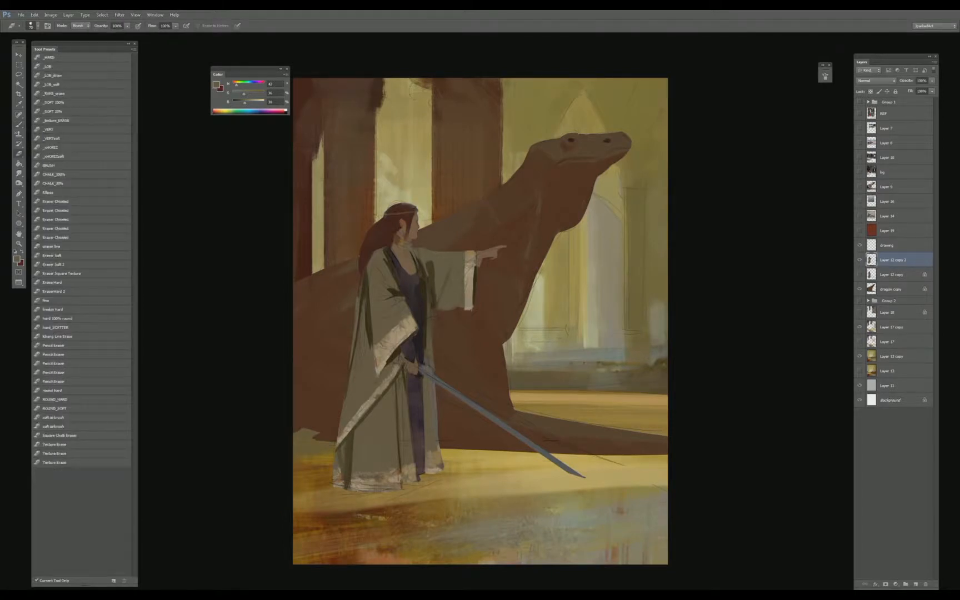
pyautogui.press('b')
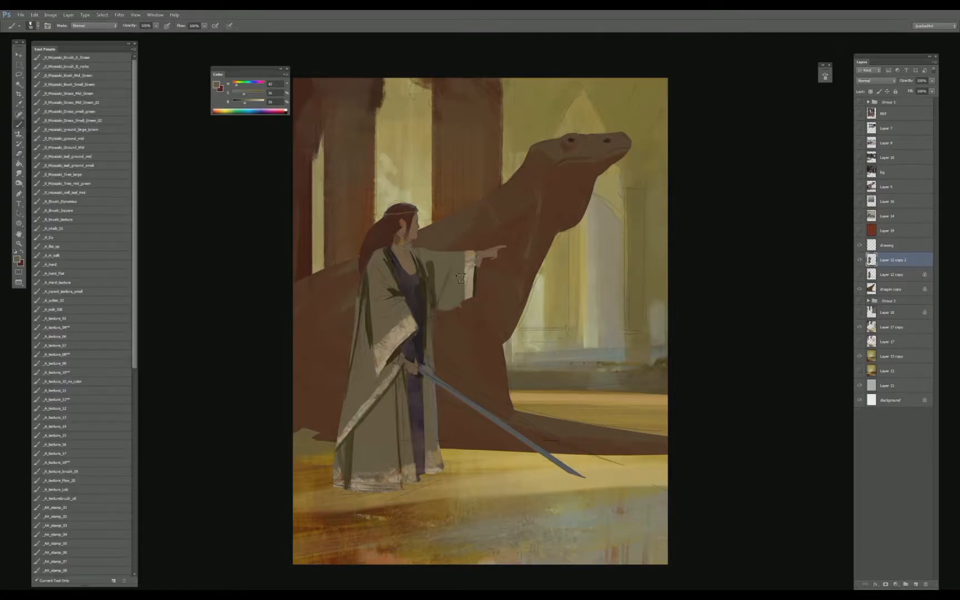
# - Reshape the hanging fabric of the outstretched sleeve and paint its folds with sampled light and dark robe tones
pyautogui.keyDown('alt'); pyautogui.click(433, 296); pyautogui.keyUp('alt')
pyautogui.moveTo(434, 294); pyautogui.dragTo(444, 314)
pyautogui.keyDown('alt'); pyautogui.click(439, 293); pyautogui.keyUp('alt')
pyautogui.keyDown('alt'); pyautogui.click(434, 296); pyautogui.keyUp('alt')
pyautogui.keyDown('alt'); pyautogui.click(450, 279); pyautogui.keyUp('alt')
pyautogui.keyDown('alt'); pyautogui.click(448, 299); pyautogui.keyUp('alt')
pyautogui.keyDown('alt'); pyautogui.click(451, 271); pyautogui.keyUp('alt')
pyautogui.keyDown('alt'); pyautogui.click(448, 281); pyautogui.keyUp('alt')
pyautogui.keyDown('alt'); pyautogui.click(433, 293); pyautogui.keyUp('alt')
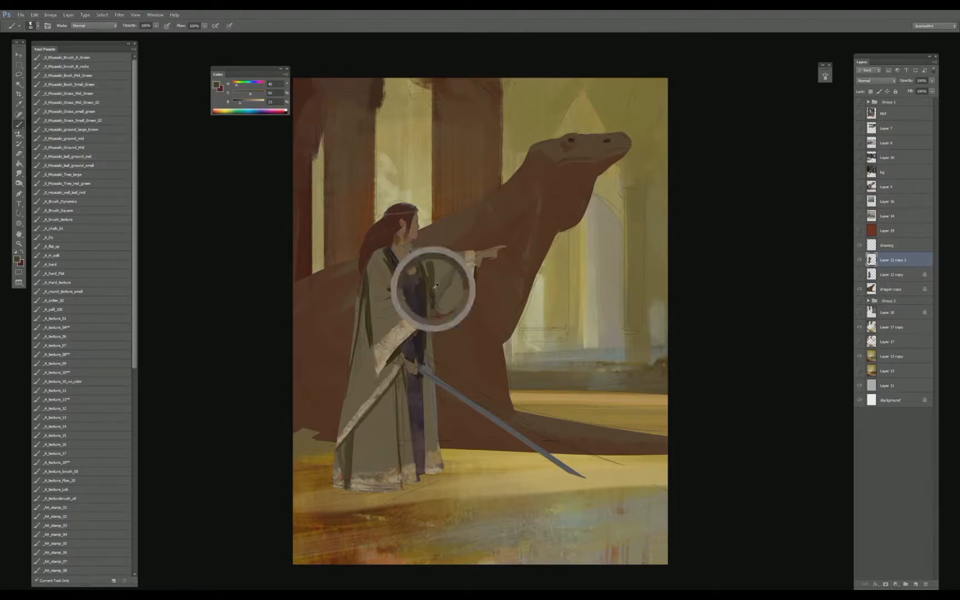
# - Paint the folds on the near sleeve, shoulder and lapel with sampled robe colours and check the figure layer's visibility
pyautogui.keyDown('alt'); pyautogui.click(396, 293); pyautogui.keyUp('alt')
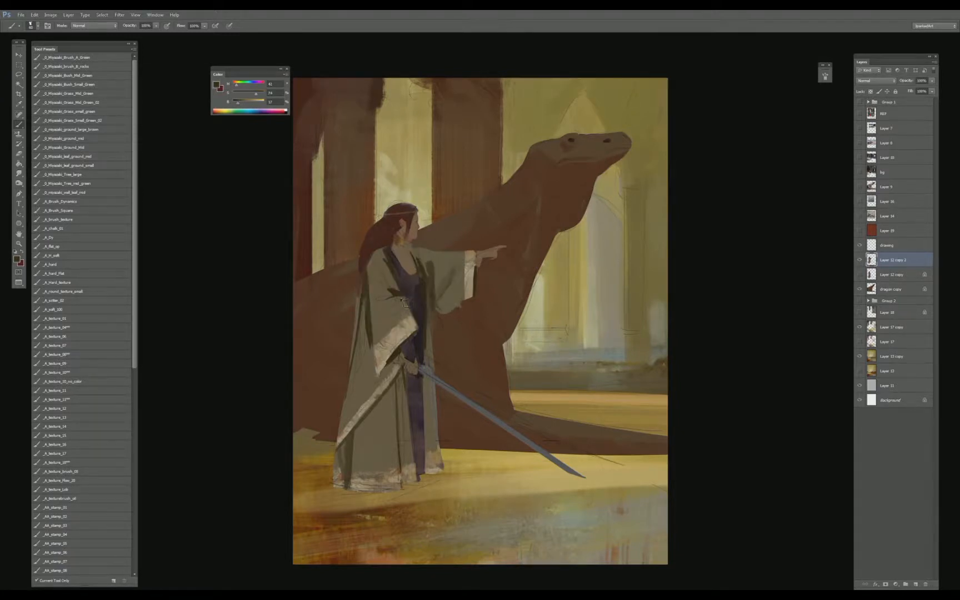
pyautogui.keyDown('alt'); pyautogui.click(375, 262); pyautogui.keyUp('alt')
pyautogui.keyDown('alt'); pyautogui.click(369, 265); pyautogui.keyUp('alt')
pyautogui.keyDown('alt'); pyautogui.click(372, 353); pyautogui.keyUp('alt')
pyautogui.keyDown('alt'); pyautogui.click(374, 356); pyautogui.keyUp('alt')
pyautogui.keyDown('alt'); pyautogui.click(429, 261); pyautogui.keyUp('alt')
pyautogui.keyDown('alt'); pyautogui.click(428, 257); pyautogui.keyUp('alt')
pyautogui.click(860, 260)
pyautogui.click(860, 260)
# - Add a new layer clipped to the figure layer and set its blending mode to Darken
pyautogui.keyDown('alt'); pyautogui.click(386, 235); pyautogui.keyUp('alt')
pyautogui.click(917, 584)
pyautogui.keyDown('alt'); pyautogui.click(903, 266); pyautogui.keyUp('alt')
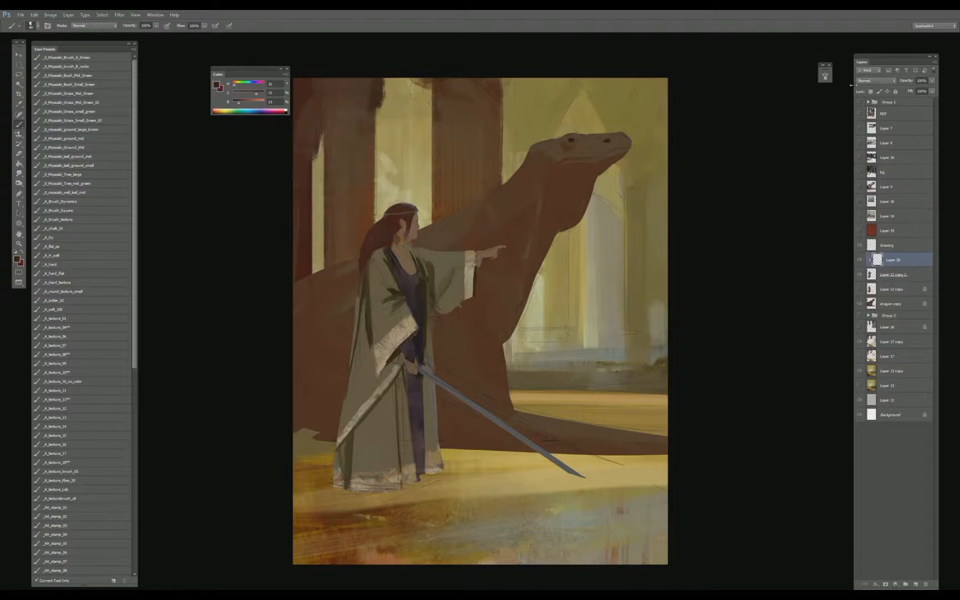
pyautogui.click(875, 80)
pyautogui.click(875, 99)
# - Paint textured olive-brown shadows over the robe's near sleeve and shoulder with the _A_texture_06 brush
pyautogui.click(70, 310)
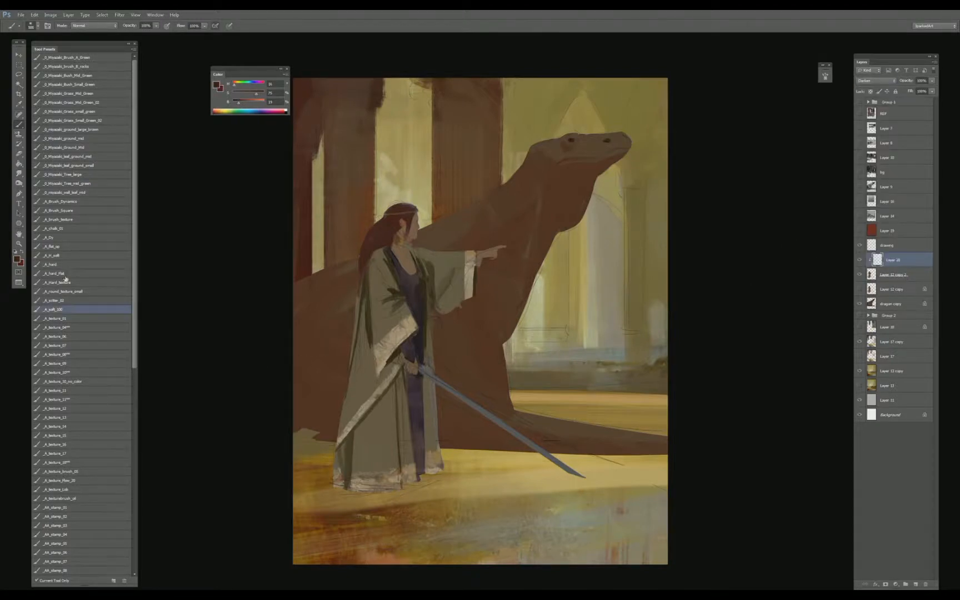
pyautogui.click(70, 335)
pyautogui.keyDown('alt'); pyautogui.click(378, 320); pyautogui.keyUp('alt')
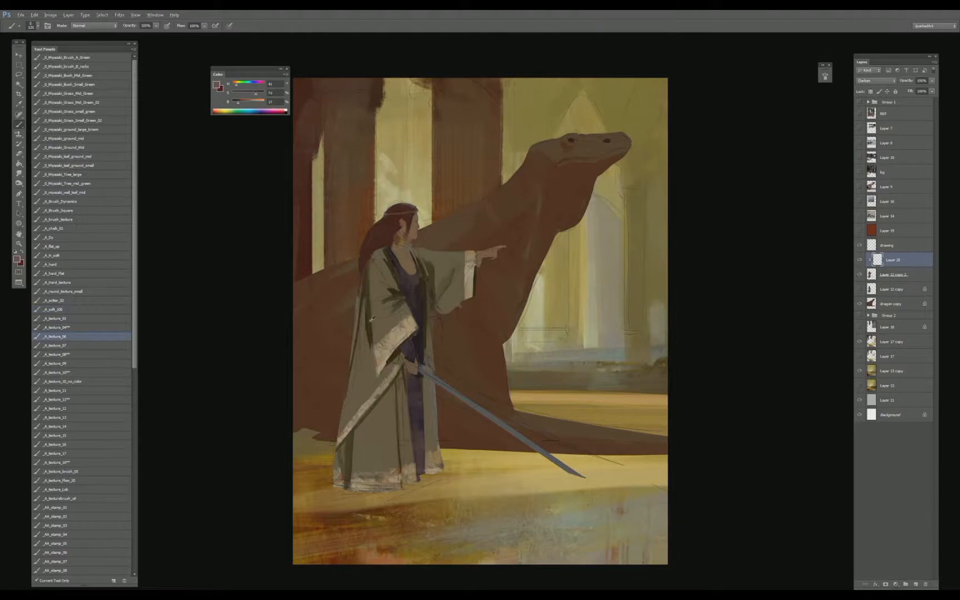
pyautogui.click(250, 94)
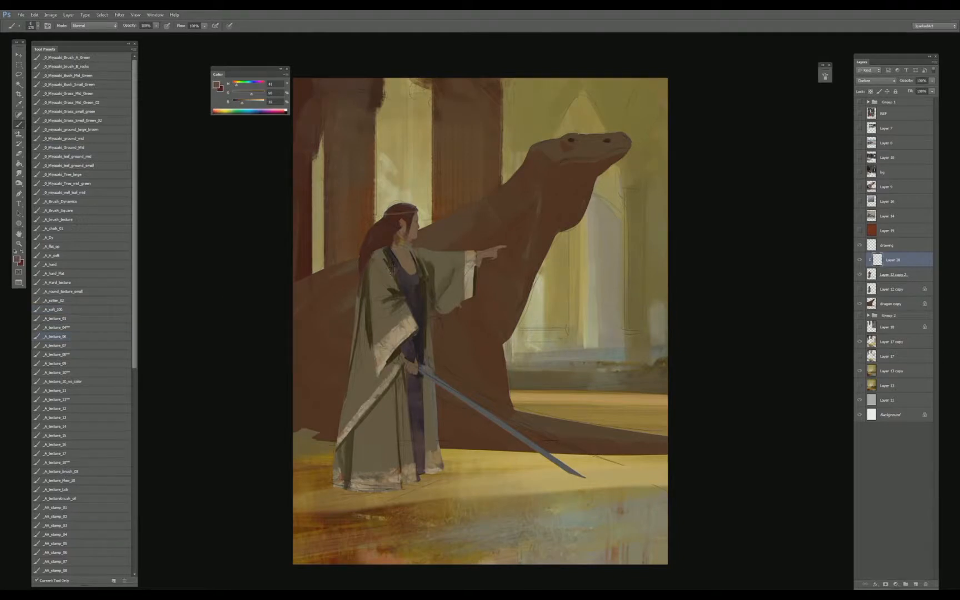
pyautogui.moveTo(382, 328); pyautogui.dragTo(388, 294)
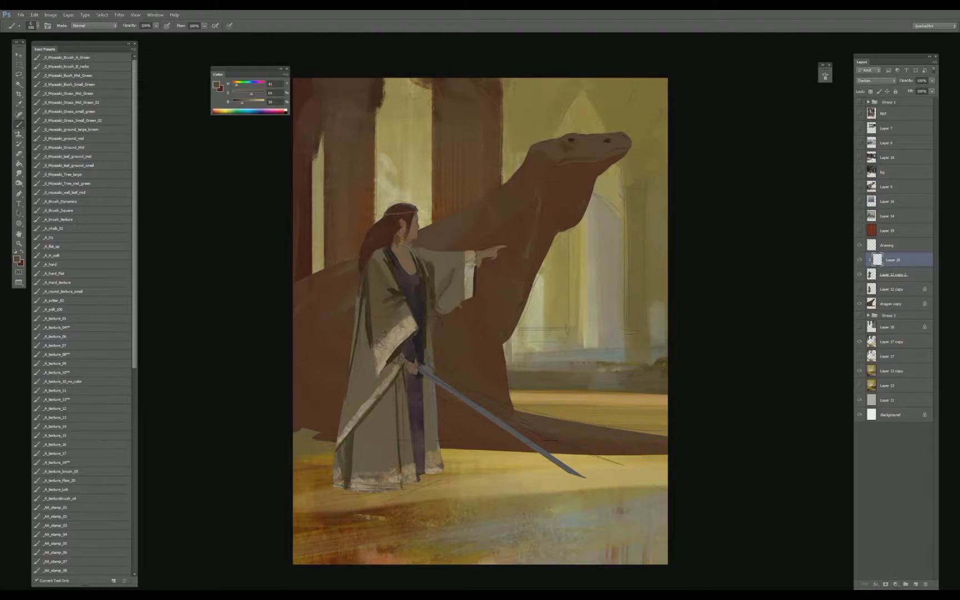
pyautogui.moveTo(385, 334); pyautogui.dragTo(402, 318)
pyautogui.moveTo(387, 282); pyautogui.dragTo(401, 296)
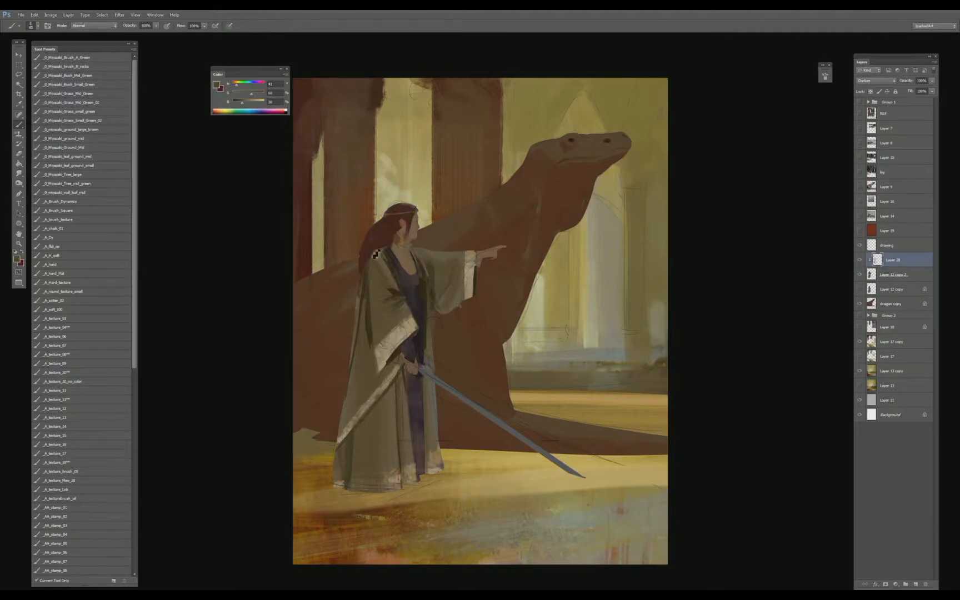
pyautogui.moveTo(396, 271); pyautogui.dragTo(390, 262)
# - Erase excess shading along the robe's near sleeve, shoulder and collar to bring back the lit areas
pyautogui.press('e')
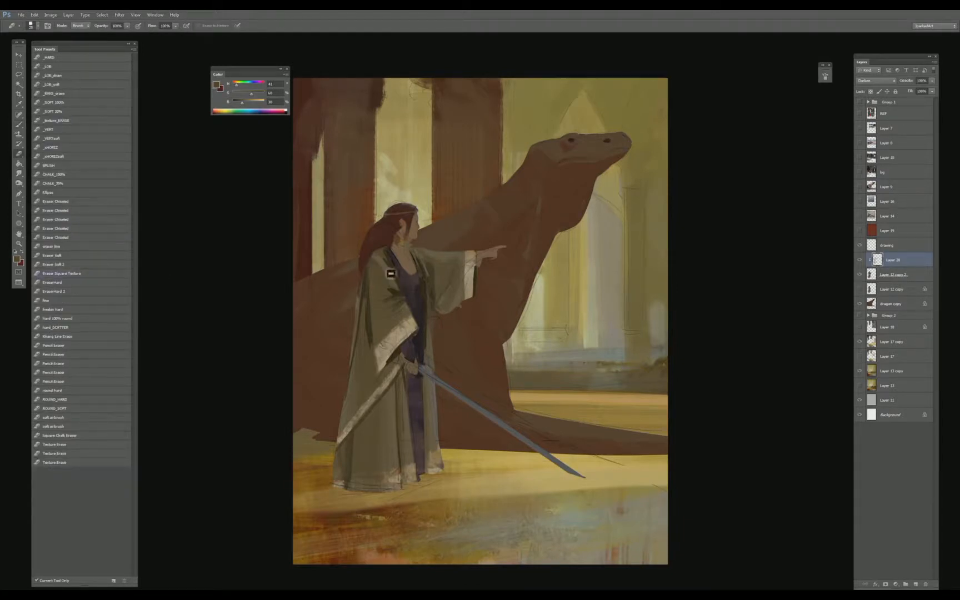
pyautogui.moveTo(396, 291); pyautogui.dragTo(384, 266)
pyautogui.moveTo(404, 312)
pyautogui.mouseDown()
pyautogui.moveTo(411, 316)
pyautogui.moveTo(400, 317)
pyautogui.mouseUp()
pyautogui.press('[')
pyautogui.moveTo(389, 259)
pyautogui.mouseDown()
pyautogui.moveTo(389, 268)
pyautogui.moveTo(385, 260)
pyautogui.moveTo(430, 256)
pyautogui.moveTo(417, 245)
pyautogui.mouseUp()
# - Touch up the lower robe's shading with a sampled colour and hide the drawing layer
pyautogui.press('b')
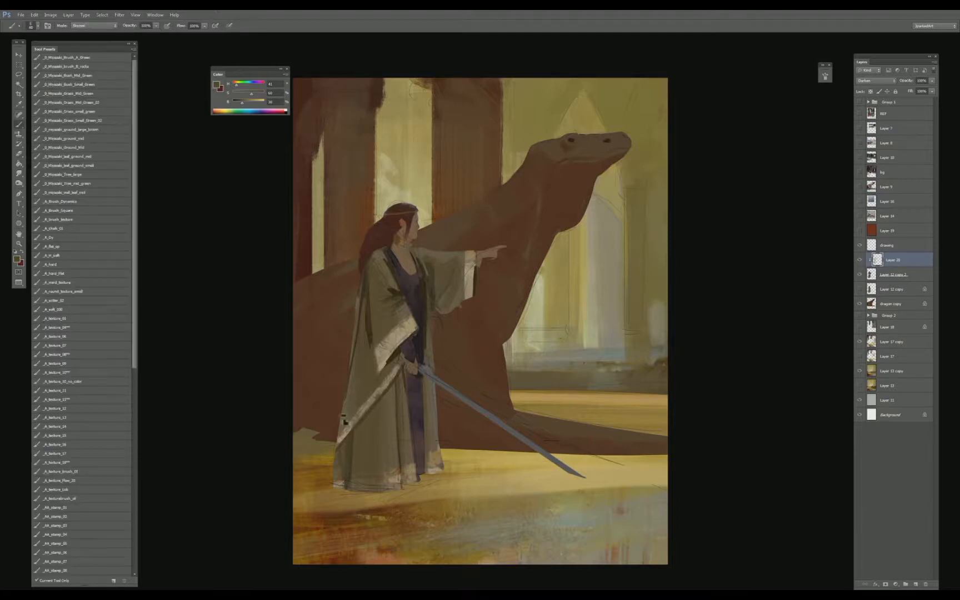
pyautogui.keyDown('alt'); pyautogui.click(352, 437); pyautogui.keyUp('alt')
pyautogui.click(859, 260)
pyautogui.click(860, 260)
pyautogui.keyDown('shift'); pyautogui.click(906, 274); pyautogui.keyUp('shift')
pyautogui.click(860, 245)
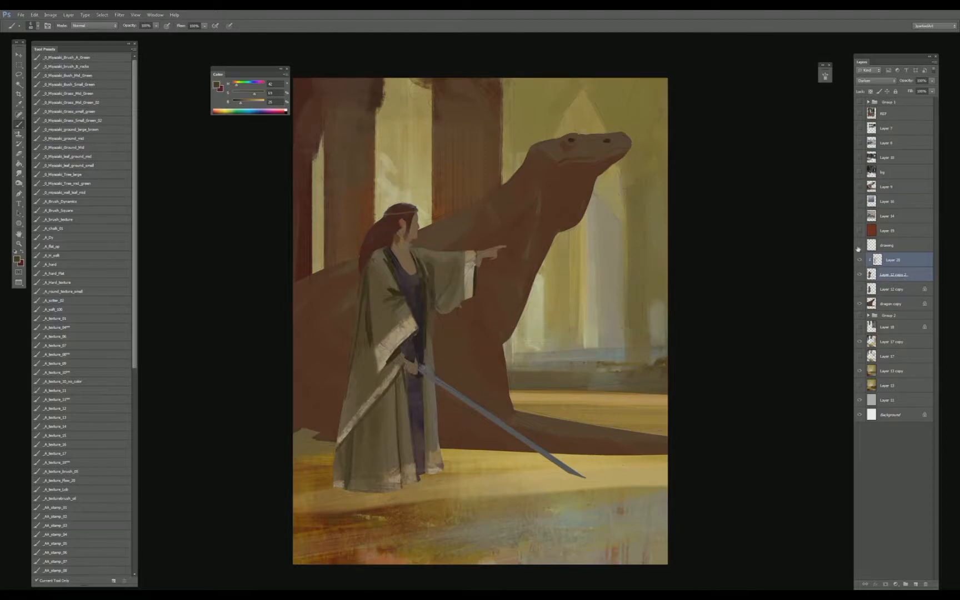
pyautogui.press('v')
pyautogui.click(753, 294)
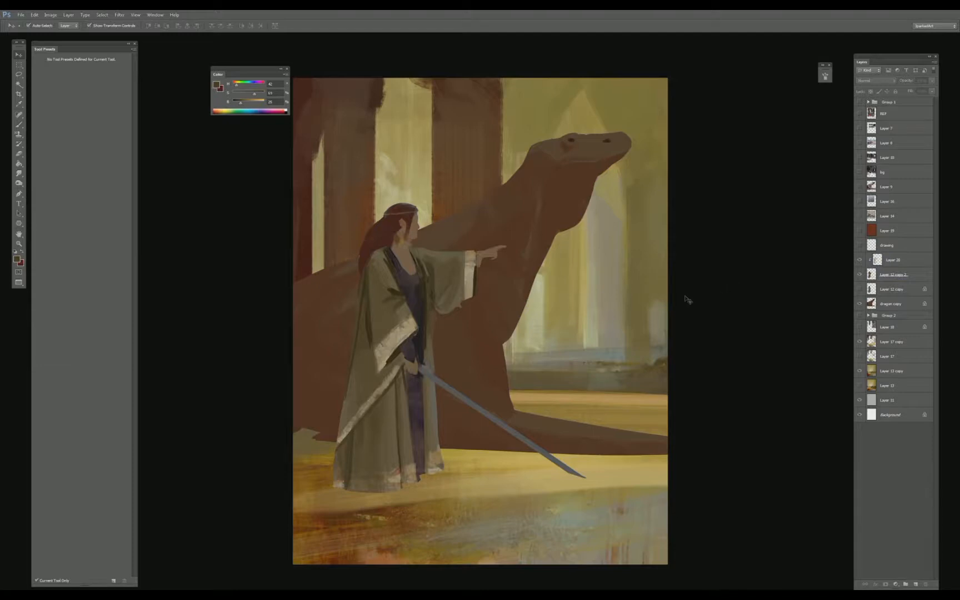
pyautogui.click(891, 265)
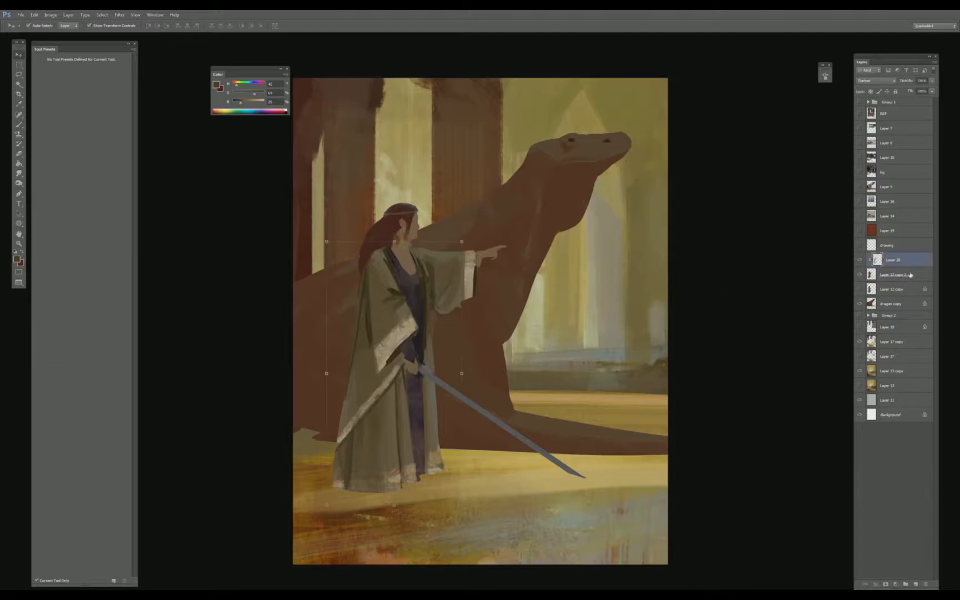
pyautogui.keyDown('shift'); pyautogui.click(900, 273); pyautogui.keyUp('shift')
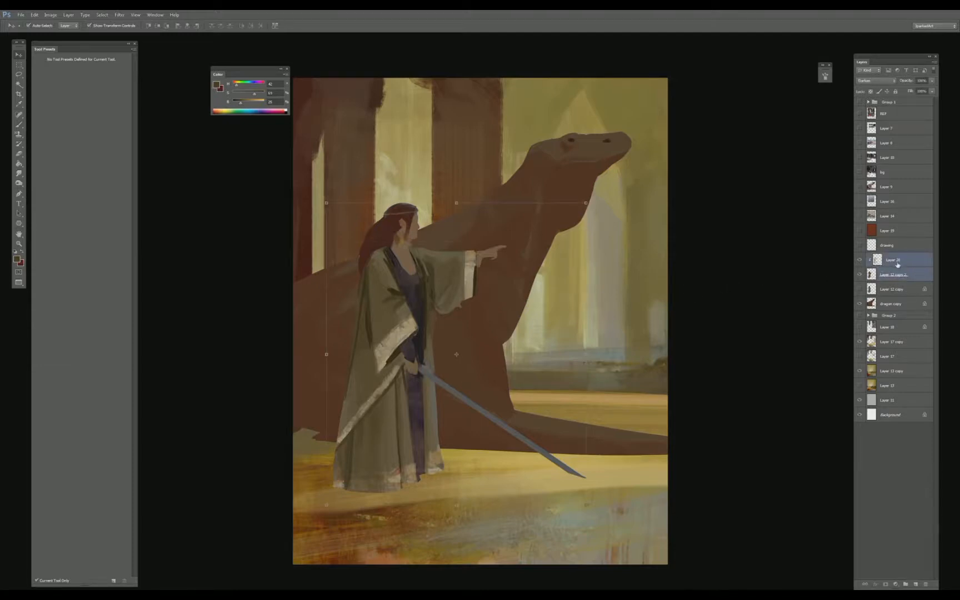
pyautogui.hotkey('ctrl', 'e')
pyautogui.moveTo(741, 307); pyautogui.dragTo(749, 309)
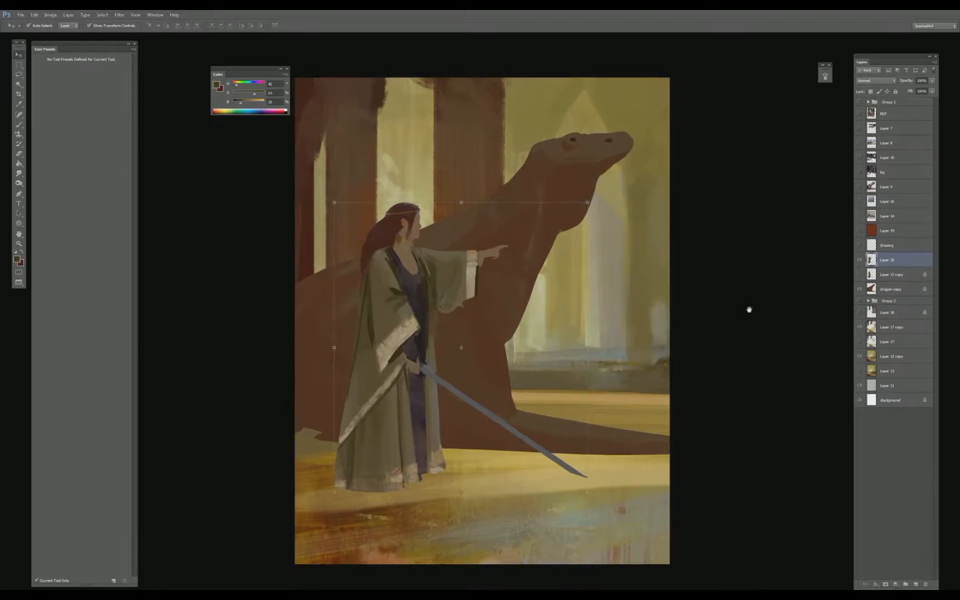
pyautogui.hotkey('ctrl', 'z')
# - Duplicate the clipped shading layer together with the figure layer and put one pair into a group
pyautogui.keyDown('shift'); pyautogui.click(906, 274); pyautogui.keyUp('shift')
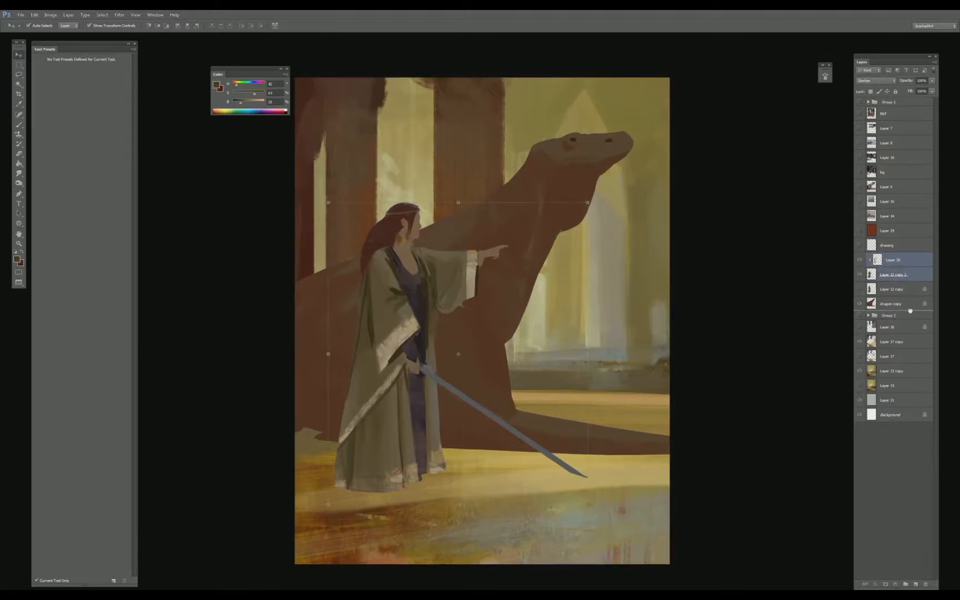
pyautogui.hotkey('ctrl', 'j')
pyautogui.hotkey('ctrl', 'g')
# - Merge the ungrouped shading and figure layers into one layer and place it directly above the new group
pyautogui.click(889, 269)
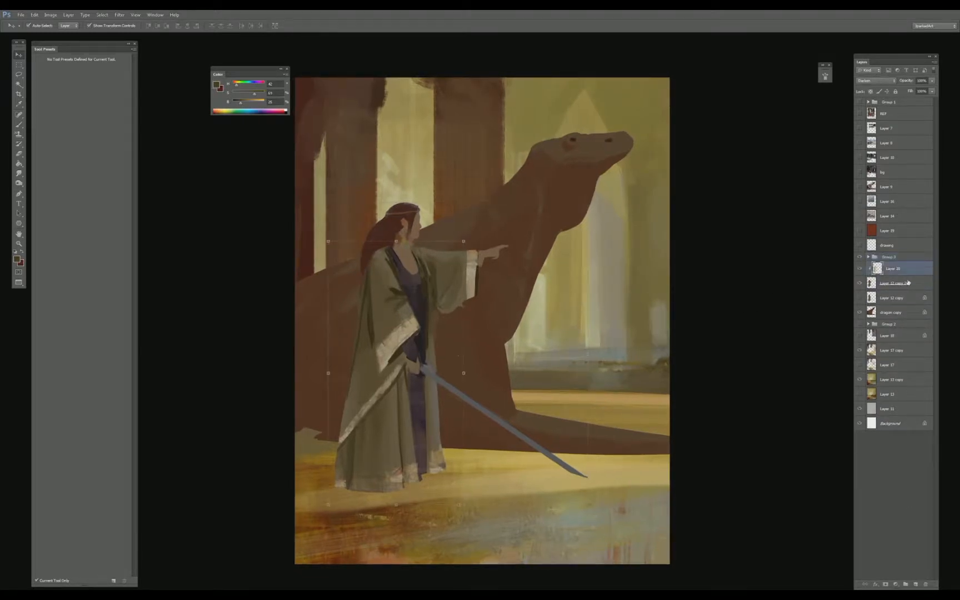
pyautogui.keyDown('shift'); pyautogui.click(900, 283); pyautogui.keyUp('shift')
pyautogui.hotkey('ctrl', 'e')
pyautogui.moveTo(884, 267); pyautogui.dragTo(878, 254)
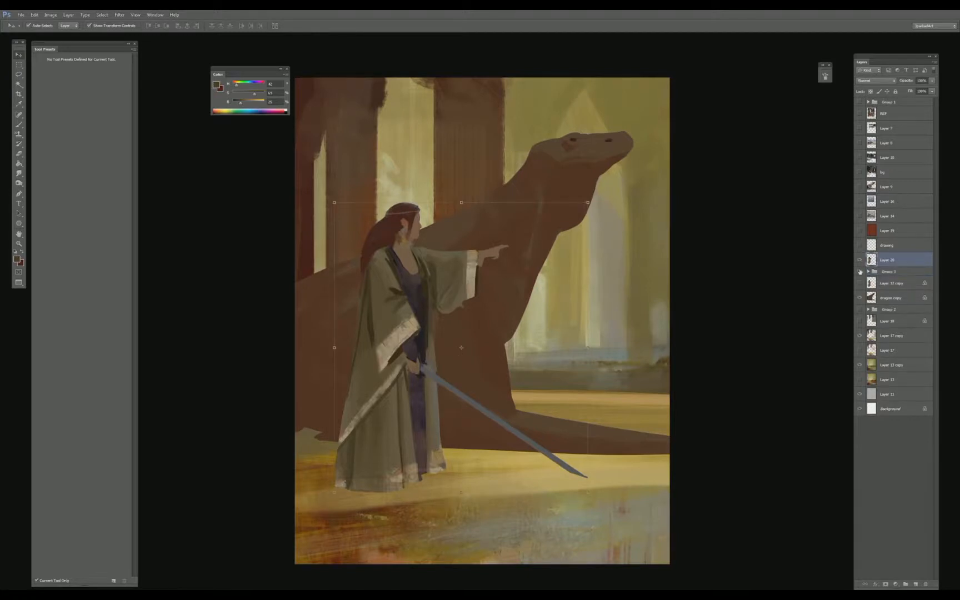
# - Touch up the hair and collar area with dark colours sampled from the figure
pyautogui.press('b')
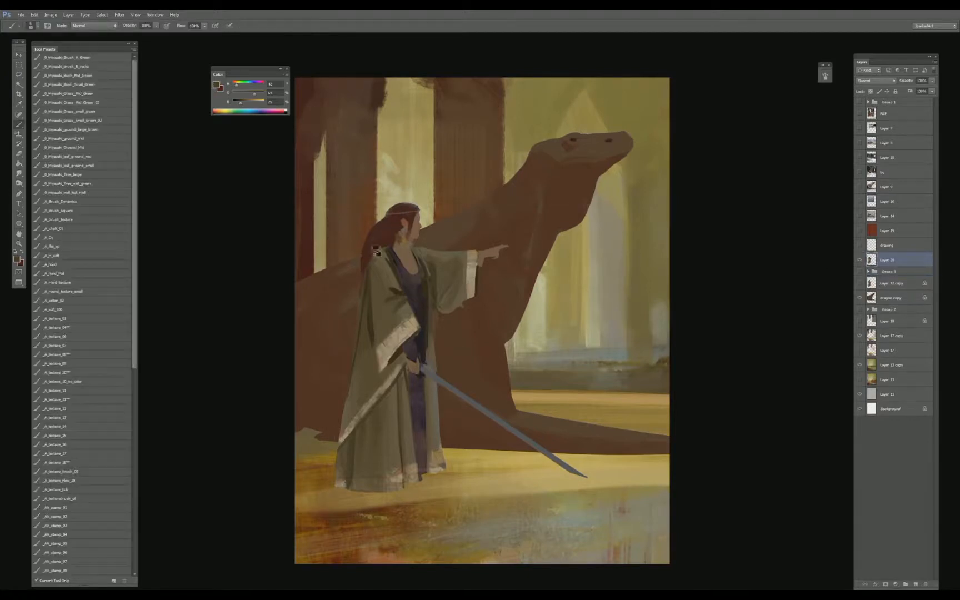
pyautogui.keyDown('alt'); pyautogui.click(398, 253); pyautogui.keyUp('alt')
pyautogui.keyDown('alt'); pyautogui.click(384, 240); pyautogui.keyUp('alt')
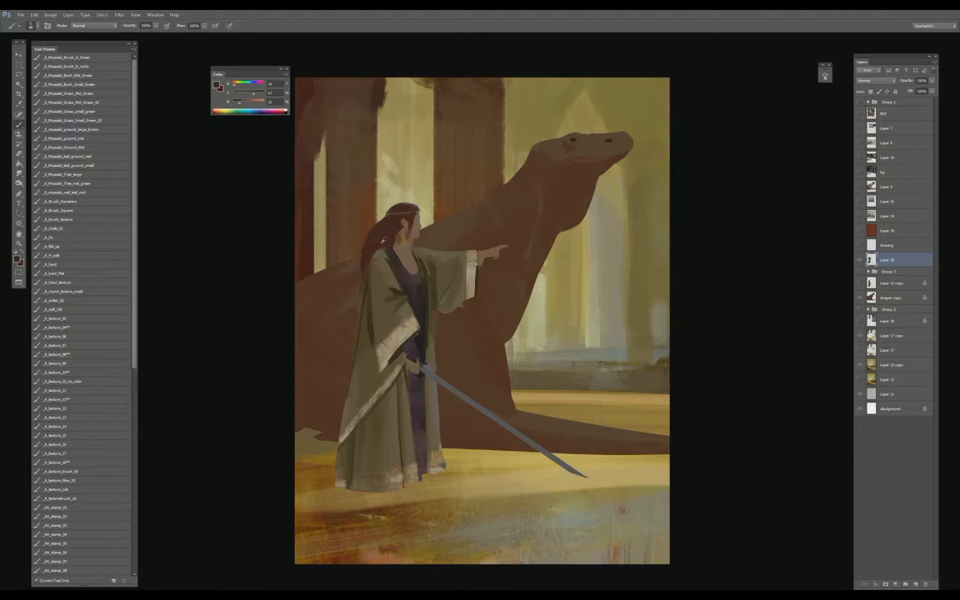
# - Compare the painting with the red fill layer and the dragon layer switched on and off
pyautogui.click(858, 230)
pyautogui.click(859, 231)
pyautogui.click(859, 231)
pyautogui.click(859, 231)
pyautogui.click(859, 231)
pyautogui.click(859, 231)
pyautogui.click(894, 301)
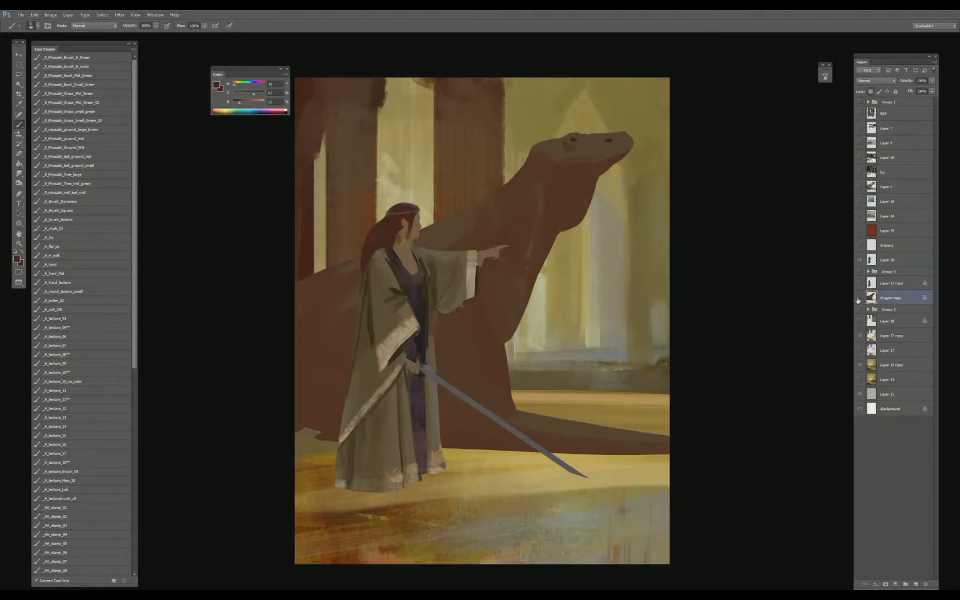
pyautogui.click(859, 298)
pyautogui.click(859, 298)
# - Show the drawing layer and paint a dark green cuff around the pointing wrist on Layer 20
pyautogui.click(860, 245)
pyautogui.keyDown('alt'); pyautogui.click(479, 268); pyautogui.keyUp('alt')
pyautogui.click(888, 259)
pyautogui.keyDown('alt'); pyautogui.click(480, 262); pyautogui.keyUp('alt')
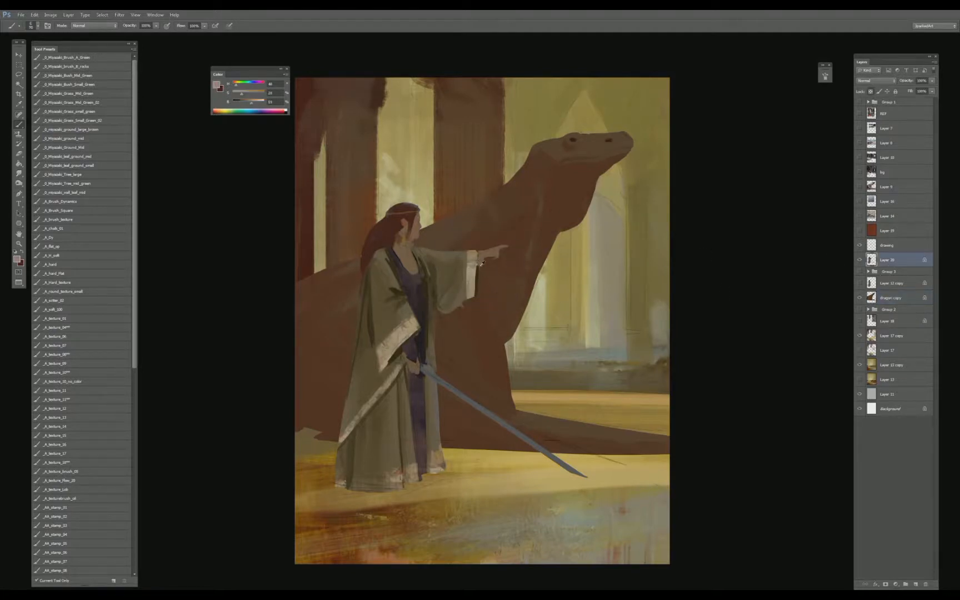
pyautogui.keyDown('alt'); pyautogui.click(481, 262); pyautogui.keyUp('alt')
pyautogui.keyDown('alt'); pyautogui.click(411, 230); pyautogui.keyUp('alt')
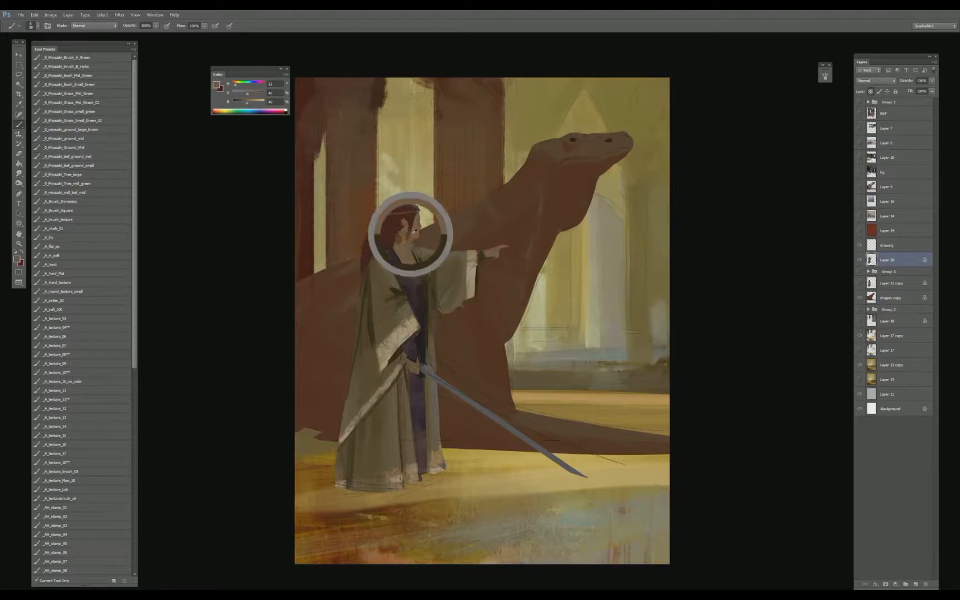
pyautogui.moveTo(248, 103); pyautogui.dragTo(242, 103)
pyautogui.click(250, 95)
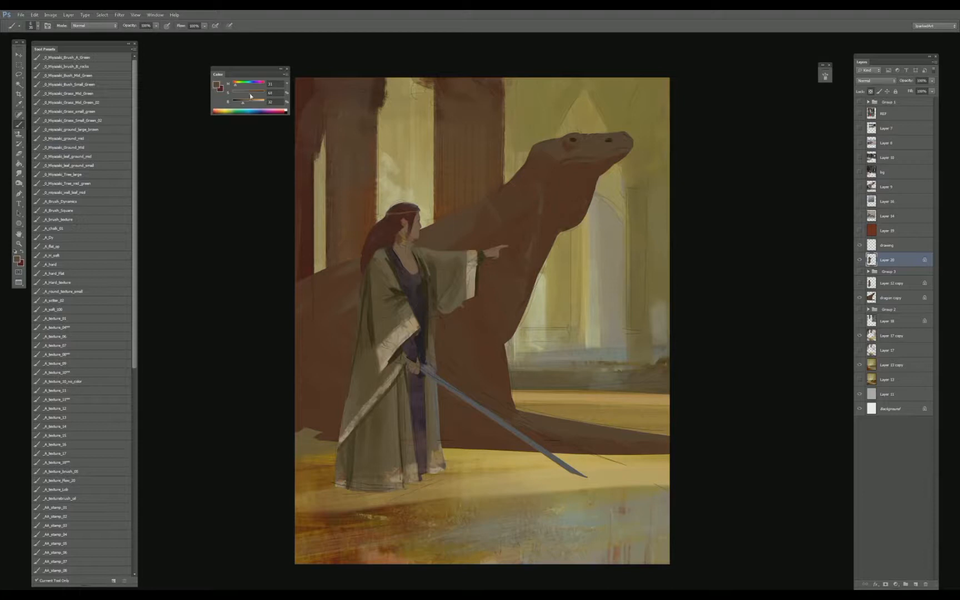
# - Refine the swordswoman's face, hair edge and neck with dark and skin tones sampled from the figure
pyautogui.keyDown('alt'); pyautogui.click(395, 243); pyautogui.keyUp('alt')
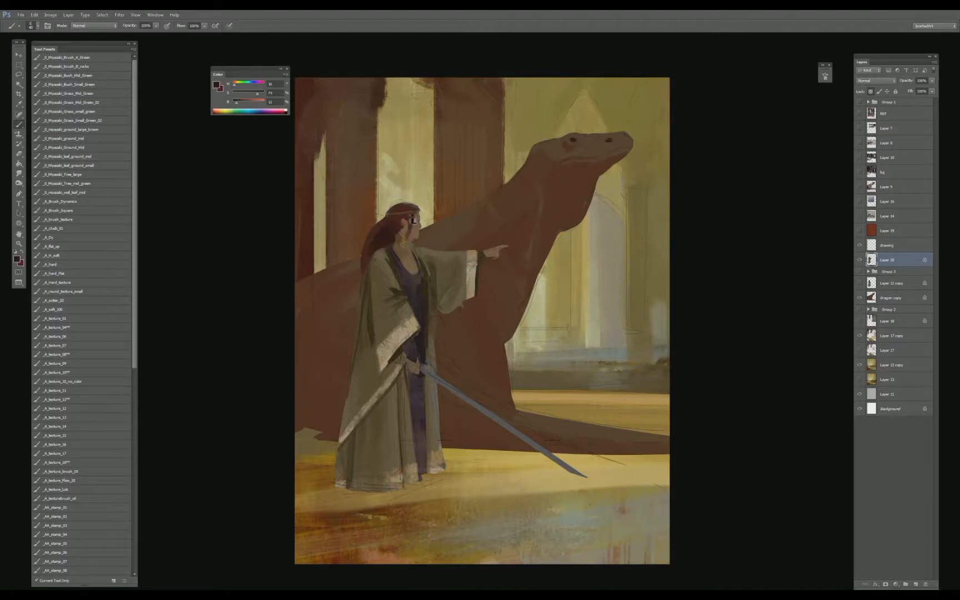
pyautogui.keyDown('alt'); pyautogui.click(381, 225); pyautogui.keyUp('alt')
pyautogui.keyDown('alt'); pyautogui.click(407, 258); pyautogui.keyUp('alt')
pyautogui.keyDown('alt'); pyautogui.click(410, 238); pyautogui.keyUp('alt')
pyautogui.moveTo(245, 102); pyautogui.dragTo(241, 102)
pyautogui.keyDown('alt'); pyautogui.click(410, 237); pyautogui.keyUp('alt')
pyautogui.keyDown('alt'); pyautogui.click(405, 253); pyautogui.keyUp('alt')
pyautogui.moveTo(410, 260)
pyautogui.mouseDown()
pyautogui.moveTo(406, 252)
pyautogui.moveTo(407, 265)
pyautogui.moveTo(406, 255)
pyautogui.moveTo(414, 262)
pyautogui.mouseUp()
pyautogui.keyDown('alt'); pyautogui.click(413, 236); pyautogui.keyUp('alt')
pyautogui.keyDown('alt'); pyautogui.click(409, 240); pyautogui.keyUp('alt')
# - Touch up the dress neckline and upper chest with a larger brush and sampled dress and skin colours
pyautogui.keyDown('alt'); pyautogui.click(415, 273); pyautogui.keyUp('alt')
pyautogui.press(']')
pyautogui.moveTo(250, 104); pyautogui.dragTo(252, 108)
pyautogui.keyDown('alt'); pyautogui.click(410, 258); pyautogui.keyUp('alt')
# - Repaint the hand gripping the sword in warmer skin tones sampled from the hand and neck
pyautogui.keyDown('alt'); pyautogui.click(416, 366); pyautogui.keyUp('alt')
pyautogui.moveTo(415, 365); pyautogui.dragTo(418, 365)
pyautogui.click(244, 101)
pyautogui.moveTo(236, 86); pyautogui.dragTo(234, 86)
pyautogui.keyDown('alt'); pyautogui.click(405, 259); pyautogui.keyUp('alt')
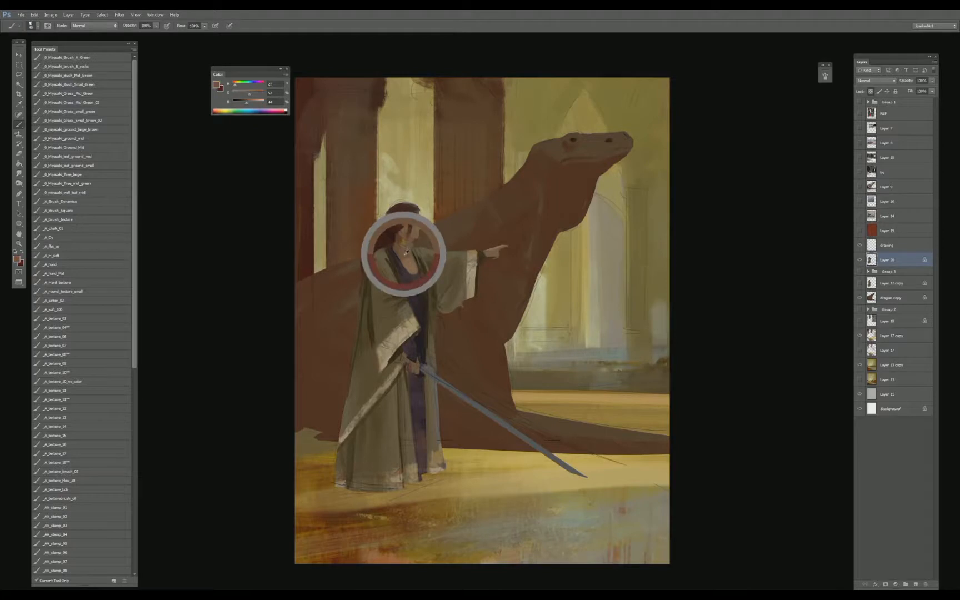
pyautogui.keyDown('alt'); pyautogui.click(412, 364); pyautogui.keyUp('alt')
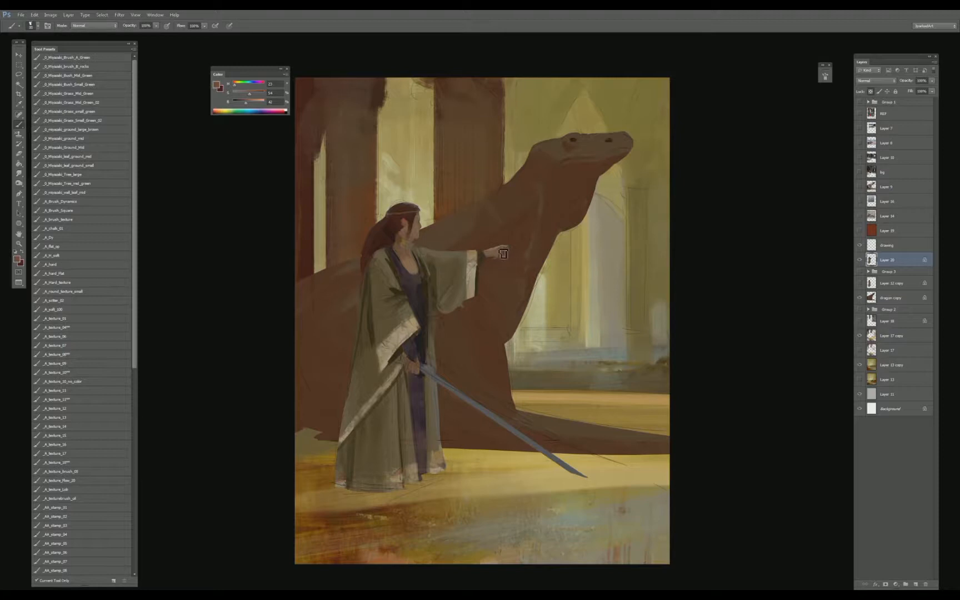
# - Reshape the pointing hand and fingers with sampled skin tones and the eraser, undoing the last stroke
pyautogui.keyDown('alt'); pyautogui.click(499, 254); pyautogui.keyUp('alt')
pyautogui.press('e')
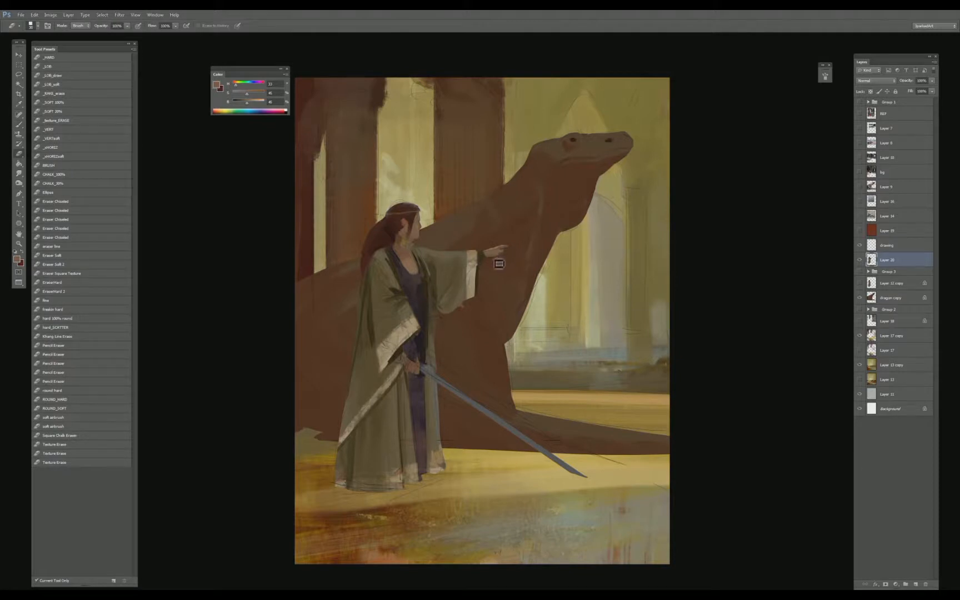
pyautogui.press('b')
pyautogui.keyDown('alt'); pyautogui.click(497, 250); pyautogui.keyUp('alt')
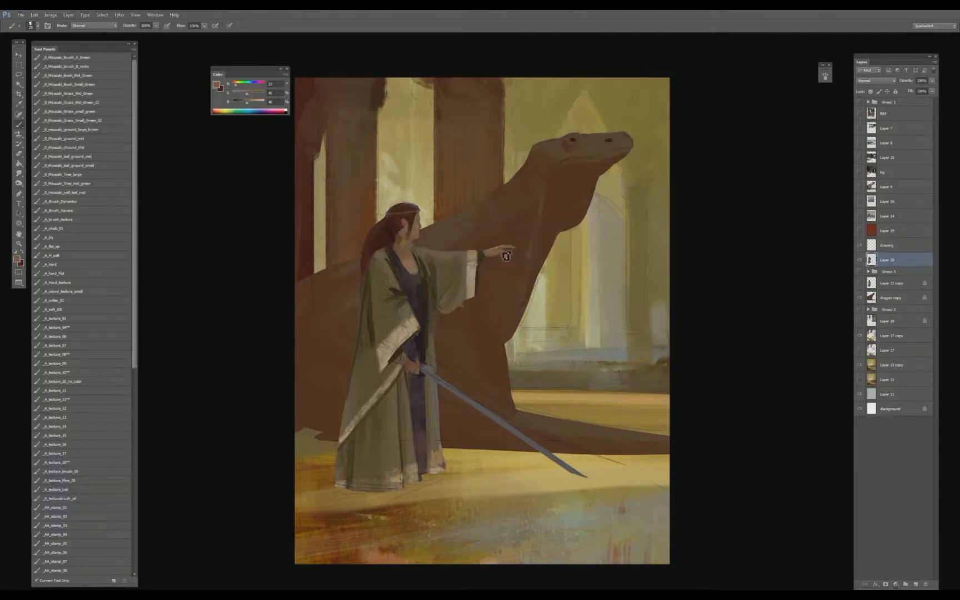
pyautogui.hotkey('ctrl', 'z')
# - Refine the contour of the forehead and nose by alternately painting and erasing along the face's profile
pyautogui.hotkey('ctrl', '+')
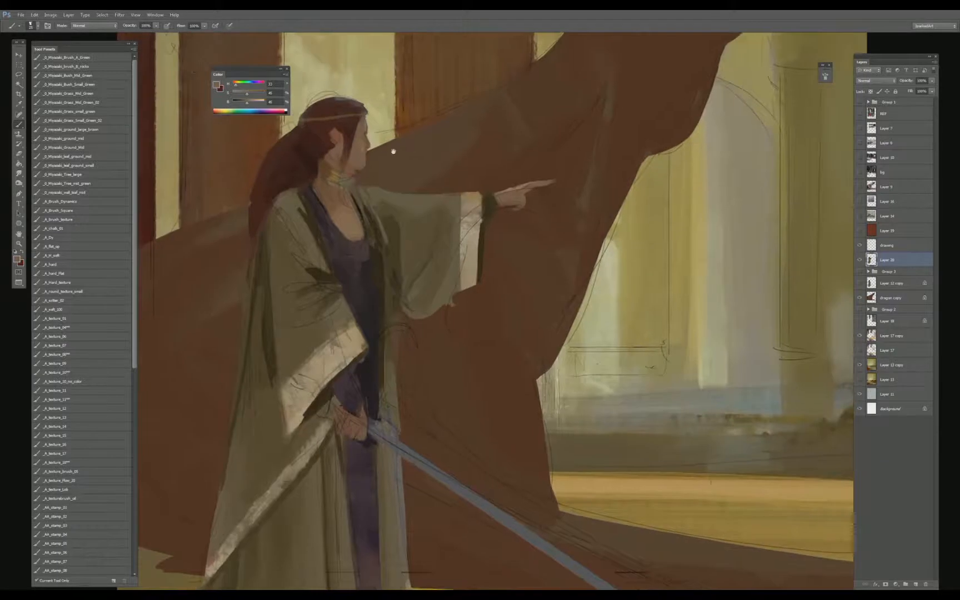
pyautogui.moveTo(392, 151); pyautogui.dragTo(413, 190)
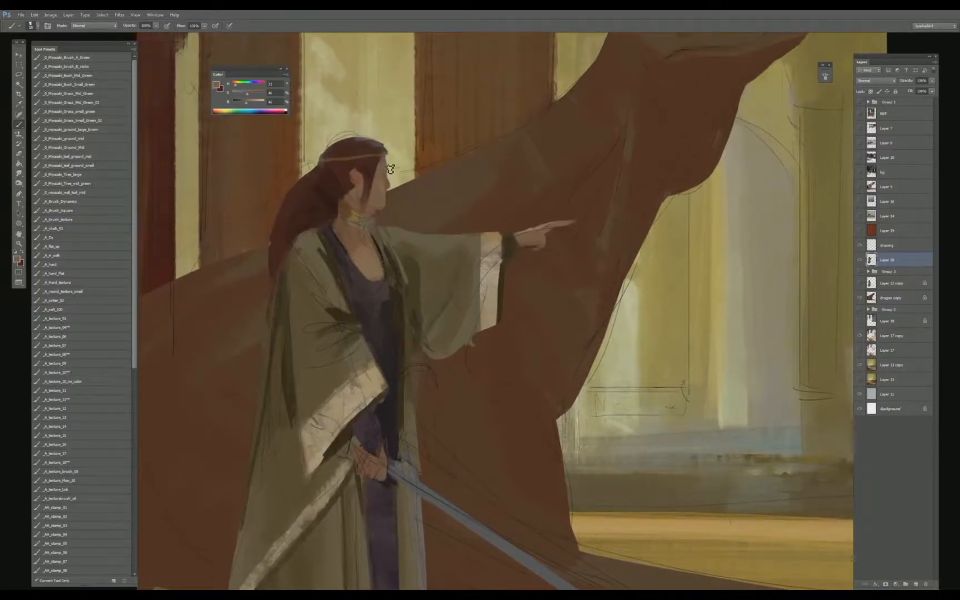
pyautogui.press('e')
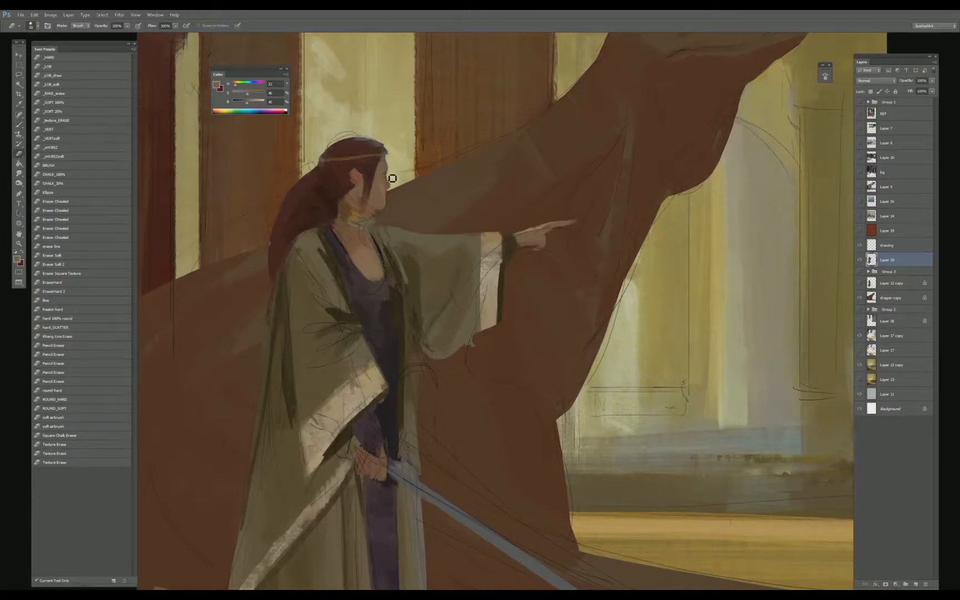
pyautogui.press('b')
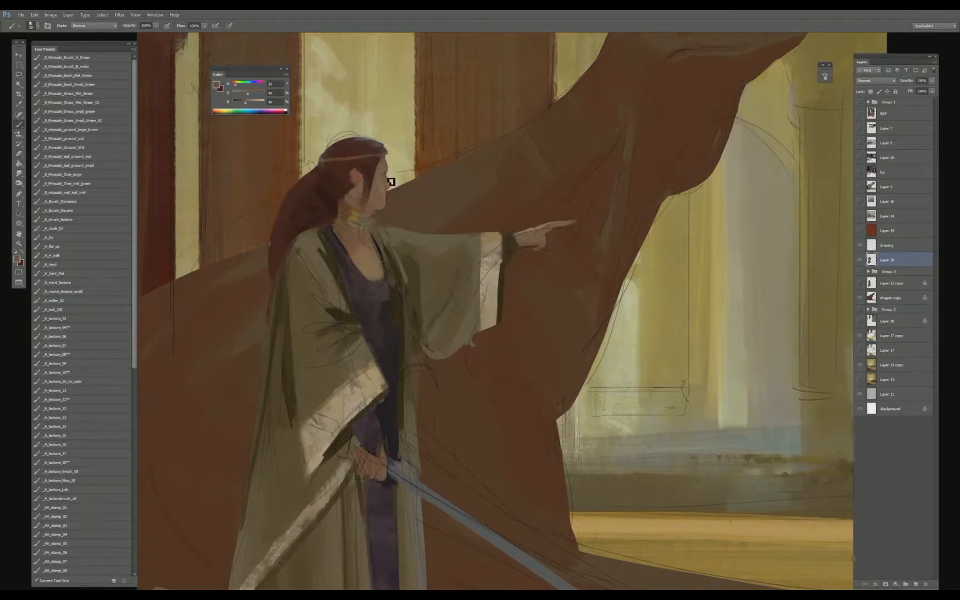
pyautogui.press('e')
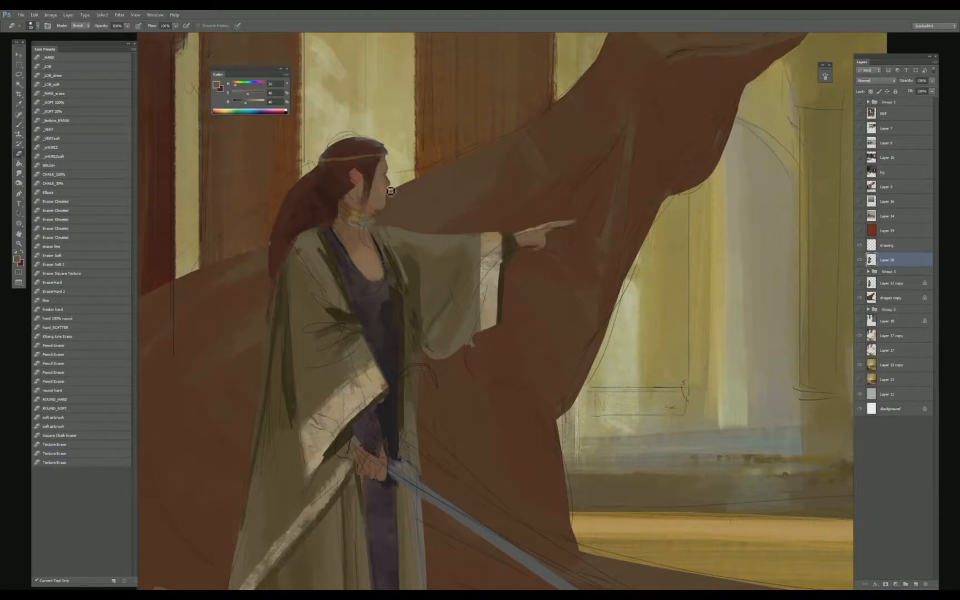
pyautogui.press('b')
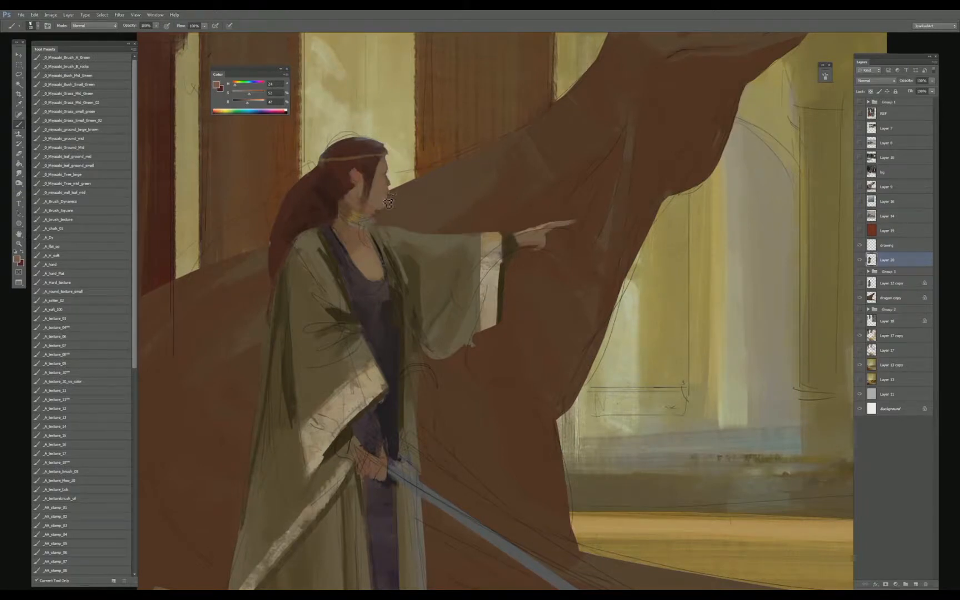
# - Blend sampled skin tones across the front of the face and clean up the mouth and chin edge
pyautogui.keyDown('alt'); pyautogui.click(384, 182); pyautogui.keyUp('alt')
pyautogui.keyDown('alt'); pyautogui.click(384, 179); pyautogui.keyUp('alt')
pyautogui.keyDown('alt'); pyautogui.click(384, 179); pyautogui.keyUp('alt')
pyautogui.keyDown('alt'); pyautogui.click(384, 179); pyautogui.keyUp('alt')
pyautogui.keyDown('alt'); pyautogui.click(381, 183); pyautogui.keyUp('alt')
pyautogui.keyDown('alt'); pyautogui.click(380, 192); pyautogui.keyUp('alt')
pyautogui.press('e')
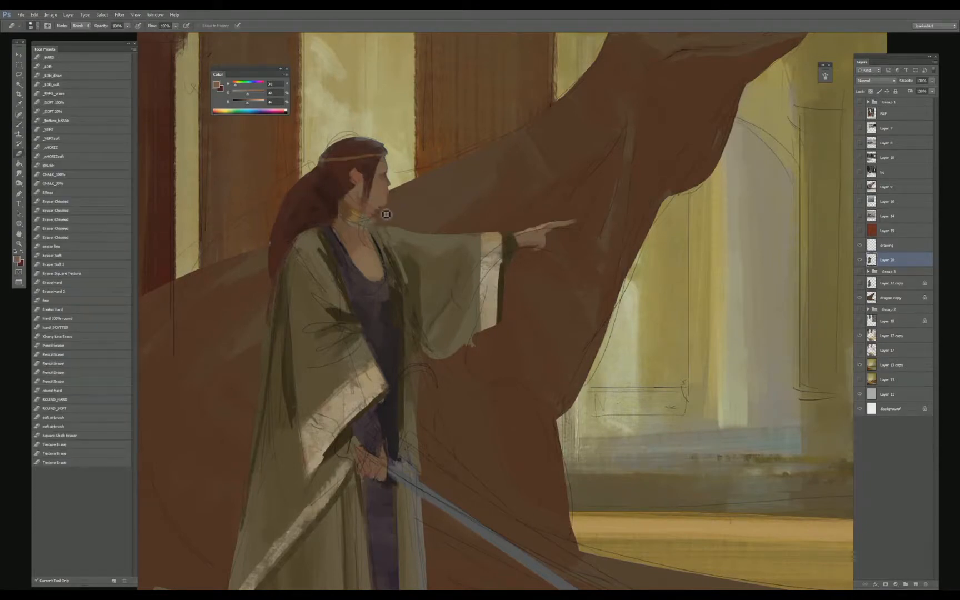
pyautogui.press('b')
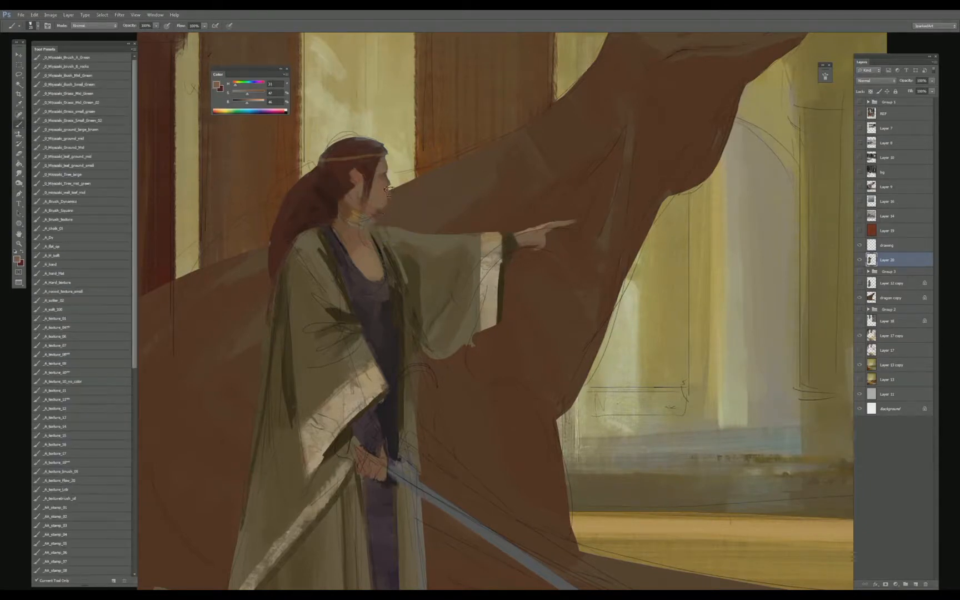
pyautogui.keyDown('alt'); pyautogui.click(383, 186); pyautogui.keyUp('alt')
# - Paint the ear and the hair beside it with reddish skin and dark brown tones sampled around the ear
pyautogui.keyDown('alt'); pyautogui.click(354, 172); pyautogui.keyUp('alt')
pyautogui.keyDown('alt'); pyautogui.click(356, 171); pyautogui.keyUp('alt')
pyautogui.keyDown('alt'); pyautogui.click(353, 176); pyautogui.keyUp('alt')
pyautogui.keyDown('alt'); pyautogui.click(367, 174); pyautogui.keyUp('alt')
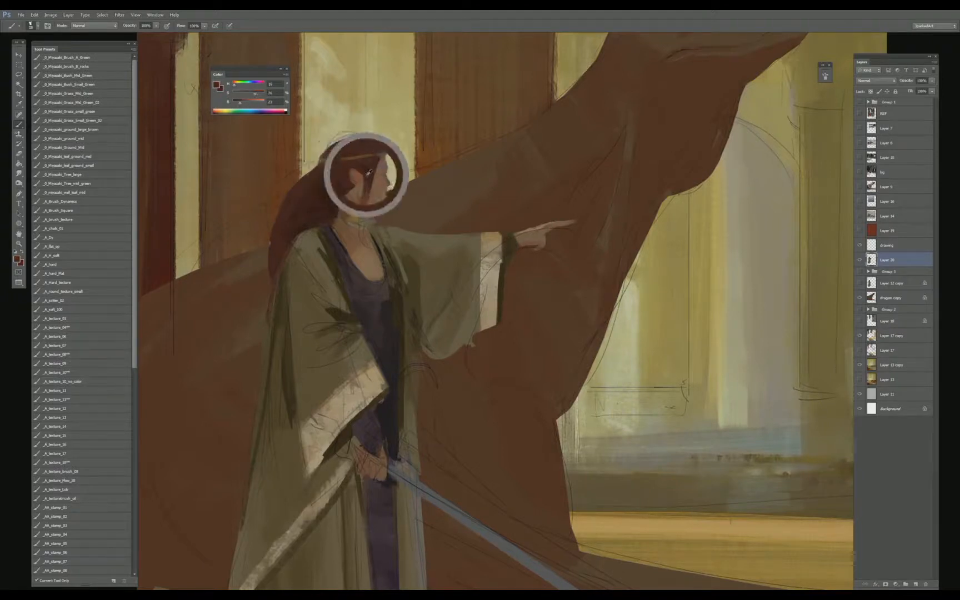
pyautogui.keyDown('alt'); pyautogui.click(358, 171); pyautogui.keyUp('alt')
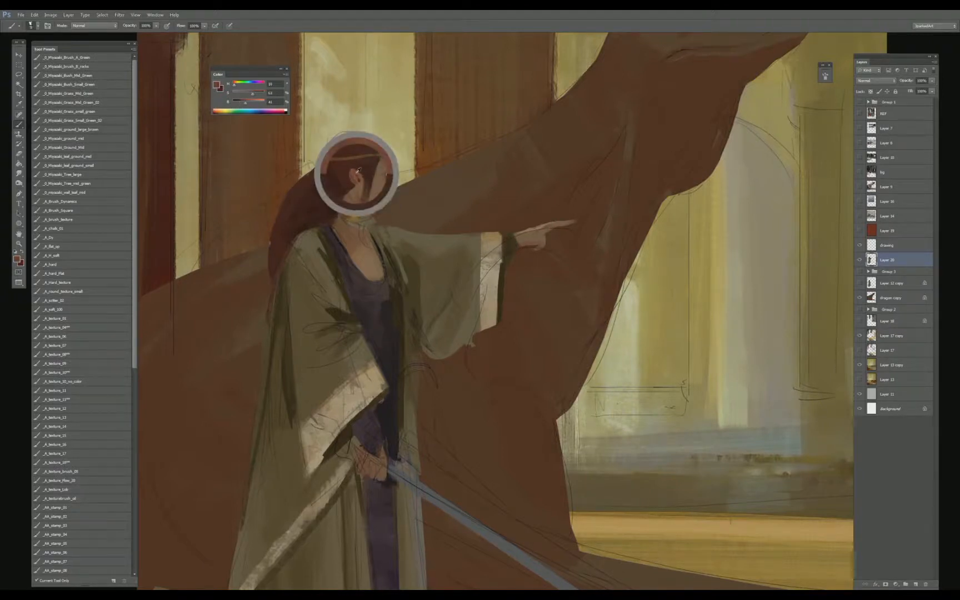
pyautogui.keyDown('alt'); pyautogui.click(360, 174); pyautogui.keyUp('alt')
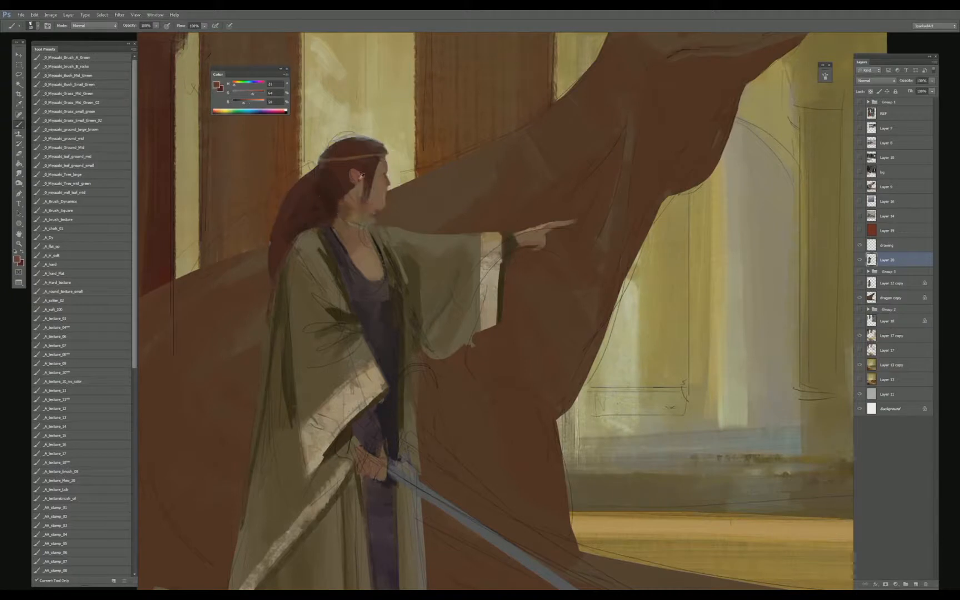
pyautogui.keyDown('alt'); pyautogui.click(362, 174); pyautogui.keyUp('alt')
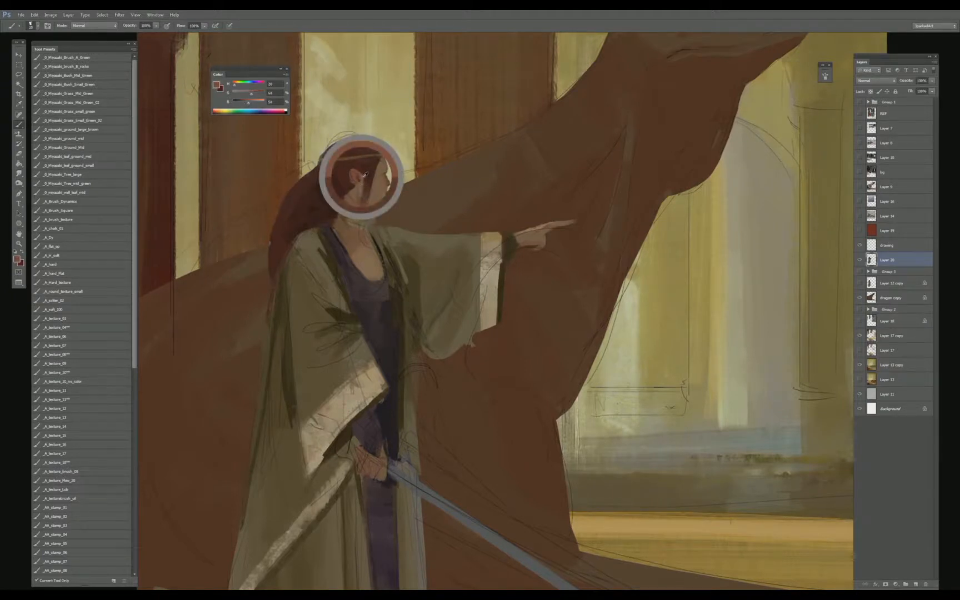
# - Shade the cheek and underside of the jaw with light and dark skin tones sampled from the face
pyautogui.keyDown('alt'); pyautogui.click(379, 199); pyautogui.keyUp('alt')
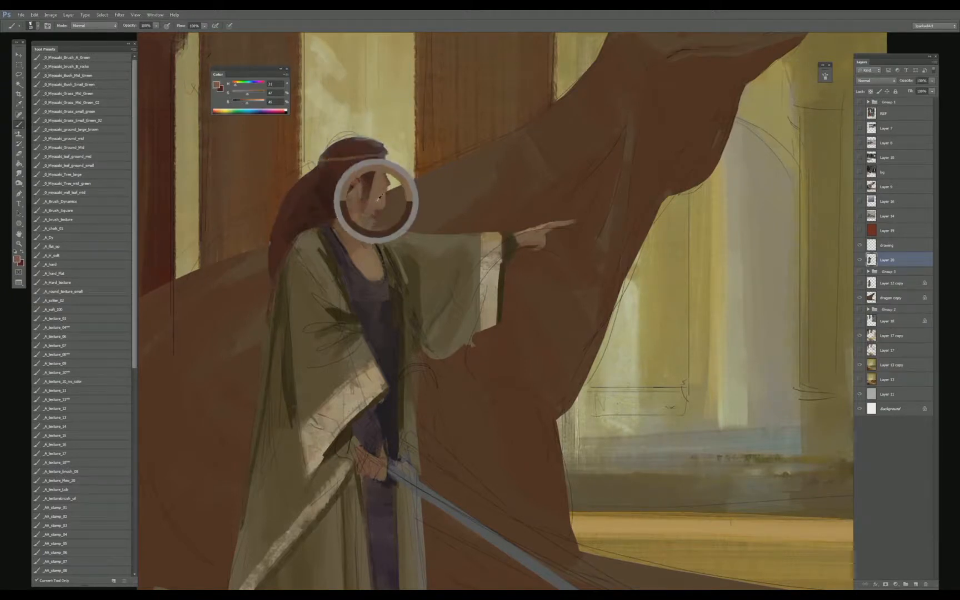
pyautogui.keyDown('alt'); pyautogui.click(377, 210); pyautogui.keyUp('alt')
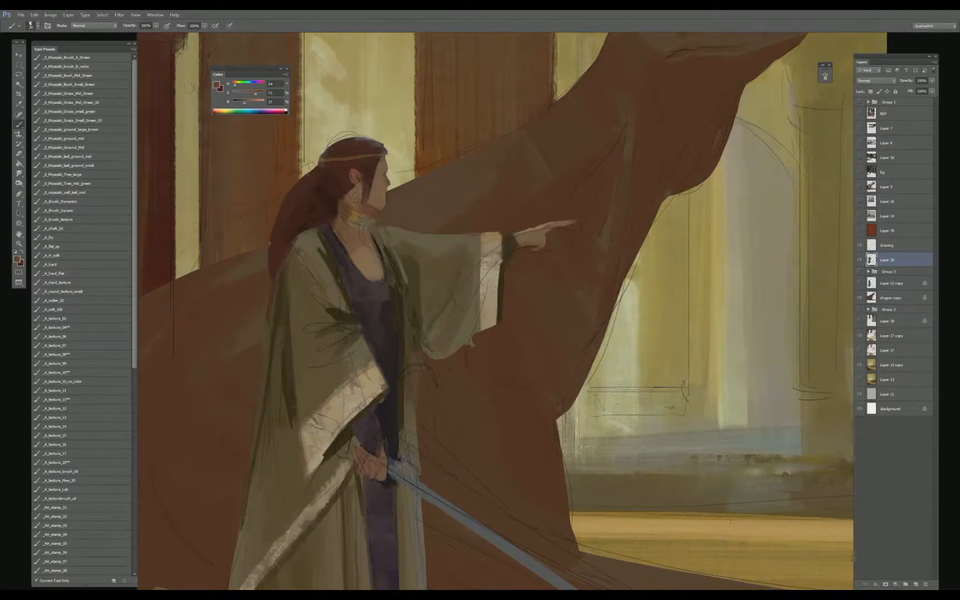
pyautogui.keyDown('alt'); pyautogui.click(375, 203); pyautogui.keyUp('alt')
pyautogui.keyDown('alt'); pyautogui.click(376, 201); pyautogui.keyUp('alt')
pyautogui.keyDown('alt'); pyautogui.click(378, 209); pyautogui.keyUp('alt')
pyautogui.keyDown('alt'); pyautogui.click(376, 211); pyautogui.keyUp('alt')
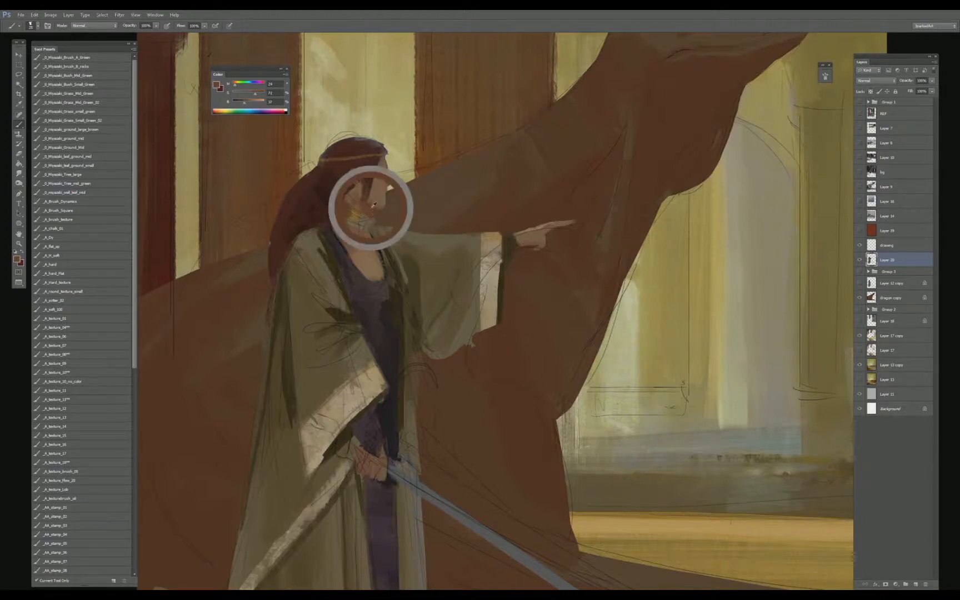
# - Clean up the chin contour with the eraser and repaint the lower jaw in sampled skin tones
pyautogui.press('e')
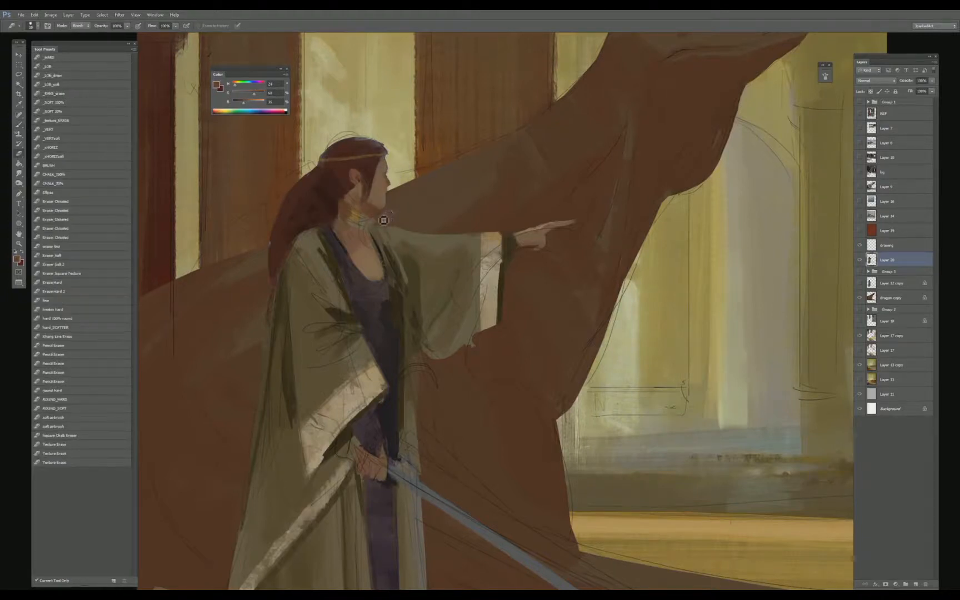
pyautogui.press('b')
pyautogui.keyDown('alt'); pyautogui.click(372, 209); pyautogui.keyUp('alt')
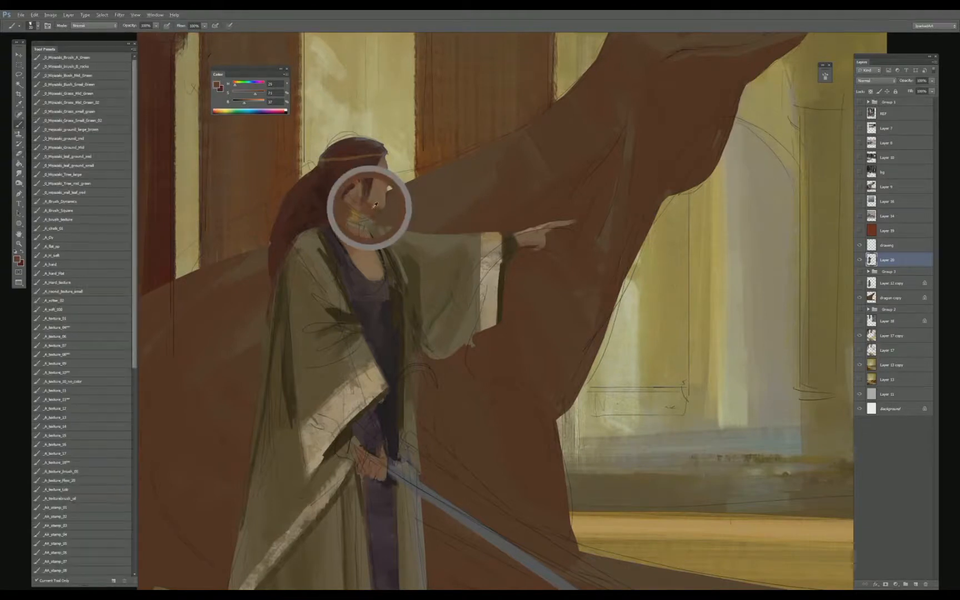
pyautogui.keyDown('alt'); pyautogui.click(379, 202); pyautogui.keyUp('alt')
pyautogui.keyDown('alt'); pyautogui.click(380, 206); pyautogui.keyUp('alt')
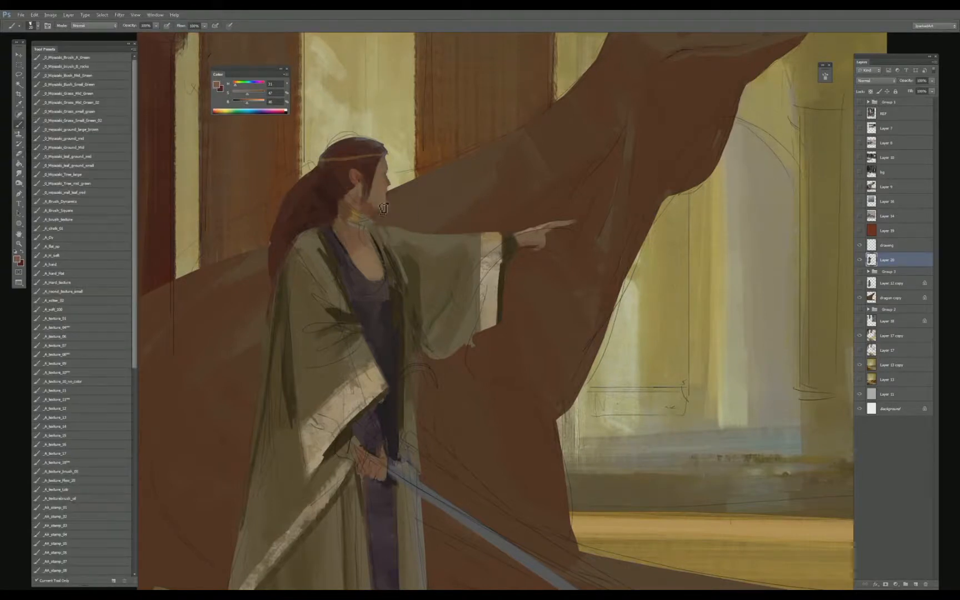
pyautogui.moveTo(387, 211); pyautogui.dragTo(387, 207)
pyautogui.hotkey('ctrl', '-')
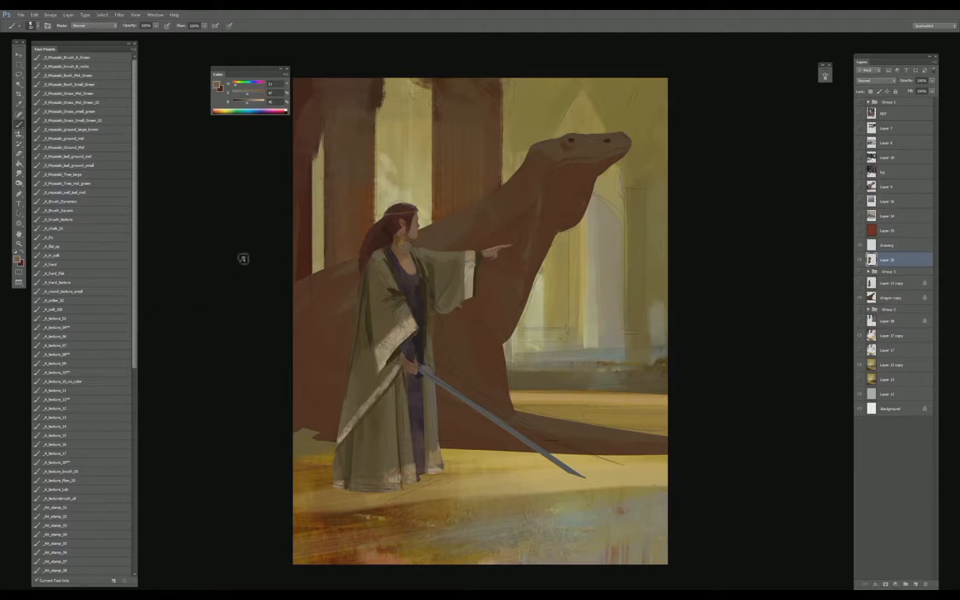
# - Show and select the REF layer containing the costume reference photos
pyautogui.press('v')
pyautogui.click(859, 113)
pyautogui.click(871, 115)
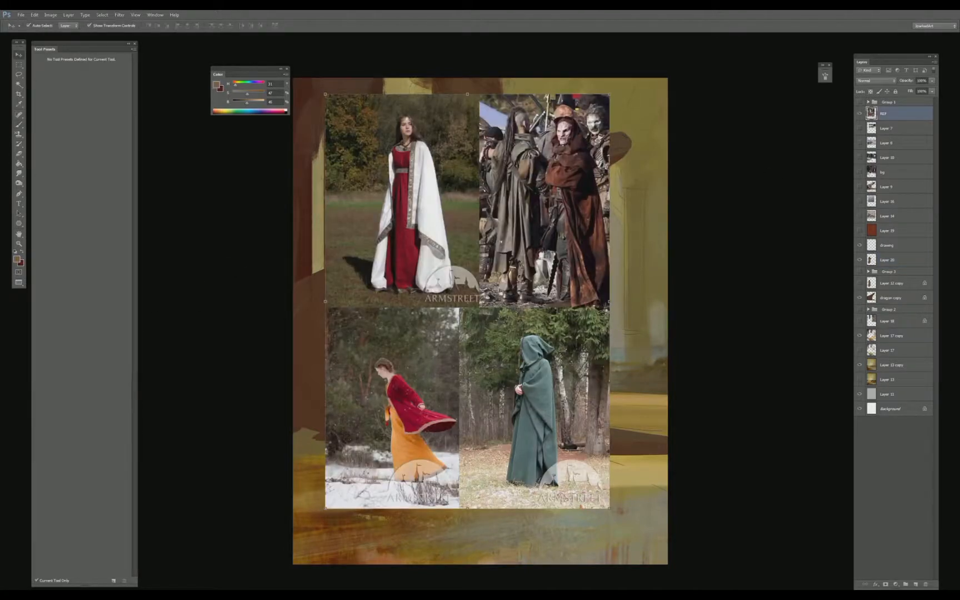
pyautogui.moveTo(500, 243); pyautogui.dragTo(514, 208)
# - Copy the head of the woman in the red coat onto a new layer and place it above her
pyautogui.hotkey('ctrl', '+')
pyautogui.hotkey('ctrl', '+')
pyautogui.moveTo(281, 359); pyautogui.dragTo(375, 303)
pyautogui.hotkey('ctrl', '+')
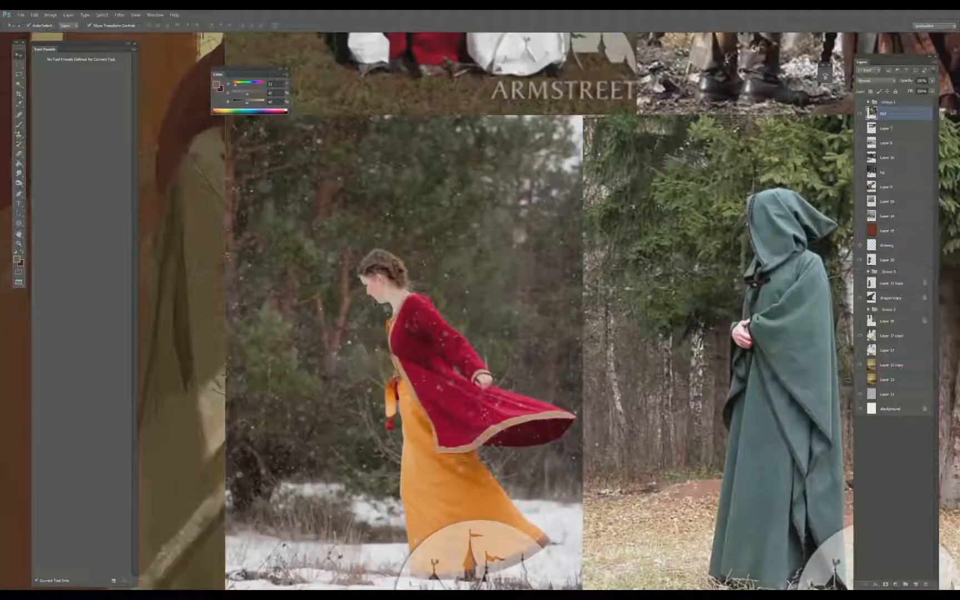
pyautogui.hotkey('ctrl', '+')
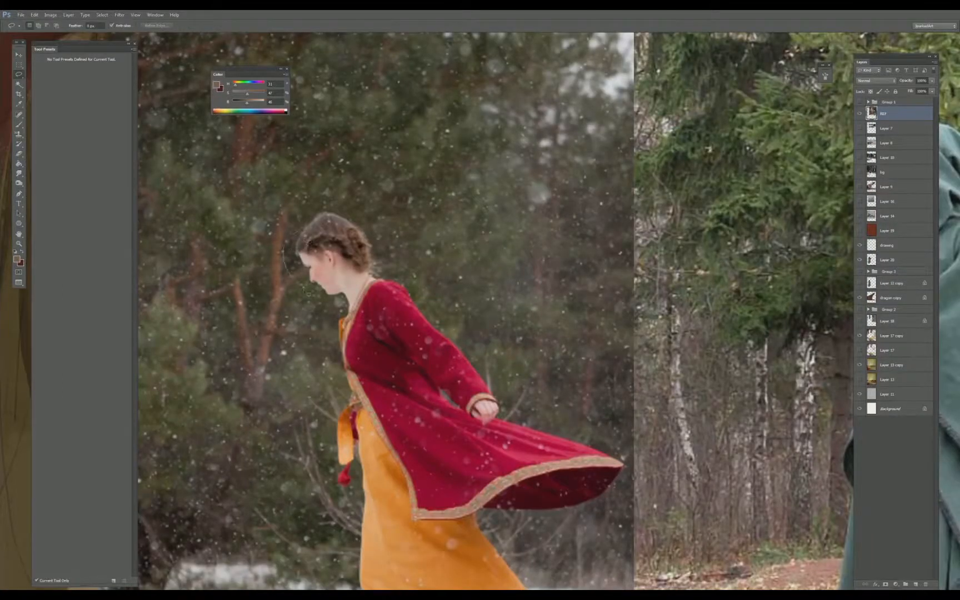
pyautogui.hotkey('ctrl', 'j')
pyautogui.press('v')
pyautogui.moveTo(355, 259); pyautogui.dragTo(481, 172)
pyautogui.hotkey('ctrl', '-')
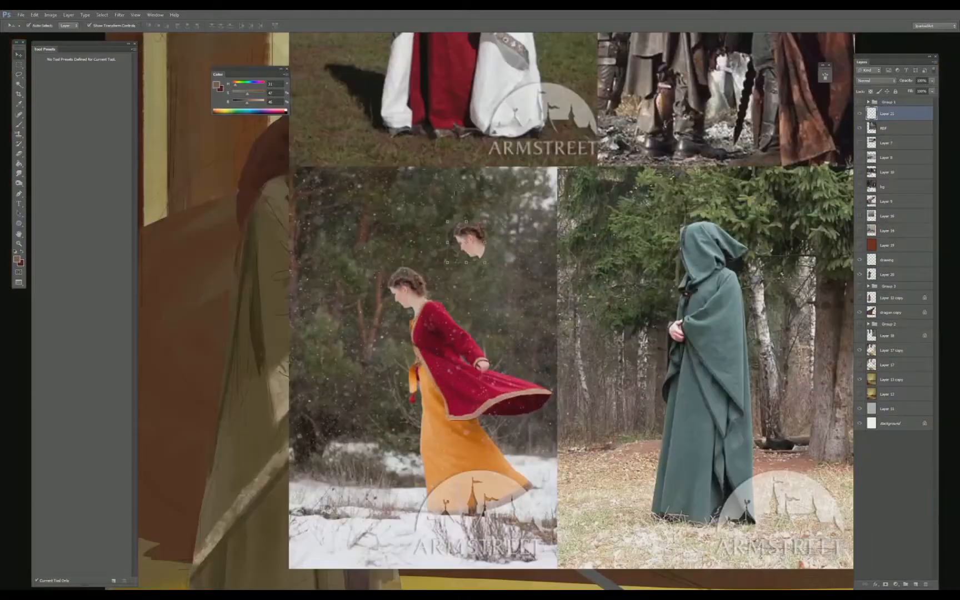
# - Move the copied reference head away from the photo towards the painted swordswoman
pyautogui.moveTo(496, 220); pyautogui.dragTo(478, 82)
pyautogui.hotkey('ctrl', '-')
pyautogui.moveTo(485, 138); pyautogui.dragTo(507, 303)
pyautogui.moveTo(507, 249)
pyautogui.mouseDown()
pyautogui.moveTo(499, 332)
pyautogui.moveTo(517, 302)
pyautogui.moveTo(391, 301)
pyautogui.moveTo(347, 278)
pyautogui.mouseUp()
pyautogui.click(489, 333)
# - Flip the copied reference head horizontally and hide the REF layer
pyautogui.hotkey('ctrl', 't')
pyautogui.rightClick(489, 317)
pyautogui.click(521, 428)
pyautogui.press('Return')
pyautogui.click(418, 272)
pyautogui.click(859, 128)
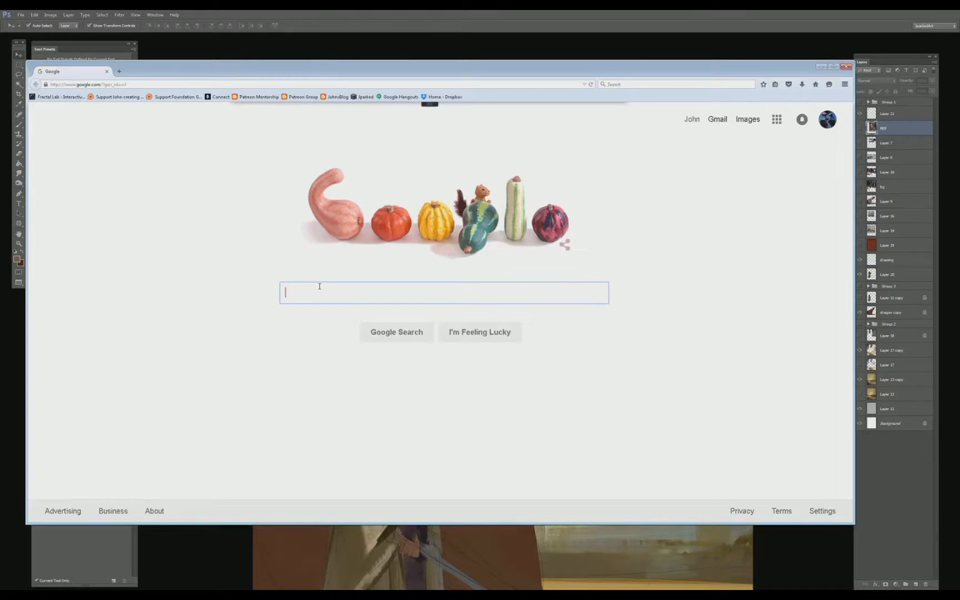
# - Switch to the web browser and search Google for "medieval cosplay"
pyautogui.write('medieval ')
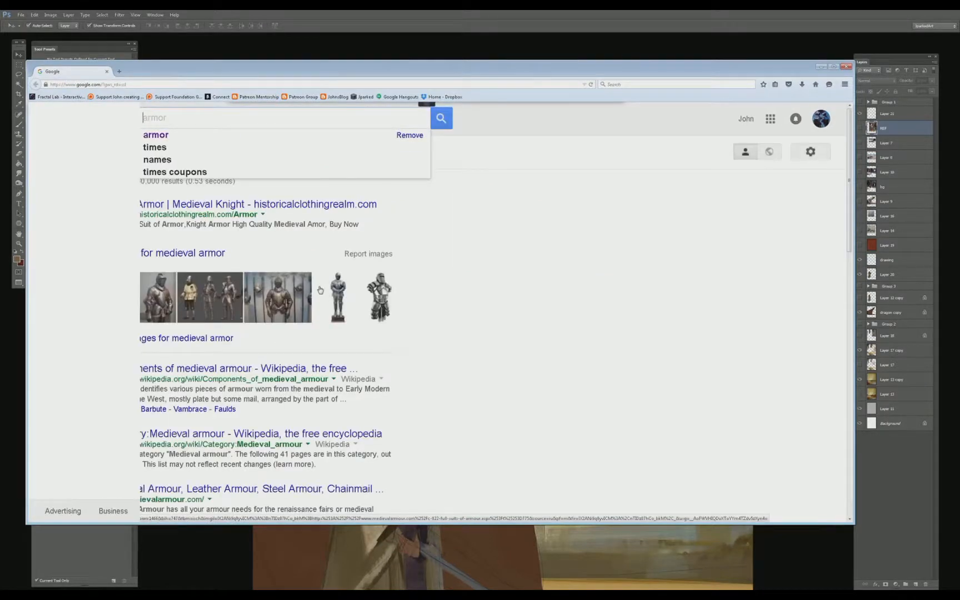
pyautogui.write('cosplay')
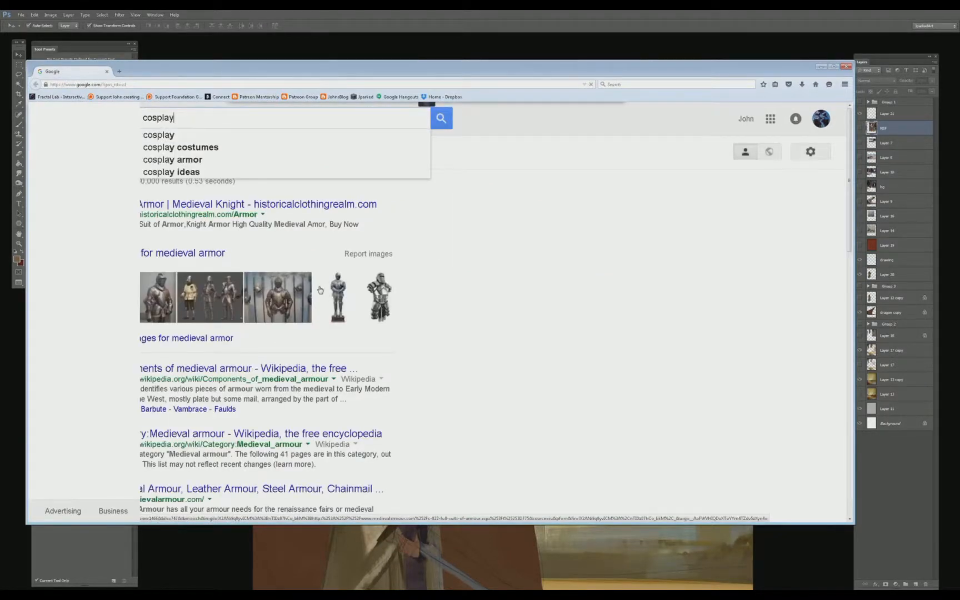
pyautogui.press('Return')
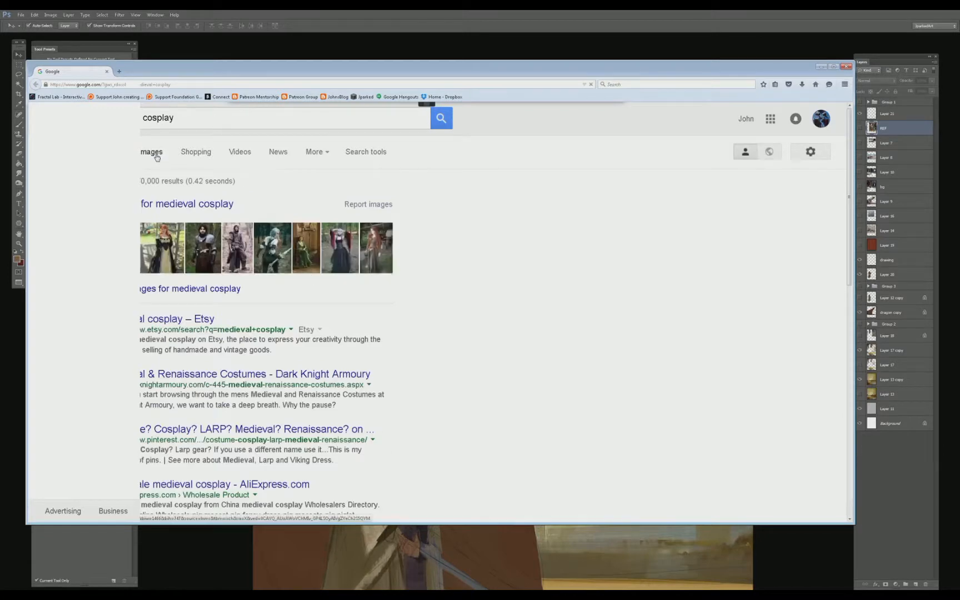
# - Search Google Images for "medieval princess cosplay" and browse the costume photos
pyautogui.click(157, 157)
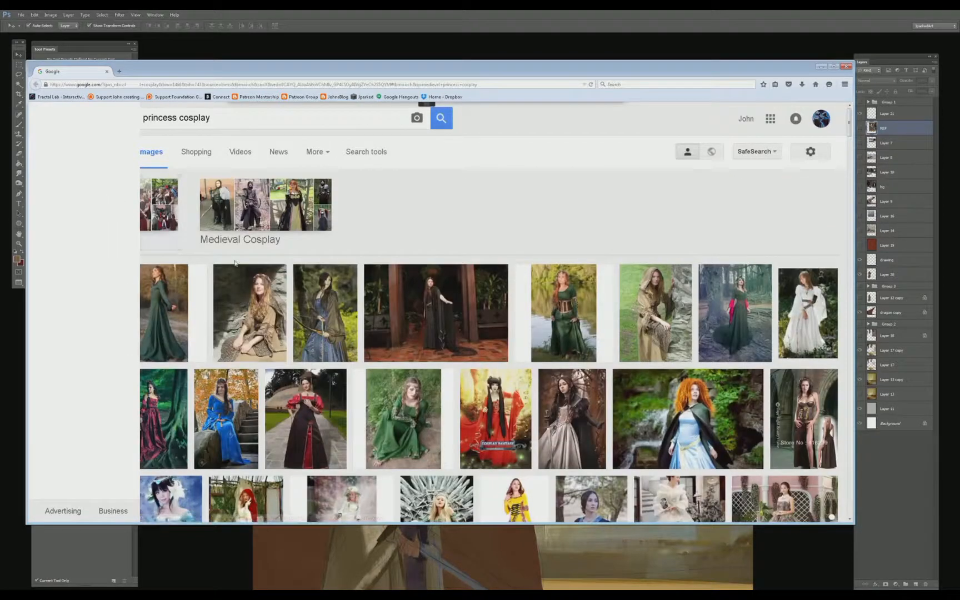
pyautogui.scroll(-2, 118, 203)
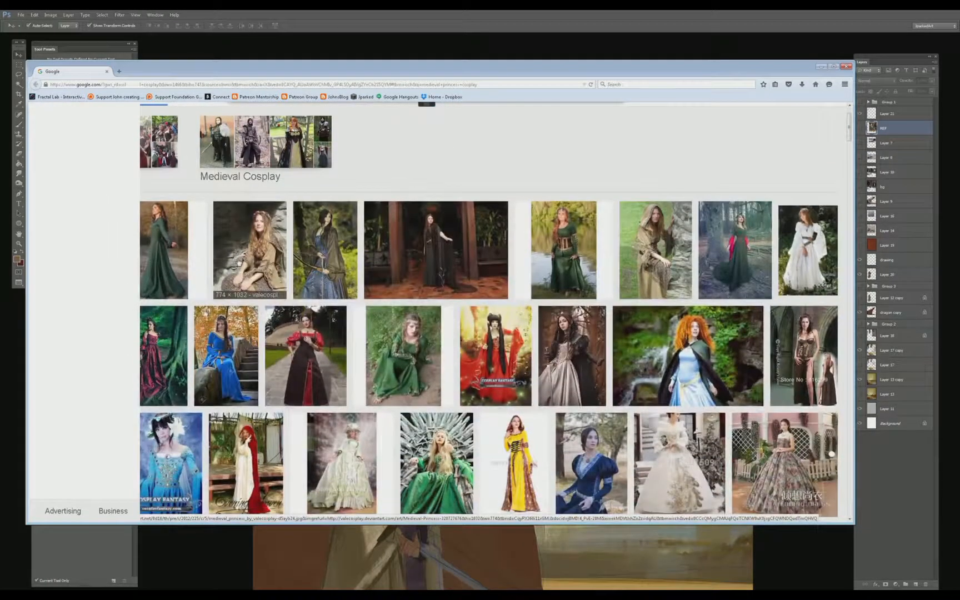
pyautogui.scroll(-2, 237, 261)
pyautogui.scroll(-2, 240, 262)
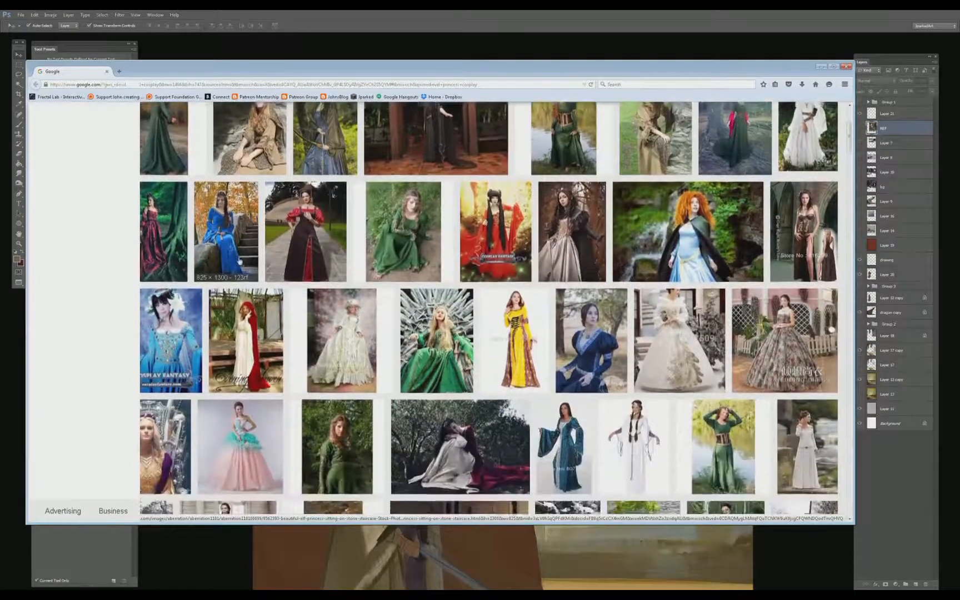
pyautogui.scroll(-2, 242, 261)
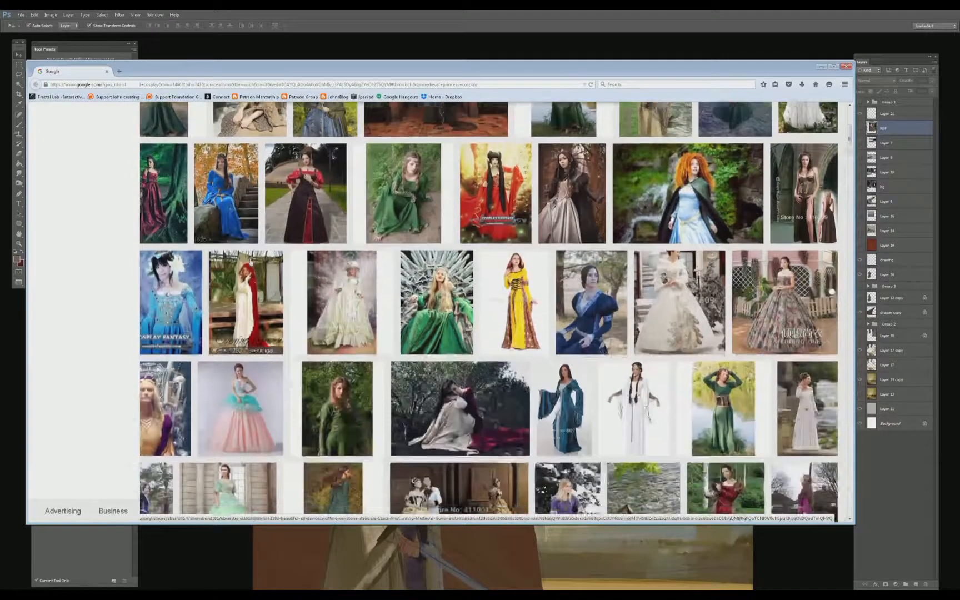
pyautogui.scroll(-2, 253, 259)
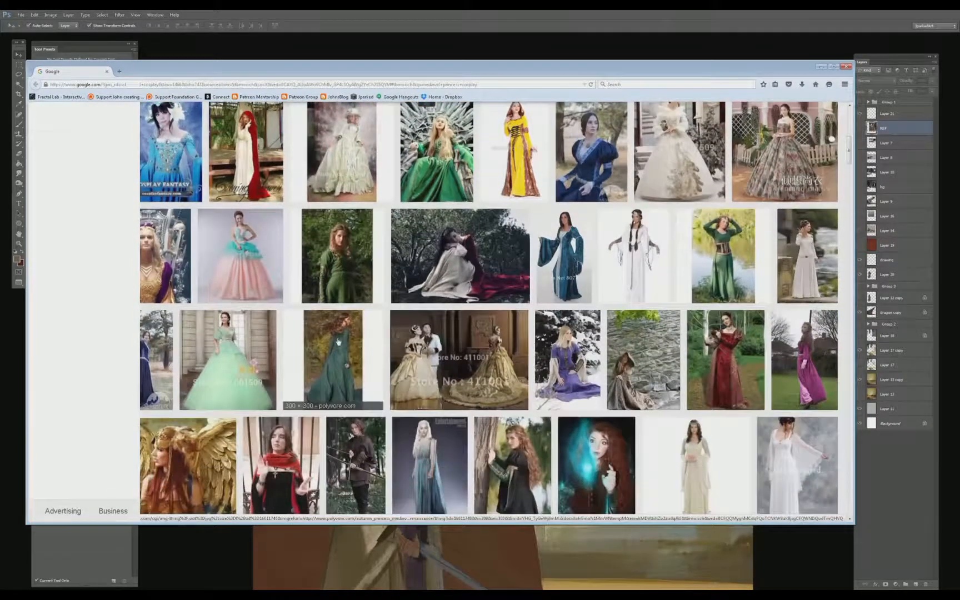
# - Copy the photo of the curly-haired woman in the long green dress and paste it into the Photoshop painting
pyautogui.click(345, 340)
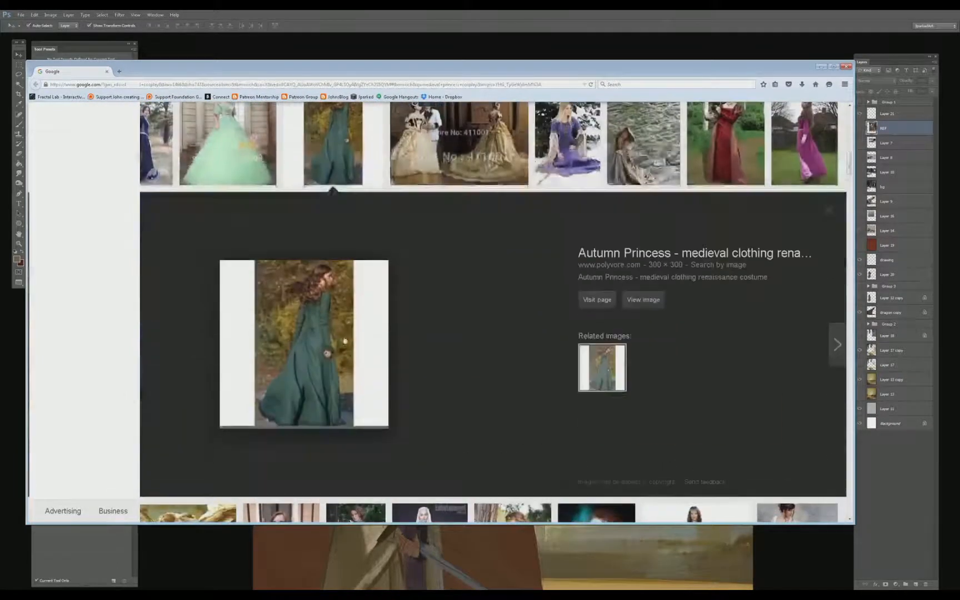
pyautogui.rightClick(329, 286)
pyautogui.click(364, 354)
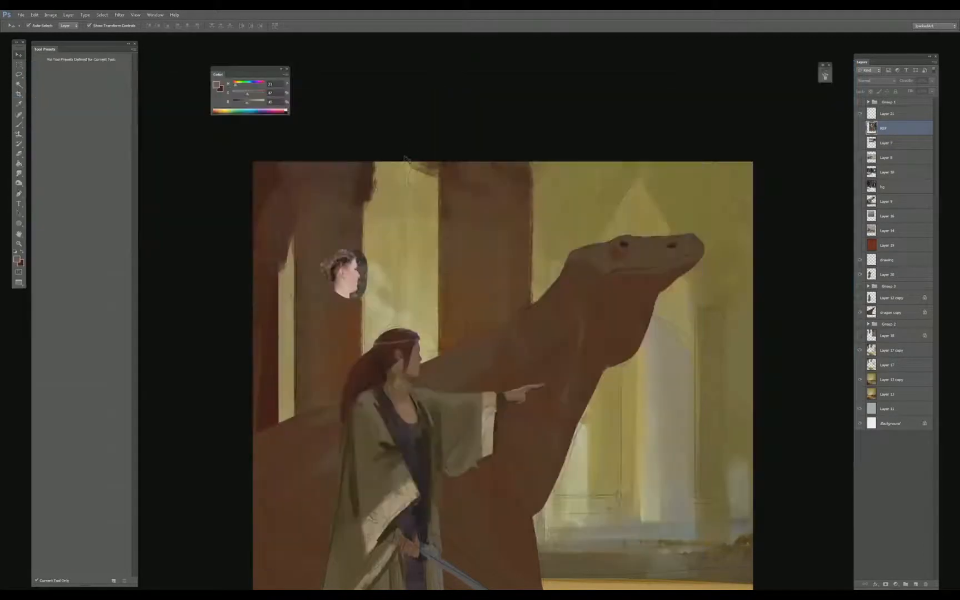
pyautogui.hotkey('ctrl', 'v')
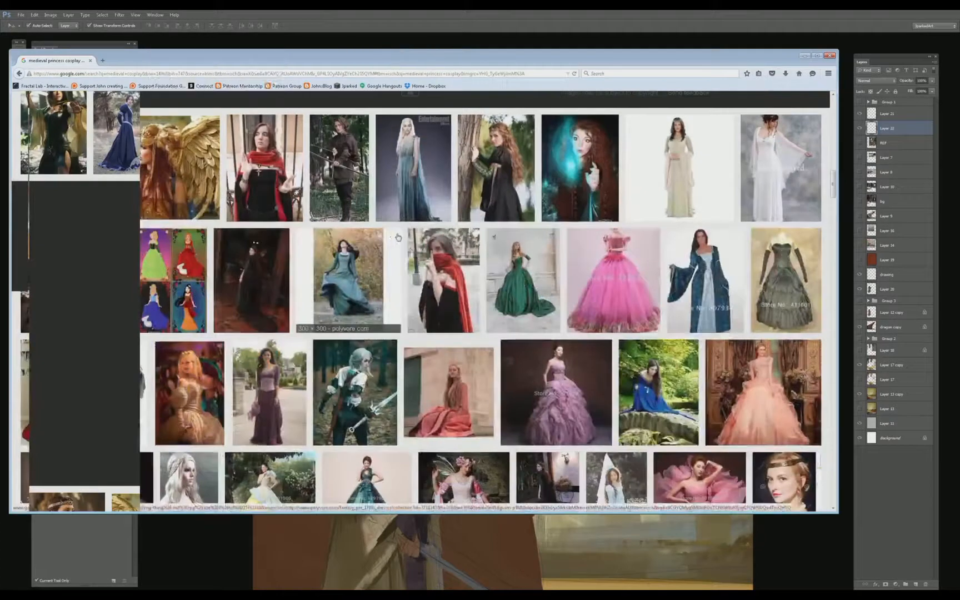
# - Browse more medieval princess costume photos and examine the white-dress photo along with its related images
pyautogui.scroll(-3, 400, 234)
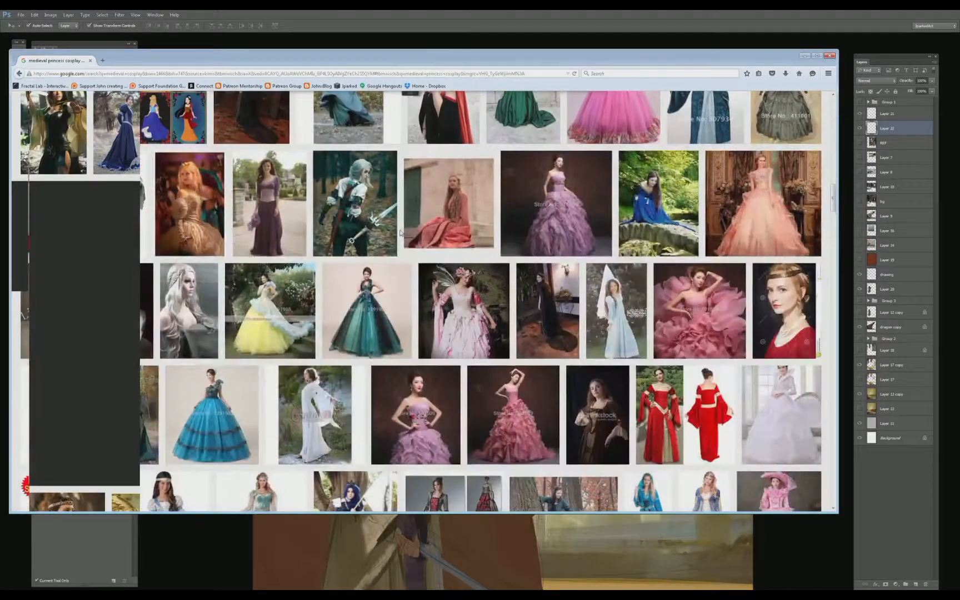
pyautogui.scroll(-2, 401, 233)
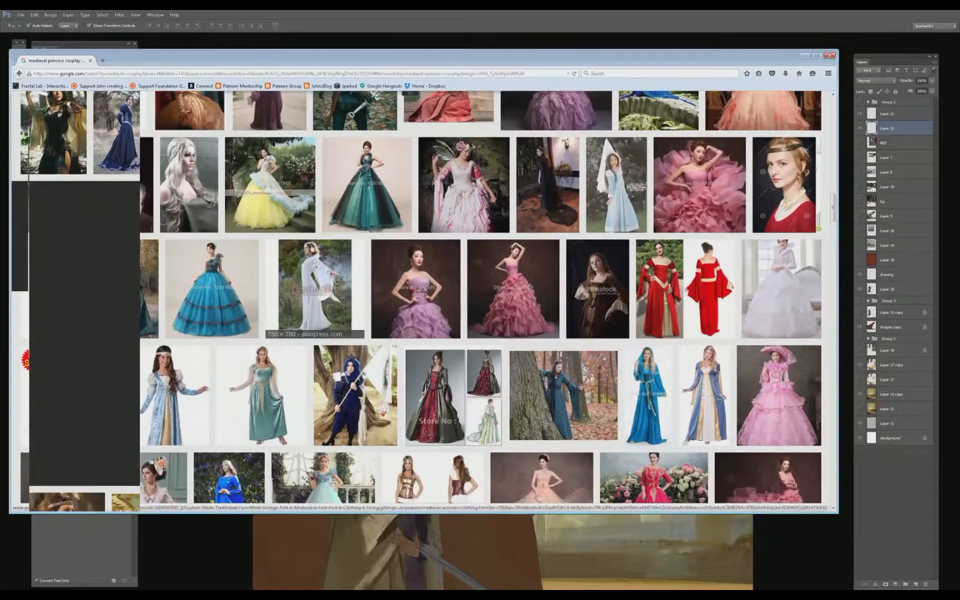
pyautogui.scroll(-2, 289, 245)
pyautogui.scroll(1, 312, 245)
pyautogui.click(320, 222)
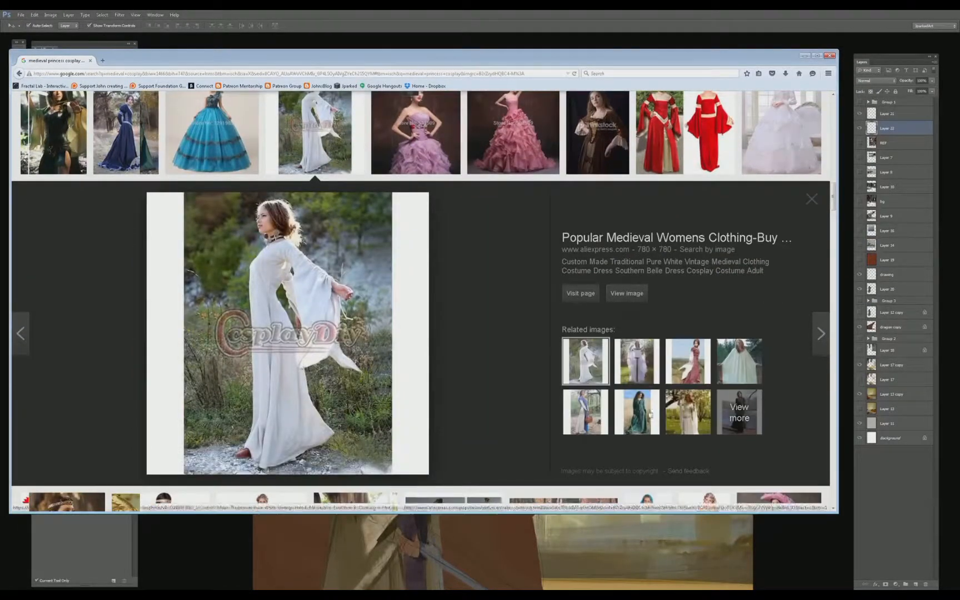
pyautogui.click(636, 361)
pyautogui.click(742, 367)
pyautogui.click(688, 409)
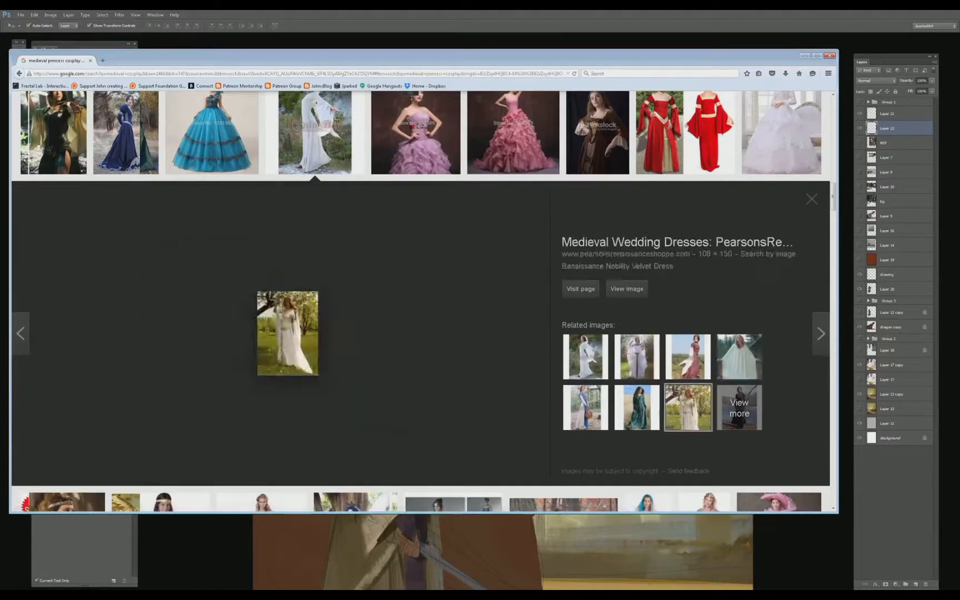
pyautogui.click(636, 409)
pyautogui.click(567, 398)
pyautogui.click(315, 139)
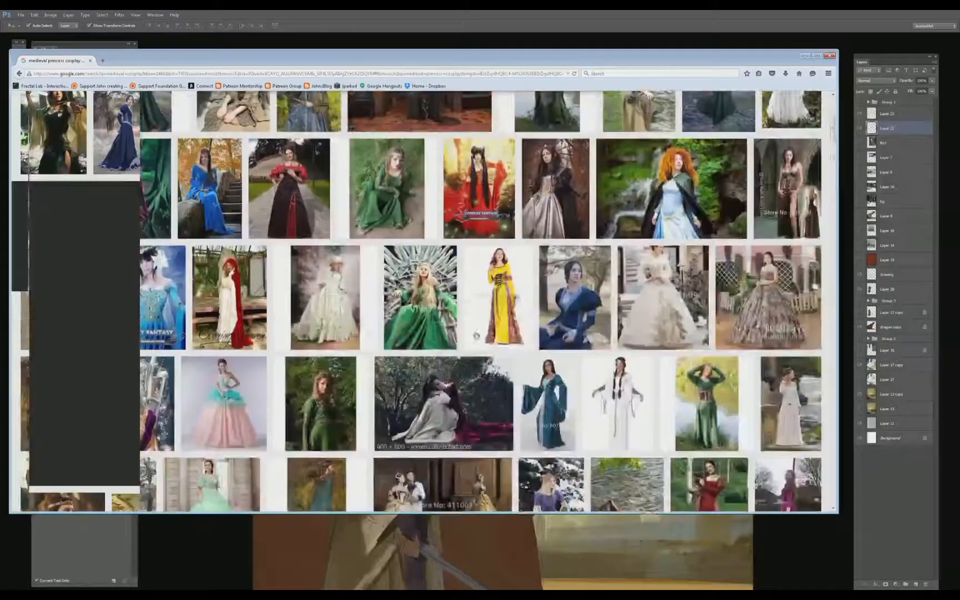
# - Filter the image results by size and look through them for another usable head or costume reference
pyautogui.scroll(5, 320, 148)
pyautogui.click(349, 141)
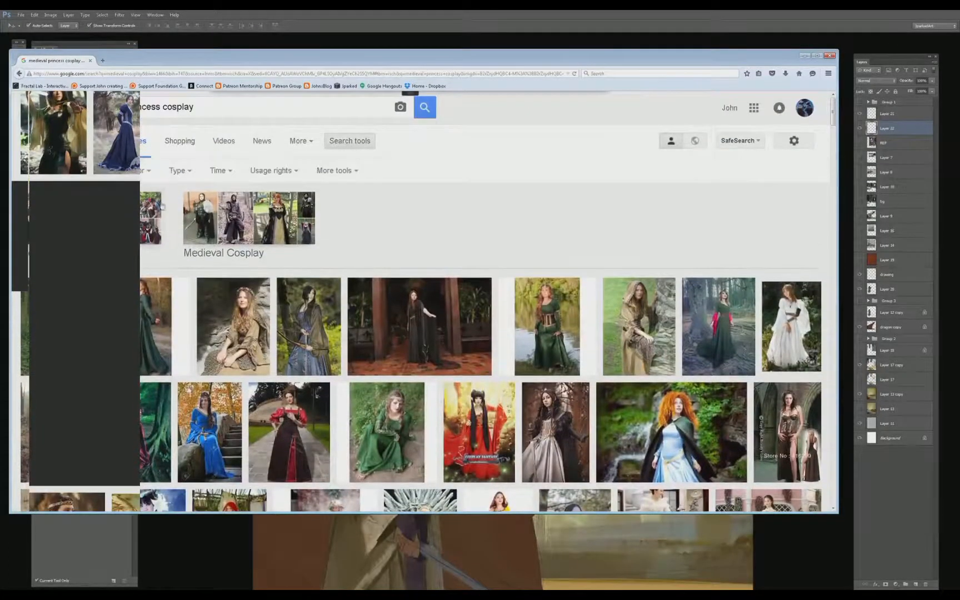
pyautogui.click(103, 173)
pyautogui.click(101, 208)
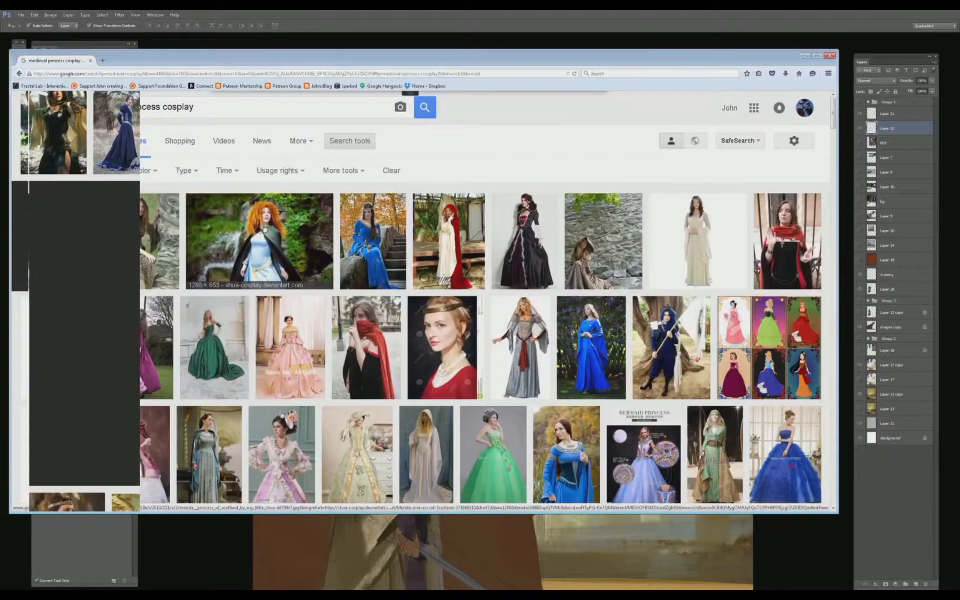
pyautogui.scroll(-3, 266, 228)
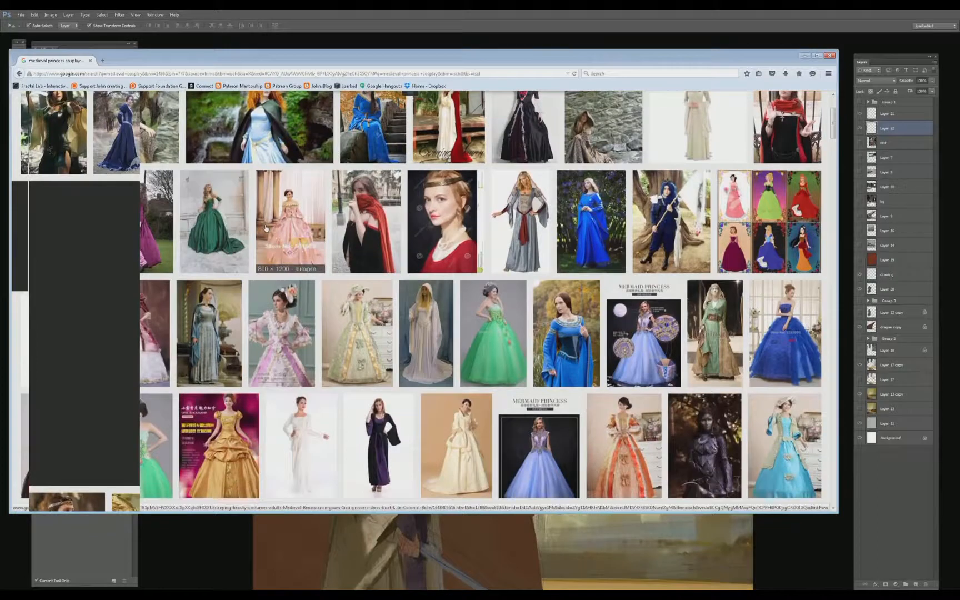
pyautogui.scroll(-7, 266, 228)
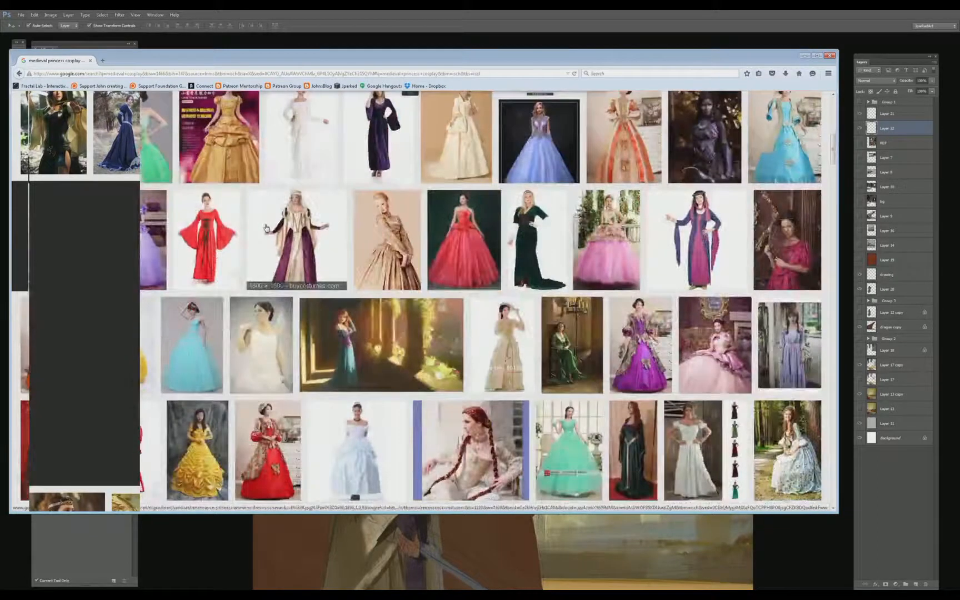
pyautogui.scroll(-5, 267, 228)
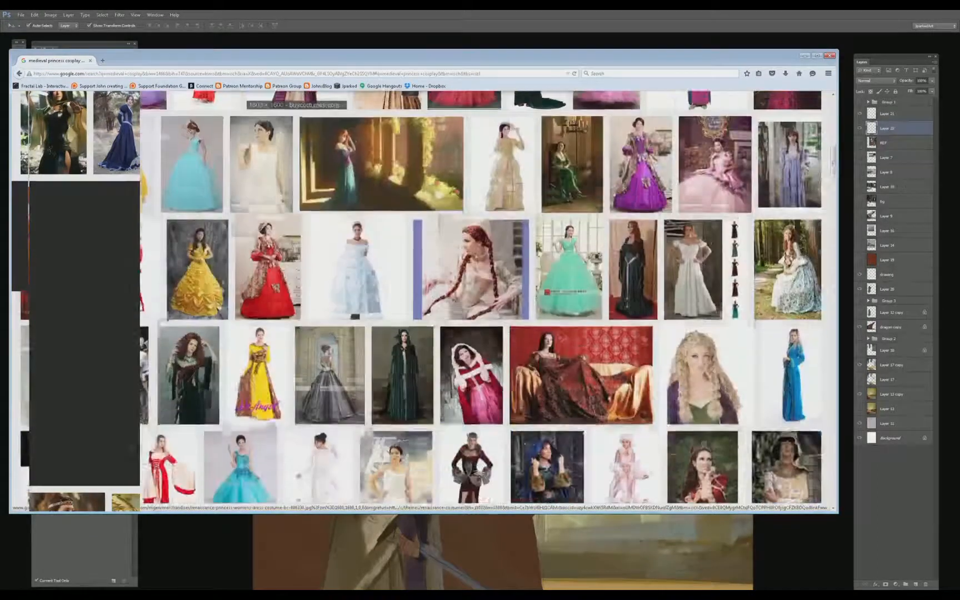
pyautogui.scroll(-1, 259, 228)
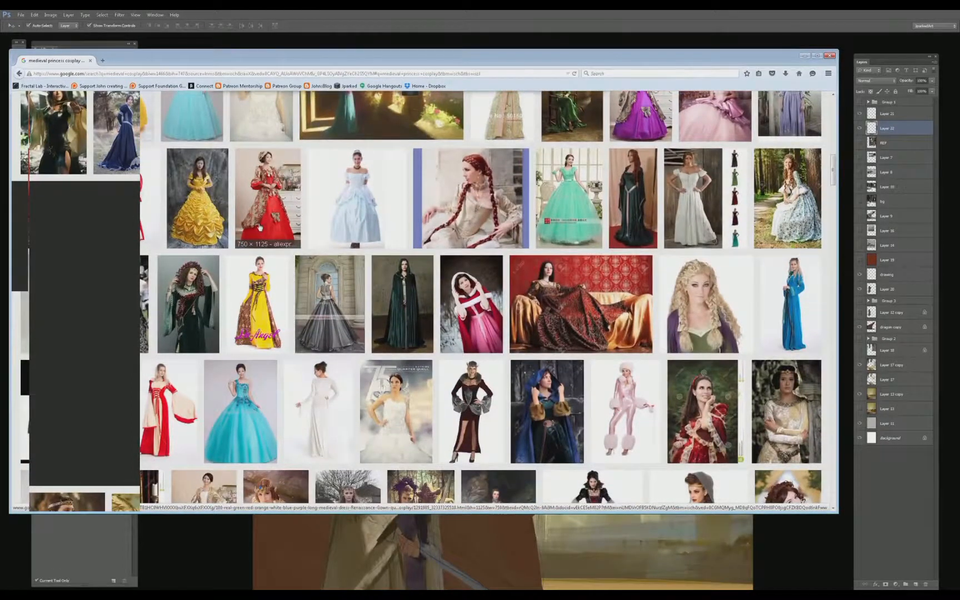
pyautogui.scroll(-5, 259, 226)
# - Copy the photo of the woman in a white dress seen from behind and paste it into the Photoshop painting
pyautogui.click(312, 209)
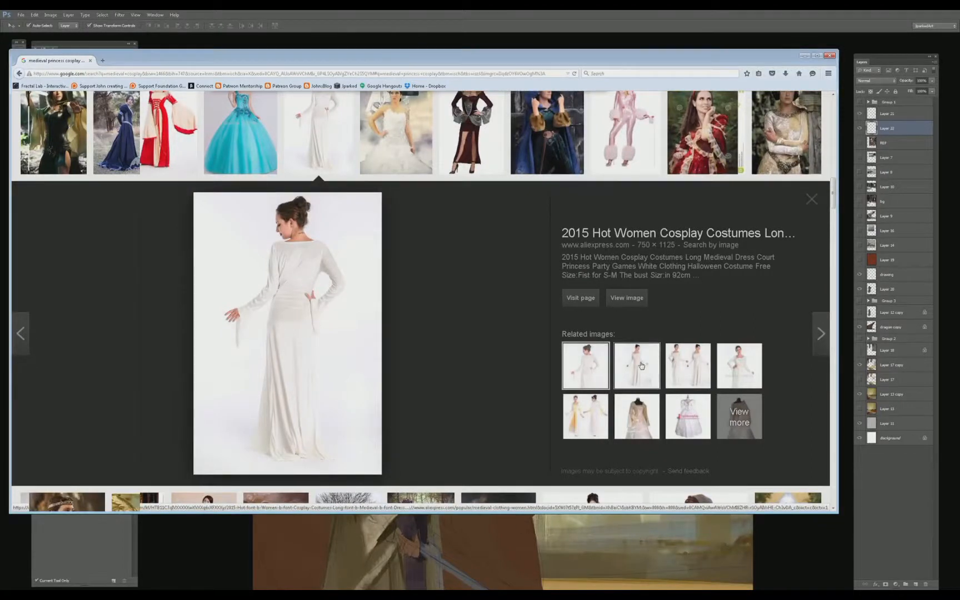
pyautogui.rightClick(326, 241)
pyautogui.click(362, 307)
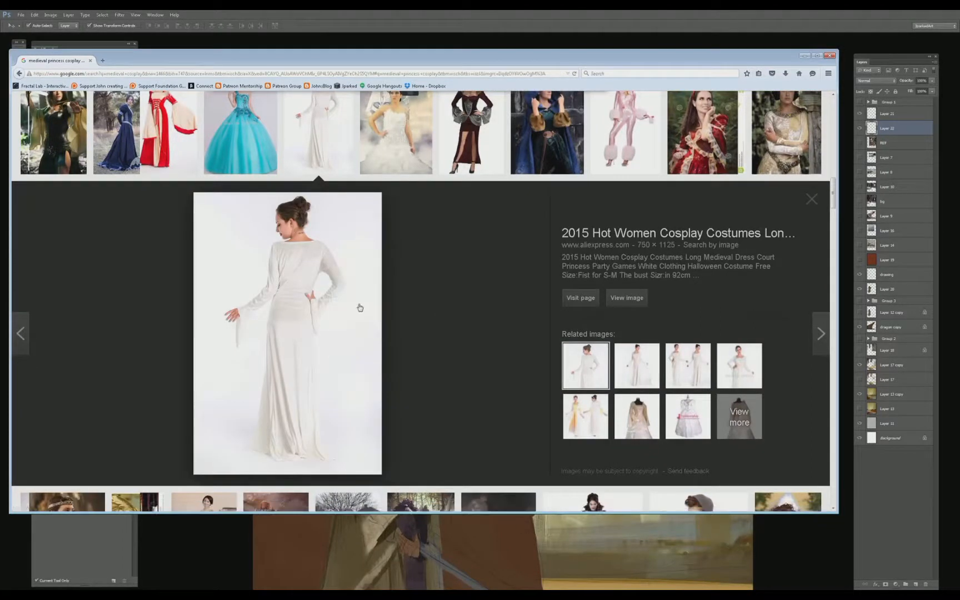
pyautogui.scroll(3, 282, 325)
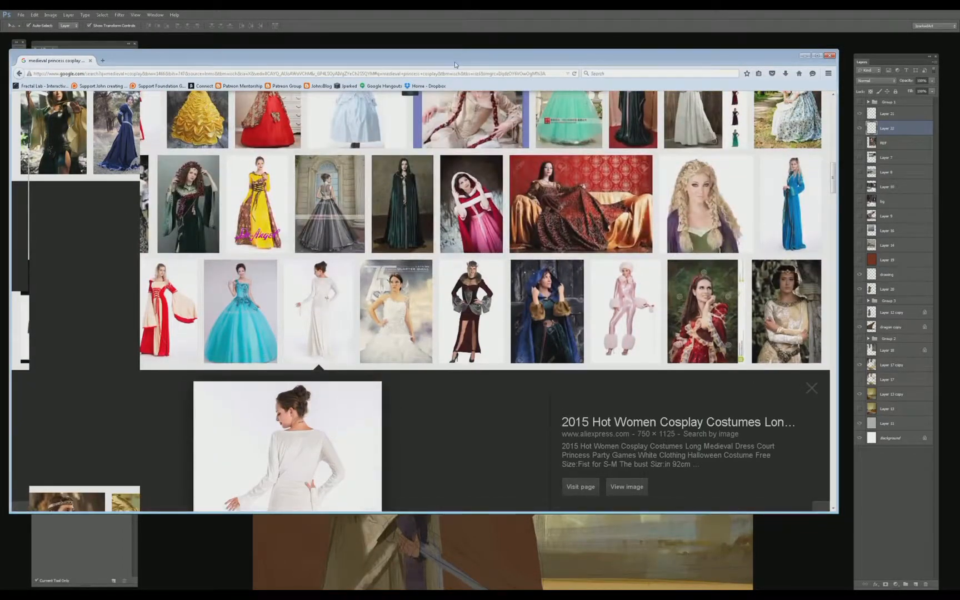
pyautogui.moveTo(455, 65); pyautogui.dragTo(410, 86)
pyautogui.click(275, 213)
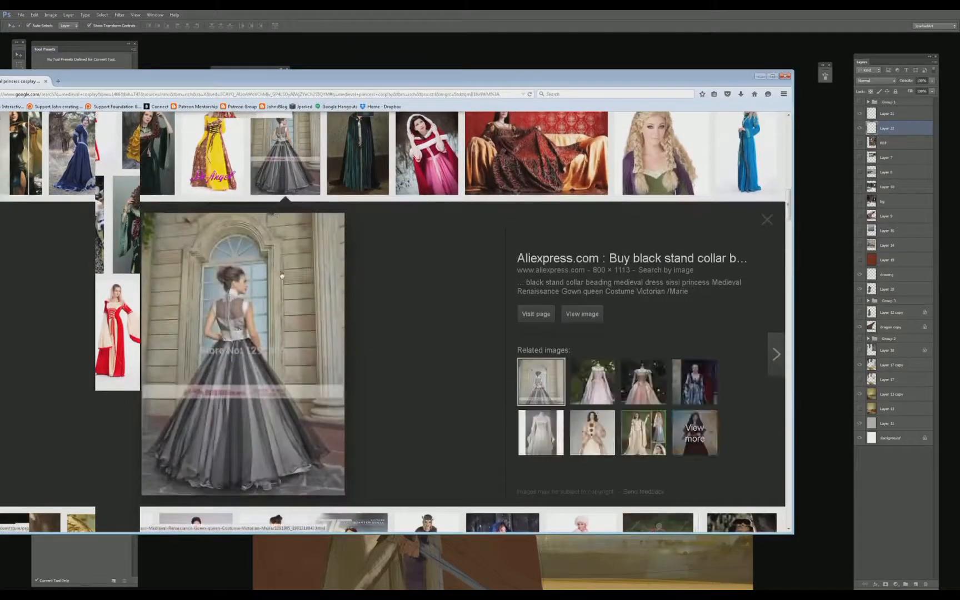
pyautogui.click(344, 62)
pyautogui.hotkey('ctrl', 'v')
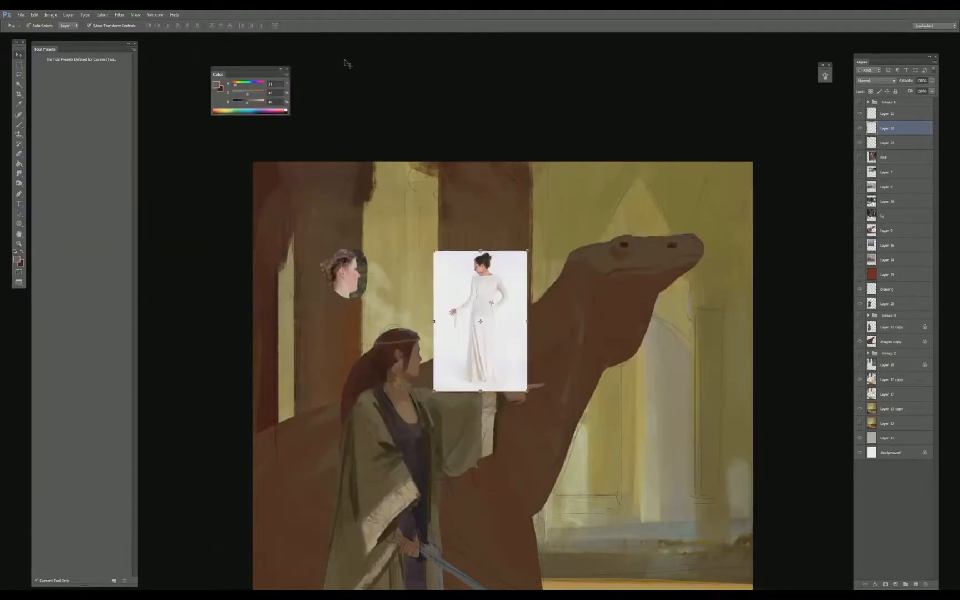
# - Lasso the head of the woman in the white dress onto its own layer and delete the rest of the photo
pyautogui.hotkey('ctrl', '+')
pyautogui.press('Return')
pyautogui.press('l')
pyautogui.moveTo(481, 225)
pyautogui.mouseDown()
pyautogui.moveTo(462, 251)
pyautogui.moveTo(482, 224)
pyautogui.moveTo(491, 243)
pyautogui.moveTo(468, 211)
pyautogui.moveTo(511, 146)
pyautogui.mouseUp()
pyautogui.hotkey('ctrl', 'j')
pyautogui.press('v')
pyautogui.click(504, 264)
pyautogui.press('Delete')
# - Enlarge the cut-out head with the hair bun, flip it horizontally and place it beside the braided reference head
pyautogui.click(466, 201)
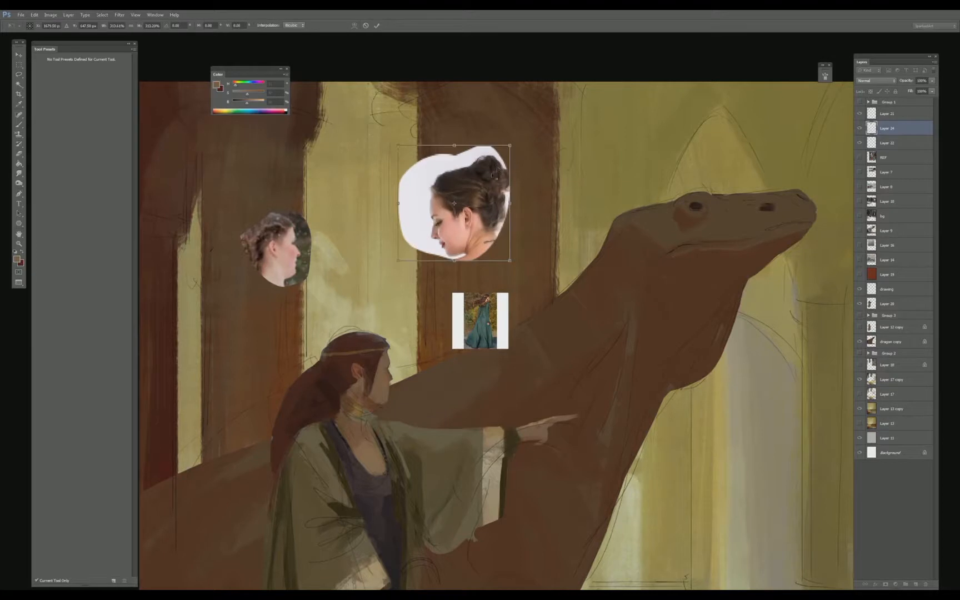
pyautogui.rightClick(482, 193)
pyautogui.click(510, 306)
pyautogui.press('Return')
pyautogui.moveTo(494, 183); pyautogui.dragTo(444, 229)
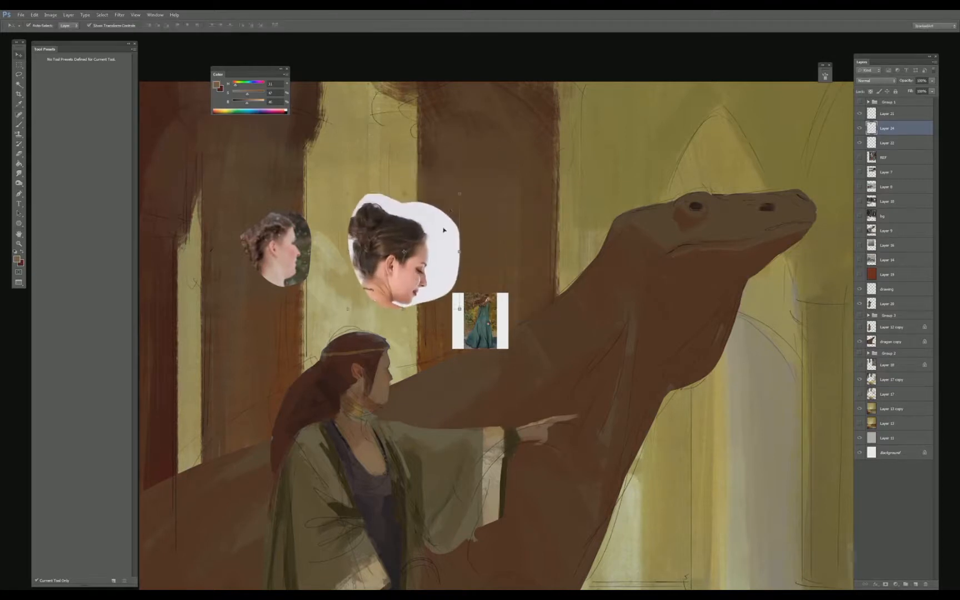
pyautogui.moveTo(459, 193); pyautogui.dragTo(445, 189)
pyautogui.press('Return')
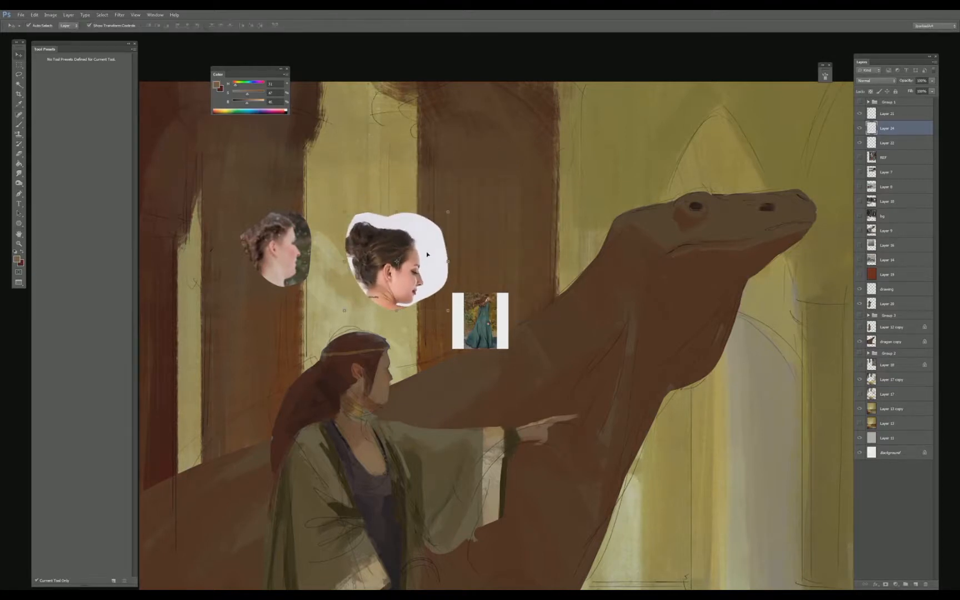
# - Enlarge the green-dress photo and move it below the reference head with the hair bun
pyautogui.click(479, 319)
pyautogui.moveTo(508, 293); pyautogui.dragTo(582, 214)
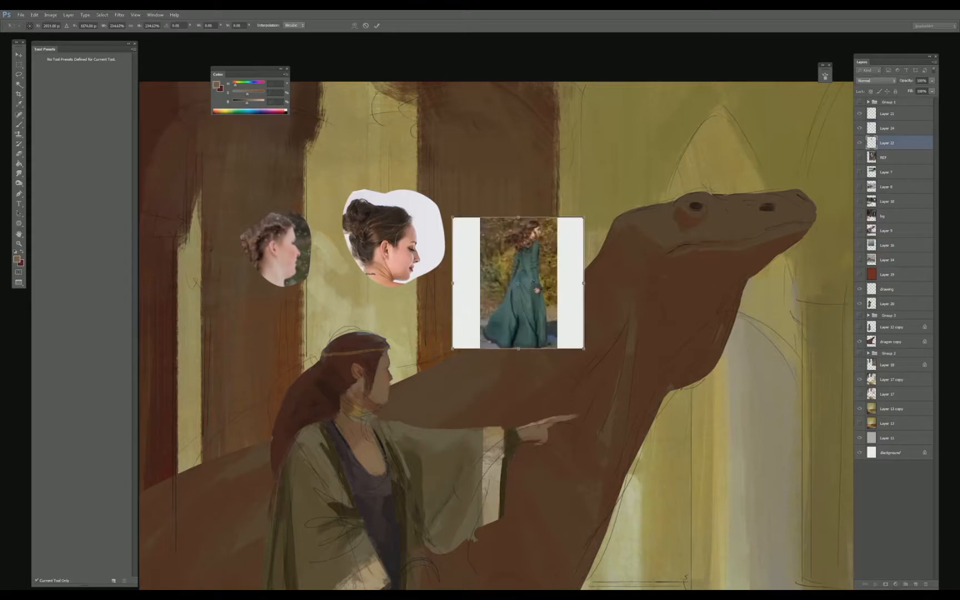
pyautogui.moveTo(539, 269); pyautogui.dragTo(504, 302)
pyautogui.press('Return')
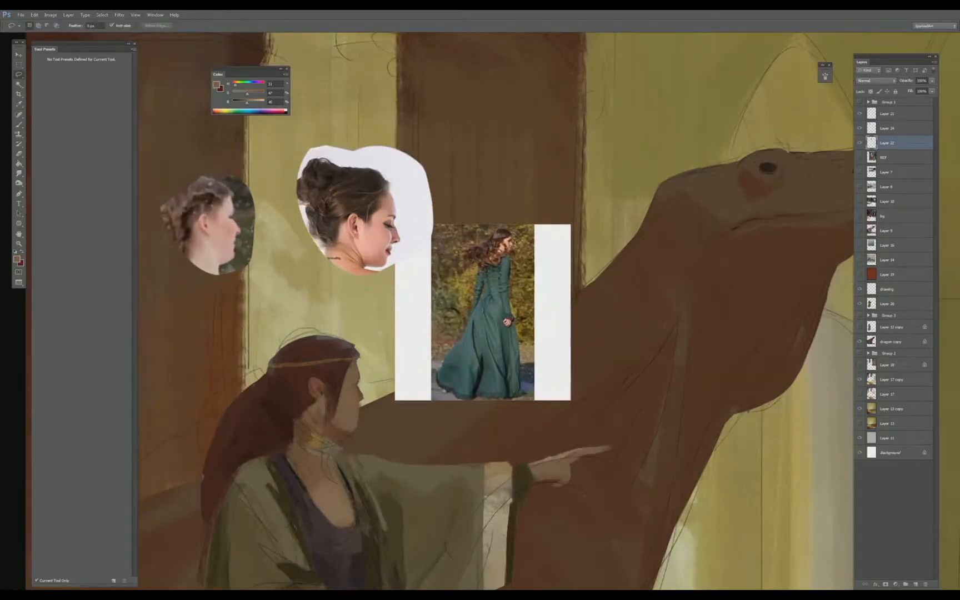
# - Copy the head of the woman in the green dress onto its own enlarged layer and delete the source photo
pyautogui.hotkey('ctrl', 'v')
pyautogui.hotkey('ctrl', 't')
pyautogui.moveTo(519, 226); pyautogui.dragTo(550, 187)
pyautogui.moveTo(514, 257); pyautogui.dragTo(476, 266)
pyautogui.press('Return')
pyautogui.click(544, 317)
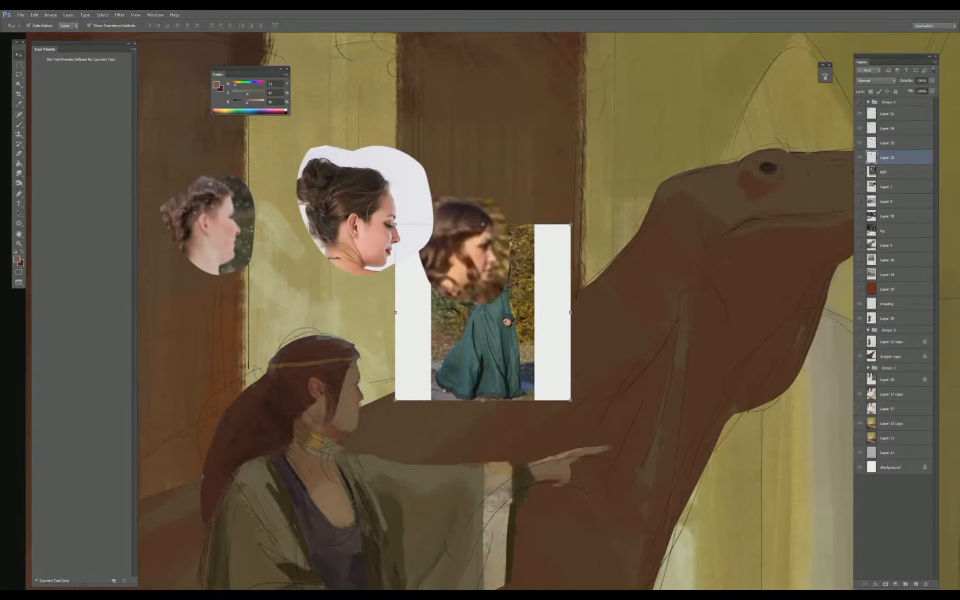
pyautogui.press('Delete')
# - Duplicate the curly-haired reference head over the swordswoman's painted head and scale it to fit the figure
pyautogui.moveTo(492, 303); pyautogui.dragTo(490, 356)
pyautogui.scroll(-1, 489, 339)
pyautogui.moveTo(500, 298)
pyautogui.mouseDown()
pyautogui.moveTo(530, 239)
pyautogui.moveTo(400, 367)
pyautogui.moveTo(377, 353)
pyautogui.mouseUp()
pyautogui.scroll(1, 472, 328)
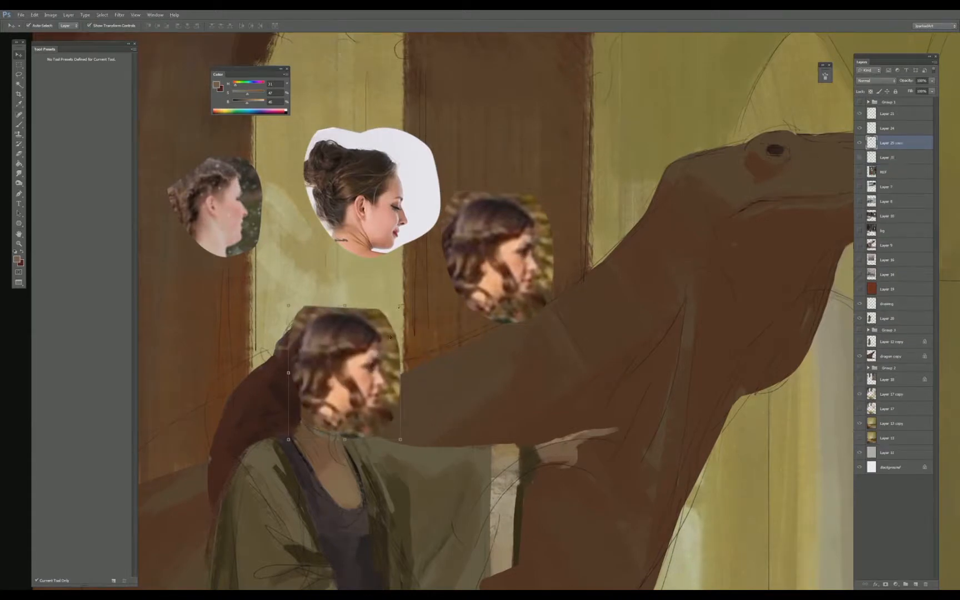
pyautogui.moveTo(400, 305); pyautogui.dragTo(421, 307)
pyautogui.press('Return')
pyautogui.hotkey('ctrl', '-')
pyautogui.press('Return')
pyautogui.hotkey('ctrl', '-')
pyautogui.hotkey('ctrl', '-')
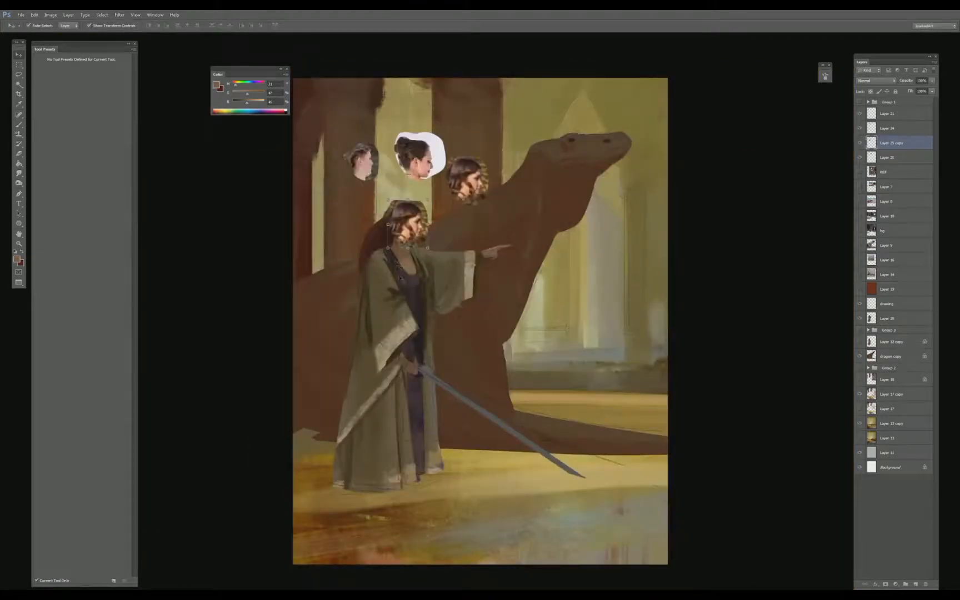
# - Compare the overlaid head with the painted one, fine-tune its fit and move its layer below the drawing layer
pyautogui.hotkey('ctrl', '+')
pyautogui.hotkey('ctrl', '+')
pyautogui.moveTo(390, 193); pyautogui.dragTo(497, 391)
pyautogui.hotkey('ctrl', '+')
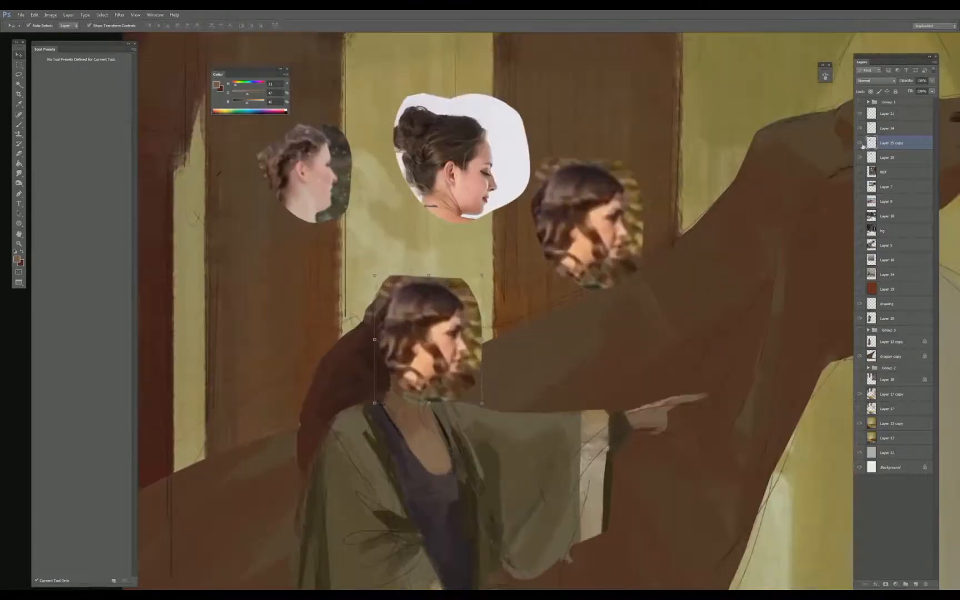
pyautogui.click(860, 144)
pyautogui.click(859, 144)
pyautogui.moveTo(482, 335); pyautogui.dragTo(480, 335)
pyautogui.moveTo(448, 343)
pyautogui.mouseDown()
pyautogui.moveTo(446, 366)
pyautogui.moveTo(449, 347)
pyautogui.mouseUp()
pyautogui.press('Return')
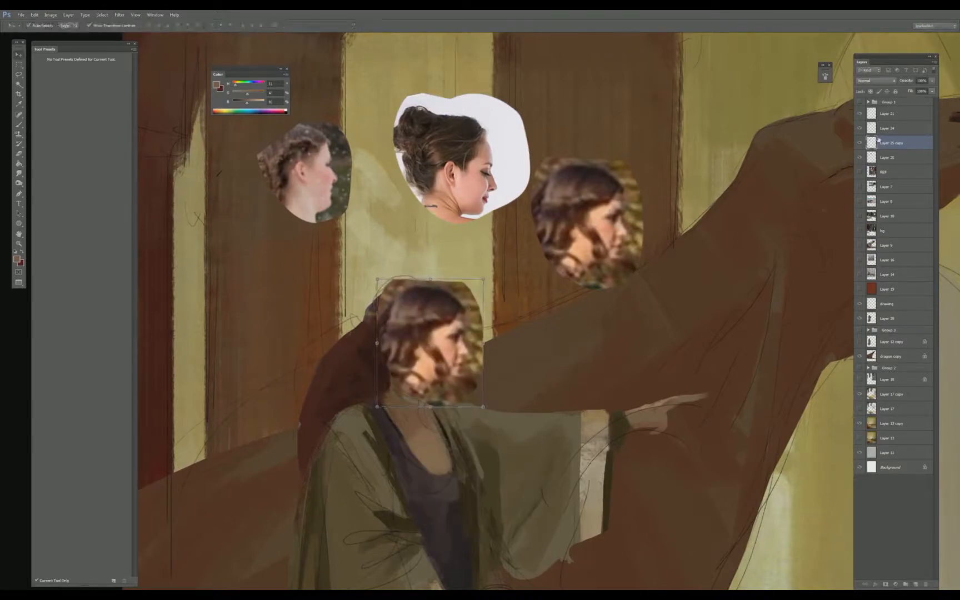
pyautogui.moveTo(878, 139); pyautogui.dragTo(889, 309)
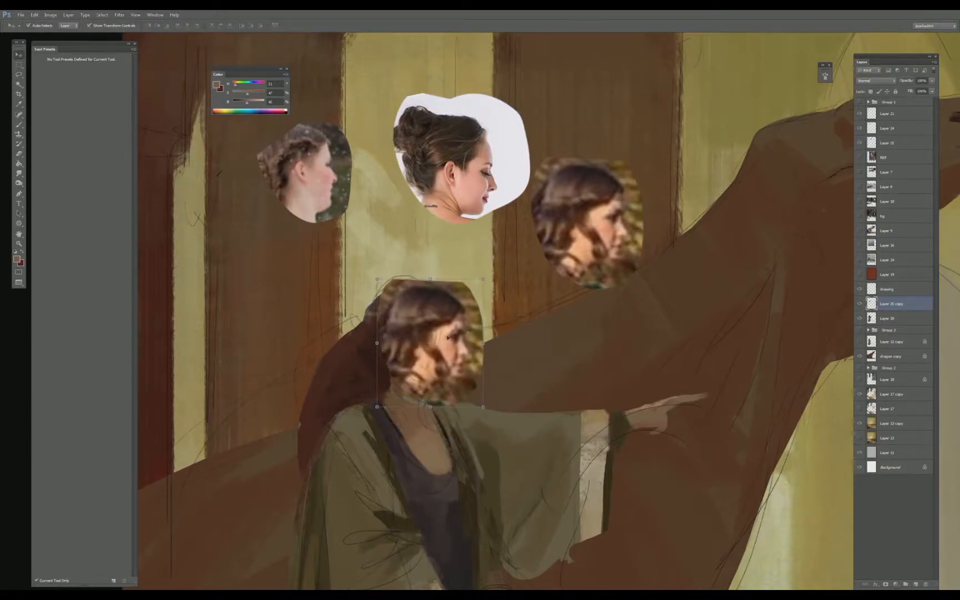
# - Delete the head copy laid over the swordswoman, move the curly-haired reference closer to the bun reference, and select the figure's layer
pyautogui.moveTo(443, 349); pyautogui.dragTo(442, 340)
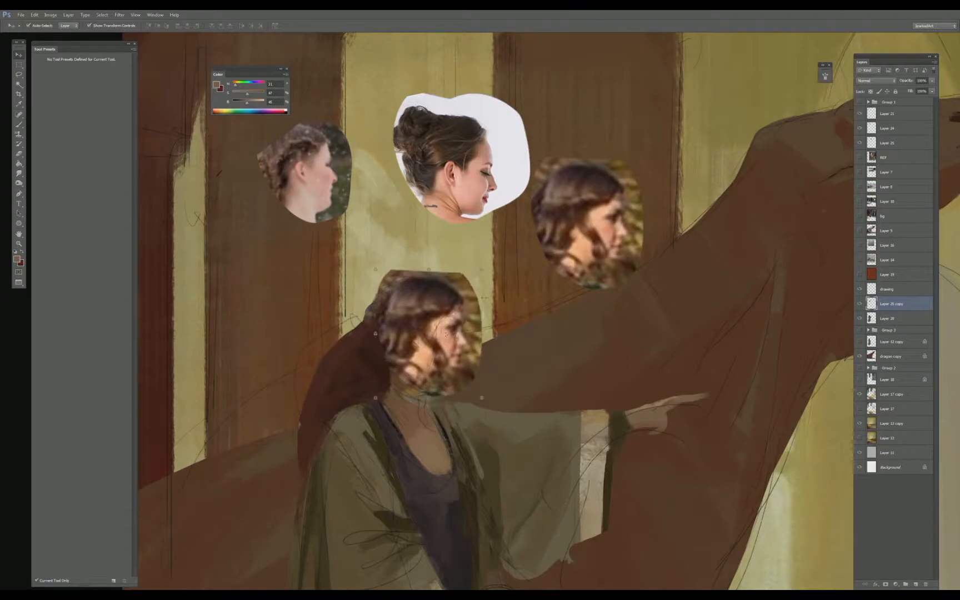
pyautogui.moveTo(481, 270); pyautogui.dragTo(480, 273)
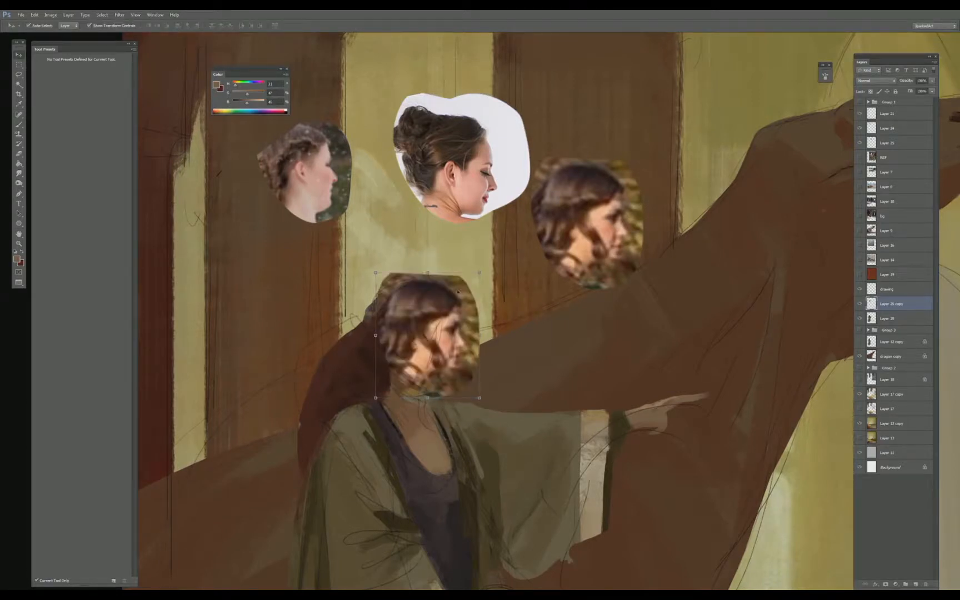
pyautogui.press('Delete')
pyautogui.moveTo(583, 233)
pyautogui.mouseDown()
pyautogui.moveTo(554, 242)
pyautogui.moveTo(544, 204)
pyautogui.mouseUp()
pyautogui.click(461, 349)
# - Brush warmer tones onto the swordswoman's eye area and cheek, sampling skin from the curly-haired reference and the painted face
pyautogui.press('b')
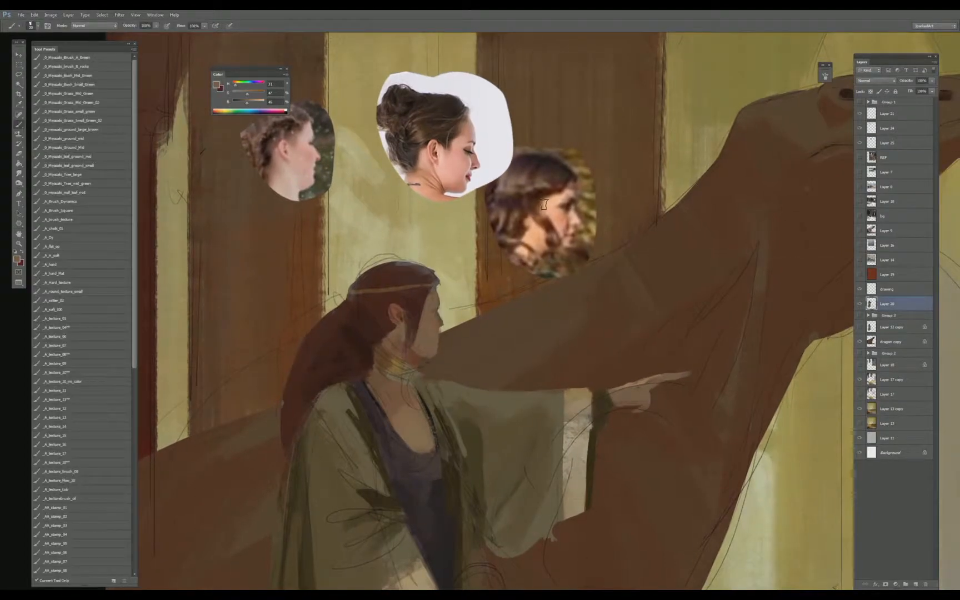
pyautogui.keyDown('alt'); pyautogui.click(436, 301); pyautogui.keyUp('alt')
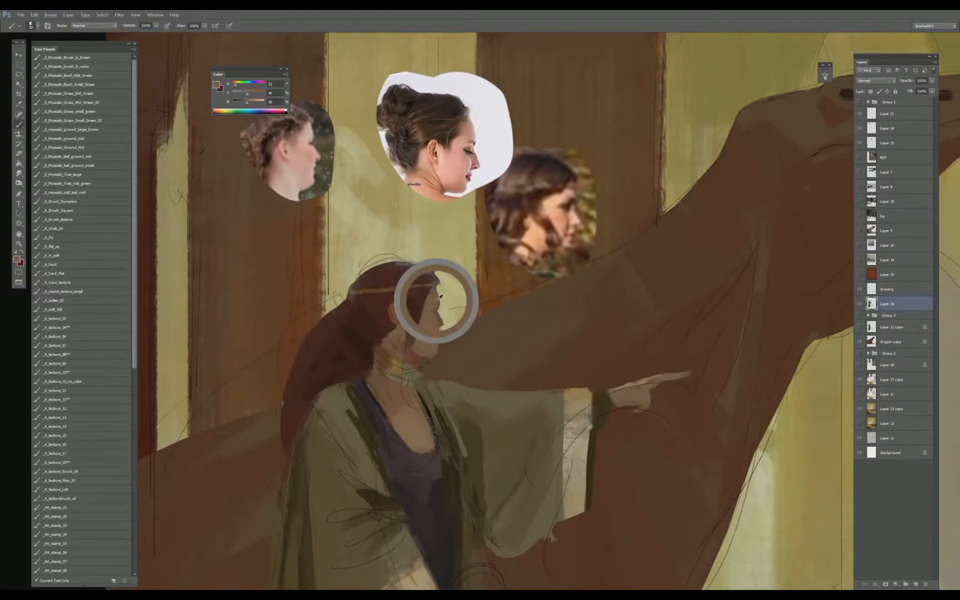
pyautogui.press(']')
pyautogui.keyDown('alt'); pyautogui.click(429, 298); pyautogui.keyUp('alt')
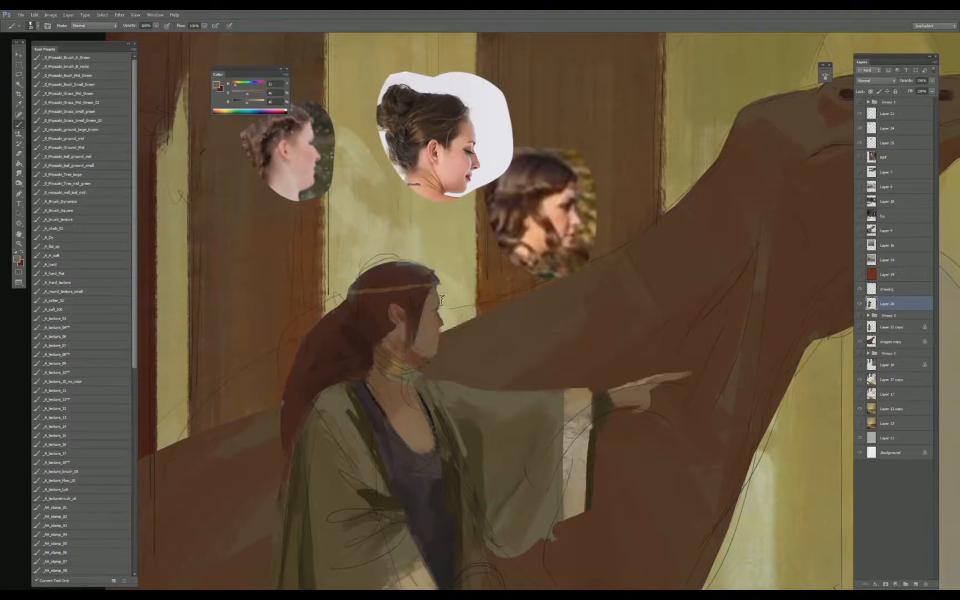
pyautogui.keyDown('alt'); pyautogui.click(550, 214); pyautogui.keyUp('alt')
pyautogui.keyDown('alt'); pyautogui.click(431, 316); pyautogui.keyUp('alt')
pyautogui.moveTo(432, 346); pyautogui.dragTo(428, 319)
# - Blend the skin below the ear, along the jaw and across the cheek using tones sampled from the figure
pyautogui.keyDown('alt'); pyautogui.click(395, 341); pyautogui.keyUp('alt')
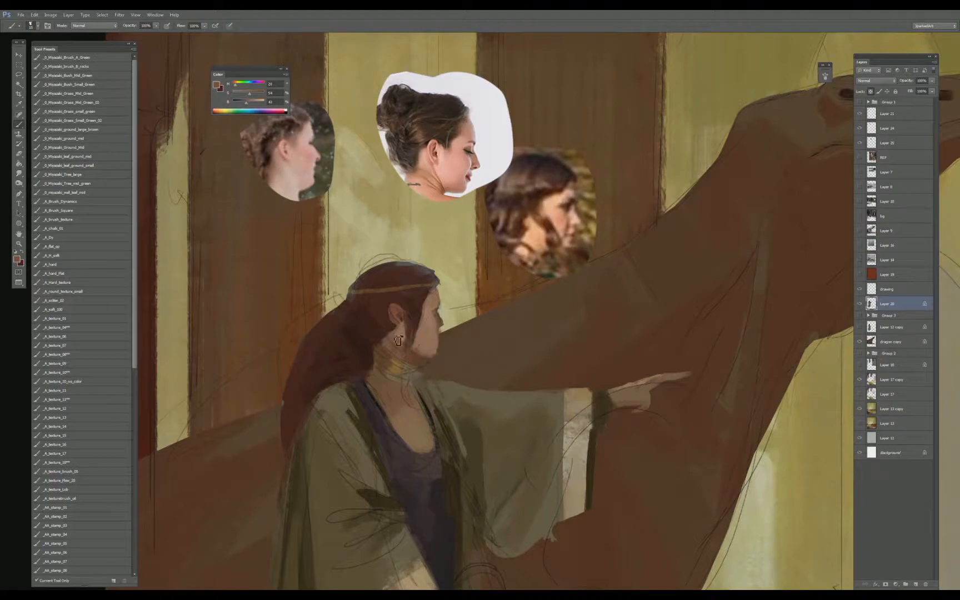
pyautogui.keyDown('alt'); pyautogui.click(391, 335); pyautogui.keyUp('alt')
pyautogui.keyDown('alt'); pyautogui.click(428, 347); pyautogui.keyUp('alt')
pyautogui.keyDown('alt'); pyautogui.click(429, 319); pyautogui.keyUp('alt')
pyautogui.keyDown('alt'); pyautogui.click(434, 319); pyautogui.keyUp('alt')
pyautogui.keyDown('alt'); pyautogui.click(433, 324); pyautogui.keyUp('alt')
# - Model the forehead and cheek with pale skin sampled from the braided-hair reference, and mix a darker reddish-brown skin tone
pyautogui.keyDown('alt'); pyautogui.click(311, 155); pyautogui.keyUp('alt')
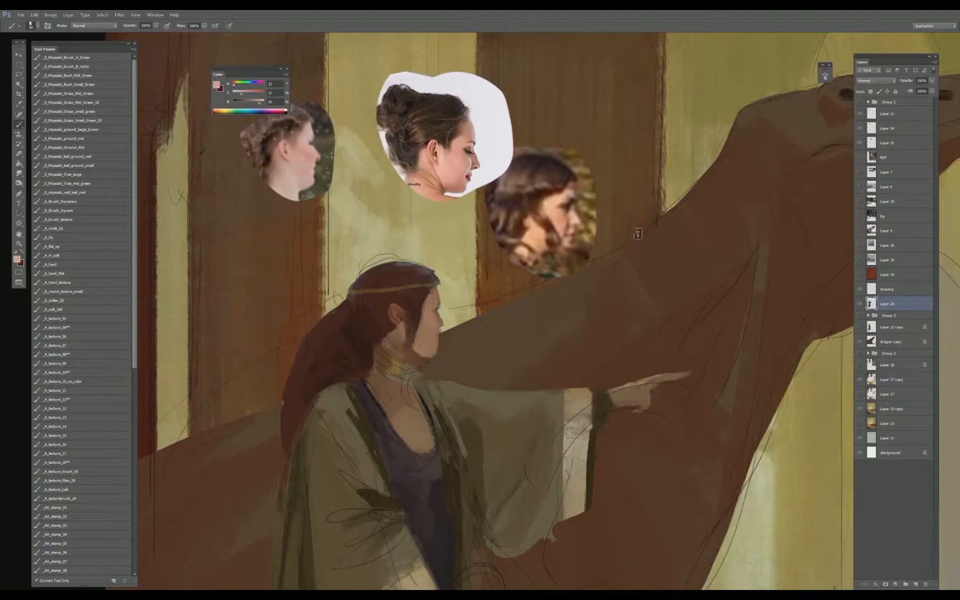
pyautogui.keyDown('alt'); pyautogui.click(433, 298); pyautogui.keyUp('alt')
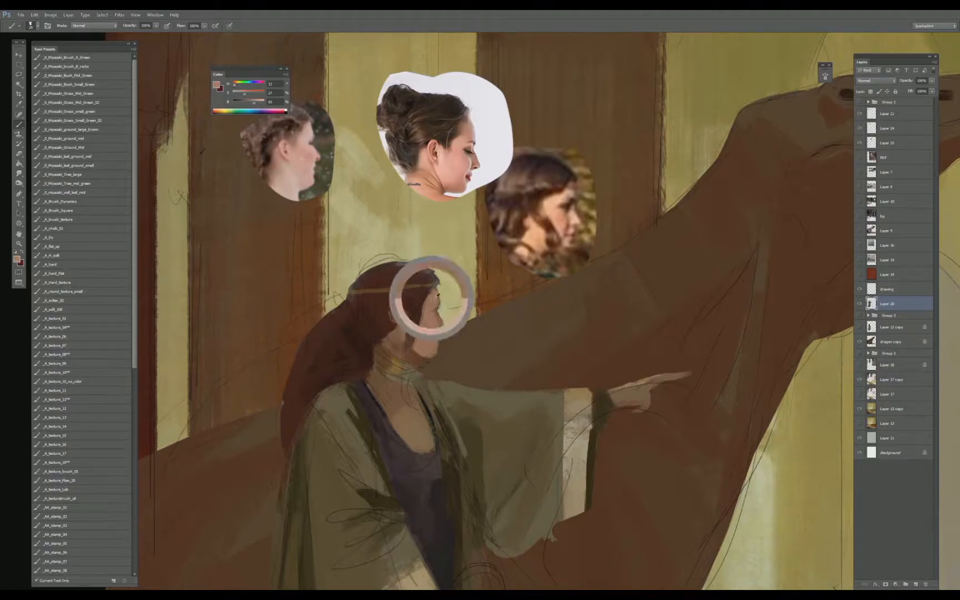
pyautogui.keyDown('alt'); pyautogui.click(430, 316); pyautogui.keyUp('alt')
pyautogui.keyDown('alt'); pyautogui.click(424, 334); pyautogui.keyUp('alt')
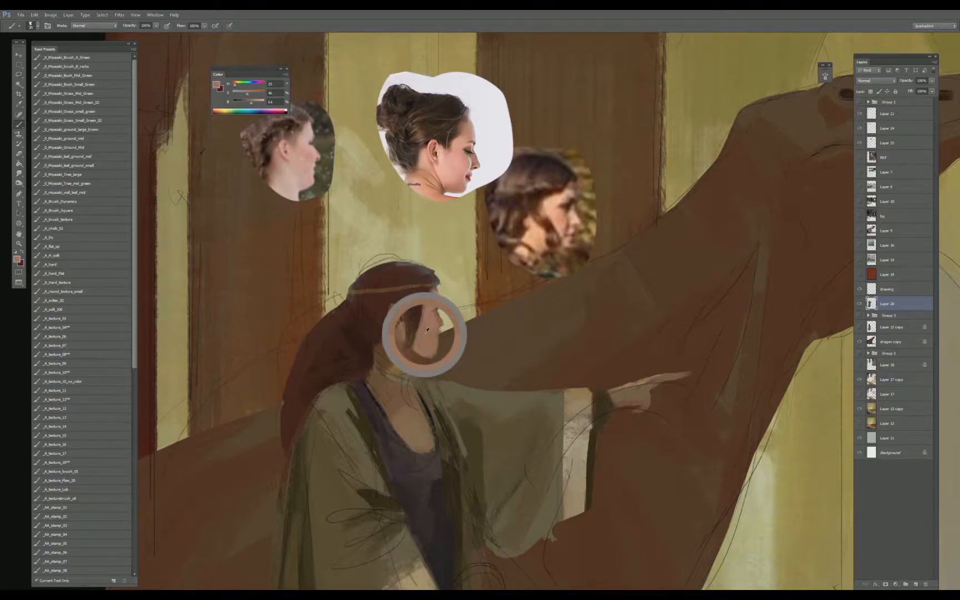
pyautogui.moveTo(238, 103); pyautogui.dragTo(248, 99)
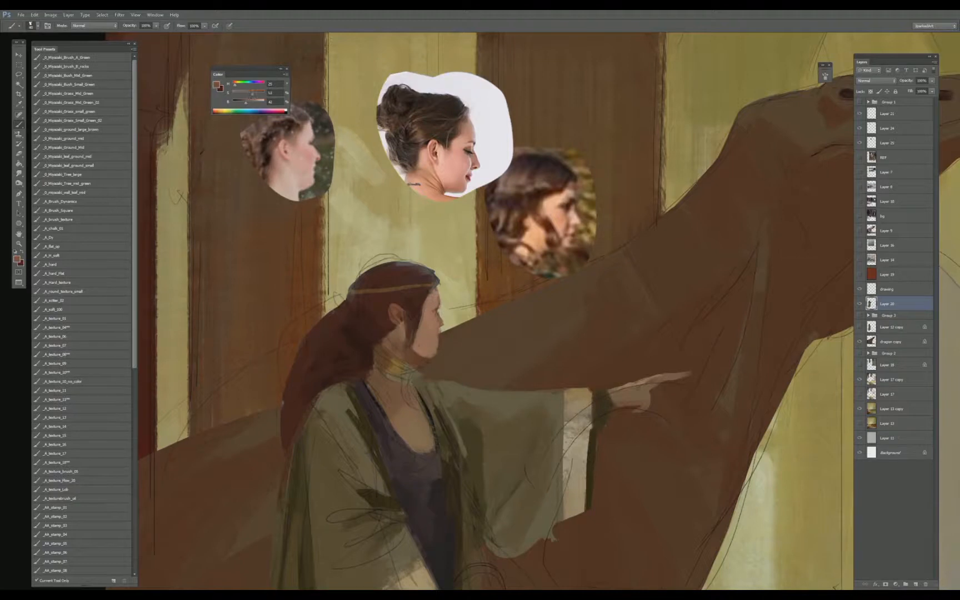
# - Refine the eye and nose area of the profile with sampled skin tones and hide the drawing layer
pyautogui.keyDown('alt'); pyautogui.click(435, 319); pyautogui.keyUp('alt')
pyautogui.keyDown('alt'); pyautogui.click(431, 324); pyautogui.keyUp('alt')
pyautogui.keyDown('alt'); pyautogui.click(438, 318); pyautogui.keyUp('alt')
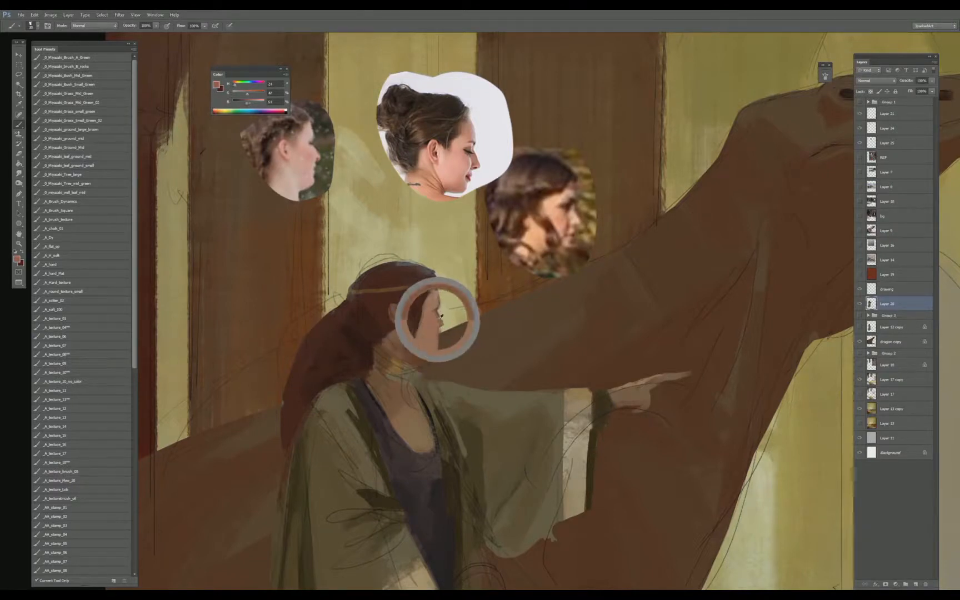
pyautogui.click(860, 289)
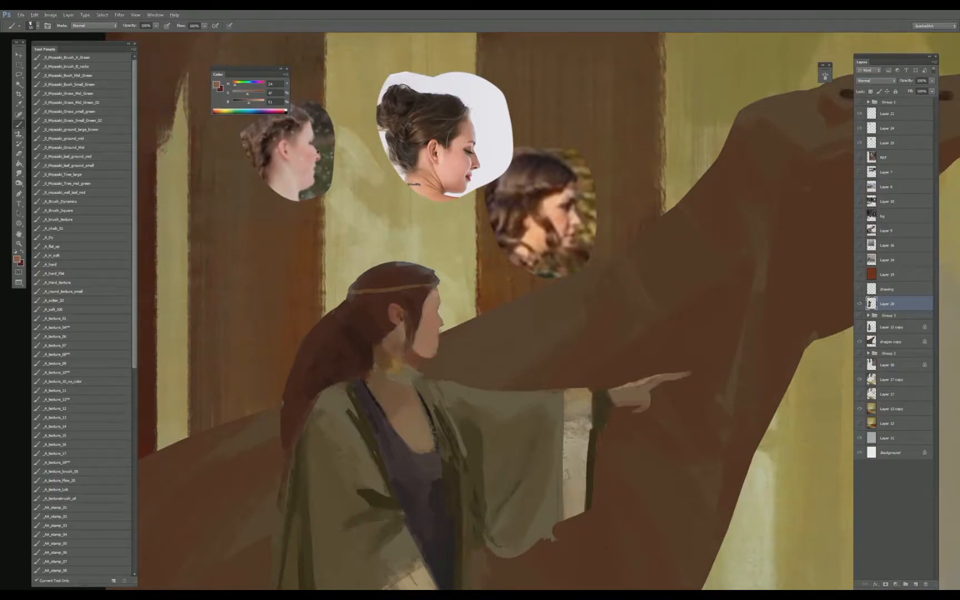
# - Sample face tones from the braided-hair reference, mix a muted red and paint it as an accent on the profile's nose
pyautogui.keyDown('alt'); pyautogui.click(317, 152); pyautogui.keyUp('alt')
pyautogui.keyDown('alt'); pyautogui.click(309, 131); pyautogui.keyUp('alt')
pyautogui.keyDown('alt'); pyautogui.click(439, 301); pyautogui.keyUp('alt')
pyautogui.keyDown('alt'); pyautogui.click(417, 300); pyautogui.keyUp('alt')
pyautogui.keyDown('alt'); pyautogui.click(322, 155); pyautogui.keyUp('alt')
pyautogui.moveTo(321, 155); pyautogui.dragTo(323, 156)
pyautogui.click(250, 95)
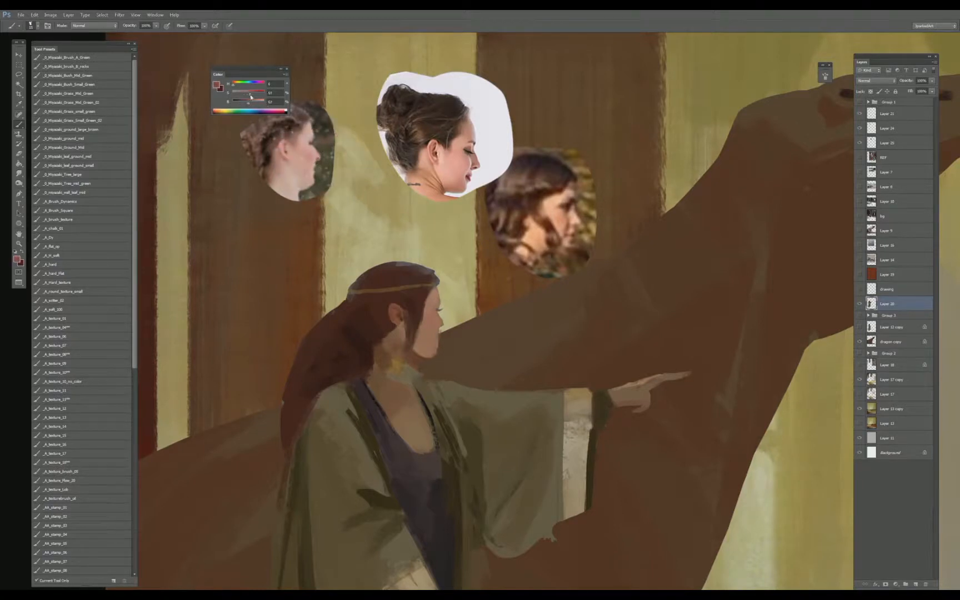
pyautogui.moveTo(439, 321); pyautogui.dragTo(442, 320)
# - Refine the nose and eye with sampled skin tones and dark brown picked up from the hair
pyautogui.keyDown('alt'); pyautogui.click(443, 325); pyautogui.keyUp('alt')
pyautogui.keyDown('alt'); pyautogui.click(442, 329); pyautogui.keyUp('alt')
pyautogui.keyDown('alt'); pyautogui.click(435, 311); pyautogui.keyUp('alt')
pyautogui.keyDown('alt'); pyautogui.click(420, 308); pyautogui.keyUp('alt')
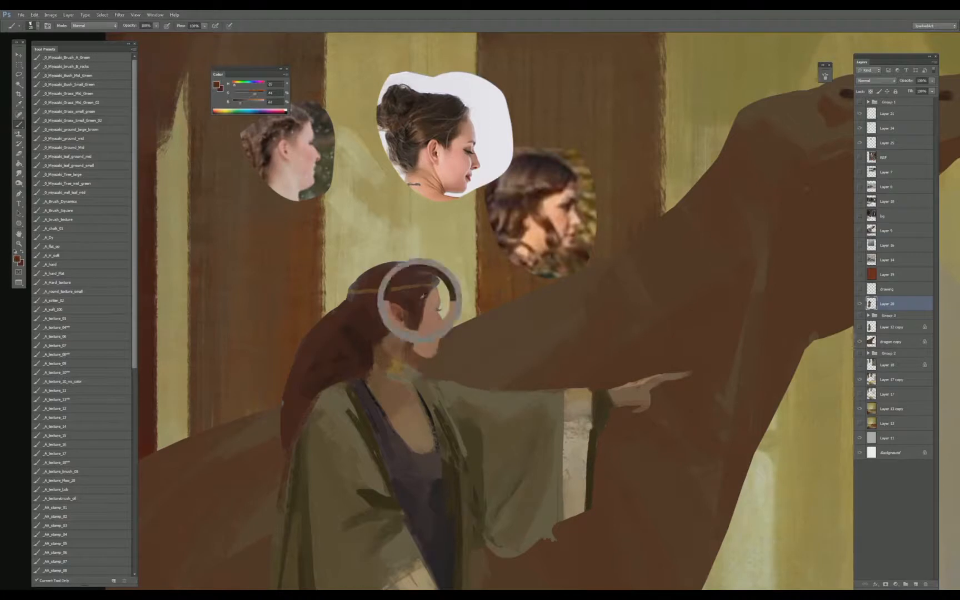
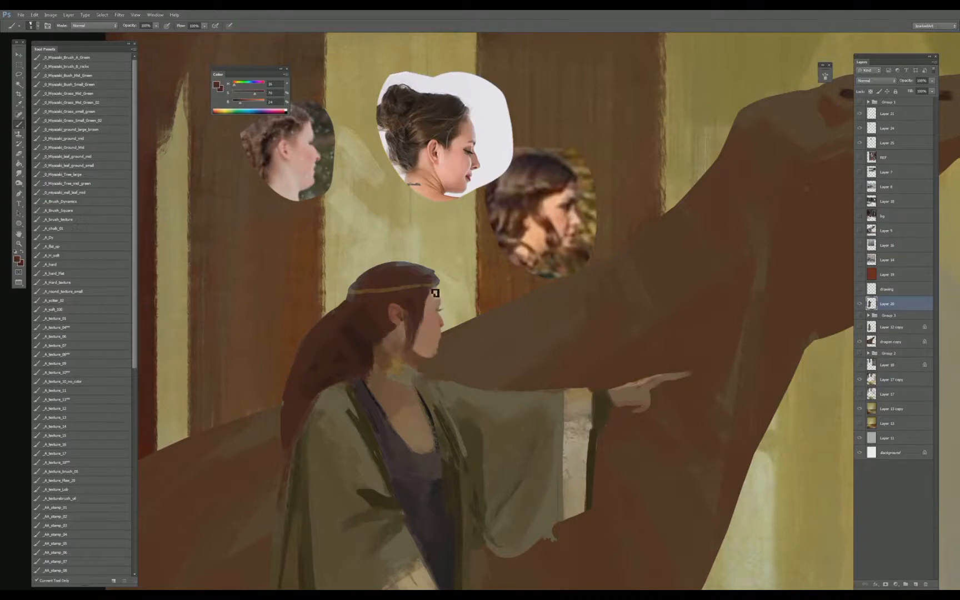
pyautogui.keyDown('alt'); pyautogui.click(429, 286); pyautogui.keyUp('alt')
# - Clean up the profile's edge near the mouth with the eraser and repaint the lips and nose in sampled skin tones
pyautogui.press('e')
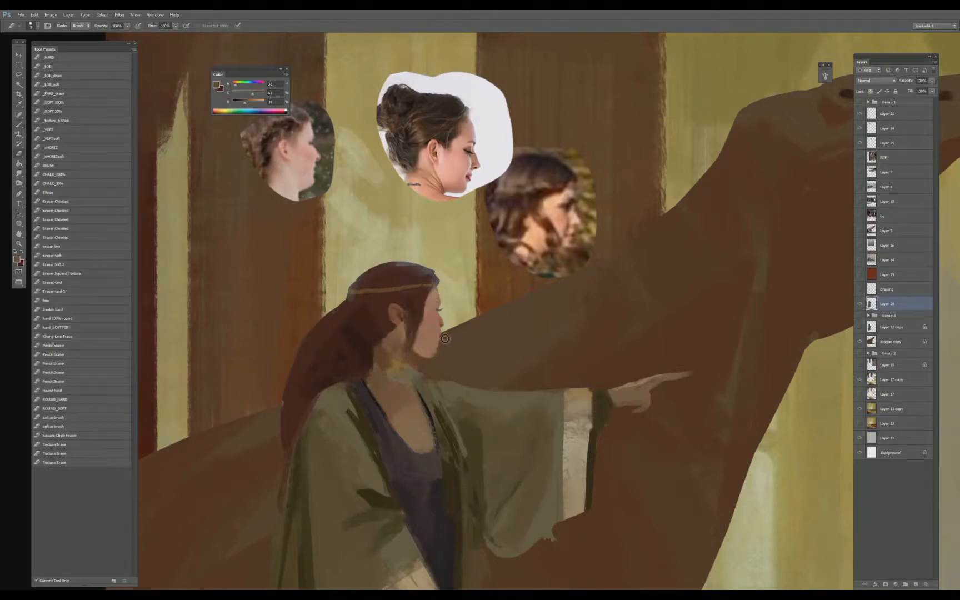
pyautogui.press('b')
pyautogui.keyDown('alt'); pyautogui.click(441, 335); pyautogui.keyUp('alt')
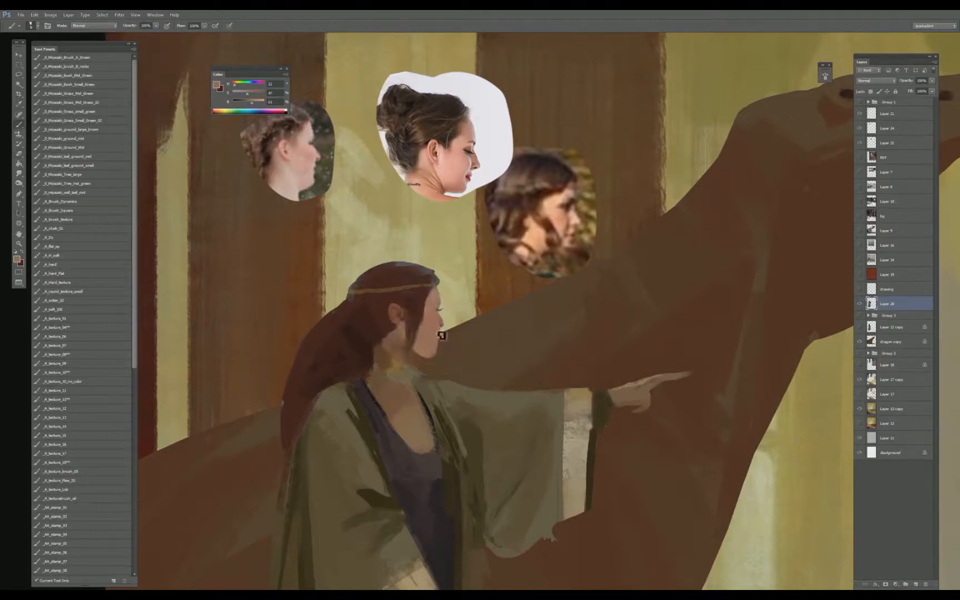
pyautogui.keyDown('alt'); pyautogui.click(442, 336); pyautogui.keyUp('alt')
pyautogui.keyDown('alt'); pyautogui.click(443, 324); pyautogui.keyUp('alt')
pyautogui.keyDown('alt'); pyautogui.click(439, 307); pyautogui.keyUp('alt')
# - Rework the swordswoman's eye and the skin around it, using light skin from the bun reference and dark tones from her face
pyautogui.keyDown('alt'); pyautogui.click(461, 157); pyautogui.keyUp('alt')
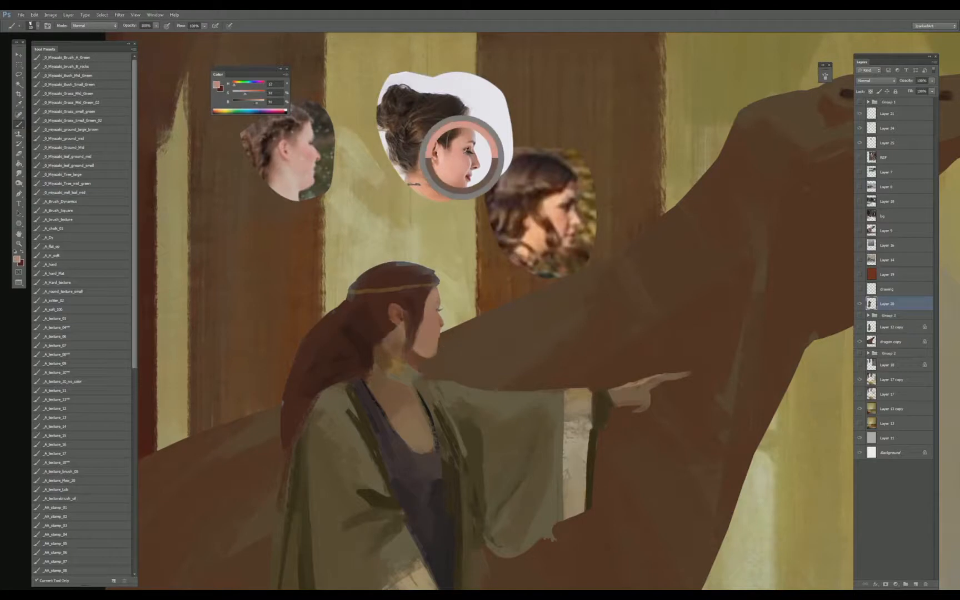
pyautogui.keyDown('alt'); pyautogui.click(435, 295); pyautogui.keyUp('alt')
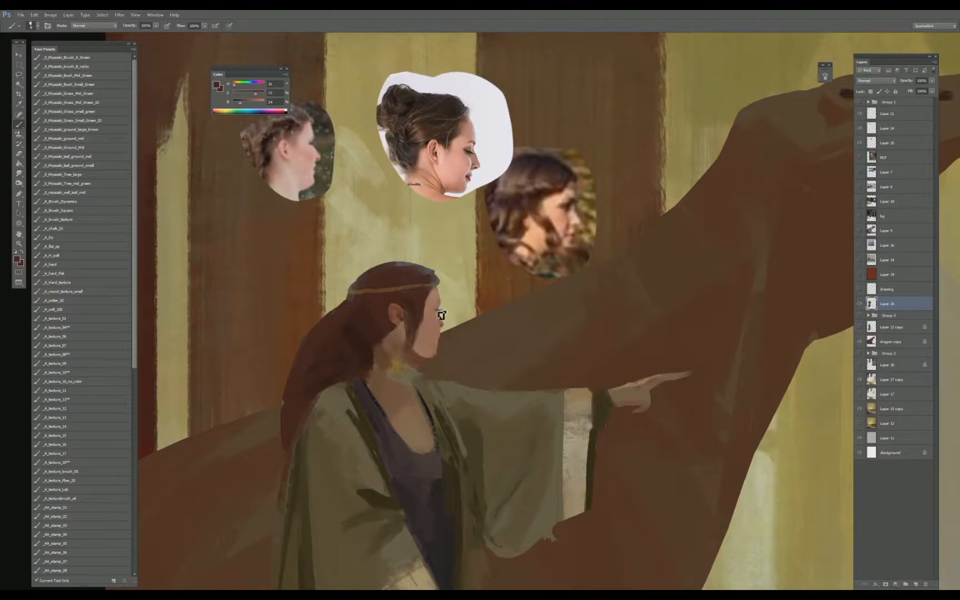
pyautogui.keyDown('alt'); pyautogui.click(440, 314); pyautogui.keyUp('alt')
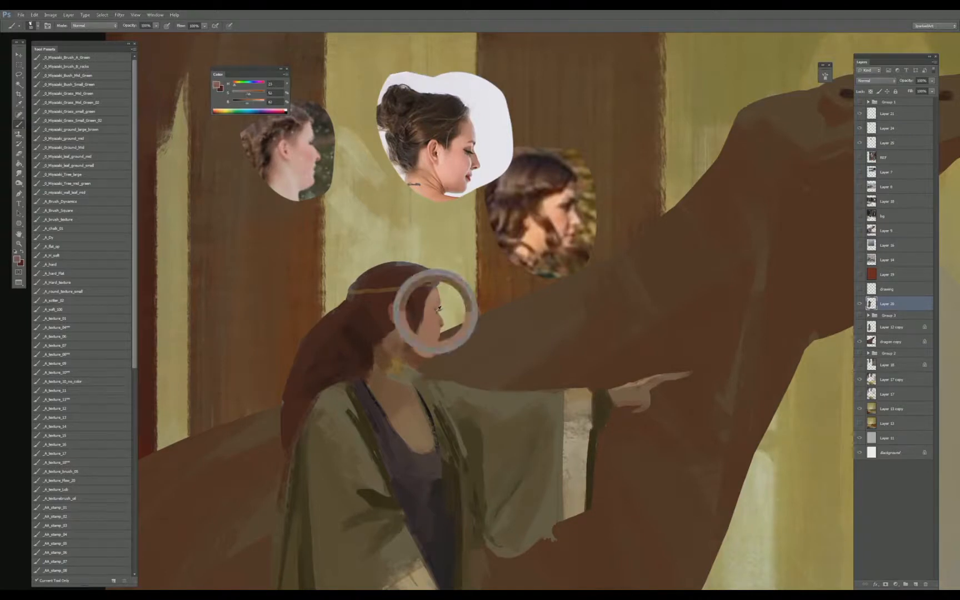
pyautogui.keyDown('alt'); pyautogui.click(440, 316); pyautogui.keyUp('alt')
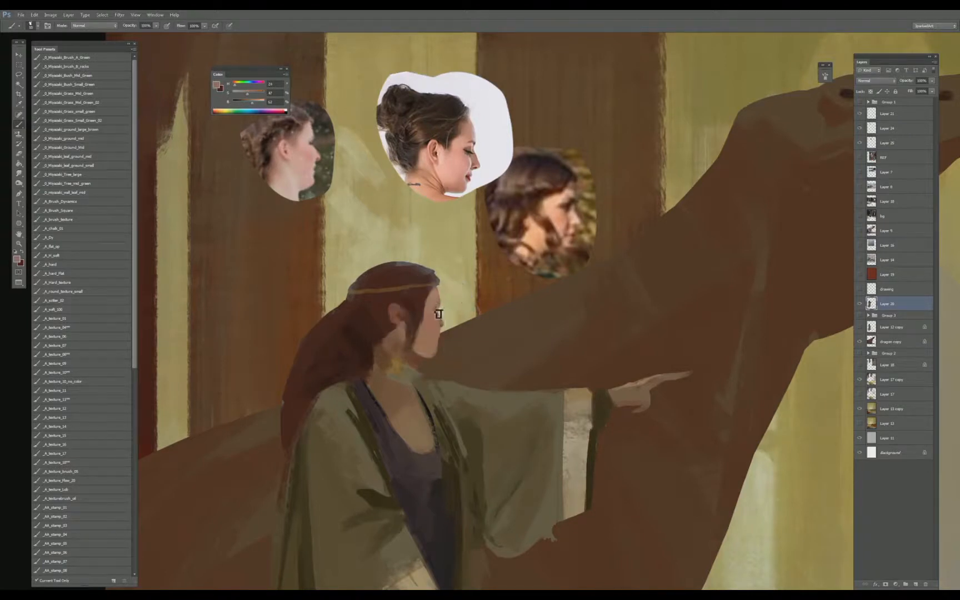
pyautogui.keyDown('alt'); pyautogui.click(440, 311); pyautogui.keyUp('alt')
pyautogui.keyDown('alt'); pyautogui.click(440, 312); pyautogui.keyUp('alt')
# - Repaint the hairline above the forehead with sampled hair tones and trim its outer edge with the eraser
pyautogui.keyDown('alt'); pyautogui.click(424, 289); pyautogui.keyUp('alt')
pyautogui.keyDown('alt'); pyautogui.click(436, 280); pyautogui.keyUp('alt')
pyautogui.press('e')
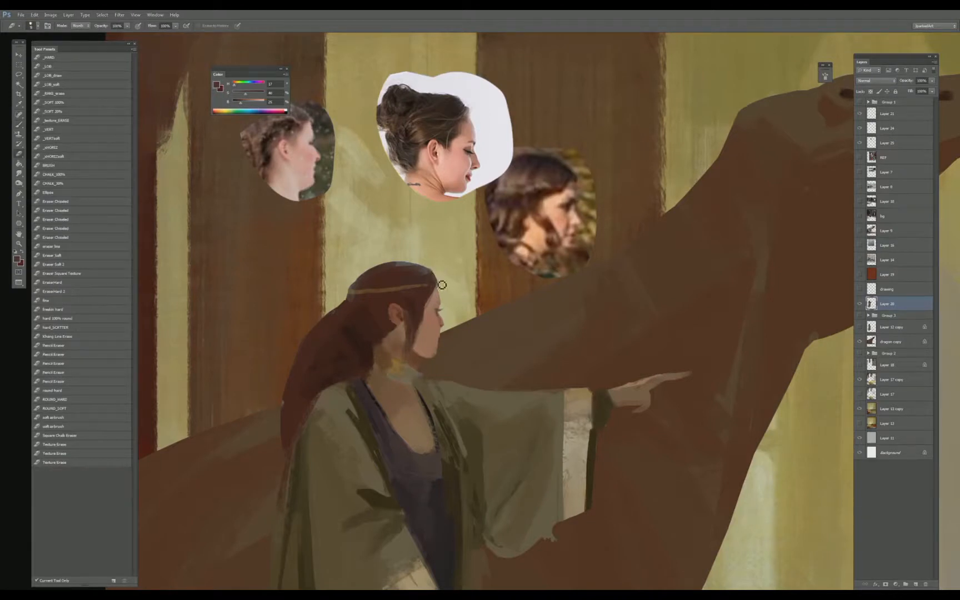
pyautogui.press('b')
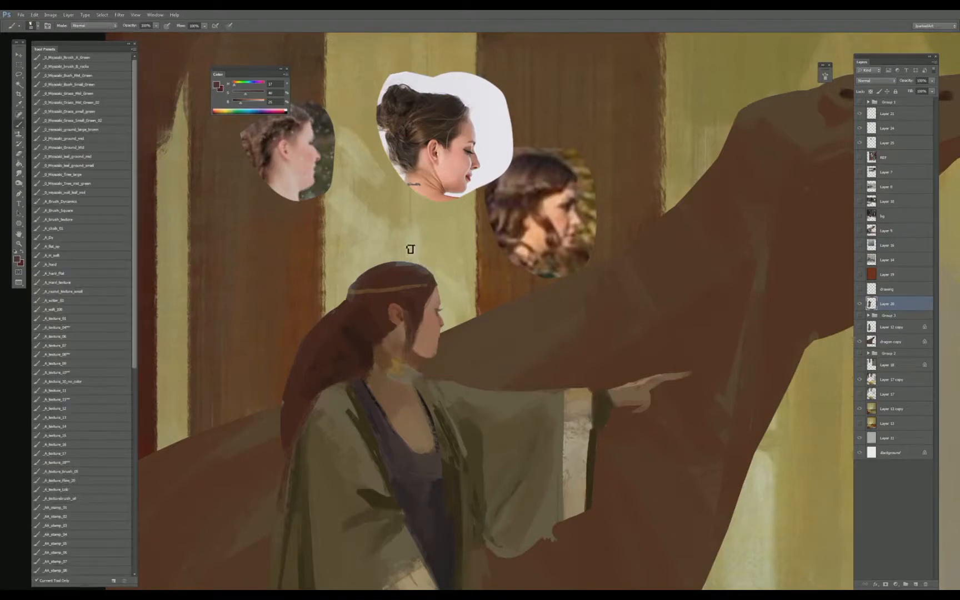
# - Paint the top of the head and the hair around the ear with a larger brush, sampling dark brown from the curly-haired reference
pyautogui.keyDown('alt'); pyautogui.click(527, 165); pyautogui.keyUp('alt')
pyautogui.keyDown('alt'); pyautogui.click(395, 277); pyautogui.keyUp('alt')
pyautogui.press(']')
pyautogui.press(']')
pyautogui.moveTo(406, 266); pyautogui.dragTo(419, 267)
pyautogui.keyDown('alt'); pyautogui.click(395, 310); pyautogui.keyUp('alt')
pyautogui.click(369, 312)
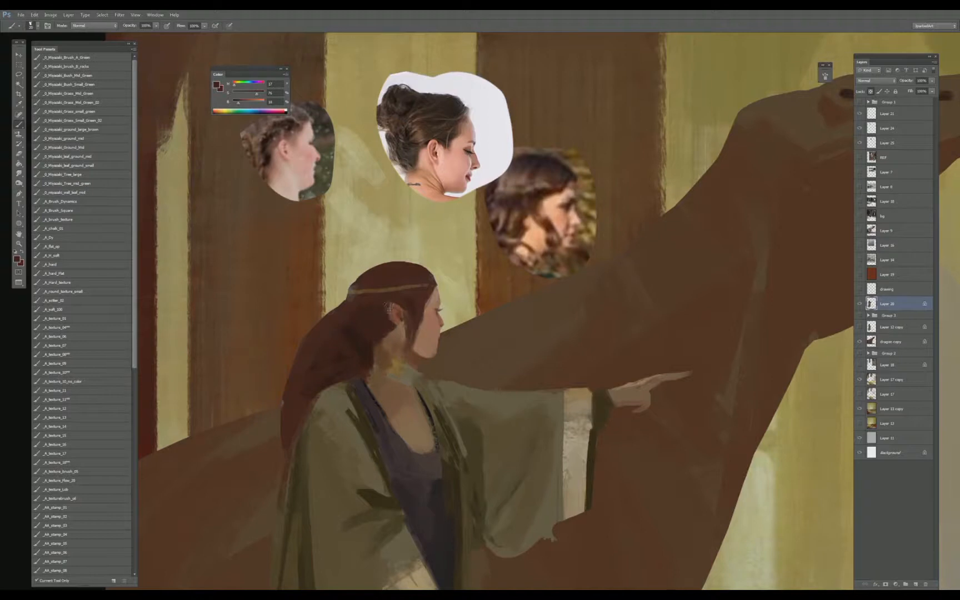
# - Paint dark hair over the front end of the headband and restate the remaining band with sampled tones
pyautogui.keyDown('alt'); pyautogui.click(395, 285); pyautogui.keyUp('alt')
pyautogui.click(397, 281)
pyautogui.keyDown('alt'); pyautogui.click(413, 300); pyautogui.keyUp('alt')
pyautogui.keyDown('alt'); pyautogui.click(415, 273); pyautogui.keyUp('alt')
pyautogui.keyDown('alt'); pyautogui.click(397, 289); pyautogui.keyUp('alt')
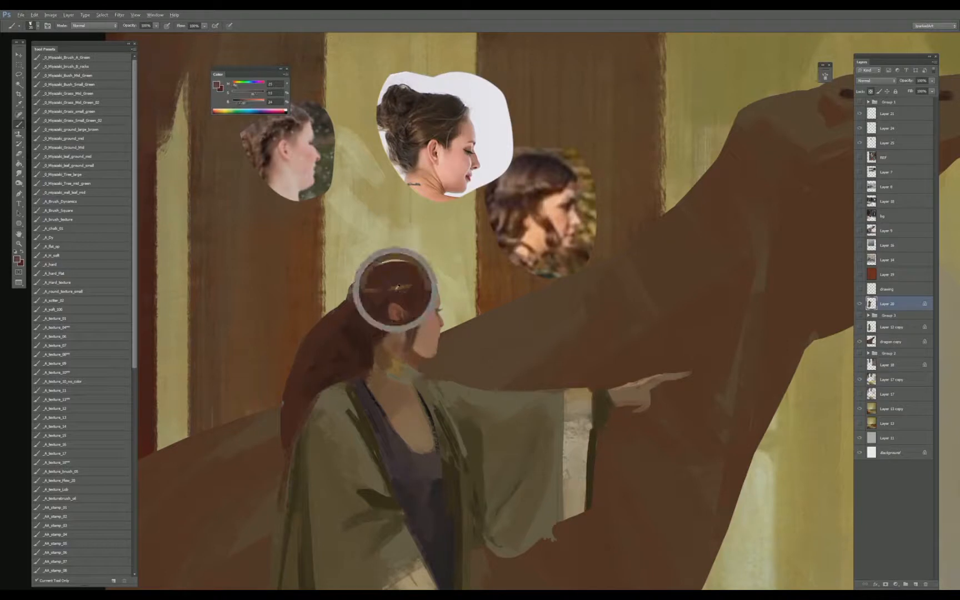
pyautogui.moveTo(375, 294); pyautogui.dragTo(404, 286)
# - Deepen the shadows in the hair behind the ear with dark browns sampled from the ponytail
pyautogui.keyDown('alt'); pyautogui.click(381, 304); pyautogui.keyUp('alt')
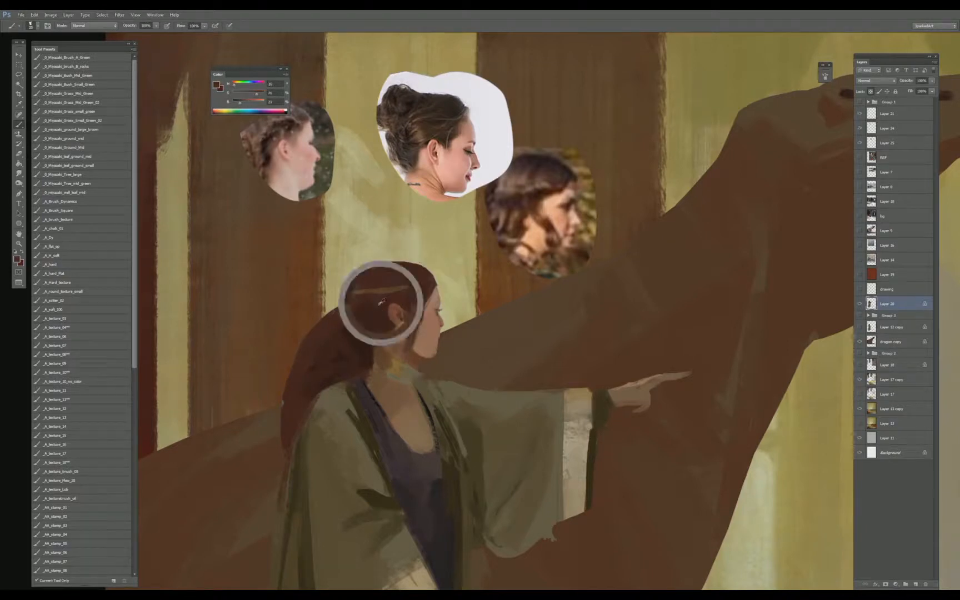
pyautogui.keyDown('alt'); pyautogui.click(356, 341); pyautogui.keyUp('alt')
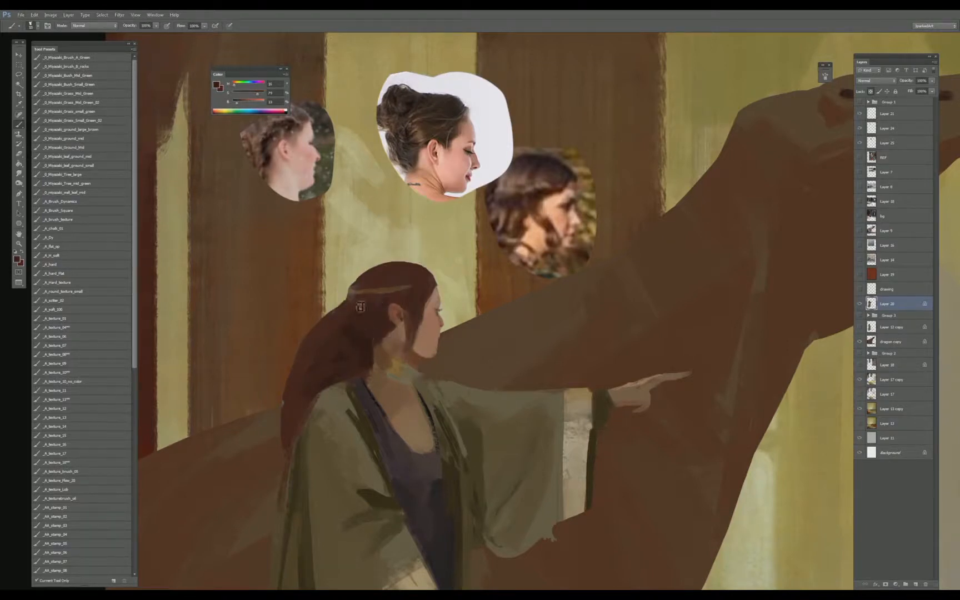
pyautogui.keyDown('alt'); pyautogui.click(365, 340); pyautogui.keyUp('alt')
# - Paint loose dark strands falling in front of the ear, try one more strand down the neck and undo it
pyautogui.keyDown('alt'); pyautogui.click(408, 300); pyautogui.keyUp('alt')
pyautogui.moveTo(405, 319); pyautogui.dragTo(395, 362)
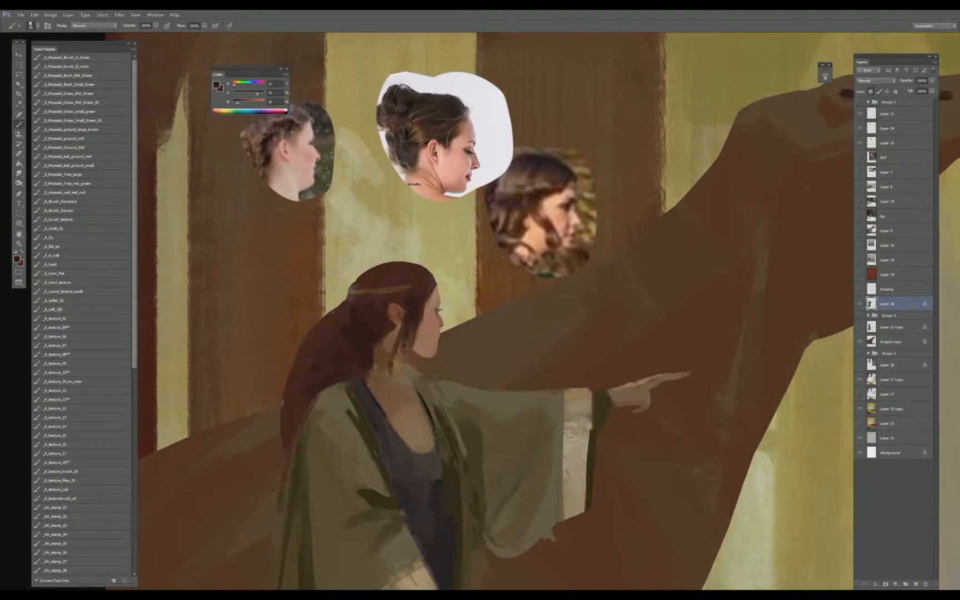
pyautogui.keyDown('alt'); pyautogui.click(413, 328); pyautogui.keyUp('alt')
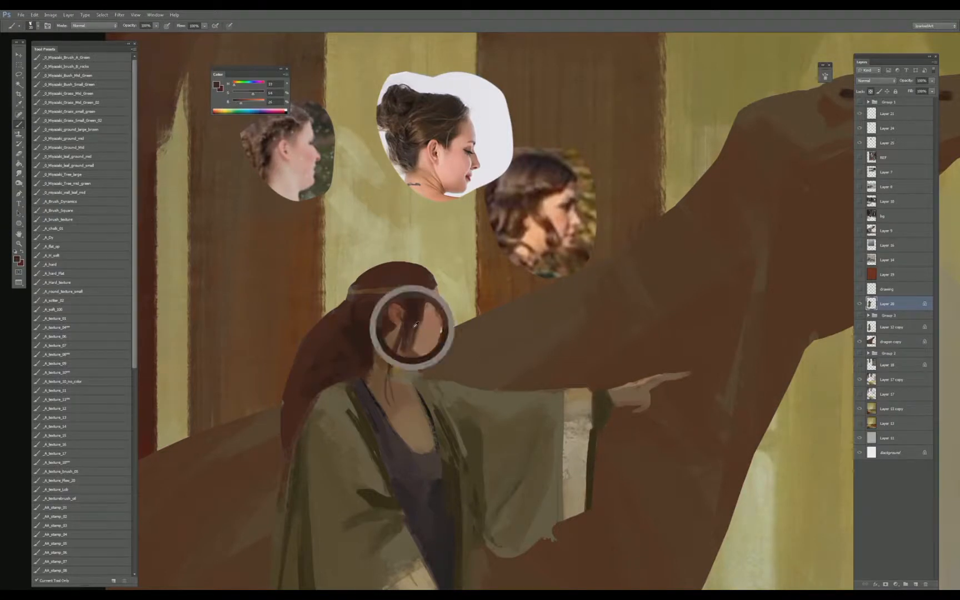
pyautogui.keyDown('alt'); pyautogui.click(411, 317); pyautogui.keyUp('alt')
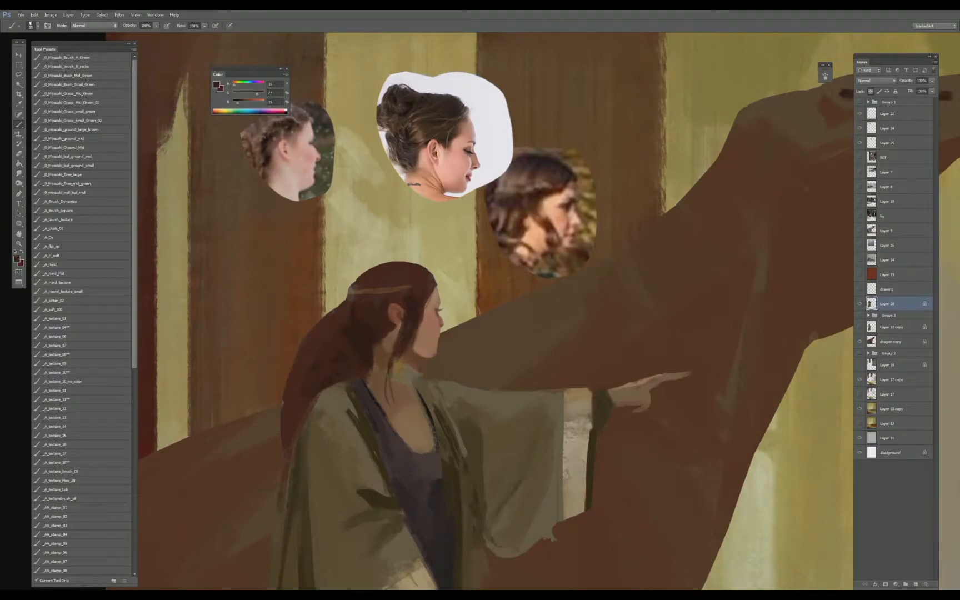
pyautogui.moveTo(396, 356); pyautogui.dragTo(394, 406)
pyautogui.hotkey('ctrl', 'z')
# - Touch up the skin beside the ear with sampled tones and add a thin curved strand across the cheek
pyautogui.keyDown('alt'); pyautogui.click(421, 328); pyautogui.keyUp('alt')
pyautogui.moveTo(420, 328)
pyautogui.mouseDown()
pyautogui.moveTo(397, 322)
pyautogui.moveTo(401, 328)
pyautogui.mouseUp()
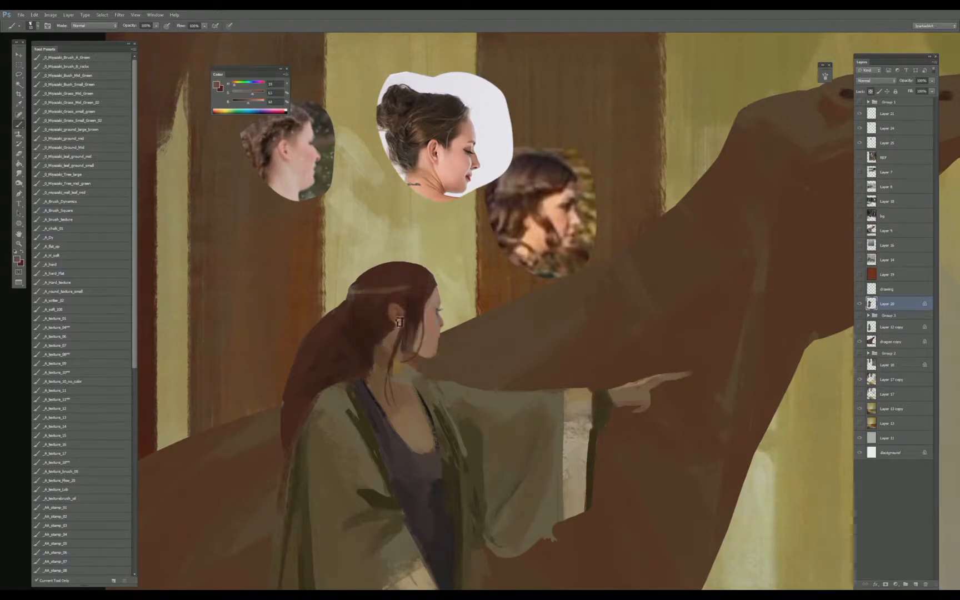
pyautogui.keyDown('alt'); pyautogui.click(401, 328); pyautogui.keyUp('alt')
pyautogui.keyDown('alt'); pyautogui.click(399, 297); pyautogui.keyUp('alt')
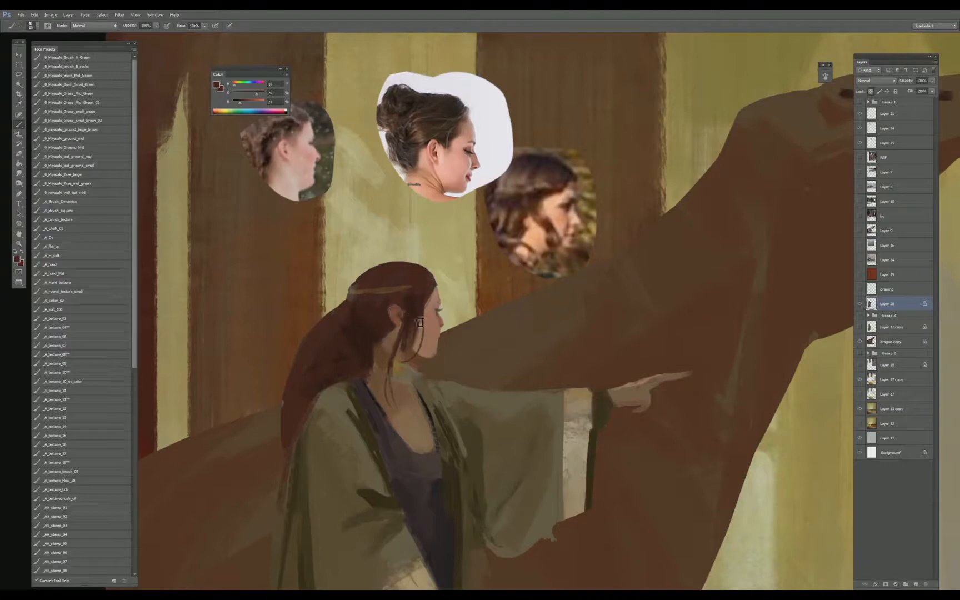
# - Render the hair at the temple and above the forehead, blending browns sampled from the curly-haired reference and the painted hair
pyautogui.moveTo(422, 302); pyautogui.dragTo(415, 305)
pyautogui.keyDown('alt'); pyautogui.click(401, 278); pyautogui.keyUp('alt')
pyautogui.keyDown('alt'); pyautogui.click(516, 179); pyautogui.keyUp('alt')
pyautogui.keyDown('alt'); pyautogui.click(414, 280); pyautogui.keyUp('alt')
pyautogui.keyDown('alt'); pyautogui.click(418, 282); pyautogui.keyUp('alt')
pyautogui.keyDown('alt'); pyautogui.click(414, 298); pyautogui.keyUp('alt')
pyautogui.keyDown('alt'); pyautogui.click(418, 271); pyautogui.keyUp('alt')
pyautogui.keyDown('alt'); pyautogui.click(414, 301); pyautogui.keyUp('alt')
pyautogui.keyDown('alt'); pyautogui.click(418, 291); pyautogui.keyUp('alt')
pyautogui.keyDown('alt'); pyautogui.click(416, 292); pyautogui.keyUp('alt')
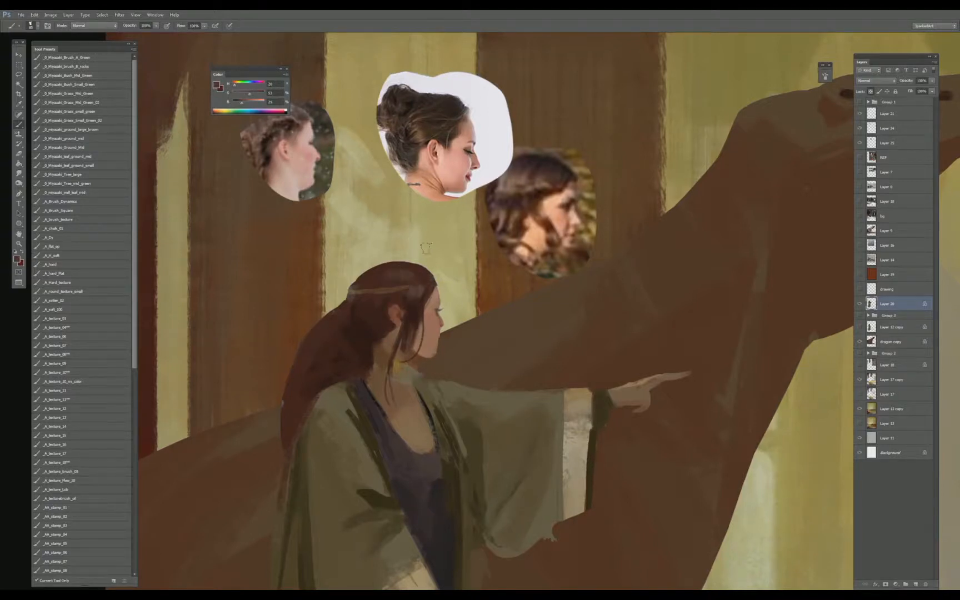
pyautogui.keyDown('alt'); pyautogui.click(414, 275); pyautogui.keyUp('alt')
pyautogui.hotkey('ctrl', '0')
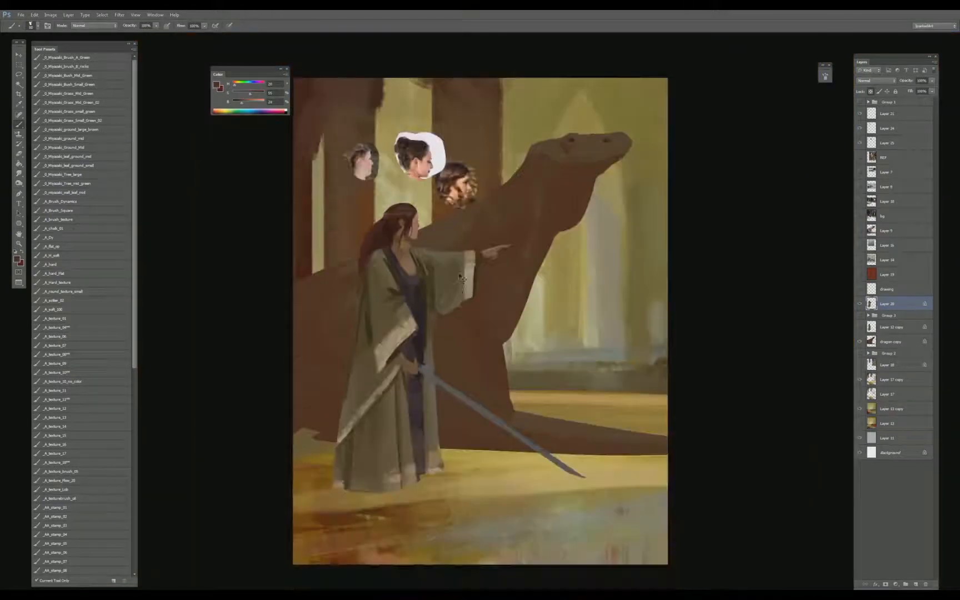
pyautogui.moveTo(443, 265); pyautogui.dragTo(467, 307)
pyautogui.hotkey('ctrl', '+')
pyautogui.hotkey('ctrl', '+')
pyautogui.hotkey('ctrl', '+')
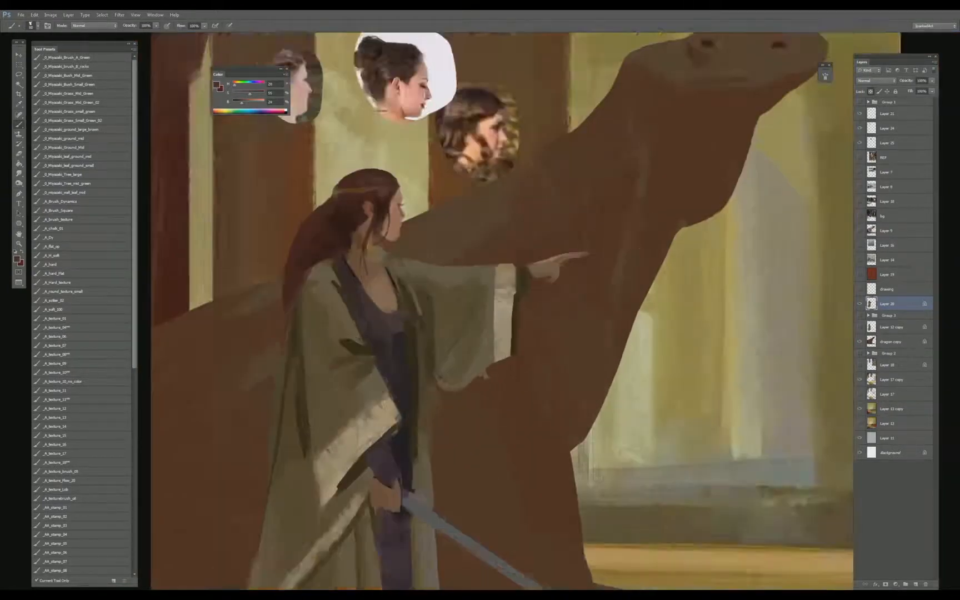
# - Sample skin tones from the painted face and the three reference heads and blend them into the woman's face and neck
pyautogui.moveTo(389, 200); pyautogui.dragTo(448, 340)
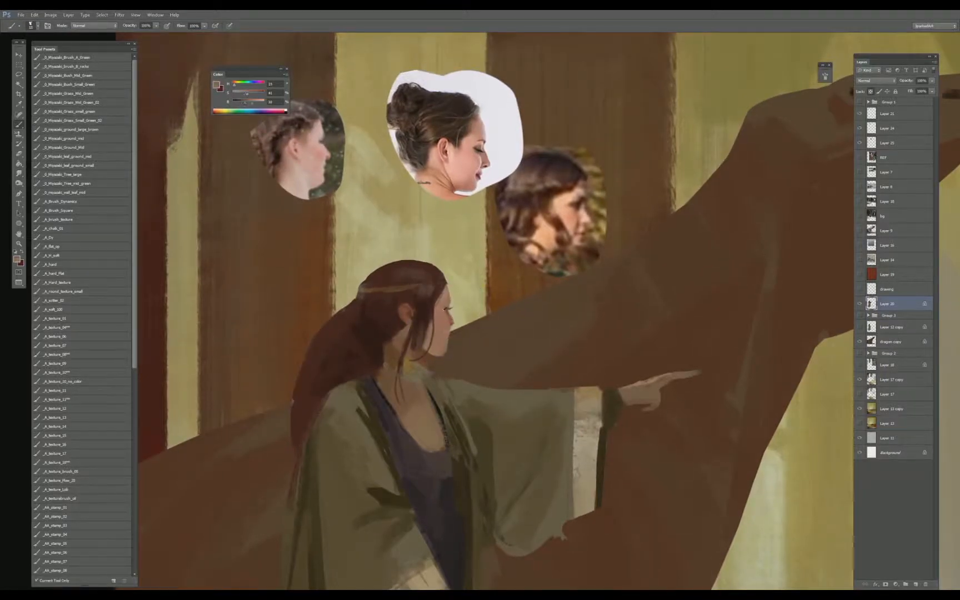
pyautogui.keyDown('alt'); pyautogui.click(439, 317); pyautogui.keyUp('alt')
pyautogui.keyDown('alt'); pyautogui.click(431, 314); pyautogui.keyUp('alt')
pyautogui.keyDown('alt'); pyautogui.click(562, 218); pyautogui.keyUp('alt')
pyautogui.keyDown('alt'); pyautogui.click(468, 155); pyautogui.keyUp('alt')
pyautogui.keyDown('alt'); pyautogui.click(321, 150); pyautogui.keyUp('alt')
pyautogui.keyDown('alt'); pyautogui.click(298, 173); pyautogui.keyUp('alt')
pyautogui.moveTo(421, 405); pyautogui.dragTo(437, 439)
pyautogui.keyDown('alt'); pyautogui.click(423, 410); pyautogui.keyUp('alt')
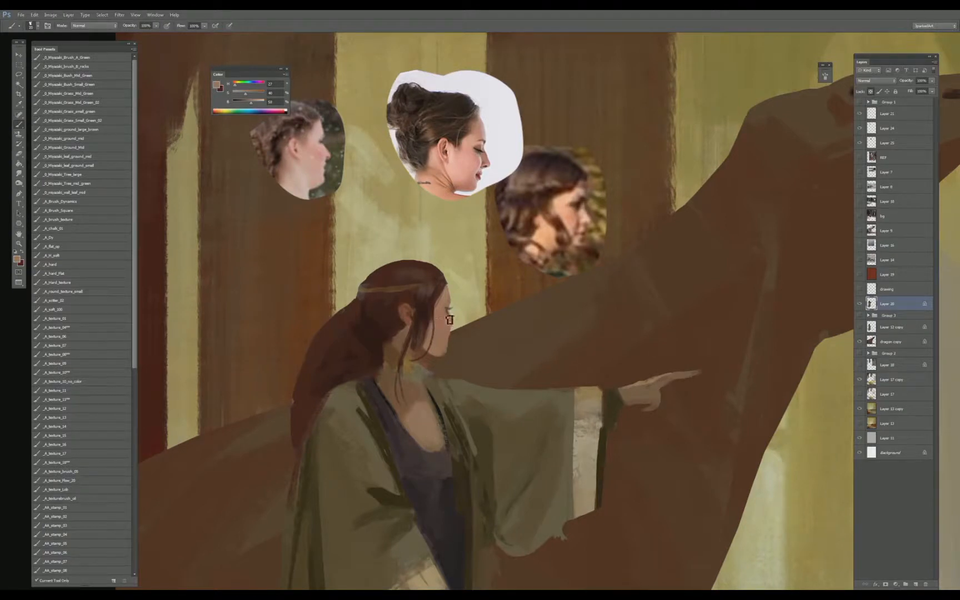
# - Warm the lower face with a reddish skin tone based on the bun-haired reference and trim the chin's edge with the Eraser
pyautogui.keyDown('alt'); pyautogui.moveTo(403, 395); pyautogui.dragTo(420, 360); pyautogui.keyUp('alt')
pyautogui.keyDown('alt'); pyautogui.moveTo(475, 165); pyautogui.dragTo(455, 182); pyautogui.keyUp('alt')
pyautogui.click(244, 104)
pyautogui.press('e')
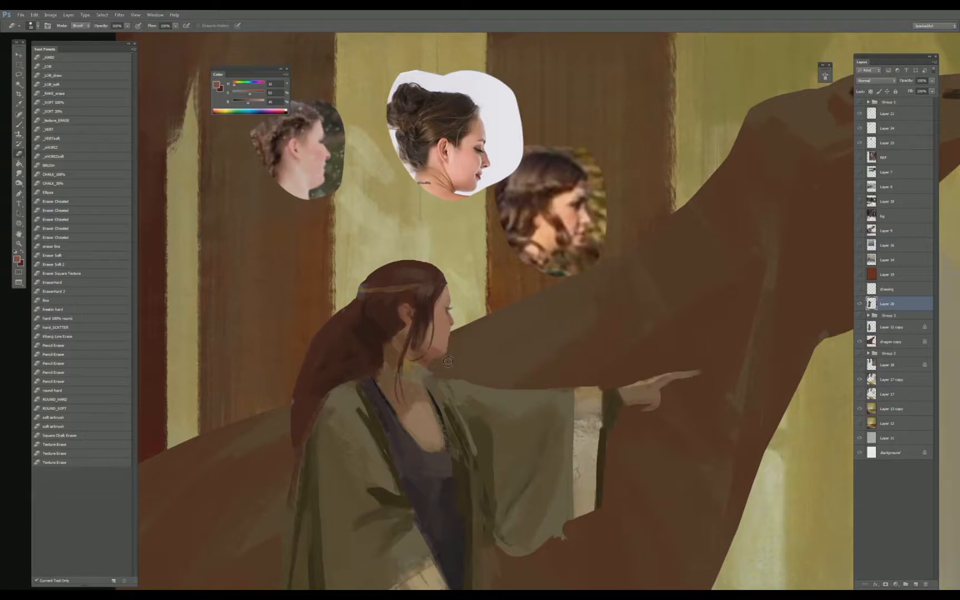
pyautogui.press('b')
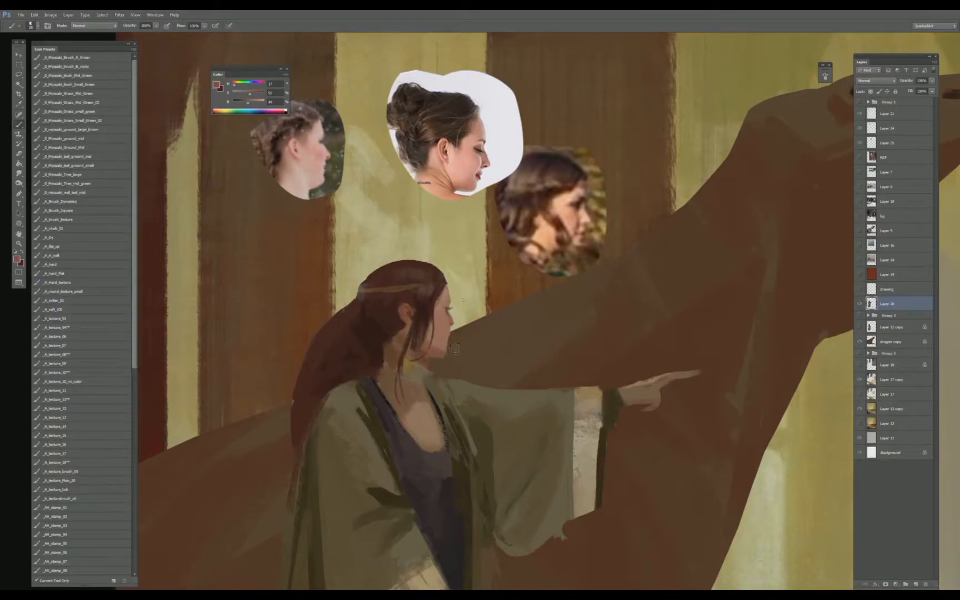
# - Refine the cheek, eye area and nose with skin tones sampled from around the painted face
pyautogui.keyDown('alt'); pyautogui.click(454, 339); pyautogui.keyUp('alt')
pyautogui.keyDown('alt'); pyautogui.click(418, 334); pyautogui.keyUp('alt')
pyautogui.moveTo(397, 328); pyautogui.dragTo(380, 329)
pyautogui.keyDown('alt'); pyautogui.click(442, 319); pyautogui.keyUp('alt')
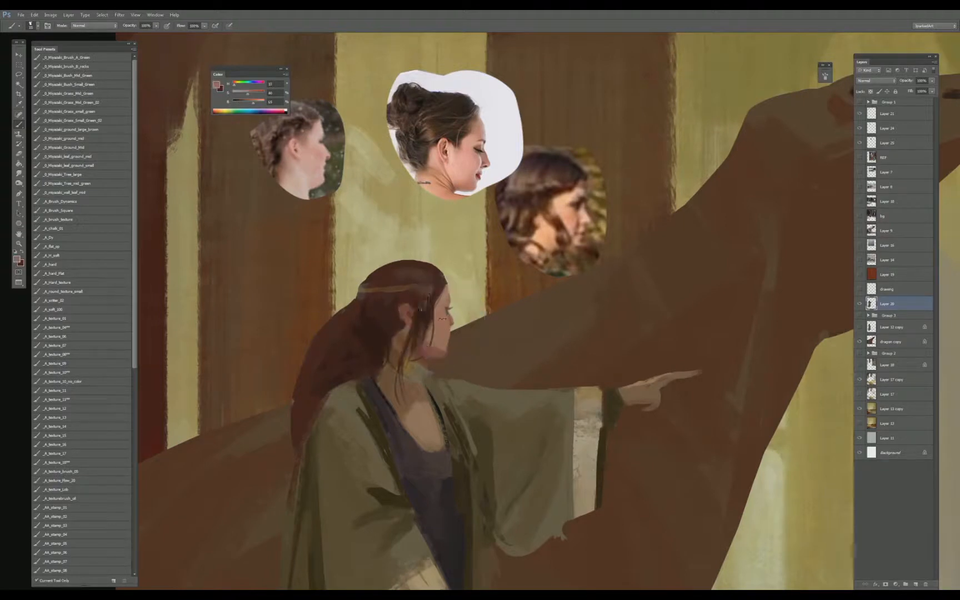
pyautogui.keyDown('alt'); pyautogui.click(443, 318); pyautogui.keyUp('alt')
pyautogui.keyDown('alt'); pyautogui.click(442, 332); pyautogui.keyUp('alt')
pyautogui.keyDown('alt'); pyautogui.click(447, 327); pyautogui.keyUp('alt')
pyautogui.keyDown('alt'); pyautogui.click(439, 313); pyautogui.keyUp('alt')
pyautogui.keyDown('alt'); pyautogui.click(447, 310); pyautogui.keyUp('alt')
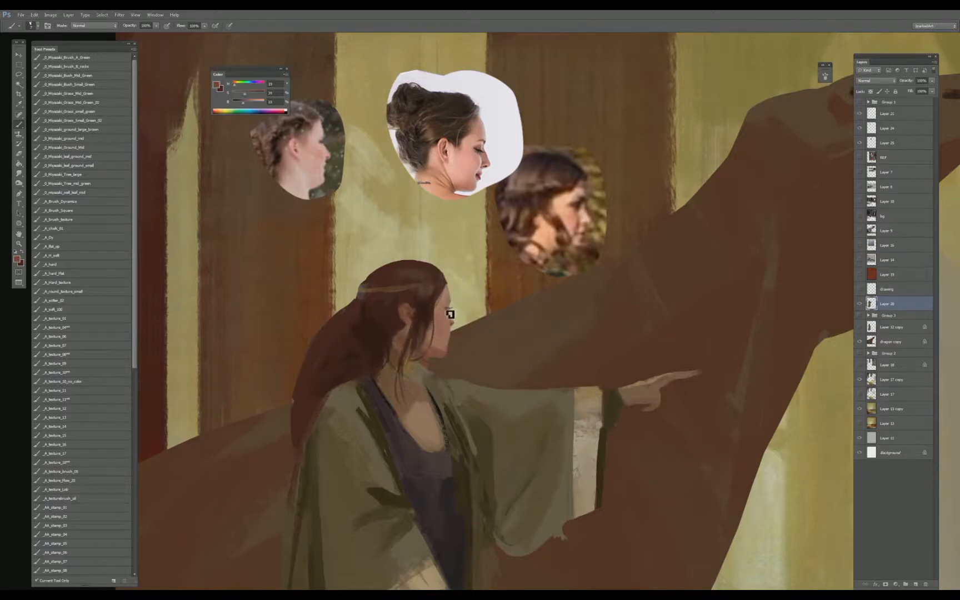
# - Touch up the profile from brow to mouth and the forehead hairline with sampled skin and dark brown tones
pyautogui.moveTo(326, 137); pyautogui.dragTo(326, 138)
pyautogui.moveTo(451, 312); pyautogui.dragTo(451, 311)
pyautogui.moveTo(456, 355); pyautogui.dragTo(451, 343)
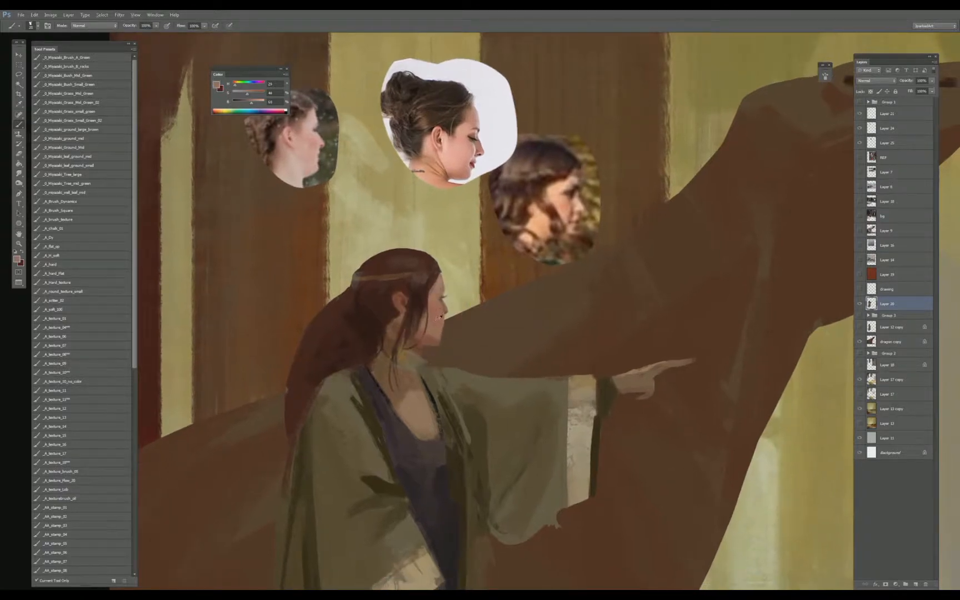
pyautogui.keyDown('alt'); pyautogui.click(436, 283); pyautogui.keyUp('alt')
pyautogui.moveTo(248, 101); pyautogui.dragTo(251, 101)
pyautogui.keyDown('alt'); pyautogui.click(432, 277); pyautogui.keyUp('alt')
# - Arrange the three reference head cutouts in an evenly spaced row above the woman
pyautogui.hotkey('ctrl', '0')
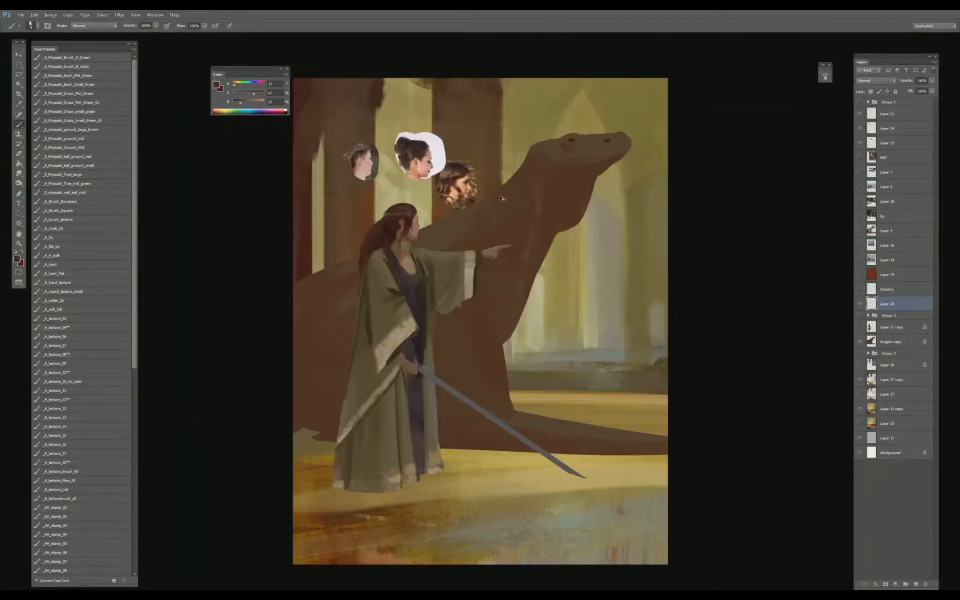
pyautogui.scroll(5, 421, 200)
pyautogui.scroll(-2, 412, 188)
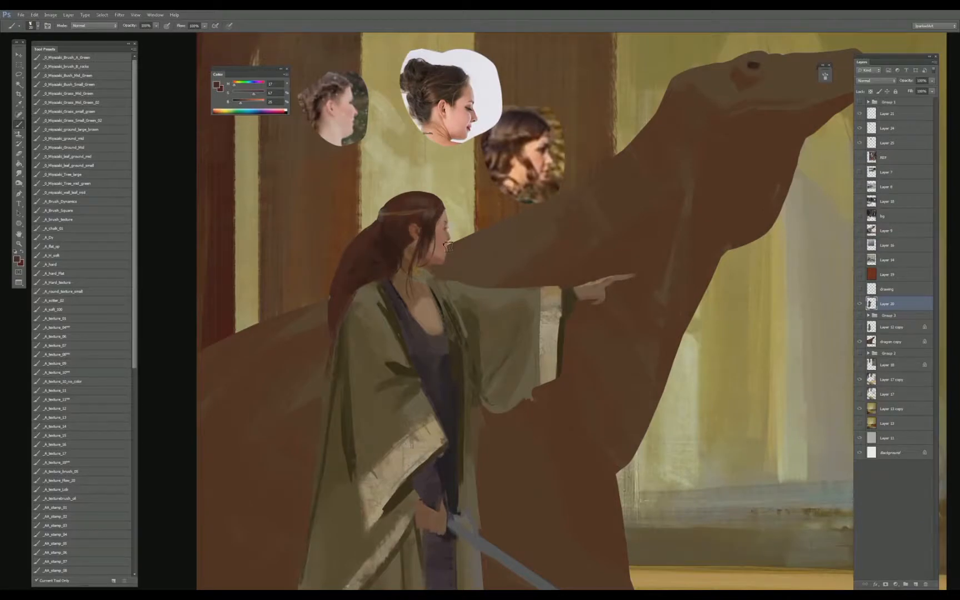
pyautogui.hotkey('ctrl', '-')
pyautogui.hotkey('ctrl', '-')
pyautogui.hotkey('ctrl', '+')
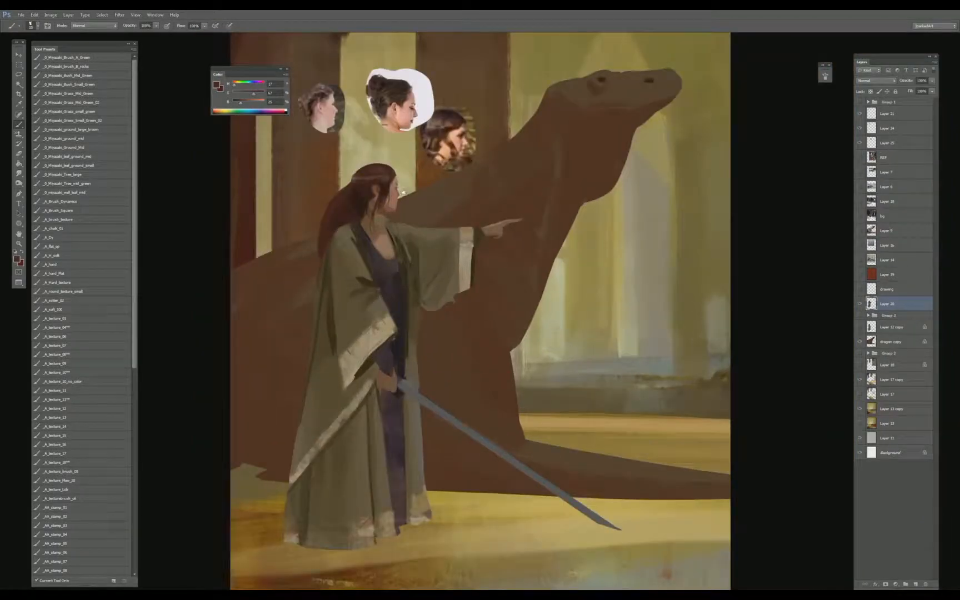
pyautogui.moveTo(386, 174); pyautogui.dragTo(449, 227)
pyautogui.press('[')
pyautogui.press('v')
pyautogui.click(493, 157)
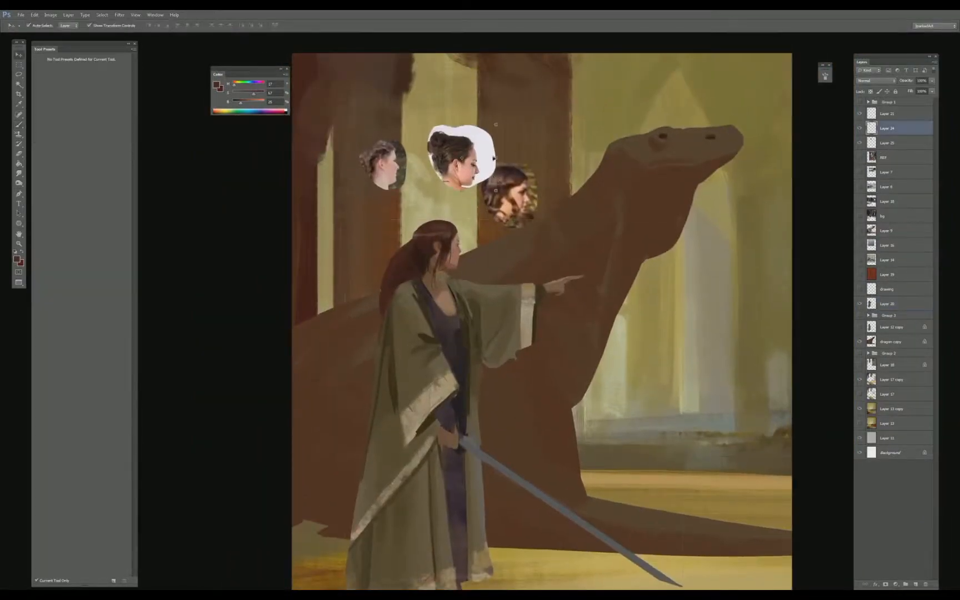
pyautogui.moveTo(470, 167); pyautogui.dragTo(461, 132)
pyautogui.moveTo(502, 192); pyautogui.dragTo(532, 114)
pyautogui.moveTo(384, 170); pyautogui.dragTo(413, 149)
# - Select all three reference head layers and merge them into one layer
pyautogui.keyDown('shift'); pyautogui.click(460, 131); pyautogui.keyUp('shift')
pyautogui.keyDown('shift'); pyautogui.click(534, 120); pyautogui.keyUp('shift')
pyautogui.hotkey('ctrl', 'e')
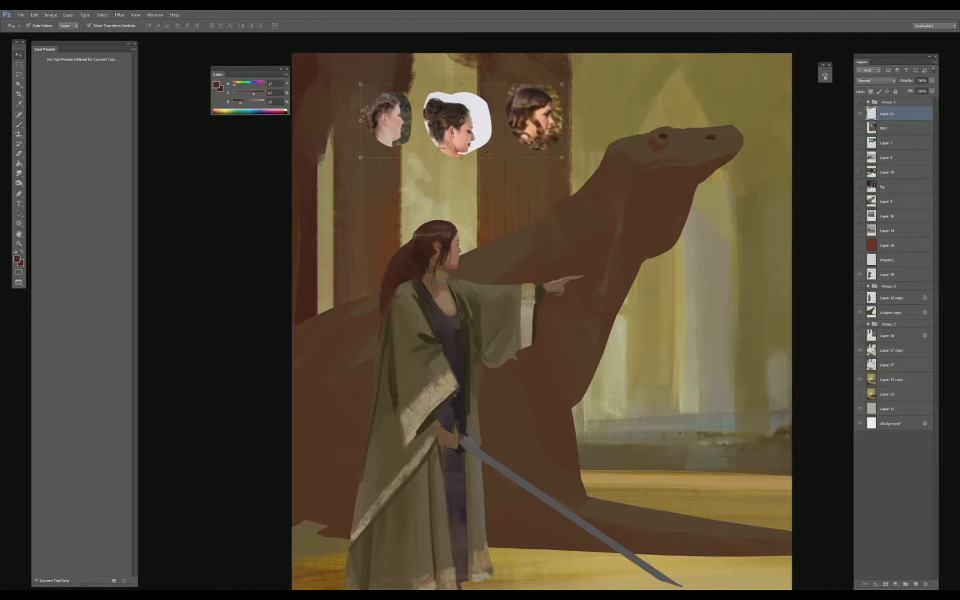
# - On the figure layer, deepen the hair with sampled dark browns and clean up its outline at the back with the Eraser
pyautogui.click(431, 235)
pyautogui.press('b')
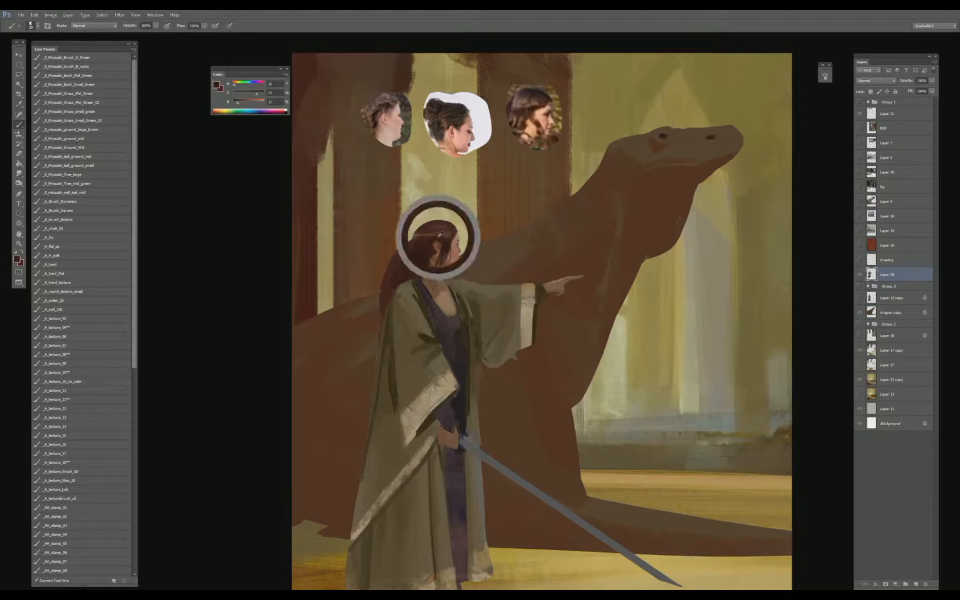
pyautogui.keyDown('alt'); pyautogui.click(423, 250); pyautogui.keyUp('alt')
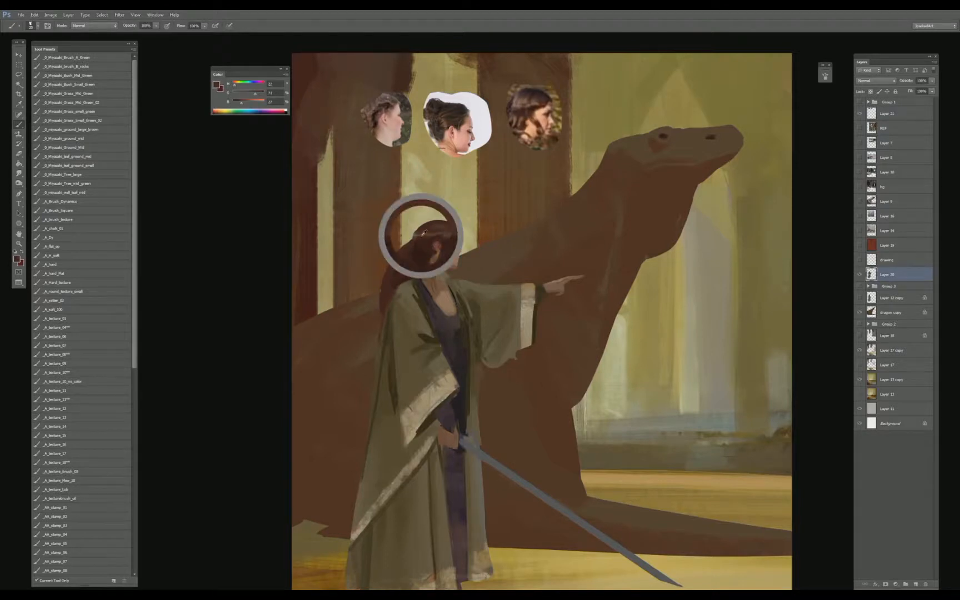
pyautogui.keyDown('alt'); pyautogui.click(432, 239); pyautogui.keyUp('alt')
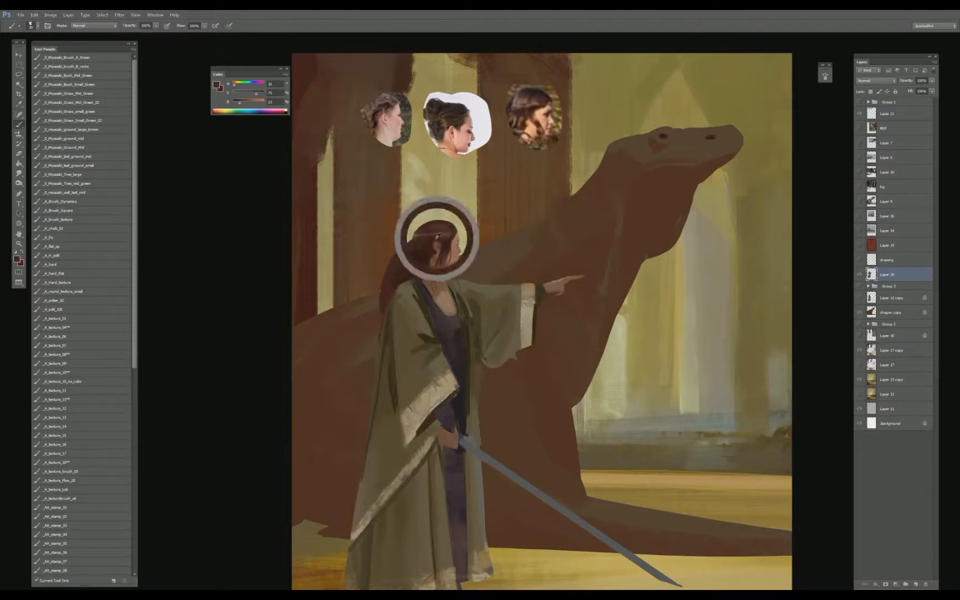
pyautogui.keyDown('alt'); pyautogui.click(424, 255); pyautogui.keyUp('alt')
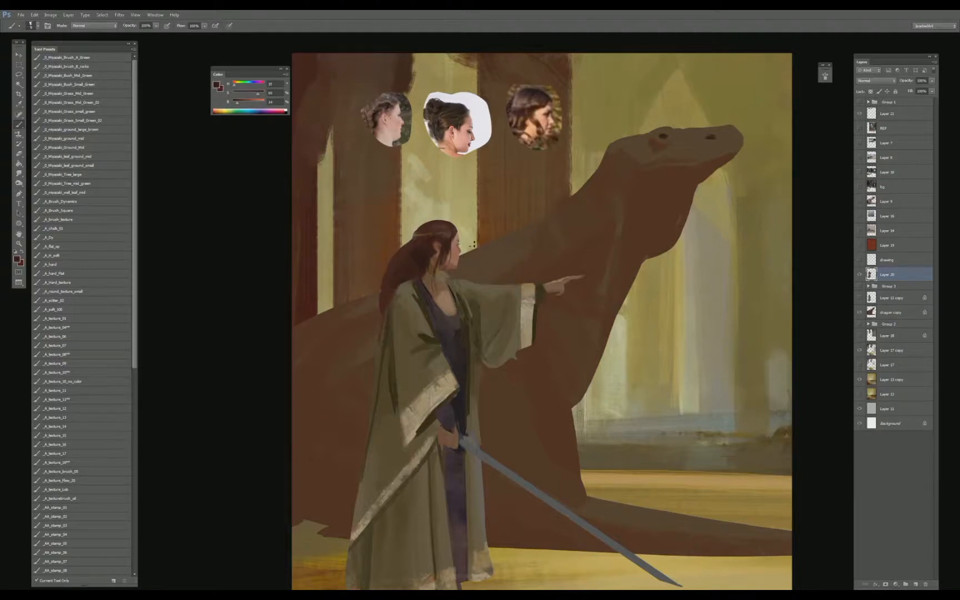
pyautogui.keyDown('alt'); pyautogui.click(417, 256); pyautogui.keyUp('alt')
pyautogui.press('e')
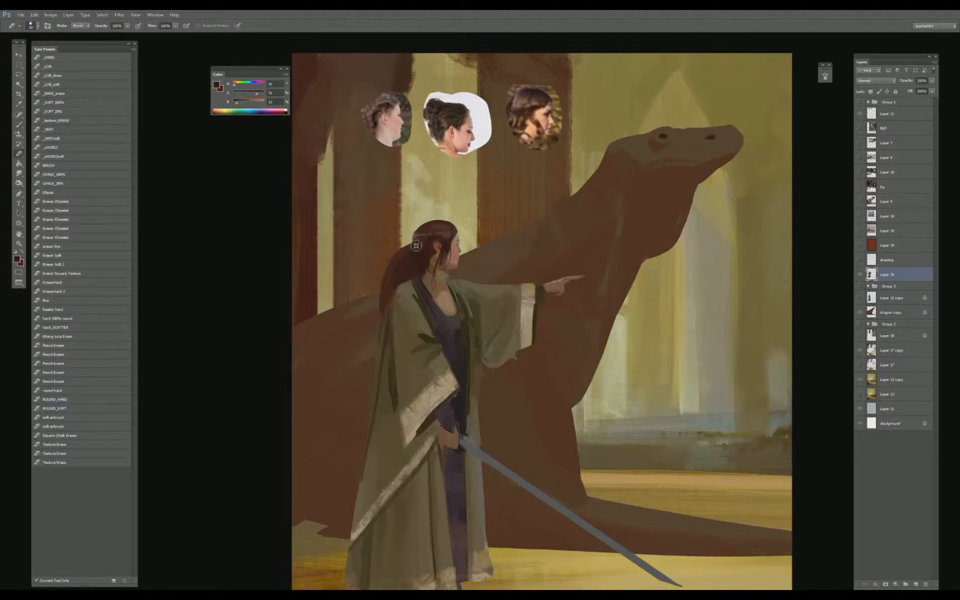
pyautogui.press('b')
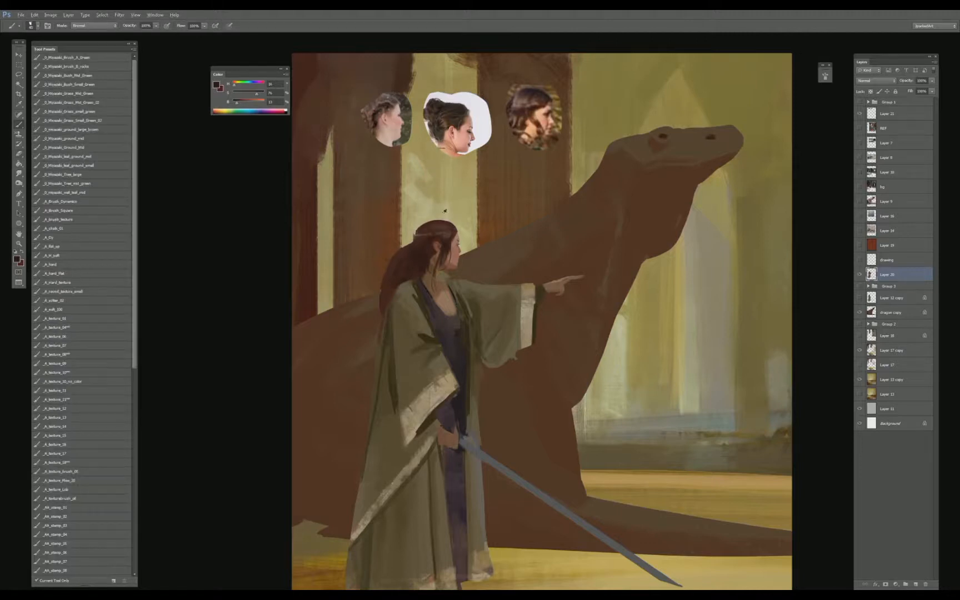
# - Paint a small pointed circlet tip rising above the forehead and trim its shape with the Eraser
pyautogui.keyDown('alt'); pyautogui.click(437, 233); pyautogui.keyUp('alt')
pyautogui.press('e')
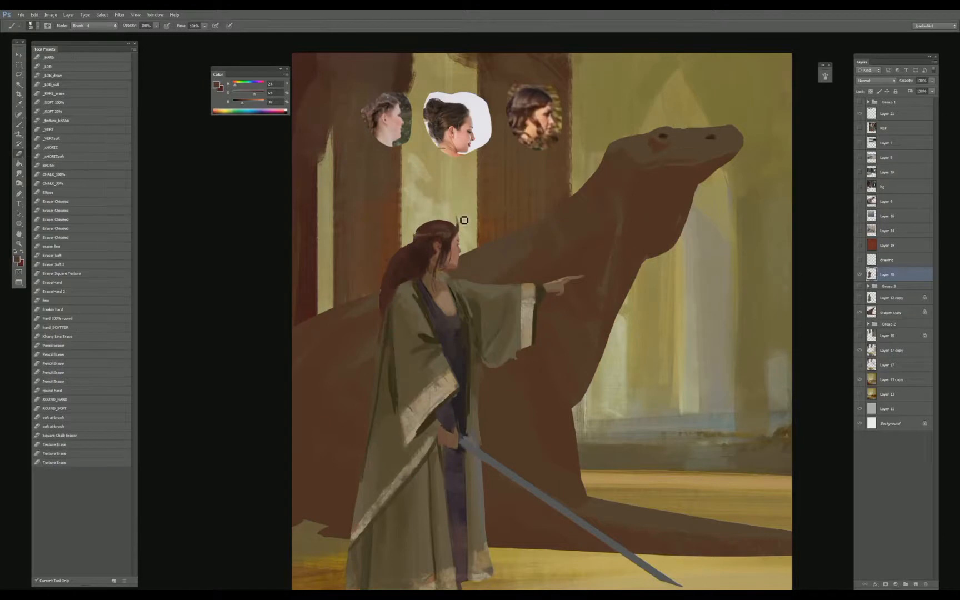
pyautogui.press('b')
pyautogui.moveTo(461, 219)
pyautogui.mouseDown()
pyautogui.moveTo(457, 210)
pyautogui.moveTo(422, 229)
pyautogui.moveTo(439, 272)
pyautogui.mouseUp()
# - Stamp texture onto the circlet's tip with the Pattern Stamp tool at 100% opacity
pyautogui.press('s')
pyautogui.hotkey('shift', 's')
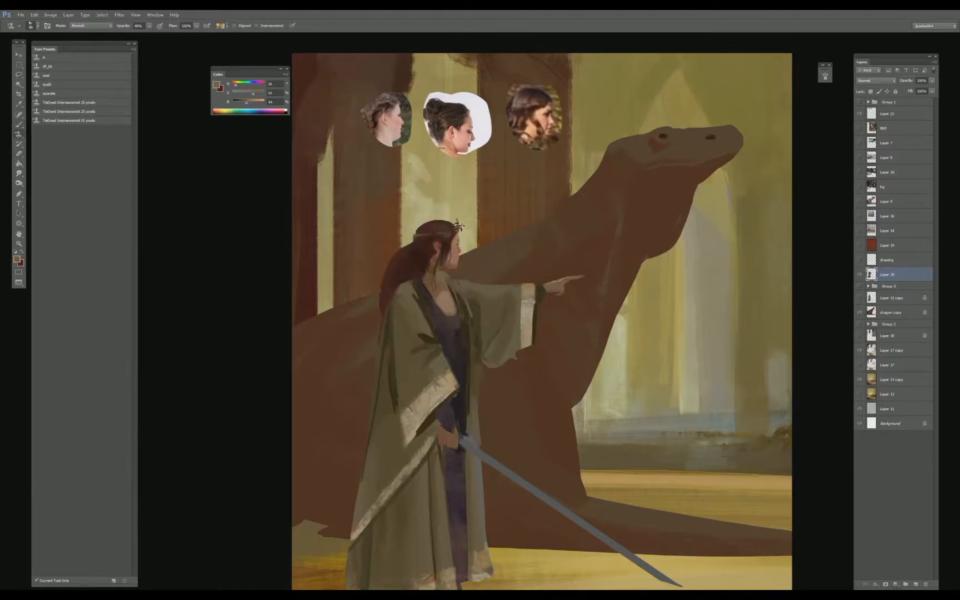
pyautogui.press('0')
pyautogui.moveTo(459, 234)
pyautogui.mouseDown()
pyautogui.moveTo(438, 208)
pyautogui.moveTo(402, 208)
pyautogui.moveTo(459, 228)
pyautogui.mouseUp()
# - Stamp jewellery texture onto the ear and neck using other image patterns, and touch it up with a sampled gold
pyautogui.click(222, 26)
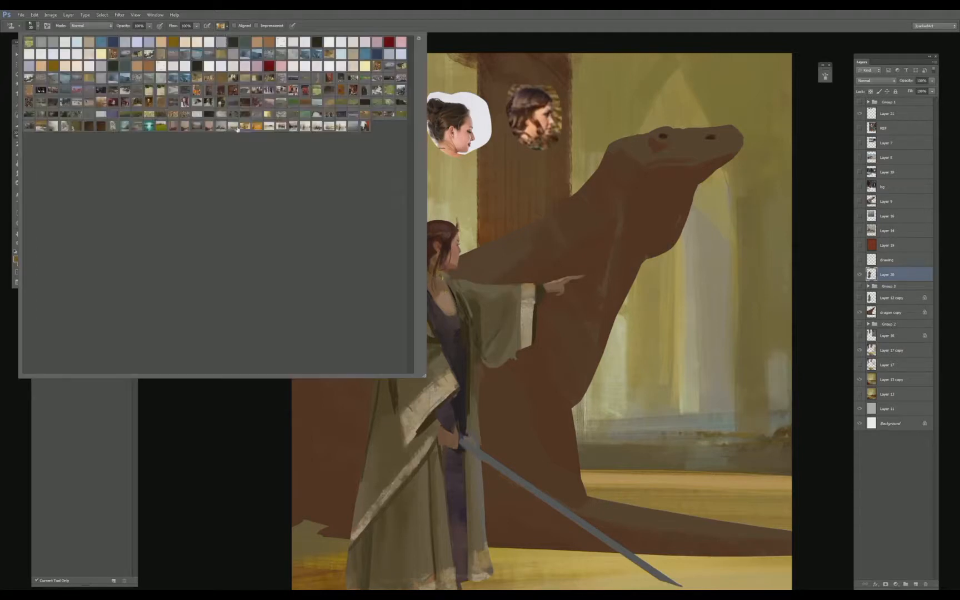
pyautogui.click(215, 127)
pyautogui.doubleClick(64, 128)
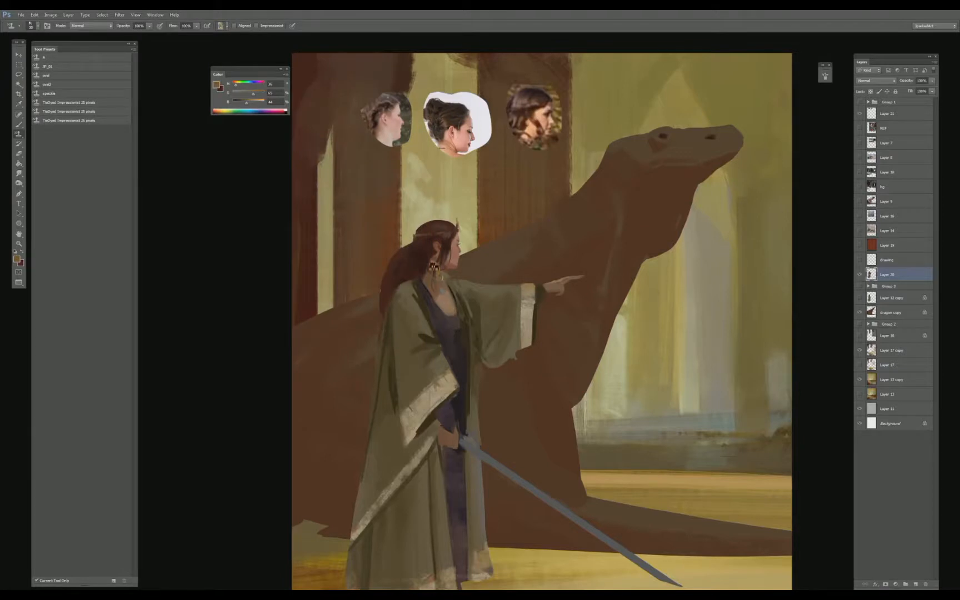
pyautogui.click(221, 25)
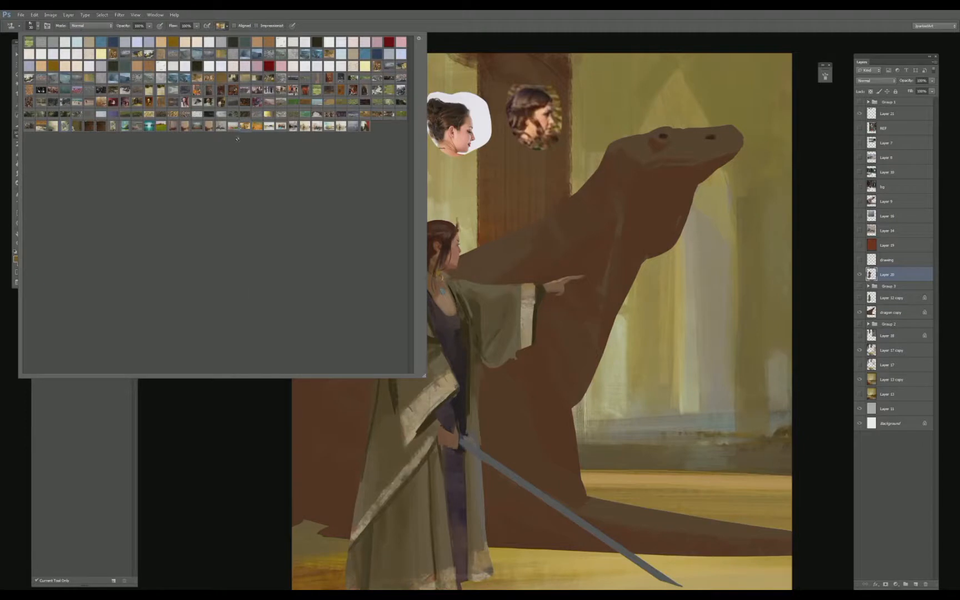
pyautogui.click(243, 422)
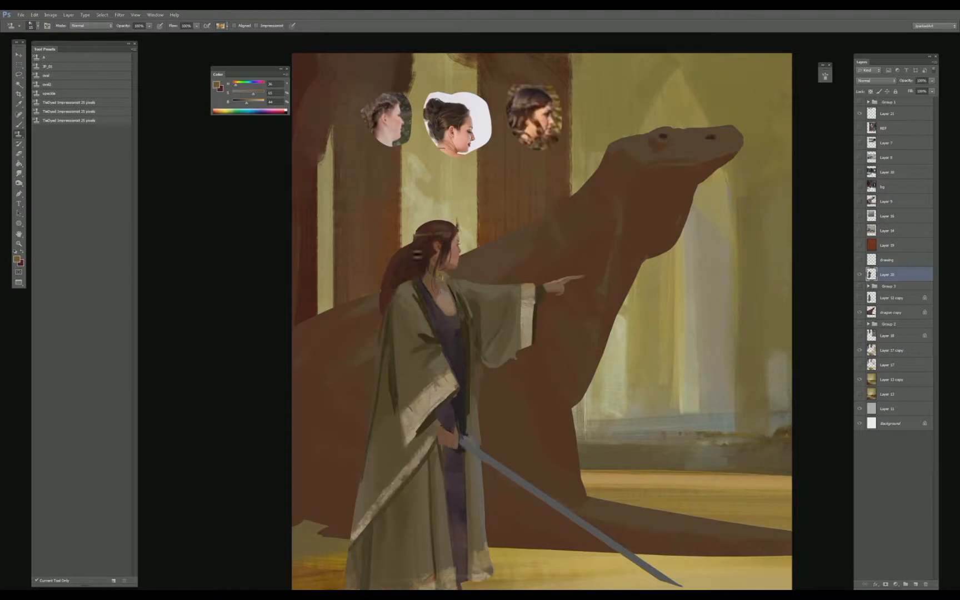
pyautogui.press('b')
pyautogui.keyDown('alt'); pyautogui.click(439, 278); pyautogui.keyUp('alt')
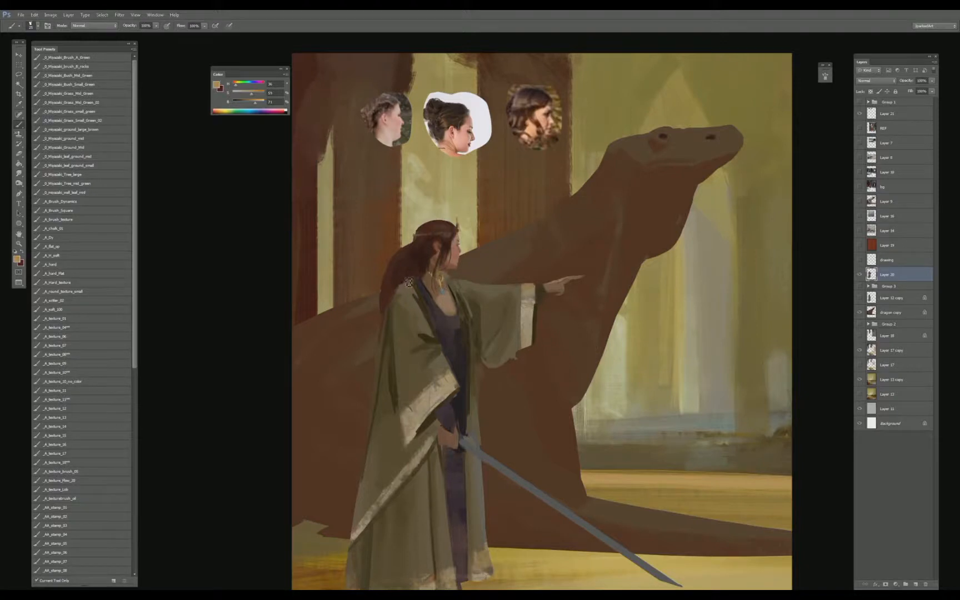
# - Paint and smudge the robe's near shoulder and upper sleeve folds with sampled olive tones
pyautogui.keyDown('alt'); pyautogui.click(420, 299); pyautogui.keyUp('alt')
pyautogui.keyDown('alt'); pyautogui.click(409, 293); pyautogui.keyUp('alt')
pyautogui.keyDown('alt'); pyautogui.click(406, 296); pyautogui.keyUp('alt')
pyautogui.keyDown('alt'); pyautogui.click(414, 310); pyautogui.keyUp('alt')
pyautogui.press('r')
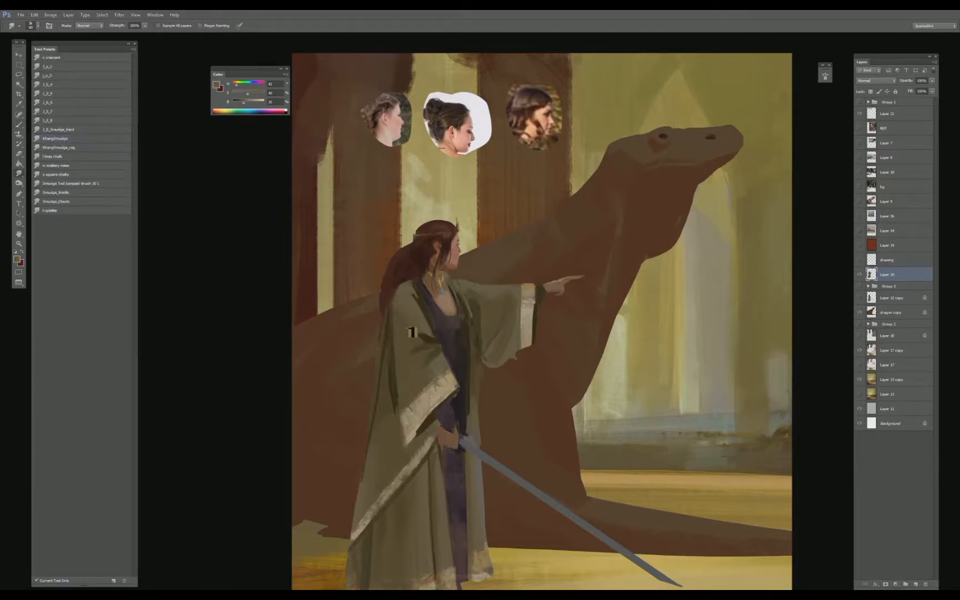
pyautogui.press('b')
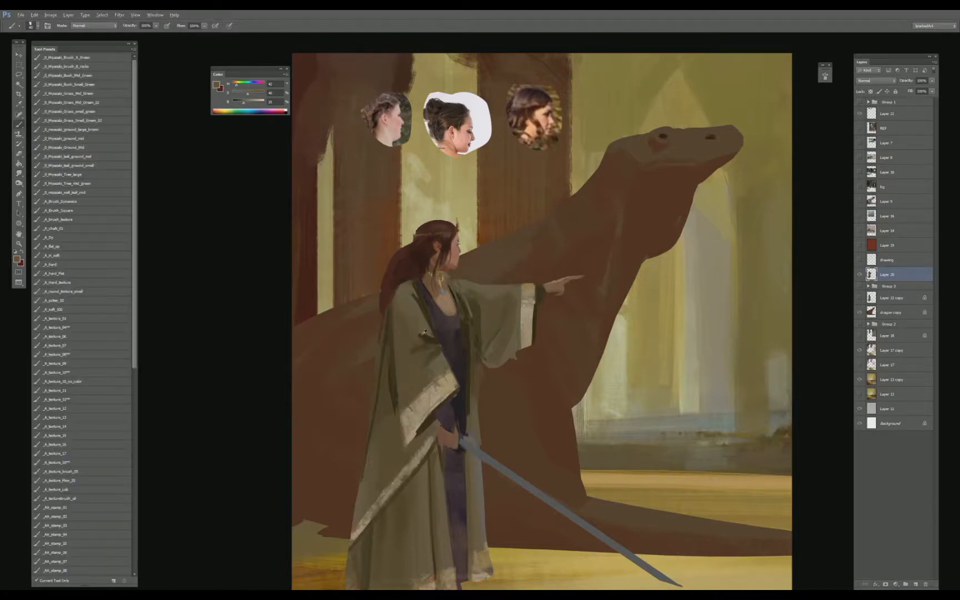
pyautogui.keyDown('alt'); pyautogui.click(418, 334); pyautogui.keyUp('alt')
pyautogui.keyDown('alt'); pyautogui.click(417, 334); pyautogui.keyUp('alt')
pyautogui.moveTo(429, 342); pyautogui.dragTo(415, 320)
# - Model the top of the robe's near shoulder below the ponytail with light and dark olive greens sampled from the cloth
pyautogui.keyDown('alt'); pyautogui.click(395, 287); pyautogui.keyUp('alt')
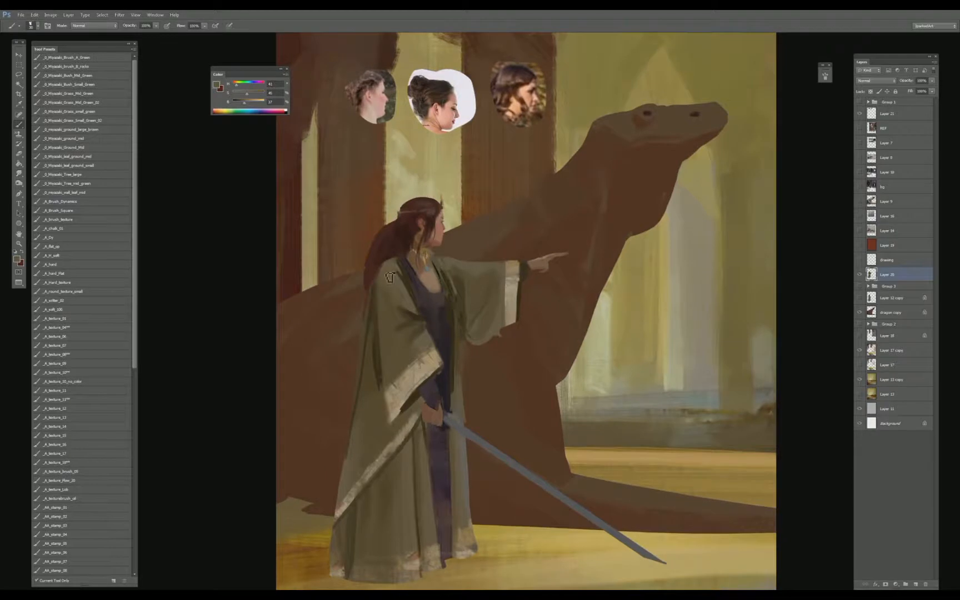
pyautogui.keyDown('alt'); pyautogui.click(396, 273); pyautogui.keyUp('alt')
pyautogui.keyDown('alt'); pyautogui.click(392, 295); pyautogui.keyUp('alt')
pyautogui.keyDown('alt'); pyautogui.click(391, 304); pyautogui.keyUp('alt')
pyautogui.keyDown('alt'); pyautogui.click(379, 290); pyautogui.keyUp('alt')
pyautogui.keyDown('alt'); pyautogui.click(390, 283); pyautogui.keyUp('alt')
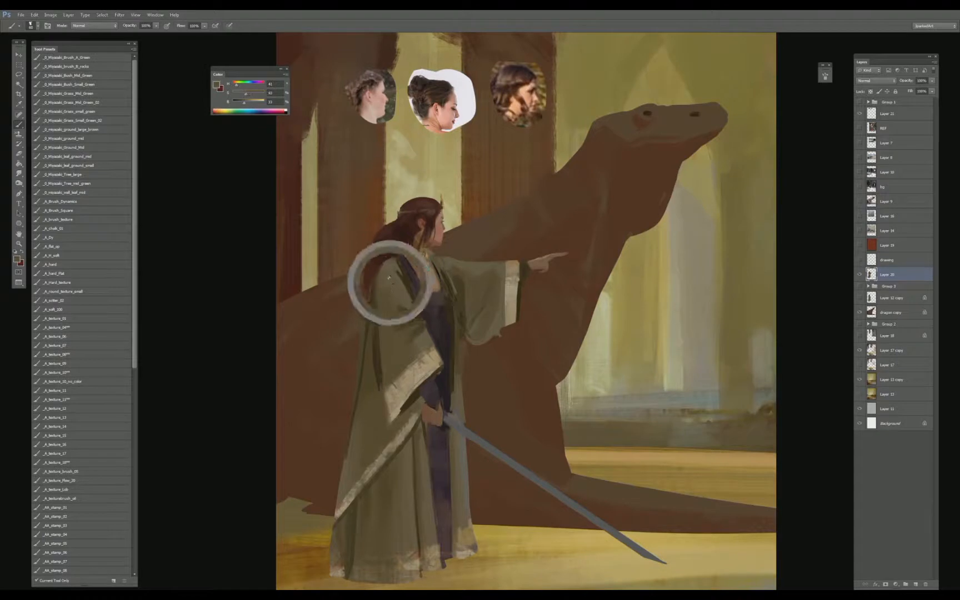
# - Reselect the figure layer and paint a row of dark square motifs along the near sleeve's pale trim
pyautogui.scroll(-2, 434, 286)
pyautogui.press('v')
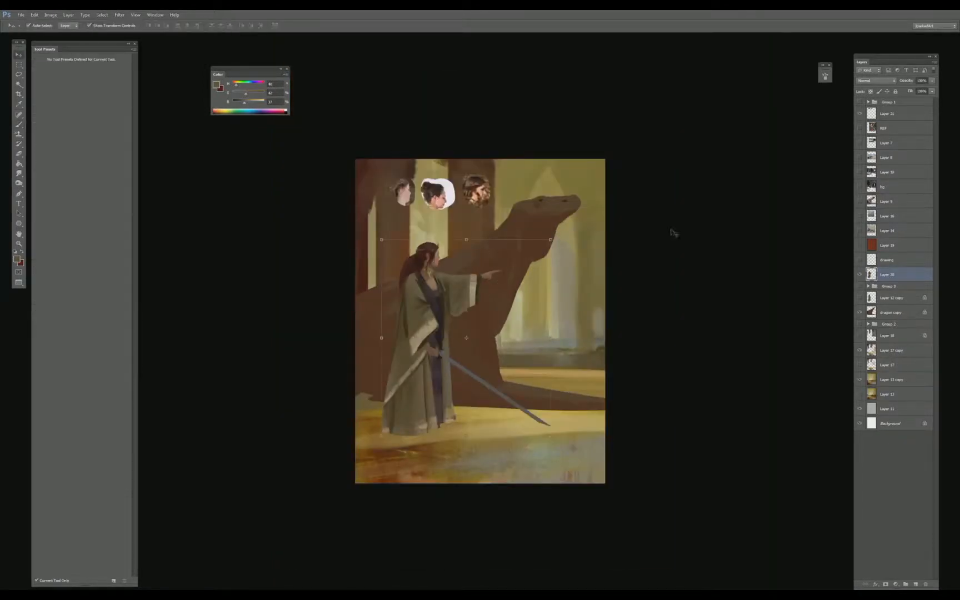
pyautogui.click(658, 251)
pyautogui.hotkey('ctrl', '+')
pyautogui.moveTo(425, 204); pyautogui.dragTo(456, 256)
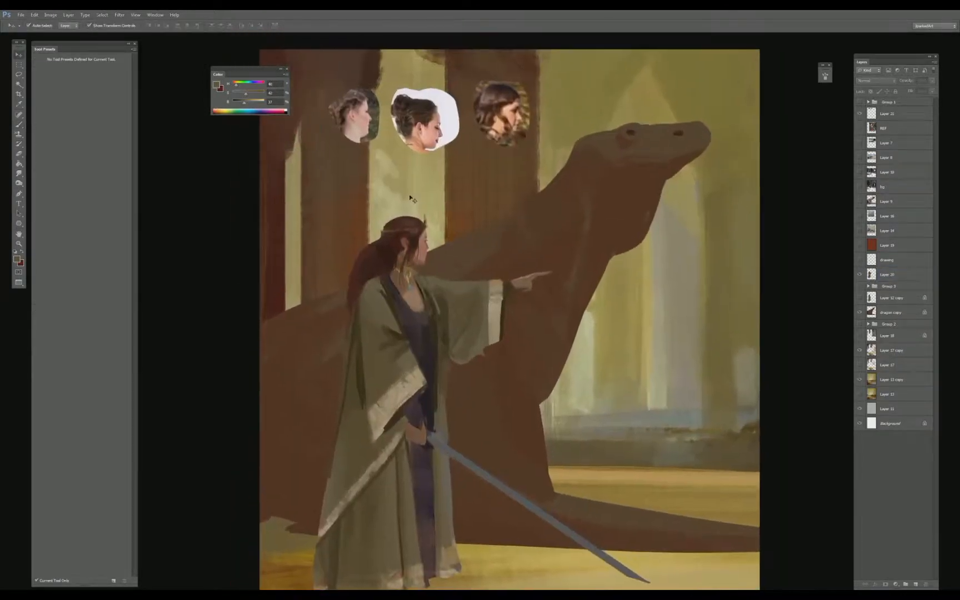
pyautogui.press('b')
pyautogui.click(901, 276)
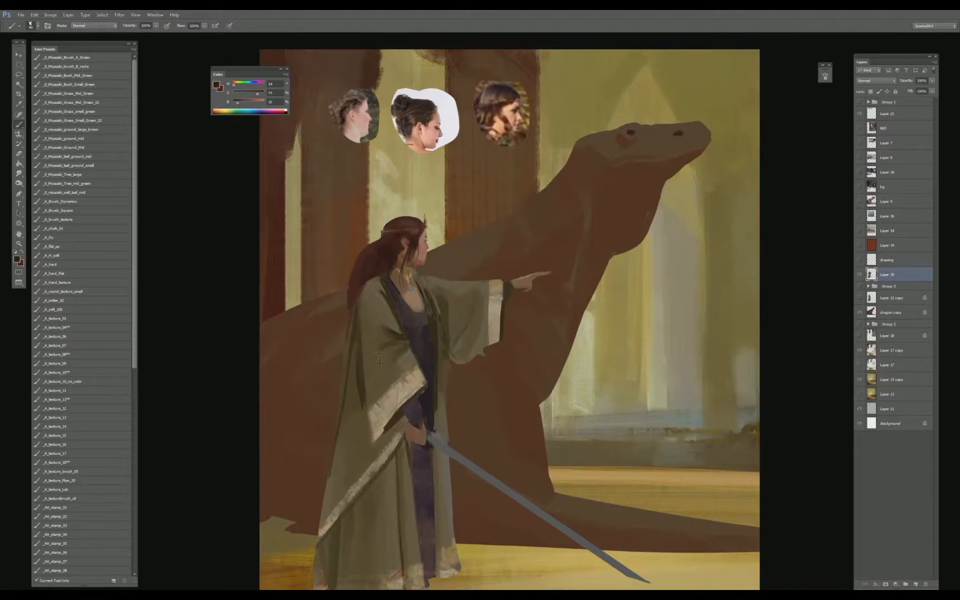
pyautogui.moveTo(403, 396); pyautogui.dragTo(414, 367)
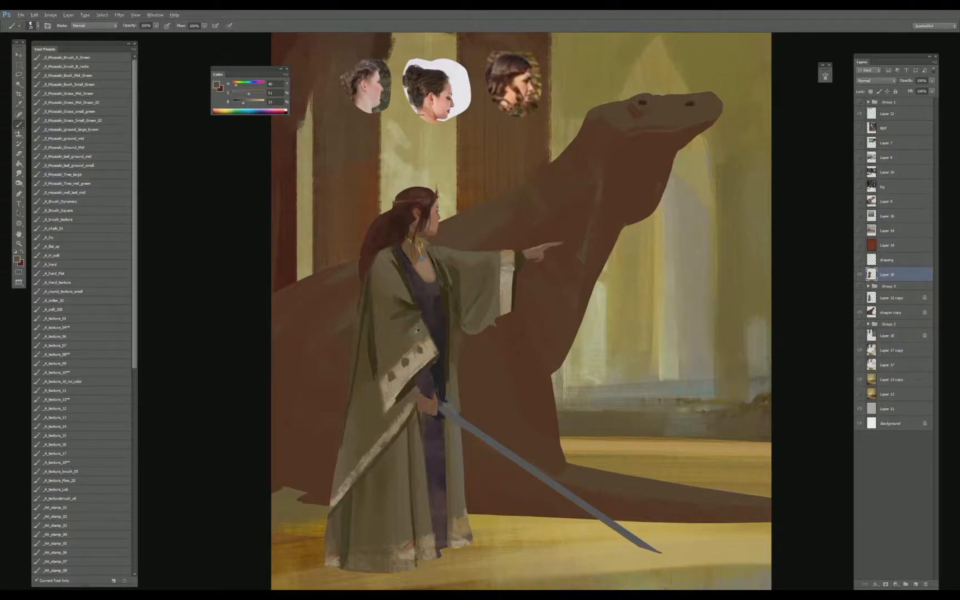
# - Add matching dark squares to the outstretched sleeve's cuff and refine the near trim's motifs with sampled robe and trim colors
pyautogui.keyDown('alt'); pyautogui.click(418, 329); pyautogui.keyUp('alt')
pyautogui.keyDown('alt'); pyautogui.click(498, 282); pyautogui.keyUp('alt')
pyautogui.keyDown('alt'); pyautogui.click(397, 365); pyautogui.keyUp('alt')
pyautogui.keyDown('alt'); pyautogui.click(397, 374); pyautogui.keyUp('alt')
# - Stamp pattern texture over the near sleeve's decorated trim and return to the brush
pyautogui.press('s')
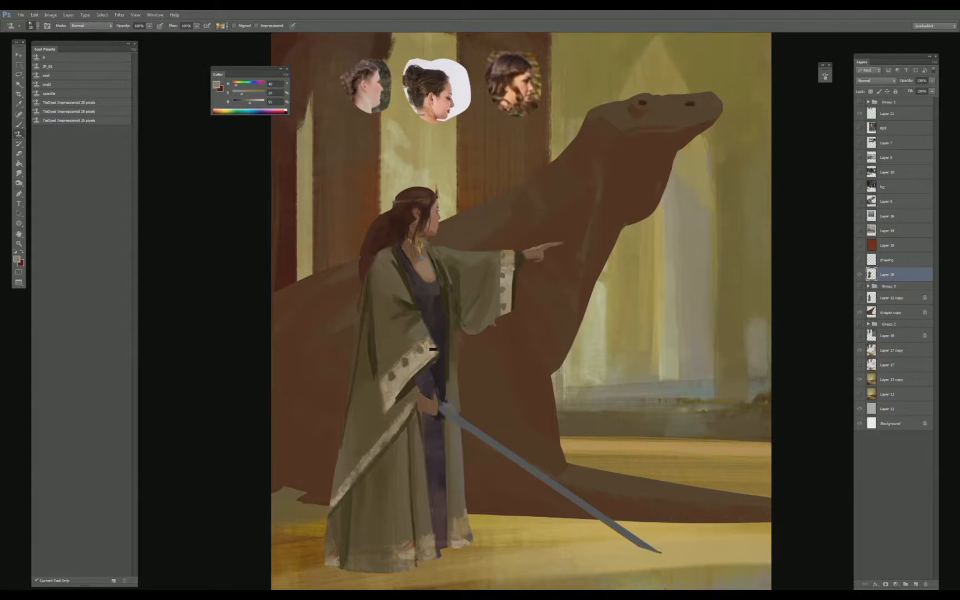
pyautogui.moveTo(422, 372); pyautogui.dragTo(434, 317)
pyautogui.press('b')
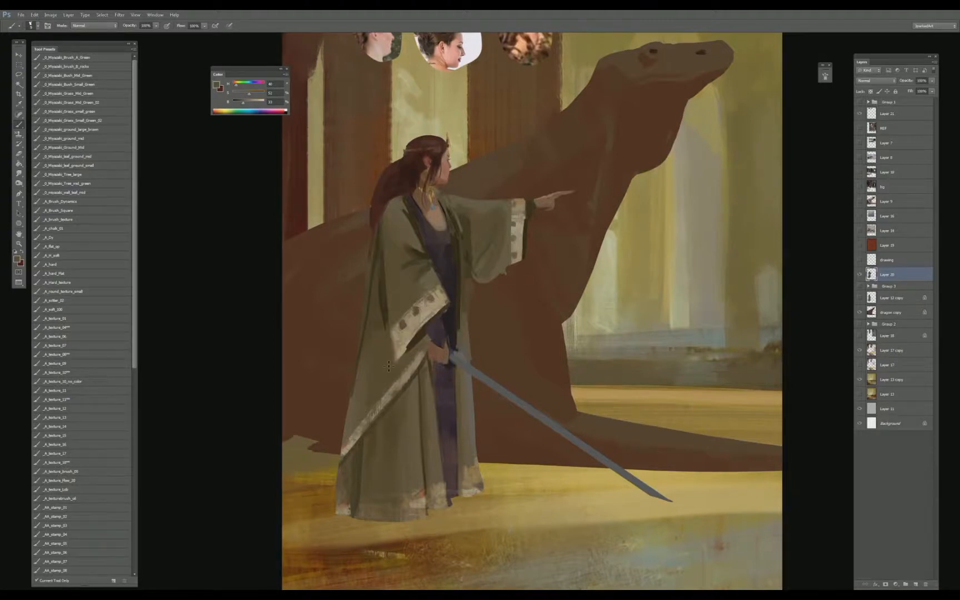
# - Clean up the outstretched sleeve's lower edge with sampled olive paint and the eraser
pyautogui.hotkey('ctrl', '-')
pyautogui.hotkey('ctrl', '+')
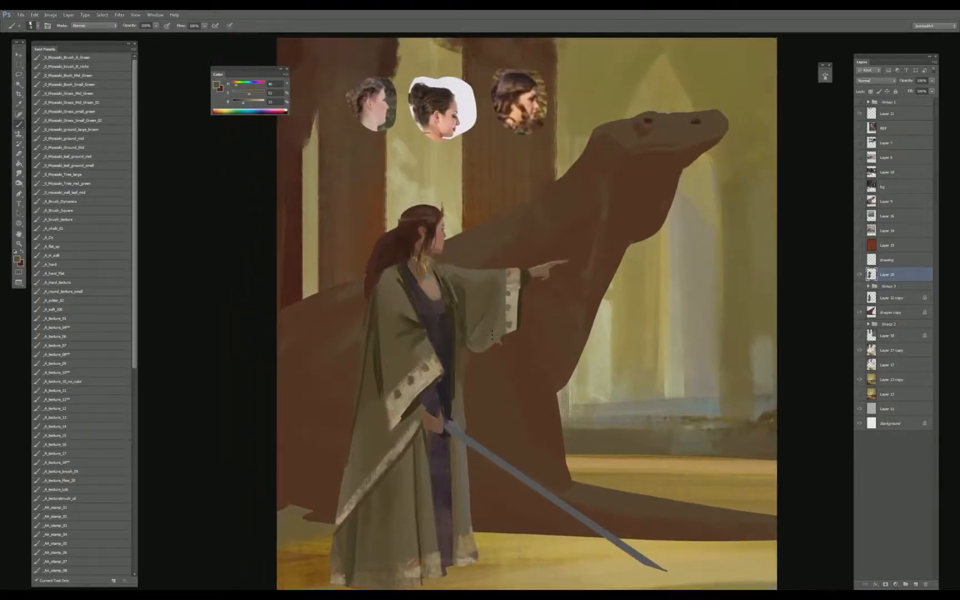
pyautogui.keyDown('alt'); pyautogui.click(477, 340); pyautogui.keyUp('alt')
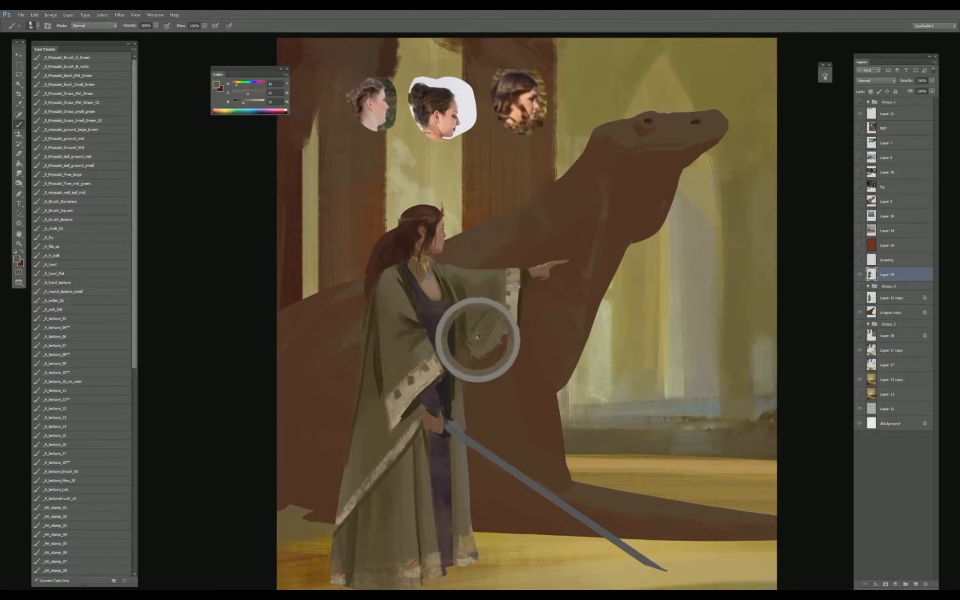
pyautogui.press('e')
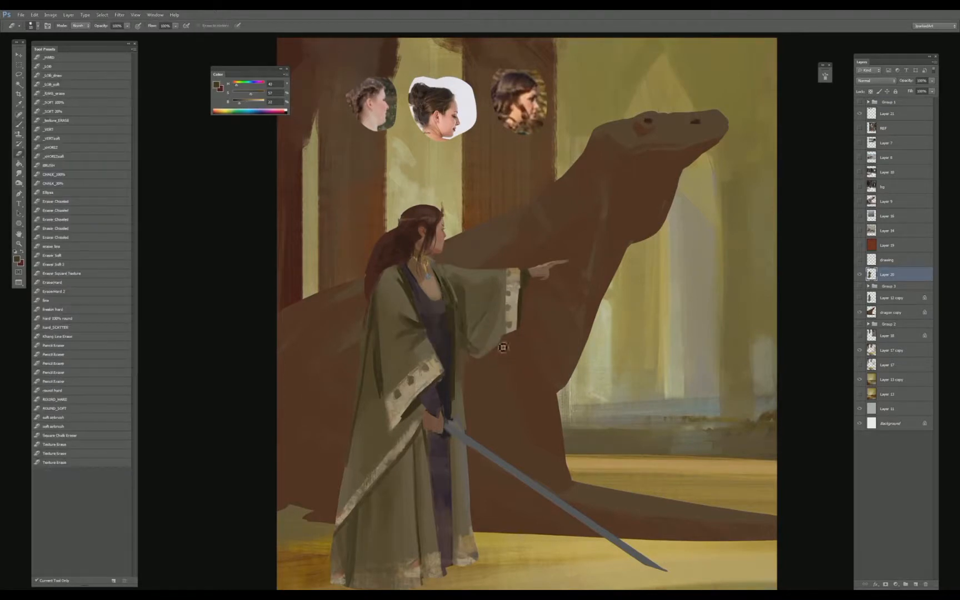
pyautogui.press('b')
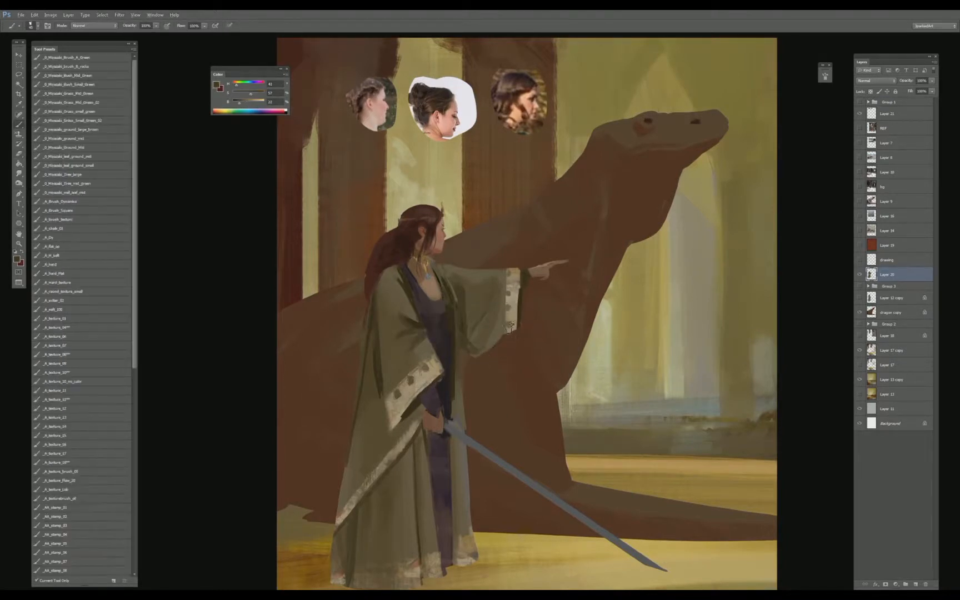
# - Repaint the lower corner of the outstretched sleeve's cuff with sampled trim and cloth colors
pyautogui.keyDown('alt'); pyautogui.click(510, 328); pyautogui.keyUp('alt')
pyautogui.keyDown('alt'); pyautogui.click(515, 324); pyautogui.keyUp('alt')
pyautogui.keyDown('alt'); pyautogui.click(500, 326); pyautogui.keyUp('alt')
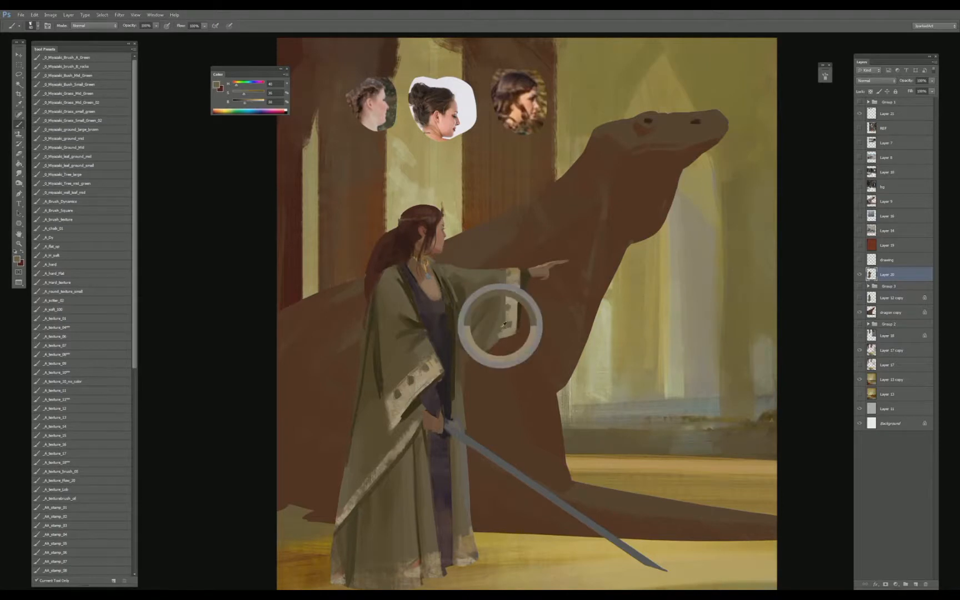
pyautogui.keyDown('alt'); pyautogui.click(513, 328); pyautogui.keyUp('alt')
pyautogui.keyDown('alt'); pyautogui.click(501, 332); pyautogui.keyUp('alt')
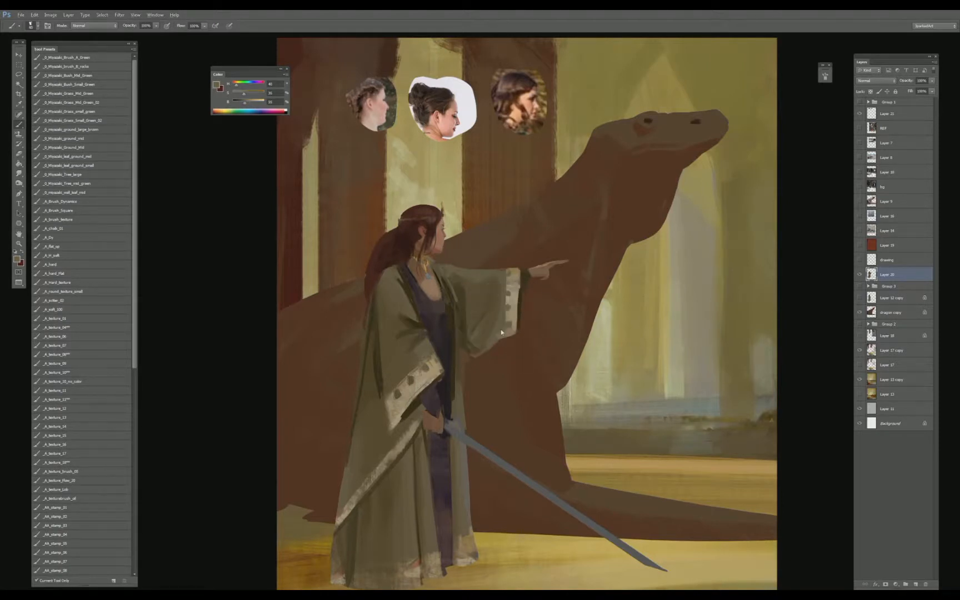
# - Refine the folds of the outstretched sleeve and robe front with olive and dark tones sampled from the cloth
pyautogui.keyDown('alt'); pyautogui.click(489, 311); pyautogui.keyUp('alt')
pyautogui.keyDown('alt'); pyautogui.click(482, 312); pyautogui.keyUp('alt')
pyautogui.keyDown('alt'); pyautogui.click(466, 309); pyautogui.keyUp('alt')
pyautogui.keyDown('alt'); pyautogui.click(463, 318); pyautogui.keyUp('alt')
pyautogui.keyDown('alt'); pyautogui.click(445, 317); pyautogui.keyUp('alt')
pyautogui.keyDown('alt'); pyautogui.click(443, 305); pyautogui.keyUp('alt')
pyautogui.keyDown('alt'); pyautogui.click(451, 321); pyautogui.keyUp('alt')
pyautogui.keyDown('alt'); pyautogui.click(444, 307); pyautogui.keyUp('alt')
pyautogui.keyDown('alt'); pyautogui.click(445, 303); pyautogui.keyUp('alt')
pyautogui.keyDown('alt'); pyautogui.click(428, 307); pyautogui.keyUp('alt')
pyautogui.keyDown('alt'); pyautogui.click(429, 322); pyautogui.keyUp('alt')
pyautogui.keyDown('alt'); pyautogui.click(444, 320); pyautogui.keyUp('alt')
# - Paint a dark purple undersleeve at both wrists and matching dark strokes at the base of the neck
pyautogui.press('s')
pyautogui.keyDown('alt'); pyautogui.click(435, 390); pyautogui.keyUp('alt')
pyautogui.moveTo(427, 407)
pyautogui.mouseDown()
pyautogui.moveTo(444, 419)
pyautogui.moveTo(447, 411)
pyautogui.moveTo(442, 423)
pyautogui.moveTo(432, 414)
pyautogui.mouseUp()
pyautogui.moveTo(528, 282); pyautogui.dragTo(532, 274)
pyautogui.moveTo(424, 257); pyautogui.dragTo(428, 264)
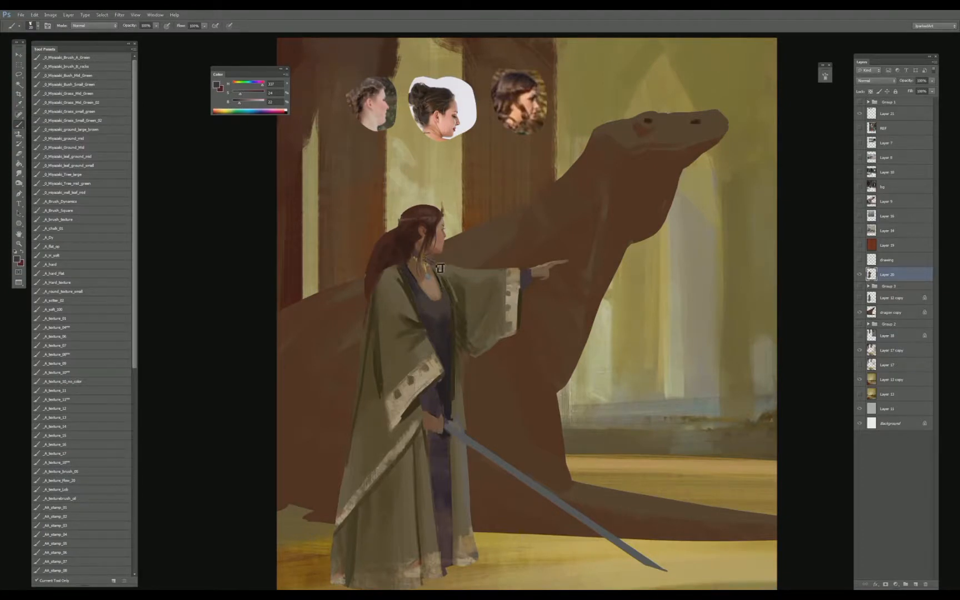
pyautogui.moveTo(428, 266); pyautogui.dragTo(426, 272)
# - Refine the robe's collar beside the neck with sampled tones and tidy the figure's edges with the eraser
pyautogui.keyDown('alt'); pyautogui.click(421, 269); pyautogui.keyUp('alt')
pyautogui.keyDown('alt'); pyautogui.click(440, 280); pyautogui.keyUp('alt')
pyautogui.keyDown('alt'); pyautogui.click(443, 274); pyautogui.keyUp('alt')
pyautogui.keyDown('alt'); pyautogui.click(443, 288); pyautogui.keyUp('alt')
pyautogui.keyDown('alt'); pyautogui.click(444, 276); pyautogui.keyUp('alt')
pyautogui.keyDown('alt'); pyautogui.click(445, 276); pyautogui.keyUp('alt')
pyautogui.hotkey('ctrl', '-')
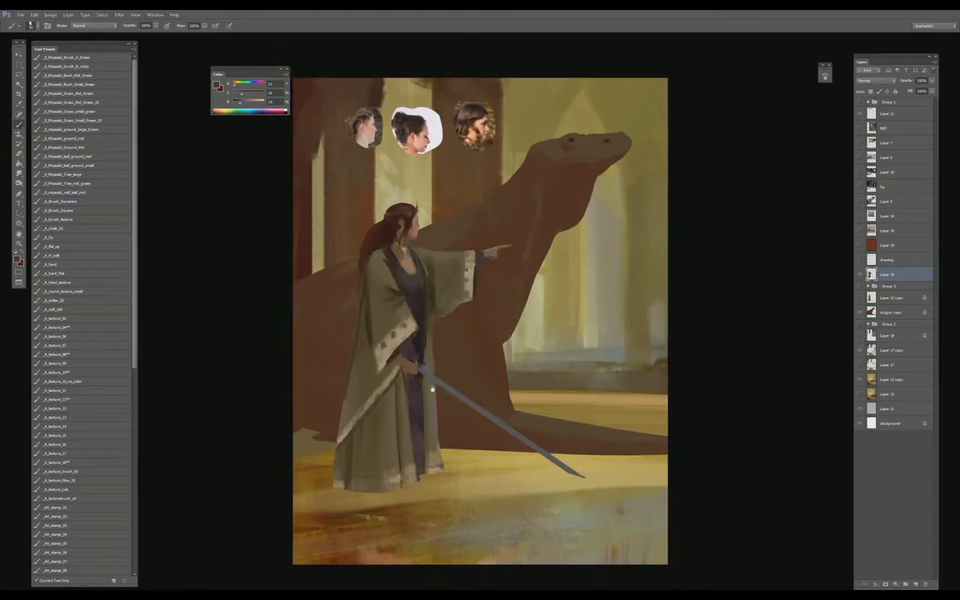
pyautogui.press('e')
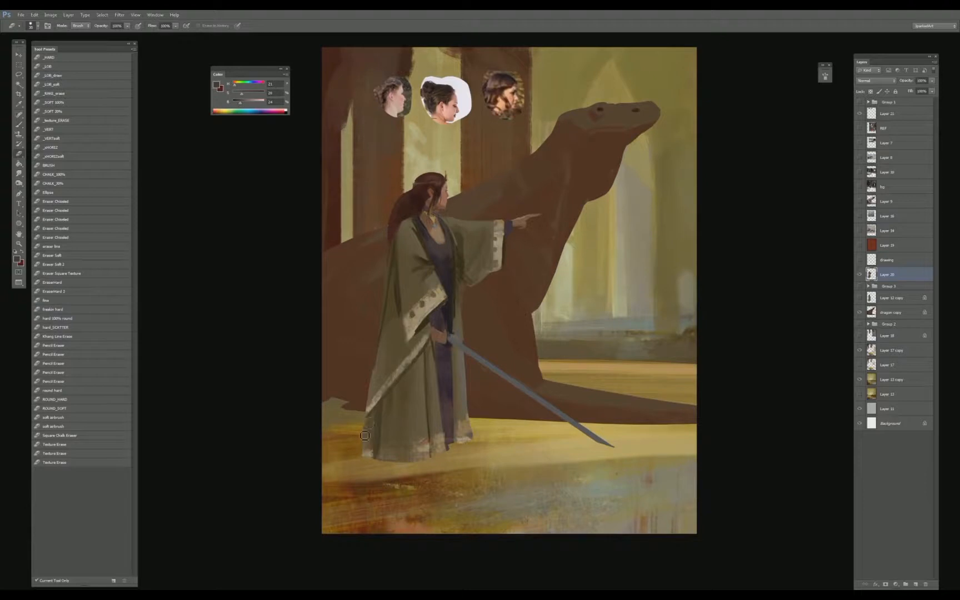
pyautogui.press('b')
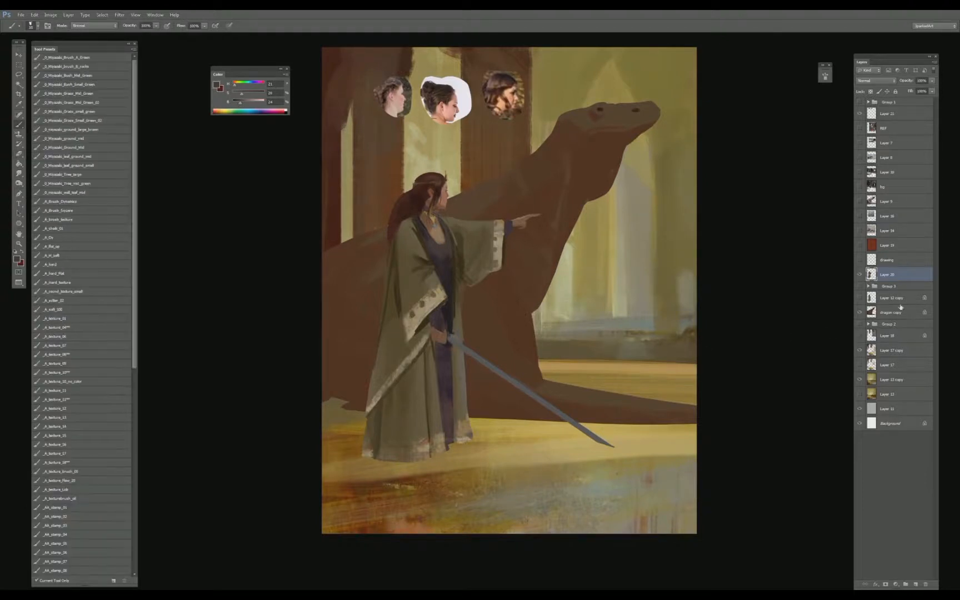
# - Select the Layer 13 copy background and brush sampled ground colors over the foreground with the texture_10_no_color preset
pyautogui.click(890, 379)
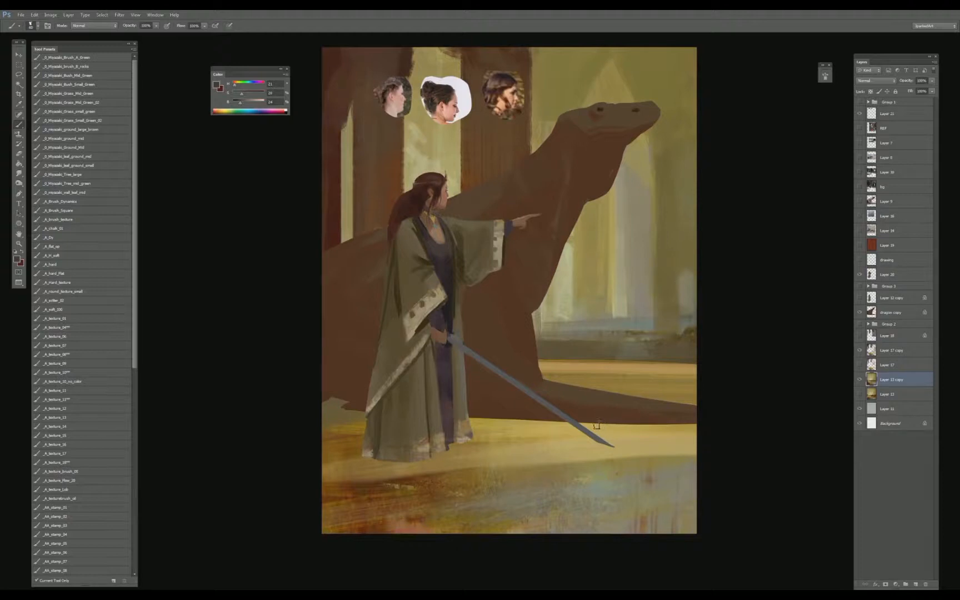
pyautogui.click(82, 372)
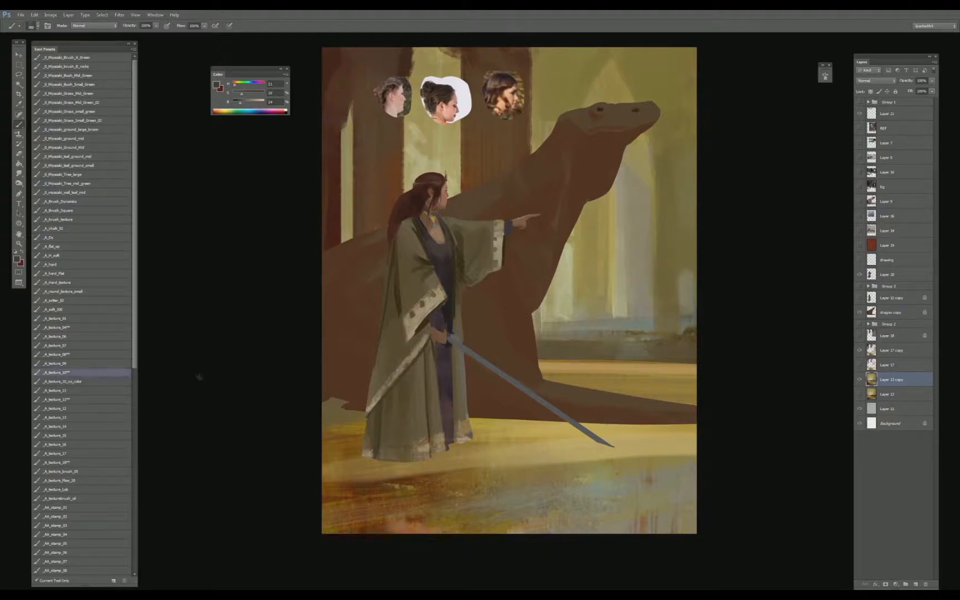
pyautogui.press('[')
pyautogui.click(89, 383)
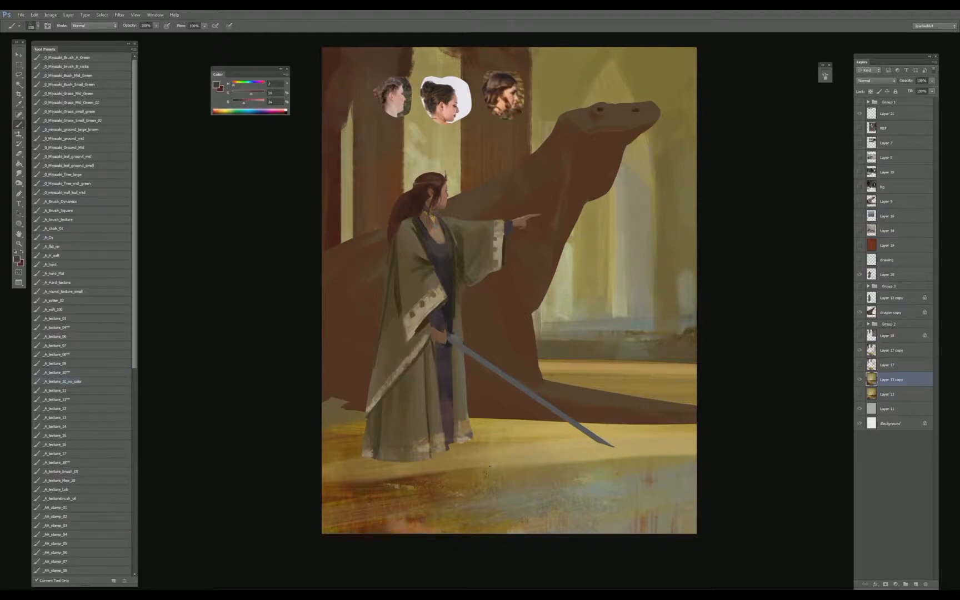
pyautogui.keyDown('alt'); pyautogui.click(412, 484); pyautogui.keyUp('alt')
pyautogui.keyDown('alt'); pyautogui.click(452, 484); pyautogui.keyUp('alt')
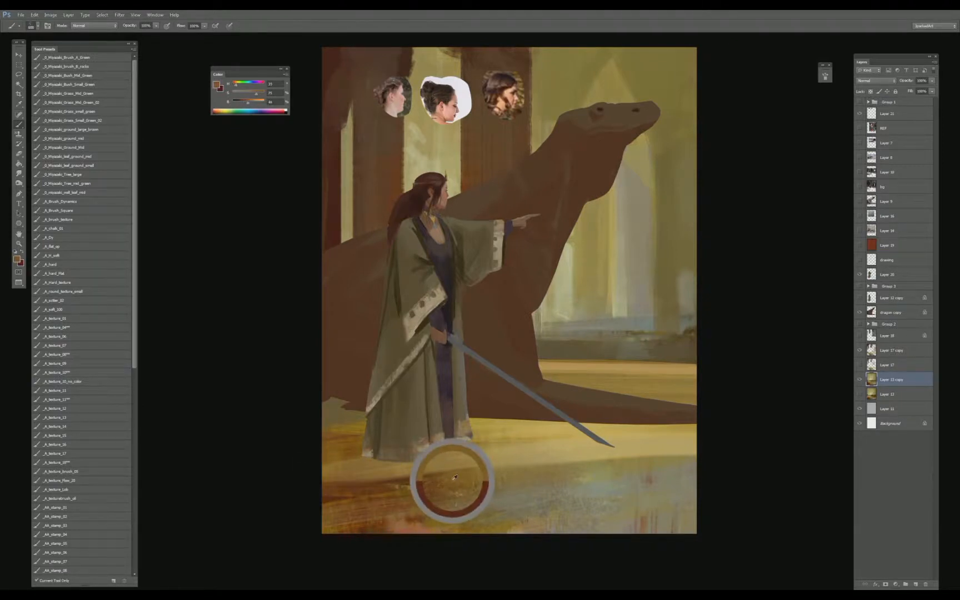
# - Create a merged copy of the background layers from Layer 17 copy down to Layer 13 copy
pyautogui.click(892, 352)
pyautogui.keyDown('shift'); pyautogui.click(901, 379); pyautogui.keyUp('shift')
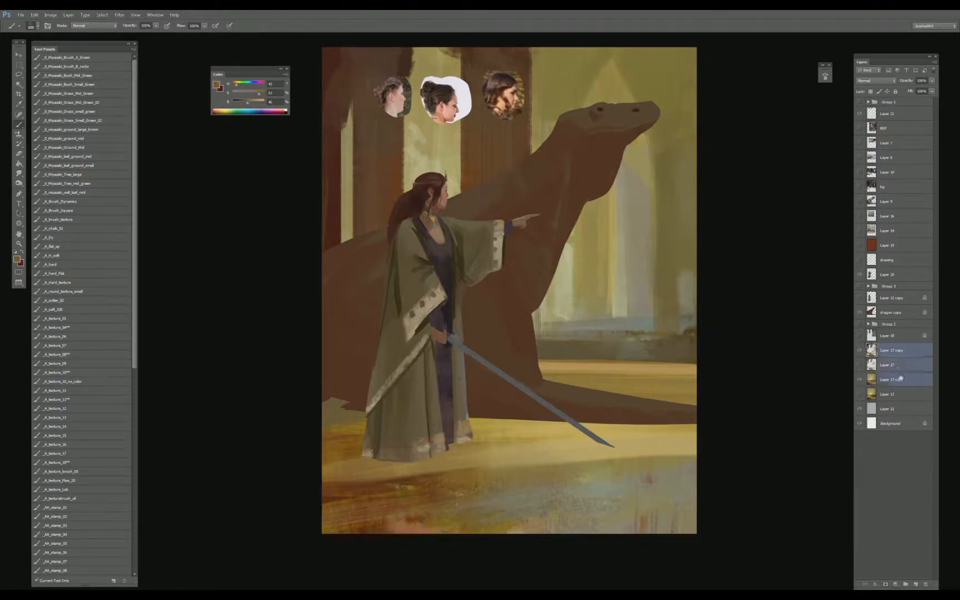
pyautogui.hotkey('ctrl', 'g')
pyautogui.press('e')
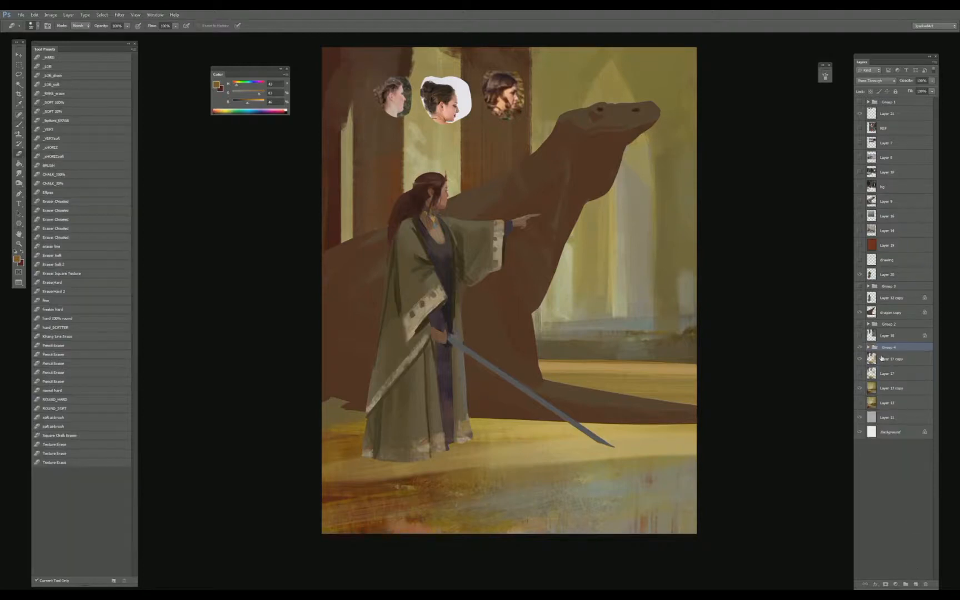
pyautogui.hotkey('ctrl', 'e')
# - Group the original background layers from Layer 17 copy to Layer 13 and select the merged background layer
pyautogui.click(902, 368)
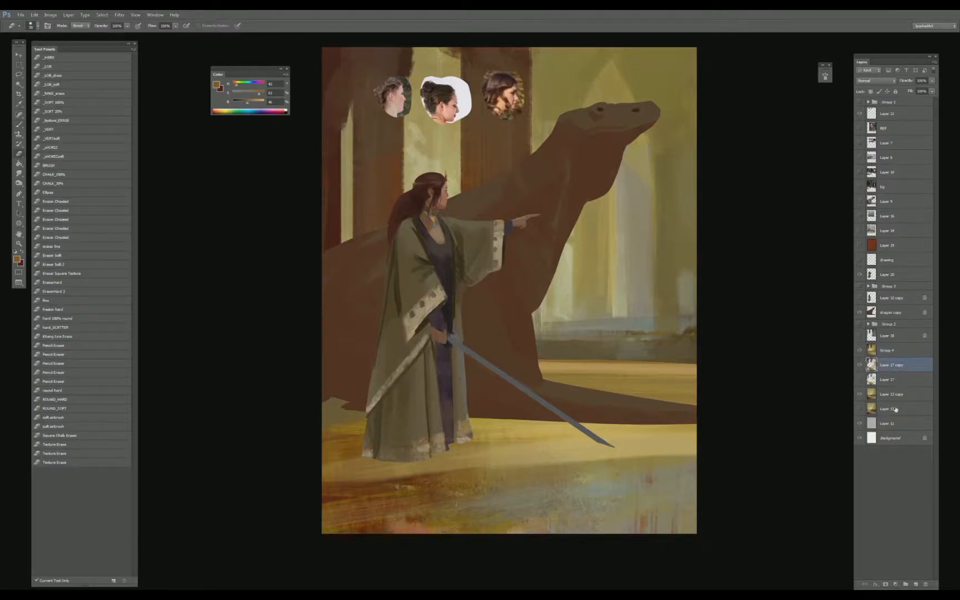
pyautogui.keyDown('shift'); pyautogui.click(896, 409); pyautogui.keyUp('shift')
pyautogui.hotkey('ctrl', 'g')
pyautogui.click(888, 351)
# - Brush textured ochre and brown strokes across the foreground ground below the figure using colors sampled from the floor
pyautogui.press('b')
pyautogui.keyDown('alt'); pyautogui.click(393, 489); pyautogui.keyUp('alt')
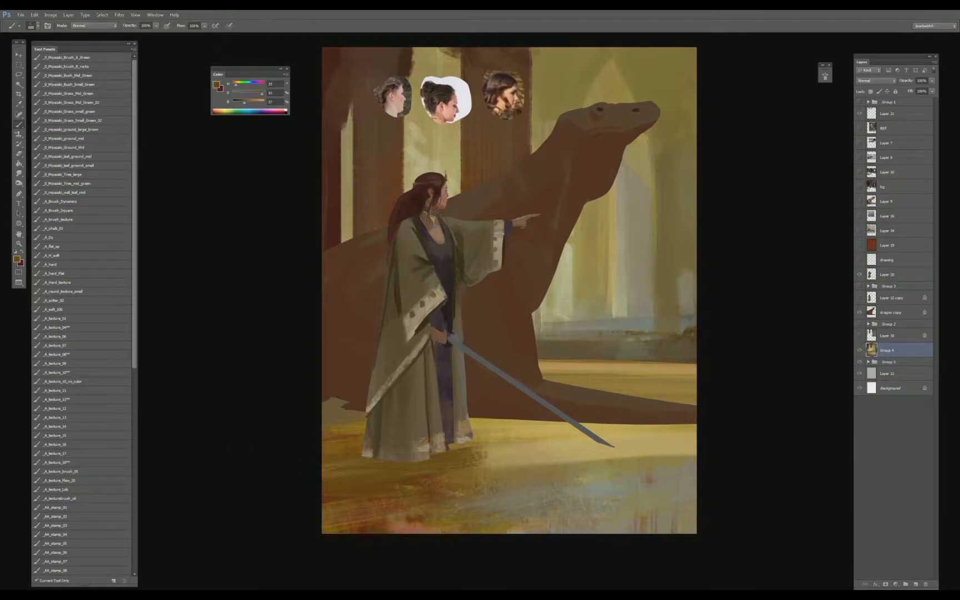
pyautogui.keyDown('alt'); pyautogui.click(471, 473); pyautogui.keyUp('alt')
pyautogui.moveTo(467, 469)
pyautogui.mouseDown()
pyautogui.moveTo(325, 489)
pyautogui.moveTo(522, 461)
pyautogui.mouseUp()
pyautogui.moveTo(326, 461); pyautogui.dragTo(575, 444)
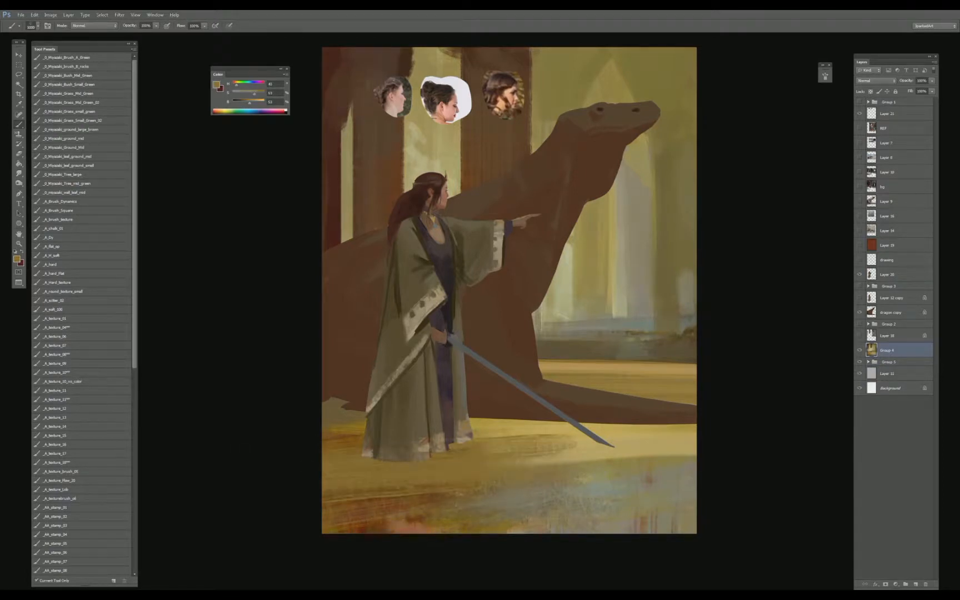
pyautogui.keyDown('alt'); pyautogui.click(350, 439); pyautogui.keyUp('alt')
pyautogui.moveTo(322, 472); pyautogui.dragTo(433, 470)
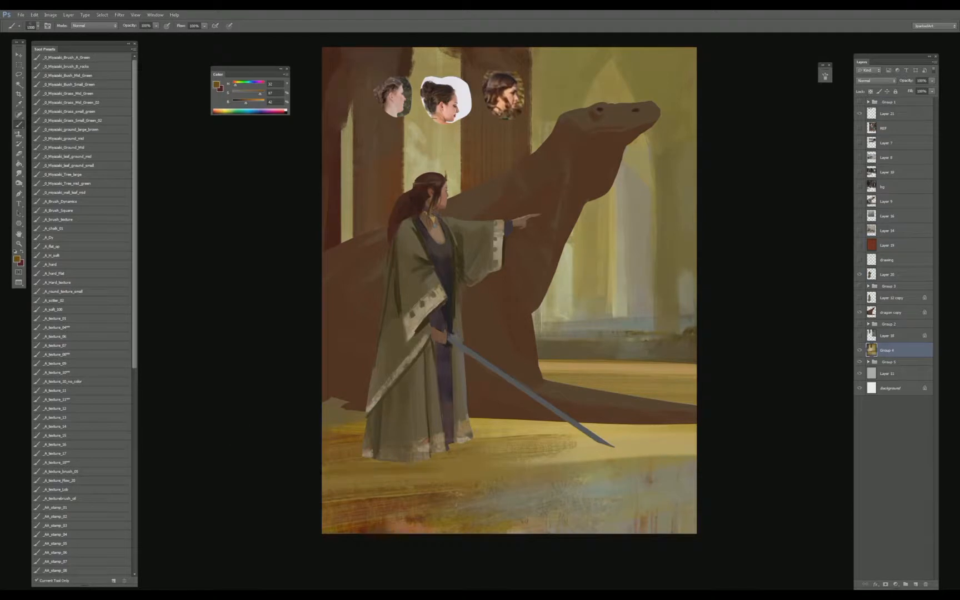
pyautogui.moveTo(325, 478)
pyautogui.mouseDown()
pyautogui.moveTo(389, 483)
pyautogui.moveTo(456, 520)
pyautogui.moveTo(517, 489)
pyautogui.moveTo(689, 508)
pyautogui.mouseUp()
# - Sweep broad pale grey-green strokes across the ground around the robe's hem and sword tip
pyautogui.keyDown('alt'); pyautogui.click(622, 467); pyautogui.keyUp('alt')
pyautogui.moveTo(528, 497)
pyautogui.mouseDown()
pyautogui.moveTo(428, 497)
pyautogui.moveTo(611, 489)
pyautogui.mouseUp()
pyautogui.moveTo(336, 489); pyautogui.dragTo(533, 484)
pyautogui.moveTo(692, 439); pyautogui.dragTo(325, 451)
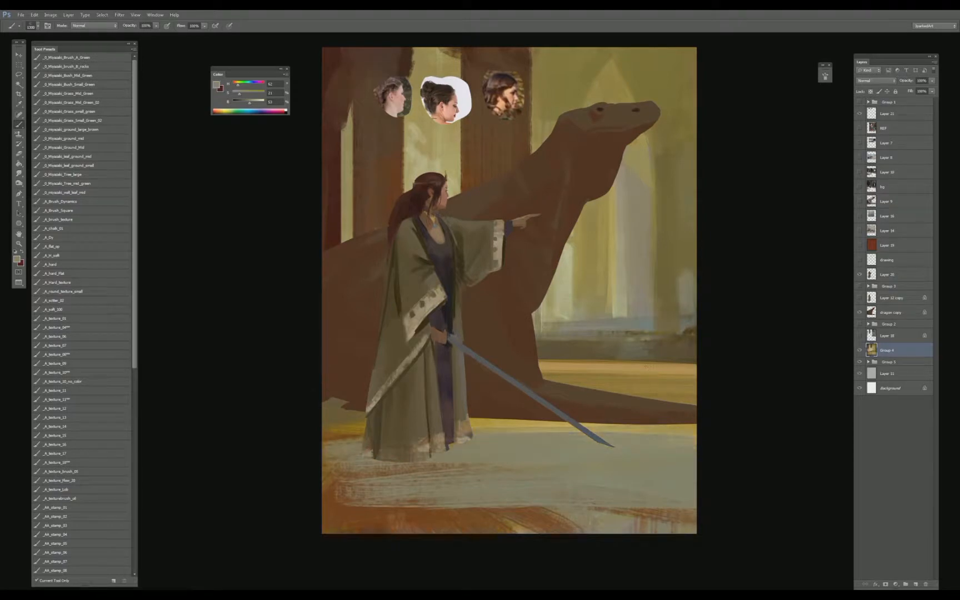
# - Cover the foreground below the figure with broad textured strokes of sampled orange-brown
pyautogui.keyDown('alt'); pyautogui.click(369, 514); pyautogui.keyUp('alt')
pyautogui.moveTo(367, 500)
pyautogui.mouseDown()
pyautogui.moveTo(679, 489)
pyautogui.moveTo(344, 489)
pyautogui.mouseUp()
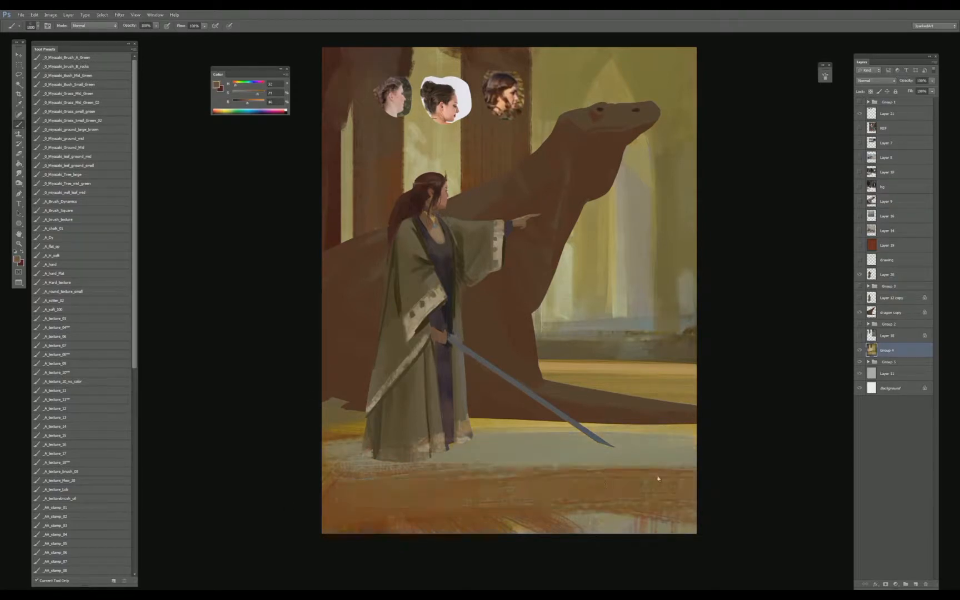
pyautogui.moveTo(500, 470); pyautogui.dragTo(695, 461)
pyautogui.moveTo(694, 467); pyautogui.dragTo(356, 472)
pyautogui.moveTo(428, 459)
pyautogui.mouseDown()
pyautogui.moveTo(695, 453)
pyautogui.moveTo(350, 465)
pyautogui.mouseUp()
pyautogui.moveTo(534, 447); pyautogui.dragTo(676, 439)
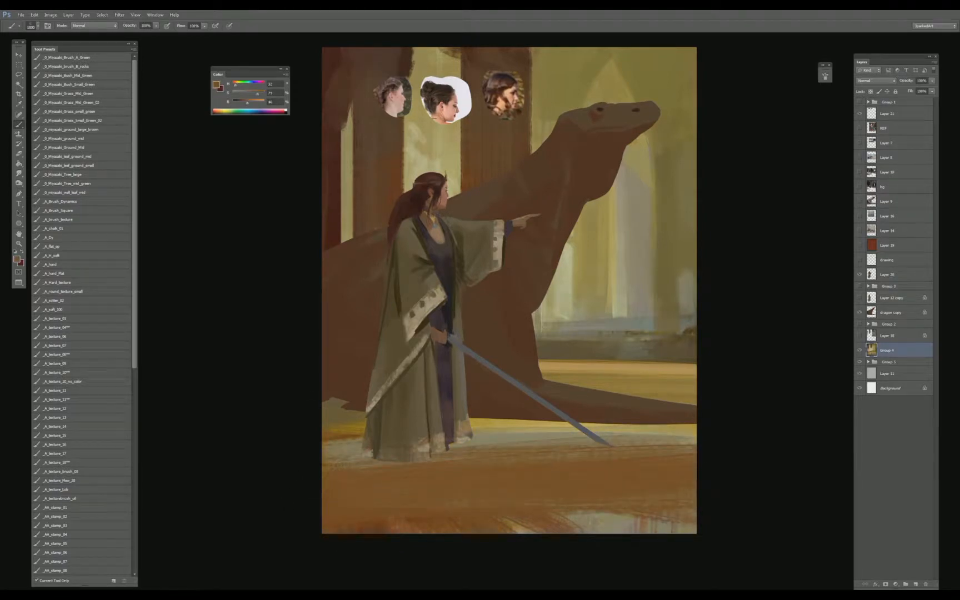
# - Load the round_texture_small brush and cover the remaining patchy colors along the canvas bottom with sampled orange-brown
pyautogui.click(90, 291)
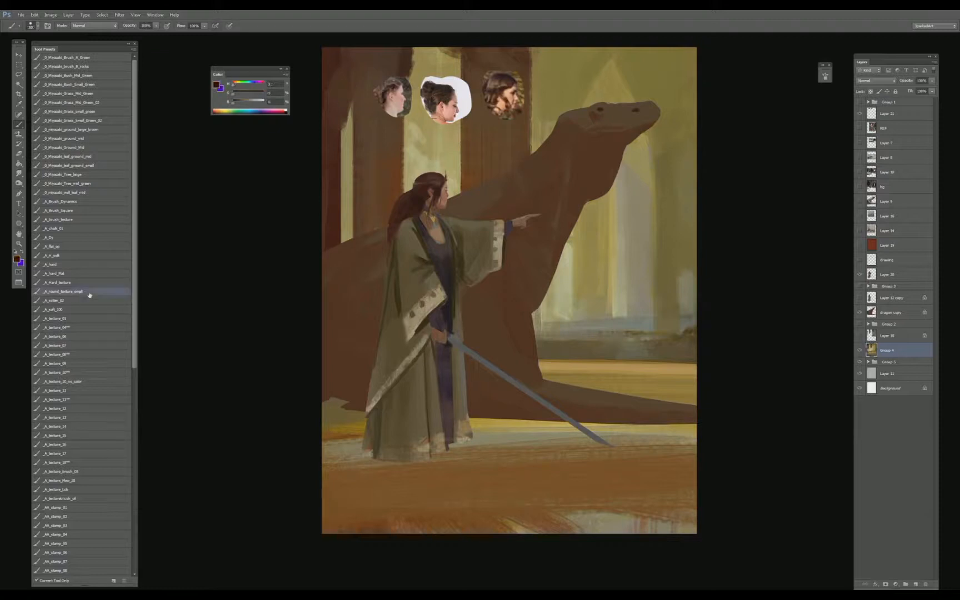
pyautogui.keyDown('alt'); pyautogui.click(375, 525); pyautogui.keyUp('alt')
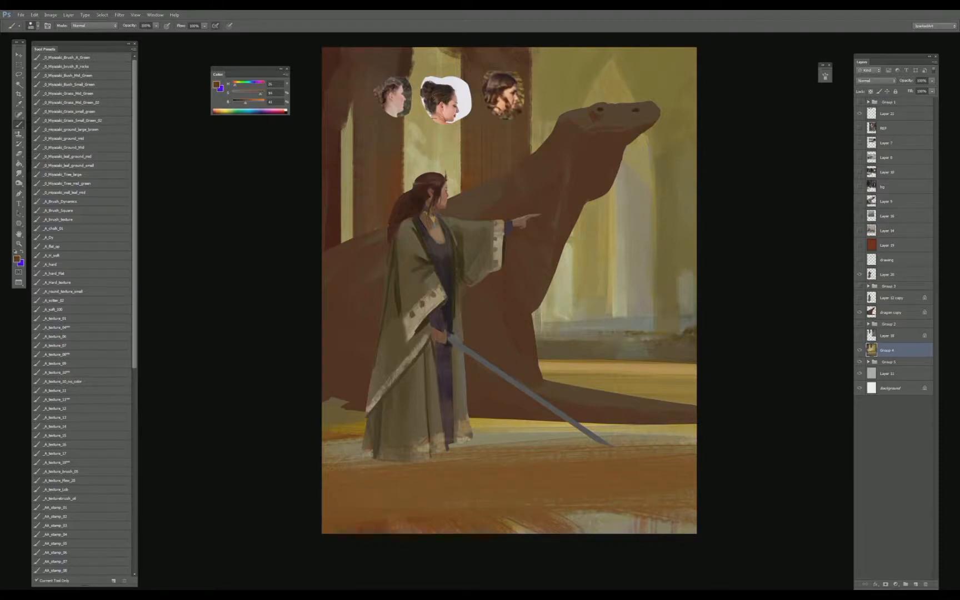
pyautogui.moveTo(362, 519)
pyautogui.mouseDown()
pyautogui.moveTo(645, 522)
pyautogui.moveTo(694, 489)
pyautogui.mouseUp()
pyautogui.moveTo(689, 500); pyautogui.dragTo(537, 514)
pyautogui.moveTo(606, 526); pyautogui.dragTo(375, 494)
pyautogui.moveTo(508, 483); pyautogui.dragTo(605, 480)
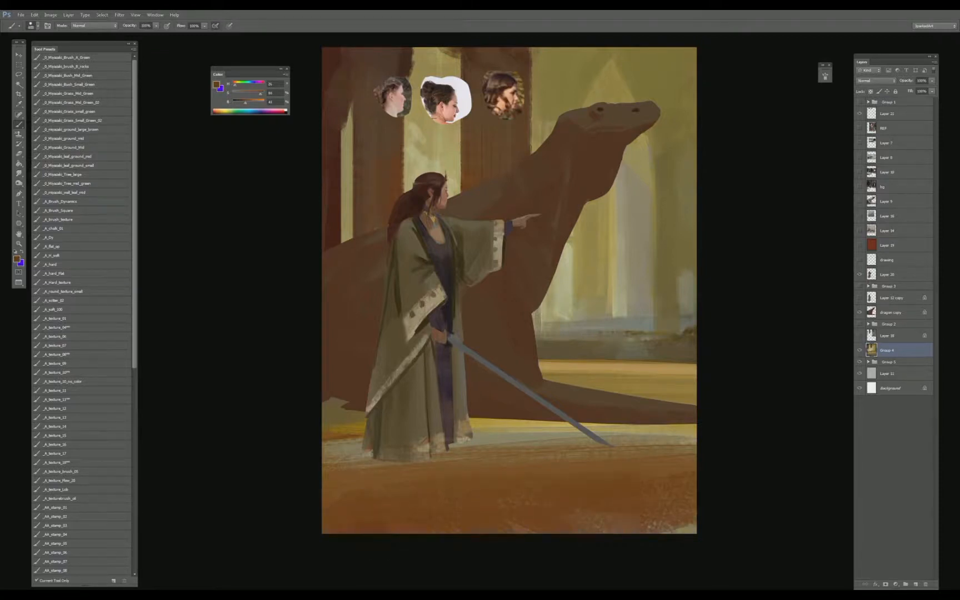
pyautogui.moveTo(497, 466); pyautogui.dragTo(519, 465)
pyautogui.moveTo(664, 514)
pyautogui.mouseDown()
pyautogui.moveTo(695, 530)
pyautogui.moveTo(606, 530)
pyautogui.mouseUp()
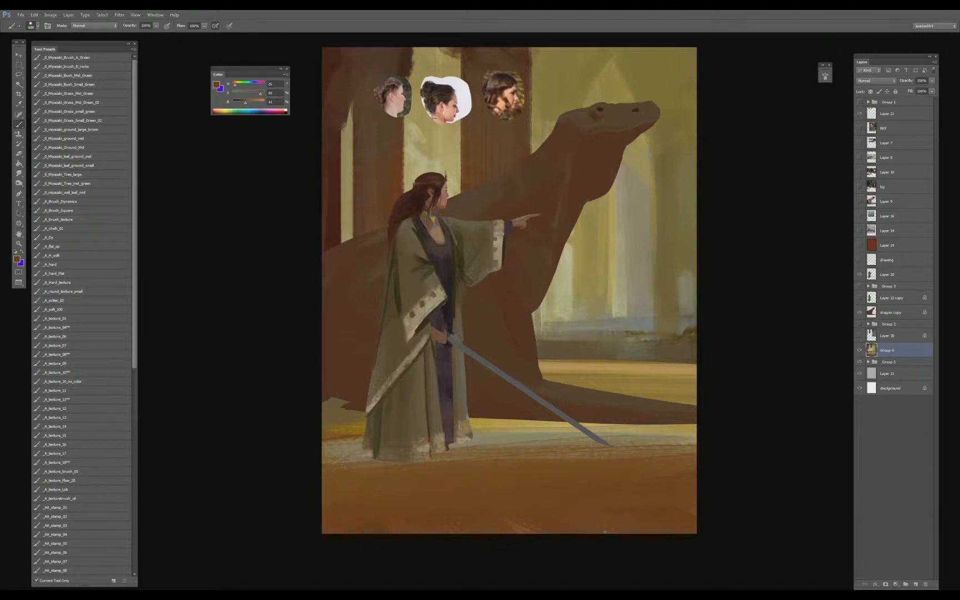
# - Choose a different textured brush preset and blend sampled pale floor color along the edge of the brown foreground
pyautogui.hotkey('ctrl', '-')
pyautogui.hotkey('ctrl', '-')
pyautogui.hotkey('ctrl', '-')
pyautogui.hotkey('ctrl', '+')
pyautogui.hotkey('ctrl', '+')
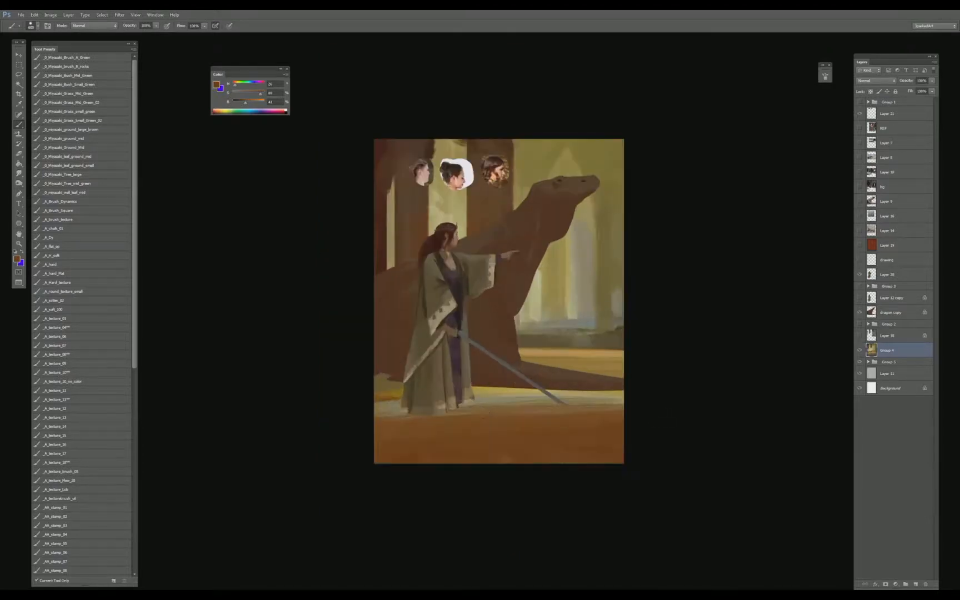
pyautogui.keyDown('alt'); pyautogui.click(491, 393); pyautogui.keyUp('alt')
pyautogui.moveTo(133, 365); pyautogui.dragTo(127, 453)
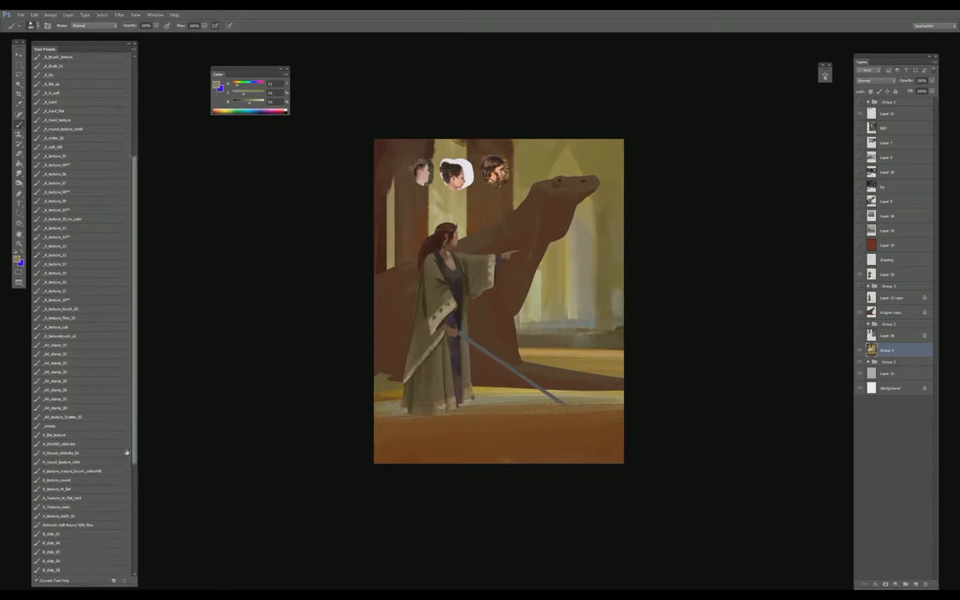
pyautogui.click(95, 444)
pyautogui.scroll(2, 117, 400)
pyautogui.click(81, 332)
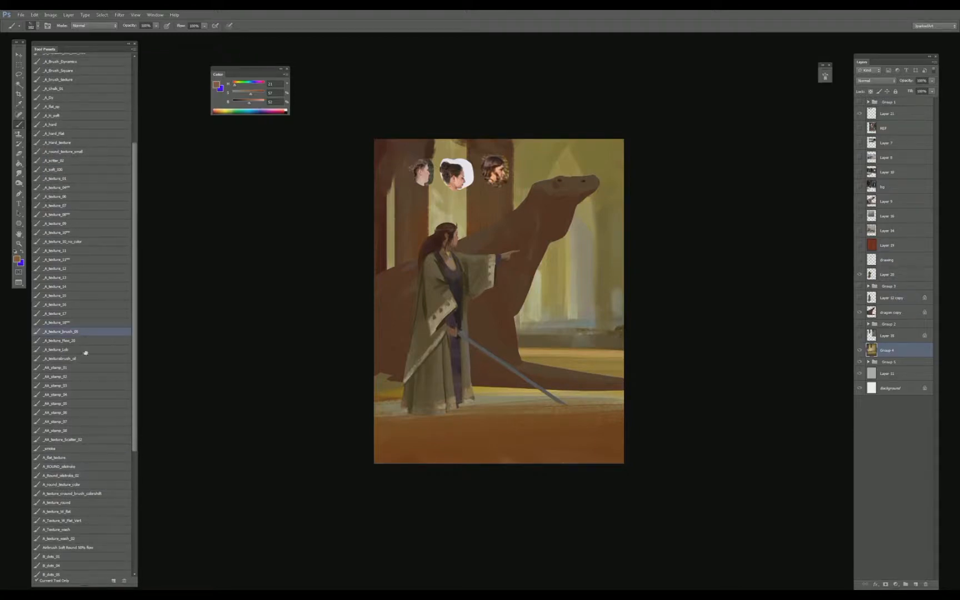
pyautogui.click(92, 466)
pyautogui.keyDown('alt'); pyautogui.click(491, 399); pyautogui.keyUp('alt')
pyautogui.moveTo(502, 411); pyautogui.dragTo(466, 414)
pyautogui.moveTo(540, 414); pyautogui.dragTo(380, 421)
# - Soften the transition between the pale floor and brown foreground beneath the robe with sampled mid-tones
pyautogui.keyDown('alt'); pyautogui.click(490, 409); pyautogui.keyUp('alt')
pyautogui.keyDown('alt'); pyautogui.click(536, 424); pyautogui.keyUp('alt')
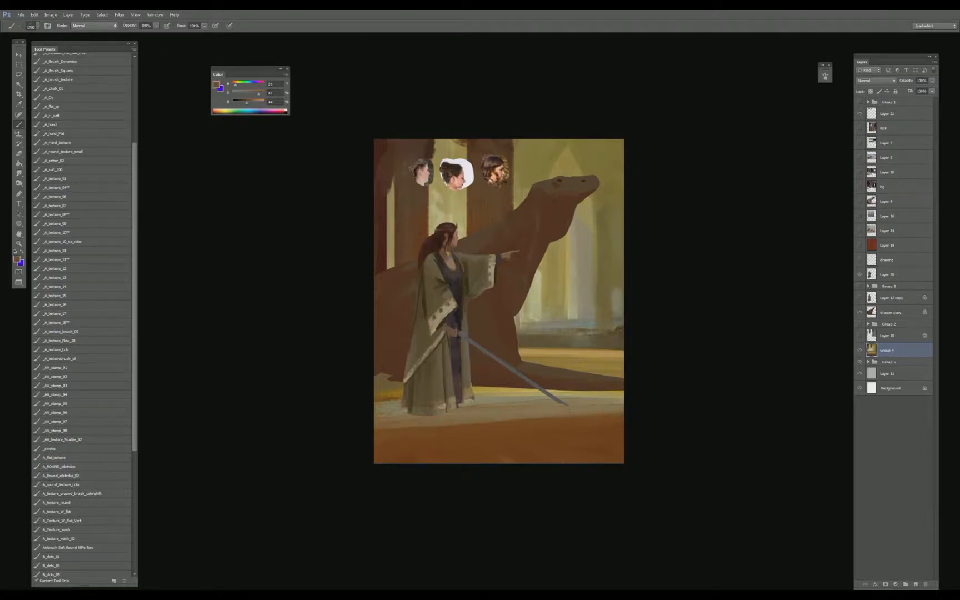
pyautogui.moveTo(593, 413); pyautogui.dragTo(386, 412)
pyautogui.moveTo(461, 411)
pyautogui.mouseDown()
pyautogui.moveTo(605, 400)
pyautogui.moveTo(469, 406)
pyautogui.mouseUp()
# - Paint golden ochre around the robe's hem with a smaller brush and carry sampled floor color into the brown foreground
pyautogui.press('[')
pyautogui.press('[')
pyautogui.keyDown('alt'); pyautogui.click(490, 390); pyautogui.keyUp('alt')
pyautogui.keyDown('alt'); pyautogui.click(404, 392); pyautogui.keyUp('alt')
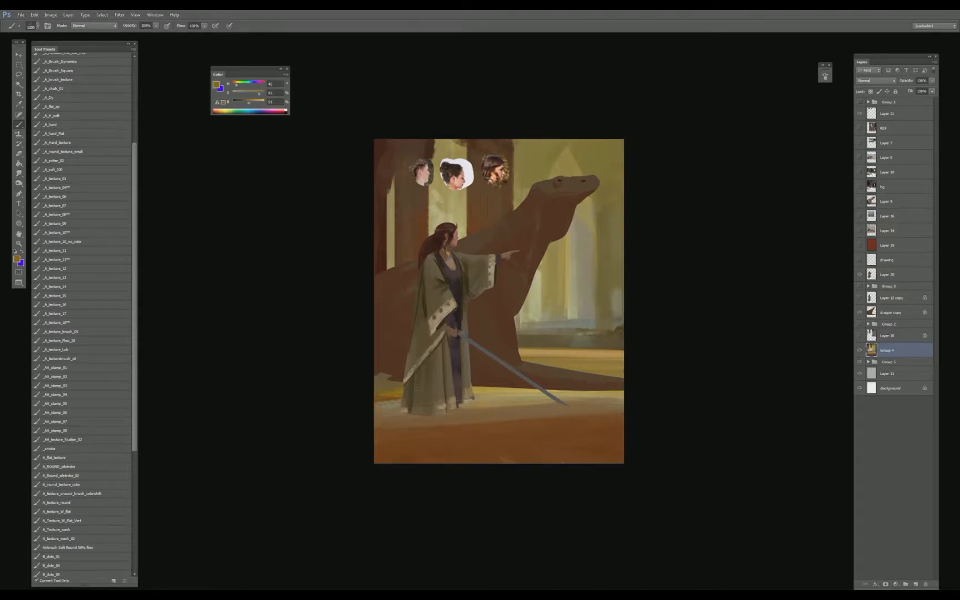
pyautogui.keyDown('alt'); pyautogui.click(383, 394); pyautogui.keyUp('alt')
pyautogui.keyDown('alt'); pyautogui.click(528, 413); pyautogui.keyUp('alt')
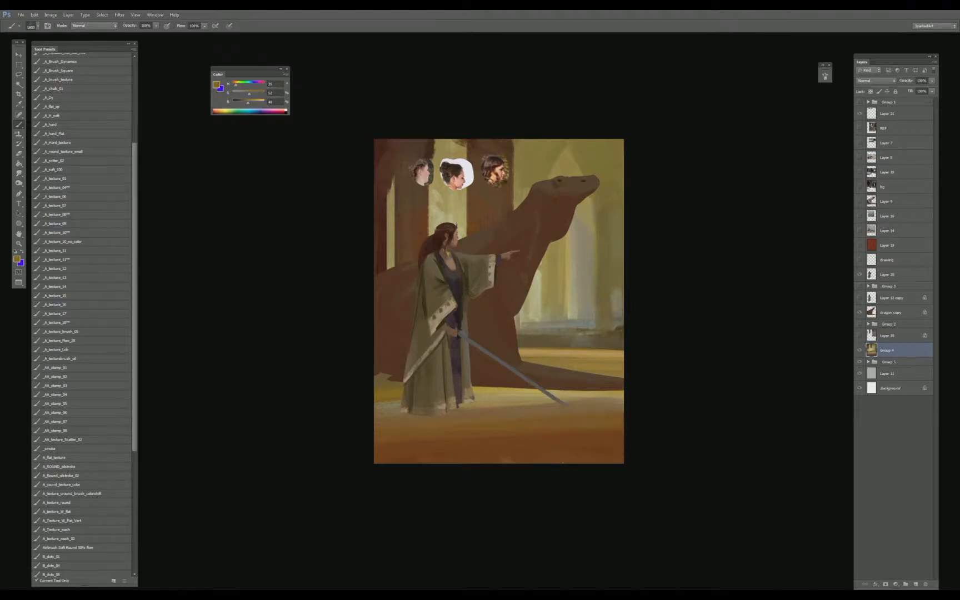
pyautogui.moveTo(392, 448); pyautogui.dragTo(576, 436)
pyautogui.keyDown('alt'); pyautogui.click(571, 436); pyautogui.keyUp('alt')
# - Brush sampled olive-brown across the distant floor behind the lizard's tail with a smaller brush
pyautogui.keyDown('alt'); pyautogui.click(545, 341); pyautogui.keyUp('alt')
pyautogui.press('[')
pyautogui.press('[')
pyautogui.moveTo(524, 350)
pyautogui.mouseDown()
pyautogui.moveTo(624, 352)
pyautogui.moveTo(603, 358)
pyautogui.mouseUp()
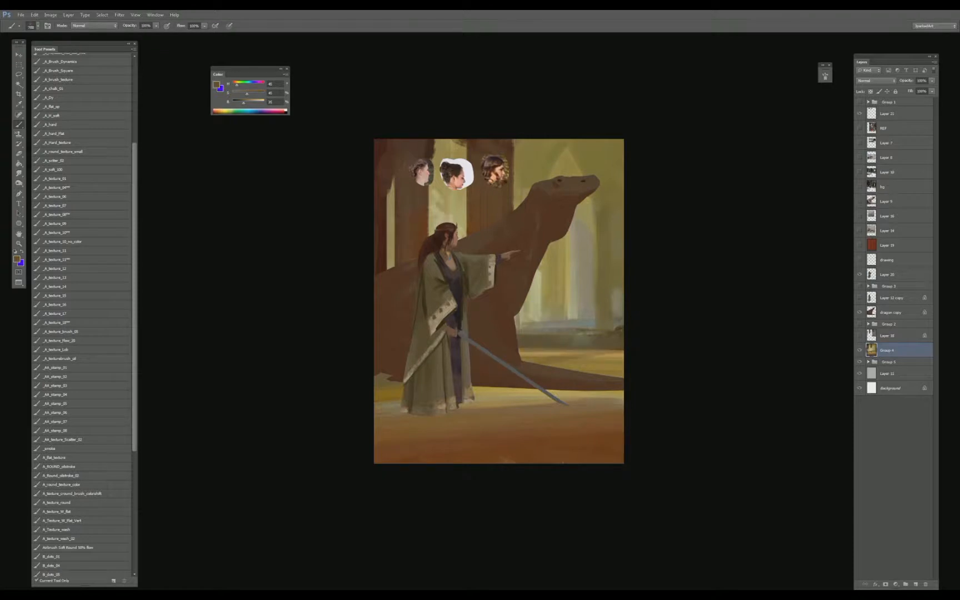
# - Refine the far floor and waterline behind the lizard with smaller strokes of colors sampled there
pyautogui.keyDown('alt'); pyautogui.click(599, 354); pyautogui.keyUp('alt')
pyautogui.press('[')
pyautogui.press('[')
pyautogui.keyDown('alt'); pyautogui.click(556, 354); pyautogui.keyUp('alt')
pyautogui.keyDown('alt'); pyautogui.click(581, 339); pyautogui.keyUp('alt')
pyautogui.press('[')
pyautogui.press('[')
pyautogui.keyDown('alt'); pyautogui.click(607, 345); pyautogui.keyUp('alt')
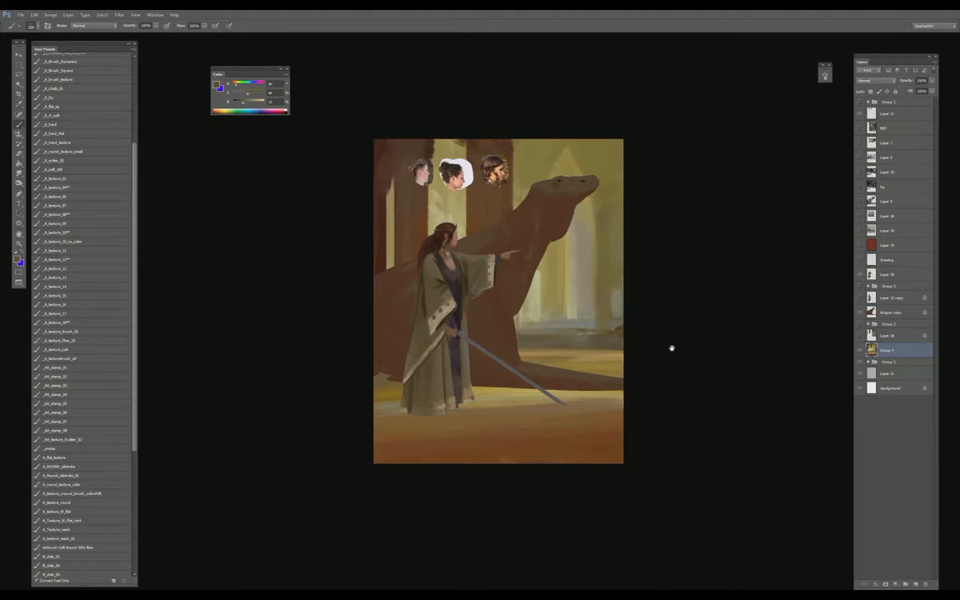
# - Activate the swordswoman's layer and sample dark olive-brown shadow colors from her robe for the brush
pyautogui.press('v')
pyautogui.hotkey('ctrl', '+')
pyautogui.hotkey('ctrl', '+')
pyautogui.click(386, 247)
pyautogui.press('b')
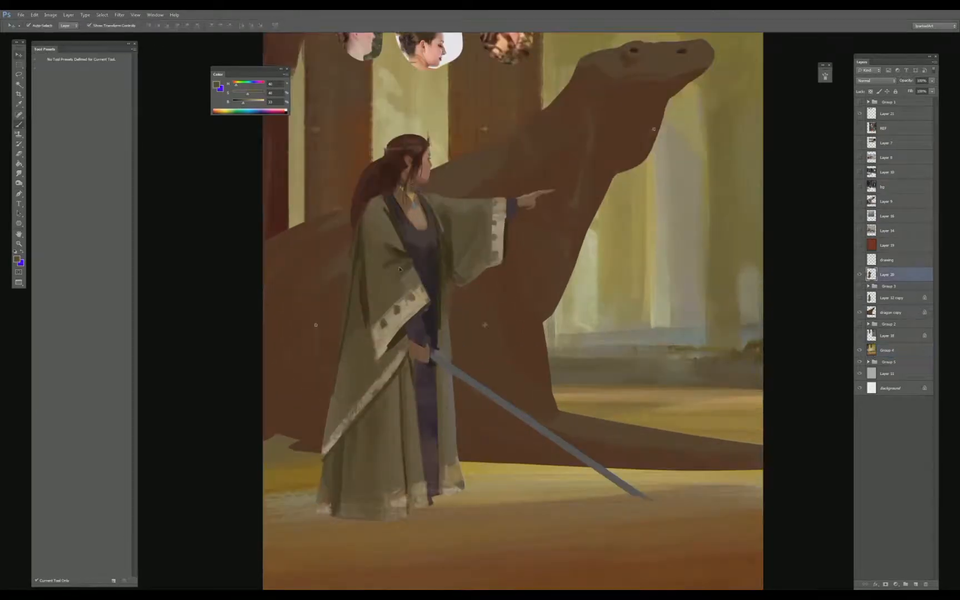
pyautogui.moveTo(384, 242); pyautogui.dragTo(389, 276)
pyautogui.keyDown('alt'); pyautogui.click(399, 309); pyautogui.keyUp('alt')
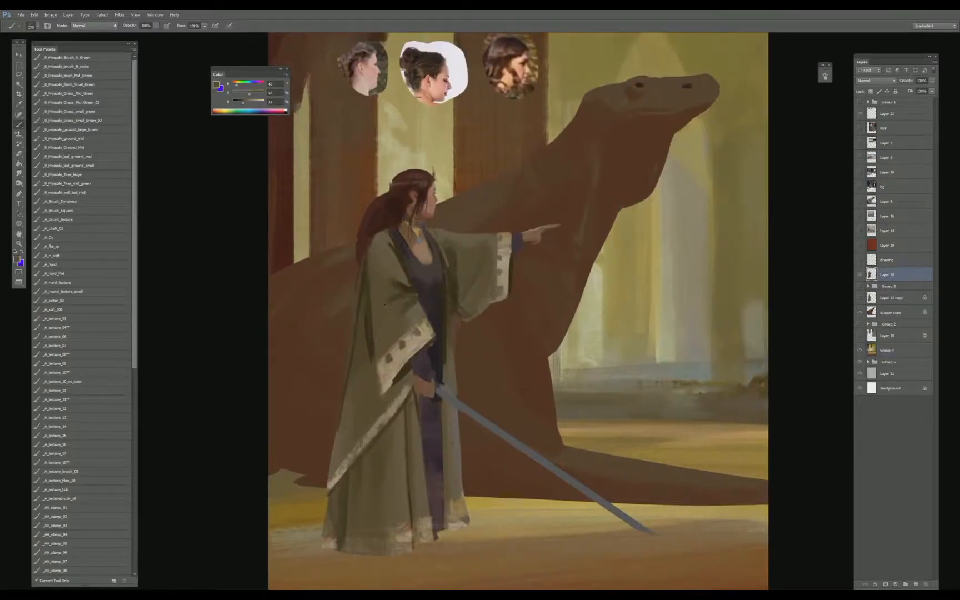
pyautogui.keyDown('alt'); pyautogui.click(399, 288); pyautogui.keyUp('alt')
# - Switch to the web browser and look back through the medieval princess cosplay image results for costume references
pyautogui.hotkey('alt', 'Tab')
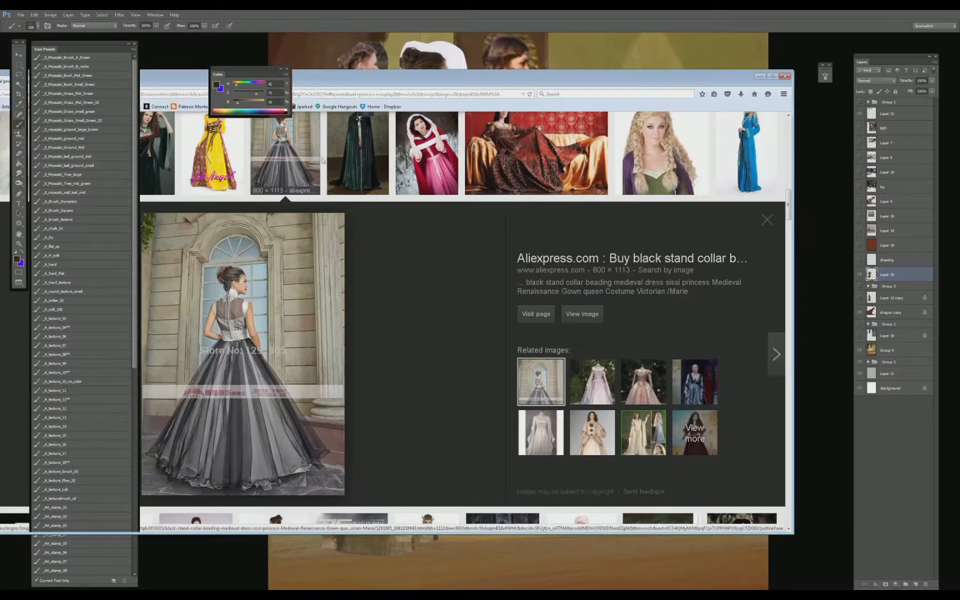
pyautogui.scroll(6, 371, 228)
pyautogui.scroll(5, 370, 227)
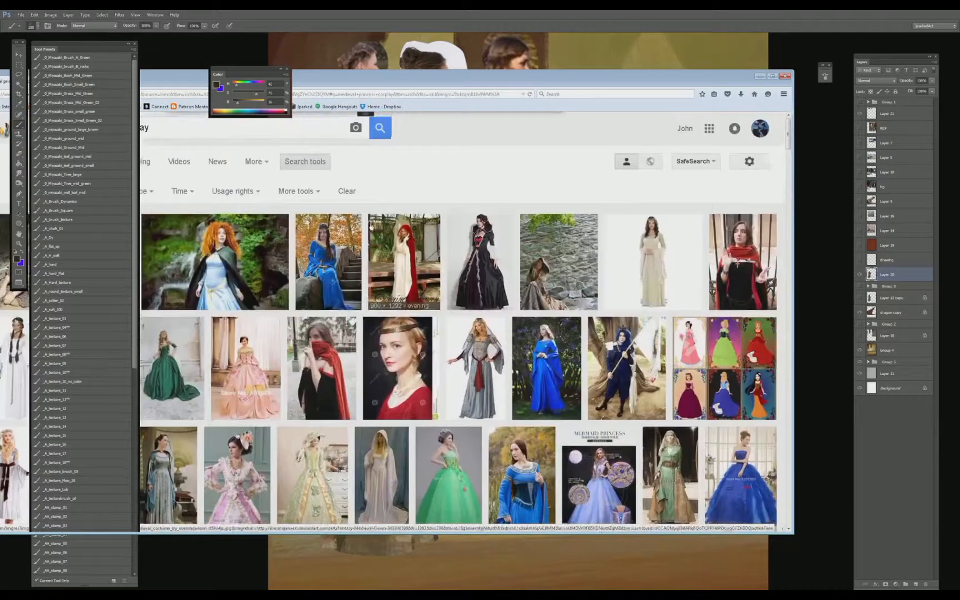
pyautogui.moveTo(455, 67); pyautogui.dragTo(459, 72)
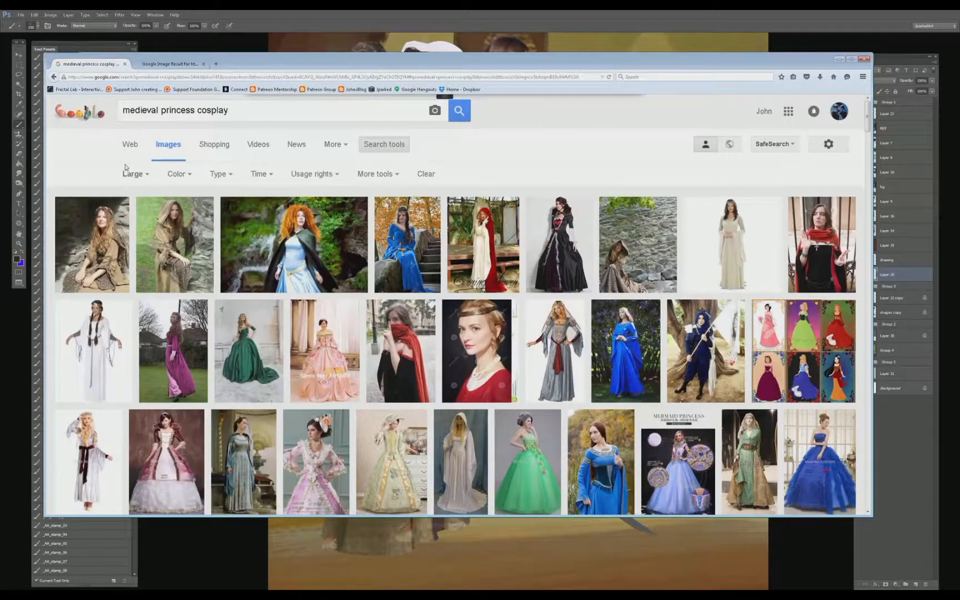
pyautogui.click(53, 77)
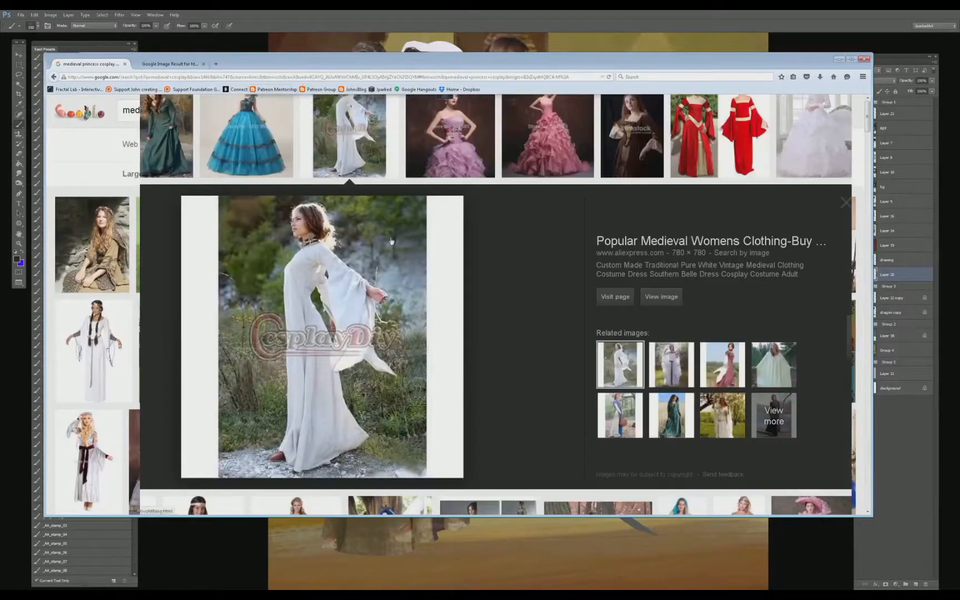
pyautogui.scroll(5, 384, 229)
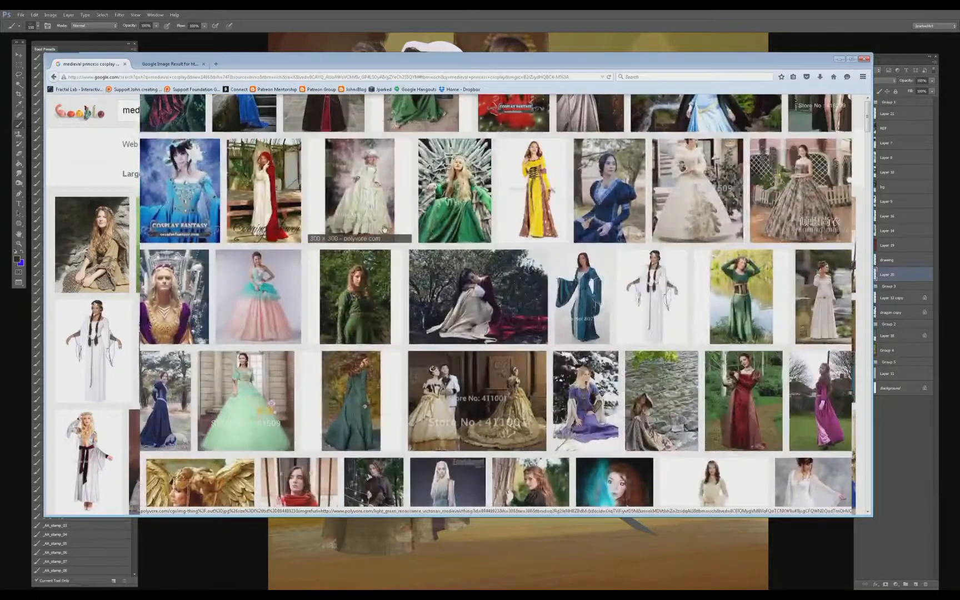
pyautogui.scroll(5, 384, 229)
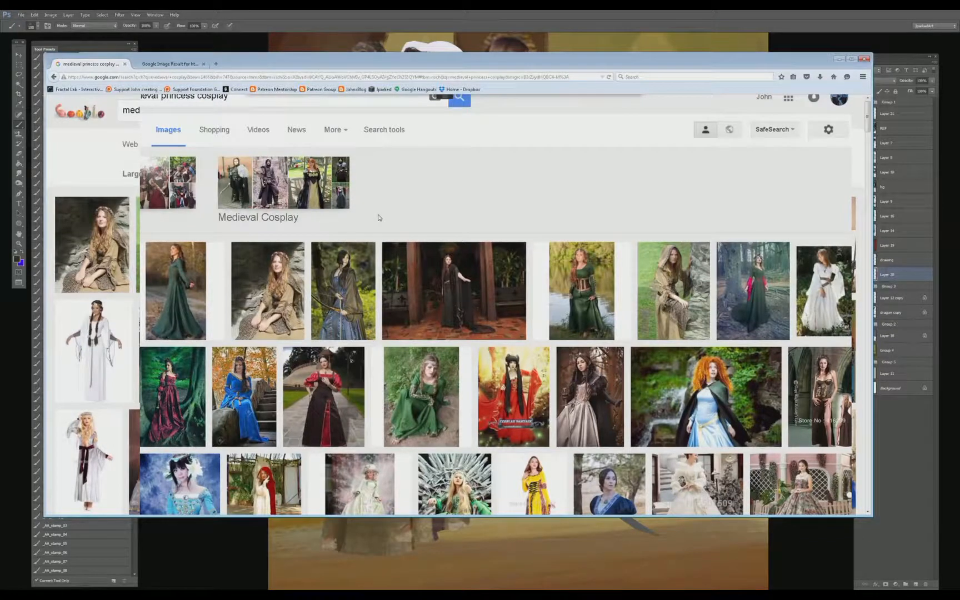
# - Browse the related renaissance cosplay images and copy the photo of the woman in a cream cape and gown
pyautogui.click(80, 176)
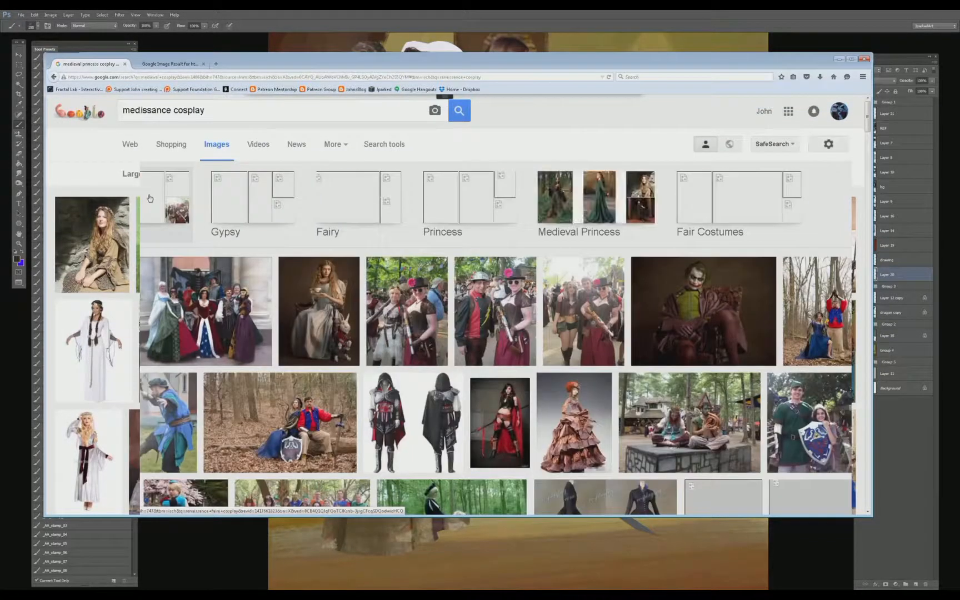
pyautogui.scroll(-3, 150, 199)
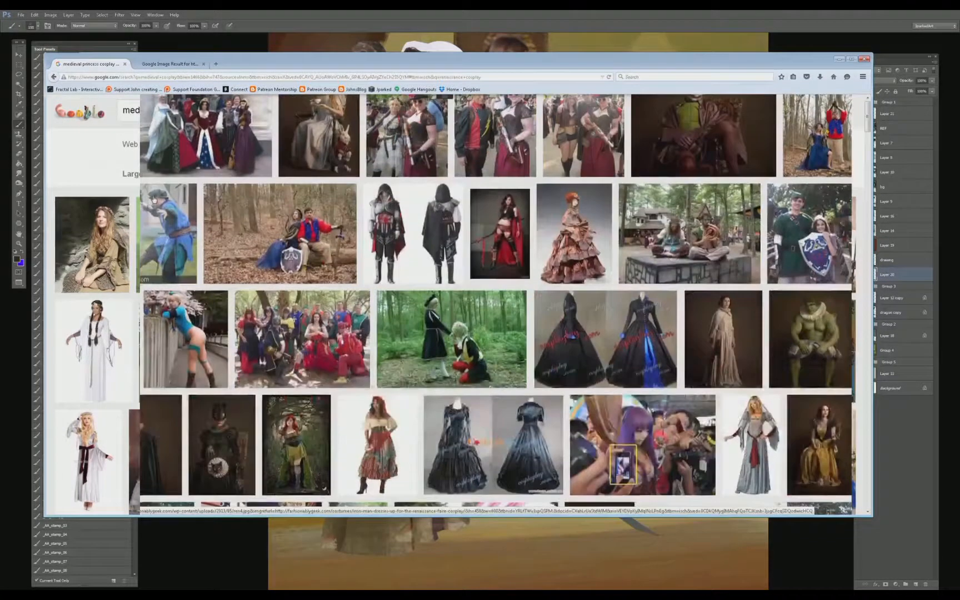
pyautogui.scroll(-1, 154, 199)
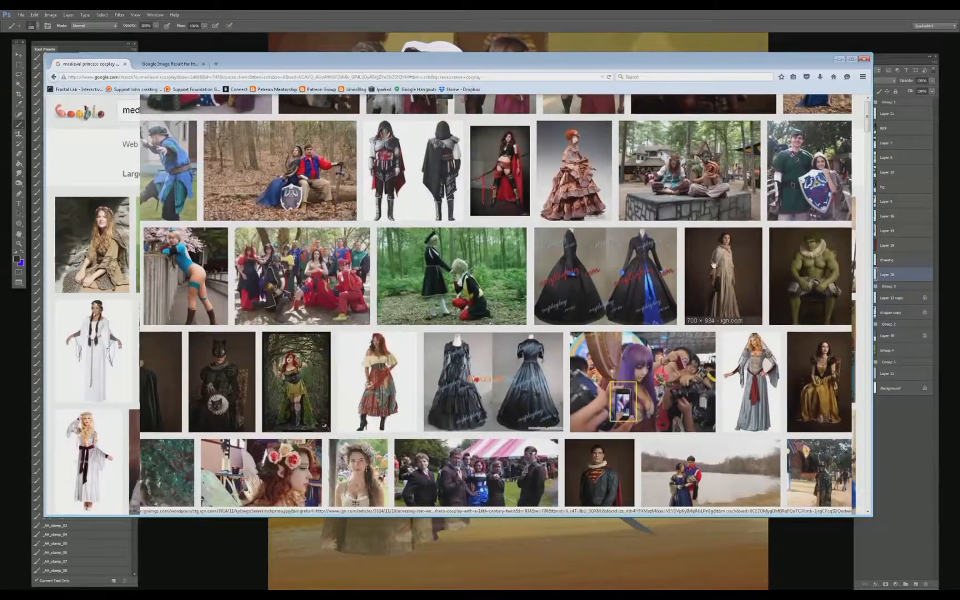
pyautogui.click(726, 265)
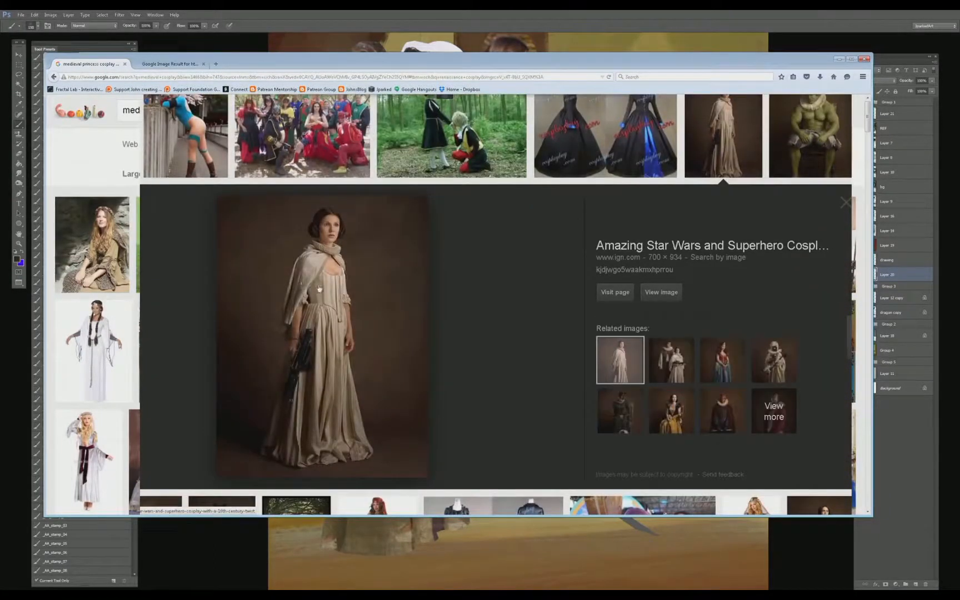
pyautogui.rightClick(320, 288)
pyautogui.click(368, 352)
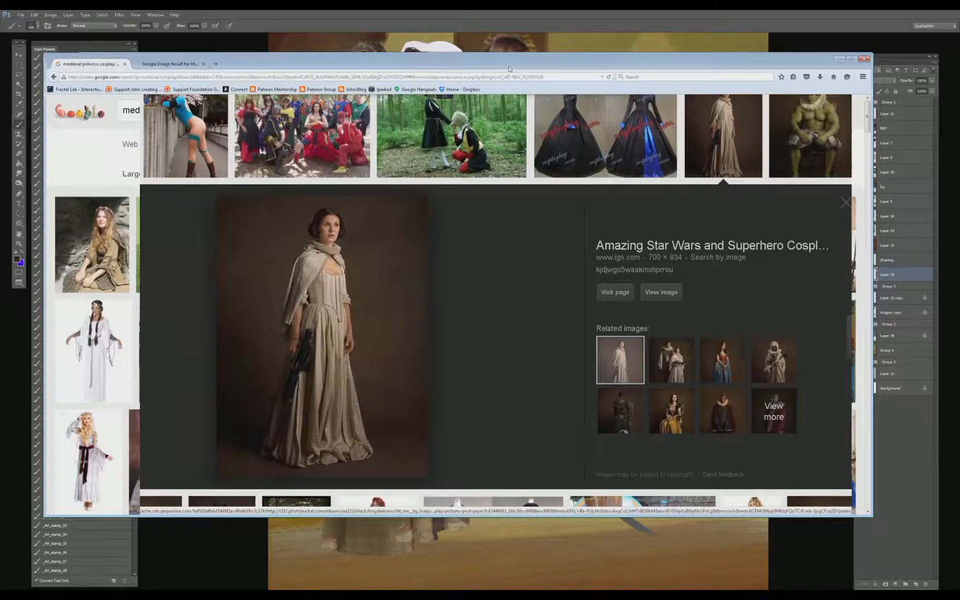
# - Switch to Photoshop, paste the cream gown photo, enlarge it and place it over the lizard beside the swordswoman
pyautogui.moveTo(509, 69); pyautogui.dragTo(341, 108)
pyautogui.hotkey('alt', 'Tab')
pyautogui.press('v')
pyautogui.hotkey('ctrl', 'v')
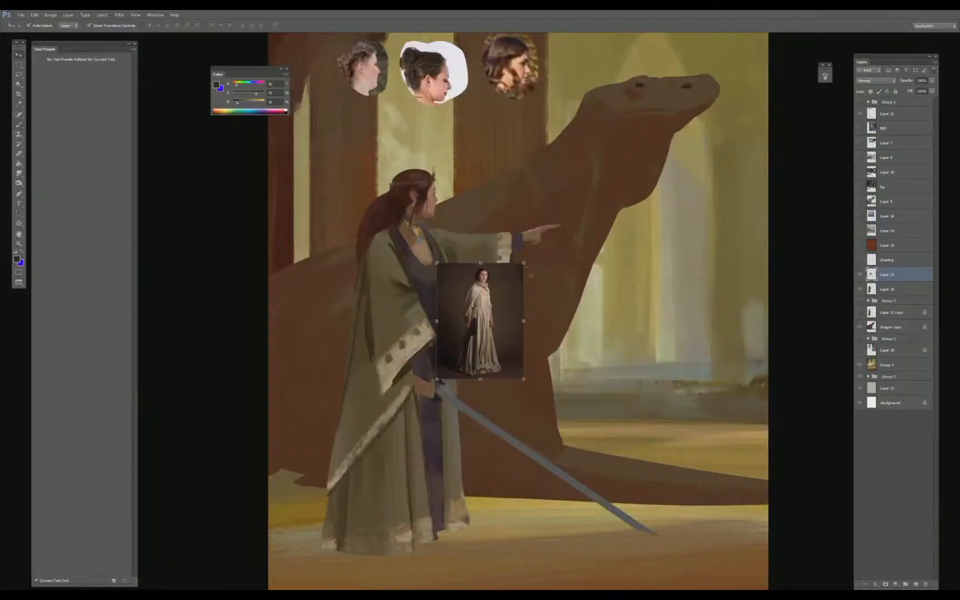
pyautogui.moveTo(436, 379); pyautogui.dragTo(379, 455)
pyautogui.moveTo(480, 320); pyautogui.dragTo(612, 248)
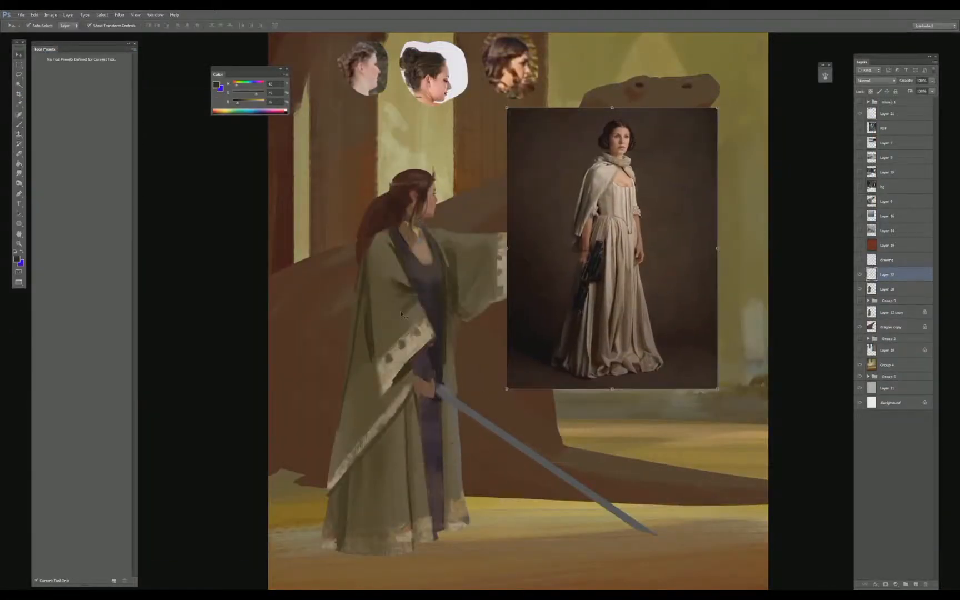
# - Return to the browser and examine the related Flemish-style costume portraits, including the blue-red and yellow gowns
pyautogui.hotkey('alt', 'Tab')
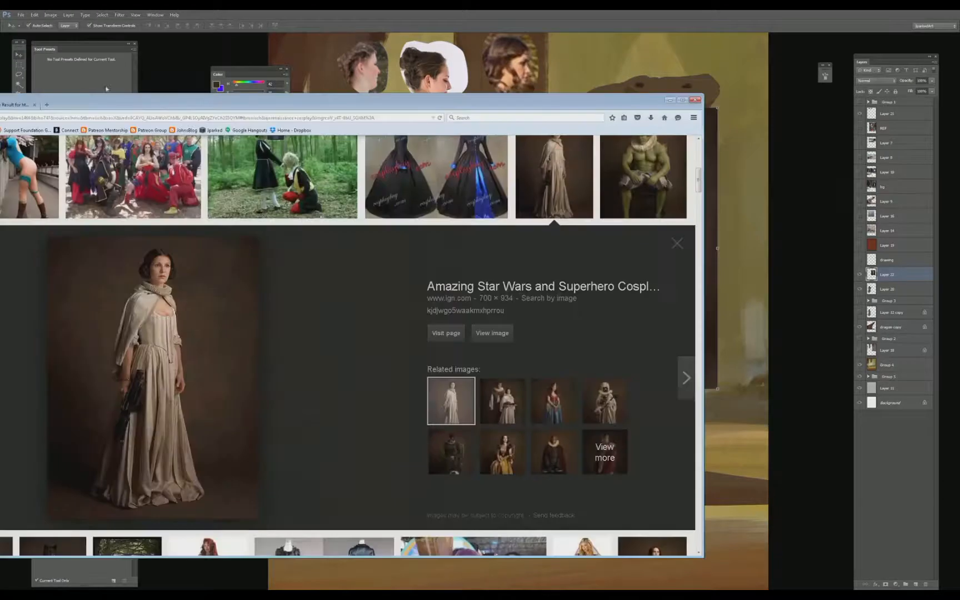
pyautogui.moveTo(334, 98); pyautogui.dragTo(502, 82)
pyautogui.click(685, 384)
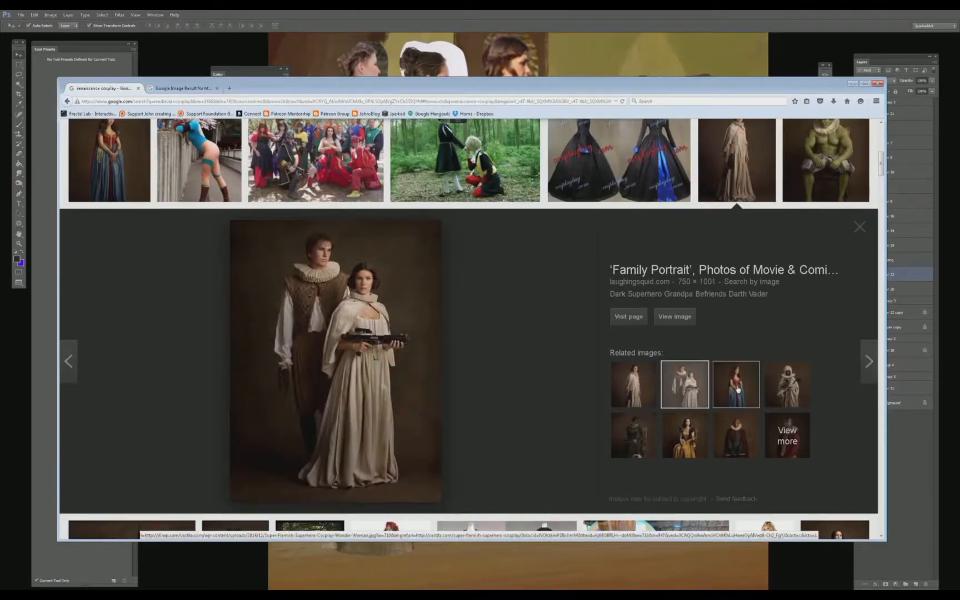
pyautogui.click(738, 389)
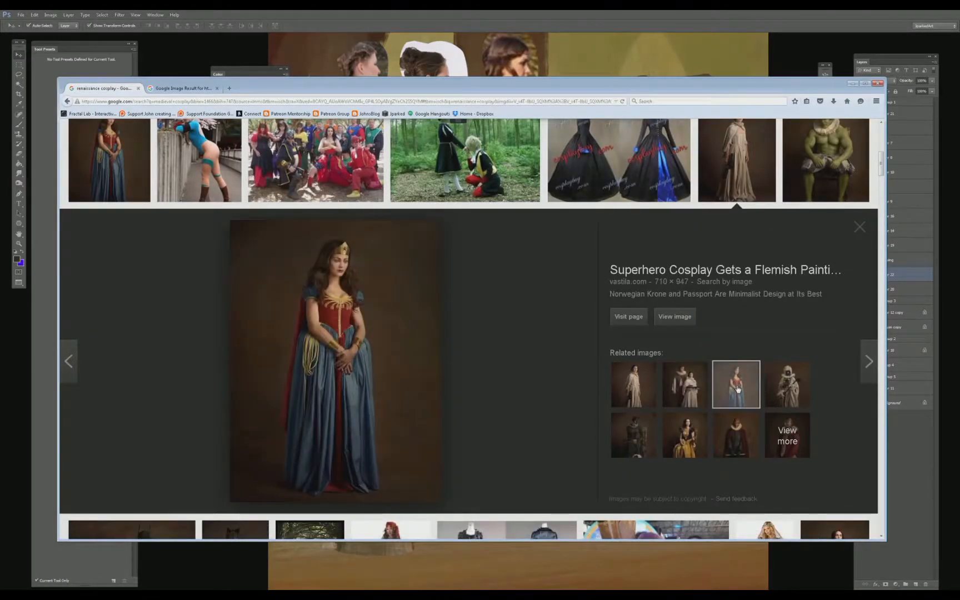
pyautogui.click(787, 384)
pyautogui.click(685, 435)
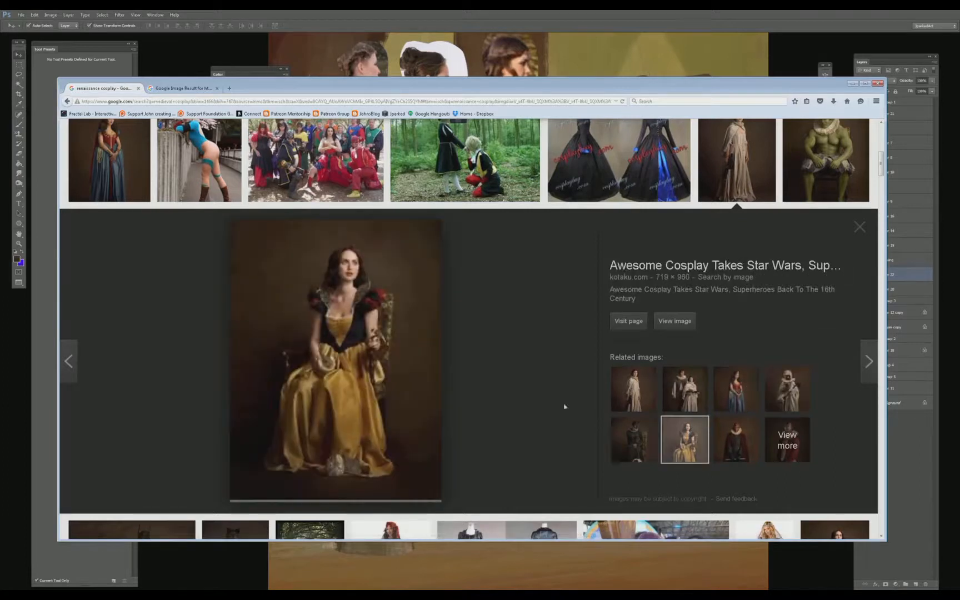
# - Copy the Renaissance Fairy profile photo from the image results, paste it into the painting and move it near the lizard's head
pyautogui.scroll(-6, 531, 392)
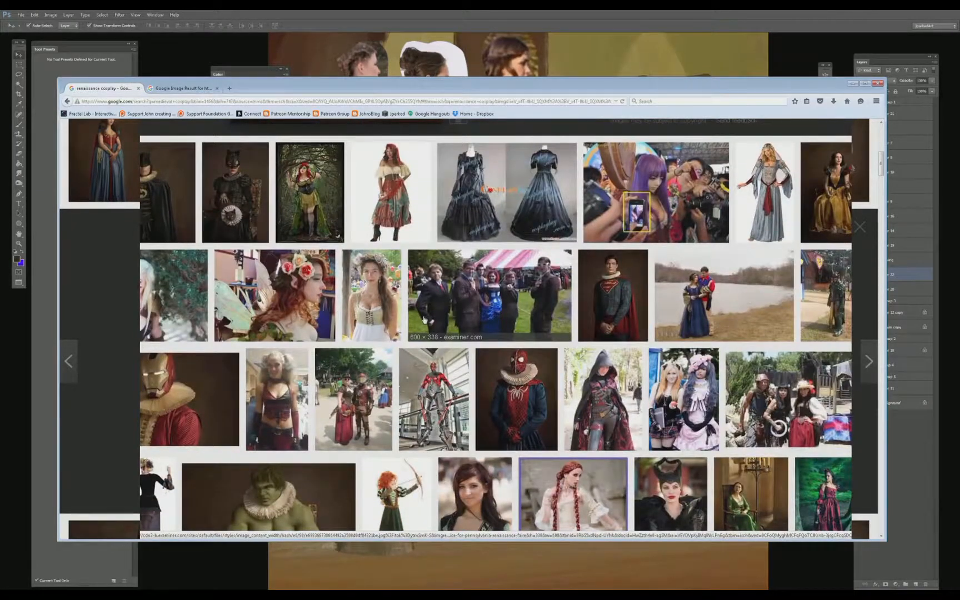
pyautogui.click(292, 276)
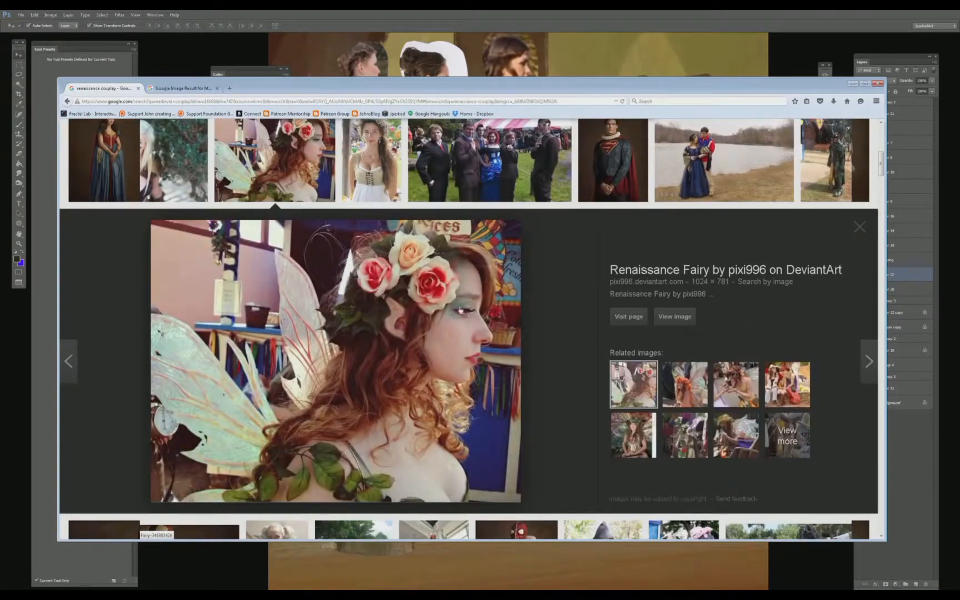
pyautogui.rightClick(447, 313)
pyautogui.click(482, 371)
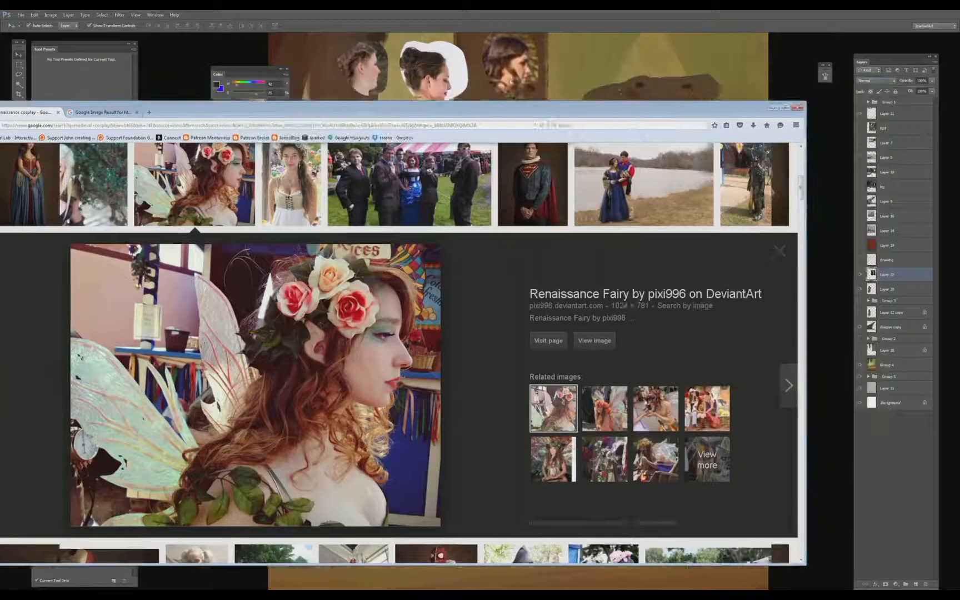
pyautogui.hotkey('ctrl', 'v')
pyautogui.moveTo(480, 321); pyautogui.dragTo(571, 151)
# - Look through more renaissance cosplay results in the browser, examining the leather, pirate and festival group costumes
pyautogui.hotkey('alt', 'Tab')
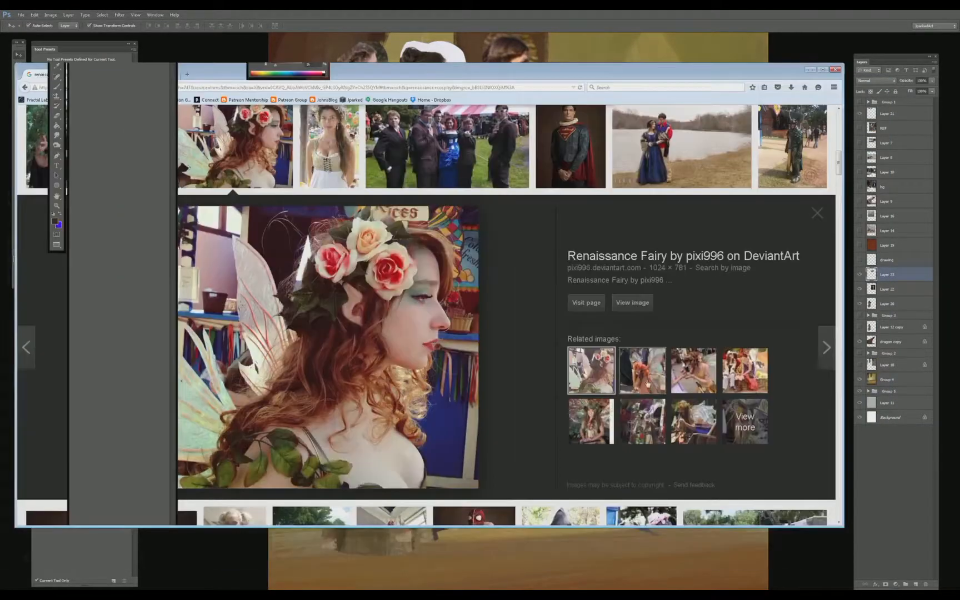
pyautogui.click(639, 372)
pyautogui.scroll(-5, 471, 303)
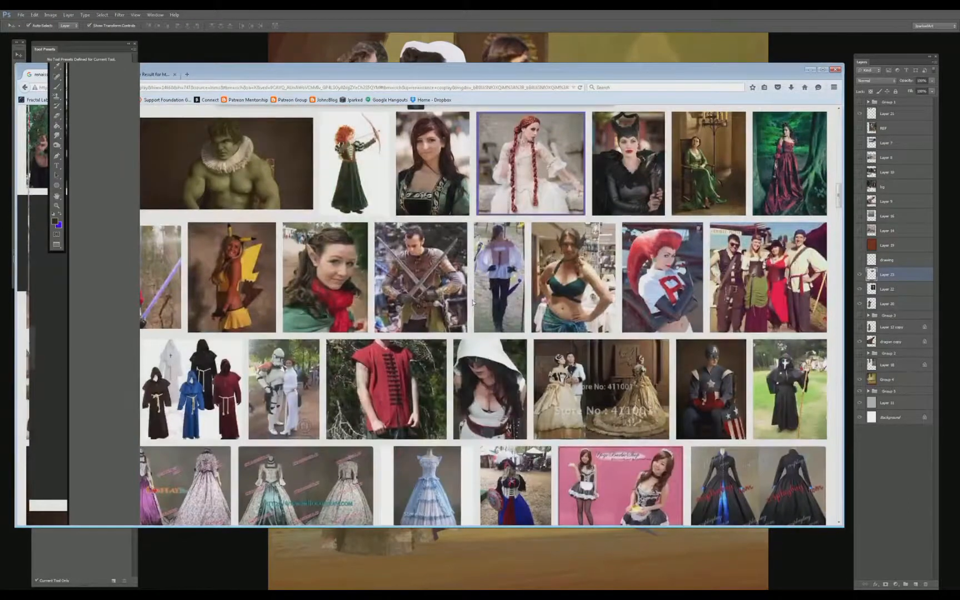
pyautogui.scroll(-4, 473, 303)
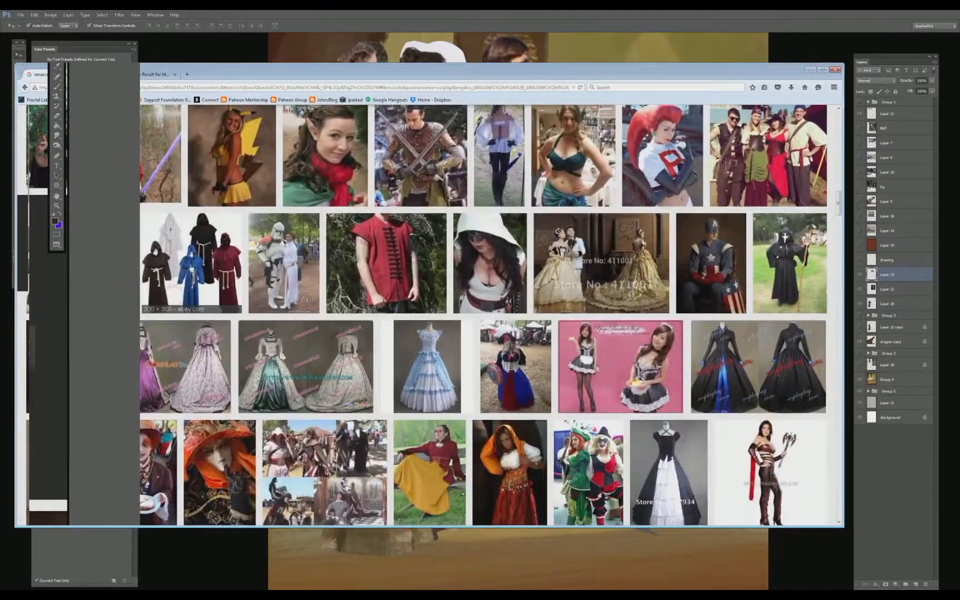
pyautogui.click(54, 257)
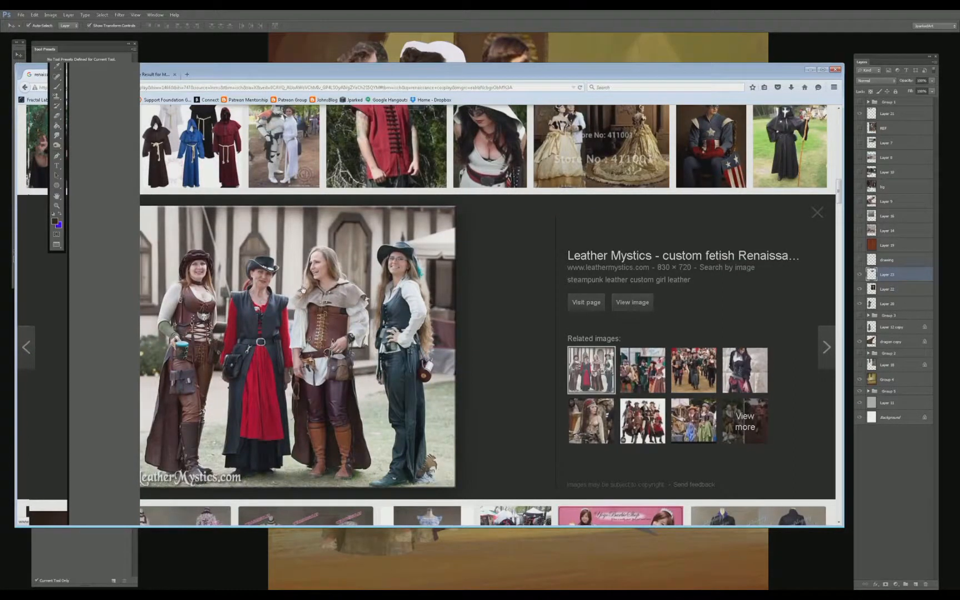
pyautogui.click(635, 376)
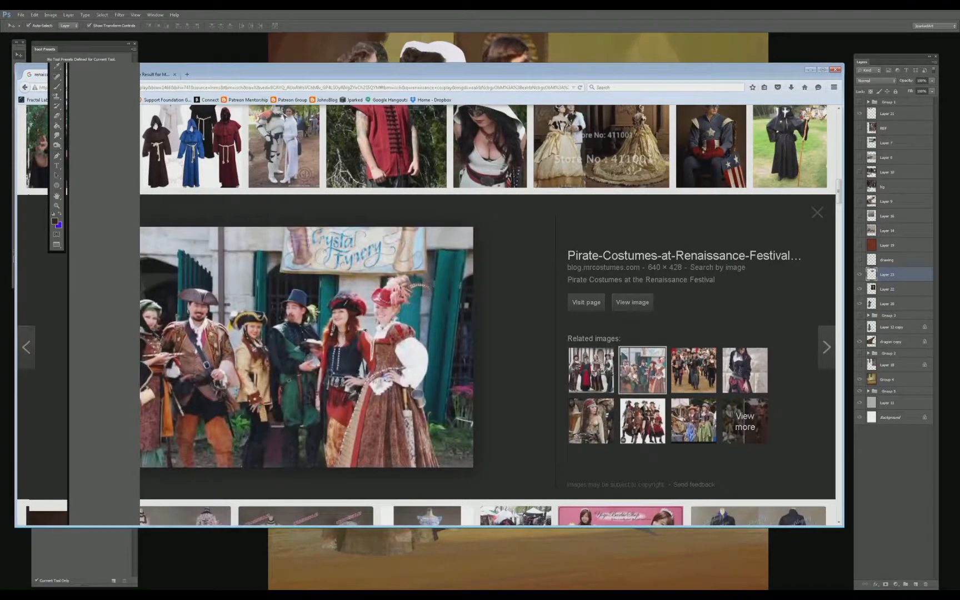
pyautogui.click(632, 417)
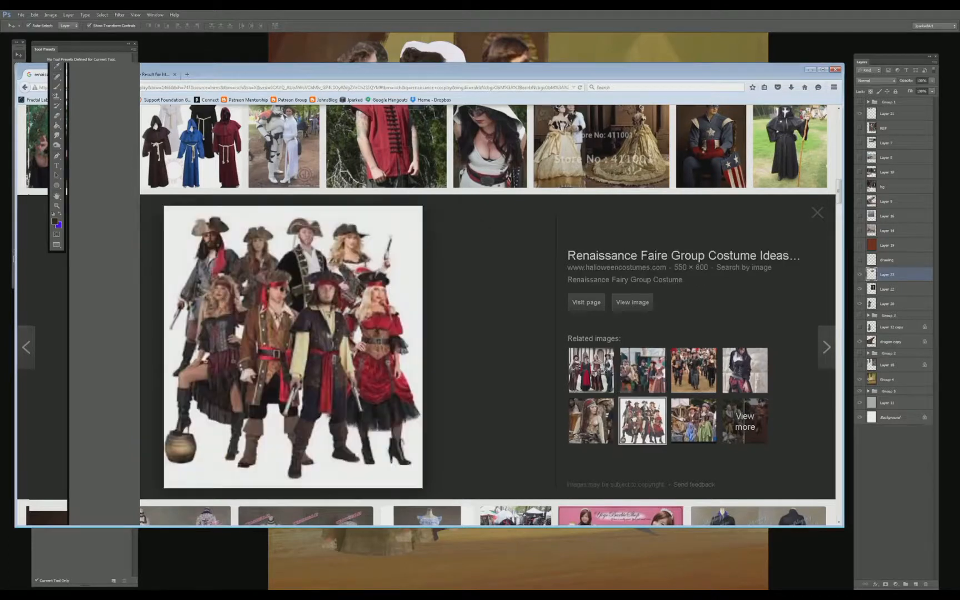
pyautogui.click(586, 421)
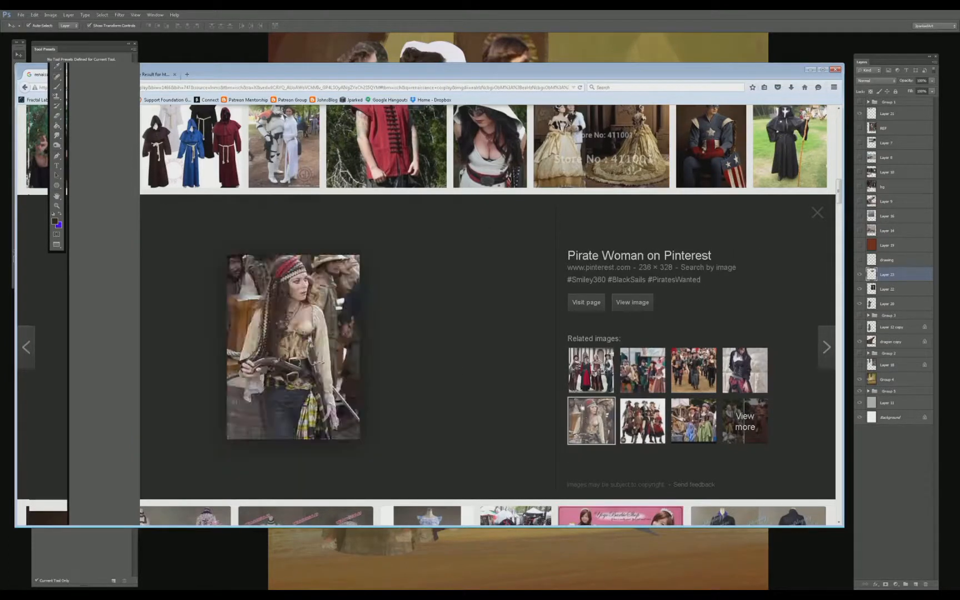
# - Find the Melisandre cosplay photo of the woman in a red cape beside a boulder and copy it
pyautogui.scroll(-5, 328, 314)
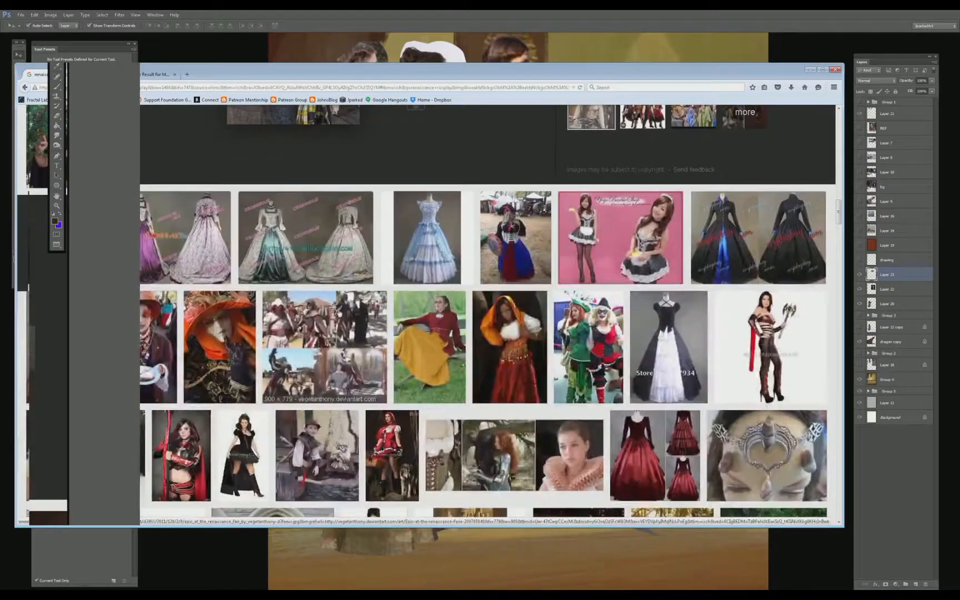
pyautogui.scroll(-5, 339, 314)
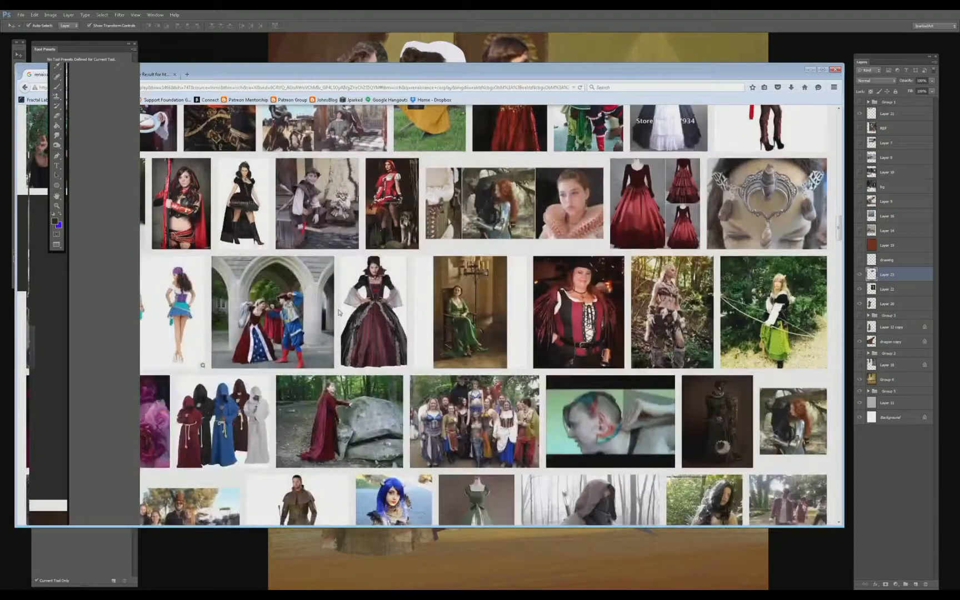
pyautogui.scroll(-3, 339, 313)
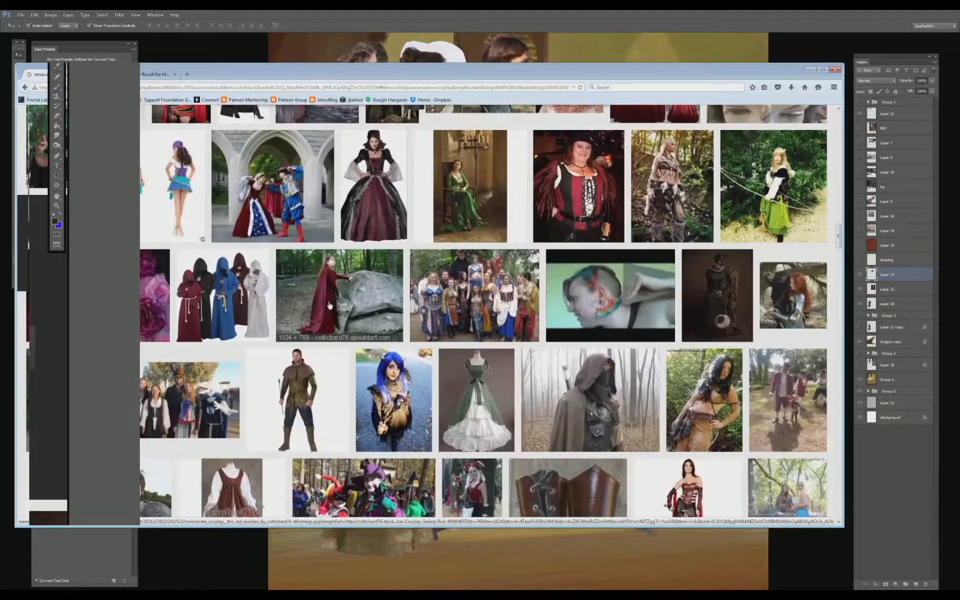
pyautogui.click(336, 304)
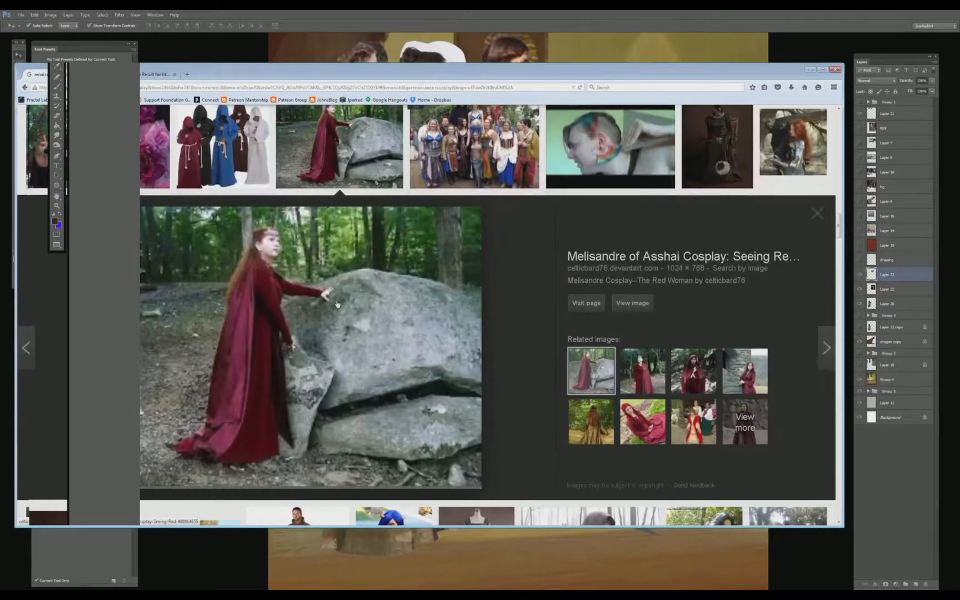
pyautogui.rightClick(260, 294)
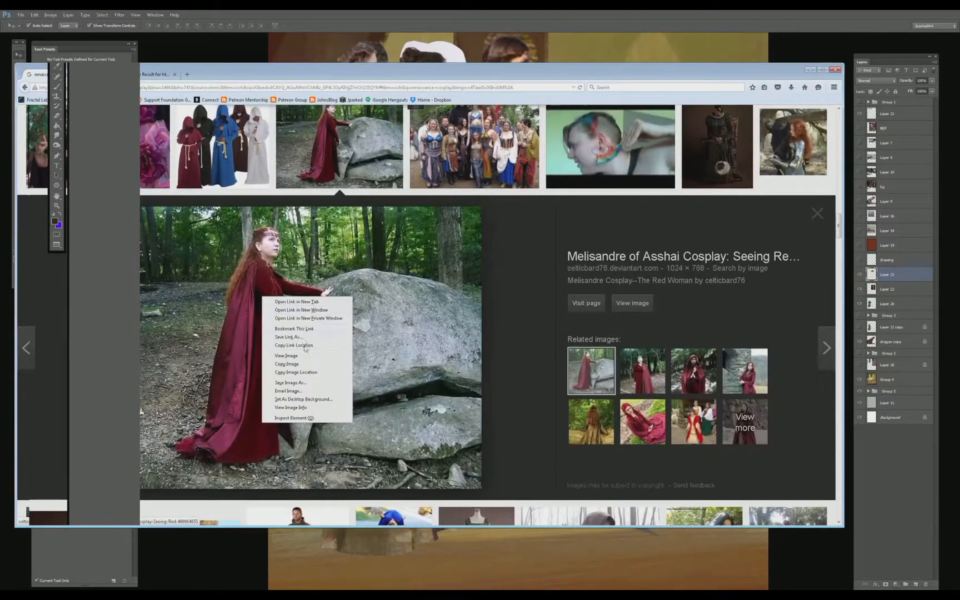
pyautogui.click(306, 344)
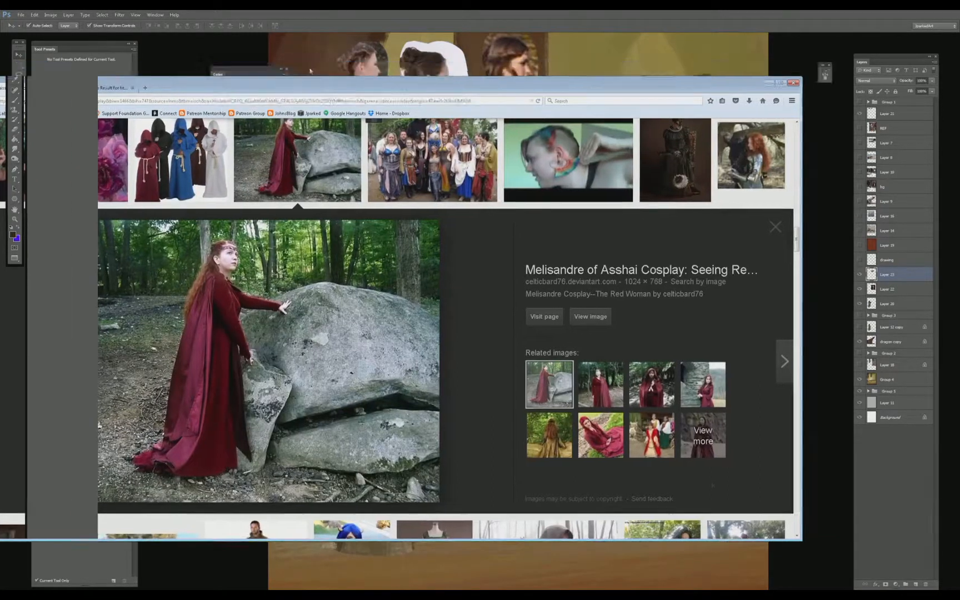
# - Return to the painting, paste the Melisandre boulder photo, enlarge it and position it over the beige gown reference
pyautogui.click(310, 70)
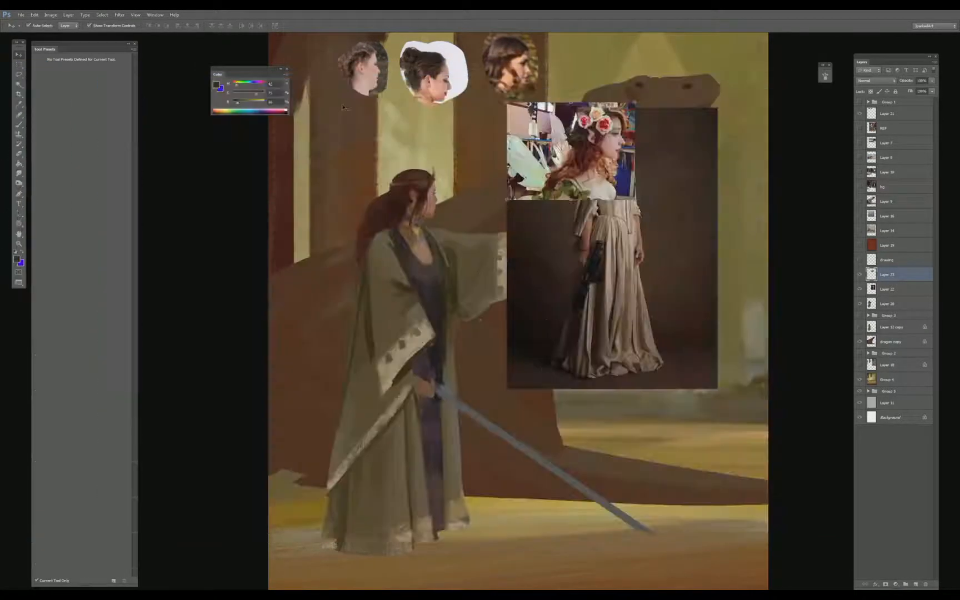
pyautogui.hotkey('ctrl', 'v')
pyautogui.moveTo(544, 273); pyautogui.dragTo(628, 208)
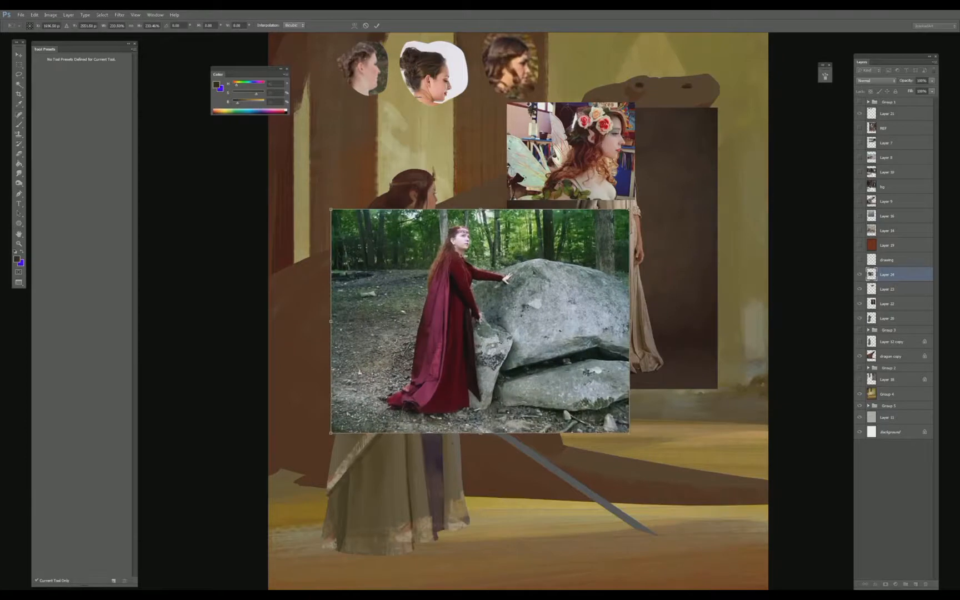
pyautogui.moveTo(556, 255); pyautogui.dragTo(618, 172)
pyautogui.press('Return')
# - Return to the browser and examine related Melisandre costume photos, including the forest prayer pose, the golden fairy gown and the wide-sleeved red dress
pyautogui.hotkey('alt', 'Tab')
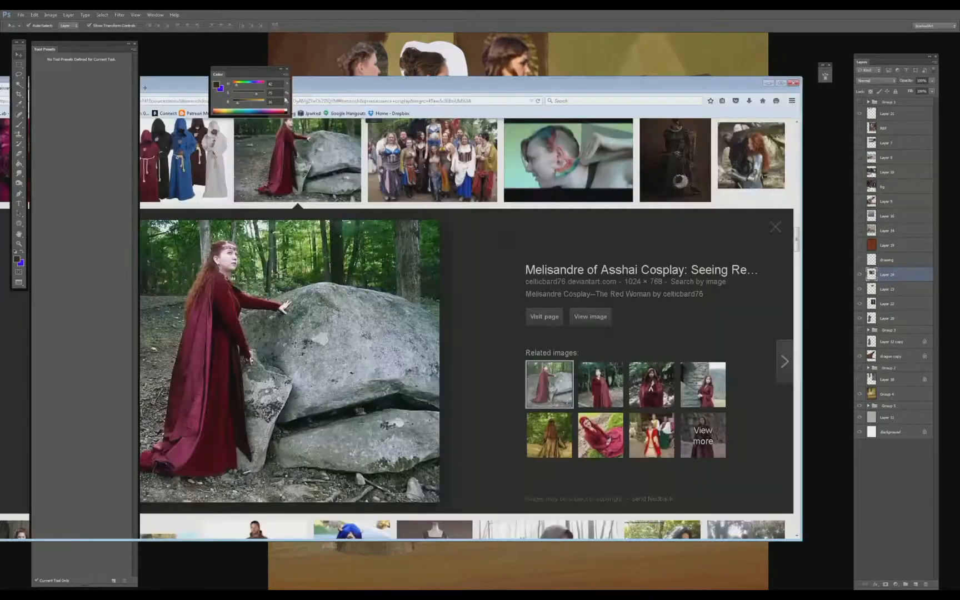
pyautogui.moveTo(555, 84); pyautogui.dragTo(620, 64)
pyautogui.click(676, 366)
pyautogui.click(723, 369)
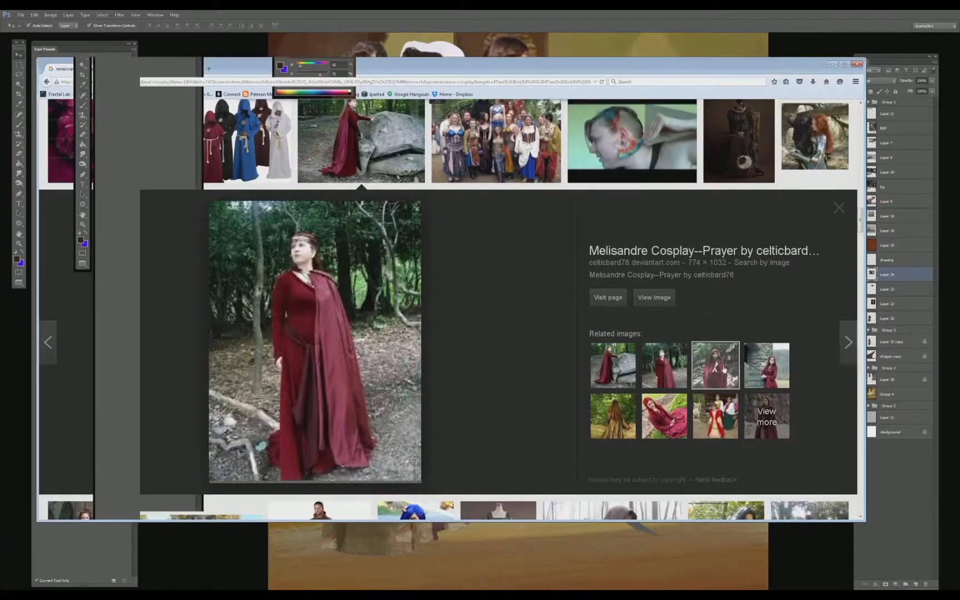
pyautogui.click(617, 414)
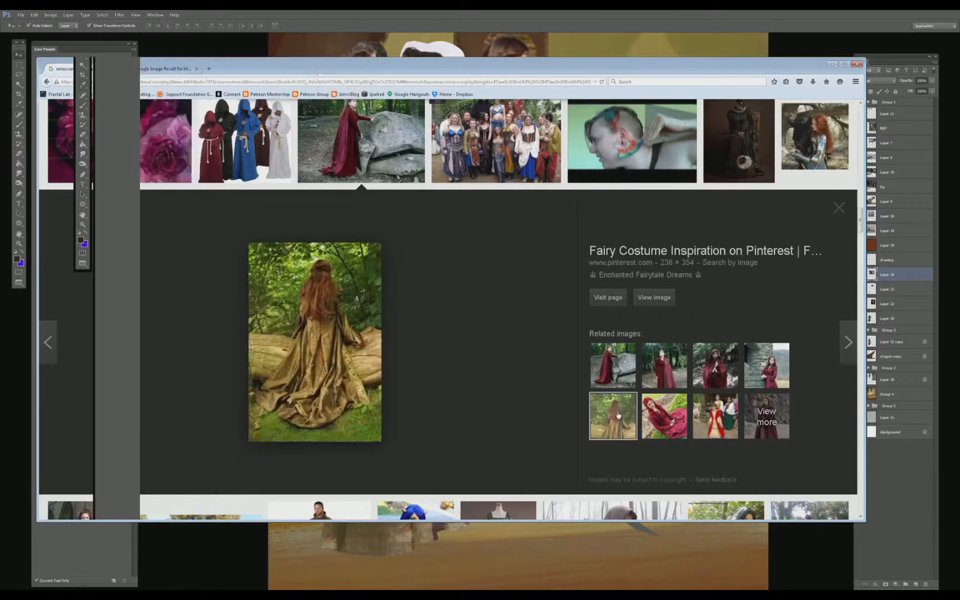
pyautogui.click(665, 416)
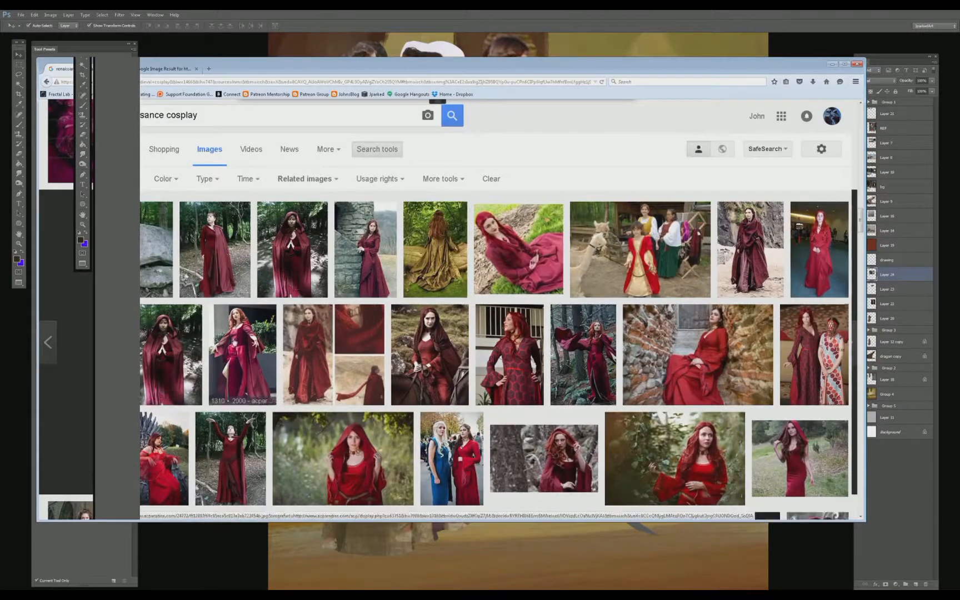
pyautogui.click(235, 340)
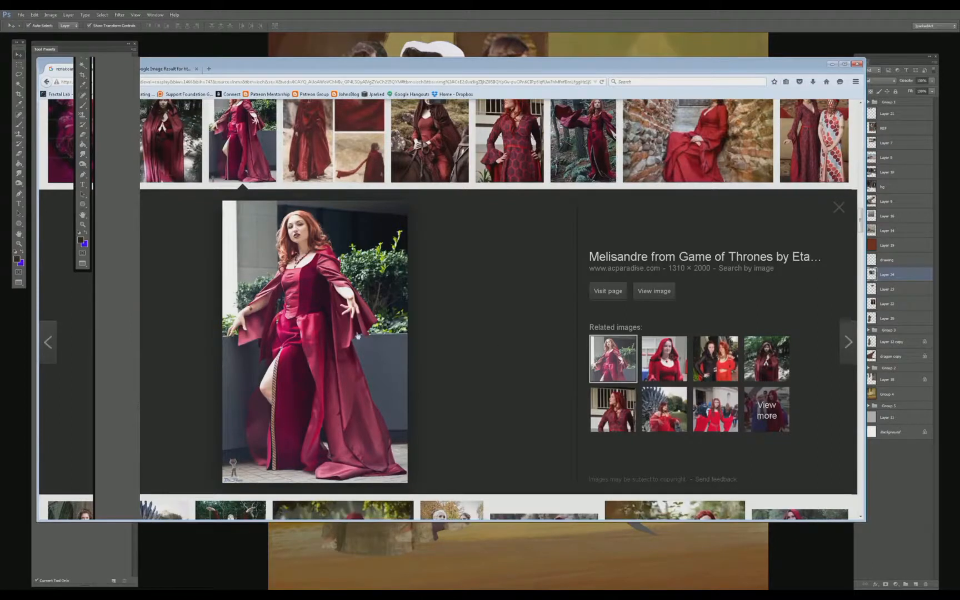
# - Look further through the red-robe cosplay results, examining the tree-lined walkway gown and the draped-shawl Melisandre portrait
pyautogui.scroll(2, 358, 336)
pyautogui.scroll(4, 445, 194)
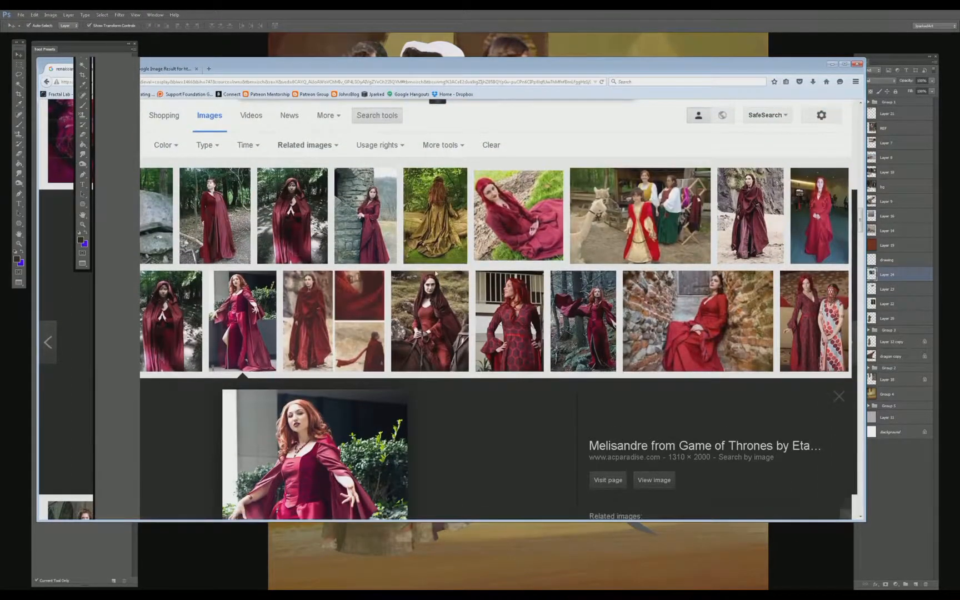
pyautogui.scroll(-10, 436, 273)
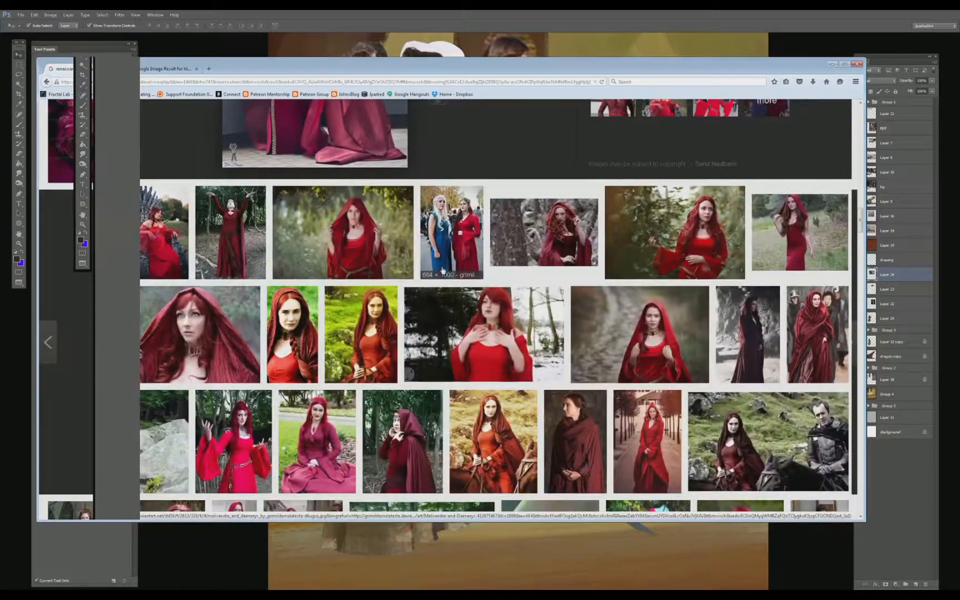
pyautogui.scroll(-2, 443, 270)
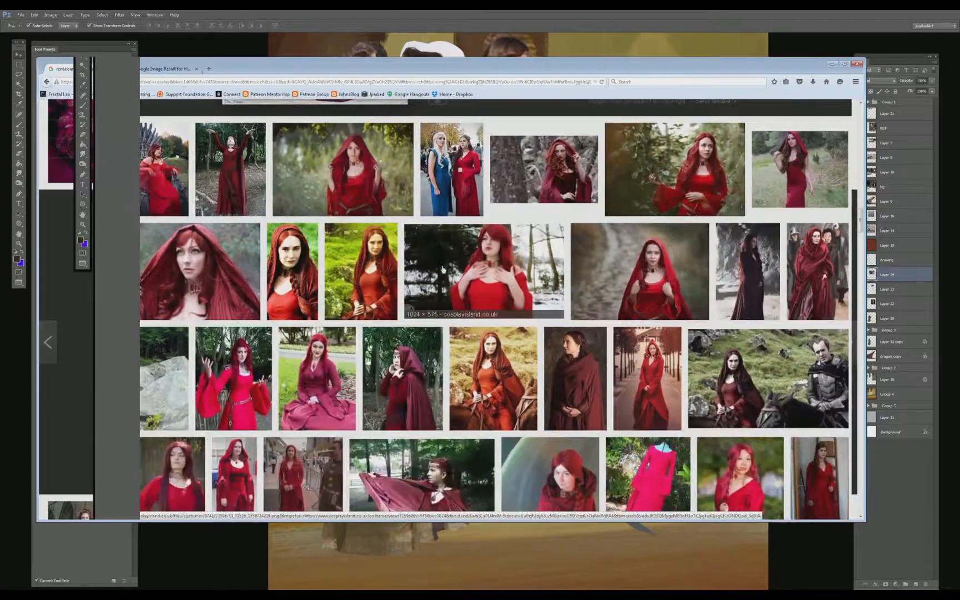
pyautogui.scroll(-4, 443, 270)
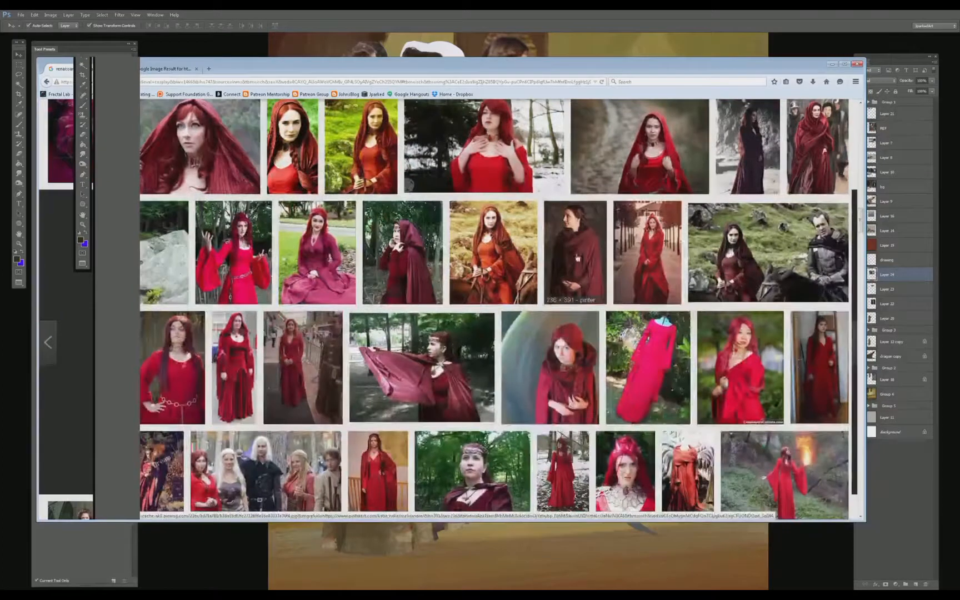
pyautogui.click(647, 253)
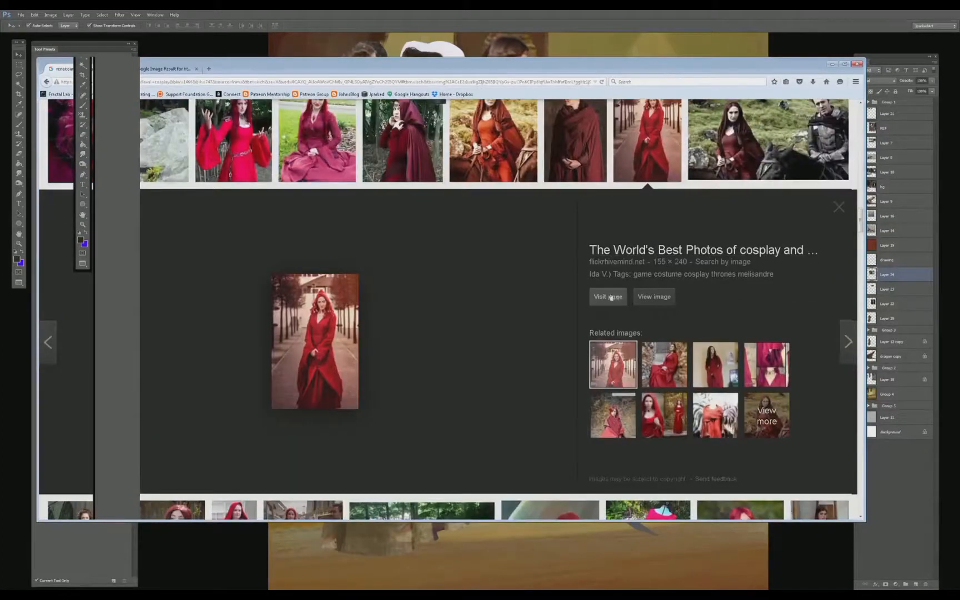
pyautogui.scroll(4, 603, 286)
pyautogui.click(589, 254)
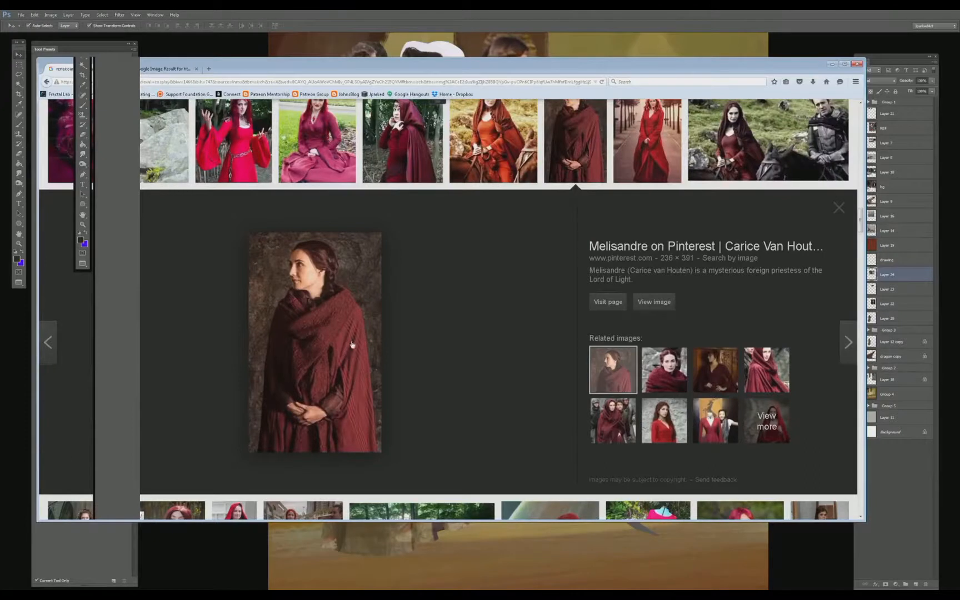
pyautogui.scroll(-8, 399, 370)
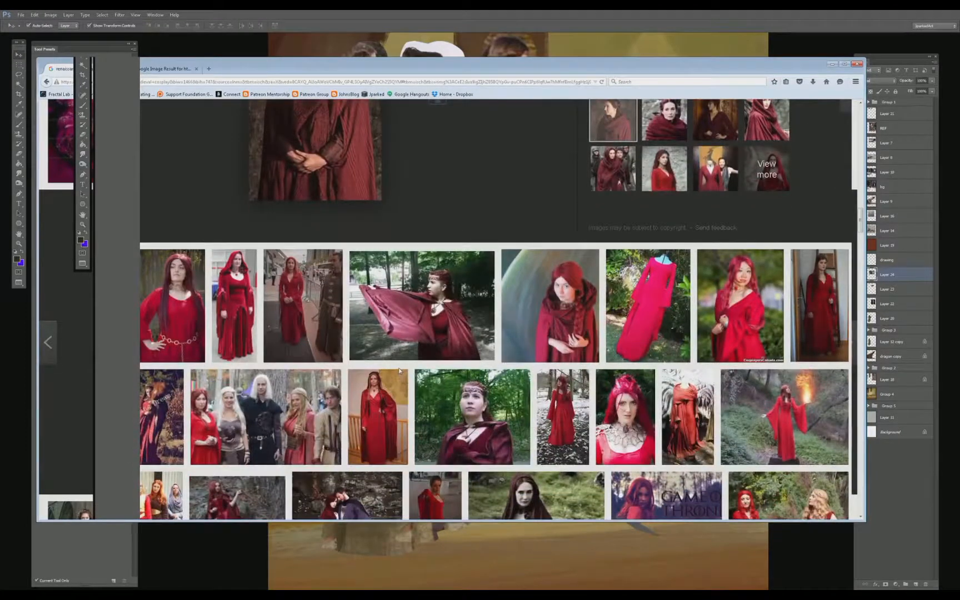
pyautogui.scroll(-4, 399, 371)
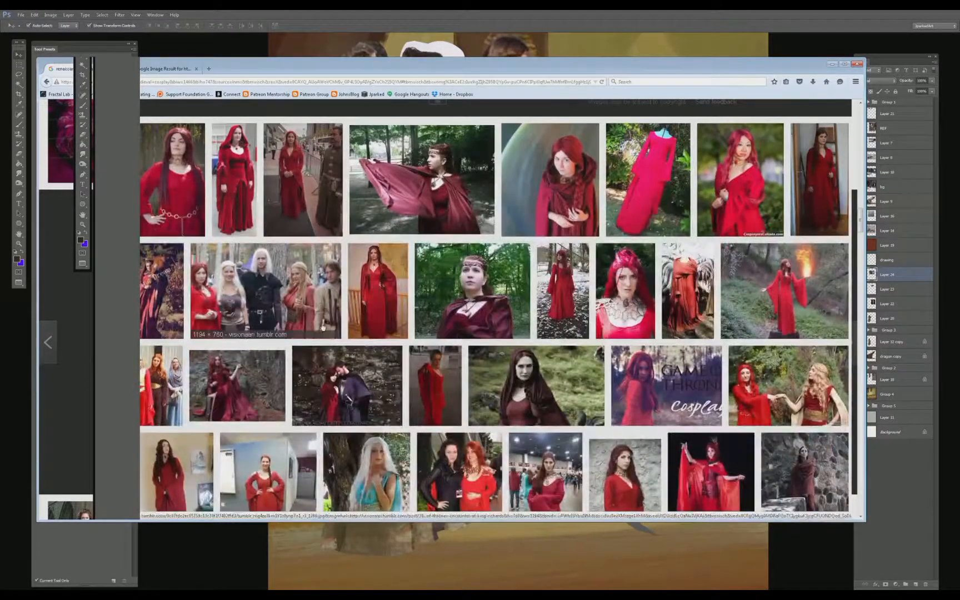
pyautogui.scroll(-6, 322, 326)
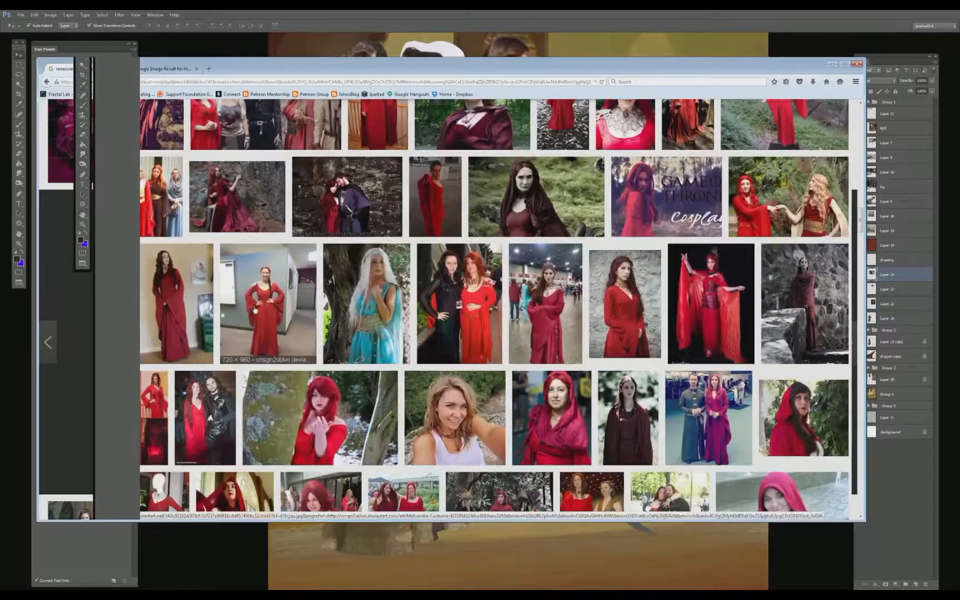
# - Open the bell-sleeved Melisandre costume photo and copy the related image of the long-haired woman with hanging red sleeves
pyautogui.click(255, 310)
pyautogui.rightClick(286, 328)
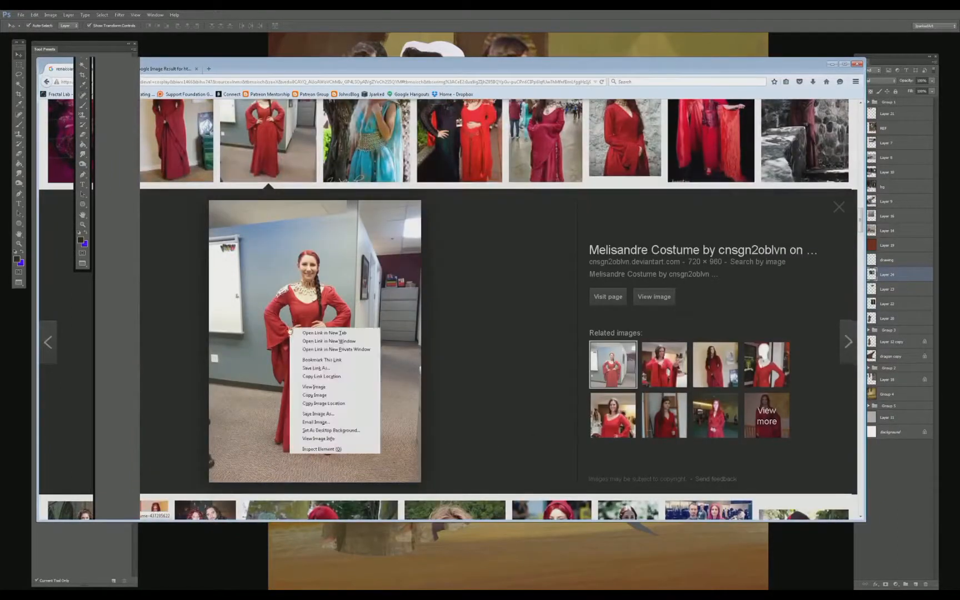
pyautogui.click(330, 396)
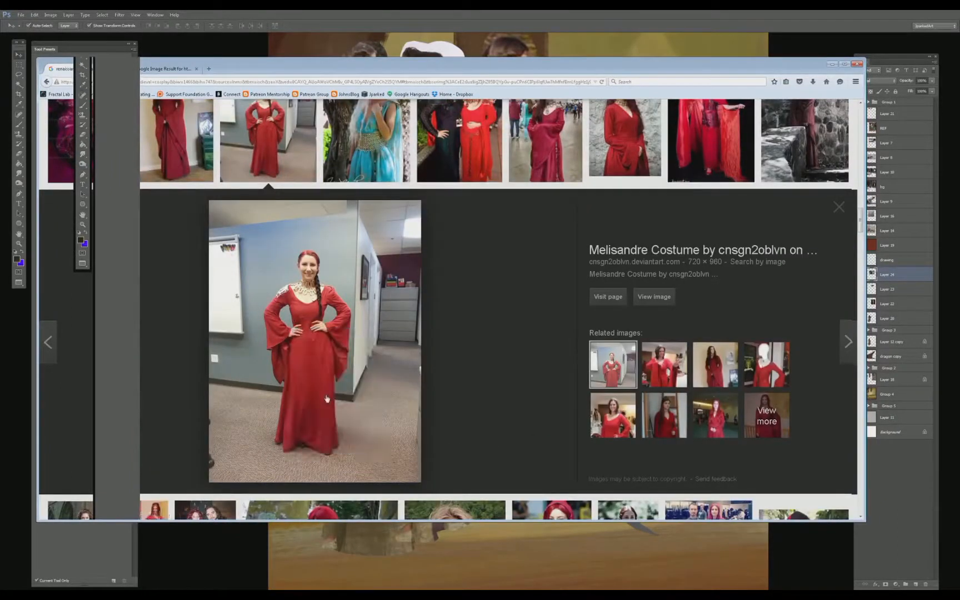
pyautogui.click(717, 378)
pyautogui.rightClick(321, 318)
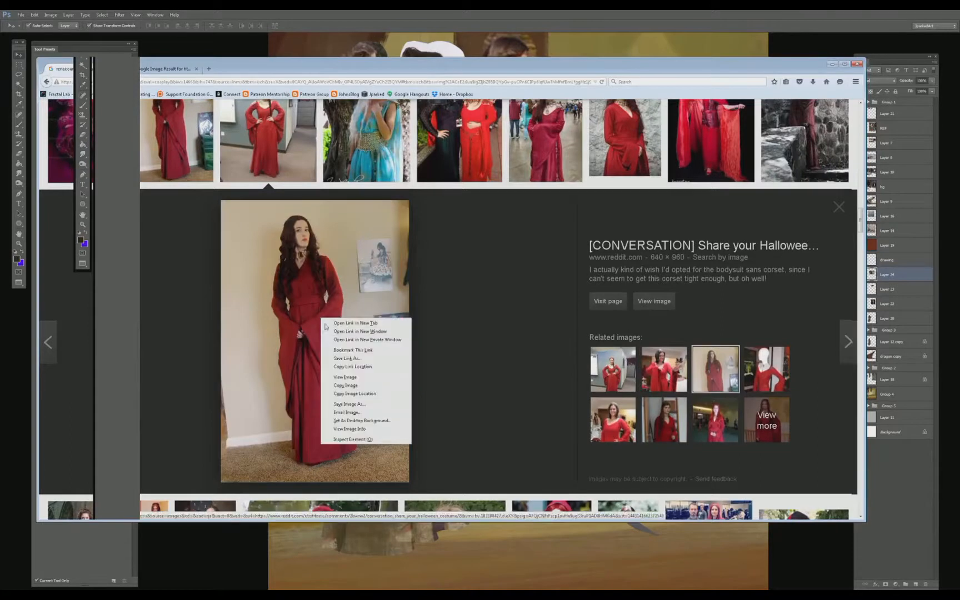
pyautogui.click(354, 386)
# - Paste the red gown photo into the painting, enlarge it and place it over the boulder photo
pyautogui.hotkey('alt', 'Tab')
pyautogui.hotkey('ctrl', 'v')
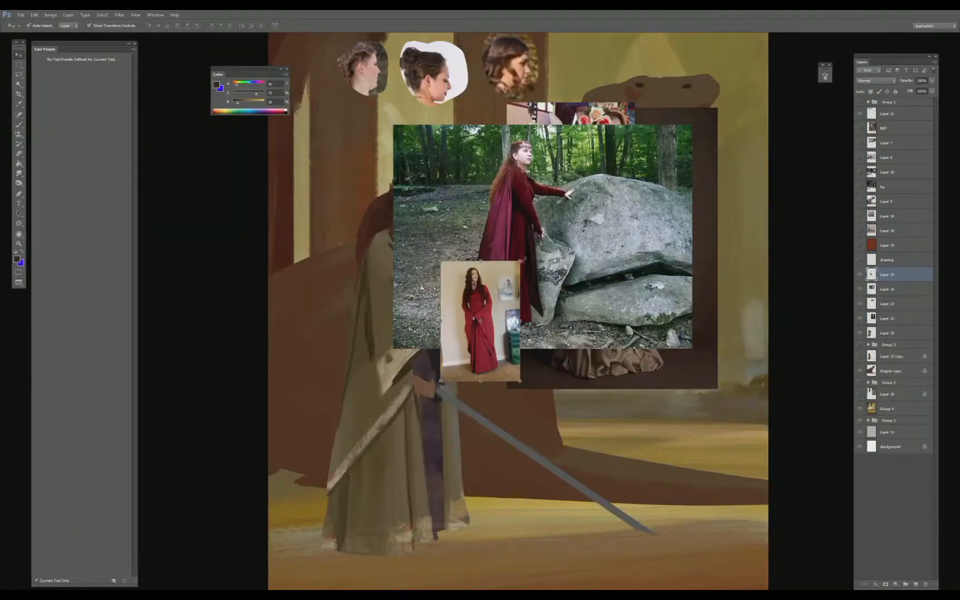
pyautogui.moveTo(520, 261); pyautogui.dragTo(576, 177)
pyautogui.moveTo(513, 285); pyautogui.dragTo(566, 216)
pyautogui.press('Return')
# - Lasso the hanging red sleeve, copy it to its own layer and flip it horizontally
pyautogui.press('l')
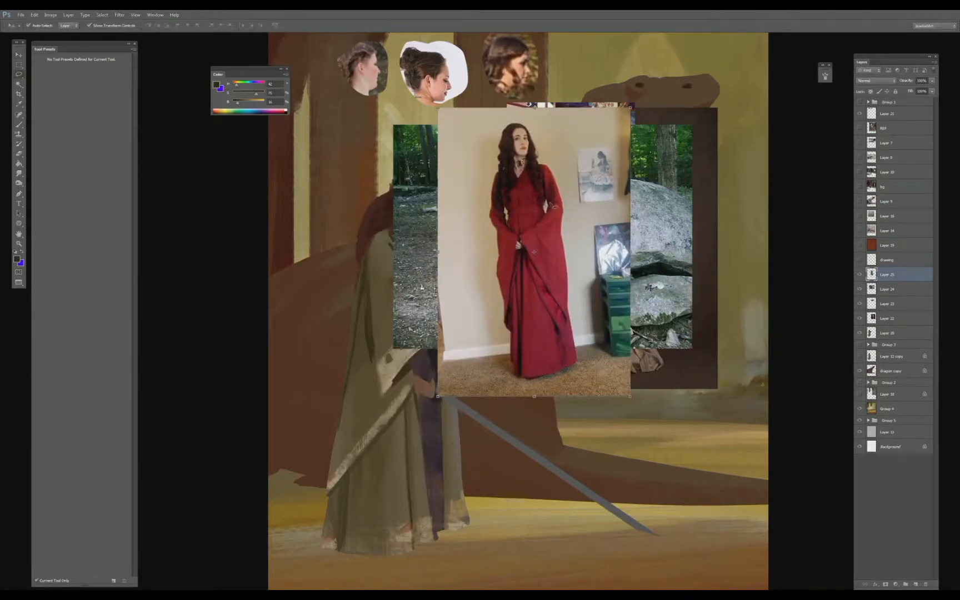
pyautogui.moveTo(520, 240); pyautogui.dragTo(550, 297)
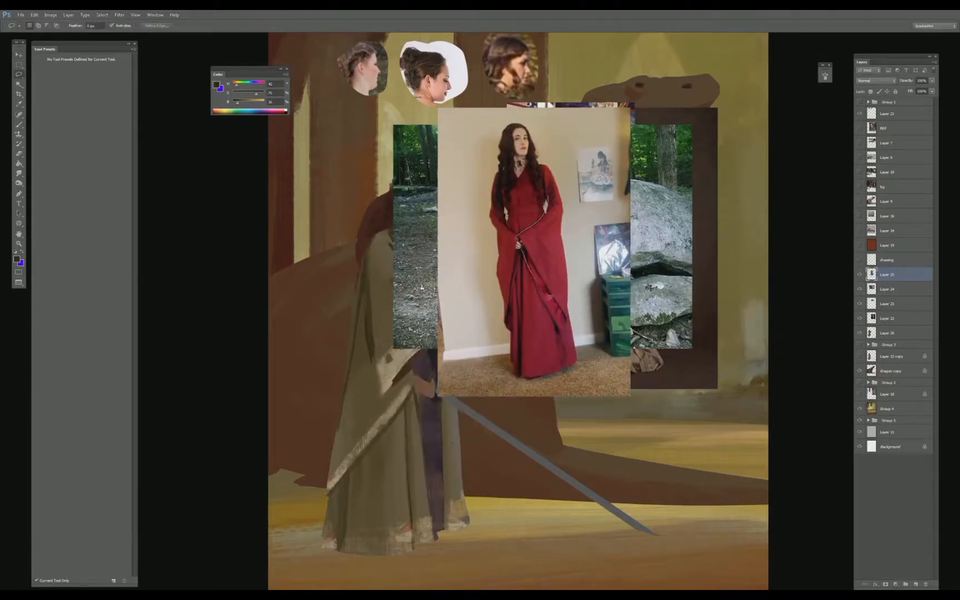
pyautogui.moveTo(522, 247); pyautogui.dragTo(519, 241)
pyautogui.hotkey('ctrl', 'j')
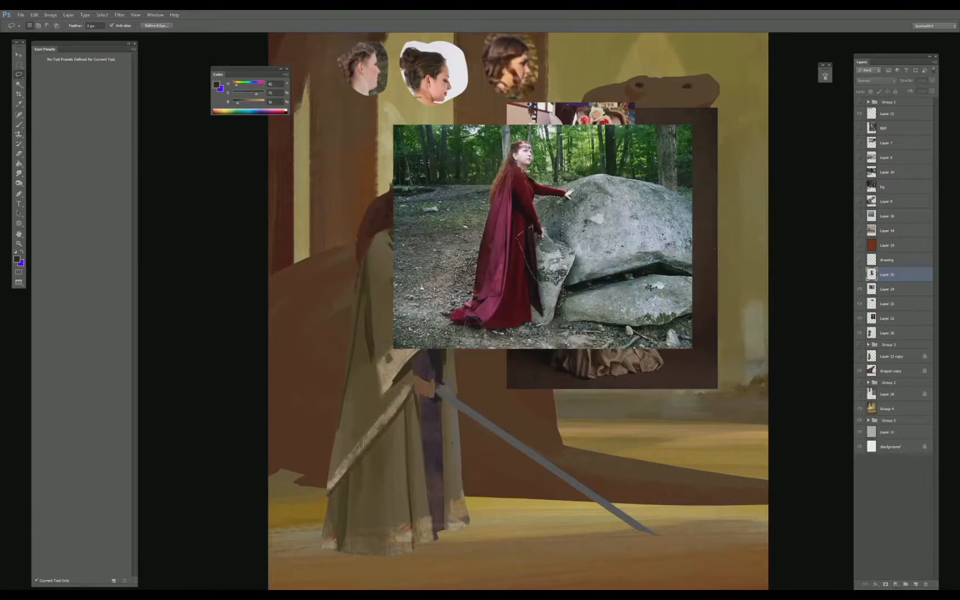
pyautogui.hotkey('ctrl', 't')
pyautogui.rightClick(552, 239)
pyautogui.click(586, 351)
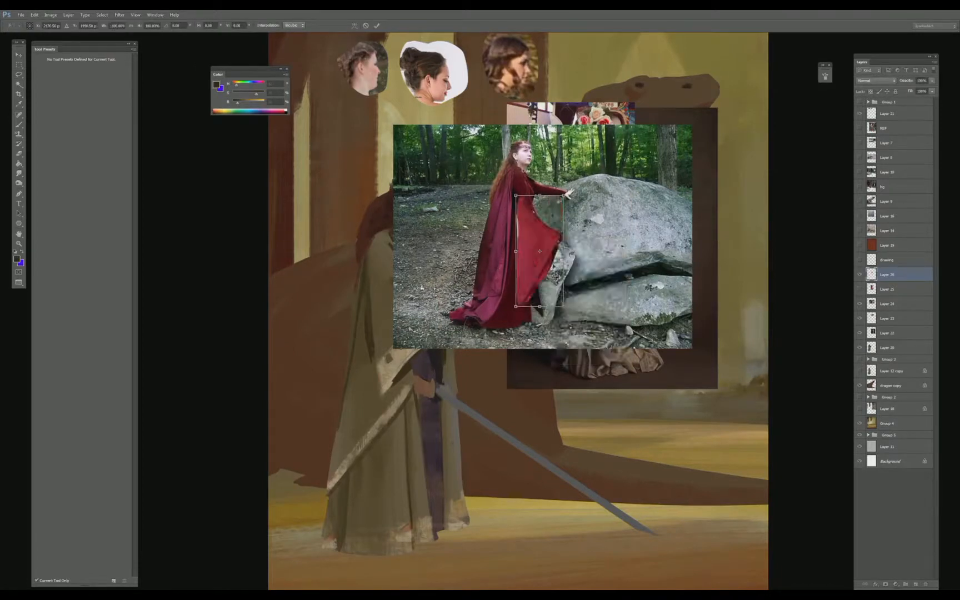
pyautogui.press('Return')
# - Move the red sleeve piece onto the swordswoman's near arm and shift the boulder photo clear of the figure
pyautogui.press('v')
pyautogui.moveTo(536, 247)
pyautogui.mouseDown()
pyautogui.moveTo(454, 338)
pyautogui.moveTo(410, 342)
pyautogui.mouseUp()
pyautogui.moveTo(533, 250)
pyautogui.mouseDown()
pyautogui.moveTo(607, 214)
pyautogui.moveTo(625, 217)
pyautogui.mouseUp()
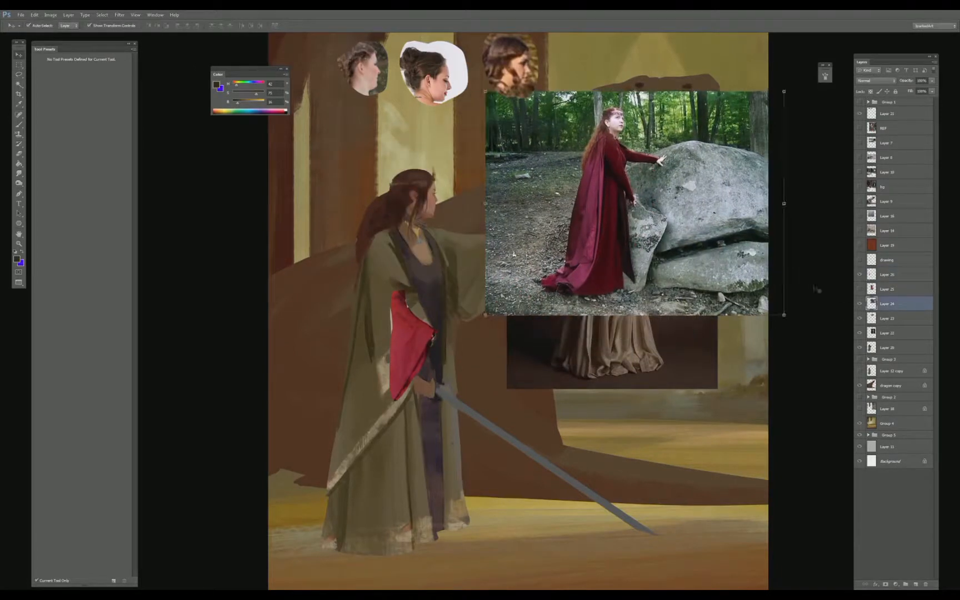
# - Enlarge, rotate and skew the red sleeve piece so it covers the swordswoman's near arm from shoulder to hand
pyautogui.click(406, 327)
pyautogui.hotkey('ctrl', 't')
pyautogui.moveTo(437, 290); pyautogui.dragTo(465, 228)
pyautogui.moveTo(471, 222); pyautogui.dragTo(479, 229)
pyautogui.moveTo(445, 331); pyautogui.dragTo(433, 363)
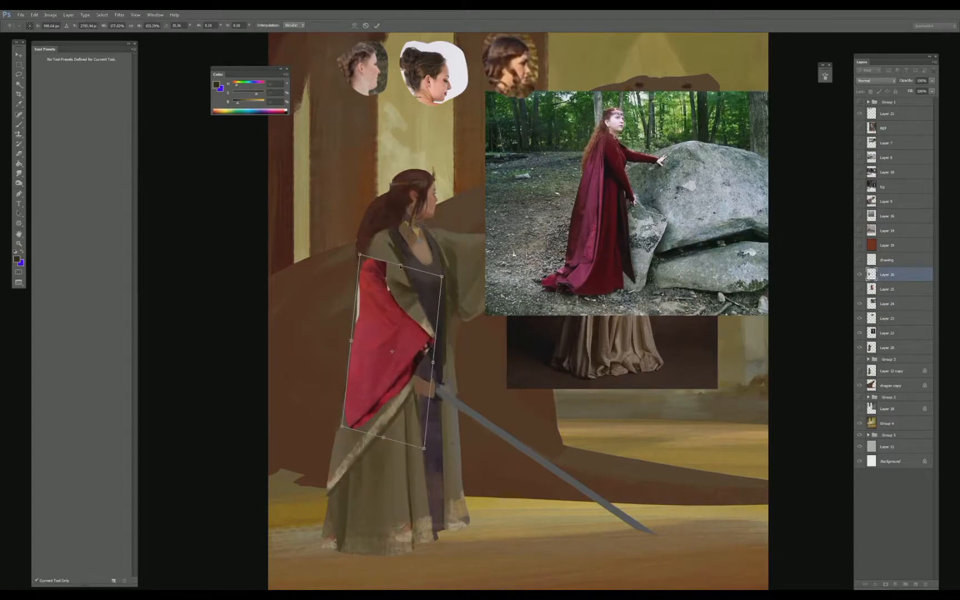
pyautogui.moveTo(352, 340); pyautogui.dragTo(359, 321)
pyautogui.moveTo(433, 362); pyautogui.dragTo(433, 394)
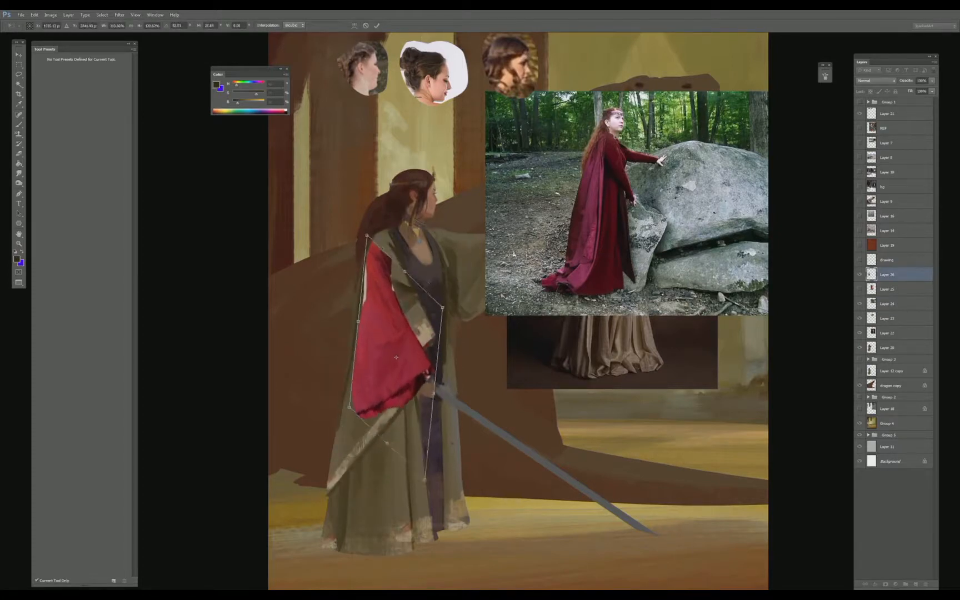
pyautogui.press('Return')
# - Warp the red sleeve piece to follow the swordswoman's shoulder and forearm
pyautogui.hotkey('ctrl', 't')
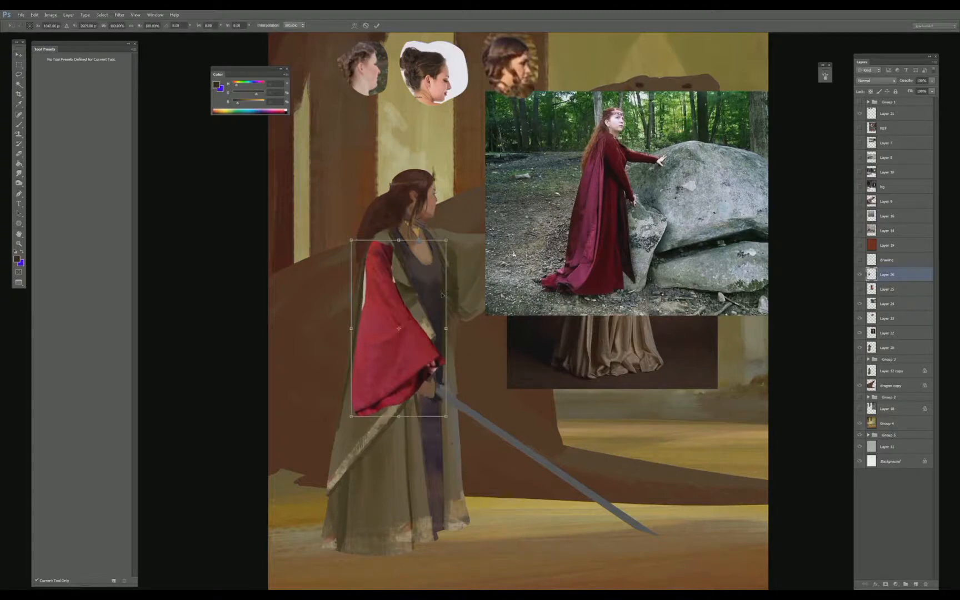
pyautogui.rightClick(424, 301)
pyautogui.click(455, 360)
pyautogui.moveTo(415, 299); pyautogui.dragTo(428, 282)
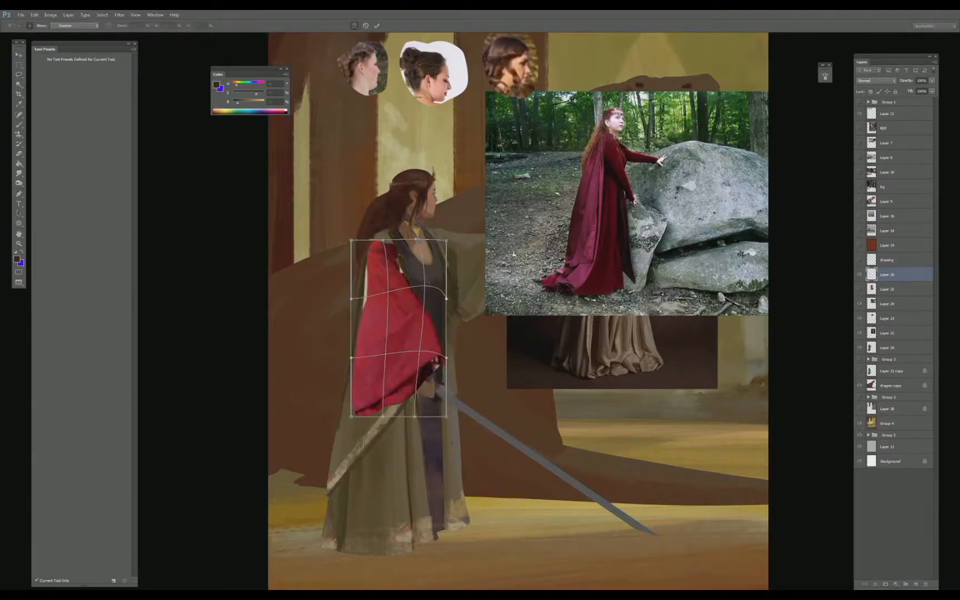
pyautogui.moveTo(382, 240); pyautogui.dragTo(381, 245)
pyautogui.press('Return')
pyautogui.moveTo(422, 307)
pyautogui.mouseDown()
pyautogui.moveTo(417, 320)
pyautogui.moveTo(419, 302)
pyautogui.mouseUp()
pyautogui.press('Return')
# - Recolour the red sleeve with a brush in Color mode, using a brown-olive tone sampled from the robe
pyautogui.press('e')
pyautogui.press('b')
pyautogui.keyDown('alt'); pyautogui.click(459, 261); pyautogui.keyUp('alt')
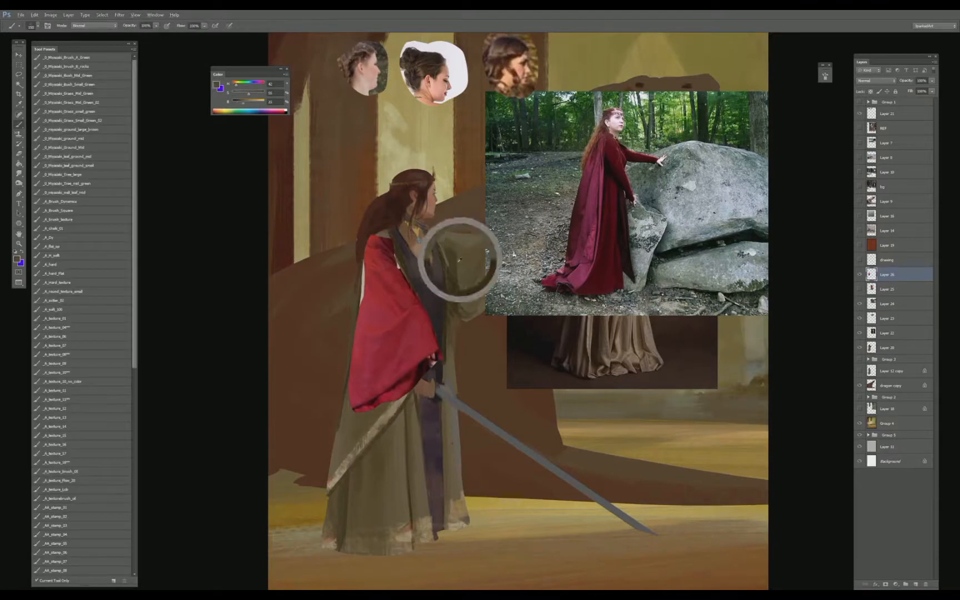
pyautogui.keyDown('shift'); pyautogui.rightClick(442, 273); pyautogui.keyUp('shift')
pyautogui.click(472, 528)
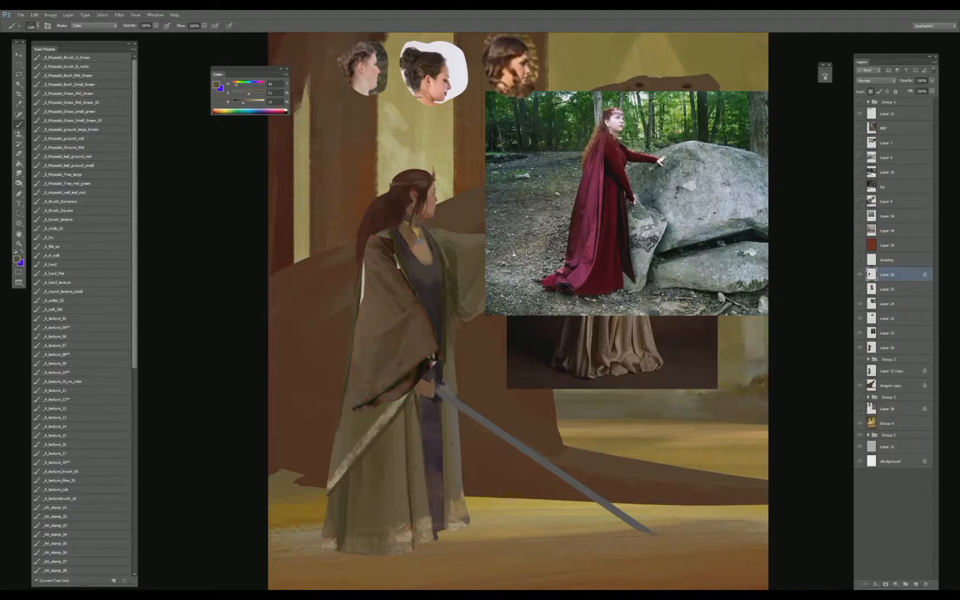
# - Brighten the sleeve layer with Levels, setting the midtone input to 1.20, and toggle its visibility to compare
pyautogui.hotkey('ctrl', 'l')
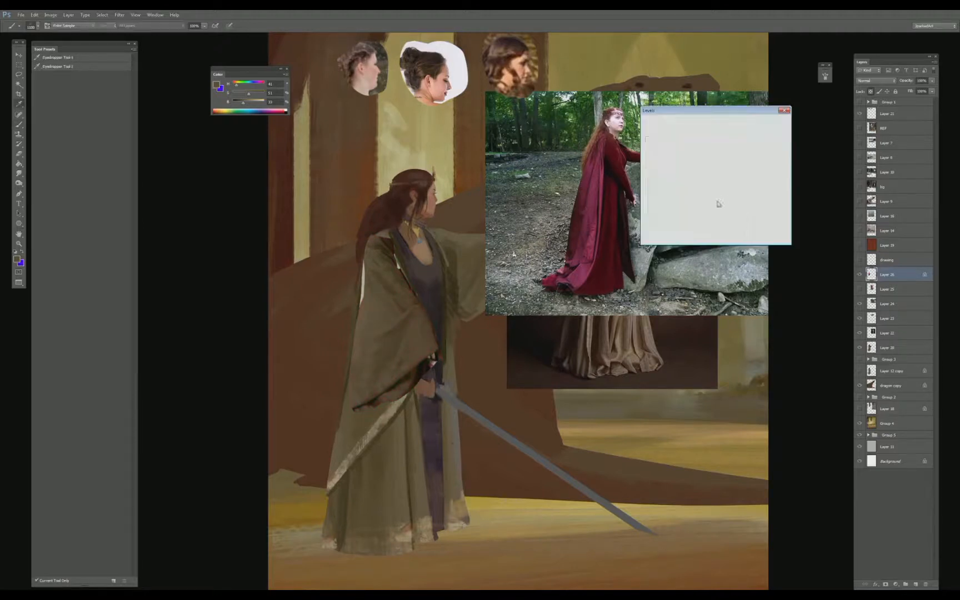
pyautogui.moveTo(695, 195); pyautogui.dragTo(694, 194)
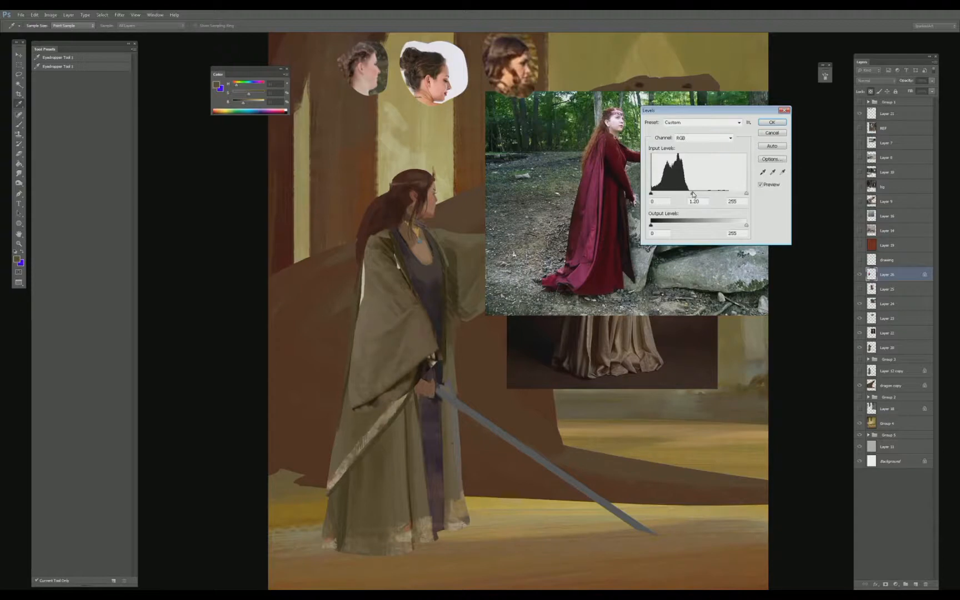
pyautogui.press('Return')
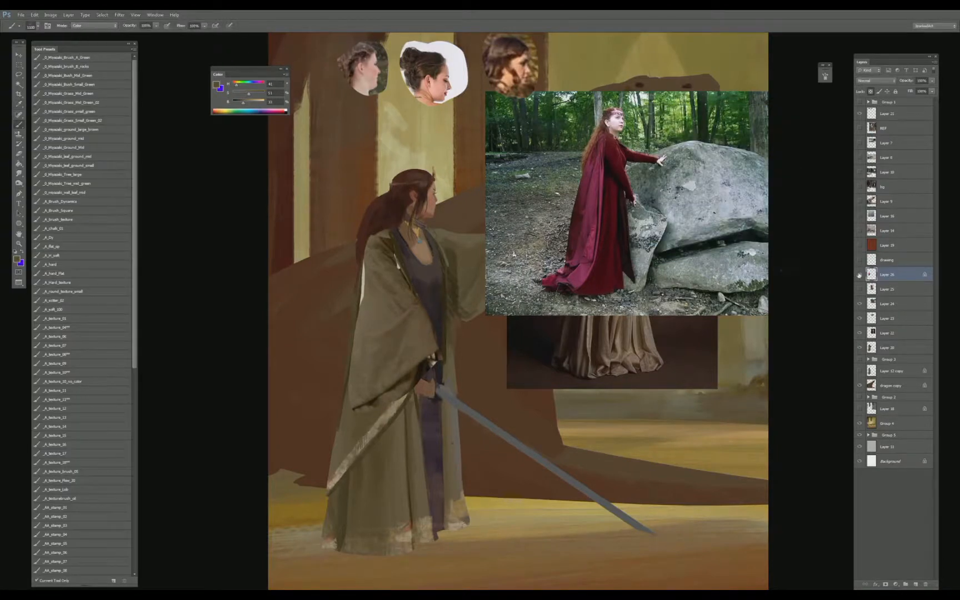
pyautogui.click(859, 274)
pyautogui.press('m')
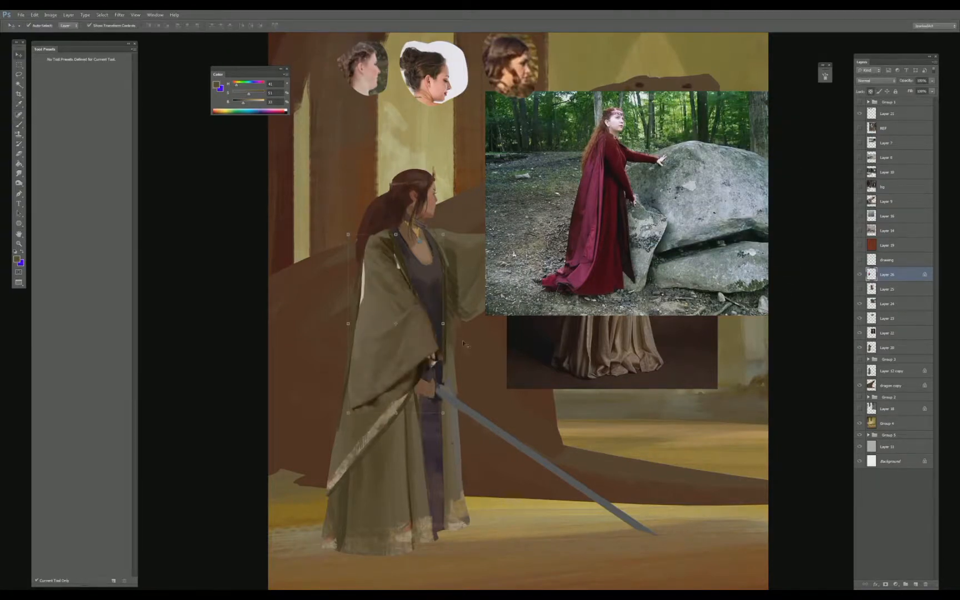
# - Warp the sleeve piece so its lower edge rises at the wrist and follows the robe's diagonal trim
pyautogui.moveTo(348, 234); pyautogui.dragTo(444, 414)
pyautogui.hotkey('ctrl', 't')
pyautogui.rightClick(426, 348)
pyautogui.click(455, 412)
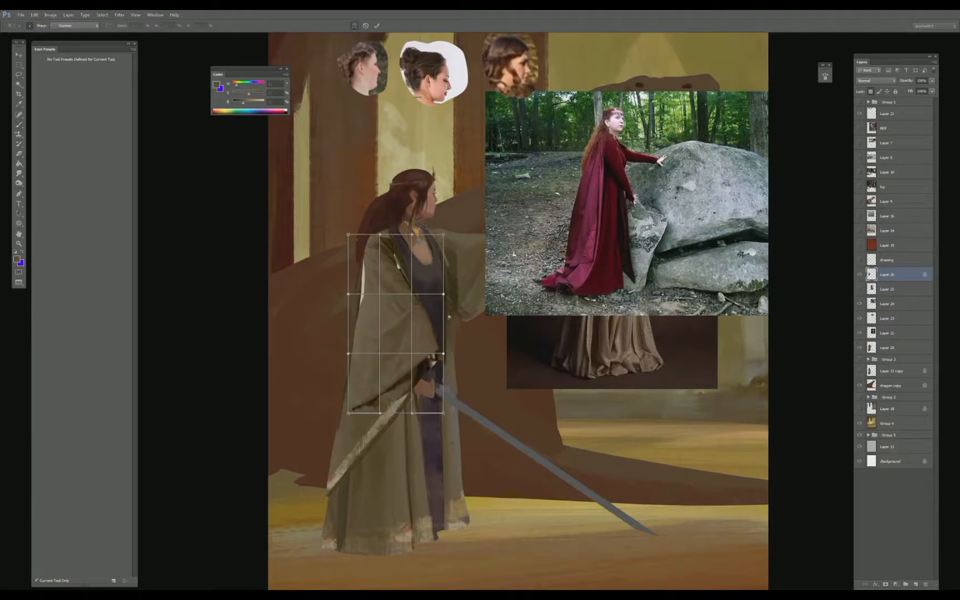
pyautogui.moveTo(442, 294); pyautogui.dragTo(439, 290)
pyautogui.moveTo(411, 333); pyautogui.dragTo(395, 319)
pyautogui.moveTo(352, 416); pyautogui.dragTo(382, 432)
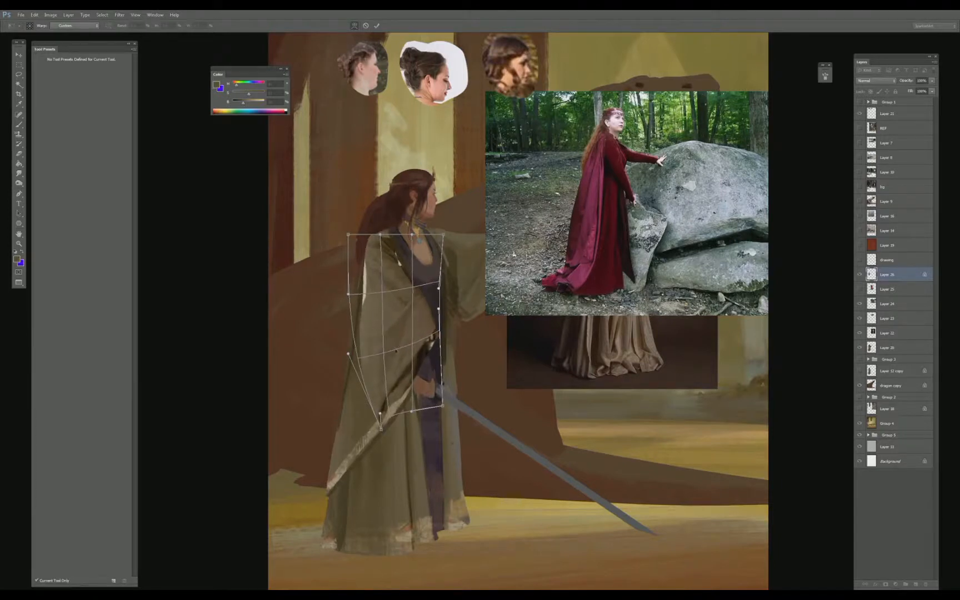
pyautogui.press('Return')
# - Paint along the sleeve's back edge below the shoulder with a texture brush in Normal mode, using a sampled robe tone
pyautogui.press('b')
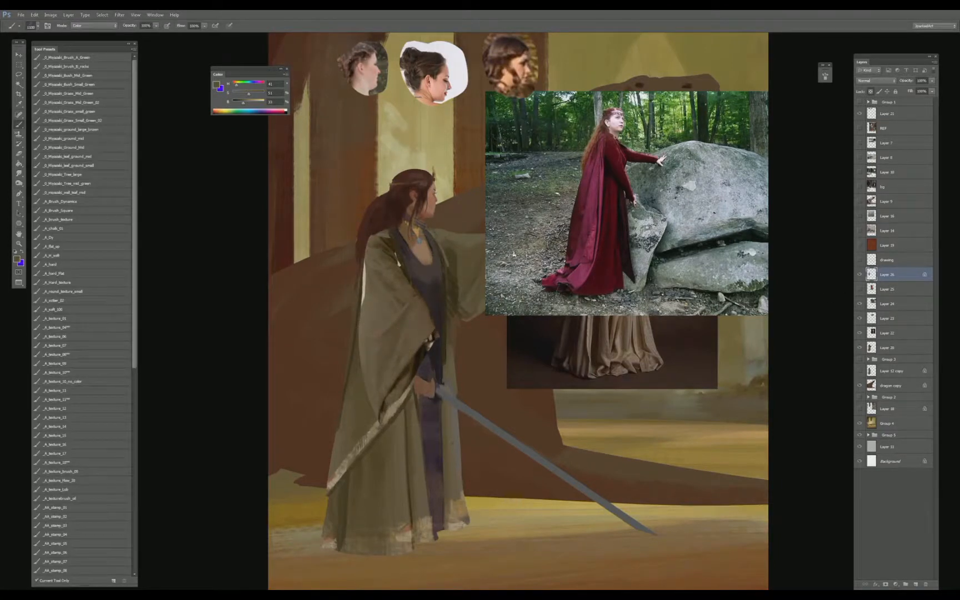
pyautogui.click(73, 354)
pyautogui.keyDown('alt'); pyautogui.click(378, 261); pyautogui.keyUp('alt')
pyautogui.moveTo(368, 284); pyautogui.dragTo(364, 265)
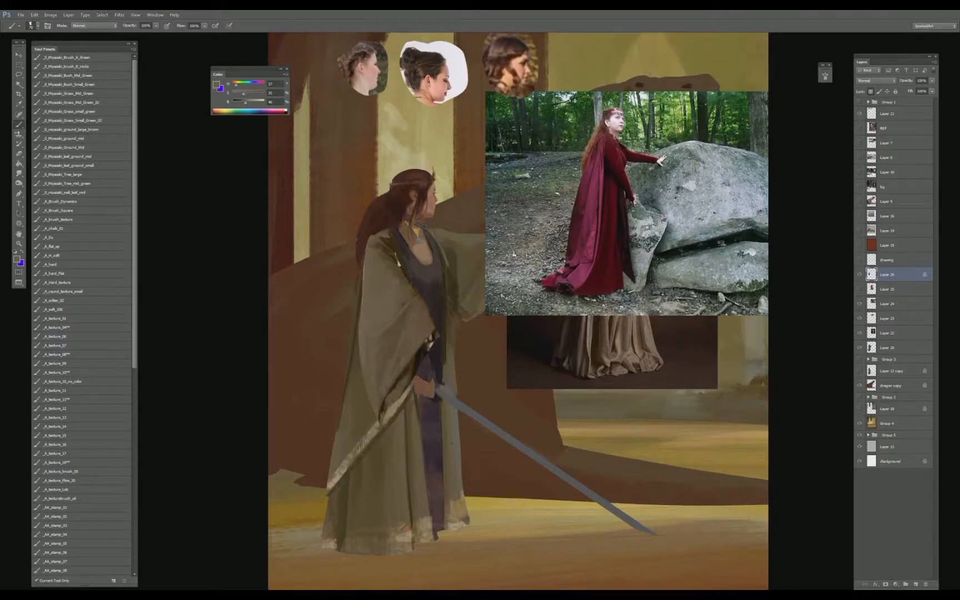
# - Hide the sleeve piece with an inverted layer mask and paint white on it to reveal the shoulder and upper sleeve above the patterned cuff
pyautogui.keyDown('alt'); pyautogui.click(395, 265); pyautogui.keyUp('alt')
pyautogui.press('e')
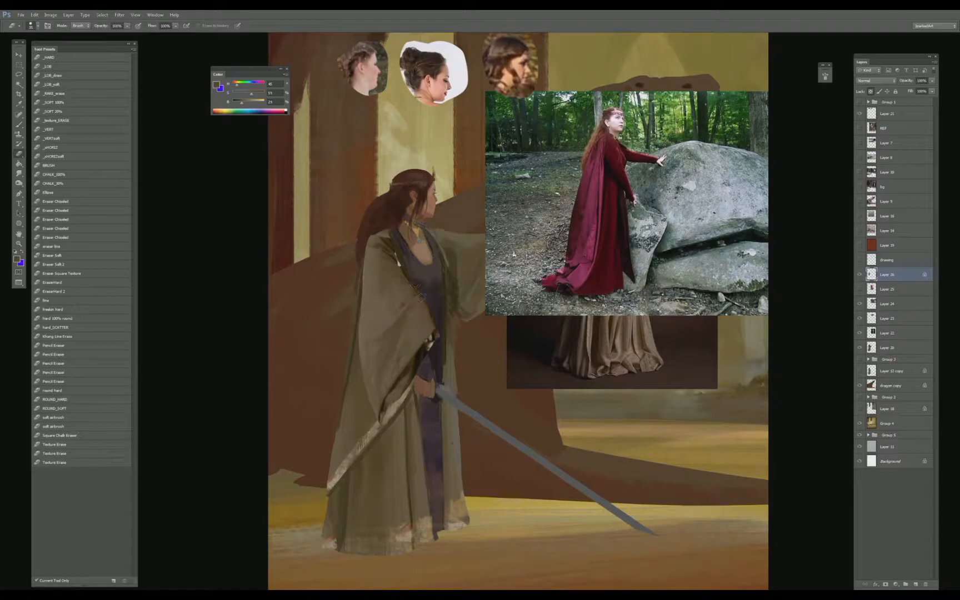
pyautogui.moveTo(404, 266); pyautogui.dragTo(415, 295)
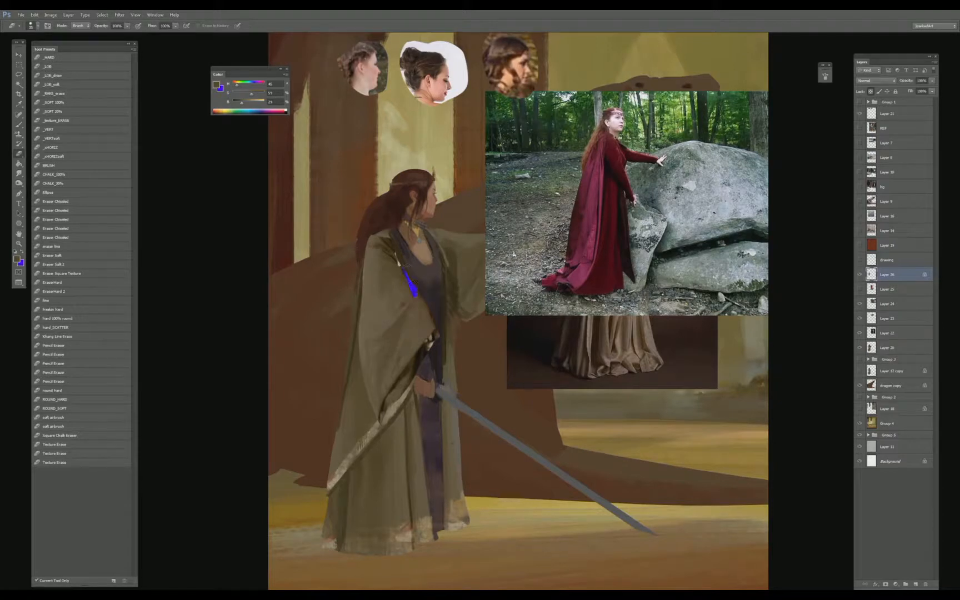
pyautogui.click(887, 584)
pyautogui.press('d')
pyautogui.press('b')
pyautogui.hotkey('ctrl', 'i')
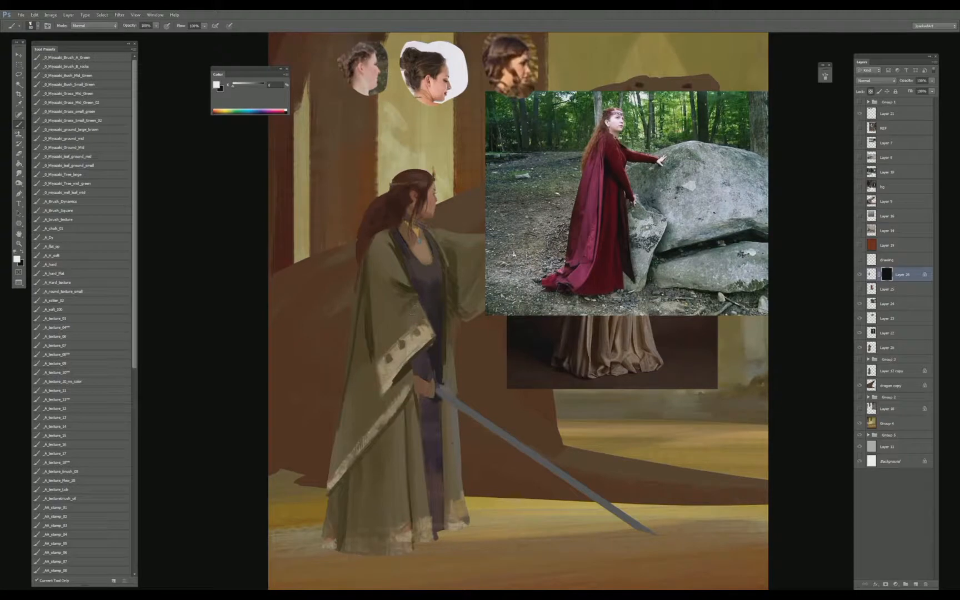
pyautogui.moveTo(423, 325)
pyautogui.mouseDown()
pyautogui.moveTo(368, 351)
pyautogui.moveTo(370, 274)
pyautogui.moveTo(398, 281)
pyautogui.moveTo(399, 254)
pyautogui.moveTo(384, 240)
pyautogui.moveTo(366, 273)
pyautogui.moveTo(369, 236)
pyautogui.mouseUp()
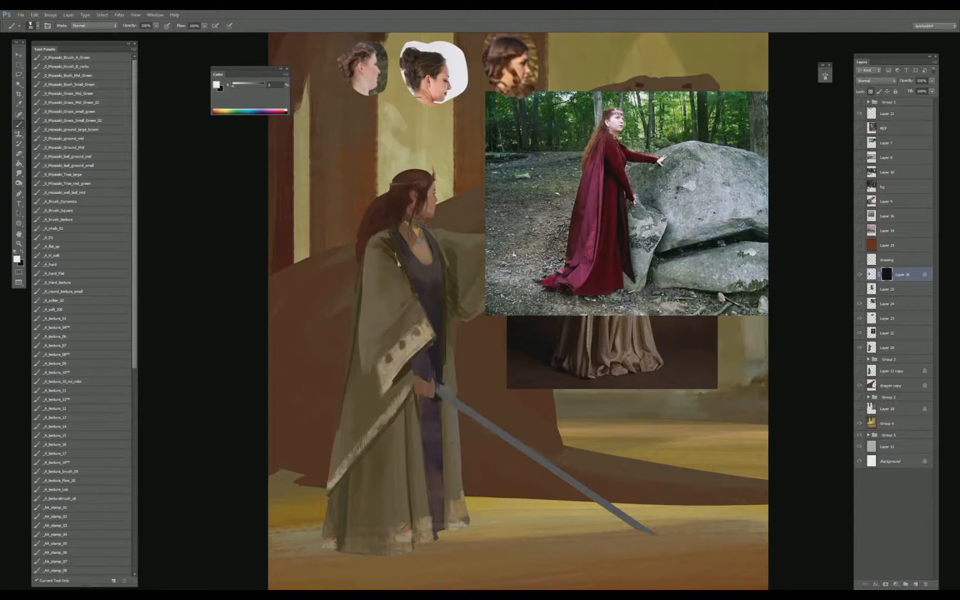
# - Move the masked sleeve layer directly above the robe layer and copy the robe layer's cuff, forearm and hand to a new layer
pyautogui.press('l')
pyautogui.moveTo(879, 273); pyautogui.dragTo(889, 340)
pyautogui.click(892, 350)
pyautogui.moveTo(430, 313)
pyautogui.mouseDown()
pyautogui.moveTo(439, 384)
pyautogui.moveTo(432, 401)
pyautogui.moveTo(412, 393)
pyautogui.mouseUp()
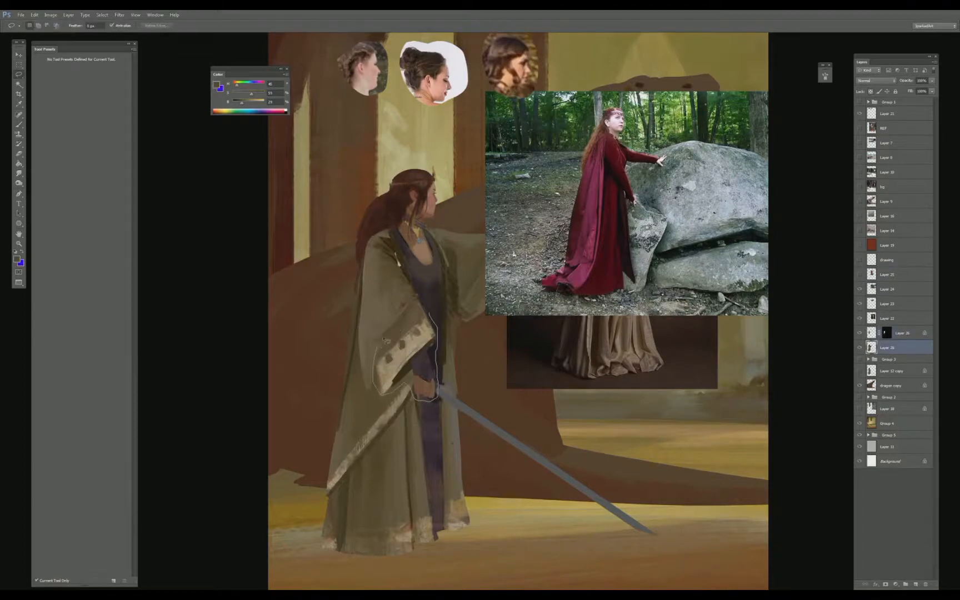
pyautogui.hotkey('ctrl', 'j')
# - Try to shift and rotate the forearm and hand beneath the sleeve cuff
pyautogui.hotkey('ctrl', 't')
pyautogui.moveTo(393, 351)
pyautogui.mouseDown()
pyautogui.moveTo(378, 363)
pyautogui.moveTo(428, 364)
pyautogui.moveTo(437, 341)
pyautogui.moveTo(424, 326)
pyautogui.moveTo(430, 333)
pyautogui.mouseUp()
pyautogui.press('Return')
pyautogui.press('l')
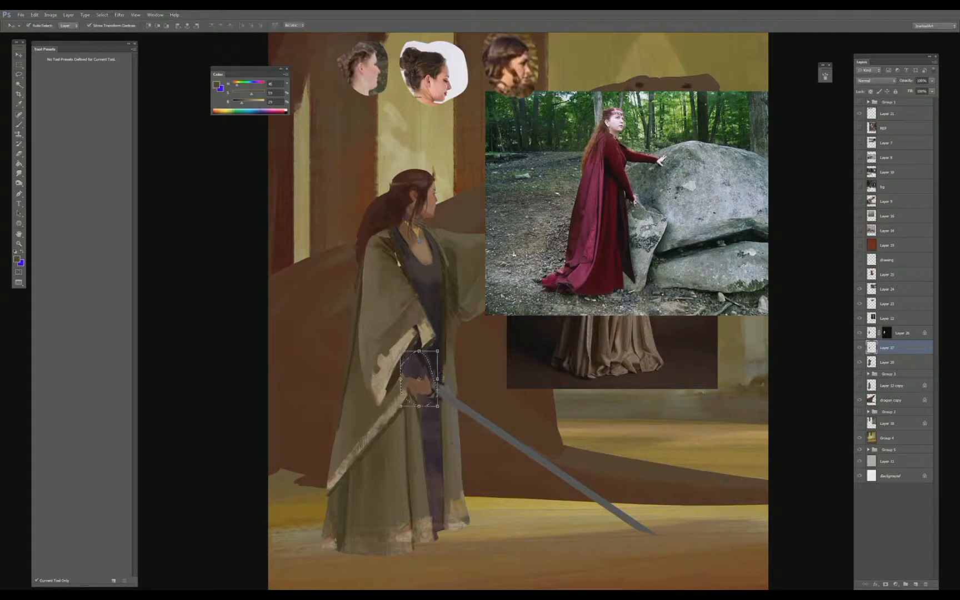
pyautogui.hotkey('ctrl', 't')
pyautogui.moveTo(427, 374); pyautogui.dragTo(420, 373)
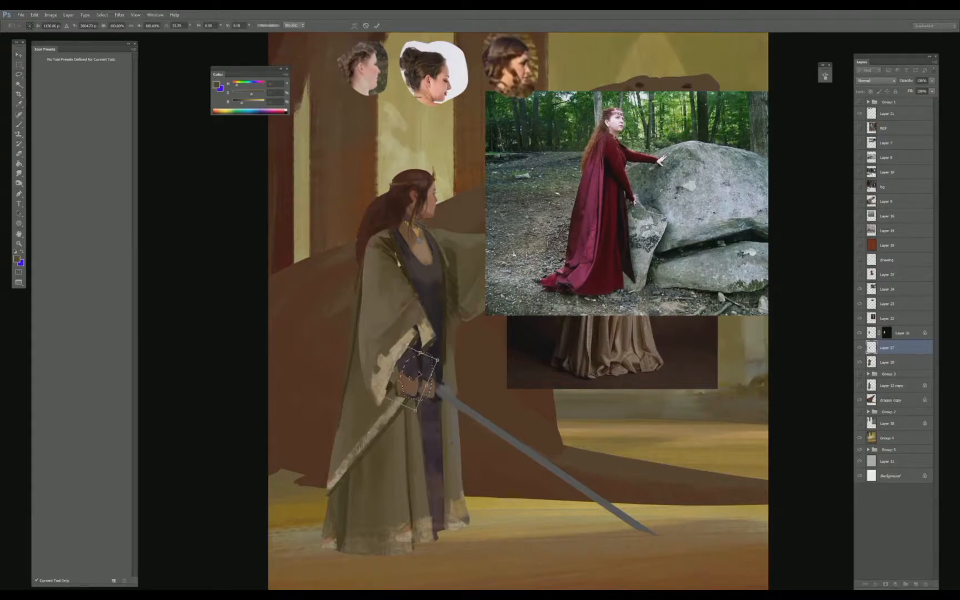
pyautogui.press('Return')
pyautogui.press('v')
pyautogui.hotkey('ctrl', 'z')
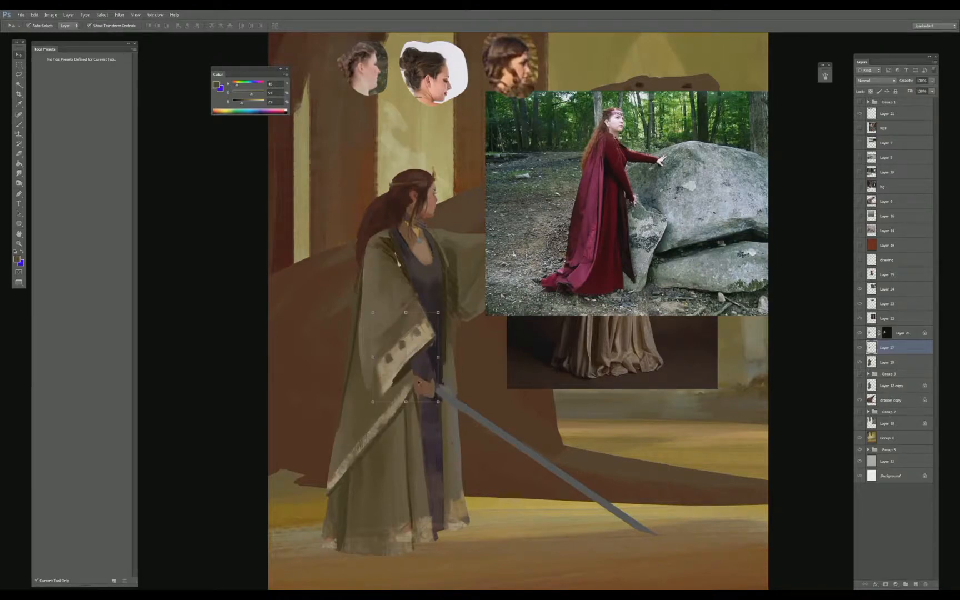
# - Copy only the forearm and hand to their own layer, angle them out from under the cuff, and merge them into the copied cuff layer
pyautogui.press('l')
pyautogui.moveTo(436, 360); pyautogui.dragTo(436, 397)
pyautogui.hotkey('ctrl', 'alt', 'shift', 'n')
pyautogui.press('v')
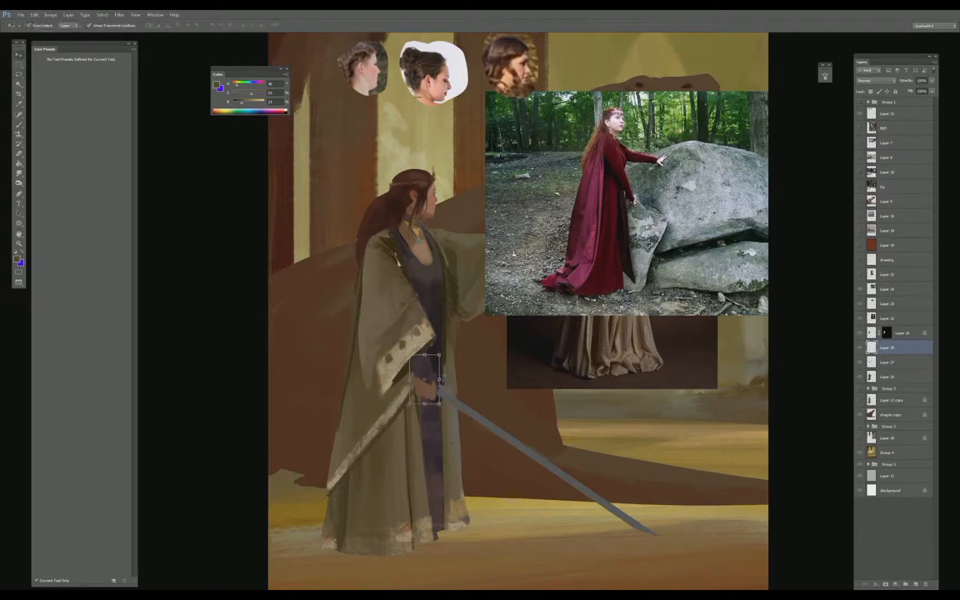
pyautogui.hotkey('ctrl', 'd')
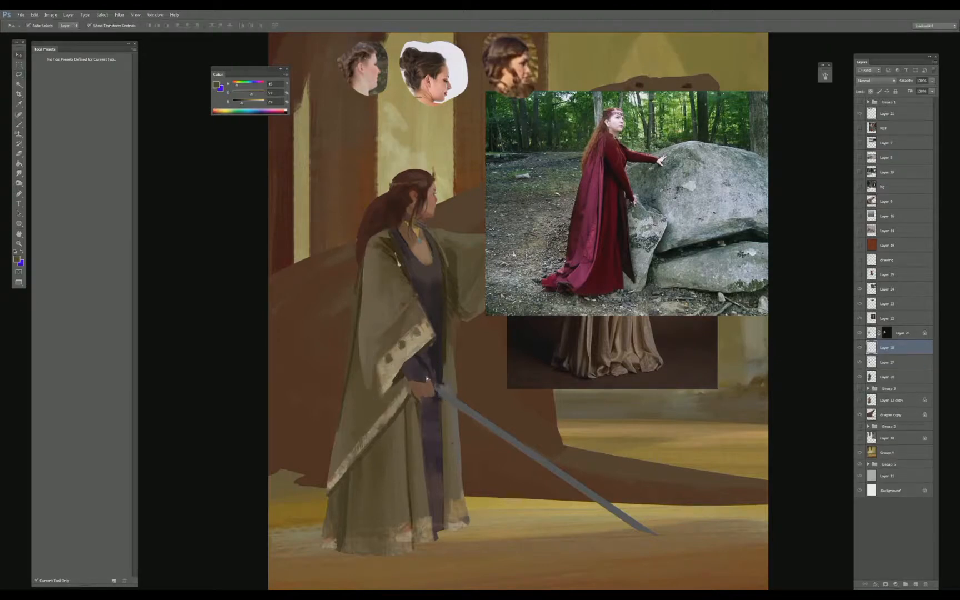
pyautogui.hotkey('ctrl', 'e')
# - Paint the dark dress behind the forearm and the lower cuff edge with sampled tones, and merge the piece with the sleeve layer
pyautogui.press('b')
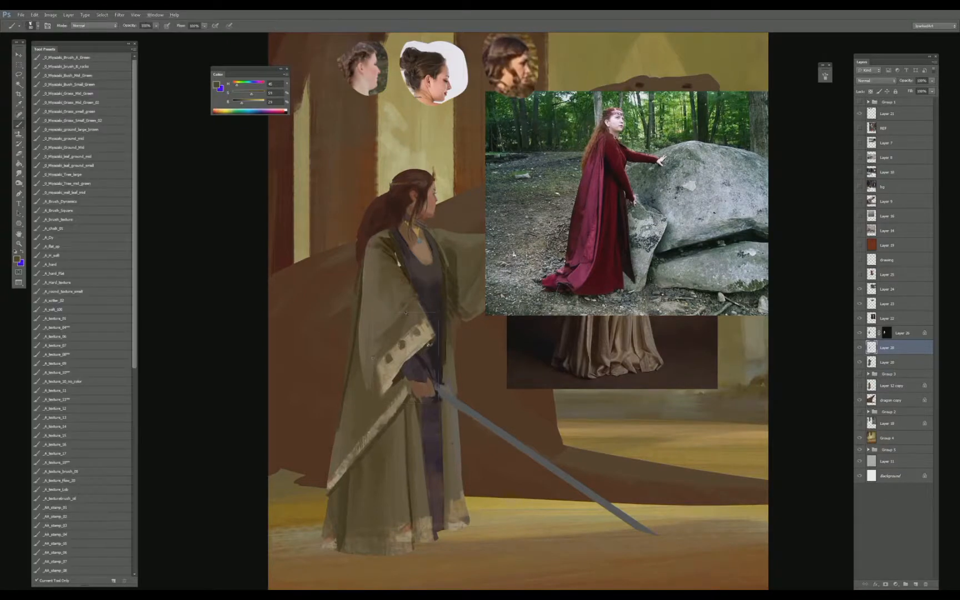
pyautogui.click(891, 362)
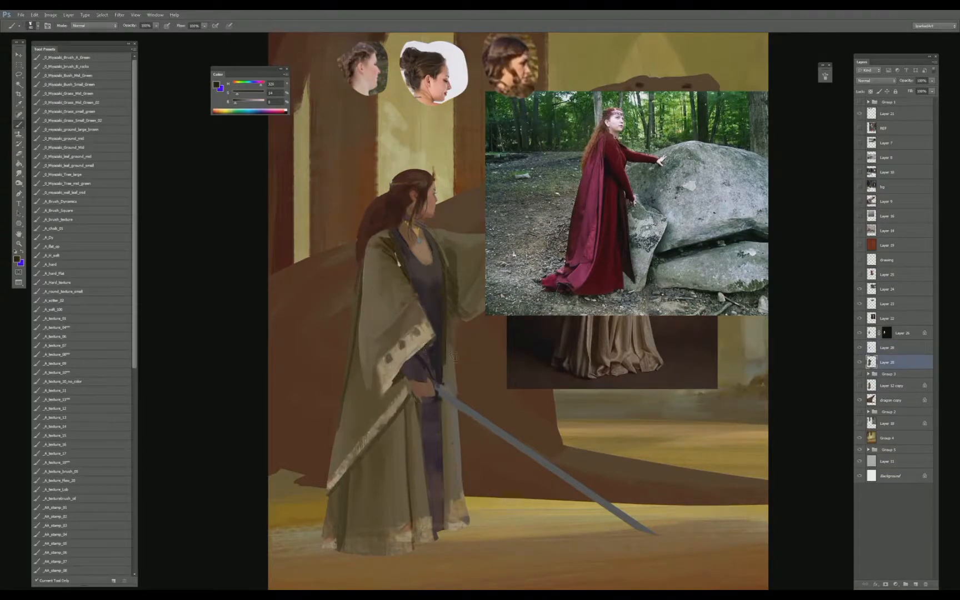
pyautogui.hotkey('alt', ']')
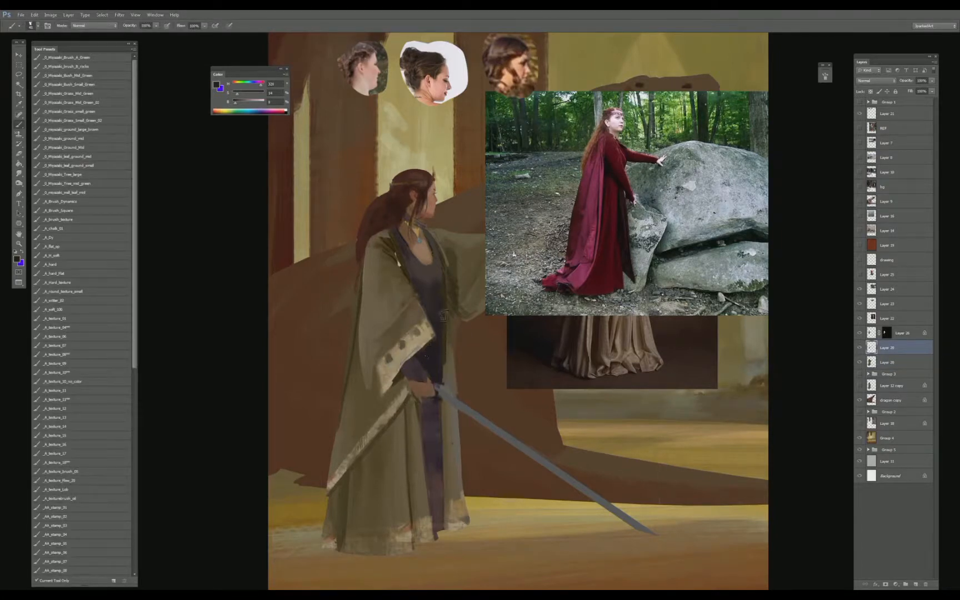
pyautogui.press('v')
pyautogui.press('b')
pyautogui.keyDown('alt'); pyautogui.click(385, 373); pyautogui.keyUp('alt')
pyautogui.moveTo(382, 367)
pyautogui.mouseDown()
pyautogui.moveTo(372, 398)
pyautogui.moveTo(383, 369)
pyautogui.moveTo(379, 399)
pyautogui.moveTo(372, 391)
pyautogui.moveTo(383, 381)
pyautogui.mouseUp()
pyautogui.keyDown('alt'); pyautogui.click(384, 371); pyautogui.keyUp('alt')
pyautogui.keyDown('alt'); pyautogui.click(382, 360); pyautogui.keyUp('alt')
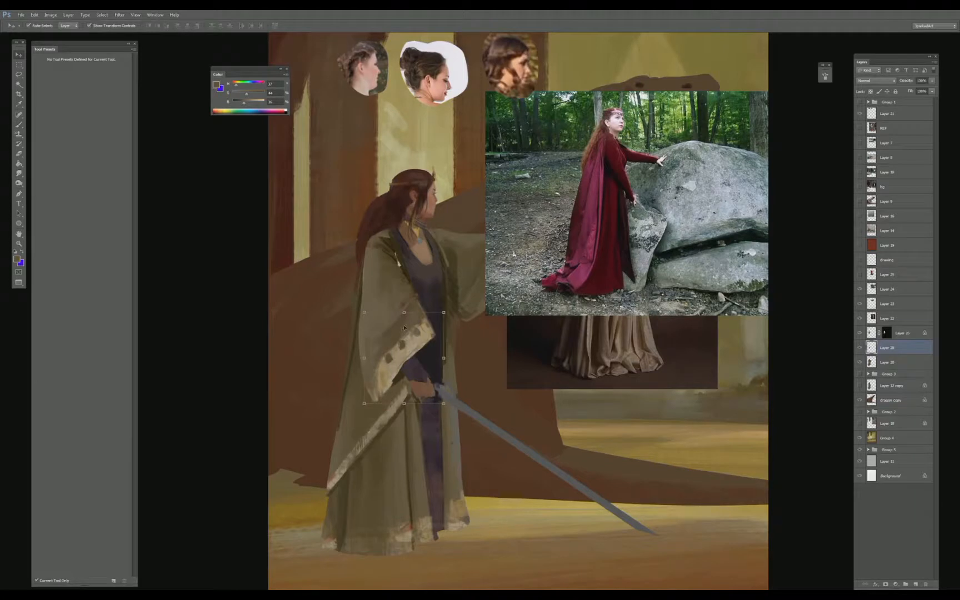
pyautogui.hotkey('ctrl', 'e')
# - Paint the near shoulder and the dark collar edge, alternating between sampled robe and collar tones
pyautogui.press('e')
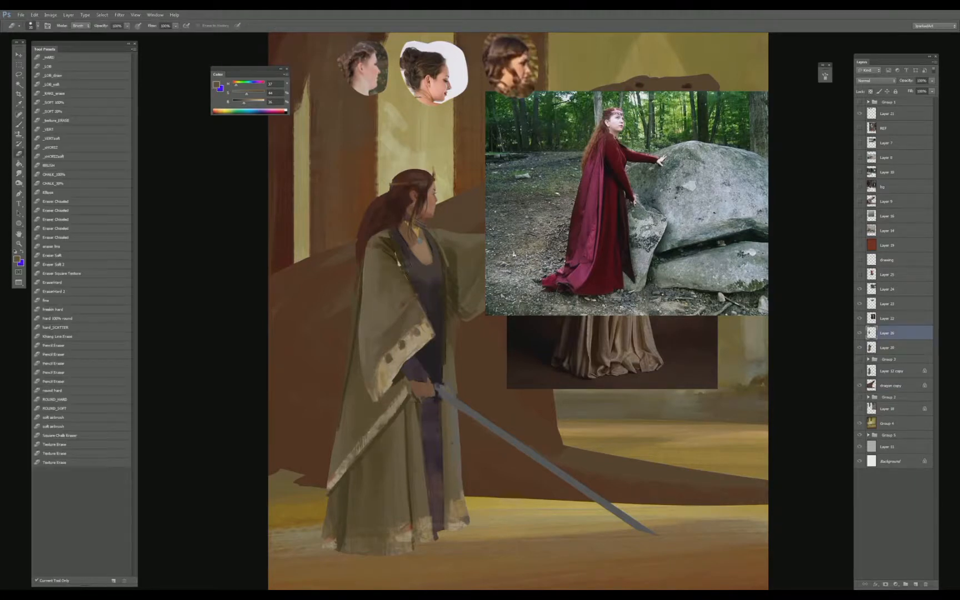
pyautogui.press('b')
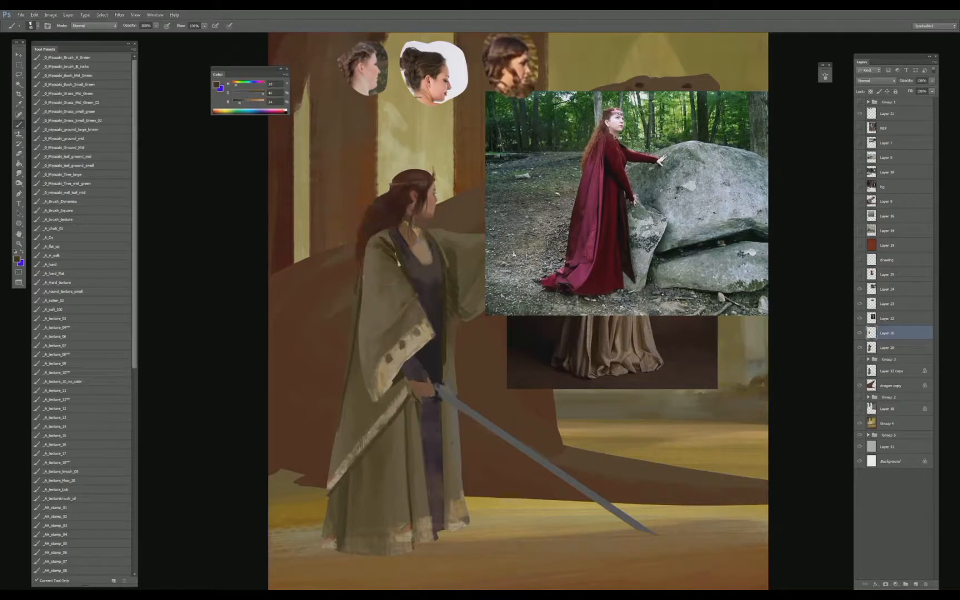
pyautogui.keyDown('alt'); pyautogui.click(386, 237); pyautogui.keyUp('alt')
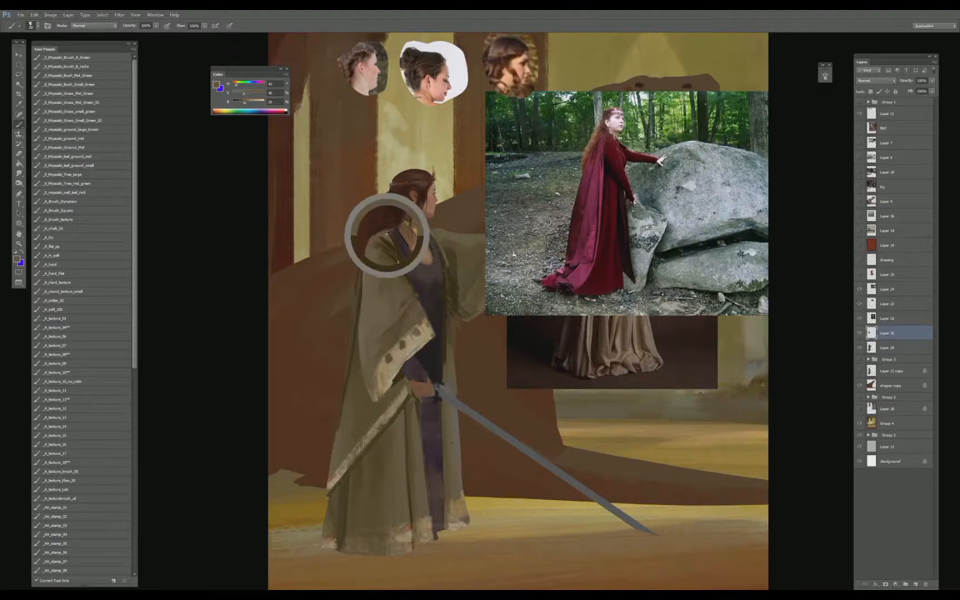
pyautogui.keyDown('alt'); pyautogui.click(387, 237); pyautogui.keyUp('alt')
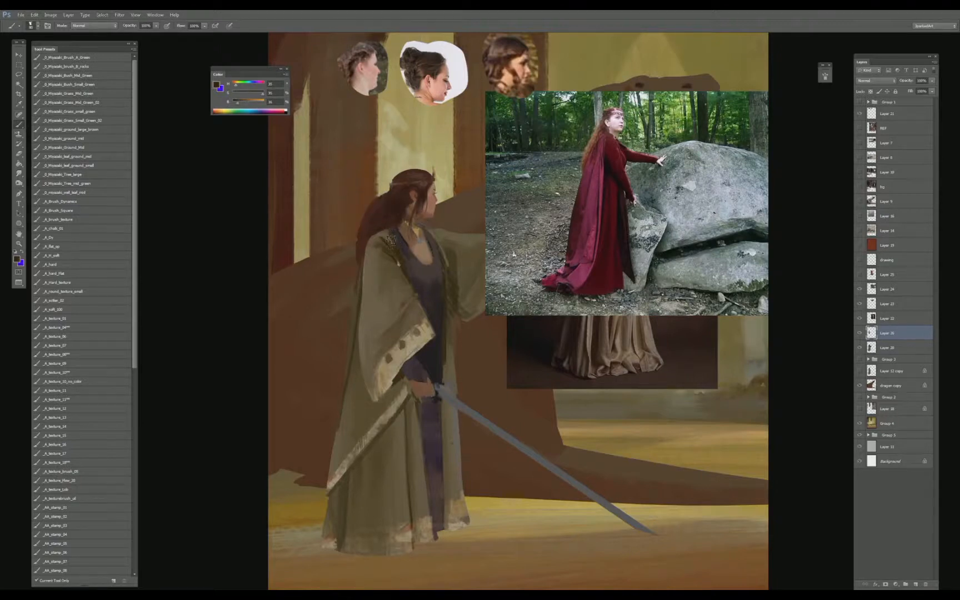
pyautogui.keyDown('alt'); pyautogui.click(390, 240); pyautogui.keyUp('alt')
pyautogui.keyDown('alt'); pyautogui.click(398, 258); pyautogui.keyUp('alt')
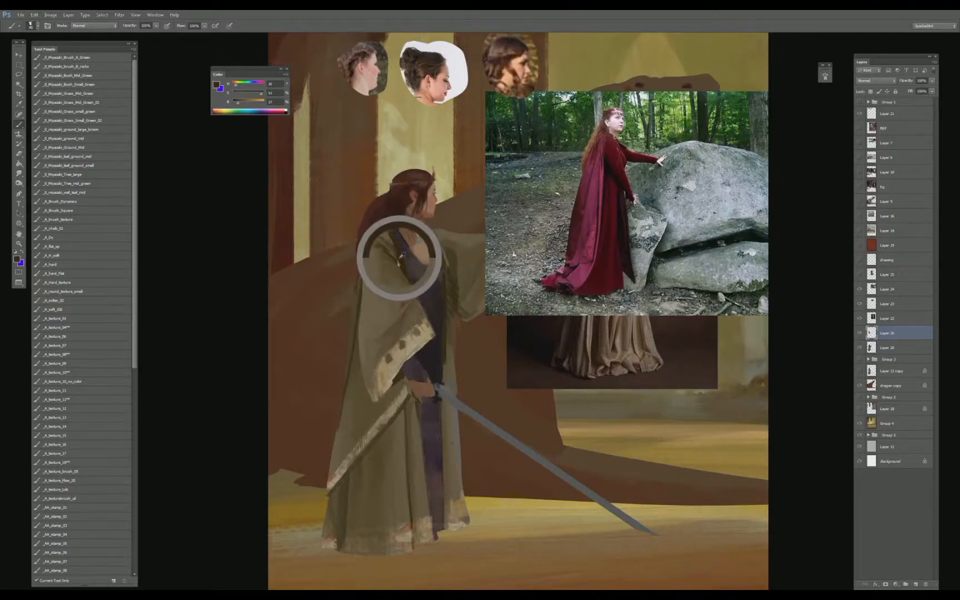
pyautogui.keyDown('alt'); pyautogui.click(390, 239); pyautogui.keyUp('alt')
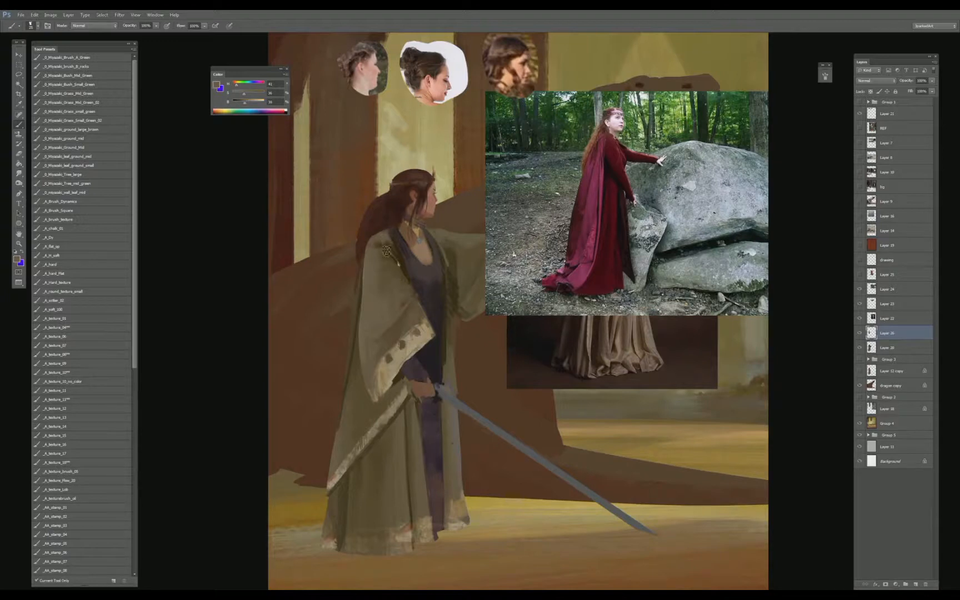
pyautogui.keyDown('alt'); pyautogui.click(403, 262); pyautogui.keyUp('alt')
pyautogui.keyDown('alt'); pyautogui.click(382, 238); pyautogui.keyUp('alt')
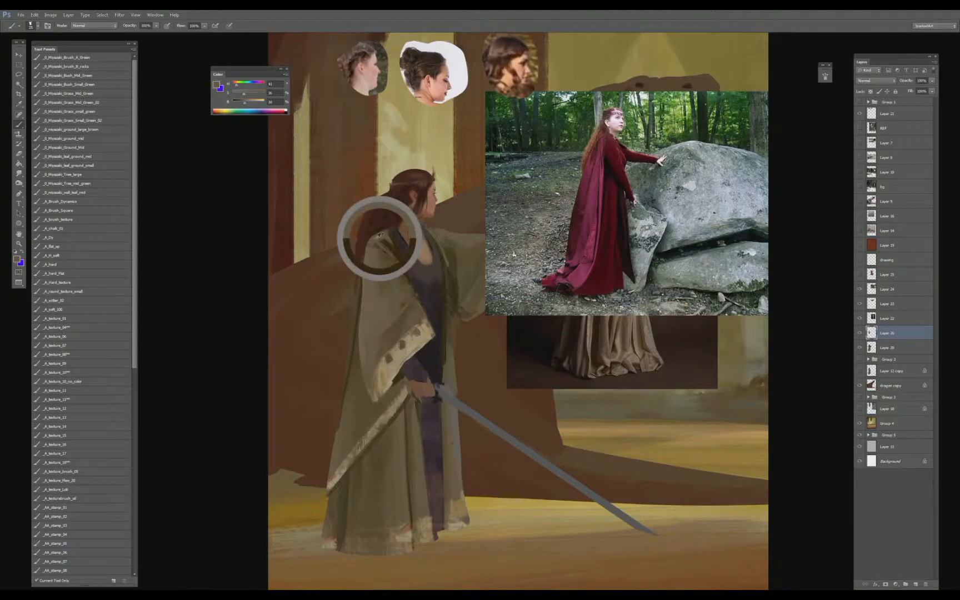
pyautogui.keyDown('alt'); pyautogui.click(398, 268); pyautogui.keyUp('alt')
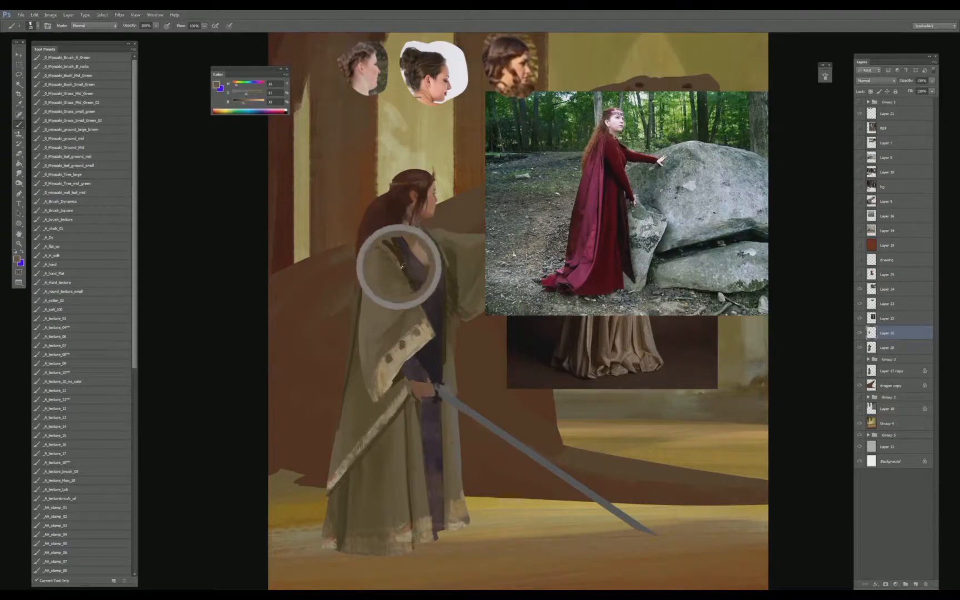
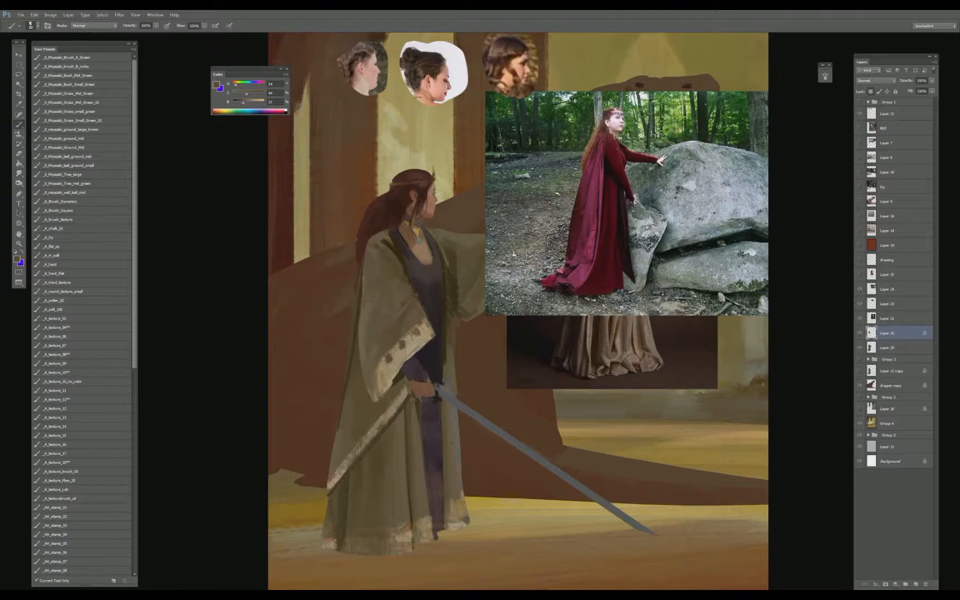
# - Shade the sleeve's back edge and shoulder with sampled robe tones, toggling the sleeve layer's visibility to compare
pyautogui.moveTo(364, 322); pyautogui.dragTo(359, 346)
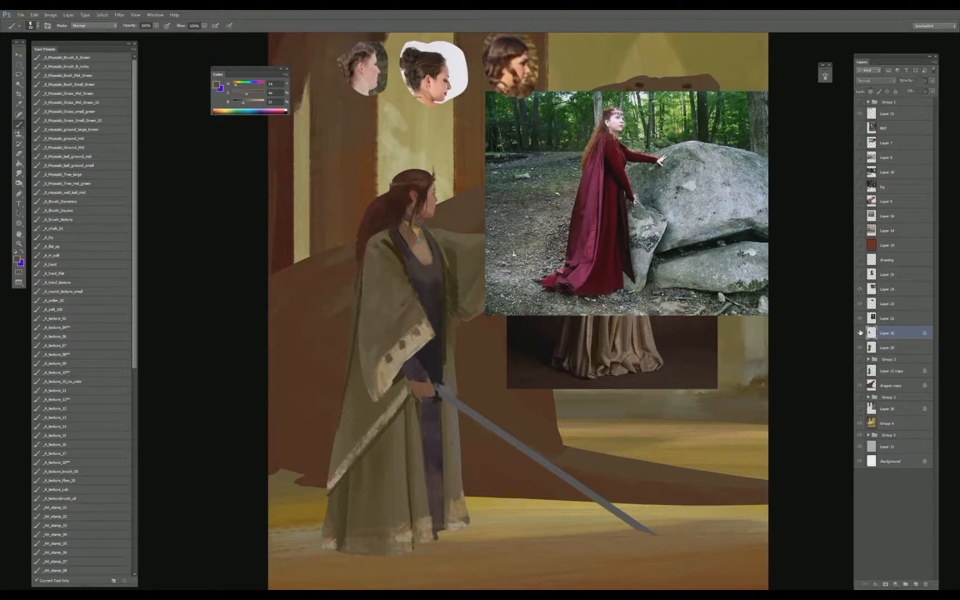
pyautogui.moveTo(361, 237); pyautogui.dragTo(380, 400)
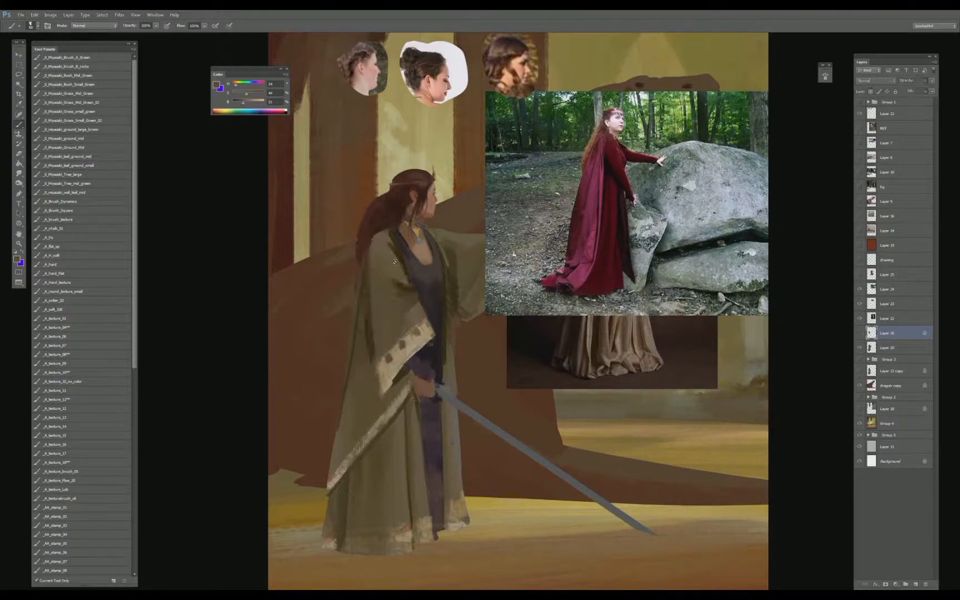
pyautogui.click(860, 333)
pyautogui.keyDown('alt'); pyautogui.click(359, 361); pyautogui.keyUp('alt')
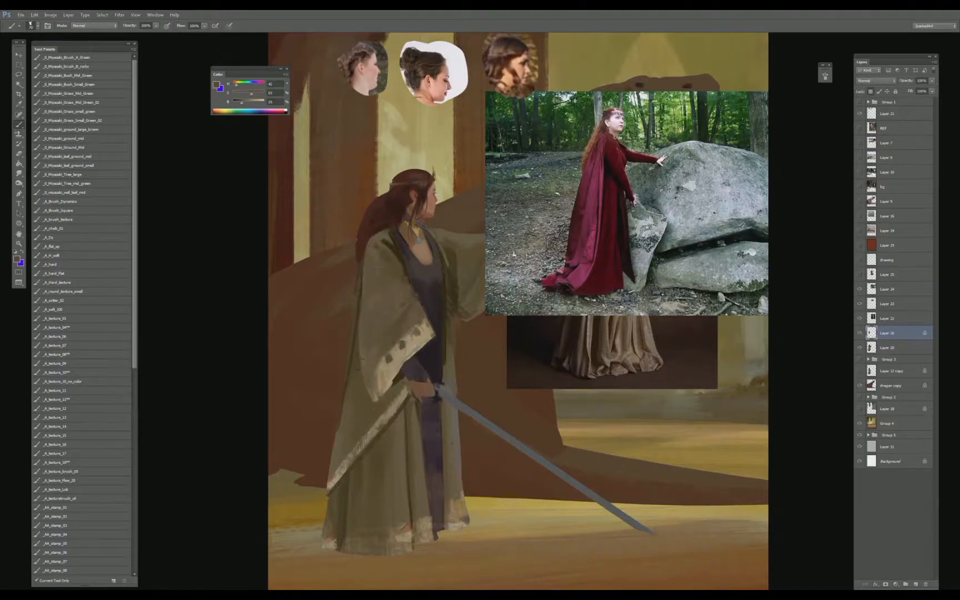
pyautogui.moveTo(381, 247); pyautogui.dragTo(383, 243)
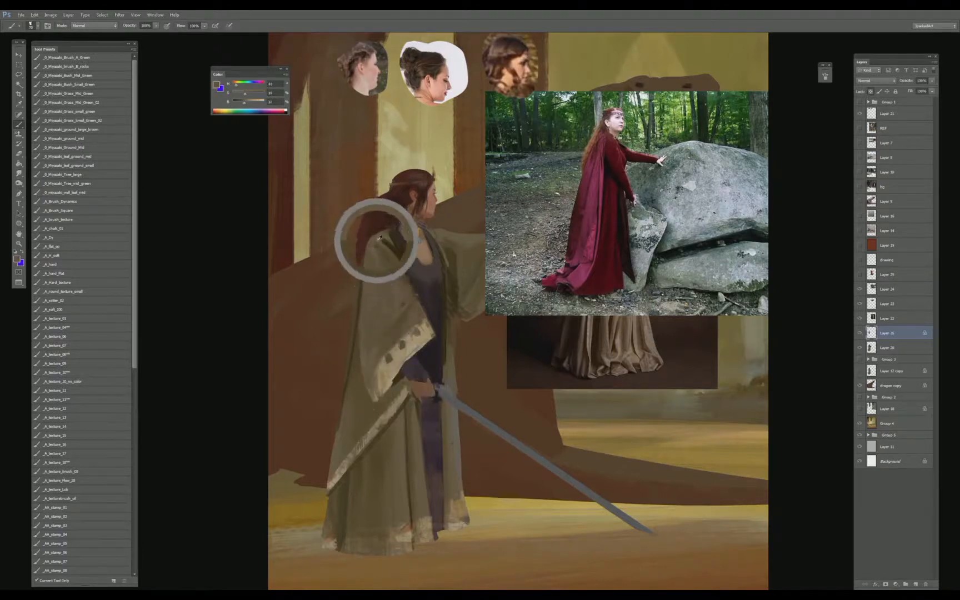
# - Refine the dark collar line where it meets the near shoulder, painting on the sleeve layer and the robe layer beneath
pyautogui.keyDown('alt'); pyautogui.click(389, 245); pyautogui.keyUp('alt')
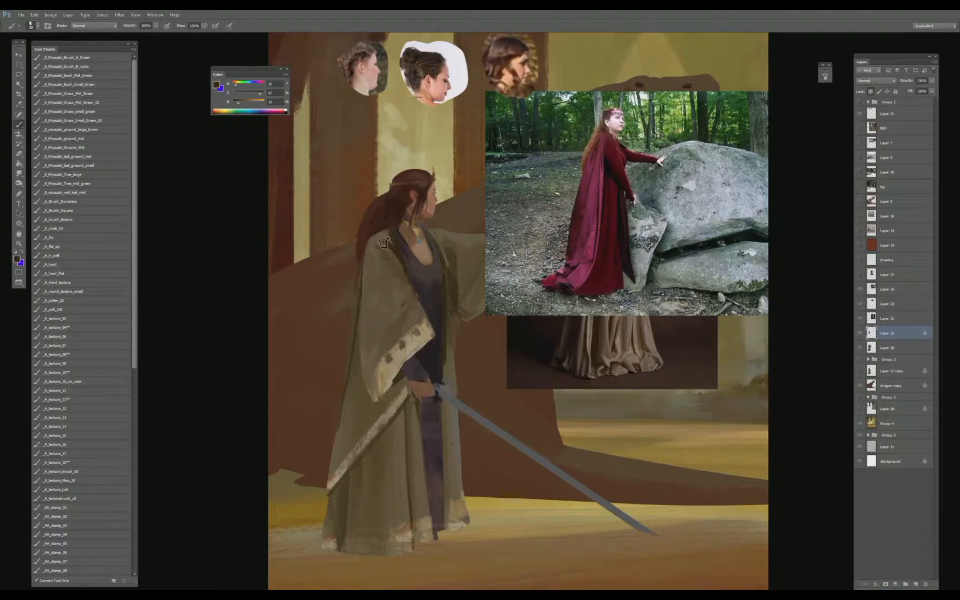
pyautogui.keyDown('alt'); pyautogui.click(385, 236); pyautogui.keyUp('alt')
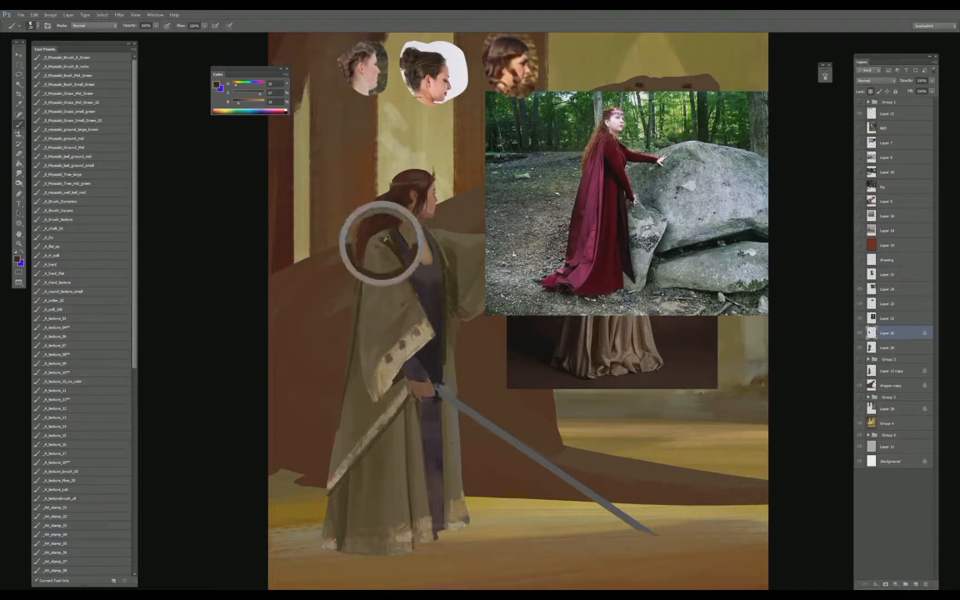
pyautogui.moveTo(395, 254); pyautogui.dragTo(397, 259)
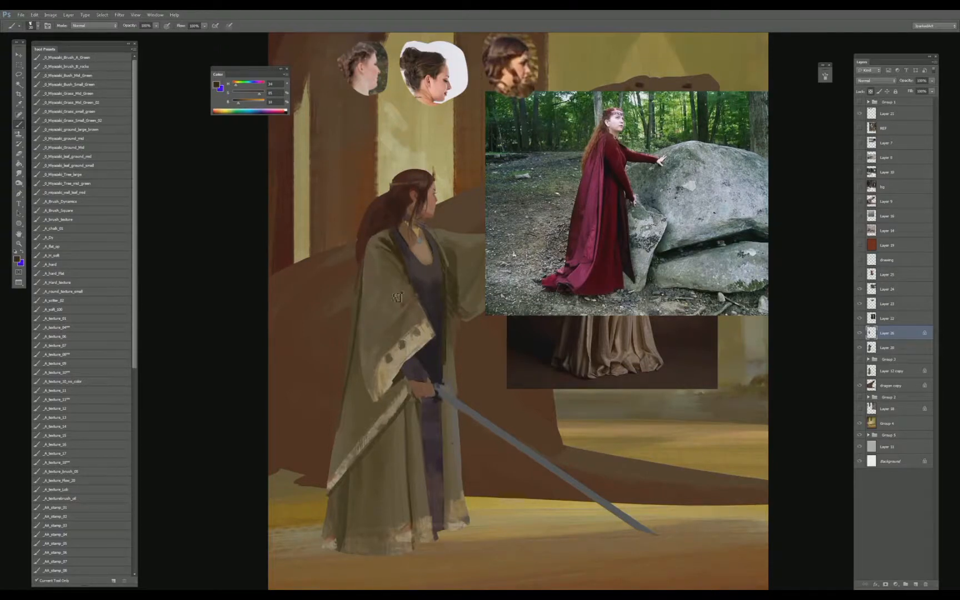
pyautogui.click(887, 347)
pyautogui.keyDown('alt'); pyautogui.click(394, 279); pyautogui.keyUp('alt')
pyautogui.moveTo(395, 245); pyautogui.dragTo(398, 254)
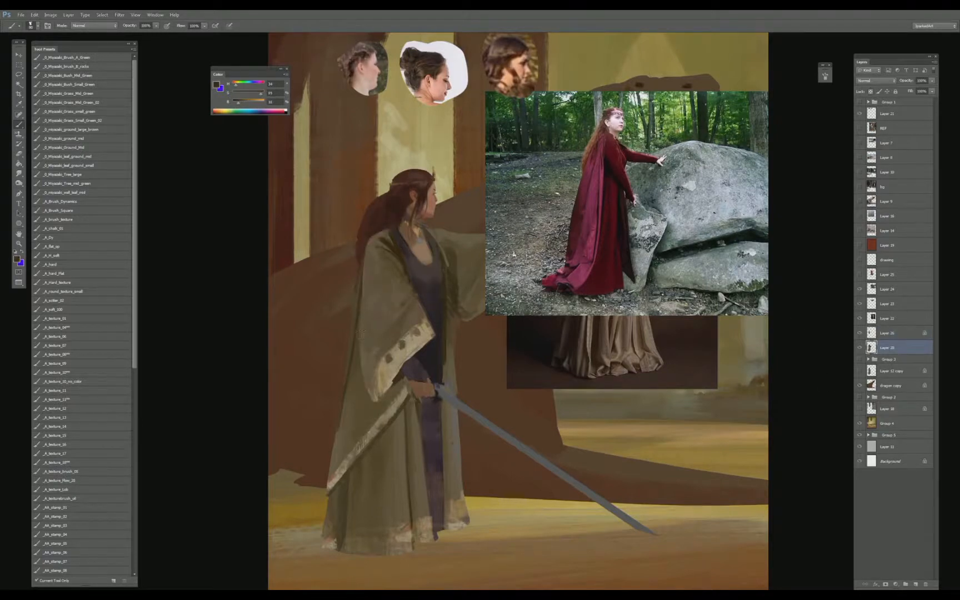
# - Paint the back edge of the robe beneath the near sleeve with sampled robe and shadow tones
pyautogui.keyDown('alt'); pyautogui.click(361, 358); pyautogui.keyUp('alt')
pyautogui.keyDown('alt'); pyautogui.click(351, 423); pyautogui.keyUp('alt')
pyautogui.keyDown('alt'); pyautogui.click(362, 390); pyautogui.keyUp('alt')
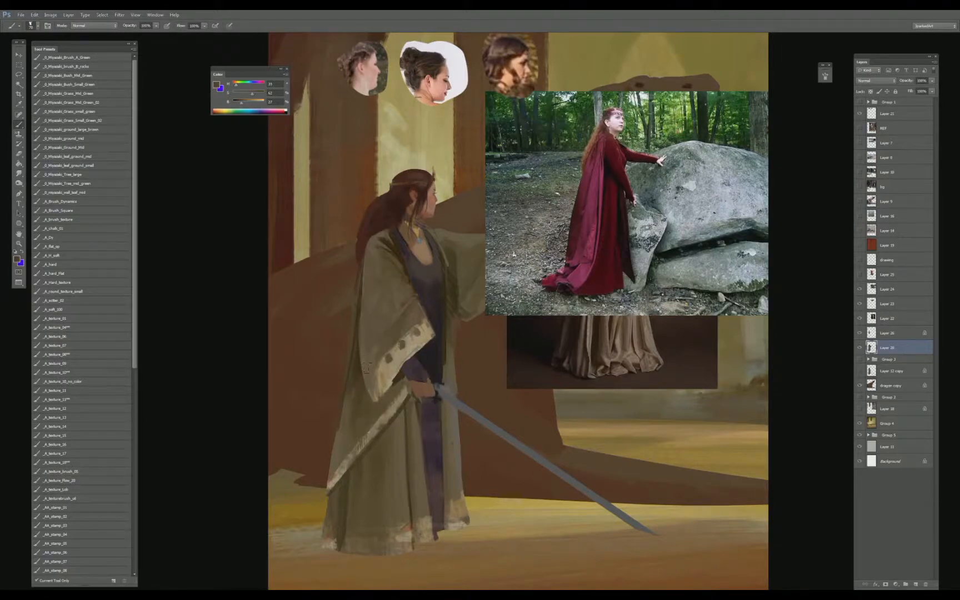
pyautogui.keyDown('alt'); pyautogui.click(348, 429); pyautogui.keyUp('alt')
pyautogui.keyDown('alt'); pyautogui.click(362, 395); pyautogui.keyUp('alt')
pyautogui.hotkey('ctrl', '-')
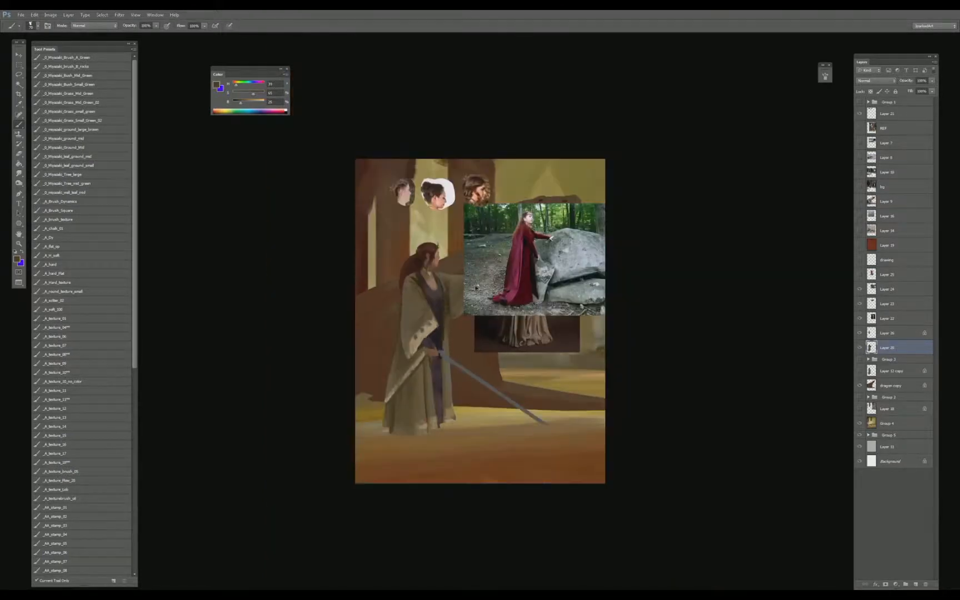
# - Reposition the red-cloak photo, copy its cape onto a separate layer, and hide the photo
pyautogui.press('v')
pyautogui.click(532, 276)
pyautogui.hotkey('ctrl', '+')
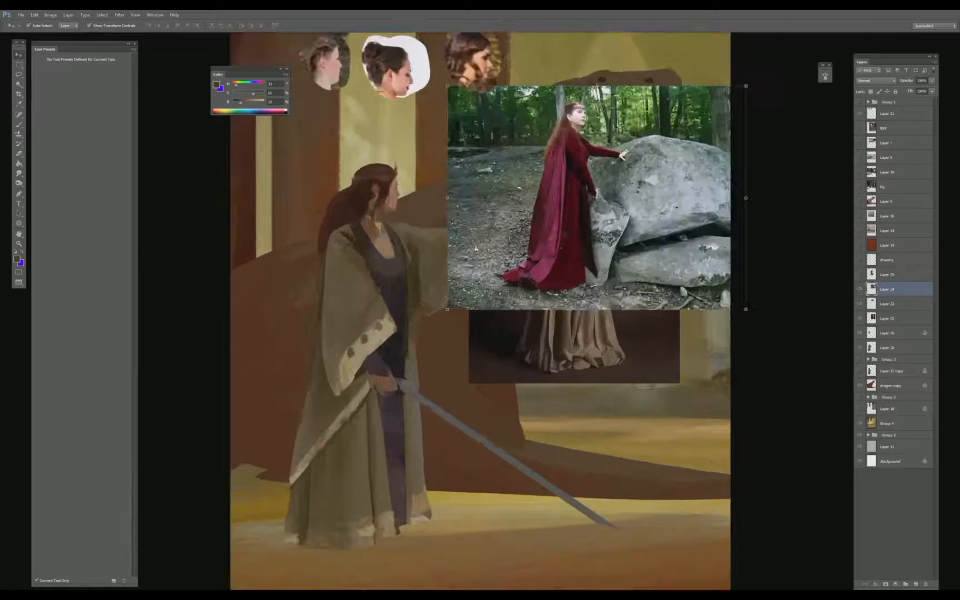
pyautogui.moveTo(568, 231); pyautogui.dragTo(558, 260)
pyautogui.press('l')
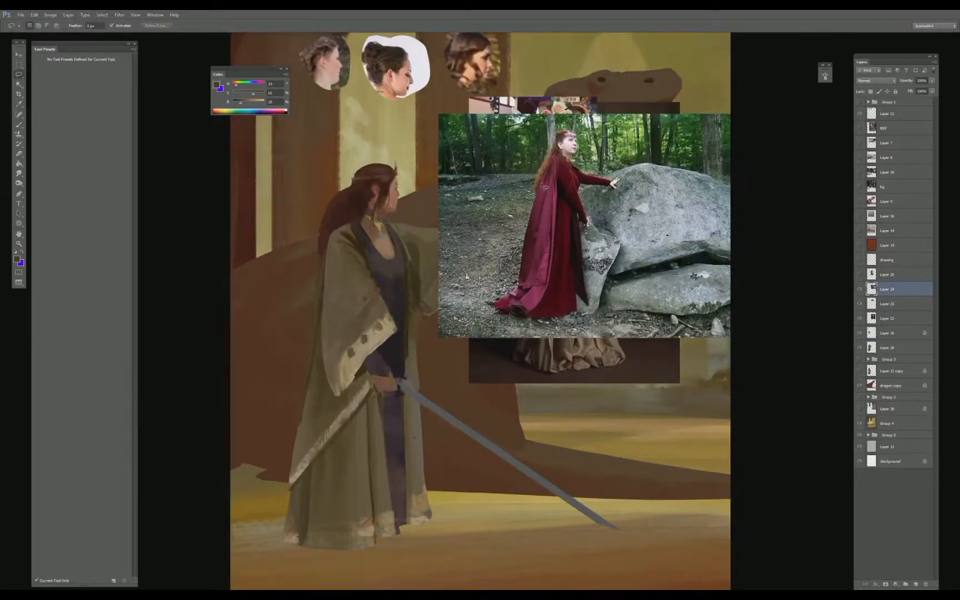
pyautogui.moveTo(540, 186)
pyautogui.mouseDown()
pyautogui.moveTo(521, 294)
pyautogui.moveTo(530, 319)
pyautogui.moveTo(576, 256)
pyautogui.moveTo(567, 199)
pyautogui.moveTo(548, 176)
pyautogui.mouseUp()
pyautogui.click(859, 288)
pyautogui.hotkey('ctrl', 'j')
# - Move the cape piece onto the swordswoman's lower robe and enlarge it to reach from the sleeve to the hem
pyautogui.press('v')
pyautogui.moveTo(555, 286); pyautogui.dragTo(359, 492)
pyautogui.moveTo(375, 375); pyautogui.dragTo(418, 282)
pyautogui.moveTo(367, 400); pyautogui.dragTo(316, 409)
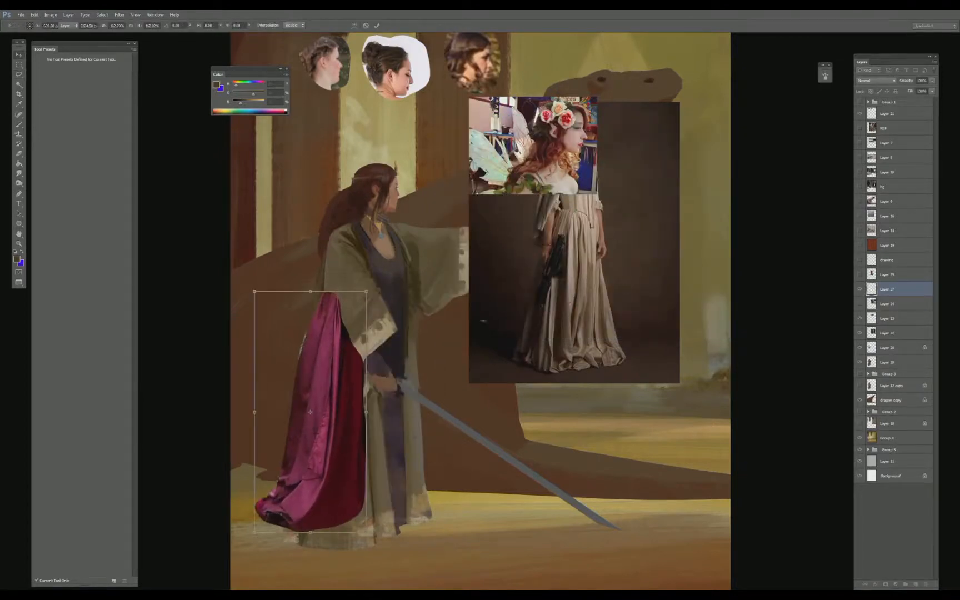
pyautogui.press('Return')
# - Hide the beige-gown and flower-crown reference photos
pyautogui.click(889, 333)
pyautogui.click(860, 333)
pyautogui.click(889, 318)
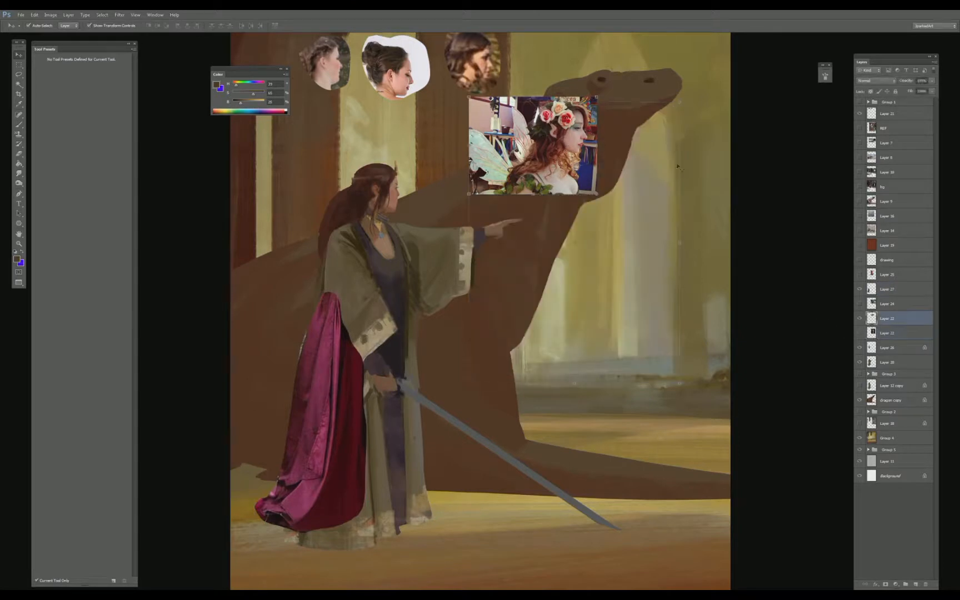
pyautogui.click(859, 318)
# - Shift the cape piece down to the robe's hem, stretch it up and outward, and rotate it slightly
pyautogui.moveTo(329, 389); pyautogui.dragTo(332, 409)
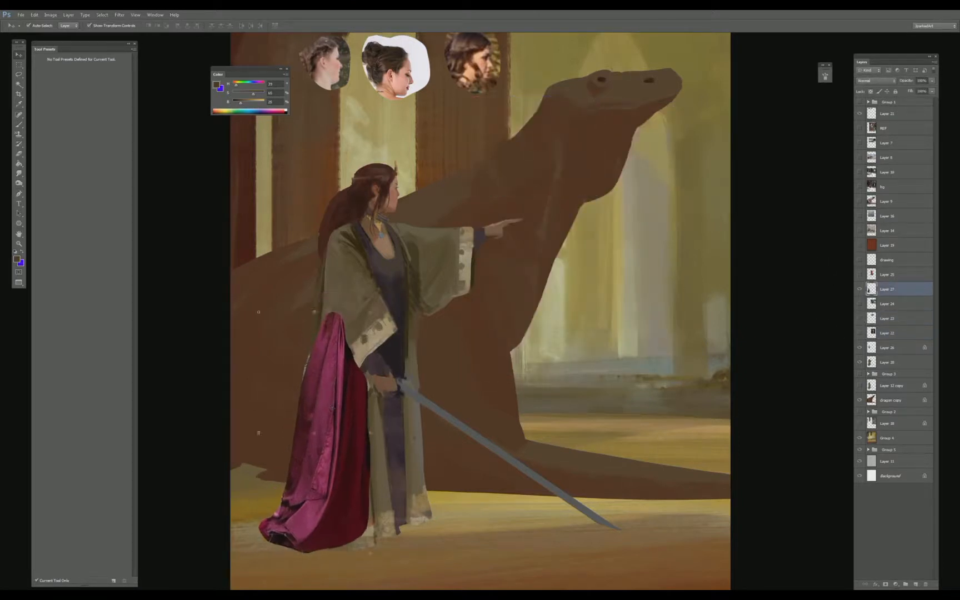
pyautogui.moveTo(369, 311); pyautogui.dragTo(380, 287)
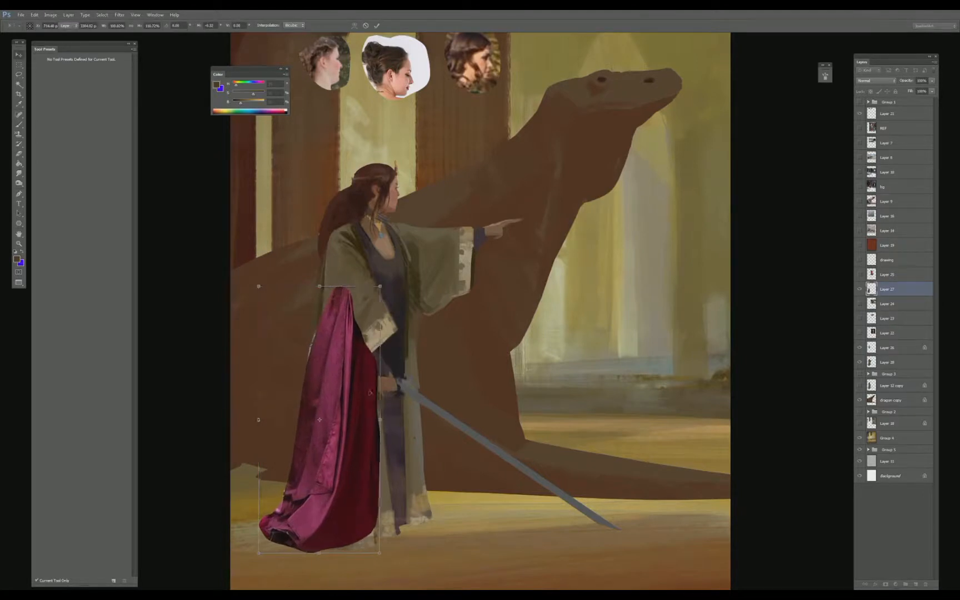
pyautogui.press('Return')
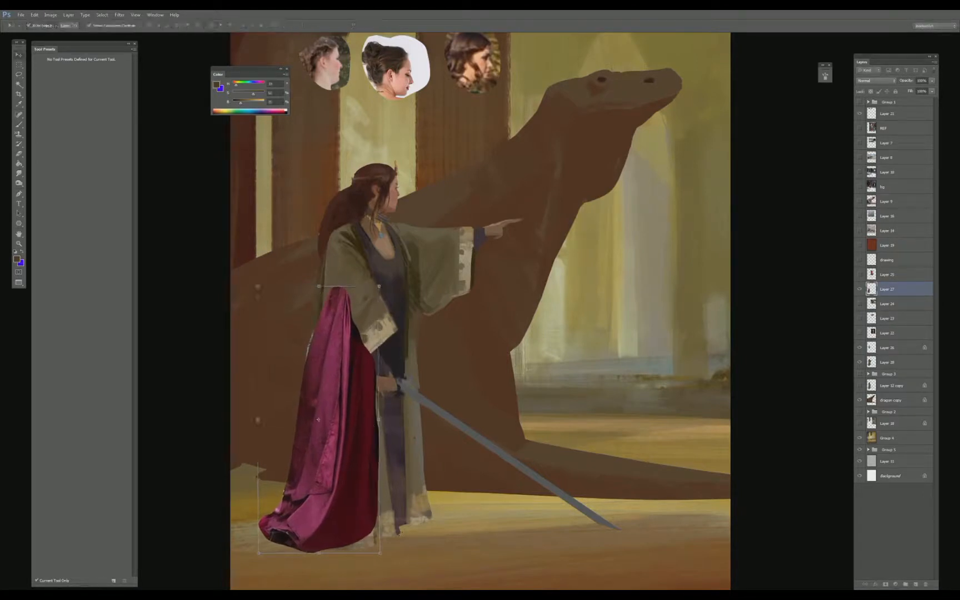
pyautogui.moveTo(380, 420); pyautogui.dragTo(392, 410)
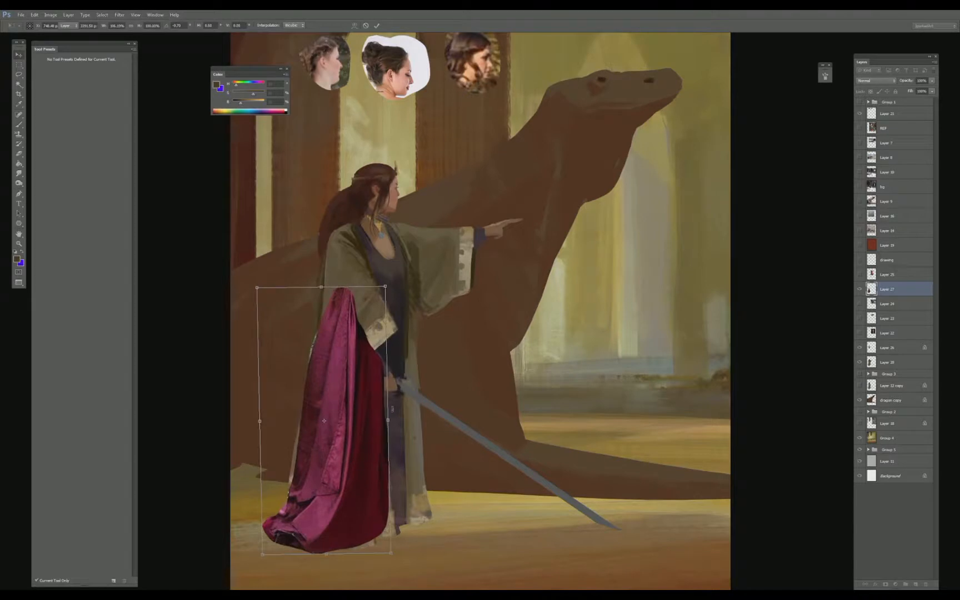
pyautogui.press('Return')
# - Recolor the red cape piece with the robe's olive brown using a Color-mode brush, with its transparency locked
pyautogui.press('b')
pyautogui.rightClick(350, 289)
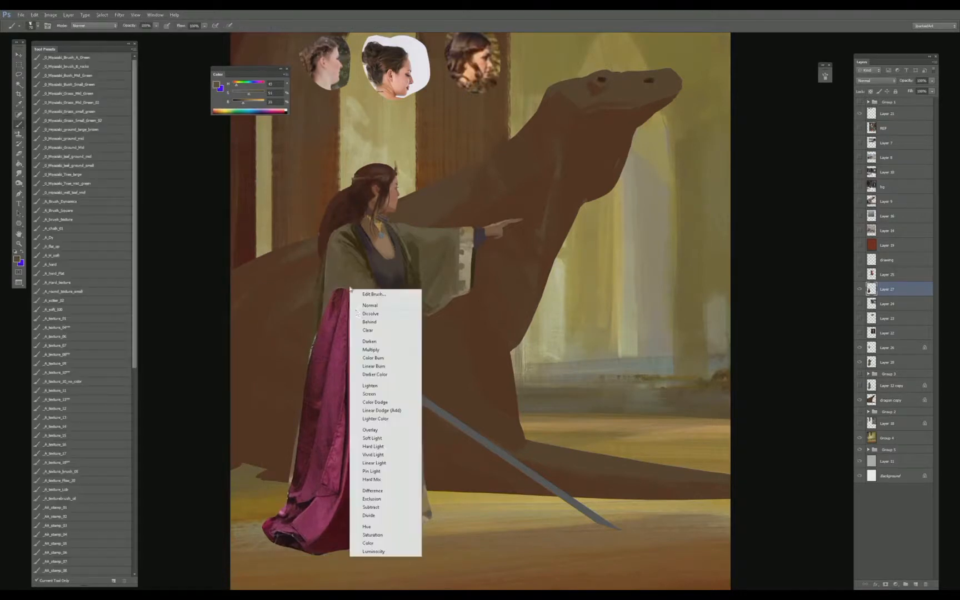
pyautogui.click(382, 543)
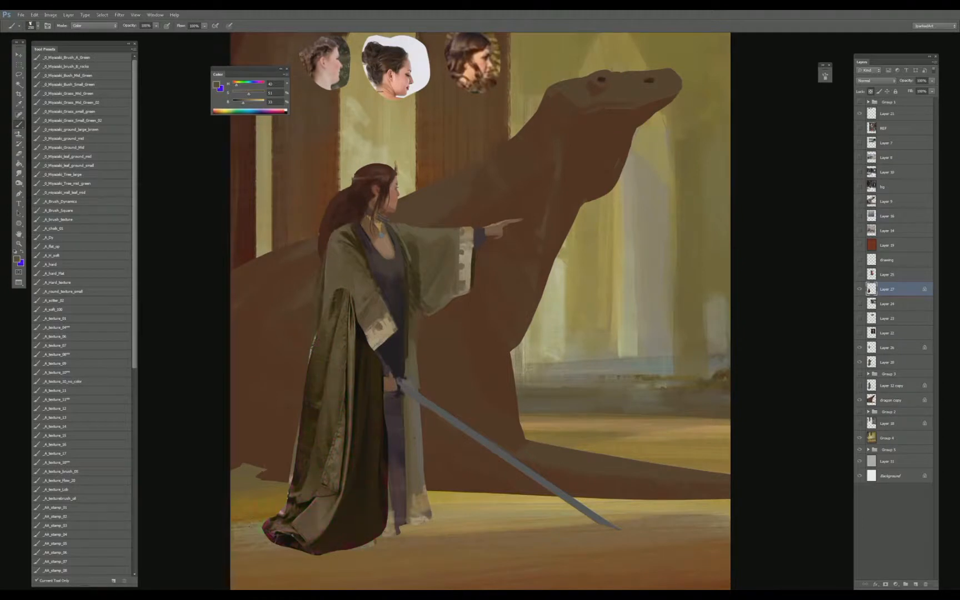
pyautogui.hotkey('ctrl', '-')
pyautogui.hotkey('ctrl', '-')
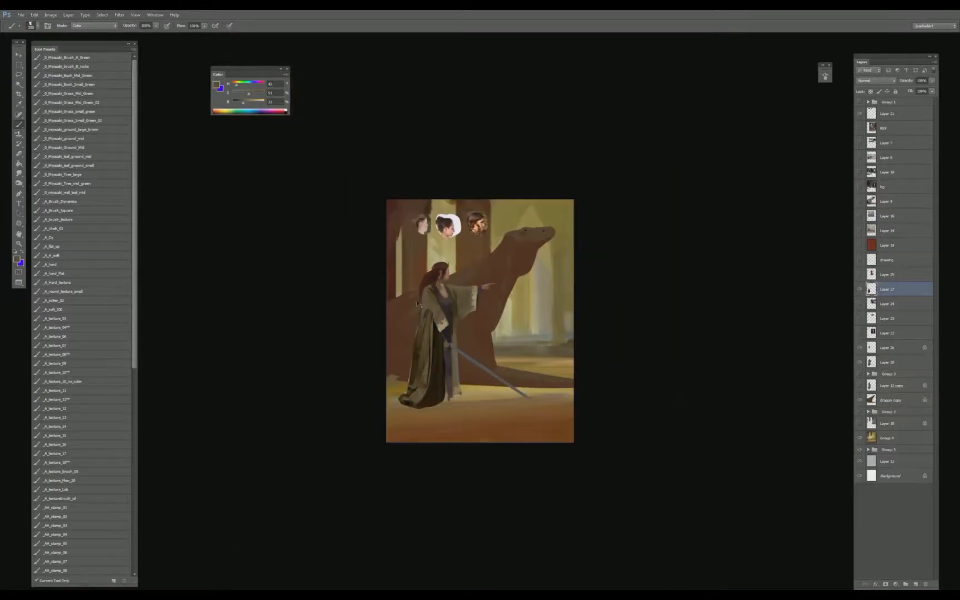
pyautogui.hotkey('ctrl', '0')
pyautogui.moveTo(445, 329); pyautogui.dragTo(478, 322)
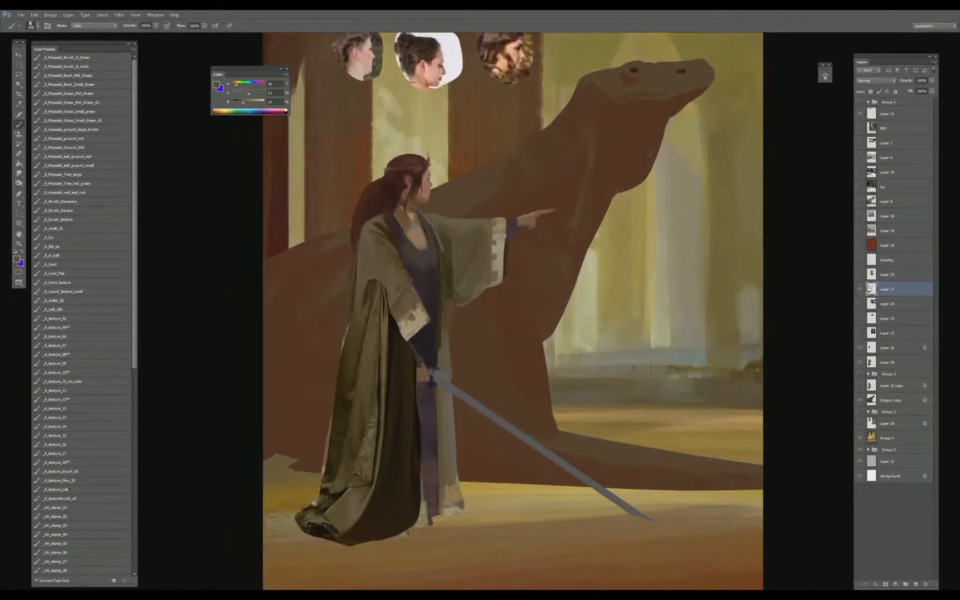
# - Toggle the cape piece's visibility to compare, and hide it with a black layer mask
pyautogui.click(859, 289)
pyautogui.click(859, 290)
pyautogui.click(859, 290)
pyautogui.keyDown('alt'); pyautogui.click(885, 585); pyautogui.keyUp('alt')
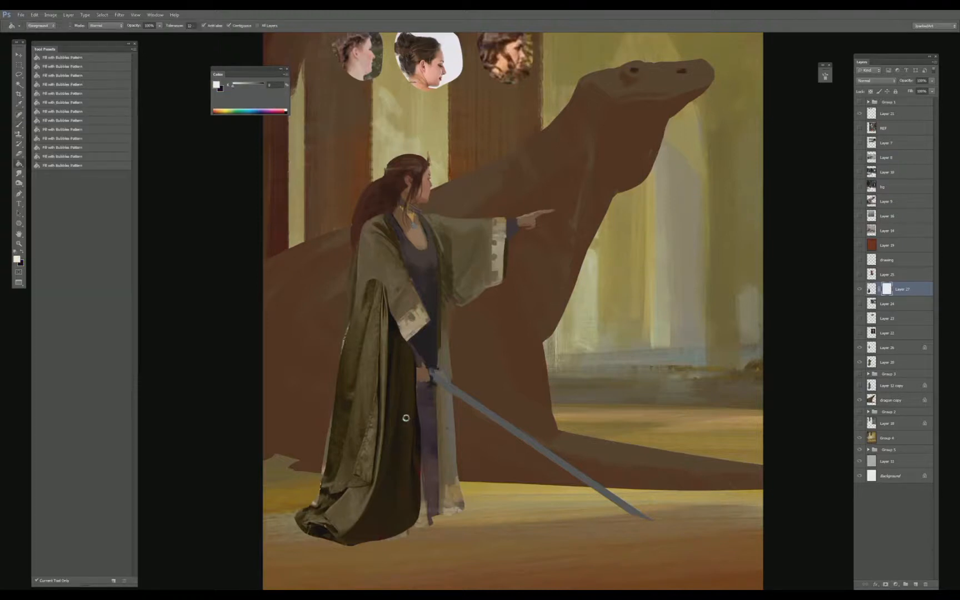
pyautogui.press('d')
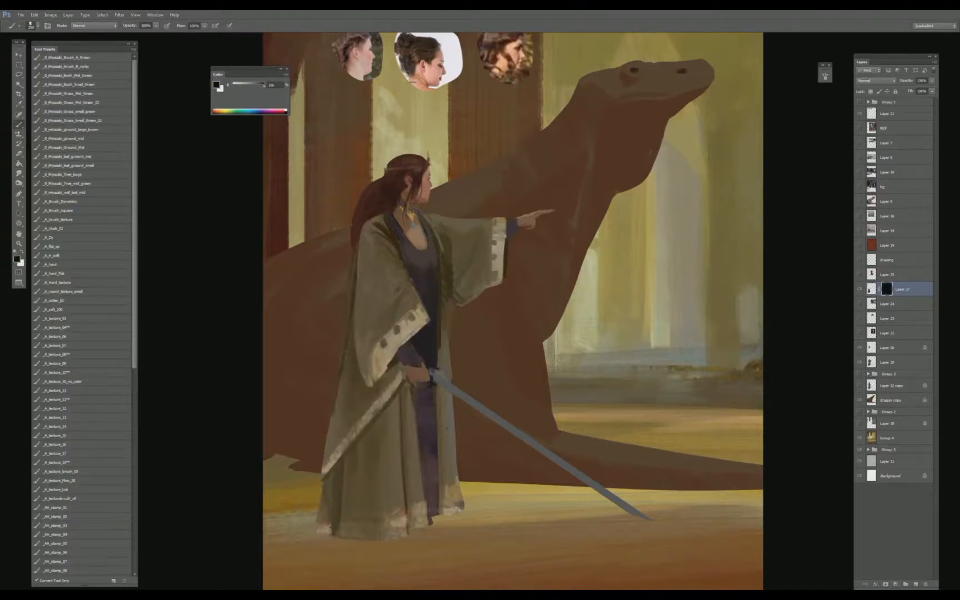
# - Reveal the cape folds behind the near sleeve and across the lower robe by painting white on the mask
pyautogui.press('x')
pyautogui.moveTo(380, 384); pyautogui.dragTo(379, 392)
pyautogui.moveTo(389, 386); pyautogui.dragTo(396, 368)
pyautogui.moveTo(353, 420)
pyautogui.mouseDown()
pyautogui.moveTo(341, 435)
pyautogui.moveTo(357, 384)
pyautogui.mouseUp()
pyautogui.moveTo(345, 451); pyautogui.dragTo(335, 395)
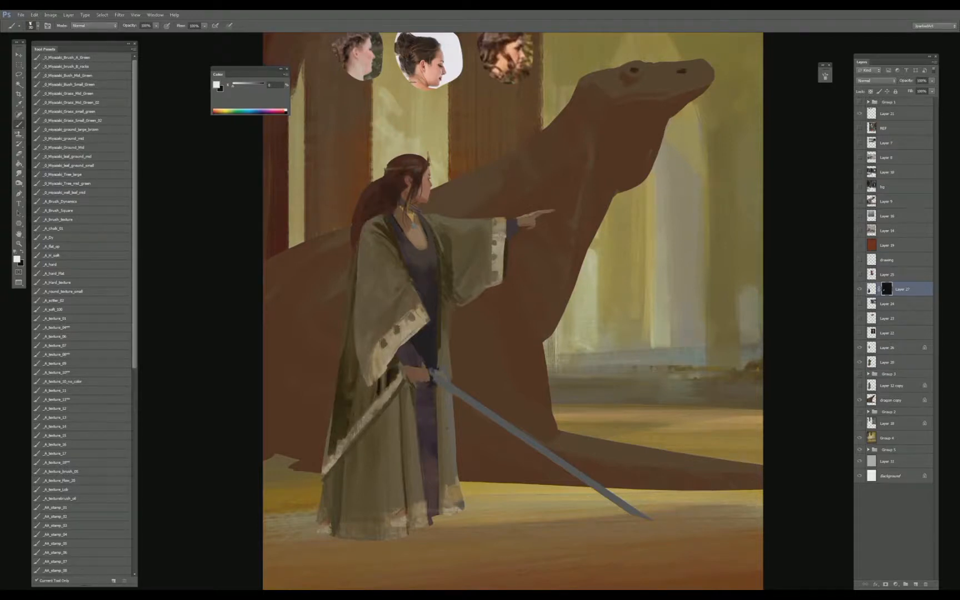
pyautogui.moveTo(377, 431)
pyautogui.mouseDown()
pyautogui.moveTo(367, 484)
pyautogui.moveTo(381, 517)
pyautogui.moveTo(389, 408)
pyautogui.moveTo(377, 397)
pyautogui.moveTo(305, 525)
pyautogui.moveTo(350, 500)
pyautogui.moveTo(359, 523)
pyautogui.moveTo(333, 539)
pyautogui.moveTo(381, 503)
pyautogui.moveTo(390, 384)
pyautogui.moveTo(406, 372)
pyautogui.moveTo(407, 396)
pyautogui.moveTo(402, 370)
pyautogui.moveTo(417, 485)
pyautogui.mouseUp()
pyautogui.moveTo(398, 412)
pyautogui.mouseDown()
pyautogui.moveTo(392, 507)
pyautogui.moveTo(414, 498)
pyautogui.mouseUp()
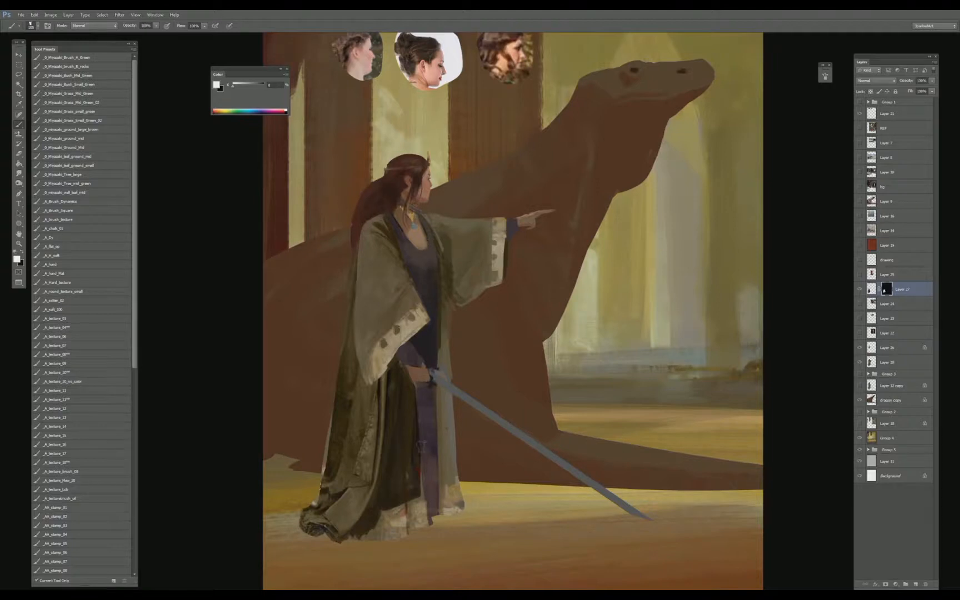
# - Mask the cape piece out over the gripping hand, the front robe folds and the middle of the hem
pyautogui.press('x')
pyautogui.moveTo(418, 391)
pyautogui.mouseDown()
pyautogui.moveTo(413, 461)
pyautogui.moveTo(400, 367)
pyautogui.moveTo(395, 506)
pyautogui.moveTo(384, 511)
pyautogui.moveTo(395, 377)
pyautogui.mouseUp()
pyautogui.moveTo(395, 437)
pyautogui.mouseDown()
pyautogui.moveTo(397, 505)
pyautogui.moveTo(401, 397)
pyautogui.mouseUp()
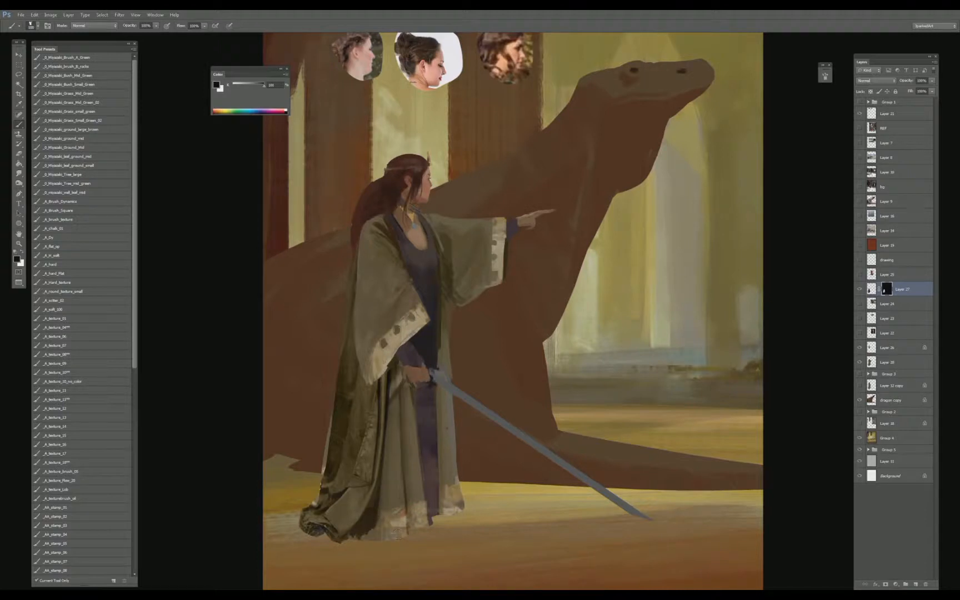
pyautogui.moveTo(378, 500)
pyautogui.mouseDown()
pyautogui.moveTo(364, 536)
pyautogui.moveTo(358, 523)
pyautogui.mouseUp()
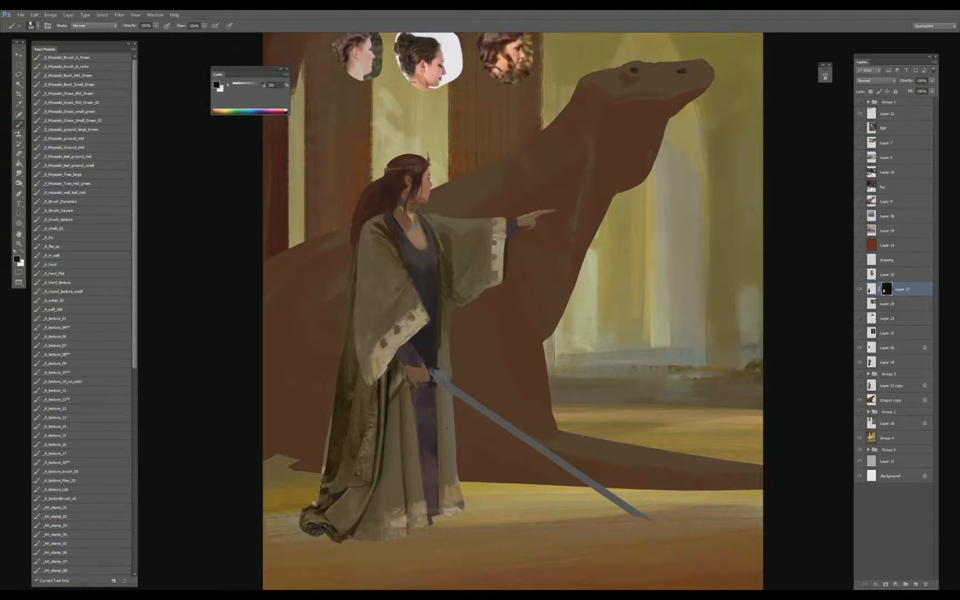
# - Place the masked cape layer beneath the sleeve layer and merge it with the robe layer
pyautogui.scroll(-4, 513, 311)
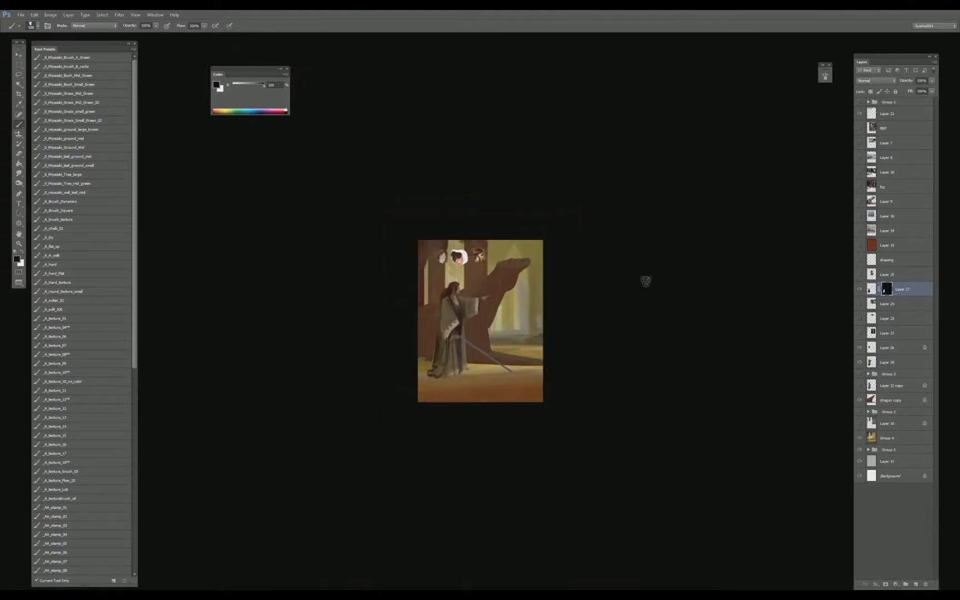
pyautogui.scroll(1, 608, 289)
pyautogui.scroll(2, 547, 334)
pyautogui.moveTo(866, 324); pyautogui.dragTo(896, 353)
pyautogui.keyDown('shift'); pyautogui.click(894, 361); pyautogui.keyUp('shift')
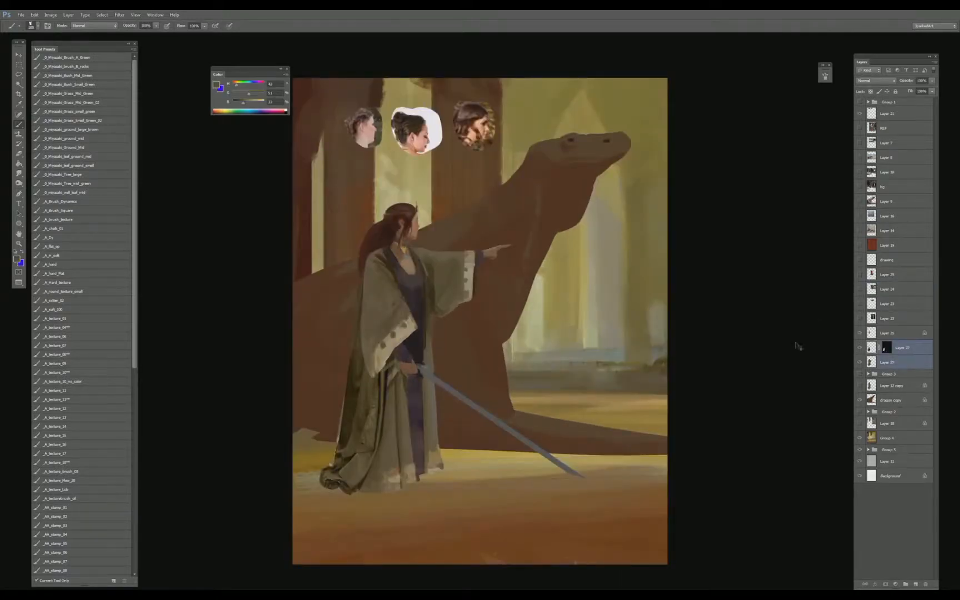
pyautogui.hotkey('ctrl', 'e')
# - Blend the cape folds into the robe's back edge below the sleeve with sampled dark olive tones
pyautogui.keyDown('alt'); pyautogui.click(347, 382); pyautogui.keyUp('alt')
pyautogui.moveTo(357, 389); pyautogui.dragTo(352, 412)
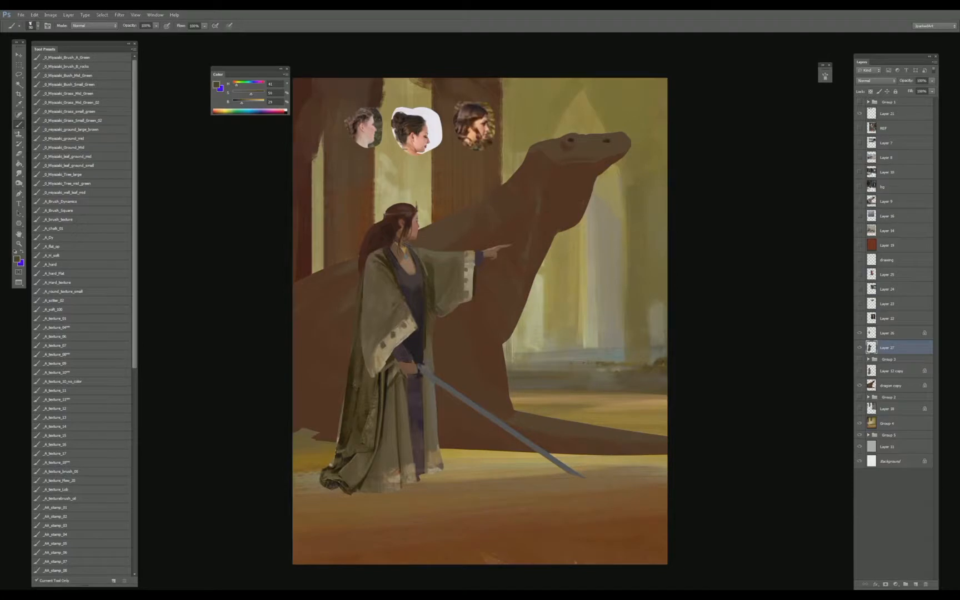
pyautogui.keyDown('alt'); pyautogui.click(358, 378); pyautogui.keyUp('alt')
pyautogui.moveTo(363, 358); pyautogui.dragTo(353, 384)
pyautogui.moveTo(354, 393)
pyautogui.mouseDown()
pyautogui.moveTo(349, 417)
pyautogui.moveTo(350, 397)
pyautogui.mouseUp()
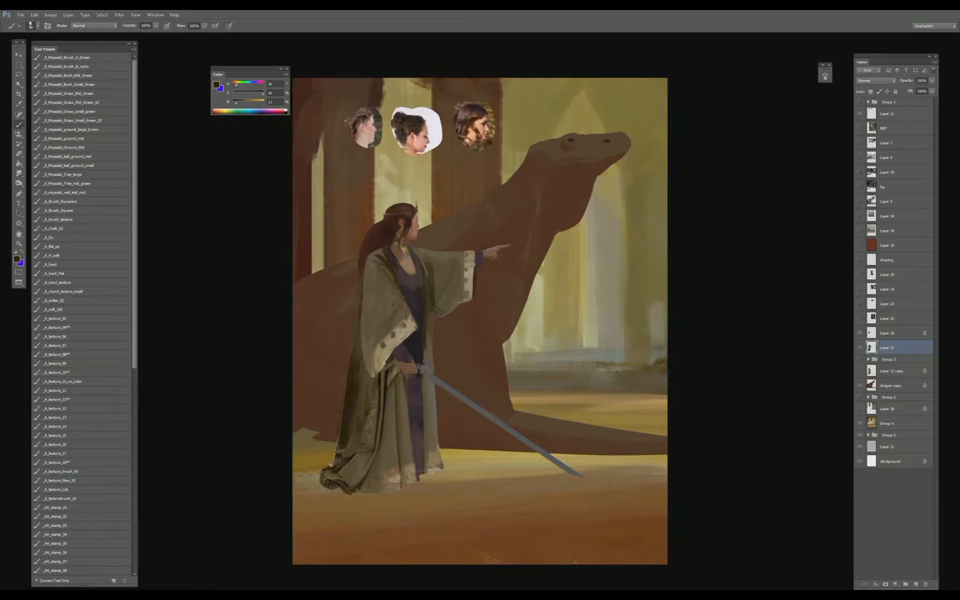
pyautogui.keyDown('alt'); pyautogui.click(355, 375); pyautogui.keyUp('alt')
pyautogui.moveTo(357, 361); pyautogui.dragTo(351, 371)
pyautogui.keyDown('alt'); pyautogui.click(352, 390); pyautogui.keyUp('alt')
# - Clean up the robe's rear folds and simplify the crumpled trailing hem with sampled dark tones
pyautogui.press('e')
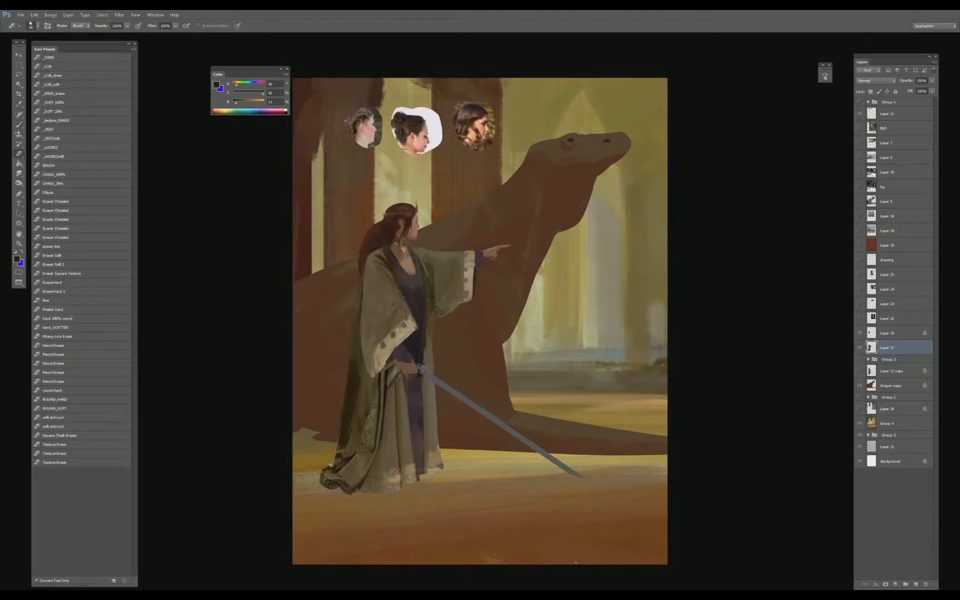
pyautogui.press('b')
pyautogui.keyDown('alt'); pyautogui.click(349, 421); pyautogui.keyUp('alt')
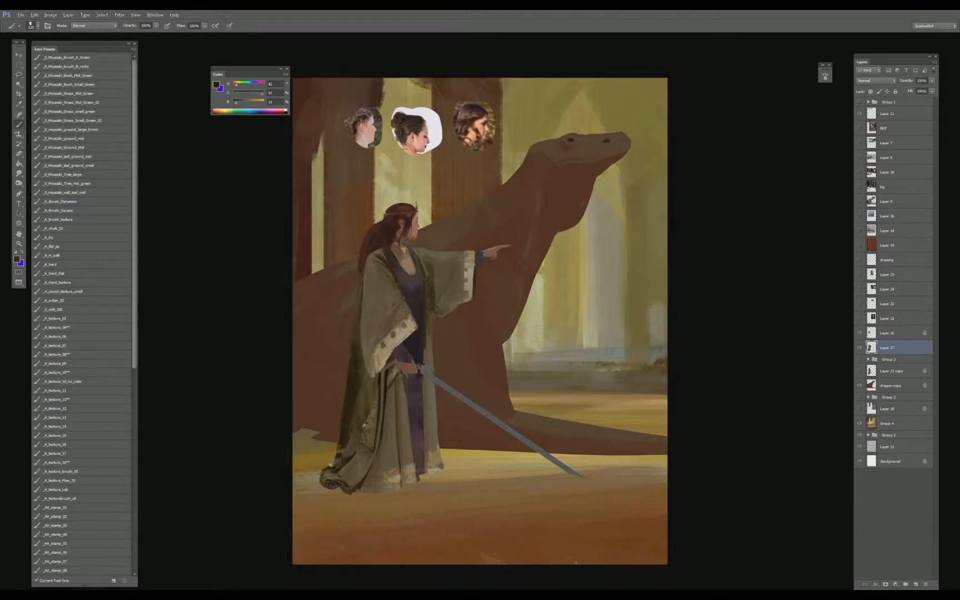
pyautogui.keyDown('alt'); pyautogui.click(343, 460); pyautogui.keyUp('alt')
pyautogui.keyDown('alt'); pyautogui.click(358, 484); pyautogui.keyUp('alt')
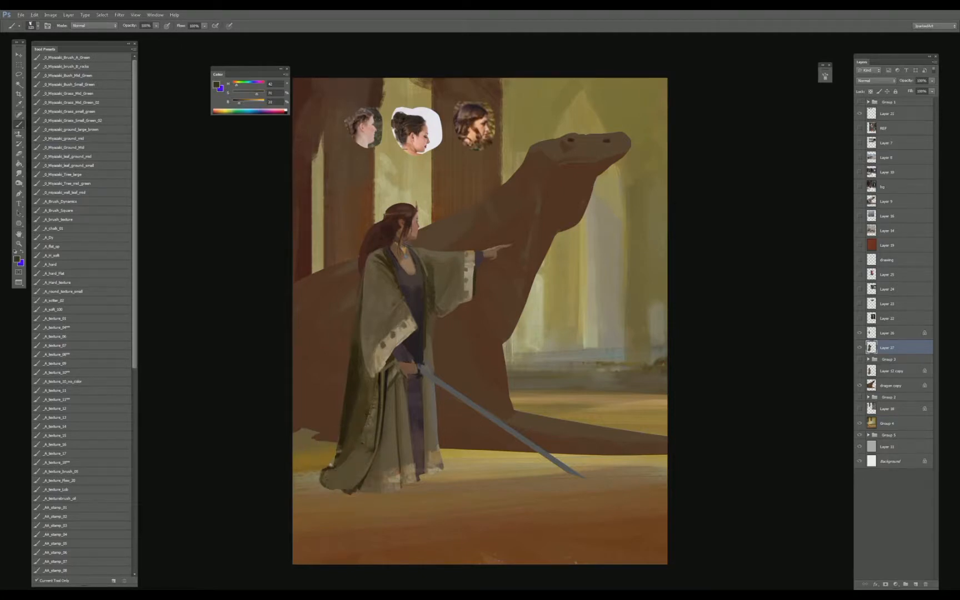
pyautogui.keyDown('alt'); pyautogui.click(344, 476); pyautogui.keyUp('alt')
pyautogui.moveTo(333, 477)
pyautogui.mouseDown()
pyautogui.moveTo(329, 489)
pyautogui.moveTo(352, 493)
pyautogui.mouseUp()
# - Paint over the photo texture in the long fold at the middle of the robe with sampled olive tones
pyautogui.keyDown('alt'); pyautogui.click(372, 428); pyautogui.keyUp('alt')
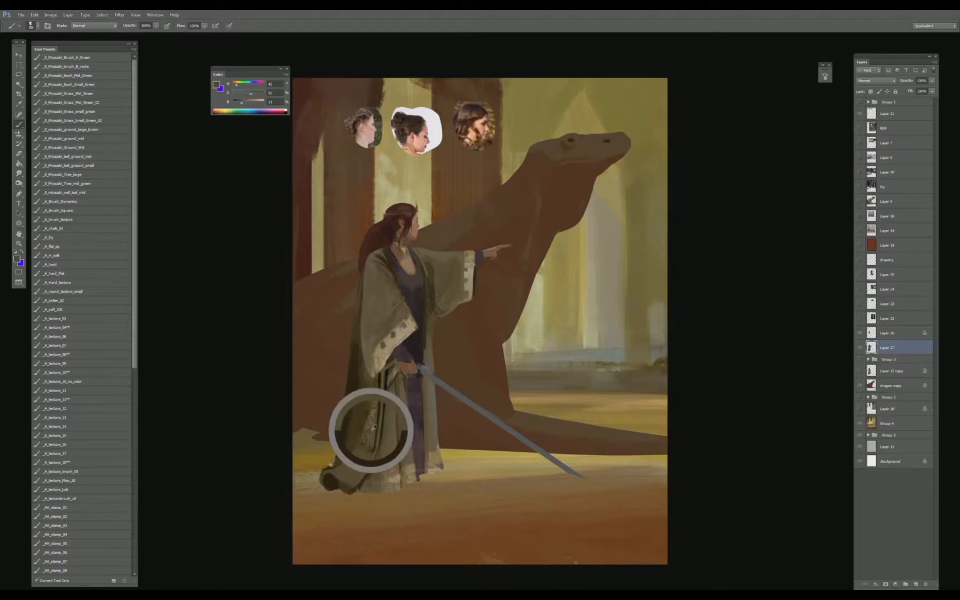
pyautogui.moveTo(377, 394); pyautogui.dragTo(362, 448)
pyautogui.keyDown('alt'); pyautogui.click(359, 456); pyautogui.keyUp('alt')
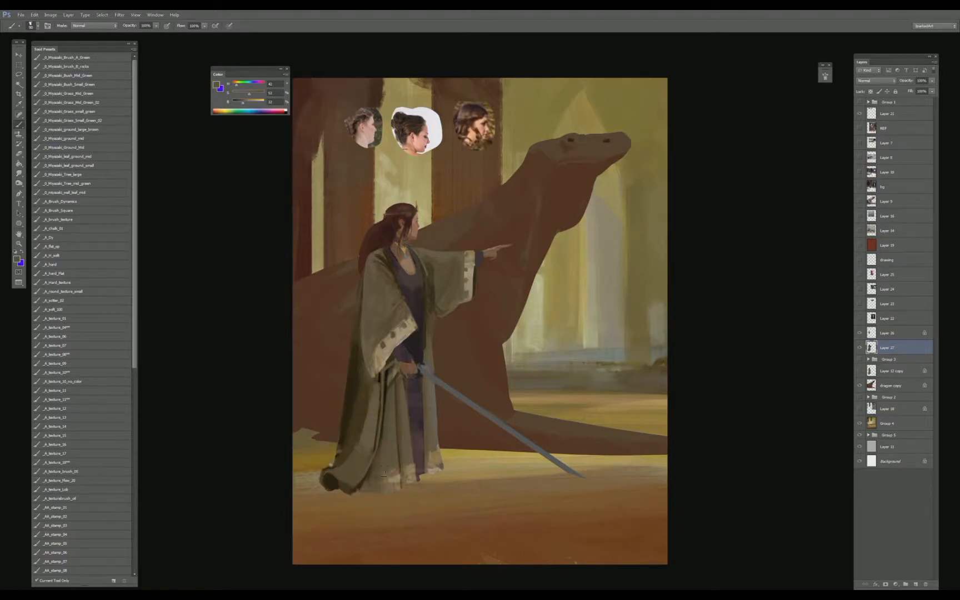
# - Repaint the robe's lower hem and the folds above it, alternating between sampled trim and robe tones
pyautogui.keyDown('alt'); pyautogui.click(390, 481); pyautogui.keyUp('alt')
pyautogui.moveTo(380, 484)
pyautogui.mouseDown()
pyautogui.moveTo(369, 485)
pyautogui.moveTo(375, 474)
pyautogui.moveTo(364, 485)
pyautogui.moveTo(353, 473)
pyautogui.moveTo(337, 477)
pyautogui.moveTo(393, 483)
pyautogui.mouseUp()
pyautogui.keyDown('alt'); pyautogui.click(356, 460); pyautogui.keyUp('alt')
pyautogui.keyDown('alt'); pyautogui.click(382, 464); pyautogui.keyUp('alt')
pyautogui.keyDown('alt'); pyautogui.click(395, 472); pyautogui.keyUp('alt')
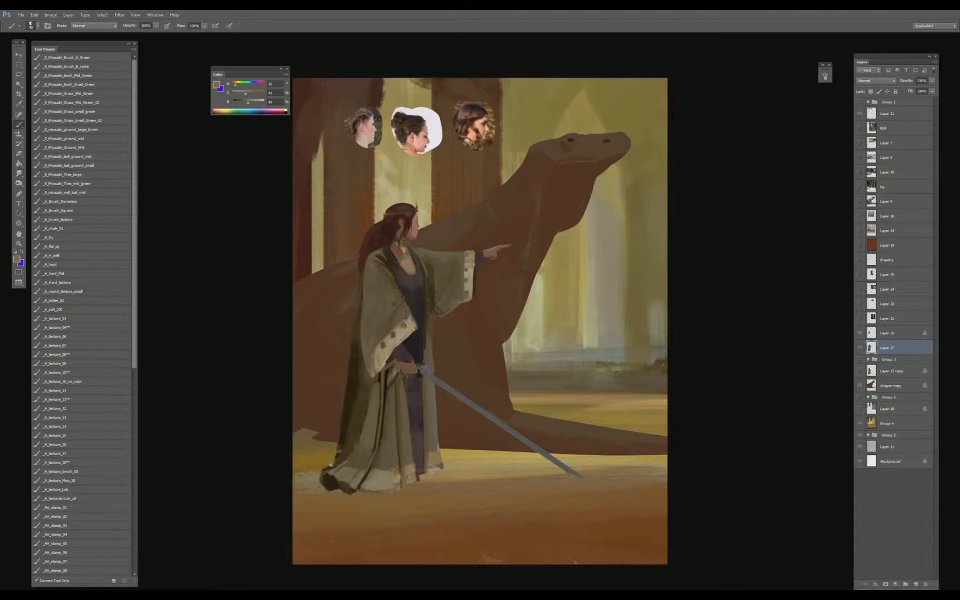
# - Extend the lower end of the outstretched sleeve and its light cuff trim with sampled tones
pyautogui.keyDown('alt'); pyautogui.click(376, 370); pyautogui.keyUp('alt')
pyautogui.keyDown('alt'); pyautogui.click(465, 299); pyautogui.keyUp('alt')
pyautogui.keyDown('alt'); pyautogui.click(453, 301); pyautogui.keyUp('alt')
pyautogui.keyDown('alt'); pyautogui.click(467, 289); pyautogui.keyUp('alt')
pyautogui.moveTo(466, 286)
pyautogui.mouseDown()
pyautogui.moveTo(466, 322)
pyautogui.moveTo(465, 293)
pyautogui.mouseUp()
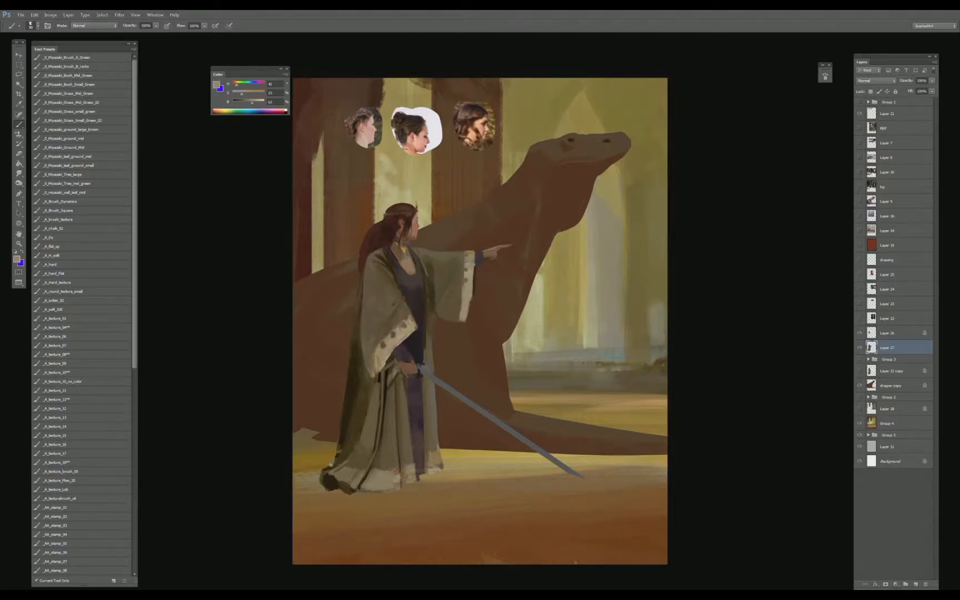
# - Paint the dark inner edge of the outstretched sleeve's cuff and clean up its outline
pyautogui.keyDown('alt'); pyautogui.click(457, 291); pyautogui.keyUp('alt')
pyautogui.moveTo(474, 296); pyautogui.dragTo(471, 315)
pyautogui.keyDown('alt'); pyautogui.click(478, 293); pyautogui.keyUp('alt')
pyautogui.press('e')
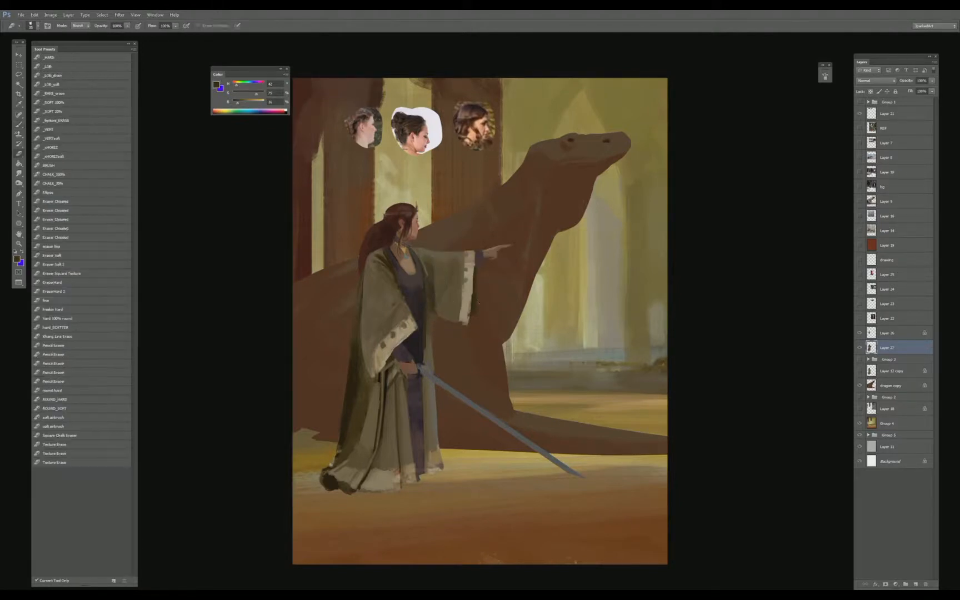
pyautogui.press('b')
pyautogui.keyDown('alt'); pyautogui.click(475, 268); pyautogui.keyUp('alt')
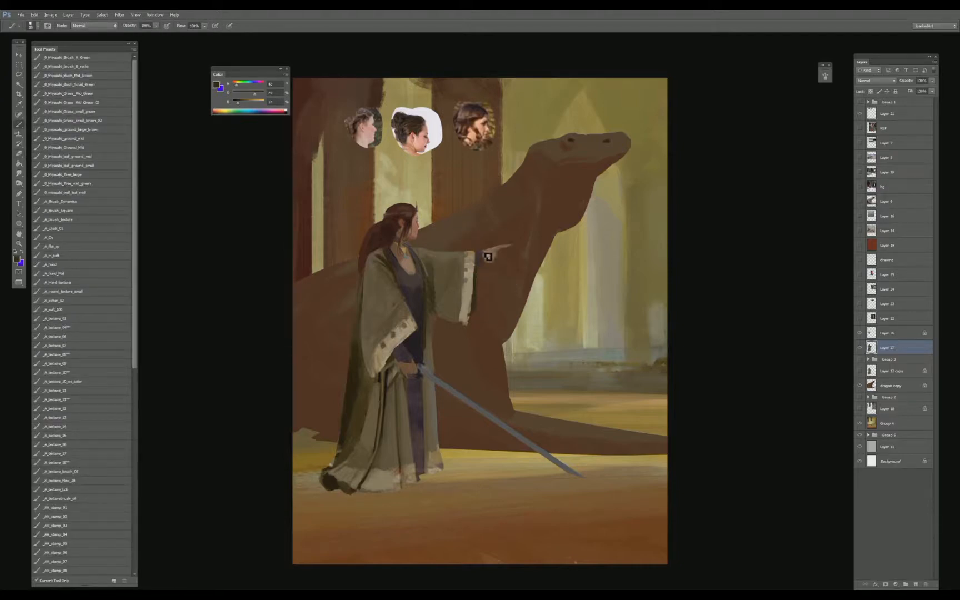
# - Repaint the skin and pendant area at the woman's neckline with colours sampled around her neck and chest
pyautogui.keyDown('alt'); pyautogui.click(484, 252); pyautogui.keyUp('alt')
pyautogui.keyDown('alt'); pyautogui.click(400, 256); pyautogui.keyUp('alt')
pyautogui.keyDown('alt'); pyautogui.click(410, 257); pyautogui.keyUp('alt')
pyautogui.keyDown('alt'); pyautogui.click(409, 264); pyautogui.keyUp('alt')
pyautogui.keyDown('alt'); pyautogui.click(408, 236); pyautogui.keyUp('alt')
pyautogui.keyDown('alt'); pyautogui.click(410, 265); pyautogui.keyUp('alt')
pyautogui.keyDown('alt'); pyautogui.click(414, 274); pyautogui.keyUp('alt')
pyautogui.keyDown('alt'); pyautogui.click(411, 272); pyautogui.keyUp('alt')
pyautogui.keyDown('alt'); pyautogui.click(409, 265); pyautogui.keyUp('alt')
pyautogui.keyDown('alt'); pyautogui.click(414, 272); pyautogui.keyUp('alt')
pyautogui.keyDown('alt'); pyautogui.click(412, 267); pyautogui.keyUp('alt')
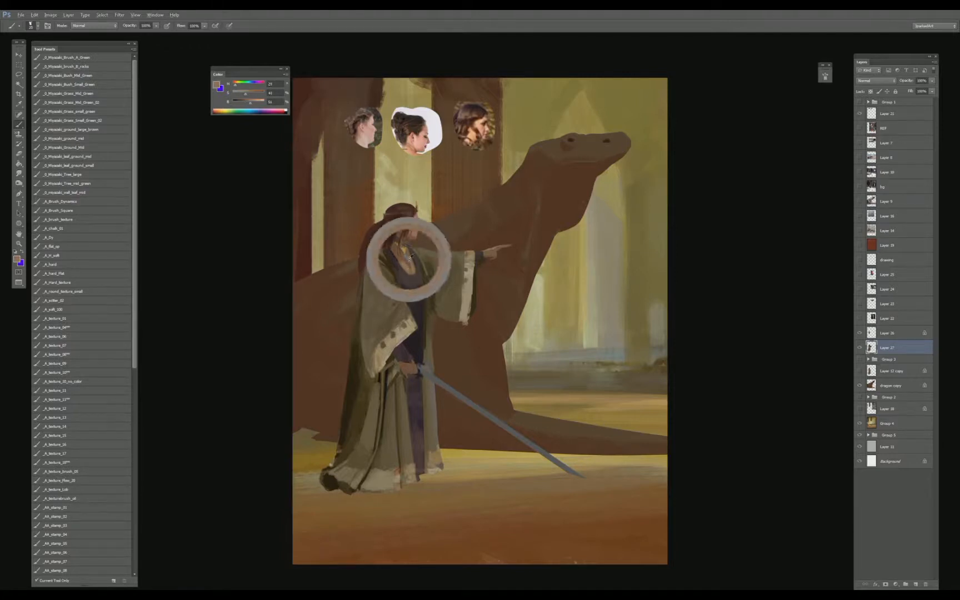
pyautogui.keyDown('alt'); pyautogui.click(410, 263); pyautogui.keyUp('alt')
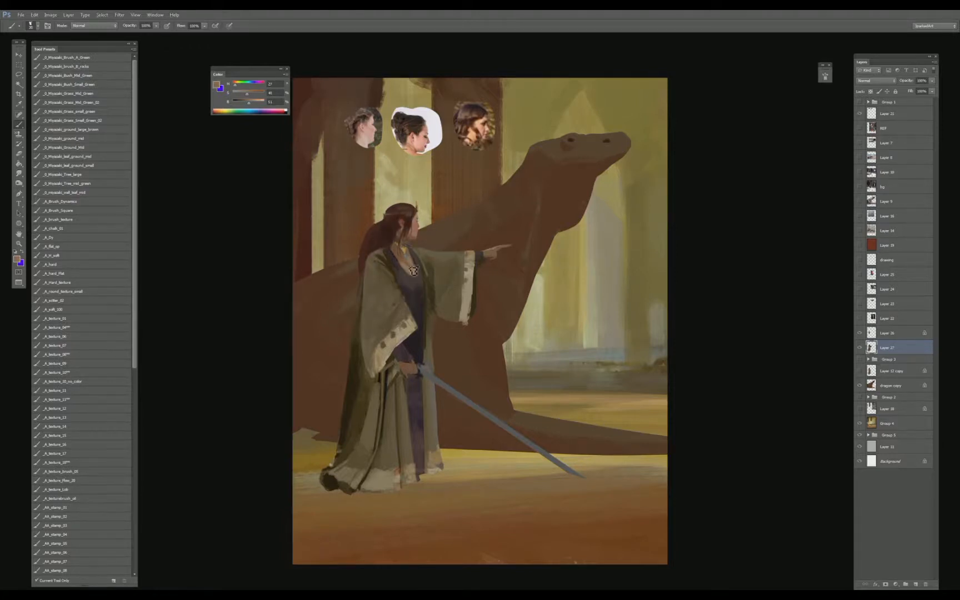
pyautogui.keyDown('alt'); pyautogui.click(414, 272); pyautogui.keyUp('alt')
pyautogui.keyDown('alt'); pyautogui.click(406, 261); pyautogui.keyUp('alt')
pyautogui.keyDown('alt'); pyautogui.click(408, 258); pyautogui.keyUp('alt')
pyautogui.keyDown('alt'); pyautogui.click(409, 263); pyautogui.keyUp('alt')
pyautogui.keyDown('alt'); pyautogui.click(410, 263); pyautogui.keyUp('alt')
# - Merge Layer 26 and Layer 27 into a single layer for the woman's figure
pyautogui.keyDown('alt'); pyautogui.click(378, 356); pyautogui.keyUp('alt')
pyautogui.press('v')
pyautogui.hotkey('alt', ']')
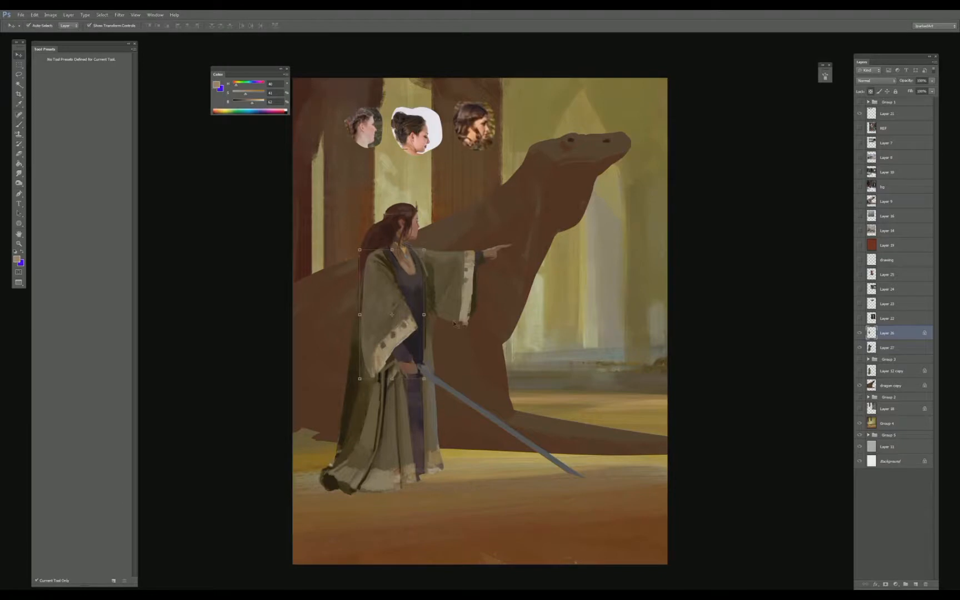
pyautogui.keyDown('shift'); pyautogui.click(890, 349); pyautogui.keyUp('shift')
pyautogui.hotkey('ctrl', 'e')
pyautogui.press('b')
# - Brush a warm ochre sampled from the near sleeve's trim onto that trim and the robe's trailing hem
pyautogui.keyDown('alt'); pyautogui.click(377, 353); pyautogui.keyUp('alt')
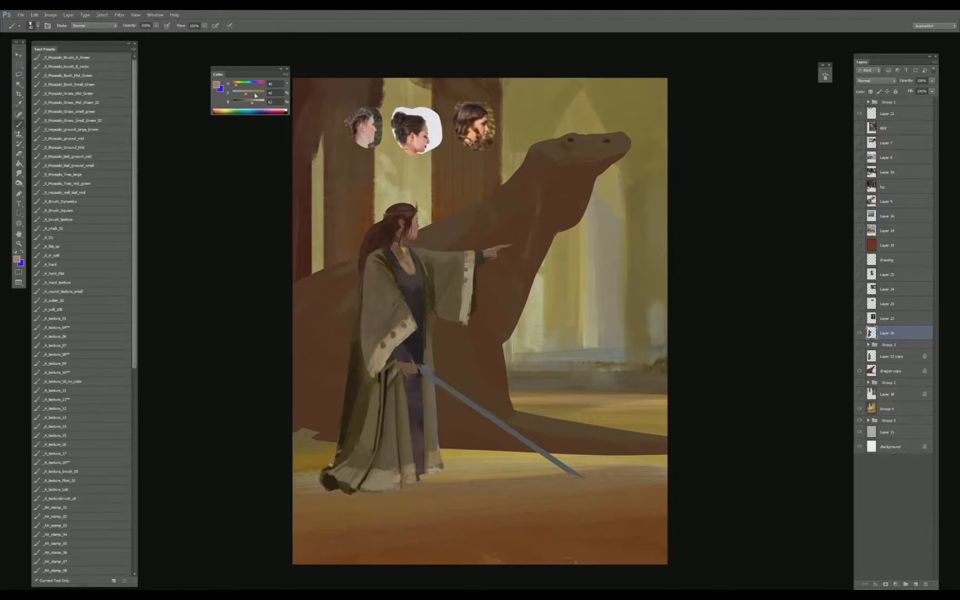
pyautogui.moveTo(378, 364)
pyautogui.mouseDown()
pyautogui.moveTo(376, 377)
pyautogui.moveTo(382, 348)
pyautogui.mouseUp()
pyautogui.moveTo(347, 476)
pyautogui.mouseDown()
pyautogui.moveTo(329, 465)
pyautogui.moveTo(330, 486)
pyautogui.moveTo(348, 490)
pyautogui.moveTo(327, 485)
pyautogui.moveTo(337, 491)
pyautogui.moveTo(343, 429)
pyautogui.moveTo(344, 466)
pyautogui.moveTo(325, 477)
pyautogui.mouseUp()
# - Extend the robe's trailing back hem outward along the ground with dark and light tones sampled from the cloth
pyautogui.keyDown('alt'); pyautogui.click(326, 475); pyautogui.keyUp('alt')
pyautogui.keyDown('alt'); pyautogui.click(349, 461); pyautogui.keyUp('alt')
pyautogui.keyDown('alt'); pyautogui.click(341, 451); pyautogui.keyUp('alt')
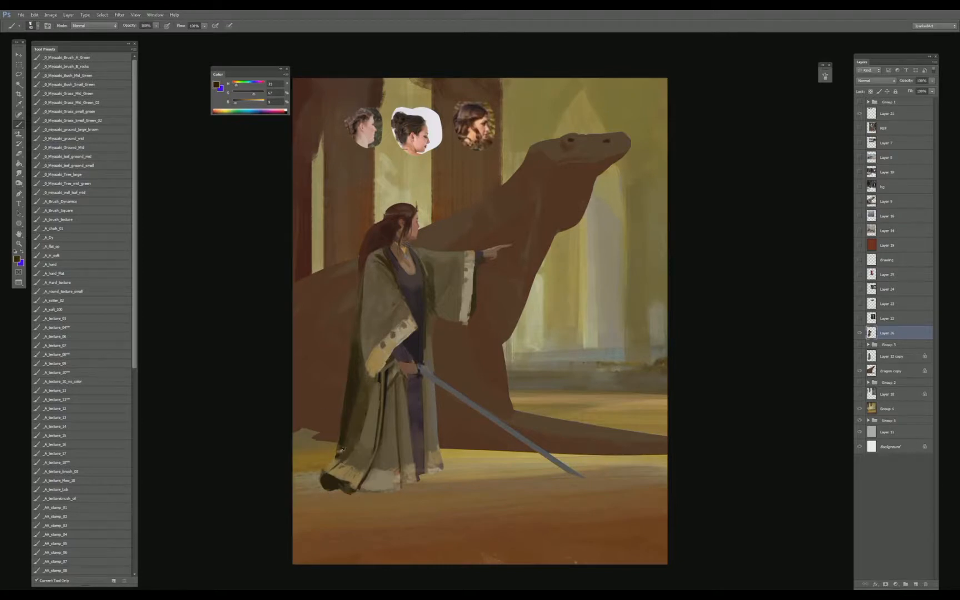
pyautogui.keyDown('alt'); pyautogui.click(339, 454); pyautogui.keyUp('alt')
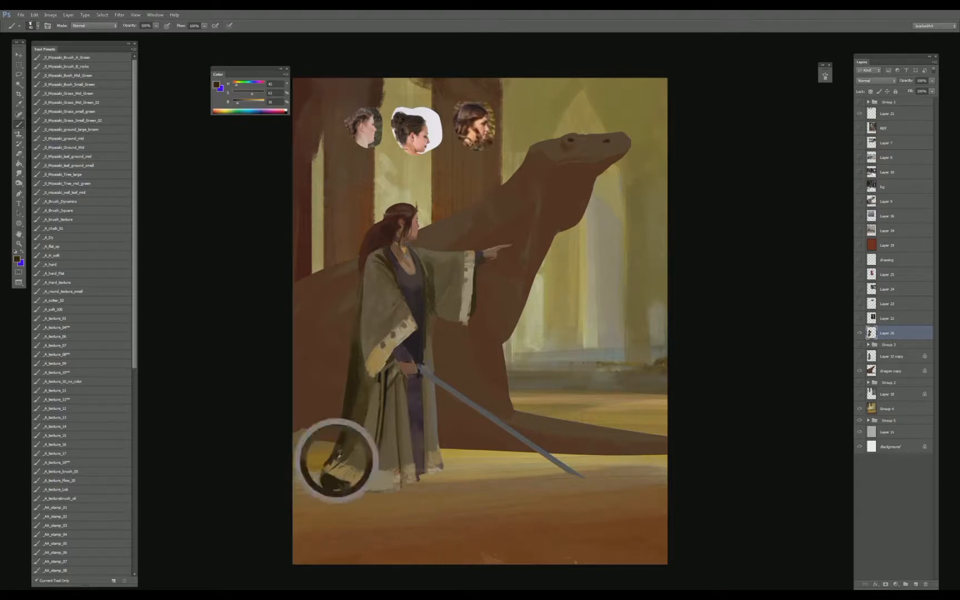
pyautogui.moveTo(338, 460); pyautogui.dragTo(319, 479)
pyautogui.keyDown('alt'); pyautogui.click(334, 468); pyautogui.keyUp('alt')
pyautogui.keyDown('alt'); pyautogui.click(322, 478); pyautogui.keyUp('alt')
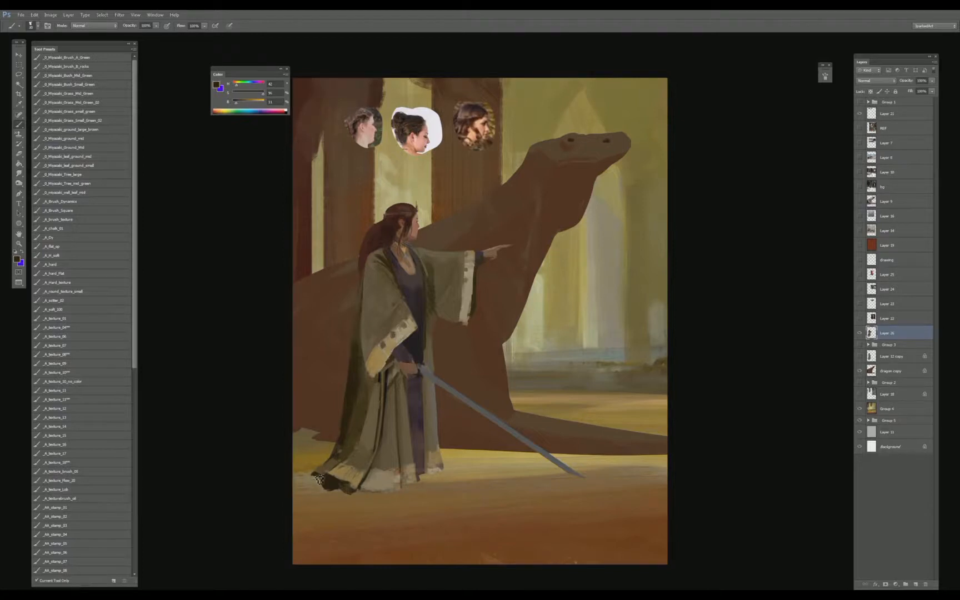
# - Refine the front hem and lower folds of the robe with colours sampled from the fabric
pyautogui.keyDown('alt'); pyautogui.click(373, 491); pyautogui.keyUp('alt')
pyautogui.keyDown('alt'); pyautogui.click(381, 484); pyautogui.keyUp('alt')
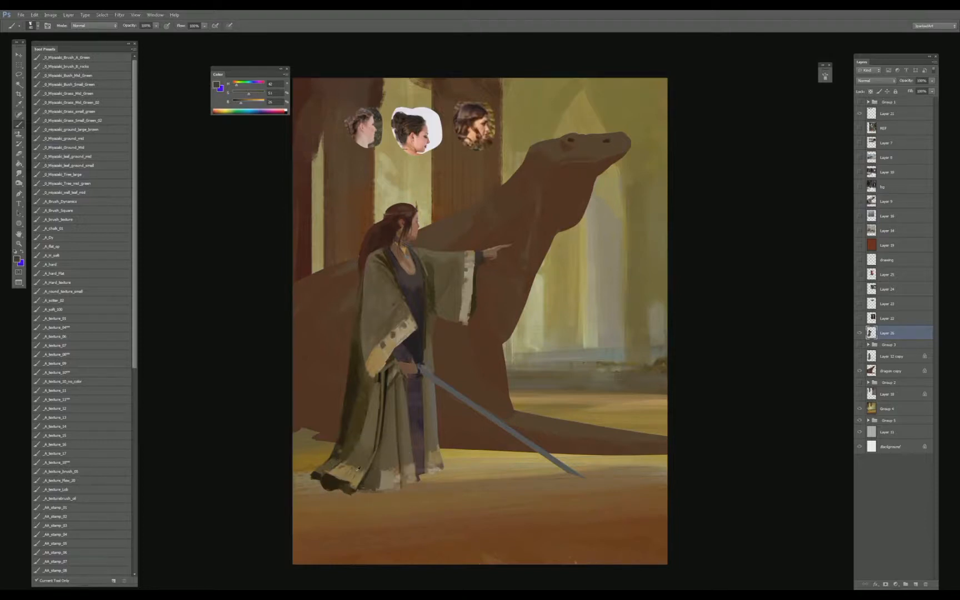
pyautogui.keyDown('alt'); pyautogui.click(357, 468); pyautogui.keyUp('alt')
pyautogui.keyDown('alt'); pyautogui.click(379, 474); pyautogui.keyUp('alt')
pyautogui.keyDown('alt'); pyautogui.click(383, 488); pyautogui.keyUp('alt')
pyautogui.keyDown('alt'); pyautogui.click(380, 479); pyautogui.keyUp('alt')
pyautogui.keyDown('alt'); pyautogui.click(380, 468); pyautogui.keyUp('alt')
pyautogui.keyDown('alt'); pyautogui.click(390, 463); pyautogui.keyUp('alt')
pyautogui.keyDown('alt'); pyautogui.click(398, 459); pyautogui.keyUp('alt')
pyautogui.keyDown('alt'); pyautogui.click(399, 462); pyautogui.keyUp('alt')
# - Paint the upper robe folds just below and beside the sword hand with sampled fabric tones
pyautogui.keyDown('alt'); pyautogui.click(393, 384); pyautogui.keyUp('alt')
pyautogui.keyDown('alt'); pyautogui.click(394, 384); pyautogui.keyUp('alt')
pyautogui.keyDown('alt'); pyautogui.click(402, 385); pyautogui.keyUp('alt')
pyautogui.keyDown('alt'); pyautogui.click(393, 373); pyautogui.keyUp('alt')
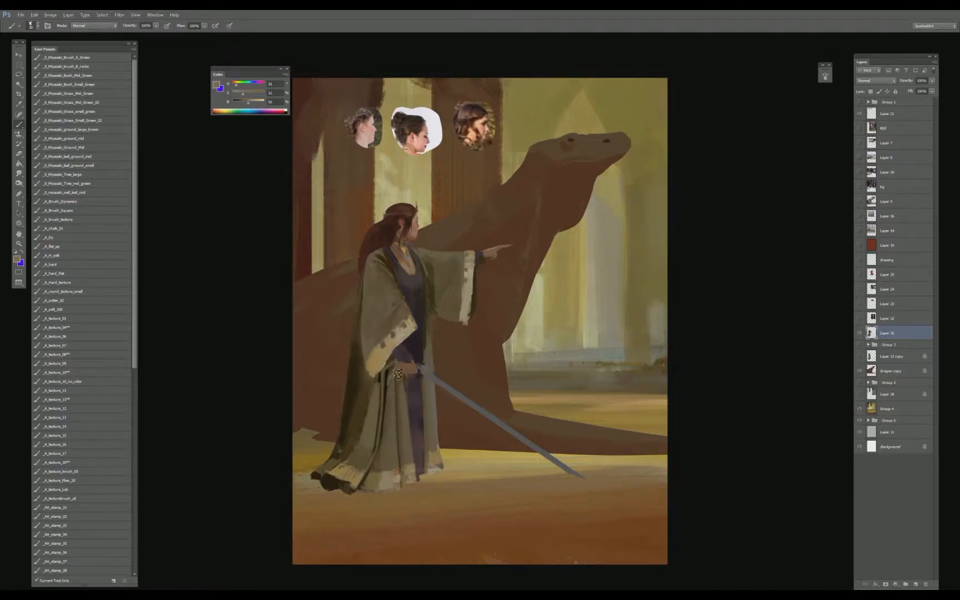
pyautogui.keyDown('alt'); pyautogui.click(391, 399); pyautogui.keyUp('alt')
pyautogui.keyDown('alt'); pyautogui.click(394, 378); pyautogui.keyUp('alt')
pyautogui.keyDown('alt'); pyautogui.click(397, 371); pyautogui.keyUp('alt')
pyautogui.keyDown('alt'); pyautogui.click(398, 365); pyautogui.keyUp('alt')
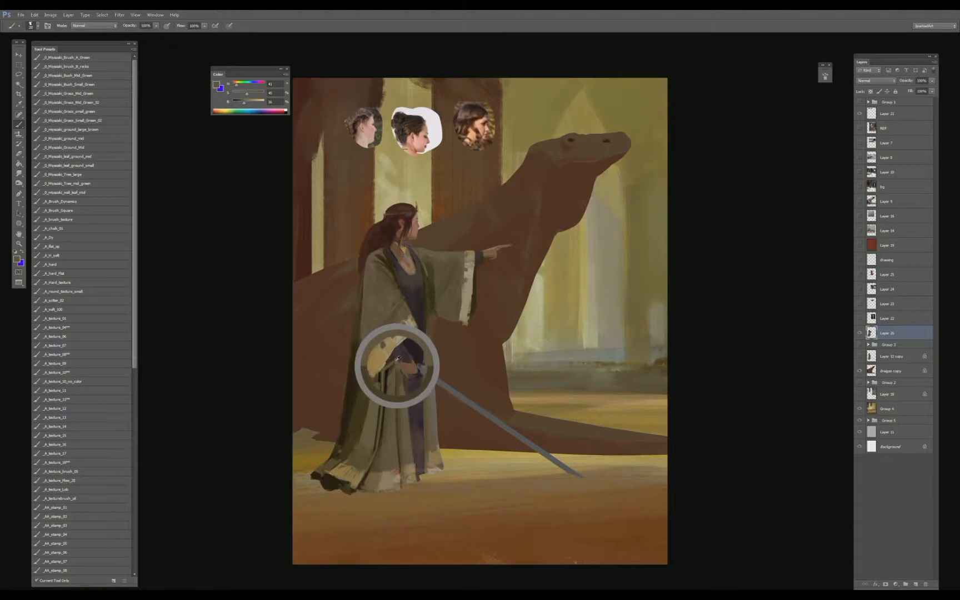
pyautogui.keyDown('alt'); pyautogui.click(395, 359); pyautogui.keyUp('alt')
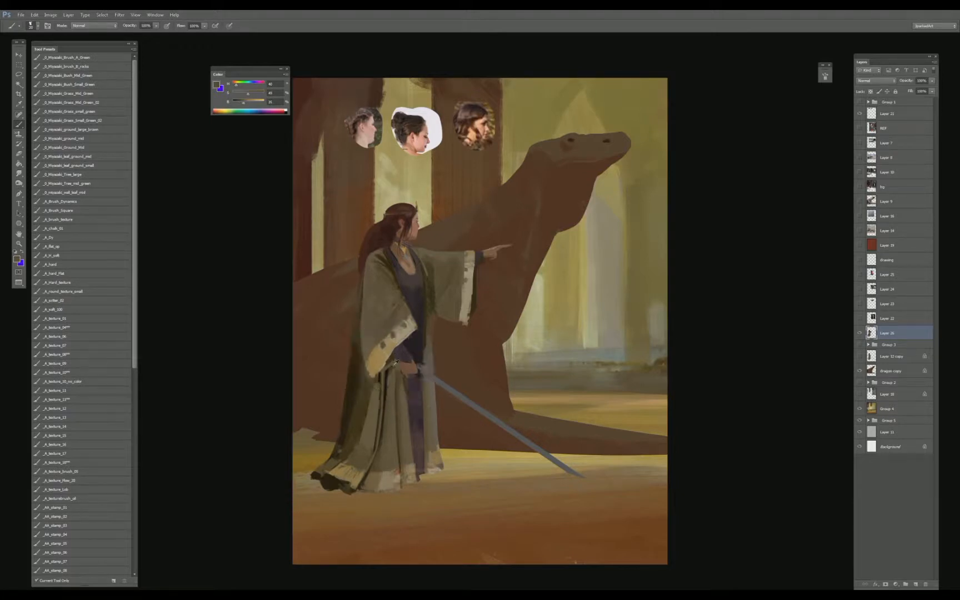
# - Refine the robe folds and dark shadow gaps beneath the near sleeve's opening with sampled colours
pyautogui.keyDown('alt'); pyautogui.click(394, 377); pyautogui.keyUp('alt')
pyautogui.keyDown('alt'); pyautogui.click(392, 370); pyautogui.keyUp('alt')
pyautogui.keyDown('alt'); pyautogui.click(391, 369); pyautogui.keyUp('alt')
pyautogui.keyDown('alt'); pyautogui.click(391, 368); pyautogui.keyUp('alt')
pyautogui.keyDown('alt'); pyautogui.click(393, 376); pyautogui.keyUp('alt')
pyautogui.keyDown('alt'); pyautogui.click(390, 364); pyautogui.keyUp('alt')
pyautogui.keyDown('alt'); pyautogui.click(396, 380); pyautogui.keyUp('alt')
pyautogui.keyDown('alt'); pyautogui.click(387, 384); pyautogui.keyUp('alt')
pyautogui.keyDown('alt'); pyautogui.click(375, 385); pyautogui.keyUp('alt')
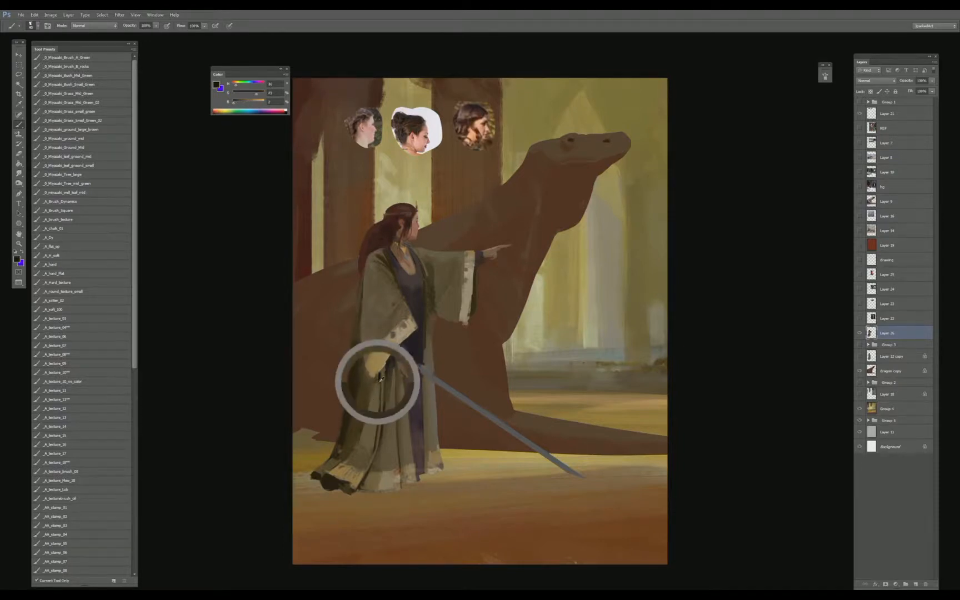
pyautogui.keyDown('alt'); pyautogui.click(374, 380); pyautogui.keyUp('alt')
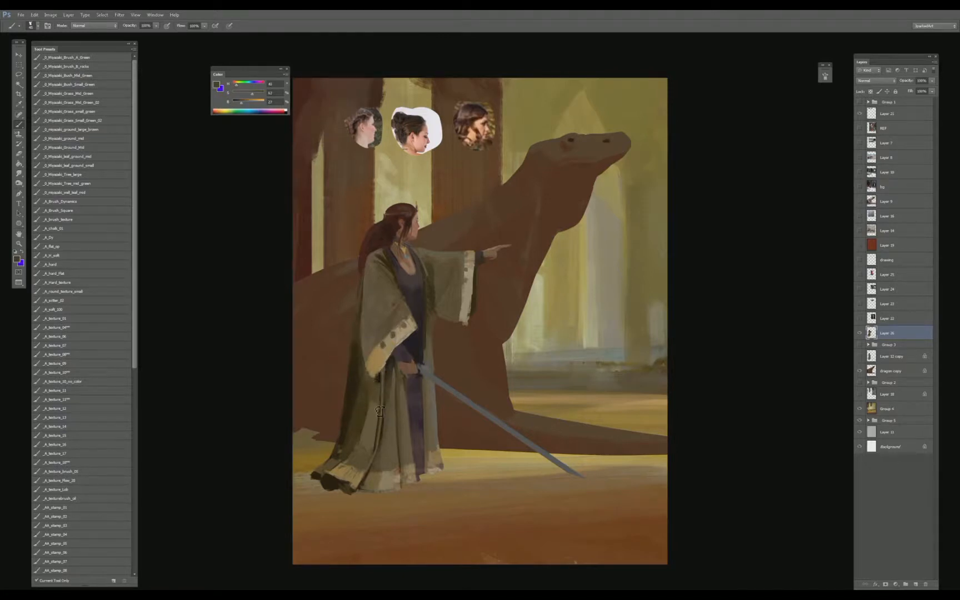
pyautogui.keyDown('alt'); pyautogui.click(381, 382); pyautogui.keyUp('alt')
# - Darken the inner sleeve on the forearm above the sword hand with a near-black sampled colour
pyautogui.keyDown('alt'); pyautogui.click(395, 372); pyautogui.keyUp('alt')
pyautogui.keyDown('alt'); pyautogui.click(411, 339); pyautogui.keyUp('alt')
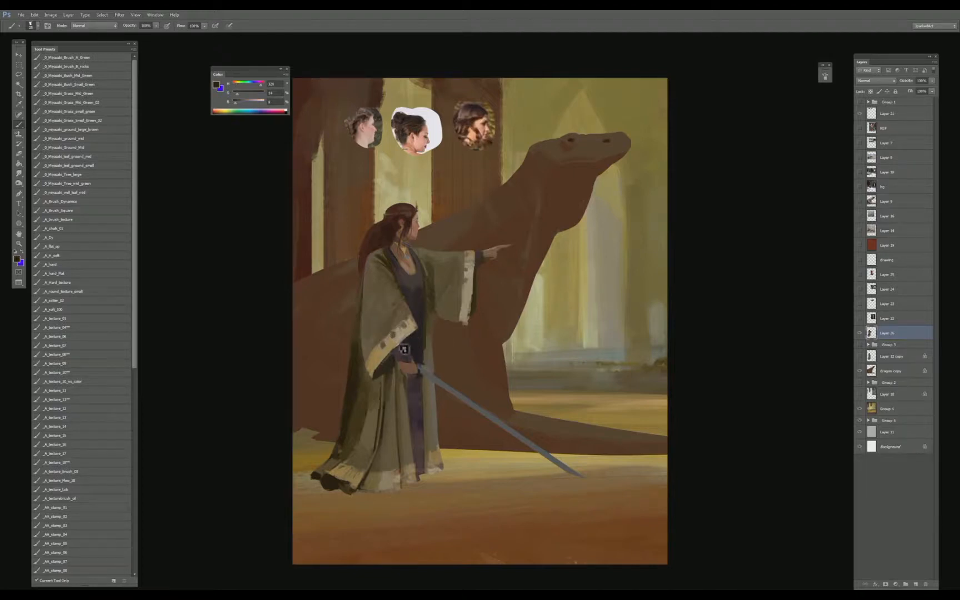
pyautogui.moveTo(404, 349); pyautogui.dragTo(407, 367)
# - Choose a different pattern for the Pattern Stamp tool and texture the forearm above the sword hand
pyautogui.press('s')
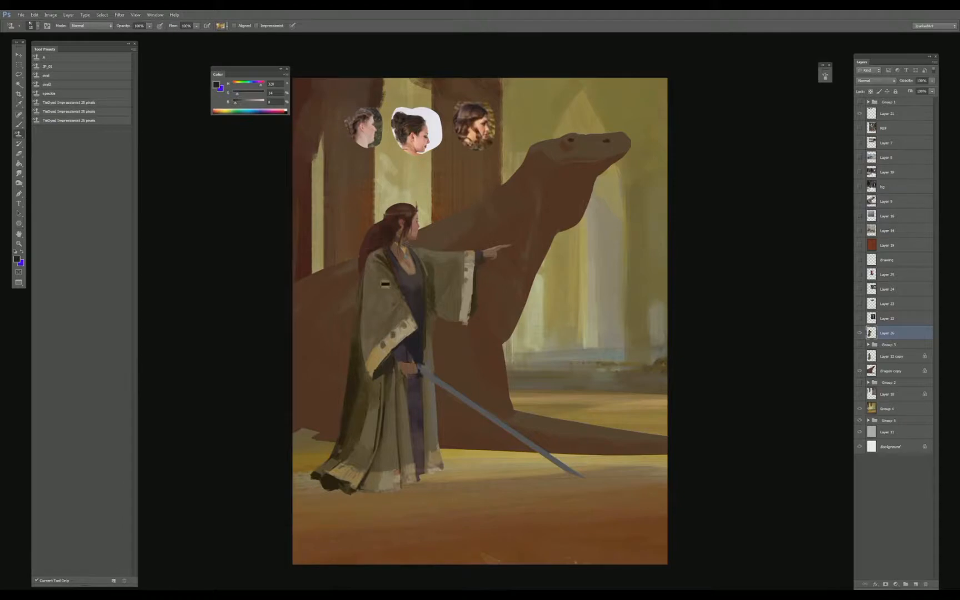
pyautogui.hotkey('ctrl', '+')
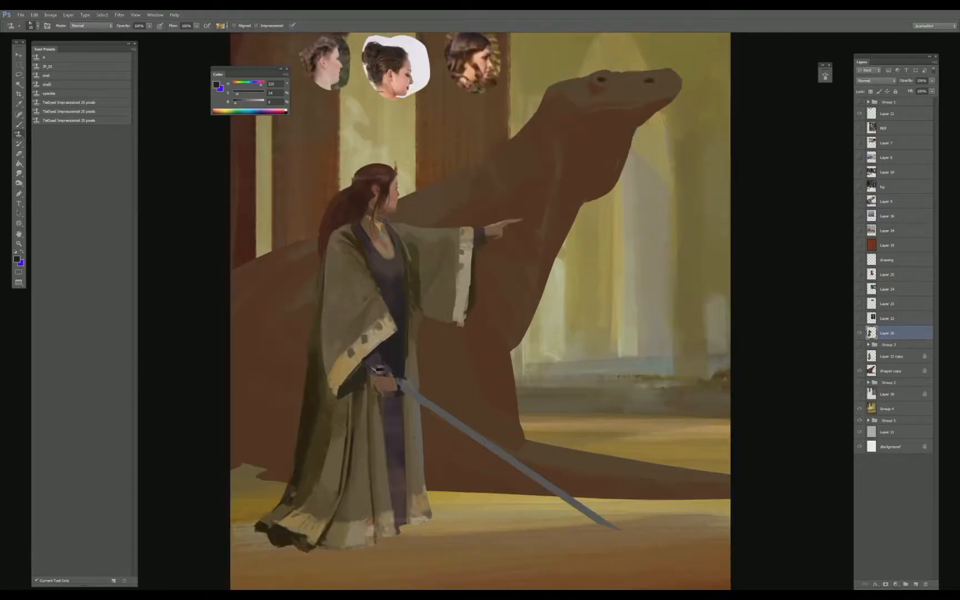
pyautogui.click(221, 26)
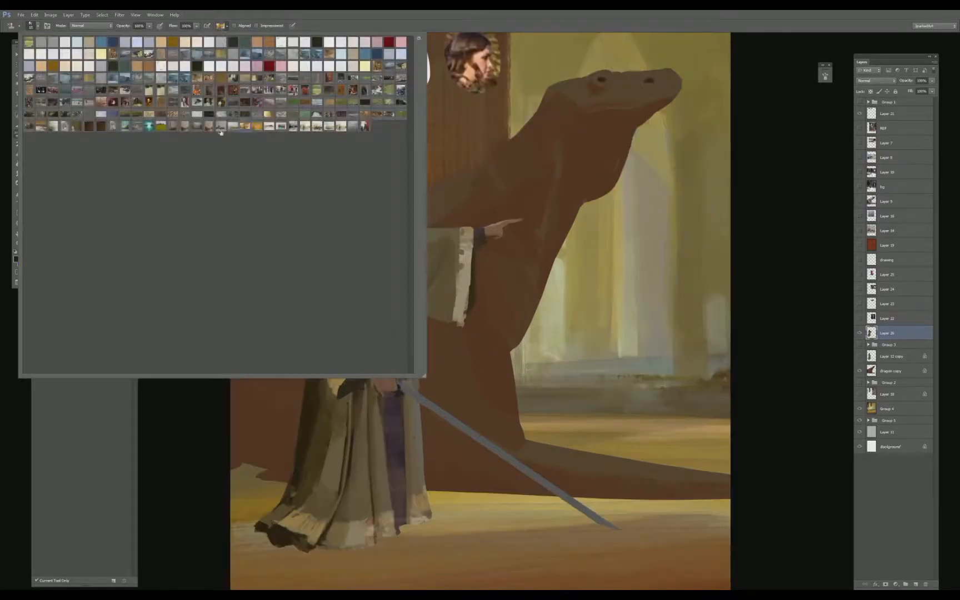
pyautogui.press('Escape')
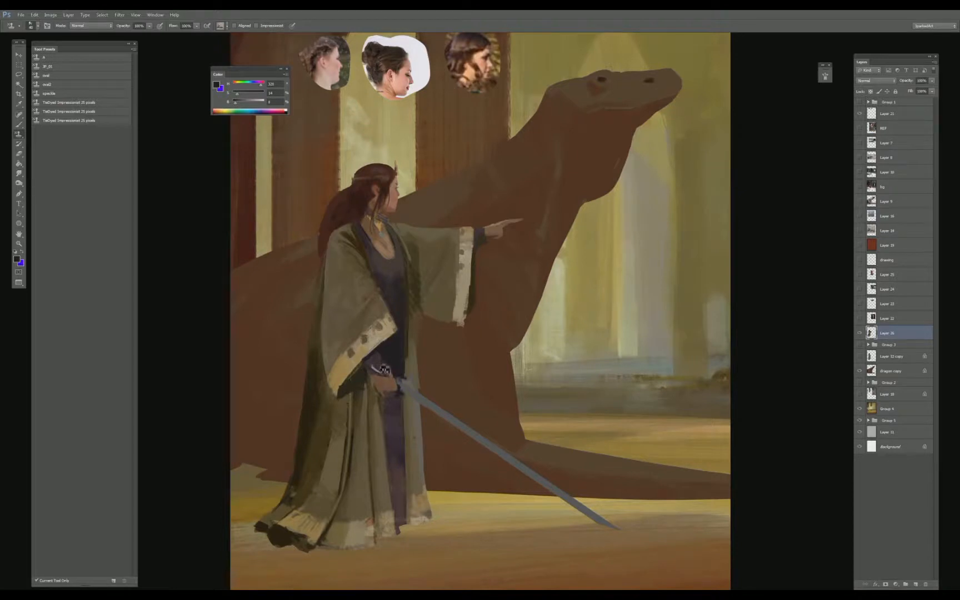
# - Paint over the forearm cuff above the sword hand with colours sampled from the cuff
pyautogui.press('b')
pyautogui.keyDown('alt'); pyautogui.click(376, 369); pyautogui.keyUp('alt')
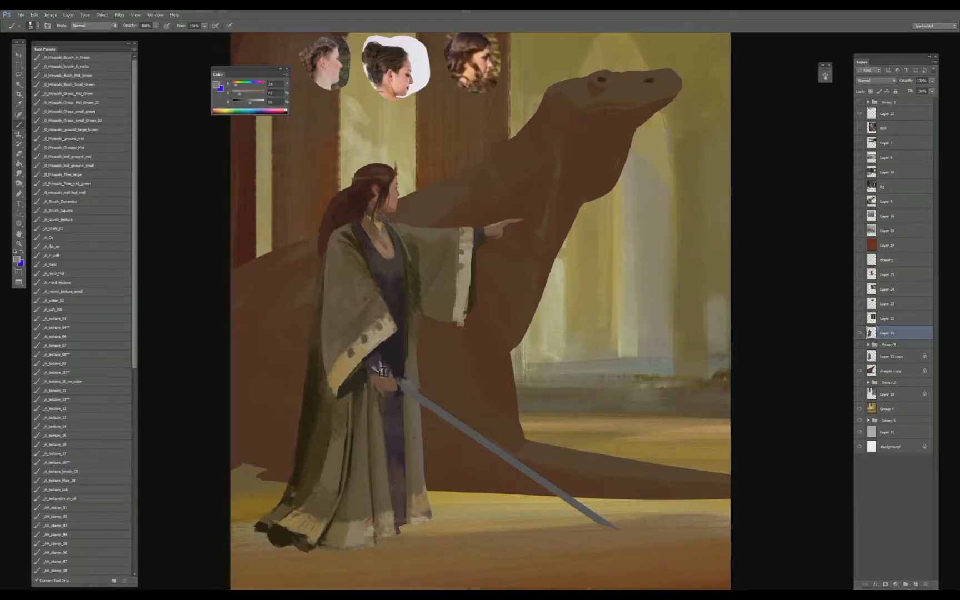
pyautogui.keyDown('alt'); pyautogui.click(380, 371); pyautogui.keyUp('alt')
pyautogui.moveTo(381, 375); pyautogui.dragTo(384, 355)
# - Stamp pattern texture along the dress's neckline and collar with the Pattern Stamp tool
pyautogui.press('s')
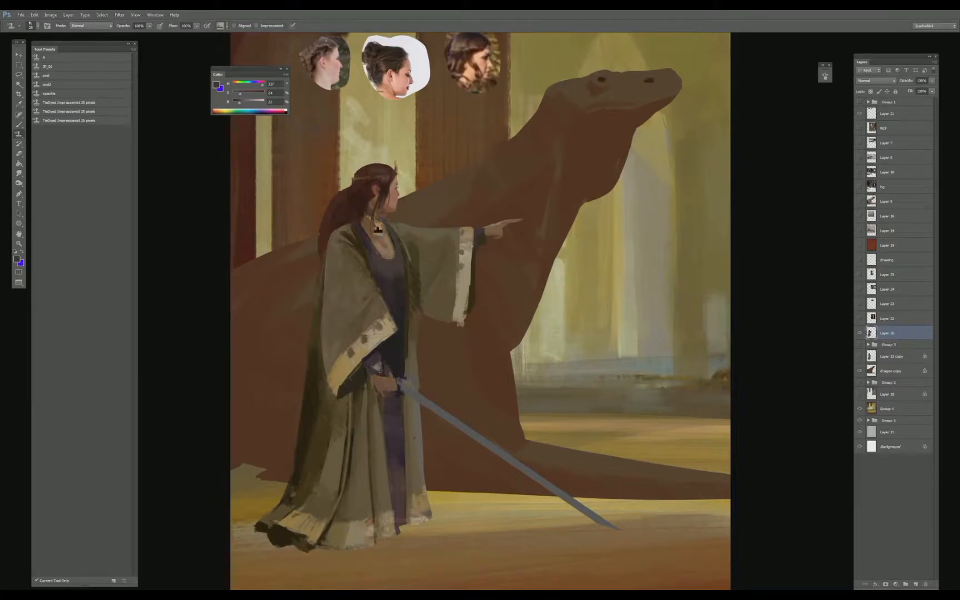
pyautogui.moveTo(376, 229)
pyautogui.mouseDown()
pyautogui.moveTo(367, 223)
pyautogui.moveTo(388, 233)
pyautogui.moveTo(368, 224)
pyautogui.moveTo(390, 238)
pyautogui.moveTo(383, 247)
pyautogui.moveTo(371, 232)
pyautogui.moveTo(387, 238)
pyautogui.moveTo(394, 270)
pyautogui.moveTo(372, 247)
pyautogui.moveTo(401, 258)
pyautogui.mouseUp()
pyautogui.hotkey('ctrl', '-')
pyautogui.hotkey('ctrl', '-')
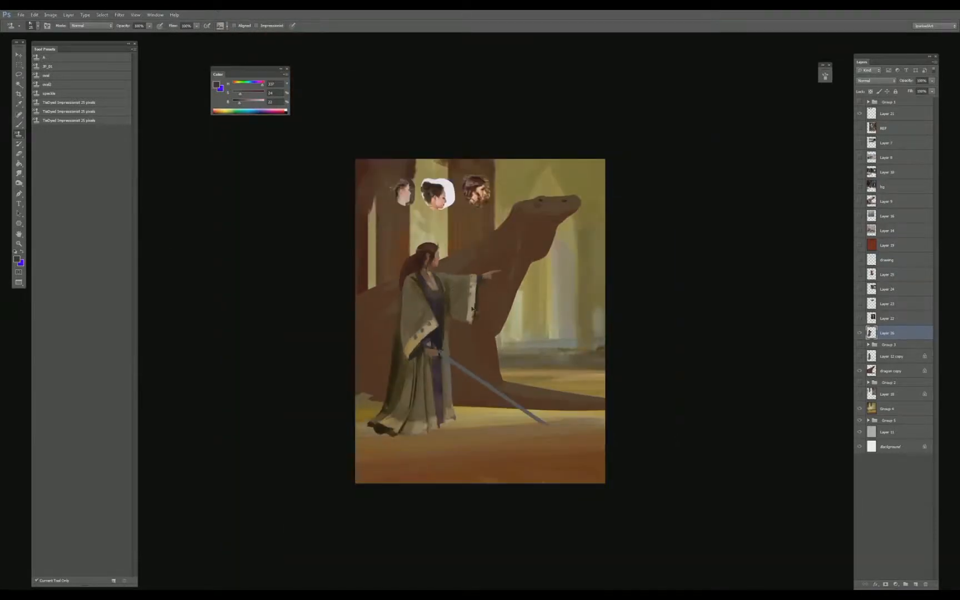
pyautogui.hotkey('ctrl', '+')
# - Show the drawing layer and mark it with the Orange label colour
pyautogui.press('v')
pyautogui.click(500, 332)
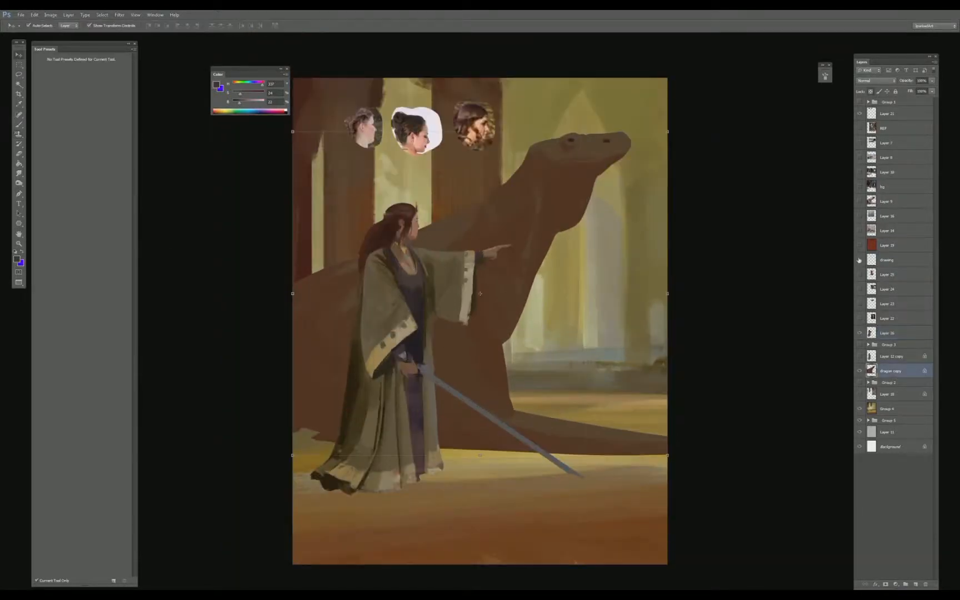
pyautogui.click(906, 261)
pyautogui.rightClick(906, 261)
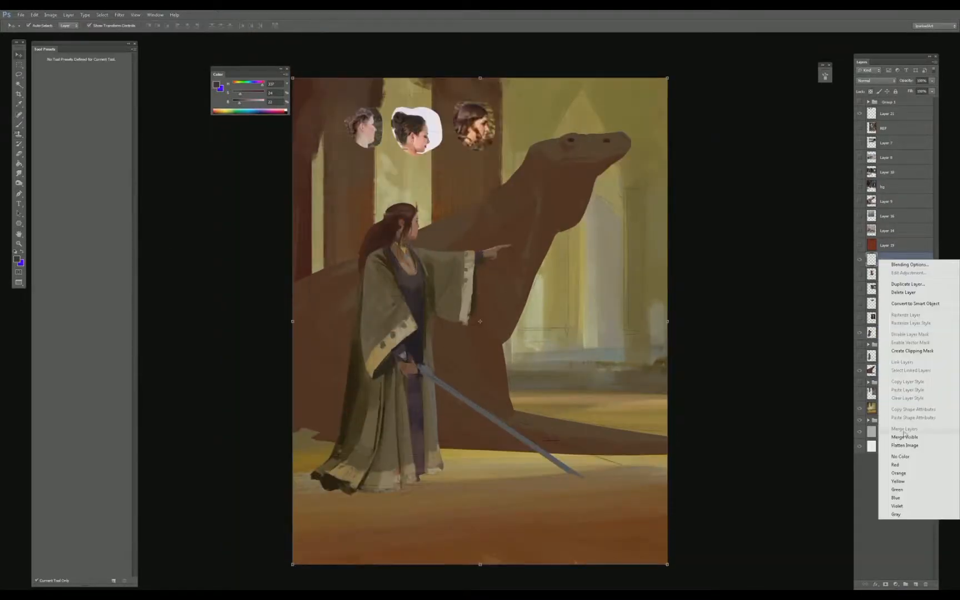
pyautogui.click(898, 474)
pyautogui.click(905, 336)
pyautogui.click(903, 261)
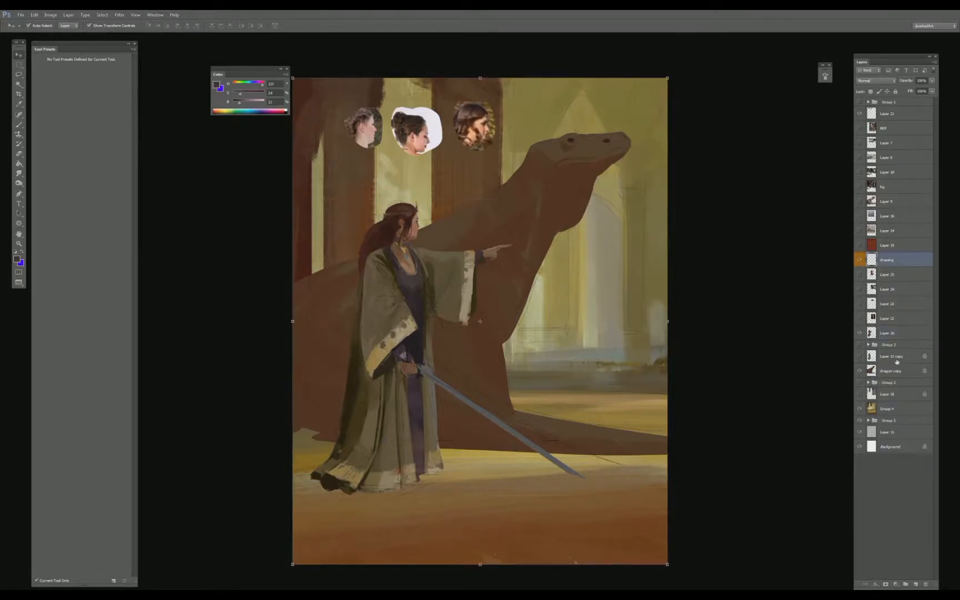
# - Select the dragon copy layer and hide the drawing layer
pyautogui.click(892, 373)
pyautogui.press('b')
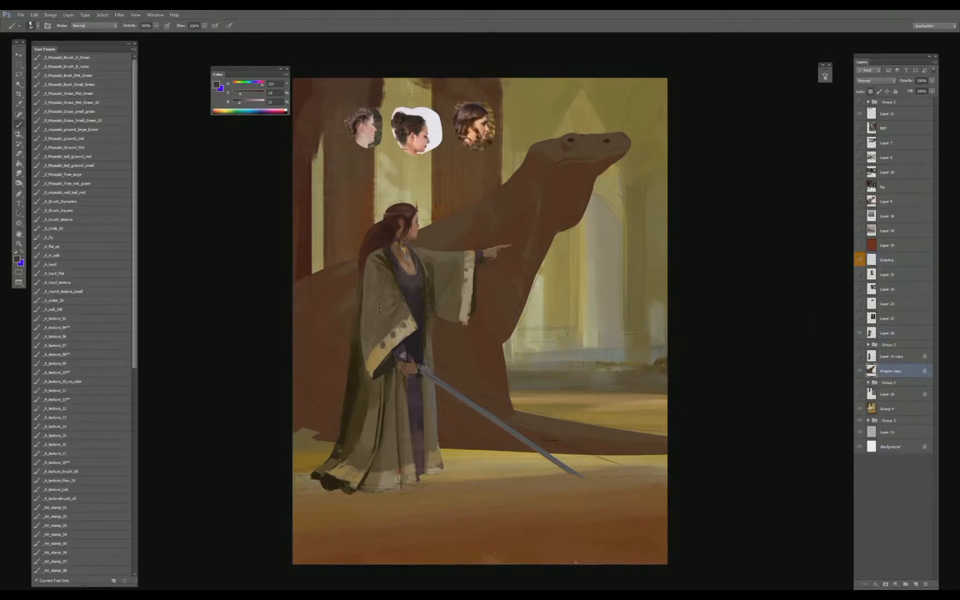
pyautogui.press('v')
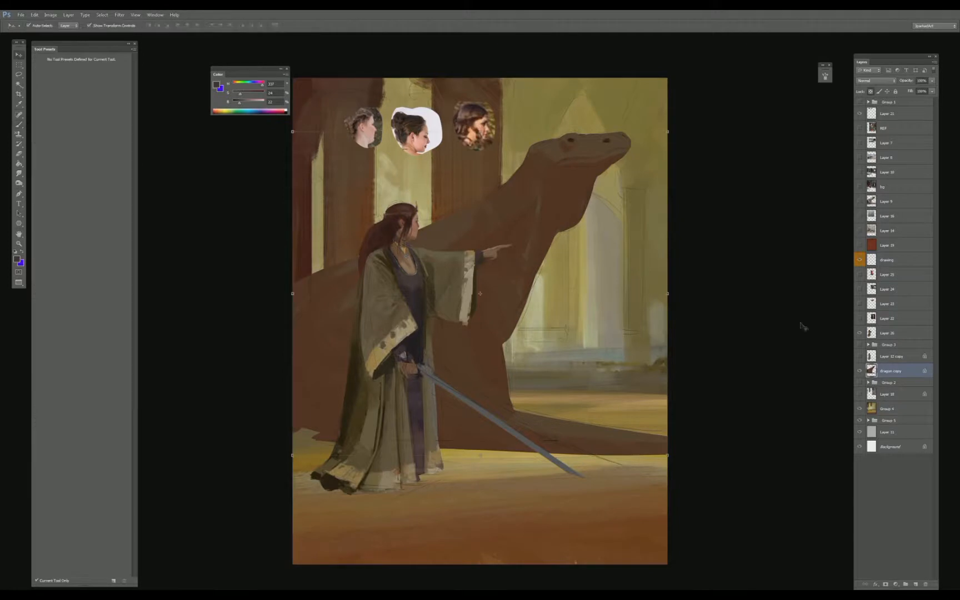
pyautogui.hotkey('ctrl', '+')
pyautogui.click(859, 260)
# - Nudge the reference heads slightly and show the portrait photo of the woman with roses on Layer 23
pyautogui.moveTo(694, 241); pyautogui.dragTo(725, 340)
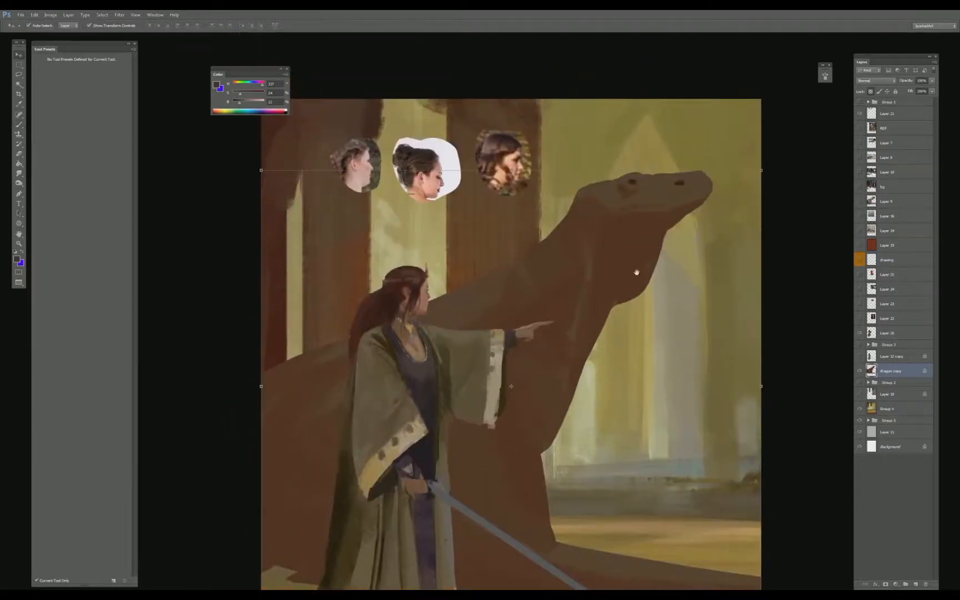
pyautogui.moveTo(452, 193); pyautogui.dragTo(451, 196)
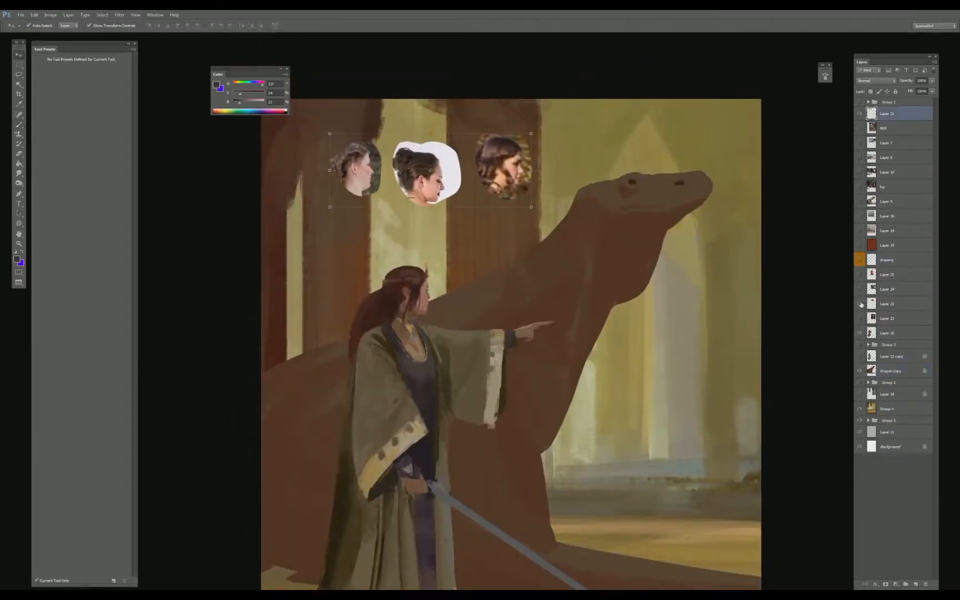
pyautogui.click(860, 304)
pyautogui.click(860, 304)
pyautogui.click(859, 304)
pyautogui.moveTo(564, 248); pyautogui.dragTo(512, 264)
pyautogui.hotkey('ctrl', '+')
pyautogui.hotkey('ctrl', '+')
pyautogui.moveTo(556, 222); pyautogui.dragTo(470, 307)
pyautogui.hotkey('ctrl', '+')
# - Lasso the profile face in the portrait photo, copy it to a new layer and hide the photo
pyautogui.press('l')
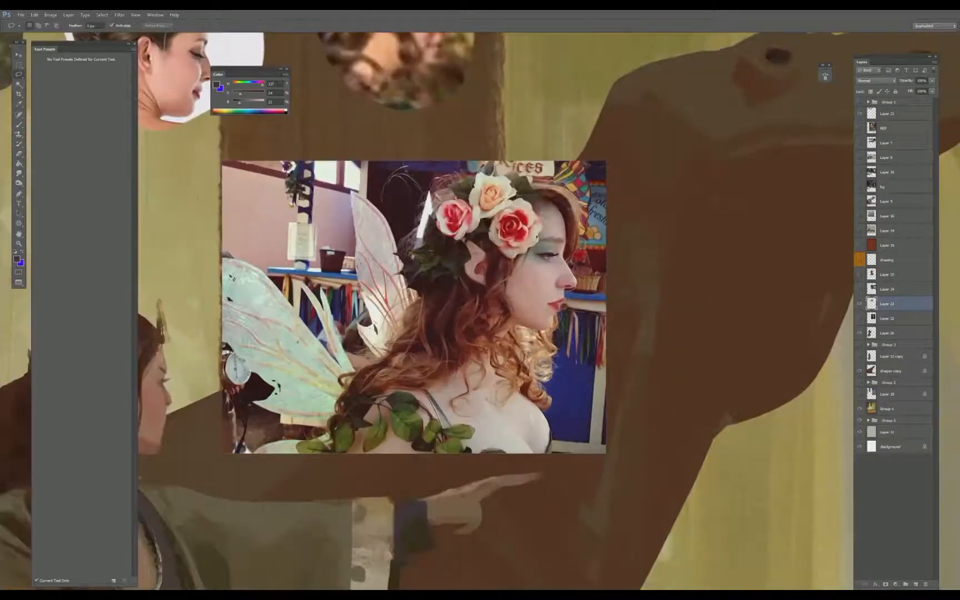
pyautogui.moveTo(523, 194)
pyautogui.mouseDown()
pyautogui.moveTo(495, 231)
pyautogui.moveTo(489, 281)
pyautogui.moveTo(505, 321)
pyautogui.mouseUp()
pyautogui.moveTo(576, 298)
pyautogui.mouseDown()
pyautogui.moveTo(571, 218)
pyautogui.moveTo(537, 193)
pyautogui.mouseUp()
pyautogui.click(860, 304)
pyautogui.hotkey('ctrl', 'j')
# - Move the copied face over the painted woman's head and fit it to her profile
pyautogui.press('v')
pyautogui.moveTo(534, 261); pyautogui.dragTo(330, 327)
pyautogui.hotkey('ctrl', '-')
pyautogui.hotkey('ctrl', '-')
pyautogui.hotkey('ctrl', '-')
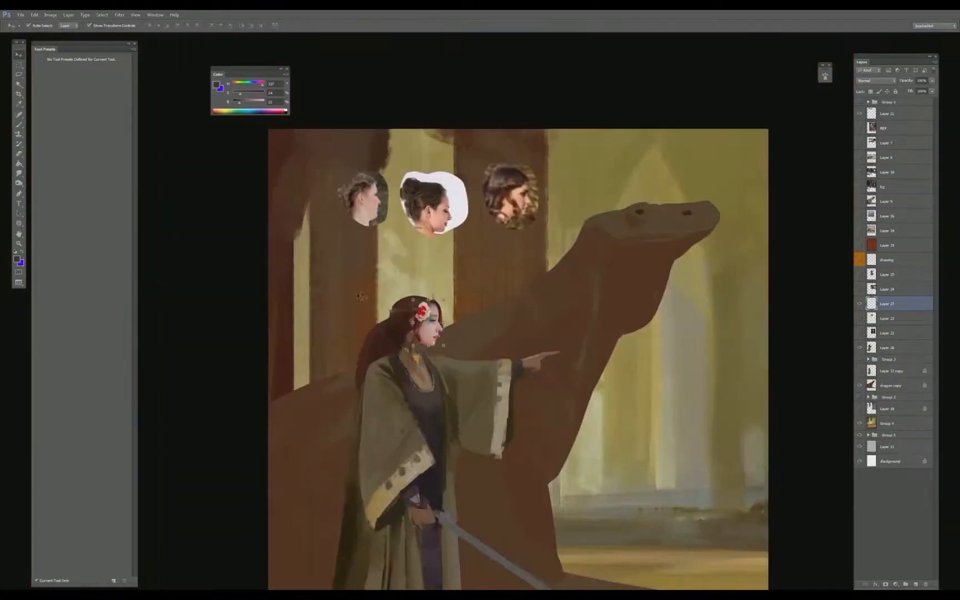
pyautogui.hotkey('ctrl', '+')
pyautogui.hotkey('ctrl', '+')
pyautogui.moveTo(406, 277); pyautogui.dragTo(403, 325)
pyautogui.press('Return')
# - Scale the pasted face down to about 98% to match the painted head
pyautogui.scroll(5, 388, 333)
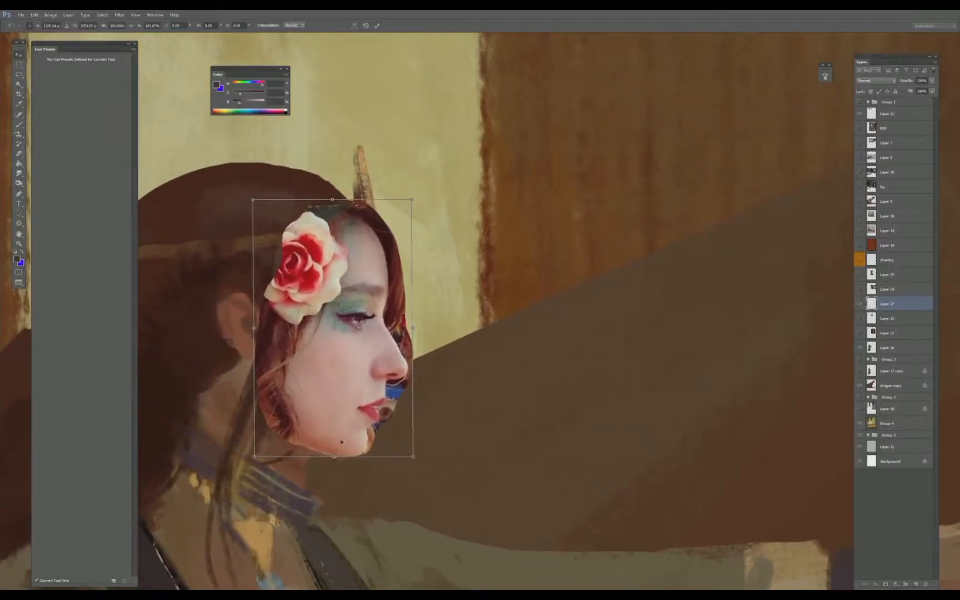
pyautogui.scroll(-5, 345, 442)
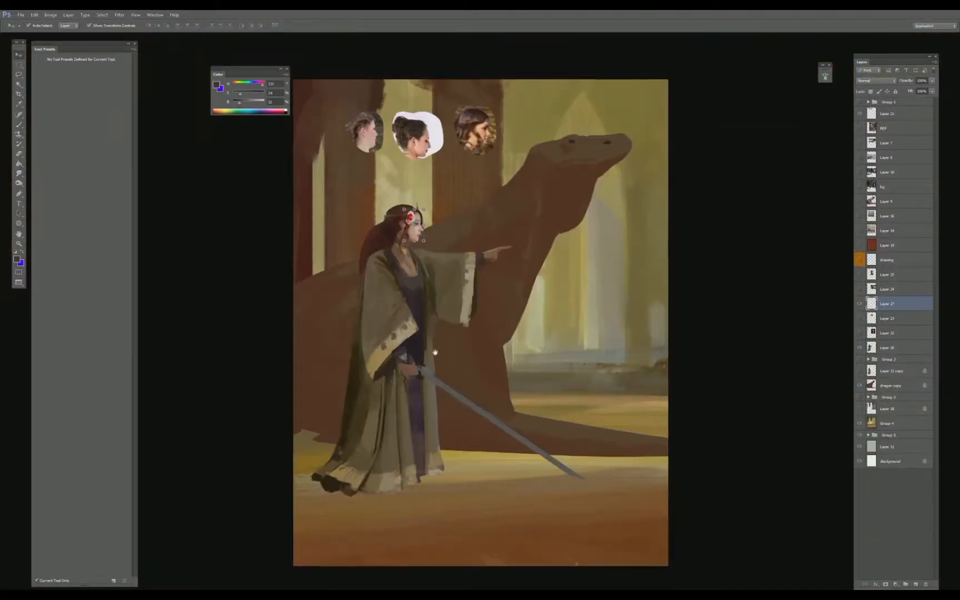
pyautogui.scroll(4, 441, 373)
pyautogui.scroll(3, 392, 292)
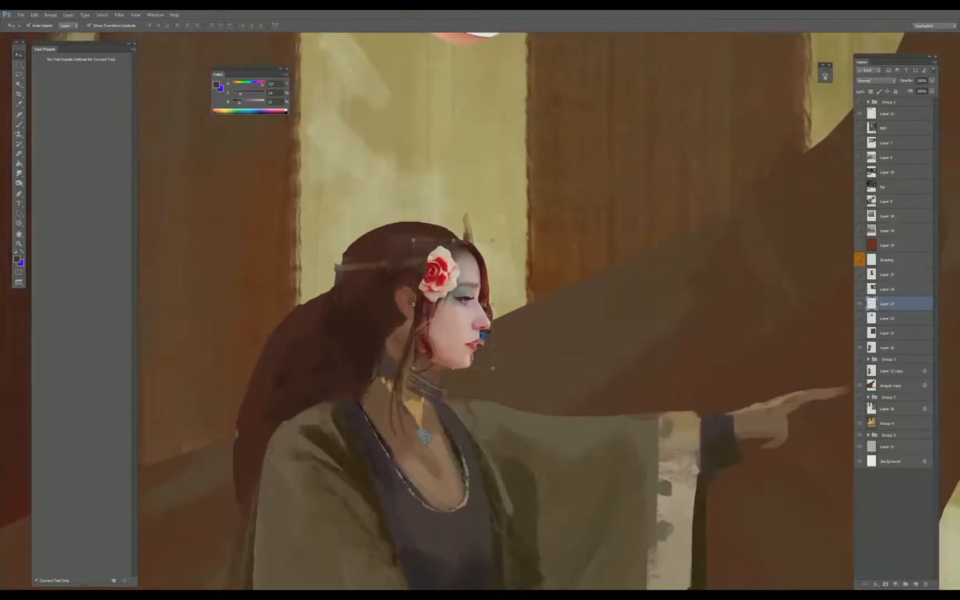
pyautogui.moveTo(492, 368); pyautogui.dragTo(491, 365)
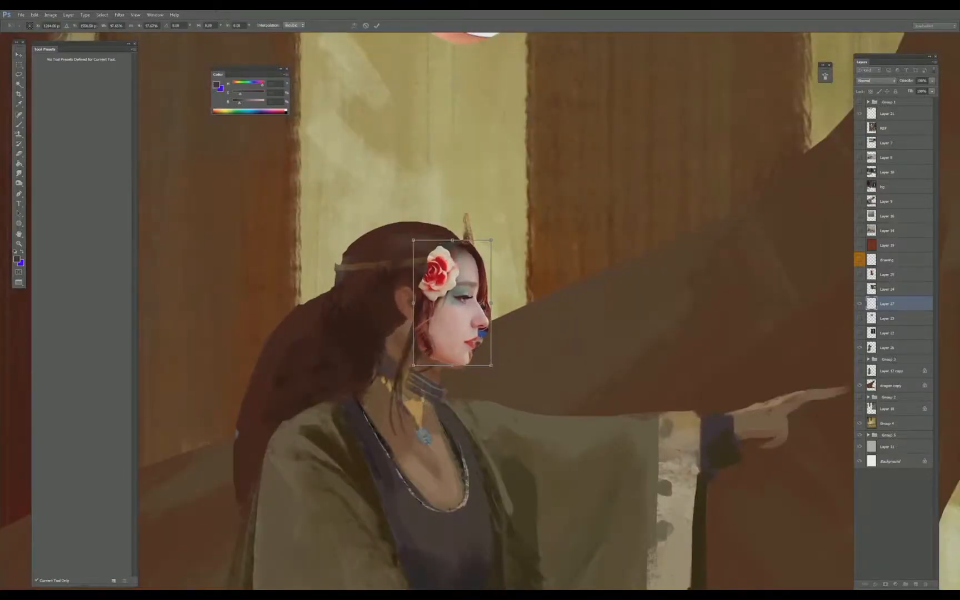
pyautogui.press('Return')
# - Move the pasted face's Layer 27 down the stack, directly above Layer 26
pyautogui.hotkey('ctrl', '+')
pyautogui.moveTo(871, 305); pyautogui.dragTo(870, 337)
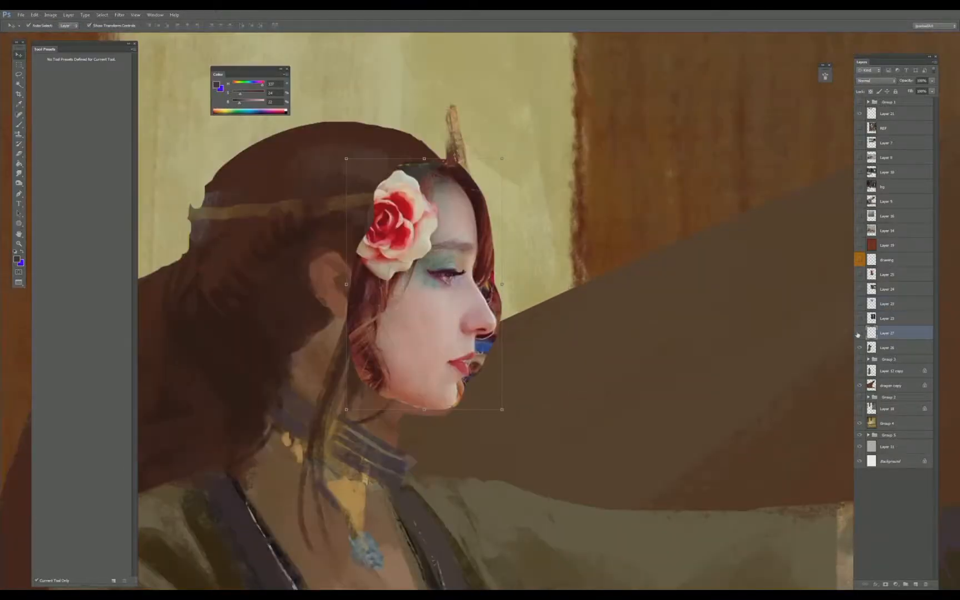
# - Compare the painting with and without the pasted face on Layer 27, and lower that layer's opacity
pyautogui.click(860, 333)
pyautogui.click(859, 333)
pyautogui.click(859, 333)
pyautogui.moveTo(908, 85); pyautogui.dragTo(901, 82)
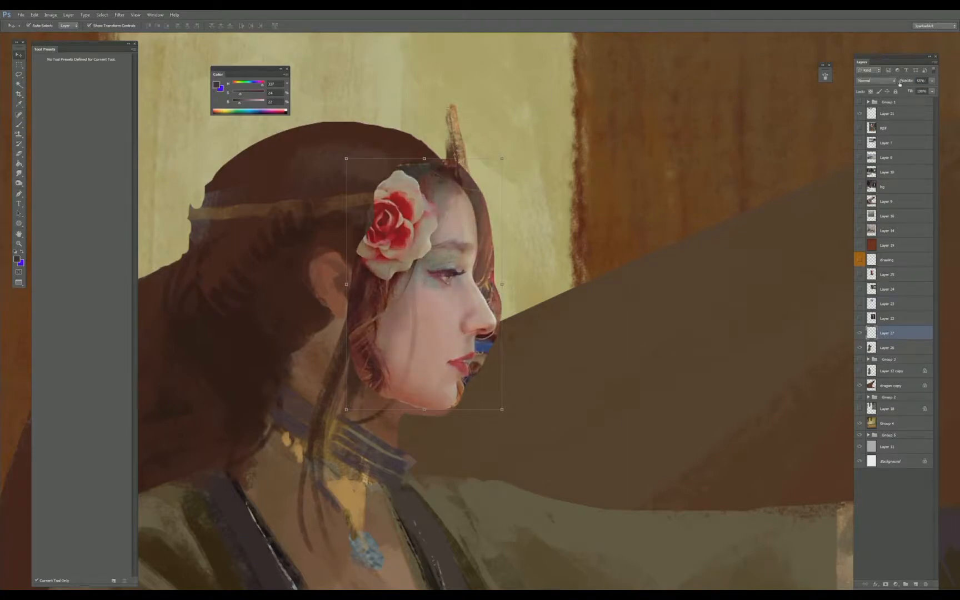
# - Erase the photo background, most of the rose and the stray reddish hair around the pasted face to clean its profile
pyautogui.press('e')
pyautogui.moveTo(490, 339); pyautogui.dragTo(483, 363)
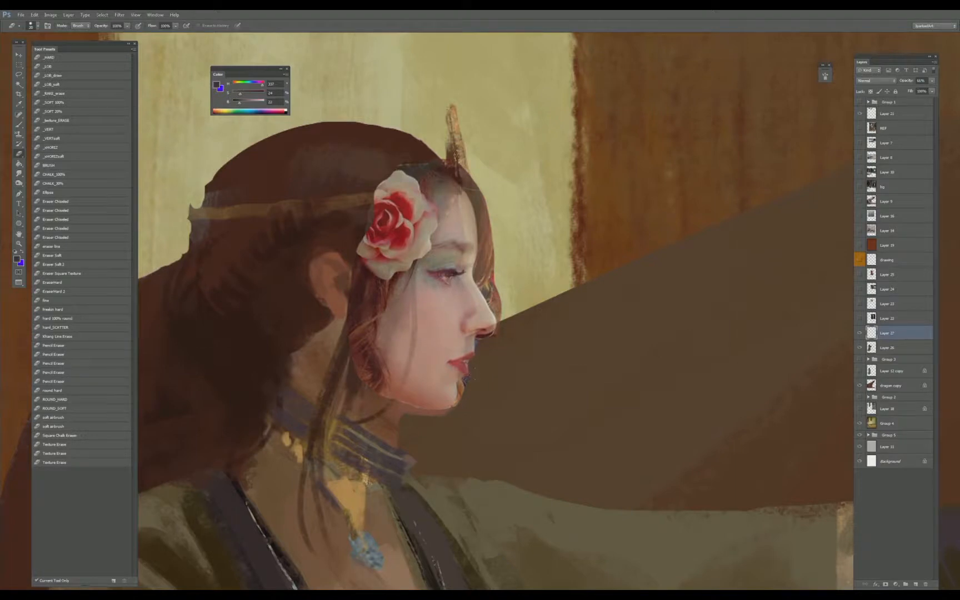
pyautogui.moveTo(466, 373); pyautogui.dragTo(459, 404)
pyautogui.moveTo(378, 192)
pyautogui.mouseDown()
pyautogui.moveTo(367, 272)
pyautogui.moveTo(414, 178)
pyautogui.moveTo(389, 295)
pyautogui.moveTo(412, 223)
pyautogui.mouseUp()
pyautogui.moveTo(359, 333)
pyautogui.mouseDown()
pyautogui.moveTo(371, 316)
pyautogui.moveTo(375, 381)
pyautogui.mouseUp()
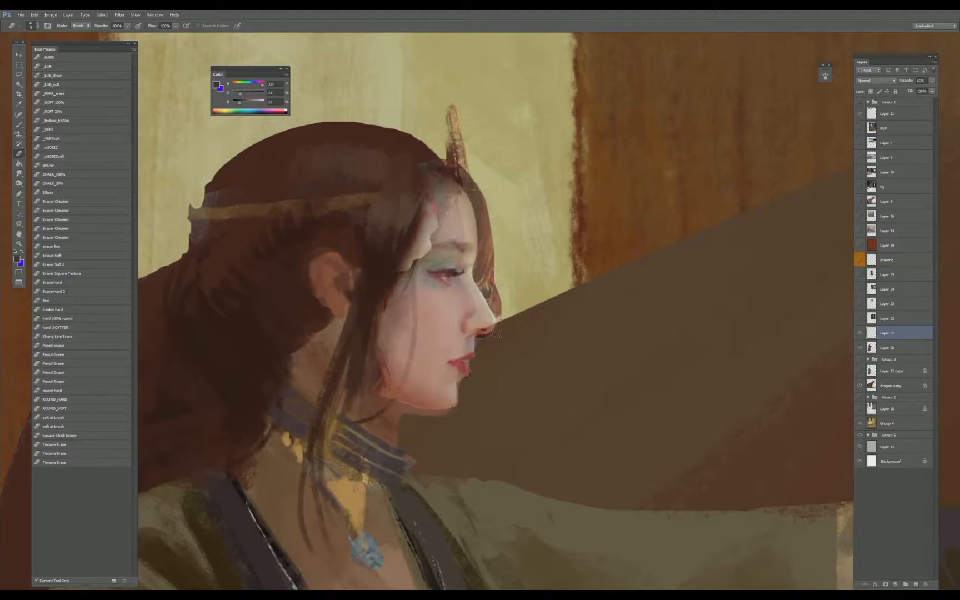
pyautogui.moveTo(499, 325)
pyautogui.mouseDown()
pyautogui.moveTo(491, 267)
pyautogui.moveTo(487, 284)
pyautogui.moveTo(490, 248)
pyautogui.moveTo(496, 266)
pyautogui.moveTo(481, 276)
pyautogui.moveTo(484, 193)
pyautogui.moveTo(482, 275)
pyautogui.moveTo(486, 289)
pyautogui.moveTo(479, 205)
pyautogui.moveTo(505, 326)
pyautogui.mouseUp()
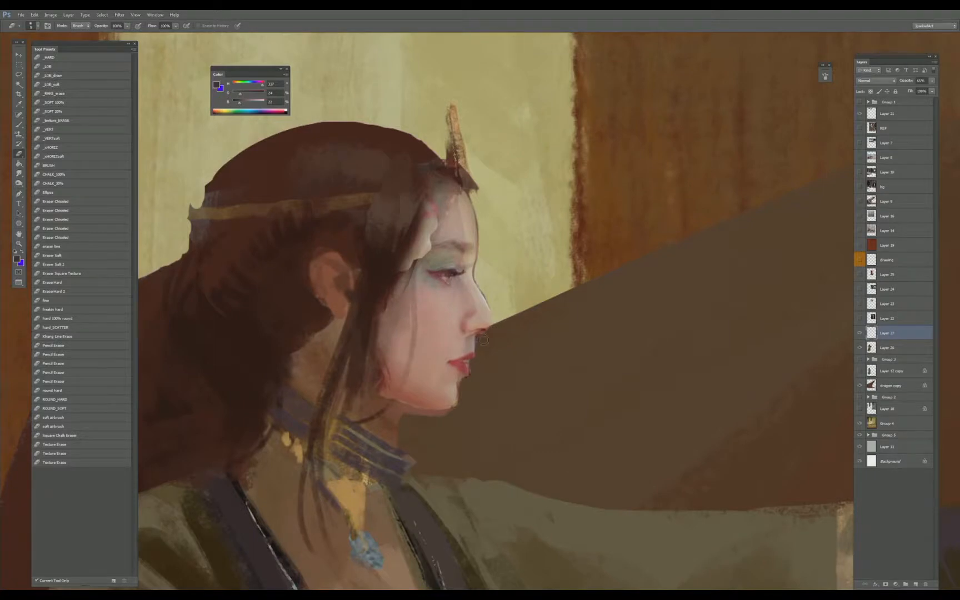
# - Darken the midtones of the pasted face with Levels so it matches the painting
pyautogui.hotkey('ctrl', '0')
pyautogui.scroll(5, 512, 276)
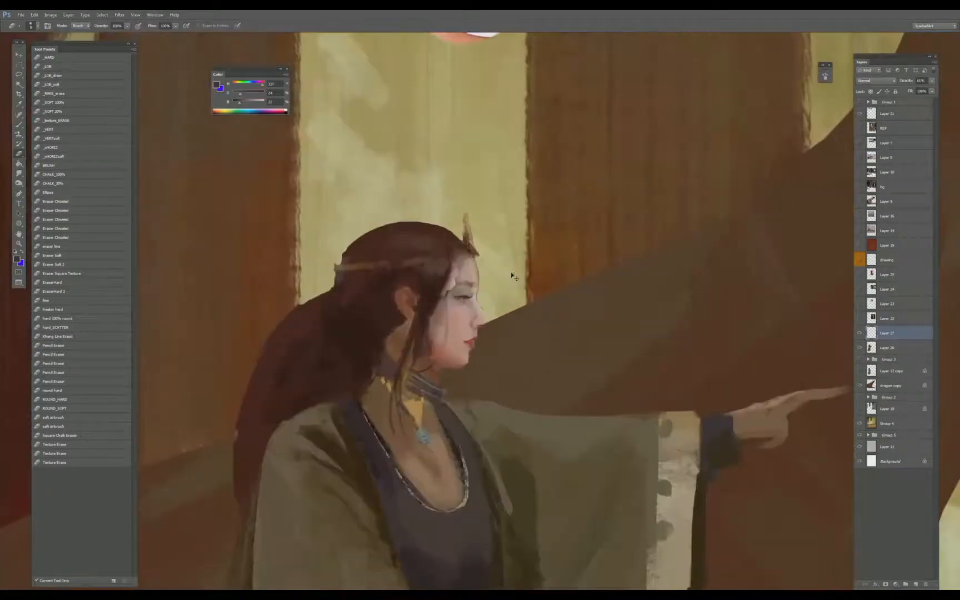
pyautogui.scroll(-4, 512, 276)
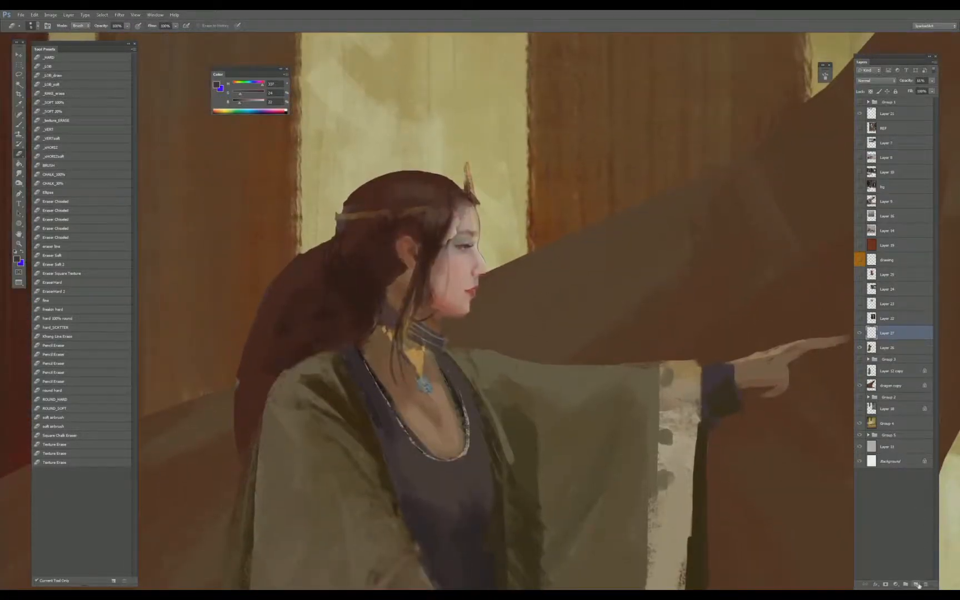
pyautogui.hotkey('ctrl', 'l')
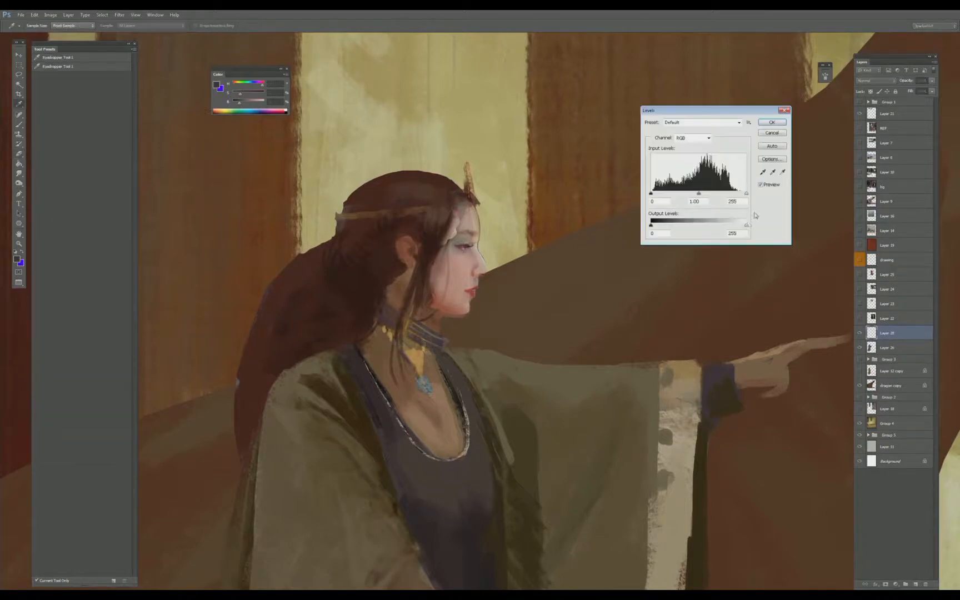
pyautogui.moveTo(747, 225)
pyautogui.mouseDown()
pyautogui.moveTo(727, 224)
pyautogui.moveTo(746, 224)
pyautogui.mouseUp()
pyautogui.moveTo(699, 193)
pyautogui.mouseDown()
pyautogui.moveTo(722, 193)
pyautogui.moveTo(713, 194)
pyautogui.mouseUp()
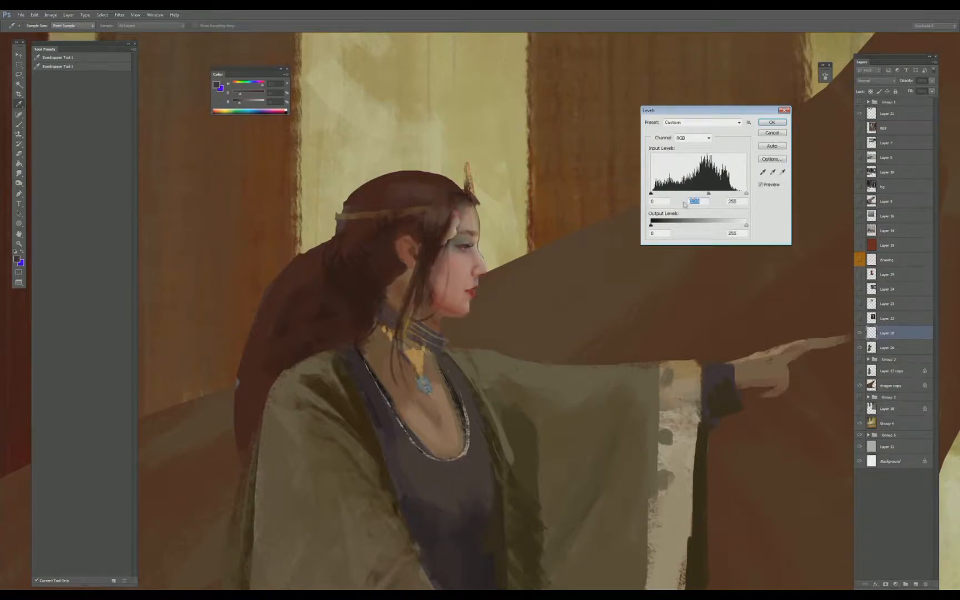
pyautogui.press('Return')
# - Paint sampled skin tones over the cheek, forehead and eye area to blend the pasted face into the painting
pyautogui.hotkey('ctrl', '+')
pyautogui.keyDown('alt'); pyautogui.click(415, 291); pyautogui.keyUp('alt')
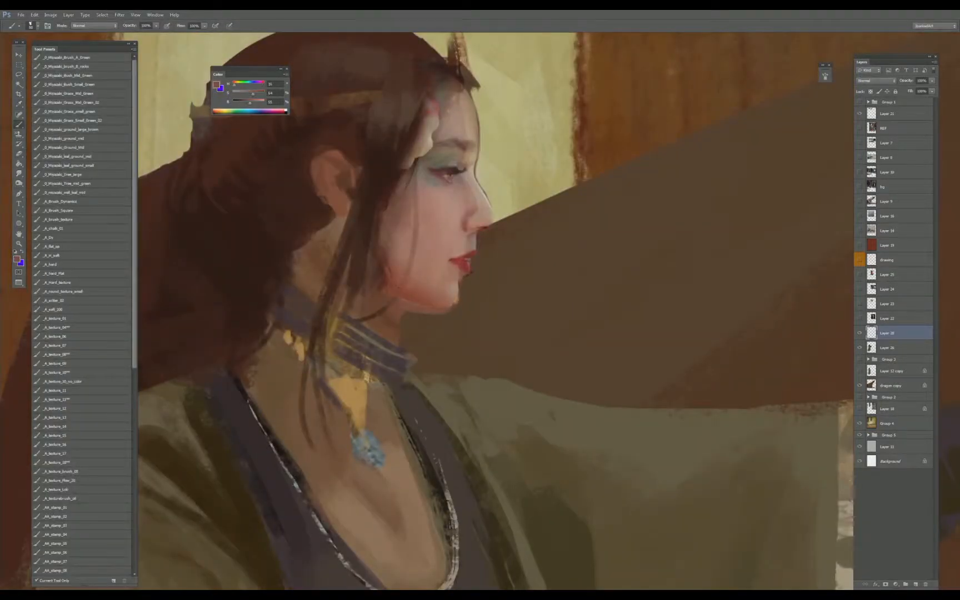
pyautogui.keyDown('alt'); pyautogui.click(397, 278); pyautogui.keyUp('alt')
pyautogui.scroll(3, 383, 281)
pyautogui.keyDown('alt'); pyautogui.click(438, 269); pyautogui.keyUp('alt')
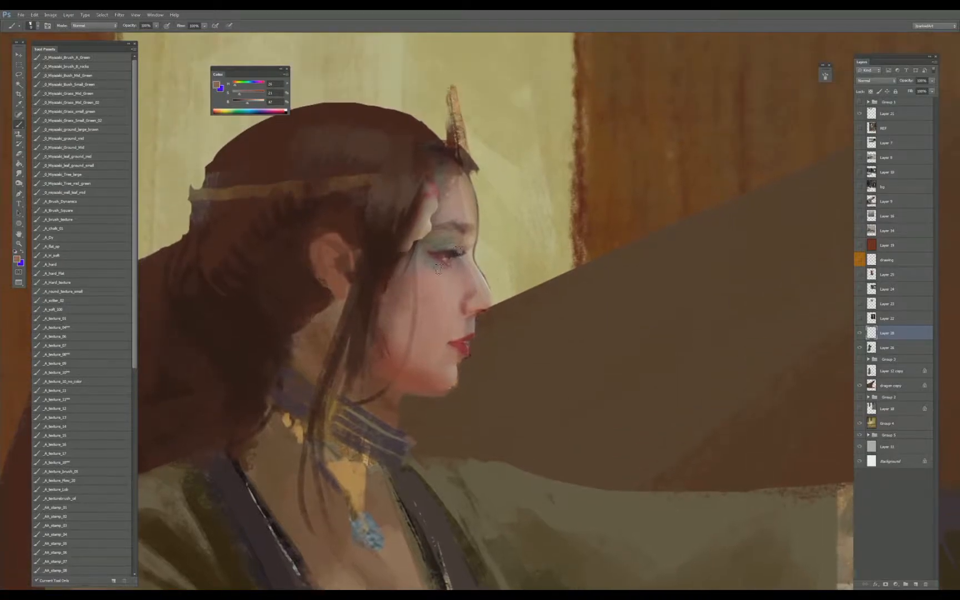
pyautogui.keyDown('alt'); pyautogui.click(444, 201); pyautogui.keyUp('alt')
pyautogui.keyDown('alt'); pyautogui.click(462, 242); pyautogui.keyUp('alt')
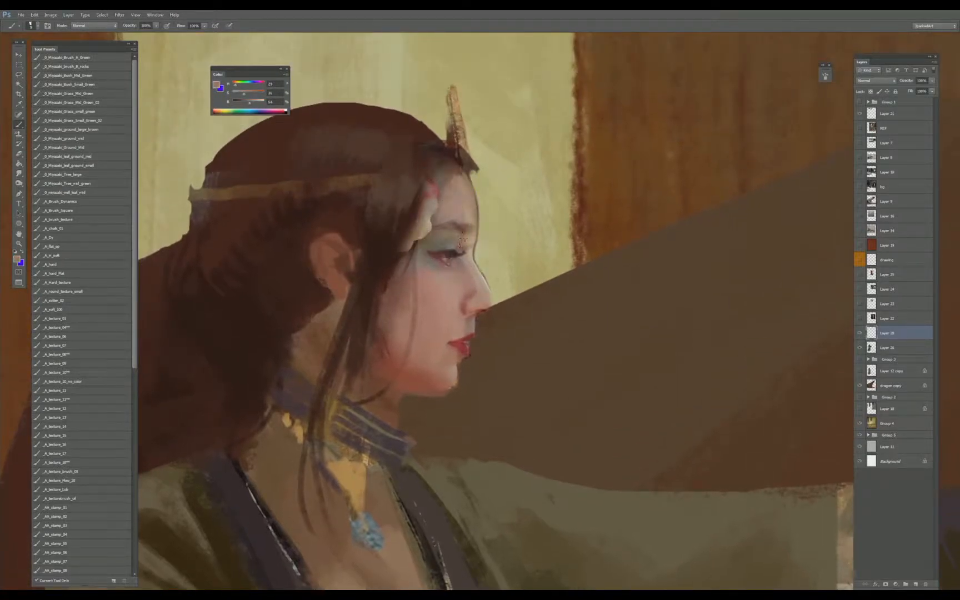
# - Retouch the nose and lips with skin and red tones sampled from the face
pyautogui.keyDown('alt'); pyautogui.click(466, 290); pyautogui.keyUp('alt')
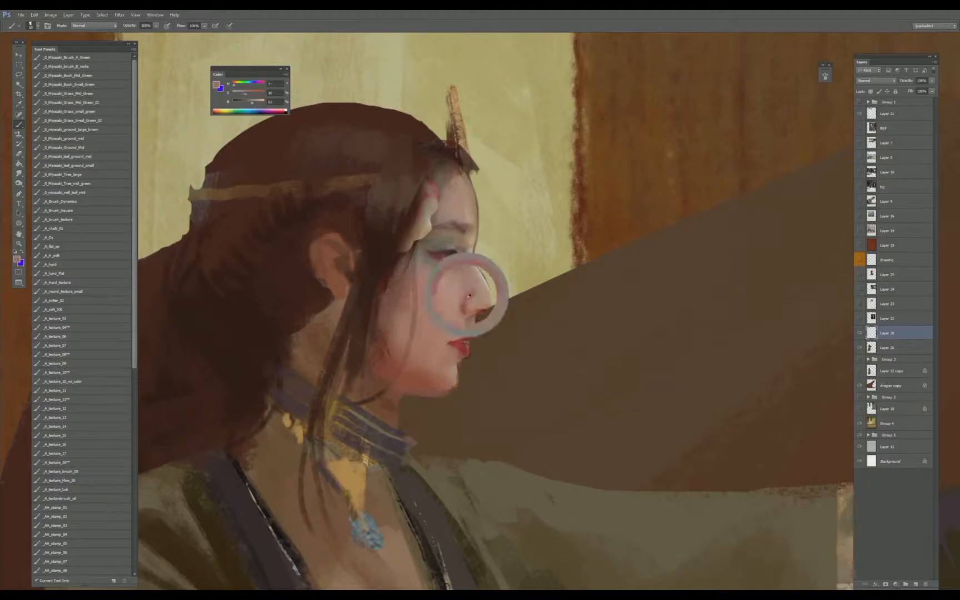
pyautogui.keyDown('alt'); pyautogui.click(466, 324); pyautogui.keyUp('alt')
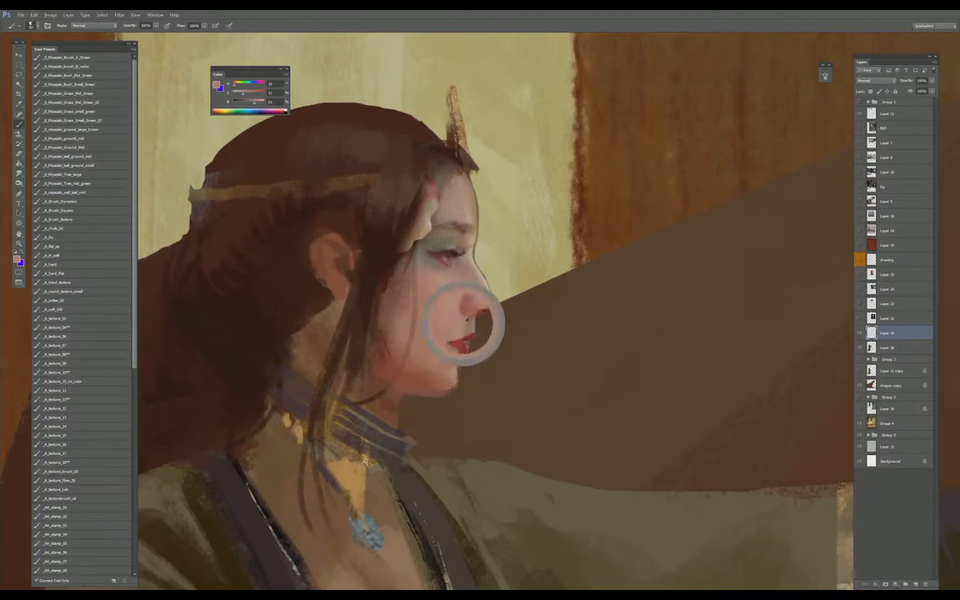
pyautogui.keyDown('alt'); pyautogui.click(473, 335); pyautogui.keyUp('alt')
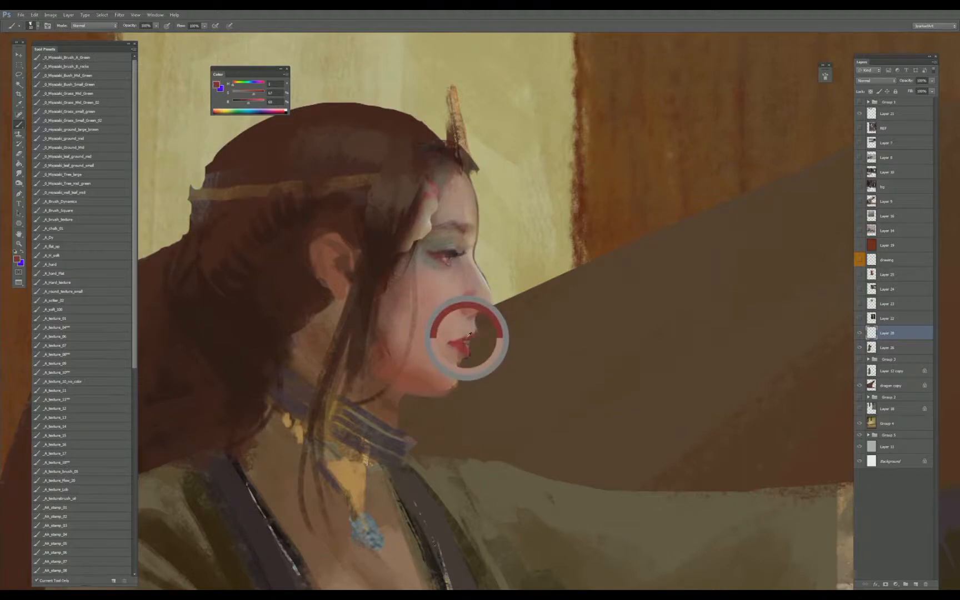
pyautogui.keyDown('alt'); pyautogui.click(465, 327); pyautogui.keyUp('alt')
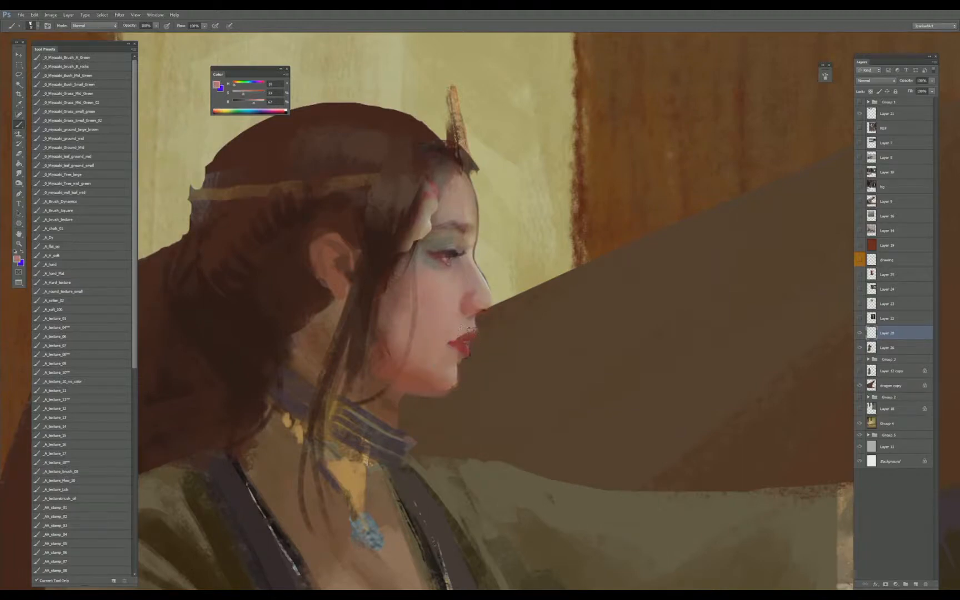
# - Paint over the chin and jawline with sampled skin tones to soften the lower edge of the face
pyautogui.keyDown('alt'); pyautogui.click(464, 352); pyautogui.keyUp('alt')
pyautogui.keyDown('alt'); pyautogui.click(458, 364); pyautogui.keyUp('alt')
pyautogui.keyDown('alt'); pyautogui.click(454, 371); pyautogui.keyUp('alt')
pyautogui.keyDown('alt'); pyautogui.click(445, 376); pyautogui.keyUp('alt')
pyautogui.keyDown('alt'); pyautogui.click(434, 380); pyautogui.keyUp('alt')
pyautogui.keyDown('alt'); pyautogui.click(407, 376); pyautogui.keyUp('alt')
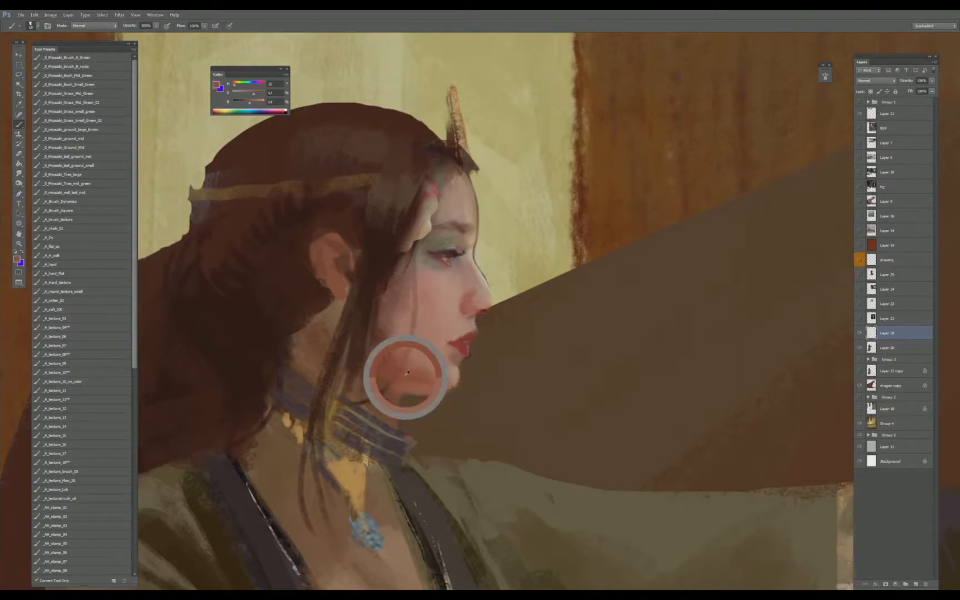
pyautogui.keyDown('alt'); pyautogui.click(382, 392); pyautogui.keyUp('alt')
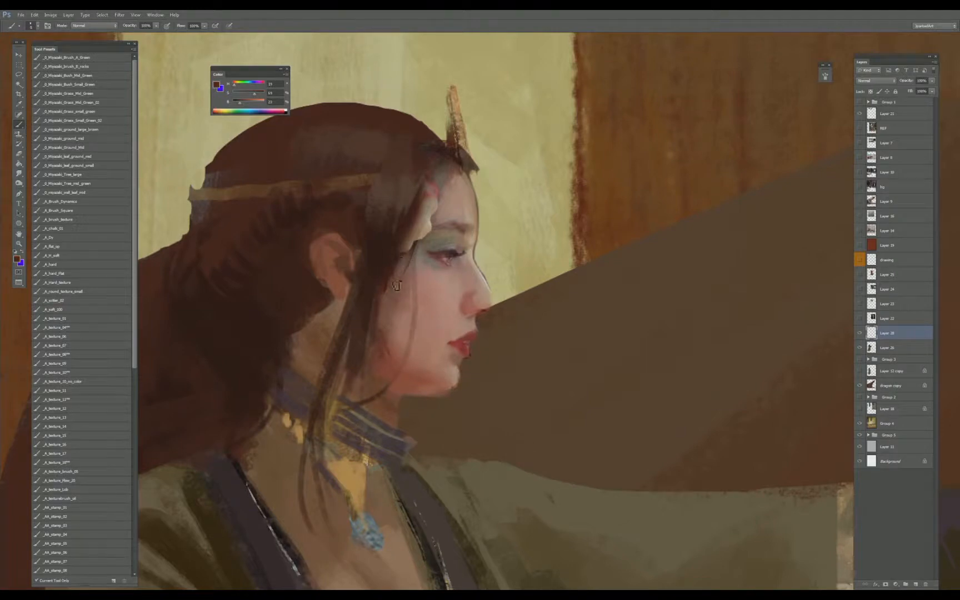
# - Paint a dark hair strand along the cheek and smooth the skin beside it with sampled cheek tones
pyautogui.moveTo(398, 282)
pyautogui.mouseDown()
pyautogui.moveTo(382, 389)
pyautogui.moveTo(395, 286)
pyautogui.mouseUp()
pyautogui.keyDown('alt'); pyautogui.click(425, 299); pyautogui.keyUp('alt')
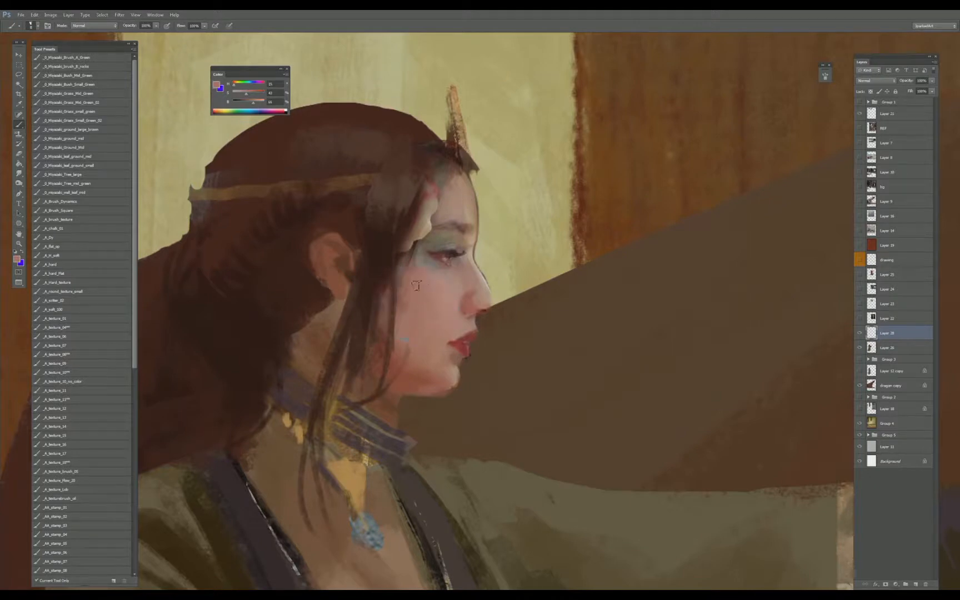
pyautogui.keyDown('alt'); pyautogui.click(419, 266); pyautogui.keyUp('alt')
pyautogui.moveTo(408, 284); pyautogui.dragTo(407, 310)
pyautogui.press('r')
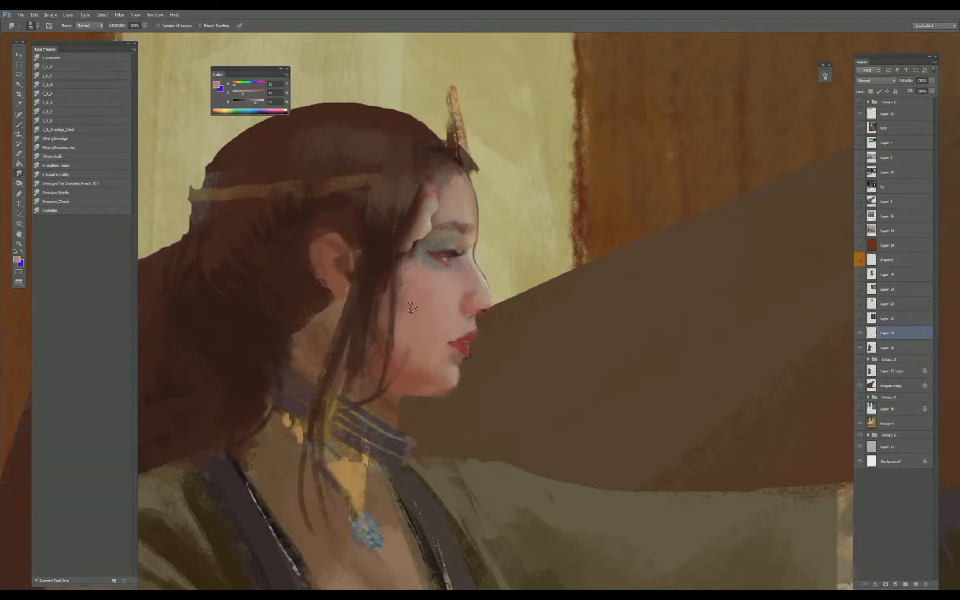
# - Add dark brown hair strands beside the cheek and a curved lock falling across the neck and collar
pyautogui.press('b')
pyautogui.keyDown('alt'); pyautogui.click(395, 271); pyautogui.keyUp('alt')
pyautogui.keyDown('alt'); pyautogui.click(399, 255); pyautogui.keyUp('alt')
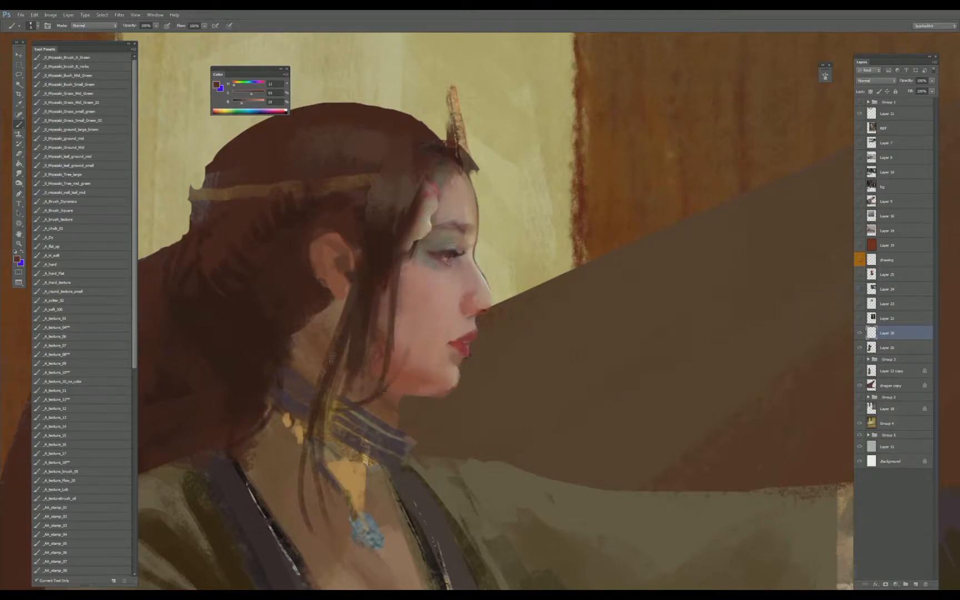
pyautogui.keyDown('alt'); pyautogui.click(370, 276); pyautogui.keyUp('alt')
pyautogui.keyDown('alt'); pyautogui.click(386, 281); pyautogui.keyUp('alt')
pyautogui.moveTo(262, 436); pyautogui.dragTo(305, 443)
pyautogui.press(']')
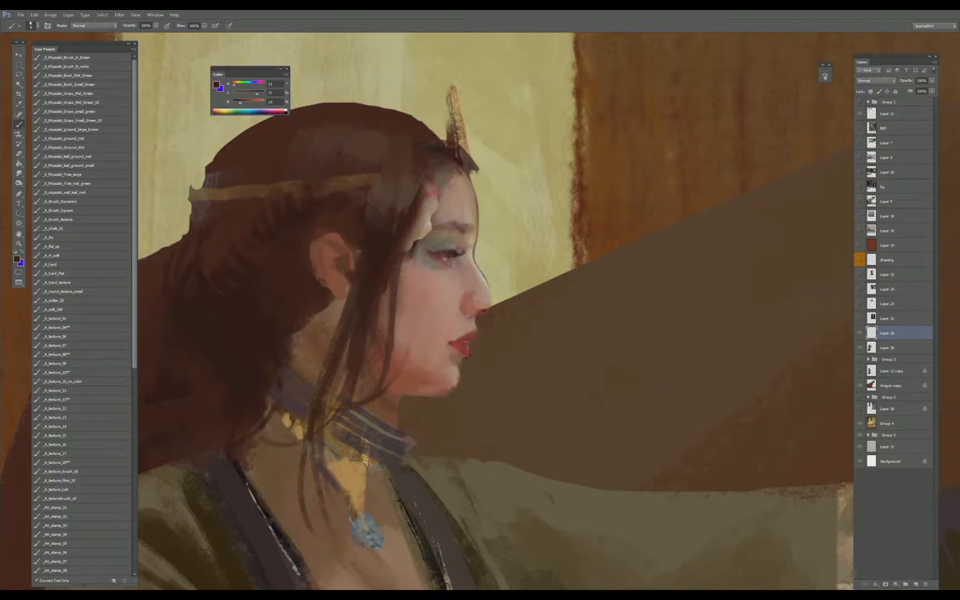
# - Paint the hair between ear and temple with sampled dark browns and cover the rose remnant on the forehead
pyautogui.keyDown('alt'); pyautogui.click(380, 241); pyautogui.keyUp('alt')
pyautogui.keyDown('alt'); pyautogui.click(373, 290); pyautogui.keyUp('alt')
pyautogui.keyDown('alt'); pyautogui.click(367, 232); pyautogui.keyUp('alt')
pyautogui.keyDown('alt'); pyautogui.click(352, 228); pyautogui.keyUp('alt')
pyautogui.keyDown('alt'); pyautogui.click(373, 240); pyautogui.keyUp('alt')
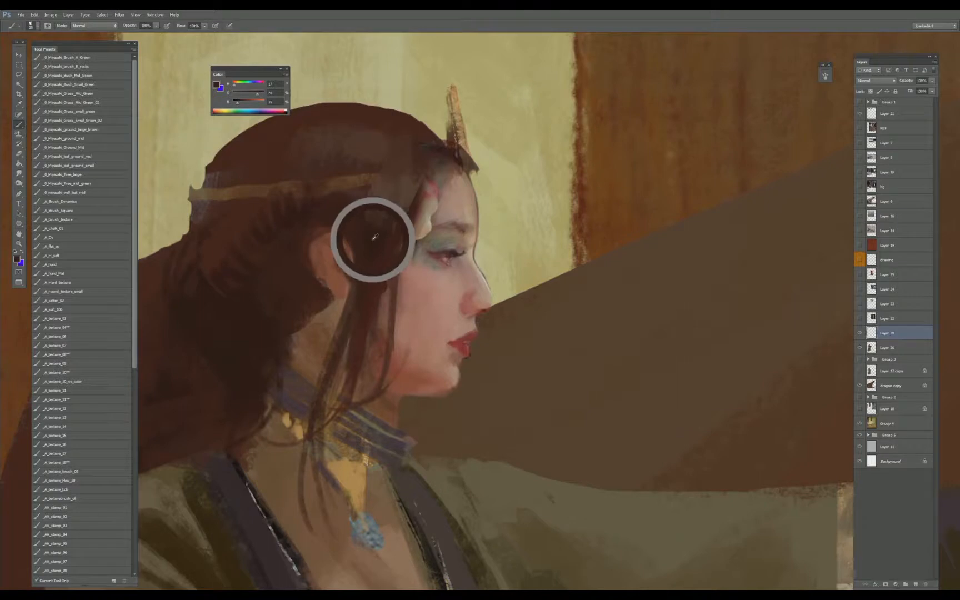
pyautogui.keyDown('alt'); pyautogui.click(378, 276); pyautogui.keyUp('alt')
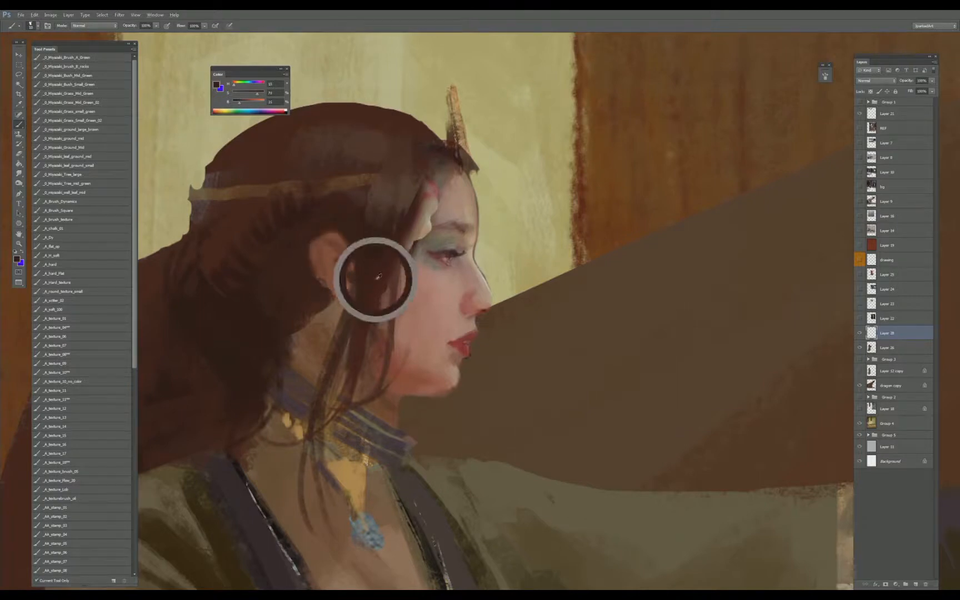
pyautogui.moveTo(415, 225)
pyautogui.mouseDown()
pyautogui.moveTo(403, 227)
pyautogui.moveTo(441, 212)
pyautogui.moveTo(445, 200)
pyautogui.moveTo(427, 206)
pyautogui.moveTo(433, 187)
pyautogui.mouseUp()
# - Cover the leftover petal at the temple with sampled skin tones and extend the greenish eyeshadow around the eye
pyautogui.keyDown('alt'); pyautogui.click(407, 251); pyautogui.keyUp('alt')
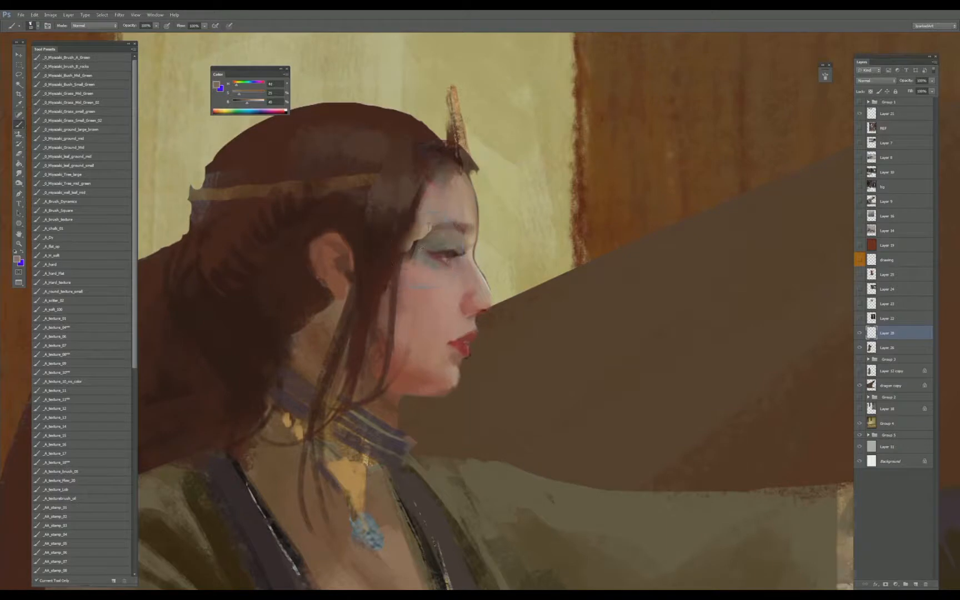
pyautogui.keyDown('alt'); pyautogui.click(408, 250); pyautogui.keyUp('alt')
pyautogui.moveTo(414, 247); pyautogui.dragTo(460, 244)
pyautogui.keyDown('alt'); pyautogui.click(426, 205); pyautogui.keyUp('alt')
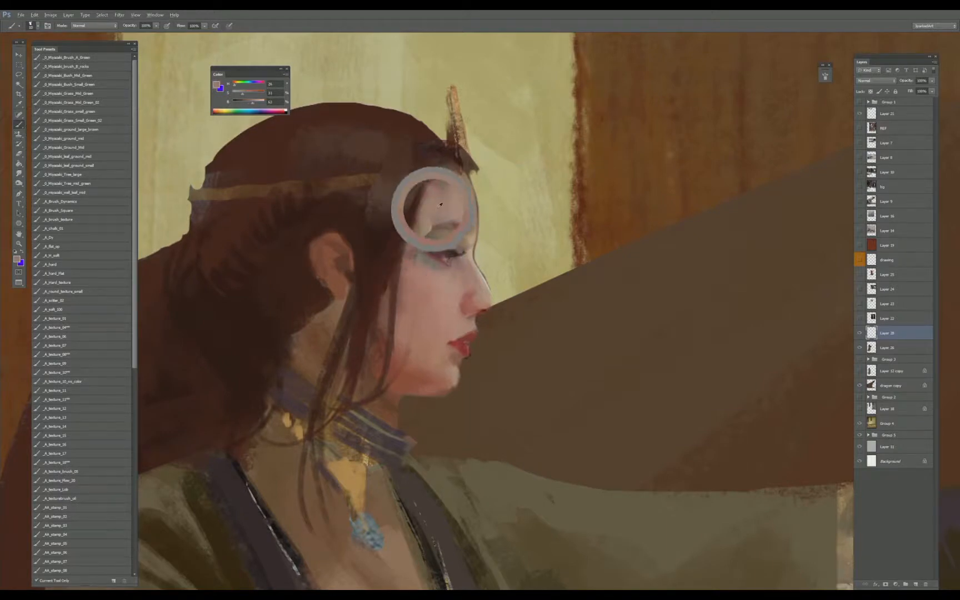
pyautogui.keyDown('alt'); pyautogui.click(415, 259); pyautogui.keyUp('alt')
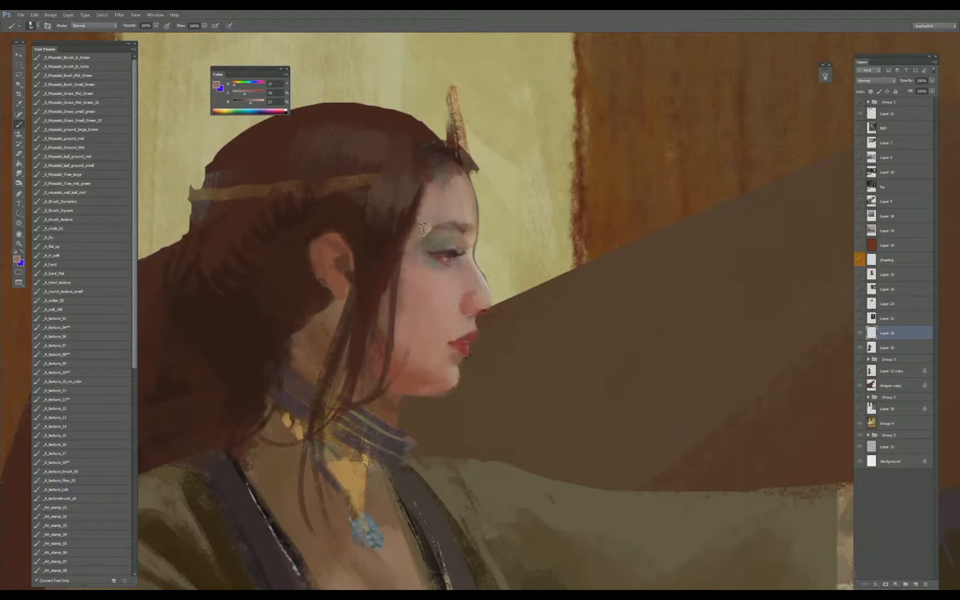
pyautogui.keyDown('alt'); pyautogui.click(430, 232); pyautogui.keyUp('alt')
pyautogui.keyDown('alt'); pyautogui.click(421, 244); pyautogui.keyUp('alt')
pyautogui.keyDown('alt'); pyautogui.click(416, 264); pyautogui.keyUp('alt')
pyautogui.keyDown('alt'); pyautogui.click(418, 267); pyautogui.keyUp('alt')
pyautogui.keyDown('alt'); pyautogui.click(414, 215); pyautogui.keyUp('alt')
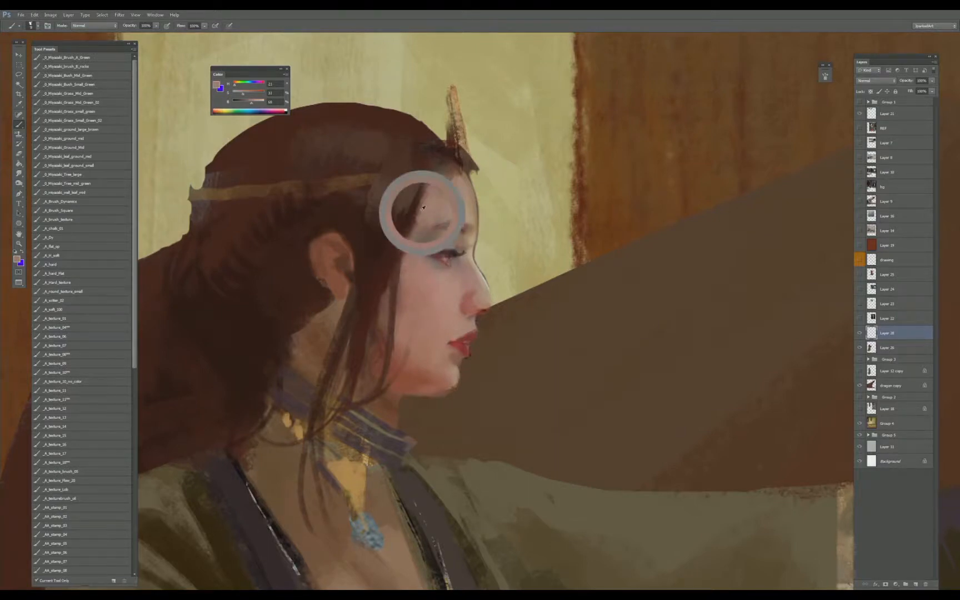
# - Define the hairline with dark strands sweeping from the forehead down past the temple
pyautogui.moveTo(429, 181)
pyautogui.mouseDown()
pyautogui.moveTo(410, 222)
pyautogui.moveTo(439, 186)
pyautogui.moveTo(414, 223)
pyautogui.moveTo(420, 211)
pyautogui.mouseUp()
pyautogui.keyDown('alt'); pyautogui.click(392, 246); pyautogui.keyUp('alt')
pyautogui.moveTo(439, 174); pyautogui.dragTo(405, 214)
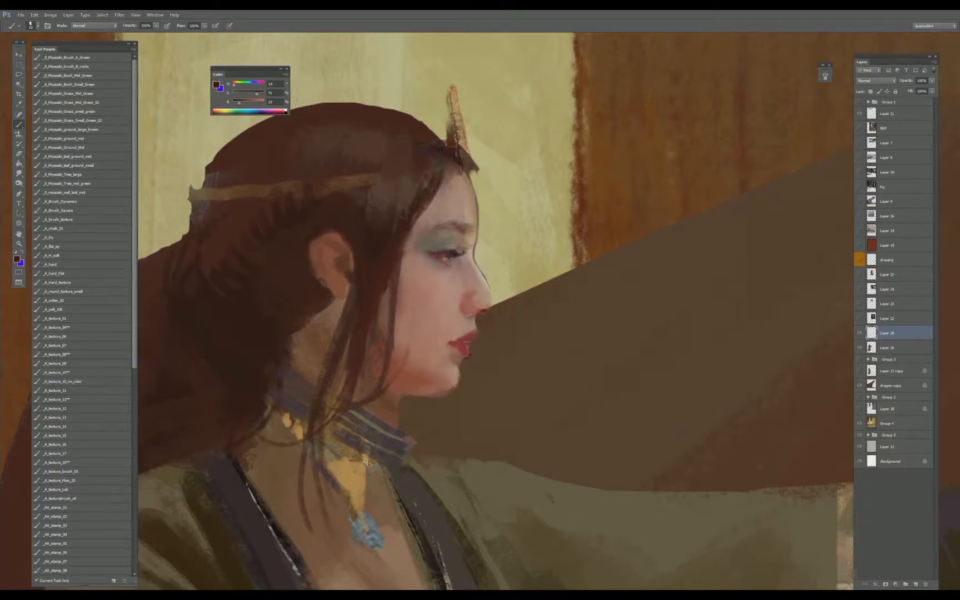
pyautogui.moveTo(427, 180); pyautogui.dragTo(422, 189)
pyautogui.keyDown('alt'); pyautogui.click(432, 176); pyautogui.keyUp('alt')
pyautogui.moveTo(447, 175); pyautogui.dragTo(421, 218)
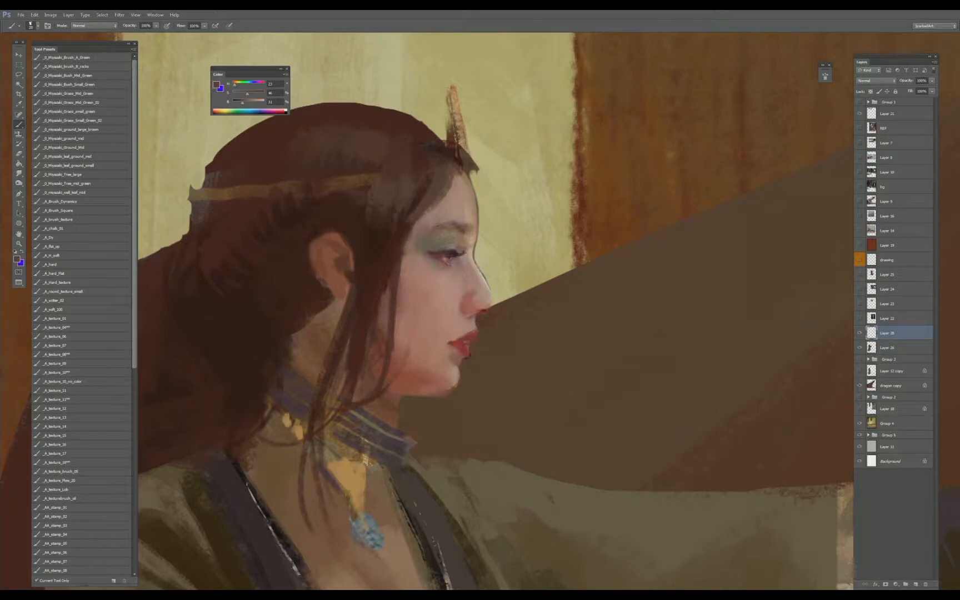
# - Paint sampled brown tones into the hair above the ear and around the headband
pyautogui.keyDown('alt'); pyautogui.click(395, 222); pyautogui.keyUp('alt')
pyautogui.keyDown('alt'); pyautogui.click(403, 227); pyautogui.keyUp('alt')
pyautogui.keyDown('alt'); pyautogui.click(362, 181); pyautogui.keyUp('alt')
pyautogui.moveTo(290, 155); pyautogui.dragTo(362, 175)
pyautogui.keyDown('alt'); pyautogui.click(317, 206); pyautogui.keyUp('alt')
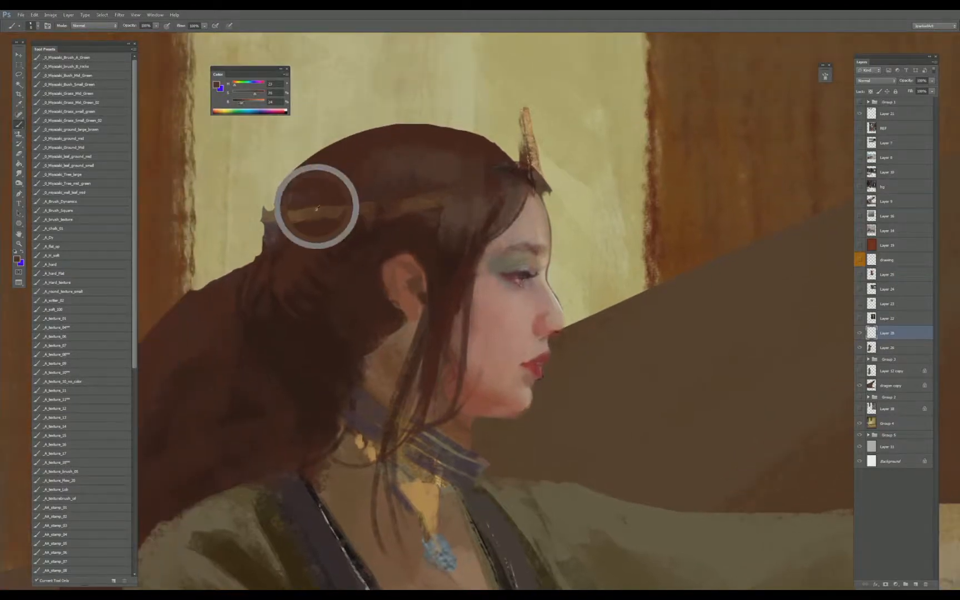
pyautogui.moveTo(293, 215); pyautogui.dragTo(279, 217)
# - Merge the retouched face layer with Layer 26
pyautogui.press('e')
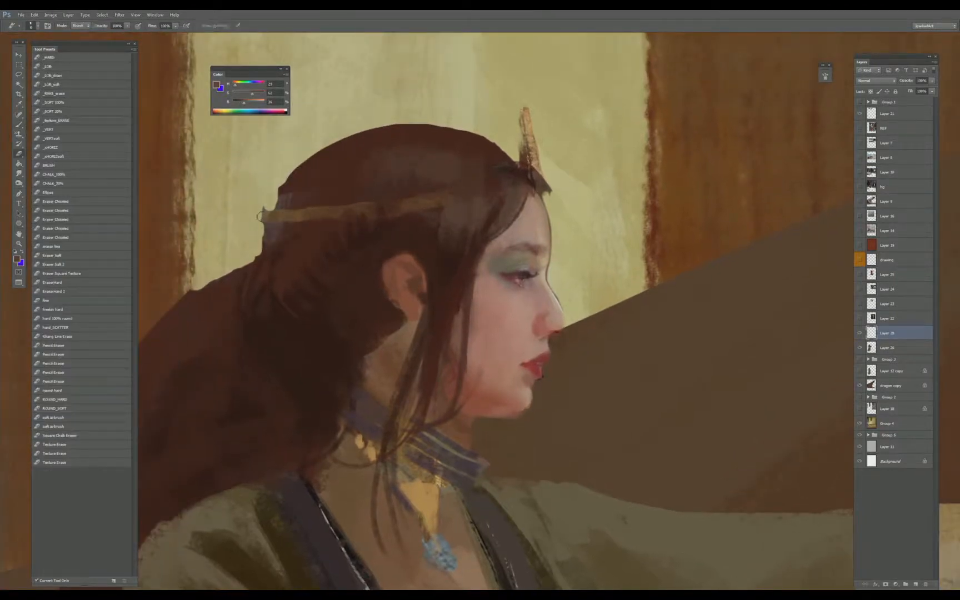
pyautogui.keyDown('shift'); pyautogui.click(888, 345); pyautogui.keyUp('shift')
pyautogui.hotkey('ctrl', 'e')
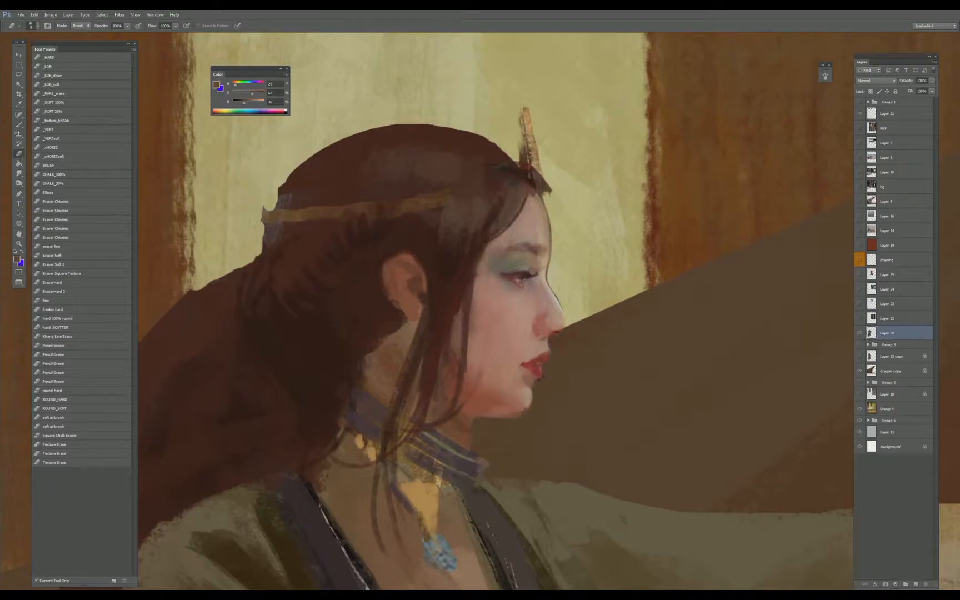
# - Refine the brow and eyelid area of the face on the merged layer
pyautogui.press('b')
pyautogui.moveTo(541, 229)
pyautogui.mouseDown()
pyautogui.moveTo(544, 218)
pyautogui.moveTo(559, 294)
pyautogui.moveTo(495, 250)
pyautogui.mouseUp()
pyautogui.press('e')
pyautogui.press('b')
# - Refine the profile contour from the nose bridge to the lips with sampled skin and red tones
pyautogui.keyDown('alt'); pyautogui.click(483, 293); pyautogui.keyUp('alt')
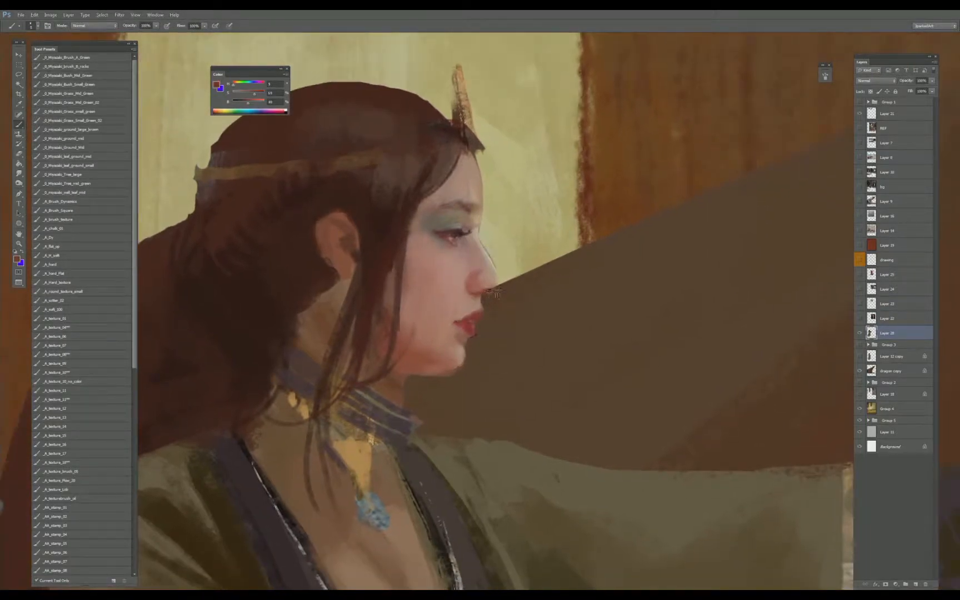
pyautogui.keyDown('alt'); pyautogui.click(497, 274); pyautogui.keyUp('alt')
pyautogui.keyDown('alt'); pyautogui.click(479, 245); pyautogui.keyUp('alt')
pyautogui.moveTo(479, 244); pyautogui.dragTo(482, 334)
pyautogui.press('e')
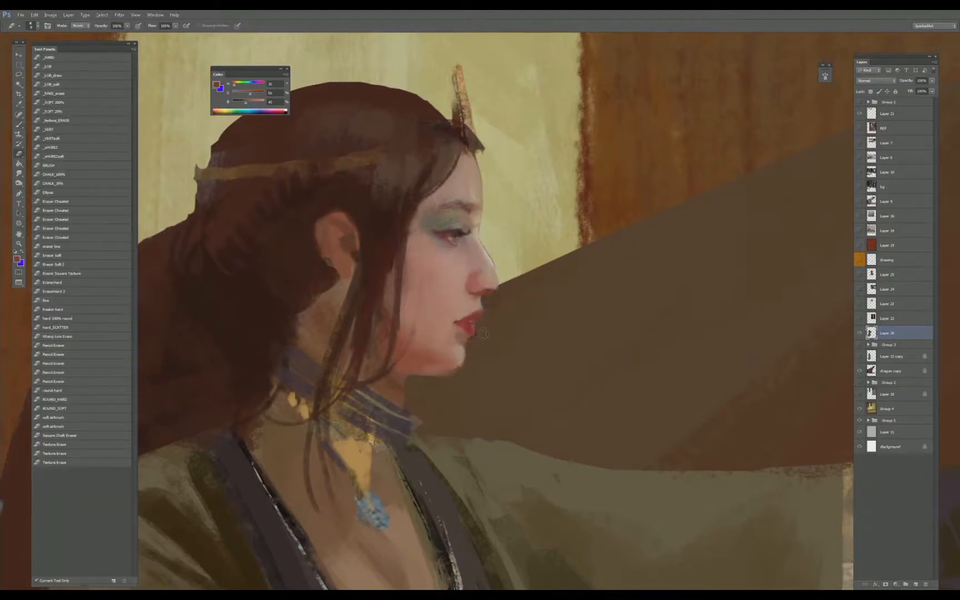
pyautogui.press('b')
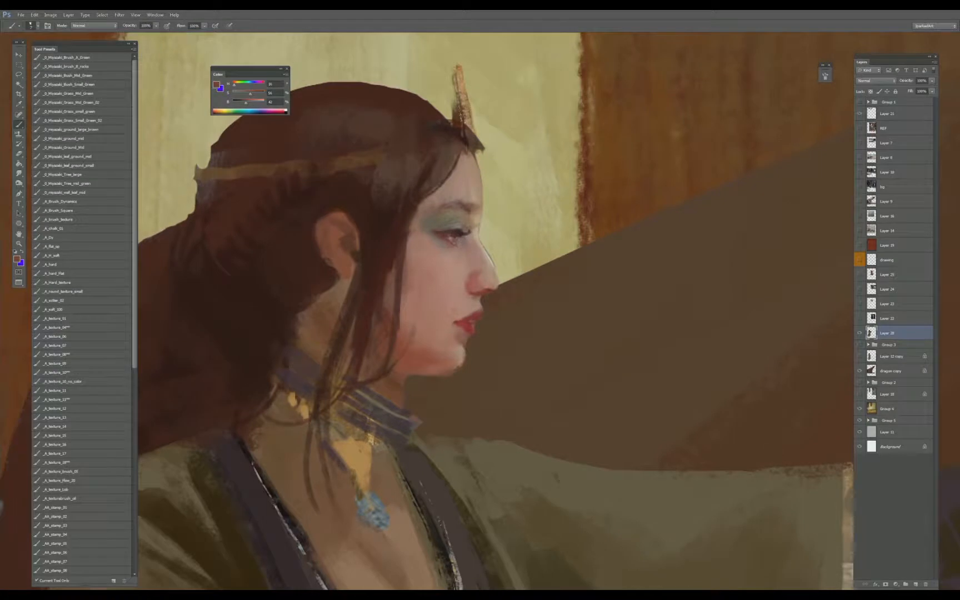
# - Examine the retouched head against the whole figure and composition at several magnifications
pyautogui.hotkey('ctrl', '-')
pyautogui.hotkey('ctrl', '-')
pyautogui.hotkey('ctrl', '-')
pyautogui.hotkey('ctrl', '-')
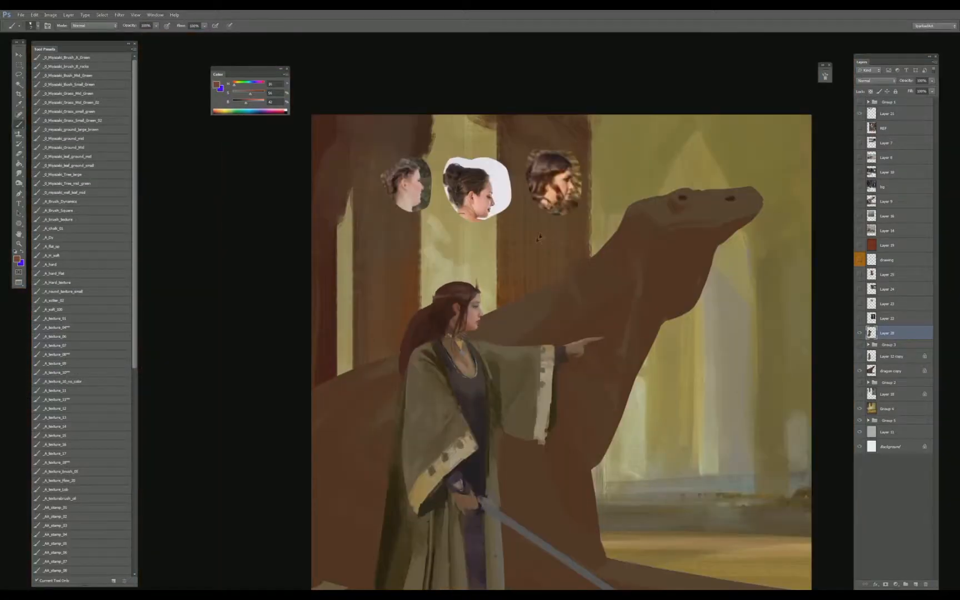
pyautogui.hotkey('ctrl', '-')
pyautogui.hotkey('ctrl', '+')
pyautogui.hotkey('ctrl', '+')
pyautogui.hotkey('ctrl', '+')
pyautogui.moveTo(413, 119); pyautogui.dragTo(493, 227)
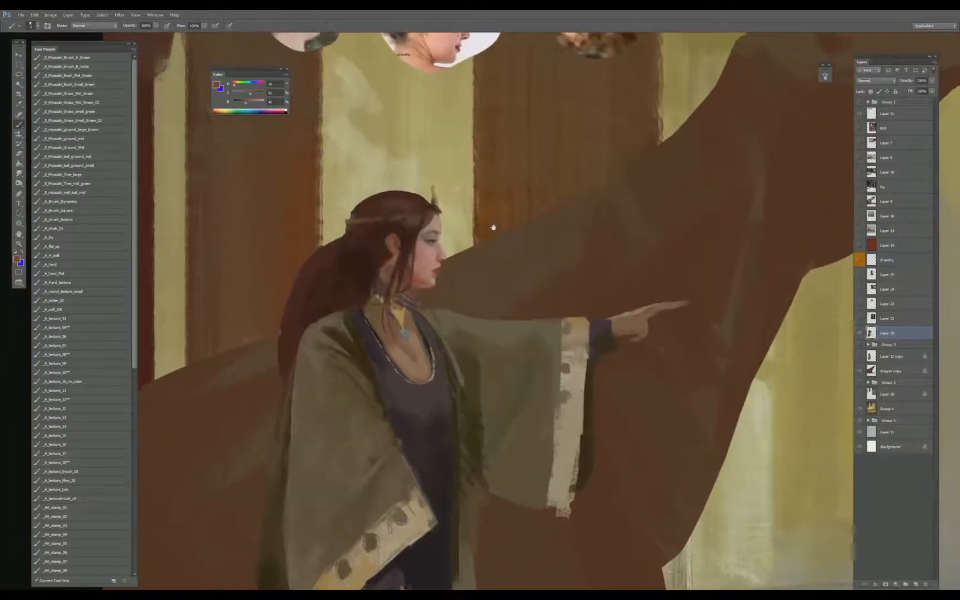
pyautogui.hotkey('ctrl', '-')
pyautogui.hotkey('ctrl', '-')
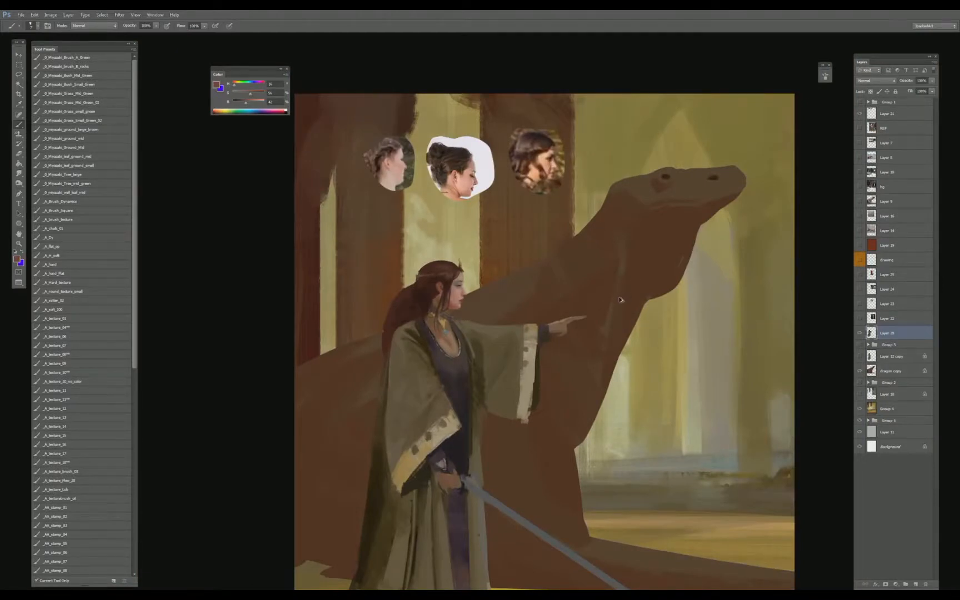
# - Copy the head onto its own layer and compare the painting with the copy hidden and shown
pyautogui.hotkey('ctrl', 'j')
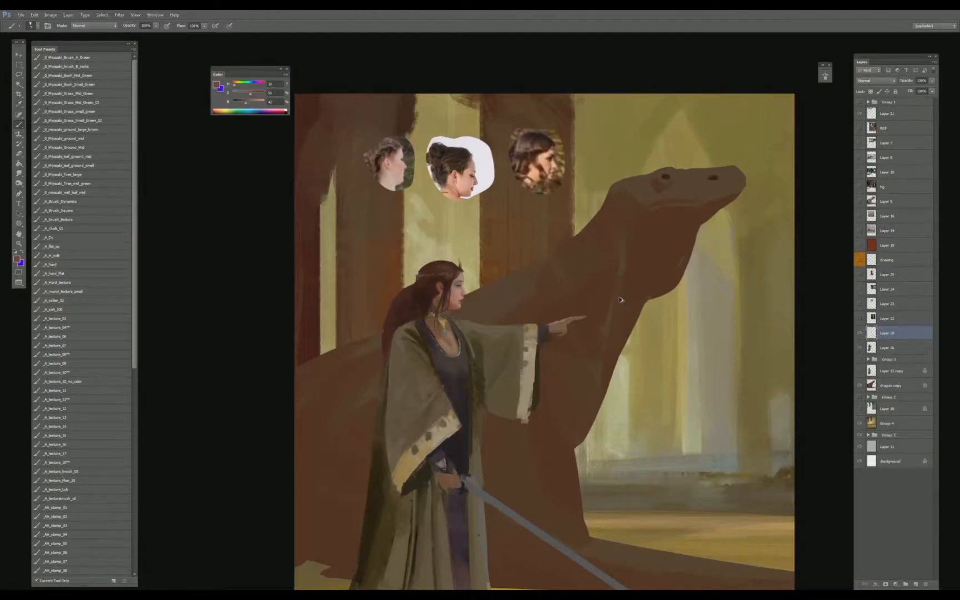
pyautogui.click(860, 333)
pyautogui.click(859, 333)
pyautogui.click(860, 333)
pyautogui.click(860, 333)
# - Scale the copied head down slightly and nudge it forward over the neck
pyautogui.hotkey('ctrl', '+')
pyautogui.press('v')
pyautogui.moveTo(460, 316); pyautogui.dragTo(458, 314)
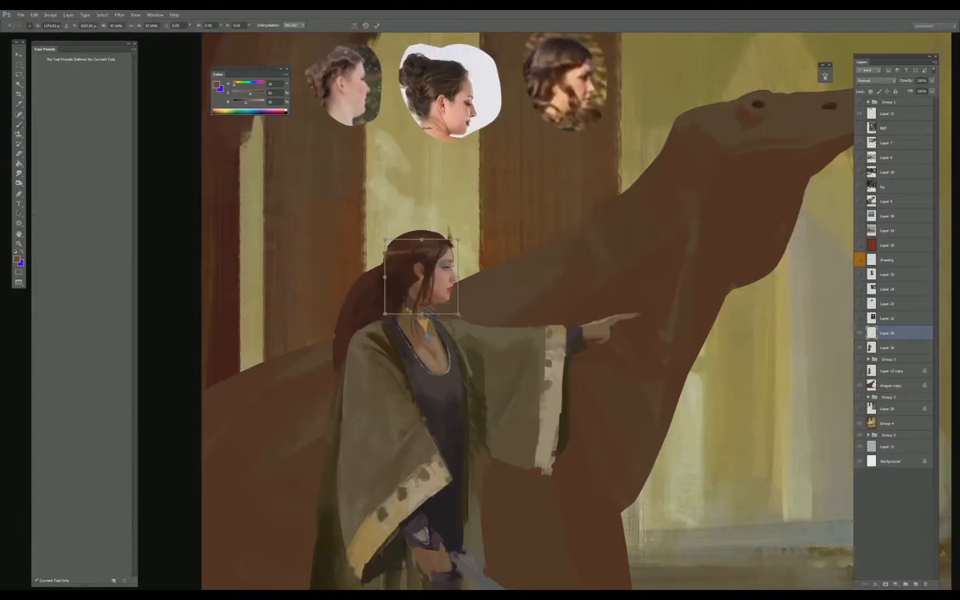
pyautogui.press('Right')
pyautogui.press('Right')
pyautogui.press('Right')
pyautogui.press('Right')
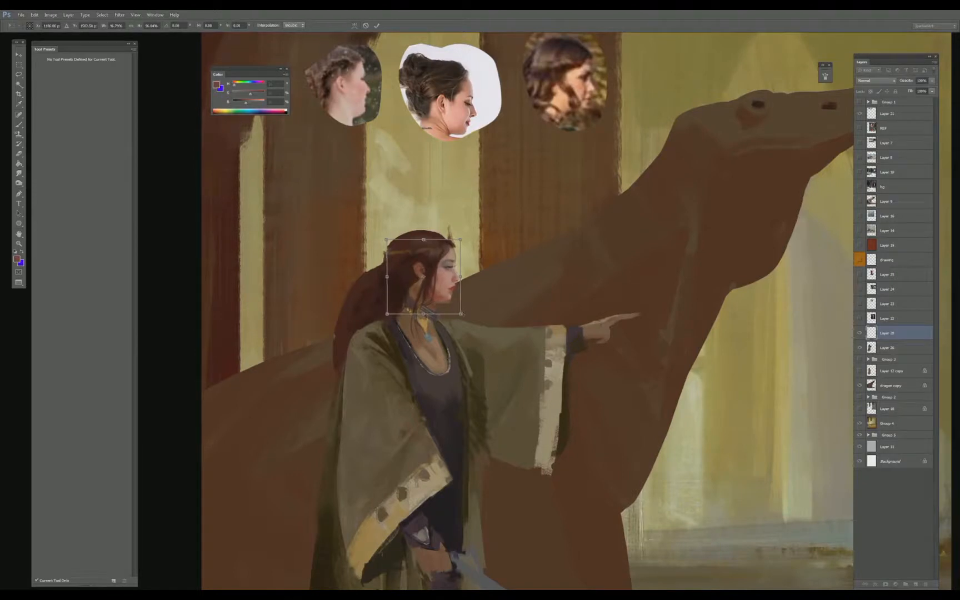
pyautogui.press('Return')
pyautogui.hotkey('ctrl', '-')
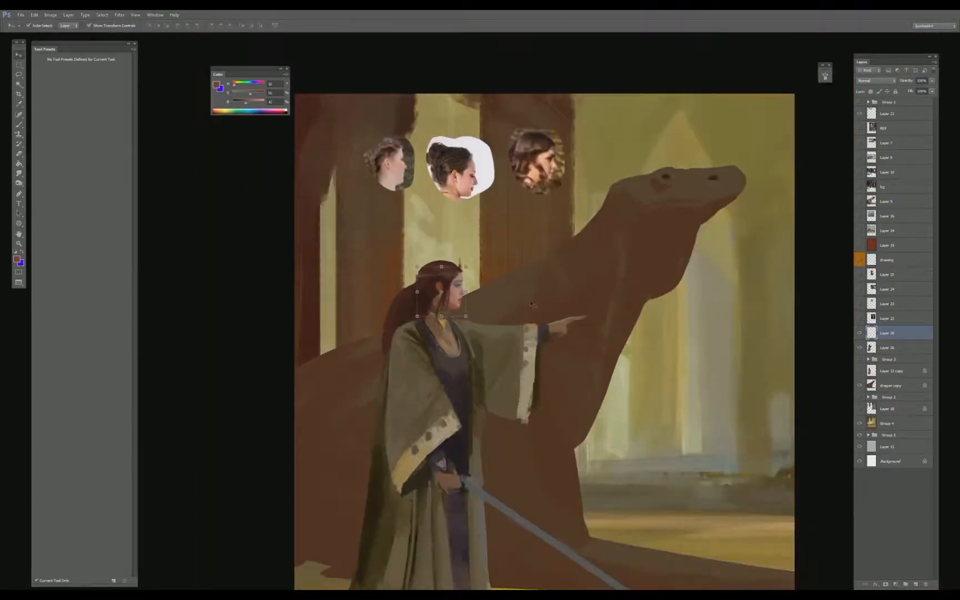
# - Darken the copied head by lowering its white output level with Levels
pyautogui.hotkey('ctrl', '-')
pyautogui.click(725, 236)
pyautogui.hotkey('ctrl', '+')
pyautogui.hotkey('ctrl', '+')
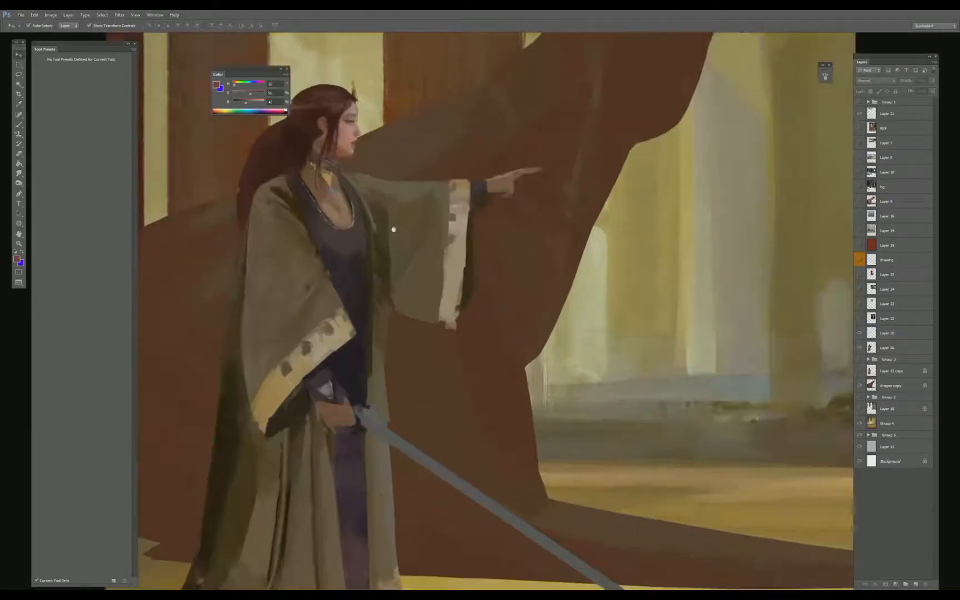
pyautogui.moveTo(394, 229); pyautogui.dragTo(452, 287)
pyautogui.click(410, 204)
pyautogui.hotkey('ctrl', 'l')
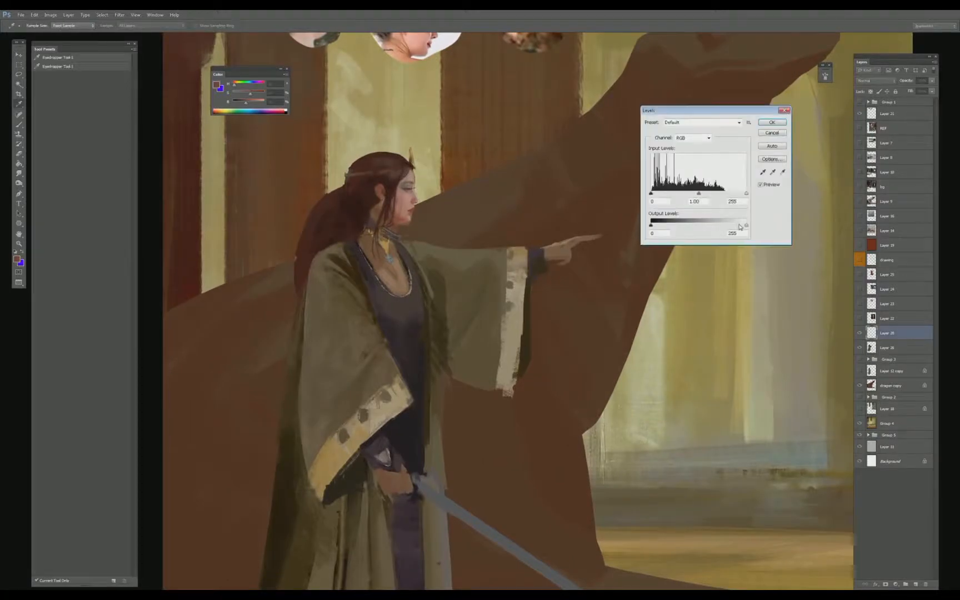
pyautogui.moveTo(746, 224); pyautogui.dragTo(732, 226)
pyautogui.press('Return')
# - Adjust the midtones of the copied head with Color Balance
pyautogui.hotkey('ctrl', 'b')
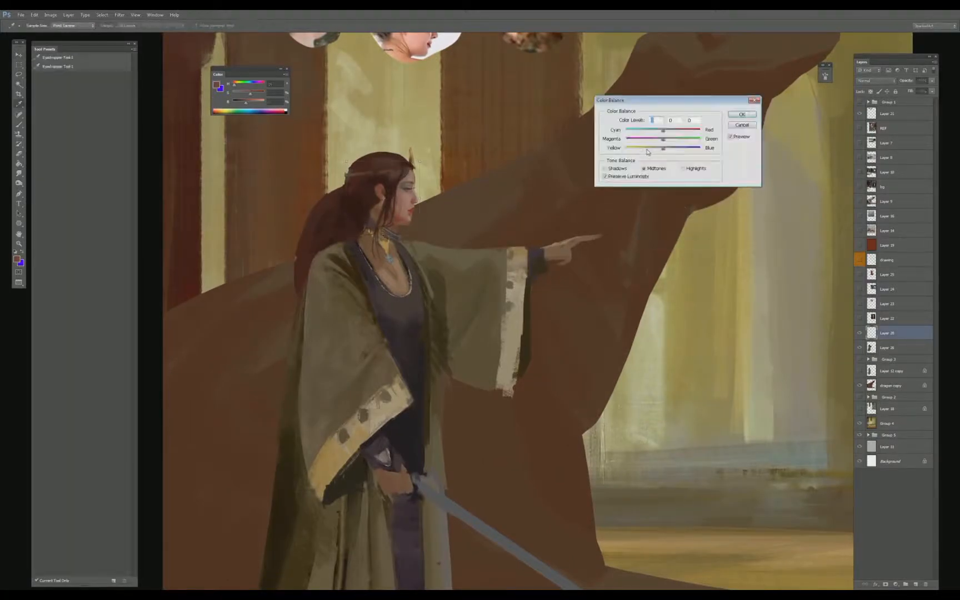
pyautogui.moveTo(666, 133); pyautogui.dragTo(661, 151)
pyautogui.press('Return')
# - Retouch the chin and jaw of the copied head with sampled skin tones
pyautogui.press('b')
pyautogui.keyDown('alt'); pyautogui.click(404, 225); pyautogui.keyUp('alt')
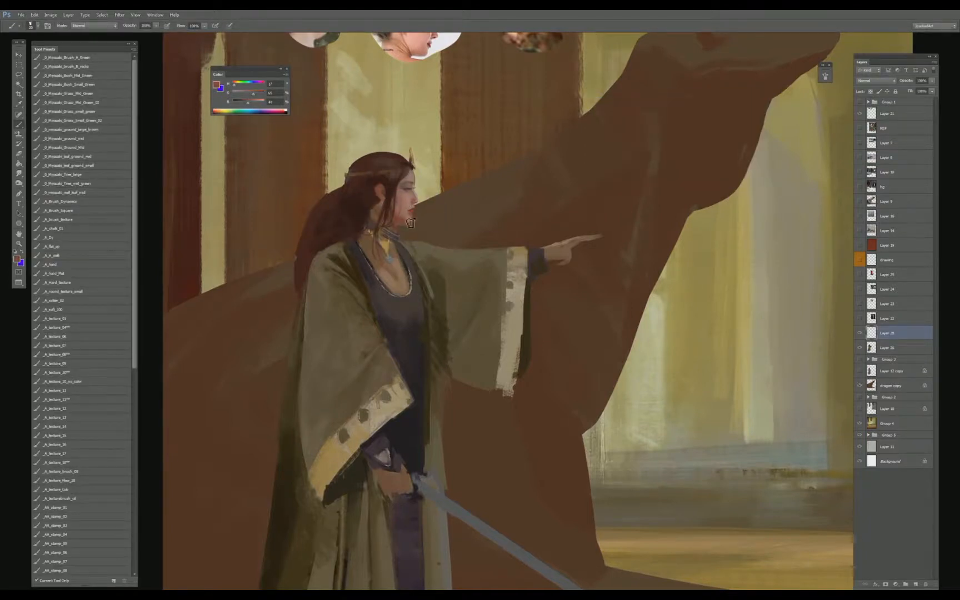
pyautogui.keyDown('alt'); pyautogui.click(403, 217); pyautogui.keyUp('alt')
pyautogui.keyDown('alt'); pyautogui.click(400, 220); pyautogui.keyUp('alt')
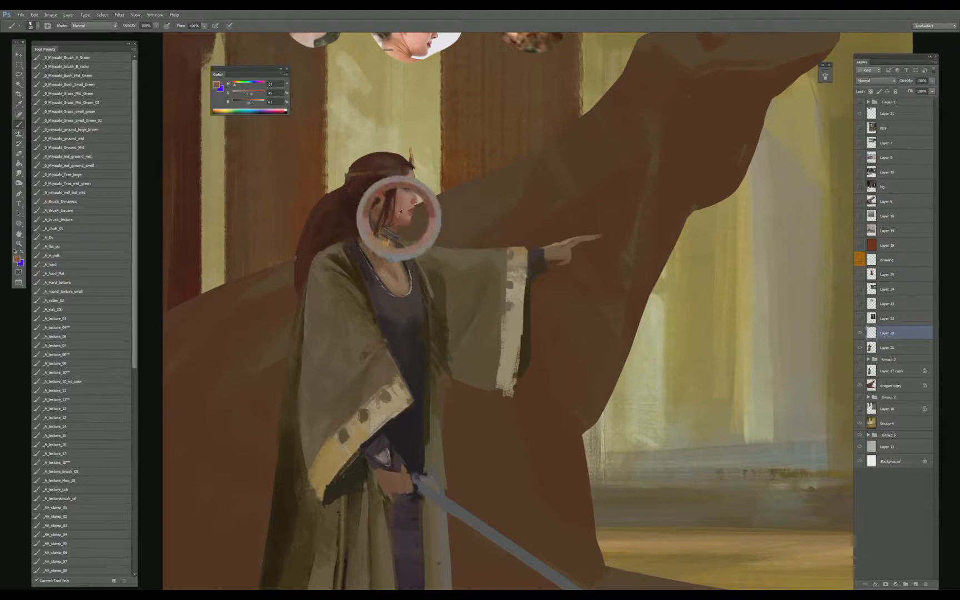
pyautogui.keyDown('alt'); pyautogui.click(401, 221); pyautogui.keyUp('alt')
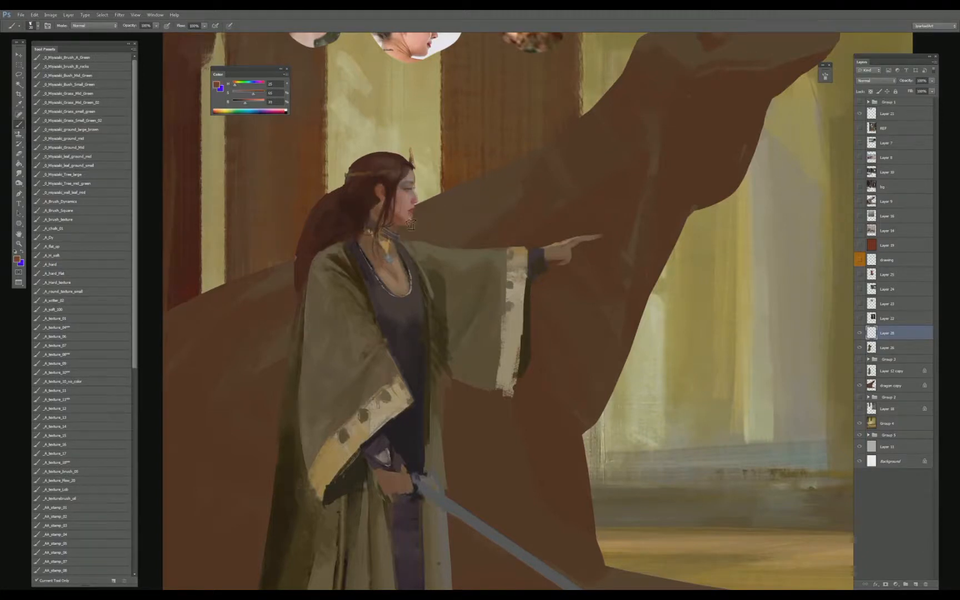
# - Merge the copied head layer with the figure layer beneath it
pyautogui.press('v')
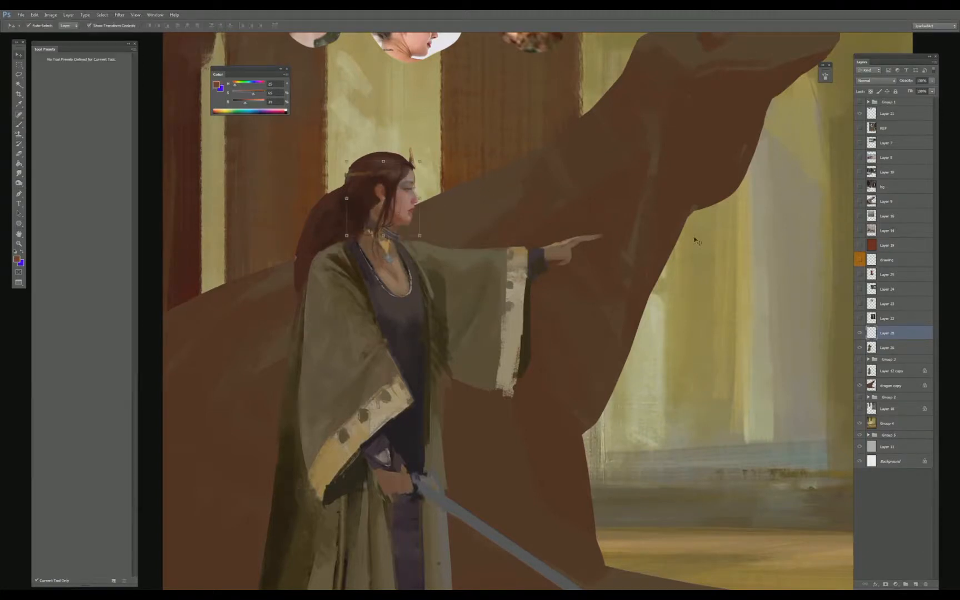
pyautogui.press('e')
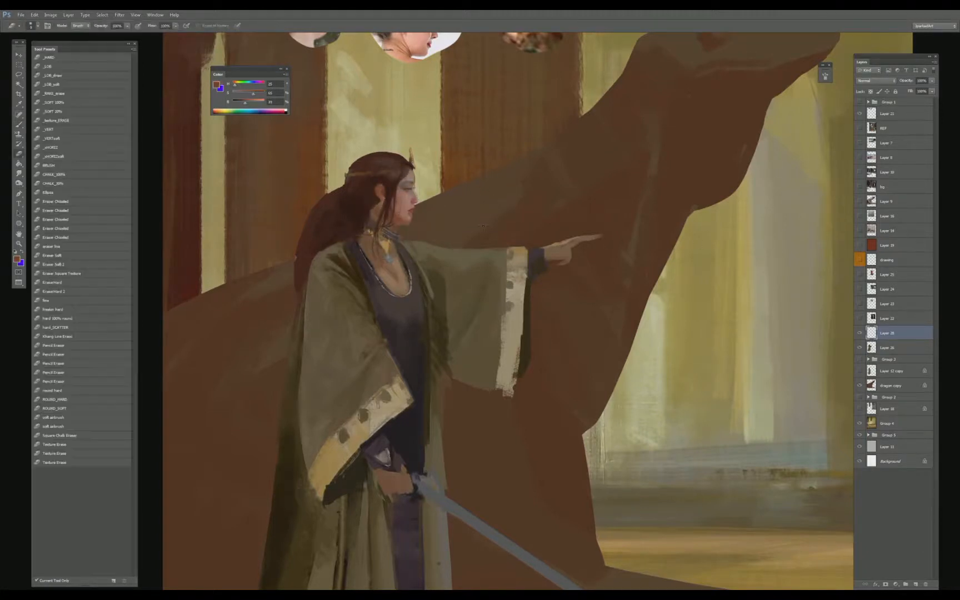
pyautogui.keyDown('shift'); pyautogui.click(890, 343); pyautogui.keyUp('shift')
pyautogui.hotkey('ctrl', 'e')
pyautogui.hotkey('ctrl', '-')
pyautogui.hotkey('ctrl', '-')
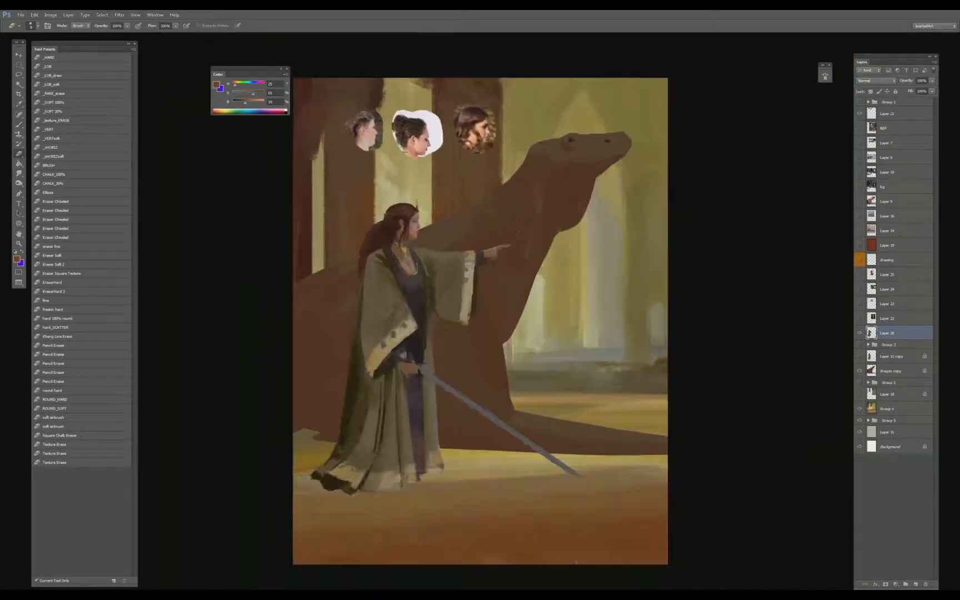
# - Preview the painting with the red-brown Layer 19 overlay switched on and off
pyautogui.hotkey('ctrl', '+')
pyautogui.click(861, 245)
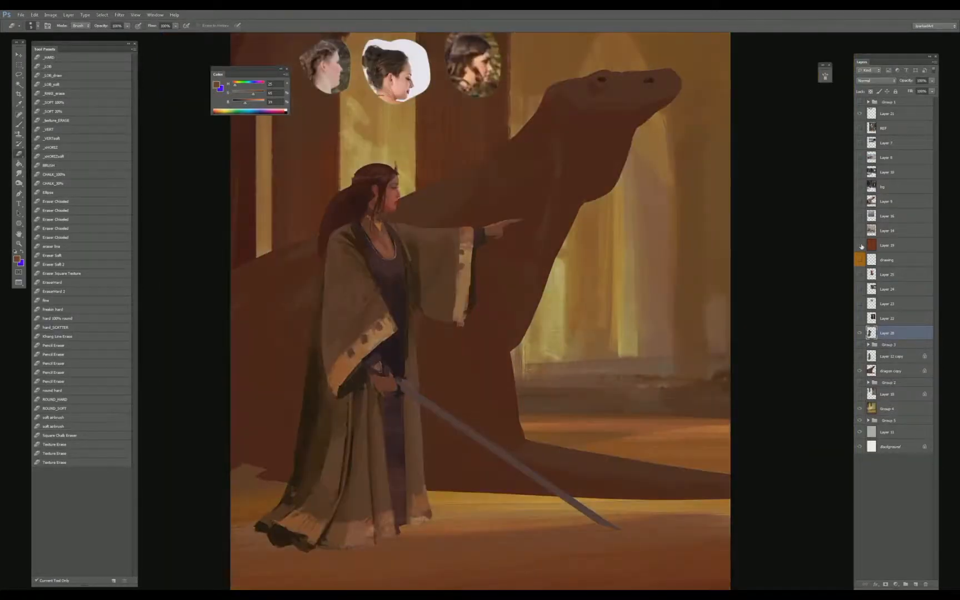
pyautogui.click(861, 245)
pyautogui.click(860, 245)
pyautogui.hotkey('ctrl', '+')
pyautogui.hotkey('ctrl', '+')
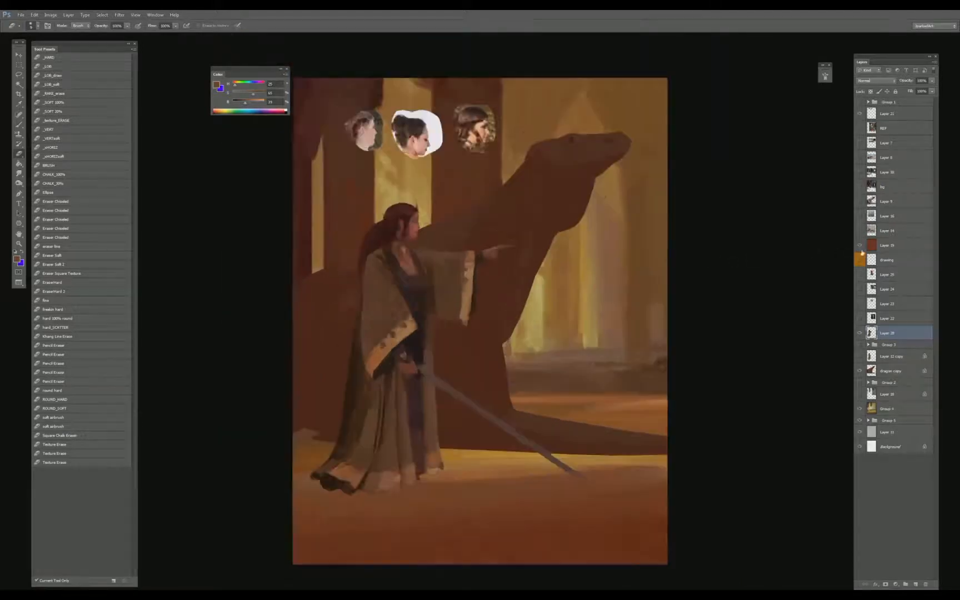
pyautogui.click(860, 245)
# - Hide the layer with the three photo-reference heads and recheck the painting under the red-brown overlay
pyautogui.moveTo(705, 262); pyautogui.dragTo(778, 352)
pyautogui.press('v')
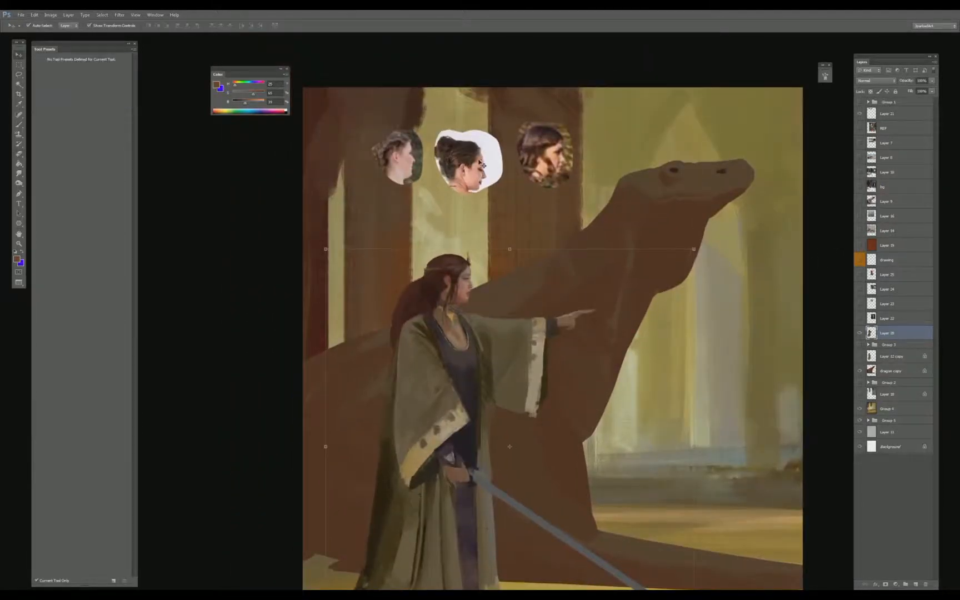
pyautogui.click(888, 113)
pyautogui.click(860, 245)
pyautogui.click(860, 245)
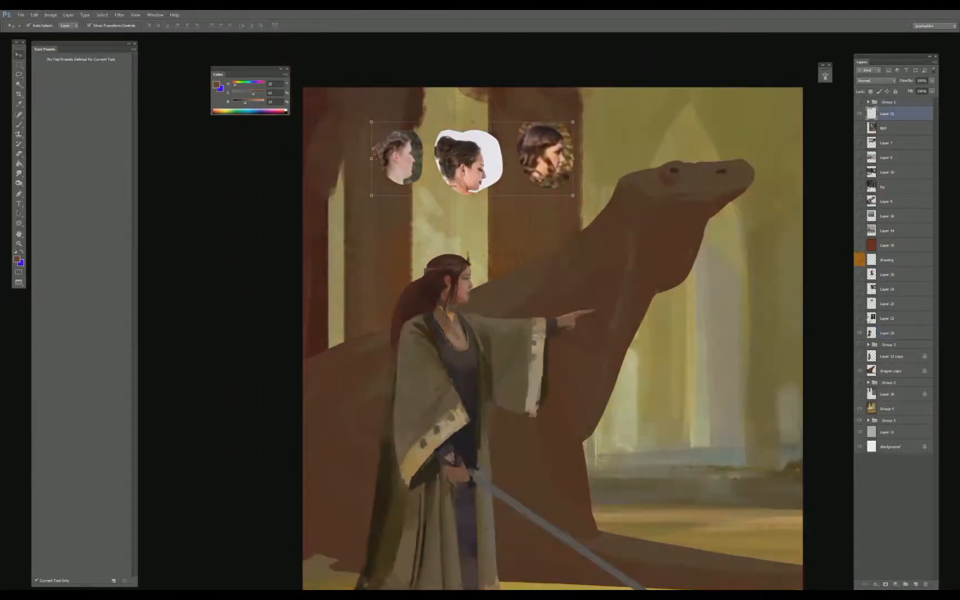
pyautogui.click(859, 114)
pyautogui.click(860, 246)
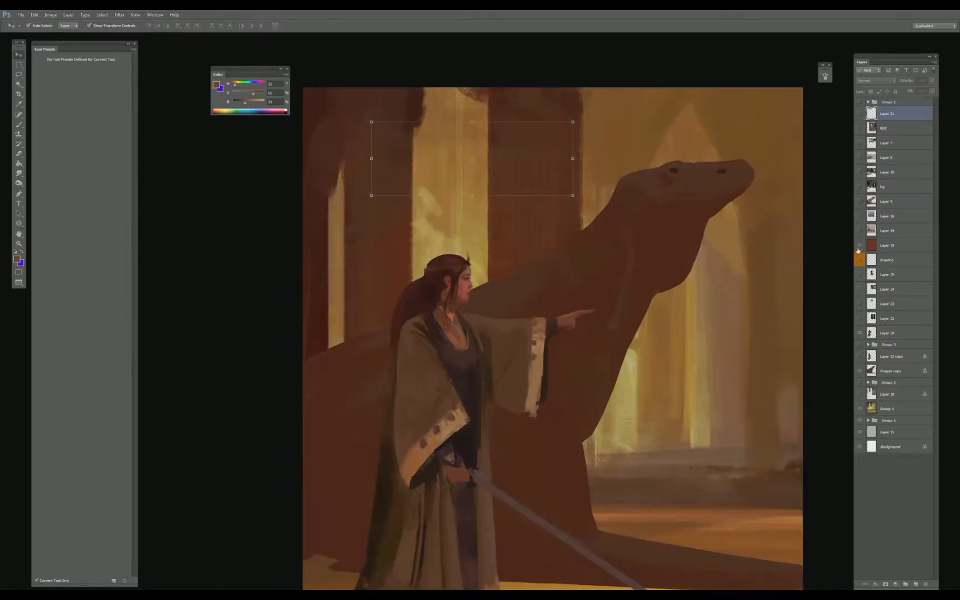
pyautogui.click(860, 246)
pyautogui.moveTo(692, 259); pyautogui.dragTo(551, 265)
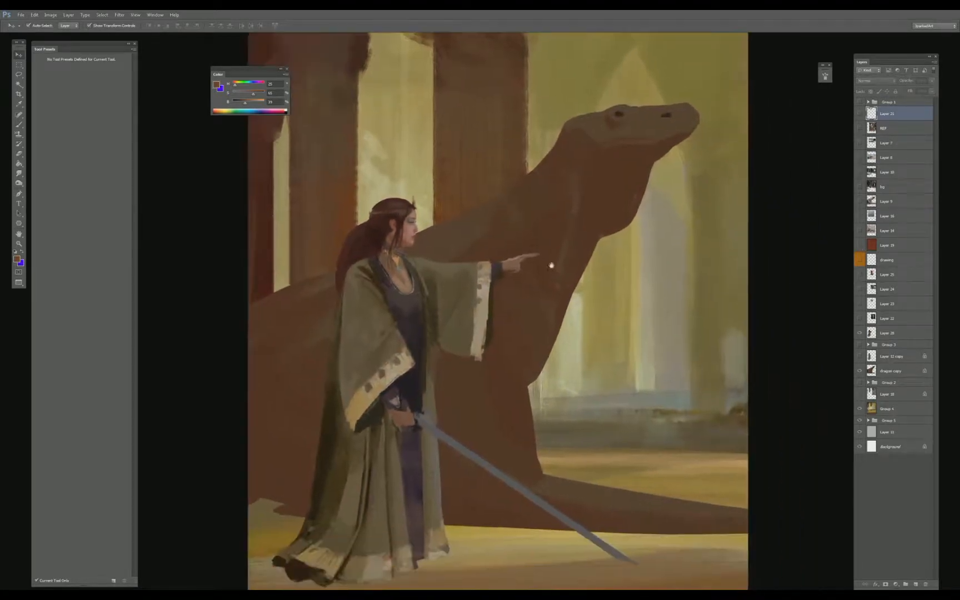
# - Select the swordswoman's layer and paint a short dark stroke on the dress at the waist
pyautogui.click(395, 347)
pyautogui.press('b')
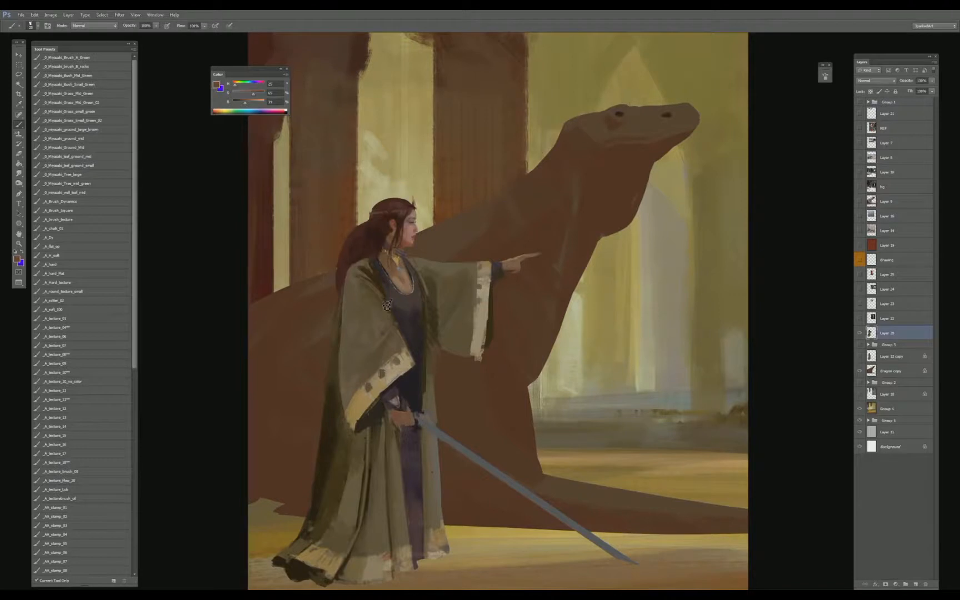
pyautogui.moveTo(413, 323); pyautogui.dragTo(411, 327)
# - Copy the near shoulder and sleeve of the robe onto a new layer and transform it to be narrower
pyautogui.press('l')
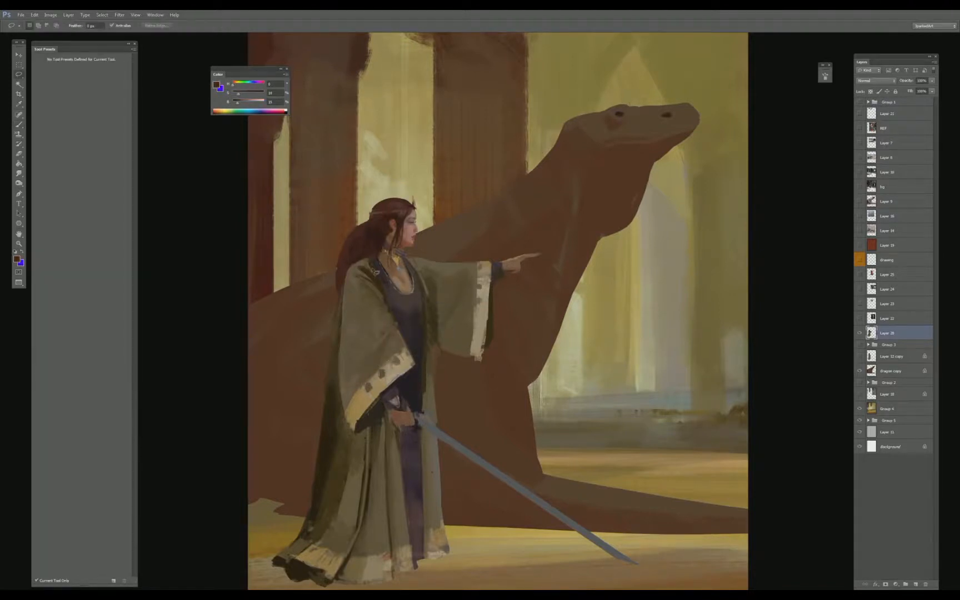
pyautogui.moveTo(375, 272)
pyautogui.mouseDown()
pyautogui.moveTo(418, 361)
pyautogui.moveTo(402, 389)
pyautogui.moveTo(362, 305)
pyautogui.mouseUp()
pyautogui.moveTo(381, 268); pyautogui.dragTo(376, 267)
pyautogui.hotkey('ctrl', 'j')
pyautogui.press('v')
pyautogui.moveTo(391, 384); pyautogui.dragTo(375, 393)
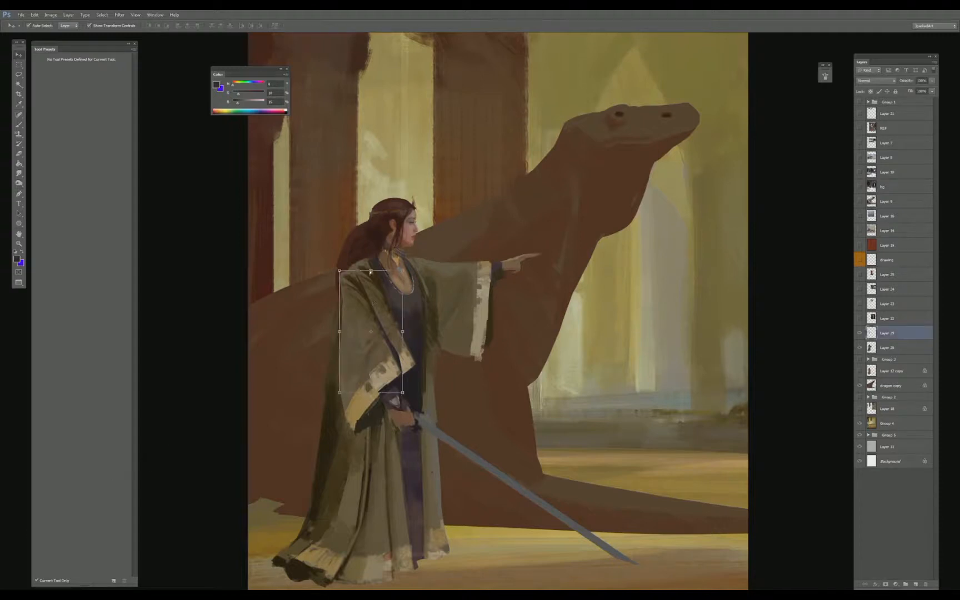
pyautogui.moveTo(370, 271); pyautogui.dragTo(381, 262)
pyautogui.press('Return')
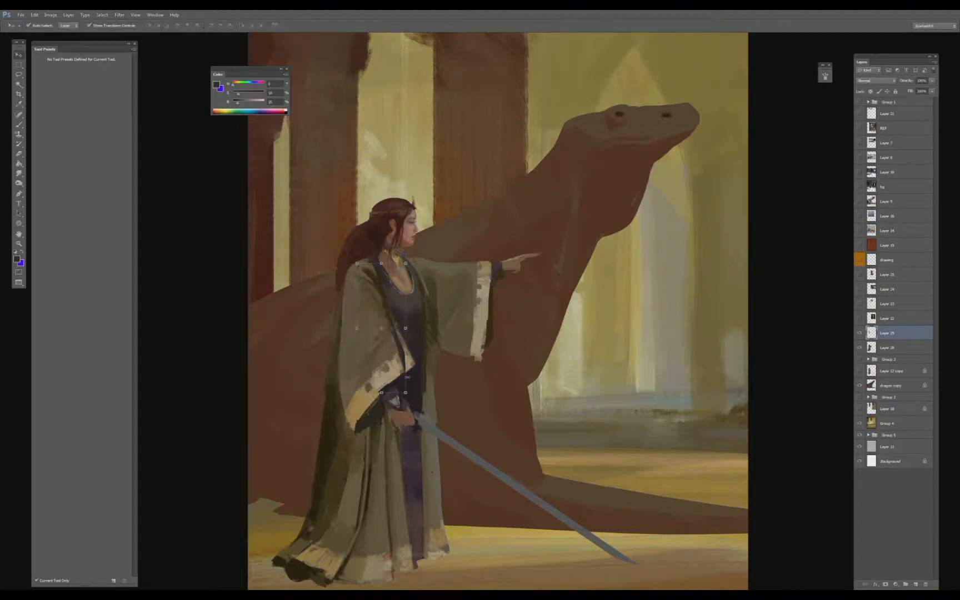
# - Warp the copied sleeve to reshape its front edge beside the dress
pyautogui.rightClick(397, 348)
pyautogui.click(421, 409)
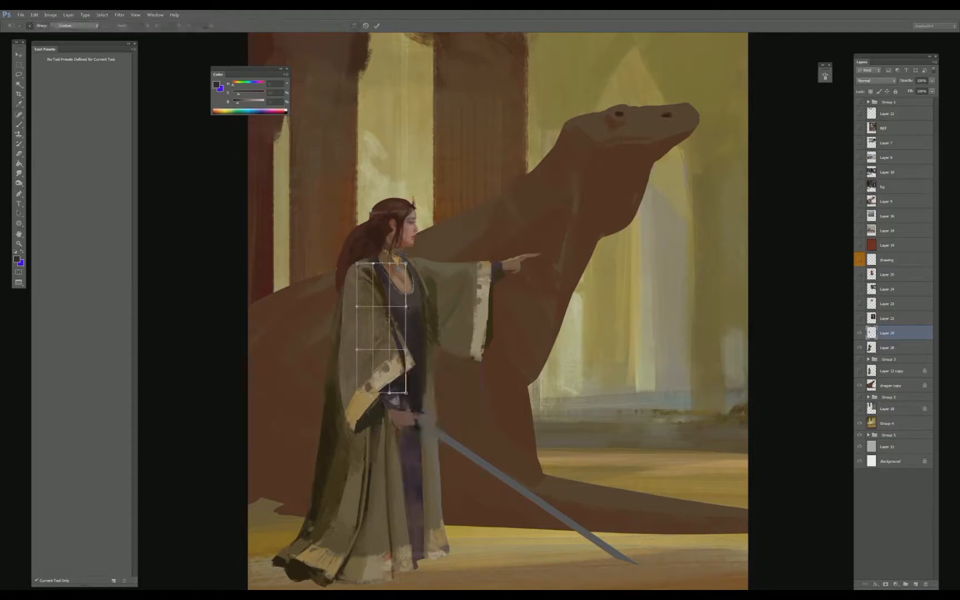
pyautogui.moveTo(392, 334)
pyautogui.mouseDown()
pyautogui.moveTo(395, 304)
pyautogui.moveTo(412, 377)
pyautogui.mouseUp()
pyautogui.press('Return')
# - Paint sampled dark dress tones over the tip of the near sleeve's cuff
pyautogui.press('b')
pyautogui.press(']')
pyautogui.keyDown('alt'); pyautogui.click(416, 364); pyautogui.keyUp('alt')
pyautogui.keyDown('alt'); pyautogui.click(413, 382); pyautogui.keyUp('alt')
pyautogui.moveTo(411, 353); pyautogui.dragTo(407, 373)
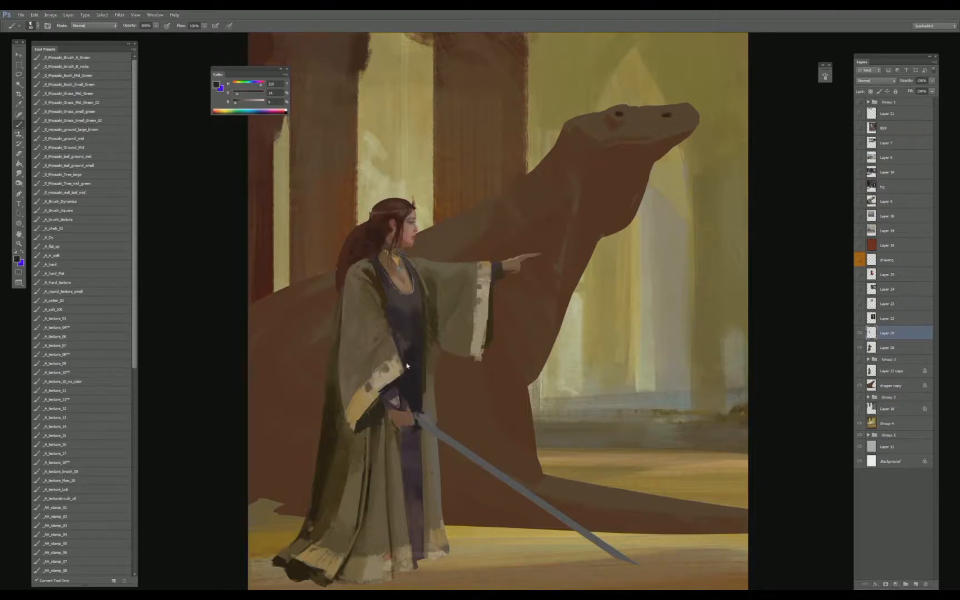
# - Repaint the front edge of the near sleeve and the adjoining dress with a smaller brush and sampled tones
pyautogui.press('[')
pyautogui.press('[')
pyautogui.keyDown('alt'); pyautogui.click(395, 337); pyautogui.keyUp('alt')
pyautogui.moveTo(398, 334); pyautogui.dragTo(407, 344)
pyautogui.keyDown('alt'); pyautogui.click(402, 322); pyautogui.keyUp('alt')
pyautogui.keyDown('alt'); pyautogui.click(414, 352); pyautogui.keyUp('alt')
pyautogui.keyDown('alt'); pyautogui.click(412, 395); pyautogui.keyUp('alt')
pyautogui.moveTo(397, 339); pyautogui.dragTo(380, 384)
# - Touch up the near sleeve's pale trim and cloth with tones sampled from the robe
pyautogui.press('e')
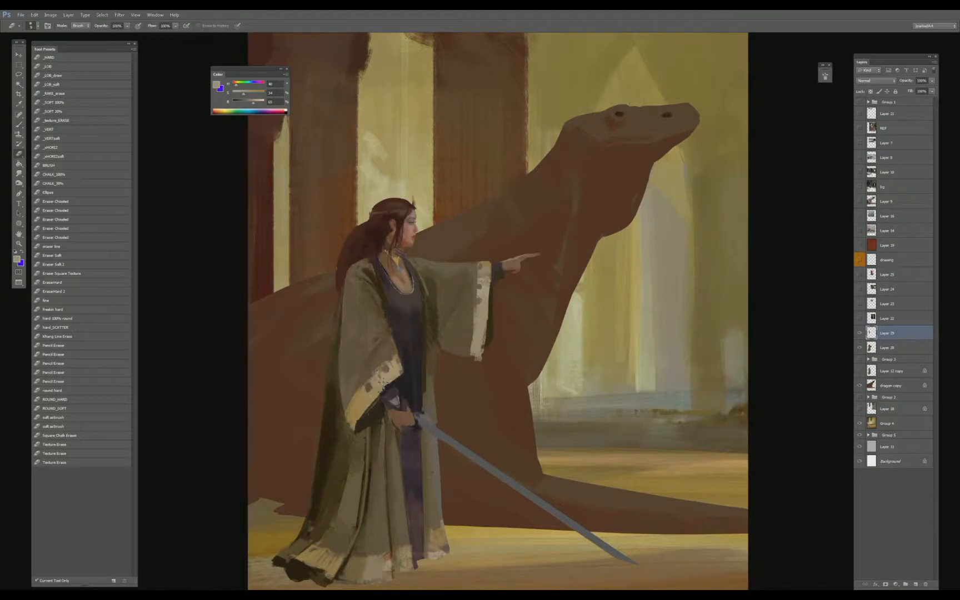
pyautogui.press('b')
pyautogui.keyDown('alt'); pyautogui.click(384, 377); pyautogui.keyUp('alt')
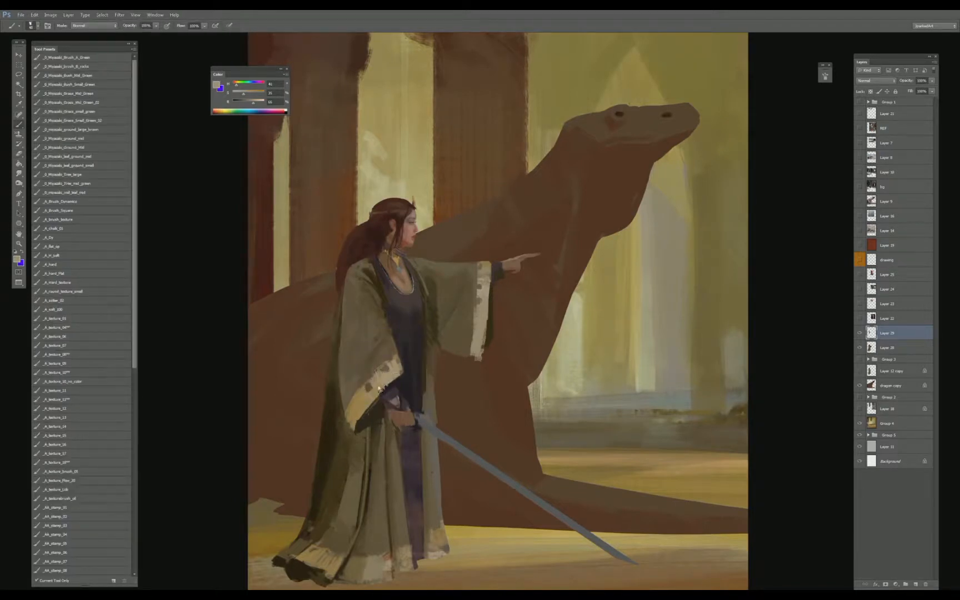
pyautogui.keyDown('alt'); pyautogui.click(380, 389); pyautogui.keyUp('alt')
pyautogui.keyDown('alt'); pyautogui.click(364, 377); pyautogui.keyUp('alt')
pyautogui.keyDown('alt'); pyautogui.click(368, 353); pyautogui.keyUp('alt')
# - Paint the chin contour of the face with a sampled skin tone
pyautogui.hotkey('ctrl', '+')
pyautogui.keyDown('alt'); pyautogui.click(377, 193); pyautogui.keyUp('alt')
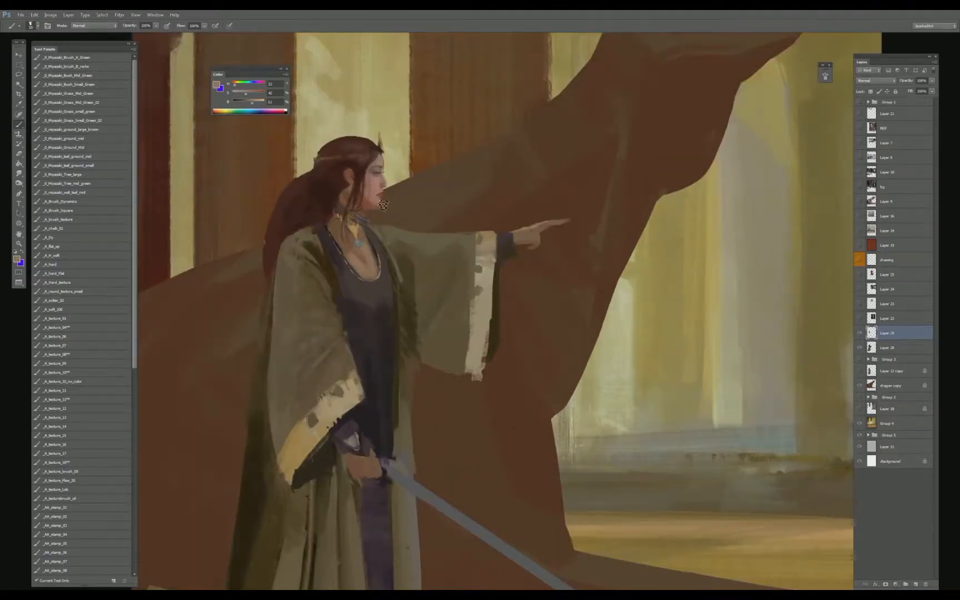
pyautogui.moveTo(382, 208); pyautogui.dragTo(384, 207)
# - Refine the brow, eye and cheek of the face with sampled hair and skin tones
pyautogui.keyDown('alt'); pyautogui.click(364, 176); pyautogui.keyUp('alt')
pyautogui.keyDown('alt'); pyautogui.click(381, 168); pyautogui.keyUp('alt')
pyautogui.keyDown('alt'); pyautogui.click(379, 161); pyautogui.keyUp('alt')
pyautogui.keyDown('alt'); pyautogui.click(376, 182); pyautogui.keyUp('alt')
pyautogui.keyDown('alt'); pyautogui.click(373, 188); pyautogui.keyUp('alt')
pyautogui.keyDown('alt'); pyautogui.click(372, 193); pyautogui.keyUp('alt')
pyautogui.keyDown('alt'); pyautogui.click(368, 178); pyautogui.keyUp('alt')
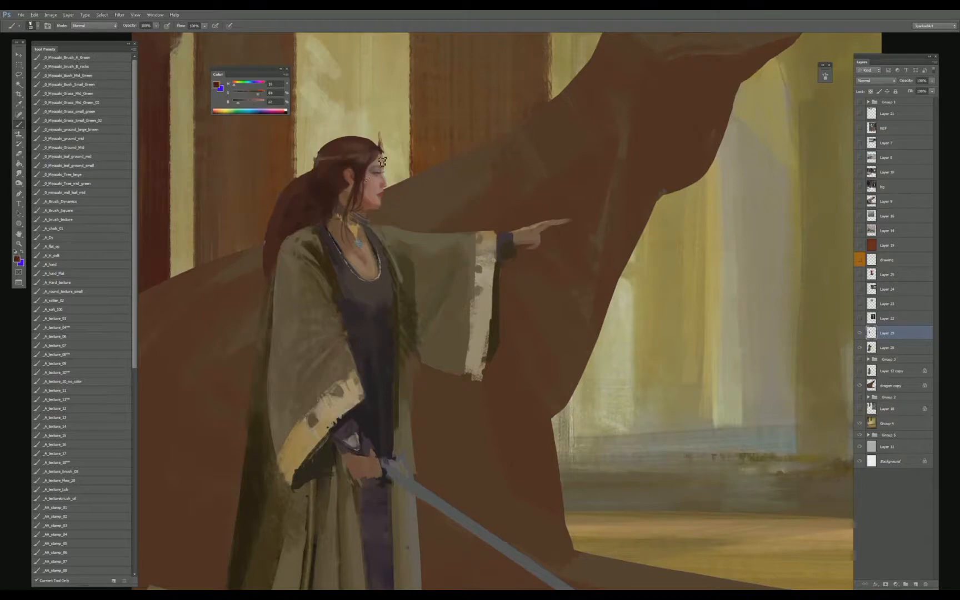
pyautogui.keyDown('alt'); pyautogui.click(369, 188); pyautogui.keyUp('alt')
pyautogui.keyDown('alt'); pyautogui.click(371, 183); pyautogui.keyUp('alt')
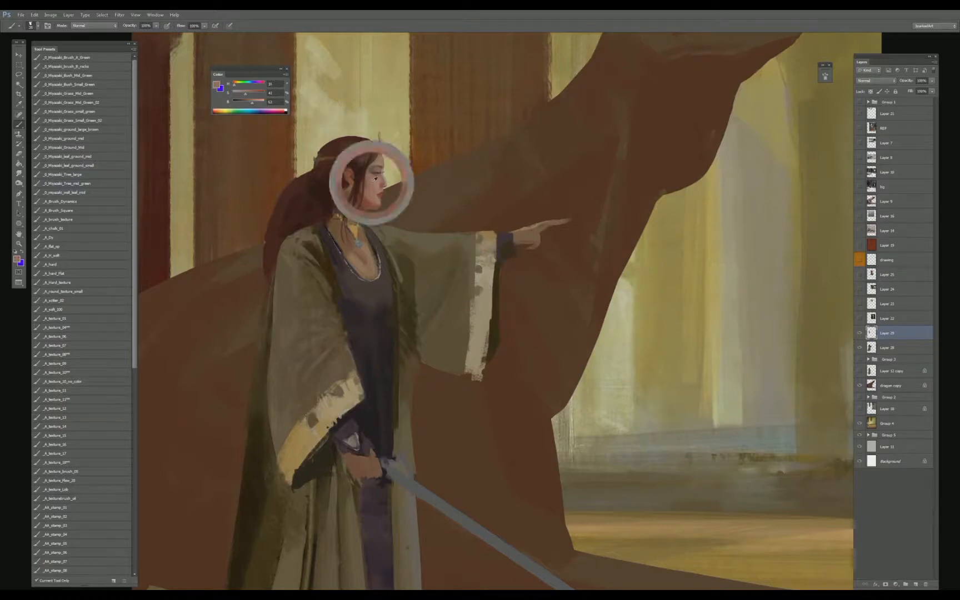
# - Retouch the lips and nose profile of the face with sampled red and skin tones
pyautogui.keyDown('alt'); pyautogui.click(380, 193); pyautogui.keyUp('alt')
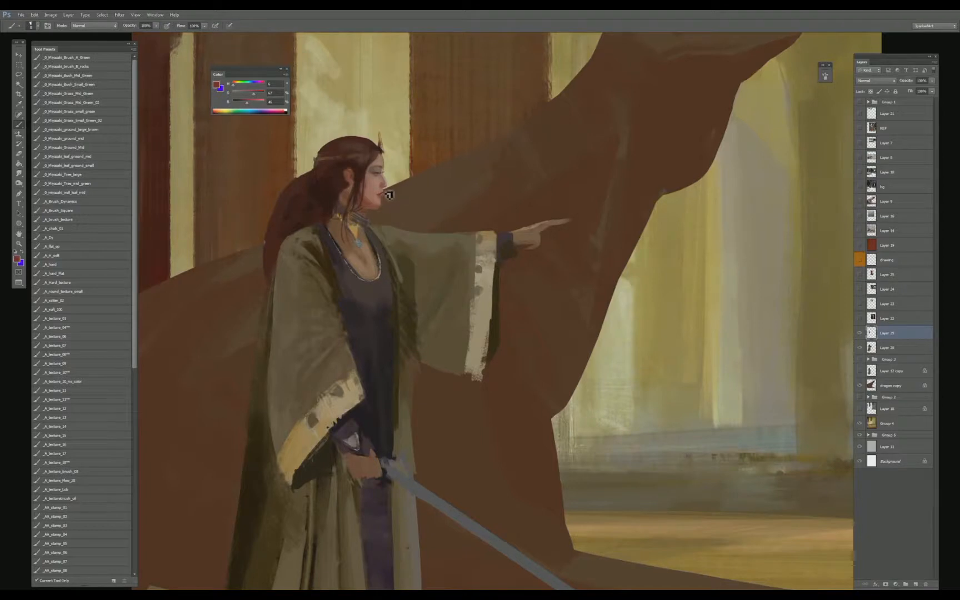
pyautogui.keyDown('alt'); pyautogui.click(385, 179); pyautogui.keyUp('alt')
pyautogui.keyDown('alt'); pyautogui.click(388, 181); pyautogui.keyUp('alt')
pyautogui.press('e')
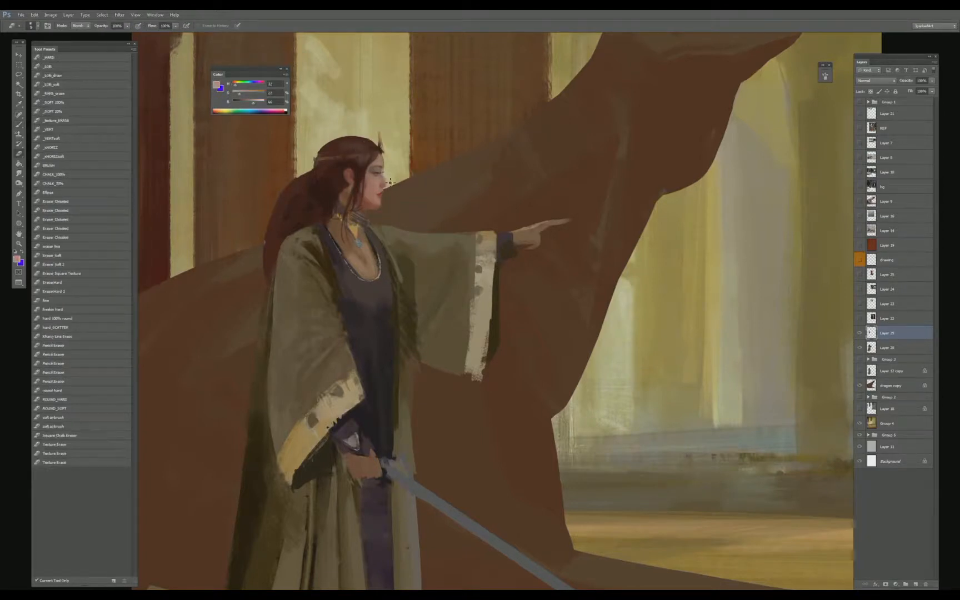
# - Merge the upper figure layer with the figure layer directly beneath it and choose the hard eraser preset
pyautogui.keyDown('shift'); pyautogui.click(889, 349); pyautogui.keyUp('shift')
pyautogui.hotkey('ctrl', 'e')
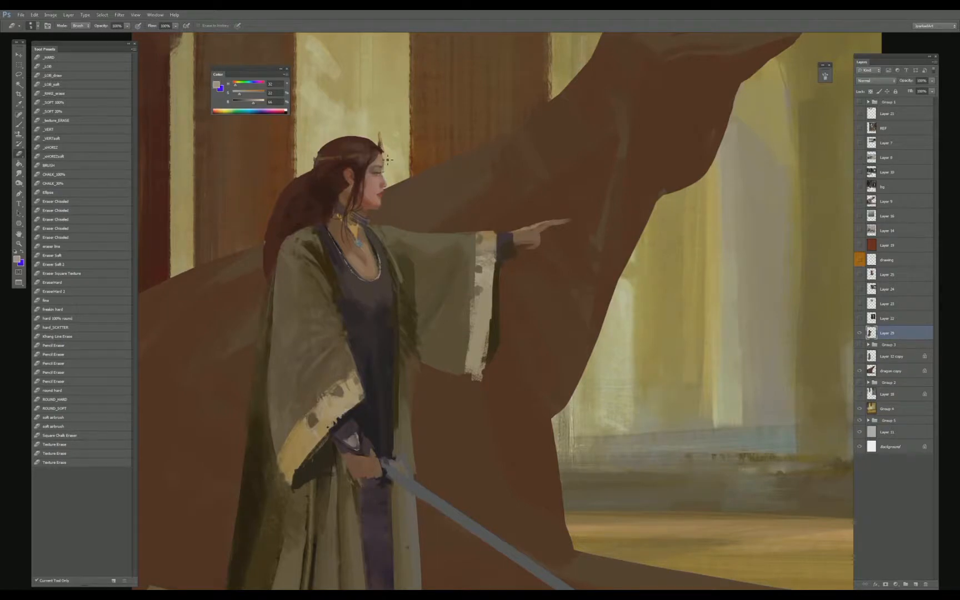
pyautogui.click(100, 57)
# - Rework the hair around the temple and the adjoining brow with sampled dark hair and skin tones
pyautogui.press('b')
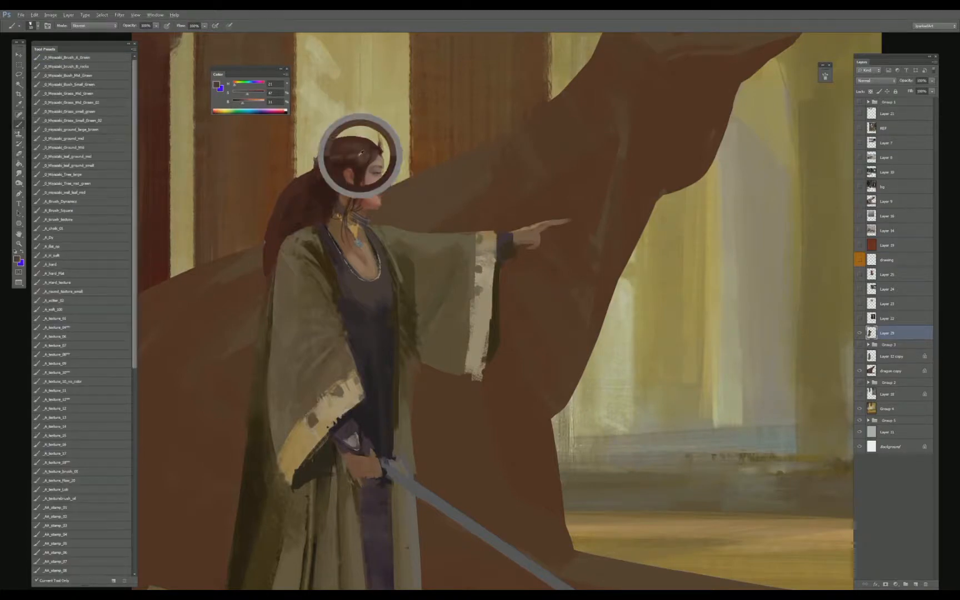
pyautogui.moveTo(361, 151); pyautogui.dragTo(379, 160)
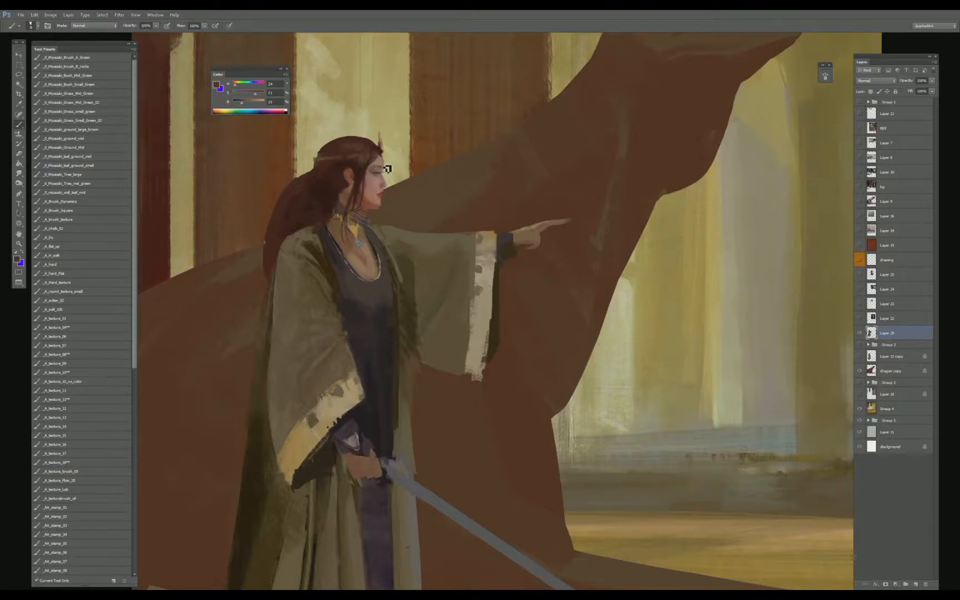
pyautogui.keyDown('alt'); pyautogui.click(355, 236); pyautogui.keyUp('alt')
pyautogui.keyDown('alt'); pyautogui.click(373, 152); pyautogui.keyUp('alt')
pyautogui.keyDown('alt'); pyautogui.click(375, 172); pyautogui.keyUp('alt')
# - Refine the neck, loose hair strands and gold necklace with tones sampled from the hair and upper chest
pyautogui.keyDown('alt'); pyautogui.click(354, 230); pyautogui.keyUp('alt')
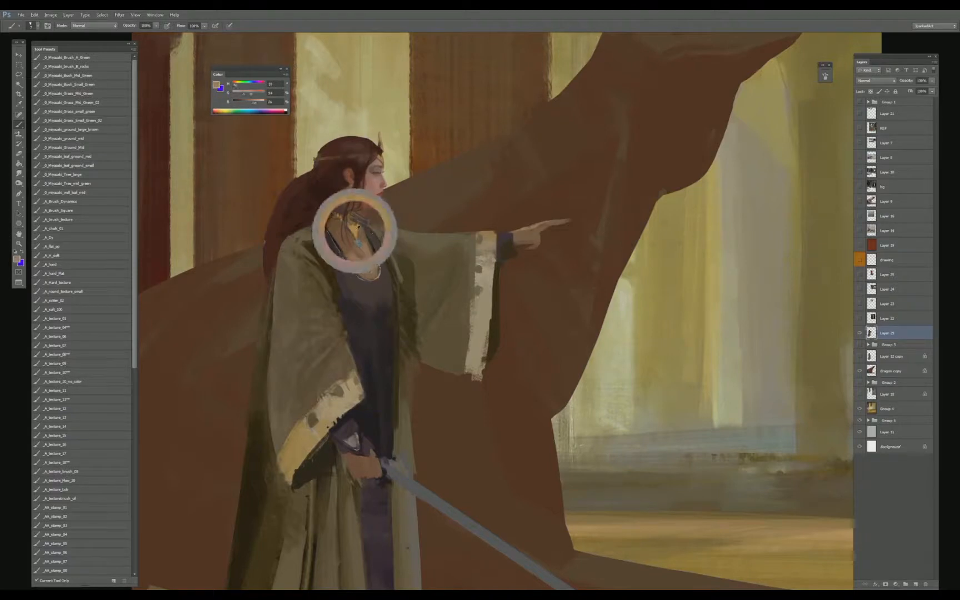
pyautogui.click(354, 210)
pyautogui.keyDown('alt'); pyautogui.click(338, 158); pyautogui.keyUp('alt')
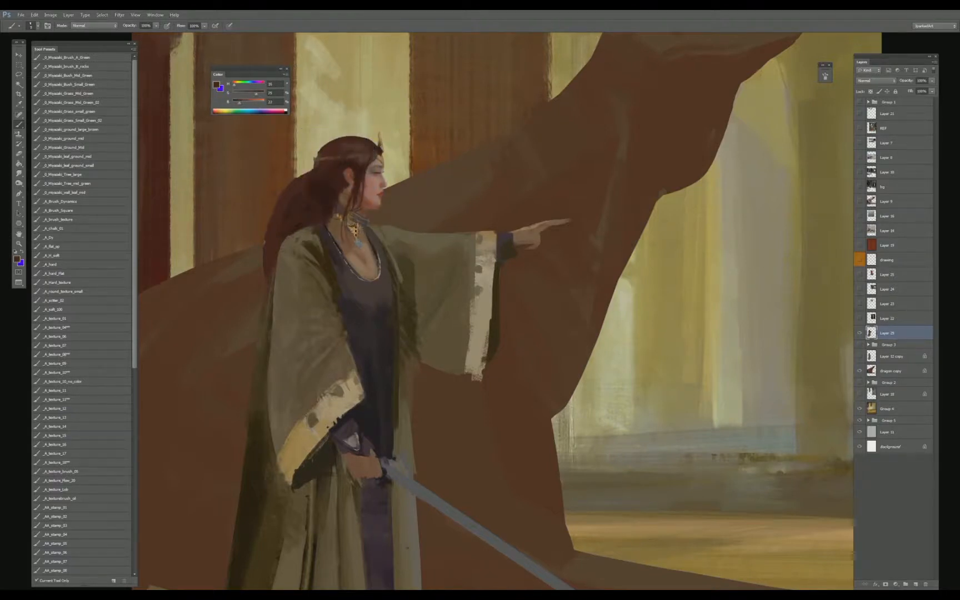
pyautogui.keyDown('alt'); pyautogui.click(354, 229); pyautogui.keyUp('alt')
pyautogui.keyDown('alt'); pyautogui.click(352, 227); pyautogui.keyUp('alt')
pyautogui.keyDown('alt'); pyautogui.click(353, 232); pyautogui.keyUp('alt')
pyautogui.keyDown('alt'); pyautogui.click(356, 235); pyautogui.keyUp('alt')
pyautogui.moveTo(350, 236); pyautogui.dragTo(357, 242)
pyautogui.moveTo(366, 268); pyautogui.dragTo(365, 255)
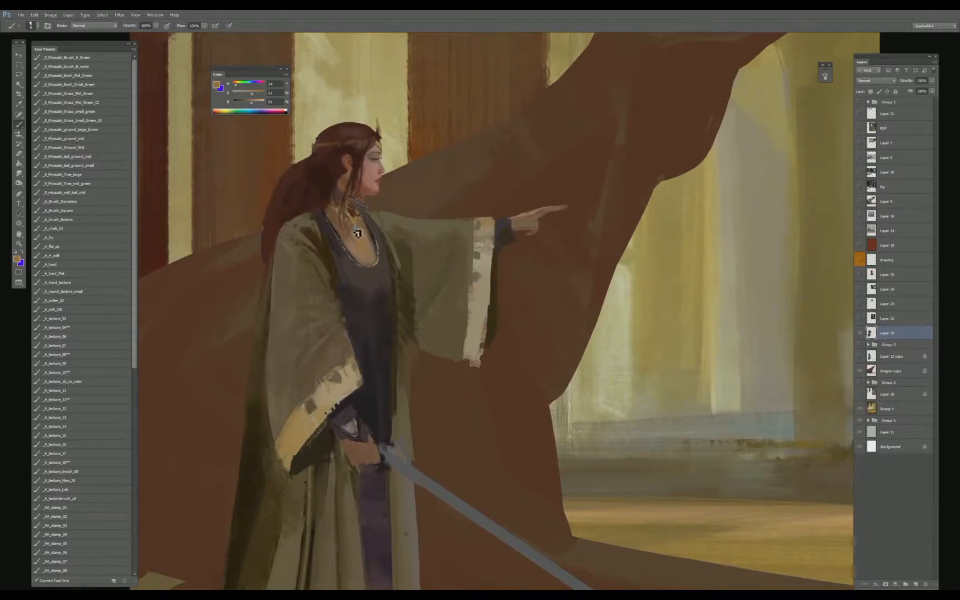
# - Choose a different pattern for the Pattern Stamp tool and paint gold ornament texture over the bare upper chest
pyautogui.press('s')
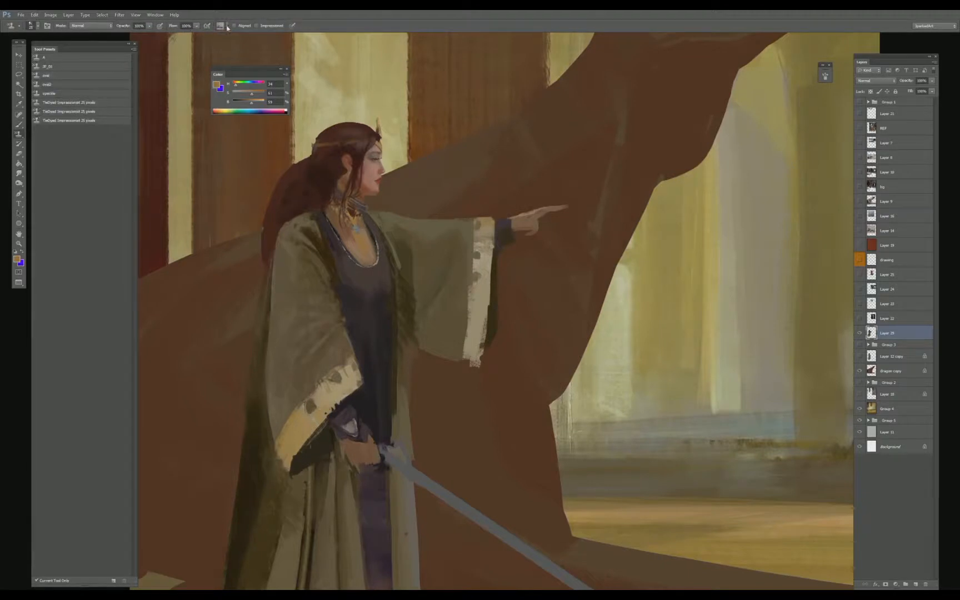
pyautogui.click(227, 26)
pyautogui.click(150, 128)
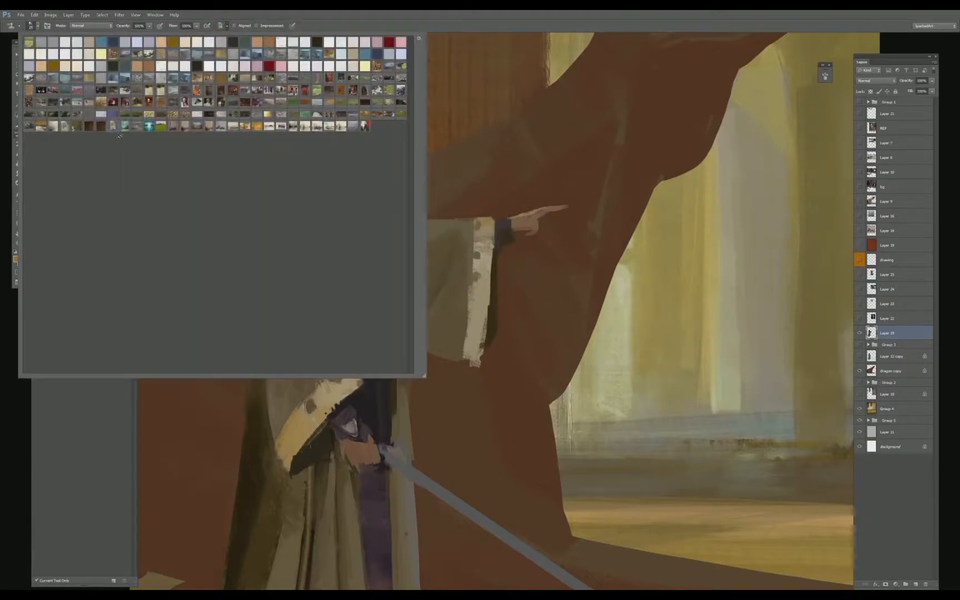
pyautogui.click(43, 127)
pyautogui.click(435, 192)
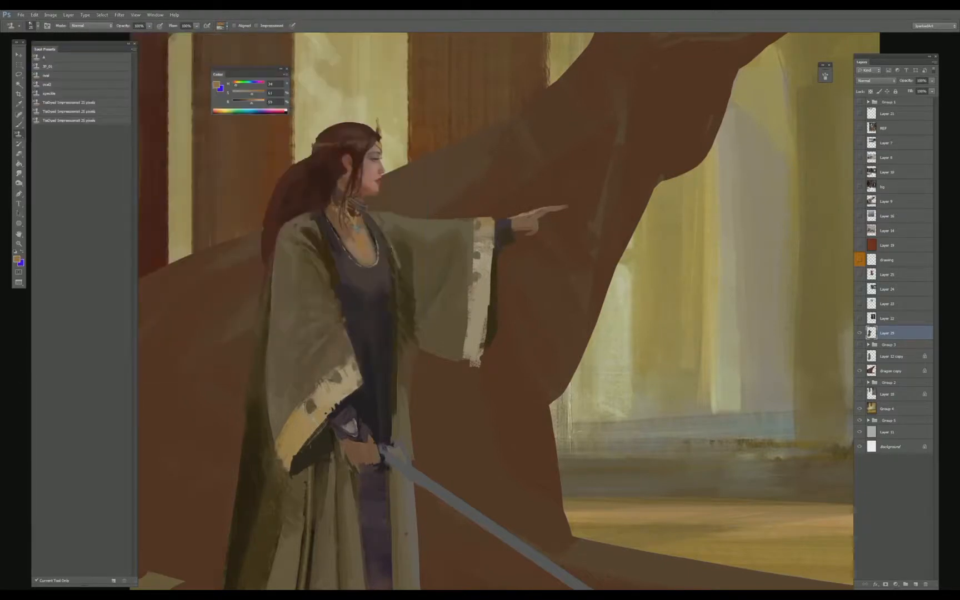
pyautogui.moveTo(354, 238); pyautogui.dragTo(358, 240)
pyautogui.moveTo(371, 253)
pyautogui.mouseDown()
pyautogui.moveTo(356, 239)
pyautogui.moveTo(362, 267)
pyautogui.moveTo(363, 255)
pyautogui.moveTo(374, 268)
pyautogui.moveTo(352, 222)
pyautogui.moveTo(370, 238)
pyautogui.mouseUp()
# - Paint pale beaded trim along the dress neckline with a lighter gold and tones sampled around the collar
pyautogui.press('b')
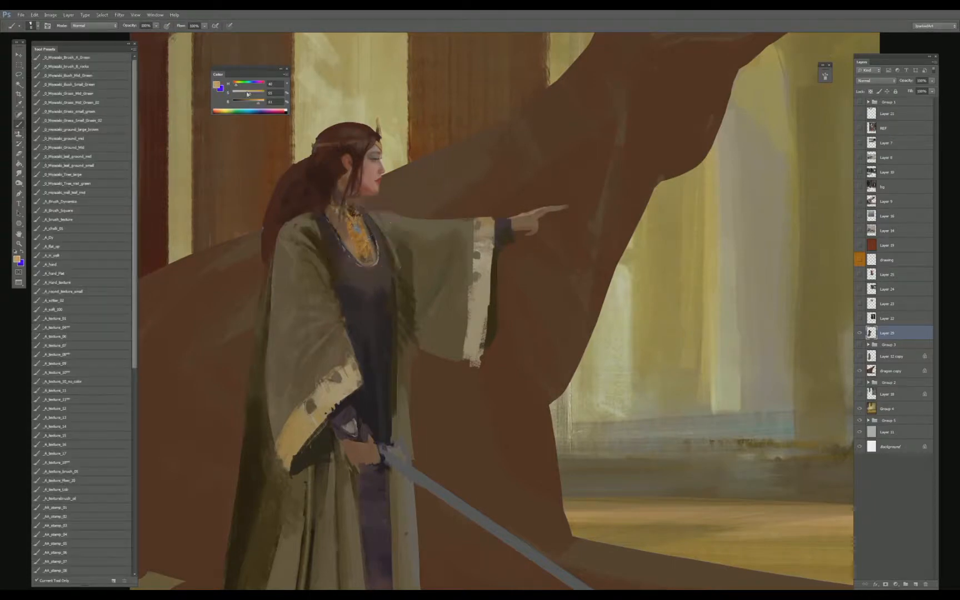
pyautogui.click(261, 101)
pyautogui.moveTo(349, 229); pyautogui.dragTo(348, 228)
pyautogui.keyDown('alt'); pyautogui.click(331, 211); pyautogui.keyUp('alt')
pyautogui.keyDown('alt'); pyautogui.click(335, 207); pyautogui.keyUp('alt')
pyautogui.keyDown('alt'); pyautogui.click(365, 236); pyautogui.keyUp('alt')
pyautogui.keyDown('alt'); pyautogui.click(357, 247); pyautogui.keyUp('alt')
pyautogui.keyDown('alt'); pyautogui.click(361, 258); pyautogui.keyUp('alt')
pyautogui.keyDown('alt'); pyautogui.click(363, 261); pyautogui.keyUp('alt')
pyautogui.moveTo(371, 266); pyautogui.dragTo(369, 271)
# - Detail the gold chest ornament and blue pendant with sampled golds and the Pattern Stamp tool
pyautogui.keyDown('alt'); pyautogui.click(362, 228); pyautogui.keyUp('alt')
pyautogui.keyDown('alt'); pyautogui.click(351, 228); pyautogui.keyUp('alt')
pyautogui.keyDown('alt'); pyautogui.click(355, 240); pyautogui.keyUp('alt')
pyautogui.keyDown('alt'); pyautogui.click(355, 232); pyautogui.keyUp('alt')
pyautogui.press('s')
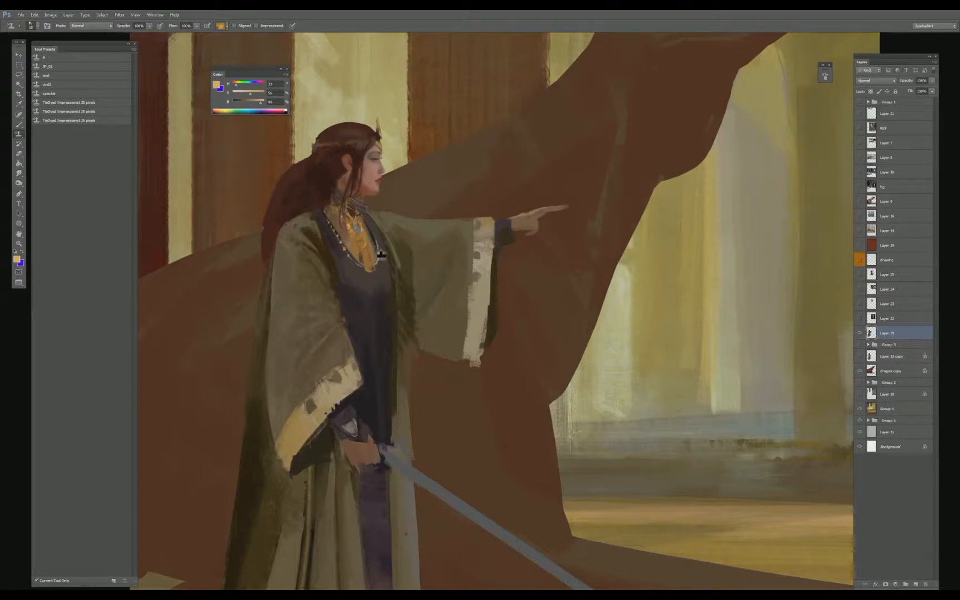
pyautogui.hotkey('ctrl', '-')
pyautogui.hotkey('ctrl', '-')
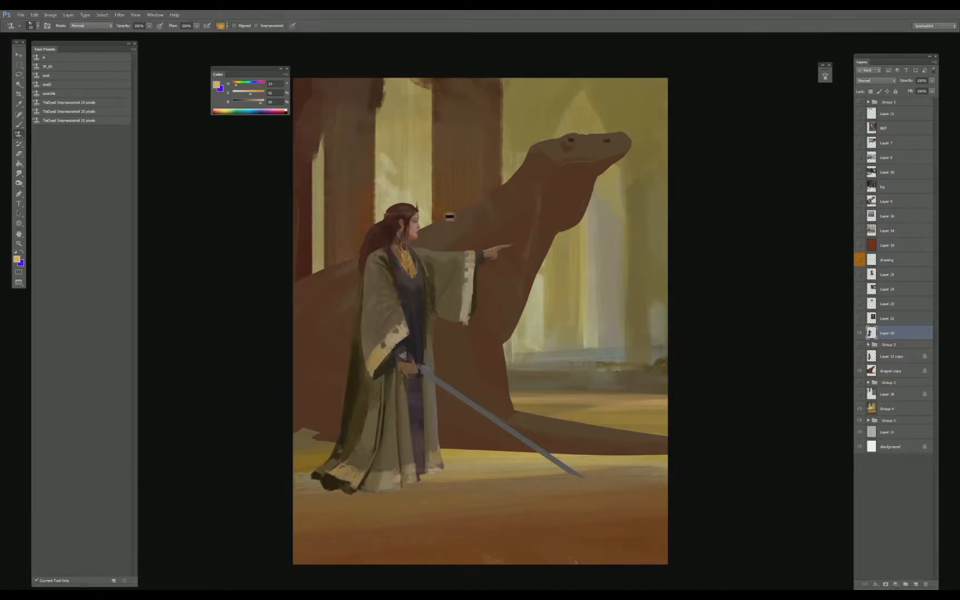
pyautogui.scroll(3, 444, 218)
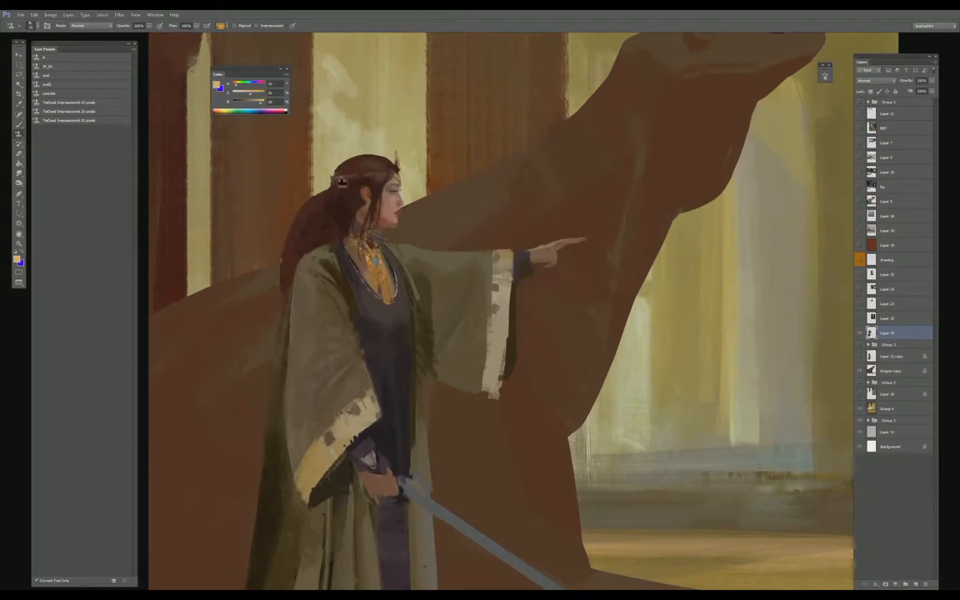
pyautogui.moveTo(339, 181)
pyautogui.mouseDown()
pyautogui.moveTo(403, 186)
pyautogui.moveTo(450, 163)
pyautogui.mouseUp()
# - Shade the gathered hair behind the head with a larger brush and darker brown tones
pyautogui.press('b')
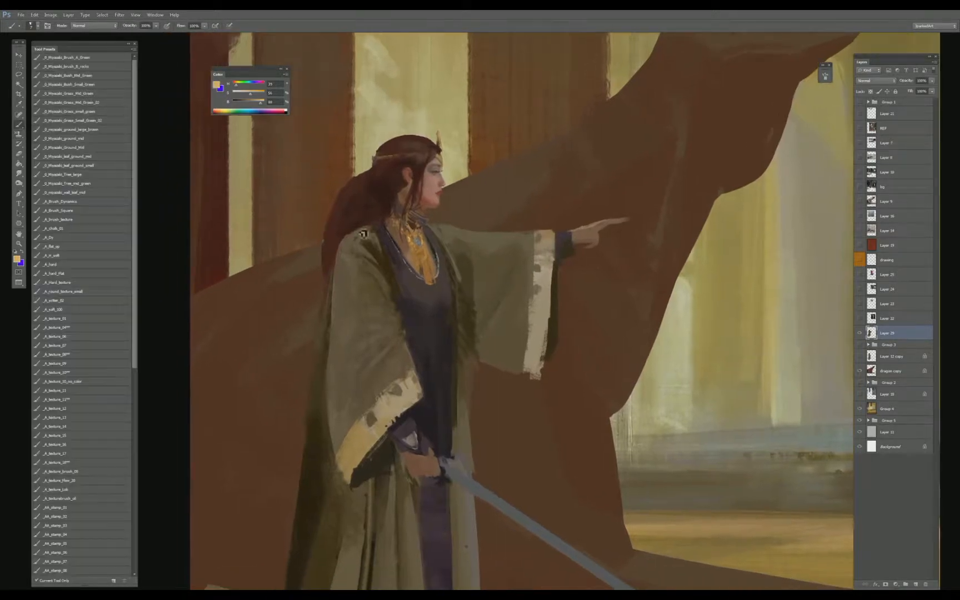
pyautogui.hotkey('ctrl', '-')
pyautogui.hotkey('ctrl', '+')
pyautogui.press(']')
pyautogui.press(']')
pyautogui.press(']')
pyautogui.press(']')
pyautogui.press(']')
pyautogui.keyDown('alt'); pyautogui.click(386, 199); pyautogui.keyUp('alt')
pyautogui.click(252, 104)
pyautogui.click(238, 103)
pyautogui.keyDown('alt'); pyautogui.click(347, 200); pyautogui.keyUp('alt')
pyautogui.moveTo(348, 197); pyautogui.dragTo(352, 190)
pyautogui.keyDown('alt'); pyautogui.click(349, 199); pyautogui.keyUp('alt')
pyautogui.keyDown('alt'); pyautogui.click(378, 202); pyautogui.keyUp('alt')
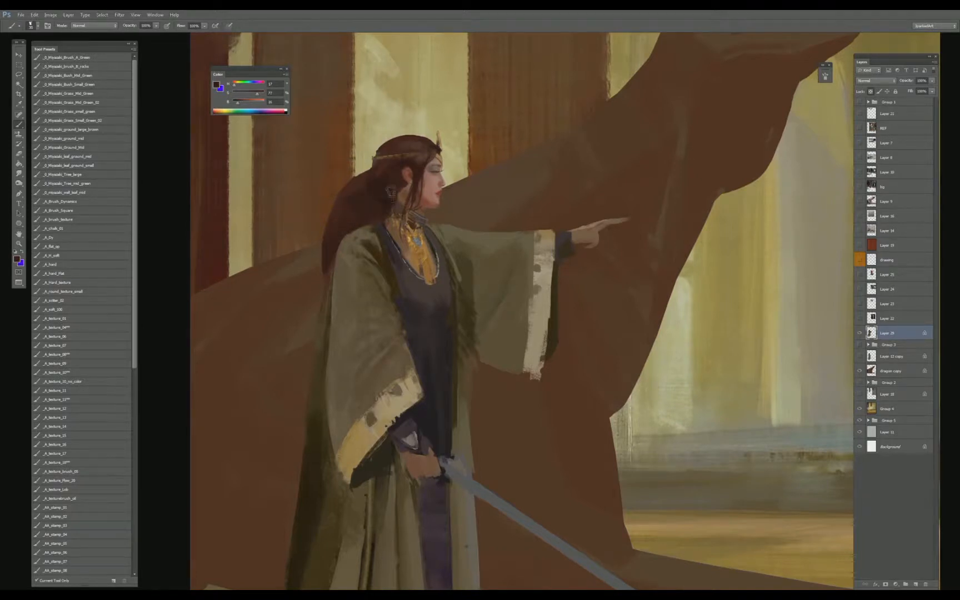
# - Model the hair around the circlet and the top of the head with sampled dark browns
pyautogui.keyDown('alt'); pyautogui.click(385, 200); pyautogui.keyUp('alt')
pyautogui.keyDown('alt'); pyautogui.click(383, 163); pyautogui.keyUp('alt')
pyautogui.keyDown('alt'); pyautogui.click(385, 166); pyautogui.keyUp('alt')
pyautogui.keyDown('alt'); pyautogui.click(397, 149); pyautogui.keyUp('alt')
pyautogui.keyDown('alt'); pyautogui.click(400, 148); pyautogui.keyUp('alt')
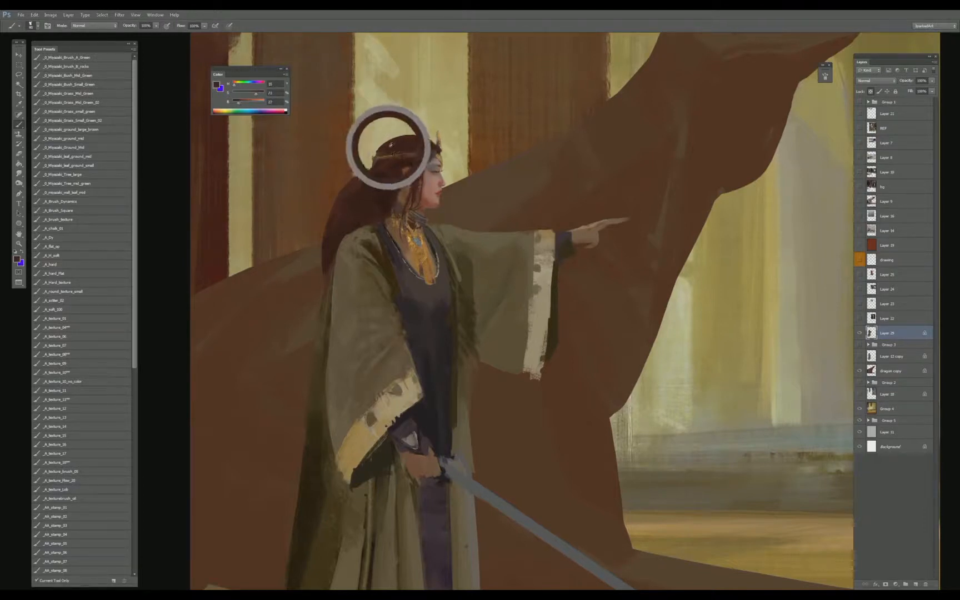
pyautogui.keyDown('alt'); pyautogui.click(385, 148); pyautogui.keyUp('alt')
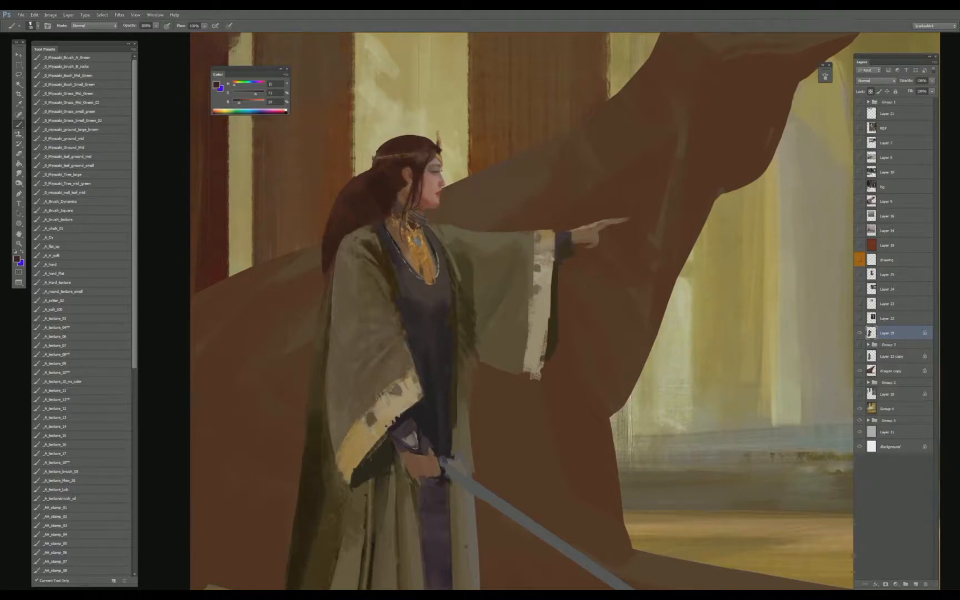
pyautogui.keyDown('alt'); pyautogui.click(390, 154); pyautogui.keyUp('alt')
# - Add reddish-brown highlights to the gathered hair and the top of the head
pyautogui.keyDown('alt'); pyautogui.click(351, 183); pyautogui.keyUp('alt')
pyautogui.keyDown('alt'); pyautogui.click(352, 196); pyautogui.keyUp('alt')
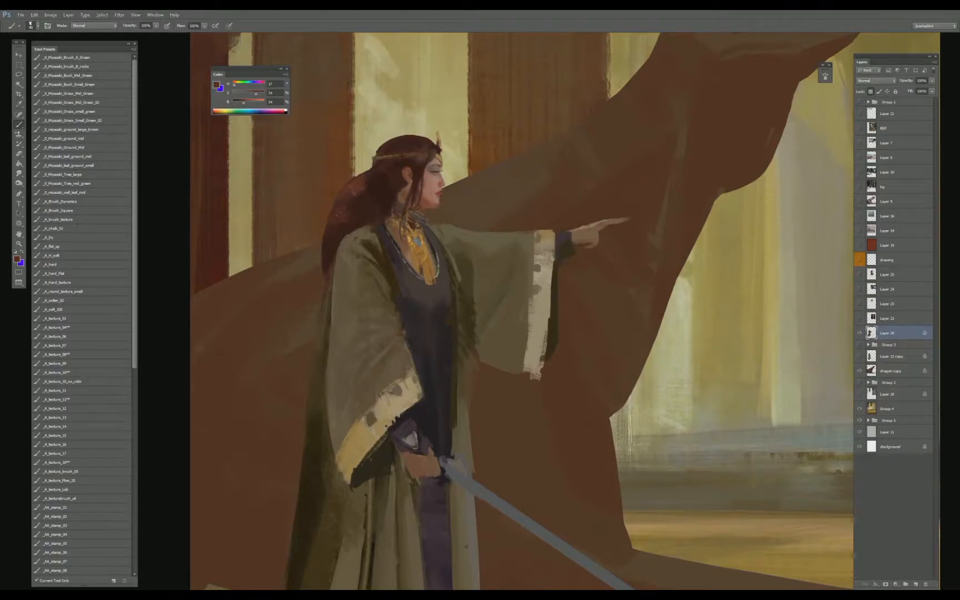
pyautogui.keyDown('alt'); pyautogui.click(353, 197); pyautogui.keyUp('alt')
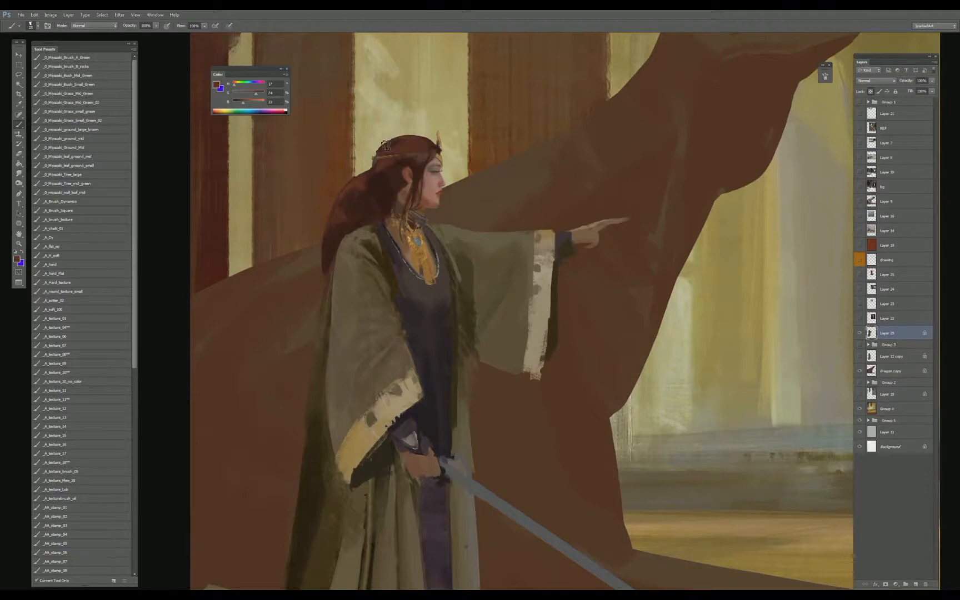
pyautogui.hotkey('ctrl', '-')
pyautogui.hotkey('ctrl', '-')
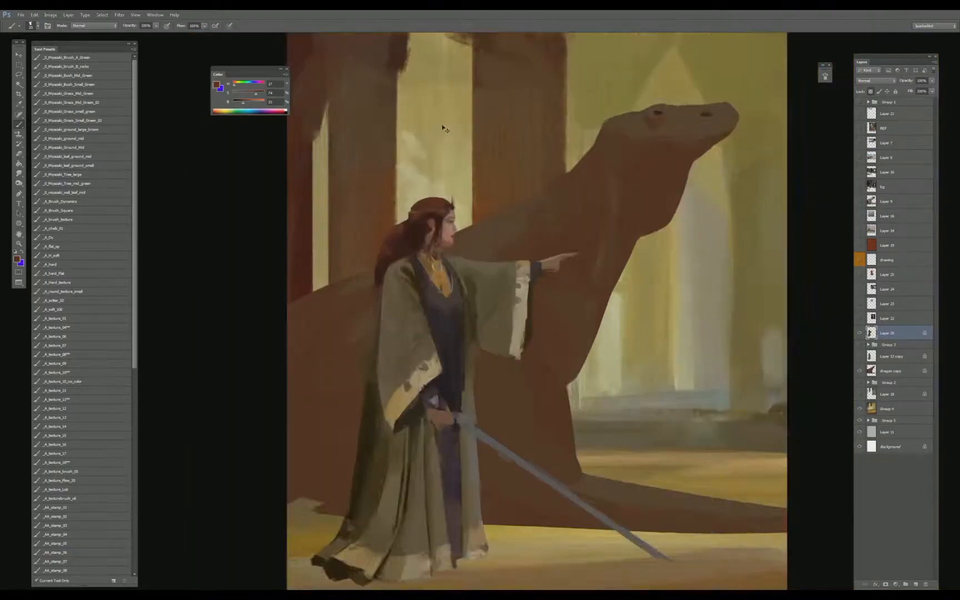
pyautogui.moveTo(454, 148); pyautogui.dragTo(477, 165)
pyautogui.hotkey('ctrl', '+')
pyautogui.hotkey('ctrl', '+')
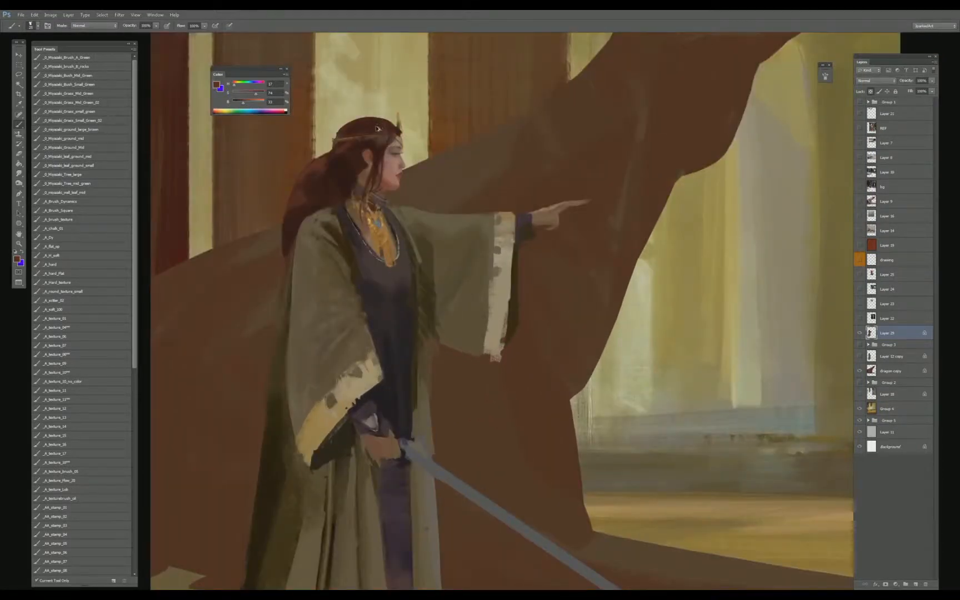
# - Blend the hair highlights and shadows above and behind the circlet with alternately sampled light and dark browns
pyautogui.keyDown('alt'); pyautogui.click(317, 165); pyautogui.keyUp('alt')
pyautogui.moveTo(318, 167); pyautogui.dragTo(335, 153)
pyautogui.keyDown('alt'); pyautogui.click(350, 124); pyautogui.keyUp('alt')
pyautogui.keyDown('alt'); pyautogui.click(369, 126); pyautogui.keyUp('alt')
pyautogui.keyDown('alt'); pyautogui.click(381, 135); pyautogui.keyUp('alt')
pyautogui.keyDown('alt'); pyautogui.click(367, 127); pyautogui.keyUp('alt')
pyautogui.keyDown('alt'); pyautogui.click(359, 130); pyautogui.keyUp('alt')
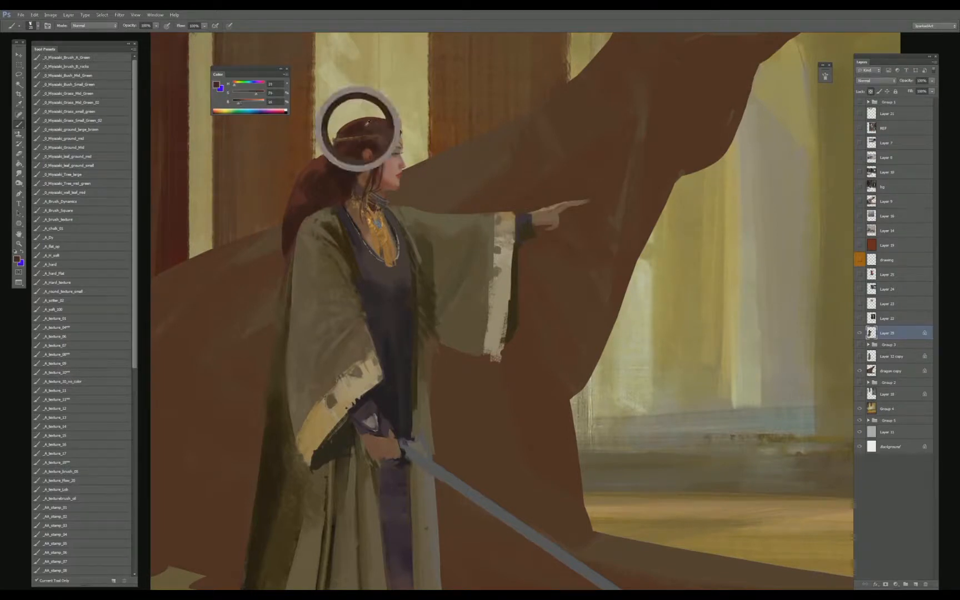
pyautogui.keyDown('alt'); pyautogui.click(375, 130); pyautogui.keyUp('alt')
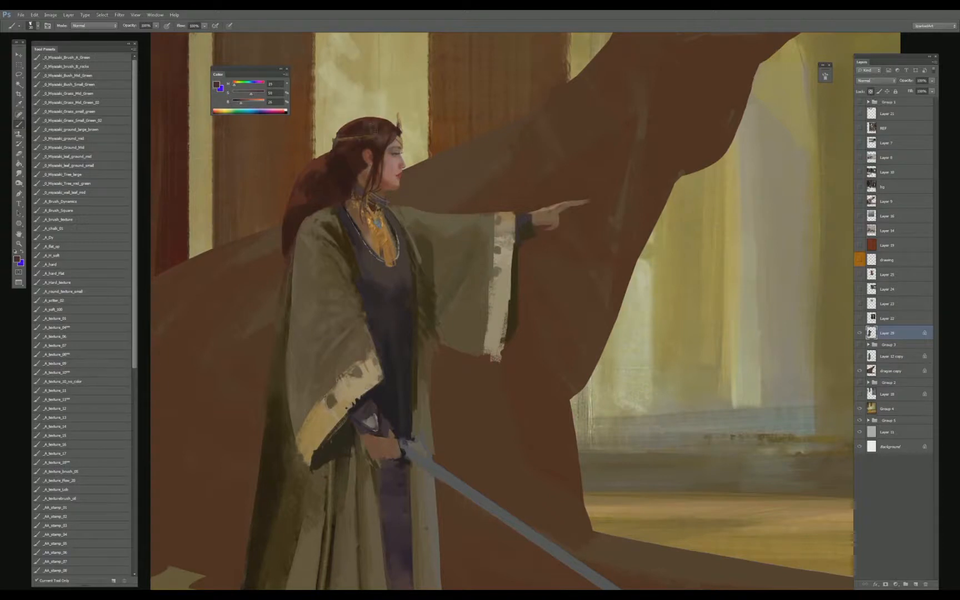
pyautogui.keyDown('alt'); pyautogui.click(359, 130); pyautogui.keyUp('alt')
pyautogui.keyDown('alt'); pyautogui.click(372, 132); pyautogui.keyUp('alt')
pyautogui.keyDown('alt'); pyautogui.moveTo(380, 126); pyautogui.dragTo(339, 125); pyautogui.keyUp('alt')
# - Add a thin gold chain loop hanging below the chest ornament with the Pattern Stamp tool
pyautogui.hotkey('ctrl', '-')
pyautogui.hotkey('ctrl', '-')
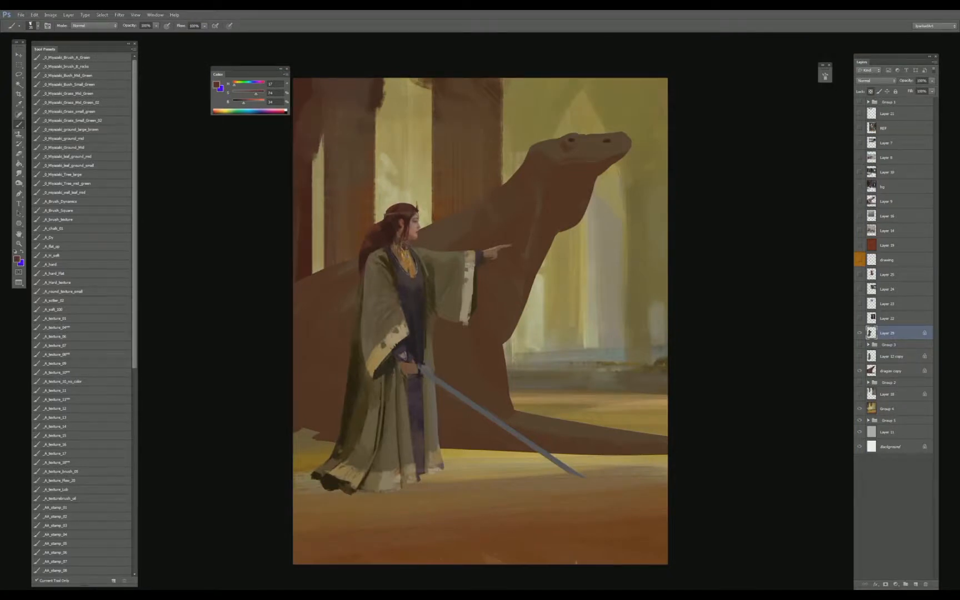
pyautogui.hotkey('ctrl', '+')
pyautogui.press('s')
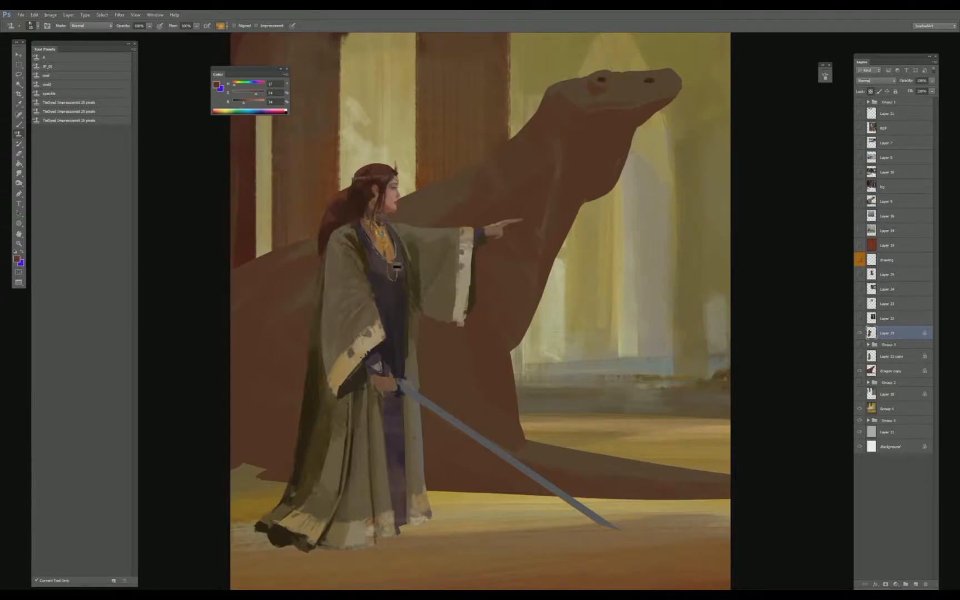
# - Soften the cheek, jaw and neck skin with tones sampled from the face and chest
pyautogui.press('b')
pyautogui.keyDown('alt'); pyautogui.click(416, 239); pyautogui.keyUp('alt')
pyautogui.hotkey('ctrl', '+')
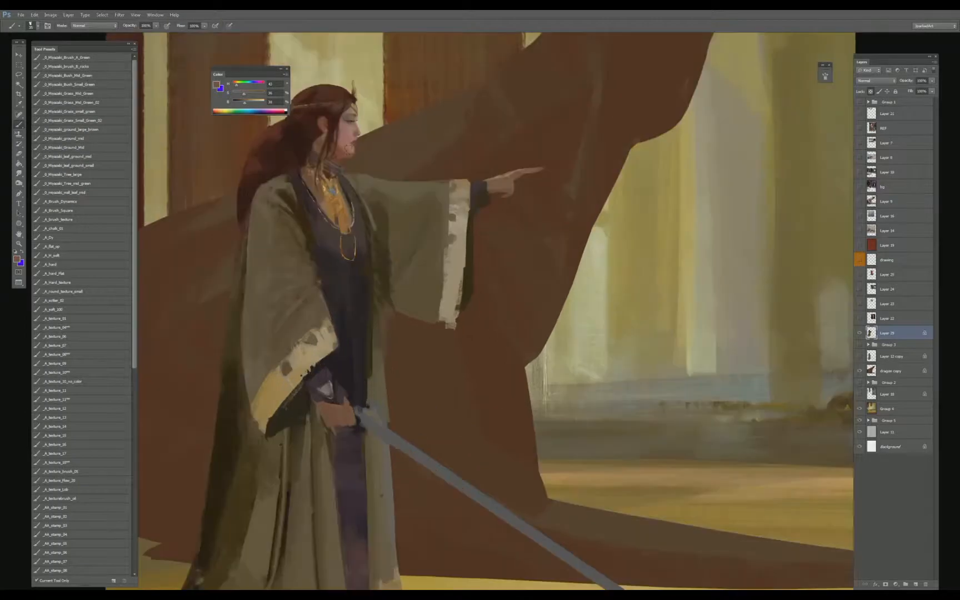
pyautogui.keyDown('alt'); pyautogui.click(346, 136); pyautogui.keyUp('alt')
pyautogui.keyDown('alt'); pyautogui.click(339, 155); pyautogui.keyUp('alt')
pyautogui.keyDown('alt'); pyautogui.click(343, 146); pyautogui.keyUp('alt')
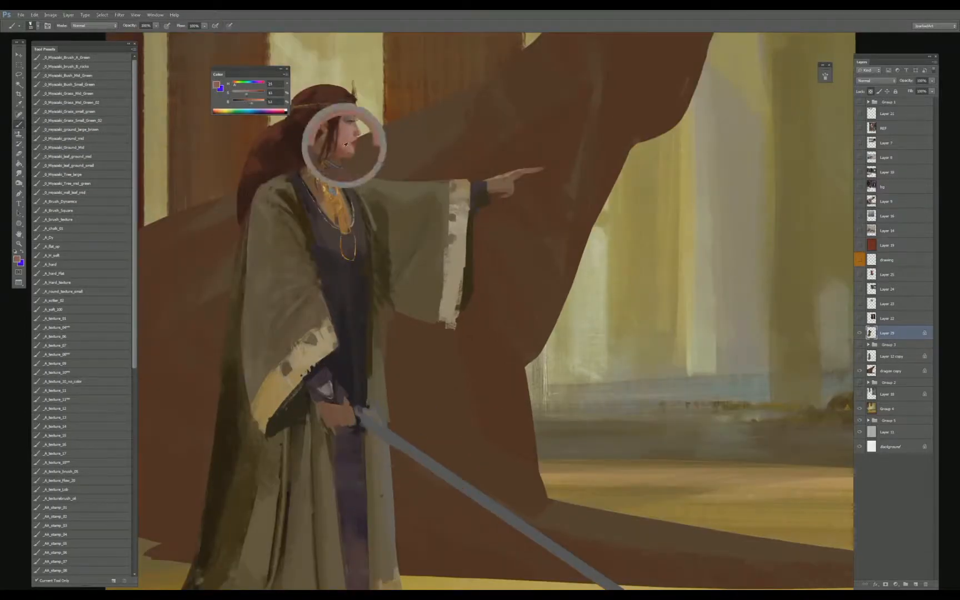
pyautogui.keyDown('alt'); pyautogui.click(321, 200); pyautogui.keyUp('alt')
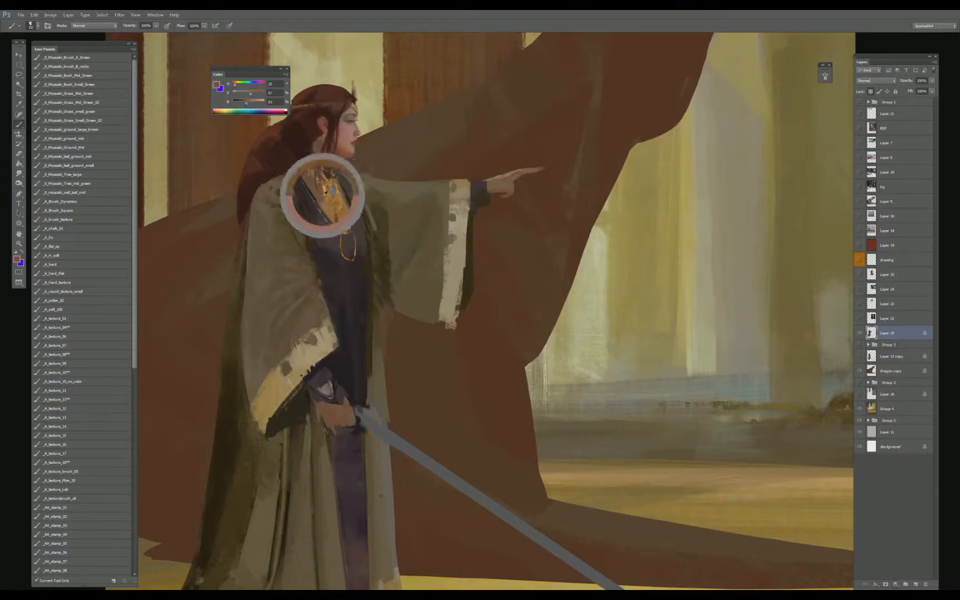
pyautogui.keyDown('alt'); pyautogui.click(336, 124); pyautogui.keyUp('alt')
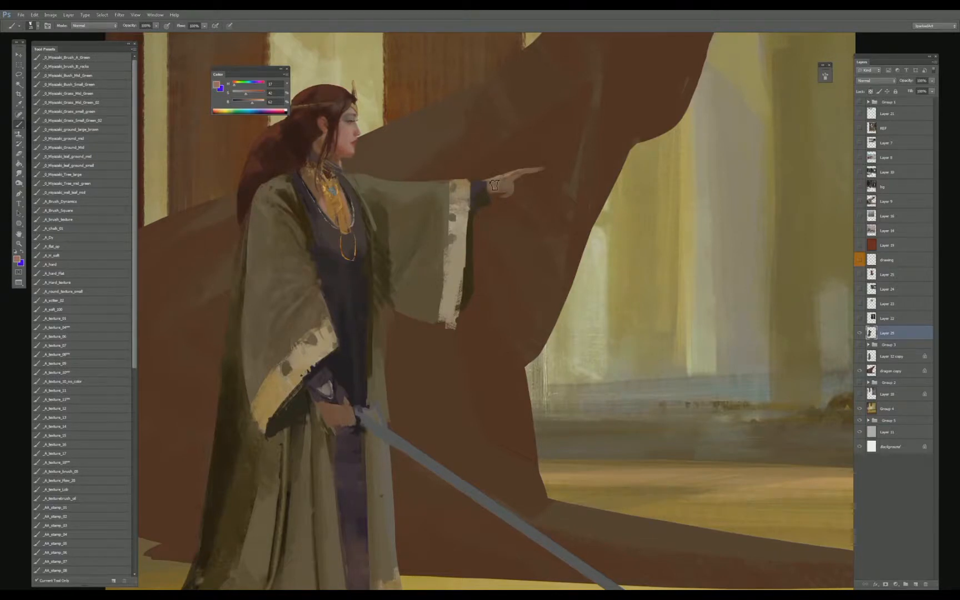
# - Repaint the fingers of the pointing hand and the sword hand with sampled skin and dark shadow tones
pyautogui.press('/')
pyautogui.press('/')
pyautogui.moveTo(345, 412); pyautogui.dragTo(353, 403)
pyautogui.moveTo(347, 409)
pyautogui.mouseDown()
pyautogui.moveTo(329, 373)
pyautogui.moveTo(344, 399)
pyautogui.mouseUp()
pyautogui.keyDown('alt'); pyautogui.click(342, 395); pyautogui.keyUp('alt')
pyautogui.keyDown('alt'); pyautogui.click(343, 382); pyautogui.keyUp('alt')
pyautogui.keyDown('alt'); pyautogui.click(352, 407); pyautogui.keyUp('alt')
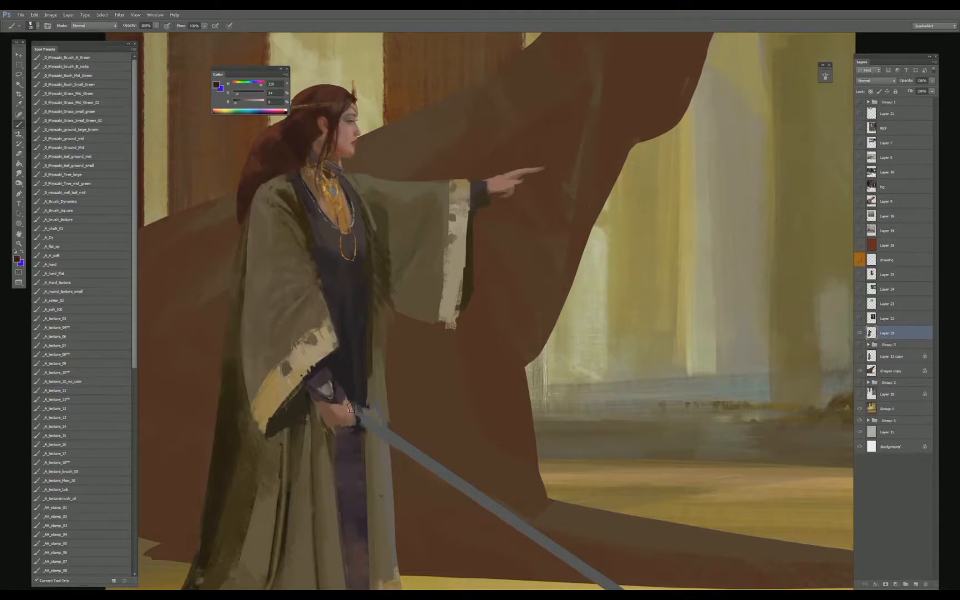
# - Clean up the woman's chin and the neck below the jaw with sampled skin tones and a darker skin shade
pyautogui.hotkey('ctrl', '0')
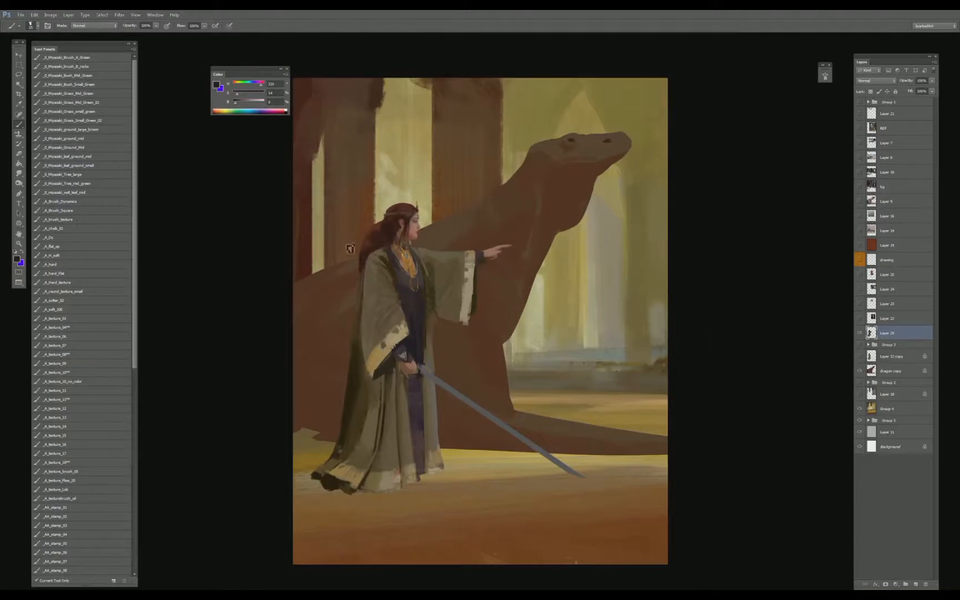
pyautogui.hotkey('ctrl', '+')
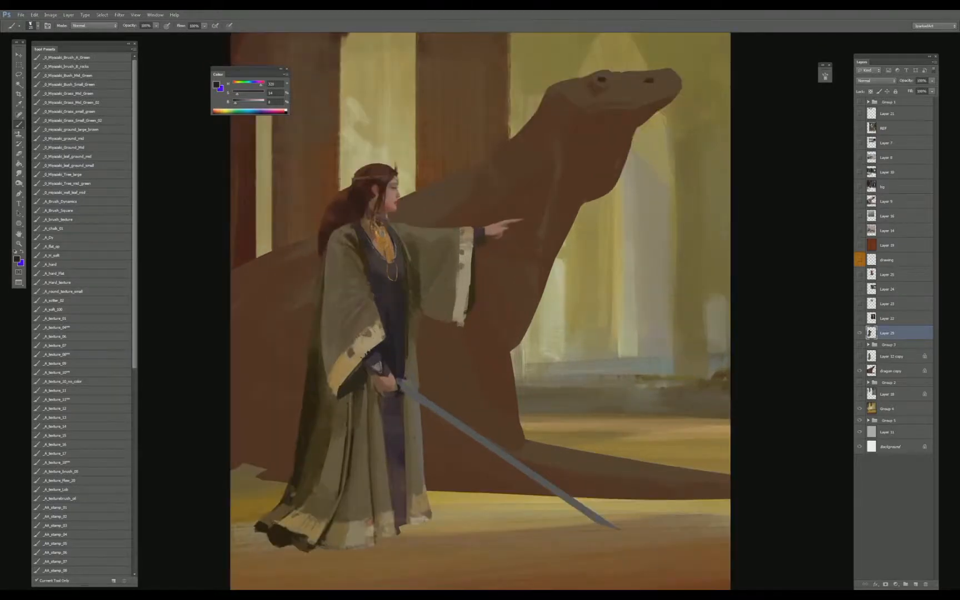
pyautogui.hotkey('ctrl', '+')
pyautogui.hotkey('ctrl', '+')
pyautogui.moveTo(371, 131); pyautogui.dragTo(478, 233)
pyautogui.hotkey('ctrl', '+')
pyautogui.keyDown('alt'); pyautogui.click(407, 191); pyautogui.keyUp('alt')
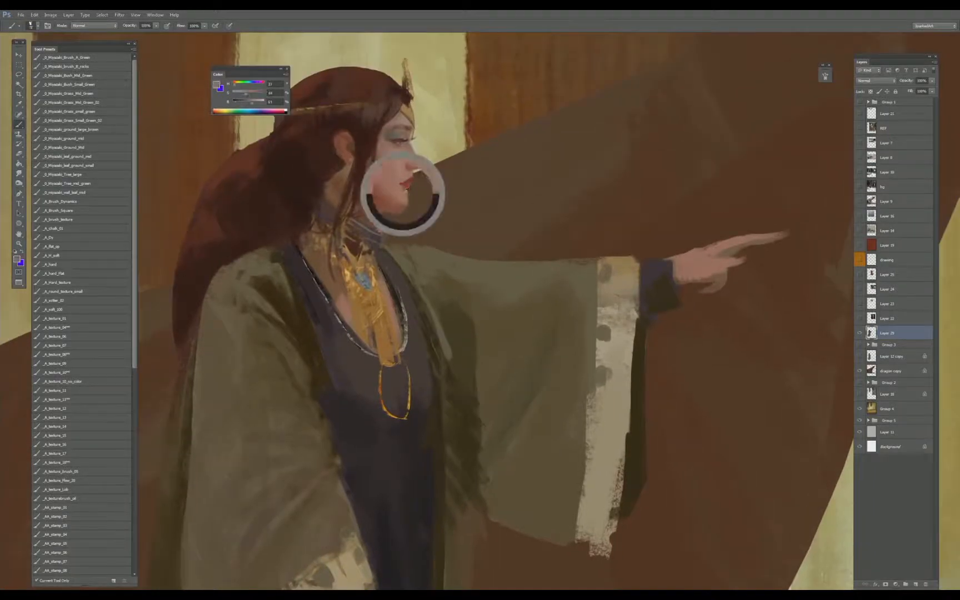
pyautogui.press('e')
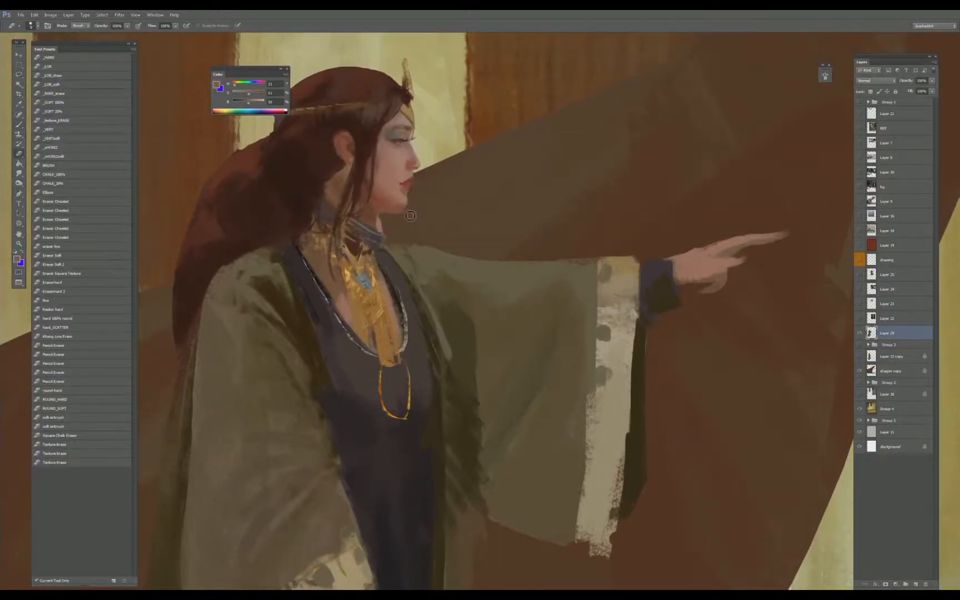
pyautogui.press('b')
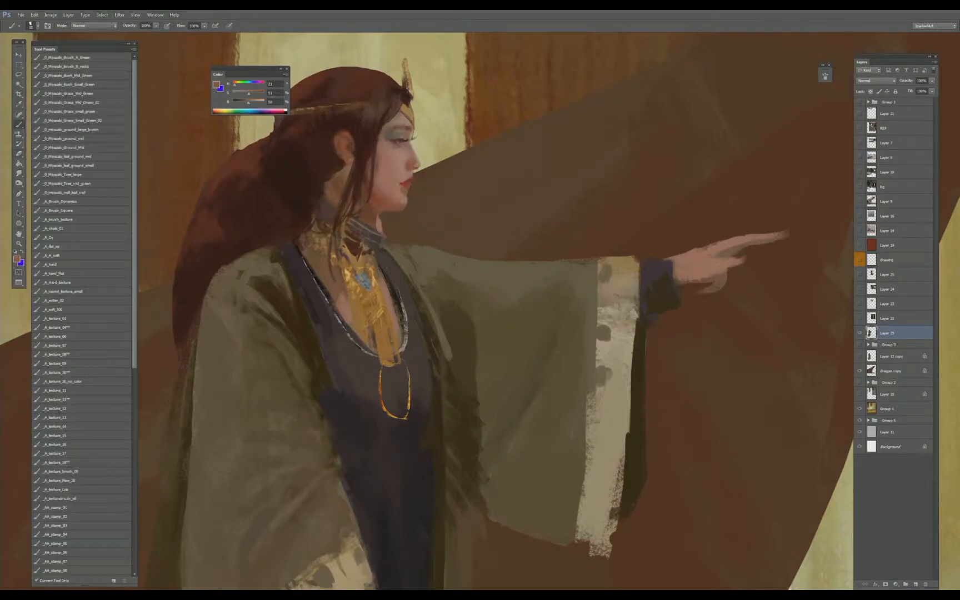
pyautogui.keyDown('alt'); pyautogui.click(381, 211); pyautogui.keyUp('alt')
pyautogui.moveTo(246, 101); pyautogui.dragTo(239, 101)
# - Refine the skin around the lips, eye and cheek with tones sampled from the face
pyautogui.keyDown('alt'); pyautogui.click(407, 185); pyautogui.keyUp('alt')
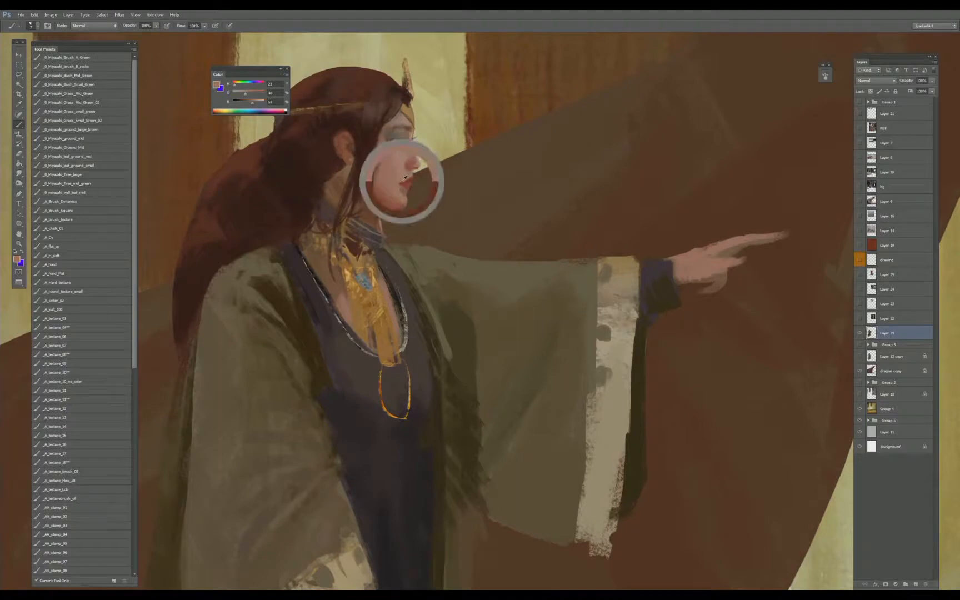
pyautogui.keyDown('alt'); pyautogui.click(406, 184); pyautogui.keyUp('alt')
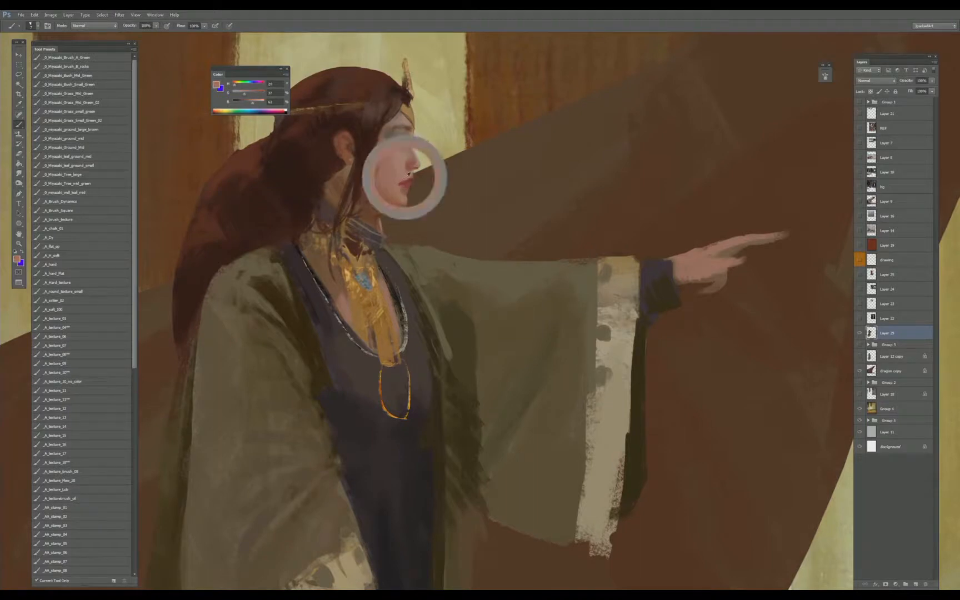
pyautogui.moveTo(410, 181); pyautogui.dragTo(410, 182)
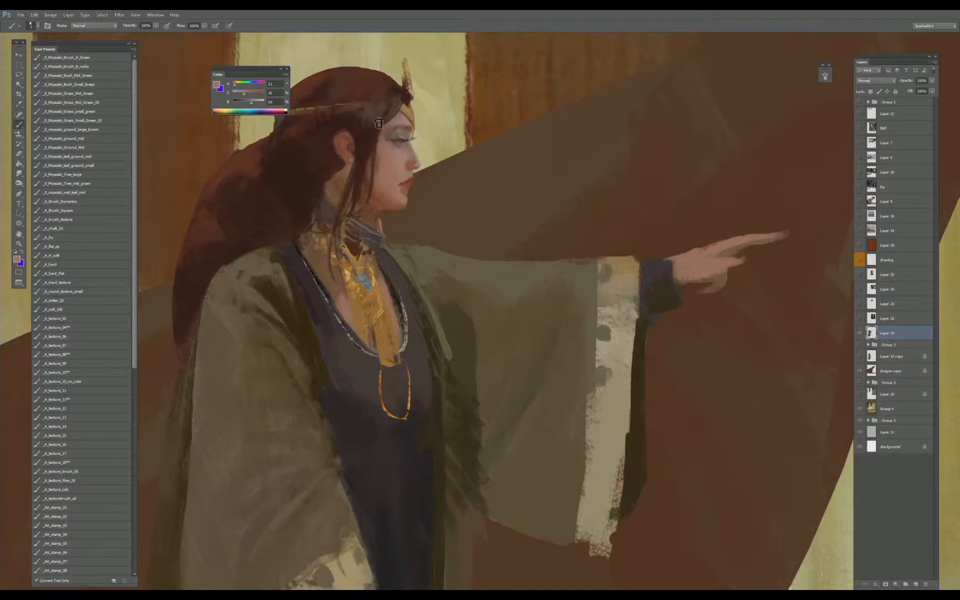
pyautogui.keyDown('alt'); pyautogui.click(393, 136); pyautogui.keyUp('alt')
pyautogui.keyDown('alt'); pyautogui.click(389, 137); pyautogui.keyUp('alt')
pyautogui.keyDown('alt'); pyautogui.click(398, 150); pyautogui.keyUp('alt')
pyautogui.moveTo(401, 156)
pyautogui.mouseDown()
pyautogui.moveTo(389, 147)
pyautogui.moveTo(406, 161)
pyautogui.mouseUp()
# - Begin repainting the robe's trailing hem with the _A_texture_10_no_color brush and tan tones sampled from the trim
pyautogui.hotkey('ctrl', '-')
pyautogui.hotkey('ctrl', '-')
pyautogui.hotkey('ctrl', '-')
pyautogui.moveTo(601, 292); pyautogui.dragTo(584, 240)
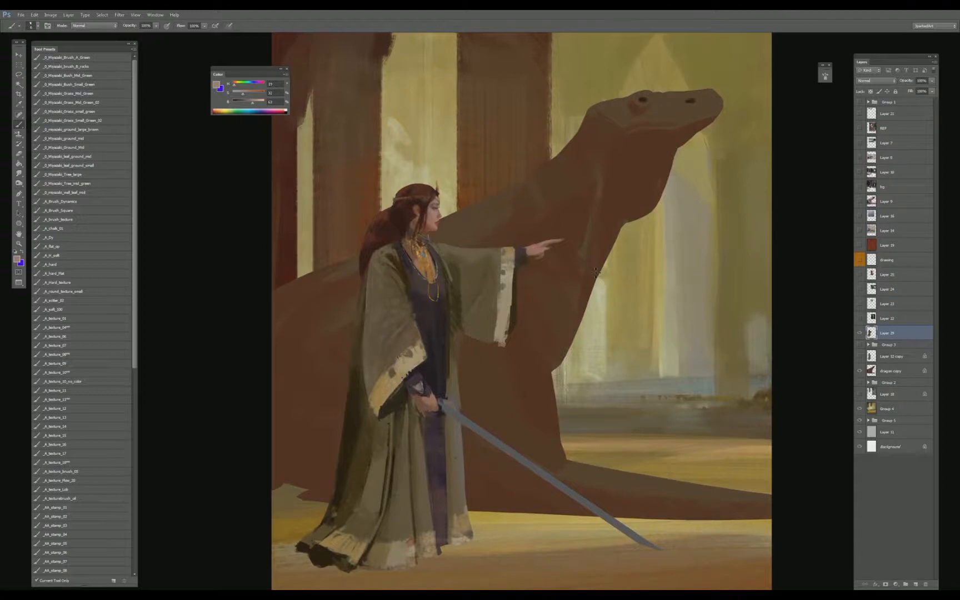
pyautogui.moveTo(471, 384); pyautogui.dragTo(469, 329)
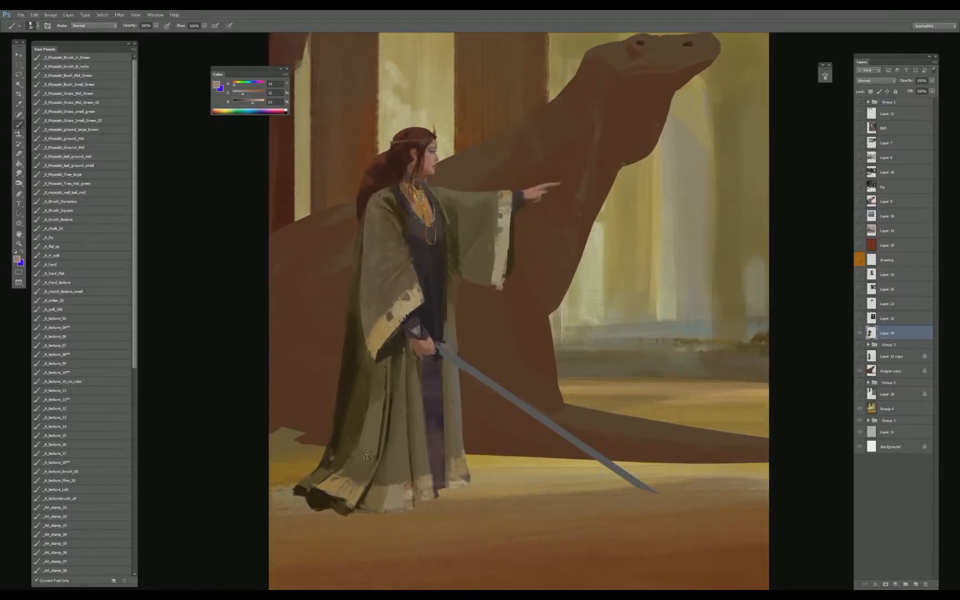
pyautogui.click(79, 382)
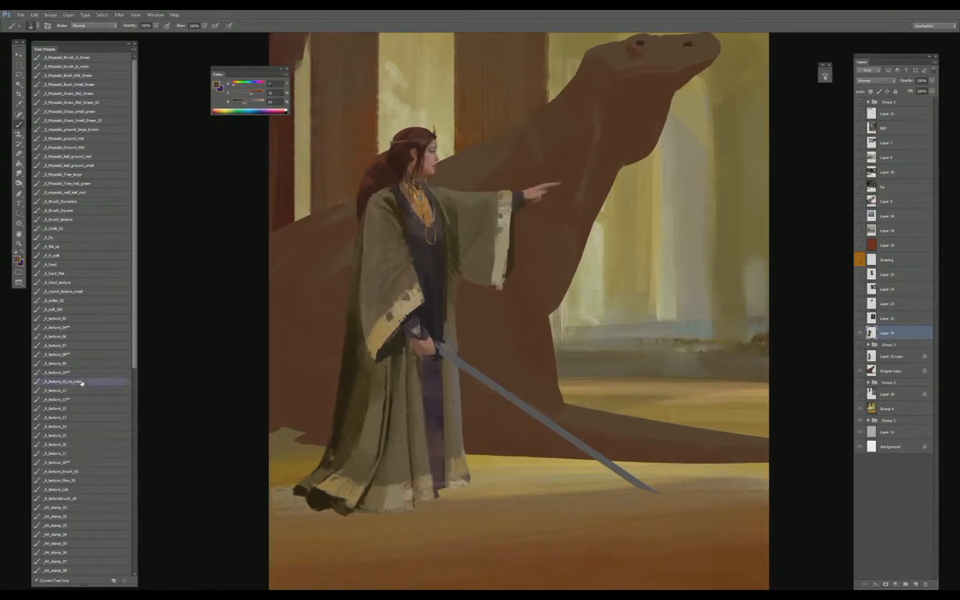
pyautogui.keyDown('alt'); pyautogui.click(341, 484); pyautogui.keyUp('alt')
pyautogui.keyDown('alt'); pyautogui.click(359, 474); pyautogui.keyUp('alt')
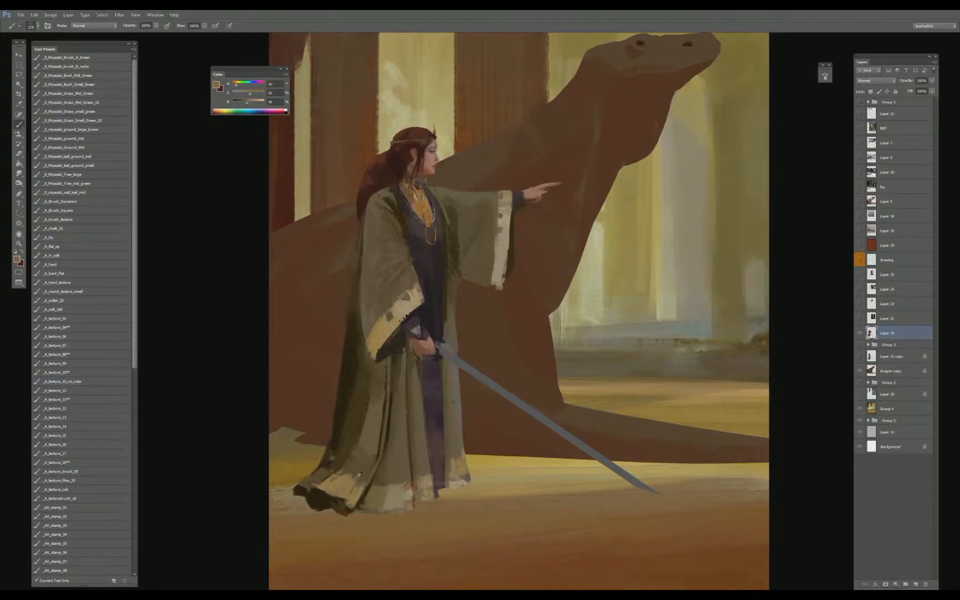
pyautogui.press(']')
pyautogui.keyDown('alt'); pyautogui.click(363, 479); pyautogui.keyUp('alt')
# - Blend the cream trim across the front folds of the hem with sampled light tones and a larger brush
pyautogui.keyDown('alt'); pyautogui.click(376, 486); pyautogui.keyUp('alt')
pyautogui.keyDown('alt'); pyautogui.click(393, 493); pyautogui.keyUp('alt')
pyautogui.keyDown('alt'); pyautogui.click(379, 490); pyautogui.keyUp('alt')
pyautogui.keyDown('alt'); pyautogui.click(395, 498); pyautogui.keyUp('alt')
pyautogui.keyDown('alt'); pyautogui.click(348, 482); pyautogui.keyUp('alt')
pyautogui.press(']')
pyautogui.press(']')
pyautogui.moveTo(364, 472); pyautogui.dragTo(357, 477)
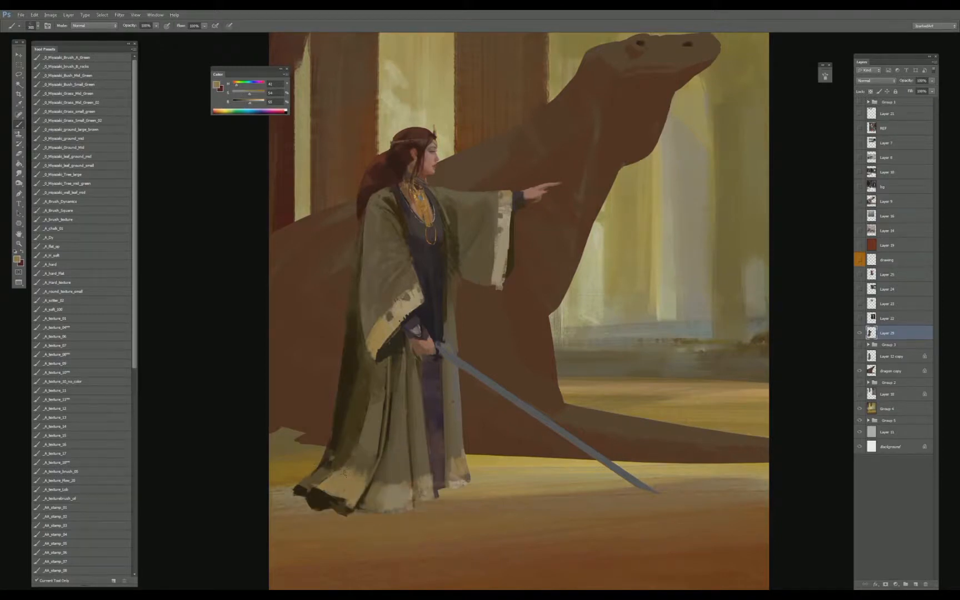
# - Rework the trailing edge of the robe's hem with sampled ochre tones and a darker olive shade
pyautogui.keyDown('alt'); pyautogui.click(332, 473); pyautogui.keyUp('alt')
pyautogui.keyDown('alt'); pyautogui.click(318, 475); pyautogui.keyUp('alt')
pyautogui.keyDown('alt'); pyautogui.click(326, 473); pyautogui.keyUp('alt')
pyautogui.keyDown('alt'); pyautogui.click(307, 469); pyautogui.keyUp('alt')
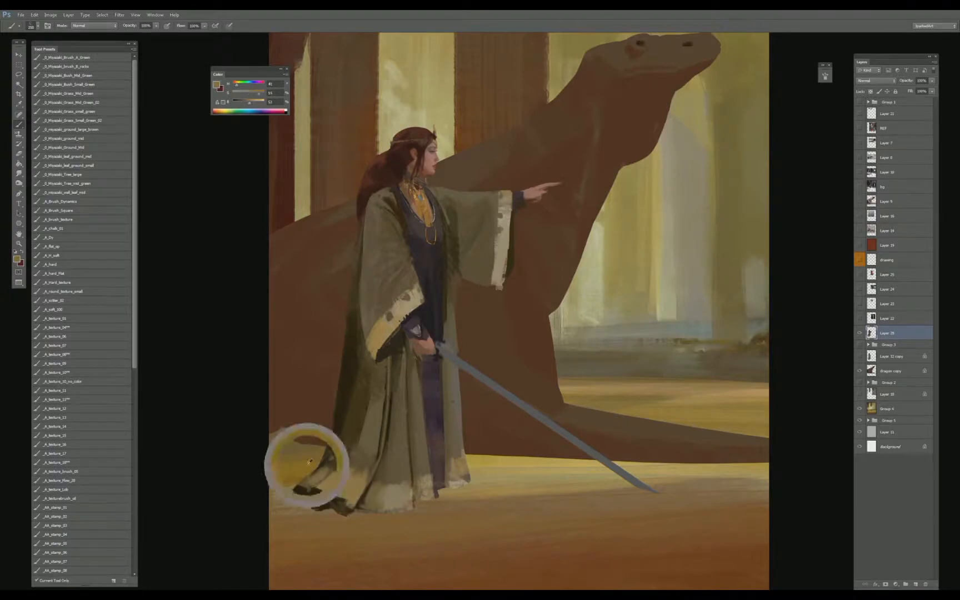
pyautogui.click(242, 105)
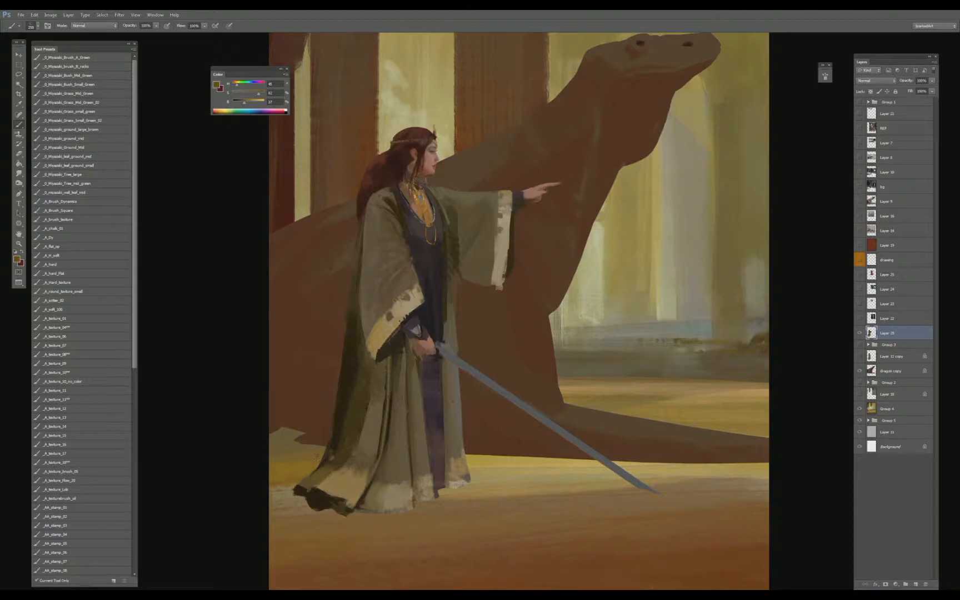
pyautogui.keyDown('alt'); pyautogui.click(344, 475); pyautogui.keyUp('alt')
pyautogui.moveTo(353, 481); pyautogui.dragTo(344, 477)
pyautogui.keyDown('alt'); pyautogui.click(340, 459); pyautogui.keyUp('alt')
# - Add mottled pattern texture along the upper edge of the hem trim with sampled cream and olive tones
pyautogui.hotkey('ctrl', '-')
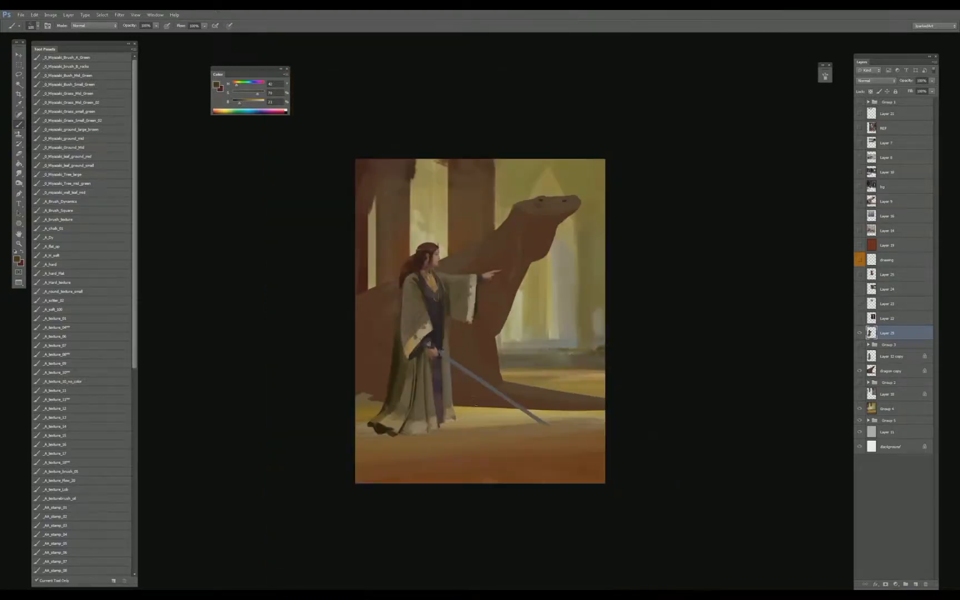
pyautogui.hotkey('ctrl', '+')
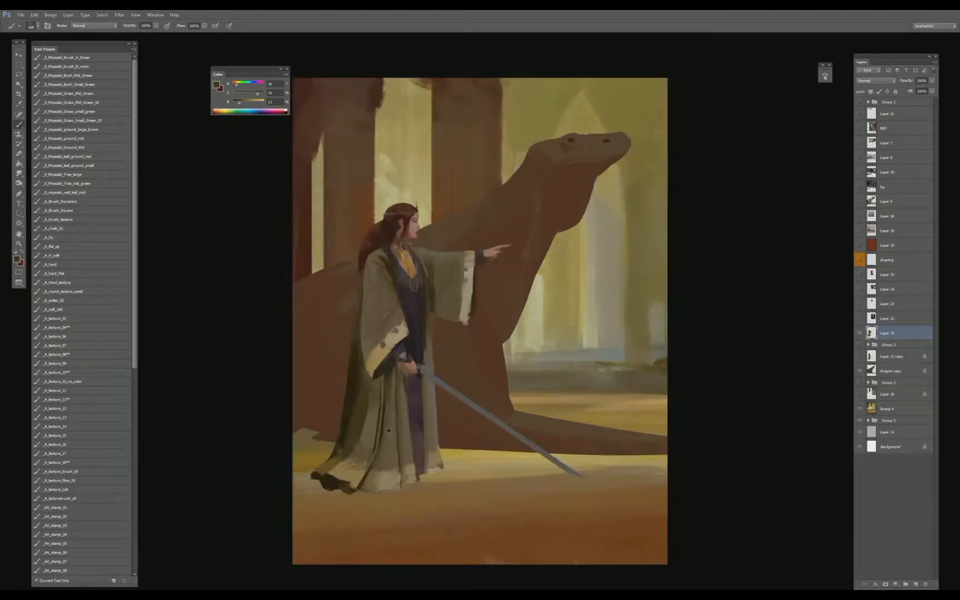
pyautogui.keyDown('alt'); pyautogui.click(316, 505); pyautogui.keyUp('alt')
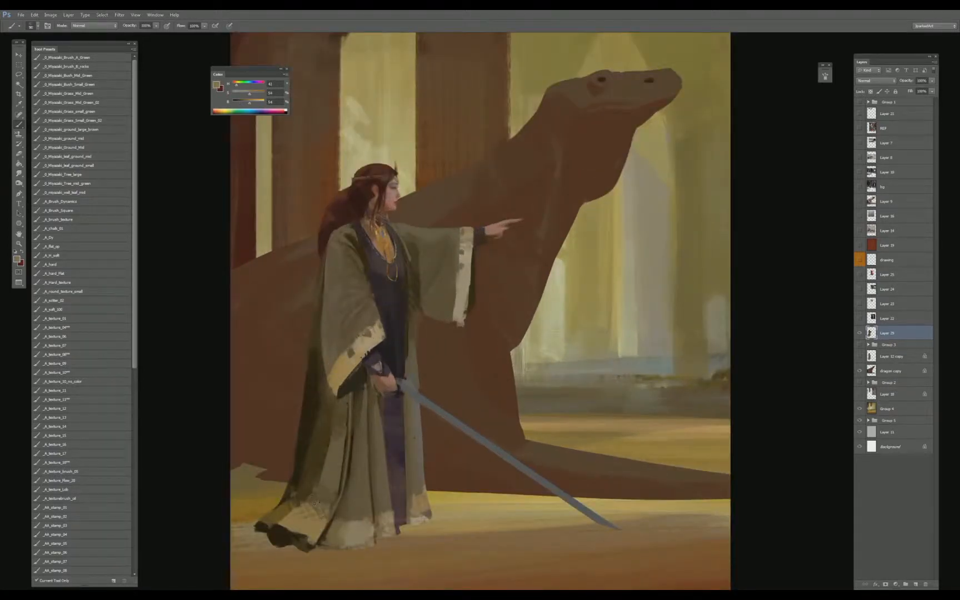
pyautogui.keyDown('alt'); pyautogui.click(286, 508); pyautogui.keyUp('alt')
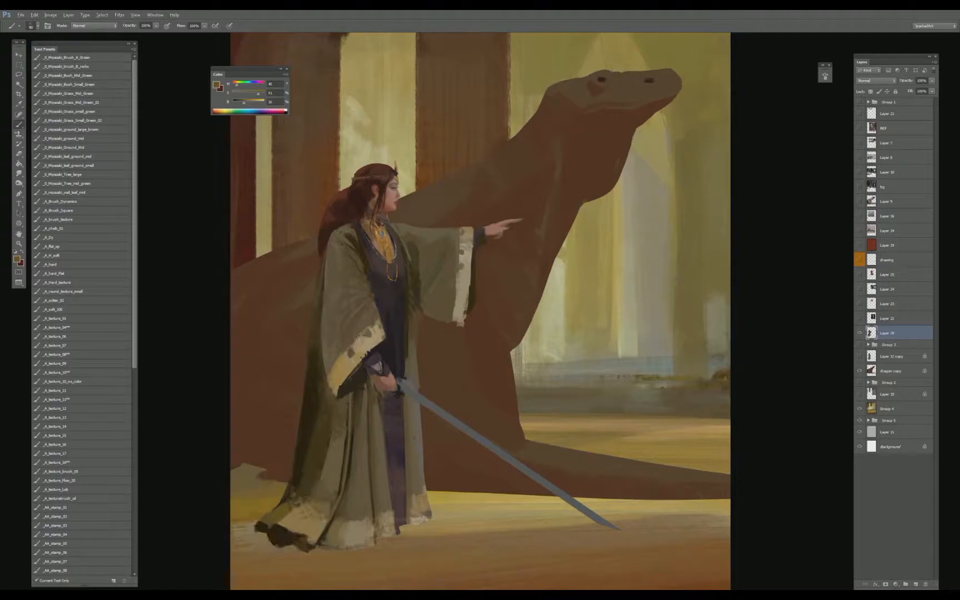
pyautogui.keyDown('alt'); pyautogui.click(343, 517); pyautogui.keyUp('alt')
pyautogui.keyDown('alt'); pyautogui.click(355, 520); pyautogui.keyUp('alt')
pyautogui.keyDown('alt'); pyautogui.click(360, 517); pyautogui.keyUp('alt')
pyautogui.keyDown('alt'); pyautogui.click(386, 514); pyautogui.keyUp('alt')
# - Deepen the robe's inner edge beside the torso and the dark dress at the waist with sampled shadow tones
pyautogui.hotkey('ctrl', '-')
pyautogui.hotkey('ctrl', '-')
pyautogui.hotkey('ctrl', '+')
pyautogui.hotkey('ctrl', '+')
pyautogui.keyDown('alt'); pyautogui.click(415, 294); pyautogui.keyUp('alt')
pyautogui.press(']')
pyautogui.keyDown('alt'); pyautogui.click(416, 282); pyautogui.keyUp('alt')
pyautogui.keyDown('alt'); pyautogui.click(408, 358); pyautogui.keyUp('alt')
pyautogui.keyDown('alt'); pyautogui.click(410, 364); pyautogui.keyUp('alt')
pyautogui.keyDown('alt'); pyautogui.click(405, 326); pyautogui.keyUp('alt')
pyautogui.keyDown('alt'); pyautogui.click(392, 351); pyautogui.keyUp('alt')
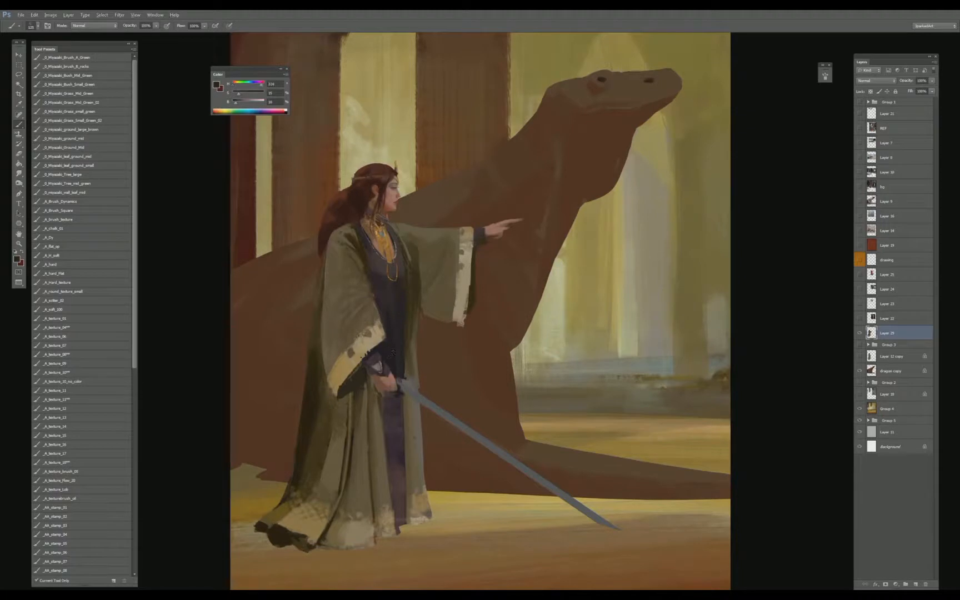
# - Touch up the sword hand and the shadow around it with a smaller brush and sampled tones
pyautogui.keyDown('alt'); pyautogui.click(386, 398); pyautogui.keyUp('alt')
pyautogui.press('[')
pyautogui.press('[')
pyautogui.keyDown('alt'); pyautogui.click(380, 383); pyautogui.keyUp('alt')
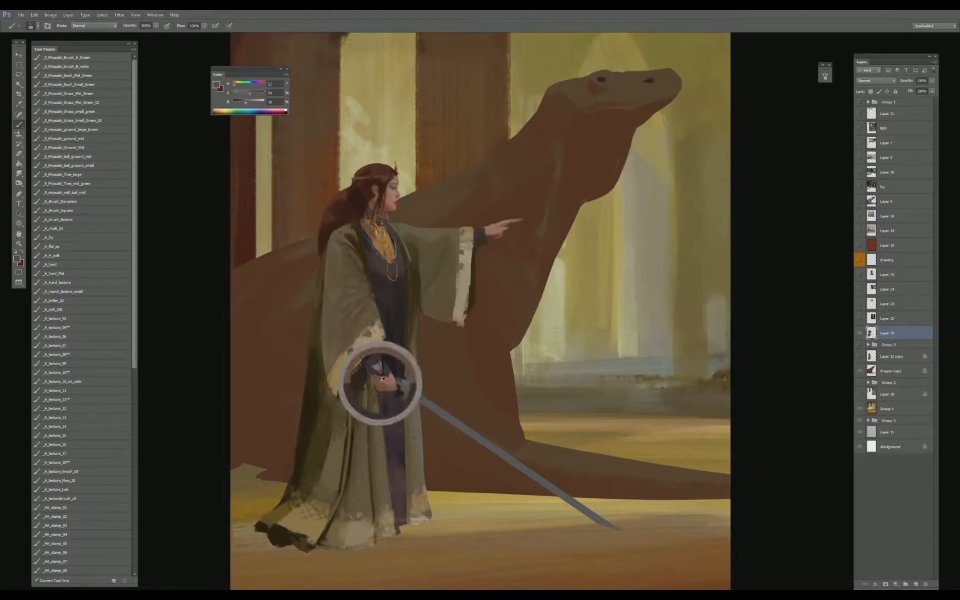
pyautogui.click(379, 387)
pyautogui.keyDown('alt'); pyautogui.click(380, 384); pyautogui.keyUp('alt')
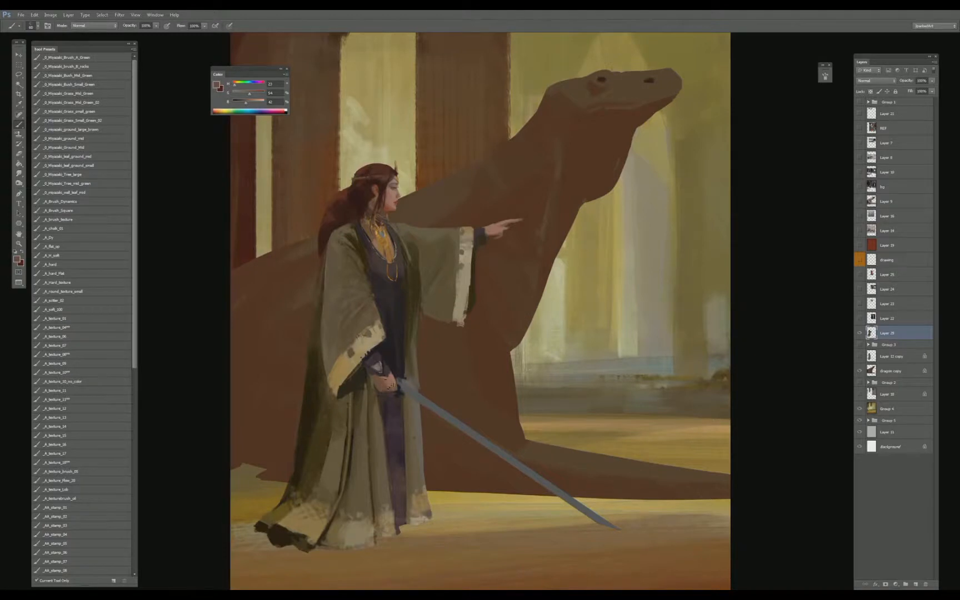
# - Toggle the woman's layer to compare, then select the dragon copy layer and show the drawing layer
pyautogui.hotkey('ctrl', '-')
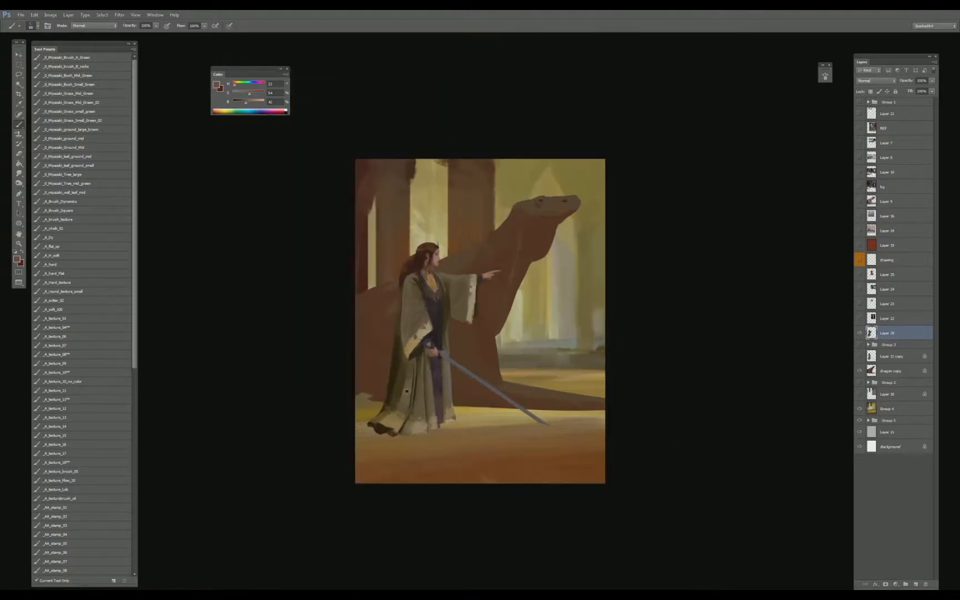
pyautogui.hotkey('ctrl', '+')
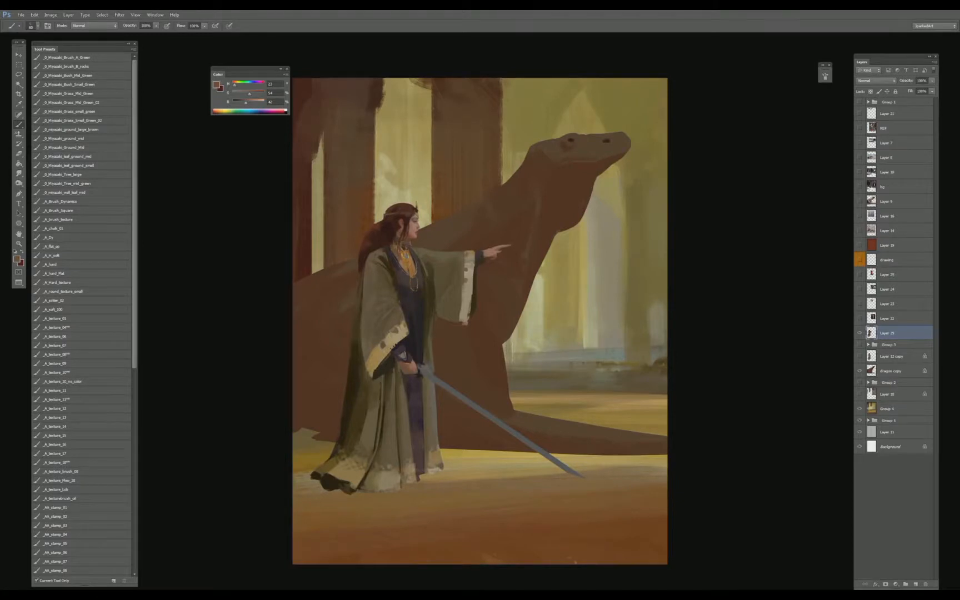
pyautogui.moveTo(553, 319); pyautogui.dragTo(564, 308)
pyautogui.click(860, 332)
pyautogui.click(860, 333)
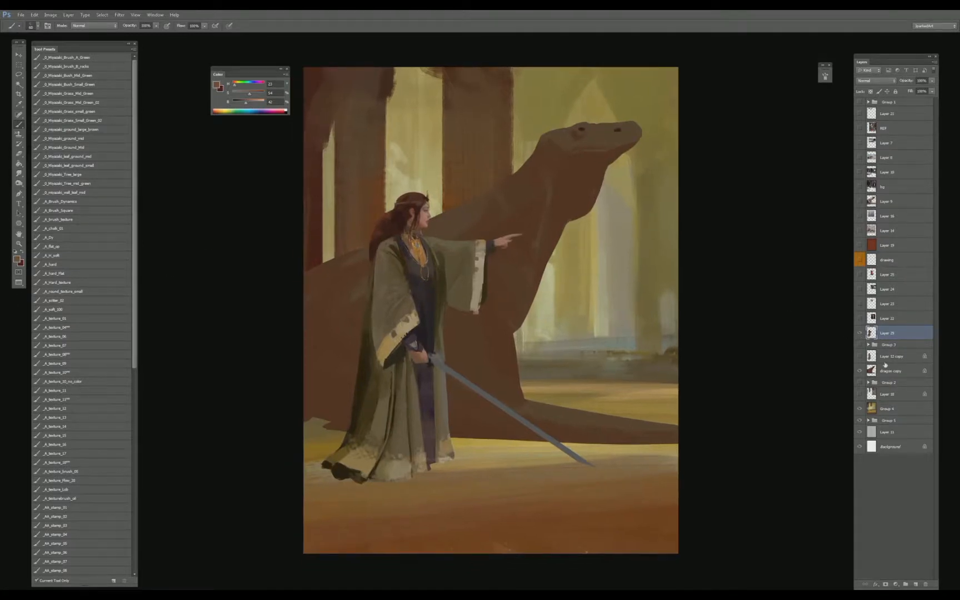
pyautogui.click(886, 371)
pyautogui.click(862, 261)
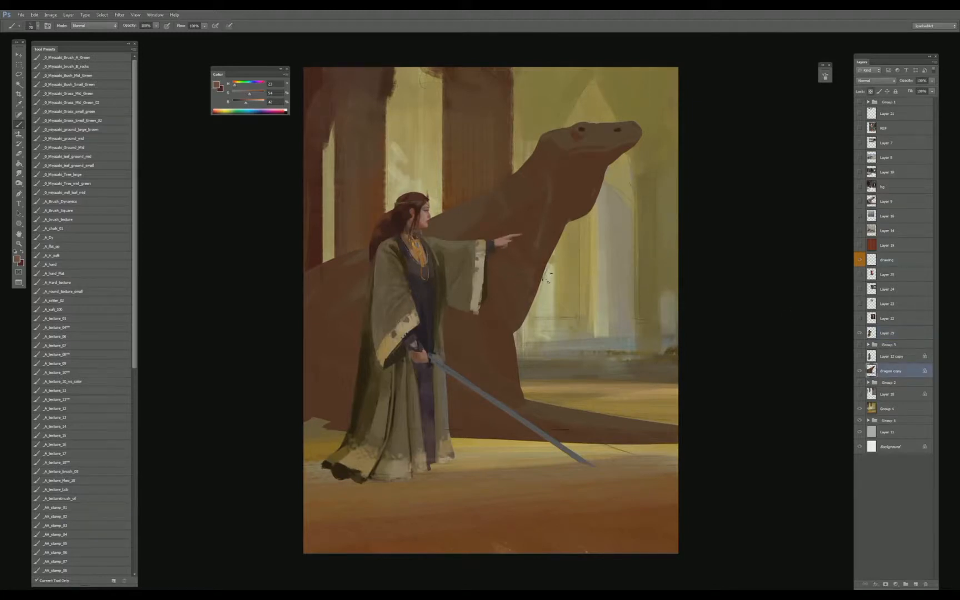
# - Shade the dragon's body below the woman's sleeve and behind her robe with dark brown
pyautogui.keyDown('alt'); pyautogui.click(408, 177); pyautogui.keyUp('alt')
pyautogui.moveTo(243, 103); pyautogui.dragTo(238, 103)
pyautogui.keyDown('alt'); pyautogui.click(470, 332); pyautogui.keyUp('alt')
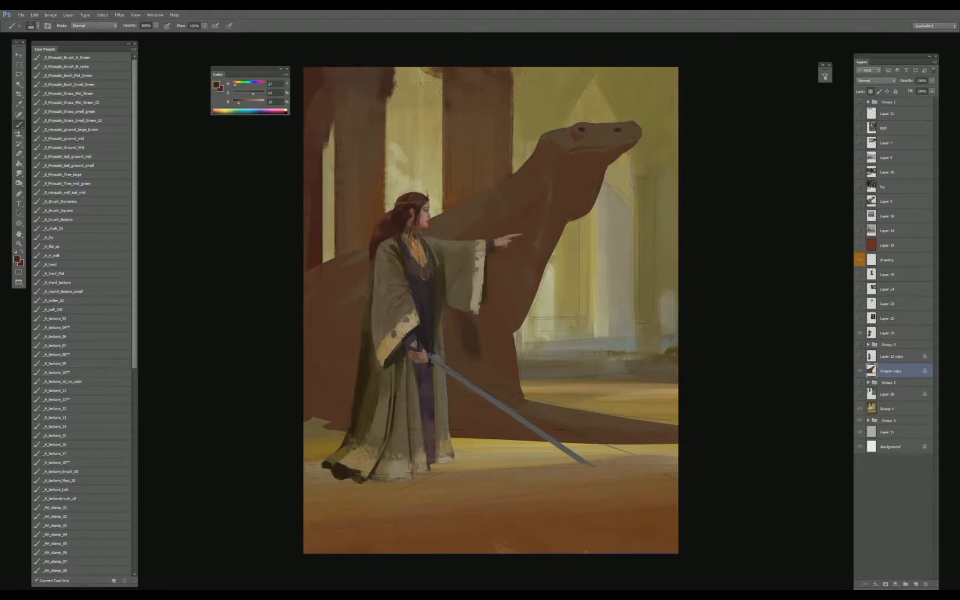
pyautogui.keyDown('alt'); pyautogui.click(463, 333); pyautogui.keyUp('alt')
pyautogui.keyDown('alt'); pyautogui.click(460, 335); pyautogui.keyUp('alt')
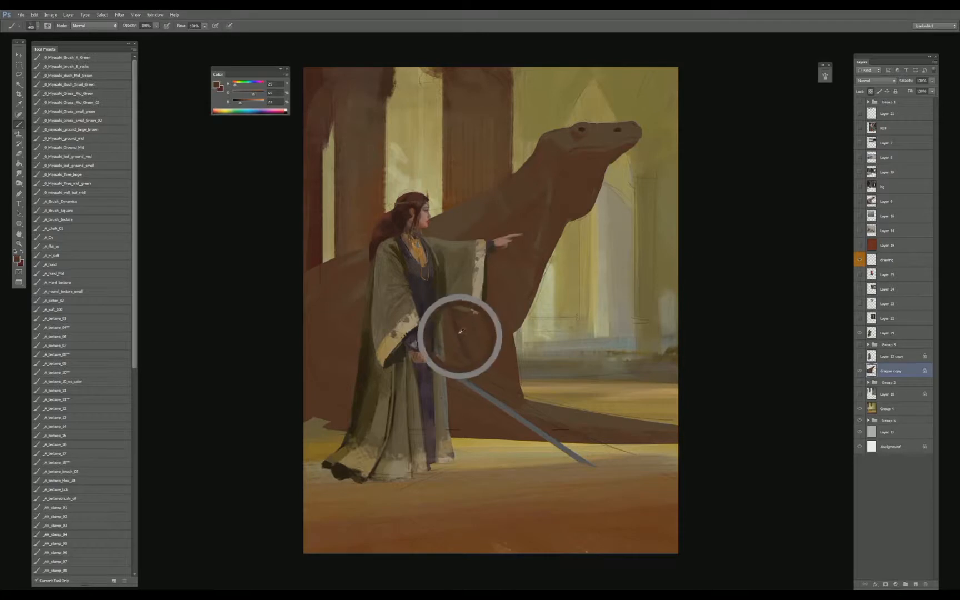
pyautogui.moveTo(457, 325); pyautogui.dragTo(465, 352)
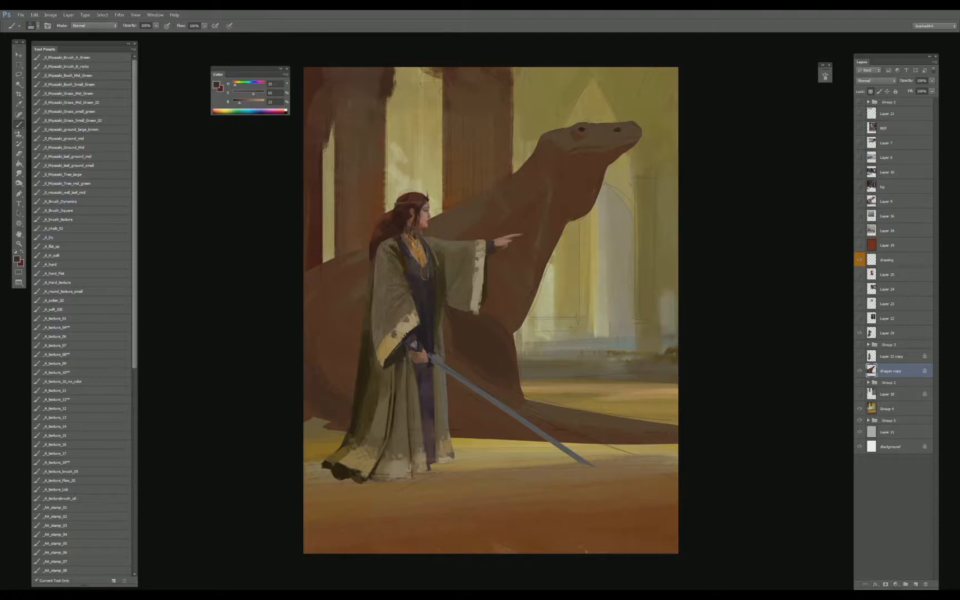
pyautogui.keyDown('alt'); pyautogui.click(333, 359); pyautogui.keyUp('alt')
pyautogui.moveTo(458, 441); pyautogui.dragTo(639, 450)
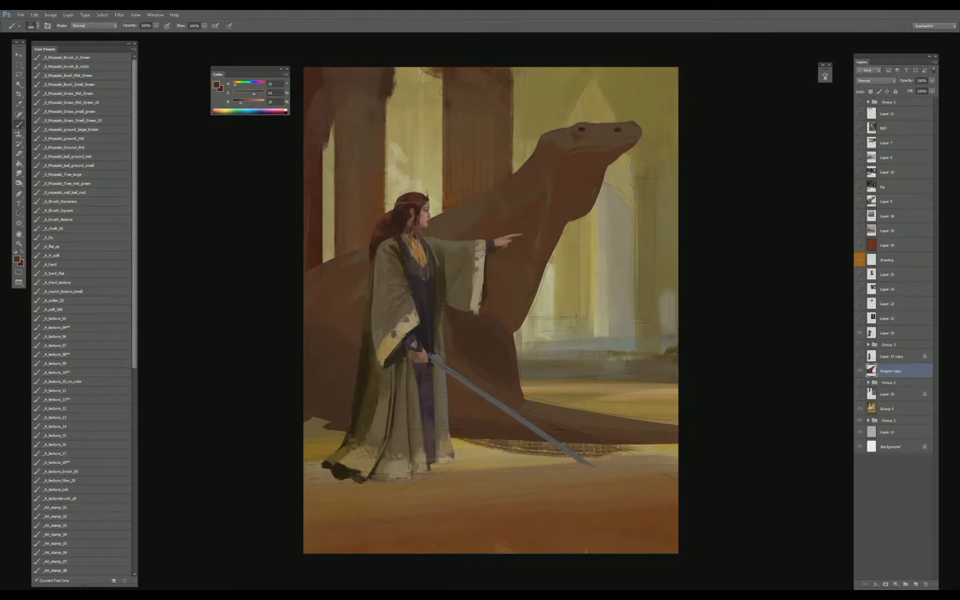
pyautogui.hotkey('ctrl', 'z')
pyautogui.hotkey('ctrl', 'z')
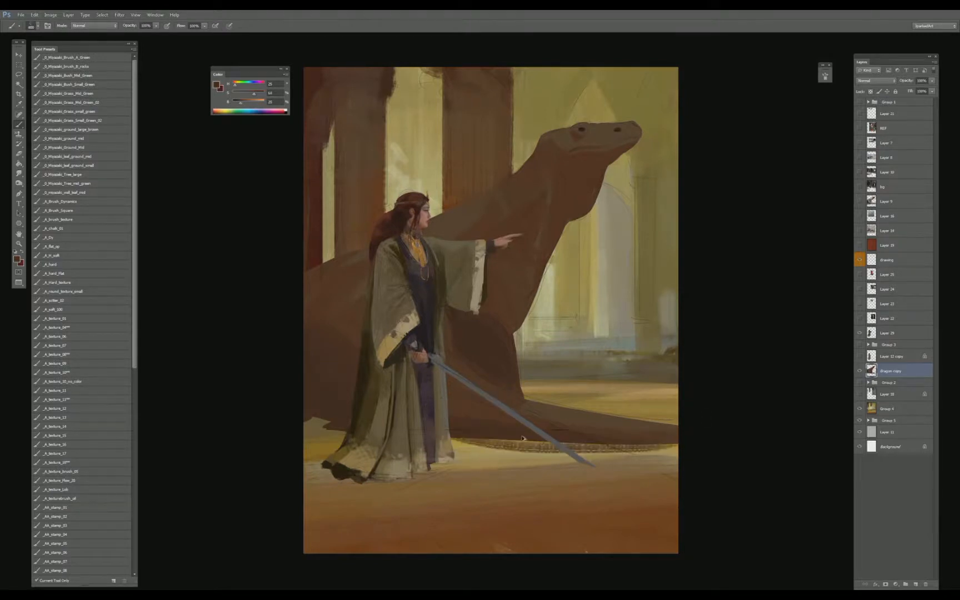
pyautogui.hotkey('ctrl', 'z')
# - Darken the dragon's tail and paint a thin shadow along its lower edge with a smaller brush and sampled dark brown
pyautogui.press('[')
pyautogui.press('[')
pyautogui.press('[')
pyautogui.press('[')
pyautogui.keyDown('alt'); pyautogui.click(476, 431); pyautogui.keyUp('alt')
pyautogui.moveTo(472, 430); pyautogui.dragTo(554, 429)
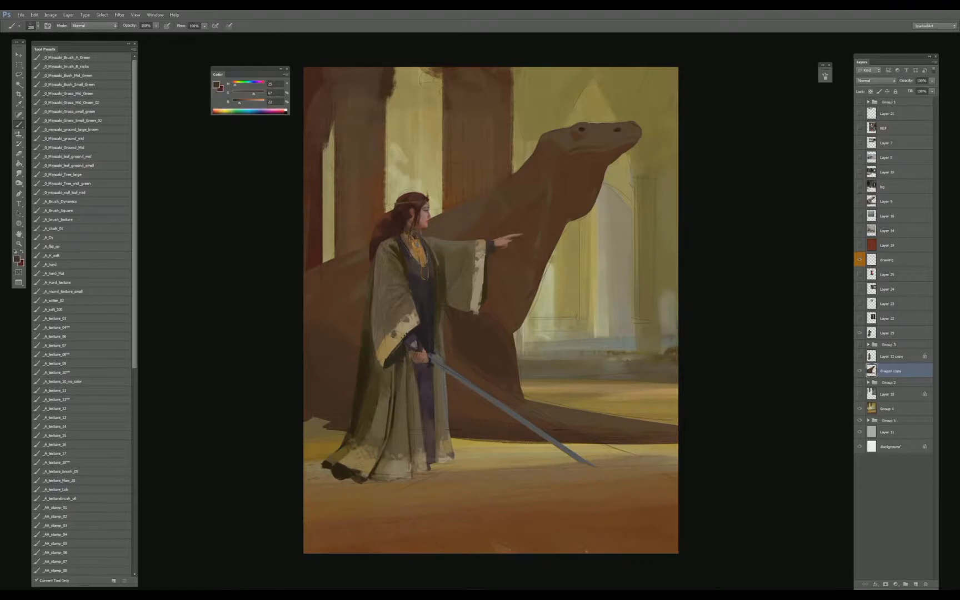
pyautogui.moveTo(452, 442); pyautogui.dragTo(677, 445)
pyautogui.keyDown('alt'); pyautogui.click(491, 418); pyautogui.keyUp('alt')
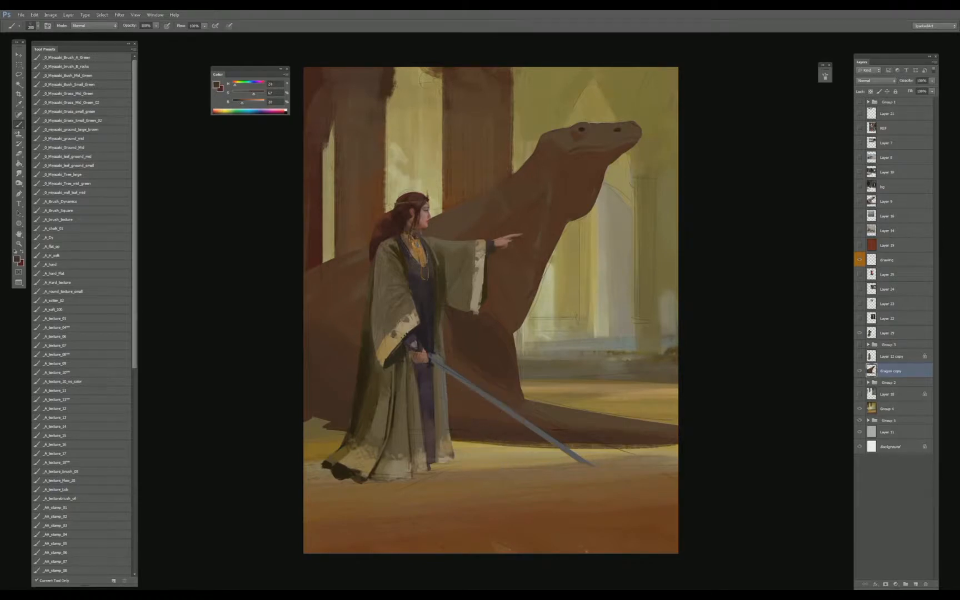
pyautogui.moveTo(451, 444); pyautogui.dragTo(585, 447)
pyautogui.moveTo(452, 445); pyautogui.dragTo(663, 449)
# - Deepen the dragon's lower body and the base of its tail with a larger brush in reddish and dark brown
pyautogui.press(']')
pyautogui.press(']')
pyautogui.press(']')
pyautogui.moveTo(281, 425); pyautogui.dragTo(256, 380)
pyautogui.moveTo(240, 105); pyautogui.dragTo(238, 105)
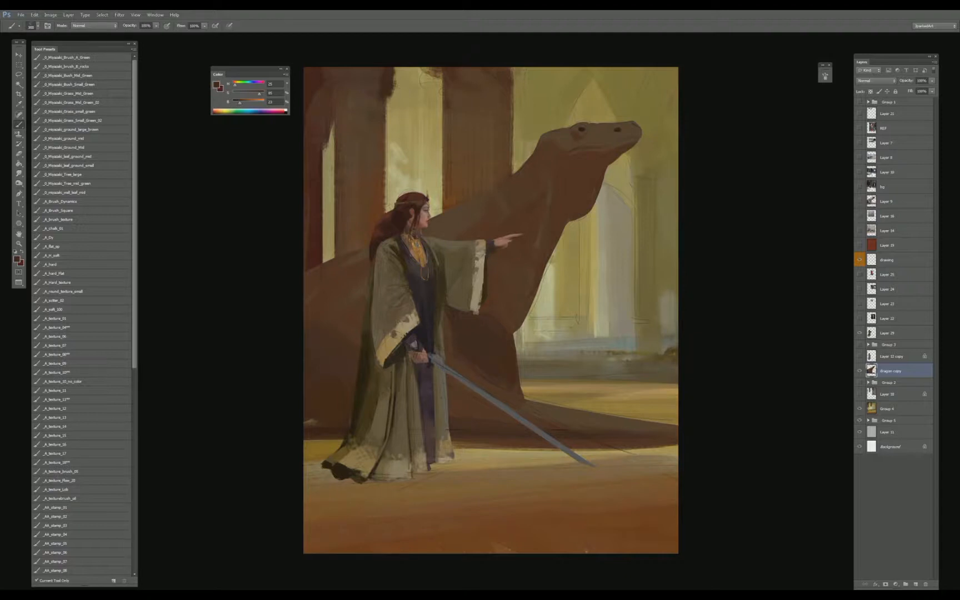
pyautogui.moveTo(519, 372); pyautogui.dragTo(522, 387)
pyautogui.keyDown('alt'); pyautogui.click(503, 298); pyautogui.keyUp('alt')
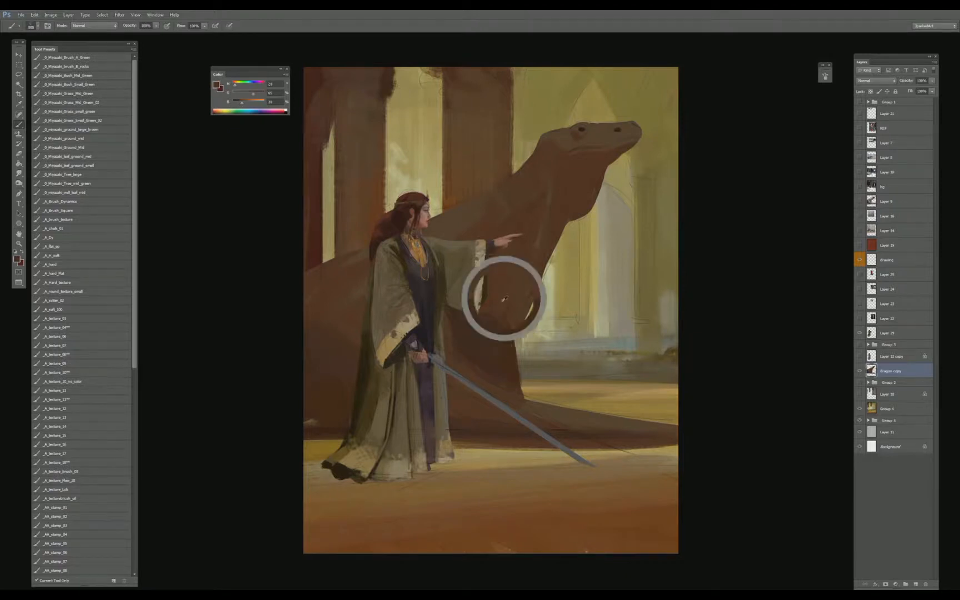
pyautogui.moveTo(243, 103); pyautogui.dragTo(239, 102)
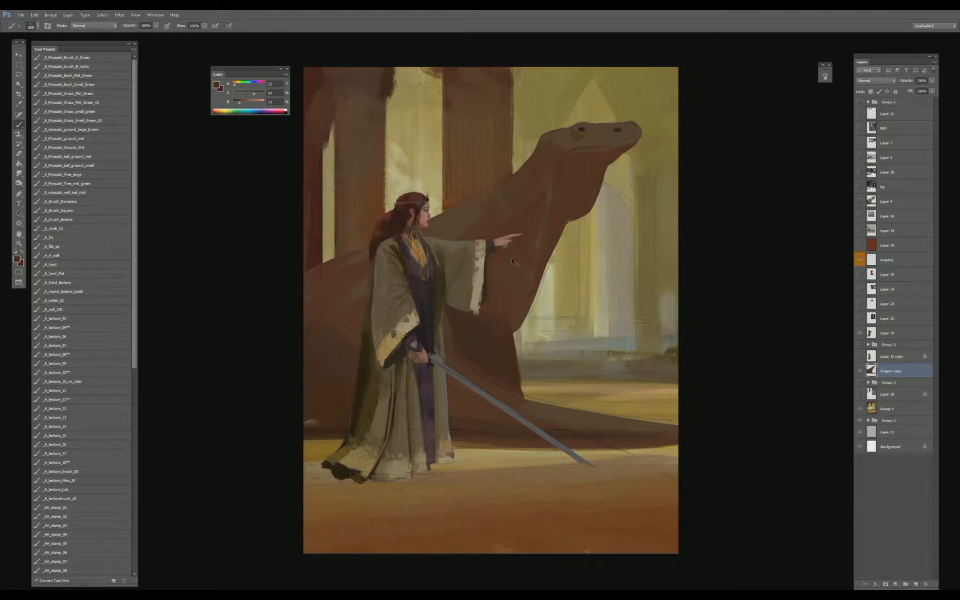
# - Blend the dragon's chest, flank, back and neck using brown tones sampled from its body
pyautogui.keyDown('alt'); pyautogui.click(495, 284); pyautogui.keyUp('alt')
pyautogui.moveTo(242, 102); pyautogui.dragTo(258, 94)
pyautogui.keyDown('alt'); pyautogui.click(497, 289); pyautogui.keyUp('alt')
pyautogui.keyDown('alt'); pyautogui.click(347, 329); pyautogui.keyUp('alt')
pyautogui.keyDown('alt'); pyautogui.click(333, 339); pyautogui.keyUp('alt')
pyautogui.keyDown('alt'); pyautogui.click(348, 319); pyautogui.keyUp('alt')
pyautogui.keyDown('alt'); pyautogui.click(459, 217); pyautogui.keyUp('alt')
pyautogui.keyDown('alt'); pyautogui.click(464, 212); pyautogui.keyUp('alt')
pyautogui.keyDown('alt'); pyautogui.click(525, 178); pyautogui.keyUp('alt')
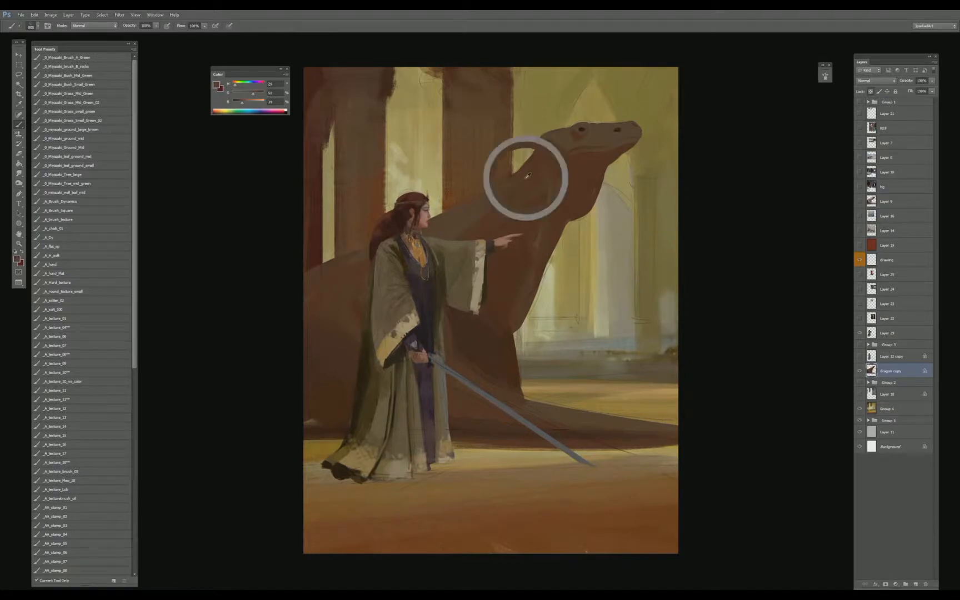
# - Hide the drawing layer and shade the dragon's belly and chest around the woman's sleeve with sampled dark browns
pyautogui.click(860, 260)
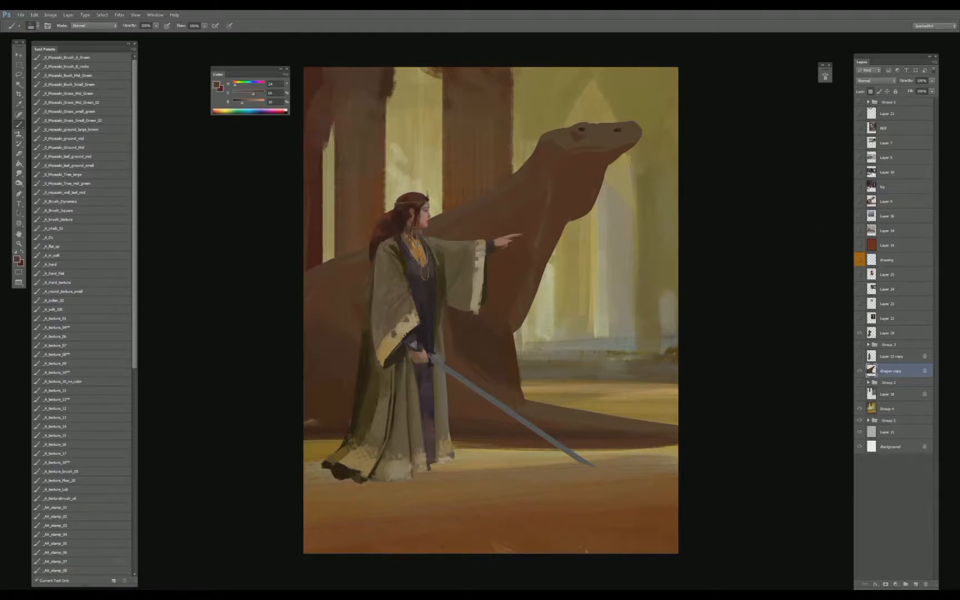
pyautogui.keyDown('alt'); pyautogui.click(473, 345); pyautogui.keyUp('alt')
pyautogui.keyDown('alt'); pyautogui.click(455, 357); pyautogui.keyUp('alt')
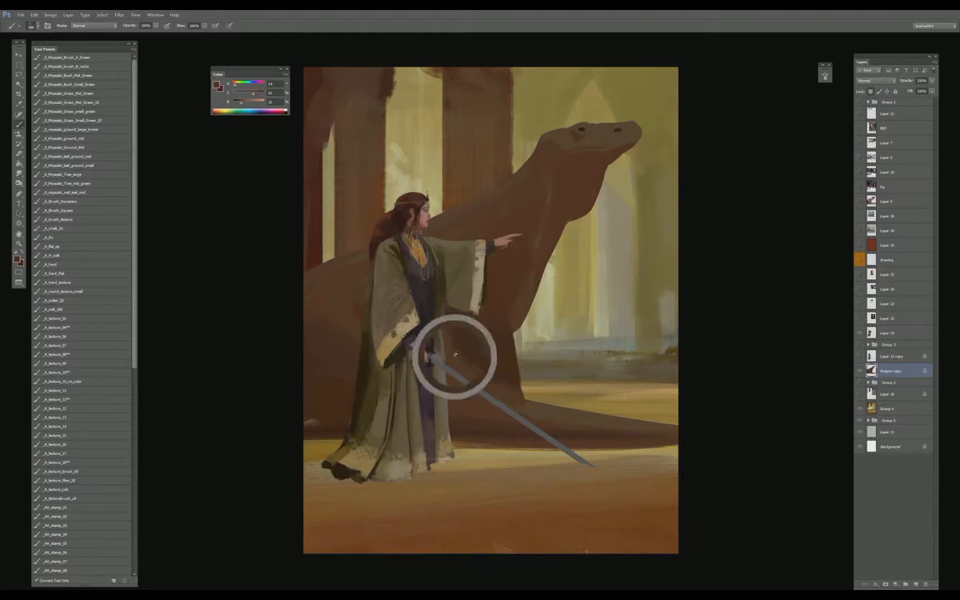
pyautogui.keyDown('alt'); pyautogui.click(472, 345); pyautogui.keyUp('alt')
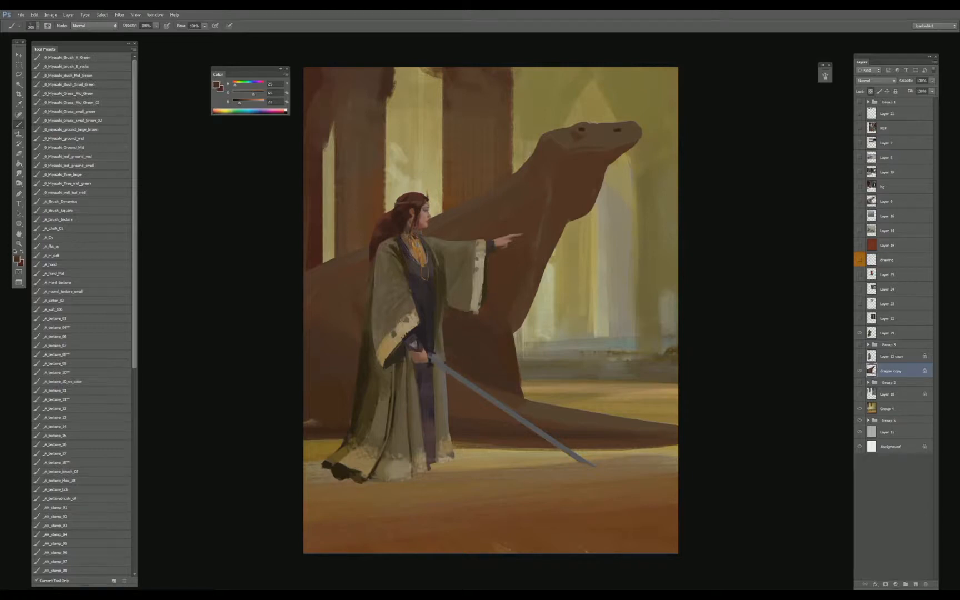
pyautogui.keyDown('alt'); pyautogui.click(517, 397); pyautogui.keyUp('alt')
pyautogui.keyDown('alt'); pyautogui.click(476, 362); pyautogui.keyUp('alt')
pyautogui.keyDown('alt'); pyautogui.click(508, 300); pyautogui.keyUp('alt')
pyautogui.keyDown('alt'); pyautogui.click(485, 339); pyautogui.keyUp('alt')
pyautogui.moveTo(539, 235); pyautogui.dragTo(541, 274)
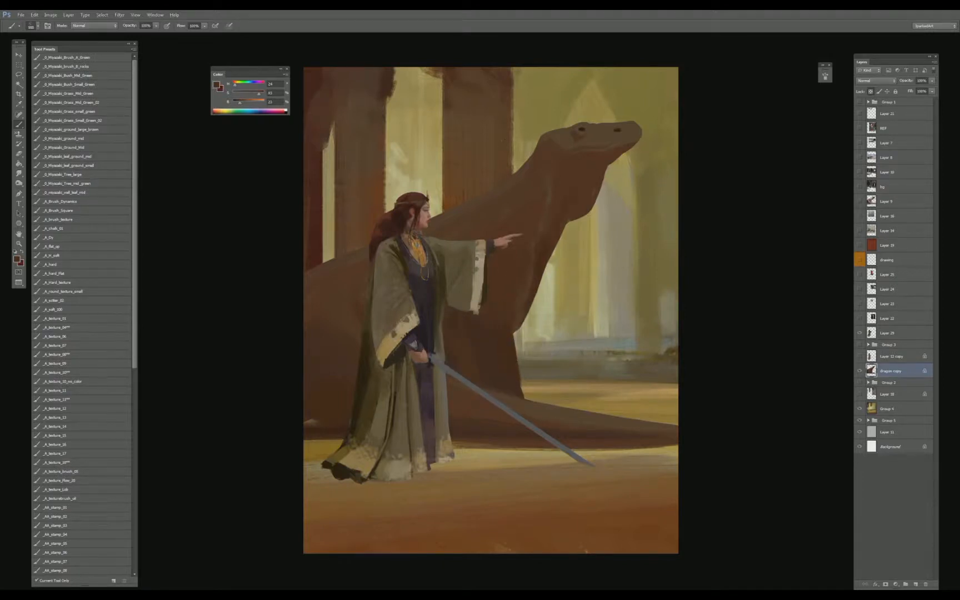
# - Choose the _A_soft_100 brush preset with a darker brown and set the brush mode to Overlay
pyautogui.scroll(-3, 100, 429)
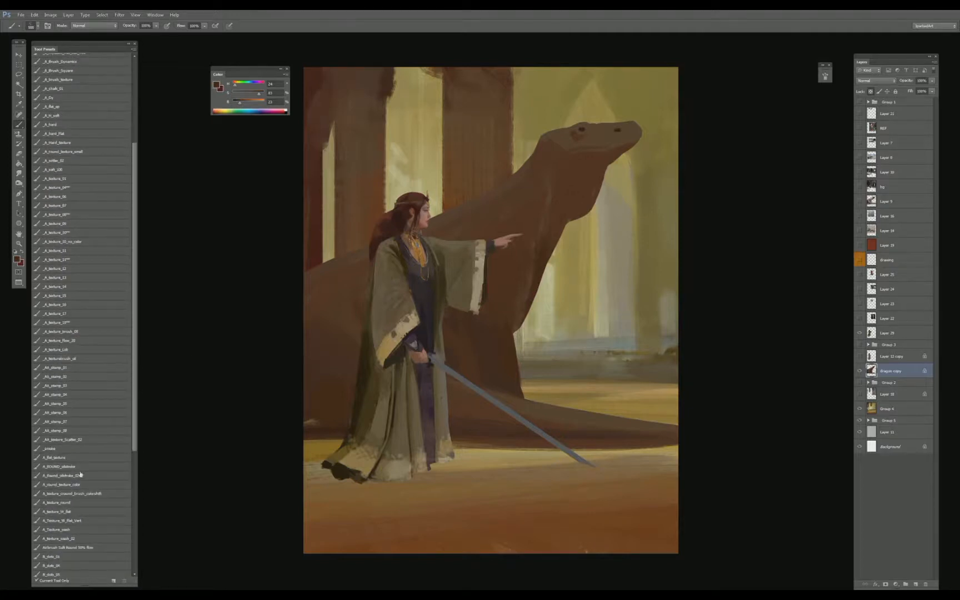
pyautogui.scroll(3, 64, 260)
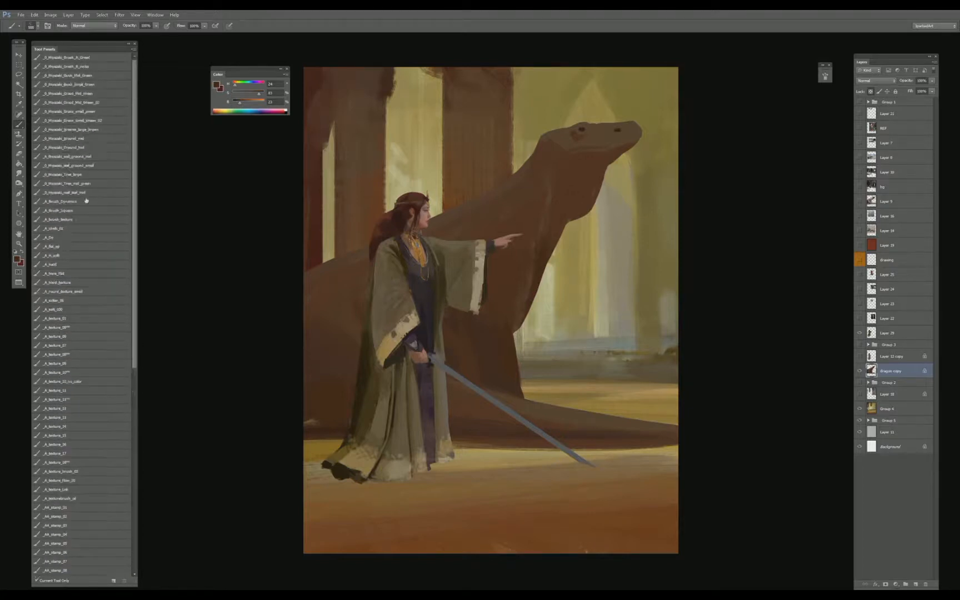
pyautogui.click(64, 273)
pyautogui.click(64, 309)
pyautogui.click(238, 104)
pyautogui.rightClick(524, 313)
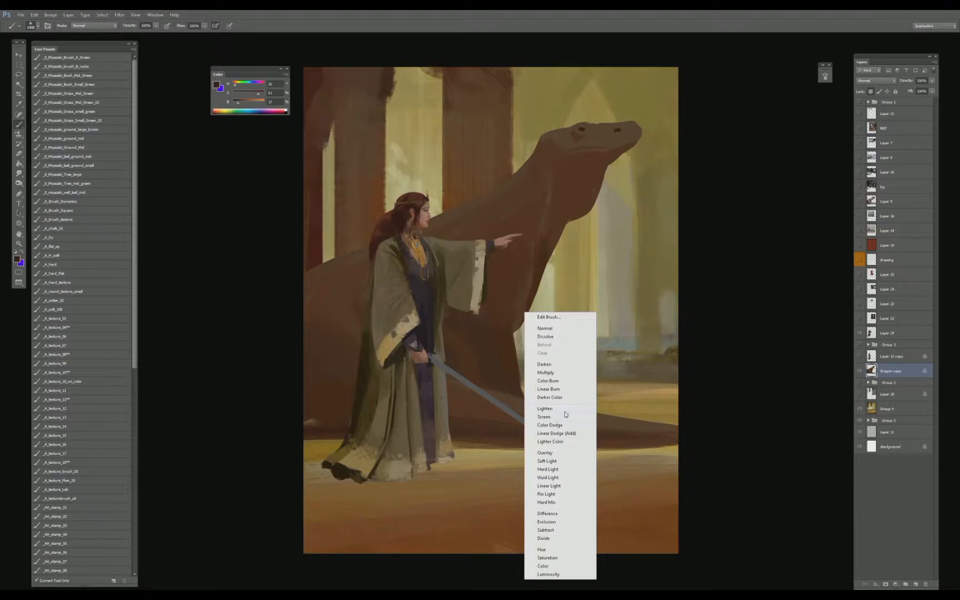
pyautogui.click(556, 453)
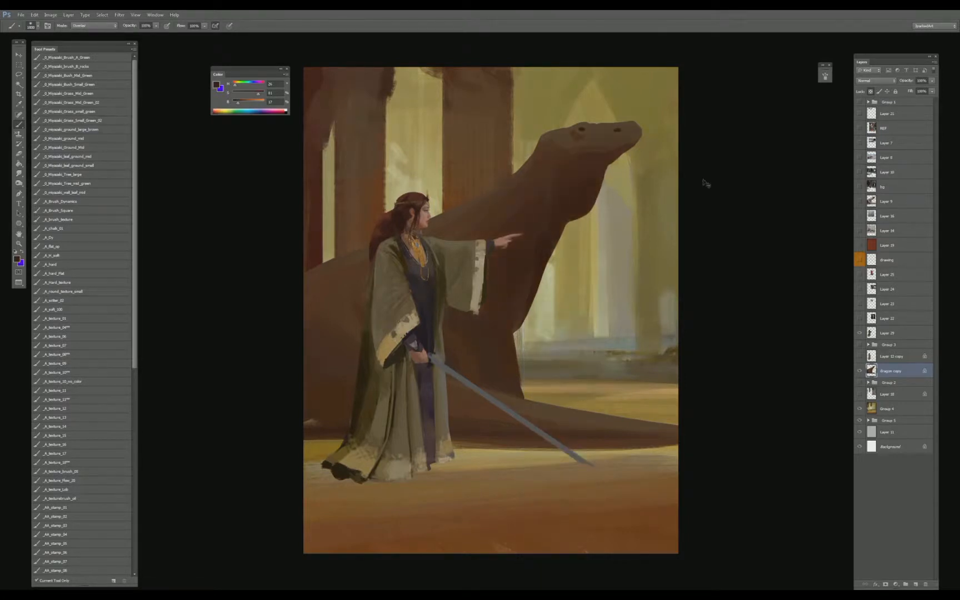
# - Glaze the dragon's neck and chest with large soft Overlay strokes, using dark brown and an orange sampled from the ground
pyautogui.moveTo(592, 192); pyautogui.dragTo(519, 288)
pyautogui.moveTo(455, 214); pyautogui.dragTo(501, 323)
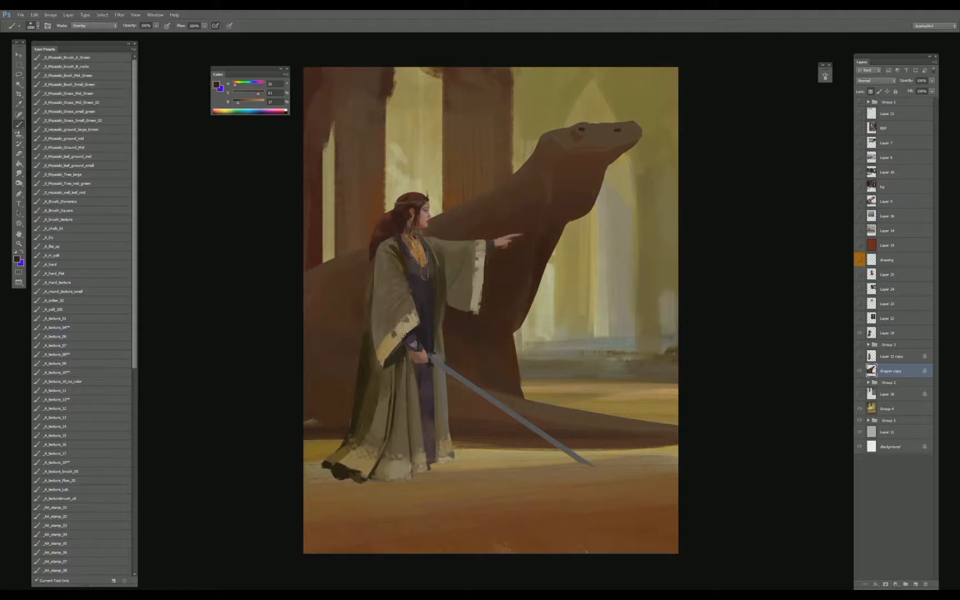
pyautogui.keyDown('alt'); pyautogui.click(521, 218); pyautogui.keyUp('alt')
pyautogui.rightClick(519, 246)
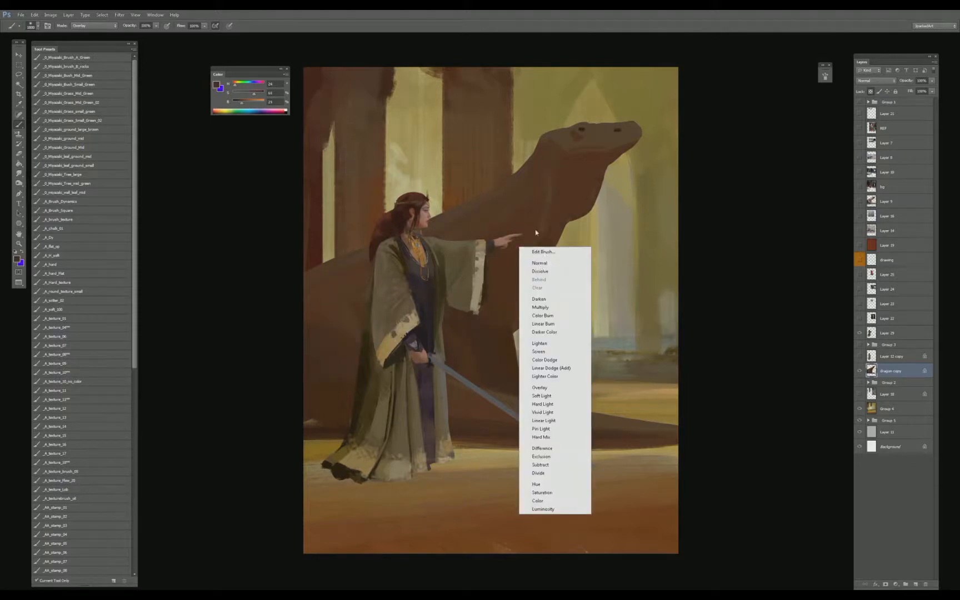
pyautogui.press('Escape')
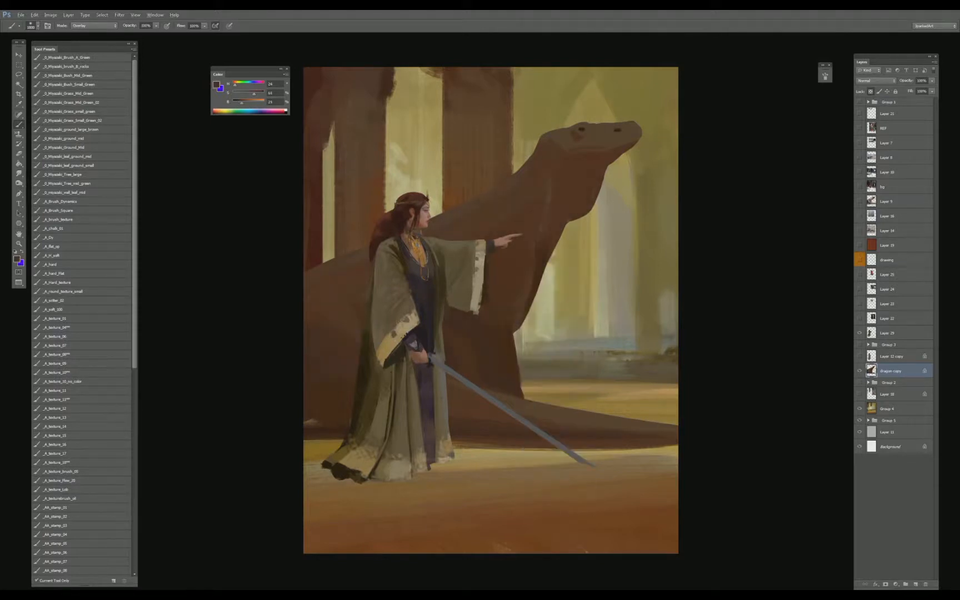
pyautogui.keyDown('alt'); pyautogui.click(551, 518); pyautogui.keyUp('alt')
pyautogui.moveTo(528, 270); pyautogui.dragTo(507, 300)
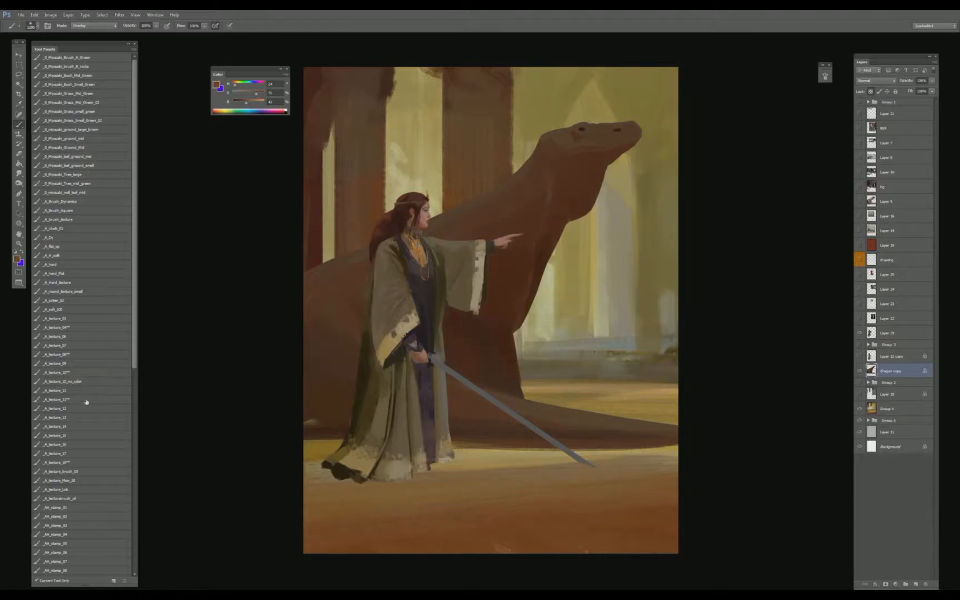
# - Switch to a textured brush and repaint the dragon's eyes, snout and jaw with sampled reddish browns
pyautogui.click(88, 378)
pyautogui.keyDown('alt'); pyautogui.click(578, 128); pyautogui.keyUp('alt')
pyautogui.click(584, 129)
pyautogui.keyDown('alt'); pyautogui.click(583, 131); pyautogui.keyUp('alt')
pyautogui.click(585, 127)
pyautogui.keyDown('alt'); pyautogui.click(579, 128); pyautogui.keyUp('alt')
pyautogui.moveTo(583, 130)
pyautogui.mouseDown()
pyautogui.moveTo(587, 149)
pyautogui.moveTo(584, 133)
pyautogui.mouseUp()
pyautogui.keyDown('alt'); pyautogui.click(619, 127); pyautogui.keyUp('alt')
pyautogui.click(618, 129)
pyautogui.keyDown('alt'); pyautogui.click(589, 127); pyautogui.keyUp('alt')
pyautogui.keyDown('alt'); pyautogui.click(617, 129); pyautogui.keyUp('alt')
pyautogui.click(614, 128)
pyautogui.keyDown('alt'); pyautogui.click(581, 137); pyautogui.keyUp('alt')
pyautogui.keyDown('alt'); pyautogui.click(569, 158); pyautogui.keyUp('alt')
pyautogui.keyDown('alt'); pyautogui.click(578, 176); pyautogui.keyUp('alt')
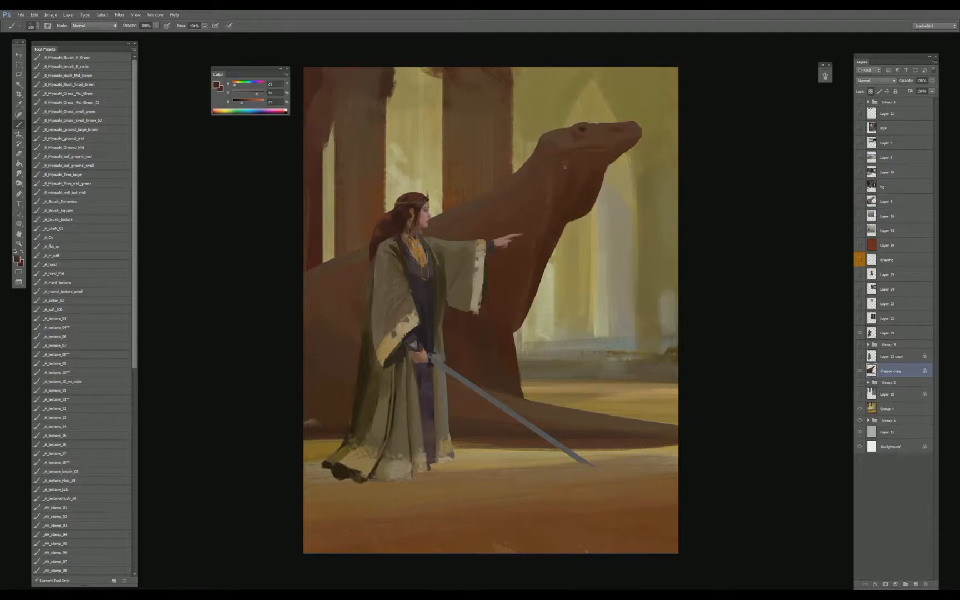
# - Reshape the front contour of the dragon's throat and chest with dark reddish-brown strokes from the jaw down to the belly
pyautogui.keyDown('alt'); pyautogui.click(561, 202); pyautogui.keyUp('alt')
pyautogui.keyDown('alt'); pyautogui.click(586, 200); pyautogui.keyUp('alt')
pyautogui.moveTo(608, 168)
pyautogui.mouseDown()
pyautogui.moveTo(547, 265)
pyautogui.moveTo(515, 360)
pyautogui.mouseUp()
pyautogui.keyDown('alt'); pyautogui.click(586, 206); pyautogui.keyUp('alt')
pyautogui.keyDown('alt'); pyautogui.click(547, 252); pyautogui.keyUp('alt')
pyautogui.keyDown('alt'); pyautogui.click(509, 333); pyautogui.keyUp('alt')
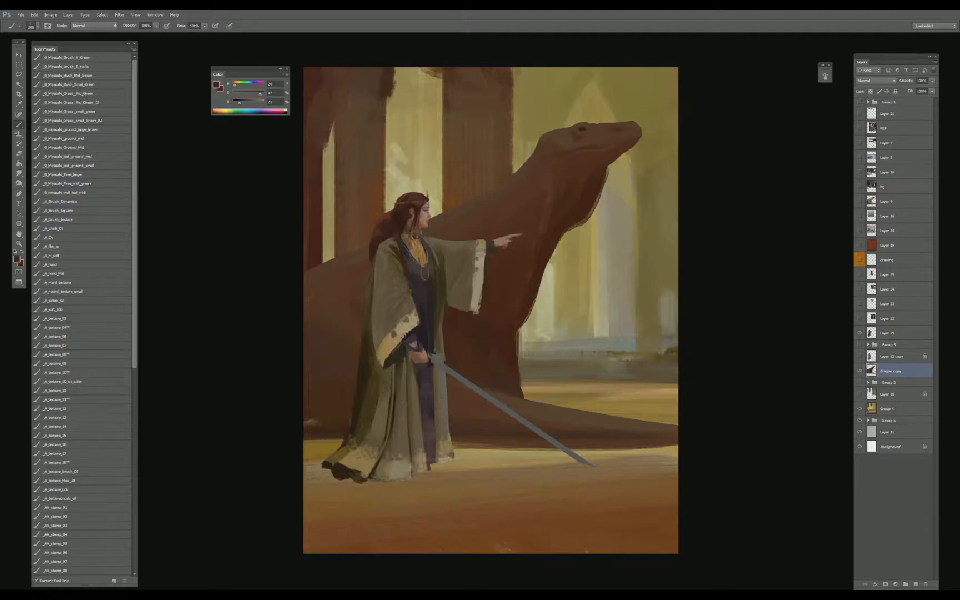
# - Smooth the contour from the back of the dragon's head down its neck with sampled lighter browns
pyautogui.keyDown('alt'); pyautogui.click(542, 142); pyautogui.keyUp('alt')
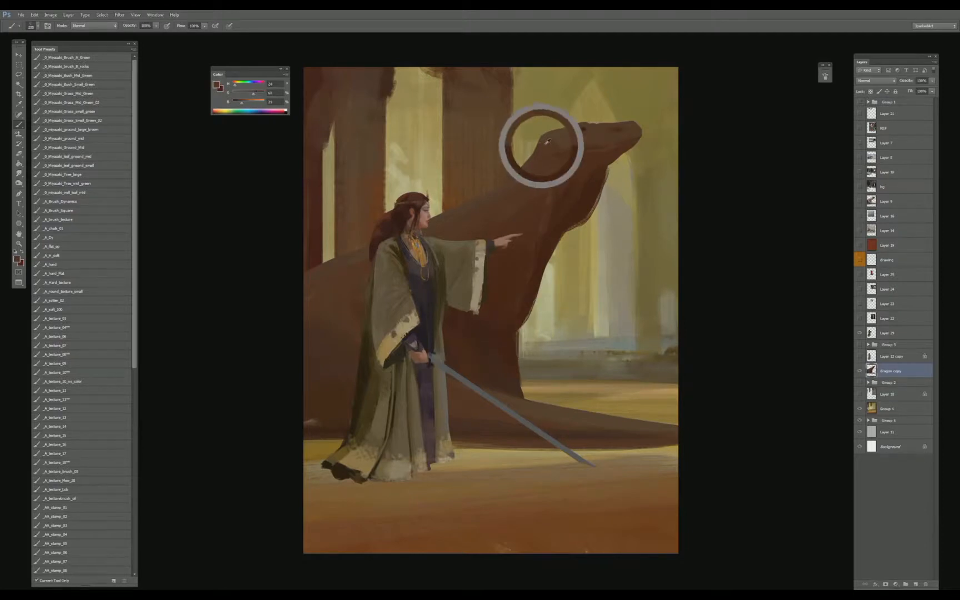
pyautogui.moveTo(522, 162); pyautogui.dragTo(537, 144)
pyautogui.keyDown('alt'); pyautogui.click(519, 178); pyautogui.keyUp('alt')
pyautogui.keyDown('alt'); pyautogui.click(536, 154); pyautogui.keyUp('alt')
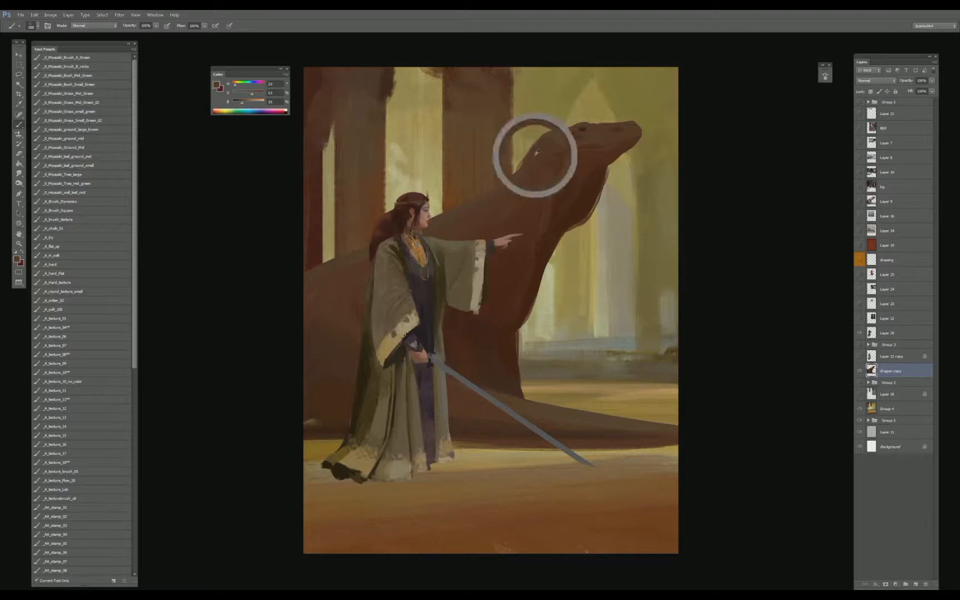
pyautogui.keyDown('alt'); pyautogui.click(472, 200); pyautogui.keyUp('alt')
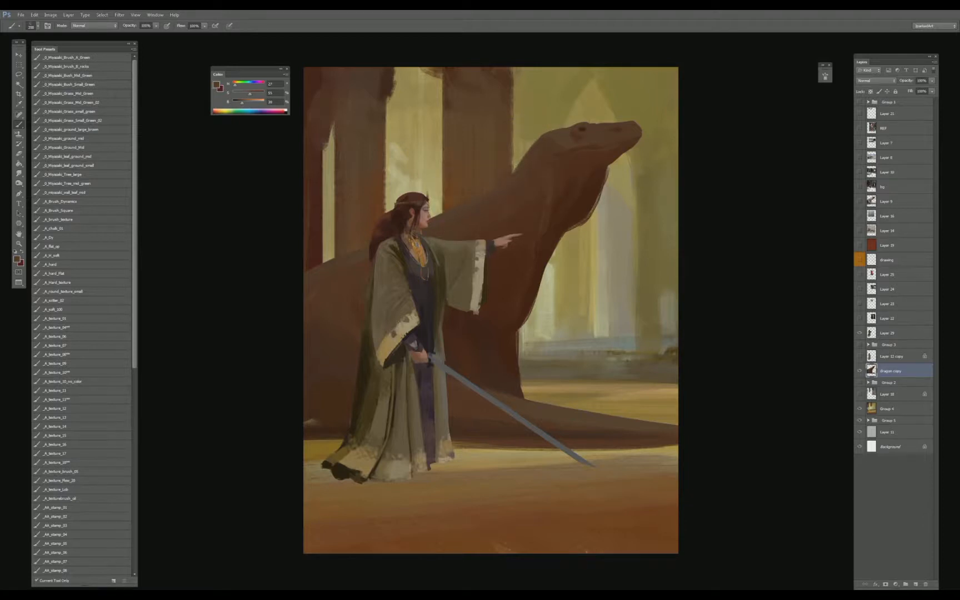
# - Warm the background pillars with sampled orange on the Group 4 layer, and stamp all visible layers above Layer 29
pyautogui.click(887, 409)
pyautogui.keyDown('alt'); pyautogui.click(447, 205); pyautogui.keyUp('alt')
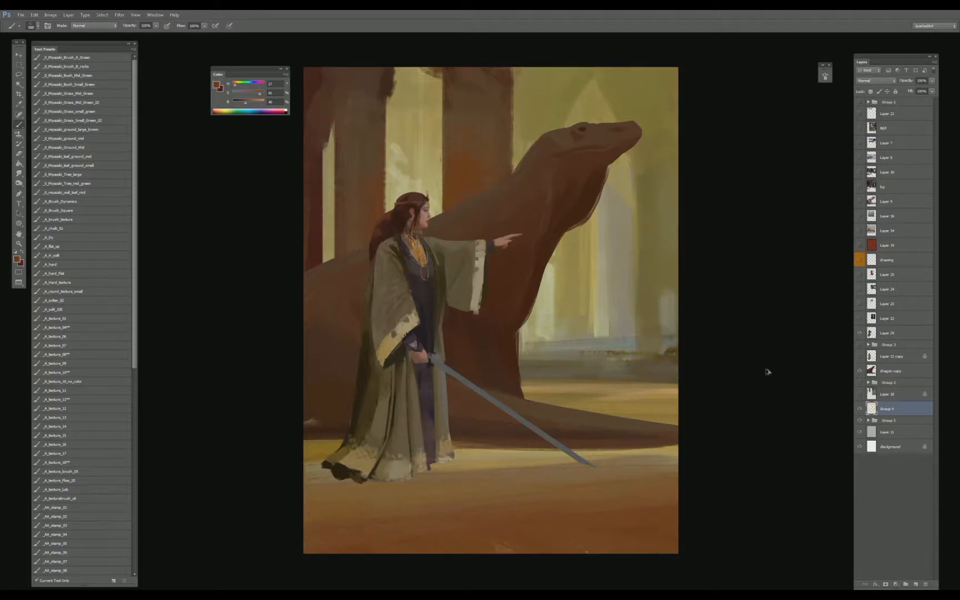
pyautogui.click(903, 337)
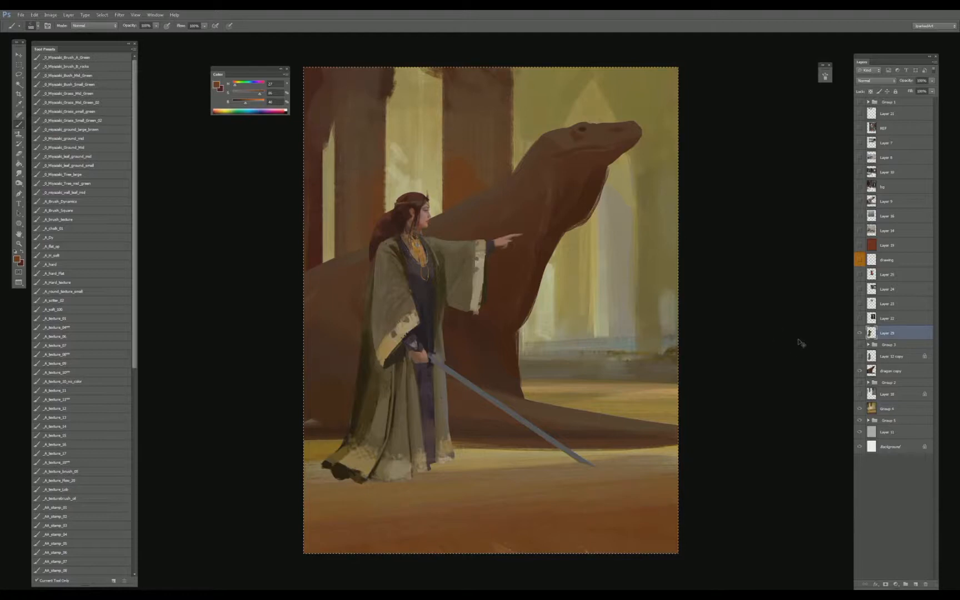
pyautogui.hotkey('ctrl', 'shift', 'alt', 'e')
# - Show the red Layer 19, compare the painting with and without it, and lower its opacity for a subtler warm tint
pyautogui.click(861, 245)
pyautogui.click(900, 245)
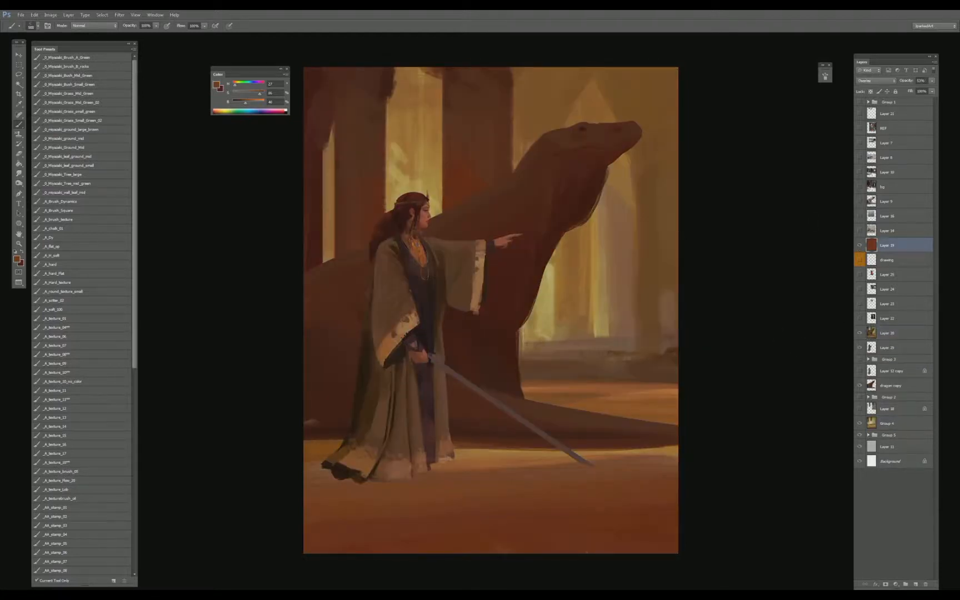
pyautogui.click(861, 245)
pyautogui.click(861, 245)
pyautogui.moveTo(909, 83); pyautogui.dragTo(906, 83)
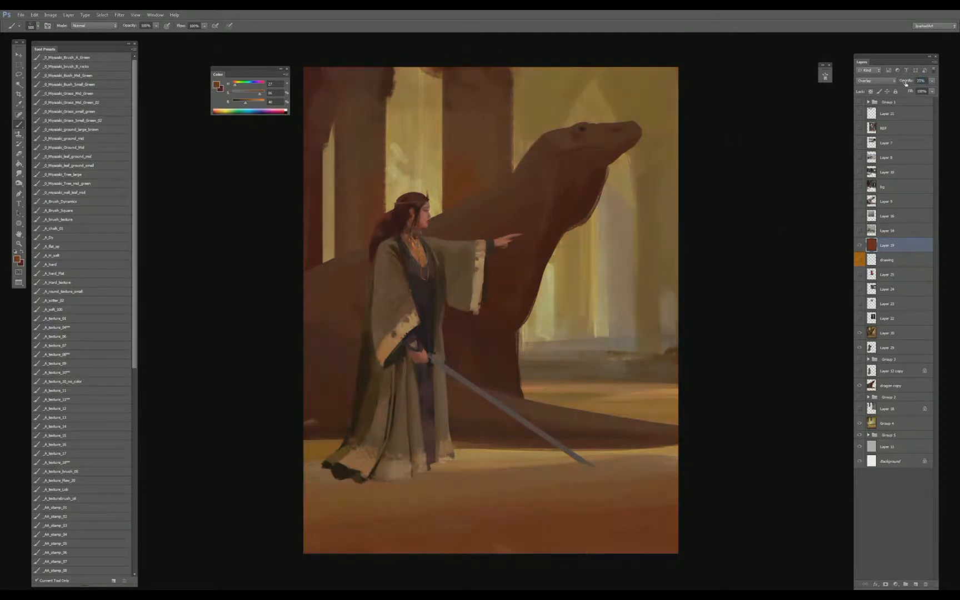
pyautogui.hotkey('ctrl', '-')
pyautogui.hotkey('ctrl', '-')
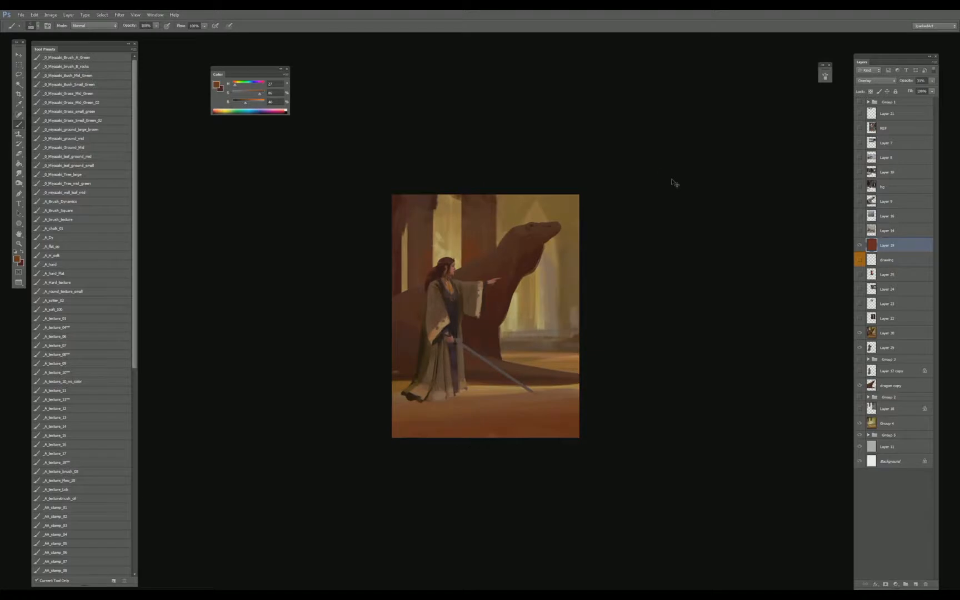
pyautogui.hotkey('ctrl', '=')
pyautogui.hotkey('ctrl', '=')
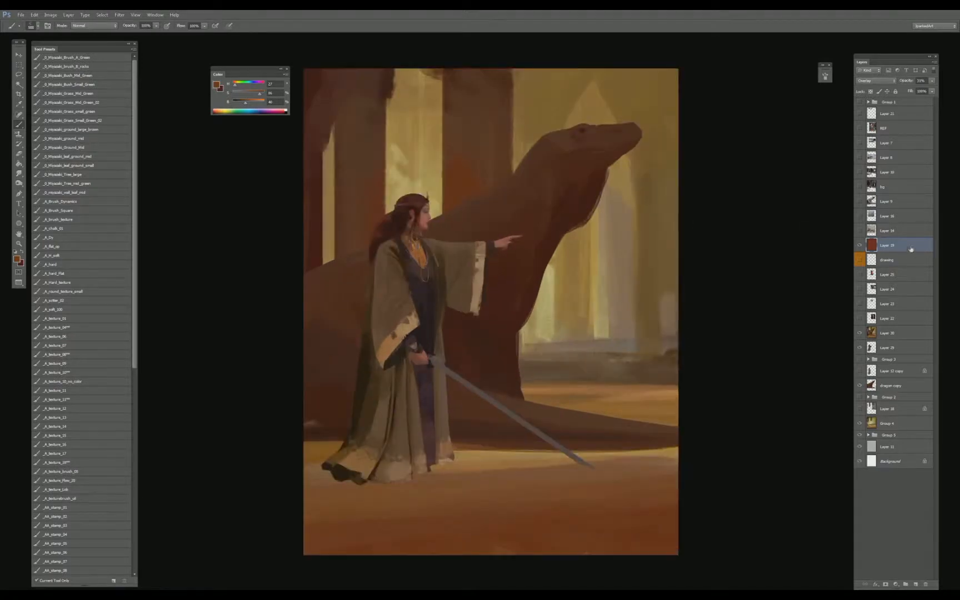
# - Move Layer 19 directly above the stamped layer and stamp all visible layers into another new layer
pyautogui.moveTo(910, 249); pyautogui.dragTo(896, 321)
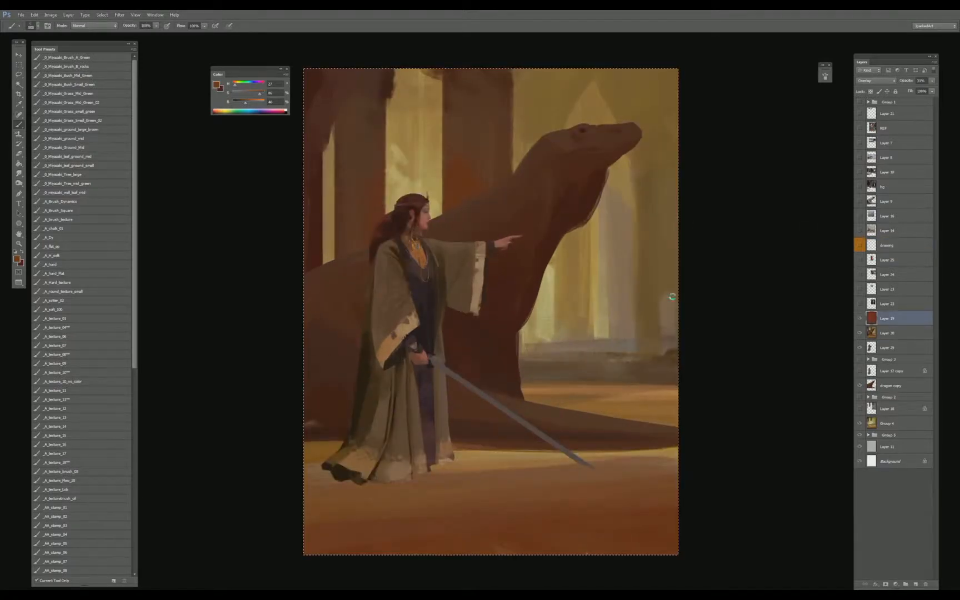
pyautogui.hotkey('ctrl', 'shift', 'alt', 'e')
# - Touch up the edge of the leftmost pillar with a sampled reddish brown
pyautogui.keyDown('alt'); pyautogui.click(322, 165); pyautogui.keyUp('alt')
pyautogui.moveTo(325, 156); pyautogui.dragTo(331, 239)
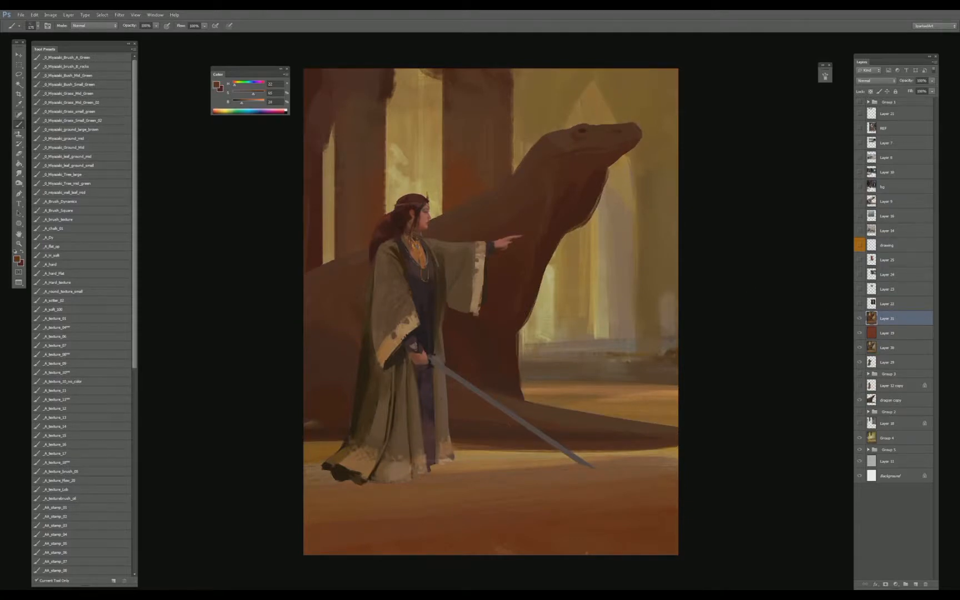
# - Load the woman's silhouette from Layer 29 as a selection and touch up the sword near its hilt with sampled tones
pyautogui.moveTo(465, 484); pyautogui.dragTo(469, 439)
pyautogui.keyDown('ctrl'); pyautogui.click(871, 362); pyautogui.keyUp('ctrl')
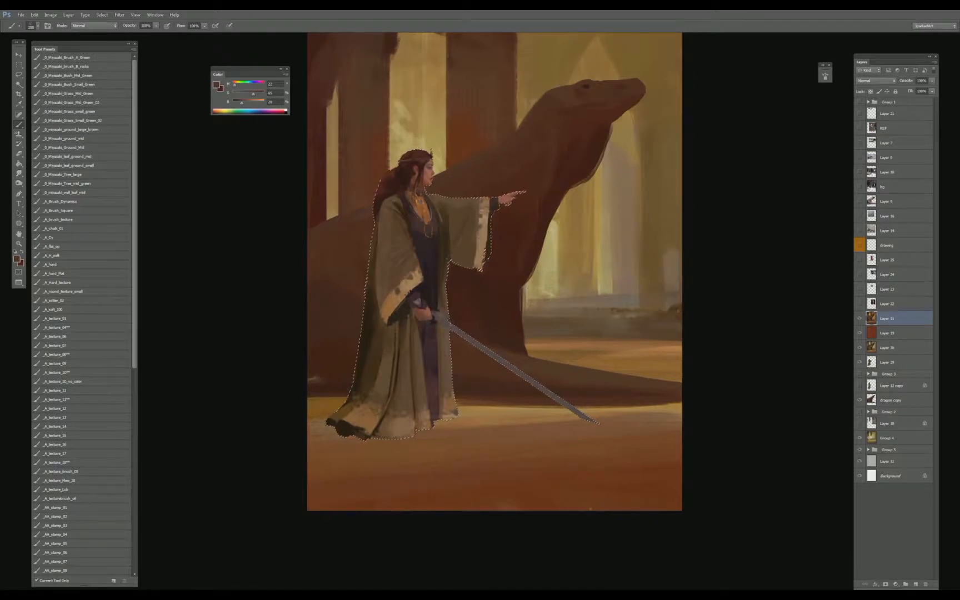
pyautogui.keyDown('alt'); pyautogui.click(457, 316); pyautogui.keyUp('alt')
pyautogui.keyDown('alt'); pyautogui.click(413, 281); pyautogui.keyUp('alt')
pyautogui.moveTo(414, 278); pyautogui.dragTo(450, 323)
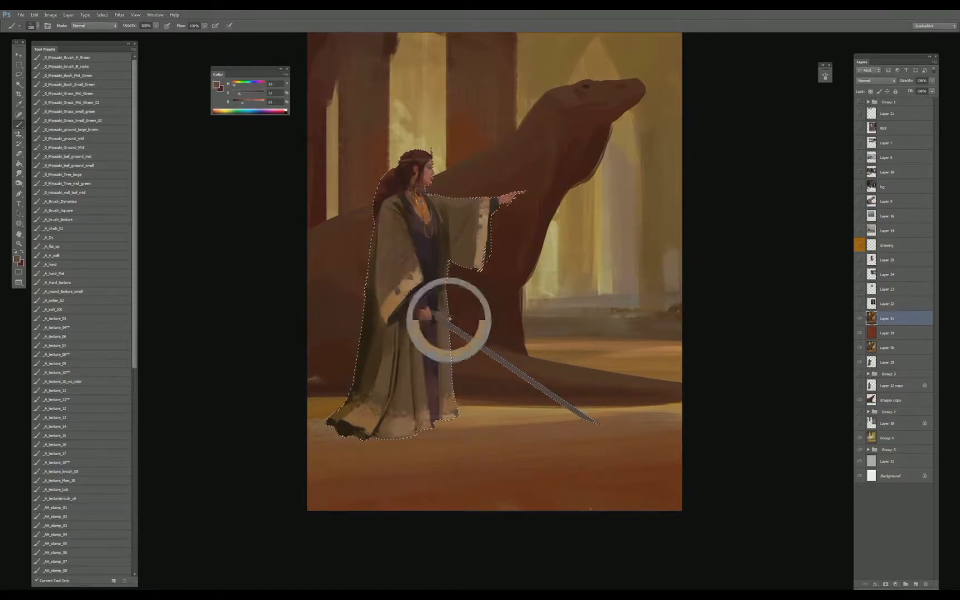
# - Lighten the sword blade with a larger brush in a pale tan derived from the sampled ground colour
pyautogui.keyDown('alt'); pyautogui.click(479, 388); pyautogui.keyUp('alt')
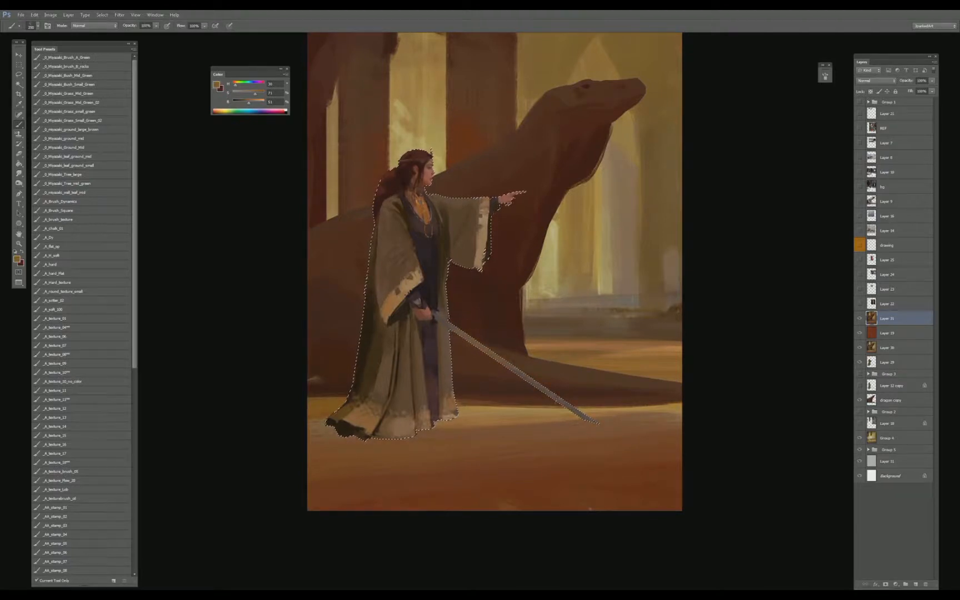
pyautogui.moveTo(249, 102); pyautogui.dragTo(246, 94)
pyautogui.press(']')
pyautogui.press(']')
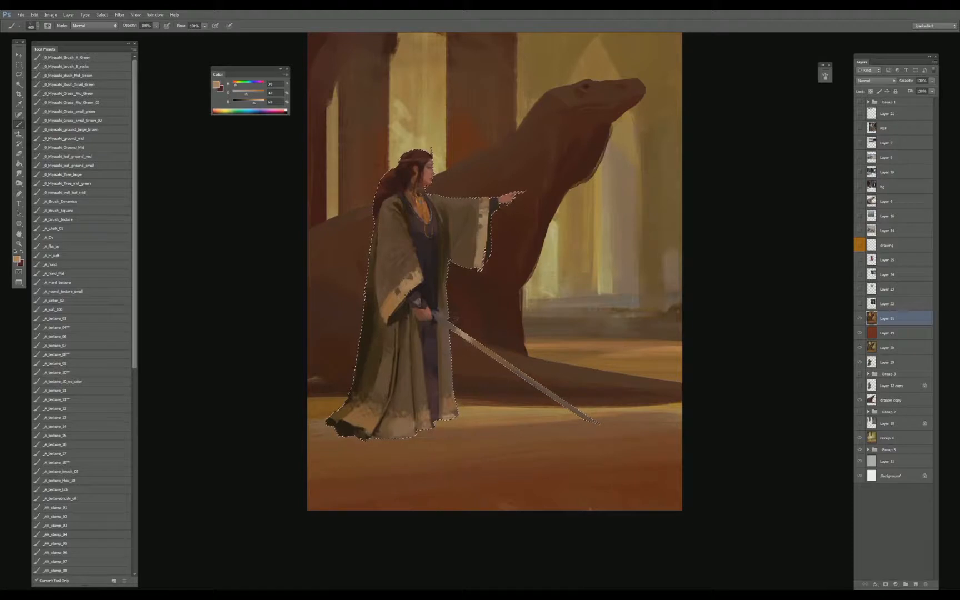
pyautogui.moveTo(463, 335); pyautogui.dragTo(514, 369)
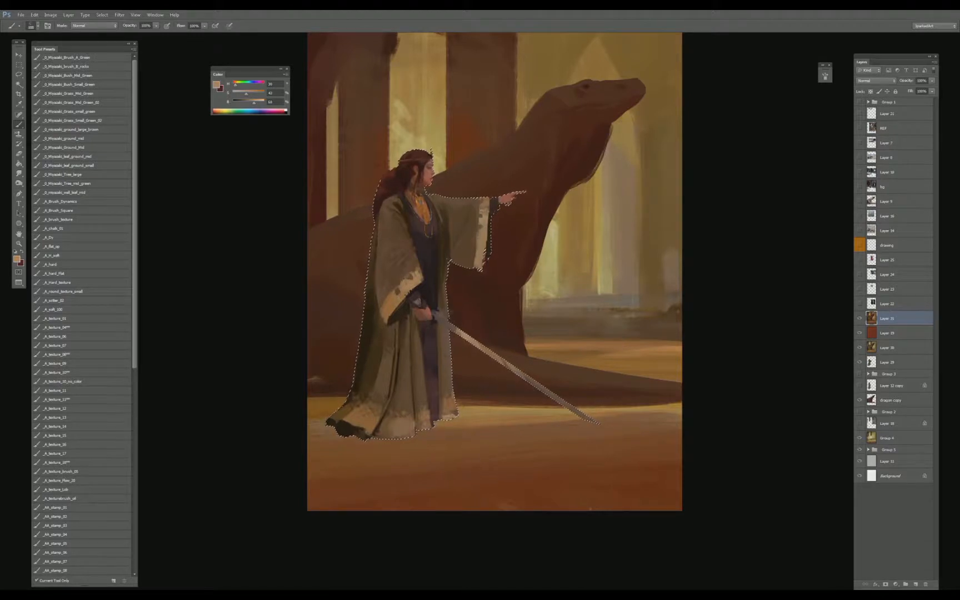
# - Paint the sword's crossguard and hilt with a much smaller brush, using dark and brownish tones sampled around the hand
pyautogui.keyDown('alt'); pyautogui.click(412, 296); pyautogui.keyUp('alt')
pyautogui.press('[')
pyautogui.press('[')
pyautogui.press('[')
pyautogui.press('[')
pyautogui.press('[')
pyautogui.press('[')
pyautogui.press('[')
pyautogui.press('[')
pyautogui.press('[')
pyautogui.press('[')
pyautogui.press('[')
pyautogui.press('[')
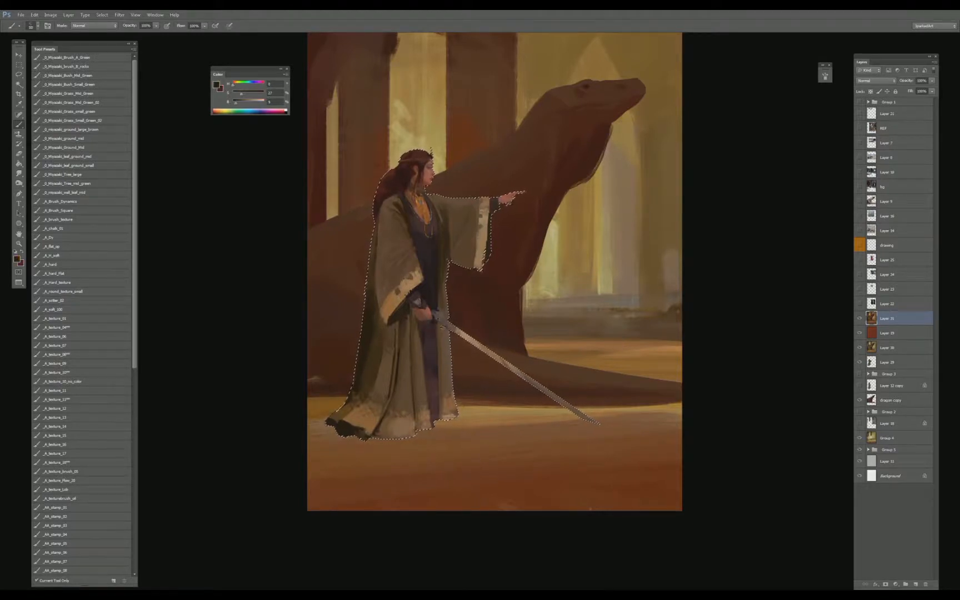
pyautogui.keyDown('alt'); pyautogui.click(429, 318); pyautogui.keyUp('alt')
pyautogui.keyDown('alt'); pyautogui.click(456, 331); pyautogui.keyUp('alt')
pyautogui.keyDown('alt'); pyautogui.click(439, 332); pyautogui.keyUp('alt')
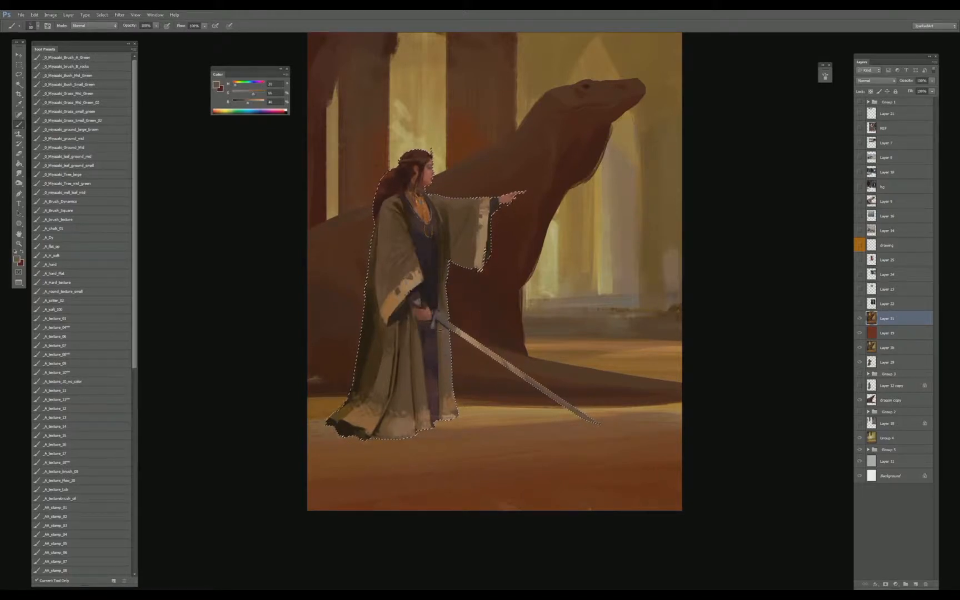
pyautogui.moveTo(433, 322); pyautogui.dragTo(435, 329)
pyautogui.keyDown('alt'); pyautogui.click(433, 333); pyautogui.keyUp('alt')
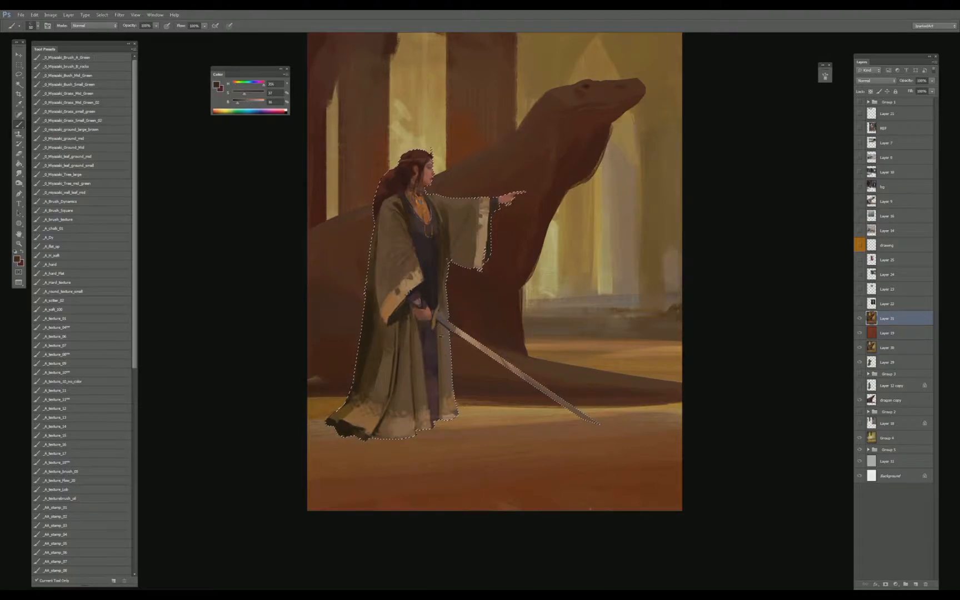
# - Touch up the fingers and wrist of the sword hand with sampled skin and dark cuff tones
pyautogui.keyDown('alt'); pyautogui.click(431, 315); pyautogui.keyUp('alt')
pyautogui.keyDown('alt'); pyautogui.click(428, 311); pyautogui.keyUp('alt')
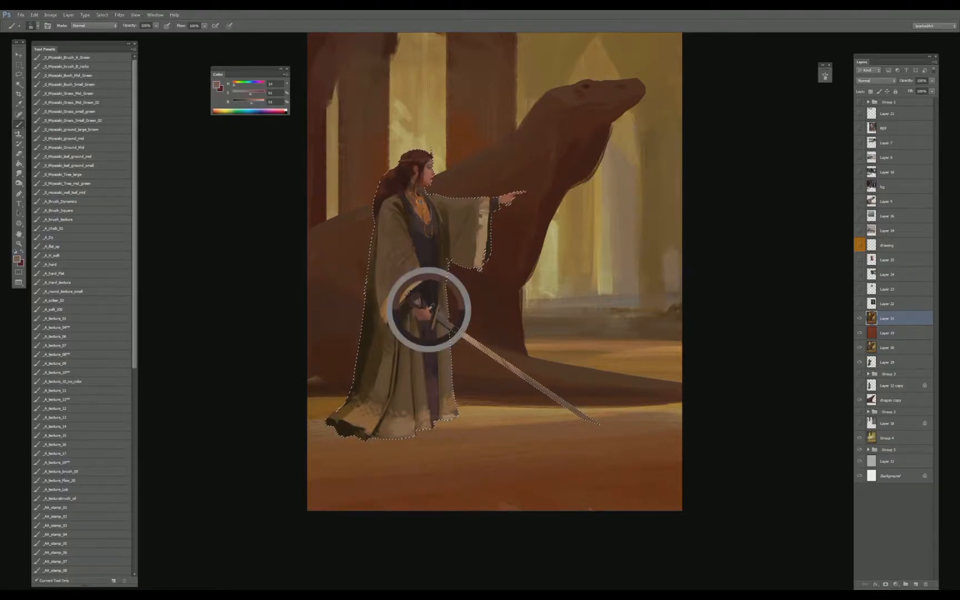
pyautogui.keyDown('alt'); pyautogui.click(425, 305); pyautogui.keyUp('alt')
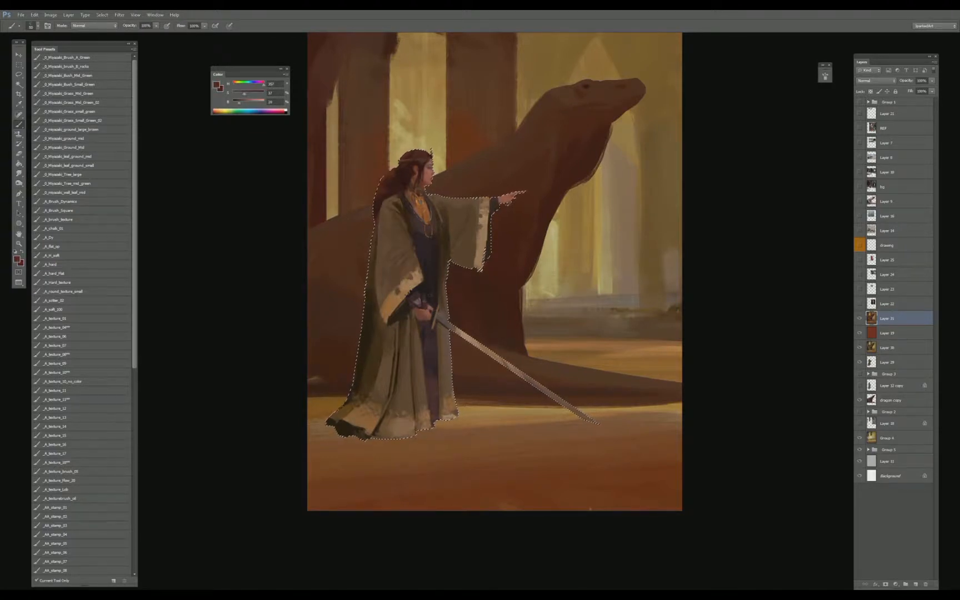
pyautogui.keyDown('alt'); pyautogui.click(427, 295); pyautogui.keyUp('alt')
pyautogui.keyDown('alt'); pyautogui.click(424, 293); pyautogui.keyUp('alt')
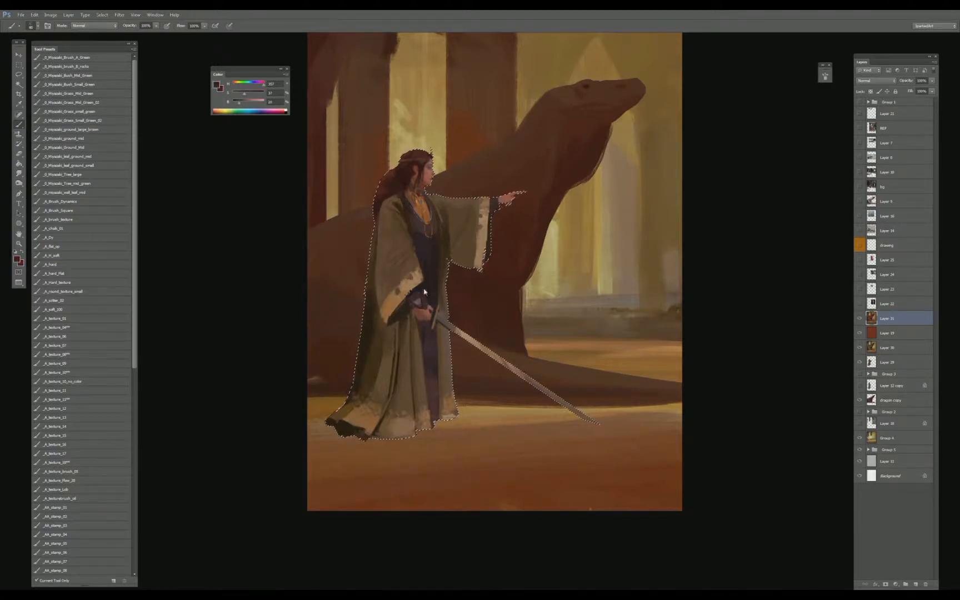
pyautogui.keyDown('alt'); pyautogui.click(426, 296); pyautogui.keyUp('alt')
pyautogui.keyDown('alt'); pyautogui.click(417, 294); pyautogui.keyUp('alt')
# - Refine the crossguard and the hand holding it with reddish skin tones sampled from the woman's face and hand
pyautogui.keyDown('alt'); pyautogui.click(418, 184); pyautogui.keyUp('alt')
pyautogui.keyDown('alt'); pyautogui.click(425, 181); pyautogui.keyUp('alt')
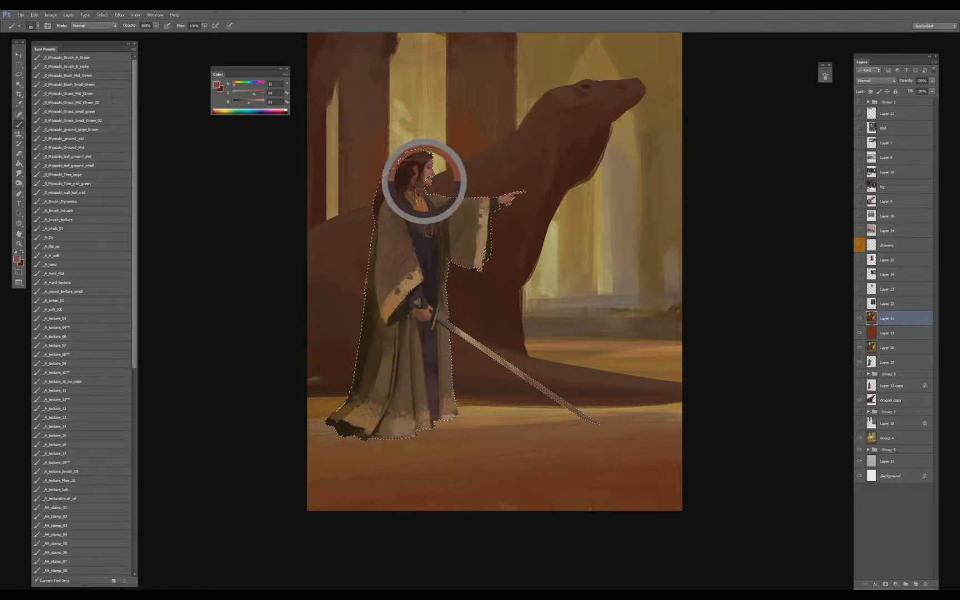
pyautogui.press('[')
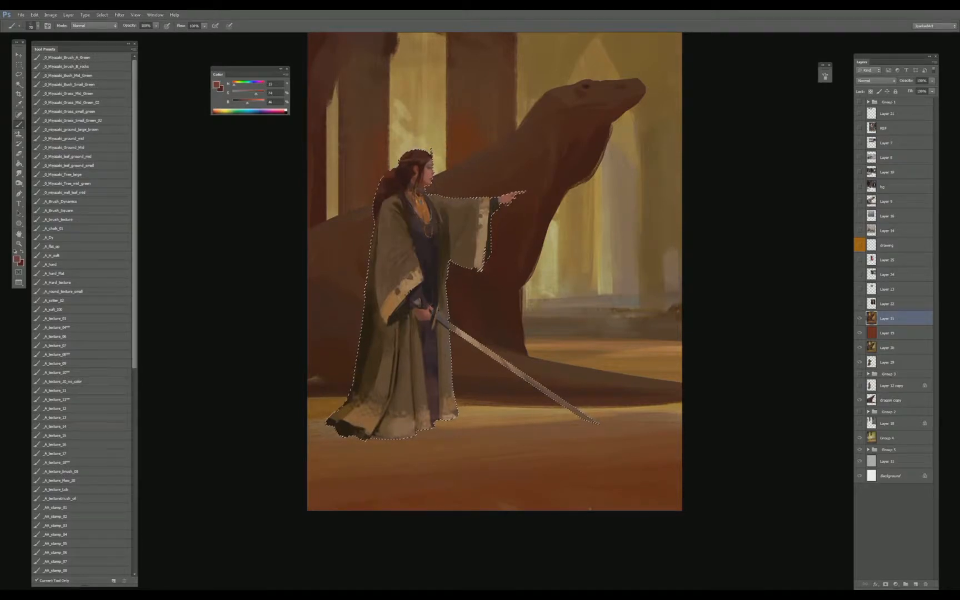
pyautogui.keyDown('alt'); pyautogui.click(441, 318); pyautogui.keyUp('alt')
pyautogui.moveTo(439, 306); pyautogui.dragTo(434, 327)
pyautogui.keyDown('alt'); pyautogui.click(425, 314); pyautogui.keyUp('alt')
pyautogui.press(']')
pyautogui.press(']')
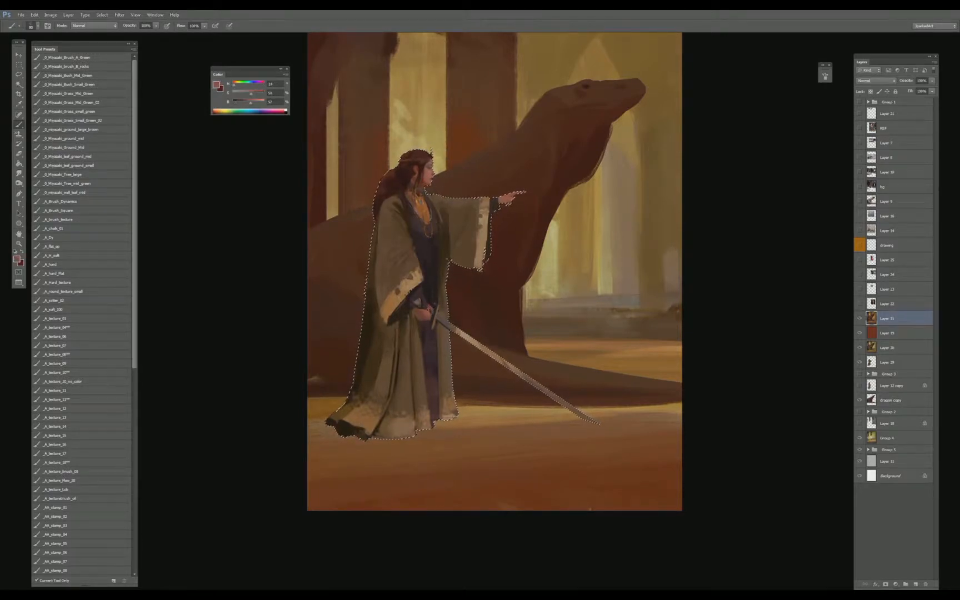
# - Shade the sword hand and its sleeve cuff with dark and reddish tones sampled from the figure
pyautogui.keyDown('alt'); pyautogui.click(334, 415); pyautogui.keyUp('alt')
pyautogui.keyDown('alt'); pyautogui.click(425, 314); pyautogui.keyUp('alt')
pyautogui.keyDown('alt'); pyautogui.click(401, 318); pyautogui.keyUp('alt')
pyautogui.keyDown('alt'); pyautogui.click(431, 305); pyautogui.keyUp('alt')
pyautogui.keyDown('alt'); pyautogui.click(431, 306); pyautogui.keyUp('alt')
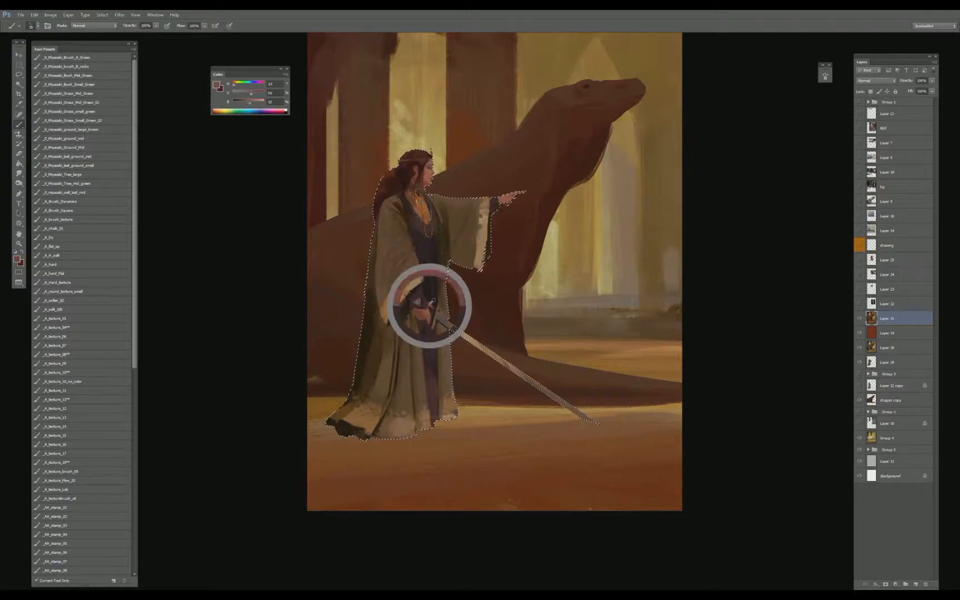
pyautogui.moveTo(423, 314)
pyautogui.mouseDown()
pyautogui.moveTo(467, 223)
pyautogui.moveTo(444, 208)
pyautogui.mouseUp()
pyautogui.moveTo(404, 239); pyautogui.dragTo(389, 308)
pyautogui.keyDown('alt'); pyautogui.click(407, 165); pyautogui.keyUp('alt')
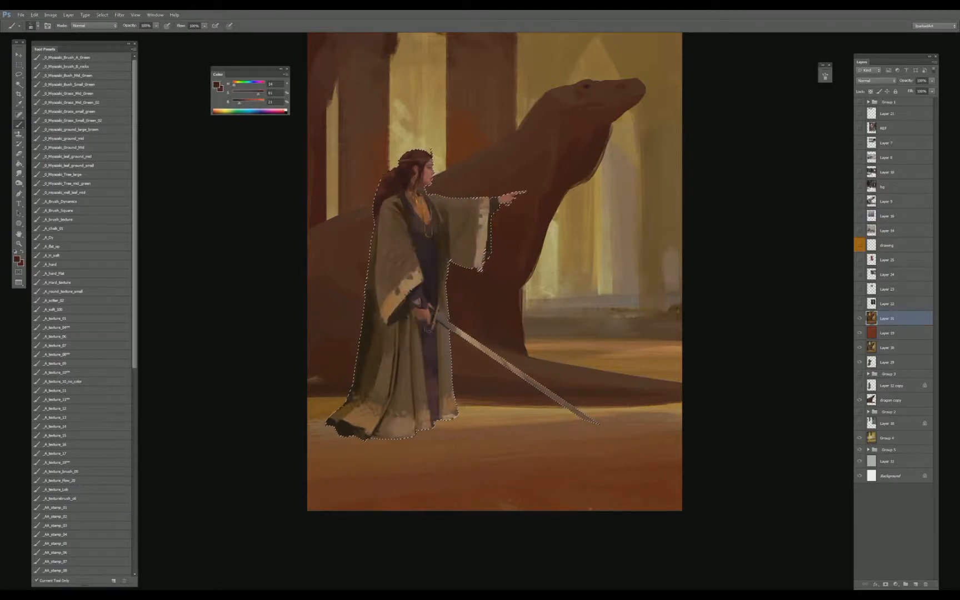
# - Define the knuckles and grip at 100% brush opacity with sampled skin and dark tones
pyautogui.keyDown('alt'); pyautogui.click(457, 298); pyautogui.keyUp('alt')
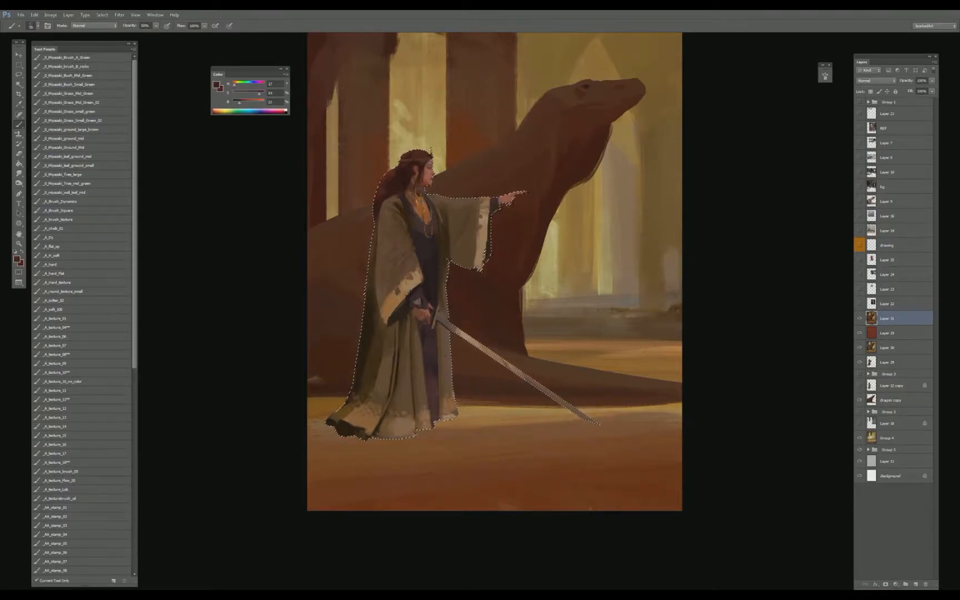
pyautogui.press('0')
pyautogui.keyDown('alt'); pyautogui.click(425, 313); pyautogui.keyUp('alt')
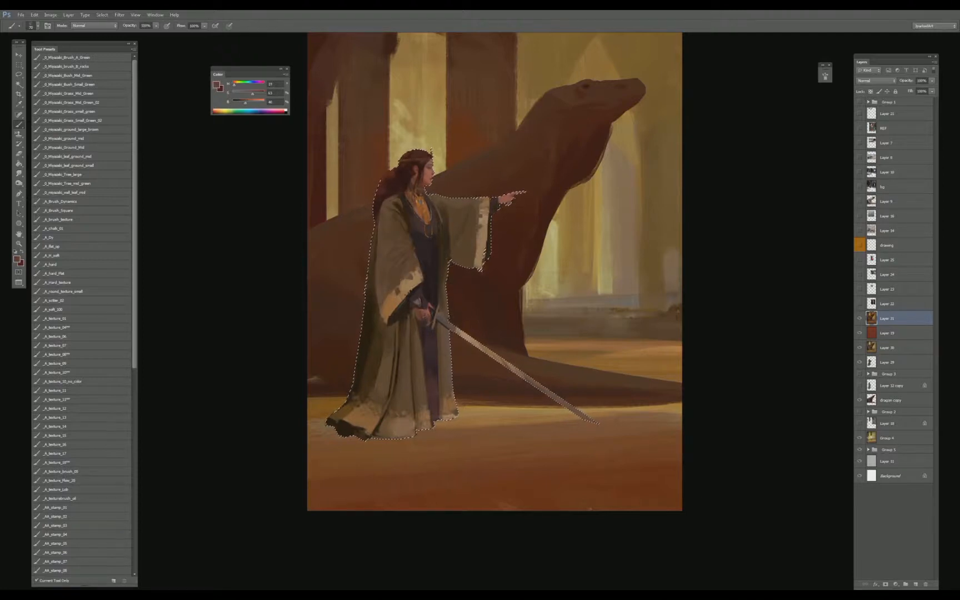
pyautogui.keyDown('alt'); pyautogui.click(427, 324); pyautogui.keyUp('alt')
pyautogui.moveTo(427, 309); pyautogui.dragTo(433, 323)
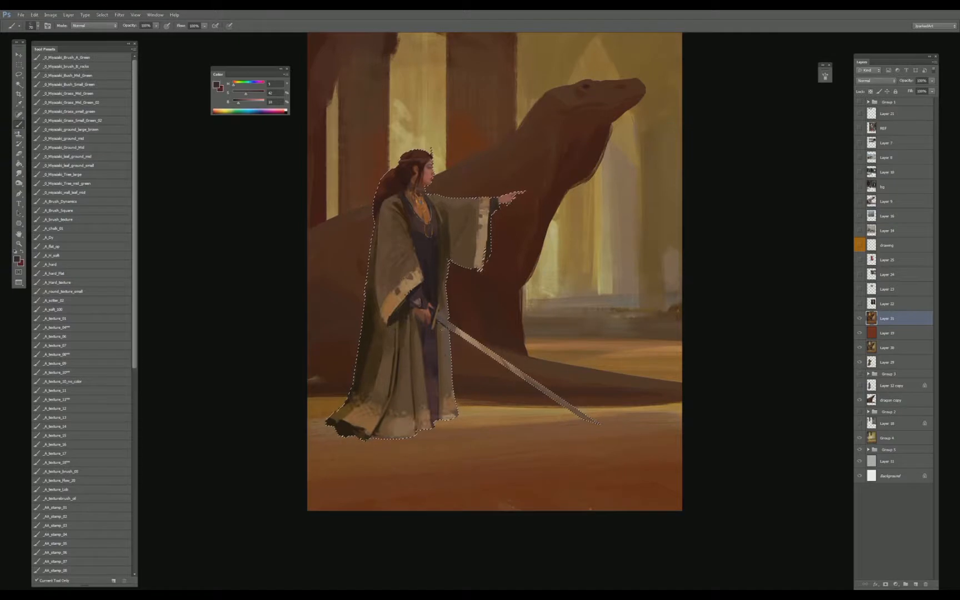
# - Invert the figure selection and paint a thin shadow on the ground beneath the sword tip in a sampled reddish brown
pyautogui.moveTo(564, 380); pyautogui.dragTo(492, 362)
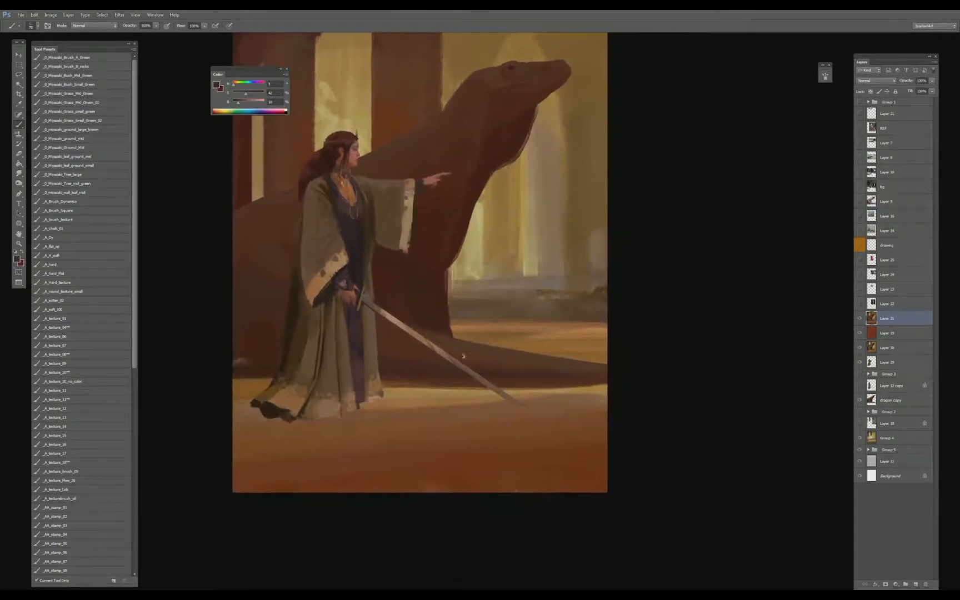
pyautogui.keyDown('alt'); pyautogui.click(440, 350); pyautogui.keyUp('alt')
pyautogui.moveTo(489, 403); pyautogui.dragTo(528, 403)
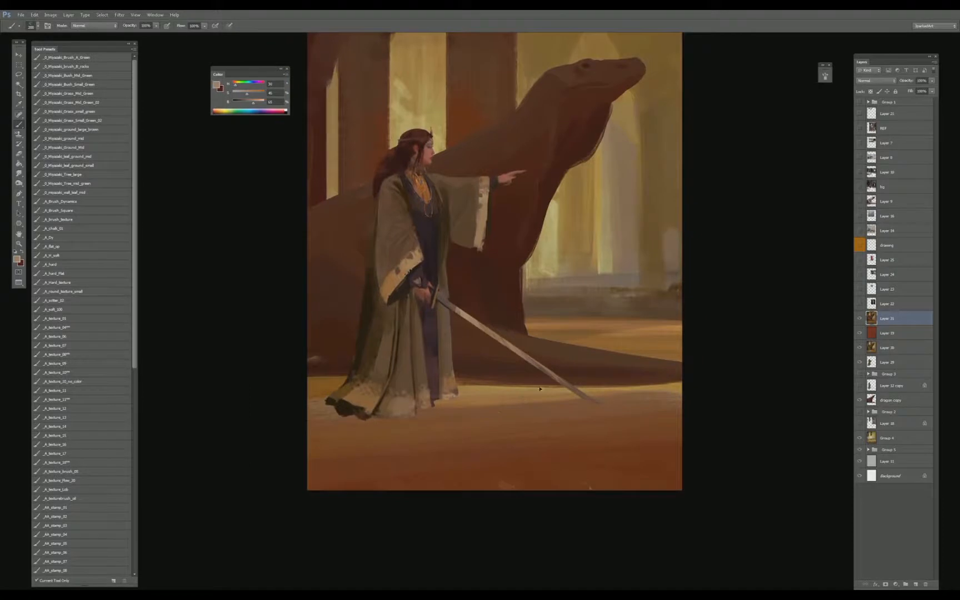
pyautogui.hotkey('ctrl', 'shift', 'i')
pyautogui.press('[')
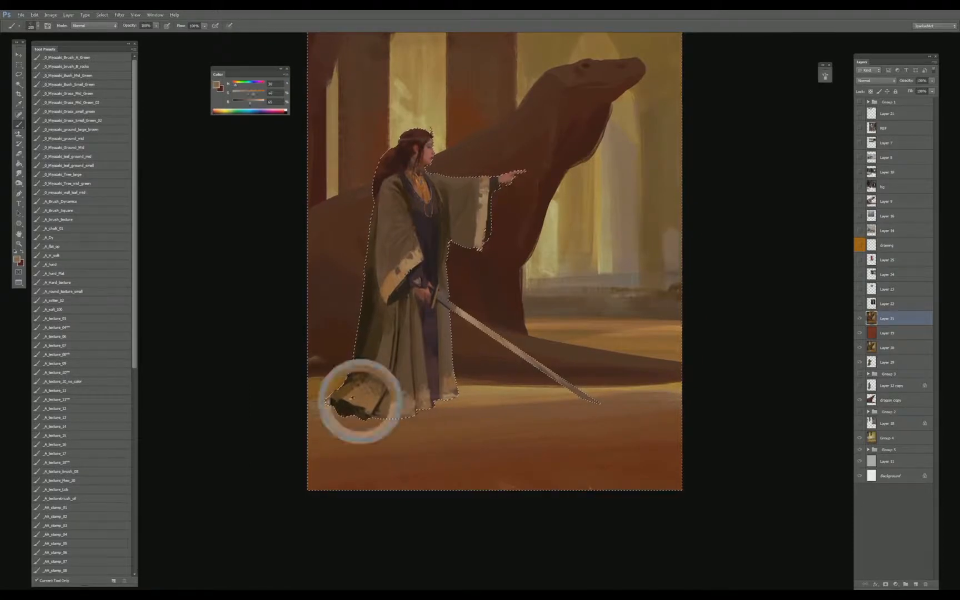
pyautogui.keyDown('alt'); pyautogui.click(581, 444); pyautogui.keyUp('alt')
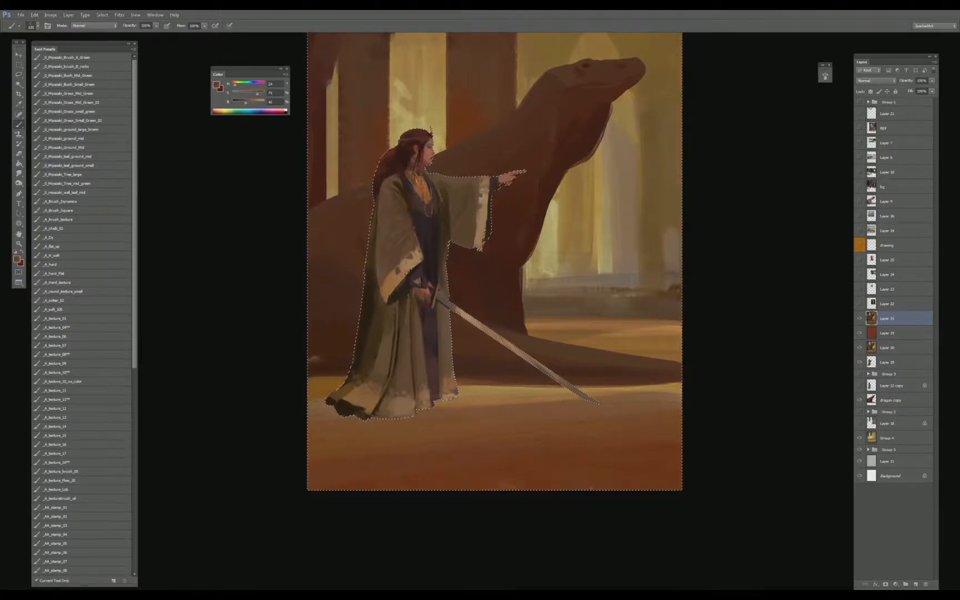
pyautogui.moveTo(555, 401); pyautogui.dragTo(465, 399)
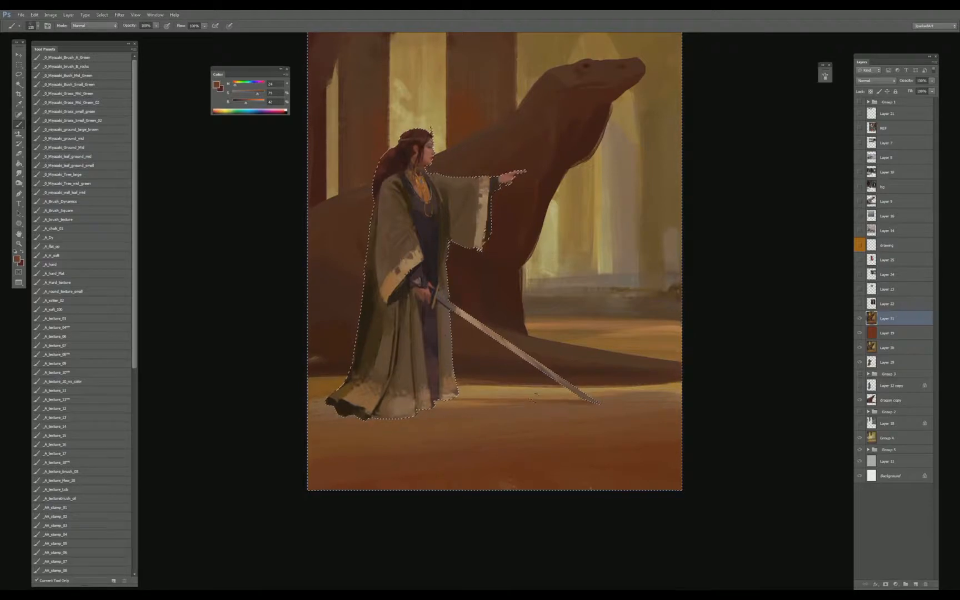
pyautogui.moveTo(536, 398); pyautogui.dragTo(464, 399)
pyautogui.press('[')
pyautogui.moveTo(562, 403); pyautogui.dragTo(515, 404)
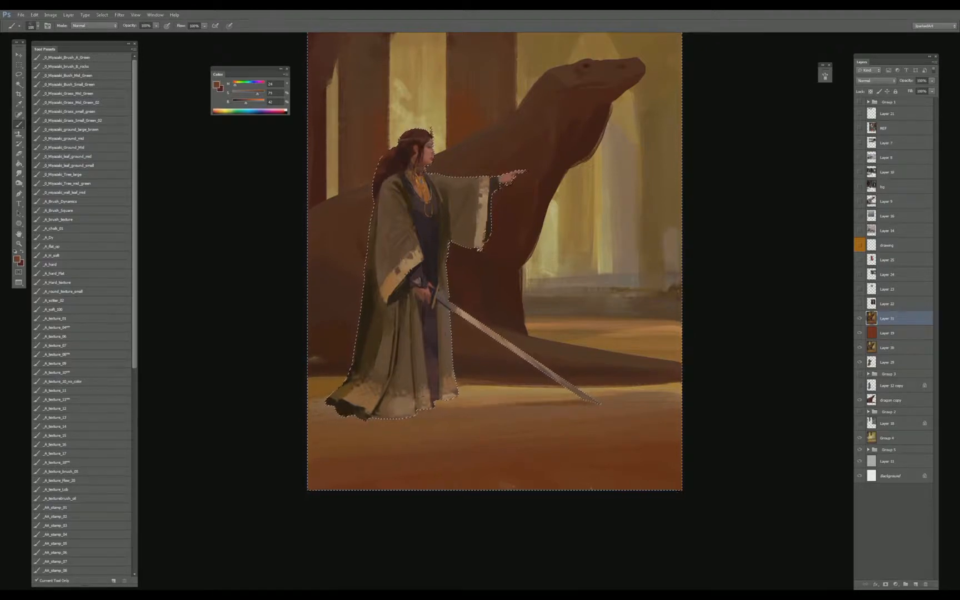
# - Paint a dark brown shadow on the ground around the robe's hem with a larger brush and sampled ground tones
pyautogui.press(']')
pyautogui.press(']')
pyautogui.press(']')
pyautogui.press(']')
pyautogui.press(']')
pyautogui.keyDown('alt'); pyautogui.click(351, 413); pyautogui.keyUp('alt')
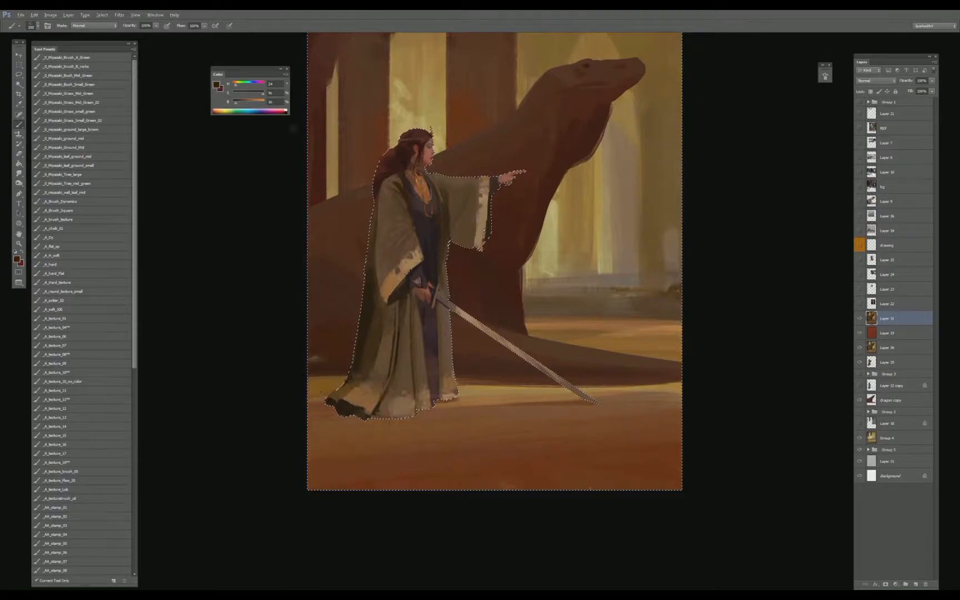
pyautogui.moveTo(240, 102); pyautogui.dragTo(254, 94)
pyautogui.keyDown('alt'); pyautogui.click(317, 404); pyautogui.keyUp('alt')
pyautogui.keyDown('alt'); pyautogui.click(324, 372); pyautogui.keyUp('alt')
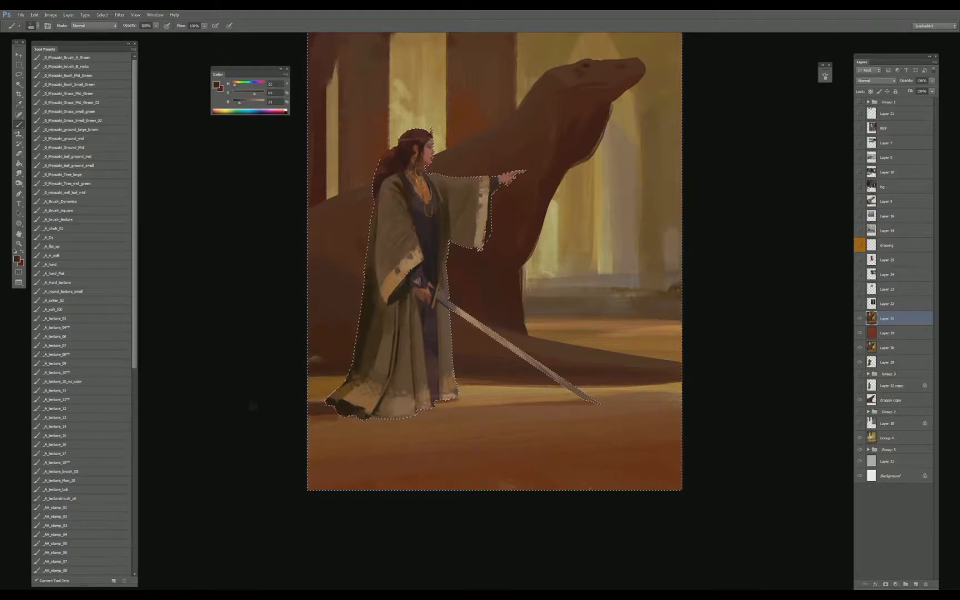
pyautogui.keyDown('alt'); pyautogui.click(384, 480); pyautogui.keyUp('alt')
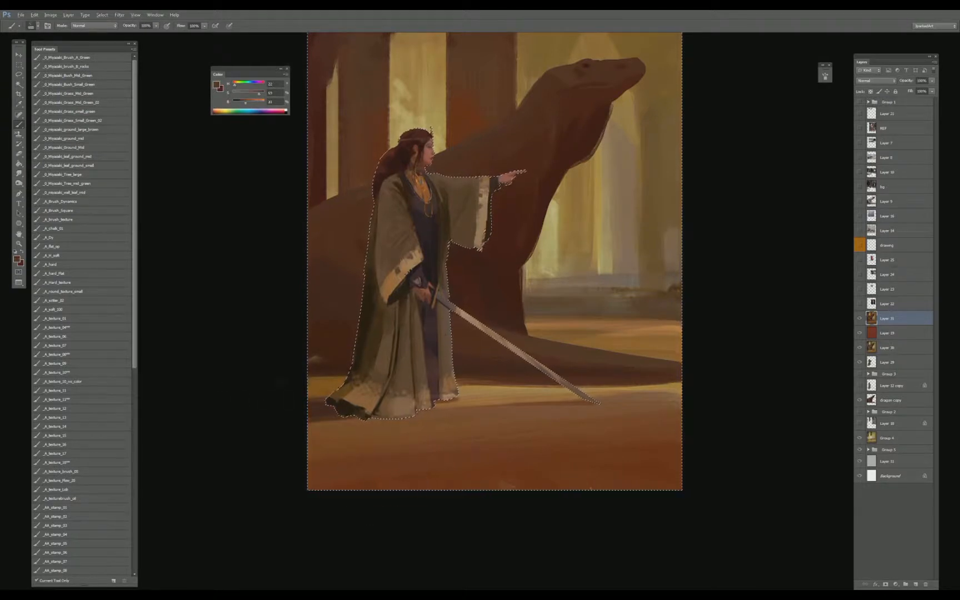
pyautogui.keyDown('alt'); pyautogui.click(324, 406); pyautogui.keyUp('alt')
pyautogui.press('[')
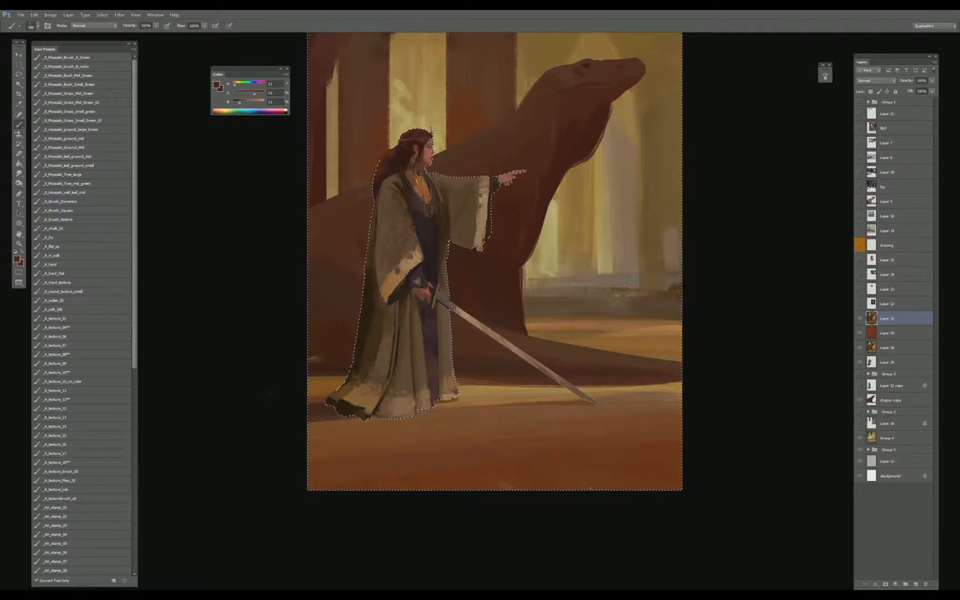
pyautogui.keyDown('alt'); pyautogui.click(332, 409); pyautogui.keyUp('alt')
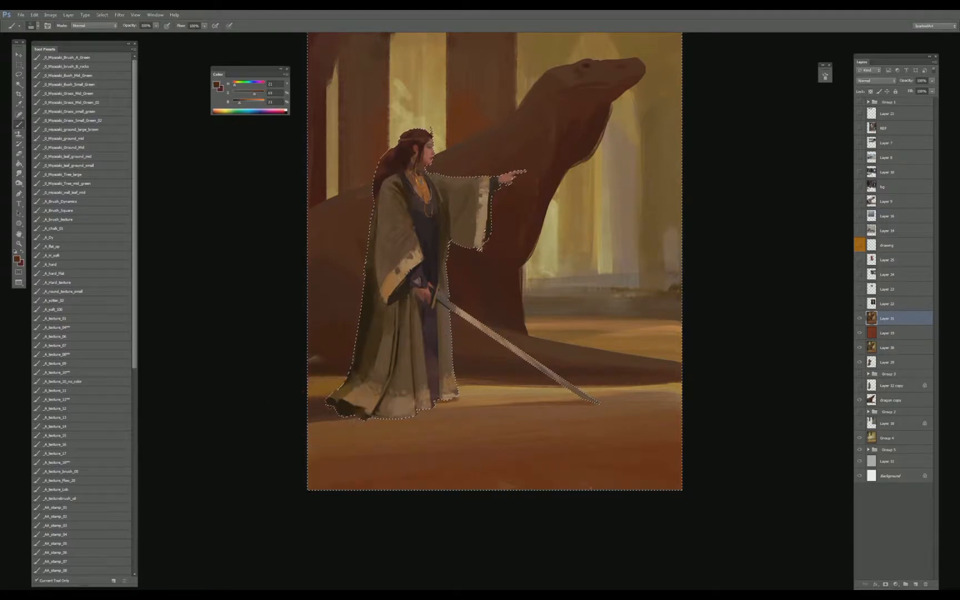
# - Darken the foreground ground with a large A_texture_M_flat brush in a dark reddish brown derived from the ground, and clear the selection
pyautogui.press(']')
pyautogui.press(']')
pyautogui.press(']')
pyautogui.press(']')
pyautogui.press(']')
pyautogui.press(']')
pyautogui.moveTo(135, 361); pyautogui.dragTo(133, 394)
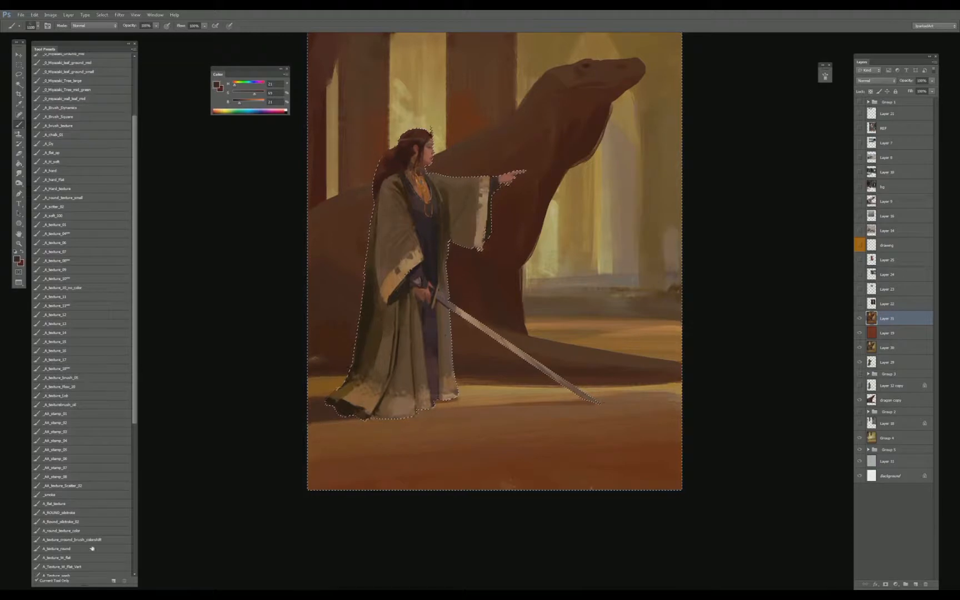
pyautogui.click(84, 566)
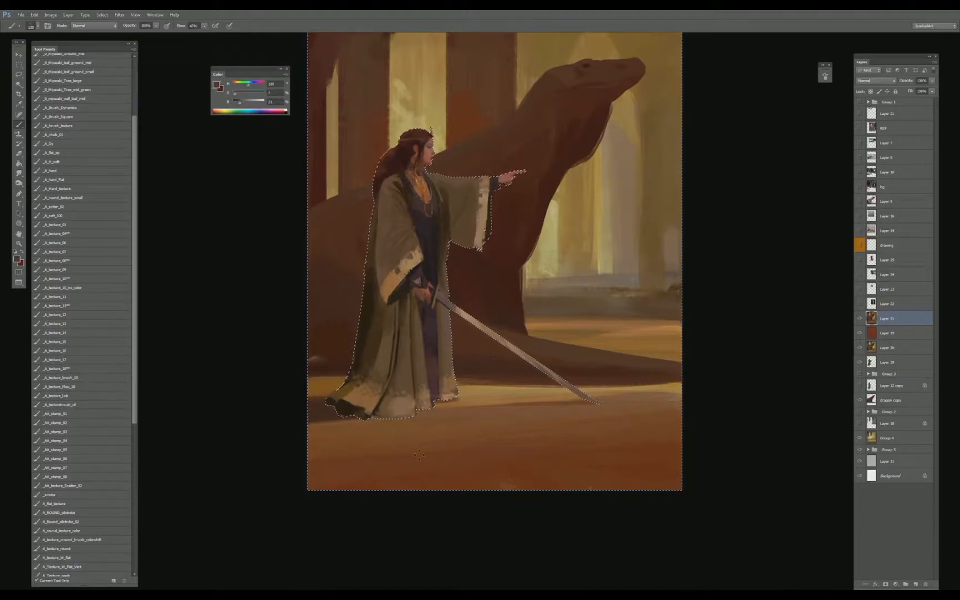
pyautogui.click(76, 558)
pyautogui.keyDown('alt'); pyautogui.click(542, 468); pyautogui.keyUp('alt')
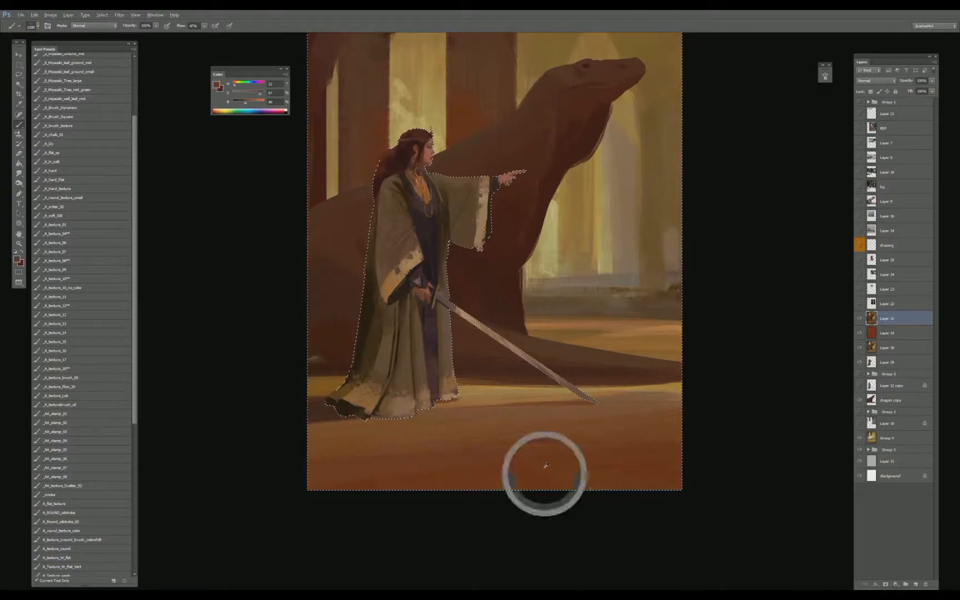
pyautogui.press(']')
pyautogui.press(']')
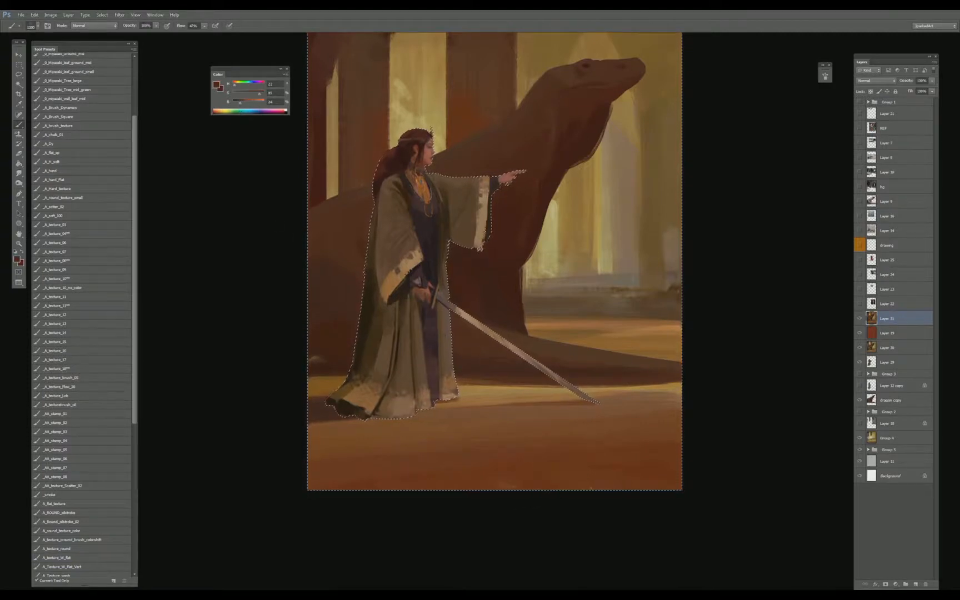
pyautogui.moveTo(340, 458)
pyautogui.mouseDown()
pyautogui.moveTo(447, 452)
pyautogui.moveTo(316, 476)
pyautogui.mouseUp()
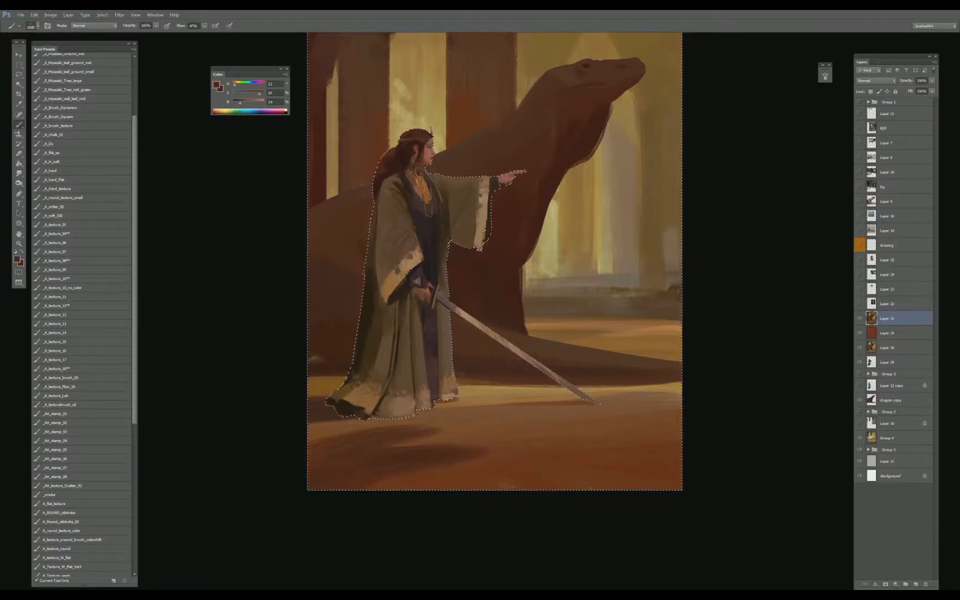
pyautogui.hotkey('ctrl', '-')
pyautogui.press(']')
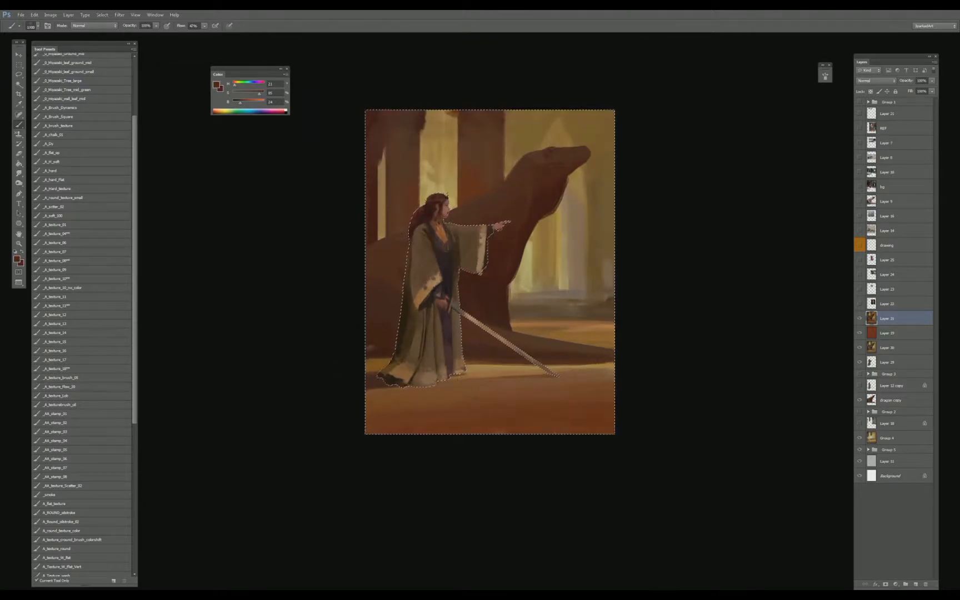
pyautogui.hotkey('ctrl', 'd')
# - Switch to the browser and search Google Images for "renaissance rug"
pyautogui.hotkey('alt', 'Tab')
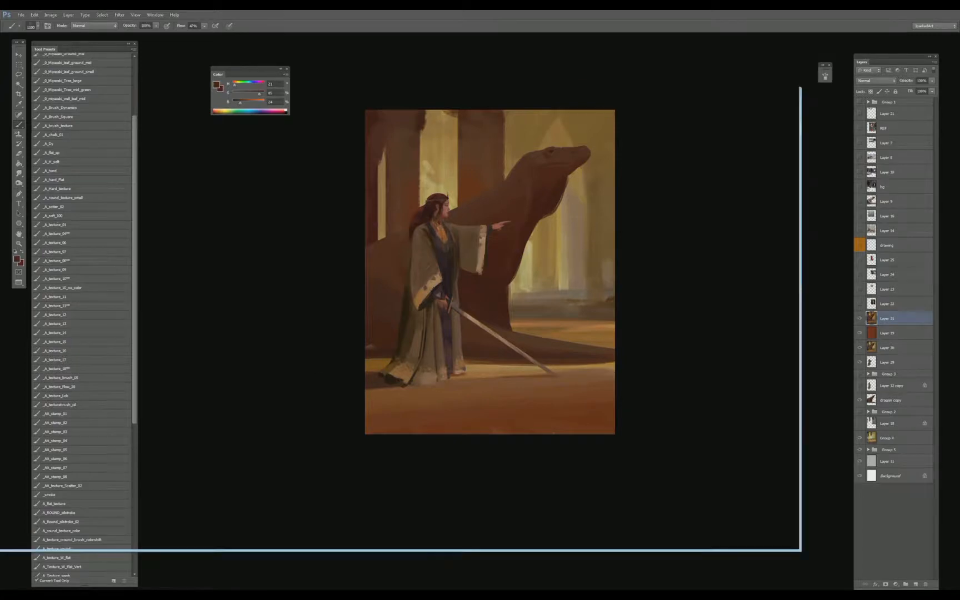
pyautogui.scroll(10, 400, 339)
pyautogui.moveTo(333, 94); pyautogui.dragTo(421, 90)
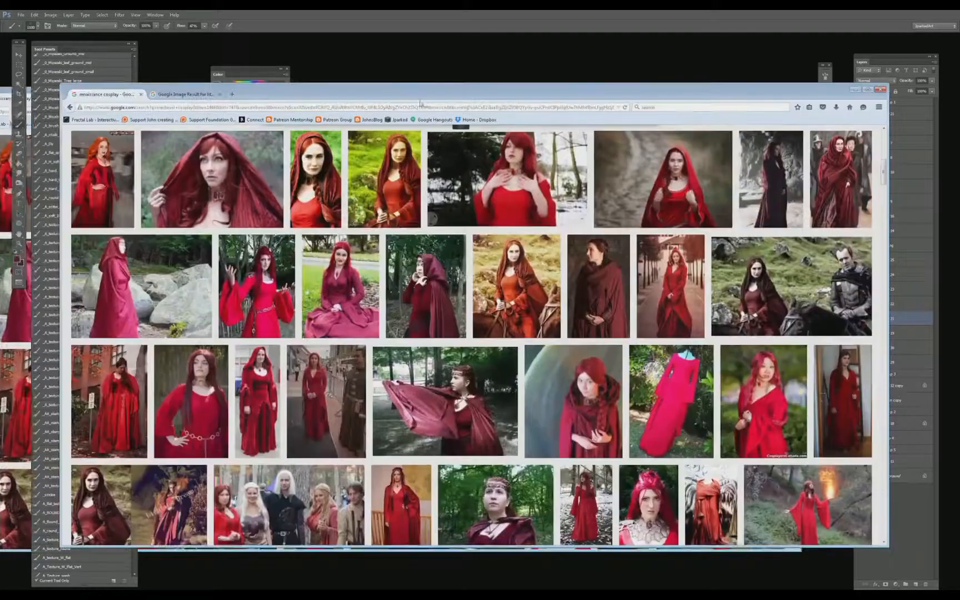
pyautogui.scroll(7, 287, 171)
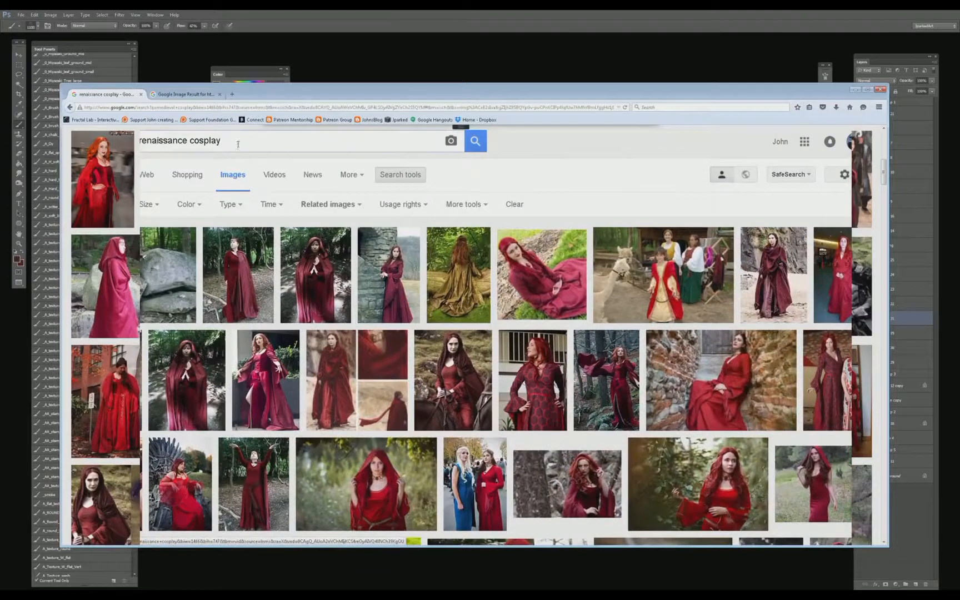
pyautogui.moveTo(225, 141); pyautogui.dragTo(114, 141)
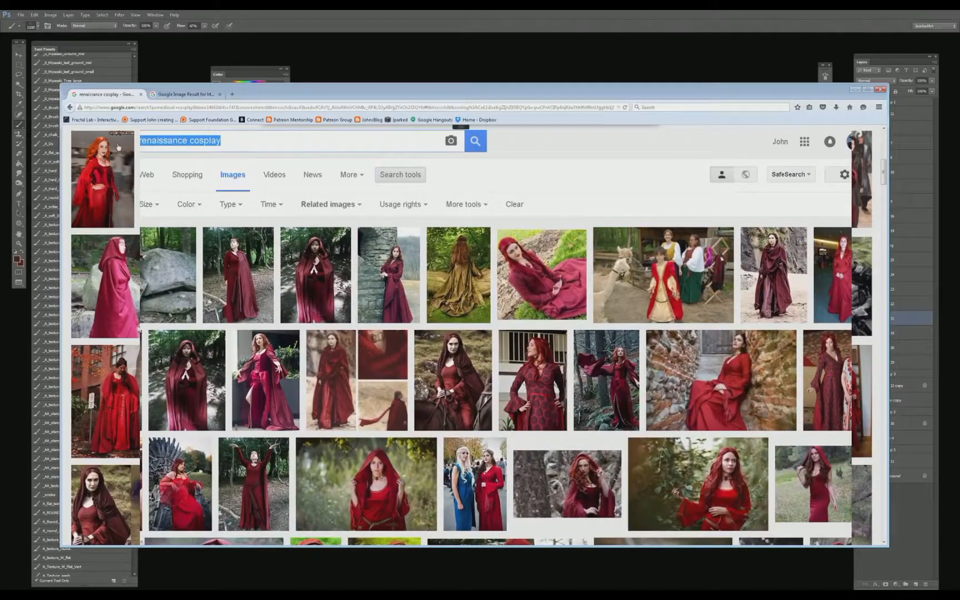
pyautogui.press('End')
pyautogui.press('BackSpace')
pyautogui.press('BackSpace')
pyautogui.press('BackSpace')
pyautogui.press('BackSpace')
pyautogui.press('BackSpace')
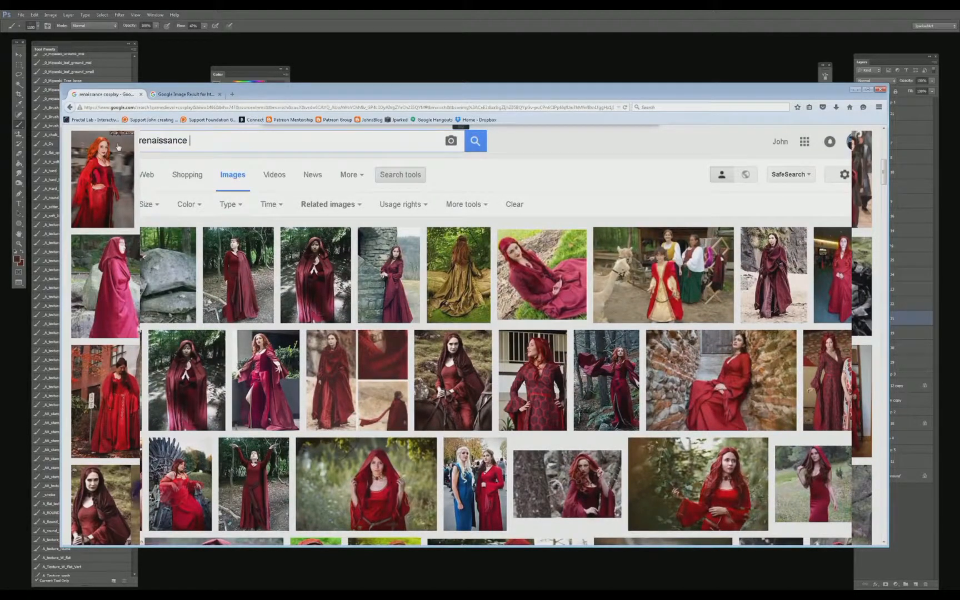
pyautogui.write('rugg')
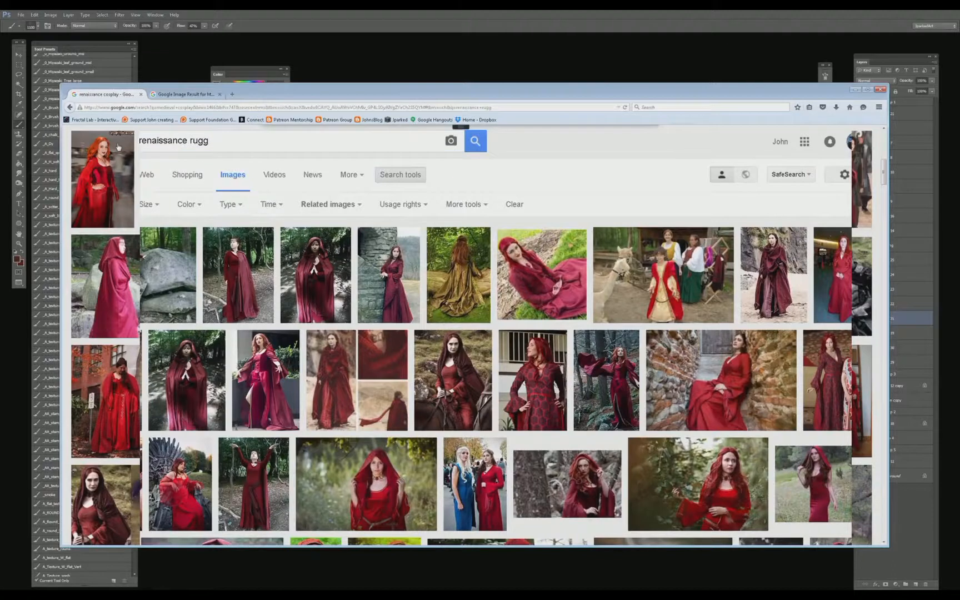
pyautogui.press('Return')
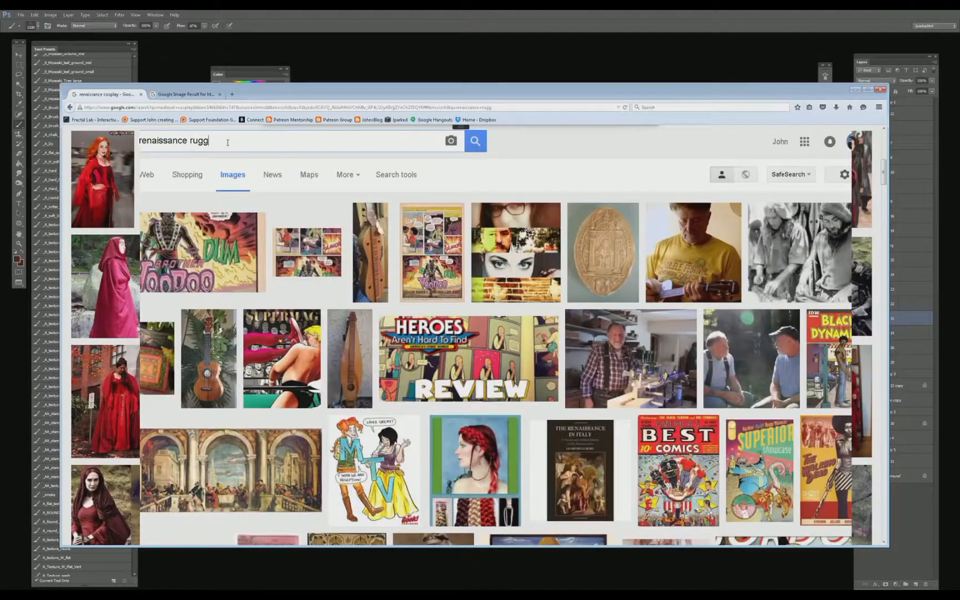
pyautogui.press('BackSpace')
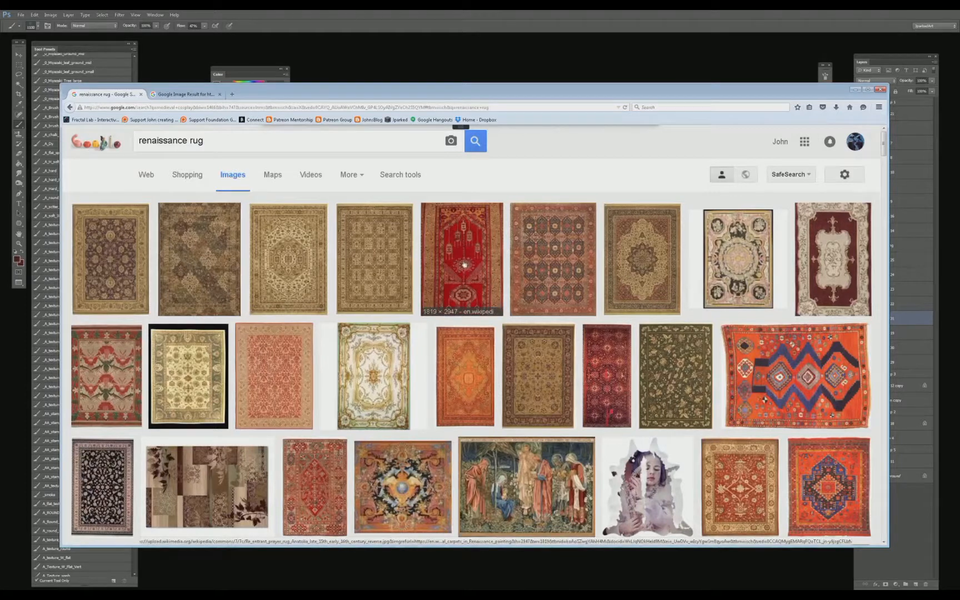
# - Look through the rug results and copy the enlarged image of the red floral rug with a beige border
pyautogui.scroll(-3, 462, 265)
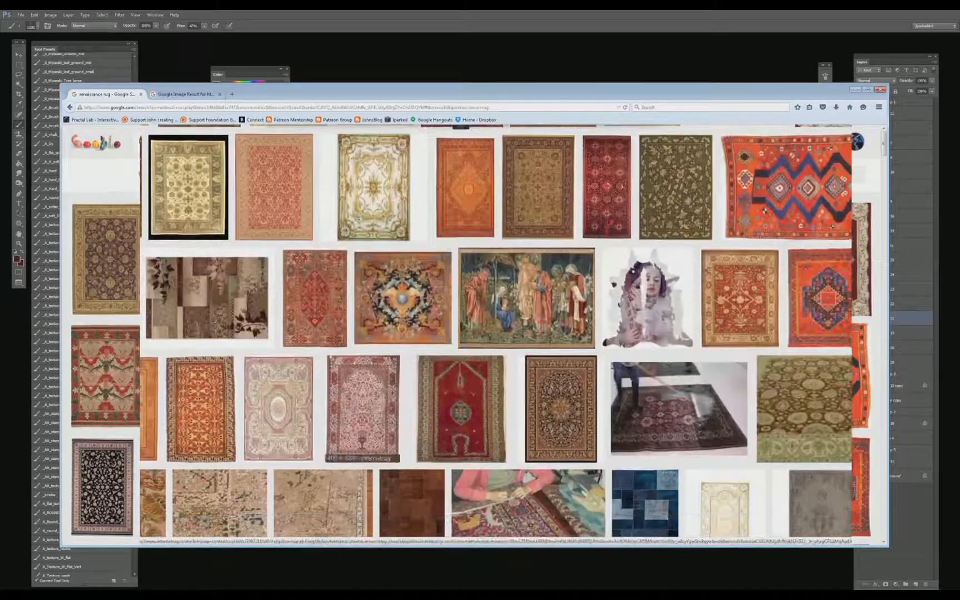
pyautogui.scroll(-2, 312, 320)
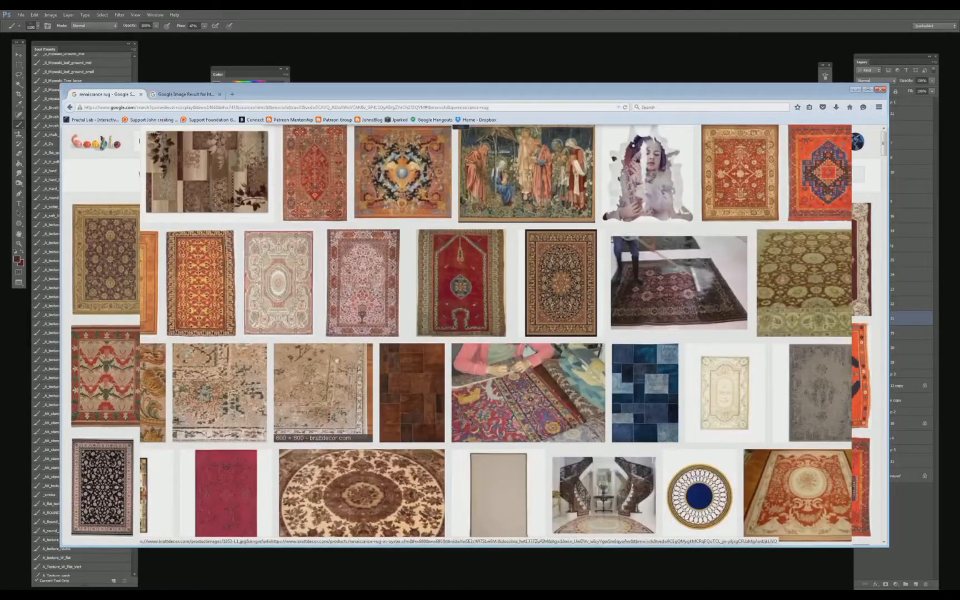
pyautogui.scroll(-4, 428, 402)
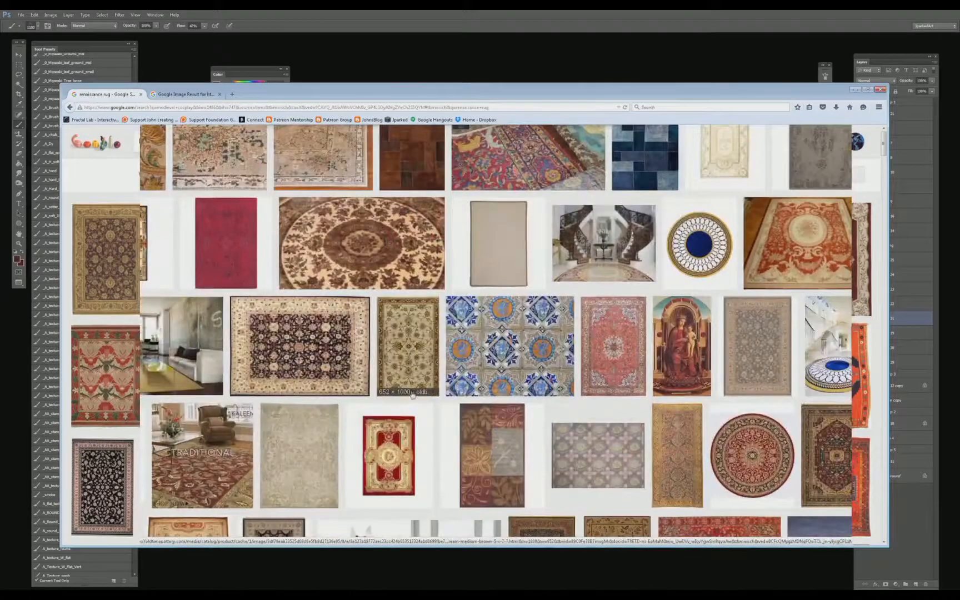
pyautogui.scroll(8, 403, 392)
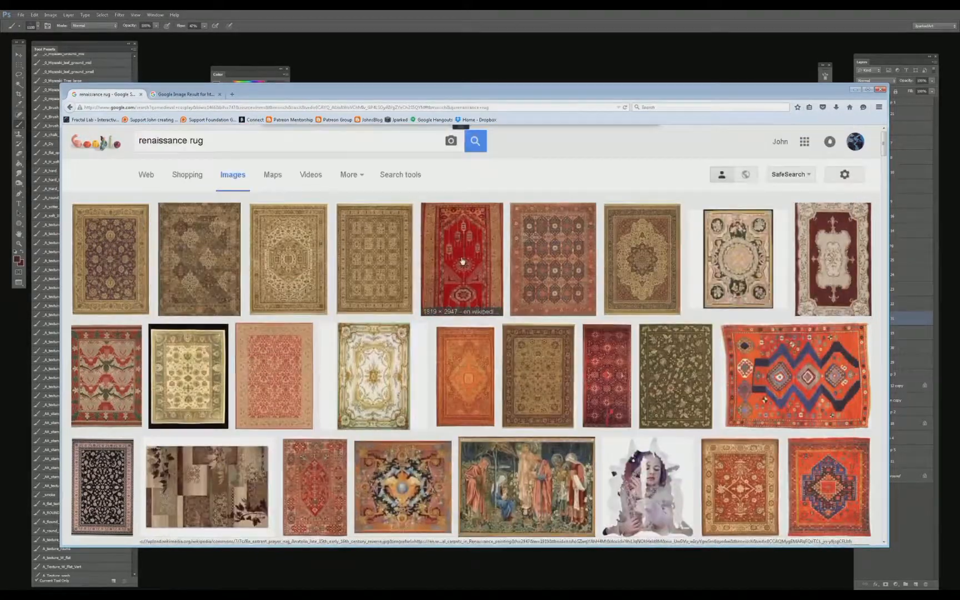
pyautogui.click(430, 261)
pyautogui.scroll(-4, 525, 335)
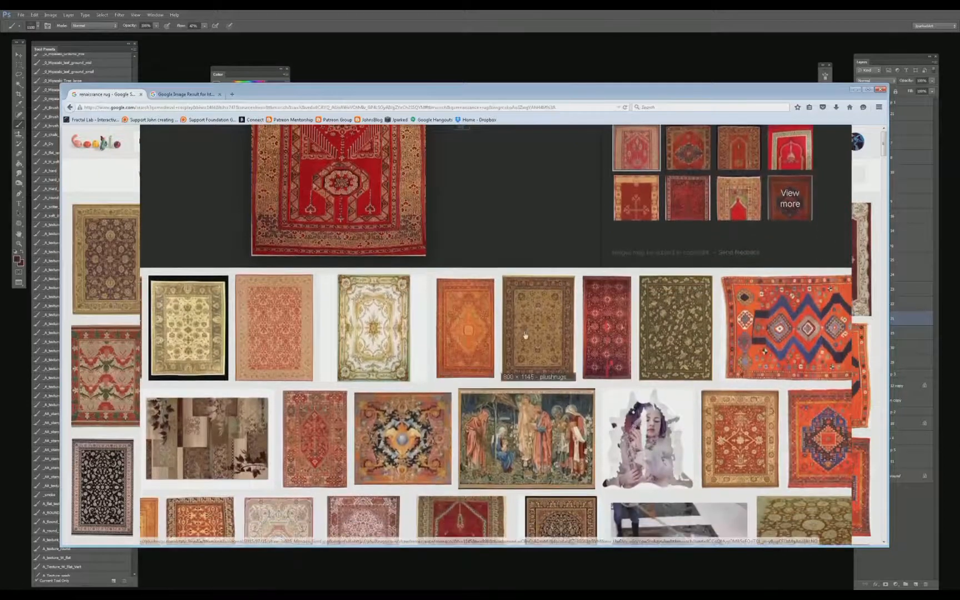
pyautogui.click(285, 334)
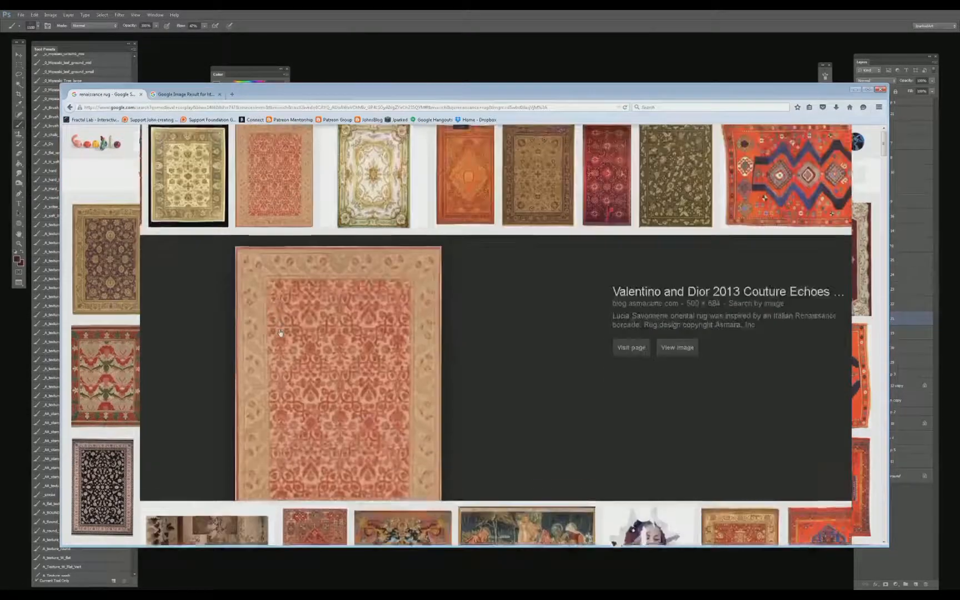
pyautogui.rightClick(334, 334)
pyautogui.click(390, 400)
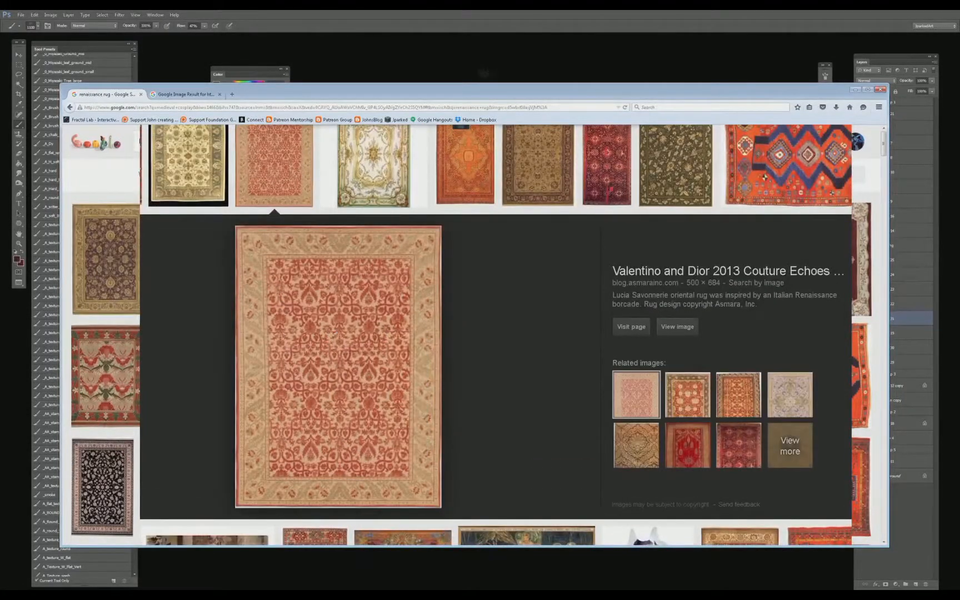
# - Switch to Photoshop, paste the rug as a new layer, and stretch it into a wide band across the painting's foreground
pyautogui.click(500, 68)
pyautogui.press('v')
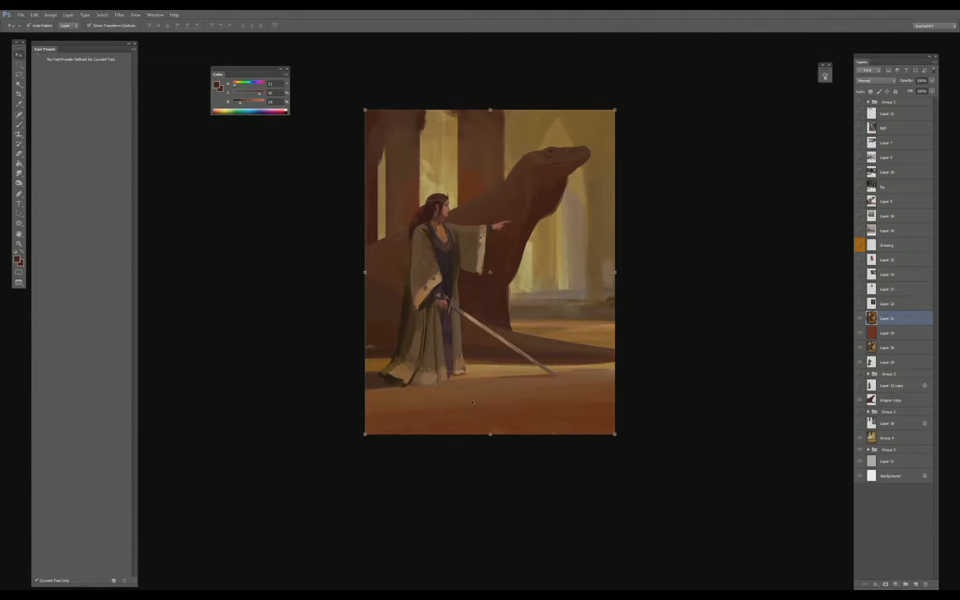
pyautogui.hotkey('ctrl', 'v')
pyautogui.moveTo(496, 321); pyautogui.dragTo(611, 322)
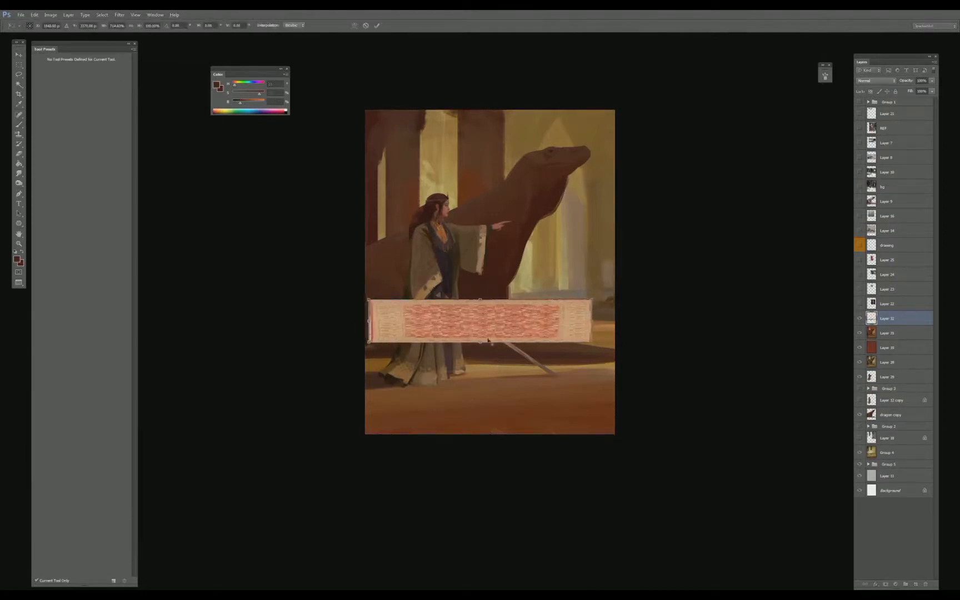
pyautogui.moveTo(469, 344); pyautogui.dragTo(470, 438)
pyautogui.moveTo(472, 393); pyautogui.dragTo(475, 351)
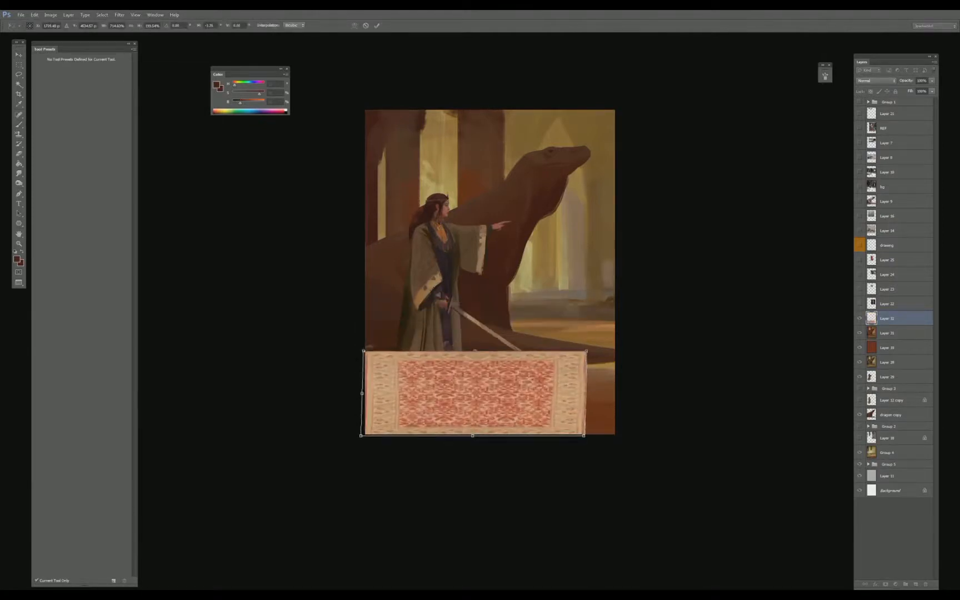
# - Distort the rug into ground perspective, extending it past both sides of the canvas with its far edge behind the figure's hem
pyautogui.moveTo(364, 351); pyautogui.dragTo(419, 366)
pyautogui.moveTo(586, 351); pyautogui.dragTo(574, 361)
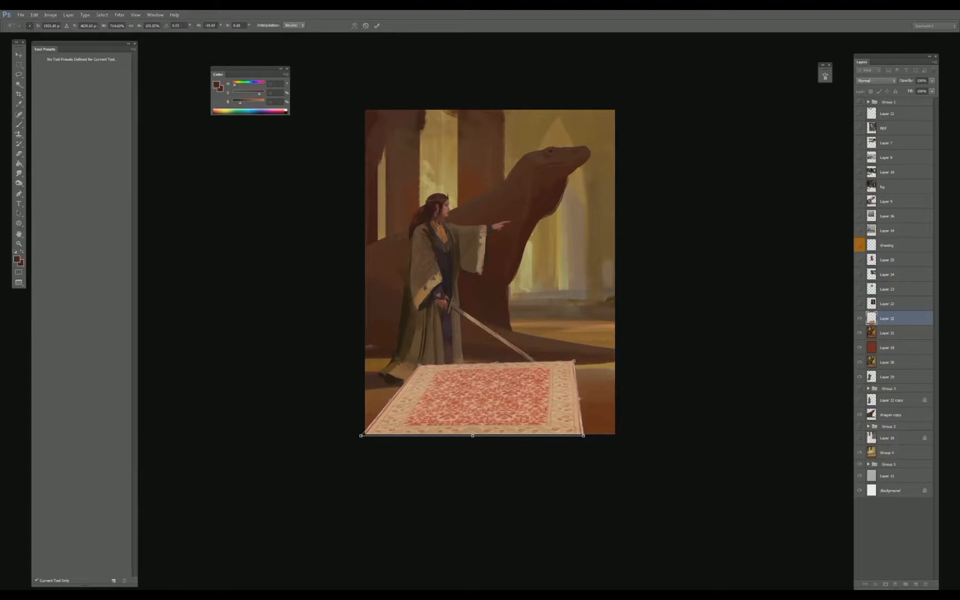
pyautogui.moveTo(579, 399); pyautogui.dragTo(732, 406)
pyautogui.moveTo(360, 435); pyautogui.dragTo(230, 424)
pyautogui.moveTo(419, 366); pyautogui.dragTo(463, 353)
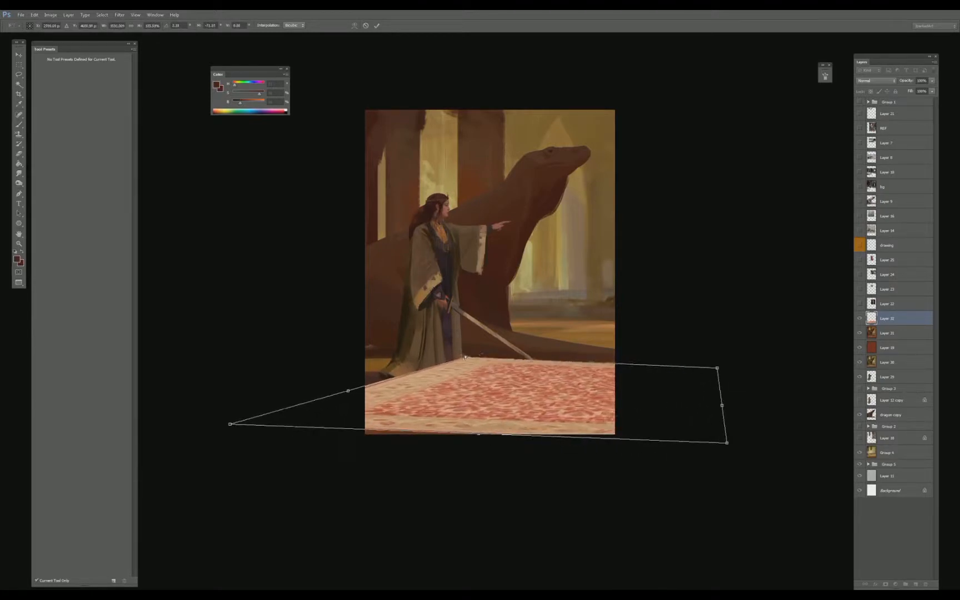
pyautogui.moveTo(479, 434); pyautogui.dragTo(480, 427)
pyautogui.moveTo(719, 365); pyautogui.dragTo(697, 366)
pyautogui.press('Return')
pyautogui.moveTo(544, 405); pyautogui.dragTo(530, 406)
pyautogui.hotkey('ctrl', 't')
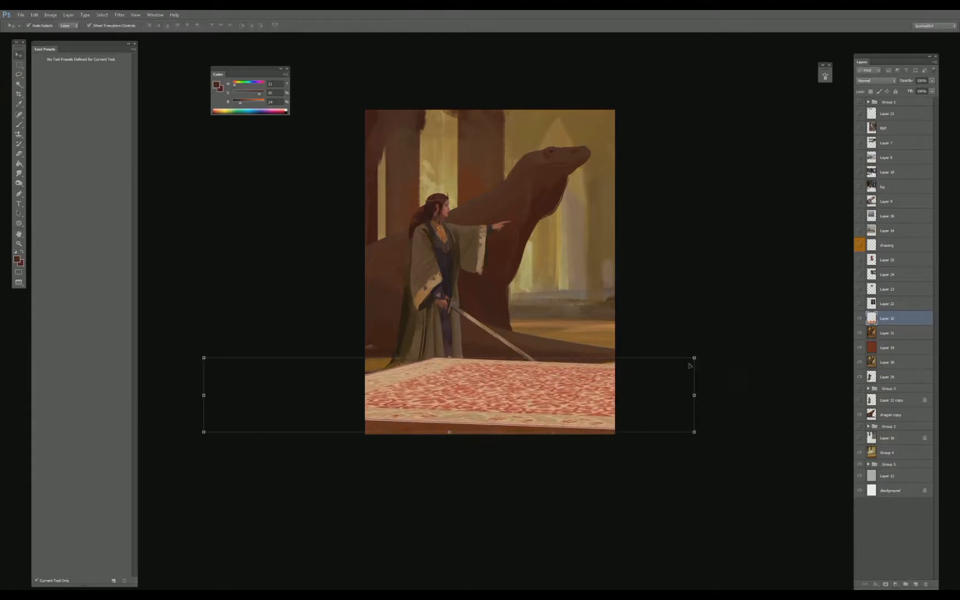
pyautogui.press('Return')
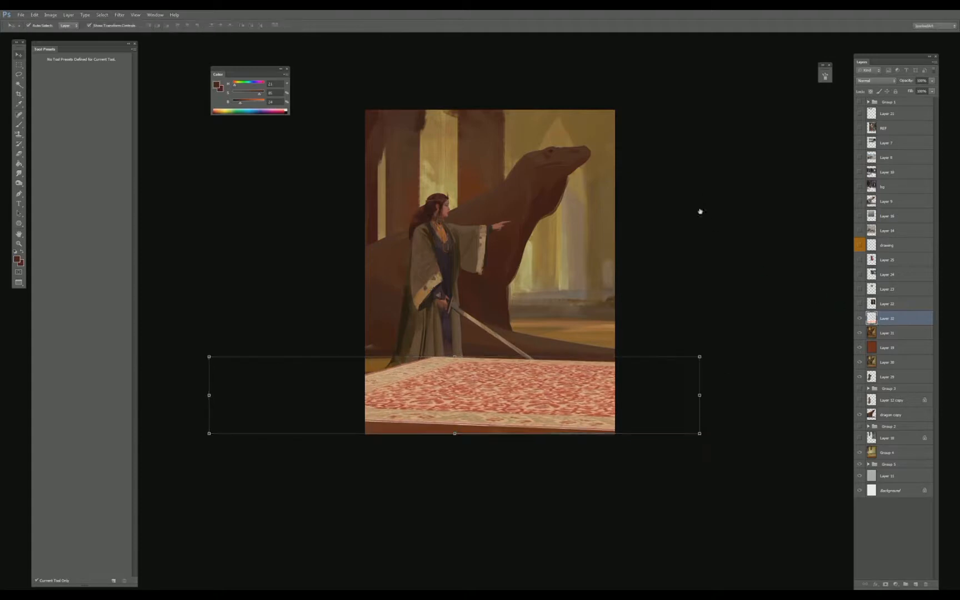
# - Try the Overlay and Multiply blend modes with a Levels change on the rug layer, and restore the Normal mode
pyautogui.click(876, 81)
pyautogui.click(878, 178)
pyautogui.press('Down')
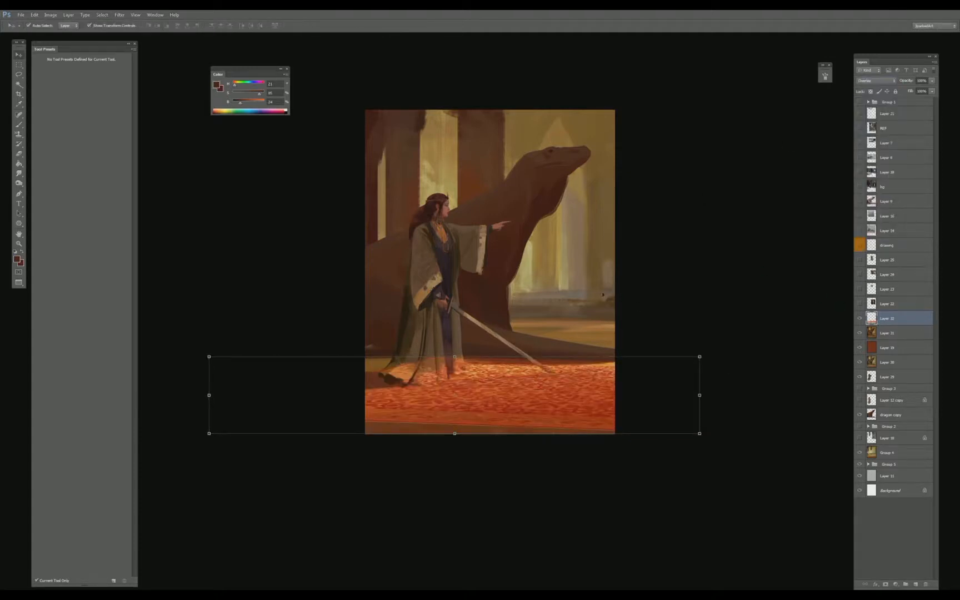
pyautogui.click(877, 81)
pyautogui.click(881, 109)
pyautogui.hotkey('ctrl', 'l')
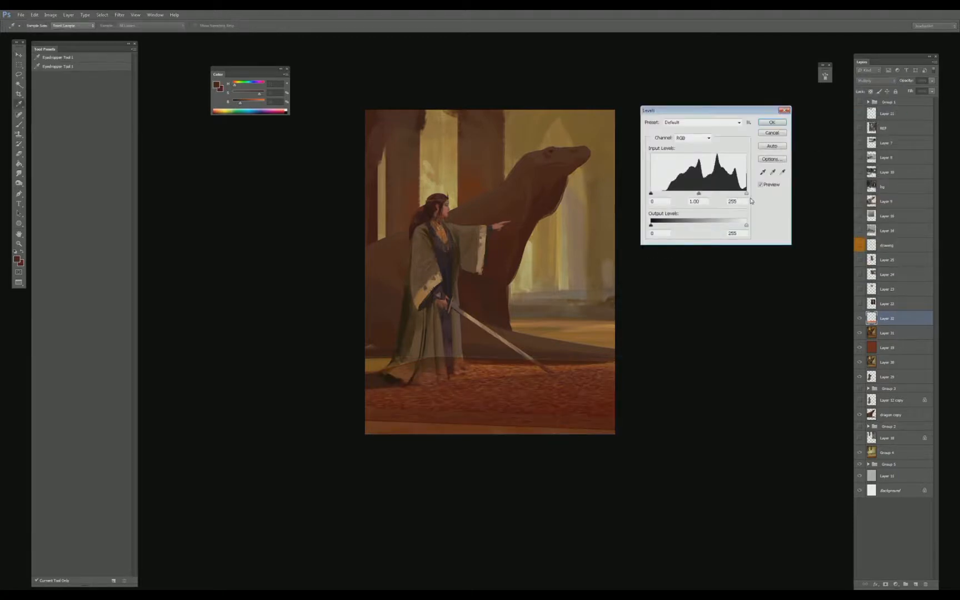
pyautogui.moveTo(746, 193); pyautogui.dragTo(708, 194)
pyautogui.click(778, 132)
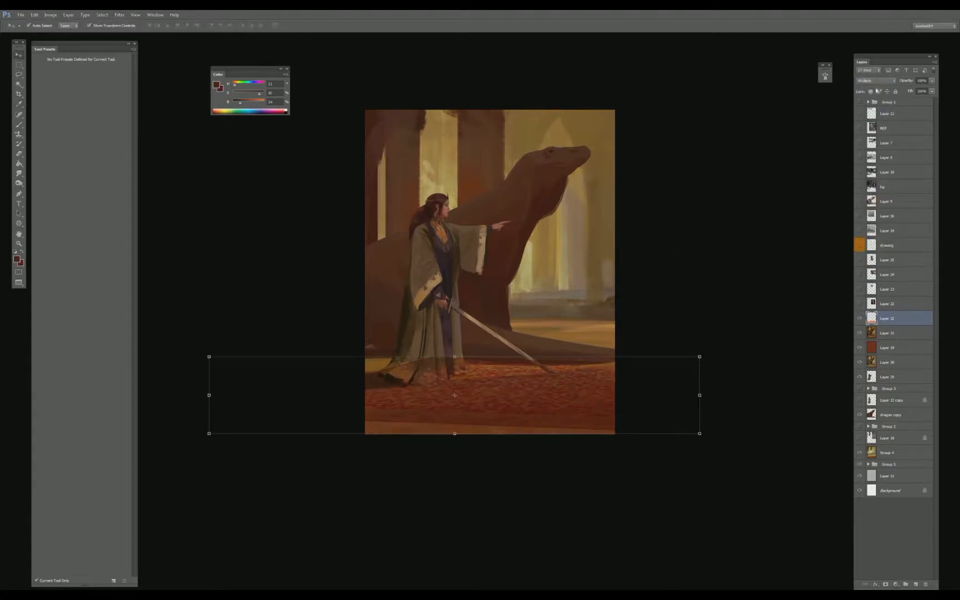
pyautogui.click(877, 81)
pyautogui.click(875, 88)
# - Darken the rug with Levels by lowering its output white level
pyautogui.hotkey('ctrl', 'l')
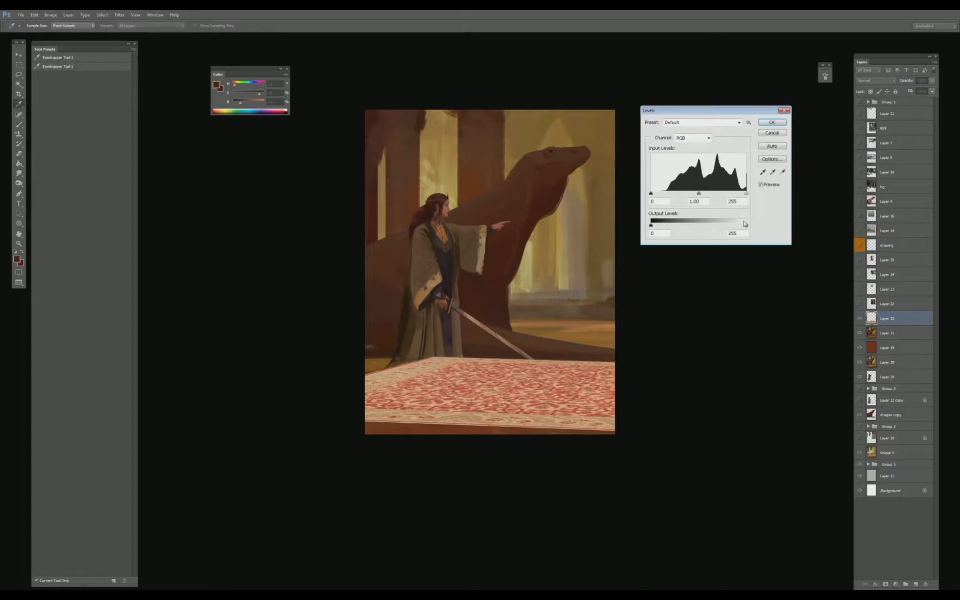
pyautogui.moveTo(746, 221)
pyautogui.mouseDown()
pyautogui.moveTo(697, 222)
pyautogui.moveTo(713, 222)
pyautogui.mouseUp()
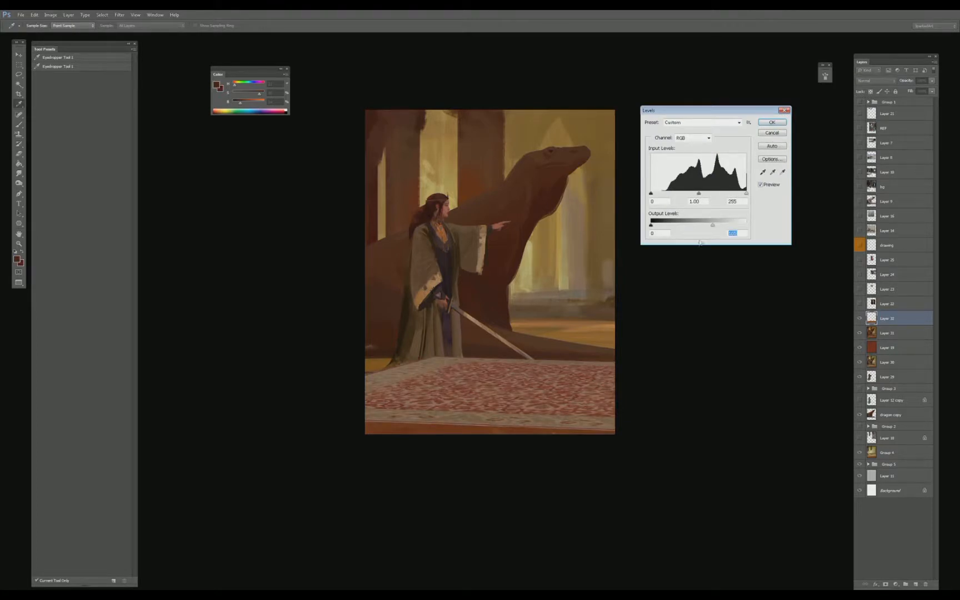
pyautogui.click(772, 123)
pyautogui.press('v')
pyautogui.moveTo(537, 394)
pyautogui.mouseDown()
pyautogui.moveTo(530, 491)
pyautogui.moveTo(538, 406)
pyautogui.moveTo(548, 398)
pyautogui.mouseUp()
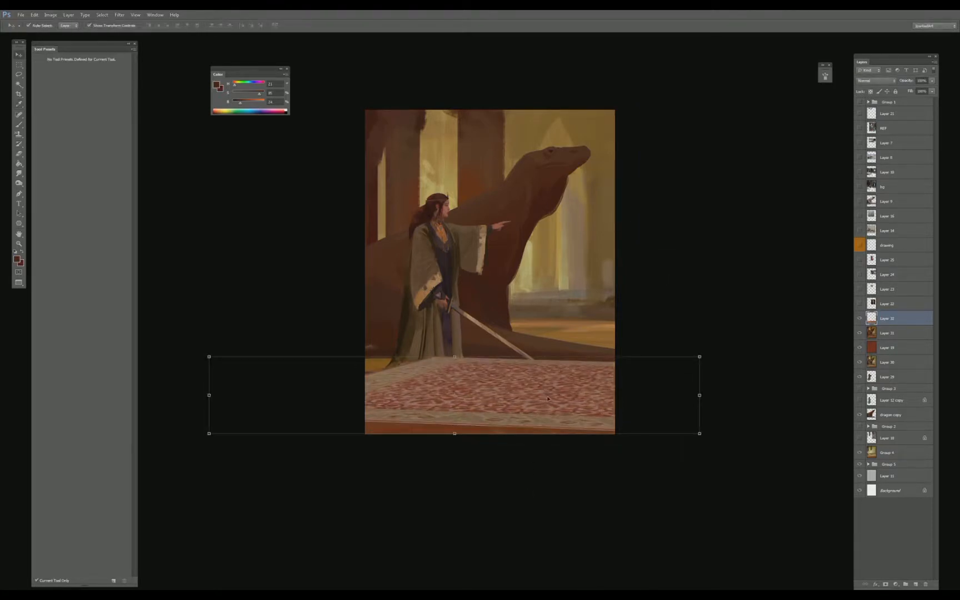
# - Warm the rug's midtones with Color Balance, shifting them to +6 red and toward yellow
pyautogui.hotkey('ctrl', 'b')
pyautogui.moveTo(665, 149); pyautogui.dragTo(667, 134)
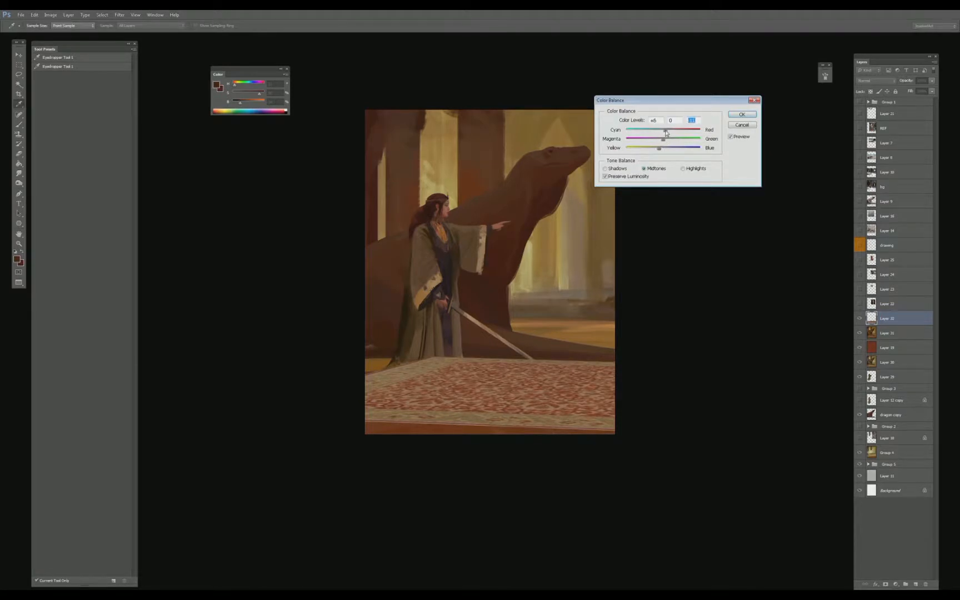
pyautogui.press('Return')
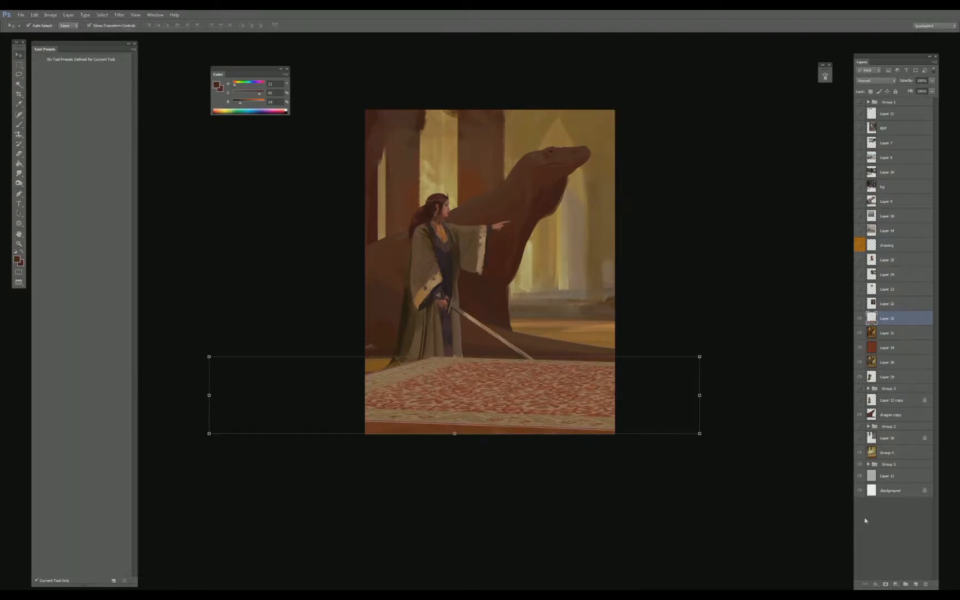
# - Add a layer mask to the rug layer and fill it with black to hide the whole rug
pyautogui.click(886, 584)
pyautogui.press('g')
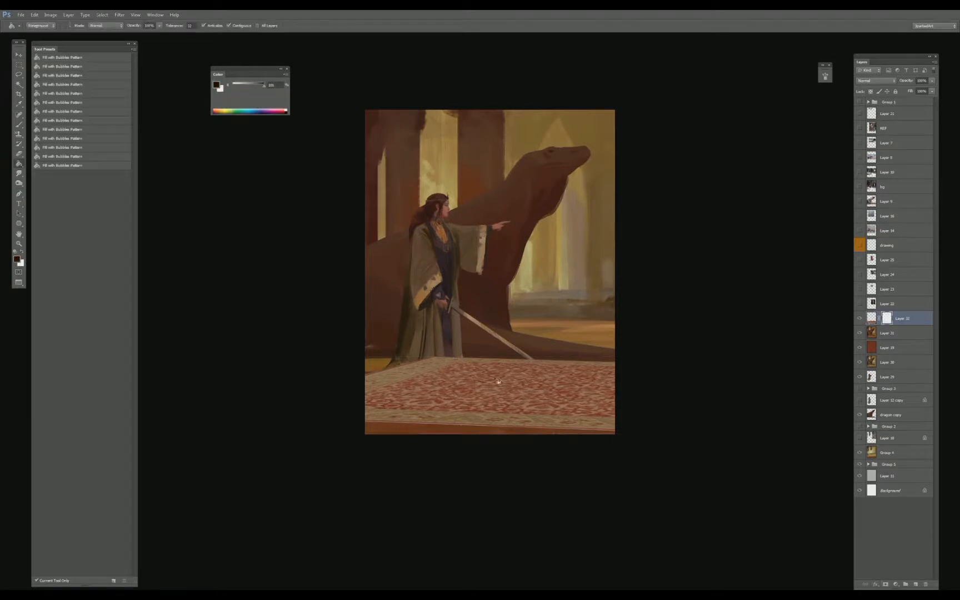
pyautogui.press('d')
pyautogui.hotkey('ctrl', 'BackSpace')
pyautogui.click(504, 400)
pyautogui.hotkey('ctrl', 'z')
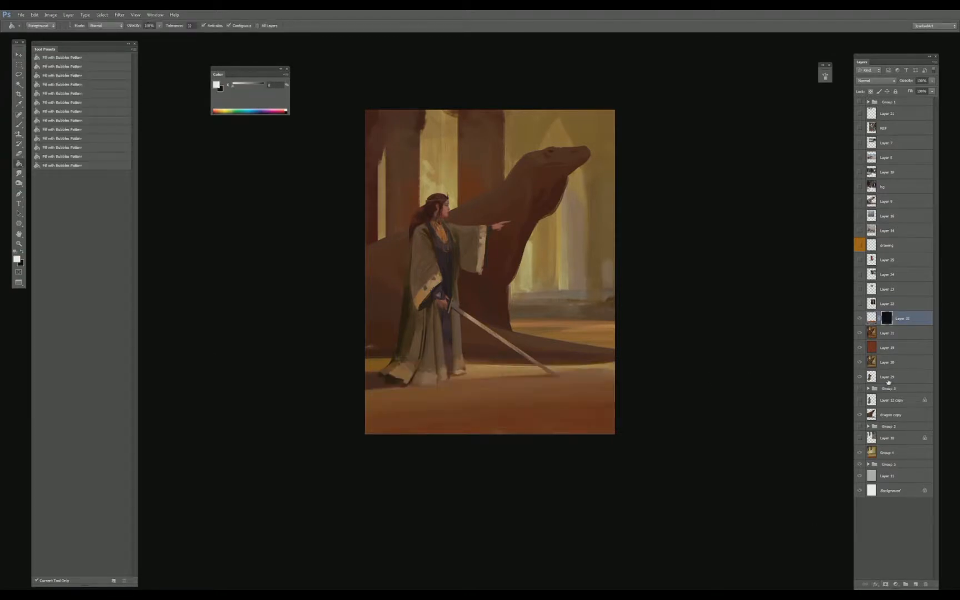
# - Select everything outside the figure layer's outline and paint white on the rug's mask to reveal the rug across the ground
pyautogui.keyDown('ctrl'); pyautogui.click(871, 377); pyautogui.keyUp('ctrl')
pyautogui.hotkey('ctrl', 'shift', 'i')
pyautogui.press('b')
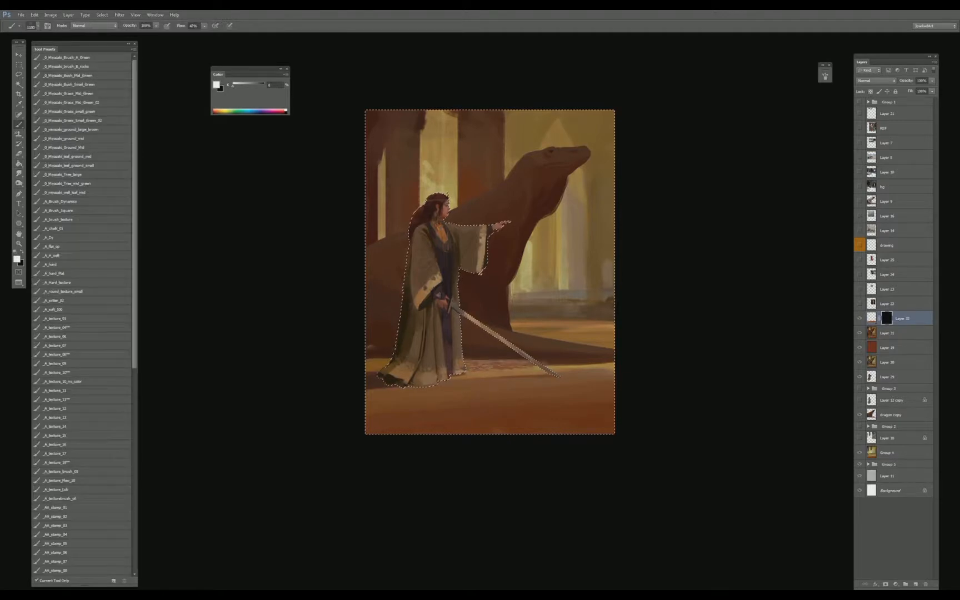
pyautogui.moveTo(462, 361); pyautogui.dragTo(611, 367)
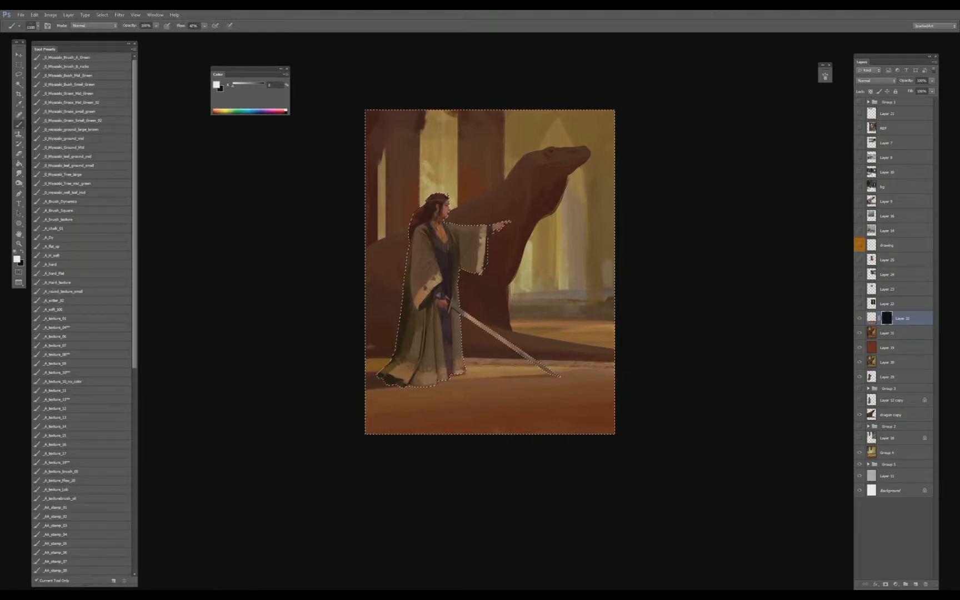
pyautogui.press(']')
pyautogui.press(']')
pyautogui.press(']')
pyautogui.press(']')
pyautogui.press(']')
pyautogui.press(']')
pyautogui.press(']')
pyautogui.press(']')
pyautogui.press(']')
pyautogui.press(']')
pyautogui.press(']')
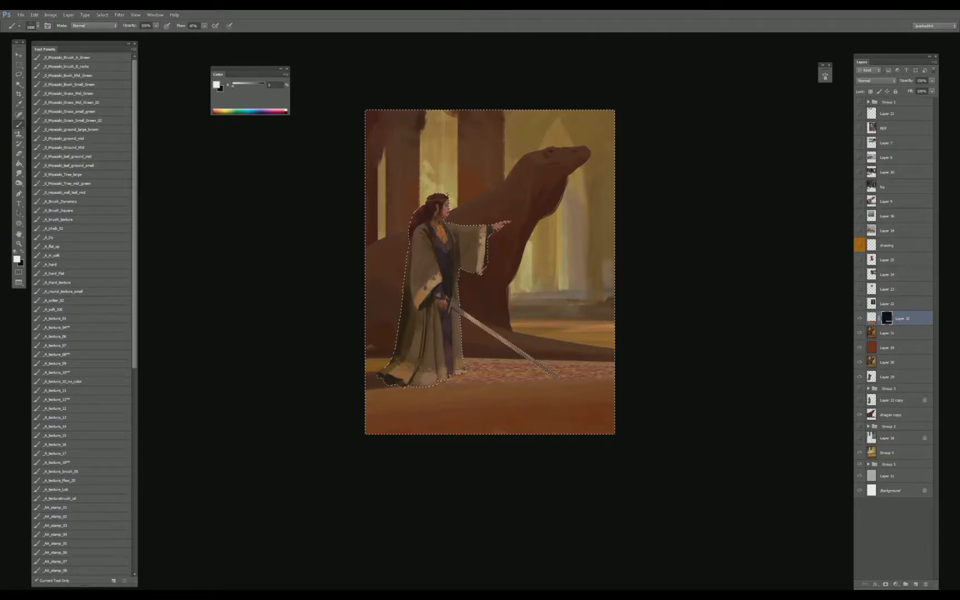
pyautogui.moveTo(611, 383)
pyautogui.mouseDown()
pyautogui.moveTo(478, 403)
pyautogui.moveTo(321, 399)
pyautogui.mouseUp()
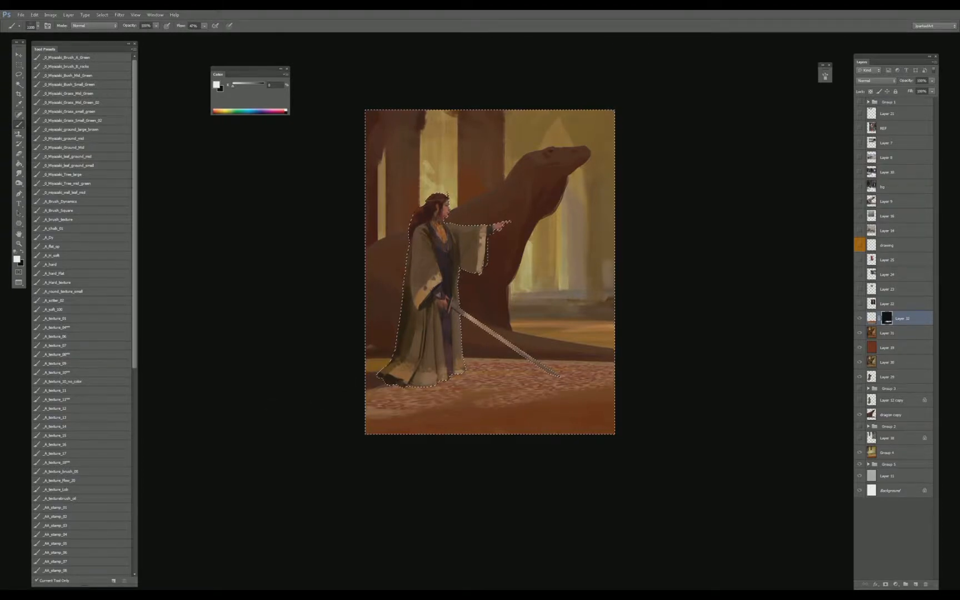
pyautogui.moveTo(400, 410); pyautogui.dragTo(611, 414)
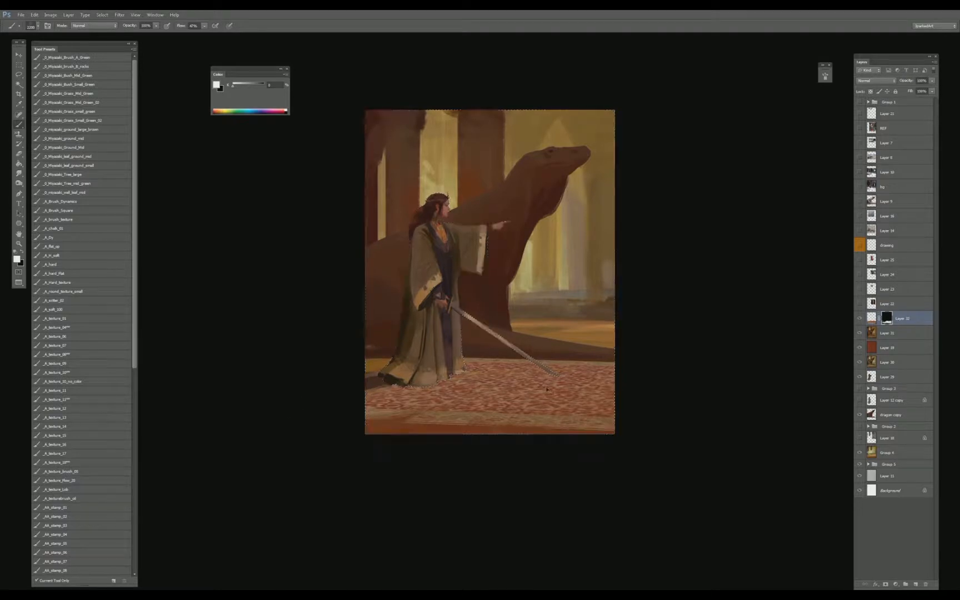
# - Refine the rug's revealed edges on its layer mask, comparing the painting with the rug layer hidden and shown
pyautogui.press('x')
pyautogui.click(859, 319)
pyautogui.click(858, 319)
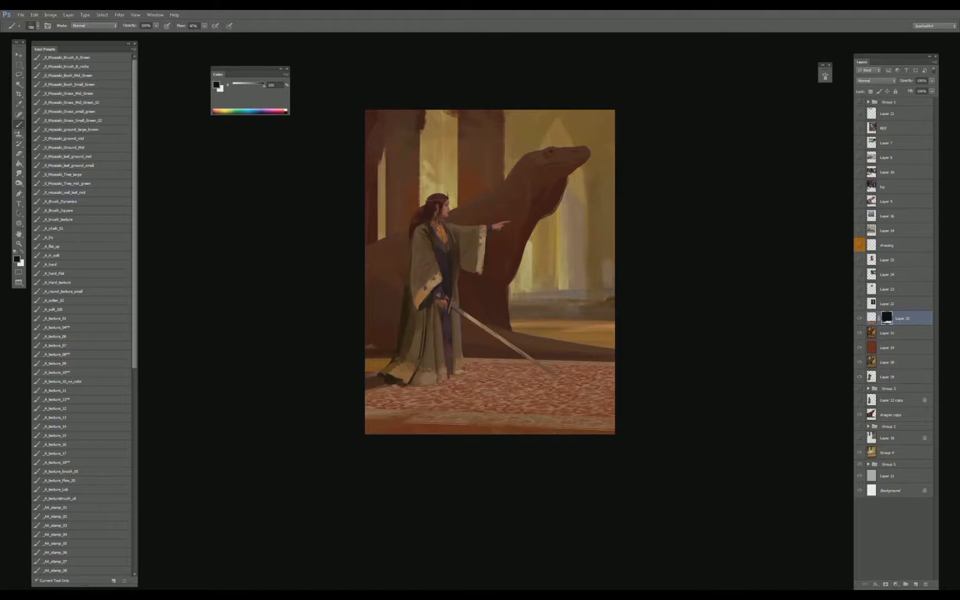
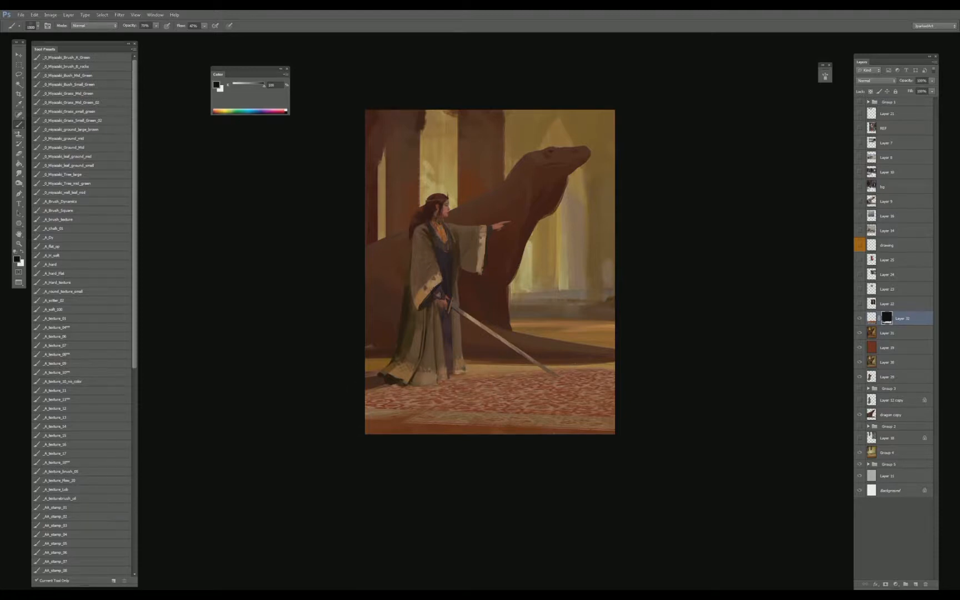
pyautogui.press('x')
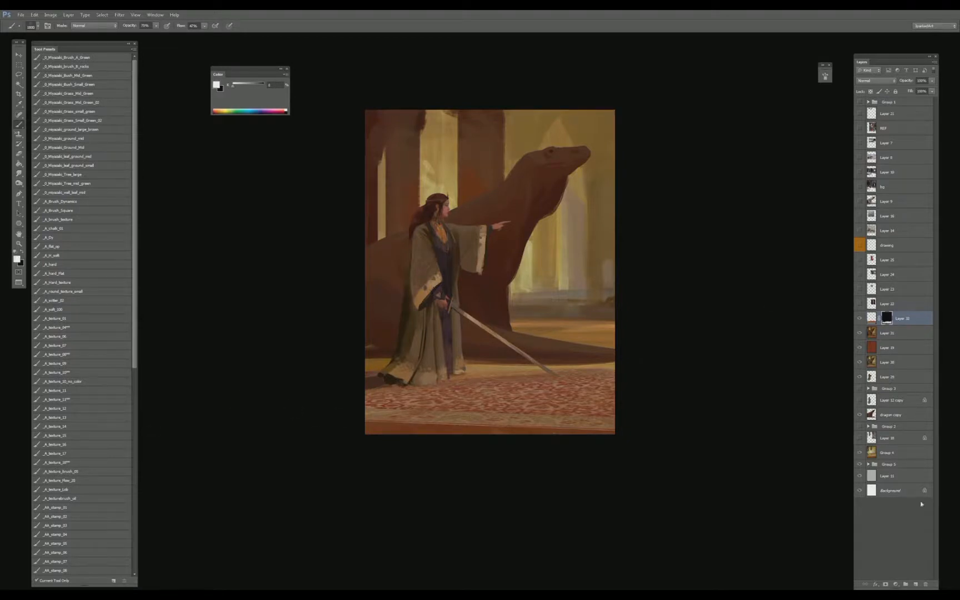
# - Darken the rug's near corner on the left with a soft brush in Multiply mode, using a brown sampled color on the rug layer
pyautogui.click(874, 320)
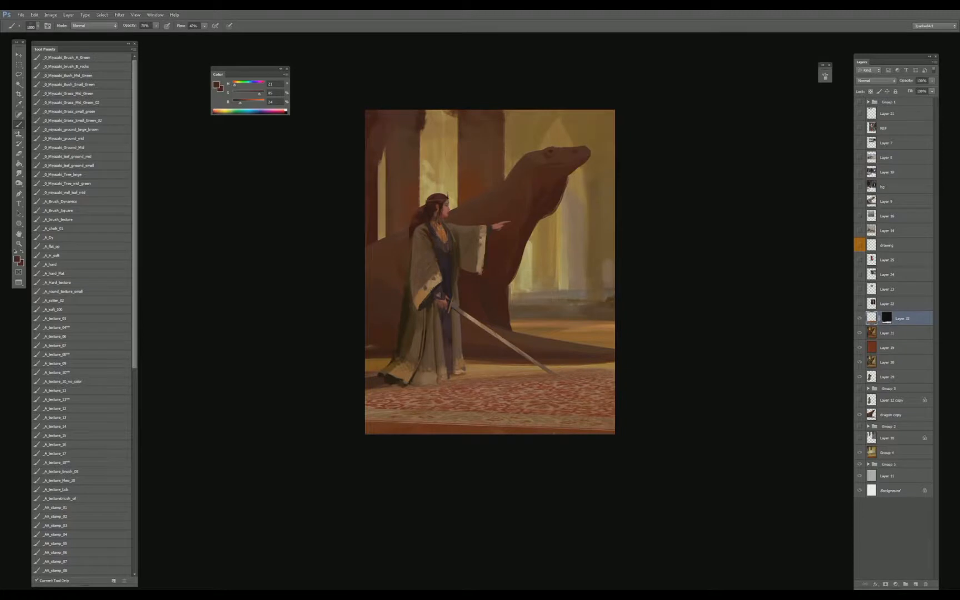
pyautogui.click(75, 265)
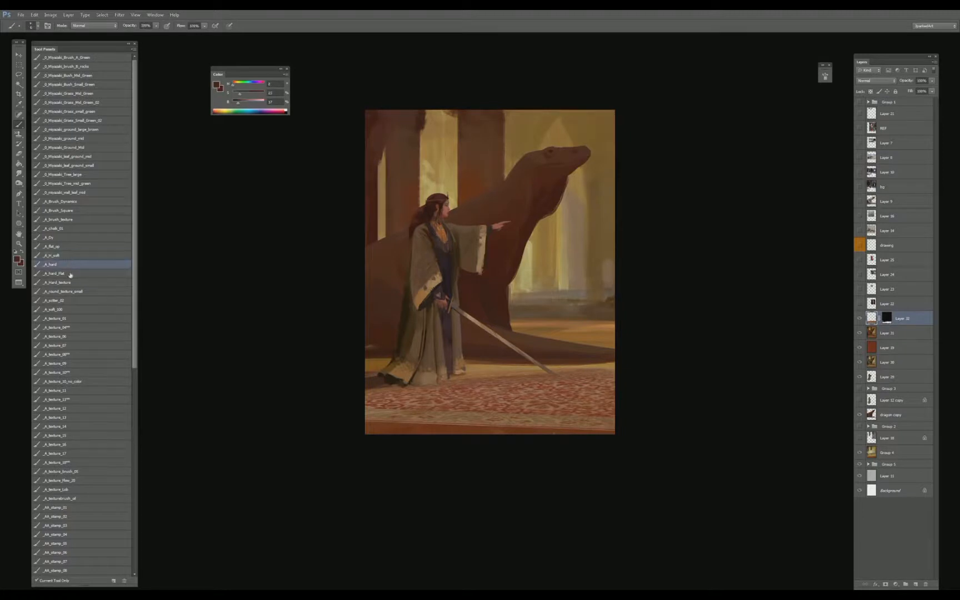
pyautogui.click(56, 309)
pyautogui.keyDown('alt'); pyautogui.click(377, 409); pyautogui.keyUp('alt')
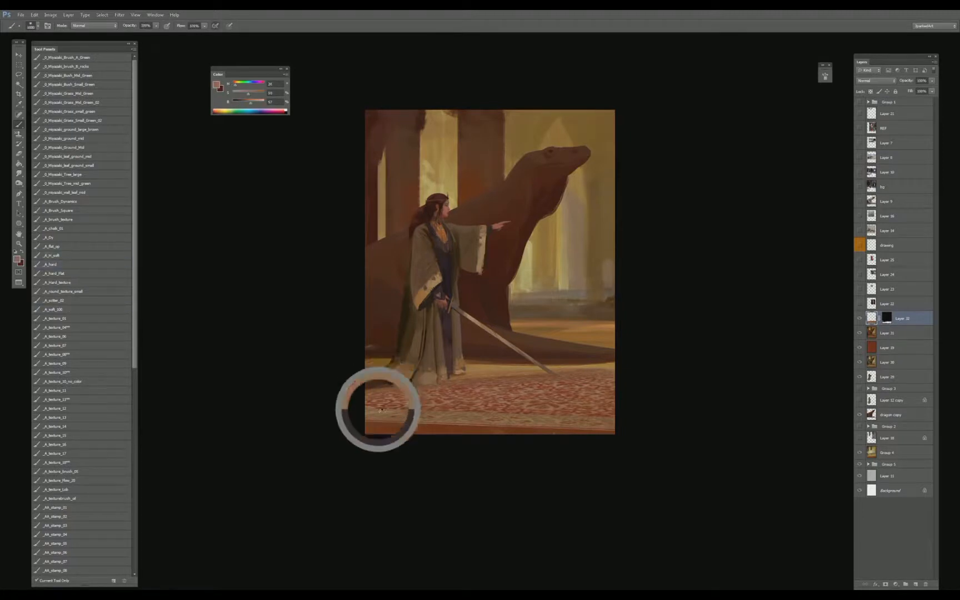
pyautogui.keyDown('shift'); pyautogui.rightClick(391, 406); pyautogui.keyUp('shift')
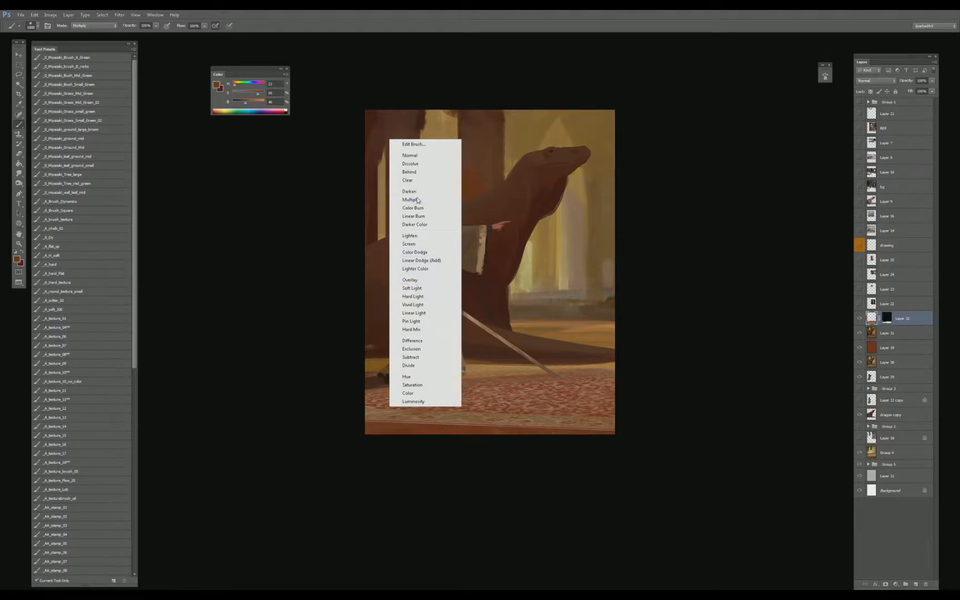
pyautogui.click(418, 201)
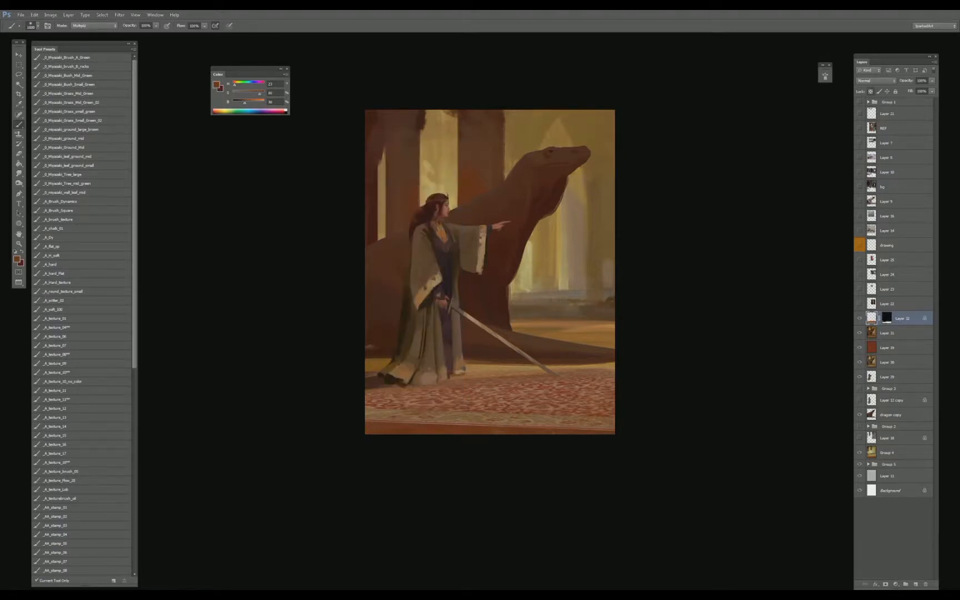
pyautogui.moveTo(367, 410)
pyautogui.mouseDown()
pyautogui.moveTo(611, 421)
pyautogui.moveTo(370, 414)
pyautogui.mouseUp()
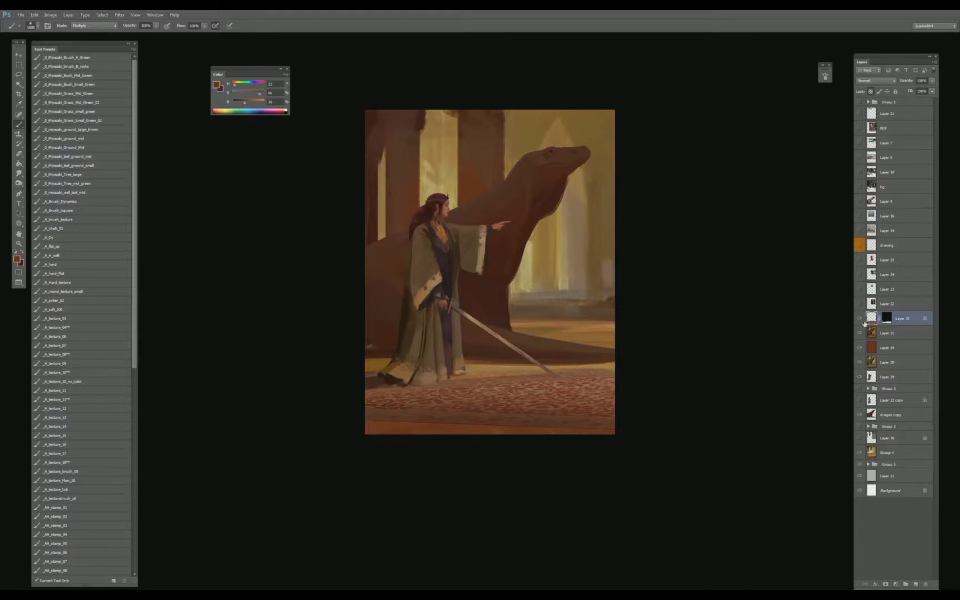
# - Add an empty layer above the masked rug layer and merge the two into one layer
pyautogui.click(916, 585)
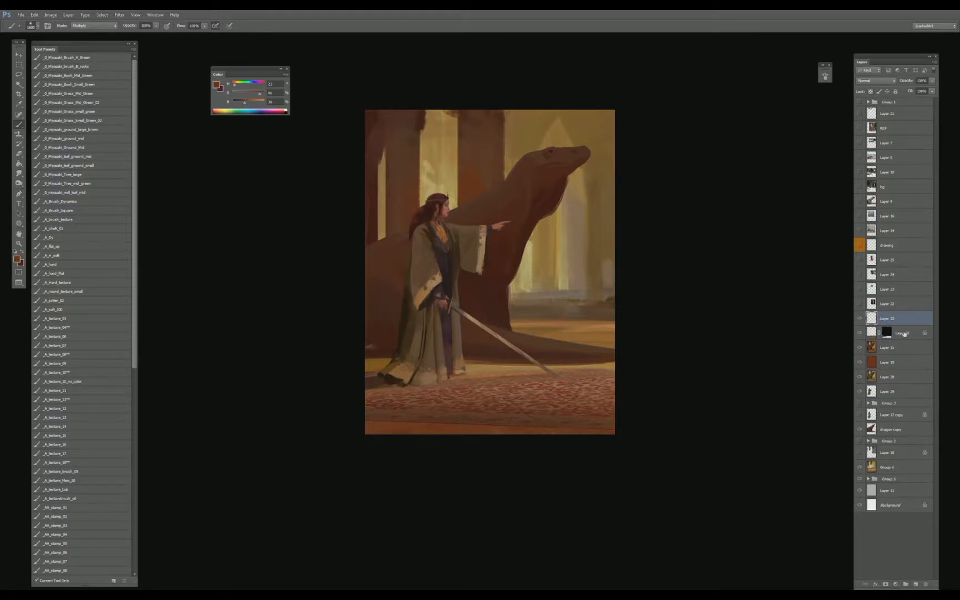
pyautogui.keyDown('shift'); pyautogui.click(903, 333); pyautogui.keyUp('shift')
pyautogui.hotkey('ctrl', 'e')
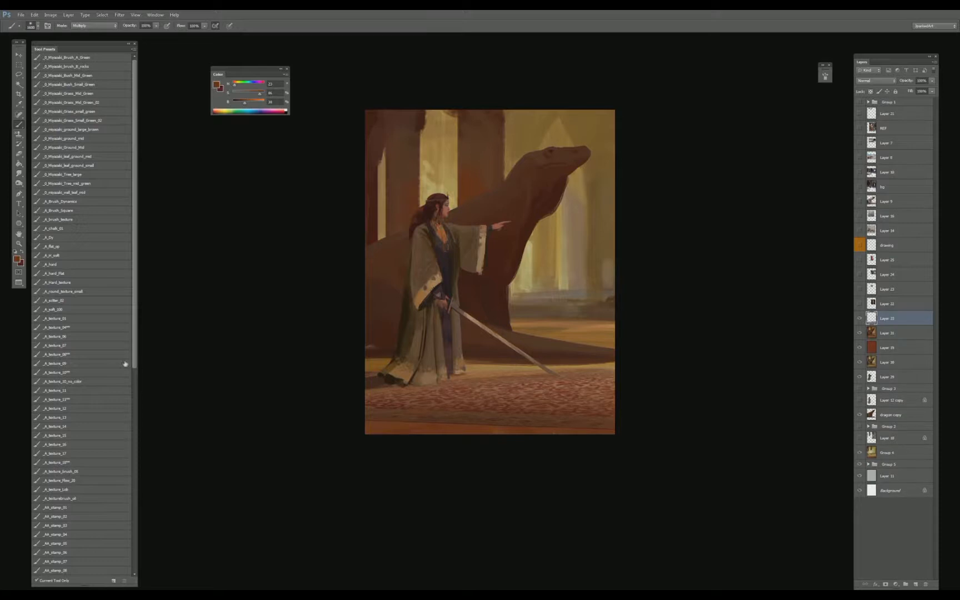
# - Paint over the rug's front border and the ground behind the robe with a round oil-stroke brush in sampled colors
pyautogui.moveTo(133, 367); pyautogui.dragTo(134, 412)
pyautogui.click(83, 540)
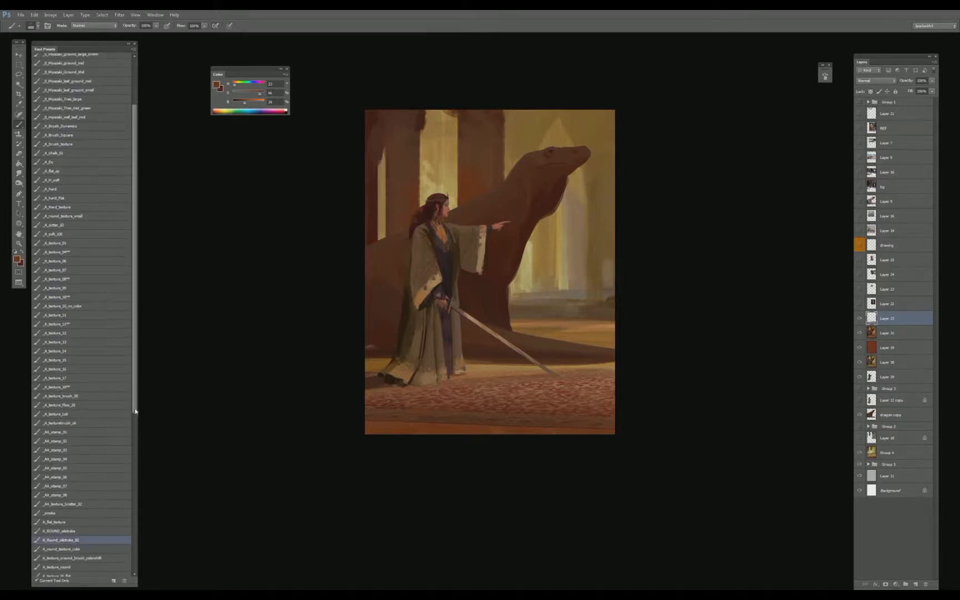
pyautogui.scroll(-2, 135, 411)
pyautogui.keyDown('alt'); pyautogui.click(413, 419); pyautogui.keyUp('alt')
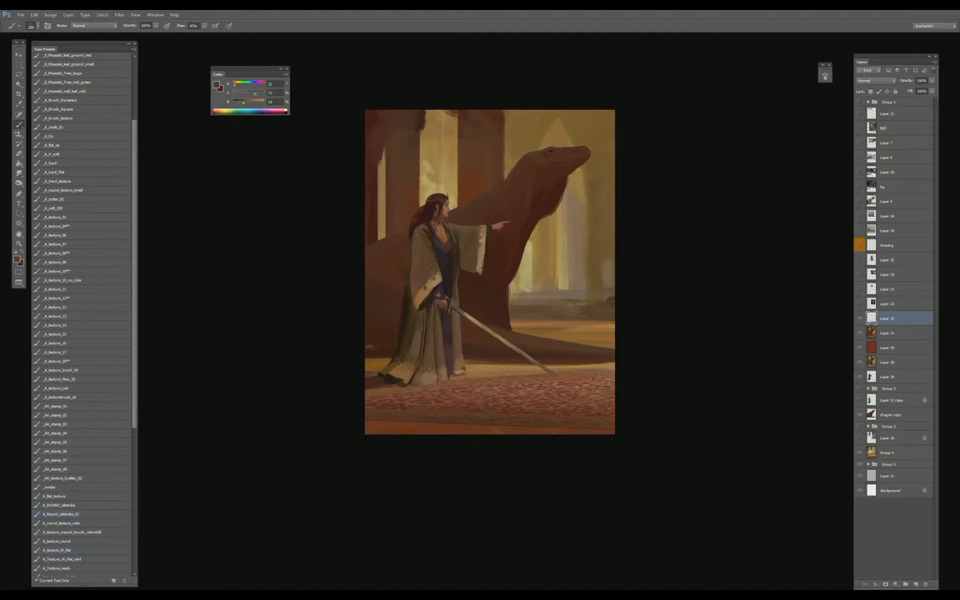
pyautogui.keyDown('alt'); pyautogui.click(411, 416); pyautogui.keyUp('alt')
pyautogui.press(']')
pyautogui.moveTo(382, 360); pyautogui.dragTo(350, 359)
pyautogui.keyDown('alt'); pyautogui.click(376, 360); pyautogui.keyUp('alt')
pyautogui.keyDown('alt'); pyautogui.click(375, 362); pyautogui.keyUp('alt')
pyautogui.keyDown('alt'); pyautogui.click(378, 362); pyautogui.keyUp('alt')
pyautogui.hotkey('ctrl', '+')
pyautogui.moveTo(608, 251); pyautogui.dragTo(590, 275)
pyautogui.keyDown('alt'); pyautogui.click(429, 496); pyautogui.keyUp('alt')
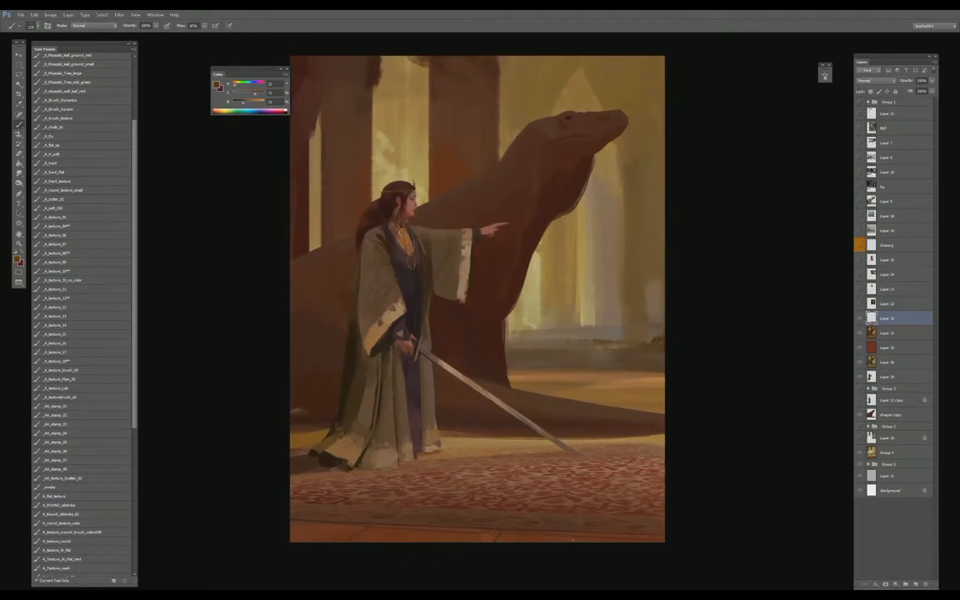
# - Load the dragon layer's outline as a selection and paint a muted grey-brown over its body behind the figure
pyautogui.keyDown('alt'); pyautogui.click(607, 221); pyautogui.keyUp('alt')
pyautogui.press(']')
pyautogui.press(']')
pyautogui.press(']')
pyautogui.press(']')
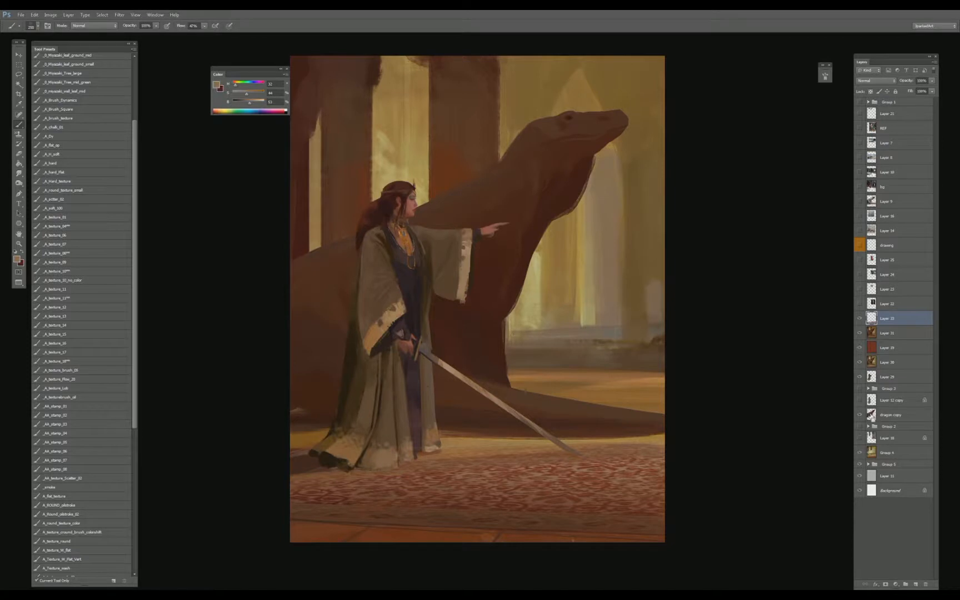
pyautogui.keyDown('ctrl'); pyautogui.click(871, 414); pyautogui.keyUp('ctrl')
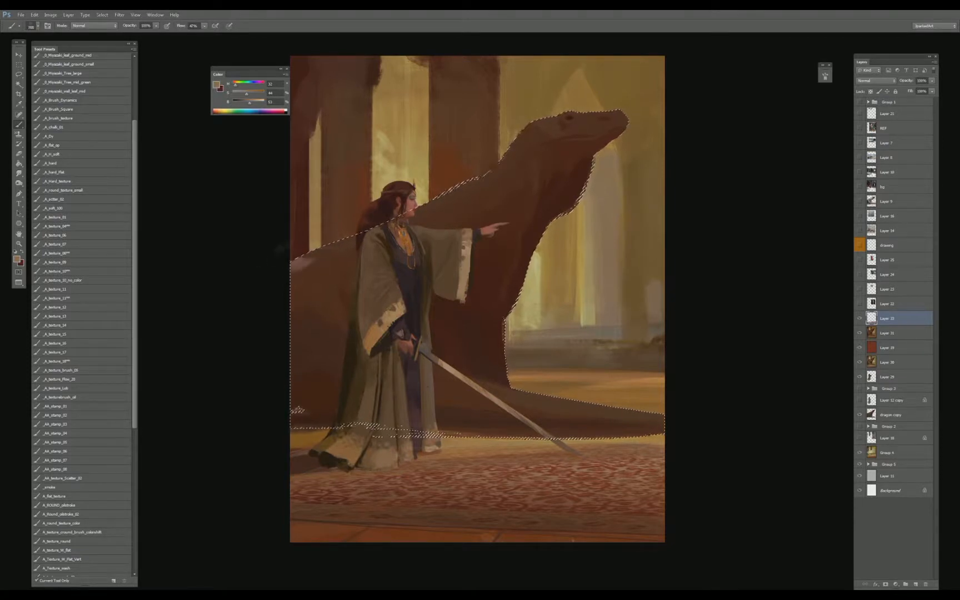
pyautogui.keyDown('alt'); pyautogui.click(326, 247); pyautogui.keyUp('alt')
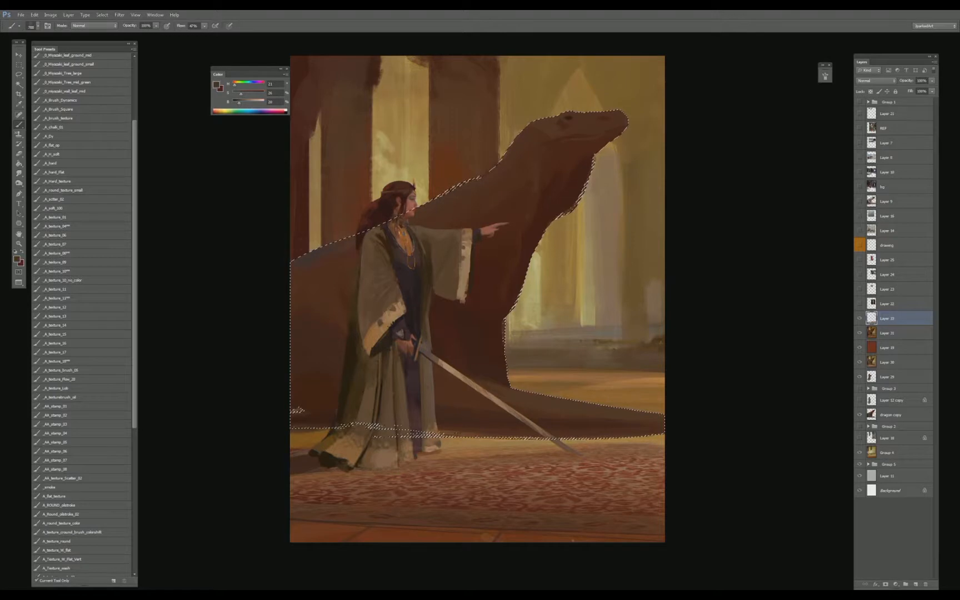
pyautogui.keyDown('alt'); pyautogui.click(328, 248); pyautogui.keyUp('alt')
pyautogui.moveTo(241, 103); pyautogui.dragTo(242, 104)
pyautogui.press(']')
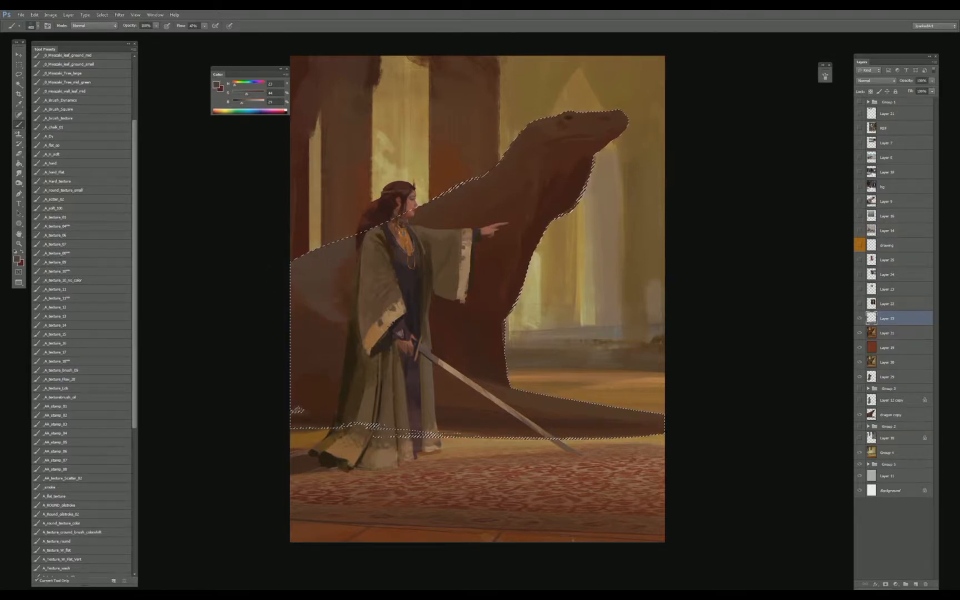
# - Undo the last dragon stroke, repaint the lighter patch on its flank at full flow, and clear the selection
pyautogui.hotkey('ctrl', 'z')
pyautogui.press(']')
pyautogui.press(']')
pyautogui.press(']')
pyautogui.press(']')
pyautogui.press(']')
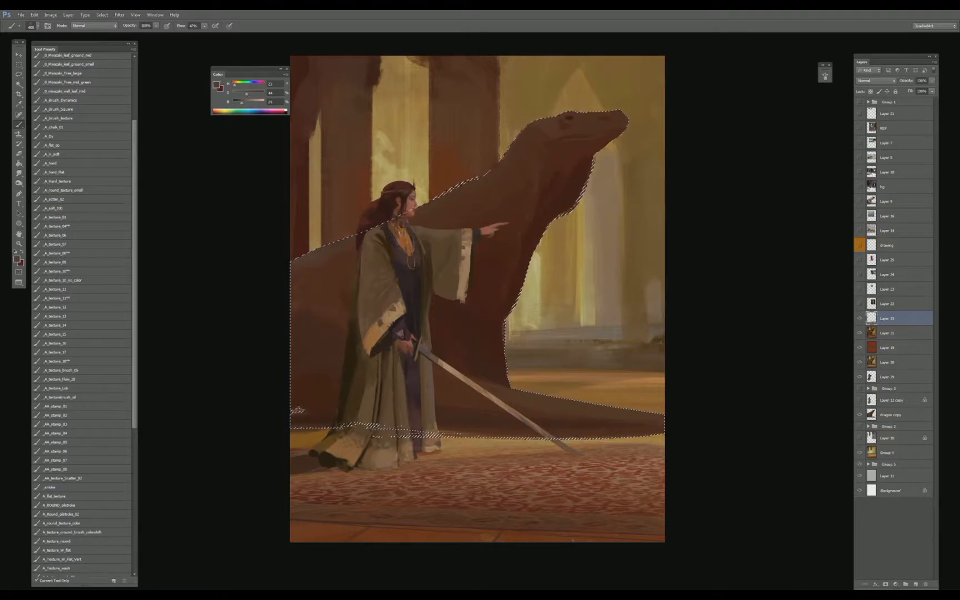
pyautogui.press('[')
pyautogui.press('[')
pyautogui.press('[')
pyautogui.press('[')
pyautogui.press('[')
pyautogui.press('[')
pyautogui.moveTo(298, 303); pyautogui.dragTo(344, 329)
pyautogui.press(']')
pyautogui.press(']')
pyautogui.hotkey('shift', '0')
pyautogui.keyDown('alt'); pyautogui.click(307, 285); pyautogui.keyUp('alt')
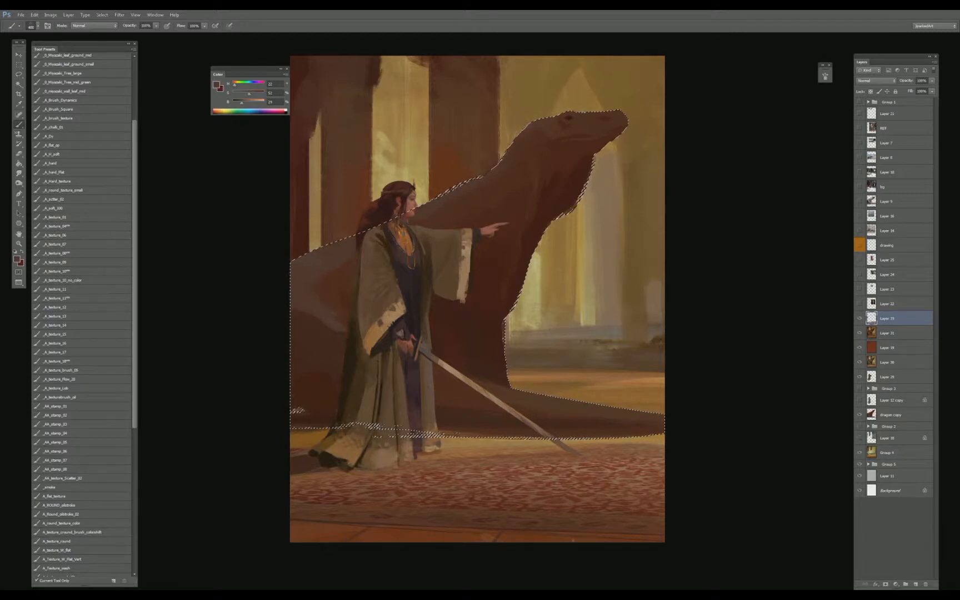
pyautogui.hotkey('ctrl', 'd')
# - Blend the dragon's back and flank with sampled browns at reduced brush flow, and compare with the paint layer hidden
pyautogui.keyDown('alt'); pyautogui.click(425, 215); pyautogui.keyUp('alt')
pyautogui.keyDown('alt'); pyautogui.click(437, 202); pyautogui.keyUp('alt')
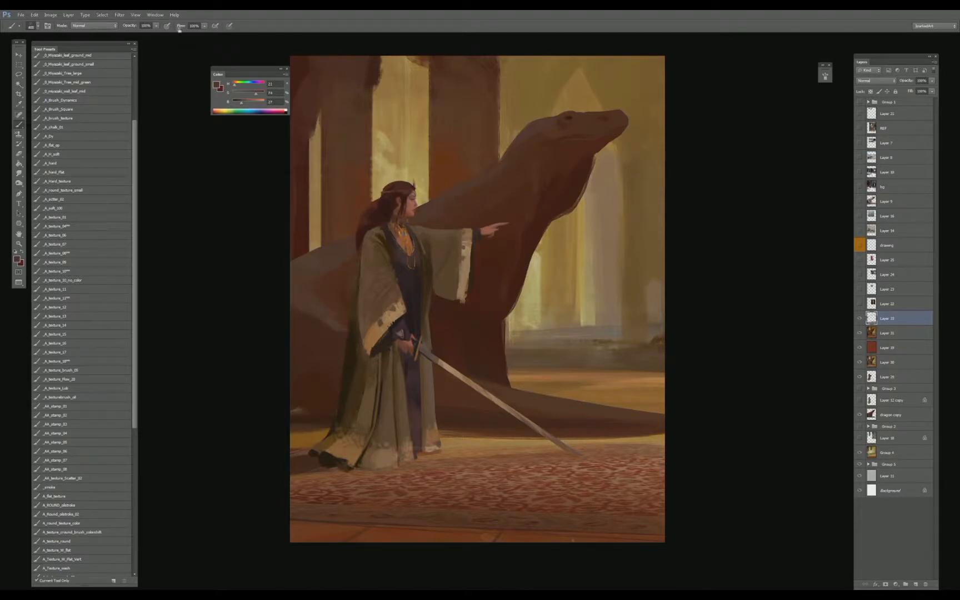
pyautogui.moveTo(179, 29); pyautogui.dragTo(169, 31)
pyautogui.keyDown('alt'); pyautogui.click(444, 205); pyautogui.keyUp('alt')
pyautogui.keyDown('alt'); pyautogui.click(342, 256); pyautogui.keyUp('alt')
pyautogui.keyDown('alt'); pyautogui.click(289, 289); pyautogui.keyUp('alt')
pyautogui.keyDown('alt'); pyautogui.click(276, 309); pyautogui.keyUp('alt')
pyautogui.keyDown('alt'); pyautogui.click(312, 361); pyautogui.keyUp('alt')
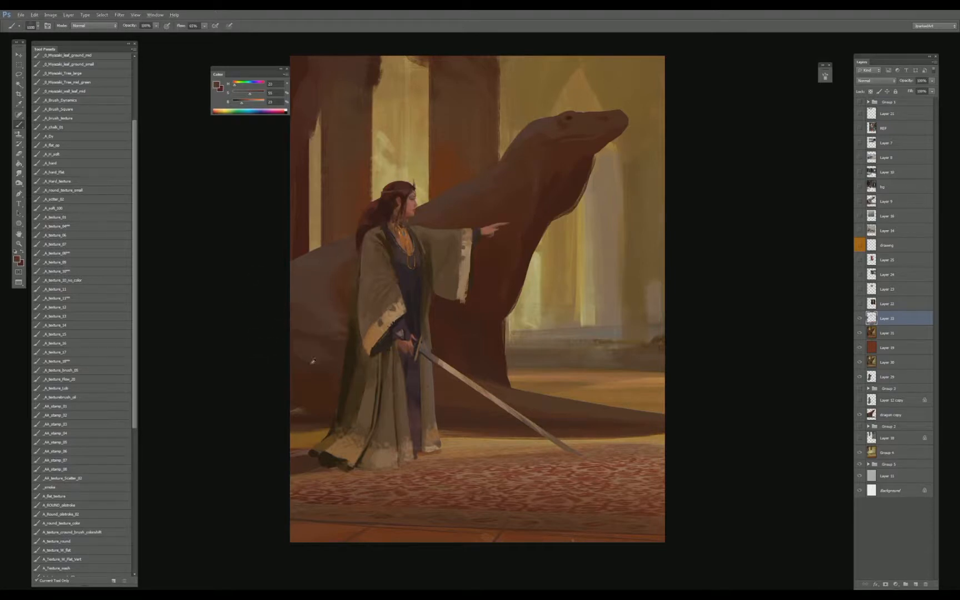
pyautogui.keyDown('alt'); pyautogui.click(331, 279); pyautogui.keyUp('alt')
pyautogui.keyDown('alt'); pyautogui.click(305, 347); pyautogui.keyUp('alt')
pyautogui.keyDown('alt'); pyautogui.click(315, 297); pyautogui.keyUp('alt')
pyautogui.click(859, 319)
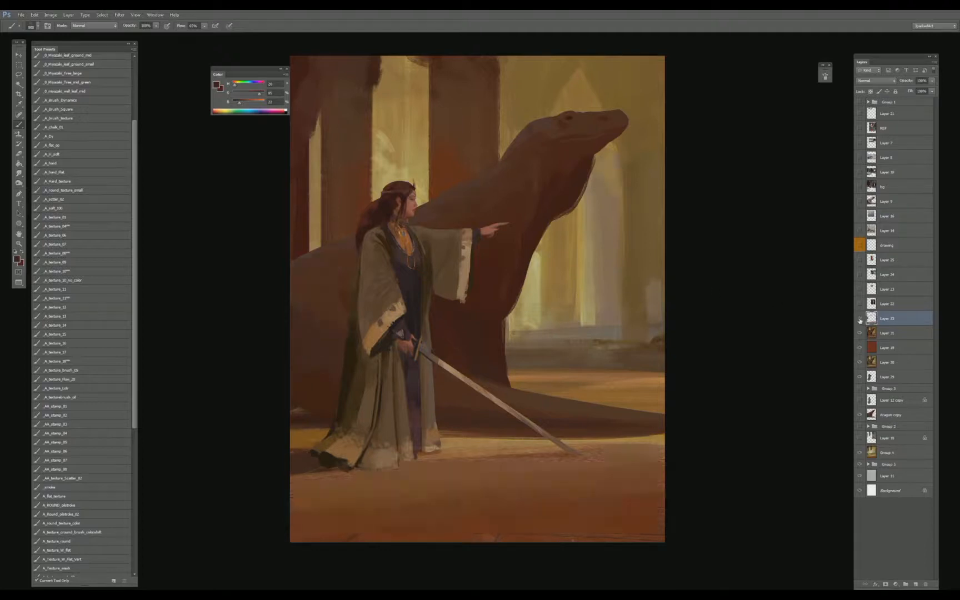
pyautogui.click(860, 319)
# - Break up the middle of the rug's pattern with short strokes of reds sampled from the rug, using a smaller brush
pyautogui.keyDown('alt'); pyautogui.click(415, 489); pyautogui.keyUp('alt')
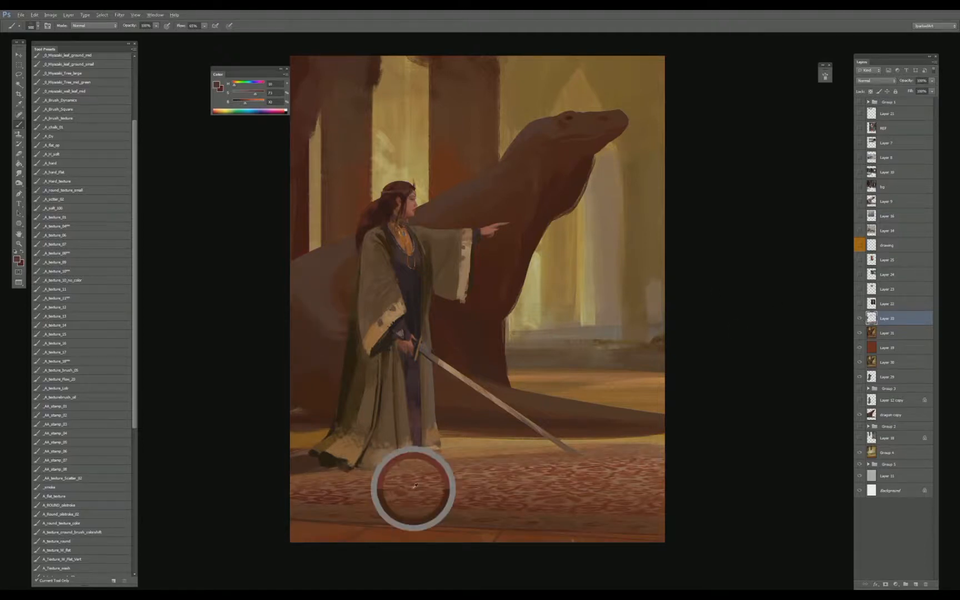
pyautogui.keyDown('alt'); pyautogui.click(428, 500); pyautogui.keyUp('alt')
pyautogui.press('[')
pyautogui.press('[')
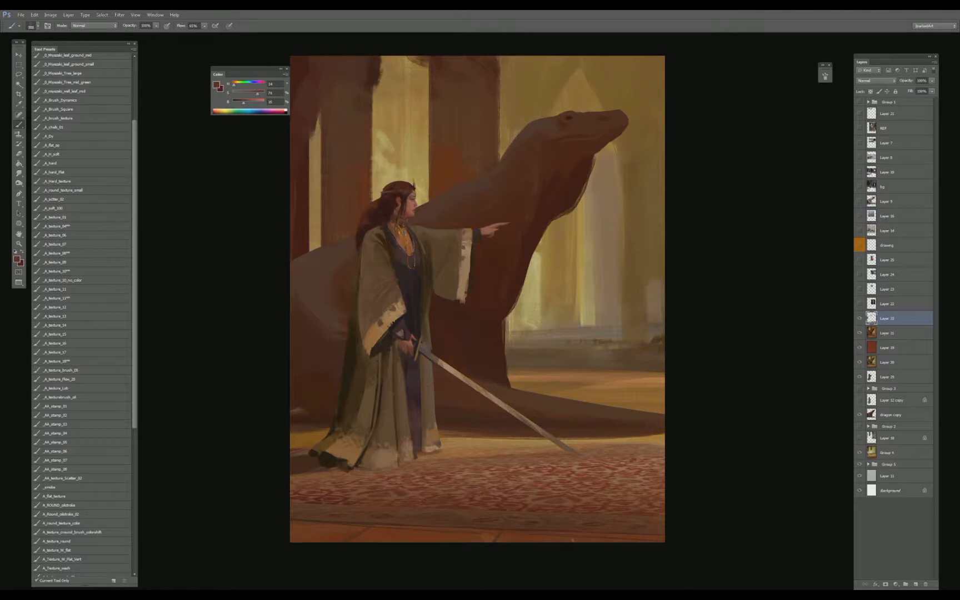
pyautogui.press('[')
pyautogui.moveTo(459, 491); pyautogui.dragTo(475, 492)
pyautogui.keyDown('alt'); pyautogui.click(512, 487); pyautogui.keyUp('alt')
pyautogui.moveTo(385, 492); pyautogui.dragTo(407, 490)
pyautogui.moveTo(495, 480); pyautogui.dragTo(521, 480)
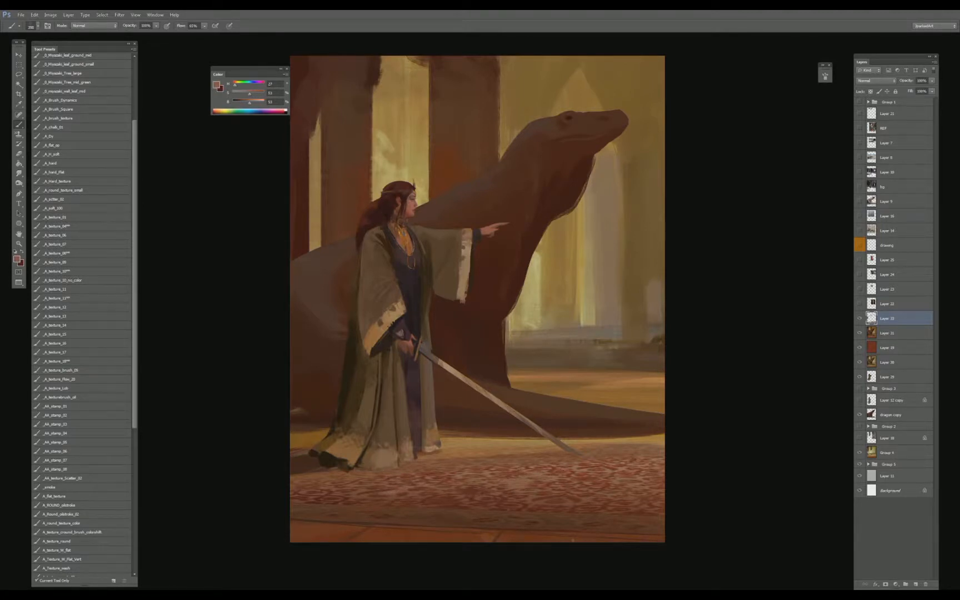
# - Paint warm sampled tones over the rug beside the robe's hem and around the sword tip
pyautogui.moveTo(454, 480)
pyautogui.mouseDown()
pyautogui.moveTo(412, 476)
pyautogui.moveTo(463, 460)
pyautogui.mouseUp()
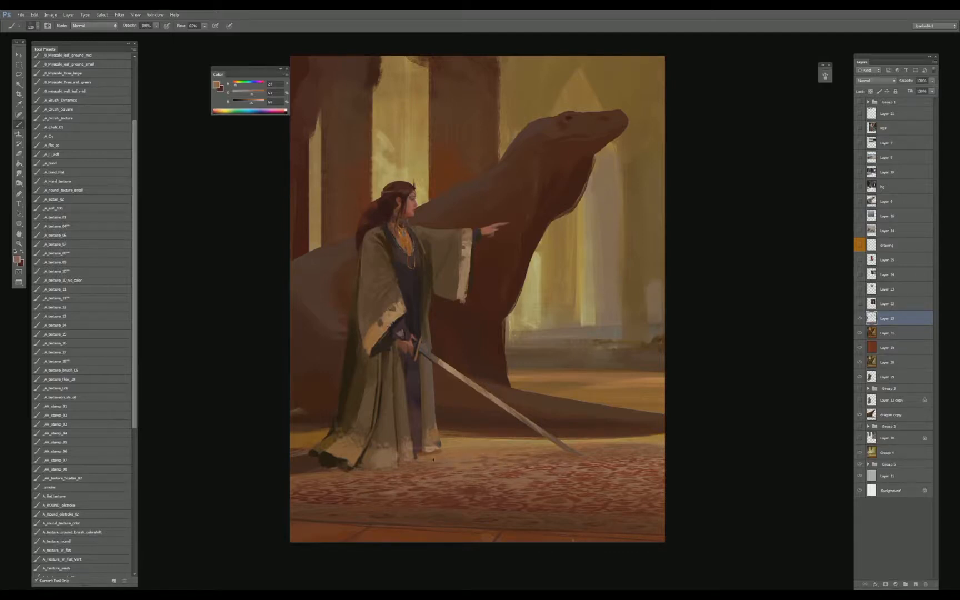
pyautogui.moveTo(431, 467); pyautogui.dragTo(439, 463)
pyautogui.keyDown('alt'); pyautogui.click(626, 444); pyautogui.keyUp('alt')
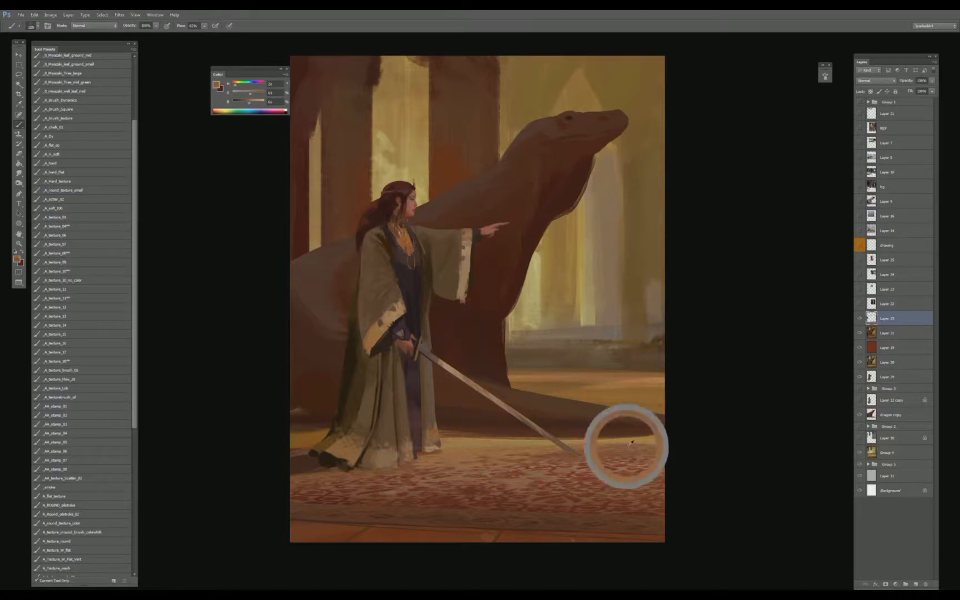
pyautogui.keyDown('alt'); pyautogui.click(589, 451); pyautogui.keyUp('alt')
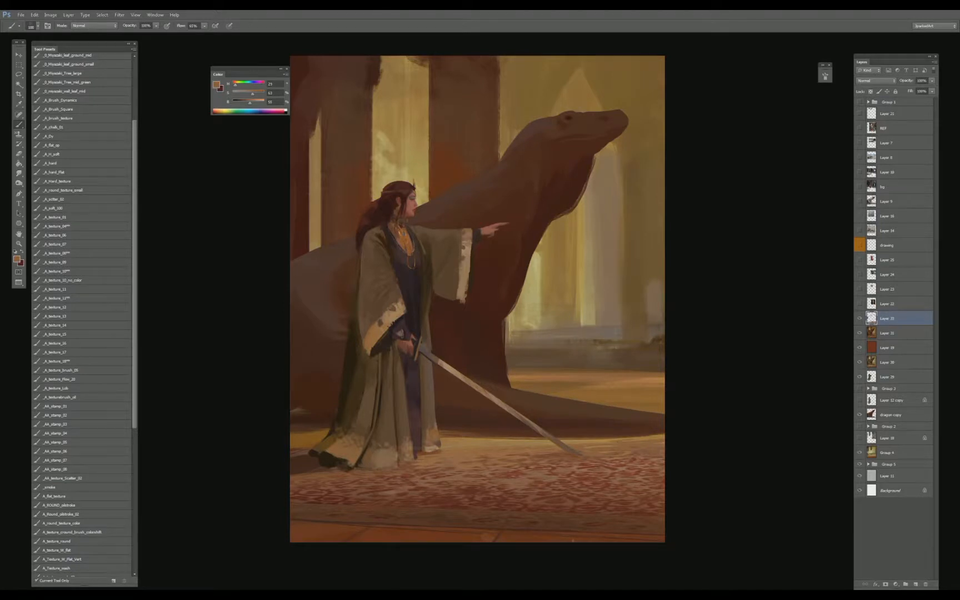
# - Show the cathedral photo layer and copy its lower section with the floor and column bases onto a new layer
pyautogui.click(859, 188)
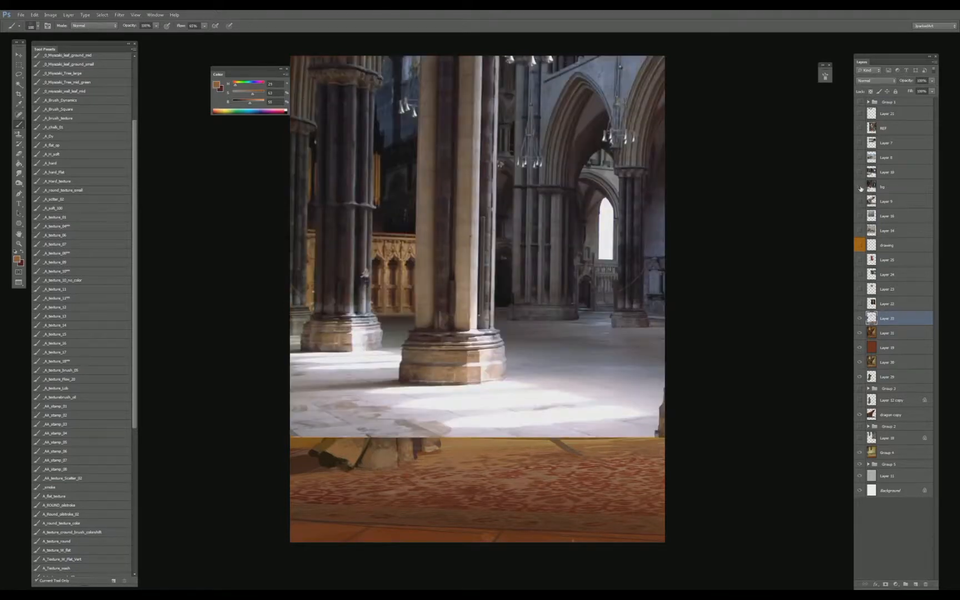
pyautogui.click(889, 187)
pyautogui.press('m')
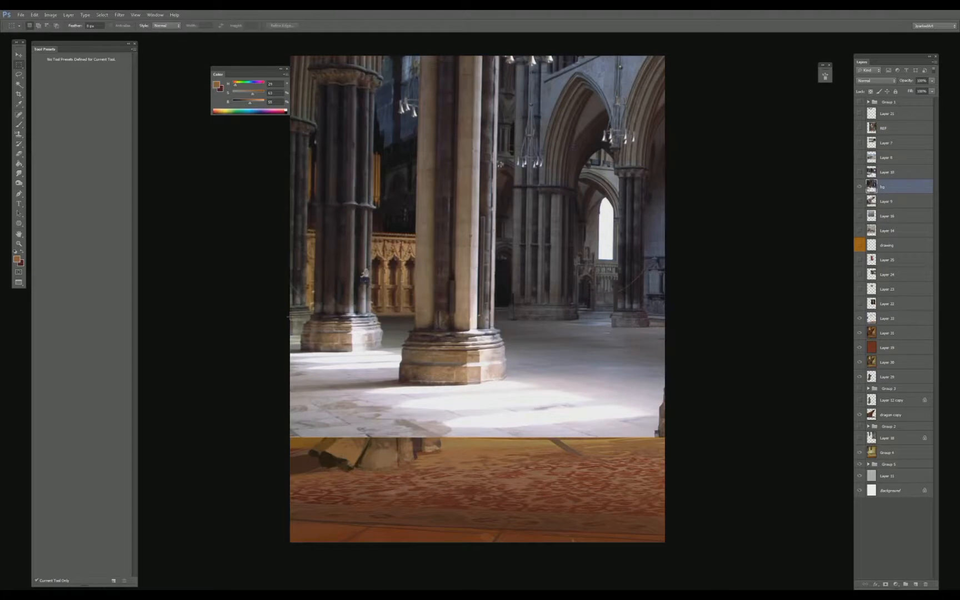
pyautogui.moveTo(456, 323); pyautogui.dragTo(464, 350)
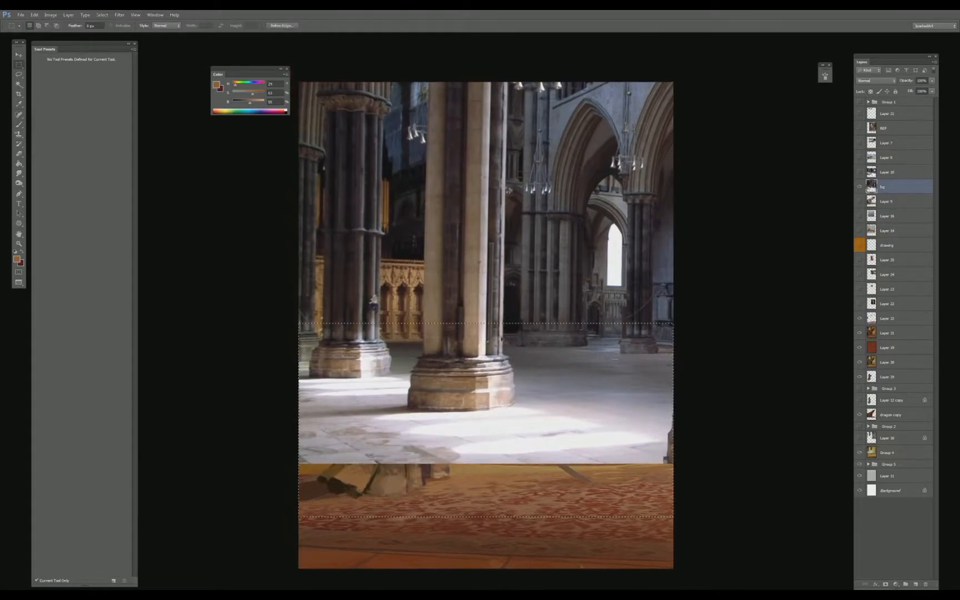
pyautogui.press('v')
pyautogui.hotkey('ctrl', 'v')
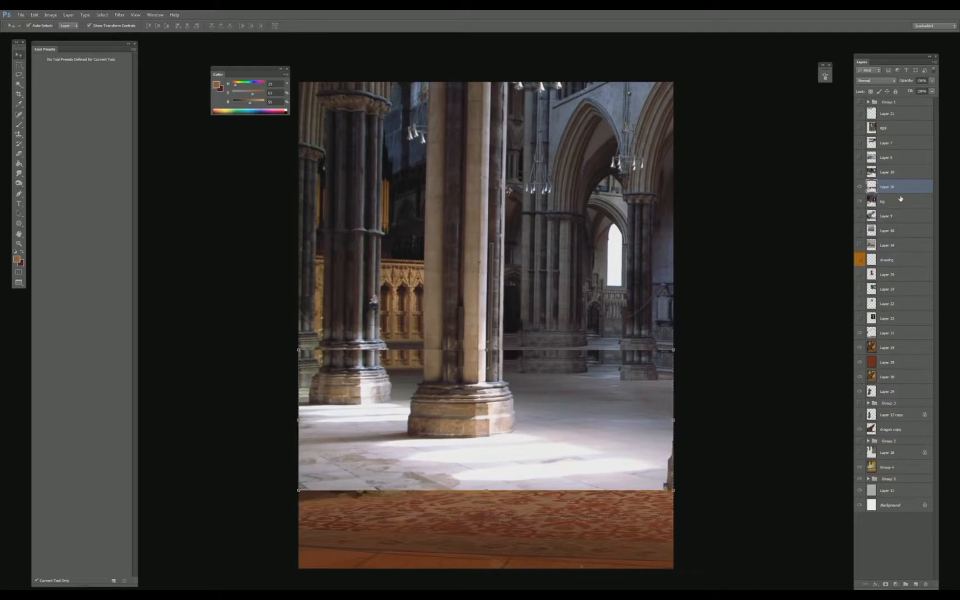
# - Copy the large central column from the cathedral photo onto its own layer
pyautogui.click(900, 199)
pyautogui.press('m')
pyautogui.moveTo(429, 79); pyautogui.dragTo(463, 317)
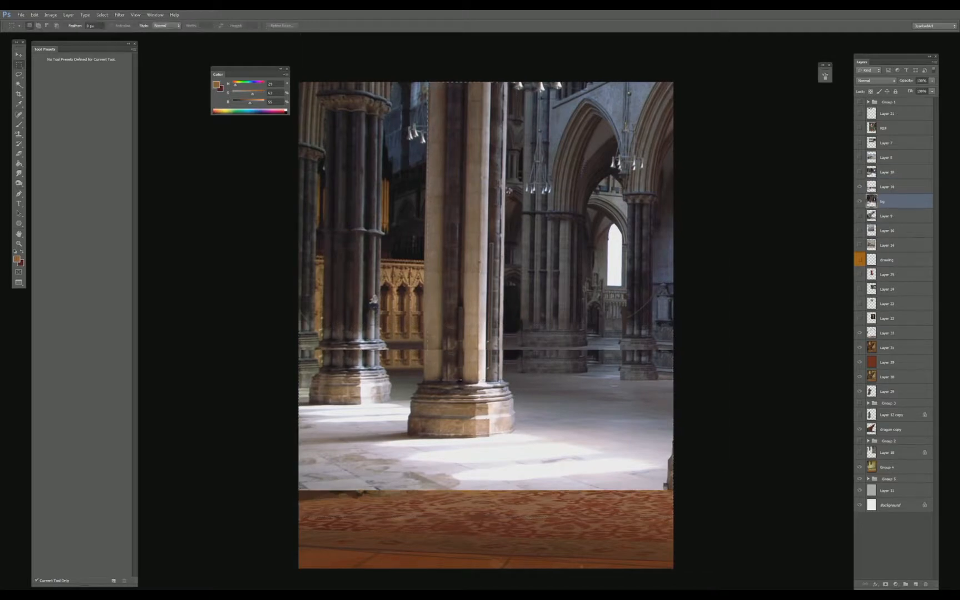
pyautogui.hotkey('ctrl', 'j')
pyautogui.press('v')
# - Copy the cathedral photo's left-hand pillars onto their own layer and hide the original photo
pyautogui.click(901, 216)
pyautogui.press('m')
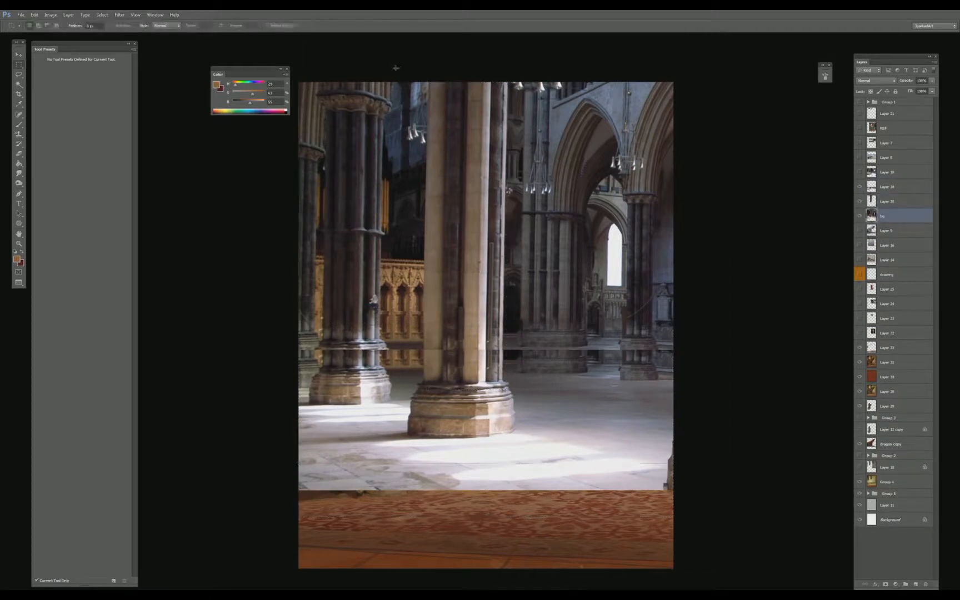
pyautogui.moveTo(396, 78); pyautogui.dragTo(285, 334)
pyautogui.hotkey('ctrl', 'j')
pyautogui.press('v')
pyautogui.click(860, 230)
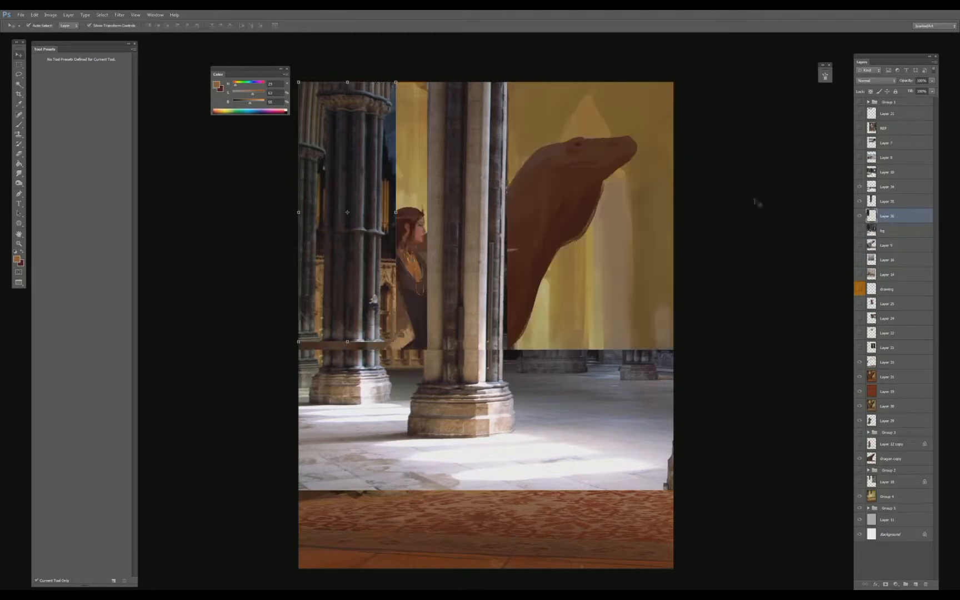
# - Hide the copied central column and left-hand pillars, and select the floor piece
pyautogui.click(468, 203)
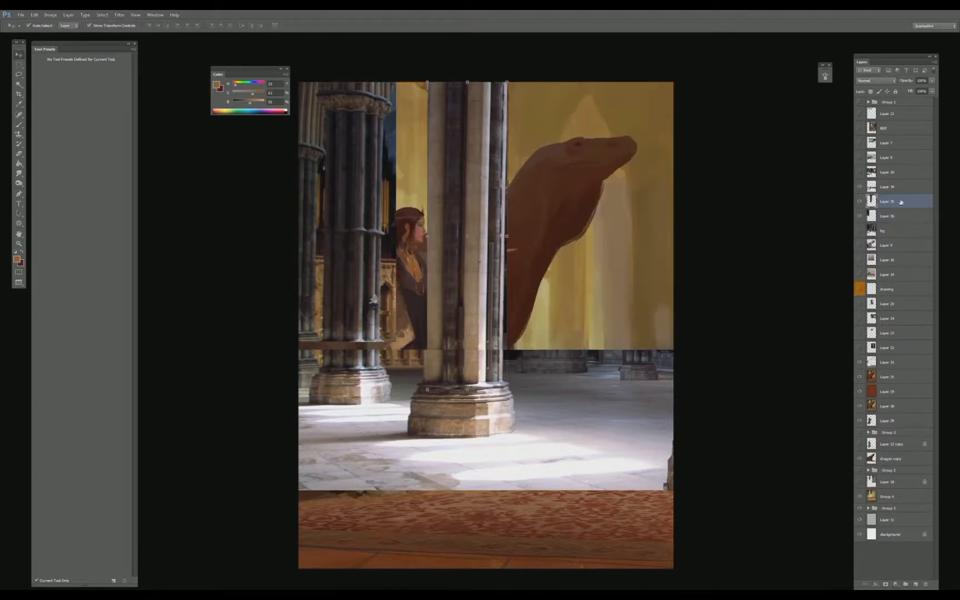
pyautogui.click(867, 190)
pyautogui.moveTo(860, 202); pyautogui.dragTo(859, 216)
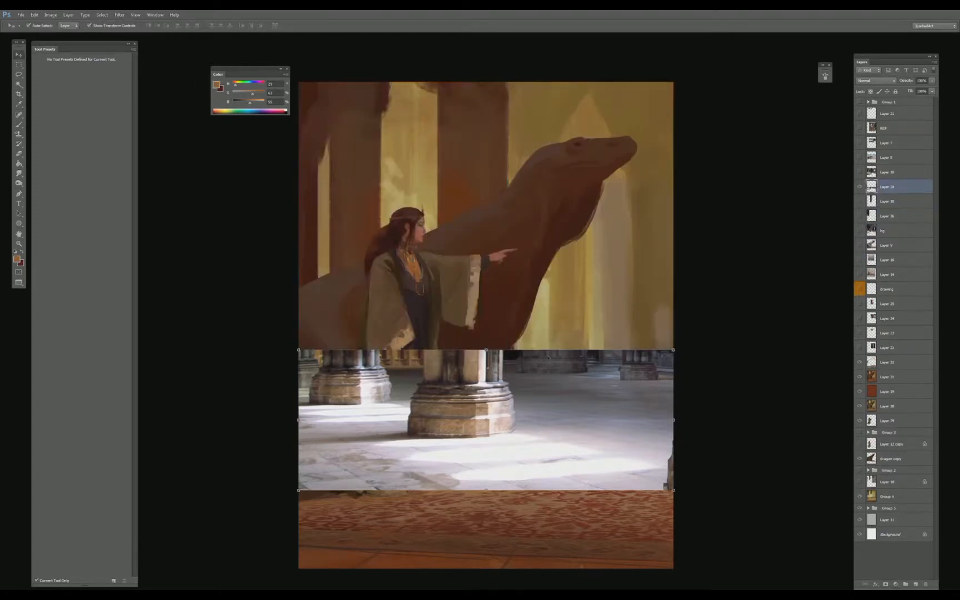
# - Stretch the floor photo piece slightly taller and widen it past the canvas's right edge
pyautogui.moveTo(549, 357); pyautogui.dragTo(551, 453)
pyautogui.hotkey('ctrl', 'z')
pyautogui.click(553, 436)
pyautogui.moveTo(485, 351); pyautogui.dragTo(485, 342)
pyautogui.moveTo(673, 490); pyautogui.dragTo(687, 494)
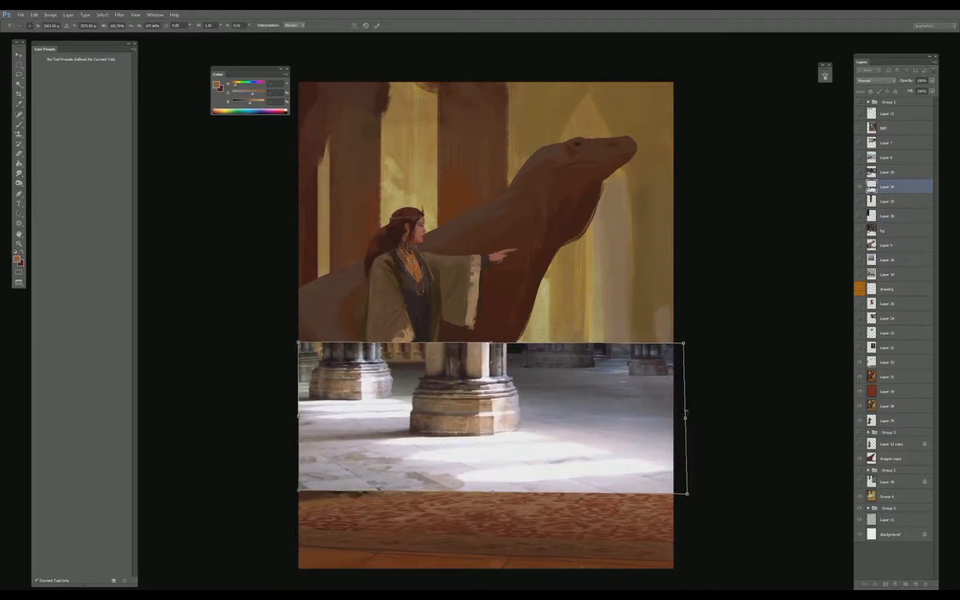
pyautogui.press('Return')
pyautogui.moveTo(687, 418); pyautogui.dragTo(699, 417)
pyautogui.press('Return')
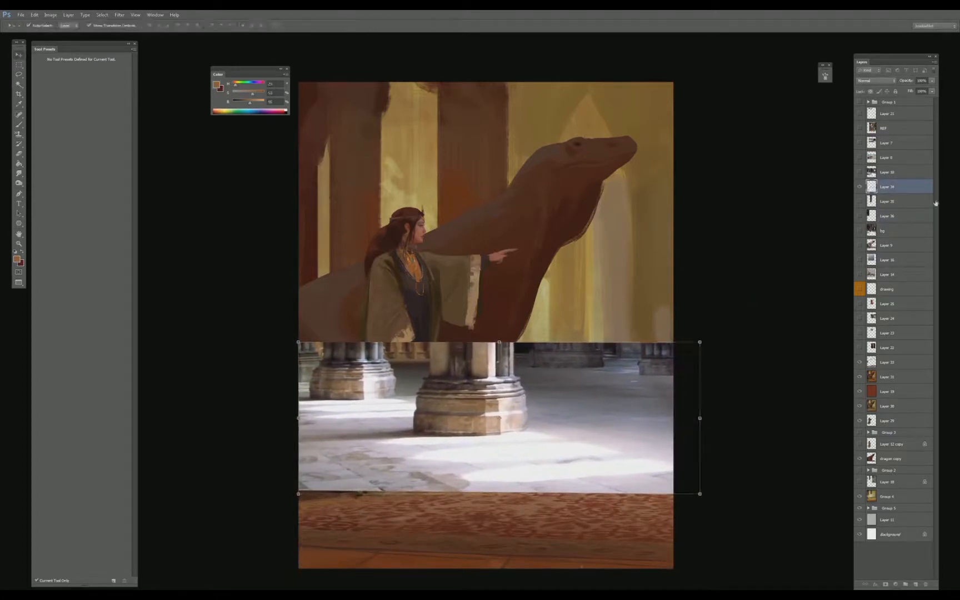
# - Move the floor piece directly above Layer 33, compare blend modes on it, and settle on Soft Light
pyautogui.moveTo(887, 187); pyautogui.dragTo(885, 367)
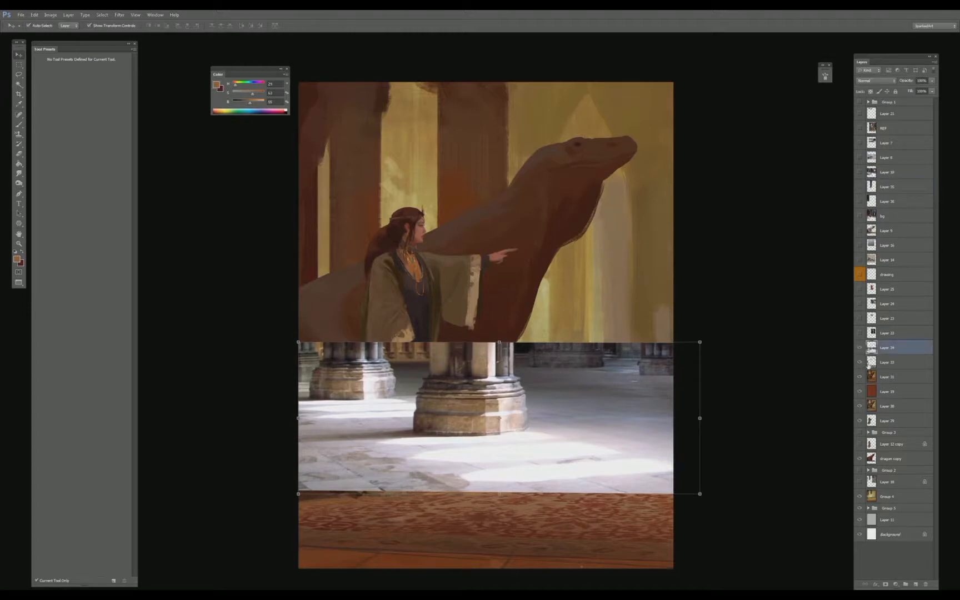
pyautogui.click(875, 81)
pyautogui.click(868, 179)
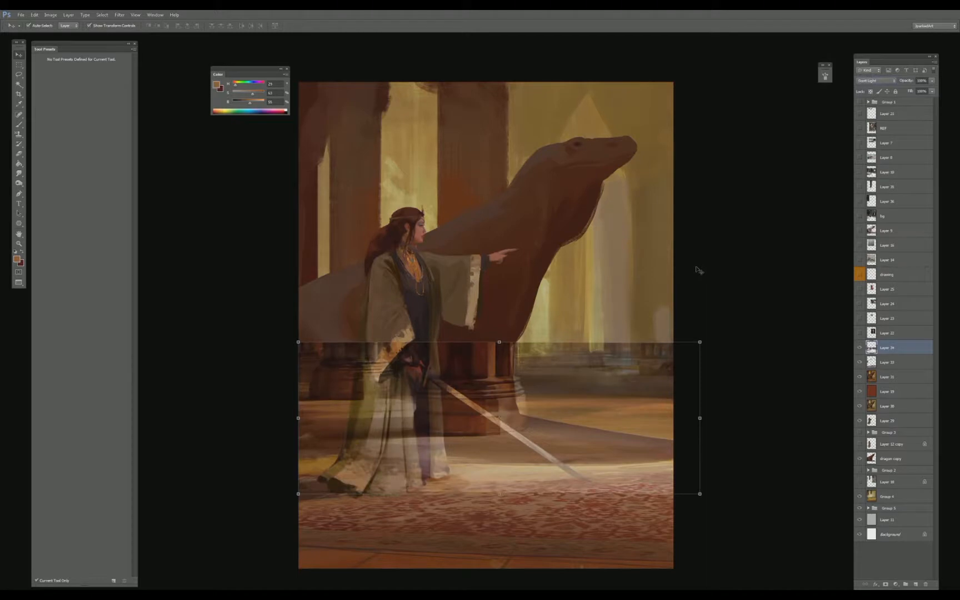
pyautogui.hotkey('shift', '+')
pyautogui.hotkey('shift', '+')
pyautogui.hotkey('shift', '-')
pyautogui.hotkey('shift', '-')
pyautogui.hotkey('shift', '+')
pyautogui.hotkey('shift', '+')
pyautogui.hotkey('shift', '-')
pyautogui.hotkey('shift', '+')
pyautogui.hotkey('shift', '-')
pyautogui.hotkey('shift', '+')
pyautogui.hotkey('shift', '-')
# - Add a layer mask to the floor piece and fill it with black to hide the photo
pyautogui.click(885, 584)
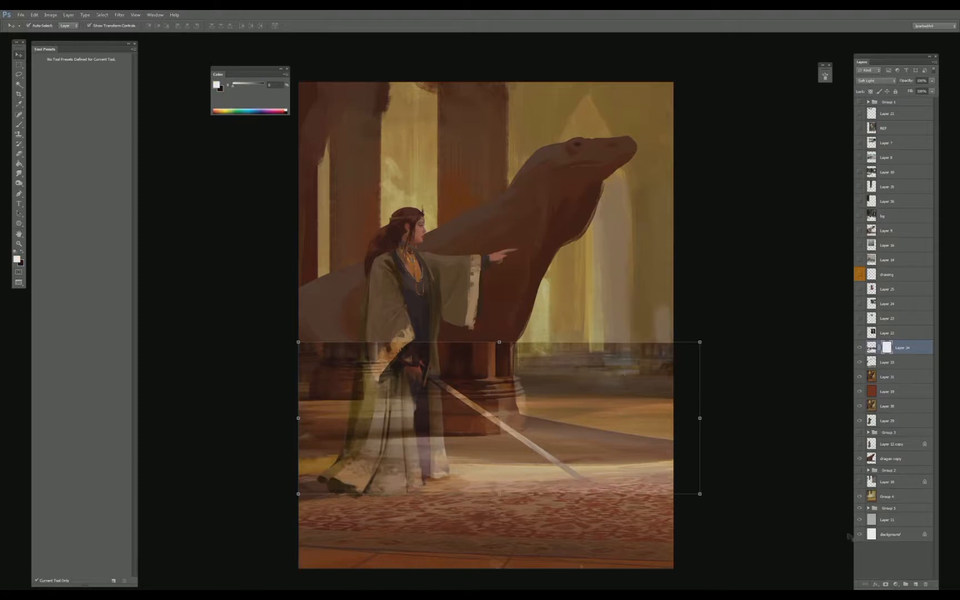
pyautogui.press('g')
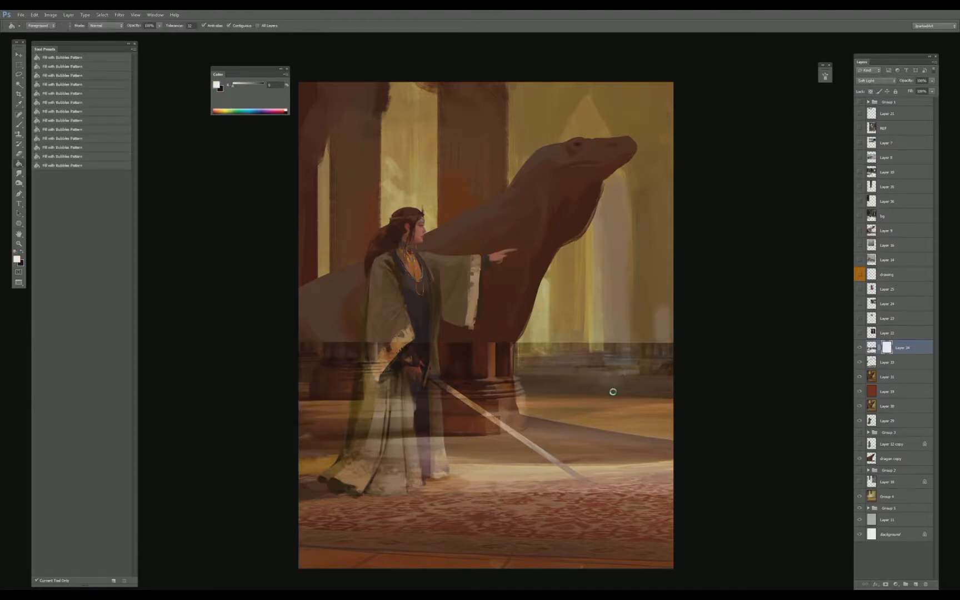
pyautogui.press('x')
pyautogui.click(617, 398)
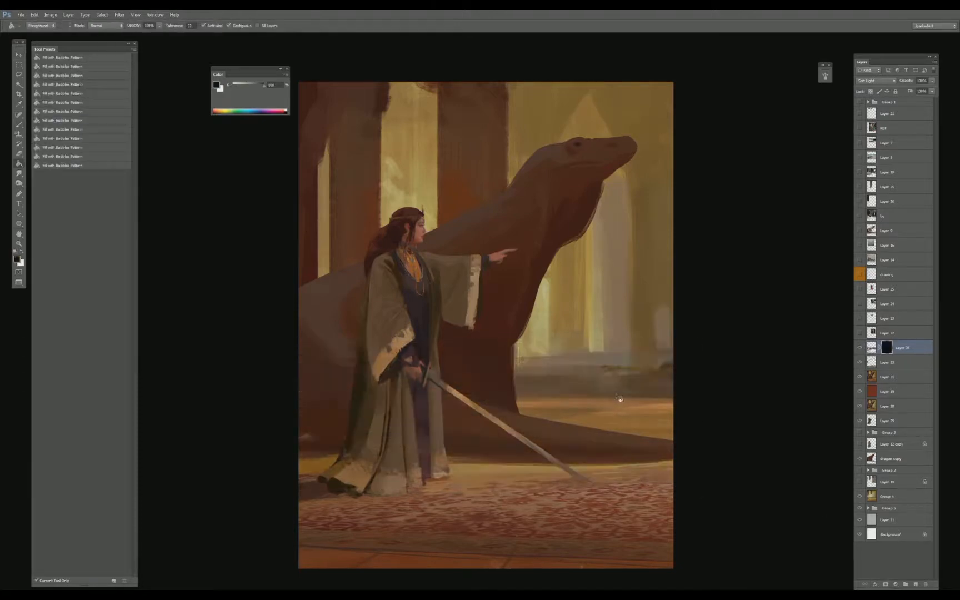
# - Paint white on the mask to reveal the photo texture across the distant ground beside the dragon
pyautogui.press('x')
pyautogui.press('b')
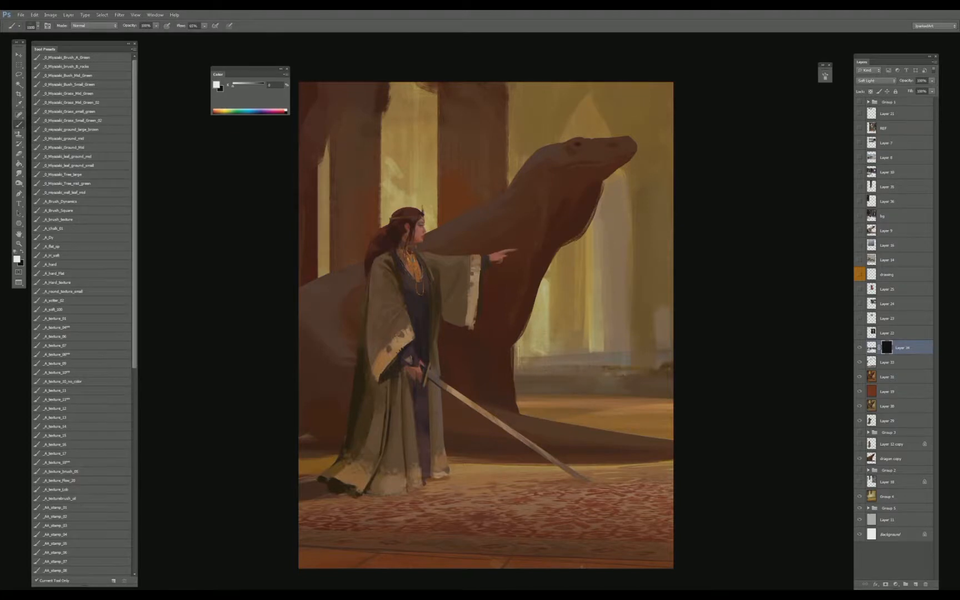
pyautogui.moveTo(608, 364)
pyautogui.mouseDown()
pyautogui.moveTo(525, 374)
pyautogui.moveTo(518, 363)
pyautogui.mouseUp()
pyautogui.moveTo(616, 393)
pyautogui.mouseDown()
pyautogui.moveTo(645, 365)
pyautogui.moveTo(614, 359)
pyautogui.mouseUp()
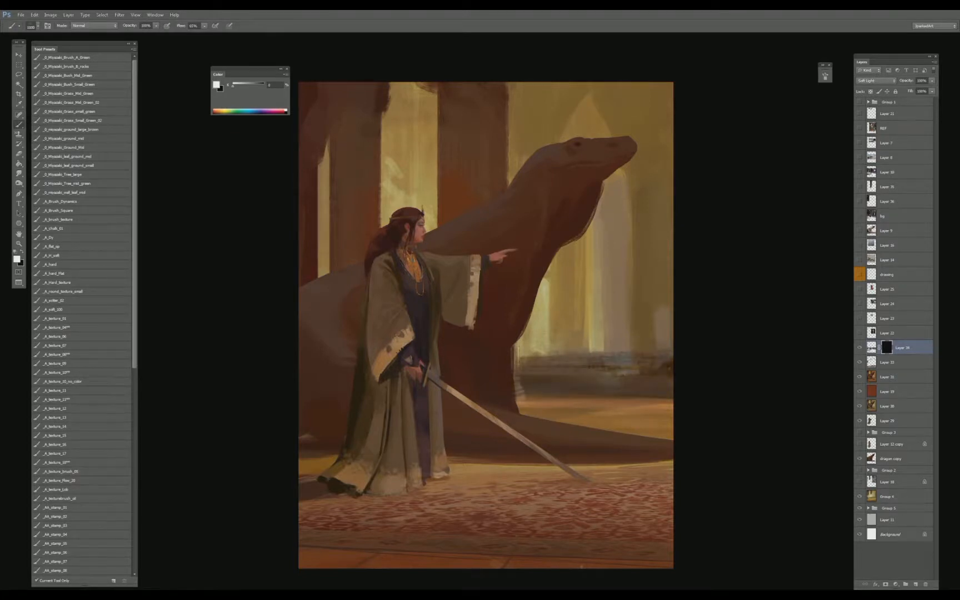
# - Reveal the photo's light on the ground around the sword tip with a smaller brush, undoing the unwanted strokes
pyautogui.press('[')
pyautogui.moveTo(527, 464)
pyautogui.mouseDown()
pyautogui.moveTo(439, 470)
pyautogui.moveTo(664, 469)
pyautogui.mouseUp()
pyautogui.hotkey('ctrl', 'z')
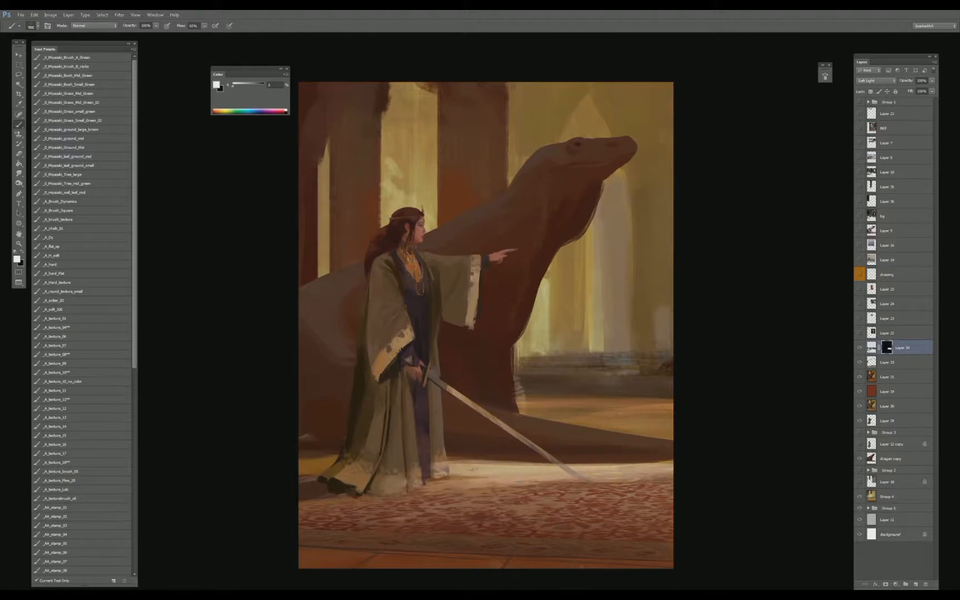
pyautogui.moveTo(471, 468); pyautogui.dragTo(553, 475)
pyautogui.moveTo(486, 326); pyautogui.dragTo(512, 293)
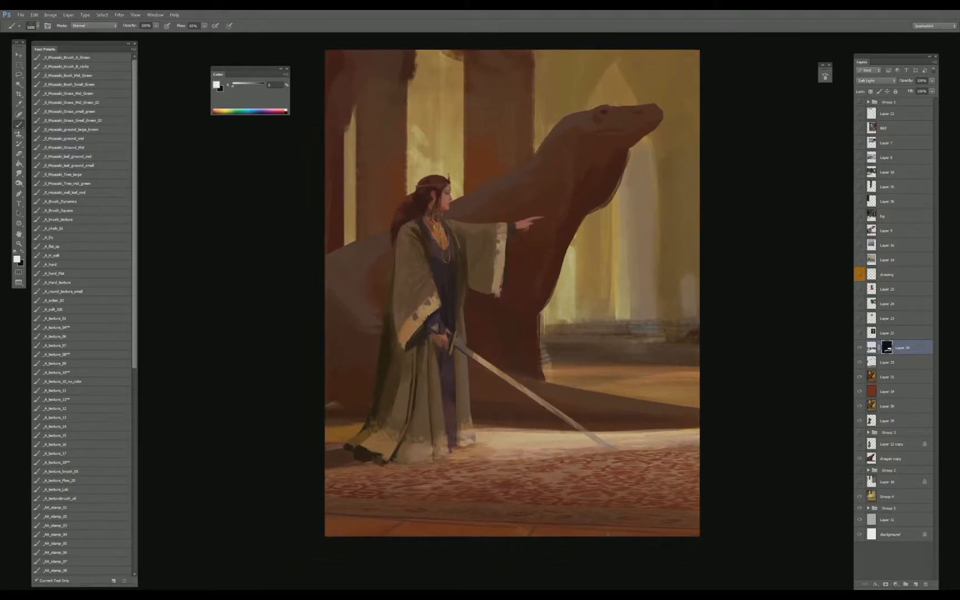
pyautogui.moveTo(466, 443)
pyautogui.mouseDown()
pyautogui.moveTo(641, 439)
pyautogui.moveTo(667, 453)
pyautogui.moveTo(650, 457)
pyautogui.mouseUp()
pyautogui.hotkey('ctrl', 'z')
# - Reveal a wide band of photo light over the rug's far edge and past the robe with a larger brush
pyautogui.press(']')
pyautogui.press(']')
pyautogui.press(']')
pyautogui.press(']')
pyautogui.moveTo(567, 451); pyautogui.dragTo(667, 453)
pyautogui.moveTo(443, 436); pyautogui.dragTo(638, 430)
pyautogui.moveTo(389, 422); pyautogui.dragTo(477, 422)
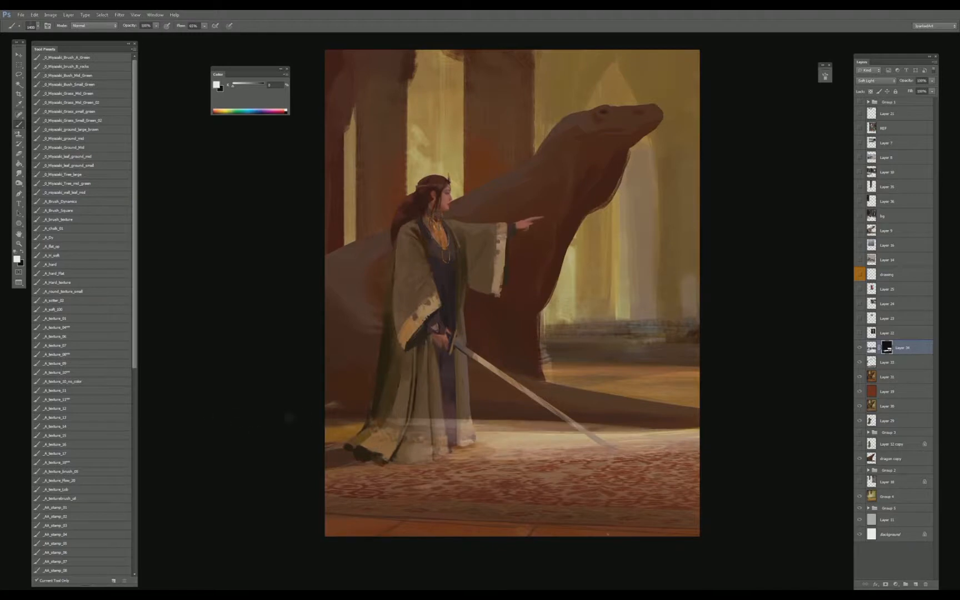
# - Mask the photo off the swordswoman using her layer's outline, clear the selection, and switch to the soft_100 brush preset
pyautogui.press('x')
pyautogui.keyDown('ctrl'); pyautogui.click(872, 420); pyautogui.keyUp('ctrl')
pyautogui.moveTo(397, 432); pyautogui.dragTo(464, 432)
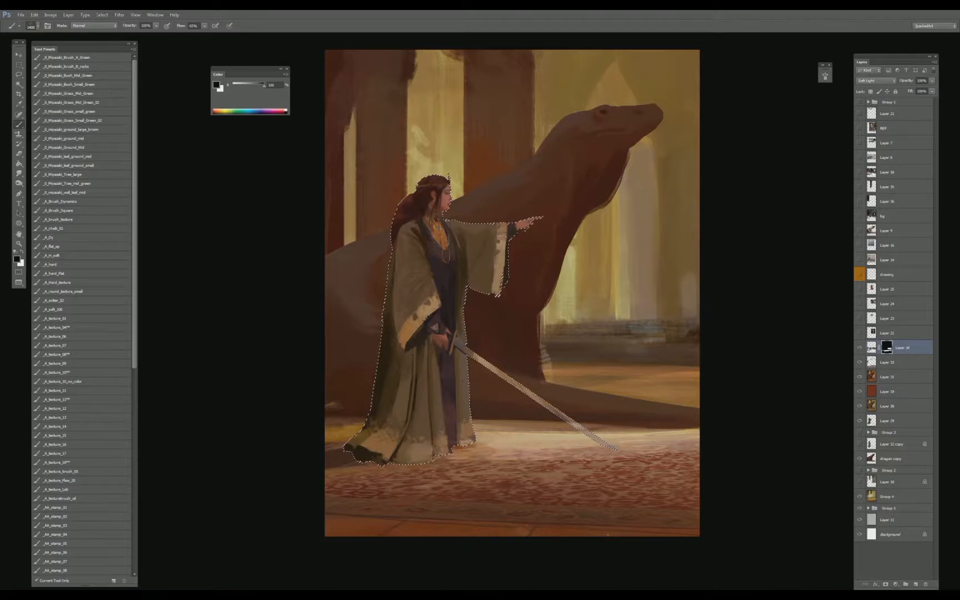
pyautogui.moveTo(545, 443); pyautogui.dragTo(533, 437)
pyautogui.hotkey('ctrl', 'd')
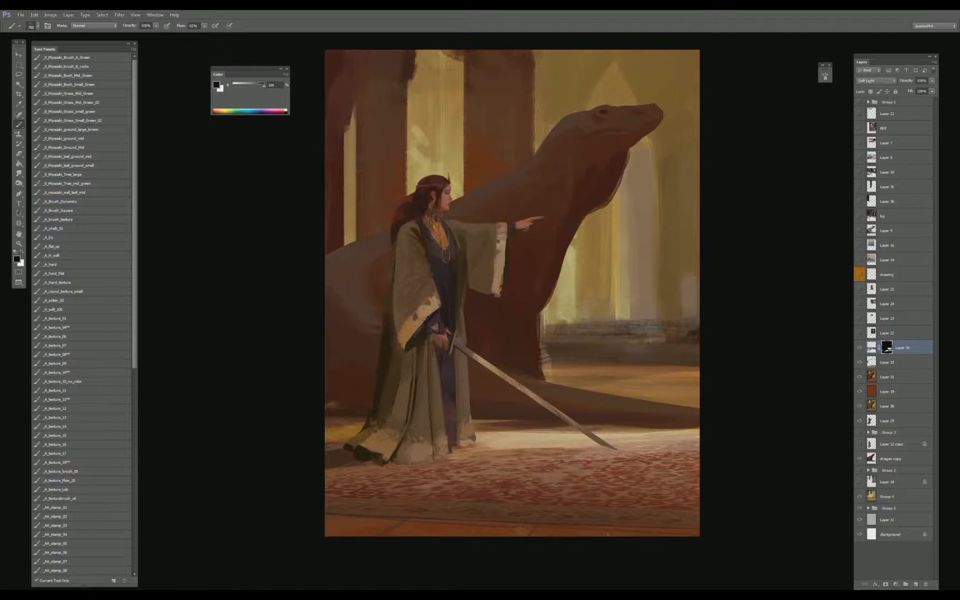
pyautogui.press('4')
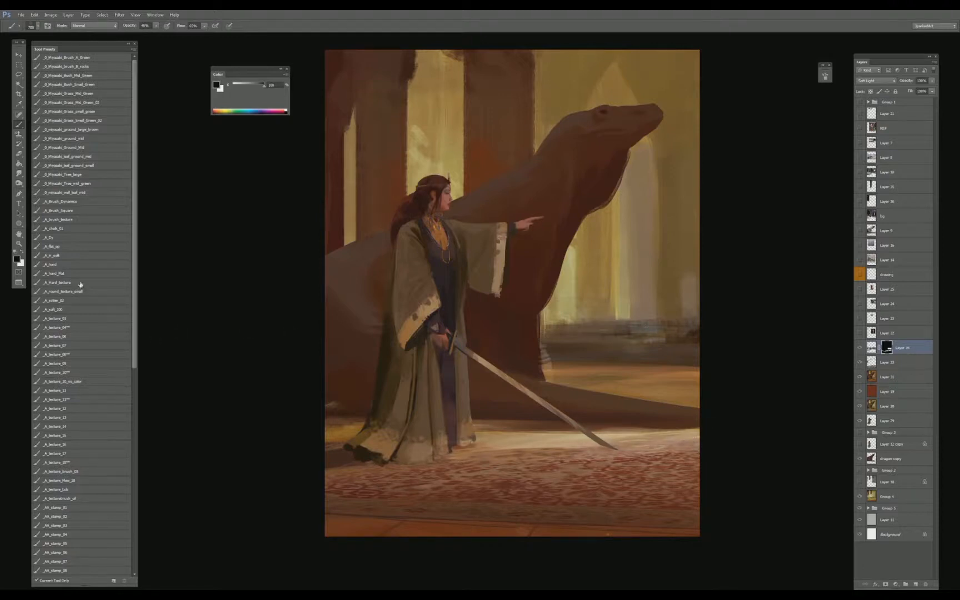
pyautogui.click(67, 309)
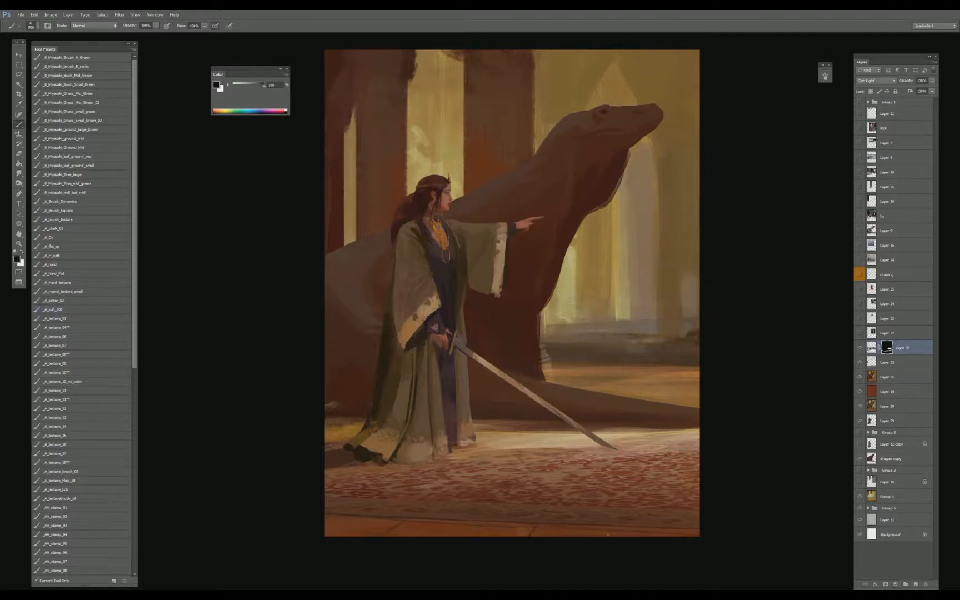
# - Show the central column piece, move it directly below the masked floor layer, and set its blend mode to Lighten
pyautogui.click(861, 187)
pyautogui.click(886, 192)
pyautogui.press('v')
pyautogui.moveTo(889, 184); pyautogui.dragTo(901, 346)
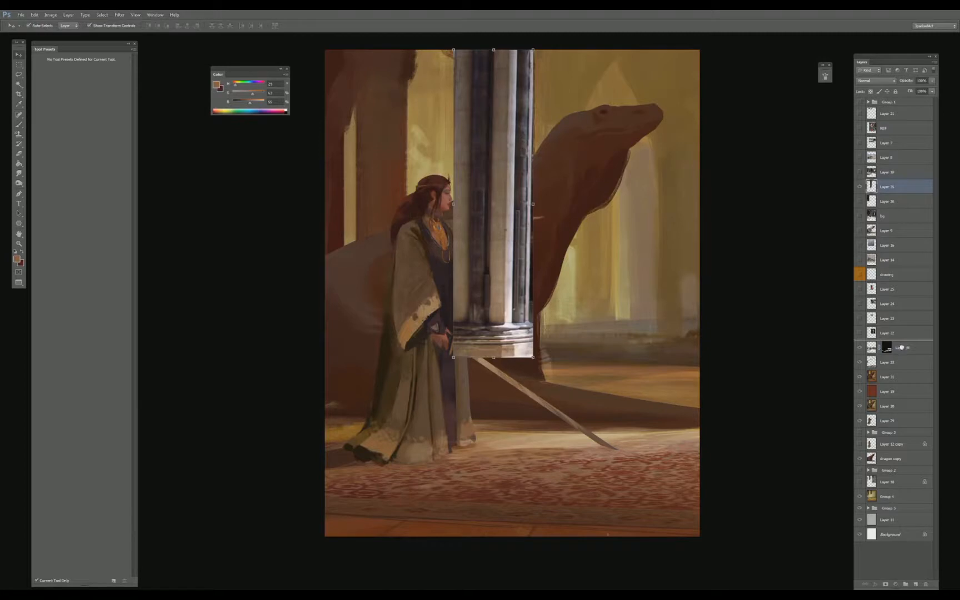
pyautogui.click(875, 80)
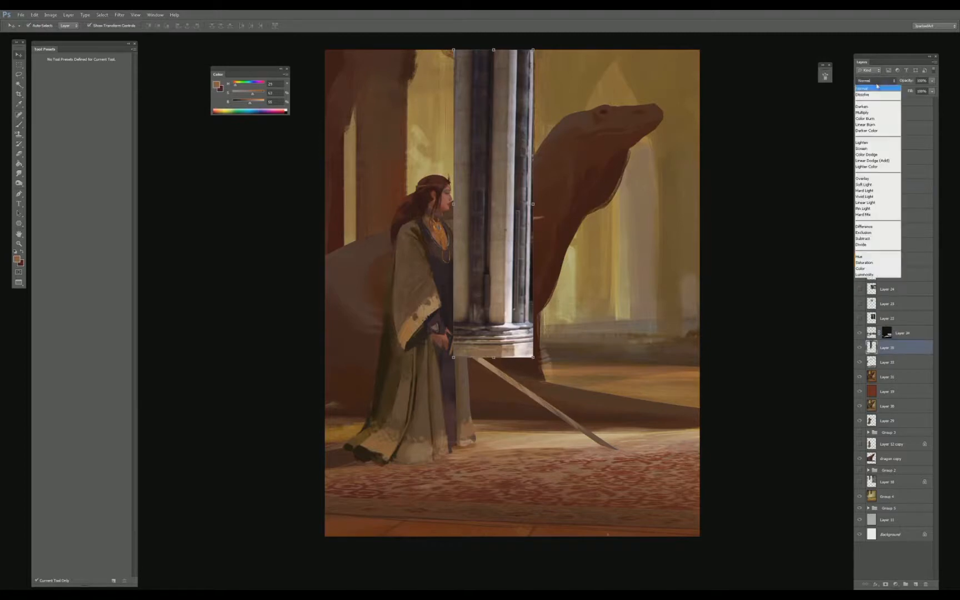
pyautogui.click(862, 143)
pyautogui.hotkey('ctrl', 'l')
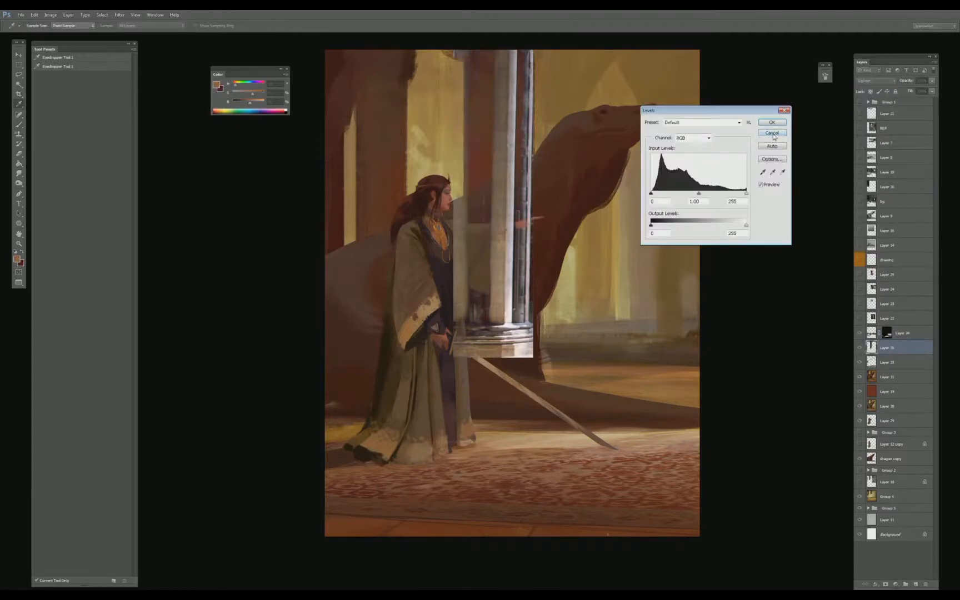
pyautogui.press('Escape')
pyautogui.hotkey('ctrl', 'b')
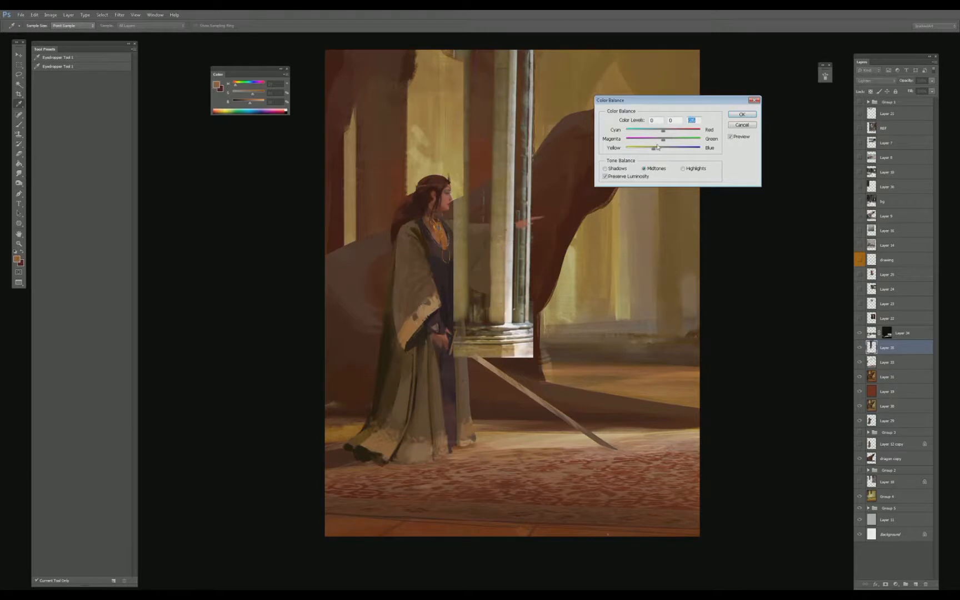
pyautogui.press('Escape')
# - Remove the colour from the central column piece with Hue/Saturation
pyautogui.hotkey('ctrl', 'u')
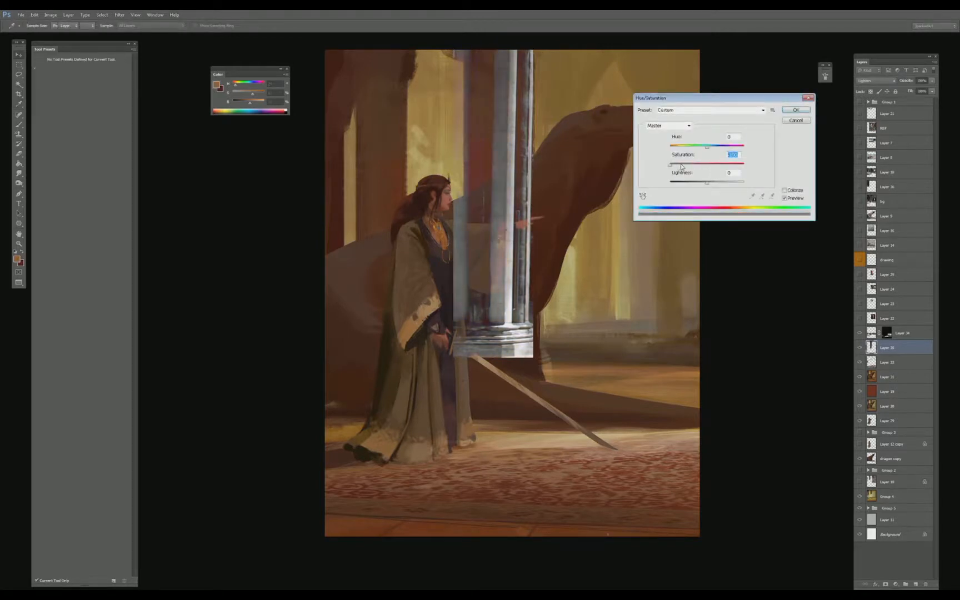
pyautogui.press('Escape')
pyautogui.hotkey('ctrl', 'l')
pyautogui.moveTo(699, 194)
pyautogui.mouseDown()
pyautogui.moveTo(686, 195)
pyautogui.moveTo(694, 197)
pyautogui.mouseUp()
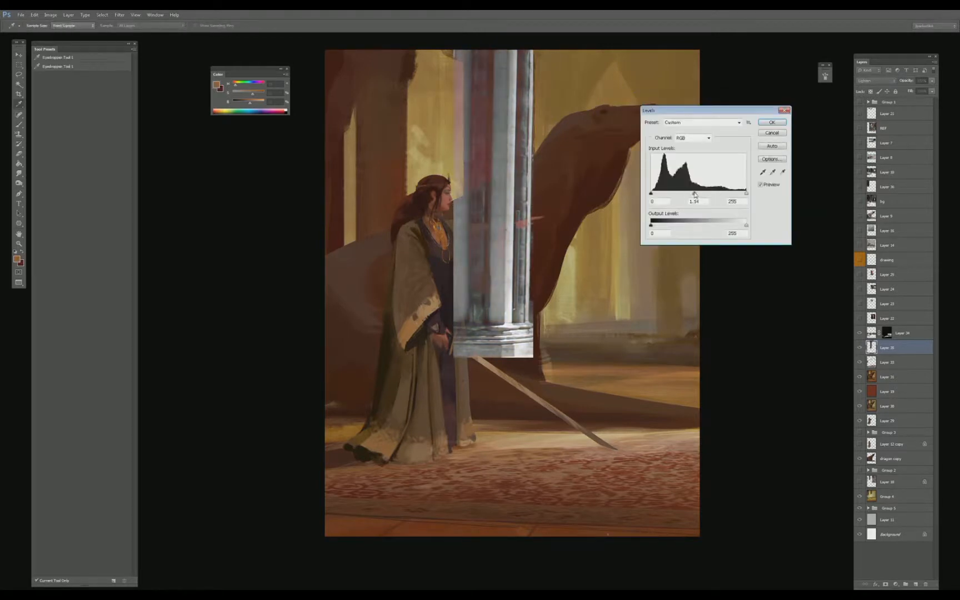
pyautogui.click(776, 134)
pyautogui.hotkey('ctrl', 'b')
pyautogui.press('Escape')
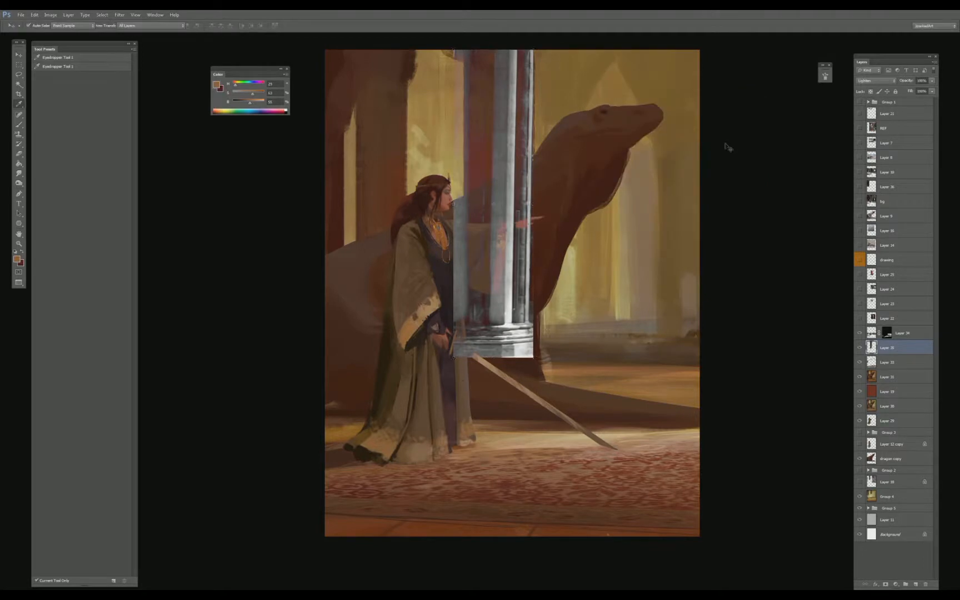
# - Colorize the central column piece with hue 33 and saturation 28, and darken it slightly with a lower lightness
pyautogui.hotkey('ctrl', 'u')
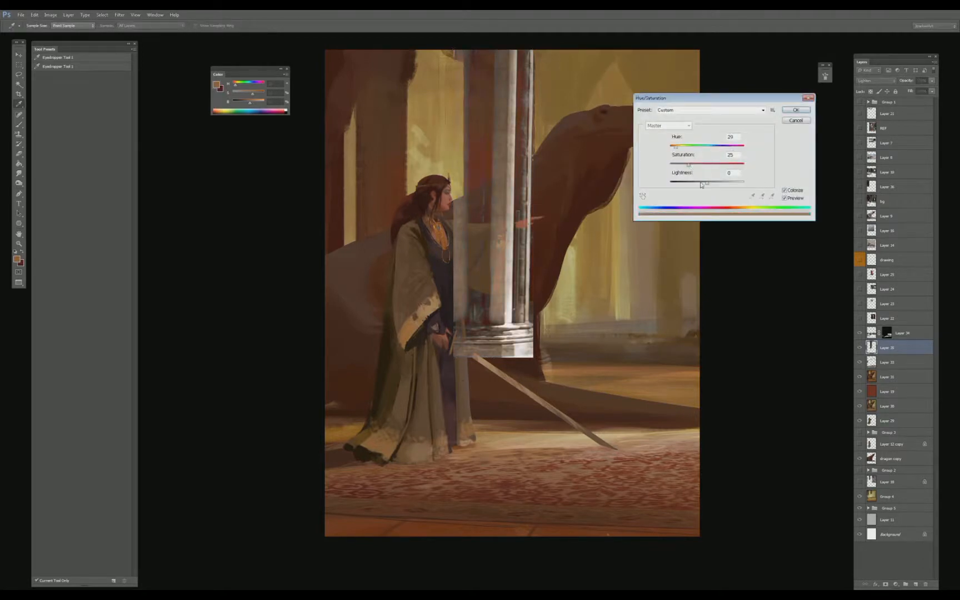
pyautogui.moveTo(703, 183); pyautogui.dragTo(681, 147)
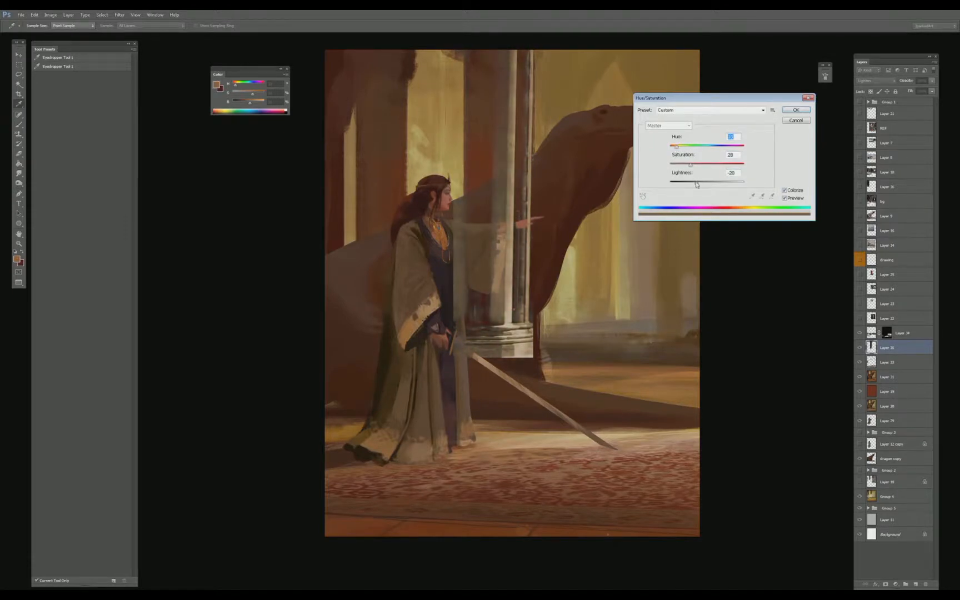
pyautogui.moveTo(696, 182)
pyautogui.mouseDown()
pyautogui.moveTo(688, 181)
pyautogui.moveTo(703, 180)
pyautogui.mouseUp()
pyautogui.press('Return')
pyautogui.press('v')
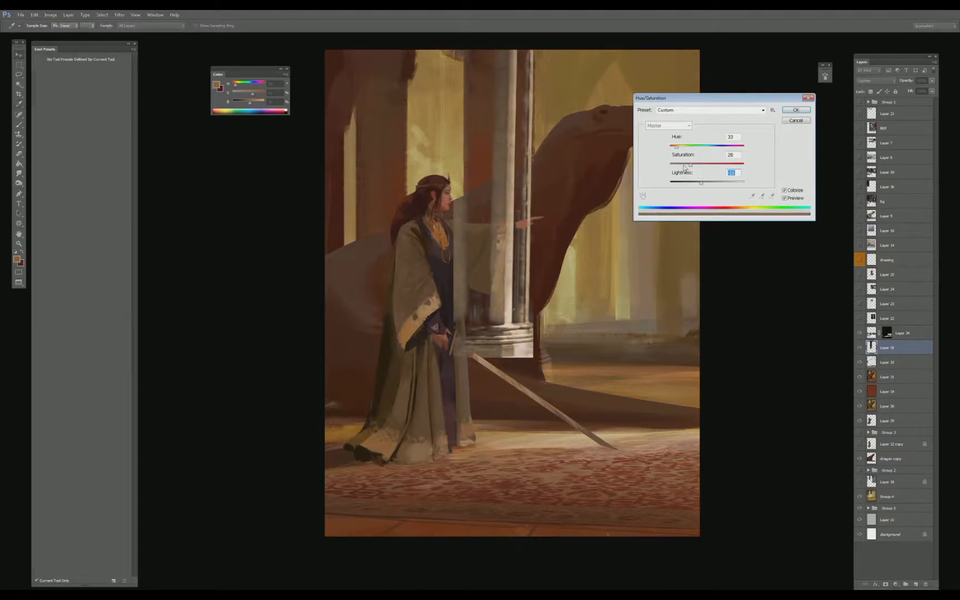
# - Stretch the central column piece slightly downward and place a smaller duplicate of it behind the swordswoman
pyautogui.moveTo(494, 357); pyautogui.dragTo(498, 366)
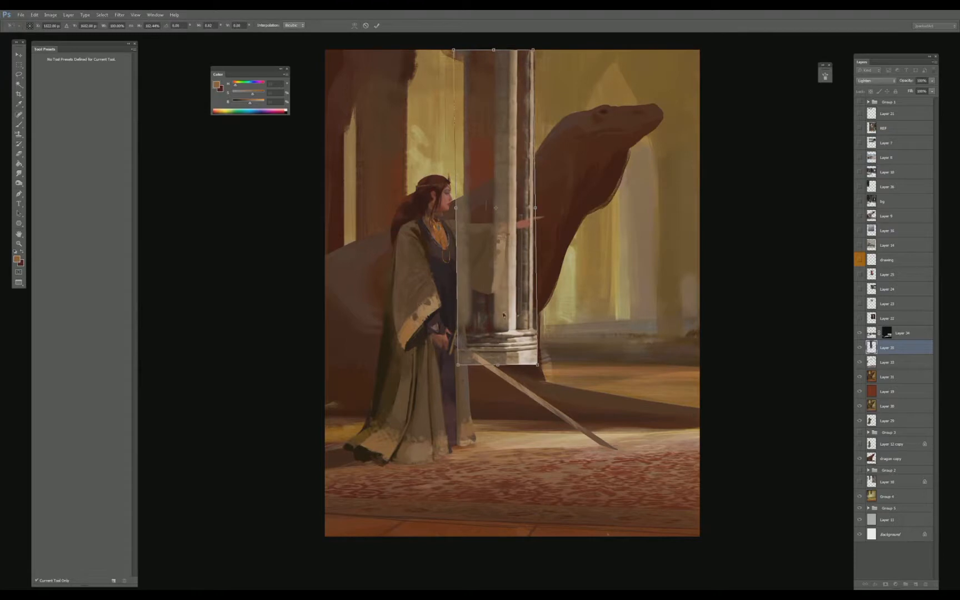
pyautogui.press('Return')
pyautogui.moveTo(481, 152); pyautogui.dragTo(334, 153)
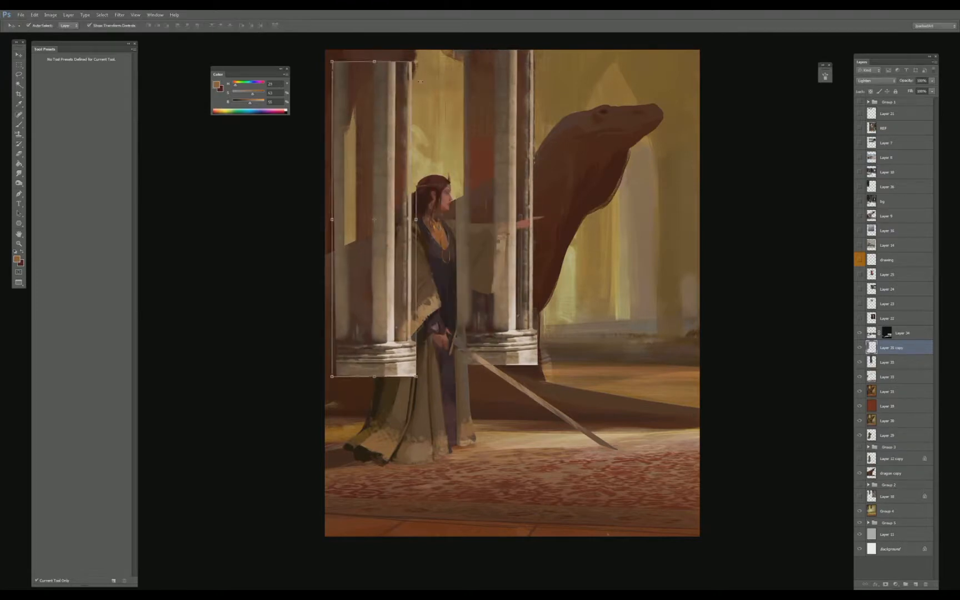
pyautogui.hotkey('ctrl', 't')
pyautogui.moveTo(333, 60); pyautogui.dragTo(382, 78)
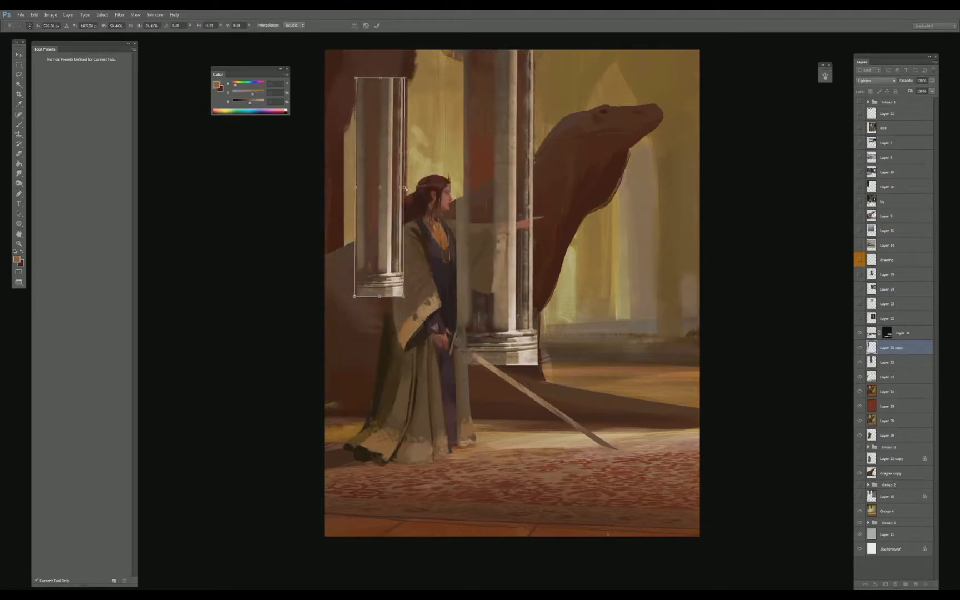
# - Place a second copy of the smaller column at the canvas's left edge, slightly lower than the first, and widen it slightly
pyautogui.moveTo(403, 186); pyautogui.dragTo(292, 219)
pyautogui.press('Return')
pyautogui.hotkey('ctrl', 't')
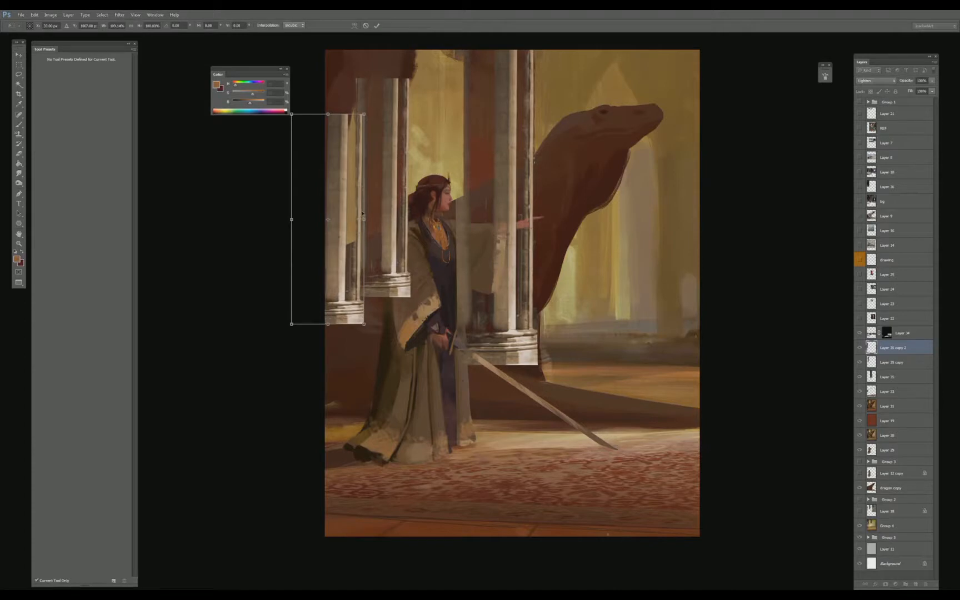
pyautogui.press('Return')
pyautogui.hotkey('ctrl', 'l')
pyautogui.click(772, 133)
pyautogui.press('v')
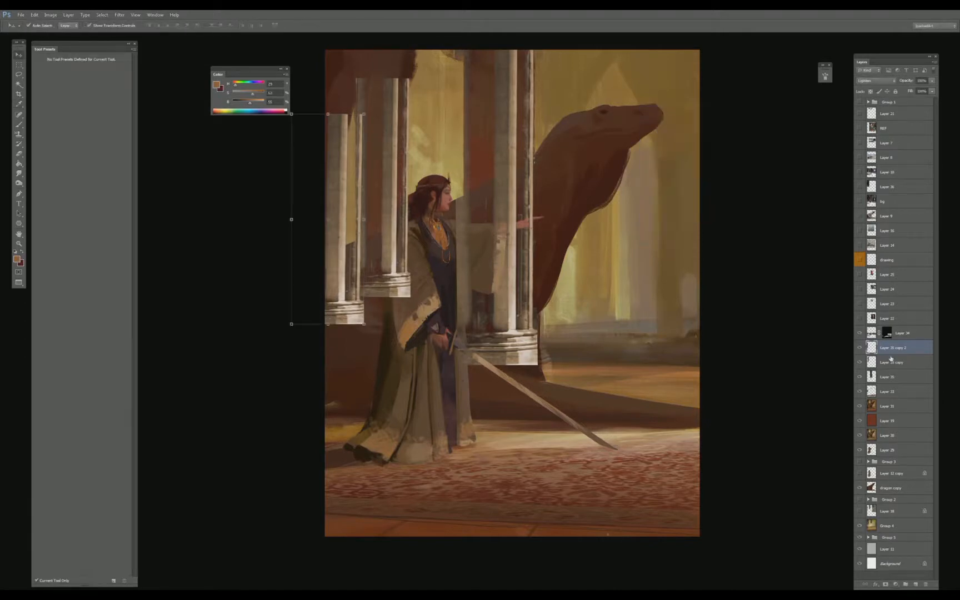
# - Merge the two smaller column copies into one layer and set its blend mode to Lighten
pyautogui.hotkey('ctrl', 'e')
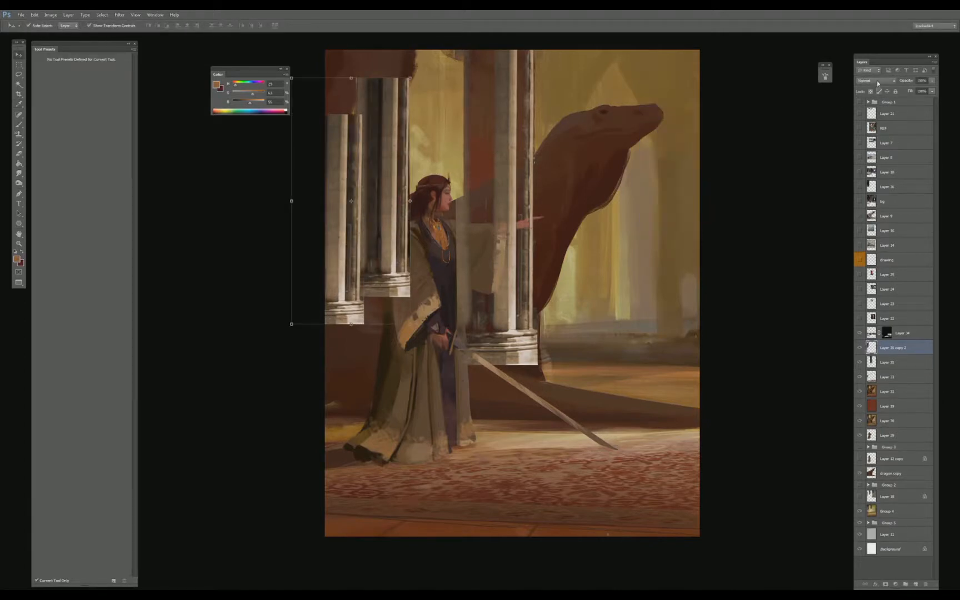
pyautogui.click(875, 80)
pyautogui.click(878, 139)
# - Raise the saturation of the merged smaller columns with two passes of Hue/Saturation
pyautogui.hotkey('ctrl', 'l')
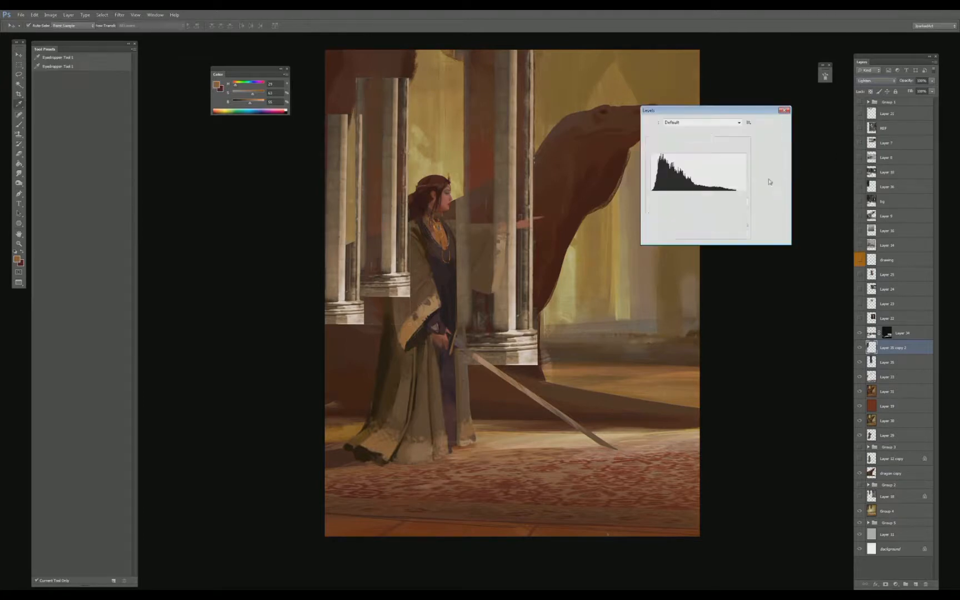
pyautogui.press('Escape')
pyautogui.hotkey('ctrl', 'u')
pyautogui.moveTo(705, 166); pyautogui.dragTo(725, 166)
pyautogui.press('Return')
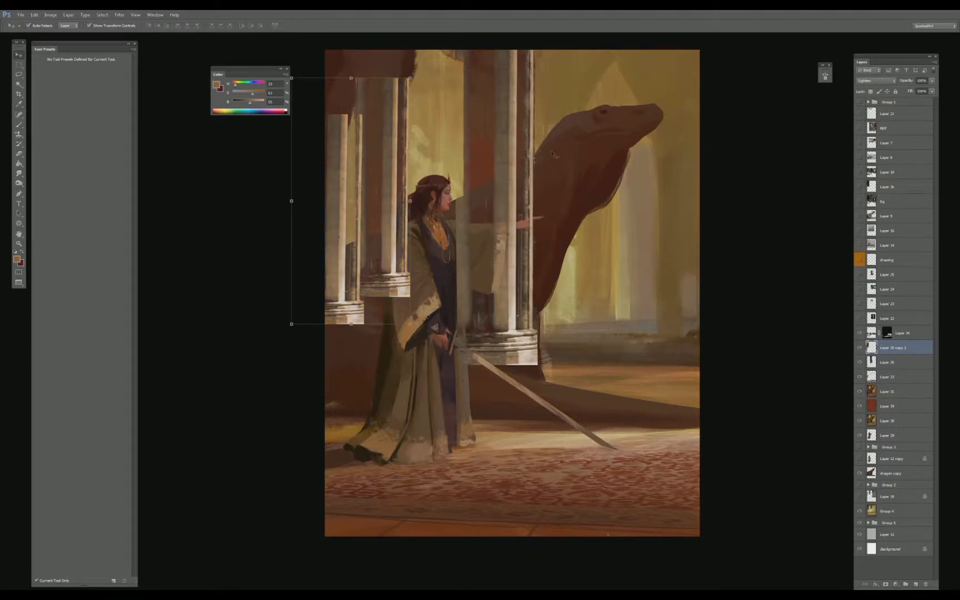
pyautogui.hotkey('ctrl', 'u')
pyautogui.moveTo(717, 167); pyautogui.dragTo(721, 166)
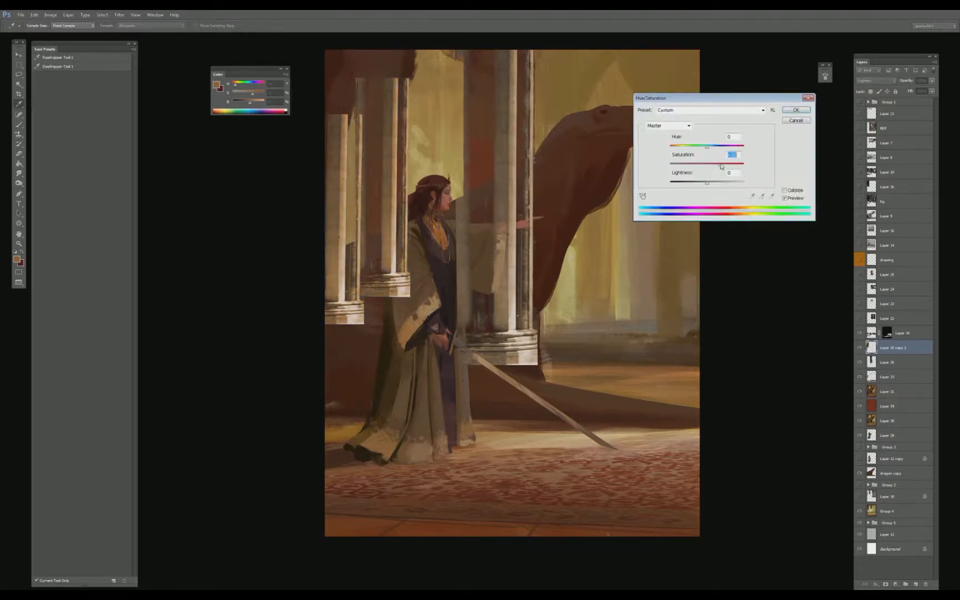
pyautogui.press('Return')
# - Warm the colour of the merged smaller columns with a Color Balance adjustment to the midtones
pyautogui.hotkey('ctrl', 'b')
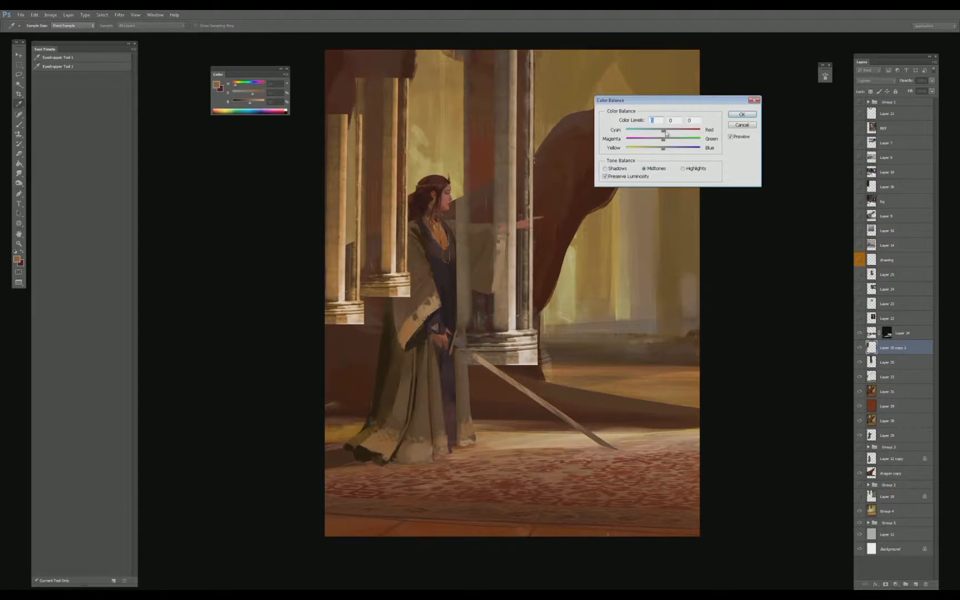
pyautogui.moveTo(664, 131)
pyautogui.mouseDown()
pyautogui.moveTo(677, 133)
pyautogui.moveTo(667, 135)
pyautogui.mouseUp()
pyautogui.press('Return')
# - Select the central column piece and warm its colour with Color Balance to match the smaller columns
pyautogui.press('v')
pyautogui.click(512, 141)
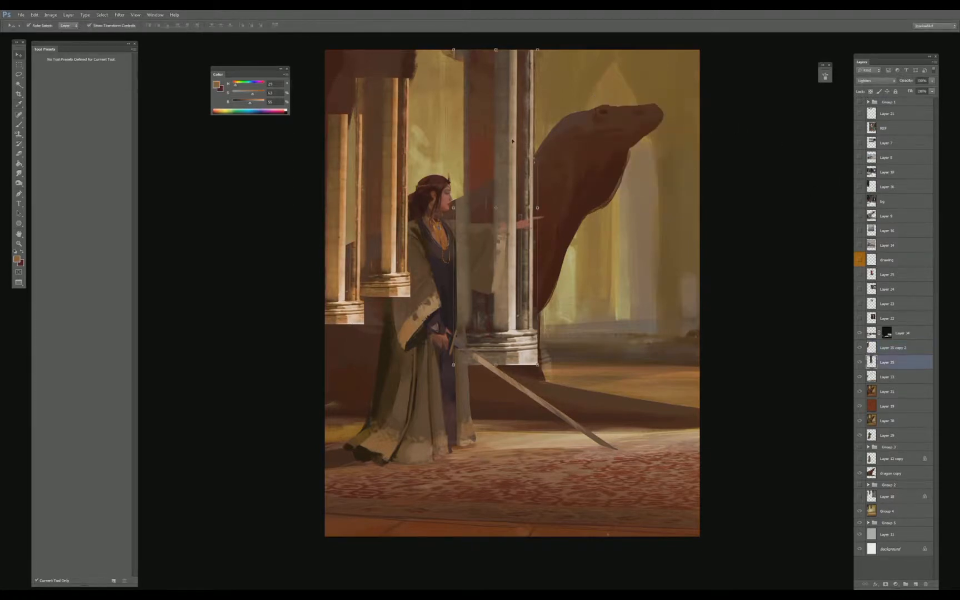
pyautogui.hotkey('ctrl', 'b')
pyautogui.moveTo(664, 132); pyautogui.dragTo(694, 194)
pyautogui.press('Return')
# - Adjust the central column's colour with Hue/Saturation and lighten its midtones slightly with Levels
pyautogui.hotkey('ctrl', 'u')
pyautogui.press('Return')
pyautogui.hotkey('ctrl', 'l')
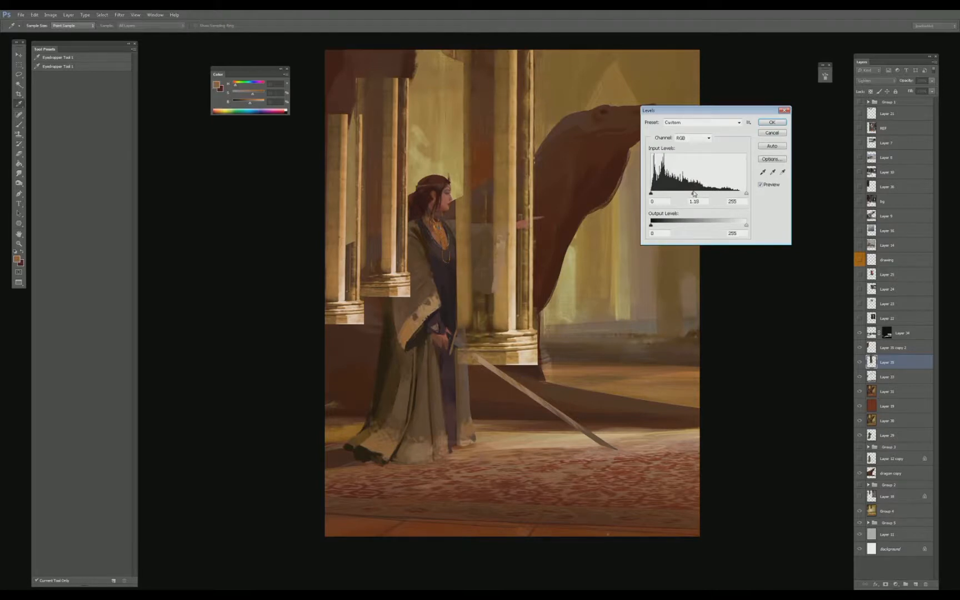
pyautogui.press('Return')
# - Merge the central column with the smaller columns' layer and set the merged layer's blend mode to Lighten
pyautogui.press('v')
pyautogui.keyDown('shift'); pyautogui.click(399, 140); pyautogui.keyUp('shift')
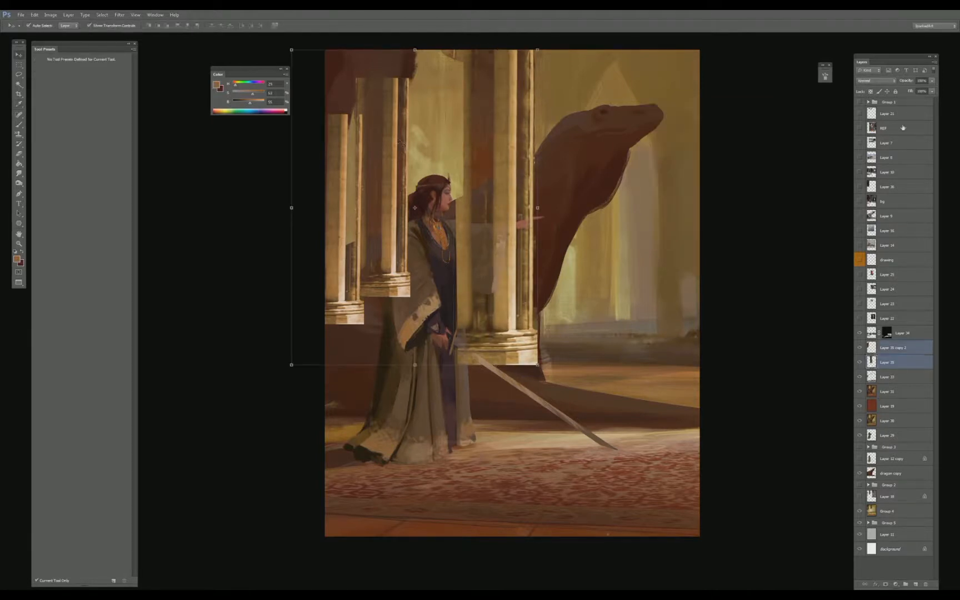
pyautogui.hotkey('ctrl', 'e')
pyautogui.click(874, 81)
pyautogui.click(874, 140)
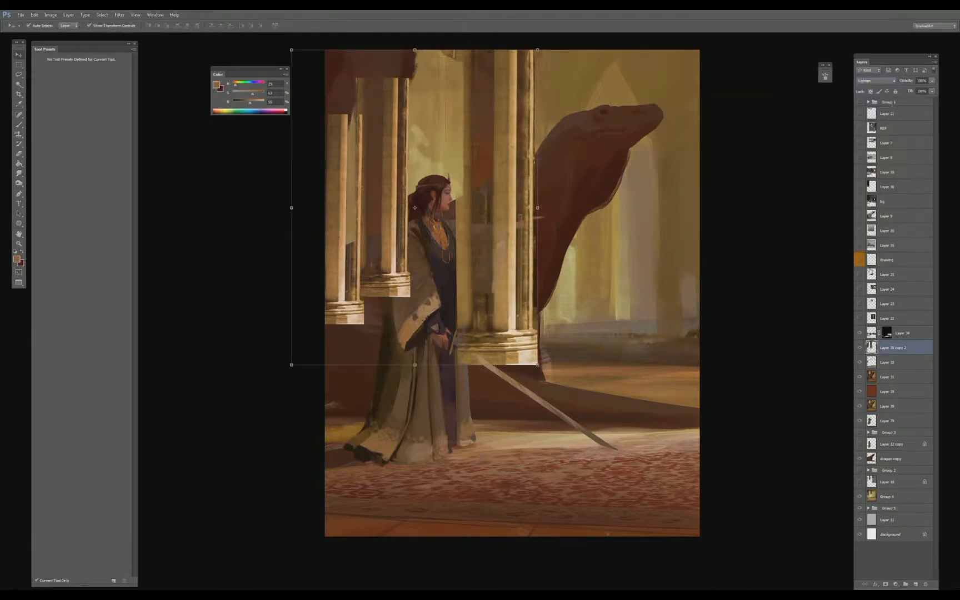
# - Add a layer mask to the column photo layer and invert it to black so the photo is hidden
pyautogui.click(885, 584)
pyautogui.press('d')
pyautogui.press('g')
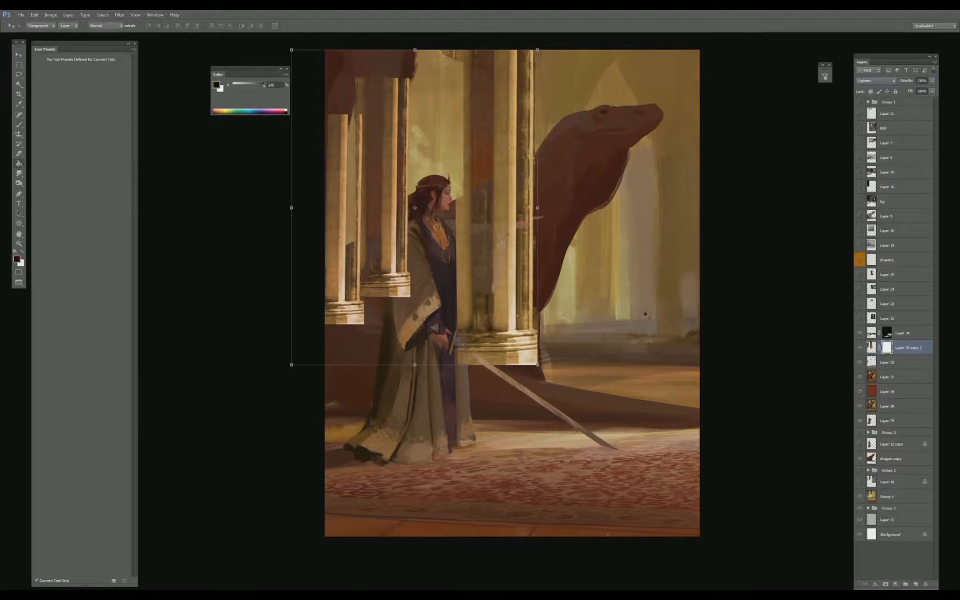
pyautogui.hotkey('ctrl', 'i')
pyautogui.press('b')
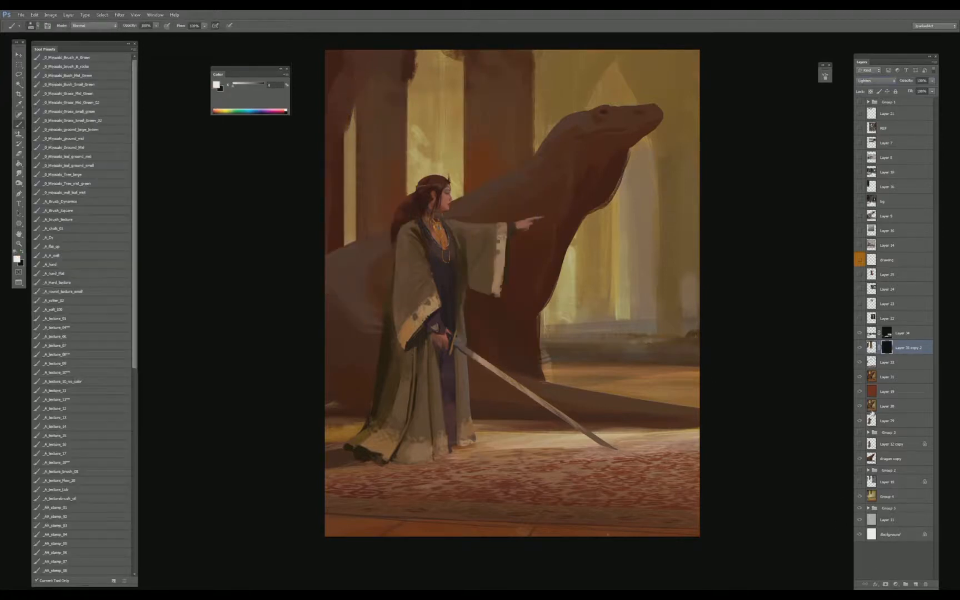
# - Select everything outside the dragon copy layer's silhouette and choose the no-color texture brush with white paint
pyautogui.keyDown('ctrl'); pyautogui.click(872, 459); pyautogui.keyUp('ctrl')
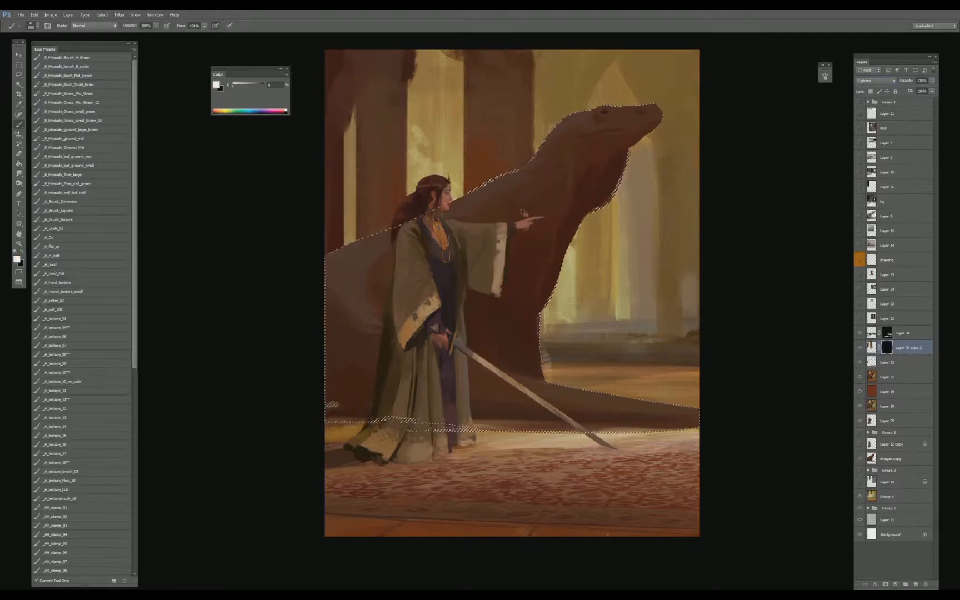
pyautogui.hotkey('ctrl', 'shift', 'i')
pyautogui.scroll(-3, 88, 493)
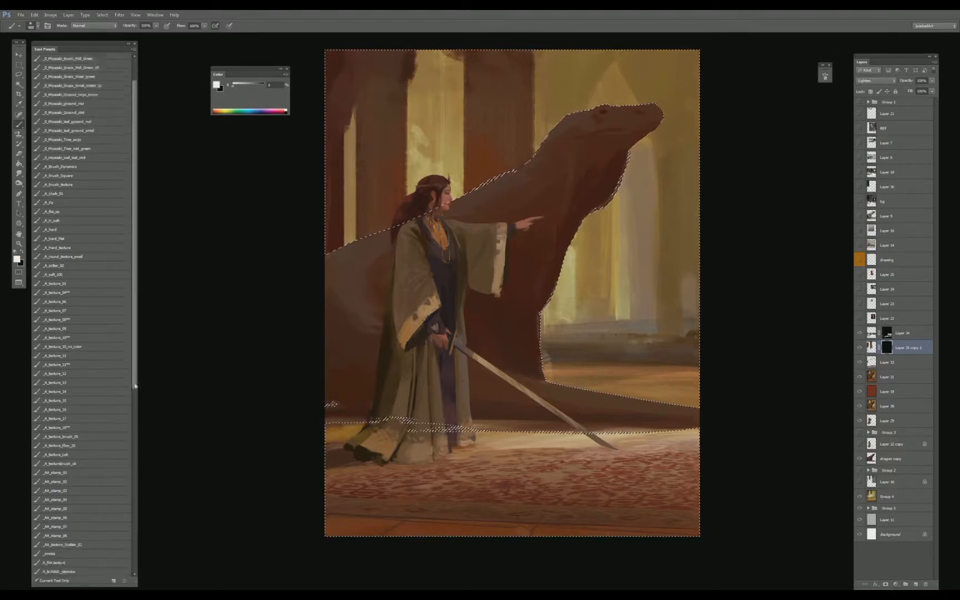
pyautogui.click(103, 310)
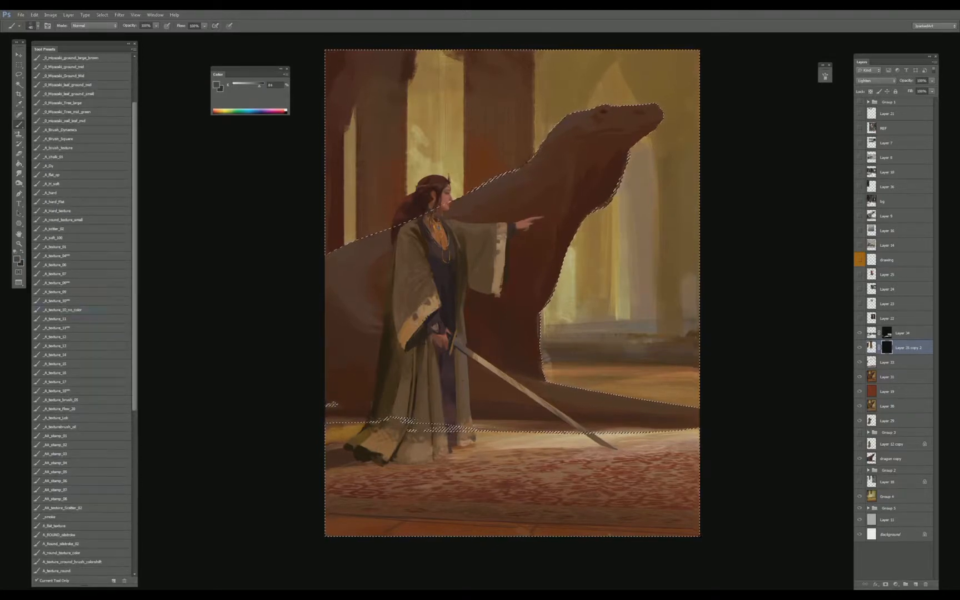
pyautogui.press('x')
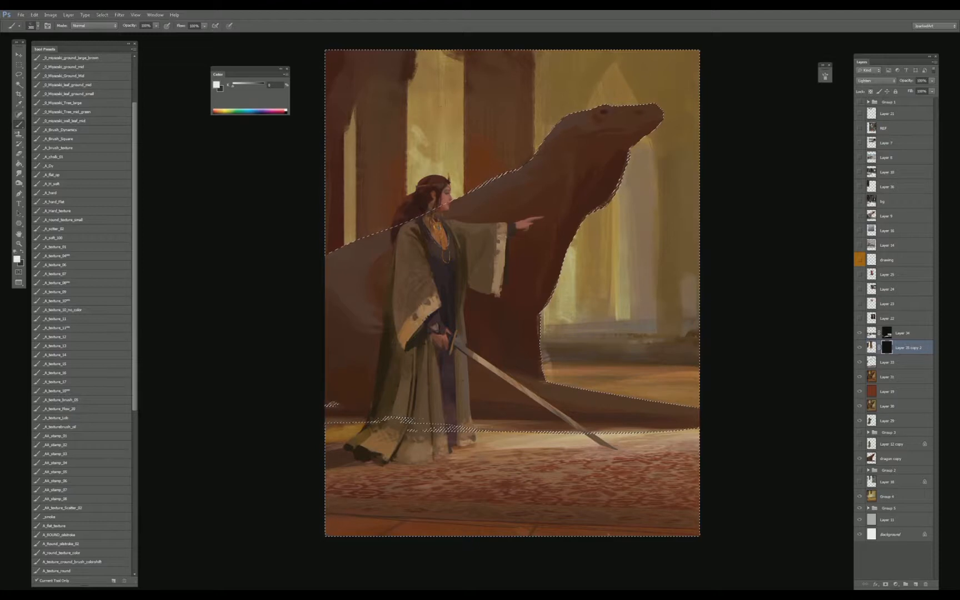
# - Paint white on the mask to reveal the column photo beside the dragon's neck
pyautogui.press(']')
pyautogui.moveTo(529, 165)
pyautogui.mouseDown()
pyautogui.moveTo(530, 55)
pyautogui.moveTo(510, 79)
pyautogui.moveTo(499, 167)
pyautogui.mouseUp()
pyautogui.press(']')
pyautogui.press(']')
pyautogui.press(']')
pyautogui.press(']')
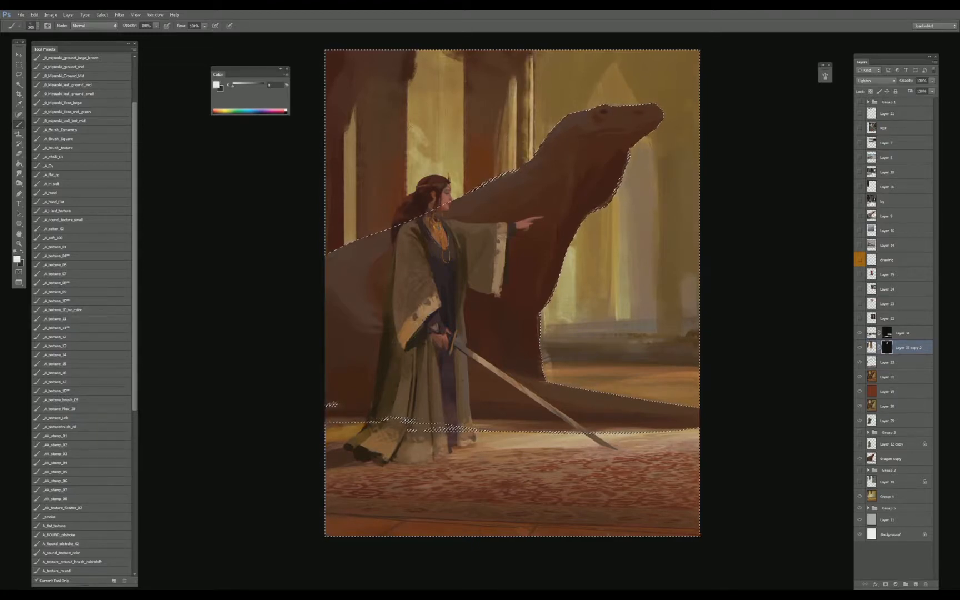
# - Reveal the columns behind the woman and at the far left by painting white on the mask with varied brush sizes
pyautogui.moveTo(390, 194); pyautogui.dragTo(396, 81)
pyautogui.press('[')
pyautogui.press('[')
pyautogui.press('[')
pyautogui.press('[')
pyautogui.moveTo(390, 205)
pyautogui.mouseDown()
pyautogui.moveTo(392, 193)
pyautogui.moveTo(390, 205)
pyautogui.mouseUp()
pyautogui.press(']')
pyautogui.press(']')
pyautogui.press(']')
pyautogui.press(']')
pyautogui.press(']')
pyautogui.press(']')
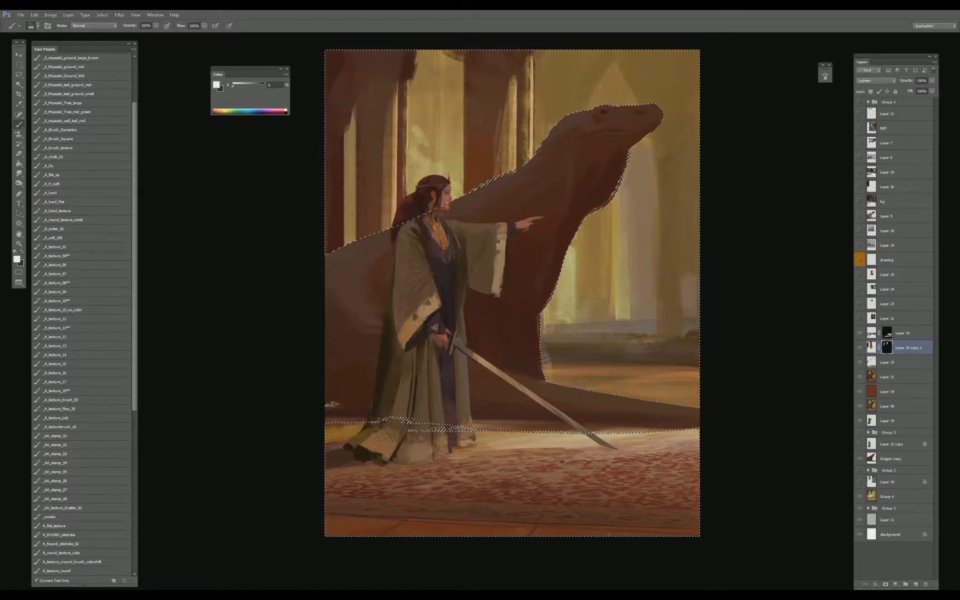
pyautogui.moveTo(362, 236); pyautogui.dragTo(360, 171)
pyautogui.moveTo(336, 244); pyautogui.dragTo(342, 160)
# - Try fading the far-left columns by painting black on the mask with a larger brush, and undo the strokes
pyautogui.press('x')
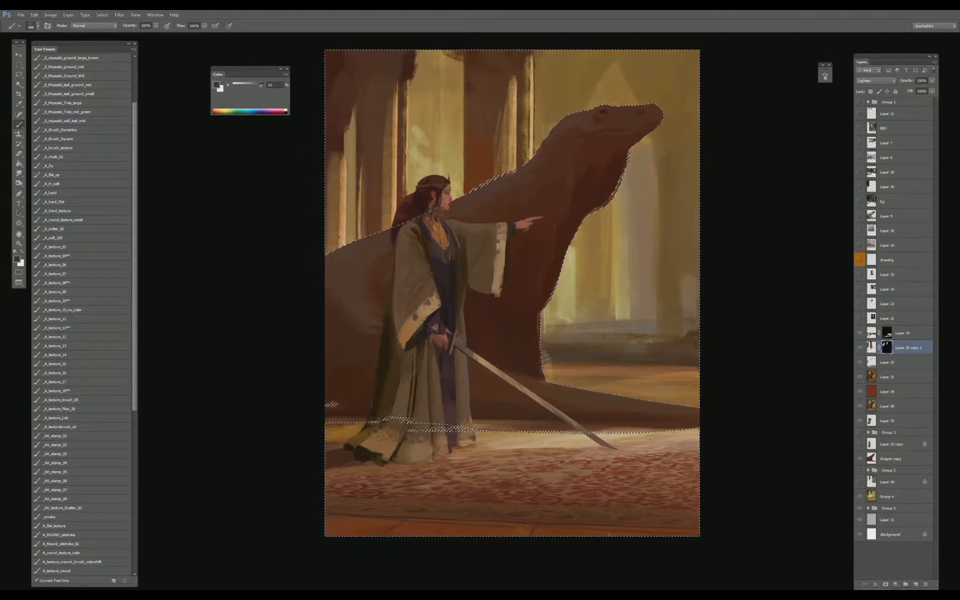
pyautogui.moveTo(361, 239)
pyautogui.mouseDown()
pyautogui.moveTo(361, 169)
pyautogui.moveTo(337, 171)
pyautogui.moveTo(335, 208)
pyautogui.mouseUp()
pyautogui.press(']')
pyautogui.press(']')
pyautogui.press(']')
pyautogui.press(']')
pyautogui.press(']')
pyautogui.press(']')
pyautogui.press(']')
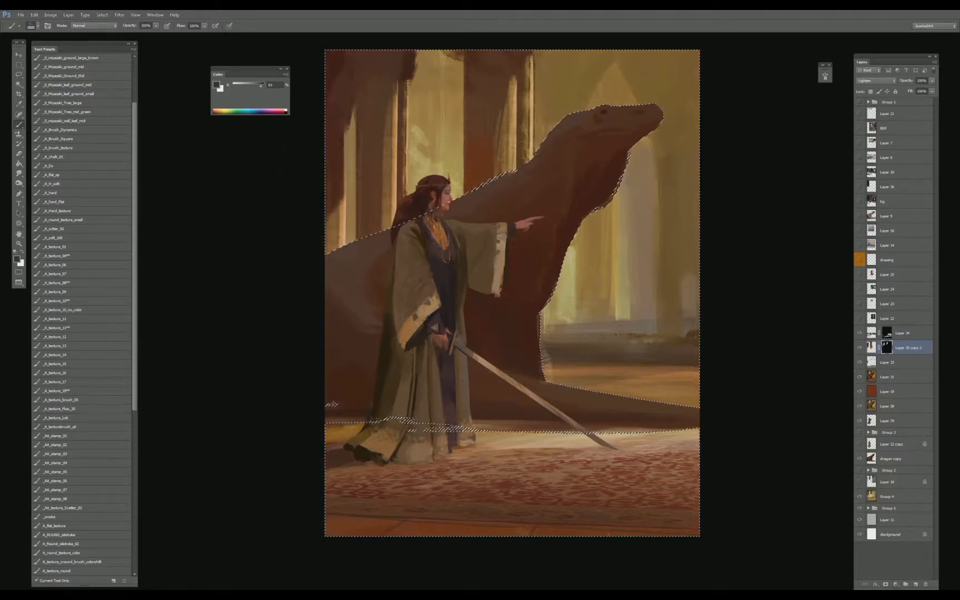
pyautogui.moveTo(277, 214); pyautogui.dragTo(277, 191)
pyautogui.moveTo(276, 241)
pyautogui.mouseDown()
pyautogui.moveTo(278, 167)
pyautogui.moveTo(279, 211)
pyautogui.mouseUp()
pyautogui.hotkey('ctrl', 'alt', 'z')
pyautogui.hotkey('ctrl', 'alt', 'z')
pyautogui.hotkey('ctrl', 'alt', 'z')
pyautogui.hotkey('ctrl', 'alt', 'z')
# - Soften the column tops by painting black on the mask at 40% brush opacity, and clear the selection
pyautogui.press('9')
pyautogui.press('4')
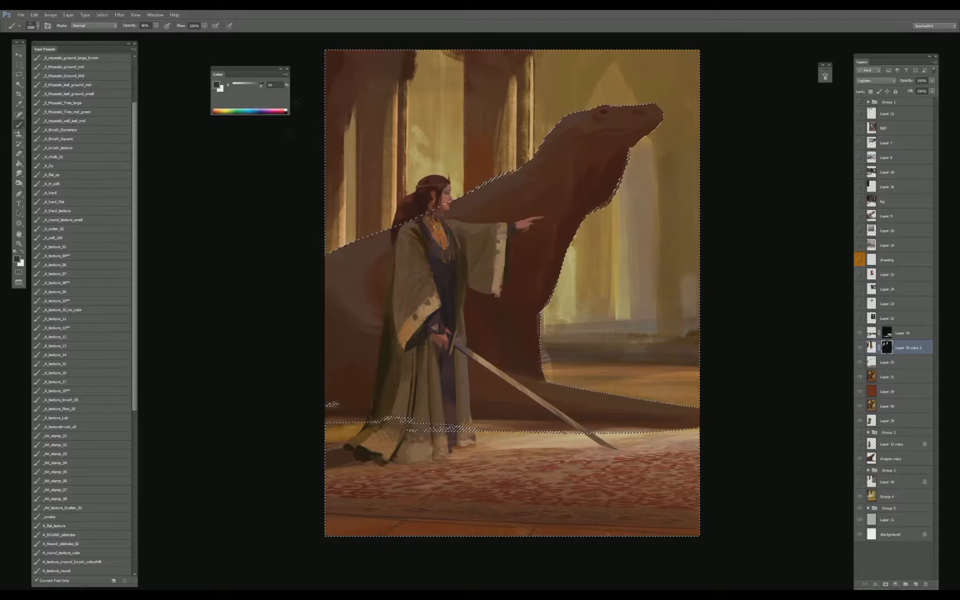
pyautogui.moveTo(359, 95)
pyautogui.mouseDown()
pyautogui.moveTo(359, 120)
pyautogui.moveTo(361, 105)
pyautogui.mouseUp()
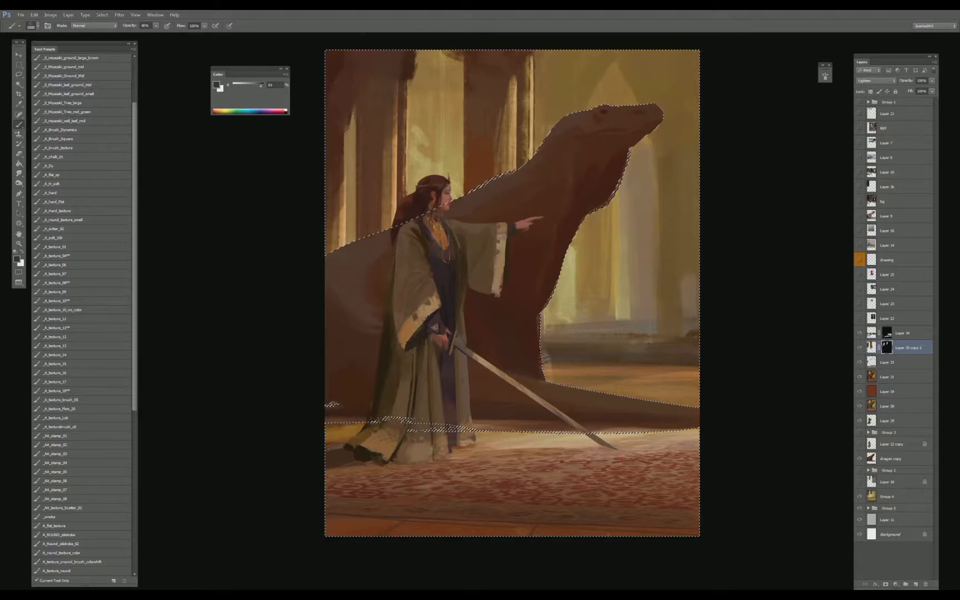
pyautogui.moveTo(512, 278); pyautogui.dragTo(484, 307)
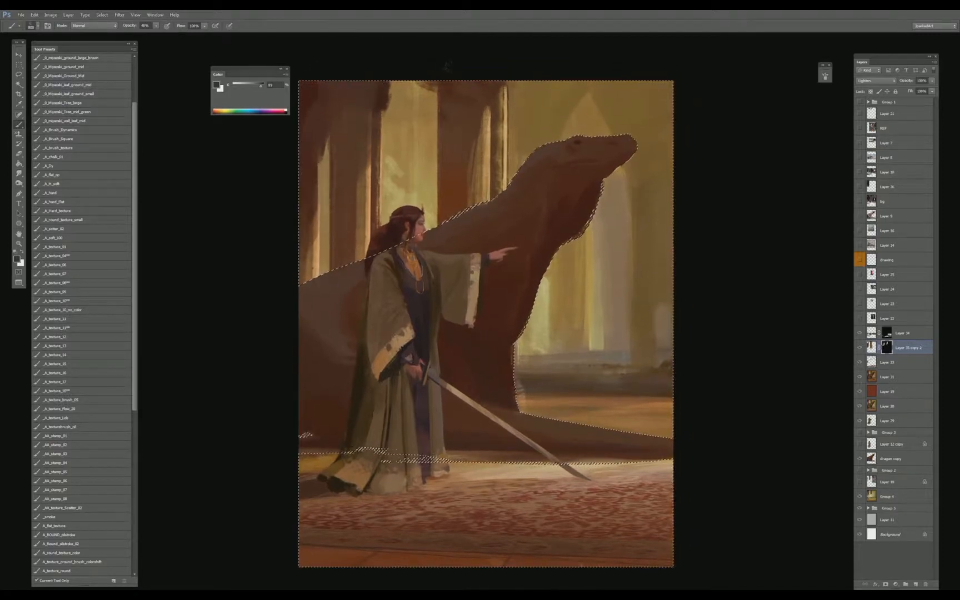
pyautogui.moveTo(487, 132); pyautogui.dragTo(504, 88)
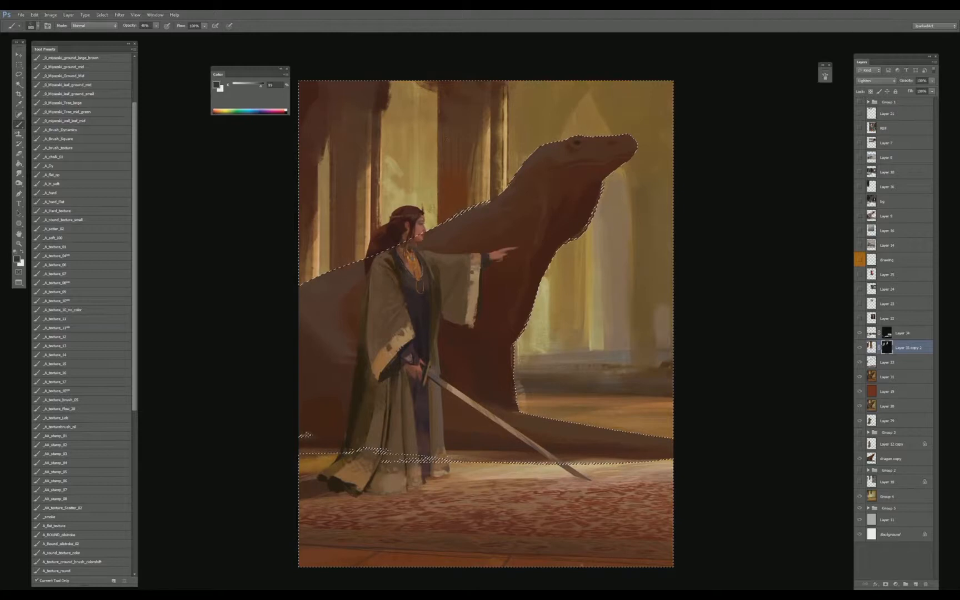
pyautogui.hotkey('ctrl', 'd')
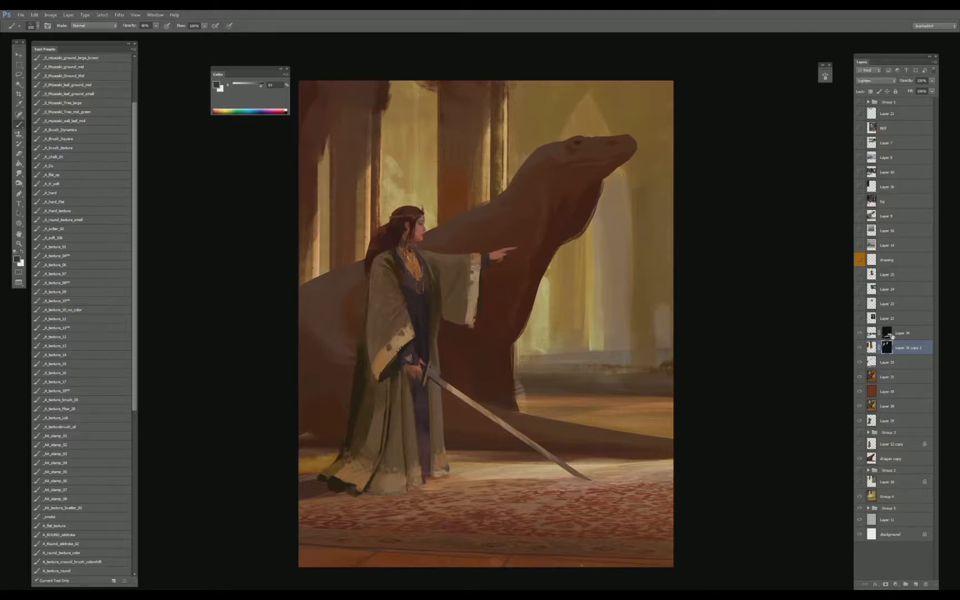
# - Lasso the Komodo dragon's body and tail on its photo layer, copy them to a new layer and hide the photo
pyautogui.click(901, 333)
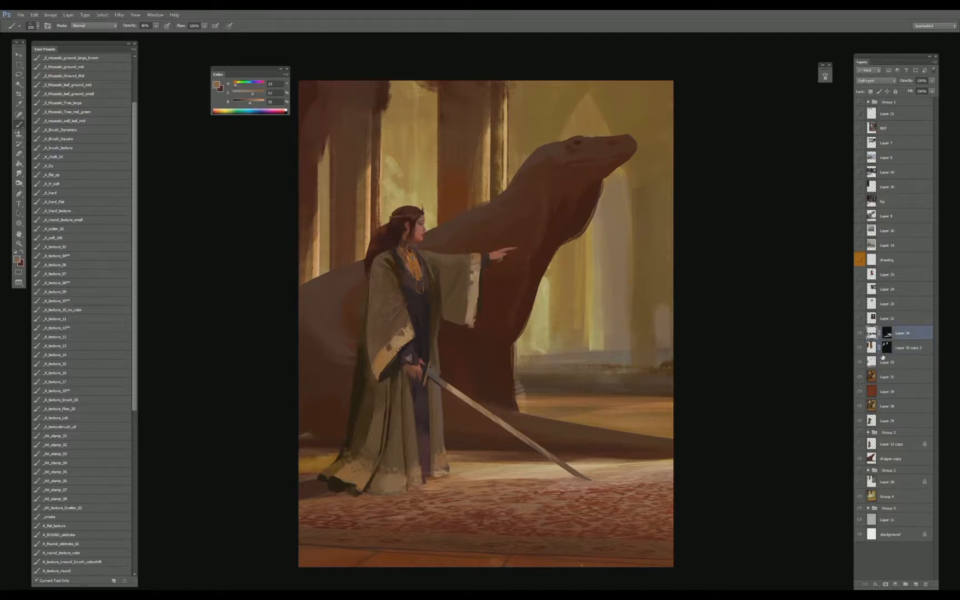
pyautogui.click(860, 218)
pyautogui.click(889, 215)
pyautogui.press('v')
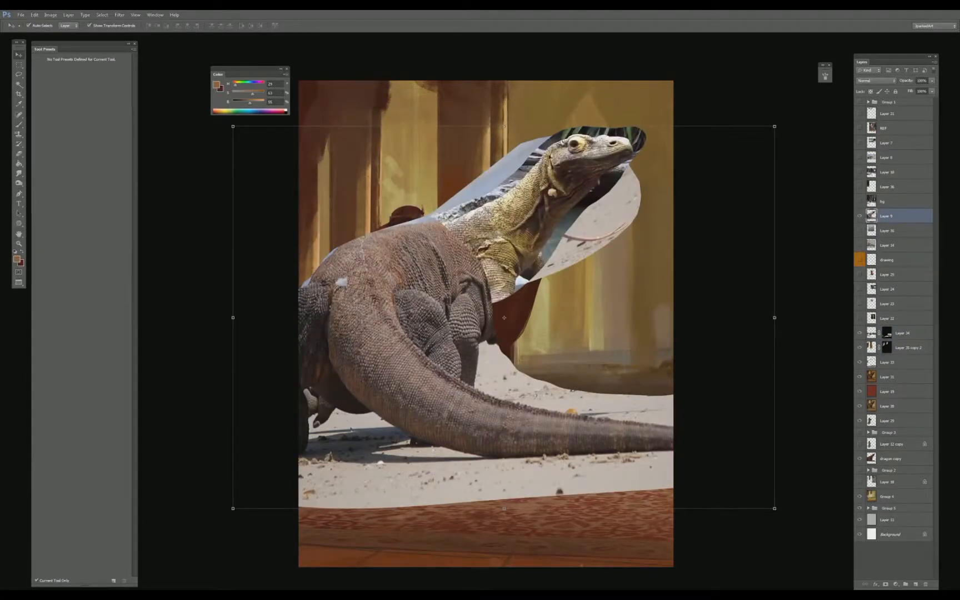
pyautogui.press('l')
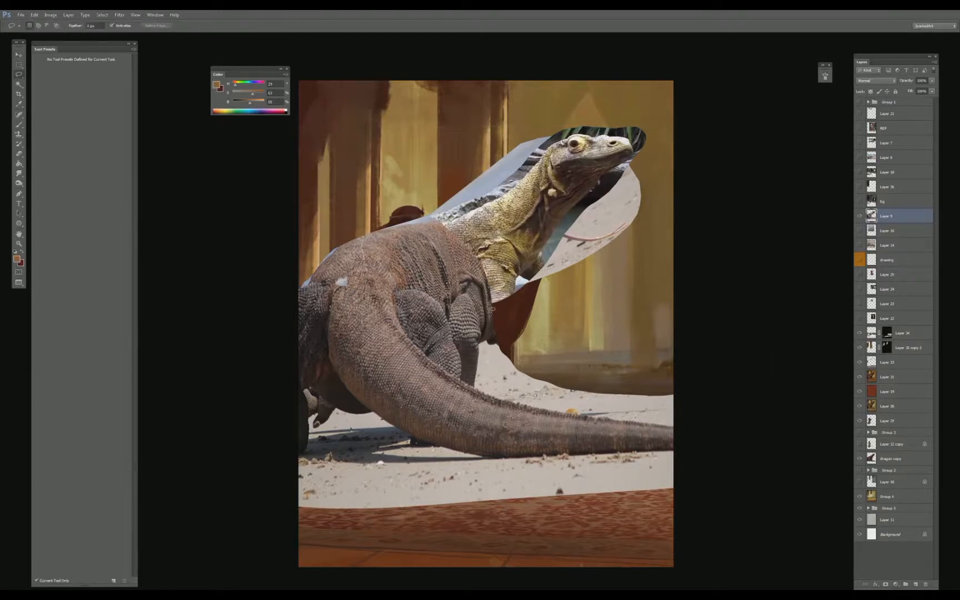
pyautogui.moveTo(484, 340)
pyautogui.mouseDown()
pyautogui.moveTo(484, 399)
pyautogui.moveTo(503, 442)
pyautogui.moveTo(355, 401)
pyautogui.moveTo(299, 302)
pyautogui.mouseUp()
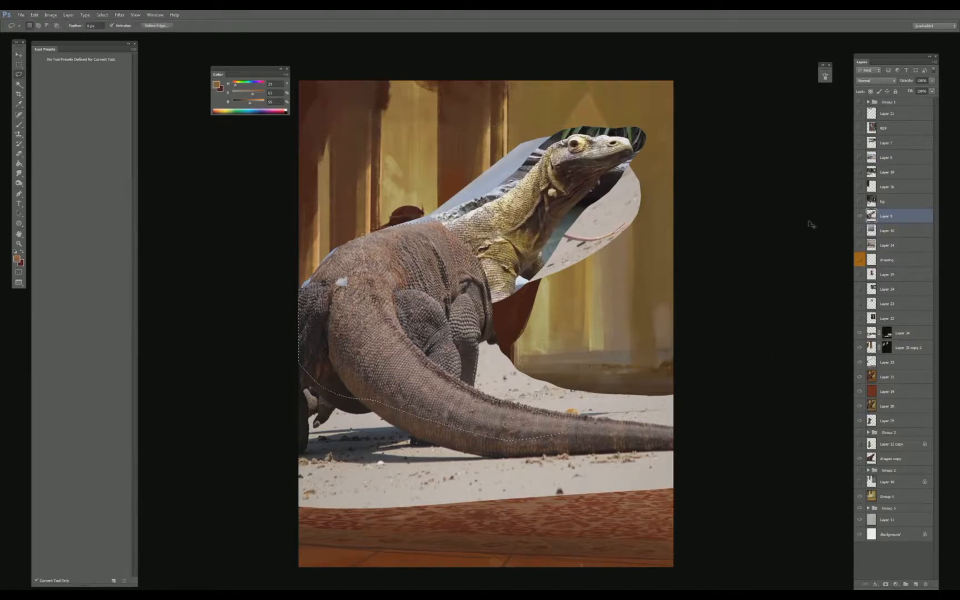
pyautogui.click(860, 216)
pyautogui.hotkey('ctrl', 'j')
# - Enlarge, tilt and skew the copied reptile body to match the painted dragon's torso and tail
pyautogui.press('v')
pyautogui.moveTo(299, 351); pyautogui.dragTo(268, 372)
pyautogui.moveTo(571, 335); pyautogui.dragTo(632, 327)
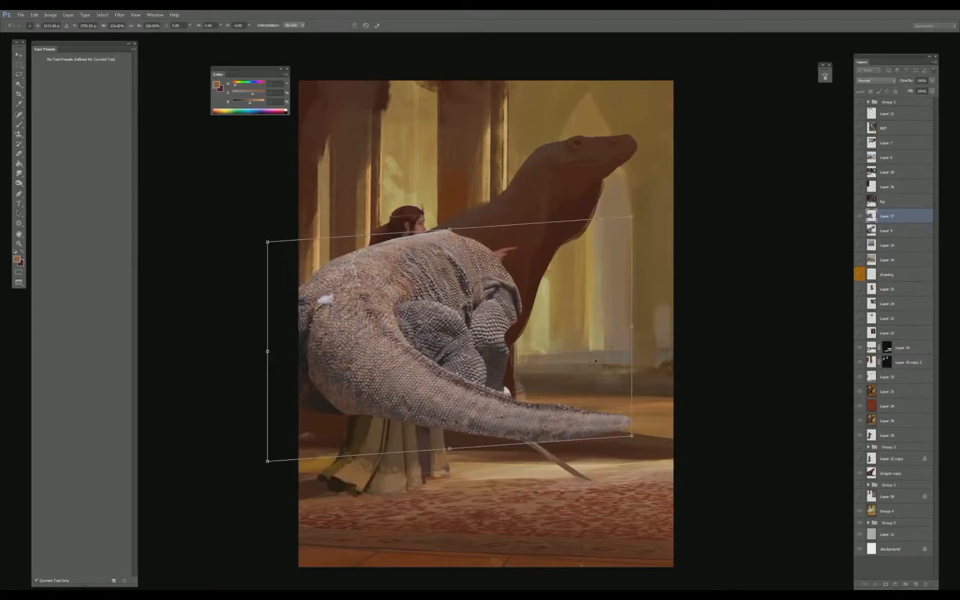
pyautogui.moveTo(267, 461); pyautogui.dragTo(267, 472)
pyautogui.moveTo(632, 327); pyautogui.dragTo(648, 330)
pyautogui.moveTo(459, 460); pyautogui.dragTo(461, 468)
pyautogui.moveTo(458, 228); pyautogui.dragTo(459, 225)
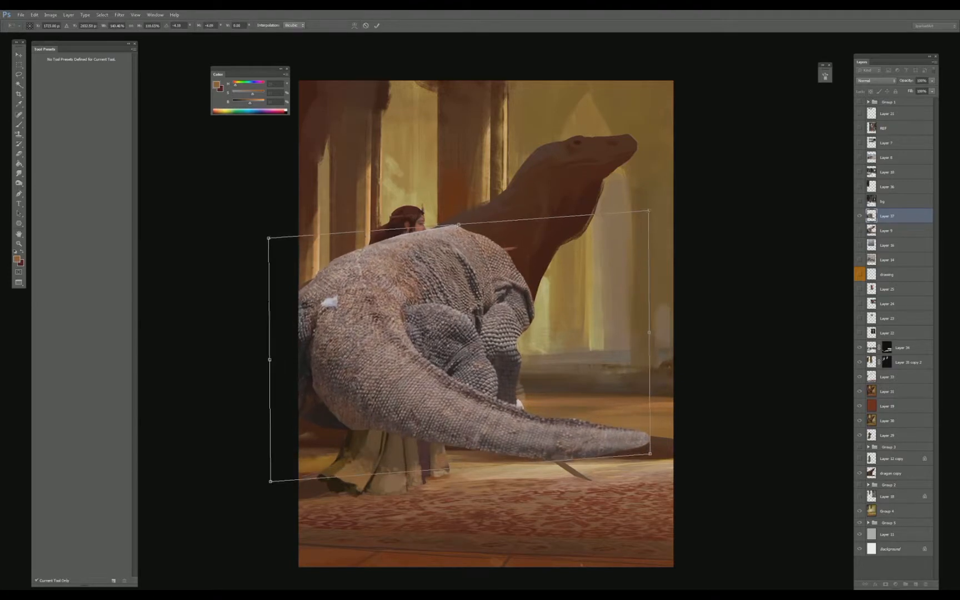
pyautogui.press('Return')
# - Warp the reptile body, pulling its shoulder up and its rear outward to follow the dragon's form
pyautogui.hotkey('ctrl', 't')
pyautogui.rightClick(621, 255)
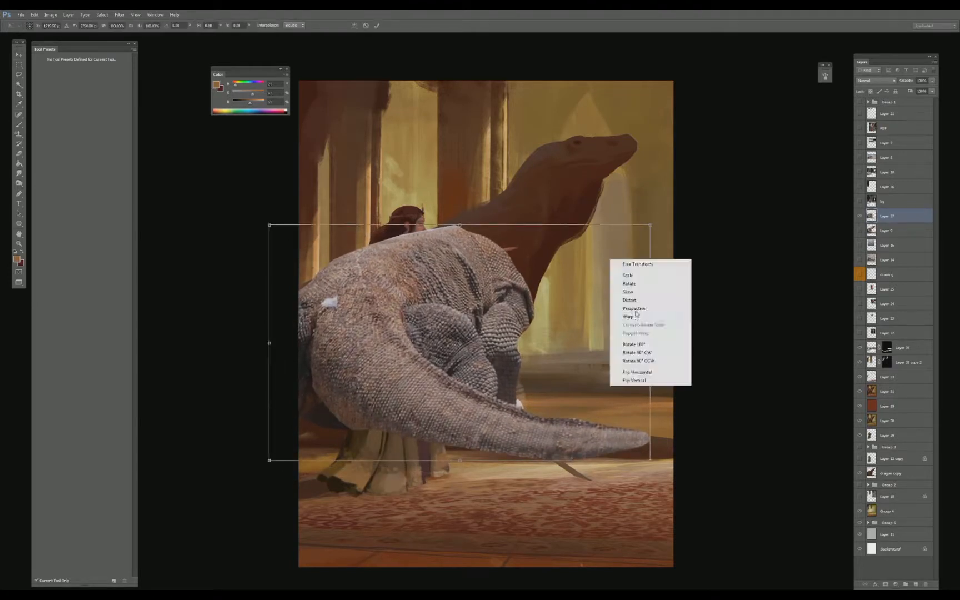
pyautogui.click(637, 321)
pyautogui.moveTo(570, 224); pyautogui.dragTo(553, 160)
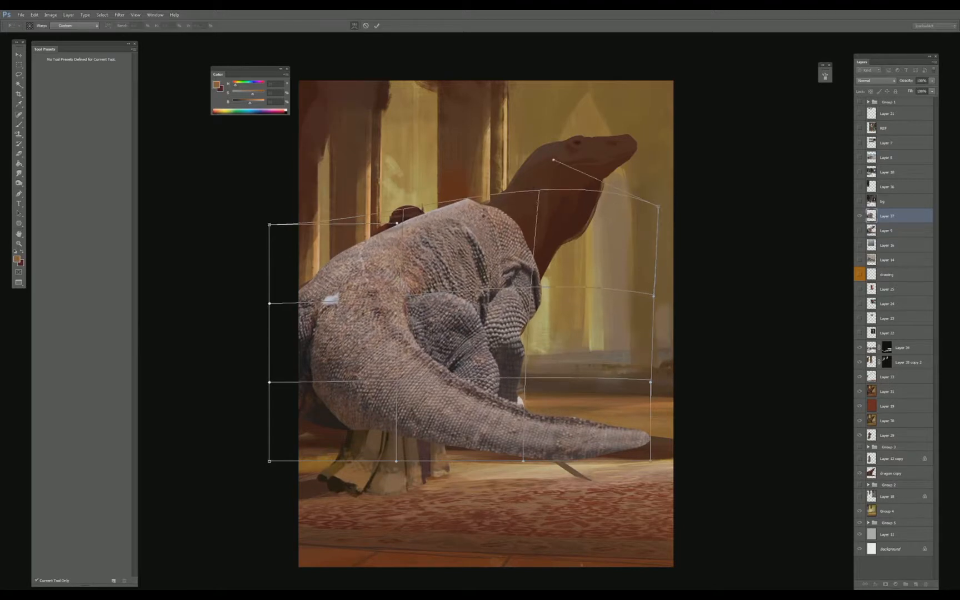
pyautogui.moveTo(269, 303); pyautogui.dragTo(246, 313)
pyautogui.moveTo(269, 460); pyautogui.dragTo(262, 477)
pyautogui.press('Return')
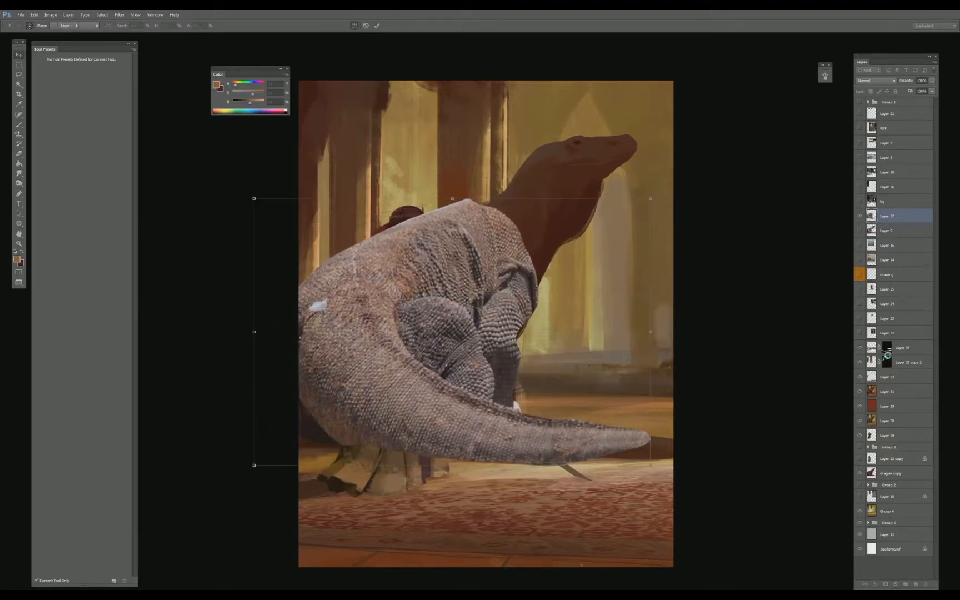
# - Move the reptile texture layer directly above Layer 34 and set its blend mode to Overlay
pyautogui.moveTo(887, 216)
pyautogui.mouseDown()
pyautogui.moveTo(889, 351)
pyautogui.moveTo(902, 381)
pyautogui.moveTo(890, 385)
pyautogui.moveTo(888, 329)
pyautogui.mouseUp()
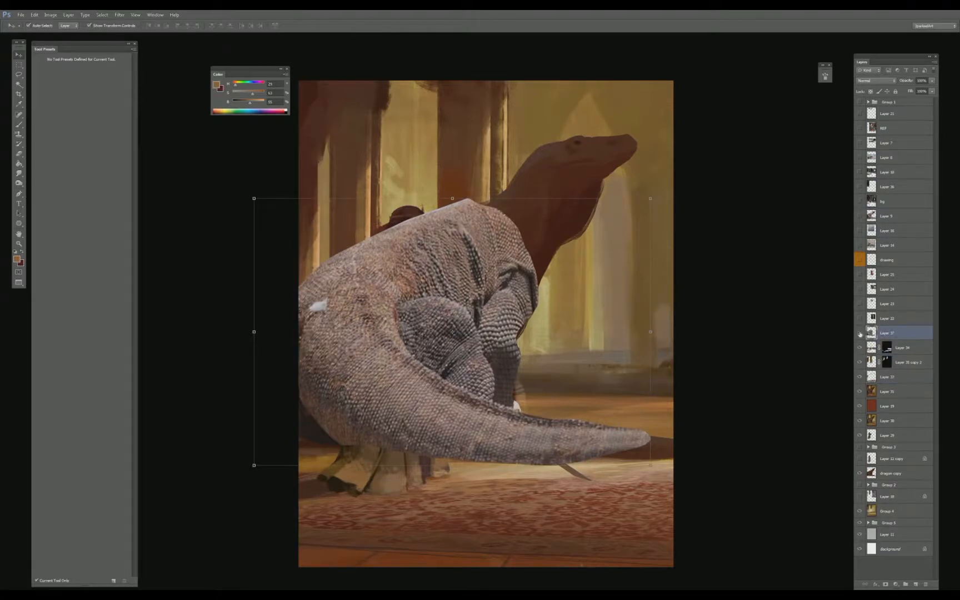
pyautogui.click(860, 333)
pyautogui.click(860, 333)
pyautogui.click(876, 80)
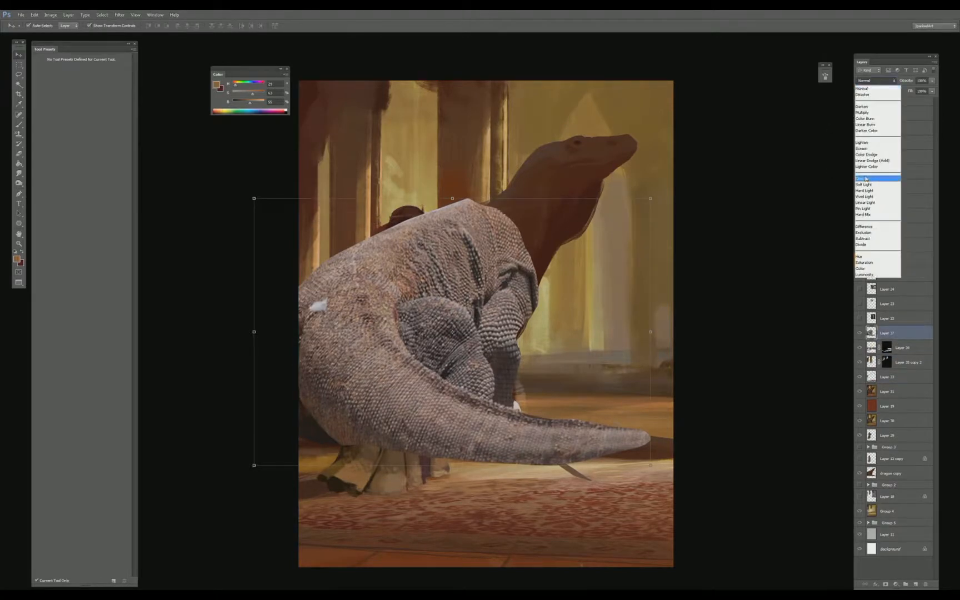
pyautogui.click(866, 178)
# - Lighten the reptile texture with Levels, setting the midtones to 1.30 and raising the output black level
pyautogui.hotkey('ctrl', 'l')
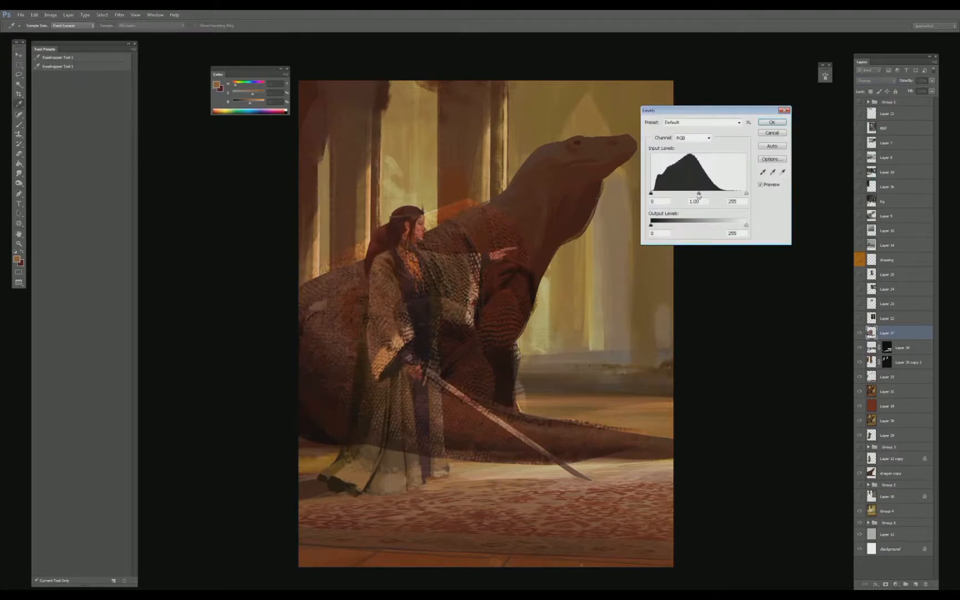
pyautogui.moveTo(698, 195); pyautogui.dragTo(690, 195)
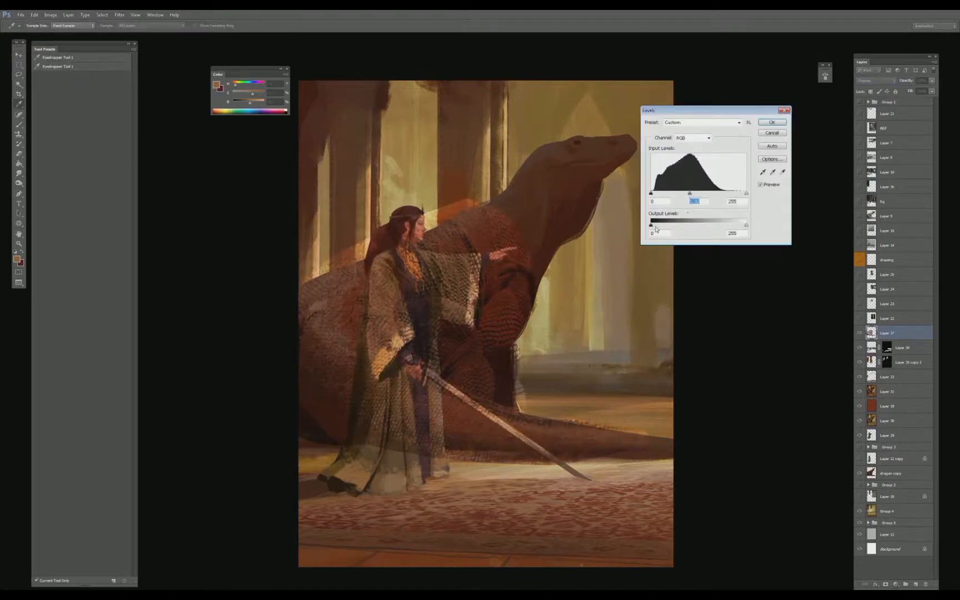
pyautogui.moveTo(656, 228); pyautogui.dragTo(660, 224)
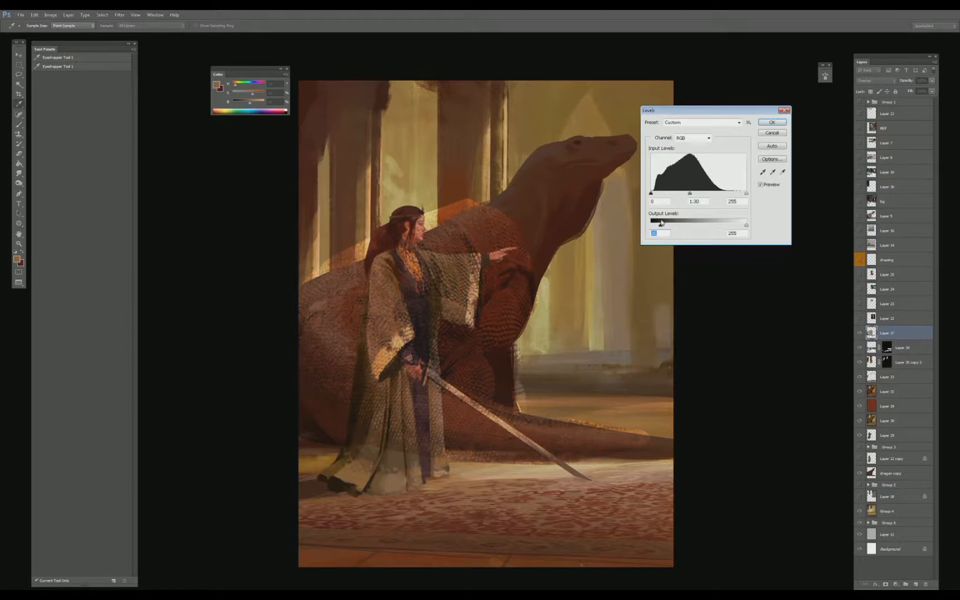
pyautogui.press('Return')
# - Add a layer mask to the reptile texture layer and fill it with black
pyautogui.press('v')
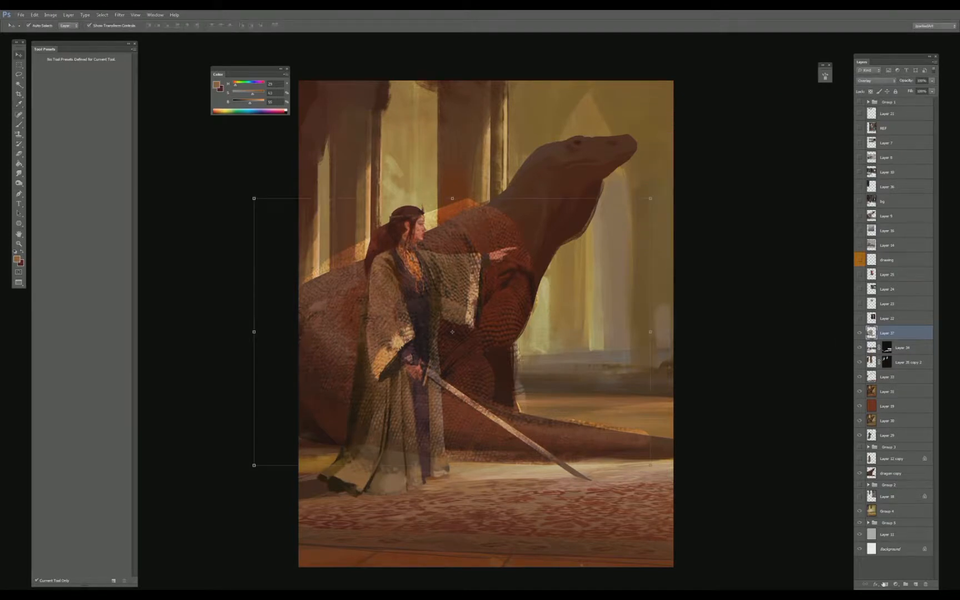
pyautogui.click(886, 584)
pyautogui.press('g')
pyautogui.click(483, 323)
pyautogui.press('x')
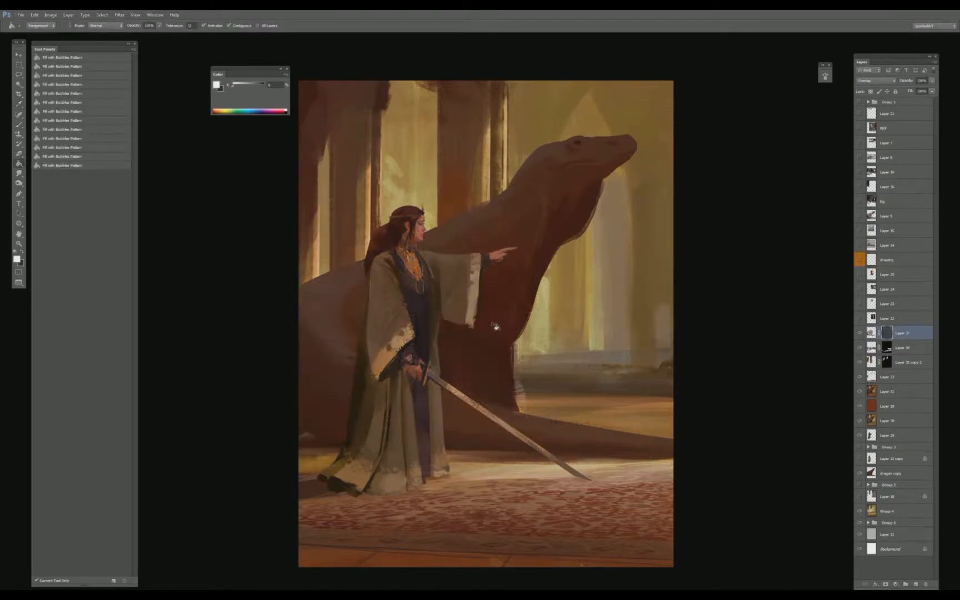
# - Load the dragon copy silhouette as a selection, paint white on the mask to reveal scales on the dragon, and deselect
pyautogui.press('x')
pyautogui.keyDown('ctrl'); pyautogui.click(871, 473); pyautogui.keyUp('ctrl')
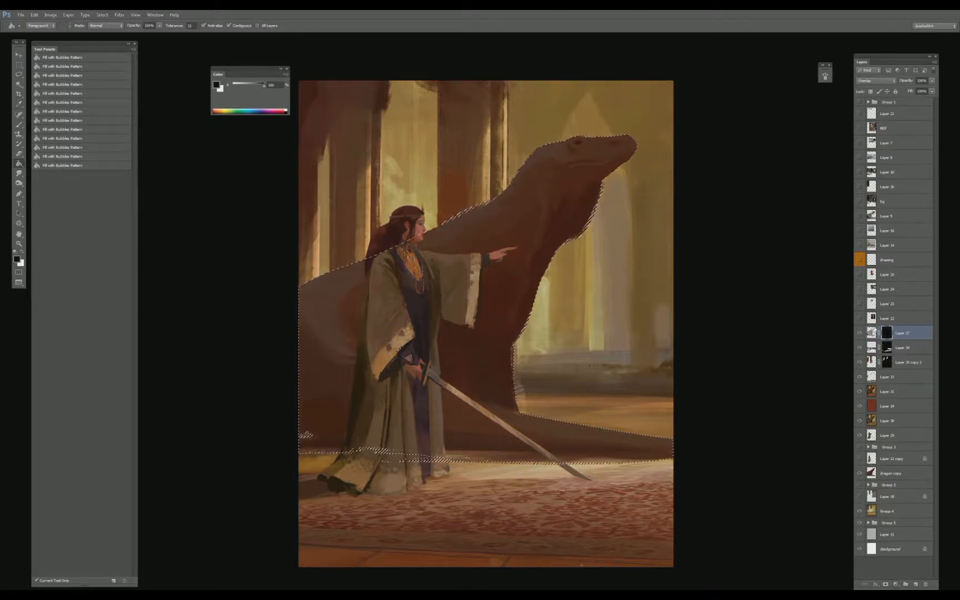
pyautogui.press('b')
pyautogui.press('x')
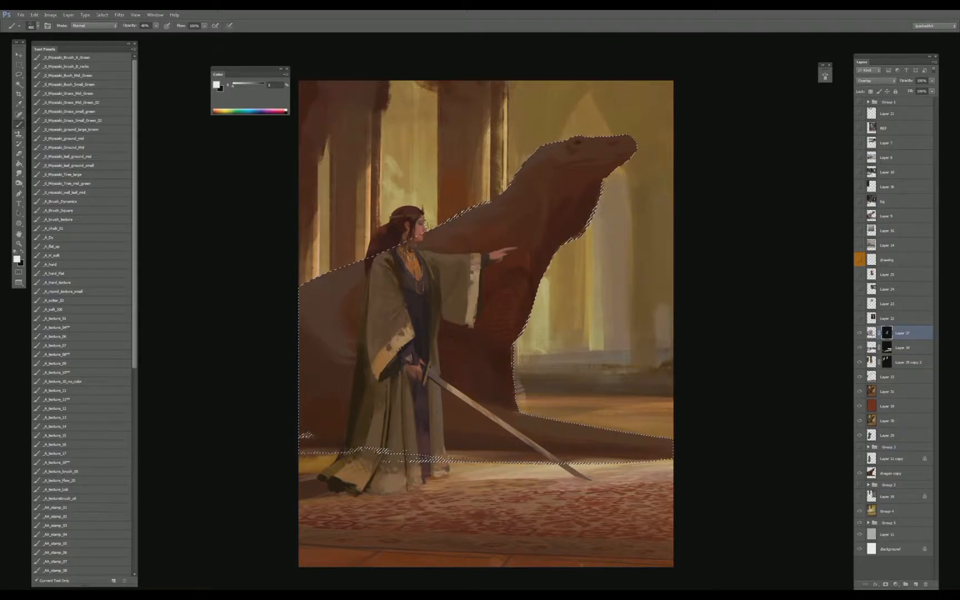
pyautogui.press('[')
pyautogui.press('[')
pyautogui.hotkey('ctrl', 'd')
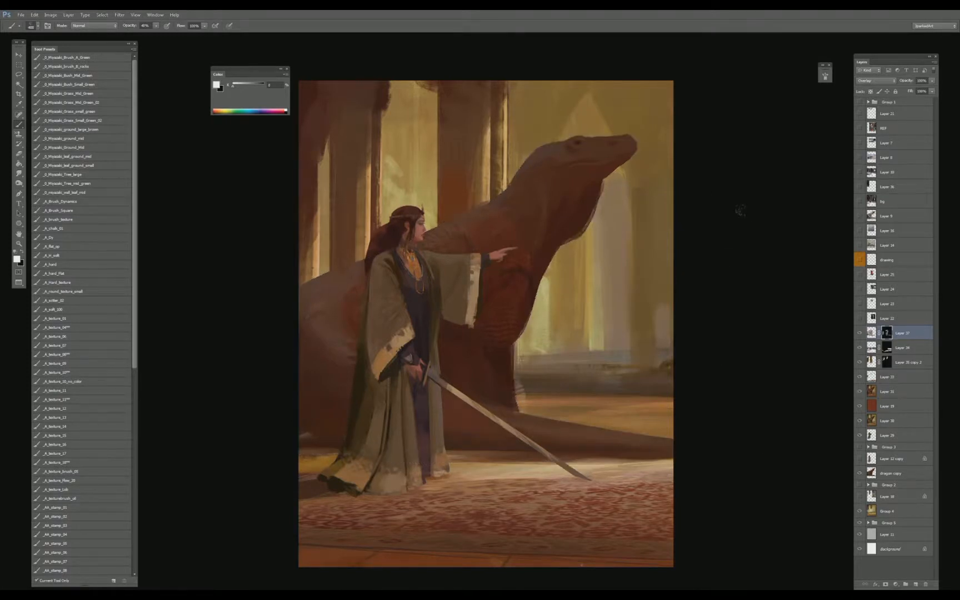
pyautogui.press('x')
pyautogui.moveTo(132, 29); pyautogui.dragTo(186, 39)
pyautogui.click(860, 303)
pyautogui.click(862, 303)
# - Show the Komodo dragon photo on Layer 9, lasso its head and neck, copy the selection, and hide the photo layer again
pyautogui.click(860, 216)
pyautogui.click(889, 216)
pyautogui.press('l')
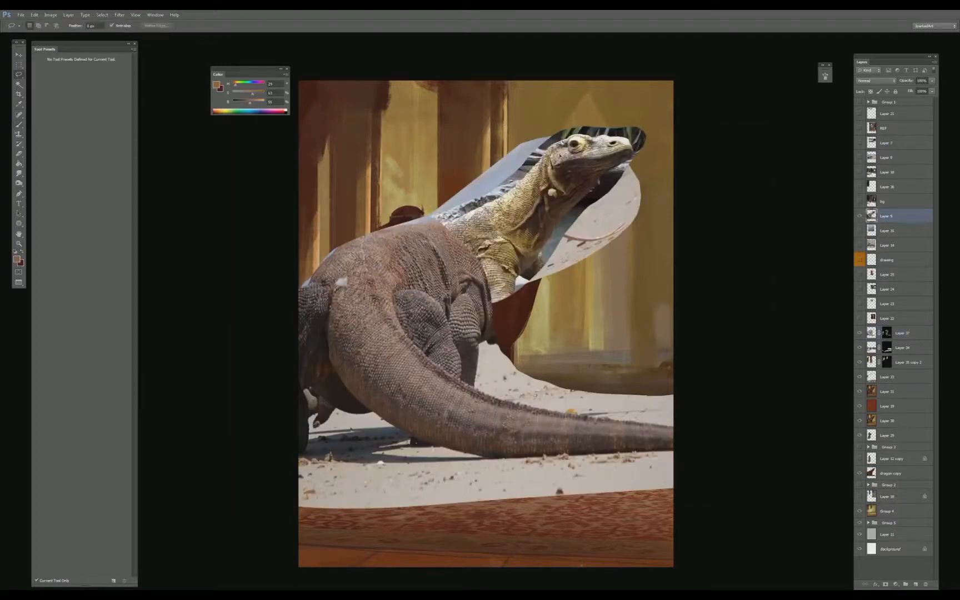
pyautogui.moveTo(532, 168); pyautogui.dragTo(564, 147)
pyautogui.moveTo(503, 308)
pyautogui.mouseDown()
pyautogui.moveTo(635, 161)
pyautogui.moveTo(623, 137)
pyautogui.moveTo(569, 137)
pyautogui.mouseUp()
pyautogui.hotkey('ctrl', 'c')
pyautogui.click(860, 217)
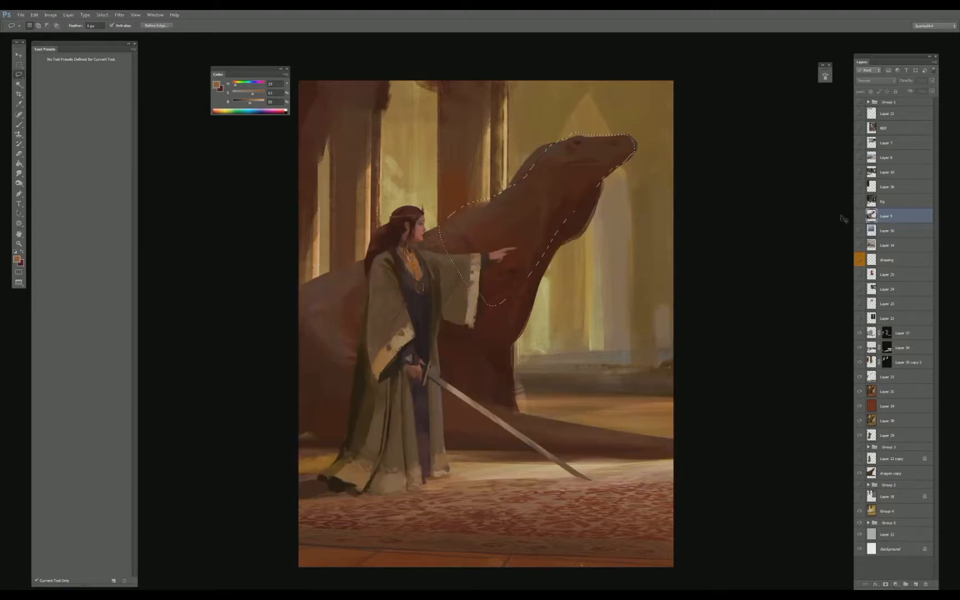
# - Paste the lizard head and neck as a new layer and transform it to fit the painted dragon's head and neck
pyautogui.hotkey('ctrl', 'v')
pyautogui.press('v')
pyautogui.moveTo(538, 305); pyautogui.dragTo(546, 337)
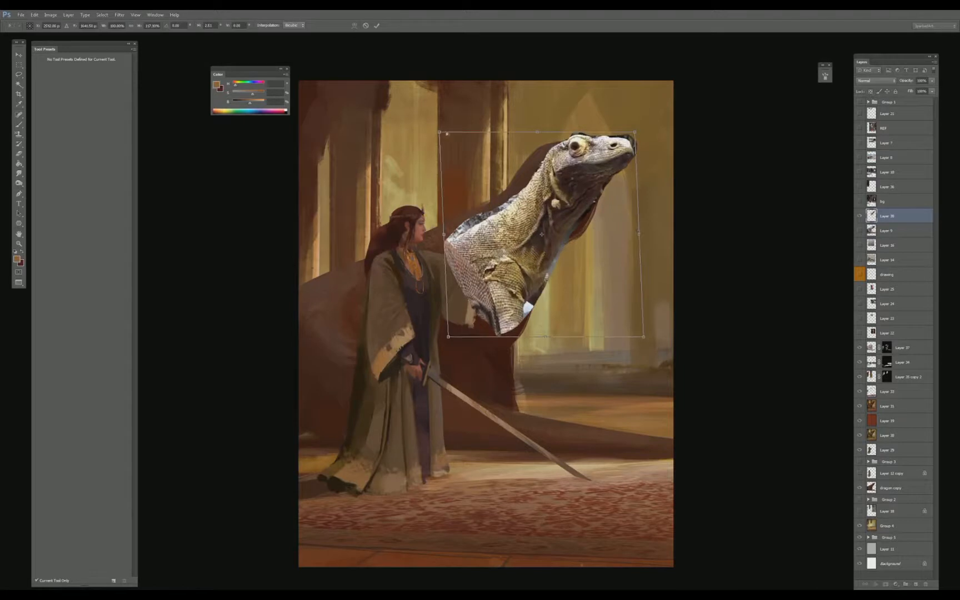
pyautogui.moveTo(439, 133); pyautogui.dragTo(414, 95)
pyautogui.moveTo(431, 215); pyautogui.dragTo(418, 222)
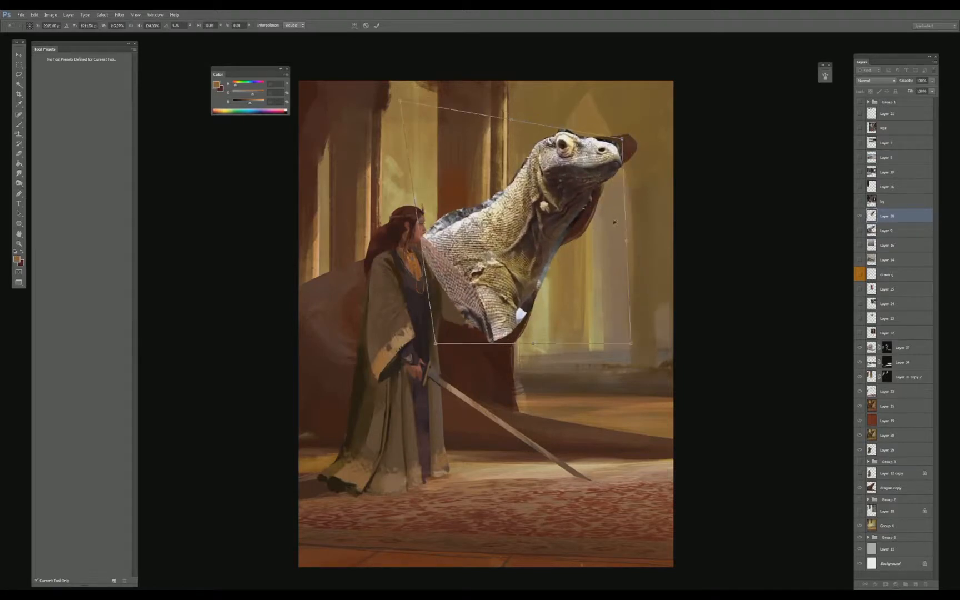
pyautogui.moveTo(639, 234); pyautogui.dragTo(642, 233)
pyautogui.press('Return')
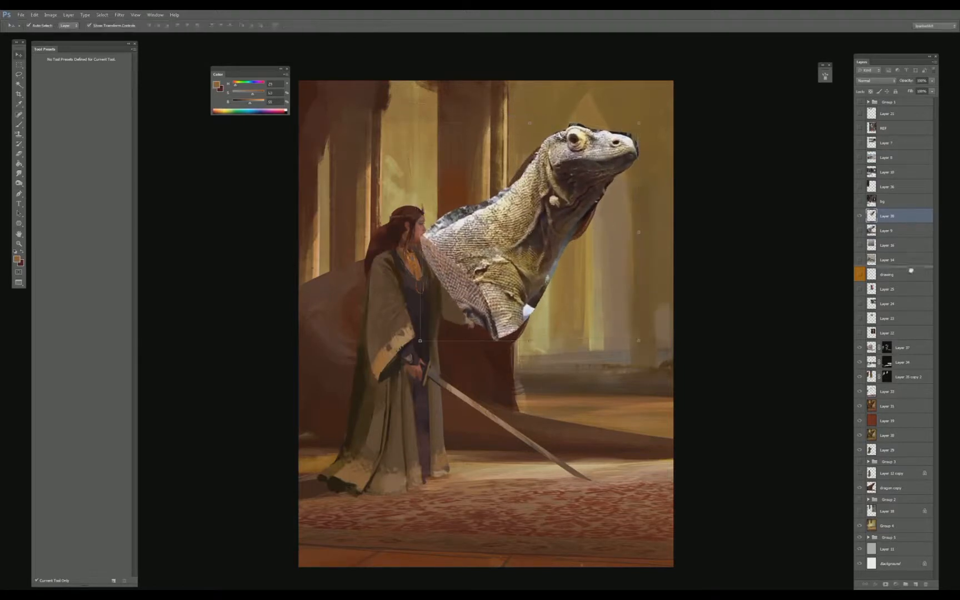
# - Move the pasted lizard head layer directly above Layer 37 and set its blend mode to Soft Light
pyautogui.moveTo(908, 217); pyautogui.dragTo(906, 340)
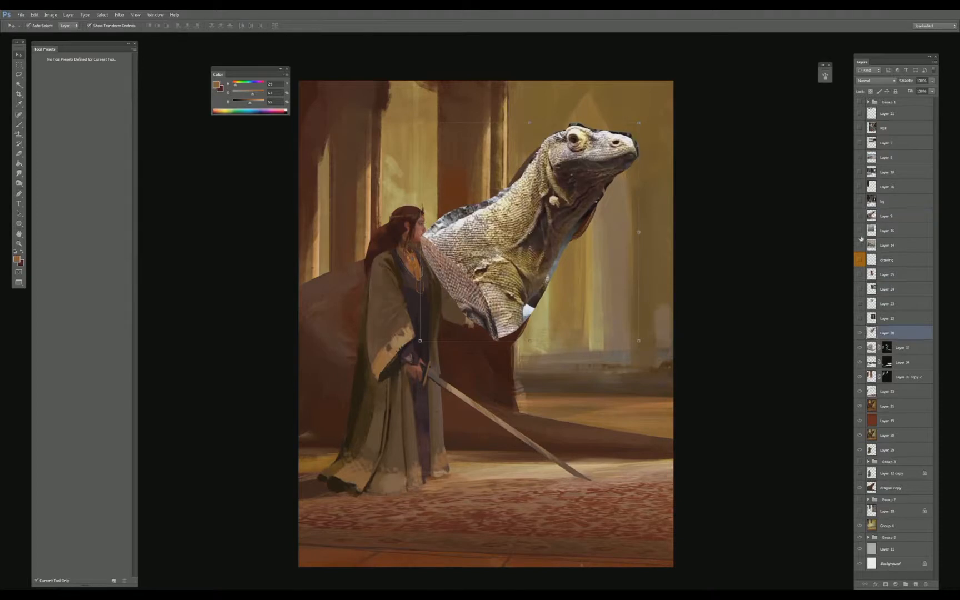
pyautogui.click(875, 81)
pyautogui.click(863, 185)
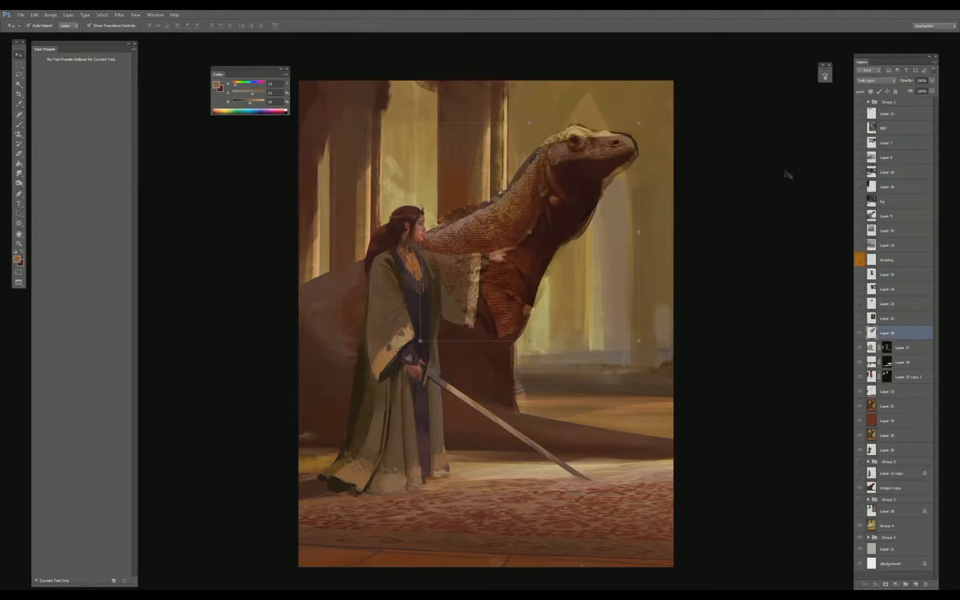
# - Desaturate the lizard head texture to about -36 and raise its lightness slightly with Hue/Saturation
pyautogui.hotkey('ctrl', 'u')
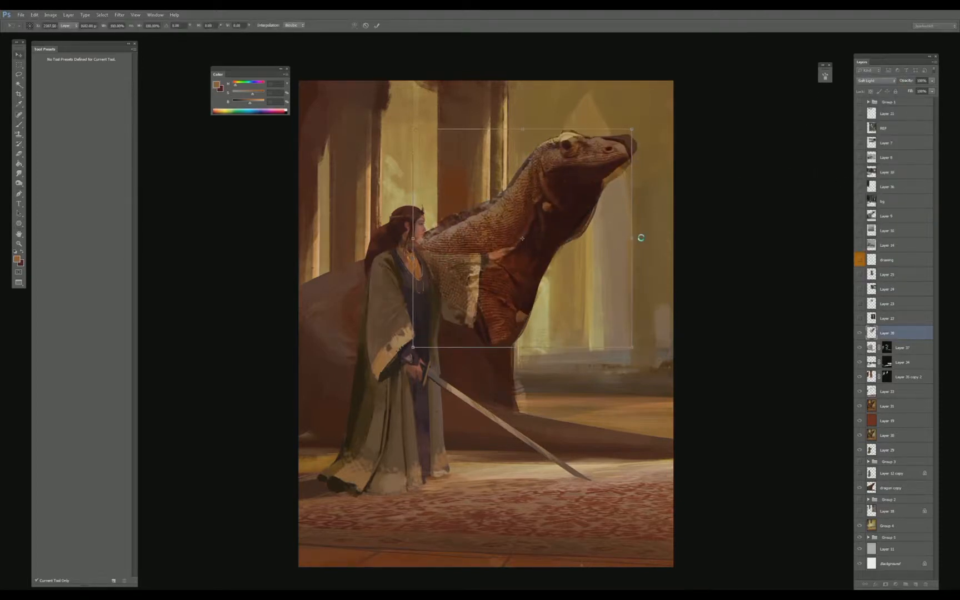
pyautogui.moveTo(698, 167); pyautogui.dragTo(707, 184)
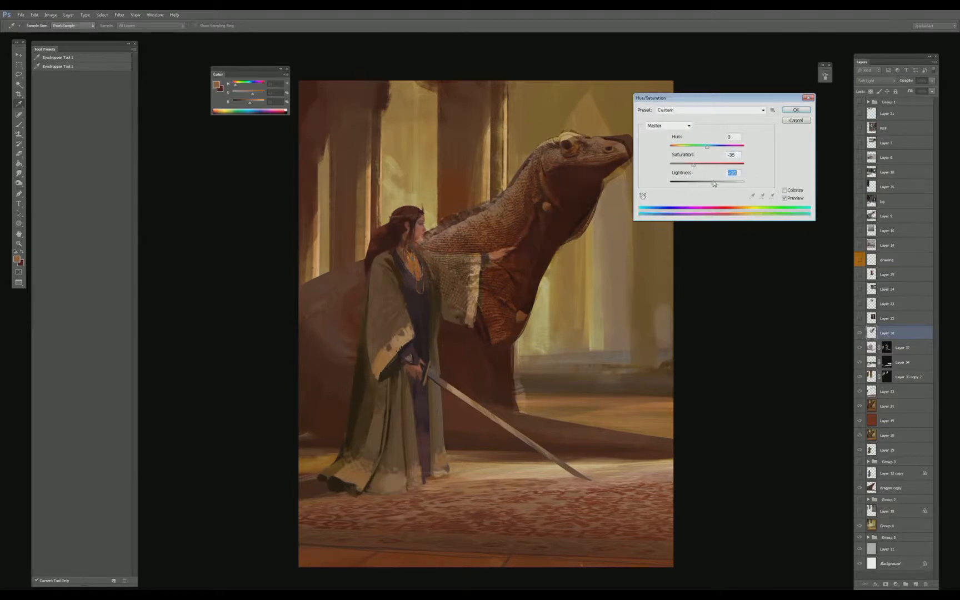
pyautogui.press('Return')
# - Stretch and skew the lizard head texture so it reaches the tip of the dragon's snout
pyautogui.press('v')
pyautogui.moveTo(631, 237); pyautogui.dragTo(644, 237)
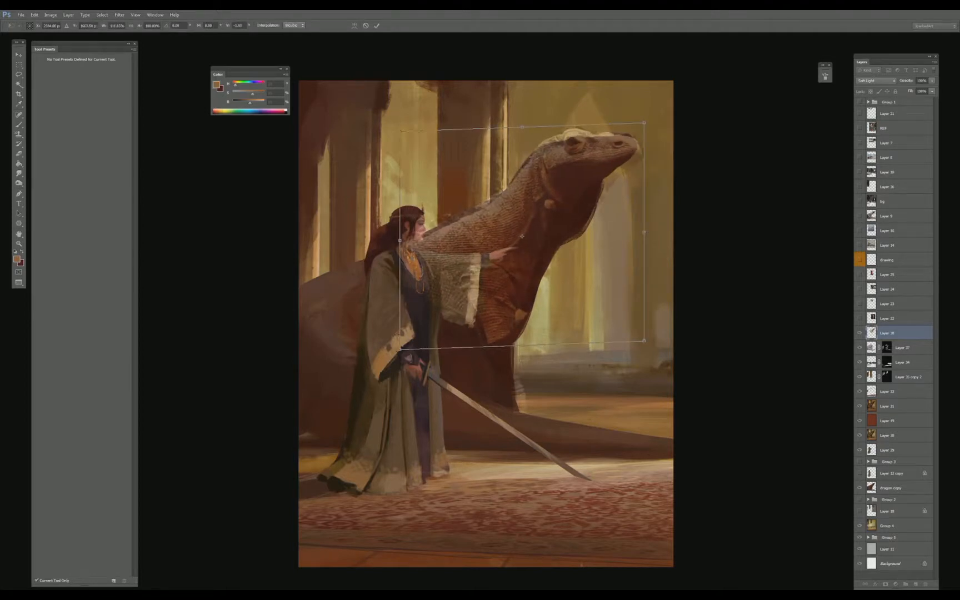
pyautogui.press('Return')
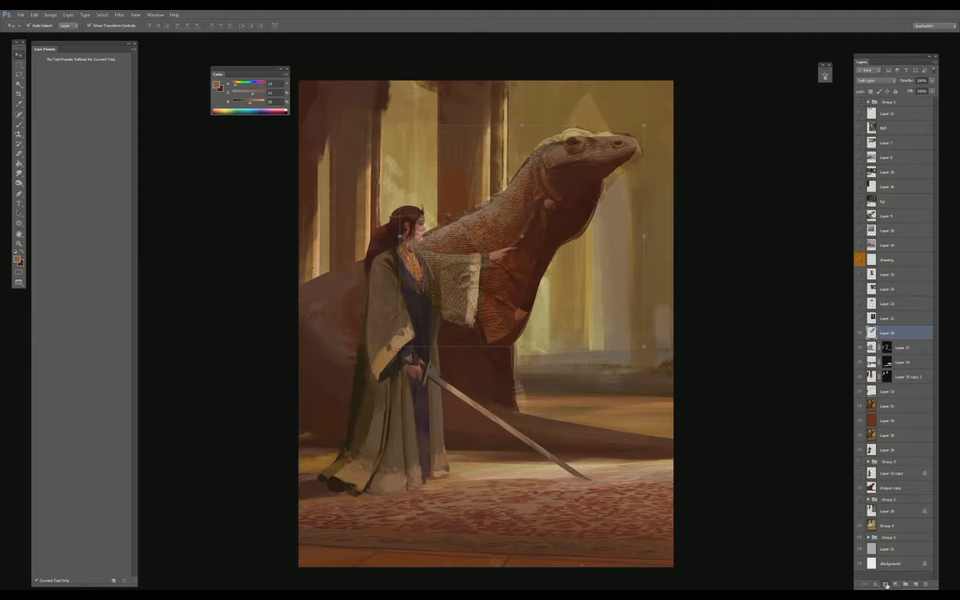
# - Add a layer mask to the lizard head texture and fill it with black
pyautogui.click(885, 584)
pyautogui.press('d')
pyautogui.press('g')
pyautogui.click(649, 229)
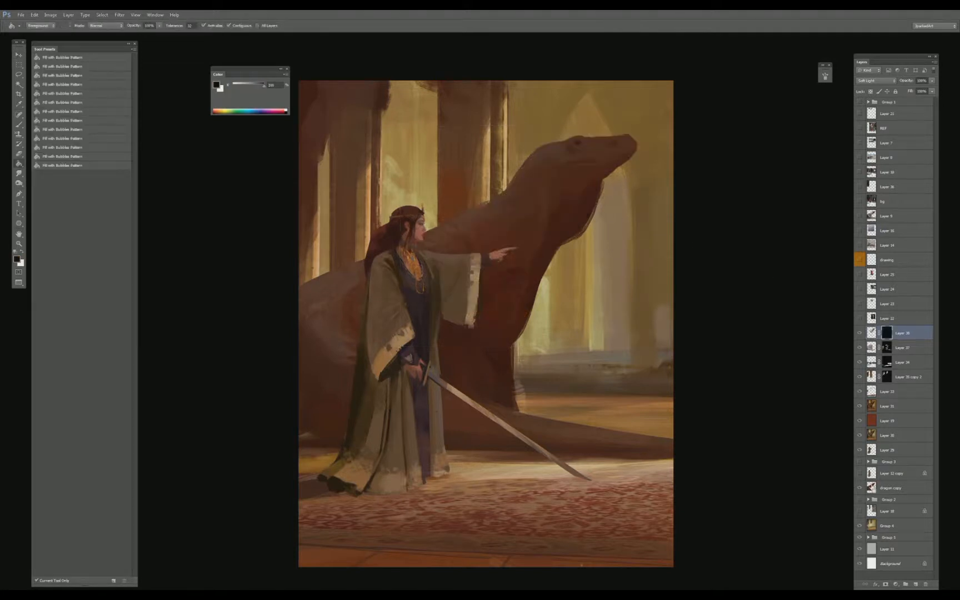
# - Load the dragon copy silhouette as a selection and paint white at 30% opacity on the lizard head mask
pyautogui.keyDown('ctrl'); pyautogui.click(872, 487); pyautogui.keyUp('ctrl')
pyautogui.press('b')
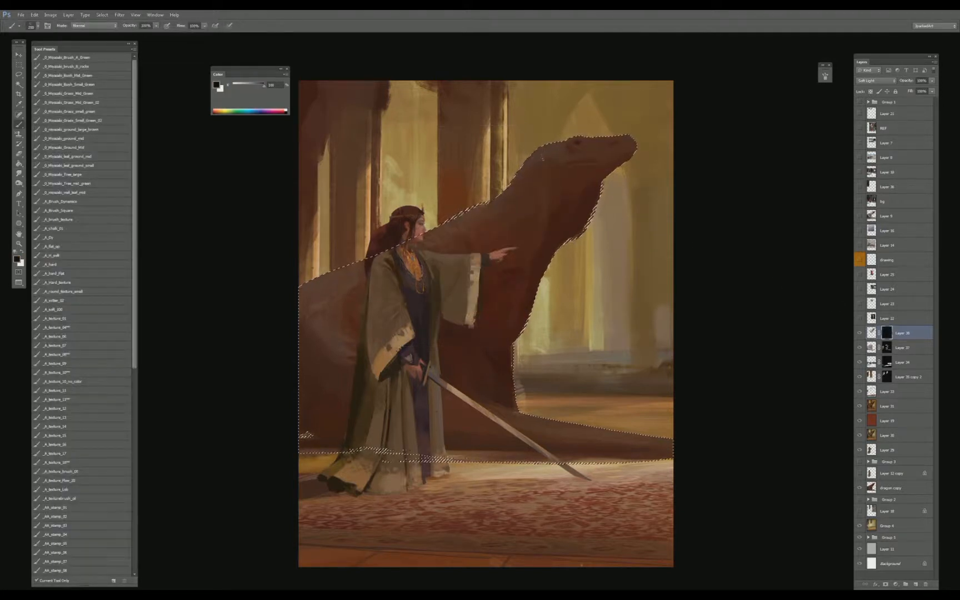
pyautogui.press('x')
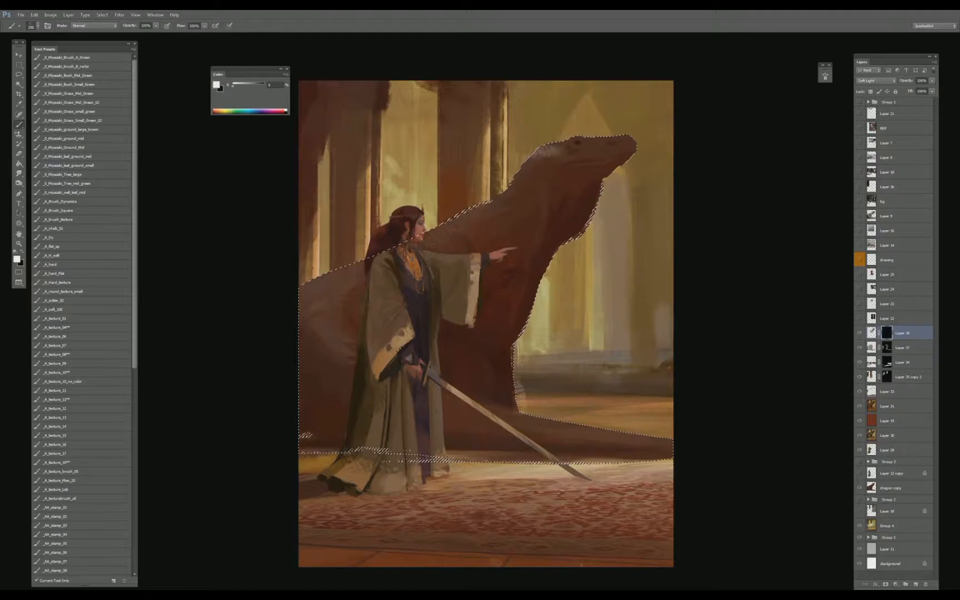
pyautogui.press('3')
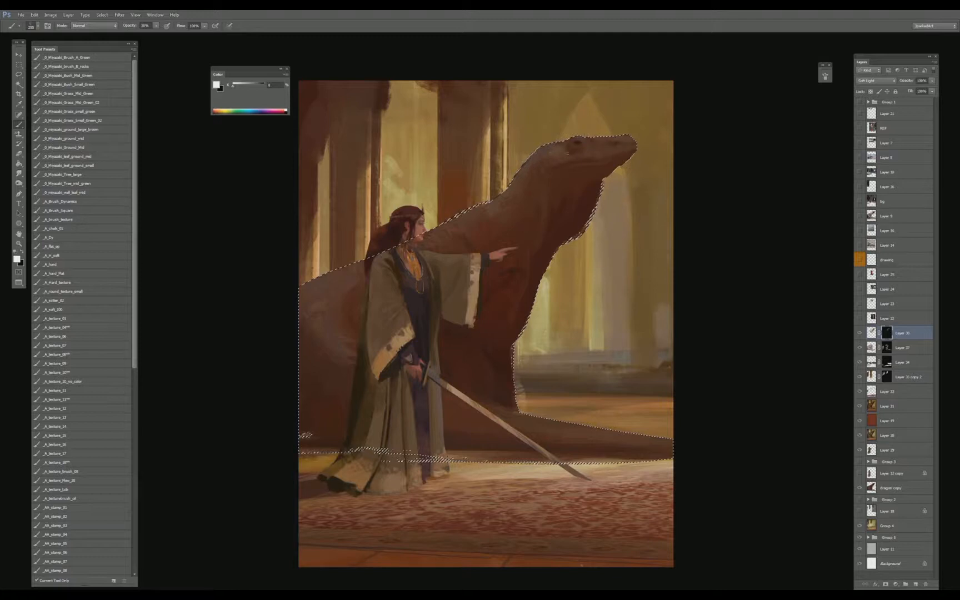
# - Switch the mask brush to black at 100% opacity and clear the dragon selection
pyautogui.press('x')
pyautogui.click(130, 26)
pyautogui.write('100')
pyautogui.press('Return')
pyautogui.hotkey('ctrl', 'd')
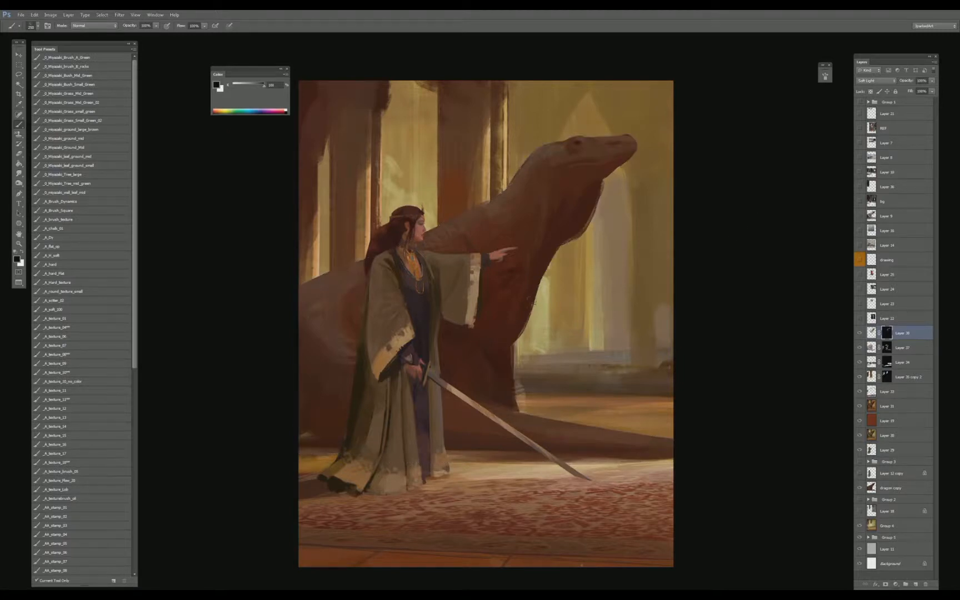
# - Stamp all visible layers into a new layer above the lizard head texture and duplicate the merged layer
pyautogui.press('v')
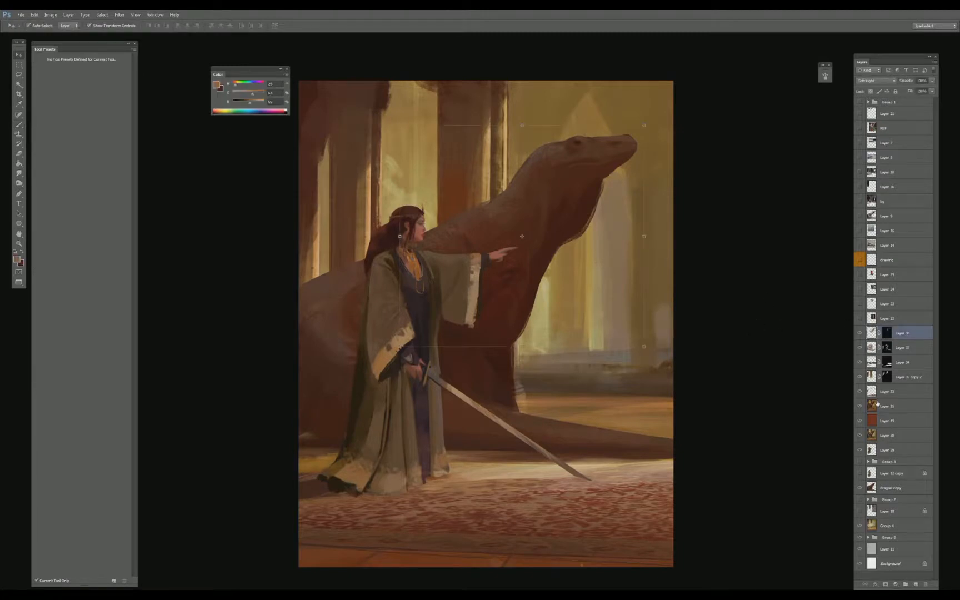
pyautogui.hotkey('ctrl', 'shift', 'alt', 'n')
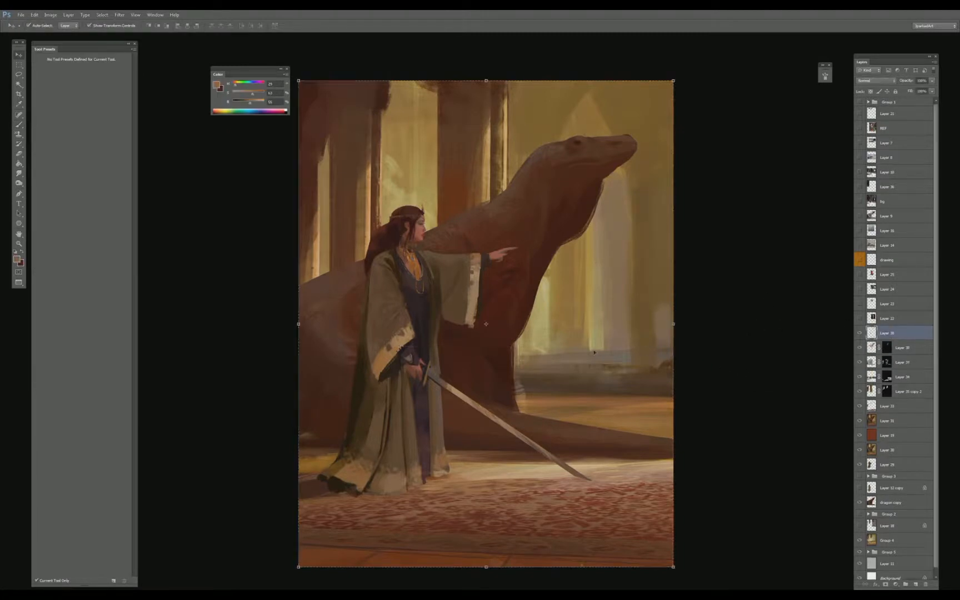
pyautogui.press('b')
pyautogui.hotkey('ctrl', 'shift', 'alt', 'e')
pyautogui.moveTo(576, 393); pyautogui.dragTo(563, 381)
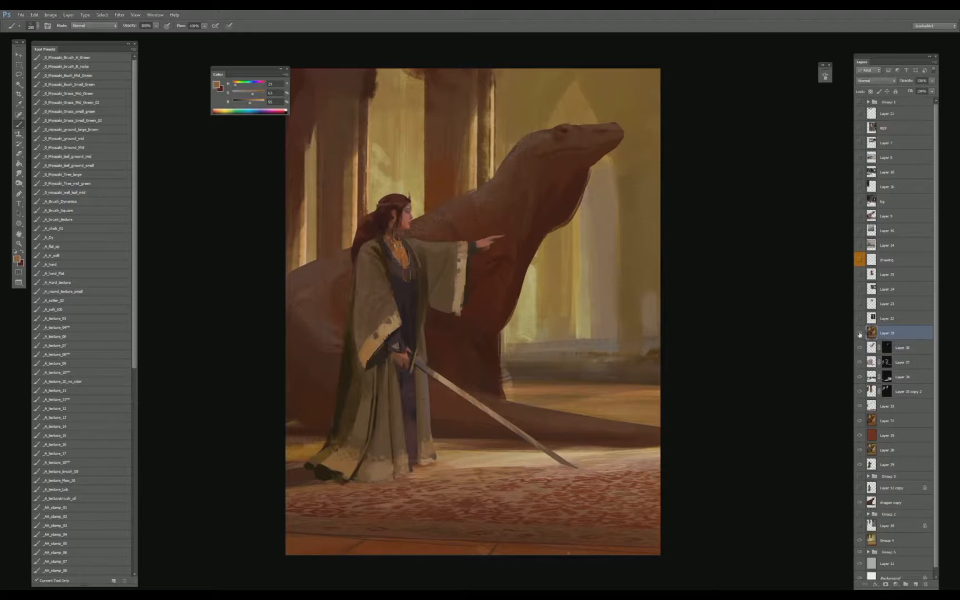
pyautogui.hotkey('ctrl', 'j')
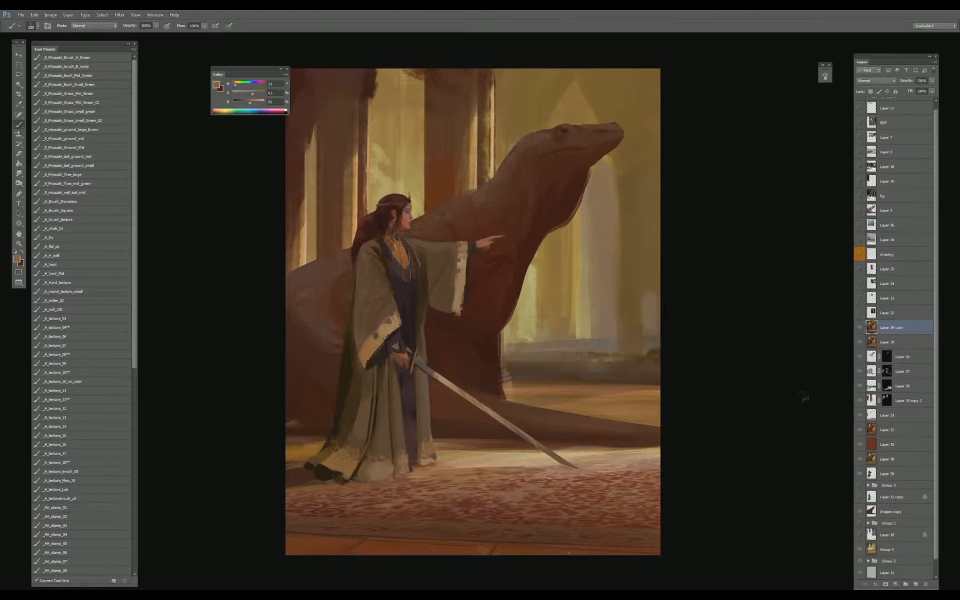
# - Brighten the merged copy with Levels by lowering the input white level and setting the midtones to 1.14
pyautogui.hotkey('ctrl', 'l')
pyautogui.moveTo(747, 193); pyautogui.dragTo(719, 195)
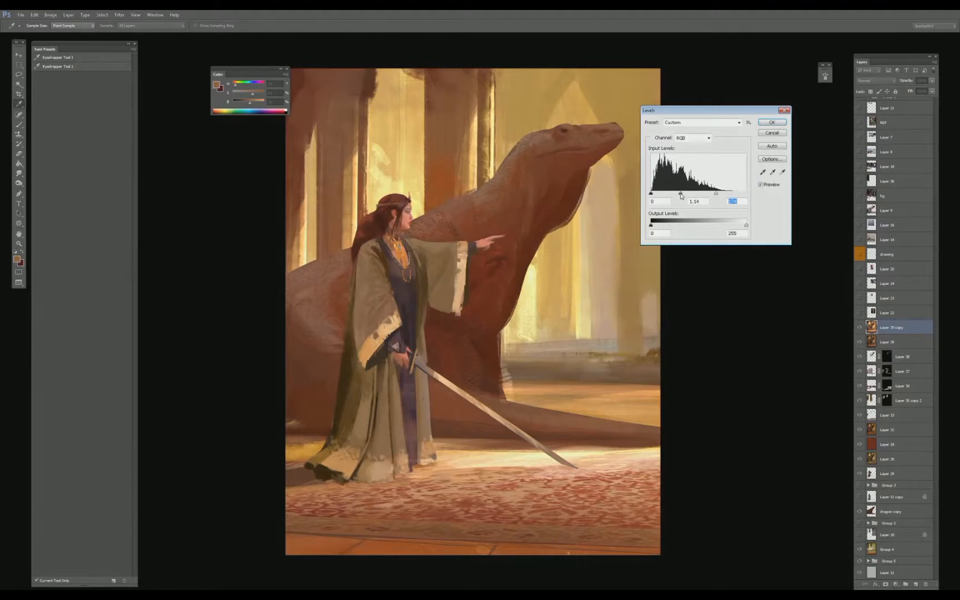
pyautogui.press('Return')
# - Reduce the saturation of the brightened merged copy with Hue/Saturation
pyautogui.hotkey('ctrl', 'u')
pyautogui.moveTo(707, 166); pyautogui.dragTo(701, 167)
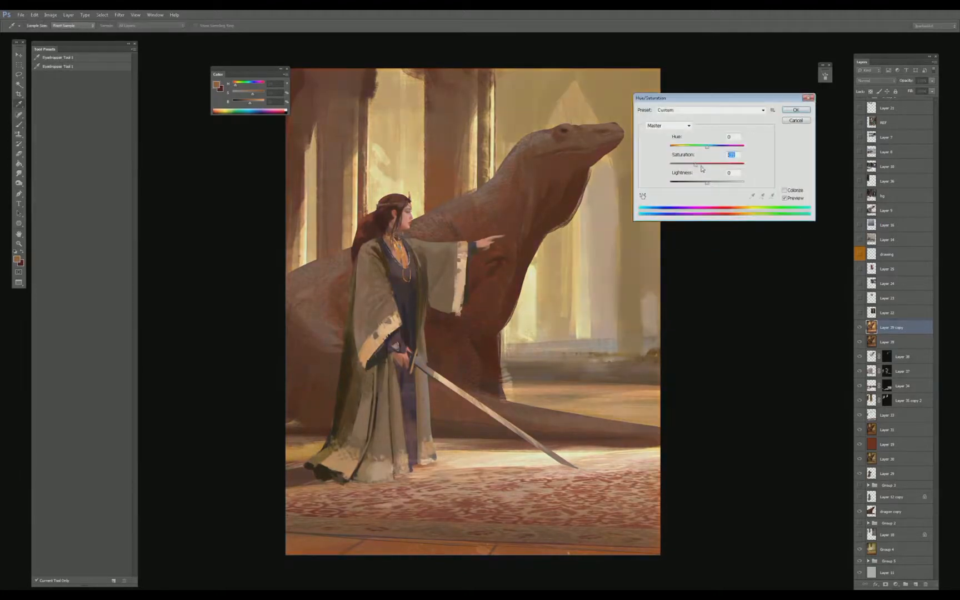
pyautogui.press('Return')
# - Set the merged copy's blend mode to Screen, add a layer mask filled with black, and ready a white brush
pyautogui.click(878, 81)
pyautogui.click(862, 149)
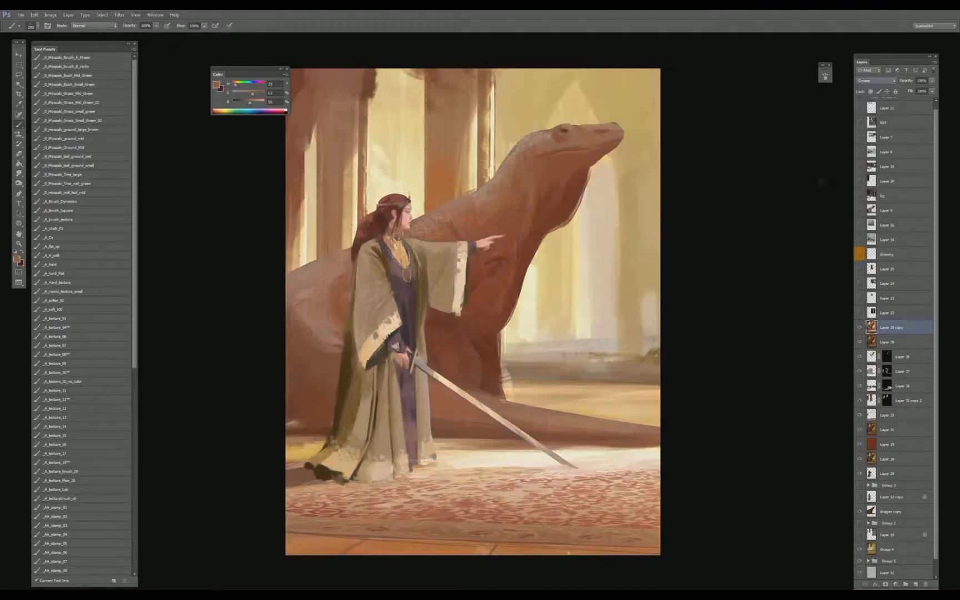
pyautogui.click(885, 585)
pyautogui.press('g')
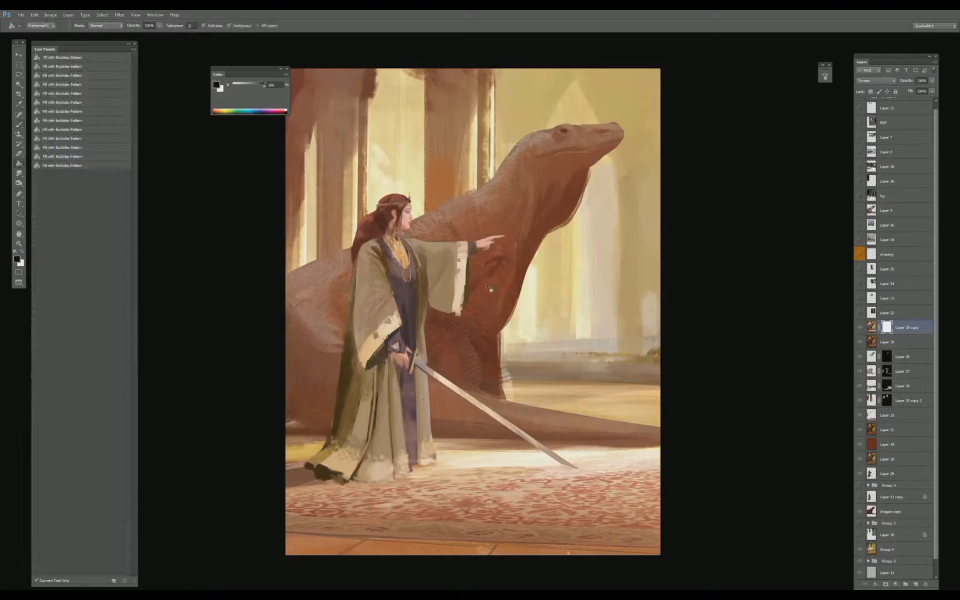
pyautogui.click(485, 291)
pyautogui.press('x')
pyautogui.press('b')
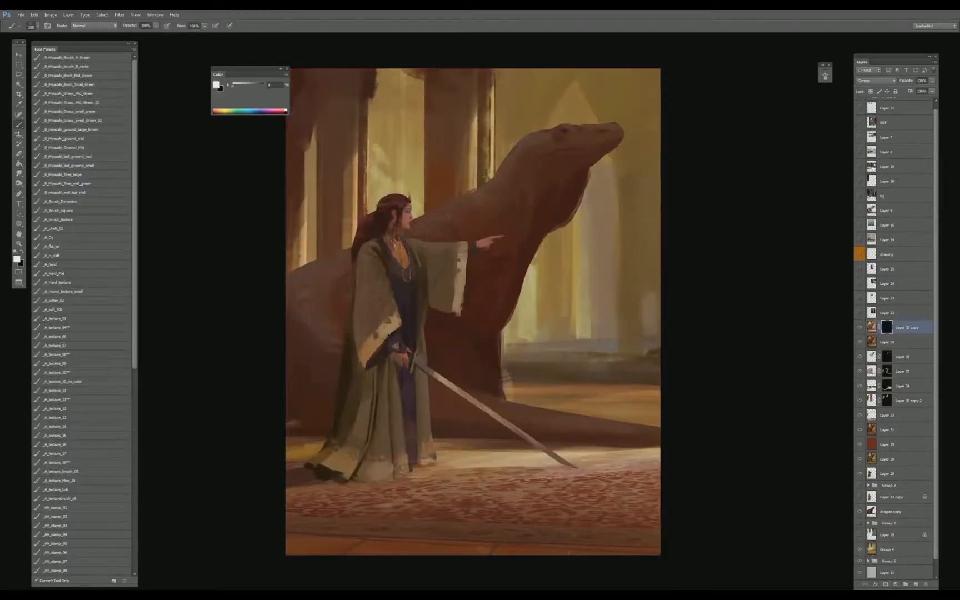
# - Paint white on the mask to bring light onto the woman's sleeves, outstretched arm and face
pyautogui.moveTo(391, 306); pyautogui.dragTo(399, 323)
pyautogui.press('[')
pyautogui.moveTo(388, 287); pyautogui.dragTo(392, 300)
pyautogui.moveTo(380, 271)
pyautogui.mouseDown()
pyautogui.moveTo(386, 284)
pyautogui.moveTo(381, 276)
pyautogui.mouseUp()
pyautogui.moveTo(372, 243); pyautogui.dragTo(380, 271)
pyautogui.moveTo(465, 242)
pyautogui.mouseDown()
pyautogui.moveTo(408, 234)
pyautogui.moveTo(407, 198)
pyautogui.mouseUp()
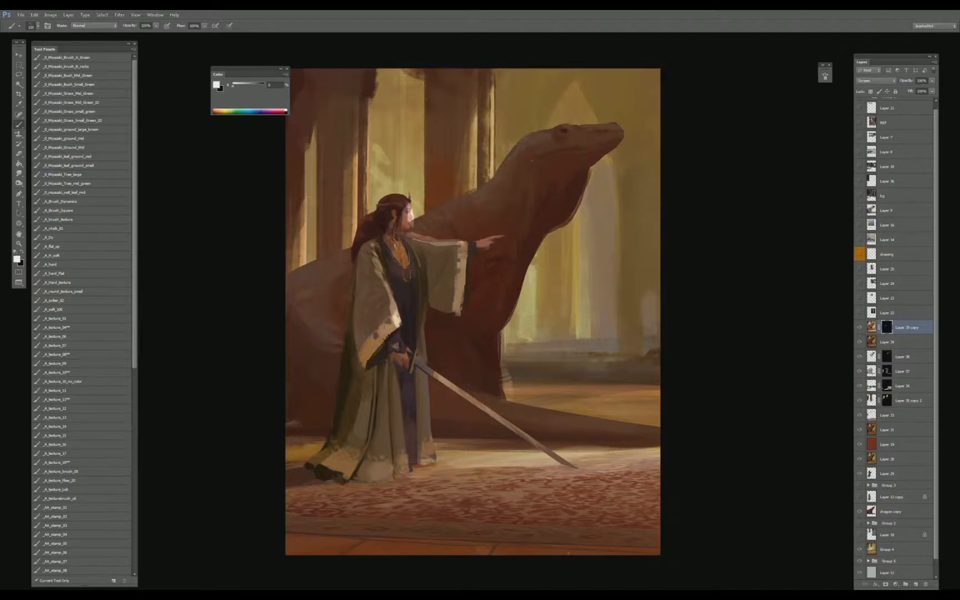
# - Paint white on the mask along the dragon's head, front leg and tail to try rim lighting
pyautogui.moveTo(620, 124)
pyautogui.mouseDown()
pyautogui.moveTo(542, 127)
pyautogui.moveTo(520, 150)
pyautogui.mouseUp()
pyautogui.moveTo(489, 329); pyautogui.dragTo(503, 406)
pyautogui.moveTo(417, 364); pyautogui.dragTo(661, 439)
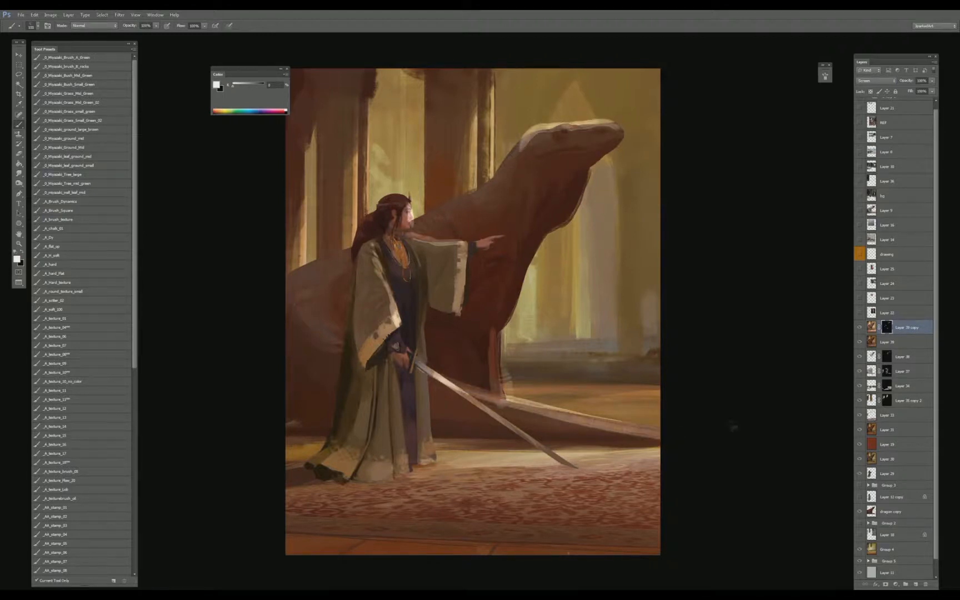
pyautogui.moveTo(520, 397); pyautogui.dragTo(688, 399)
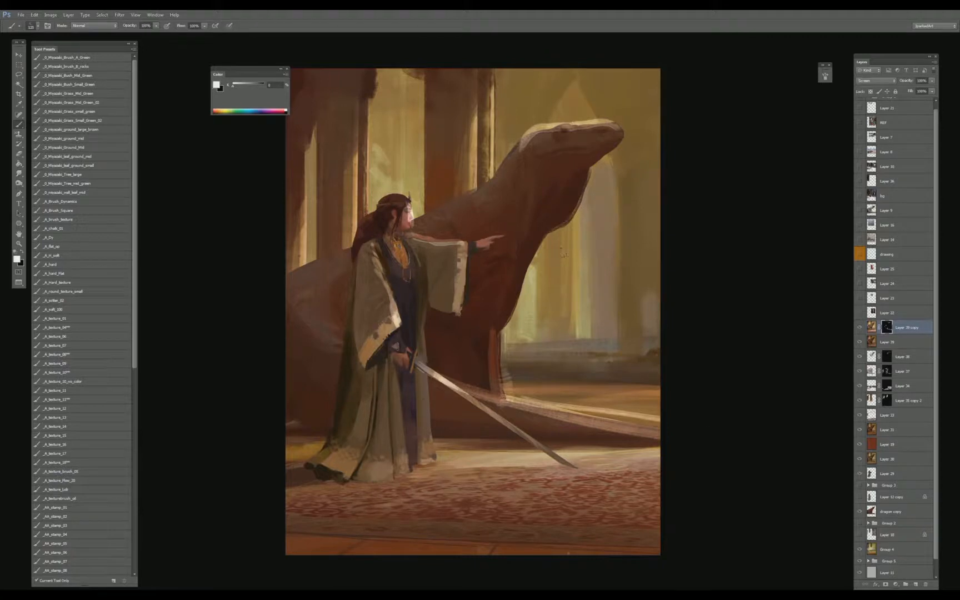
# - Undo the painted highlights, layer mask and Screen blend mode, returning to the desaturated merged copy in Normal mode
pyautogui.hotkey('ctrl', 'alt', 'z')
pyautogui.hotkey('ctrl', 'alt', 'z')
pyautogui.hotkey('ctrl', 'alt', 'z')
pyautogui.hotkey('ctrl', 'alt', 'z')
pyautogui.hotkey('ctrl', 'alt', 'z')
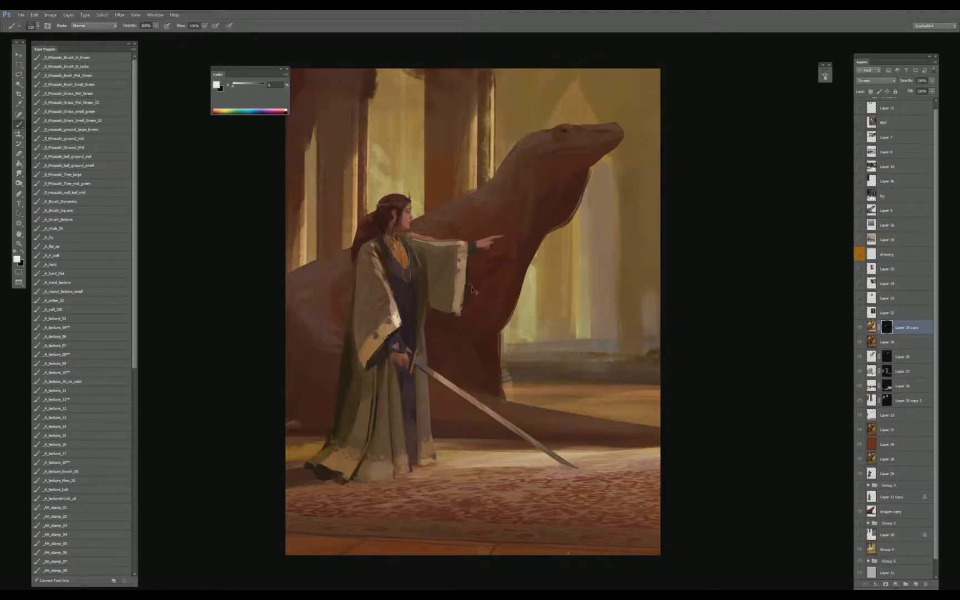
pyautogui.hotkey('ctrl', 'alt', 'z')
pyautogui.hotkey('ctrl', 'alt', 'z')
pyautogui.hotkey('ctrl', 'alt', 'z')
pyautogui.hotkey('ctrl', 'alt', 'z')
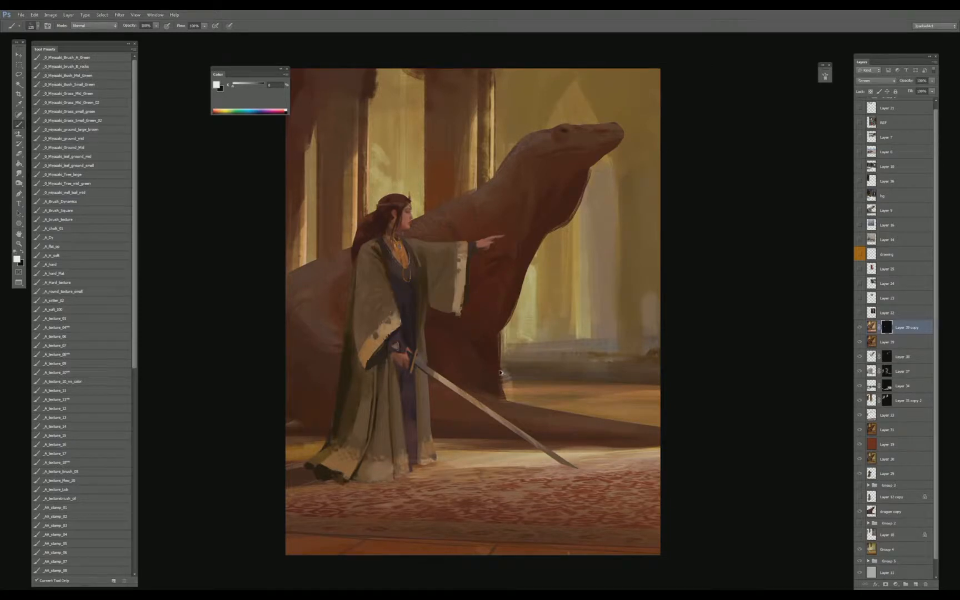
pyautogui.hotkey('ctrl', 'alt', 'z')
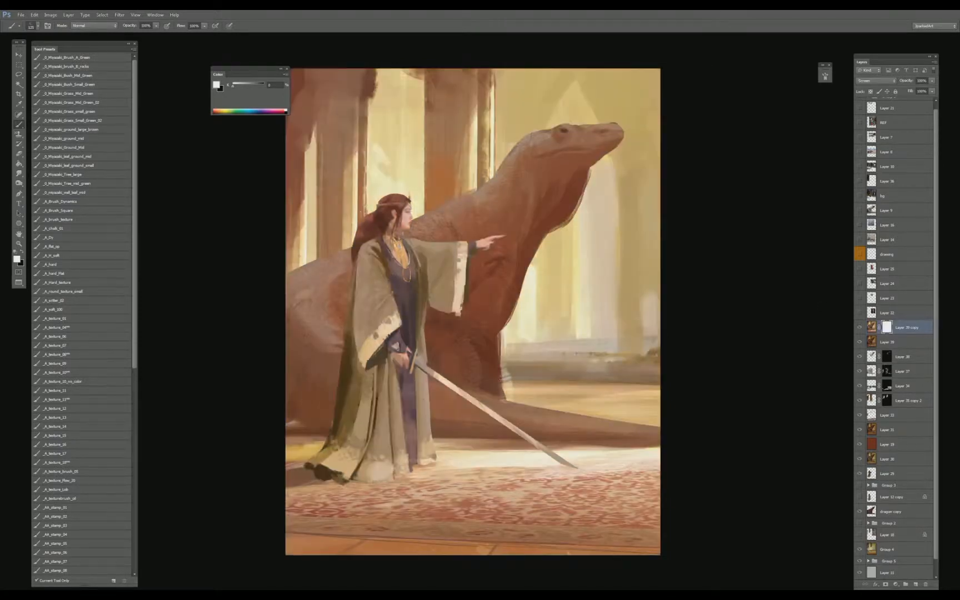
pyautogui.hotkey('ctrl', 'alt', 'z')
pyautogui.hotkey('ctrl', 'alt', 'z')
pyautogui.hotkey('ctrl', 'alt', 'z')
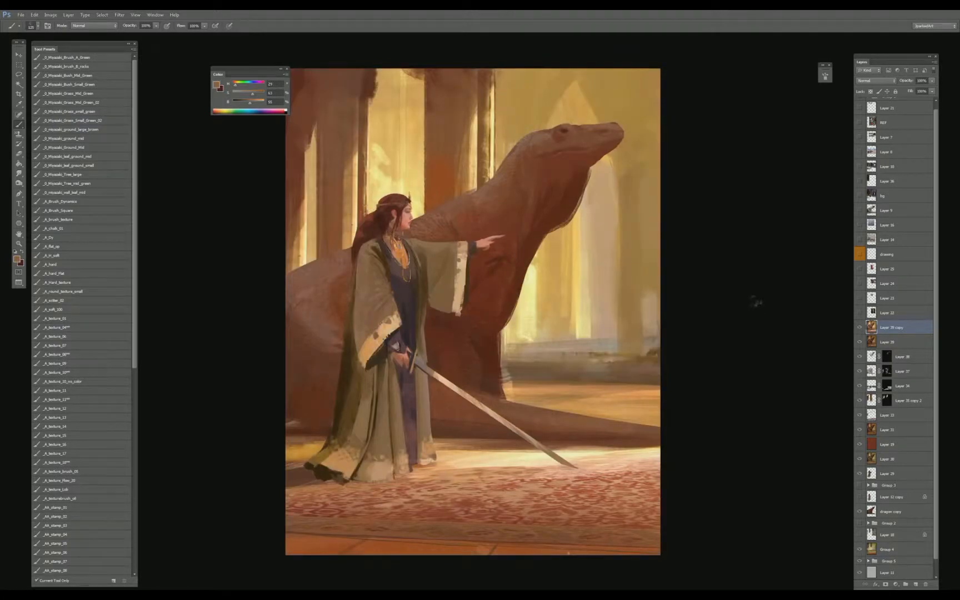
pyautogui.hotkey('ctrl', 'alt', 'z')
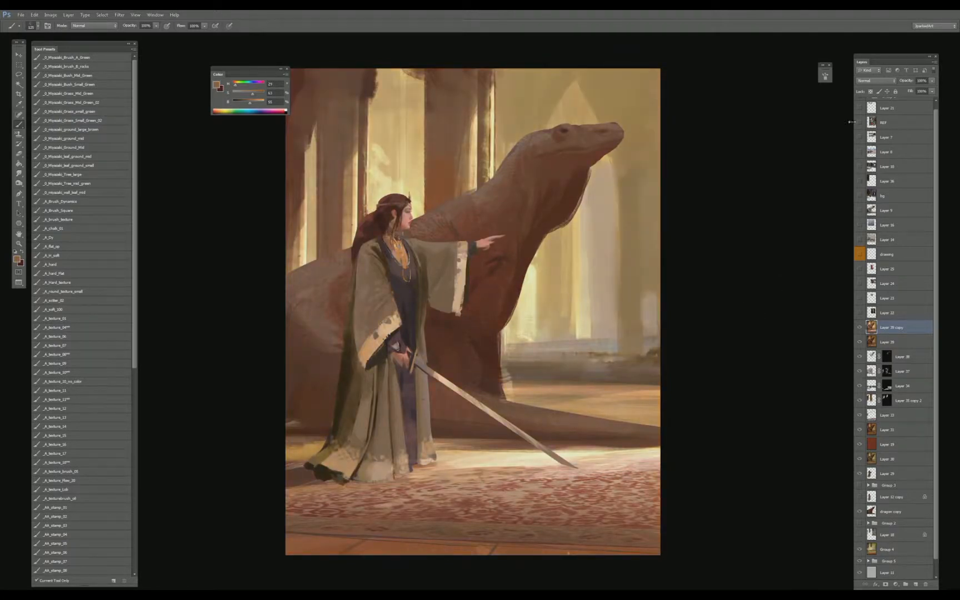
# - Set the merged copy's blend mode to Screen and add a layer mask to it
pyautogui.click(876, 80)
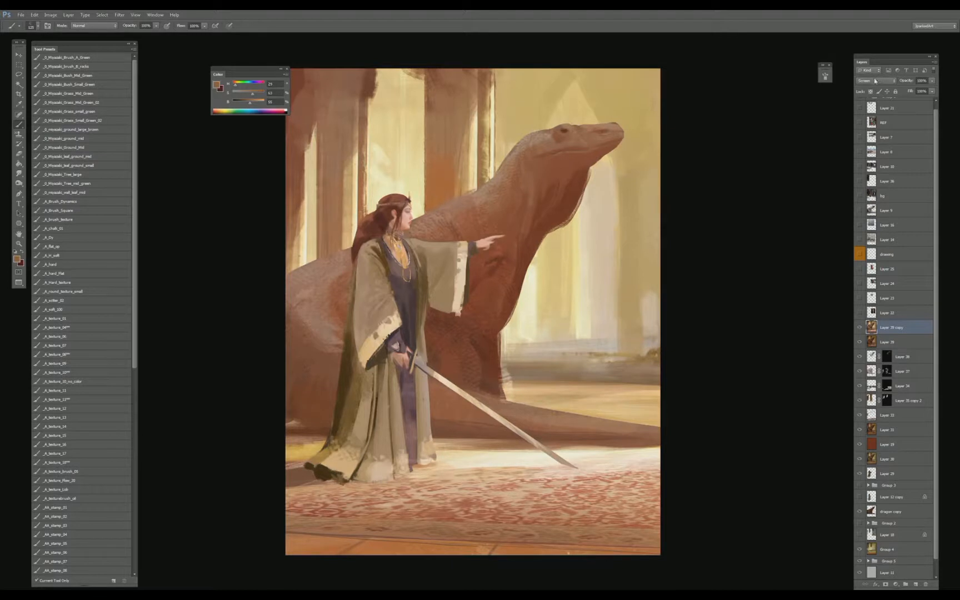
pyautogui.click(886, 584)
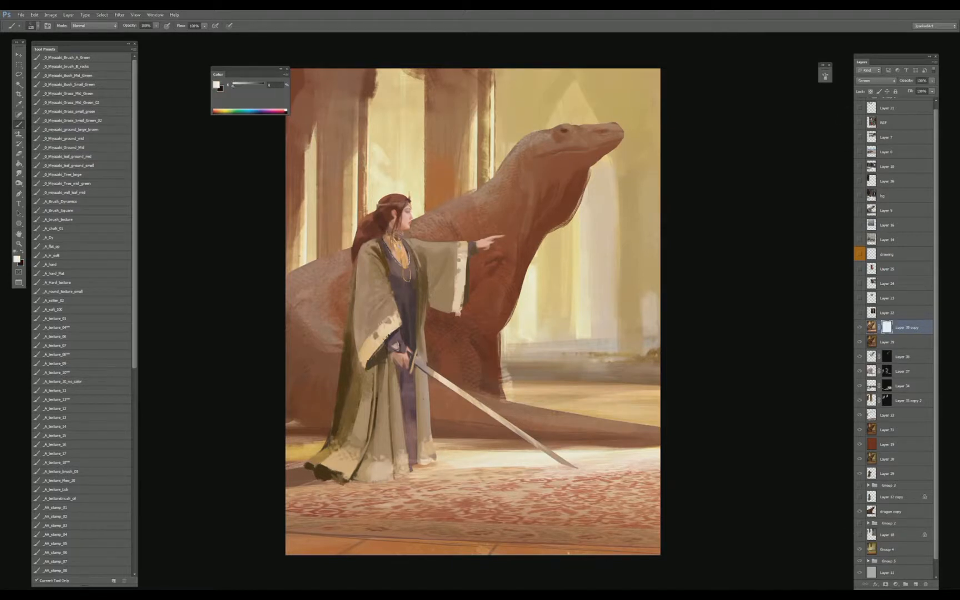
# - Fill the Screen copy's layer mask with black and paint a touch of white over the woman's lower sleeve cuff
pyautogui.press('g')
pyautogui.press('x')
pyautogui.click(444, 284)
pyautogui.press('b')
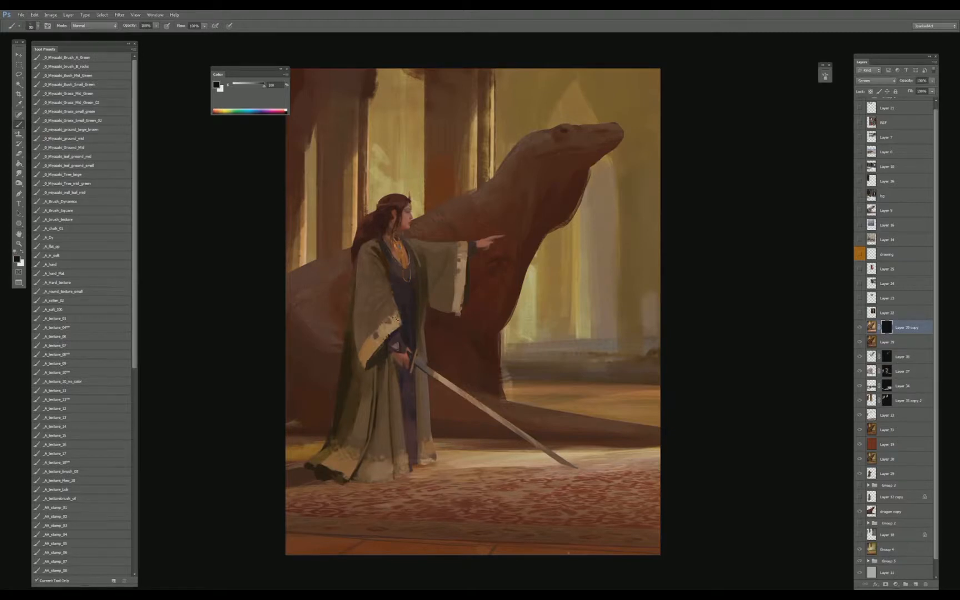
pyautogui.press('x')
pyautogui.moveTo(393, 327)
pyautogui.mouseDown()
pyautogui.moveTo(399, 315)
pyautogui.moveTo(399, 324)
pyautogui.mouseUp()
# - With an enlarged Shadow brush, paint white on the mask to brighten the carpet from the robe's hem to the canvas edge
pyautogui.moveTo(136, 357); pyautogui.dragTo(123, 561)
pyautogui.click(56, 536)
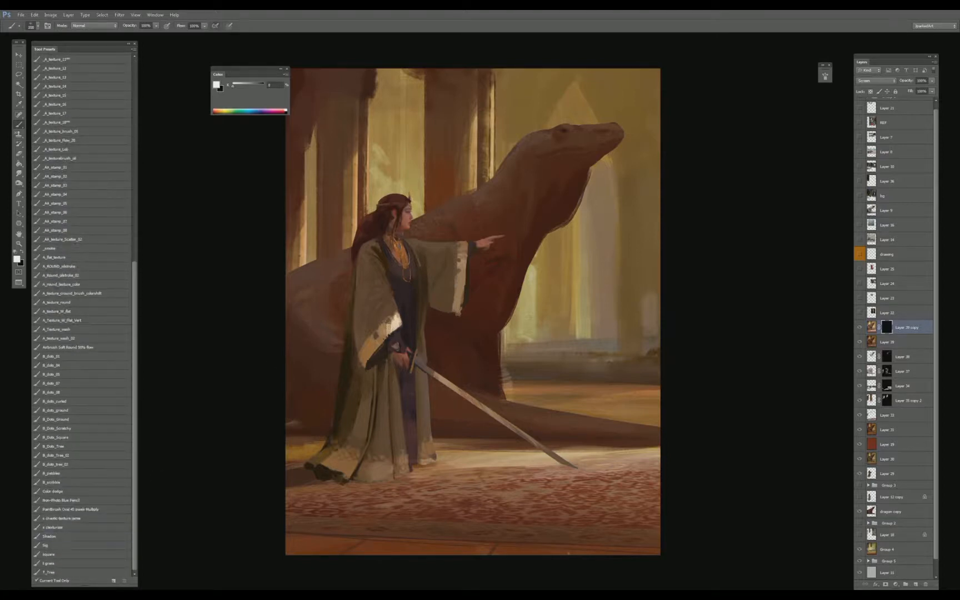
pyautogui.press(']')
pyautogui.press(']')
pyautogui.press(']')
pyautogui.press(']')
pyautogui.press(']')
pyautogui.moveTo(450, 458)
pyautogui.mouseDown()
pyautogui.moveTo(514, 460)
pyautogui.moveTo(439, 467)
pyautogui.mouseUp()
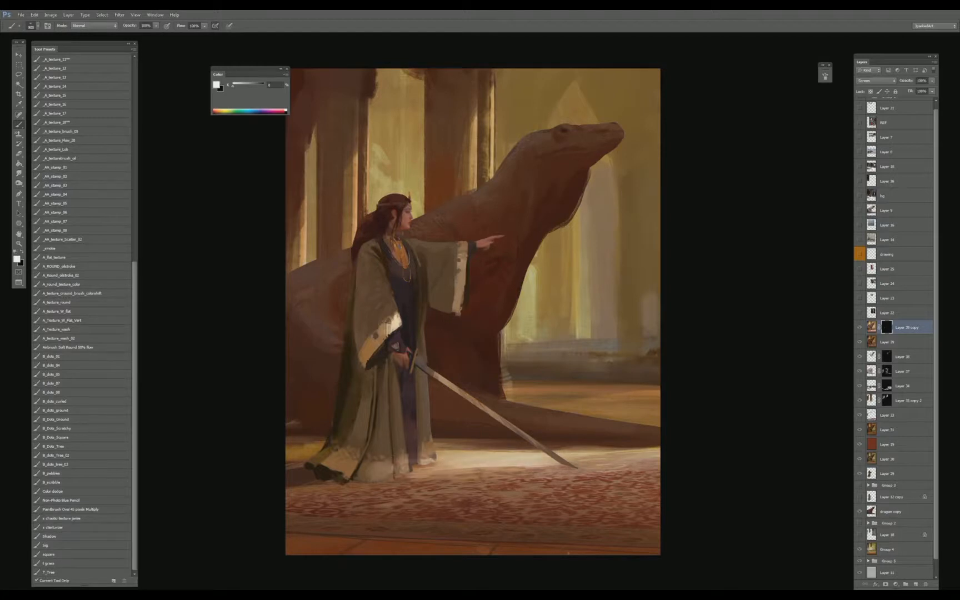
pyautogui.moveTo(550, 461); pyautogui.dragTo(650, 461)
pyautogui.press(']')
pyautogui.moveTo(389, 484); pyautogui.dragTo(656, 478)
pyautogui.moveTo(398, 461); pyautogui.dragTo(395, 411)
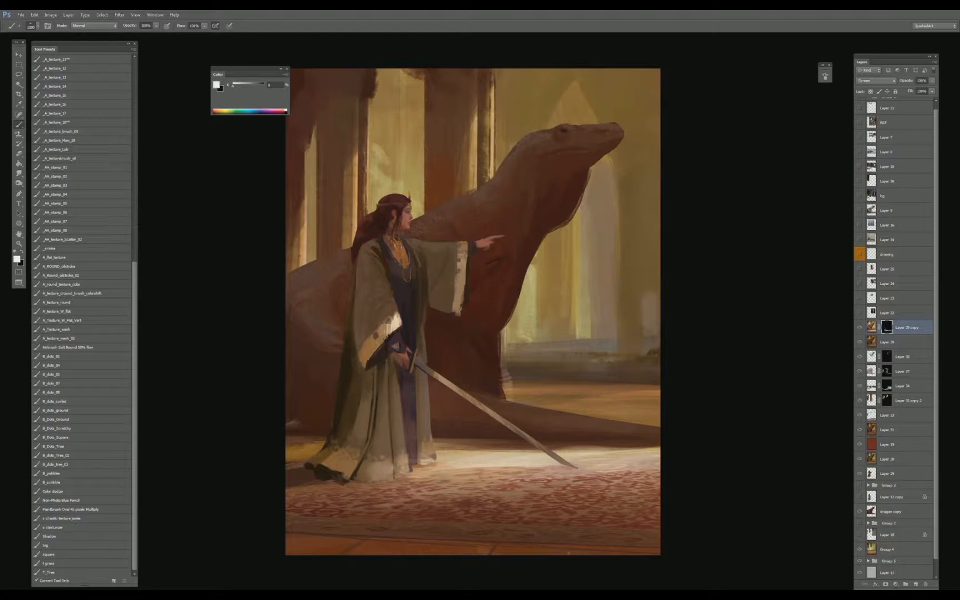
pyautogui.hotkey('ctrl', 'z')
# - Load the woman's silhouette as a selection and paint white on the mask over her lower robe with an enlarged _A_texture_10_no_color brush
pyautogui.keyDown('ctrl'); pyautogui.click(871, 474); pyautogui.keyUp('ctrl')
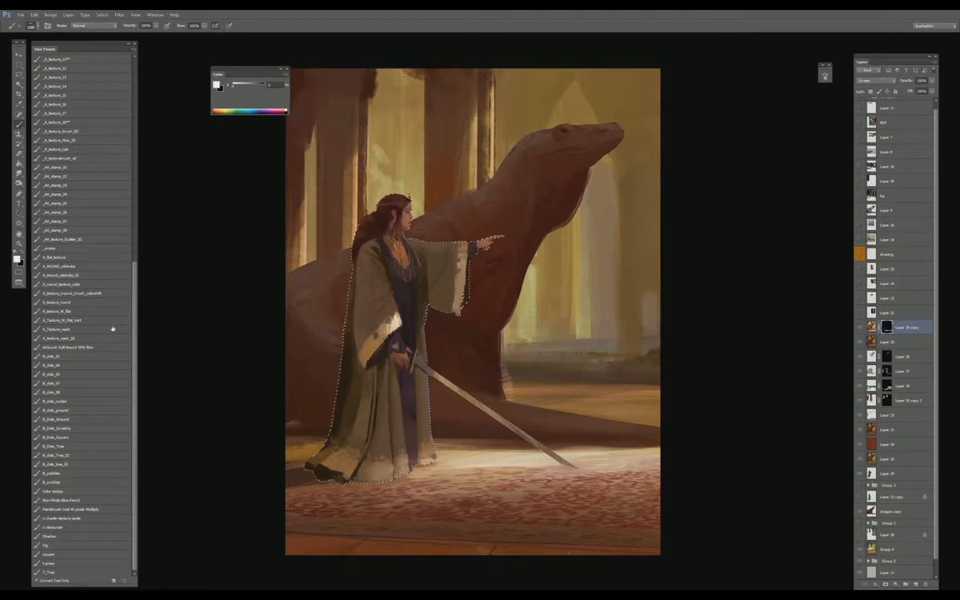
pyautogui.scroll(6, 137, 276)
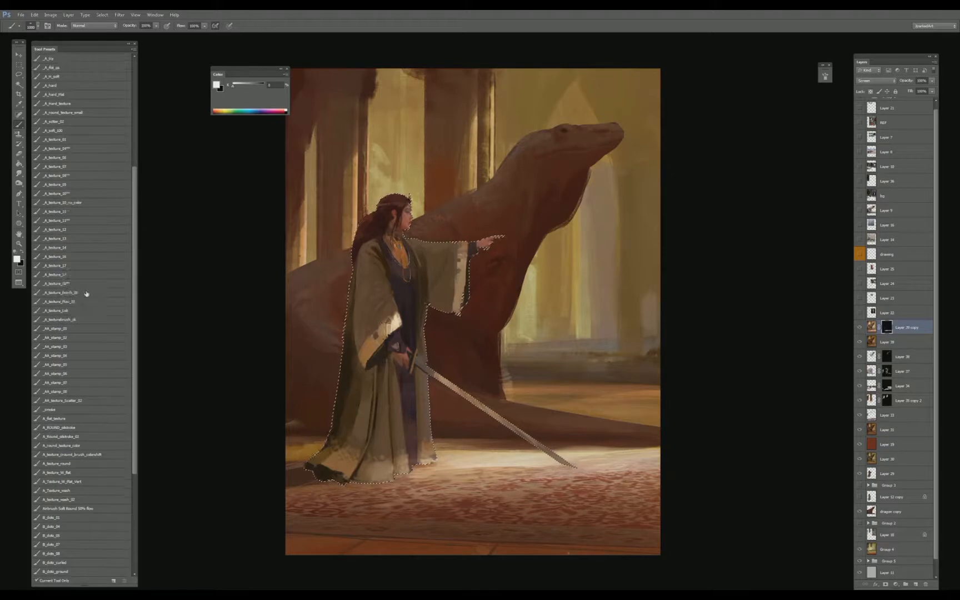
pyautogui.click(87, 203)
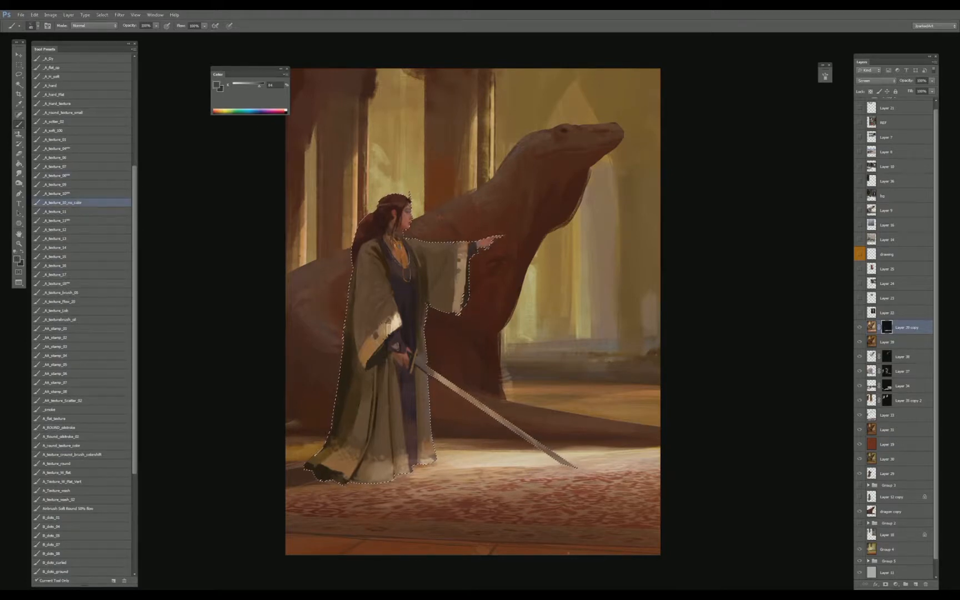
pyautogui.press('d')
pyautogui.press('x')
pyautogui.press(']')
pyautogui.press(']')
pyautogui.press(']')
pyautogui.press(']')
pyautogui.press(']')
pyautogui.press(']')
pyautogui.press(']')
pyautogui.press(']')
pyautogui.press(']')
pyautogui.moveTo(423, 414)
pyautogui.mouseDown()
pyautogui.moveTo(426, 451)
pyautogui.moveTo(428, 417)
pyautogui.moveTo(417, 409)
pyautogui.moveTo(400, 472)
pyautogui.mouseUp()
pyautogui.moveTo(405, 383)
pyautogui.mouseDown()
pyautogui.moveTo(396, 472)
pyautogui.moveTo(370, 478)
pyautogui.mouseUp()
pyautogui.moveTo(423, 337)
pyautogui.mouseDown()
pyautogui.moveTo(422, 364)
pyautogui.moveTo(362, 479)
pyautogui.mouseUp()
pyautogui.hotkey('ctrl', 'z')
pyautogui.hotkey('ctrl', 'z')
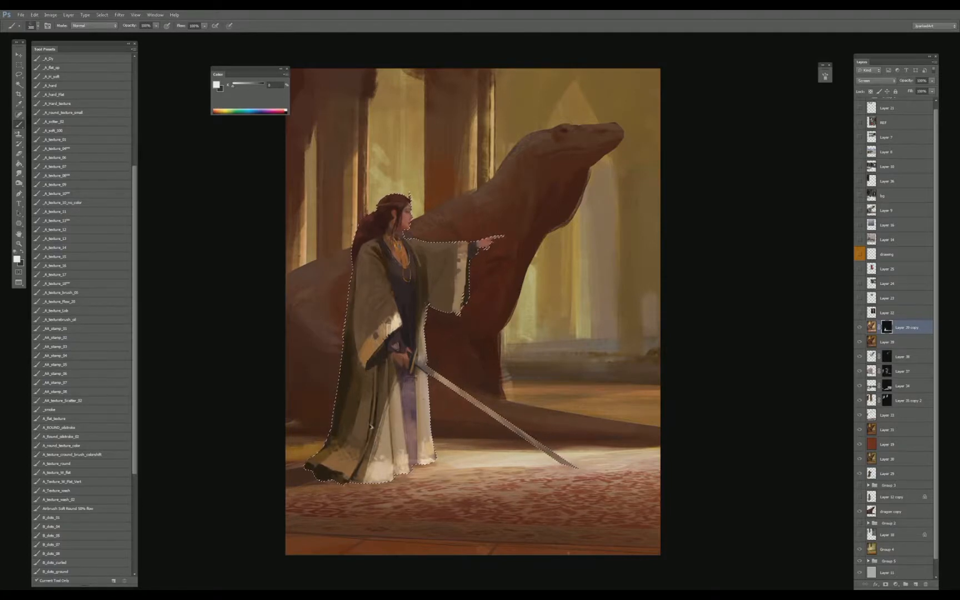
pyautogui.moveTo(371, 413); pyautogui.dragTo(354, 481)
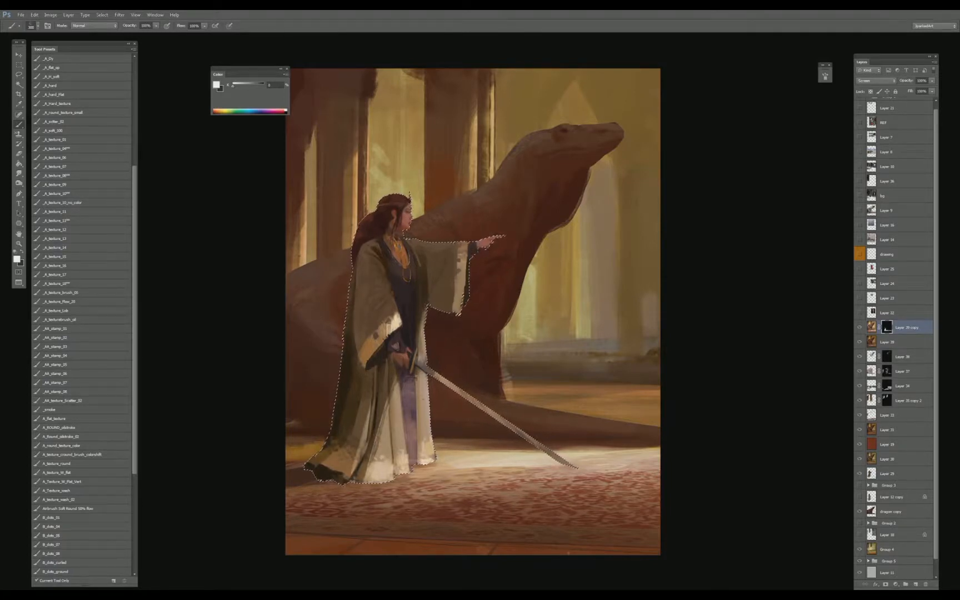
# - Paint white on the mask along the sword blade to make it shine, and deselect the woman's silhouette
pyautogui.moveTo(448, 381)
pyautogui.mouseDown()
pyautogui.moveTo(494, 414)
pyautogui.moveTo(445, 378)
pyautogui.mouseUp()
pyautogui.moveTo(498, 417); pyautogui.dragTo(577, 470)
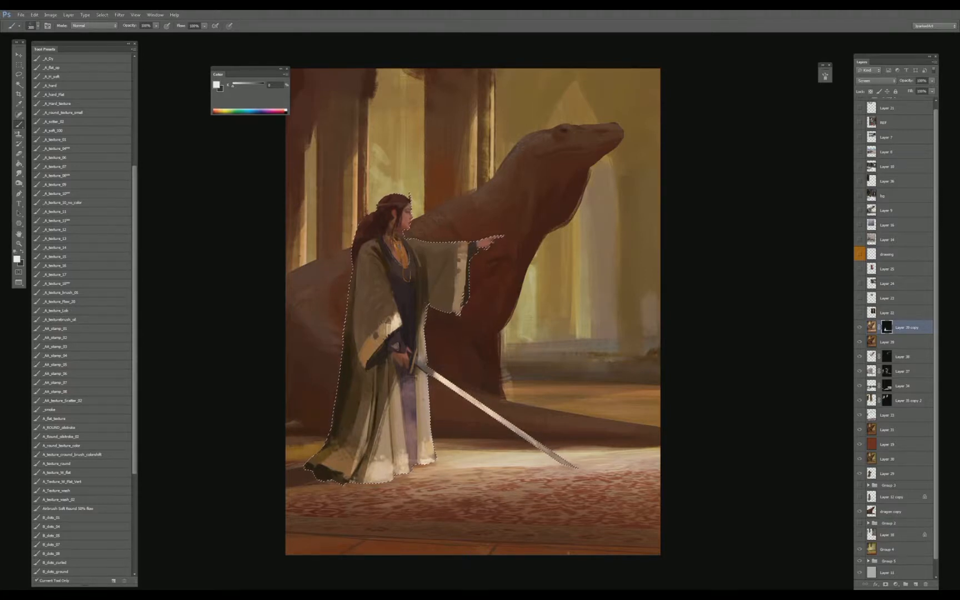
pyautogui.hotkey('ctrl', 'd')
pyautogui.hotkey('ctrl', 'alt', 'z')
pyautogui.hotkey('ctrl', 'alt', 'z')
pyautogui.press('x')
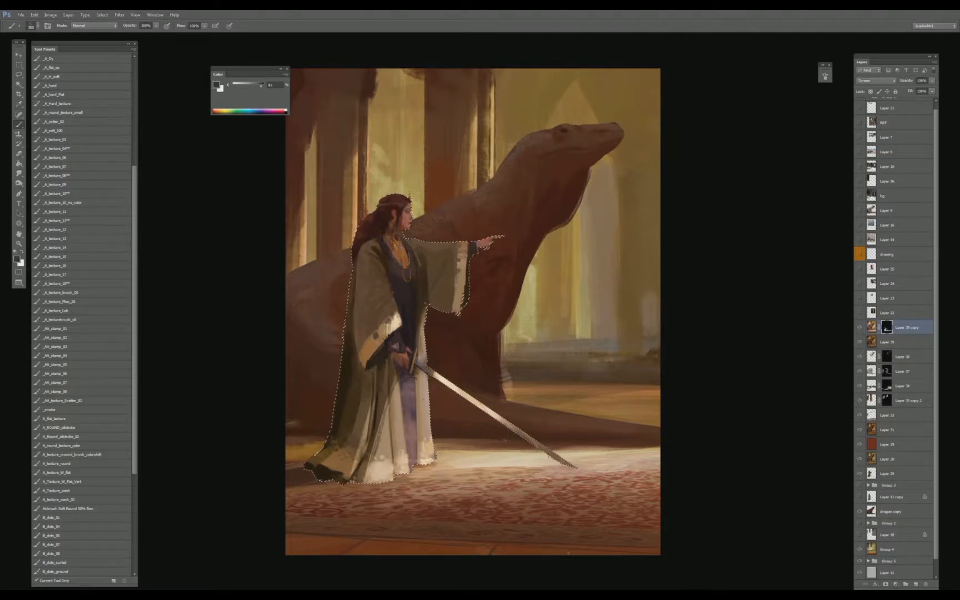
pyautogui.hotkey('ctrl', 'd')
# - Paint dark tones on the mask with the _A_texture_06 brush to restore the shadowed folds in the lower robe
pyautogui.moveTo(391, 395); pyautogui.dragTo(393, 435)
pyautogui.click(64, 158)
pyautogui.moveTo(396, 403)
pyautogui.mouseDown()
pyautogui.moveTo(396, 414)
pyautogui.moveTo(397, 378)
pyautogui.mouseUp()
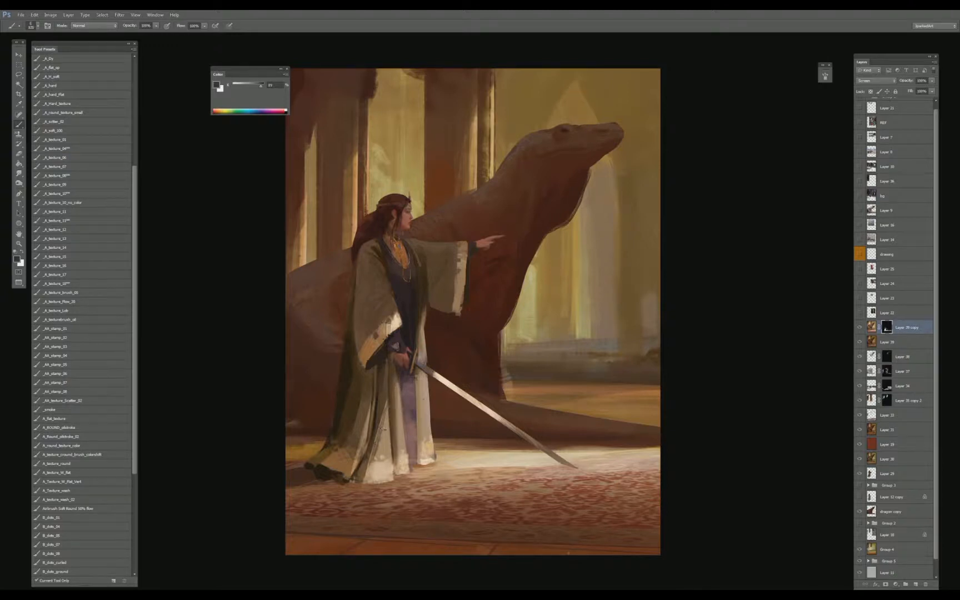
pyautogui.press(']')
pyautogui.moveTo(376, 456); pyautogui.dragTo(378, 479)
pyautogui.moveTo(380, 431)
pyautogui.mouseDown()
pyautogui.moveTo(380, 488)
pyautogui.moveTo(375, 402)
pyautogui.moveTo(357, 461)
pyautogui.mouseUp()
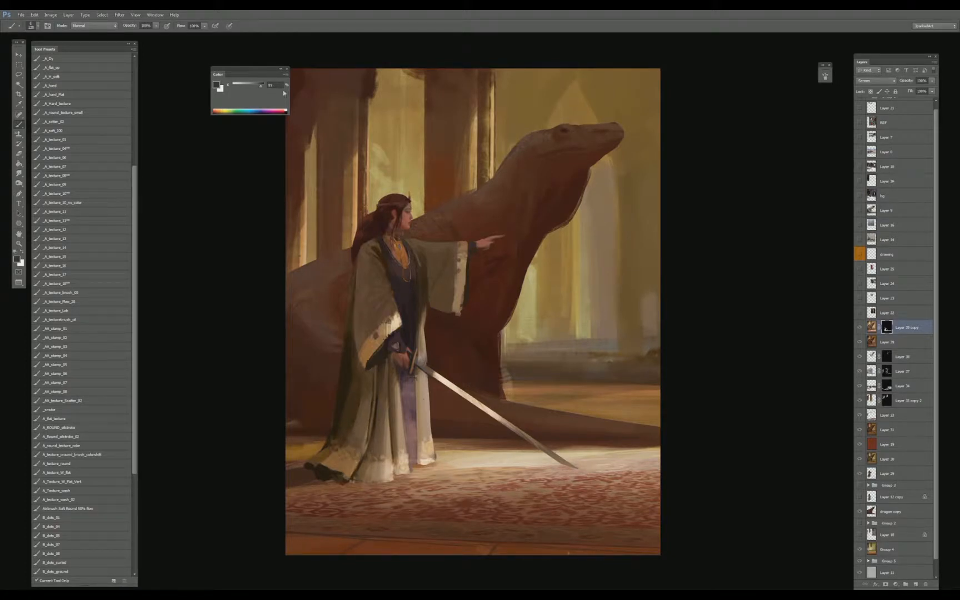
# - Darken the mask over the purple dress between the robe's folds with the _A_texture_08** brush
pyautogui.press('d')
pyautogui.moveTo(403, 389); pyautogui.dragTo(412, 446)
pyautogui.hotkey('ctrl', 'z')
pyautogui.click(75, 175)
pyautogui.moveTo(411, 380)
pyautogui.mouseDown()
pyautogui.moveTo(411, 461)
pyautogui.moveTo(418, 385)
pyautogui.moveTo(417, 434)
pyautogui.moveTo(412, 413)
pyautogui.mouseUp()
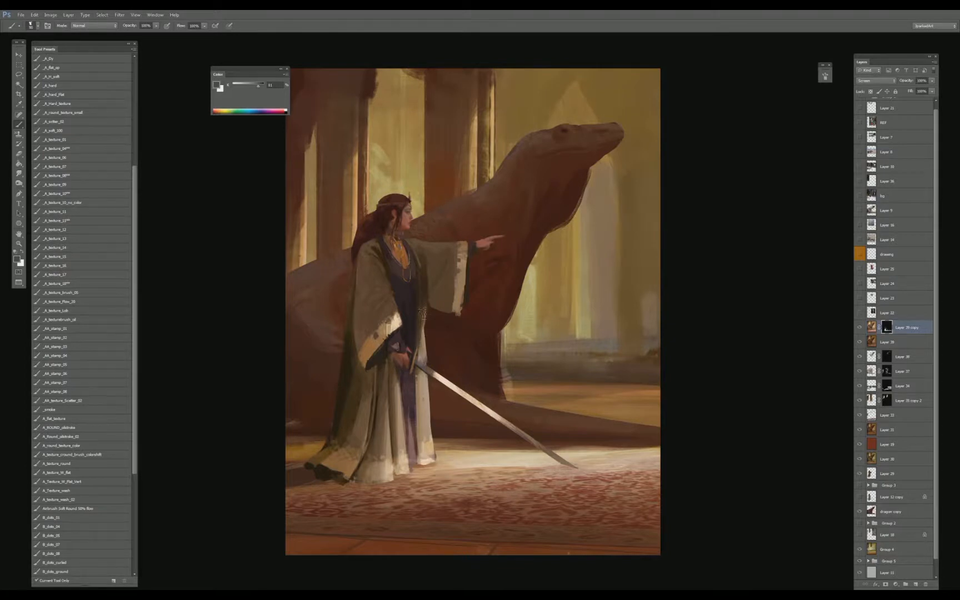
pyautogui.moveTo(256, 84); pyautogui.dragTo(265, 84)
# - Set white as the painting colour and load the dragon's silhouette from the dragon copy layer as a selection
pyautogui.press('x')
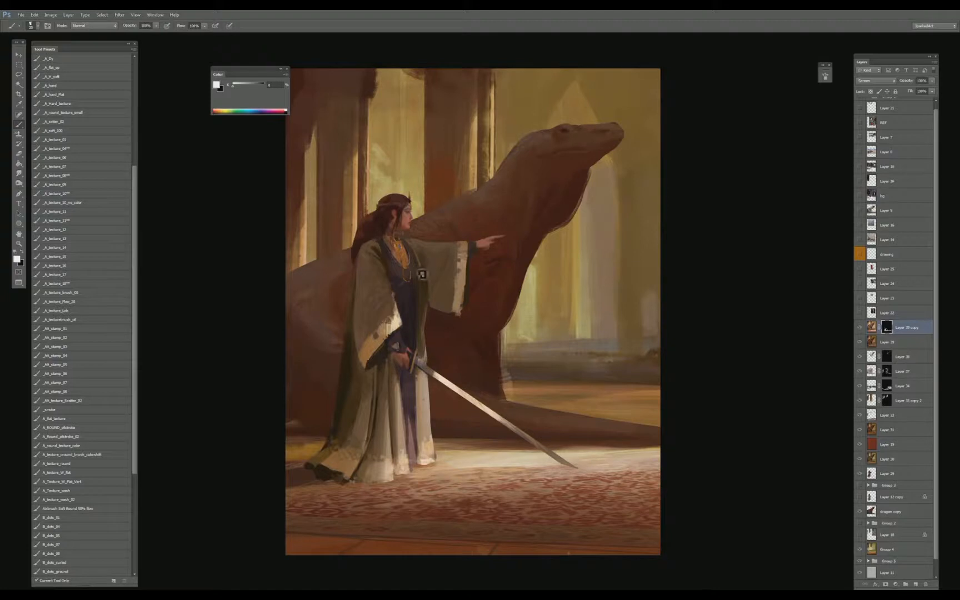
pyautogui.press('x')
pyautogui.press('x')
pyautogui.keyDown('ctrl'); pyautogui.click(872, 513); pyautogui.keyUp('ctrl')
pyautogui.moveTo(517, 405); pyautogui.dragTo(629, 424)
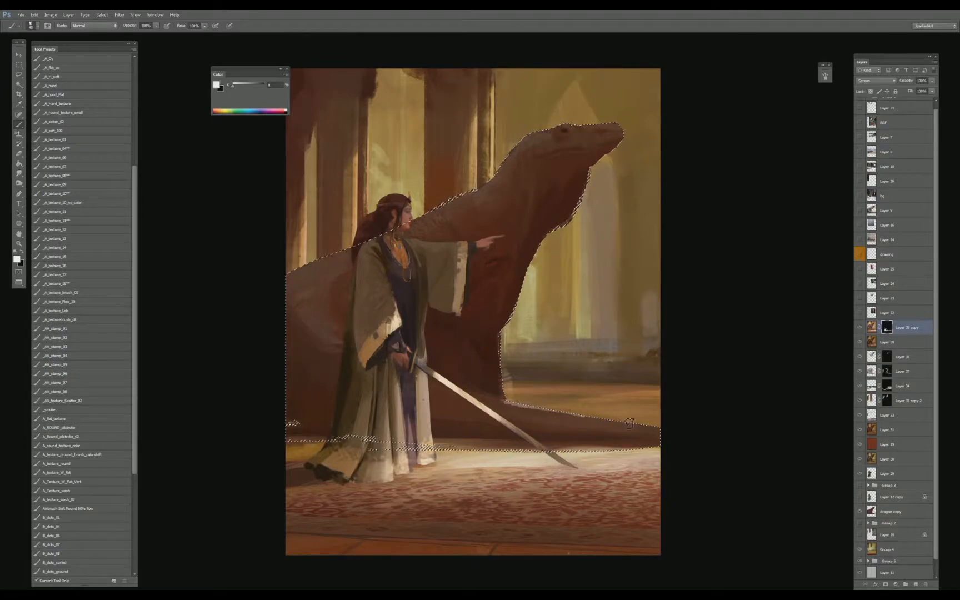
# - Try a white dotted scale texture on the mask along the dragon's tail with the B_dots_04 brush
pyautogui.scroll(-1, 134, 365)
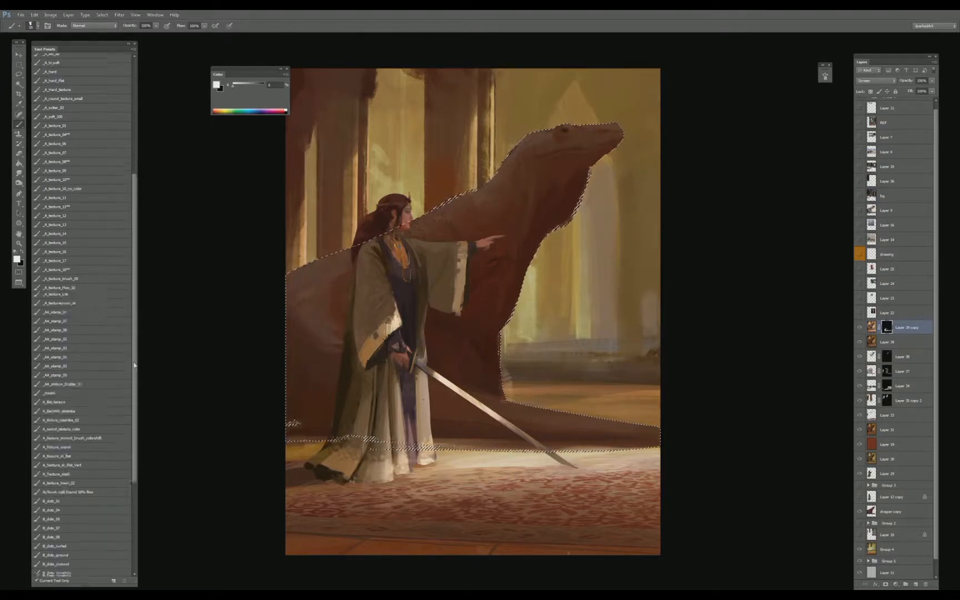
pyautogui.scroll(-4, 83, 389)
pyautogui.click(56, 414)
pyautogui.press('x')
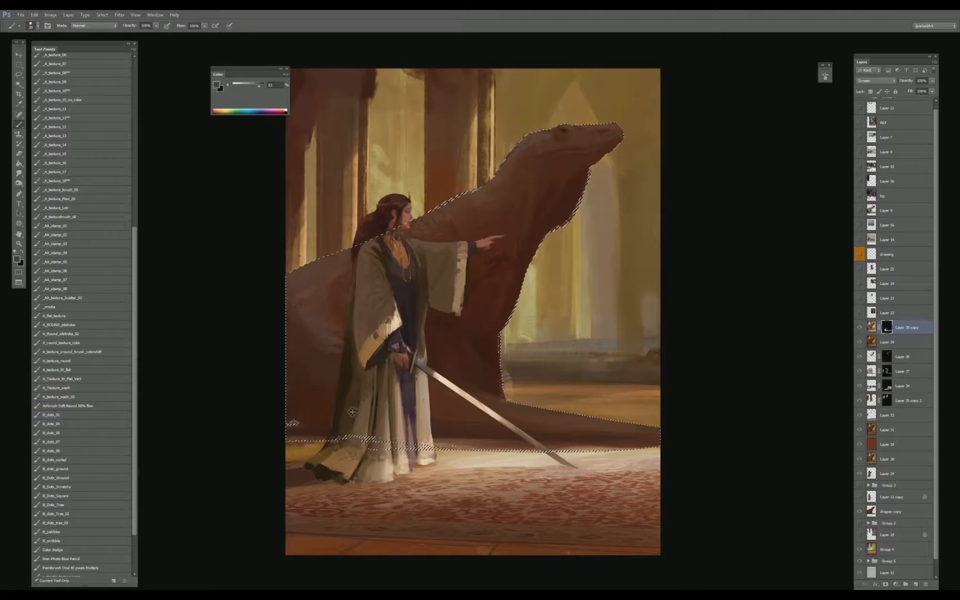
pyautogui.click(52, 423)
pyautogui.press('x')
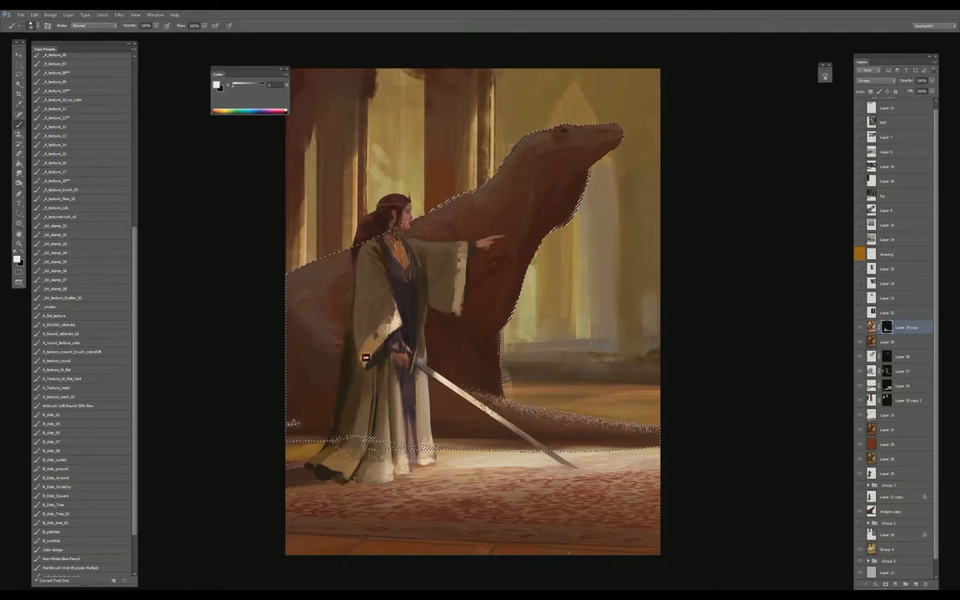
# - Switch to an enlarged A_ROUND_oilstroke brush and paint the dotted highlights out of the tail with black, keeping the dragon selected
pyautogui.click(72, 318)
pyautogui.click(71, 325)
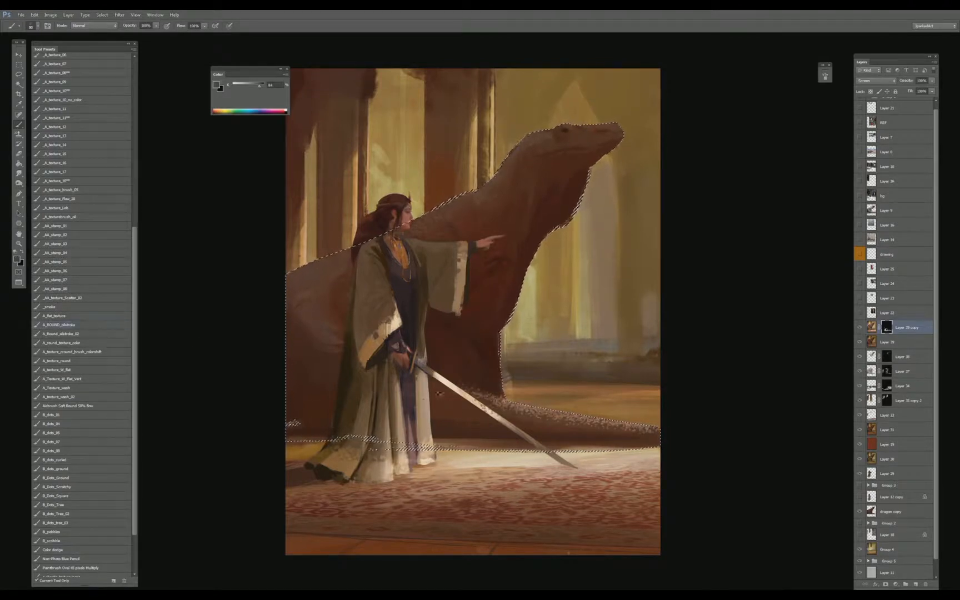
pyautogui.press('x')
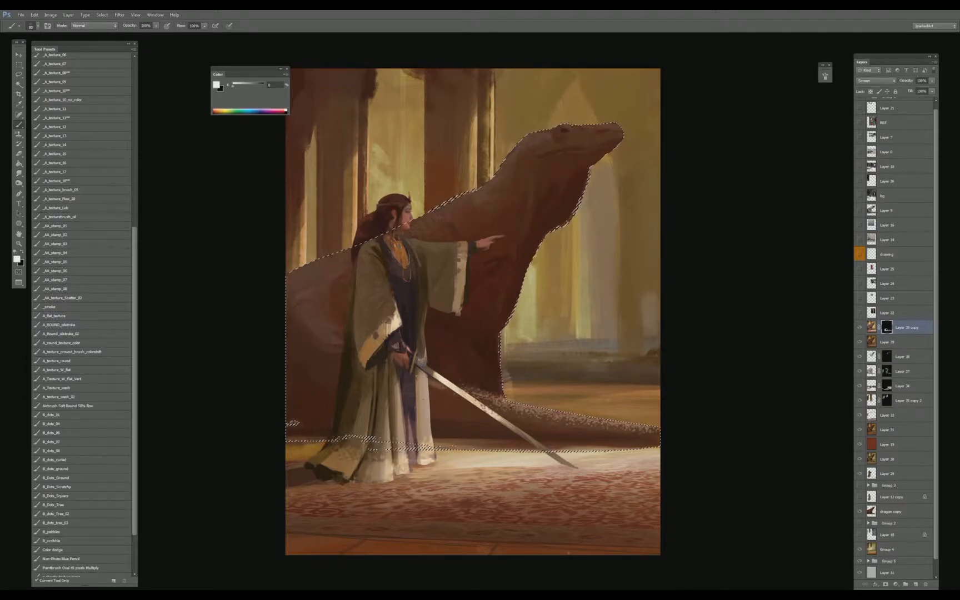
pyautogui.press(']')
pyautogui.press(']')
pyautogui.press(']')
pyautogui.press(']')
pyautogui.press(']')
pyautogui.press(']')
pyautogui.press(']')
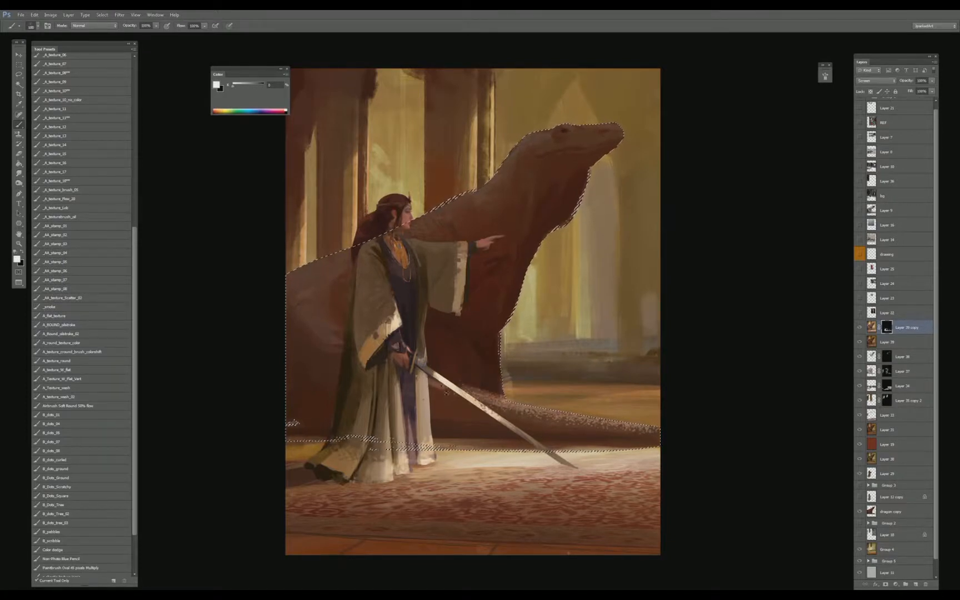
pyautogui.moveTo(444, 396); pyautogui.dragTo(582, 423)
pyautogui.press('x')
pyautogui.moveTo(437, 377)
pyautogui.mouseDown()
pyautogui.moveTo(514, 400)
pyautogui.moveTo(399, 389)
pyautogui.moveTo(427, 408)
pyautogui.moveTo(398, 389)
pyautogui.moveTo(502, 405)
pyautogui.mouseUp()
pyautogui.hotkey('ctrl', 'd')
pyautogui.hotkey('ctrl', 'shift', 'd')
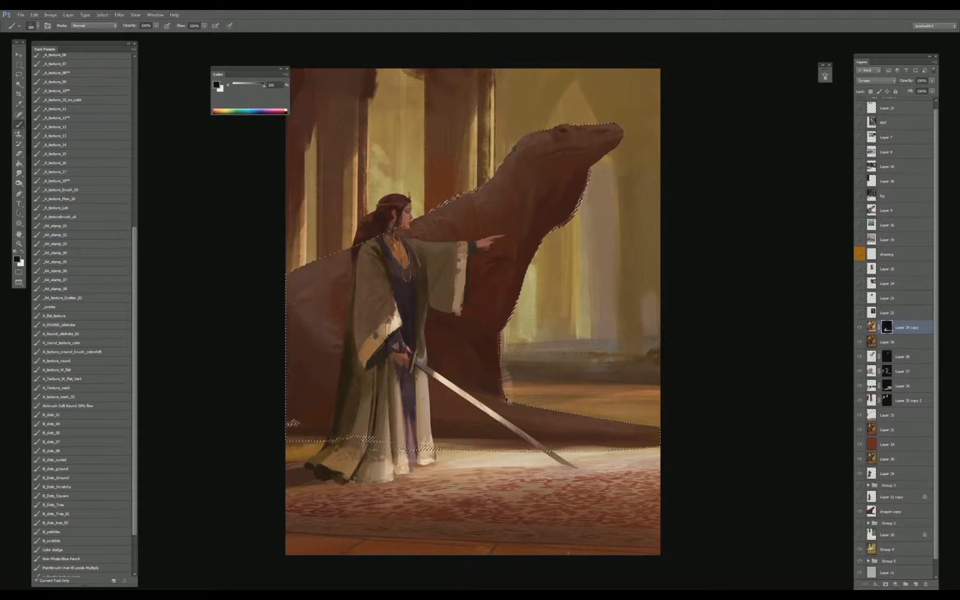
pyautogui.hotkey('ctrl', 'd')
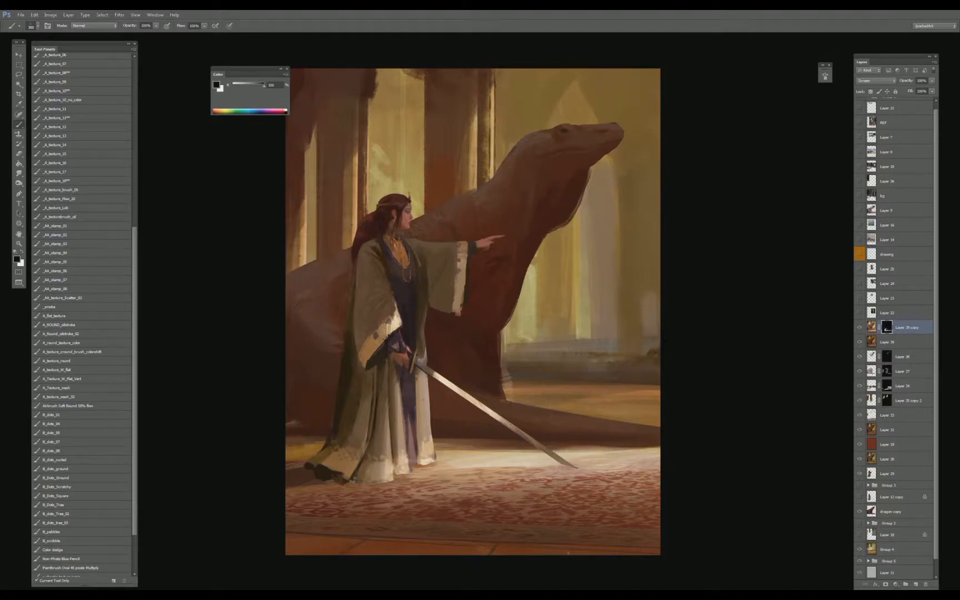
pyautogui.hotkey('ctrl', 'shift', 'd')
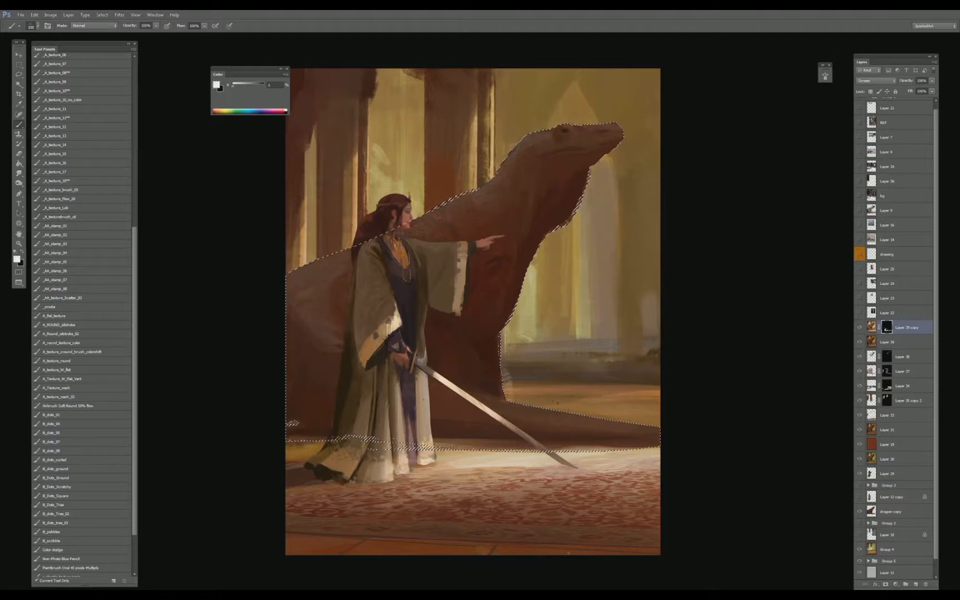
# - Paint white on the mask to light the upper edge of the dragon's tail and its front leg
pyautogui.press('x')
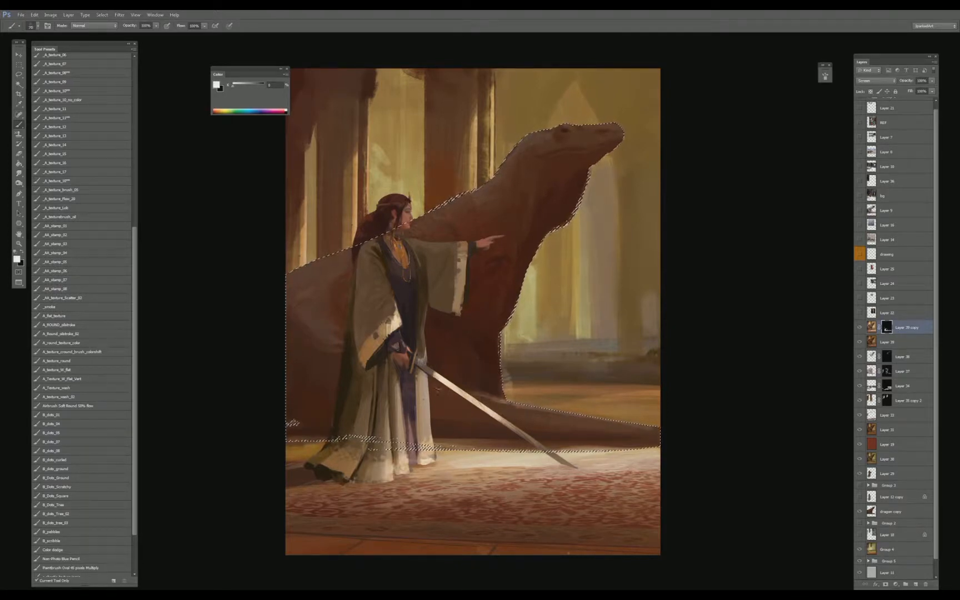
pyautogui.press(']')
pyautogui.press(']')
pyautogui.press(']')
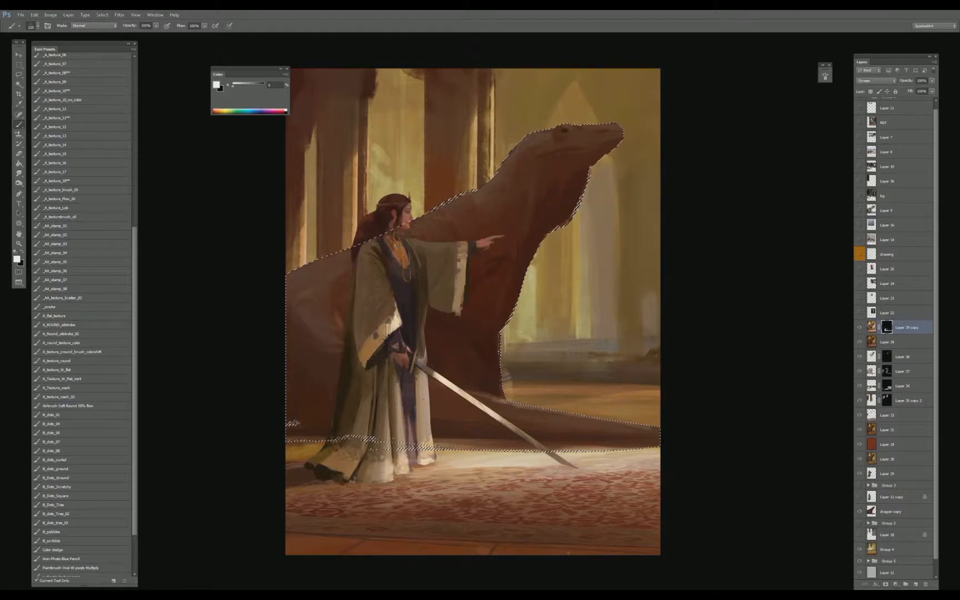
pyautogui.press(']')
pyautogui.press(']')
pyautogui.press(']')
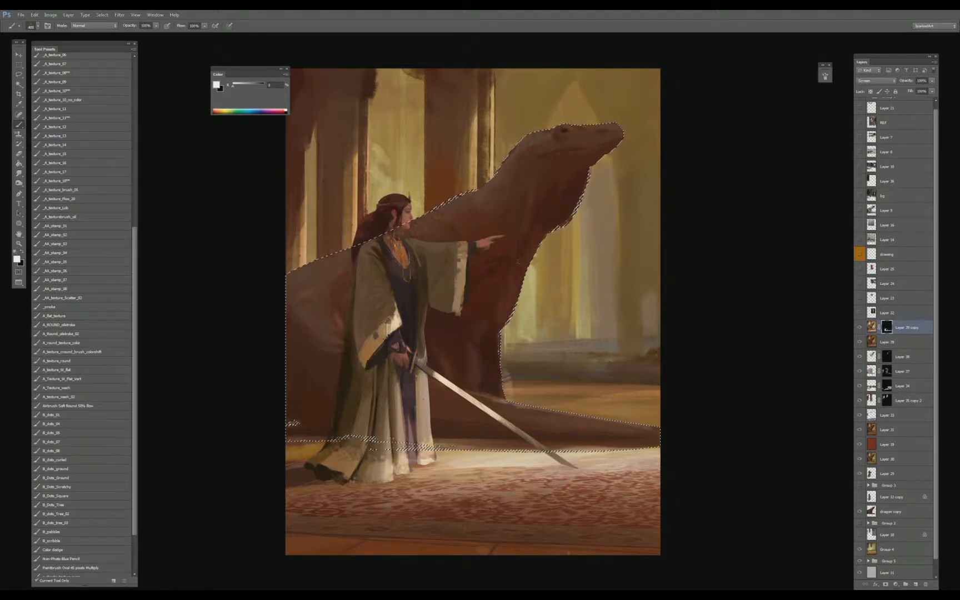
# - Paint white on the mask over the dragon's flank behind the woman to add a patch of light
pyautogui.press('x')
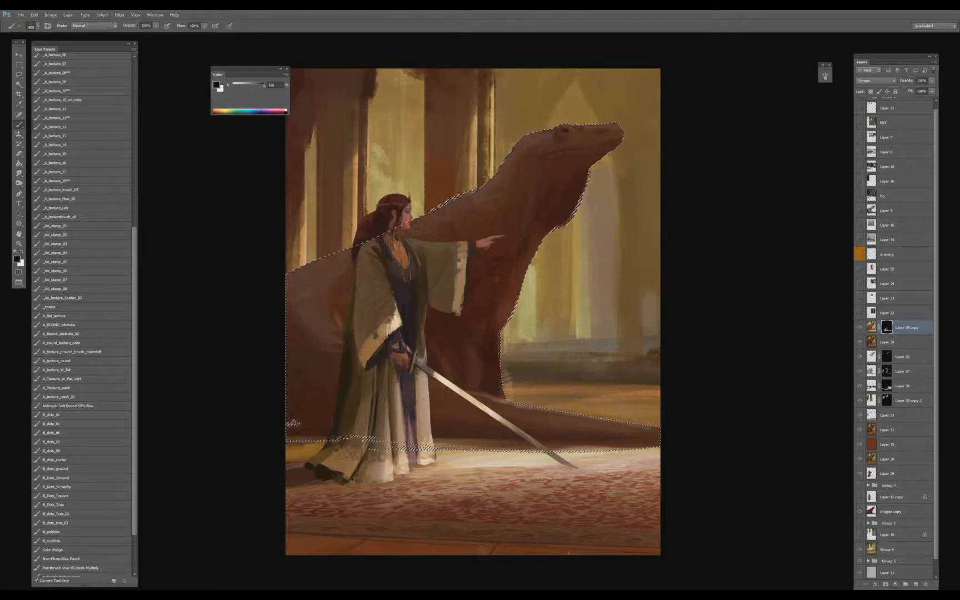
pyautogui.press('x')
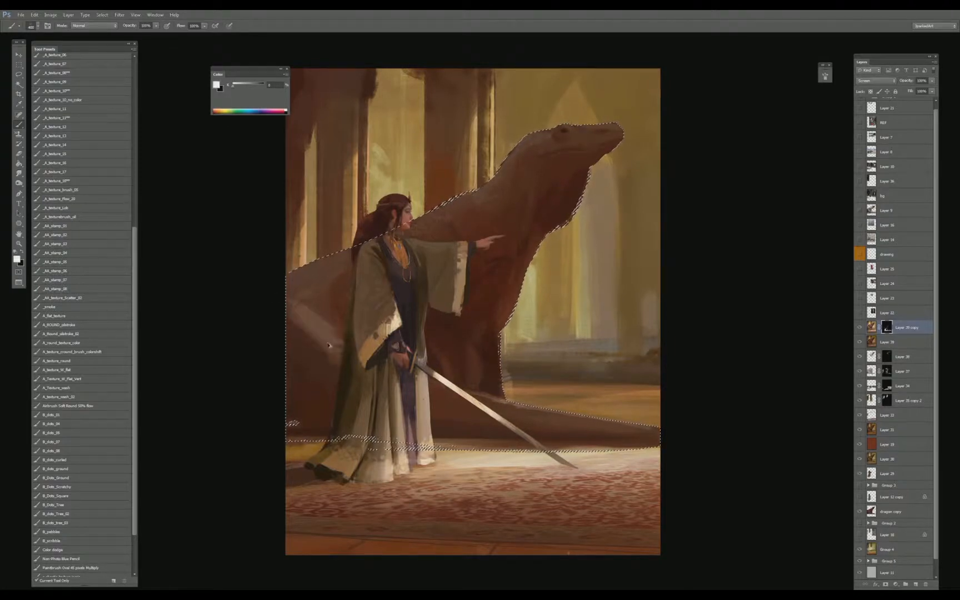
pyautogui.moveTo(314, 356)
pyautogui.mouseDown()
pyautogui.moveTo(348, 314)
pyautogui.moveTo(356, 286)
pyautogui.moveTo(347, 281)
pyautogui.moveTo(363, 274)
pyautogui.mouseUp()
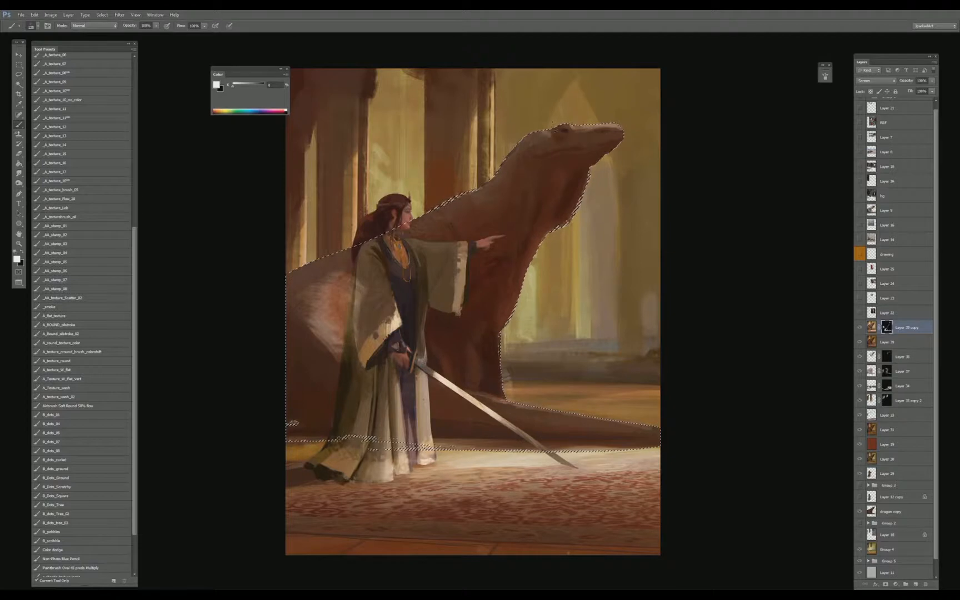
# - Vary the brush size to paint light on the mask over the dragon's head, neck and front leg, and remove the selection
pyautogui.press(']')
pyautogui.press(']')
pyautogui.press('[')
pyautogui.press('[')
pyautogui.press('[')
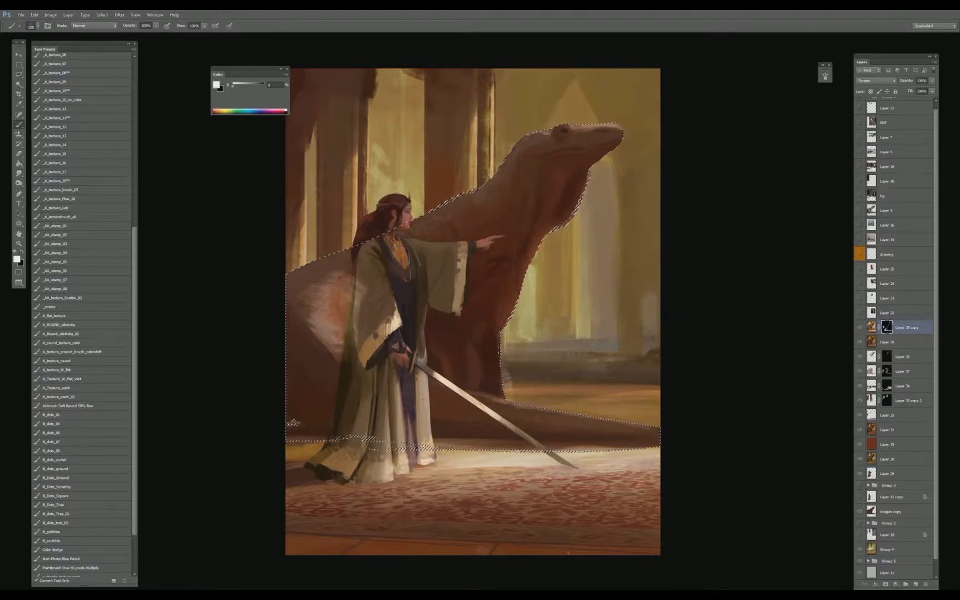
pyautogui.press(']')
pyautogui.press(']')
pyautogui.press(']')
pyautogui.press(']')
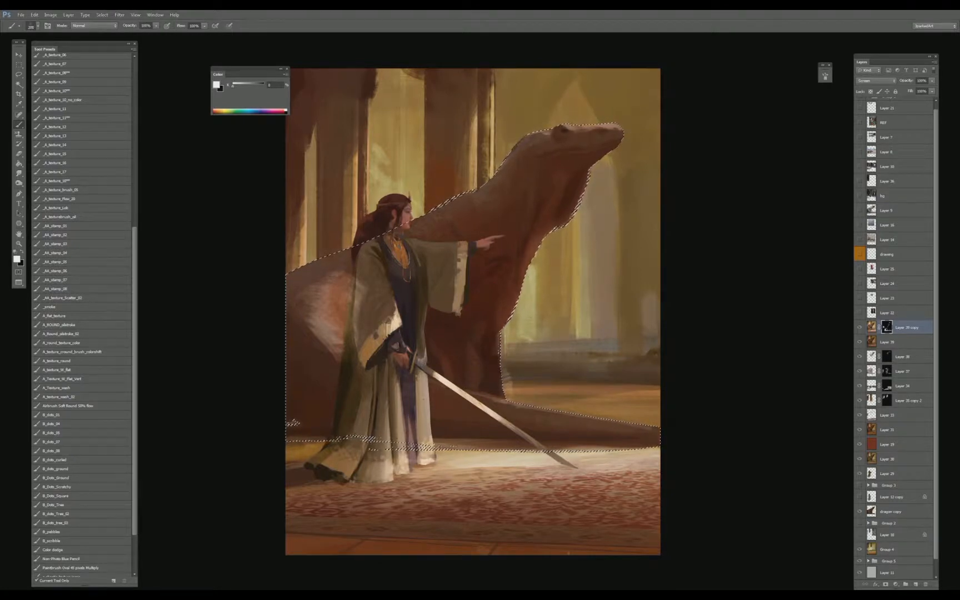
pyautogui.hotkey('ctrl', 'd')
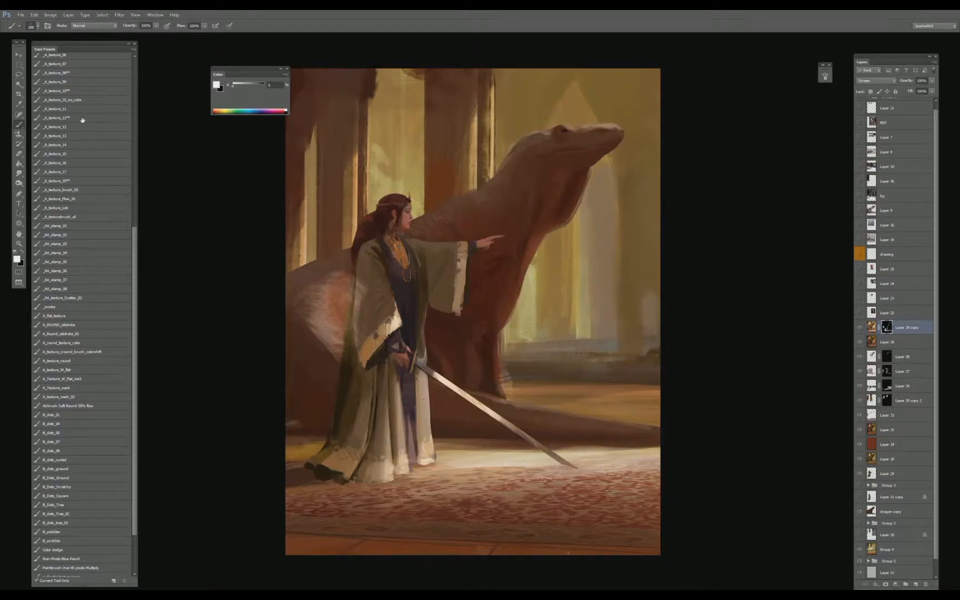
# - Switch to the _A_texture_08** brush and paint black on the mask to darken the woman's near sleeve and the cloak behind it
pyautogui.click(80, 96)
pyautogui.scroll(3, 130, 248)
pyautogui.click(78, 153)
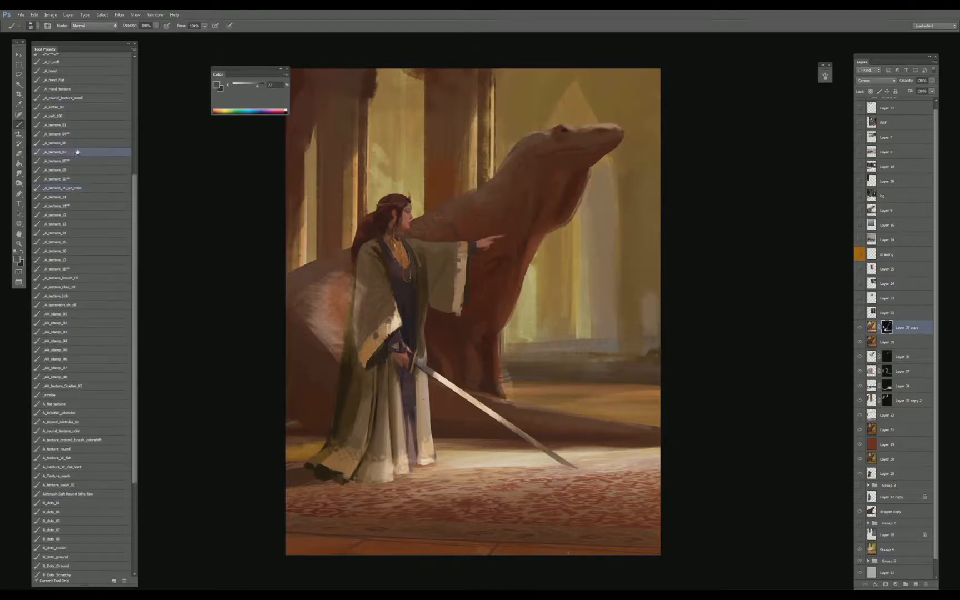
pyautogui.click(79, 133)
pyautogui.click(76, 160)
pyautogui.keyDown('alt'); pyautogui.click(373, 288); pyautogui.keyUp('alt')
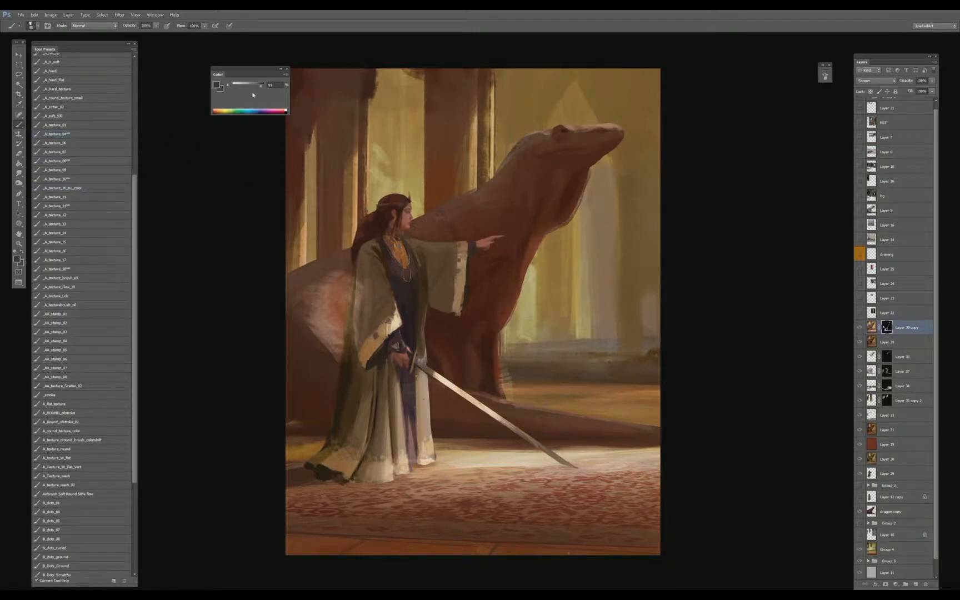
pyautogui.press('x')
pyautogui.moveTo(371, 270); pyautogui.dragTo(368, 336)
pyautogui.press('x')
pyautogui.moveTo(371, 271)
pyautogui.mouseDown()
pyautogui.moveTo(370, 336)
pyautogui.moveTo(363, 311)
pyautogui.moveTo(346, 360)
pyautogui.mouseUp()
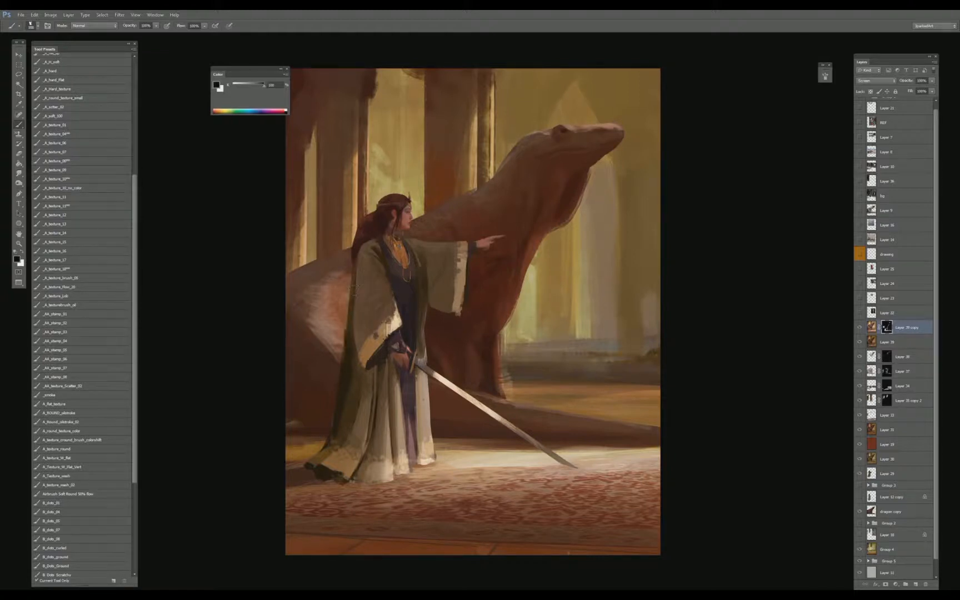
pyautogui.moveTo(349, 290); pyautogui.dragTo(346, 354)
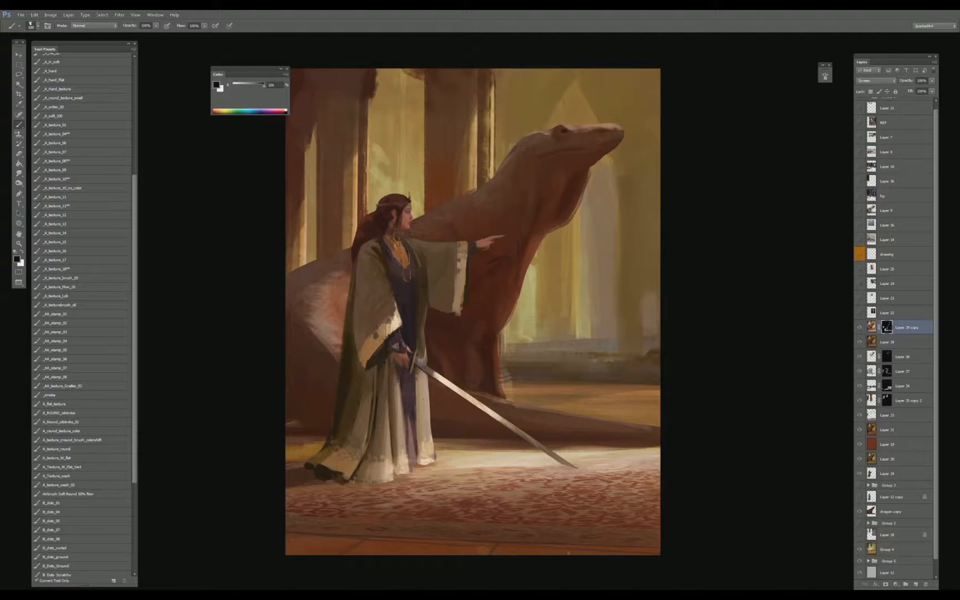
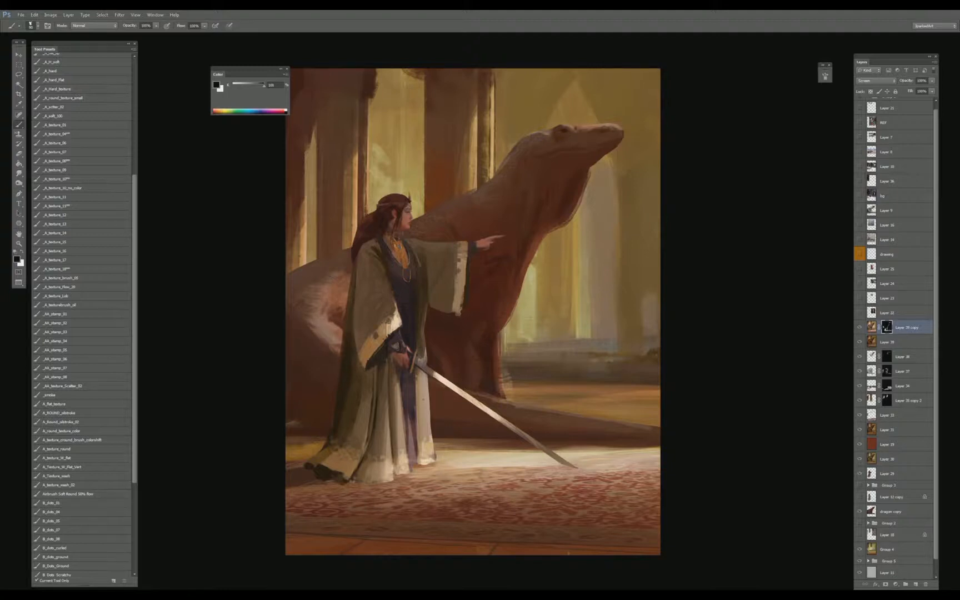
# - Trim the light patch on the dragon's flank with black and paint white on the mask over the floor behind the woman's hem
pyautogui.moveTo(332, 347)
pyautogui.mouseDown()
pyautogui.moveTo(312, 329)
pyautogui.moveTo(323, 328)
pyautogui.mouseUp()
pyautogui.press('x')
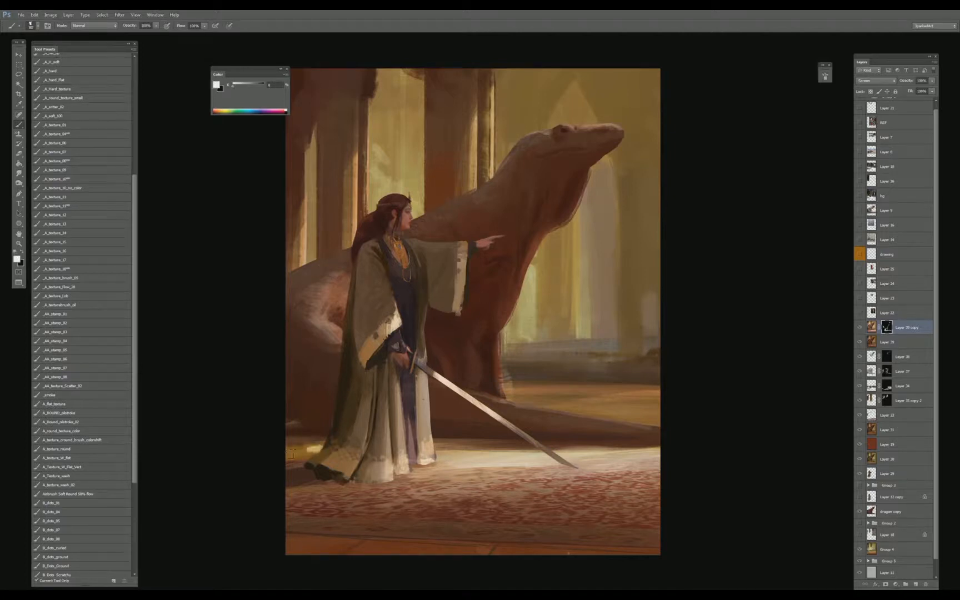
pyautogui.moveTo(290, 454)
pyautogui.mouseDown()
pyautogui.moveTo(332, 452)
pyautogui.moveTo(290, 453)
pyautogui.moveTo(335, 448)
pyautogui.moveTo(293, 452)
pyautogui.moveTo(329, 460)
pyautogui.moveTo(288, 452)
pyautogui.moveTo(312, 453)
pyautogui.mouseUp()
pyautogui.press('x')
pyautogui.press('x')
pyautogui.press('x')
pyautogui.hotkey('ctrl', '-')
pyautogui.hotkey('ctrl', '-')
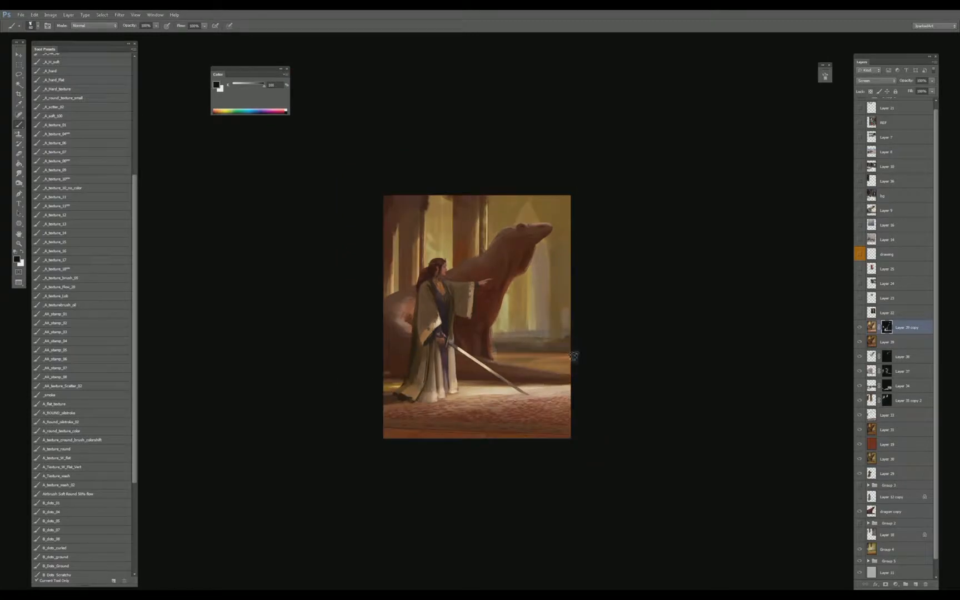
pyautogui.hotkey('ctrl', '+')
pyautogui.hotkey('ctrl', '+')
# - Paint black on the mask down the front panel of the woman's dress below the sword
pyautogui.press('x')
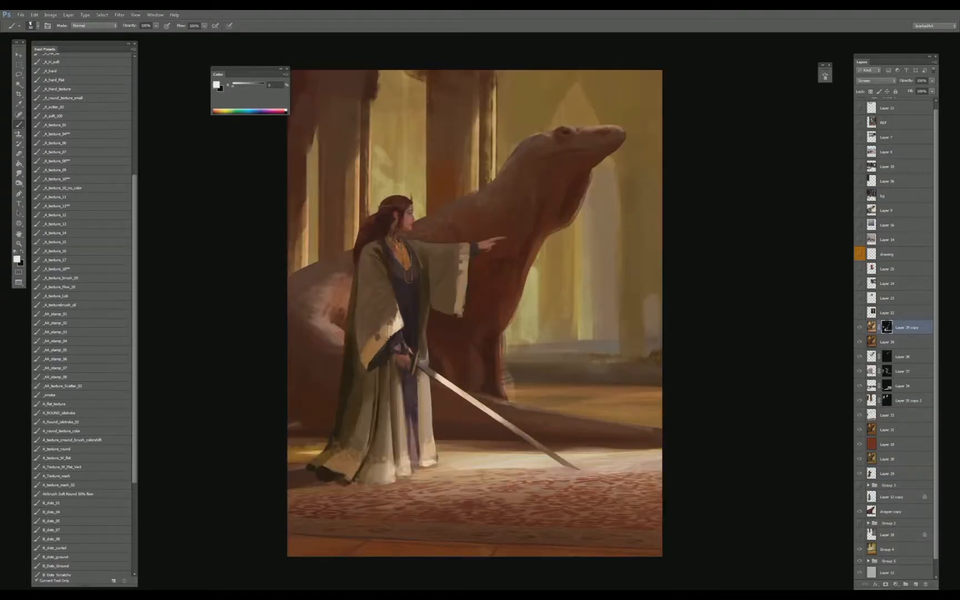
pyautogui.press('x')
pyautogui.moveTo(420, 389)
pyautogui.mouseDown()
pyautogui.moveTo(424, 449)
pyautogui.moveTo(423, 373)
pyautogui.moveTo(425, 461)
pyautogui.mouseUp()
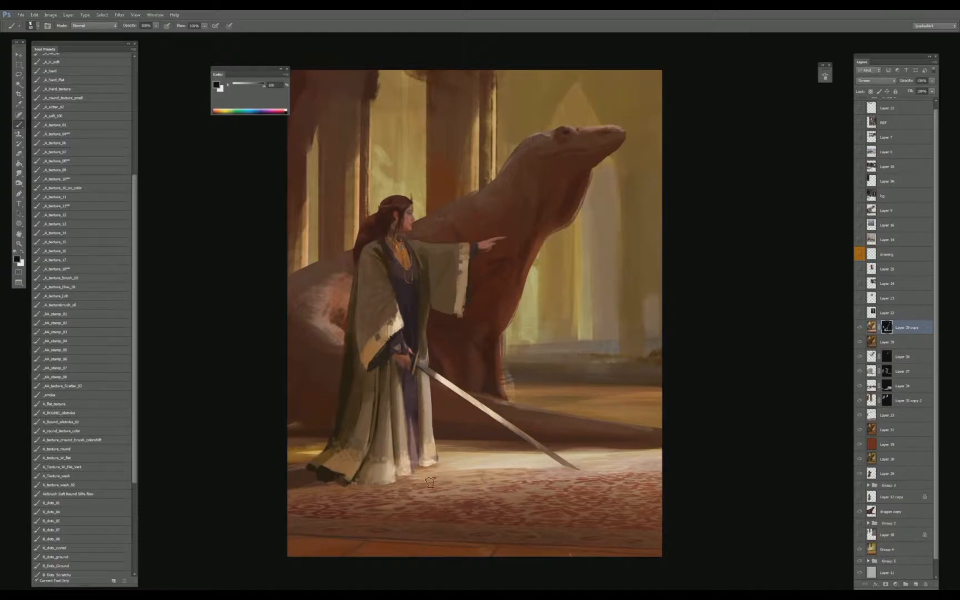
pyautogui.press('x')
# - Lasso a thin strip of floor from the woman's hem to the sword tip, fill it with black on the mask, and deselect
pyautogui.press('l')
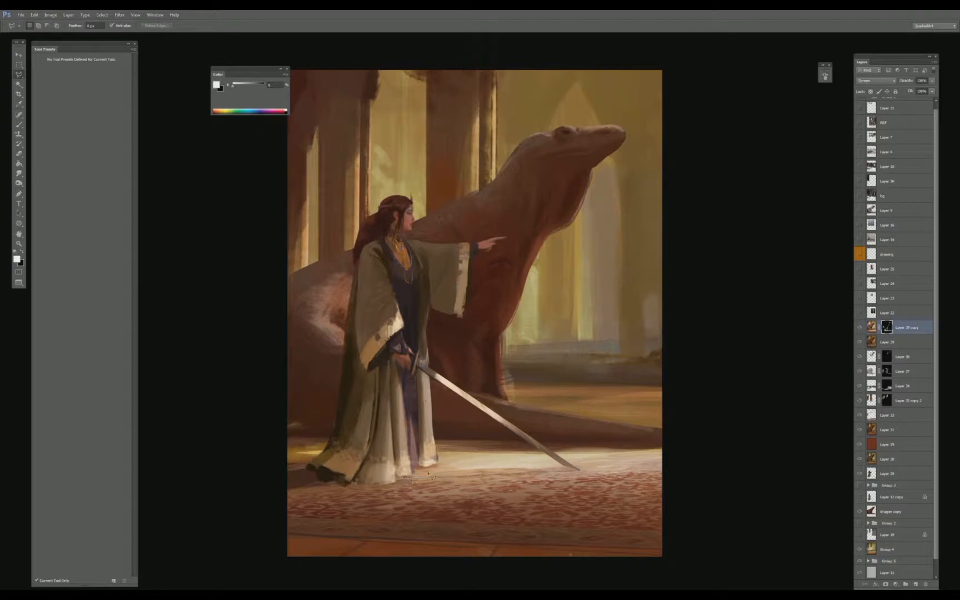
pyautogui.moveTo(428, 474); pyautogui.dragTo(578, 473)
pyautogui.press('g')
pyautogui.press('x')
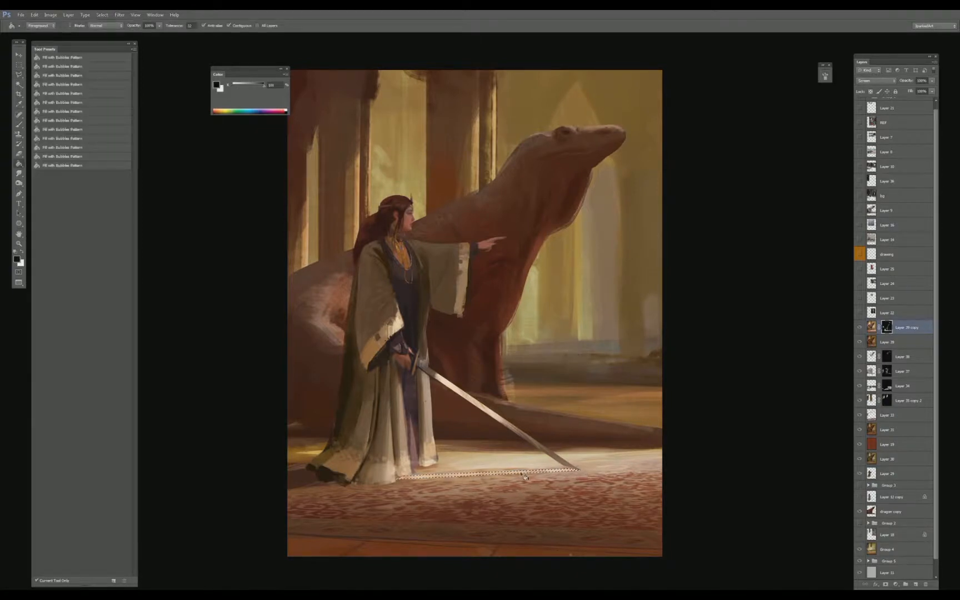
pyautogui.hotkey('ctrl', 'd')
# - Paint black on the mask along the dress folds beside the purple panel to reduce the light
pyautogui.press('b')
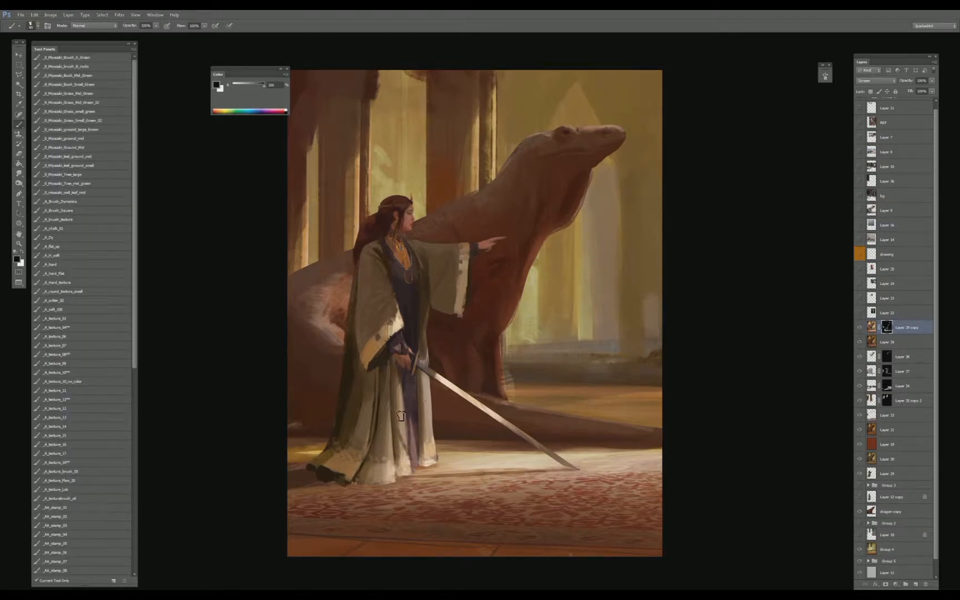
pyautogui.moveTo(400, 415)
pyautogui.mouseDown()
pyautogui.moveTo(397, 401)
pyautogui.moveTo(412, 450)
pyautogui.moveTo(412, 436)
pyautogui.mouseUp()
pyautogui.moveTo(399, 383)
pyautogui.mouseDown()
pyautogui.moveTo(420, 410)
pyautogui.moveTo(406, 436)
pyautogui.moveTo(398, 409)
pyautogui.moveTo(415, 475)
pyautogui.mouseUp()
# - Check the whole painting at a reduced size and compare it with and without the masked Screen layer
pyautogui.hotkey('ctrl', '-')
pyautogui.hotkey('ctrl', '-')
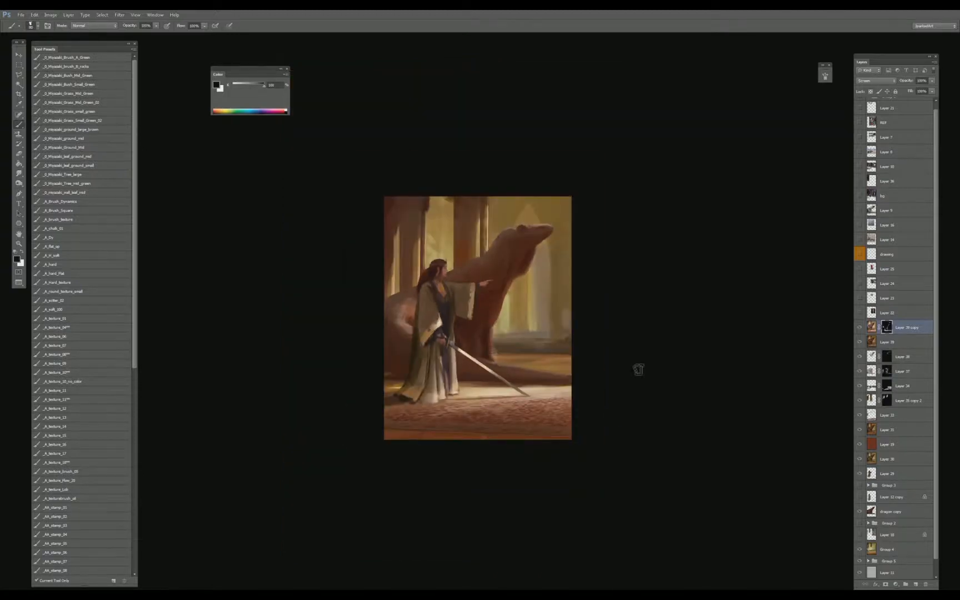
pyautogui.hotkey('ctrl', '+')
pyautogui.hotkey('ctrl', '+')
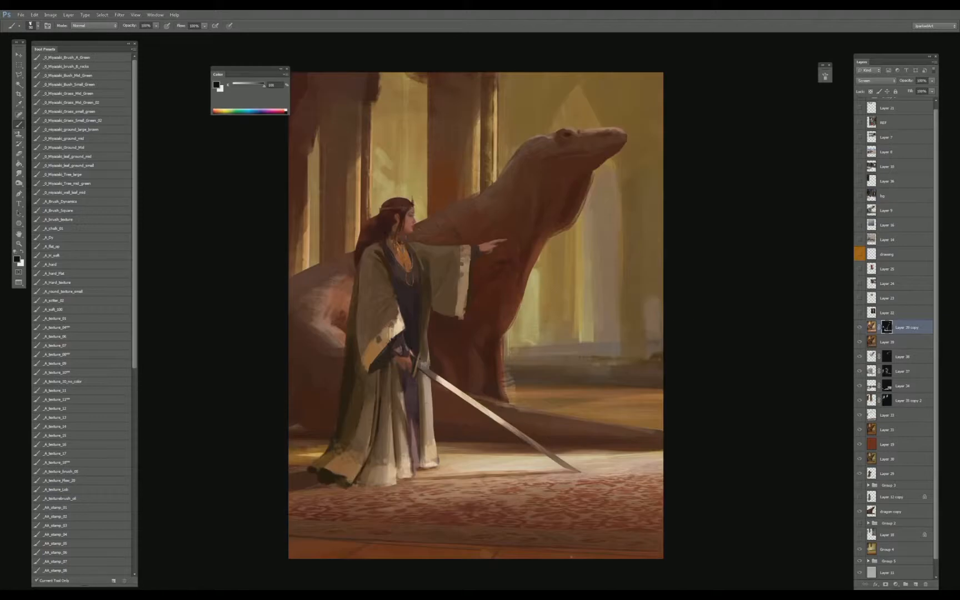
pyautogui.click(860, 327)
pyautogui.click(859, 327)
pyautogui.click(859, 327)
pyautogui.click(859, 328)
pyautogui.moveTo(776, 302); pyautogui.dragTo(775, 328)
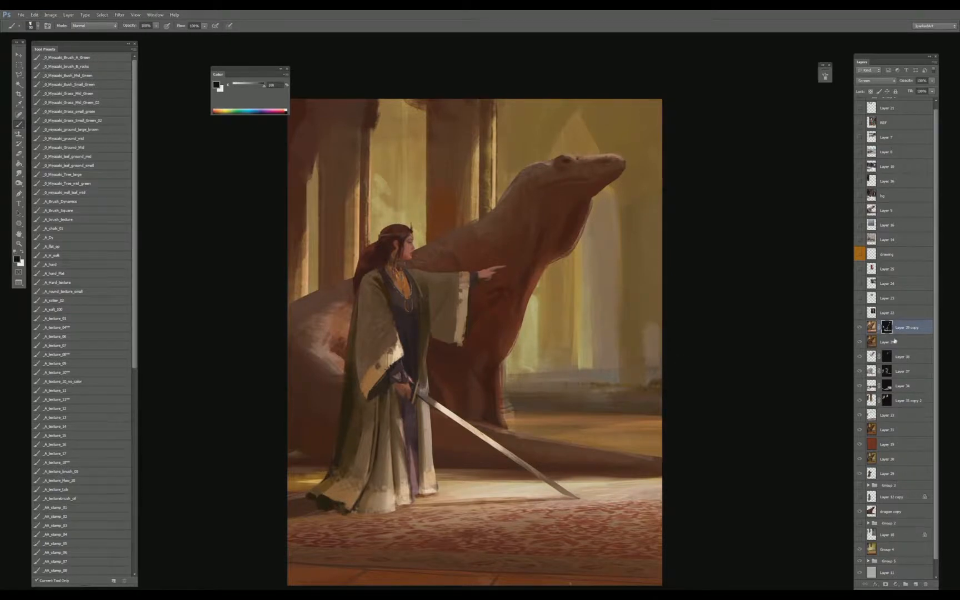
# - Add a new layer above the masked Screen copy and clean up the dragon's front foot and throat outline with sampled colours
pyautogui.hotkey('ctrl', '2')
pyautogui.click(916, 584)
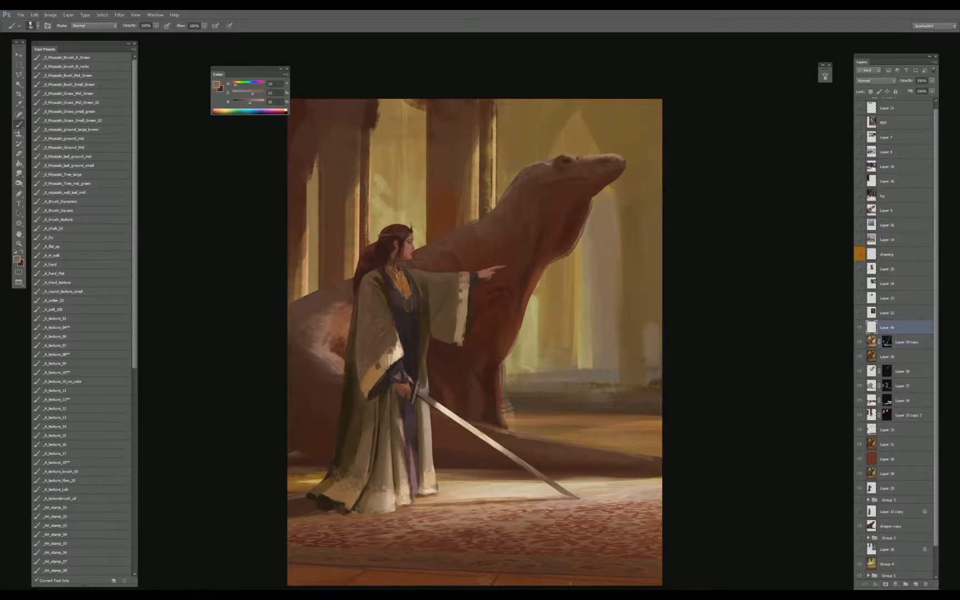
pyautogui.hotkey('ctrl', '+')
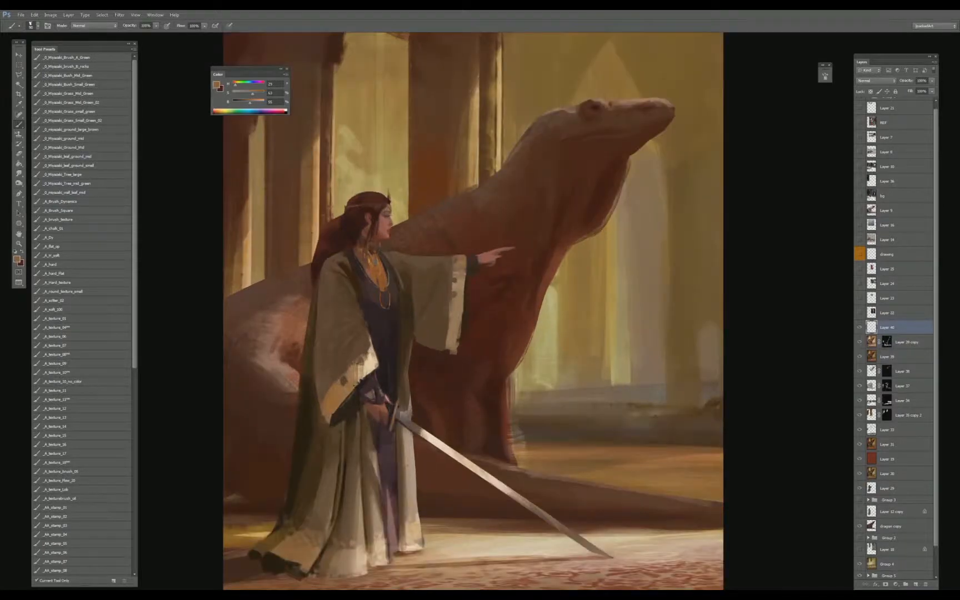
pyautogui.moveTo(514, 444)
pyautogui.mouseDown()
pyautogui.moveTo(525, 420)
pyautogui.moveTo(519, 439)
pyautogui.mouseUp()
pyautogui.keyDown('alt'); pyautogui.click(528, 442); pyautogui.keyUp('alt')
pyautogui.moveTo(620, 150); pyautogui.dragTo(604, 225)
pyautogui.moveTo(548, 165); pyautogui.dragTo(578, 178)
# - Sample the dragon's snout colour, lighten it, and paint a highlight along the top of the snout
pyautogui.keyDown('alt'); pyautogui.click(608, 179); pyautogui.keyUp('alt')
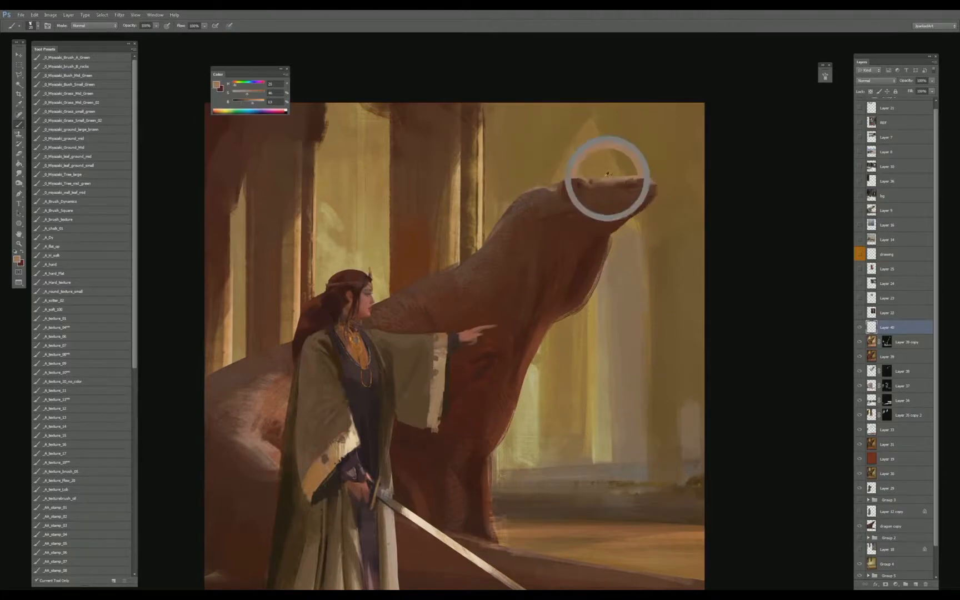
pyautogui.moveTo(247, 94)
pyautogui.mouseDown()
pyautogui.moveTo(237, 84)
pyautogui.moveTo(258, 102)
pyautogui.mouseUp()
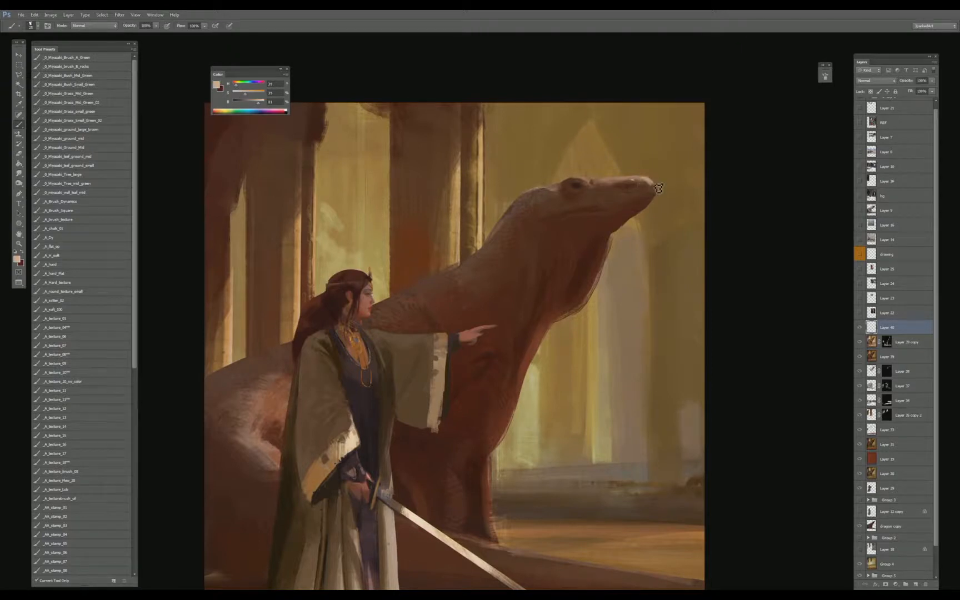
pyautogui.moveTo(659, 189); pyautogui.dragTo(593, 180)
# - Sample a red-brown from the dragon's body and add a new layer with the Lighten blend mode
pyautogui.moveTo(522, 355); pyautogui.dragTo(485, 228)
pyautogui.keyDown('alt'); pyautogui.click(488, 230); pyautogui.keyUp('alt')
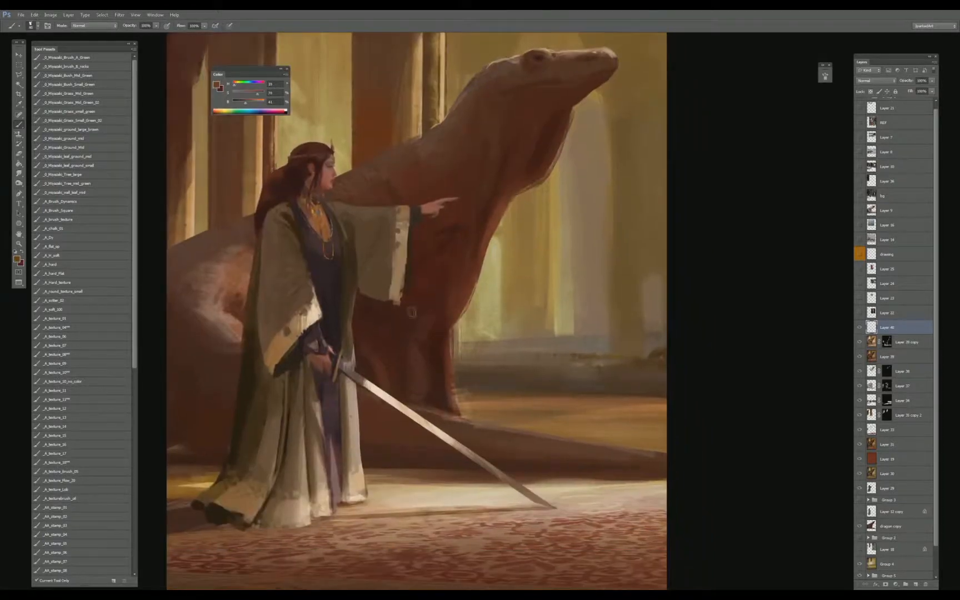
pyautogui.click(918, 584)
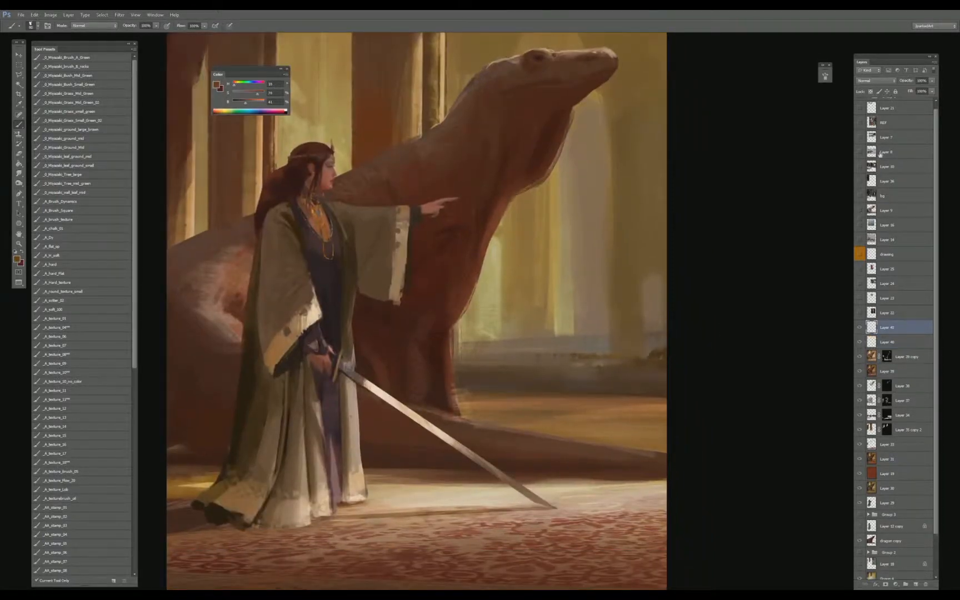
pyautogui.click(876, 80)
pyautogui.click(876, 143)
# - Preview the painting in full screen without the interface and save the file
pyautogui.hotkey('ctrl', '-')
pyautogui.press('f')
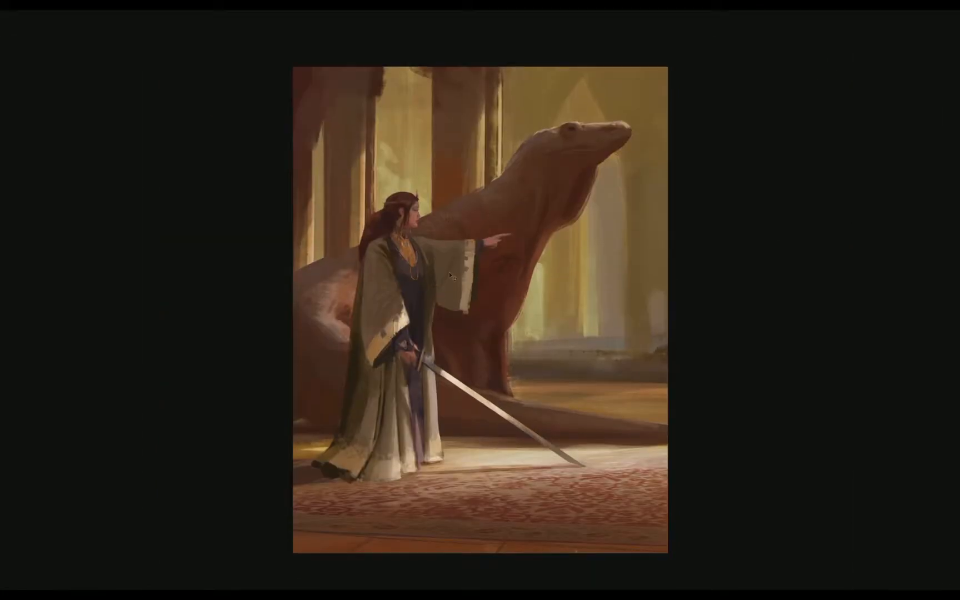
pyautogui.press('f')
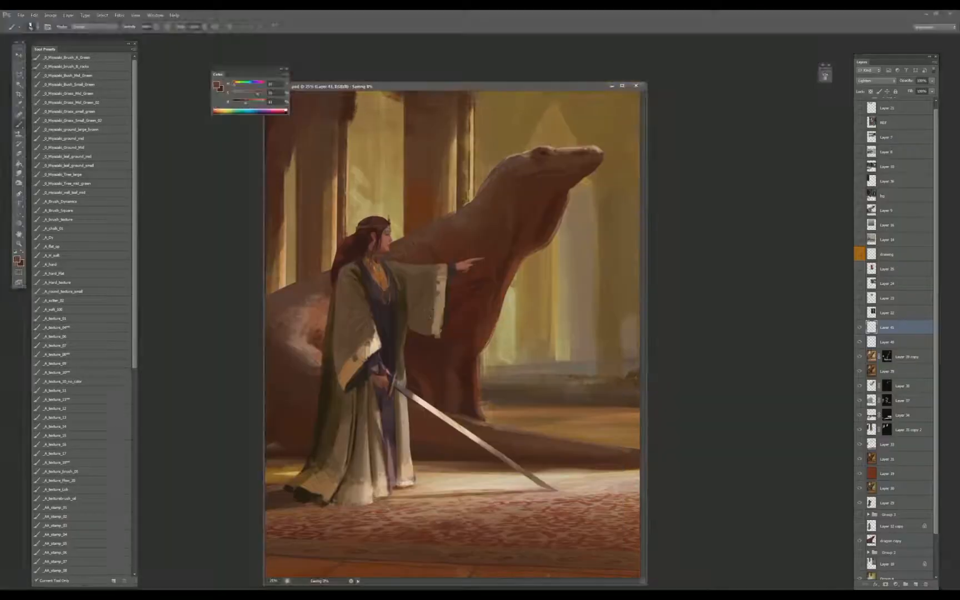
pyautogui.hotkey('ctrl', '-')
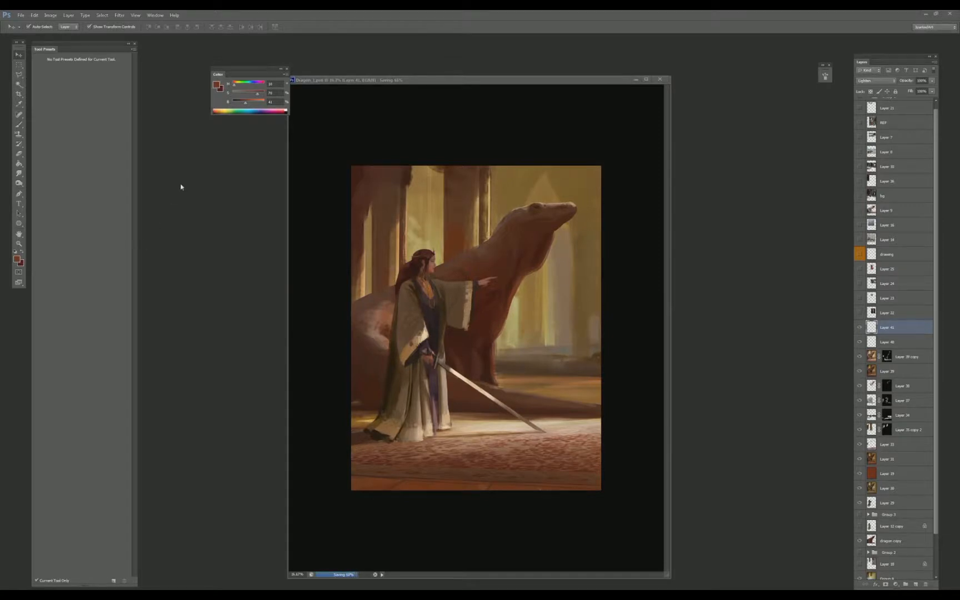
pyautogui.press('f')
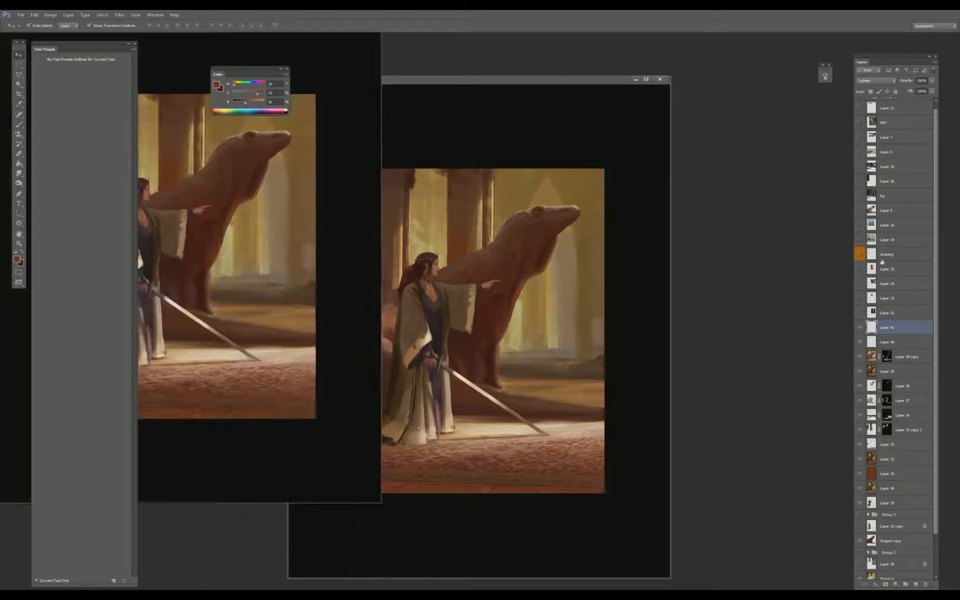
# - Show and hide the hidden image layers to identify the reference photos of the woman in a red dress
pyautogui.click(859, 241)
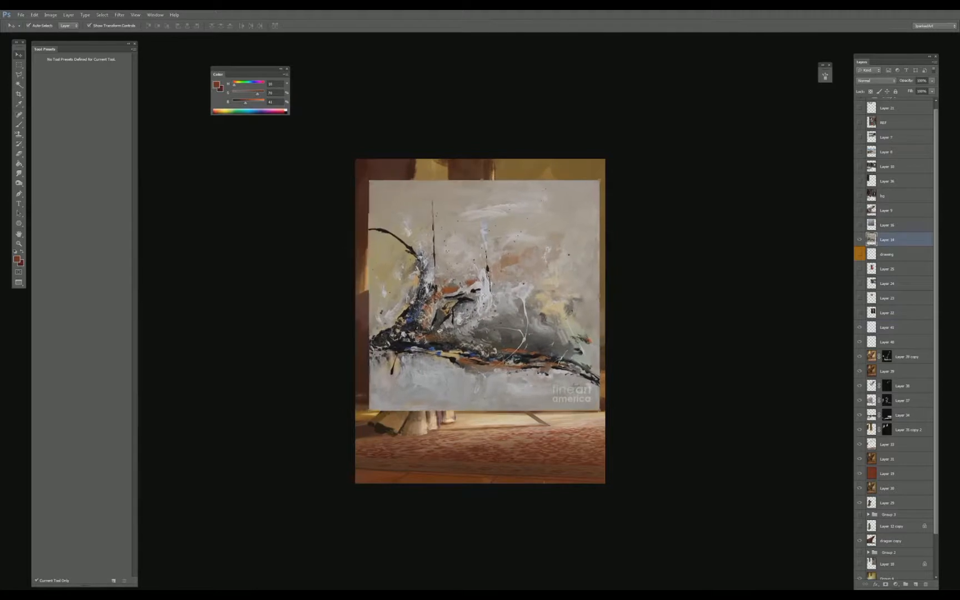
pyautogui.hotkey('ctrl', '+')
pyautogui.click(860, 240)
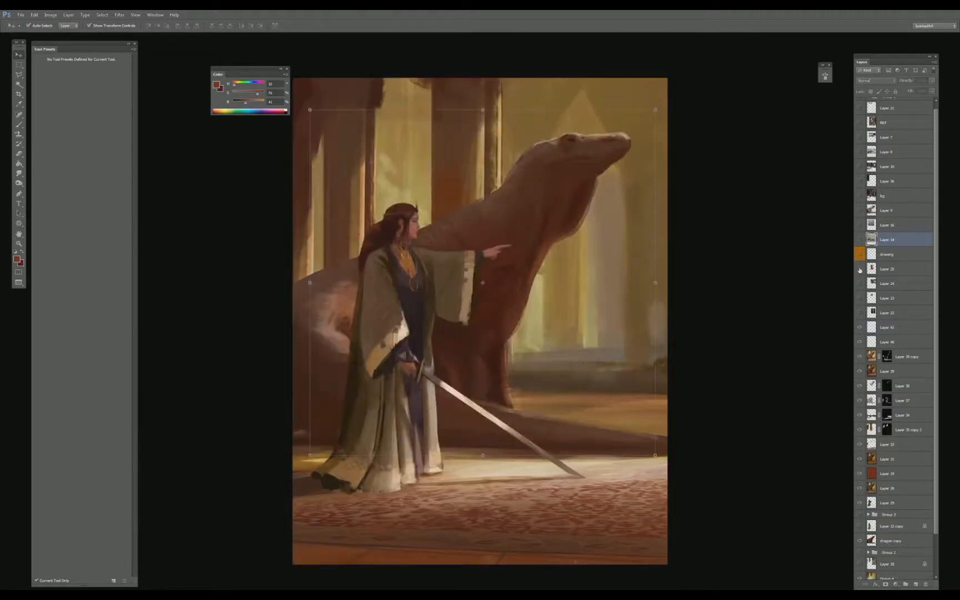
pyautogui.click(859, 270)
pyautogui.click(860, 270)
pyautogui.click(859, 284)
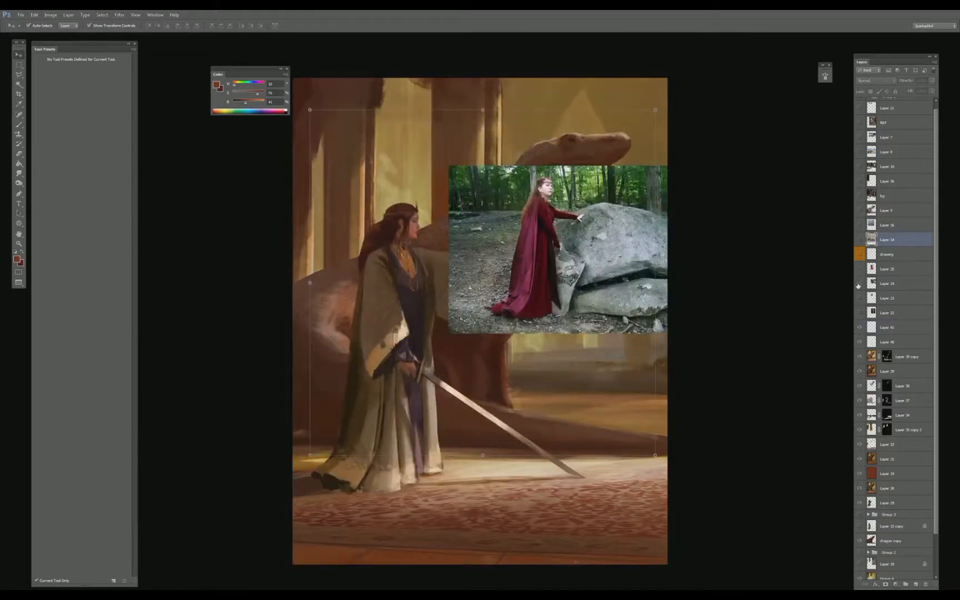
pyautogui.click(859, 270)
pyautogui.click(881, 270)
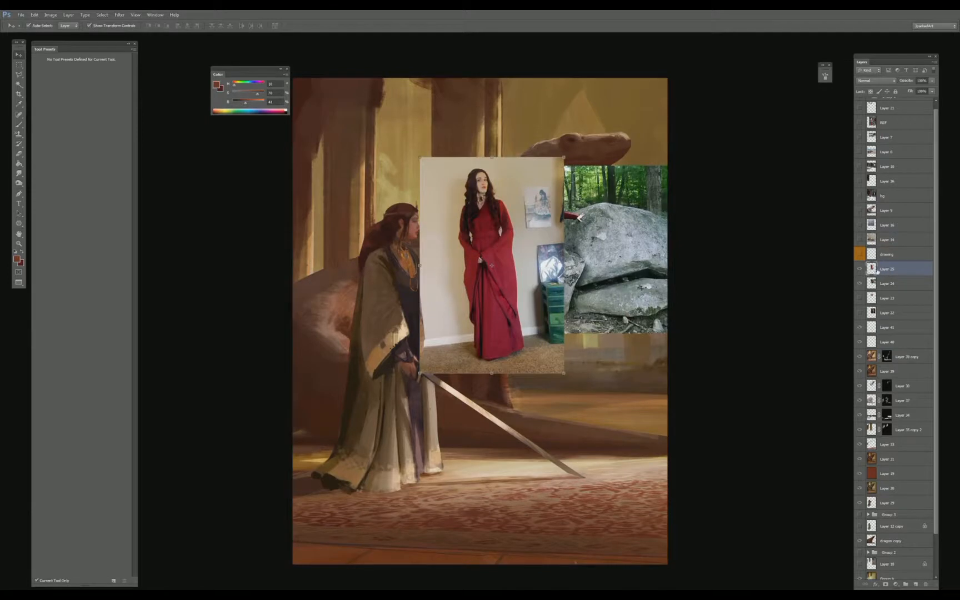
pyautogui.click(860, 270)
pyautogui.click(872, 283)
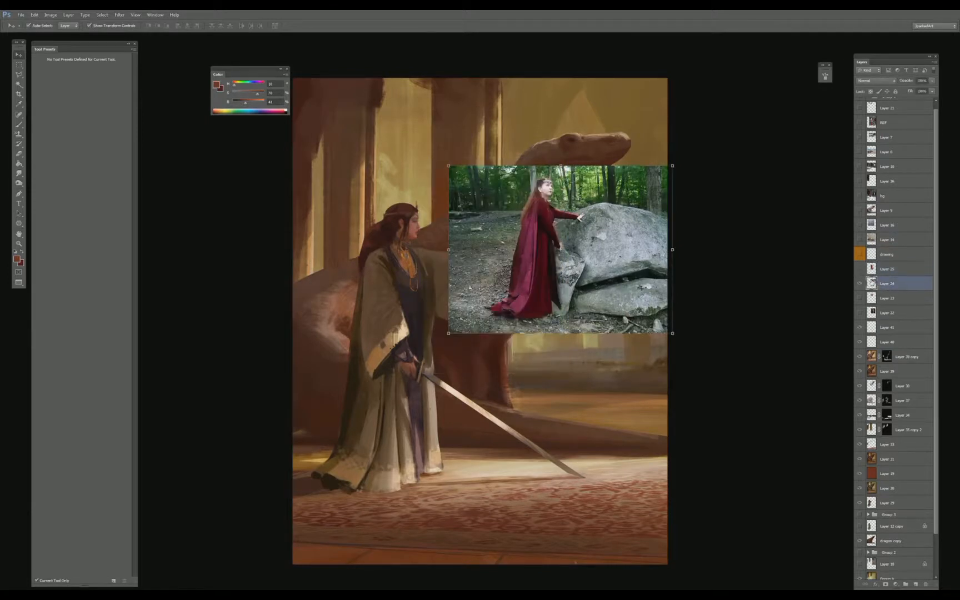
# - Group the two photo layers of the woman in a red dress and name the group REF
pyautogui.click(859, 269)
pyautogui.keyDown('shift'); pyautogui.click(878, 269); pyautogui.keyUp('shift')
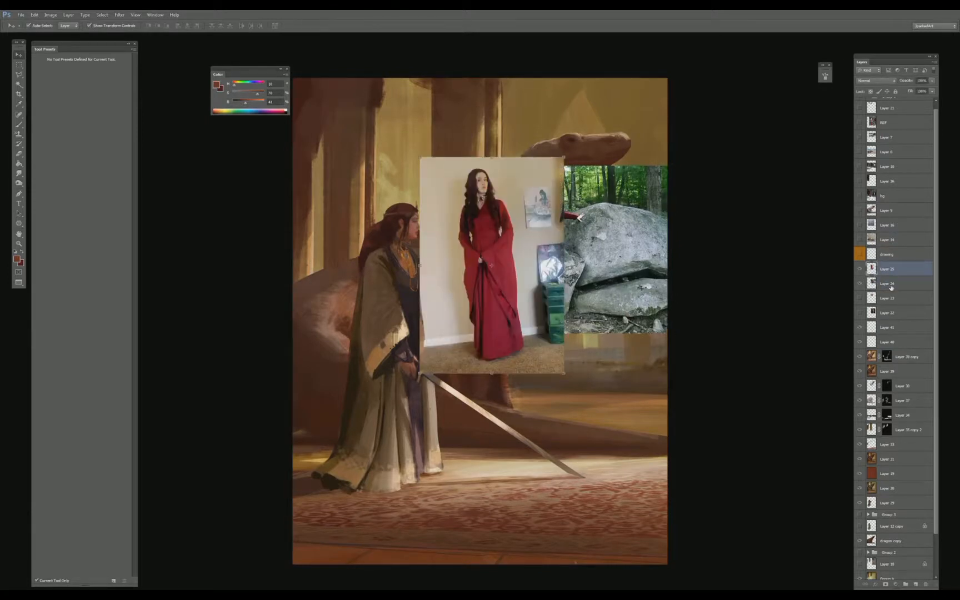
pyautogui.hotkey('ctrl', 'g')
pyautogui.write('REF')
pyautogui.press('Return')
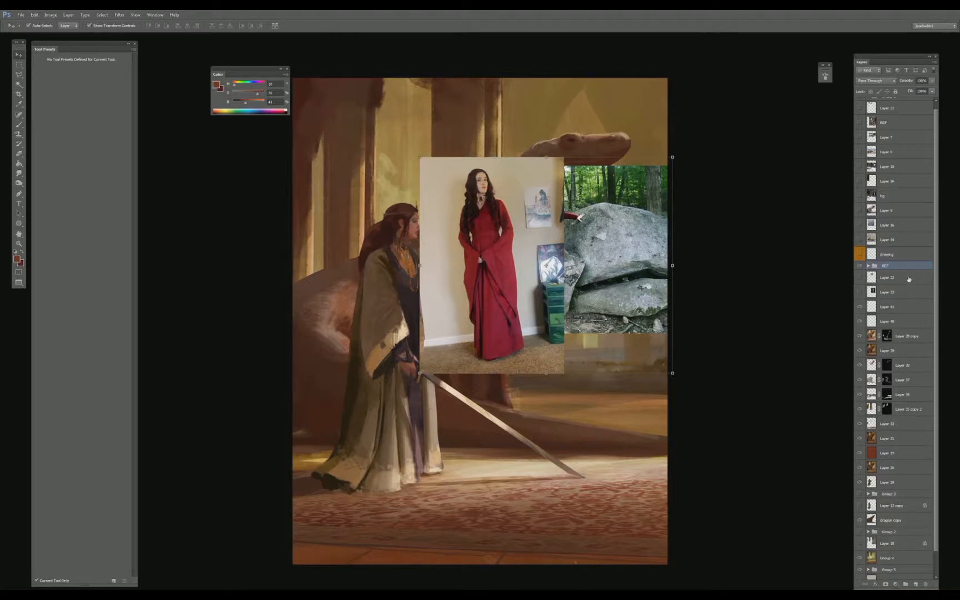
# - Move the photo of the woman with flowers in her hair into the REF group and hide the reference photos
pyautogui.click(909, 277)
pyautogui.click(868, 266)
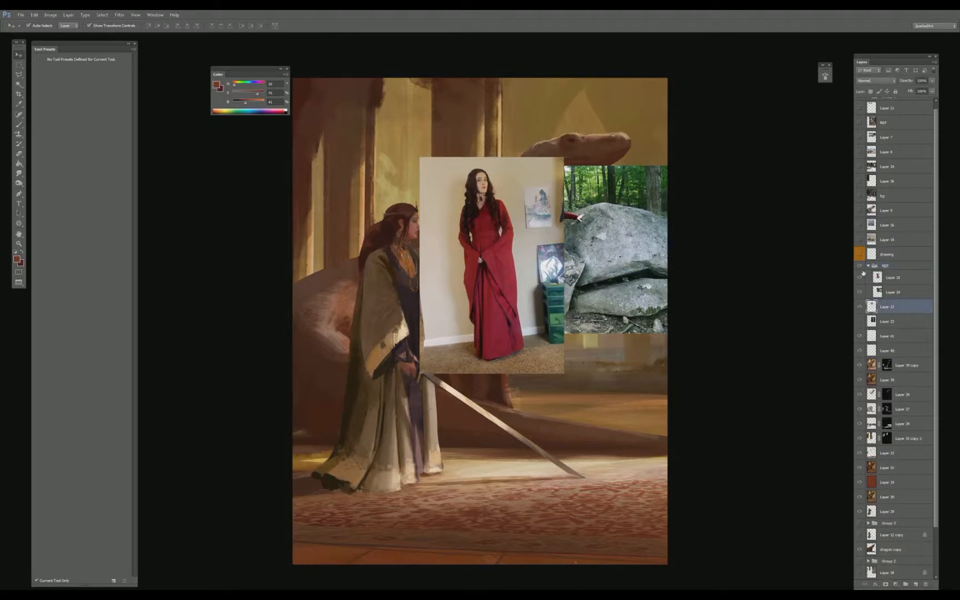
pyautogui.click(860, 277)
pyautogui.click(860, 292)
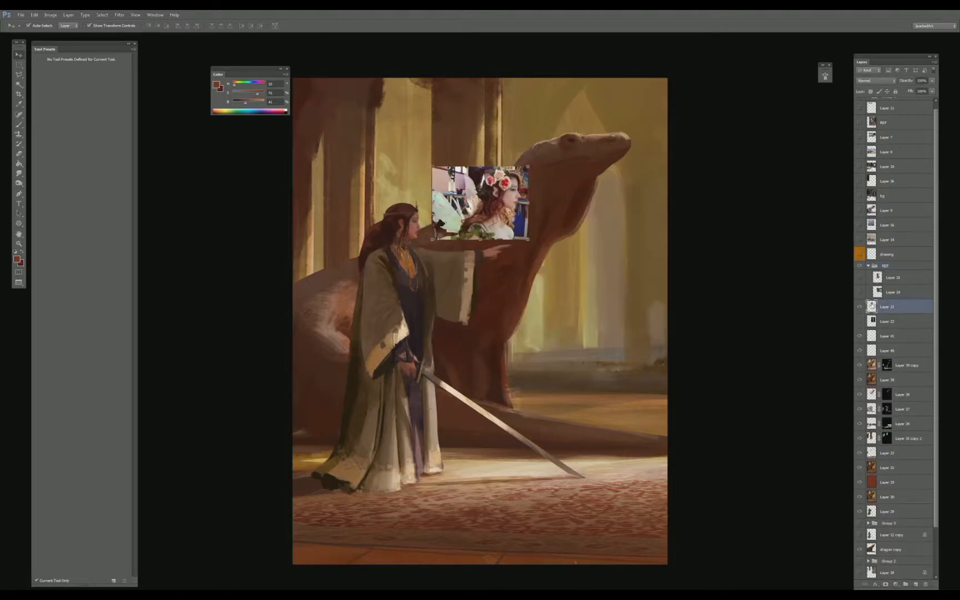
pyautogui.click(862, 268)
pyautogui.click(860, 268)
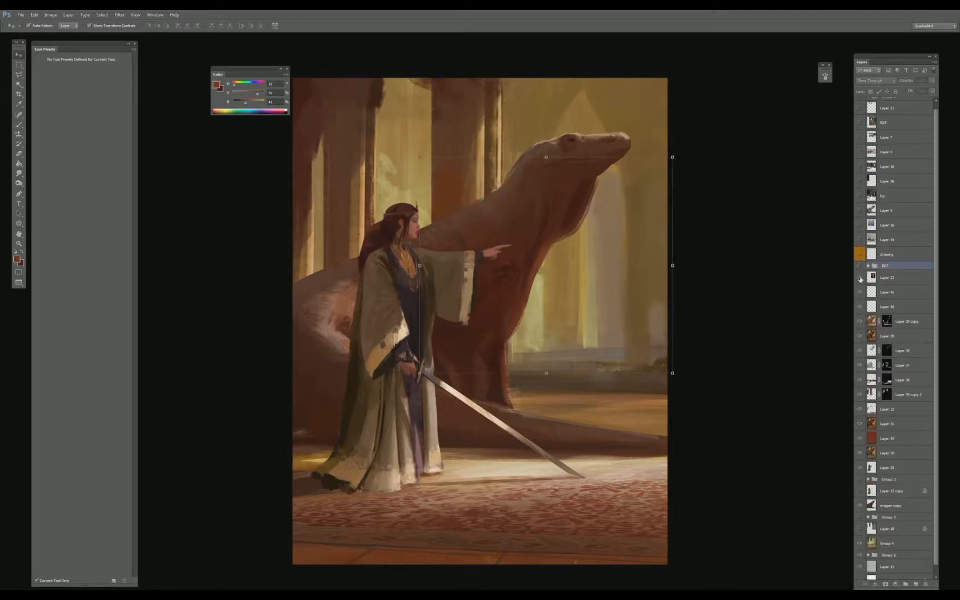
# - Delete the photo layer directly below the REF group
pyautogui.click(860, 277)
pyautogui.click(871, 277)
pyautogui.press('Delete')
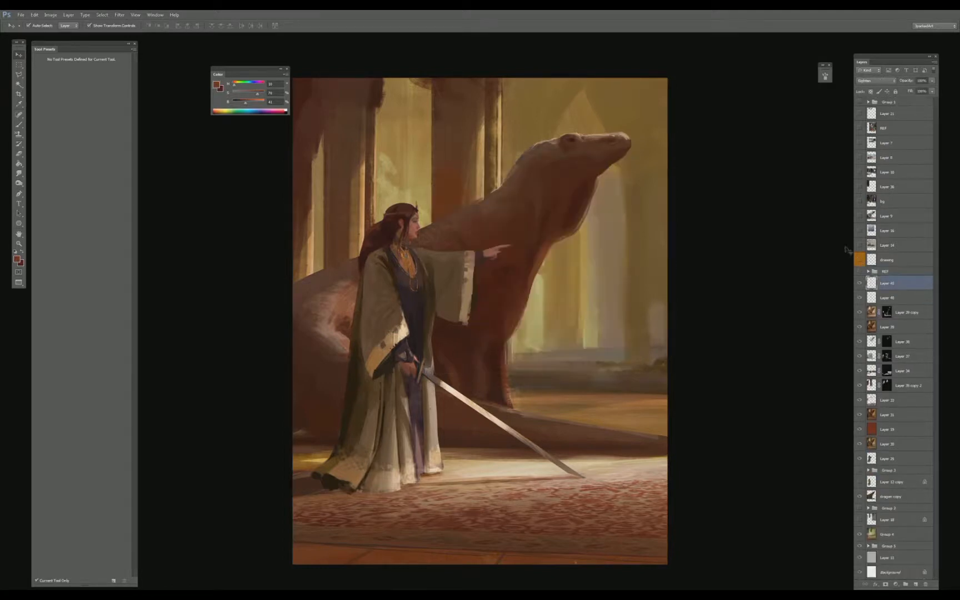
# - Show and hide the hidden image layers one by one to find the costume reference sheet
pyautogui.click(860, 186)
pyautogui.click(860, 186)
pyautogui.click(859, 157)
pyautogui.click(860, 157)
pyautogui.click(860, 142)
pyautogui.click(860, 143)
pyautogui.click(860, 128)
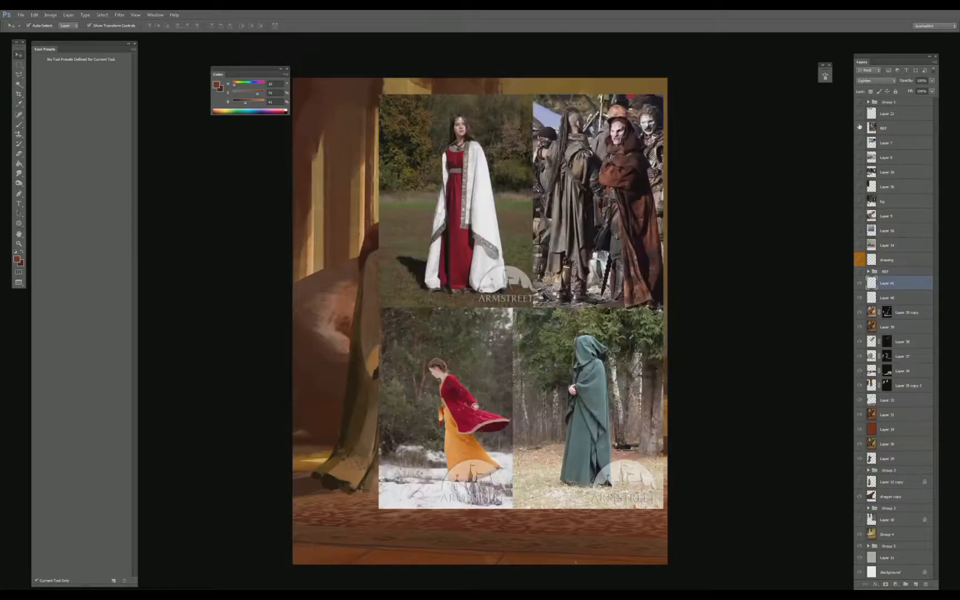
pyautogui.click(860, 128)
# - Move Layer 21 into the REF group
pyautogui.click(889, 128)
pyautogui.moveTo(891, 110); pyautogui.dragTo(884, 136)
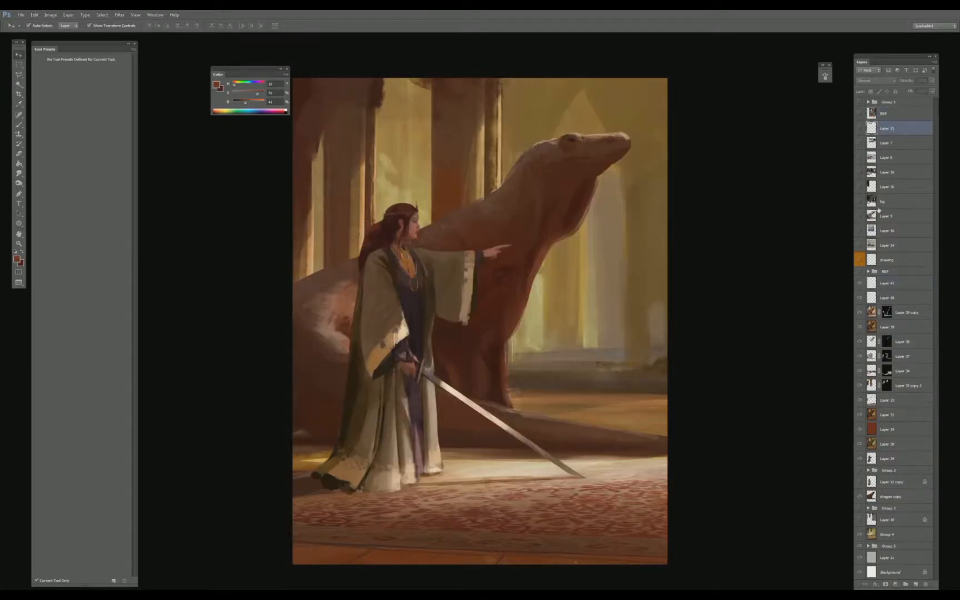
pyautogui.moveTo(871, 272); pyautogui.dragTo(874, 271)
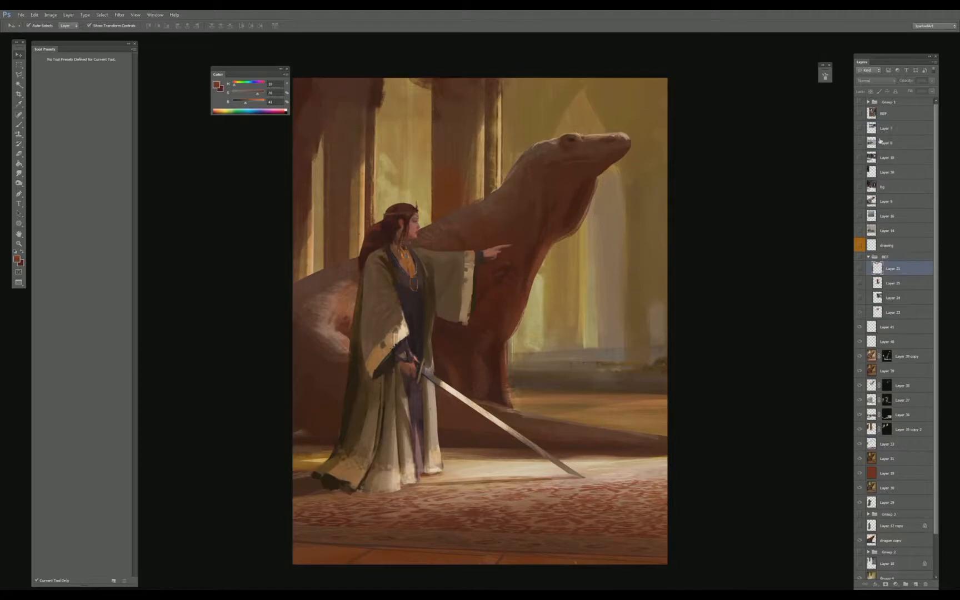
# - Move the costume sheet layer named REF into Group 1 and collapse both the group and the REF group
pyautogui.click(888, 125)
pyautogui.click(894, 115)
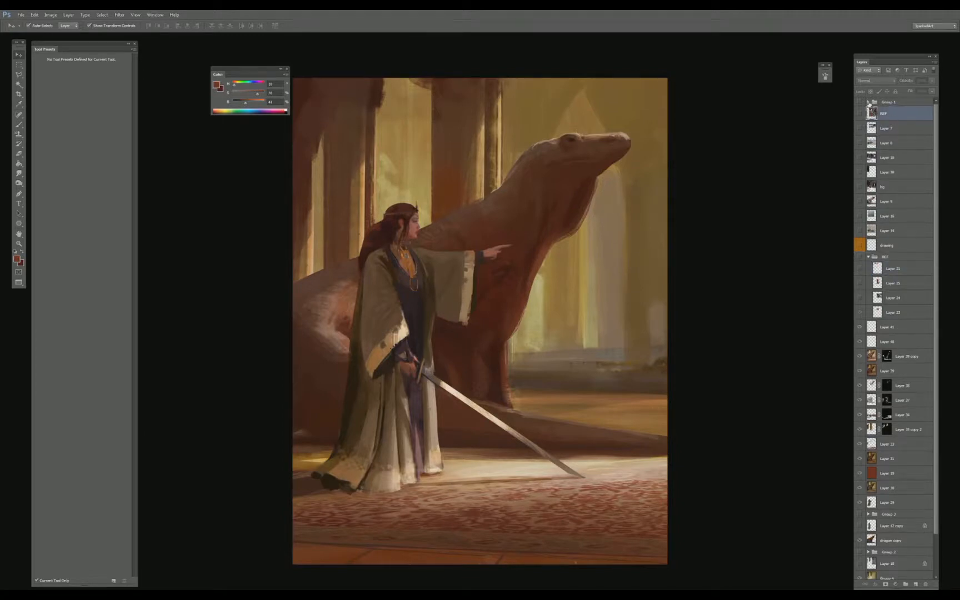
pyautogui.click(869, 103)
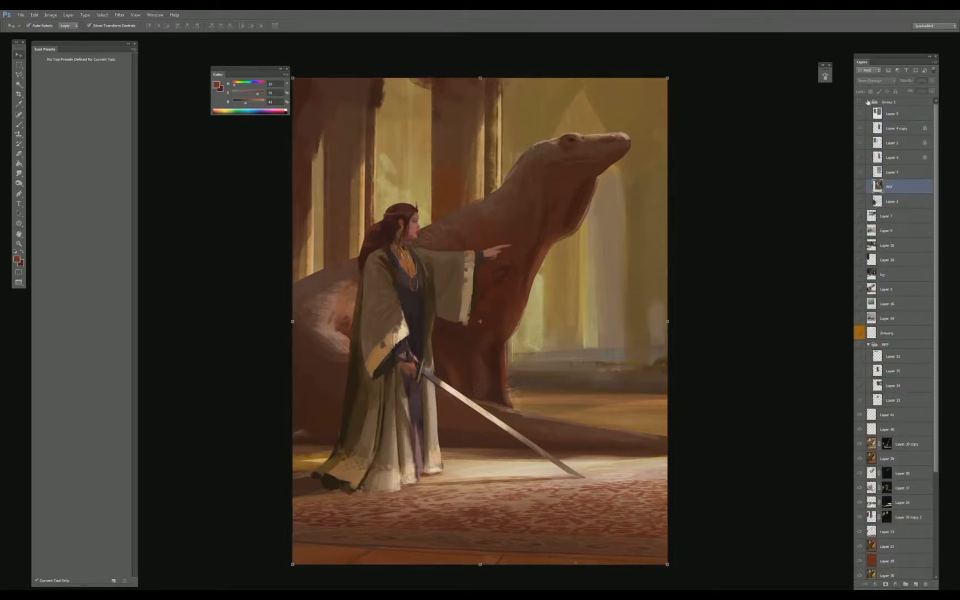
pyautogui.click(868, 102)
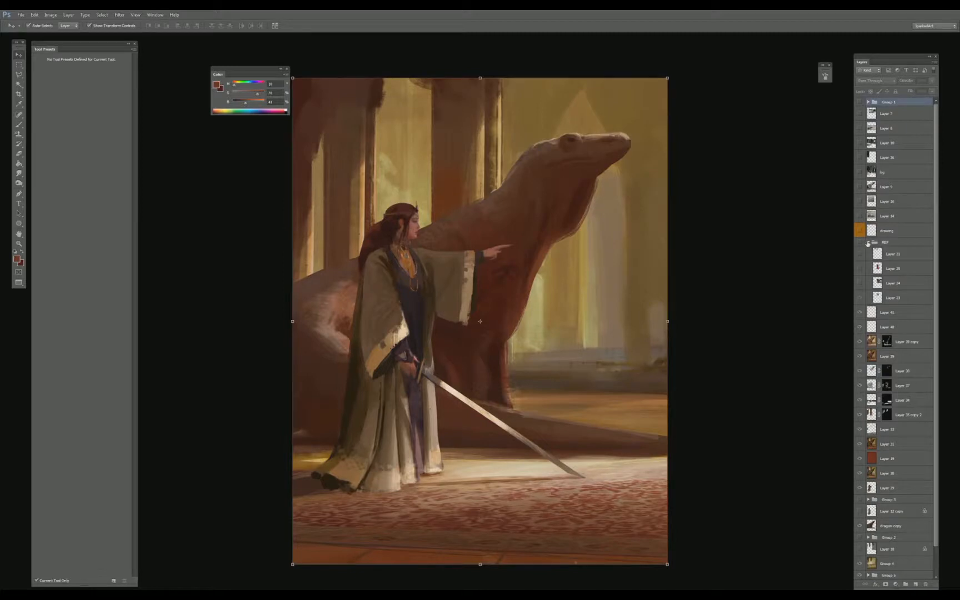
pyautogui.click(868, 244)
# - Show the blue-grey abstract texture layer to examine it and hide it again
pyautogui.click(861, 201)
pyautogui.click(860, 202)
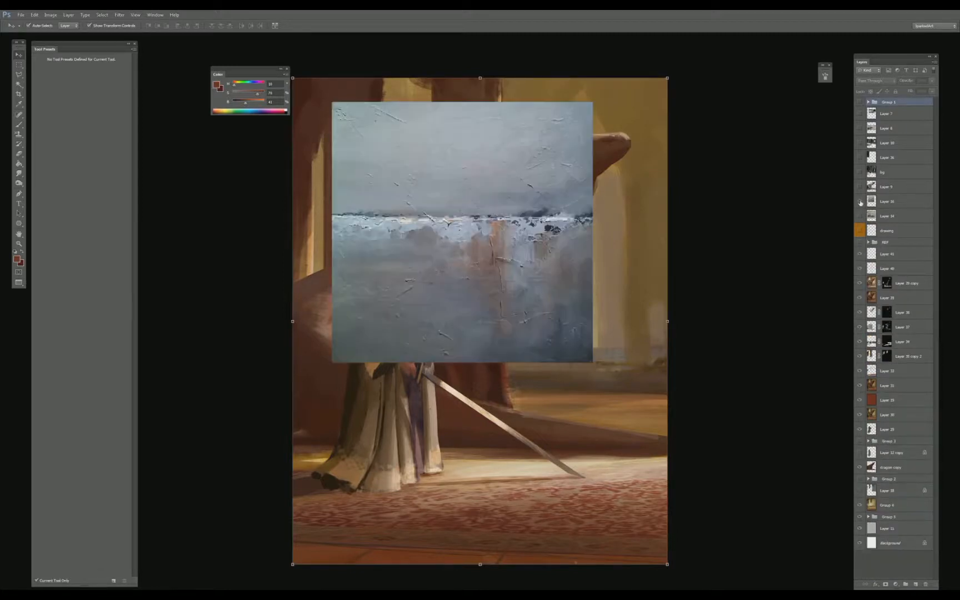
pyautogui.click(861, 202)
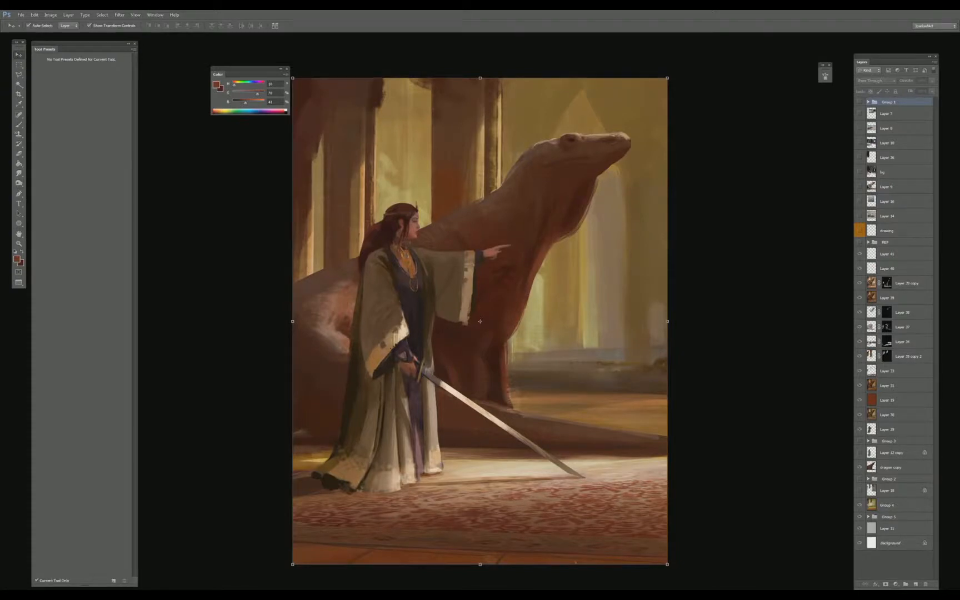
# - Switch the painting back to its own floating window and save the file
pyautogui.press('f')
pyautogui.press('f')
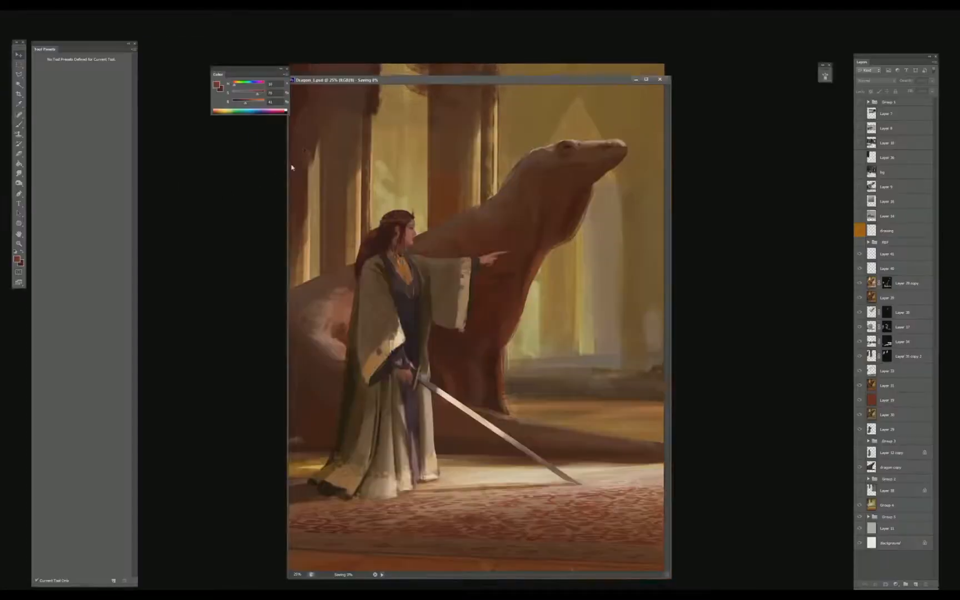
pyautogui.hotkey('ctrl', 's')
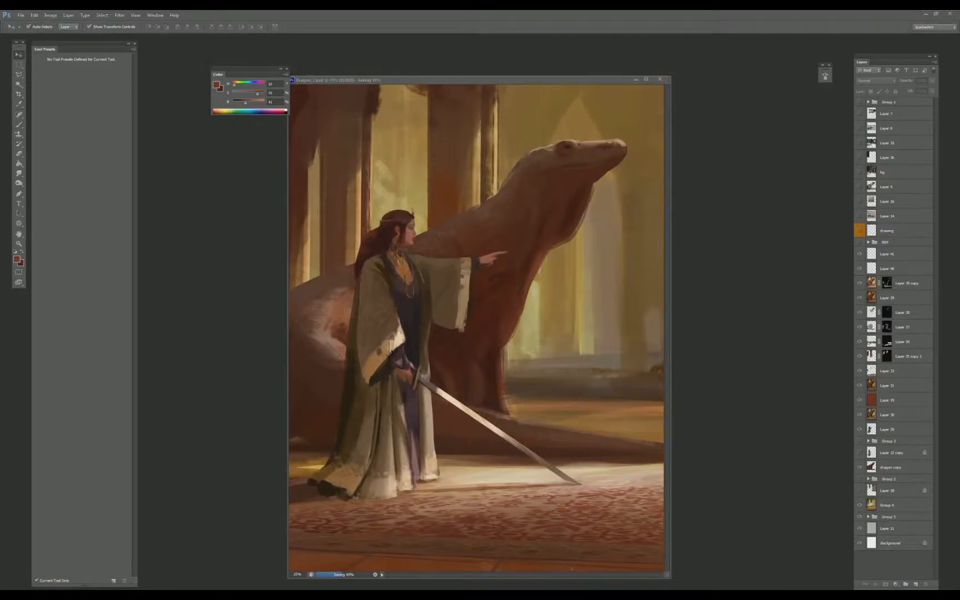
# - Open the abstract landscape painting, float its window, and copy it into the dragon painting as a new layer
pyautogui.moveTo(100, 243); pyautogui.dragTo(178, 217)
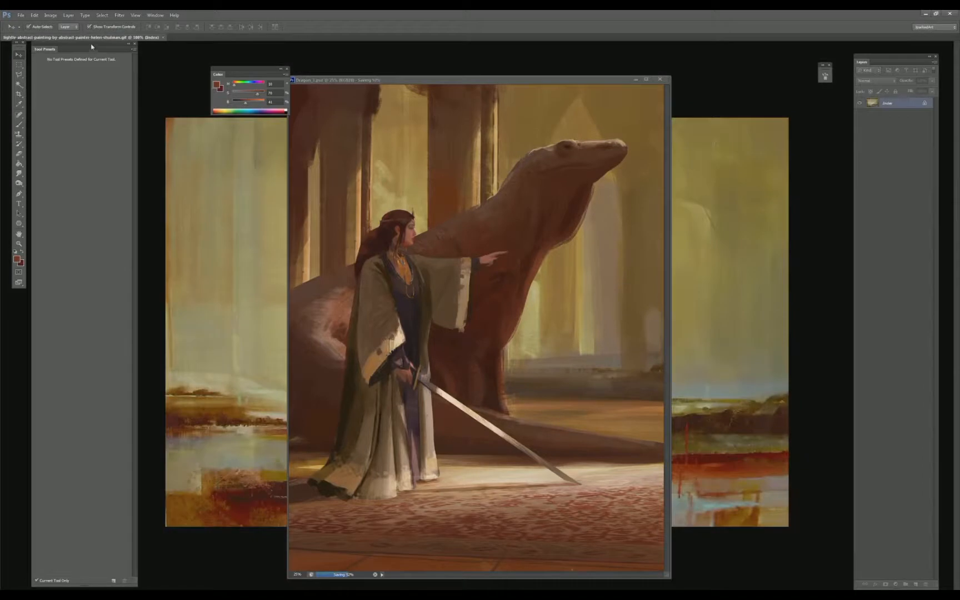
pyautogui.moveTo(141, 38); pyautogui.dragTo(151, 46)
pyautogui.moveTo(446, 302); pyautogui.dragTo(537, 506)
pyautogui.moveTo(529, 427); pyautogui.dragTo(544, 468)
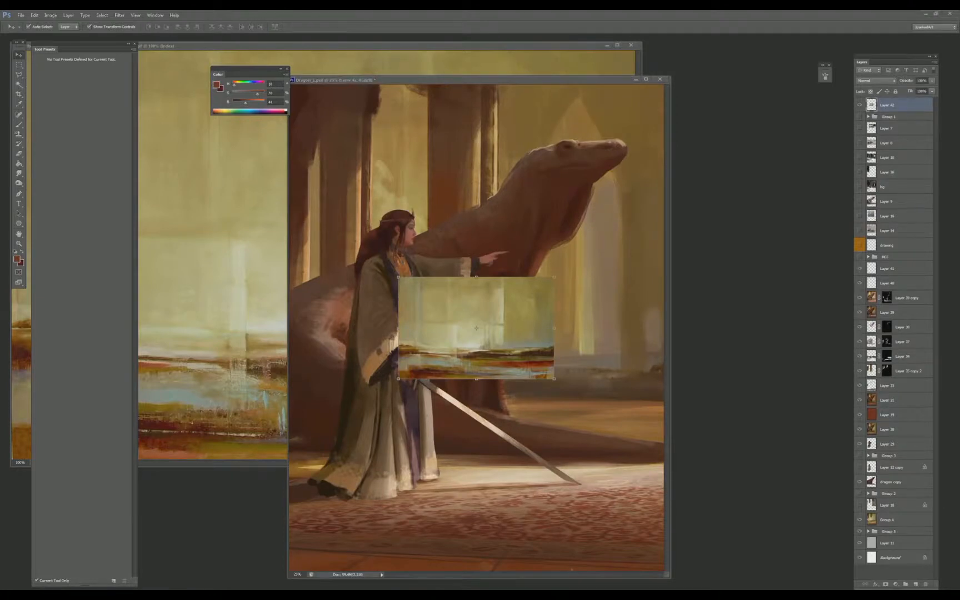
# - Float the abstract face painting, copy it into the dragon painting as a new layer, and close its window
pyautogui.moveTo(63, 38); pyautogui.dragTo(69, 43)
pyautogui.moveTo(369, 47); pyautogui.dragTo(402, 49)
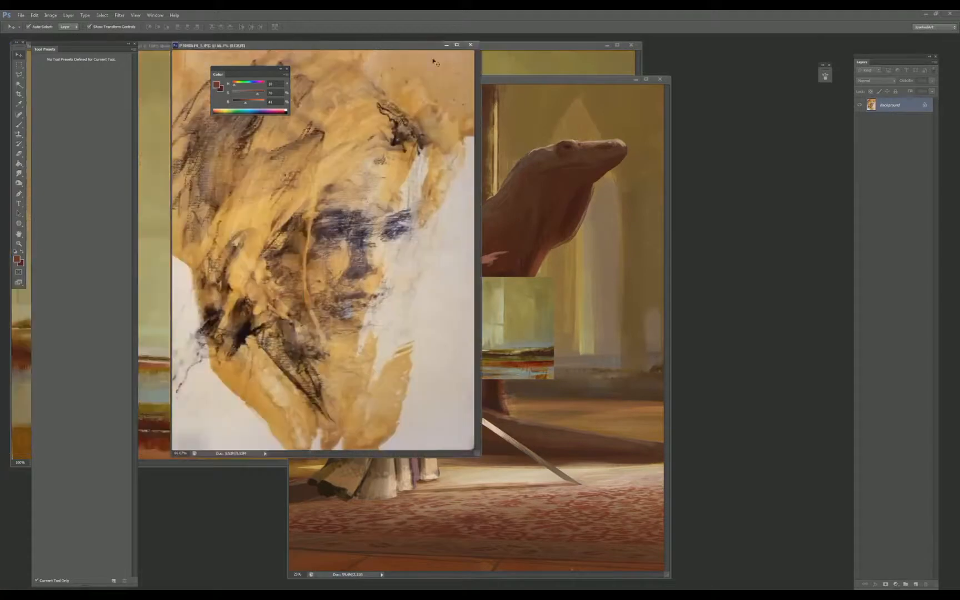
pyautogui.click(473, 48)
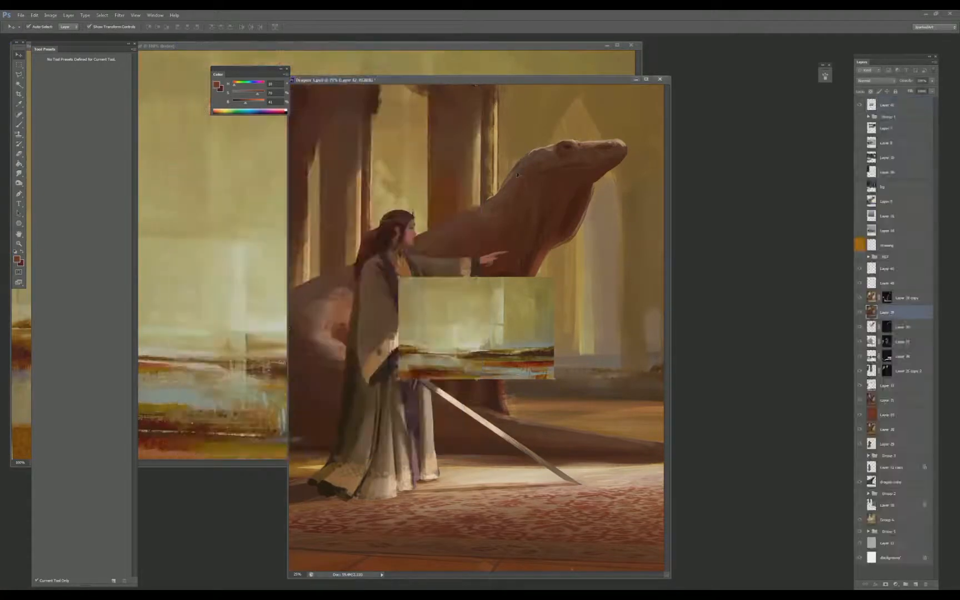
# - Return to full screen view, place both imported texture layers directly below the REF group, and hide them
pyautogui.press('f')
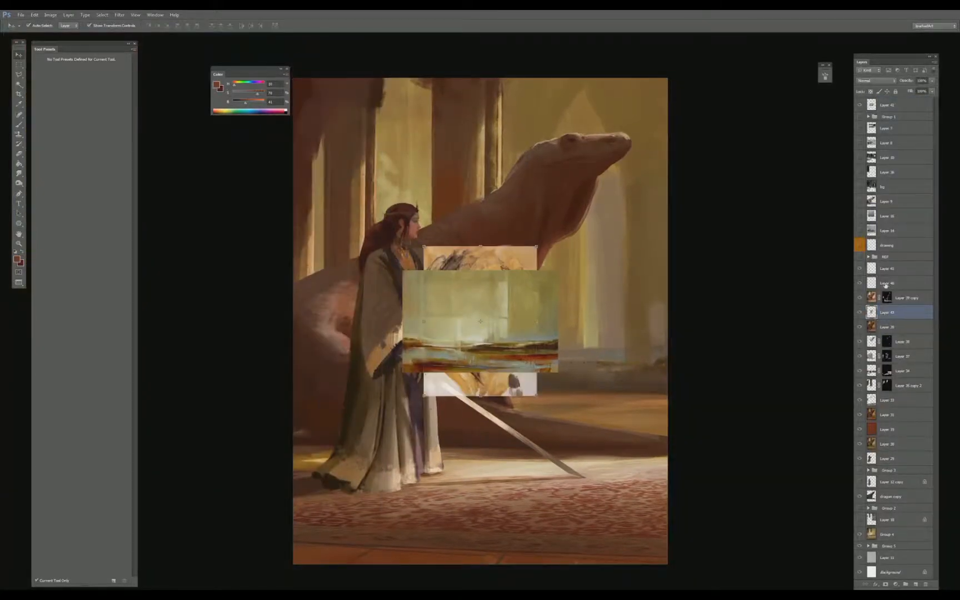
pyautogui.moveTo(882, 315); pyautogui.dragTo(864, 273)
pyautogui.click(859, 270)
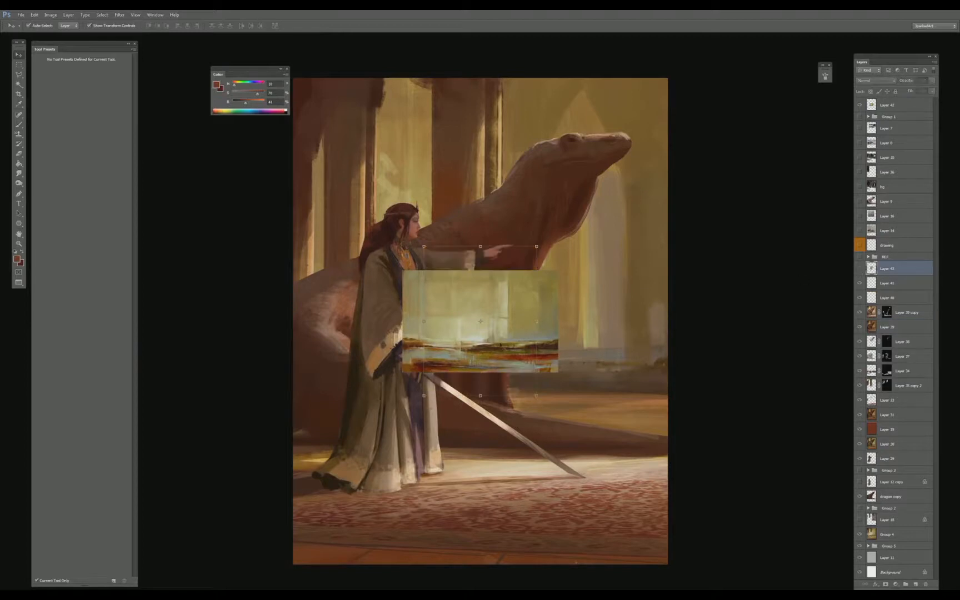
pyautogui.click(523, 317)
pyautogui.moveTo(893, 107); pyautogui.dragTo(886, 261)
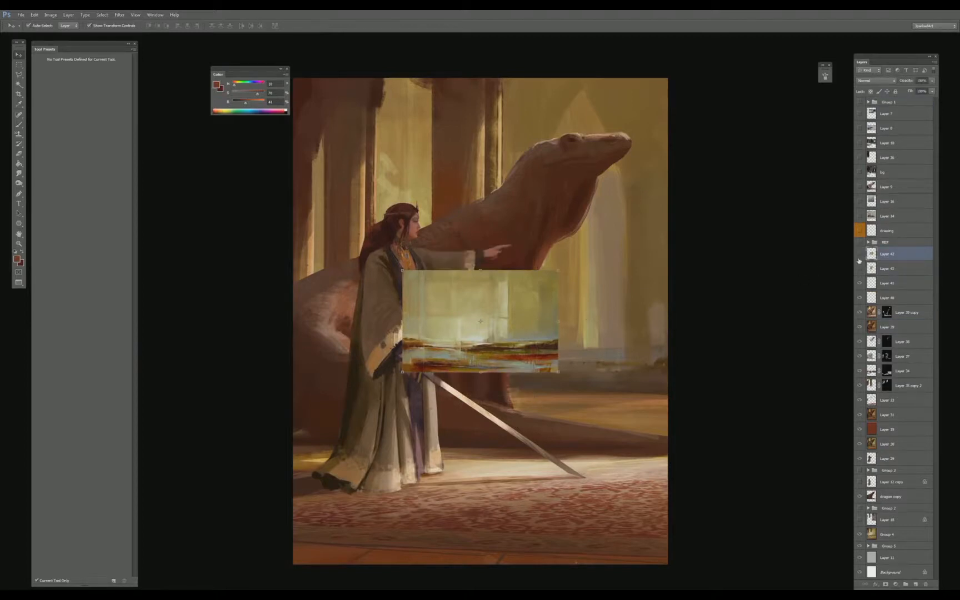
pyautogui.click(859, 254)
# - Show the face painting layer, then enlarge and tilt it over the dragon's chest and the sword
pyautogui.click(859, 269)
pyautogui.click(889, 269)
pyautogui.moveTo(467, 266); pyautogui.dragTo(489, 368)
pyautogui.moveTo(559, 349); pyautogui.dragTo(596, 273)
pyautogui.moveTo(545, 369); pyautogui.dragTo(533, 334)
pyautogui.press('Return')
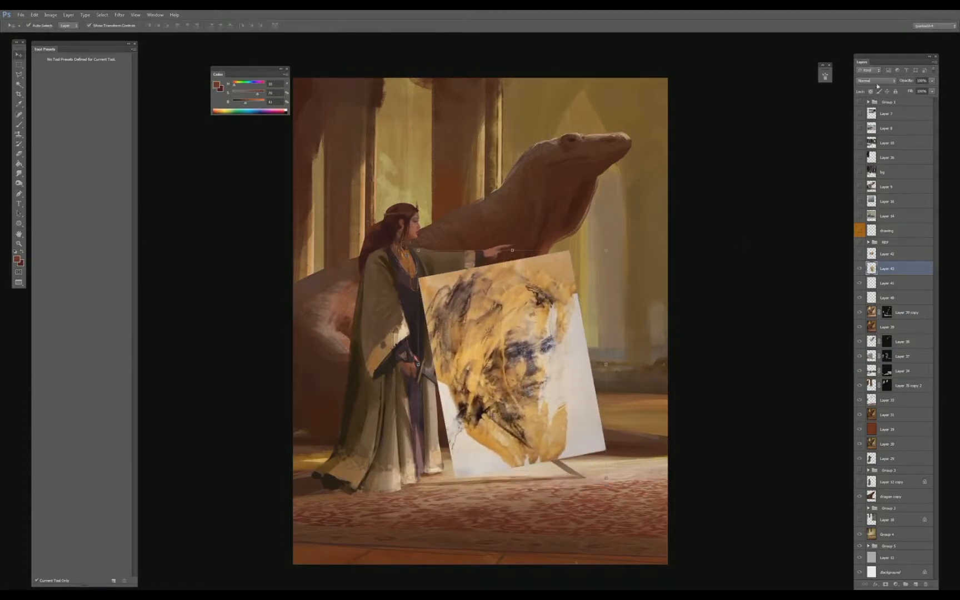
# - Set the face painting layer to Soft Light and brighten its highlights with a Levels adjustment
pyautogui.click(877, 82)
pyautogui.click(861, 195)
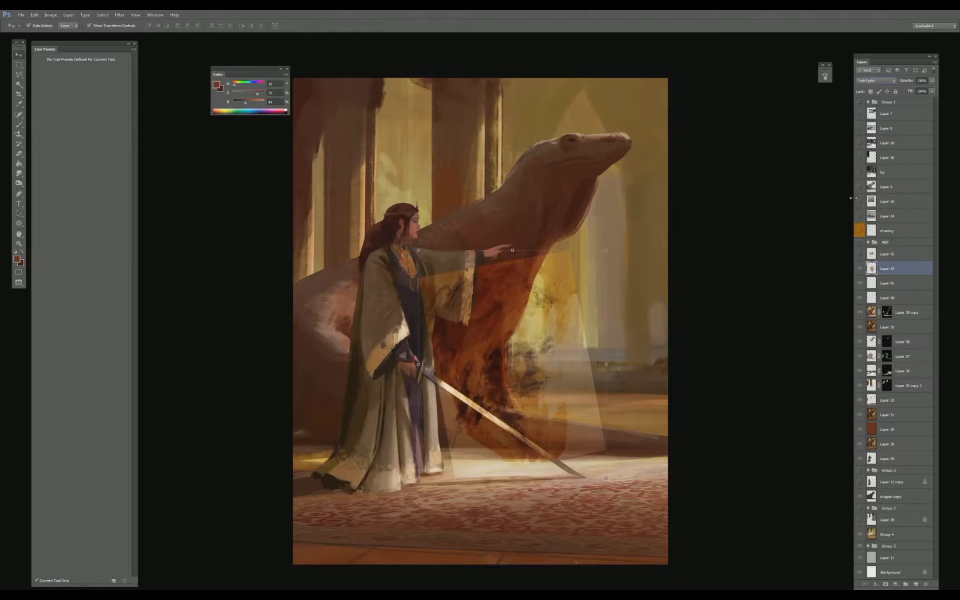
pyautogui.hotkey('ctrl', 'l')
pyautogui.moveTo(746, 193); pyautogui.dragTo(732, 195)
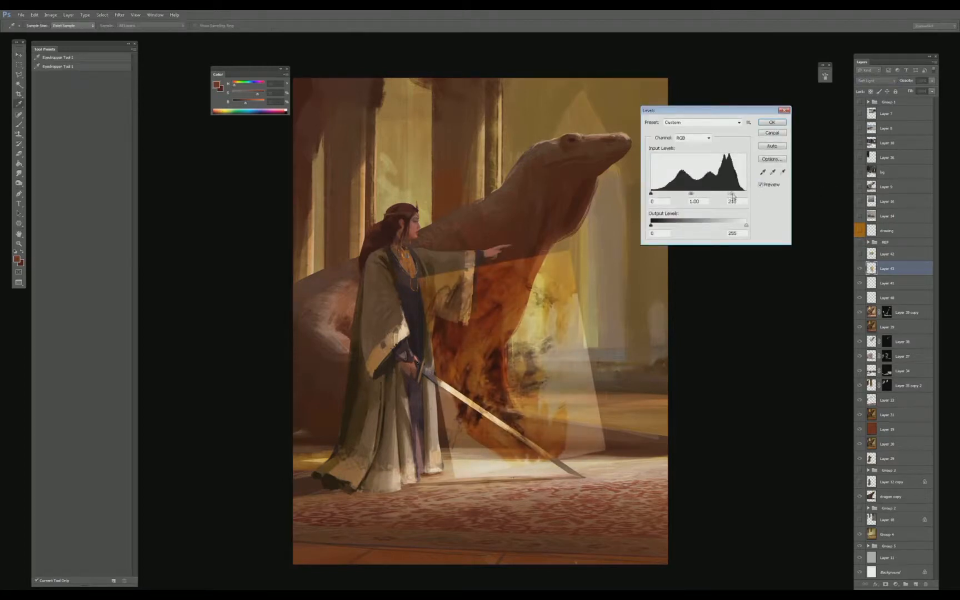
pyautogui.press('Return')
# - Try the Overlay blend mode on the face painting layer and switch back to Soft Light
pyautogui.click(877, 81)
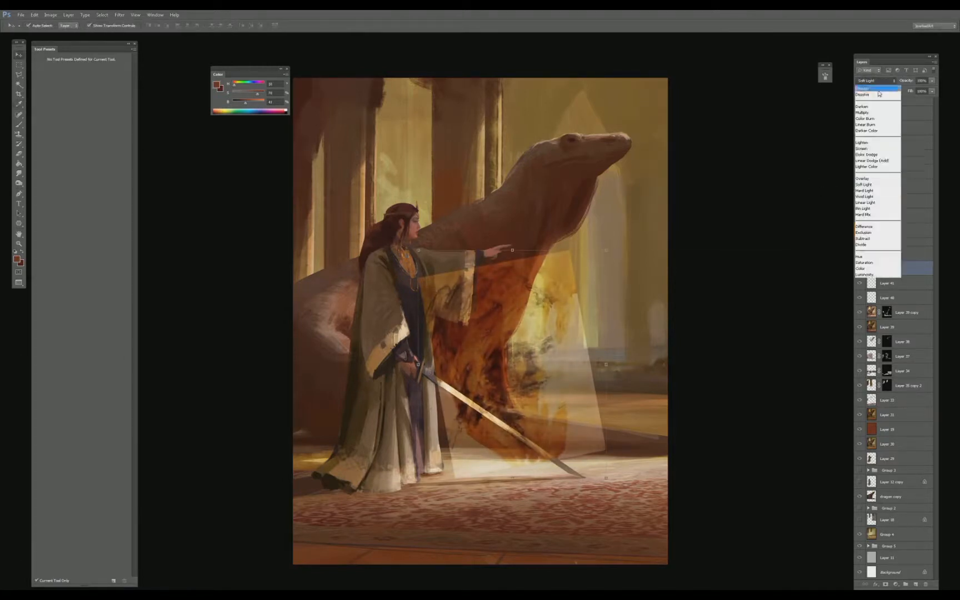
pyautogui.click(873, 179)
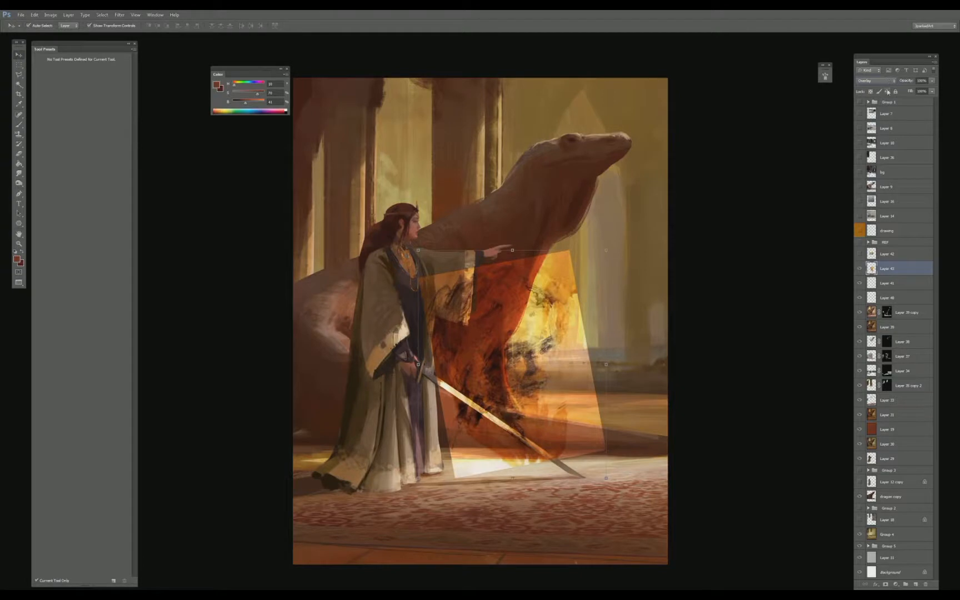
pyautogui.click(878, 81)
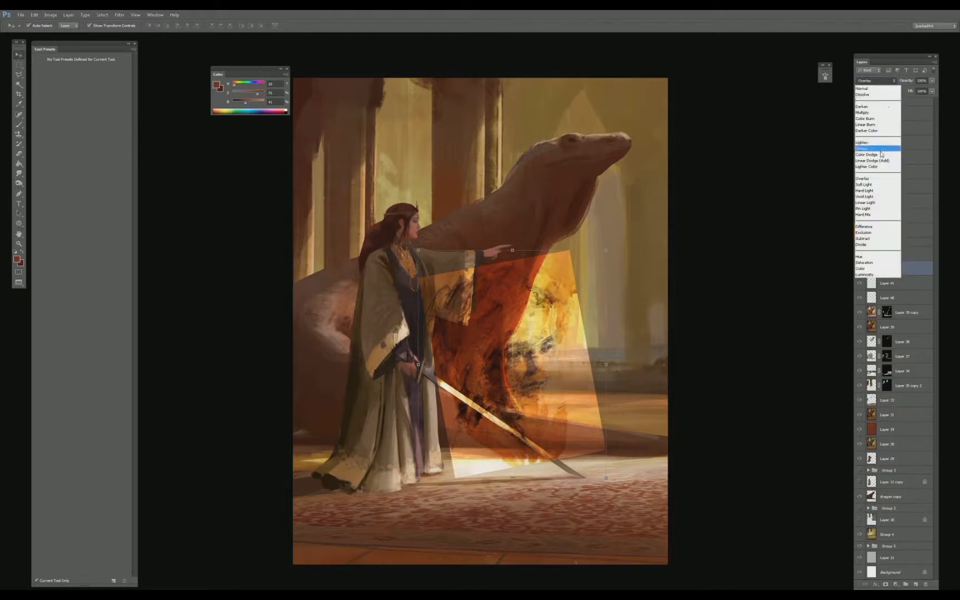
pyautogui.click(871, 184)
pyautogui.moveTo(510, 255); pyautogui.dragTo(528, 209)
pyautogui.press('Escape')
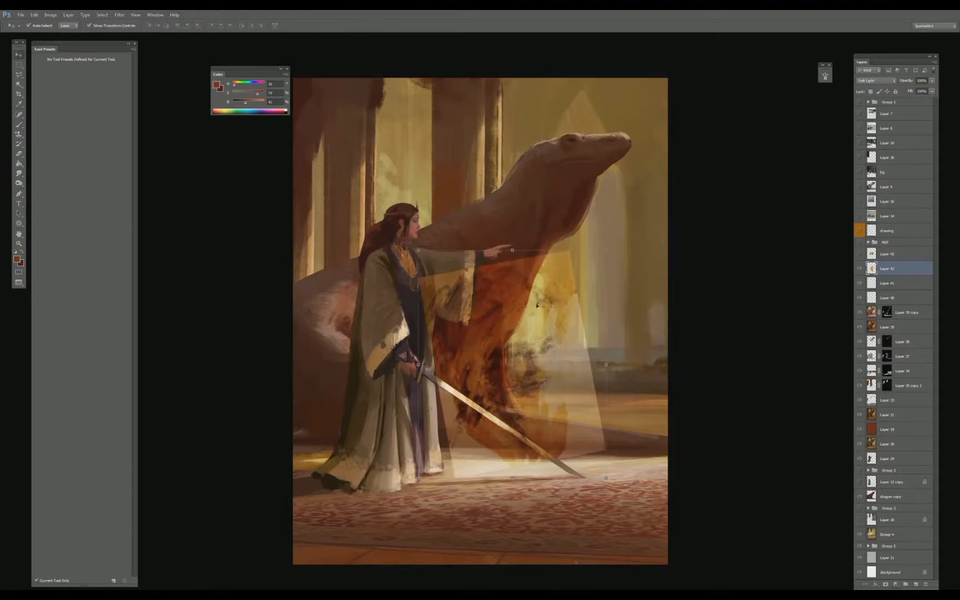
# - Move and rotate the face texture over the dragon's head and neck, and place a duplicate over its chest and the woman's robe
pyautogui.moveTo(543, 309); pyautogui.dragTo(575, 214)
pyautogui.click(679, 216)
pyautogui.click(664, 232)
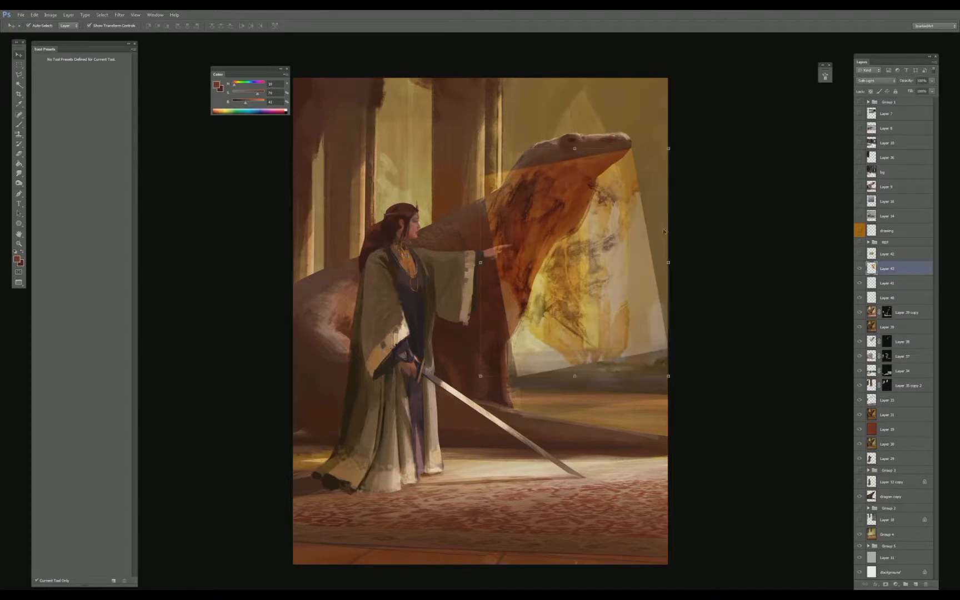
pyautogui.moveTo(675, 232); pyautogui.dragTo(460, 324)
pyautogui.press('Return')
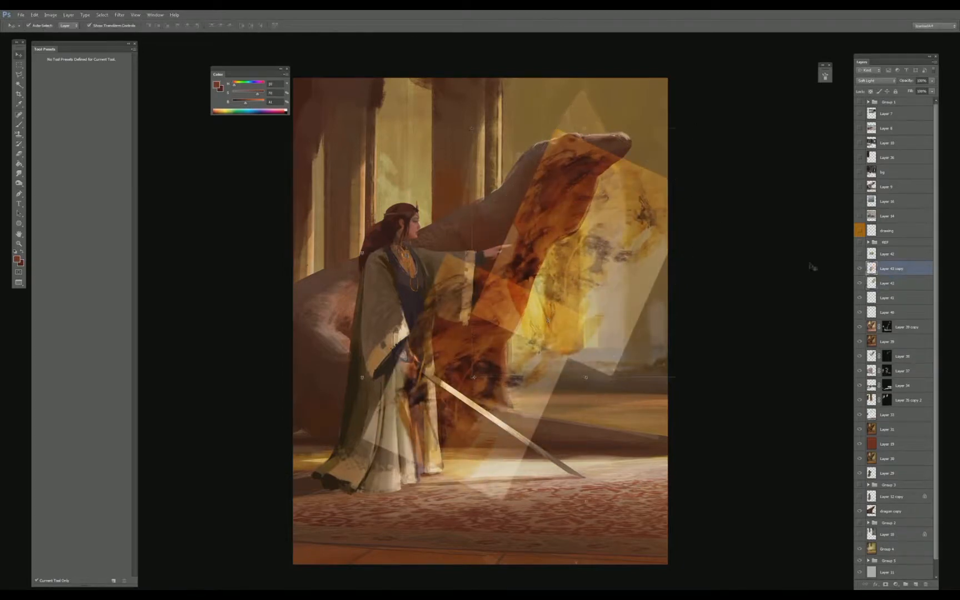
# - Merge the two face texture layers and set the merged layer to Soft Light
pyautogui.hotkey('ctrl', 'e')
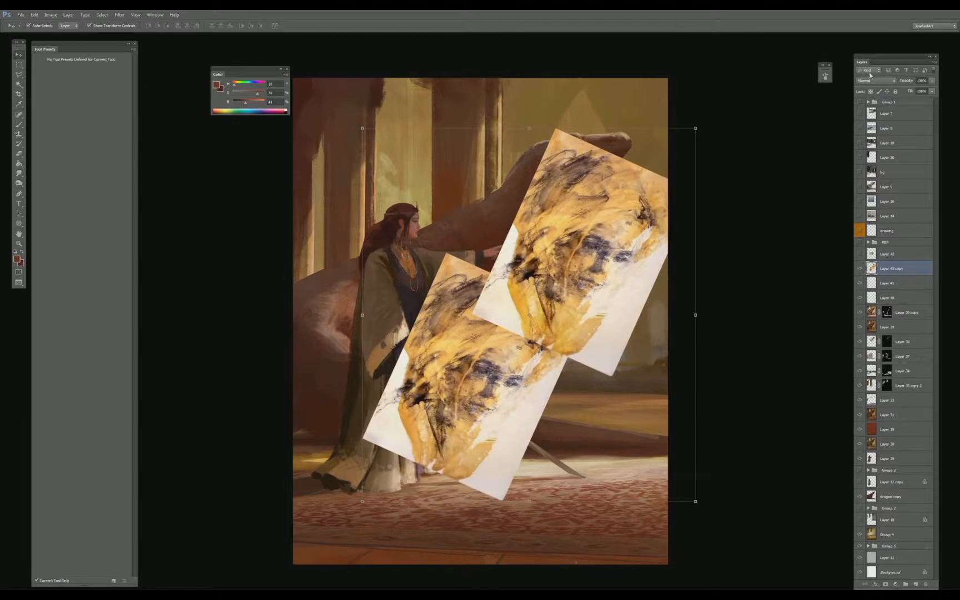
pyautogui.click(875, 80)
pyautogui.click(870, 179)
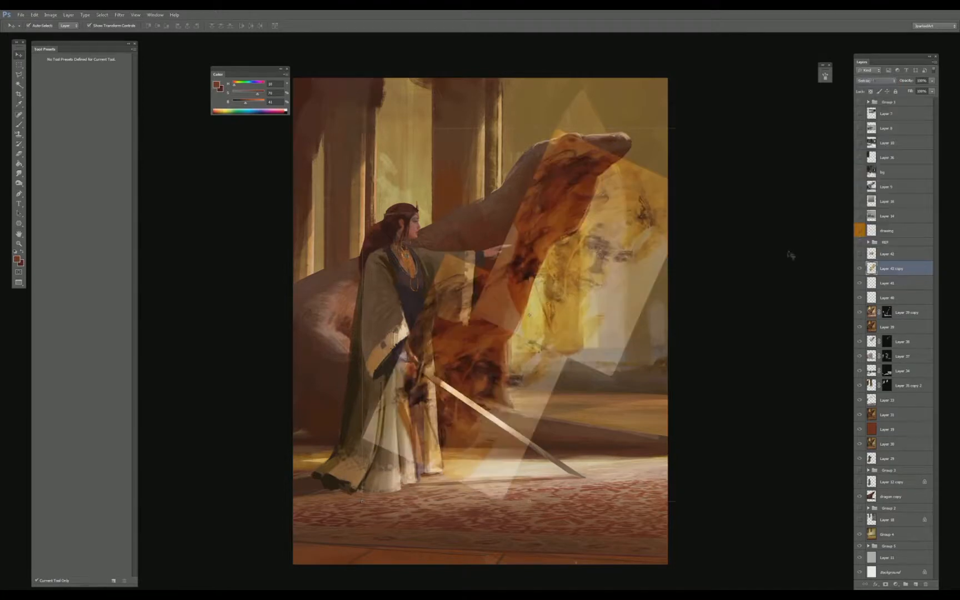
pyautogui.click(537, 221)
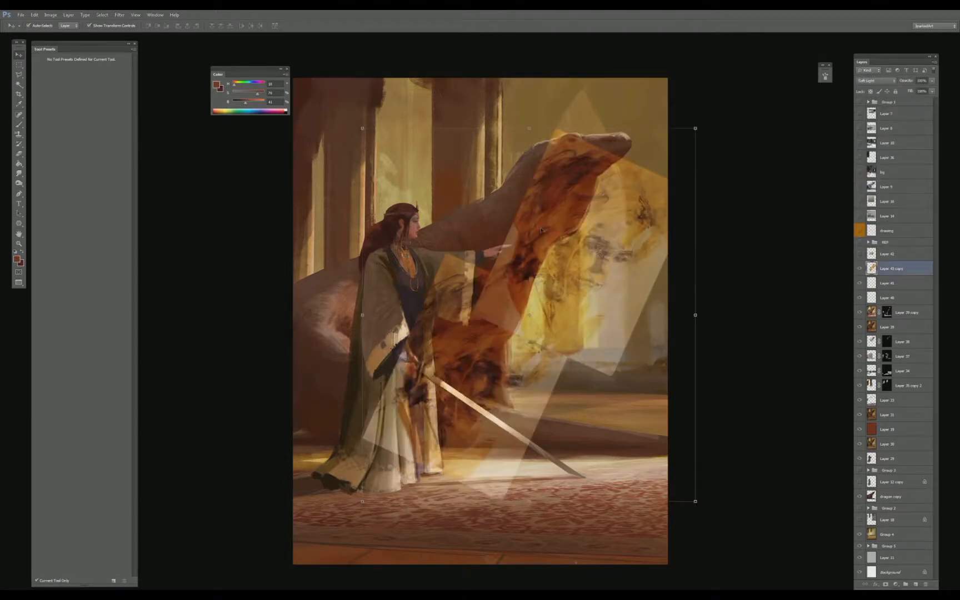
# - Switch from the Pattern Stamp to the Clone Stamp tool and set a clone source in the texture on the dragon's neck
pyautogui.press('s')
pyautogui.press('s')
pyautogui.press('s')
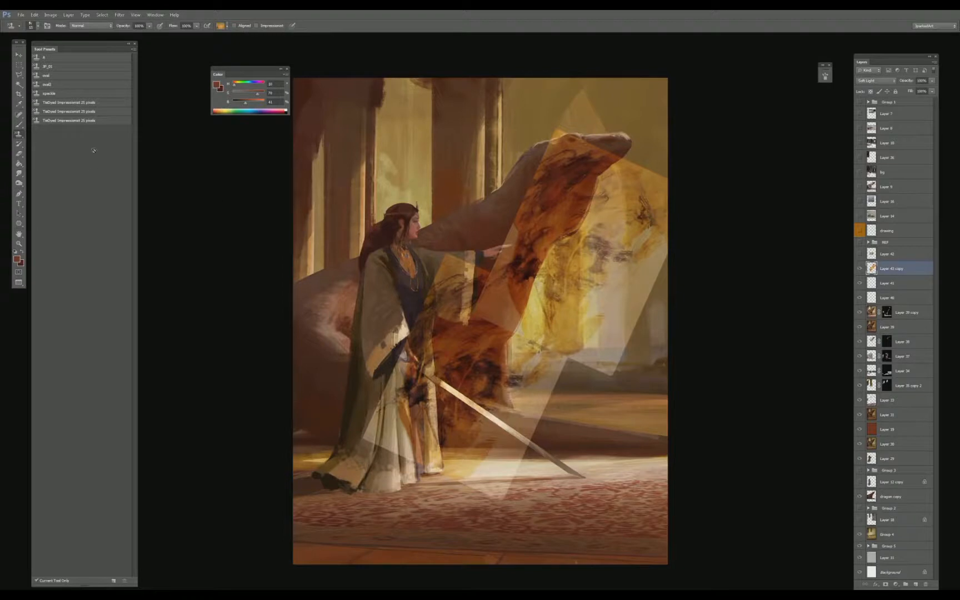
pyautogui.rightClick(20, 139)
pyautogui.click(53, 135)
pyautogui.click(400, 205)
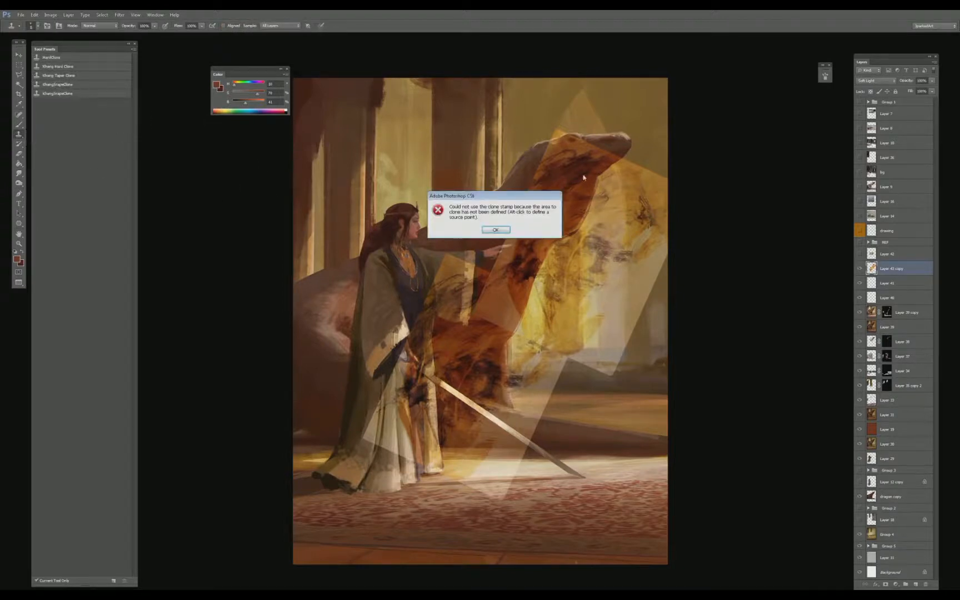
pyautogui.click(497, 230)
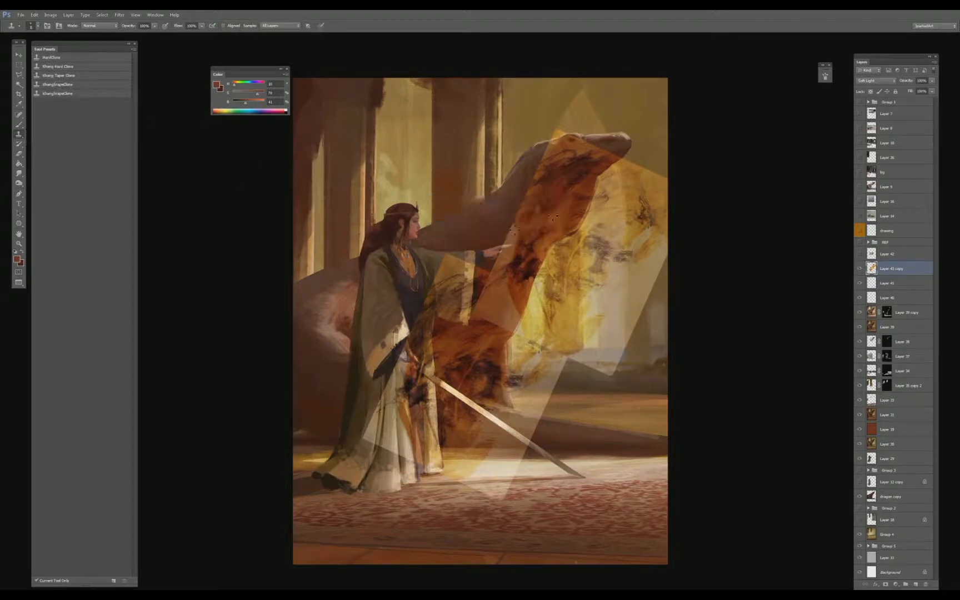
pyautogui.keyDown('alt'); pyautogui.click(548, 214); pyautogui.keyUp('alt')
# - Try cloning the texture down the dragon's neck toward the woman with all layers sampled, and undo the strokes
pyautogui.moveTo(505, 234)
pyautogui.mouseDown()
pyautogui.moveTo(472, 278)
pyautogui.moveTo(500, 259)
pyautogui.moveTo(486, 278)
pyautogui.moveTo(470, 267)
pyautogui.moveTo(478, 262)
pyautogui.moveTo(467, 245)
pyautogui.moveTo(428, 264)
pyautogui.mouseUp()
pyautogui.hotkey('ctrl', 'alt', 'z')
pyautogui.hotkey('ctrl', 'alt', 'z')
# - Set the Clone Stamp to sample only the current layer and clone the texture over the dragon's neck and the body behind the woman
pyautogui.click(280, 26)
pyautogui.click(276, 29)
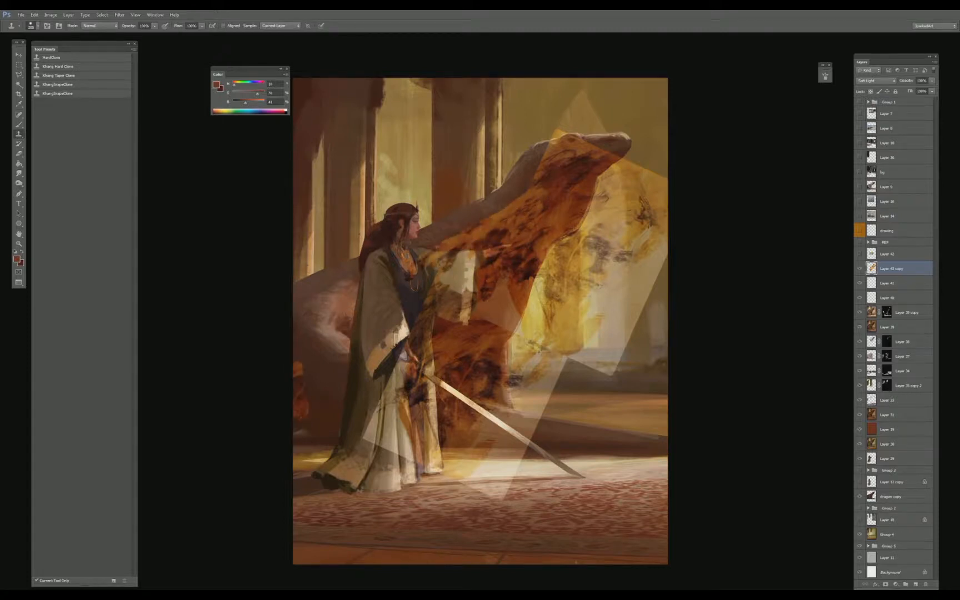
pyautogui.moveTo(314, 417)
pyautogui.mouseDown()
pyautogui.moveTo(330, 400)
pyautogui.moveTo(328, 435)
pyautogui.moveTo(314, 436)
pyautogui.mouseUp()
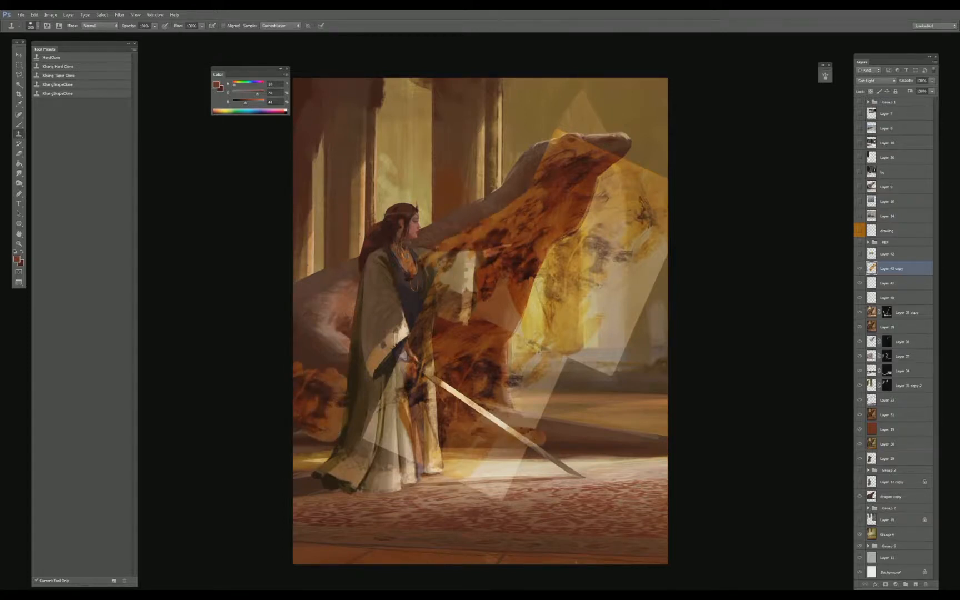
# - Clone the texture along the dragon's tail behind the sword and compare the painting with the texture layer hidden and shown
pyautogui.moveTo(536, 439)
pyautogui.mouseDown()
pyautogui.moveTo(486, 444)
pyautogui.moveTo(547, 437)
pyautogui.moveTo(620, 445)
pyautogui.mouseUp()
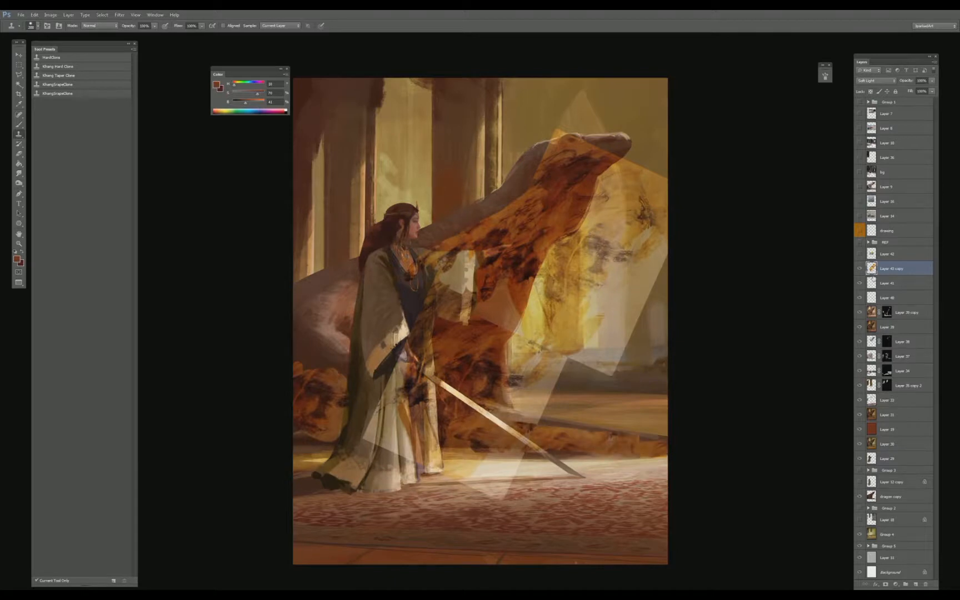
pyautogui.click(860, 271)
pyautogui.click(861, 269)
pyautogui.click(860, 269)
# - Fade the texture layer's dark tones by splitting the This Layer shadow slider in its Blend If options
pyautogui.doubleClick(915, 268)
pyautogui.moveTo(580, 161)
pyautogui.mouseDown()
pyautogui.moveTo(659, 163)
pyautogui.moveTo(598, 162)
pyautogui.mouseUp()
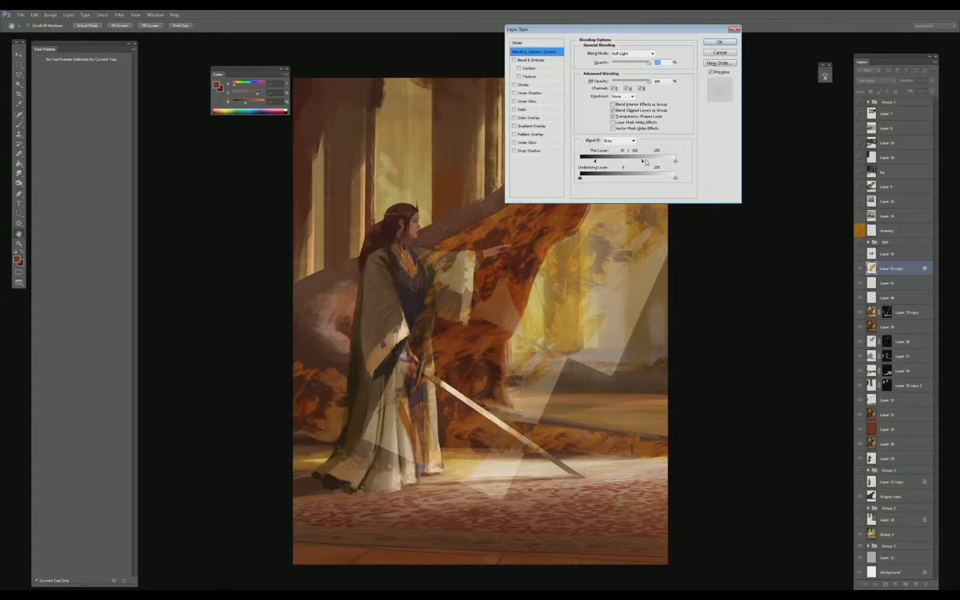
pyautogui.press('Return')
# - Add a layer mask to the texture layer and invert it to black so the texture is hidden
pyautogui.press('s')
pyautogui.click(888, 585)
pyautogui.press('d')
pyautogui.press('b')
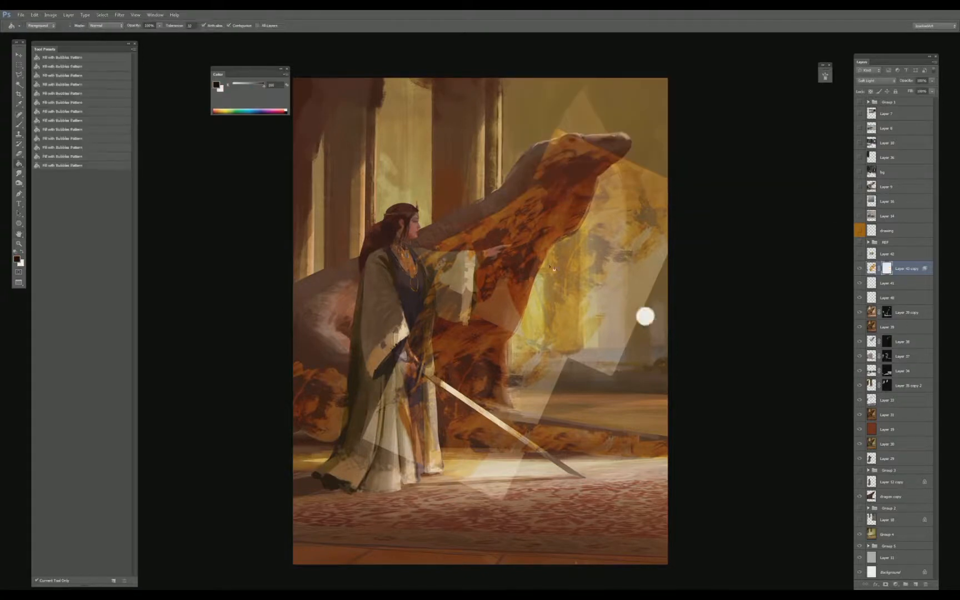
pyautogui.hotkey('ctrl', 'i')
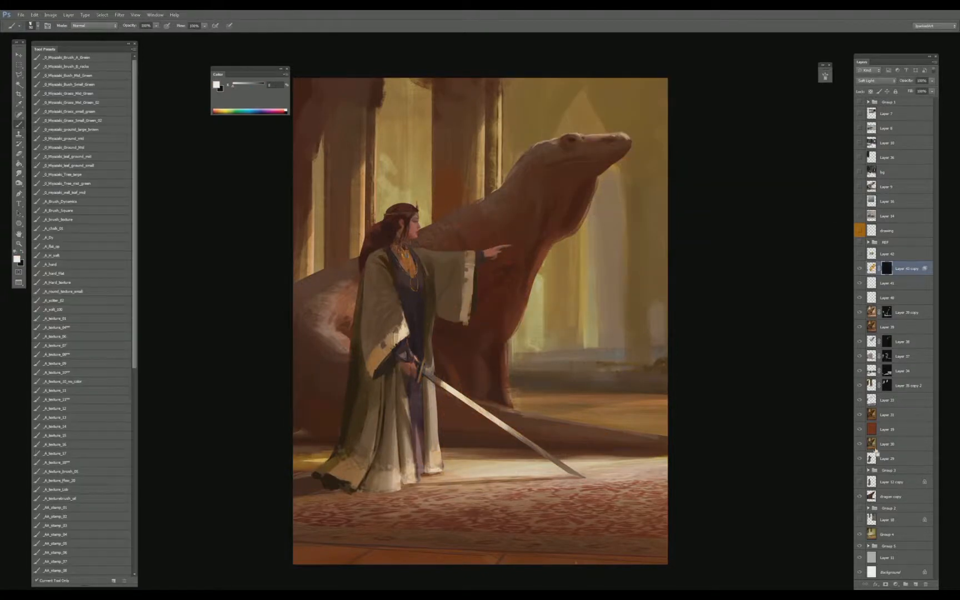
# - Load the dragon's silhouette as a selection and reveal texture on its throat using a large white _A_texture_10_no_color brush
pyautogui.keyDown('ctrl'); pyautogui.click(870, 496); pyautogui.keyUp('ctrl')
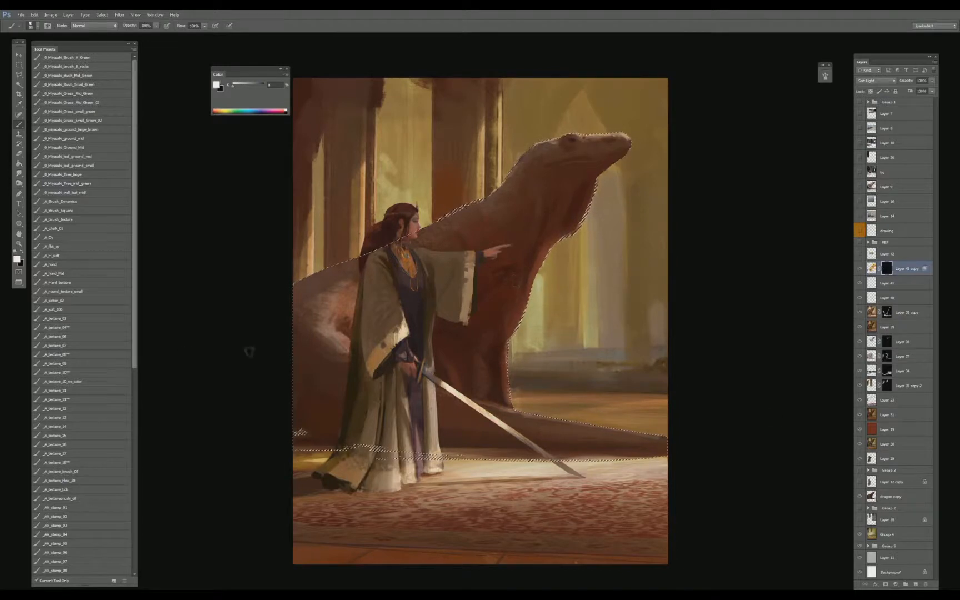
pyautogui.click(86, 382)
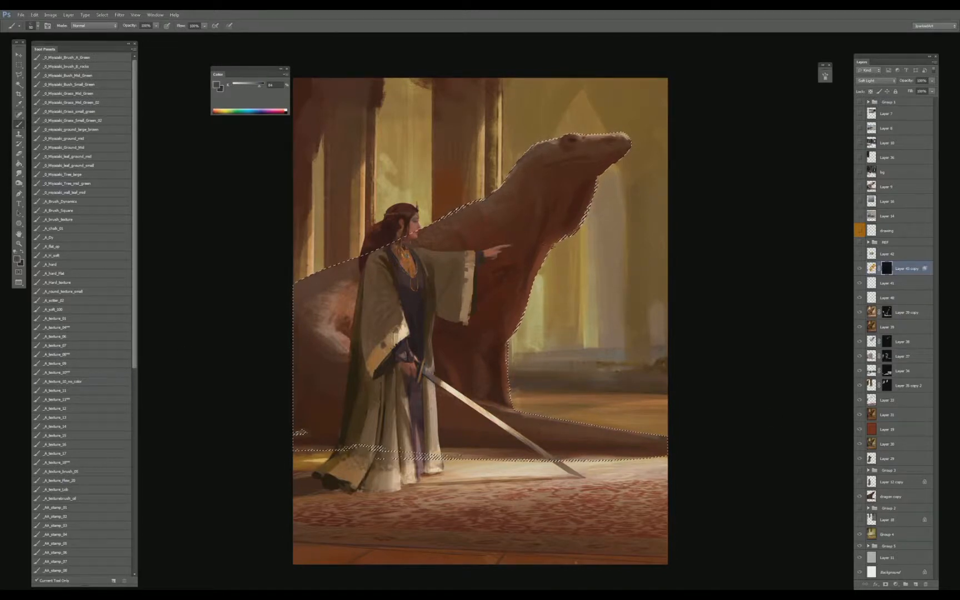
pyautogui.press(']')
pyautogui.press(']')
pyautogui.press(']')
pyautogui.press(']')
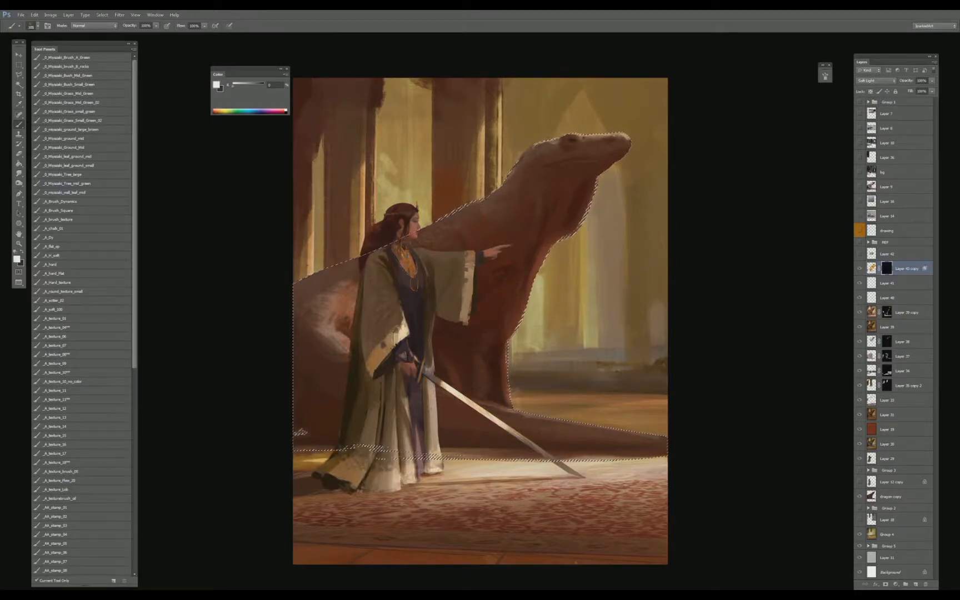
pyautogui.press(']')
pyautogui.press(']')
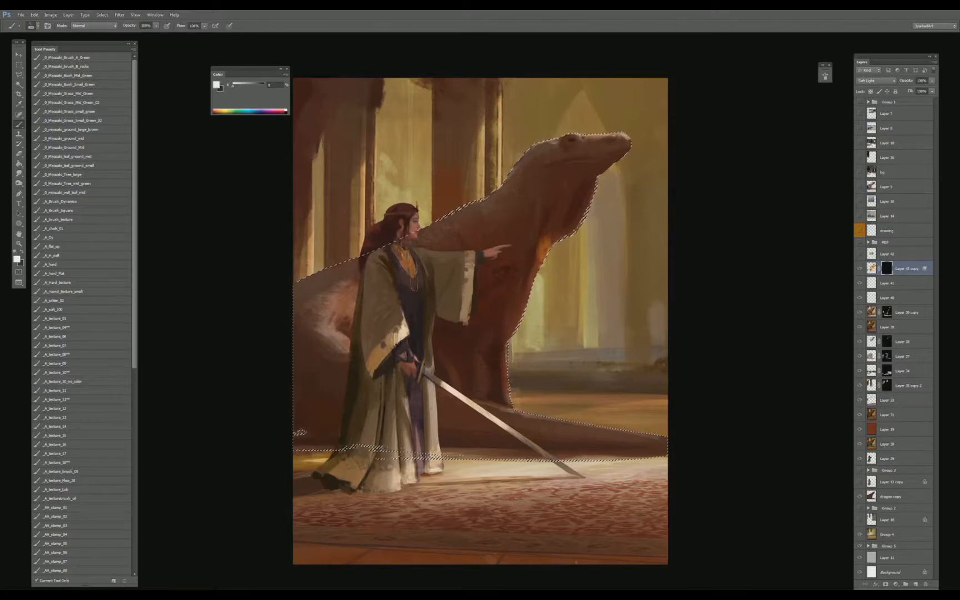
pyautogui.press('9')
pyautogui.moveTo(566, 243); pyautogui.dragTo(553, 254)
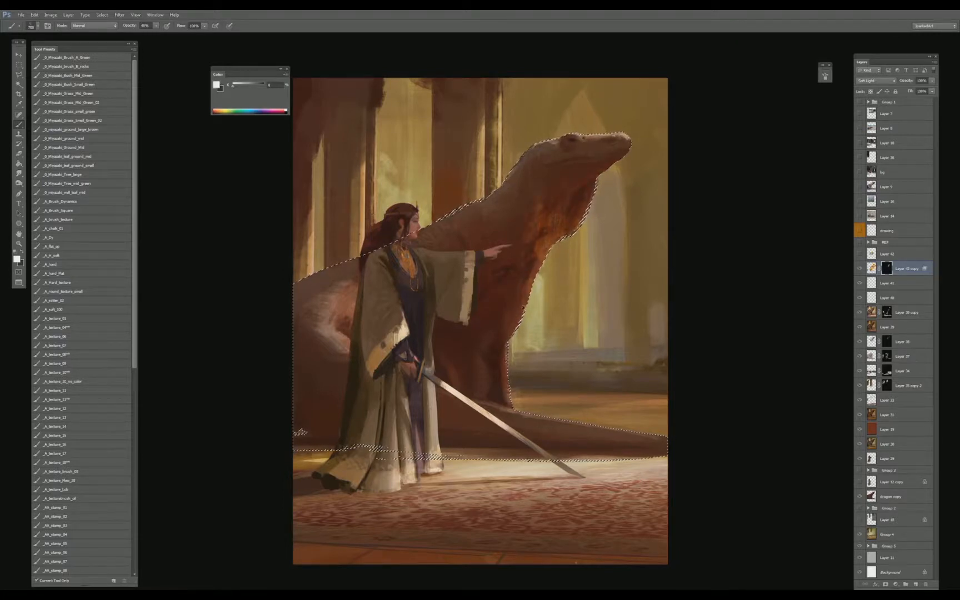
# - Reveal the texture in the mask down the dragon's chest and along its lower body with a smaller brush
pyautogui.press('[')
pyautogui.press('[')
pyautogui.press('[')
pyautogui.moveTo(528, 283)
pyautogui.mouseDown()
pyautogui.moveTo(514, 334)
pyautogui.moveTo(509, 317)
pyautogui.mouseUp()
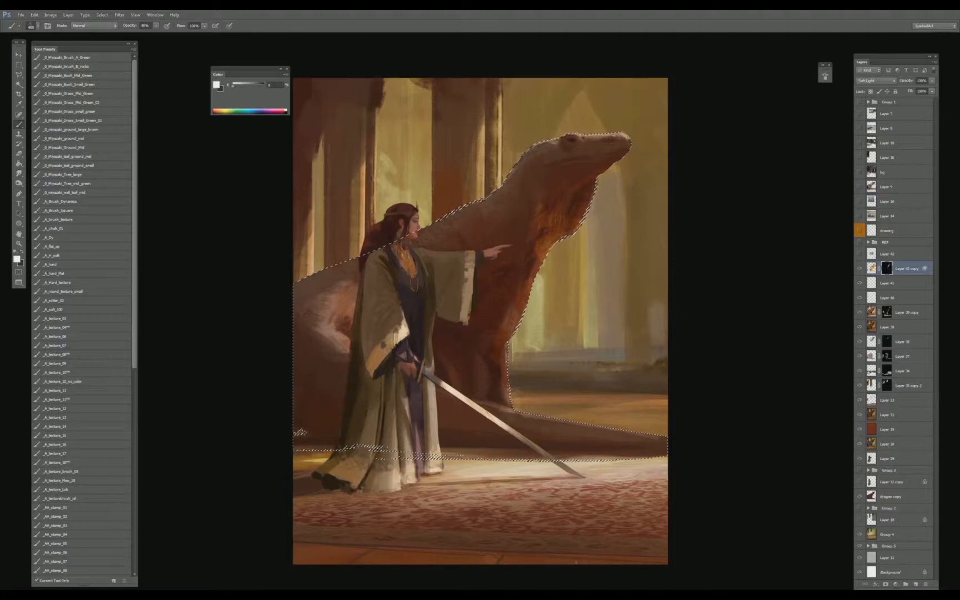
pyautogui.press('[')
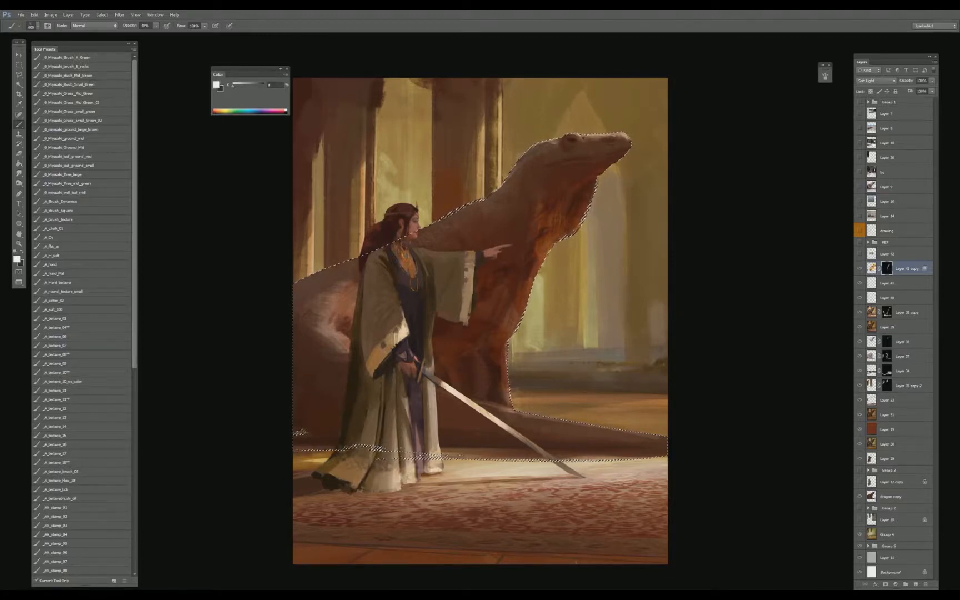
pyautogui.press('[')
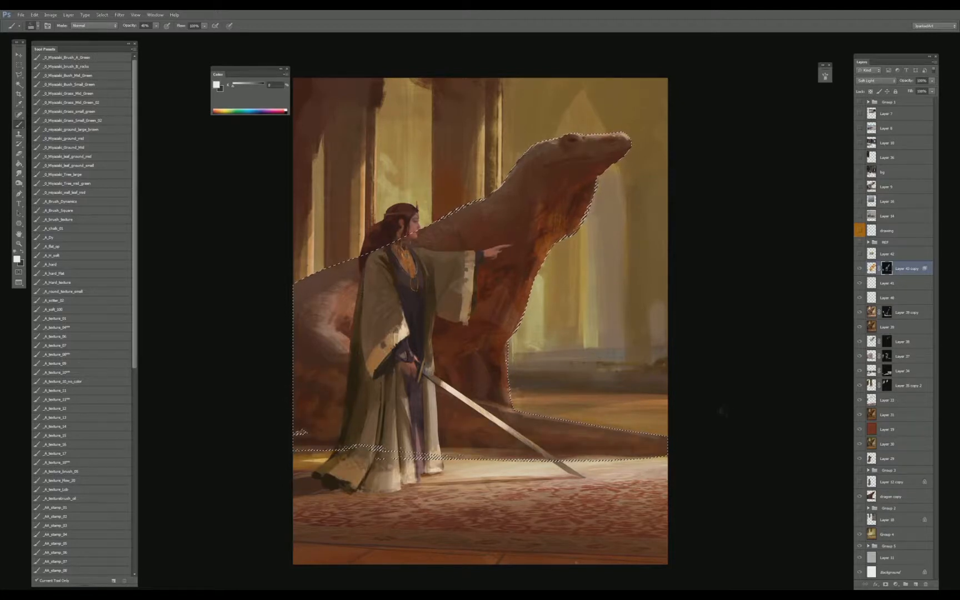
# - Clear the selection and tone down the texture on the dragon's neck and chest by painting black on the mask
pyautogui.hotkey('ctrl', 'd')
pyautogui.press('x')
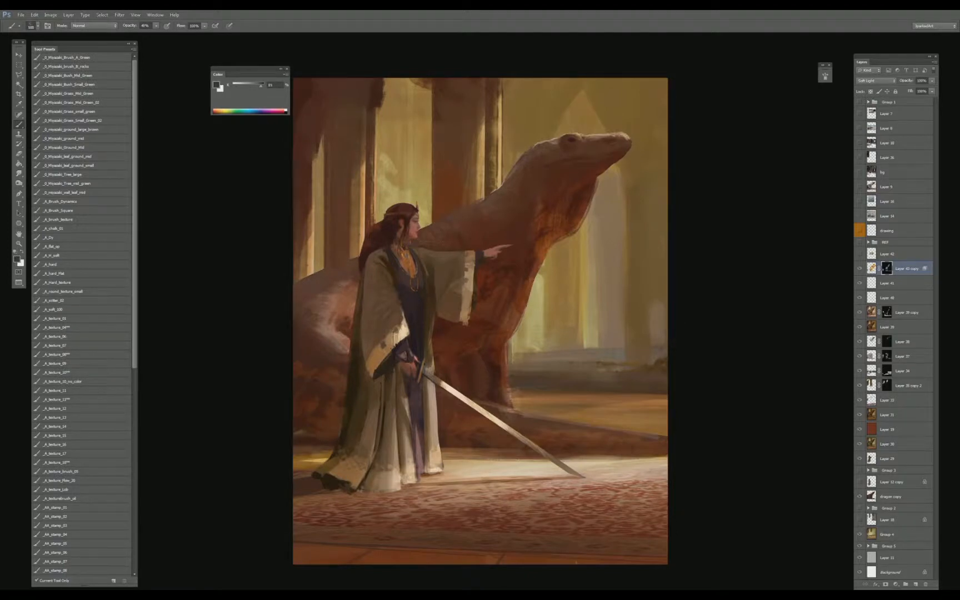
pyautogui.press('d')
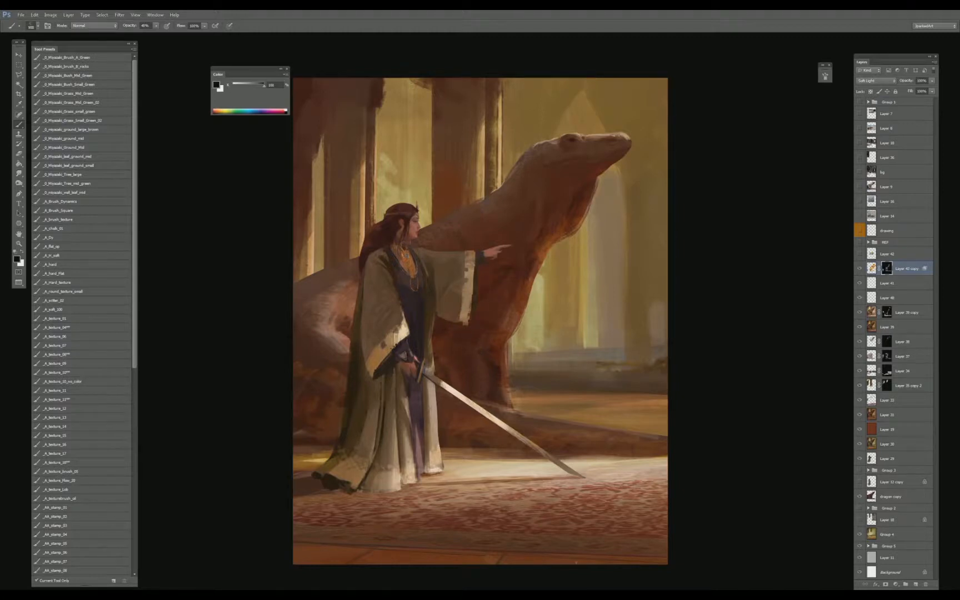
# - Smudge the texture on the dragon's skin, working on the layer's image with an enlarged Smudge brush
pyautogui.press('r')
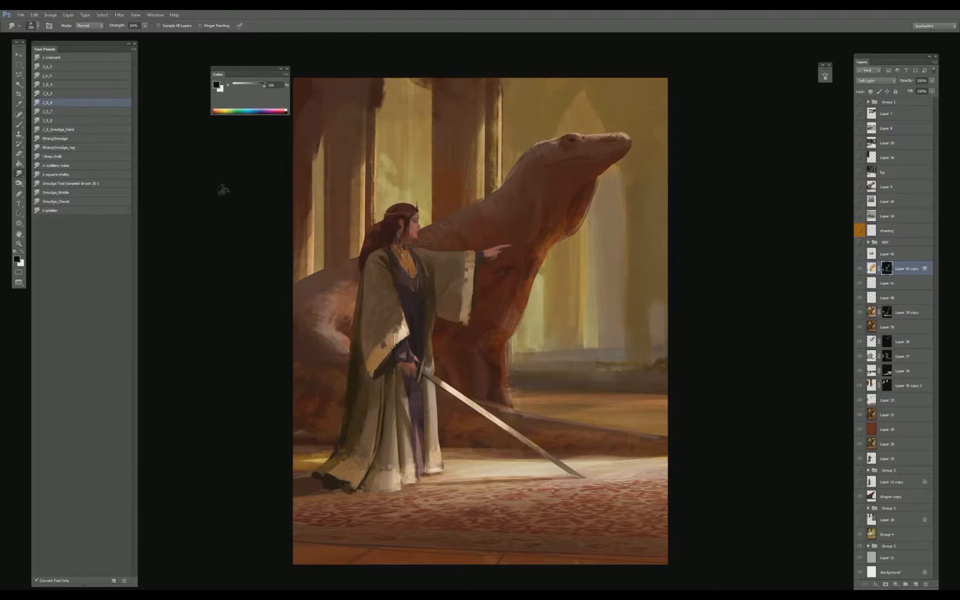
pyautogui.click(55, 93)
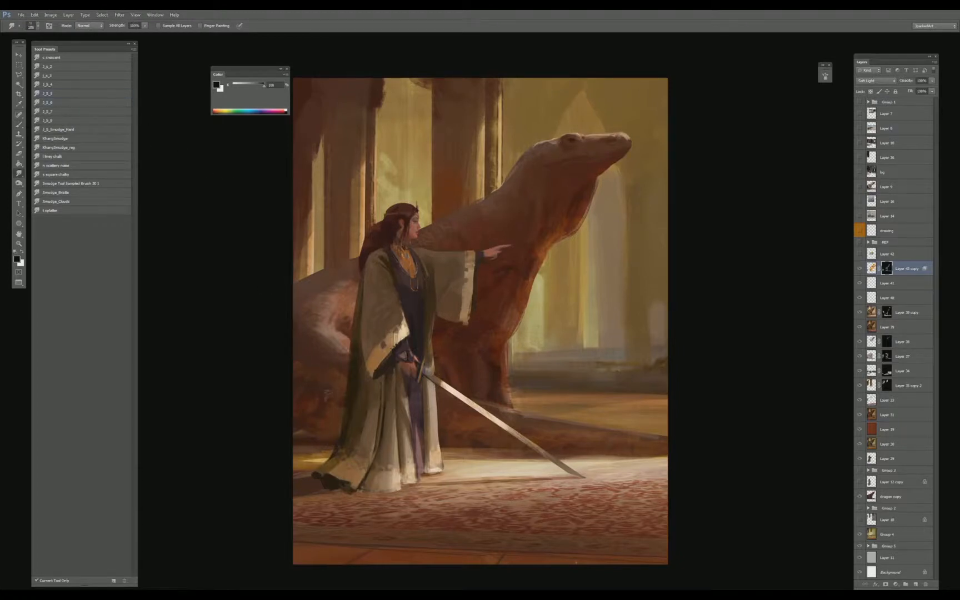
pyautogui.click(870, 269)
pyautogui.press(']')
pyautogui.press(']')
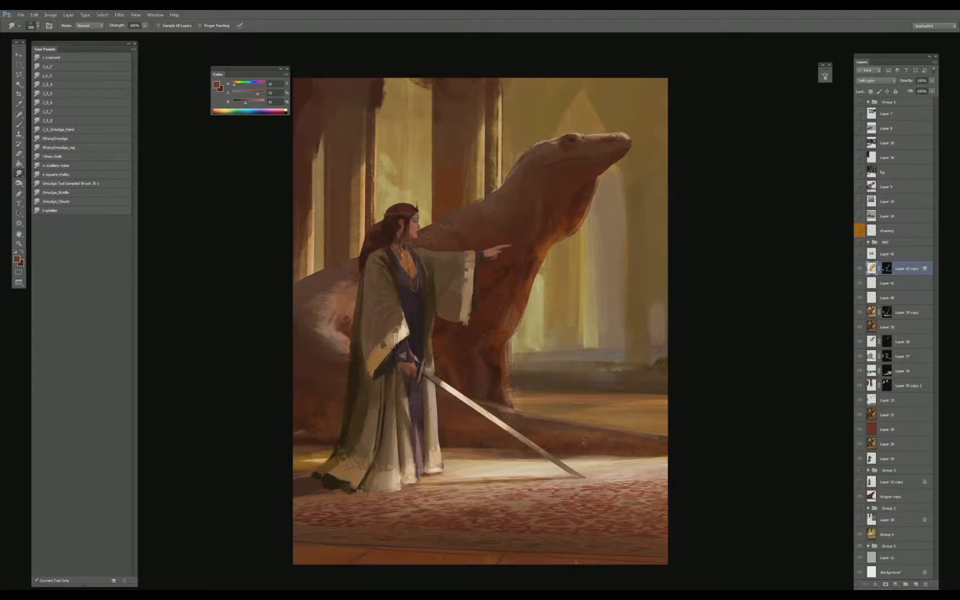
# - Soften the dragon's skin texture further using the KhangSmudge preset at a larger brush size
pyautogui.click(69, 138)
pyautogui.press(']')
pyautogui.press(']')
pyautogui.press(']')
pyautogui.press(']')
pyautogui.press(']')
pyautogui.press('[')
pyautogui.press('[')
# - Load the woman's silhouette as a selection and add a new layer above the masked texture layer
pyautogui.press('v')
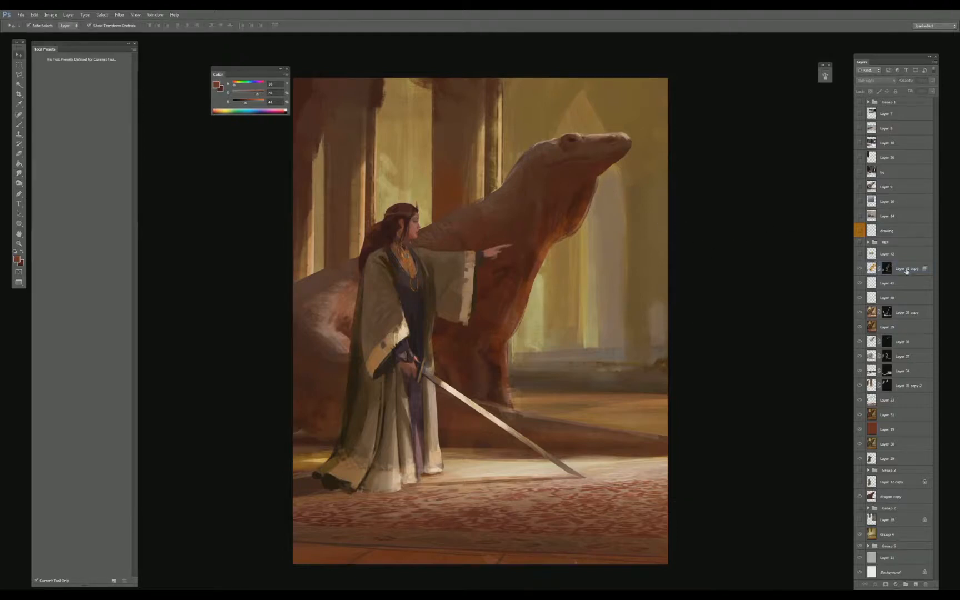
pyautogui.click(906, 269)
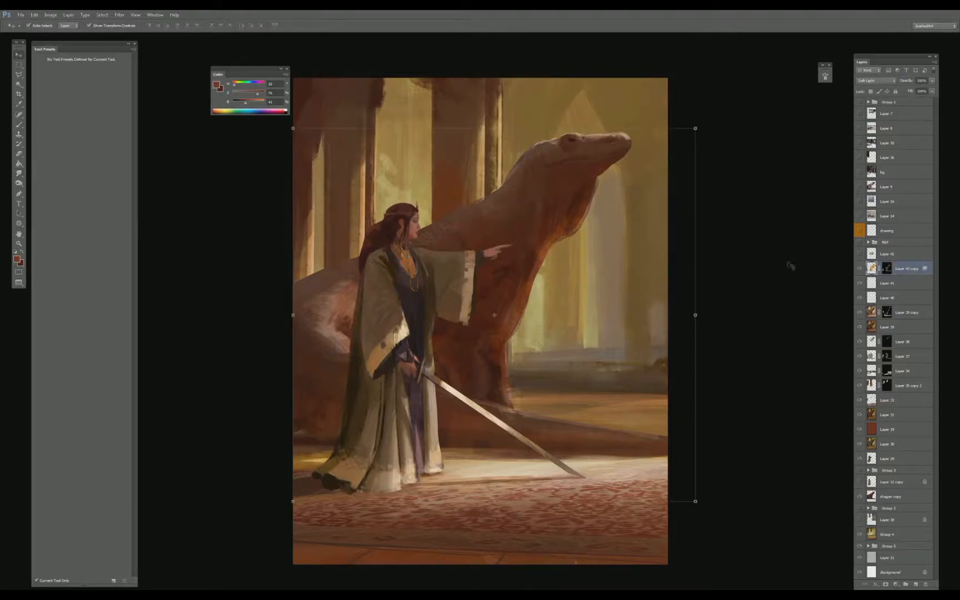
pyautogui.keyDown('ctrl'); pyautogui.click(872, 459); pyautogui.keyUp('ctrl')
pyautogui.click(916, 584)
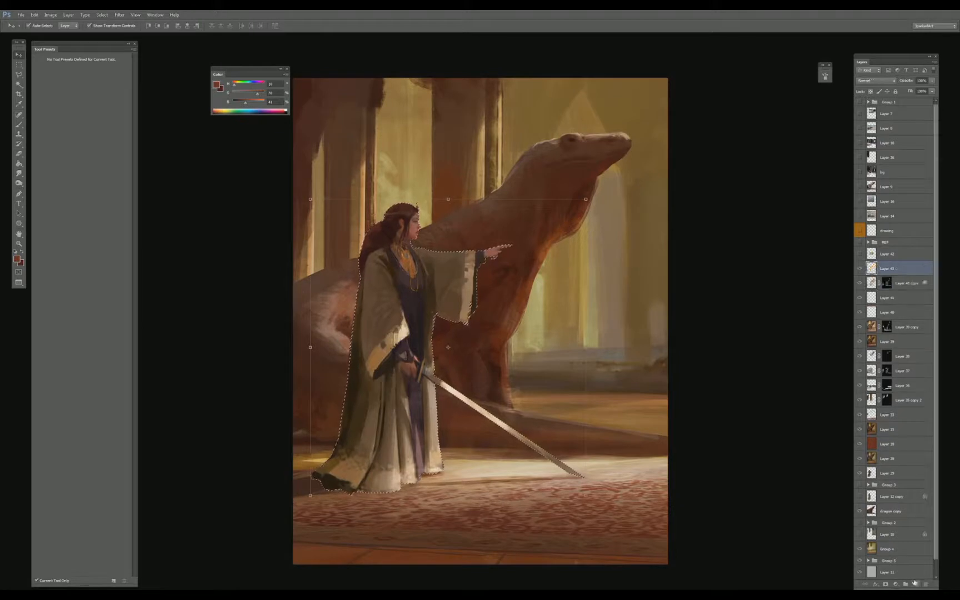
# - Paint dark reddish brown sampled from the dragon over the woman's head and upper body with the _A_soft_100 brush
pyautogui.press('b')
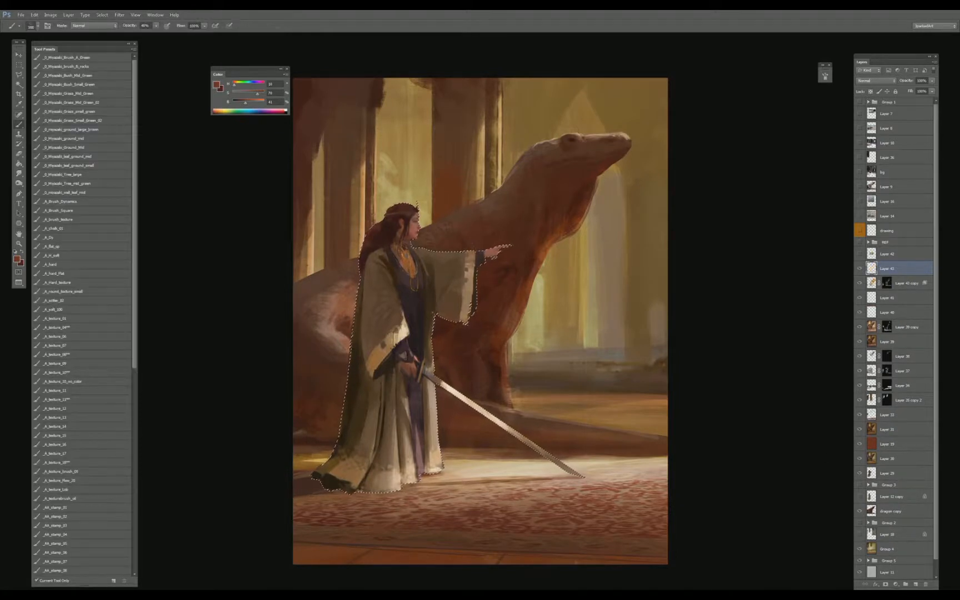
pyautogui.press('[')
pyautogui.click(71, 310)
pyautogui.keyDown('alt'); pyautogui.click(456, 232); pyautogui.keyUp('alt')
pyautogui.keyDown('alt'); pyautogui.click(482, 239); pyautogui.keyUp('alt')
pyautogui.keyDown('alt'); pyautogui.click(482, 237); pyautogui.keyUp('alt')
pyautogui.moveTo(412, 214); pyautogui.dragTo(406, 261)
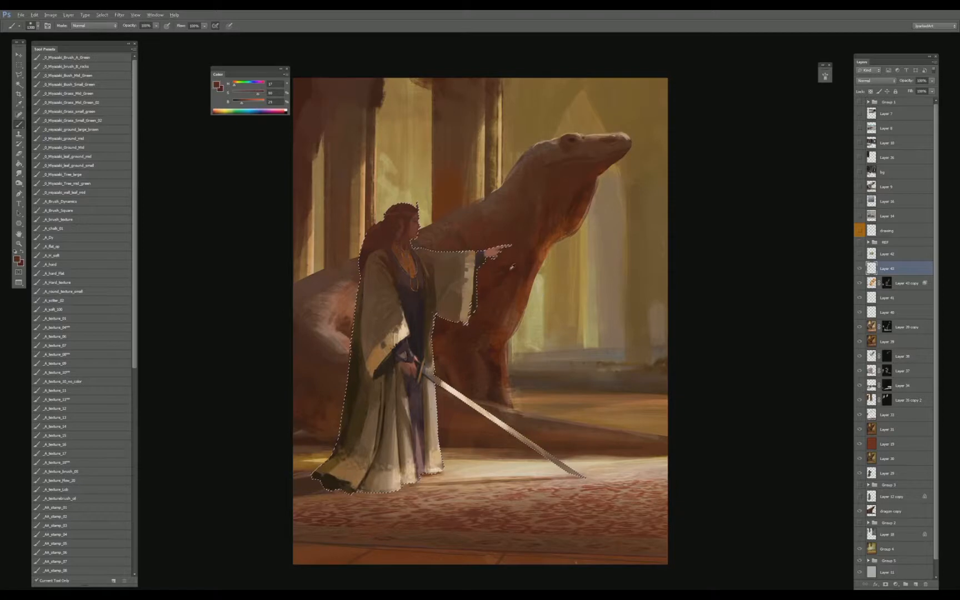
pyautogui.keyDown('alt'); pyautogui.click(512, 267); pyautogui.keyUp('alt')
pyautogui.moveTo(383, 217)
pyautogui.mouseDown()
pyautogui.moveTo(409, 261)
pyautogui.moveTo(389, 317)
pyautogui.moveTo(467, 267)
pyautogui.mouseUp()
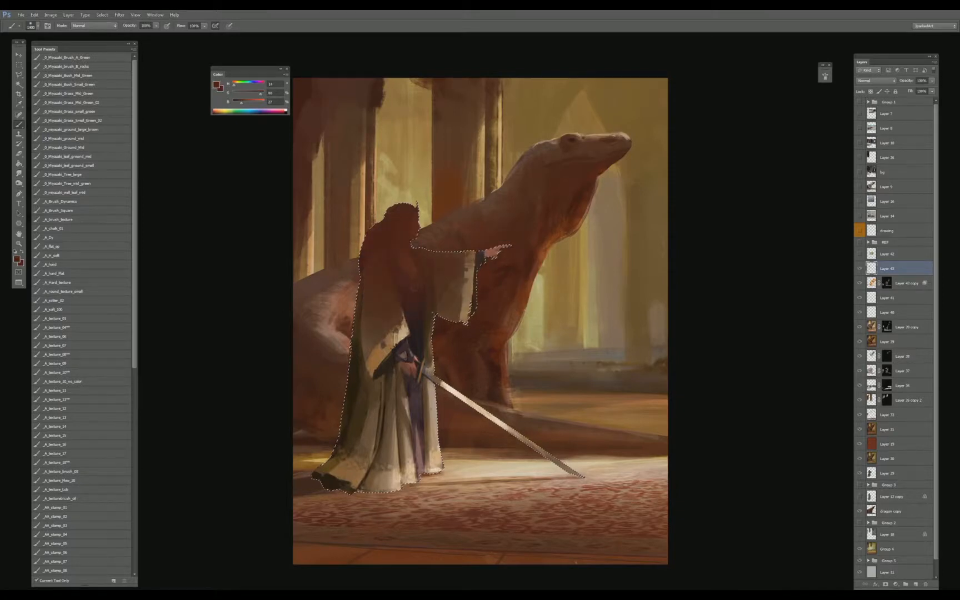
# - Clear the selection, try Overlay on the woman's shading layer, and set its blend mode to Soft Light
pyautogui.hotkey('ctrl', 'd')
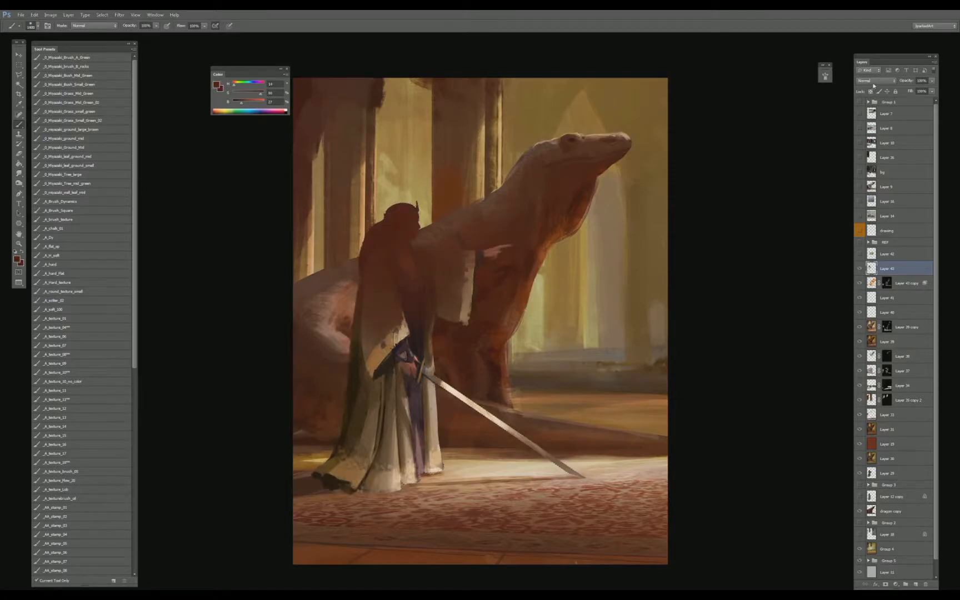
pyautogui.click(875, 81)
pyautogui.click(881, 180)
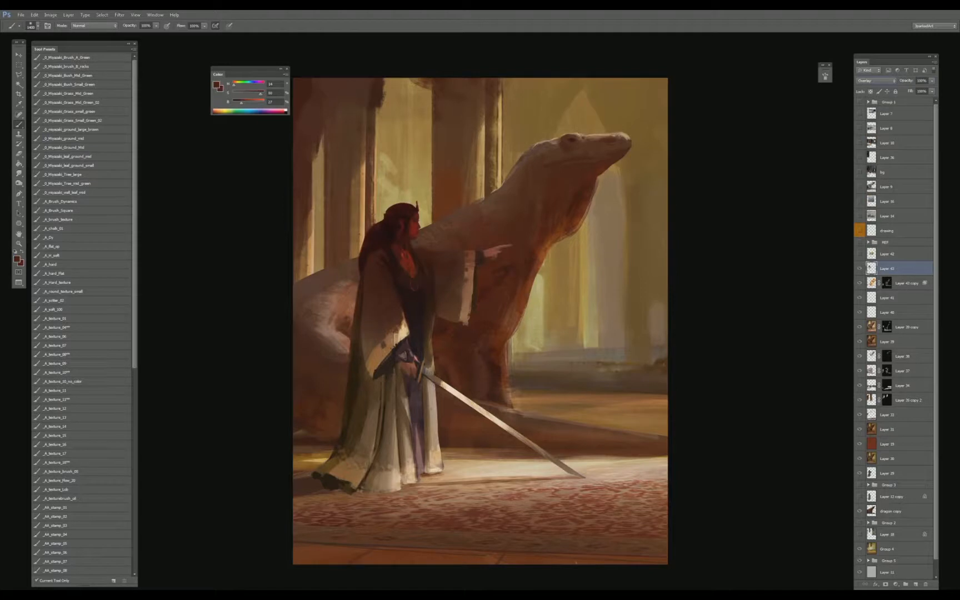
pyautogui.click(875, 81)
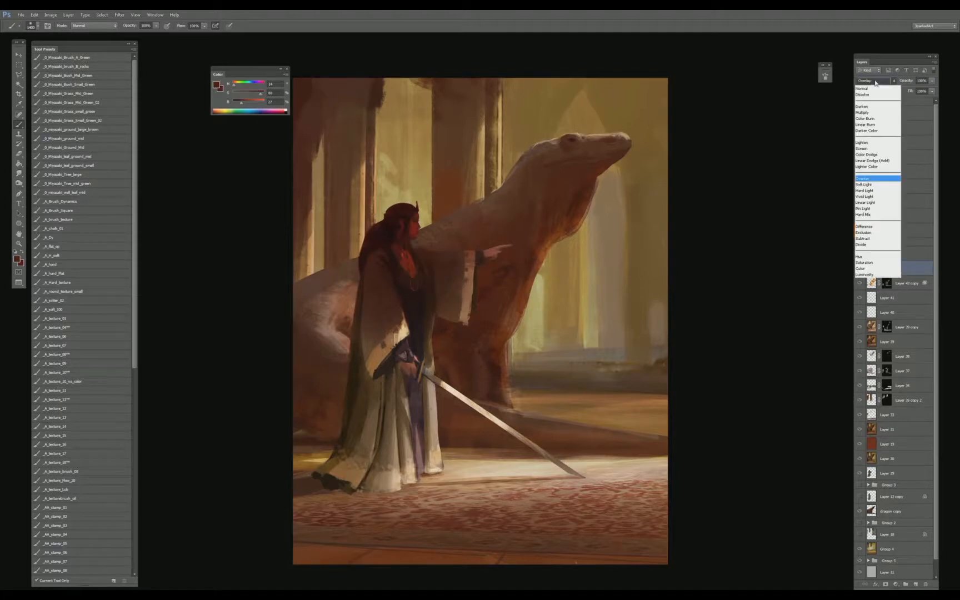
pyautogui.click(880, 188)
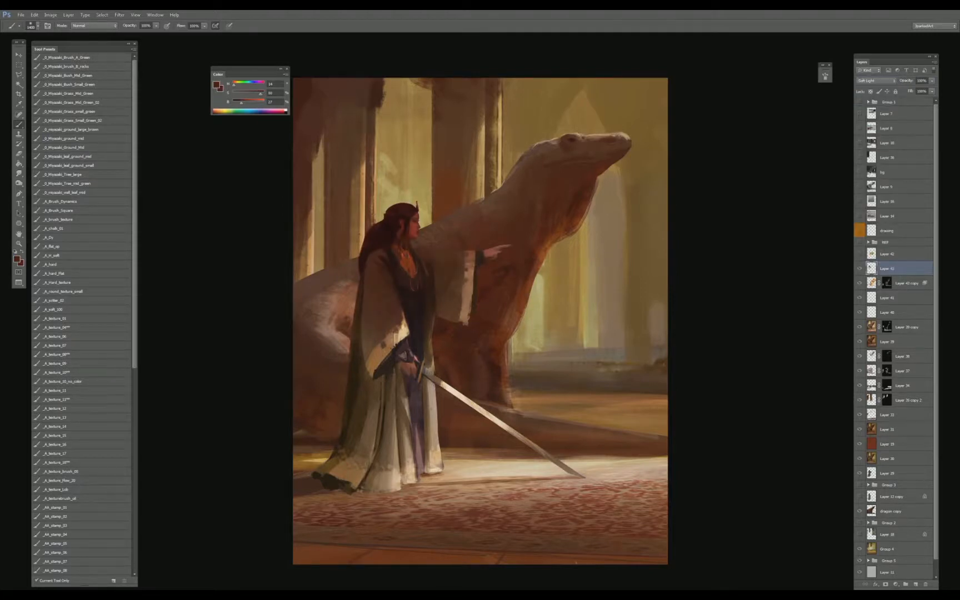
# - Examine the woman with the shading layer hidden and shown, and check how the whole painting reads at small size
pyautogui.click(859, 269)
pyautogui.click(859, 269)
pyautogui.click(859, 269)
pyautogui.click(859, 270)
pyautogui.hotkey('ctrl', '-')
pyautogui.hotkey('ctrl', '-')
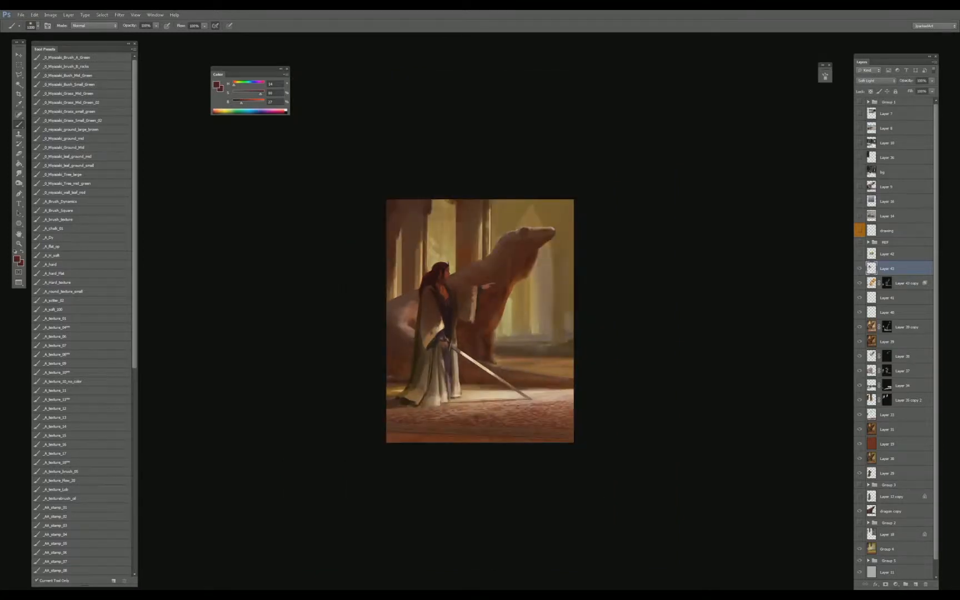
pyautogui.hotkey('ctrl', '+')
pyautogui.hotkey('ctrl', '+')
# - Shift the shading layer's hue toward yellow-green with Hue/Saturation
pyautogui.hotkey('ctrl', 'u')
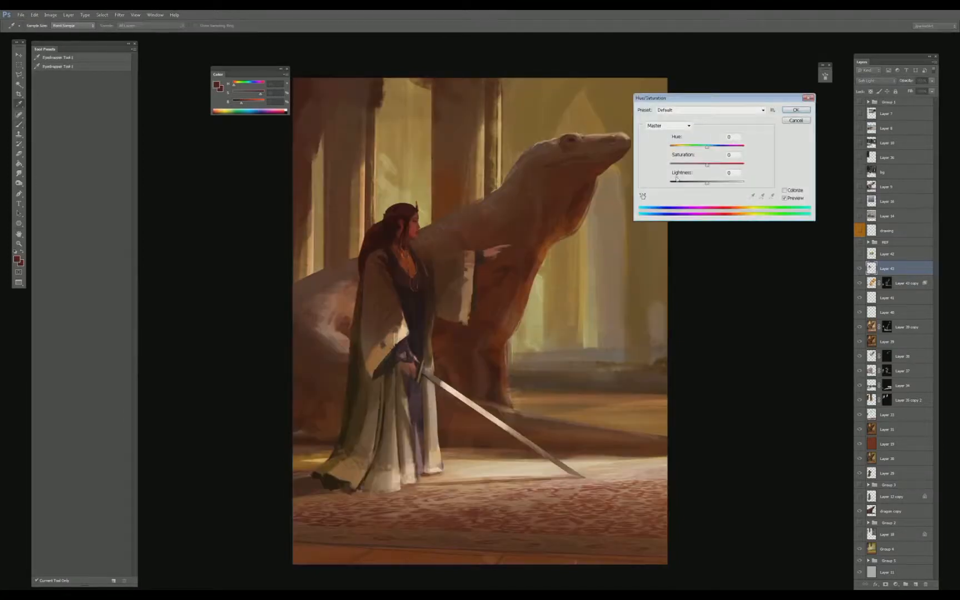
pyautogui.moveTo(707, 145)
pyautogui.mouseDown()
pyautogui.moveTo(728, 146)
pyautogui.moveTo(720, 150)
pyautogui.mouseUp()
pyautogui.press('Return')
pyautogui.press('b')
# - Compare the woman's colors with and without the hue-shifted shading layer, both in full view and close up
pyautogui.click(861, 269)
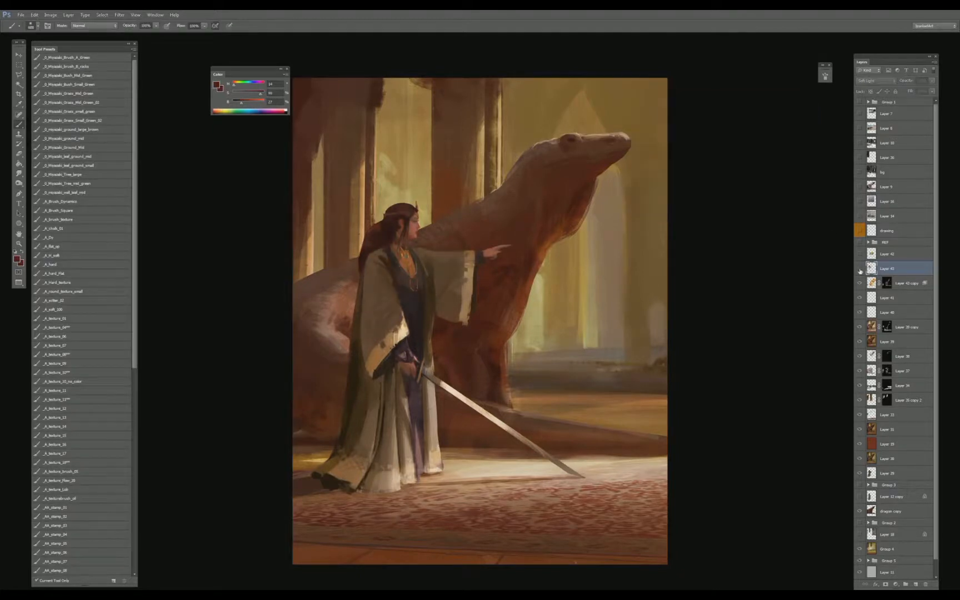
pyautogui.click(860, 269)
pyautogui.click(861, 269)
pyautogui.click(861, 269)
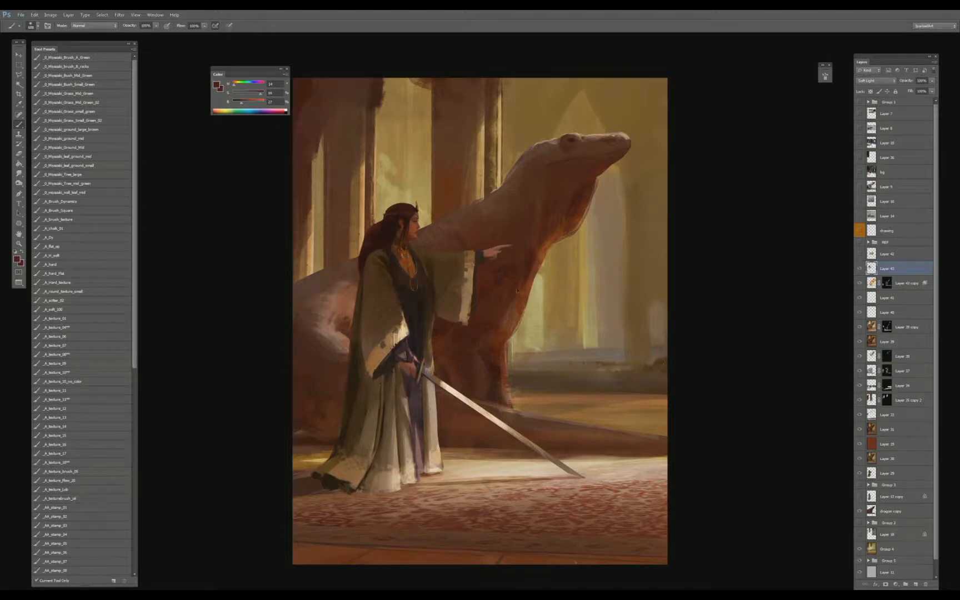
pyautogui.scroll(3, 517, 290)
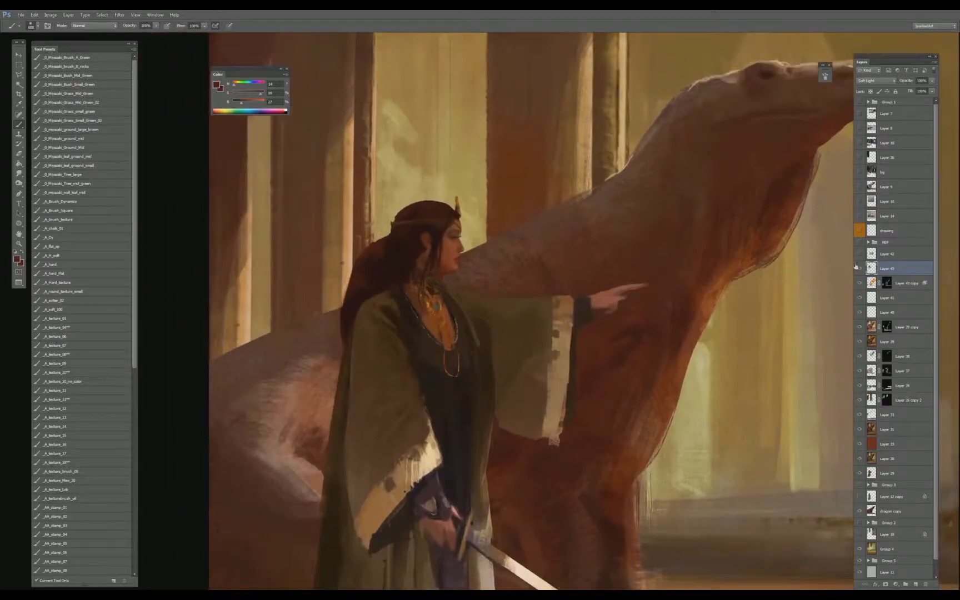
pyautogui.click(859, 269)
pyautogui.click(860, 269)
# - Protect the woman with an inverted silhouette selection and paint white on the Layer 39 copy mask to lighten the dragon's neck beside her face
pyautogui.keyDown('ctrl'); pyautogui.click(872, 473); pyautogui.keyUp('ctrl')
pyautogui.click(887, 327)
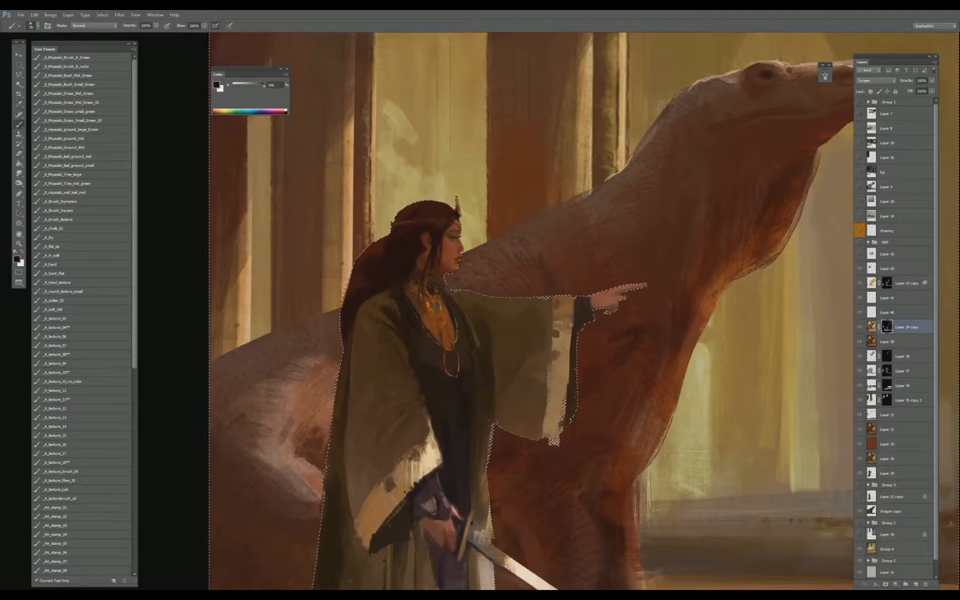
pyautogui.press('x')
pyautogui.moveTo(450, 286)
pyautogui.mouseDown()
pyautogui.moveTo(500, 262)
pyautogui.moveTo(456, 275)
pyautogui.moveTo(472, 270)
pyautogui.moveTo(494, 290)
pyautogui.moveTo(514, 284)
pyautogui.moveTo(489, 273)
pyautogui.moveTo(522, 289)
pyautogui.moveTo(537, 261)
pyautogui.moveTo(542, 281)
pyautogui.mouseUp()
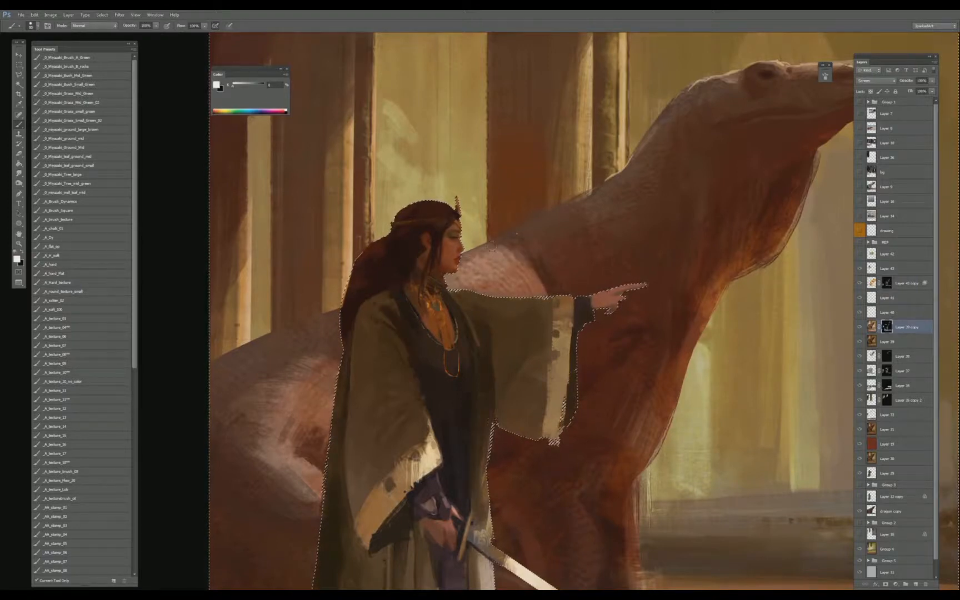
pyautogui.moveTo(542, 281)
pyautogui.mouseDown()
pyautogui.moveTo(517, 255)
pyautogui.moveTo(538, 267)
pyautogui.mouseUp()
# - Reveal lighter scales on the dragon's back behind the woman's hair with a smaller brush on the mask
pyautogui.press('[')
pyautogui.press('[')
pyautogui.press('[')
pyautogui.moveTo(339, 320)
pyautogui.mouseDown()
pyautogui.moveTo(316, 358)
pyautogui.moveTo(303, 339)
pyautogui.moveTo(319, 325)
pyautogui.mouseUp()
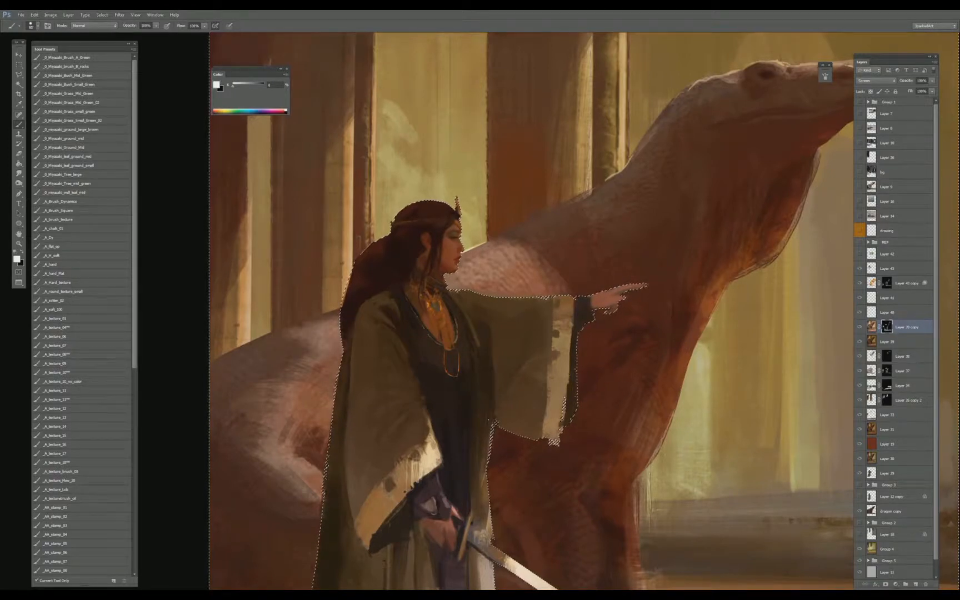
# - Darken the edge of the light neck patch beside the woman's face by painting black on the mask with a larger brush
pyautogui.press('x')
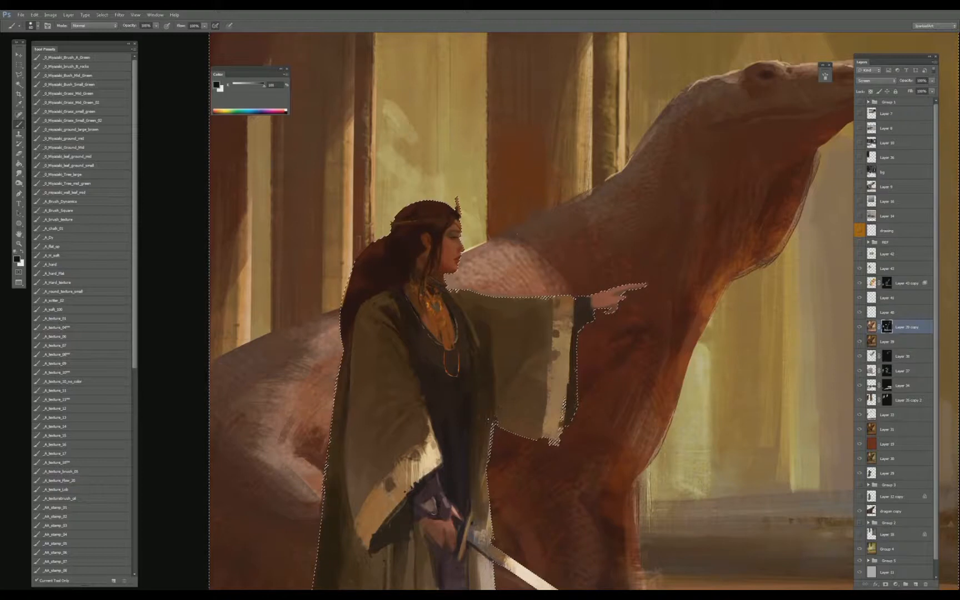
pyautogui.press(']')
pyautogui.press(']')
pyautogui.press(']')
pyautogui.press(']')
pyautogui.moveTo(482, 245)
pyautogui.mouseDown()
pyautogui.moveTo(468, 250)
pyautogui.moveTo(475, 246)
pyautogui.mouseUp()
# - Extend the light neck patch toward the woman's pointing hand with white, and soften its upper edge with black on the mask
pyautogui.press('x')
pyautogui.press(']')
pyautogui.press(']')
pyautogui.press(']')
pyautogui.press(']')
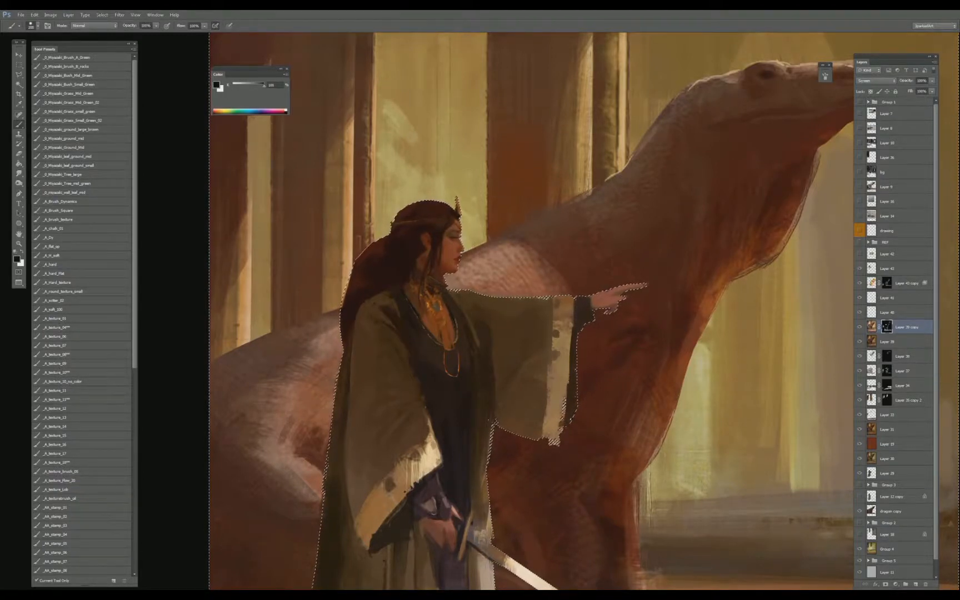
pyautogui.moveTo(572, 283)
pyautogui.mouseDown()
pyautogui.moveTo(550, 256)
pyautogui.moveTo(598, 319)
pyautogui.mouseUp()
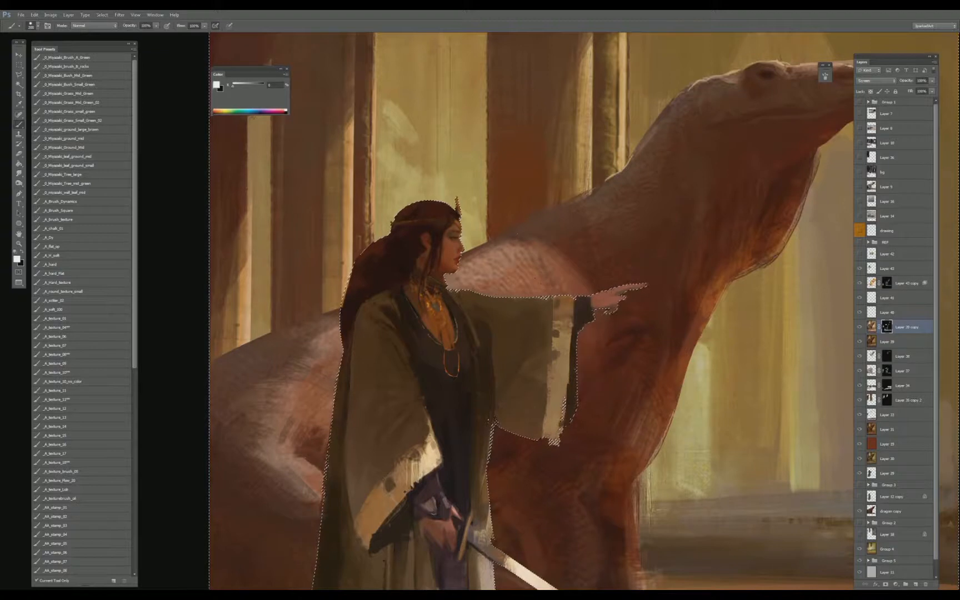
pyautogui.press('x')
pyautogui.moveTo(578, 278); pyautogui.dragTo(536, 262)
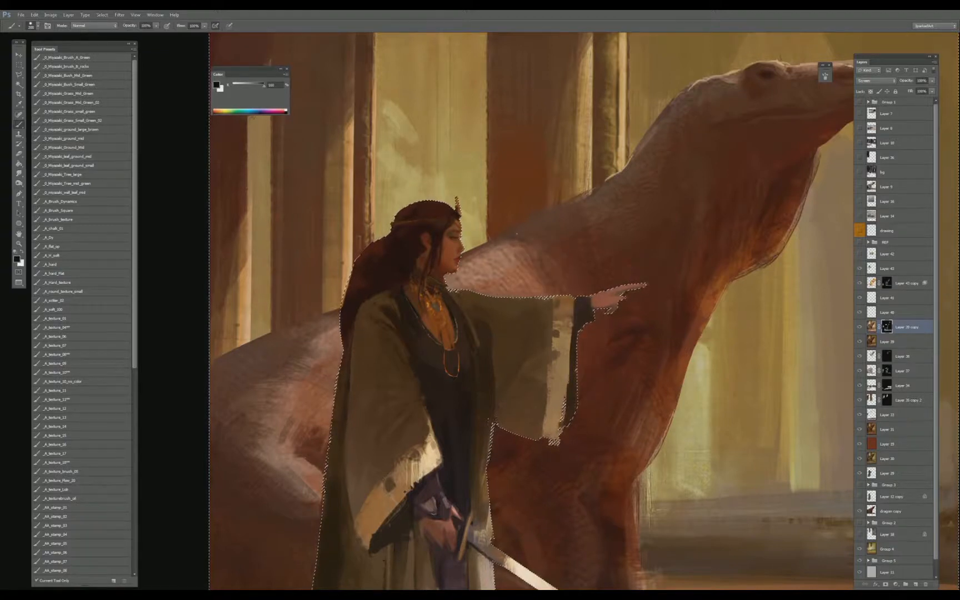
# - Reveal lighter skin texture on the dragon's chest and upper foreleg by painting white on the Layer 39 copy mask
pyautogui.hotkey('ctrl', '0')
pyautogui.hotkey('ctrl', '-')
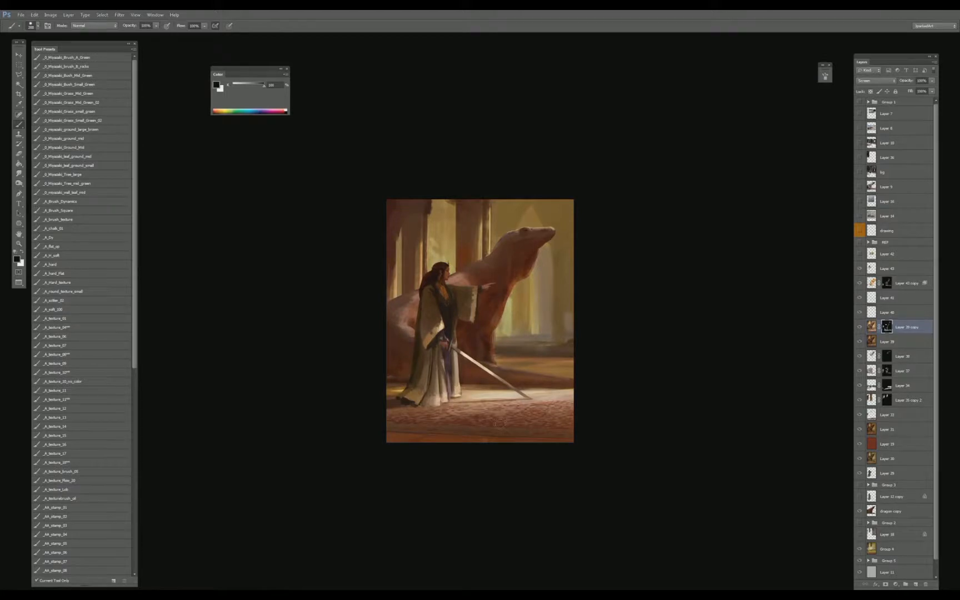
pyautogui.hotkey('ctrl', '0')
pyautogui.press('x')
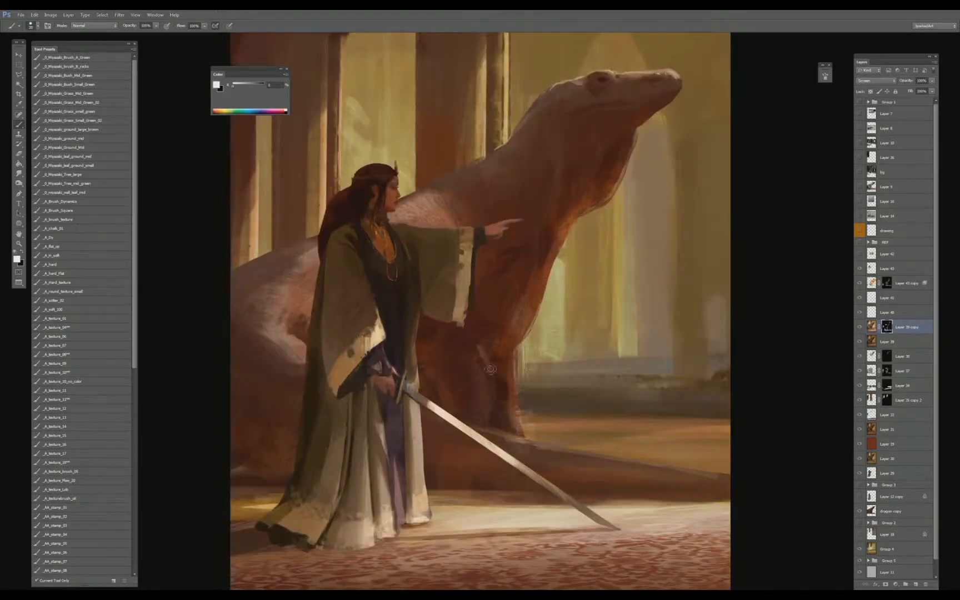
pyautogui.moveTo(490, 369)
pyautogui.mouseDown()
pyautogui.moveTo(521, 437)
pyautogui.moveTo(494, 362)
pyautogui.moveTo(512, 320)
pyautogui.moveTo(532, 321)
pyautogui.moveTo(517, 306)
pyautogui.moveTo(483, 340)
pyautogui.mouseUp()
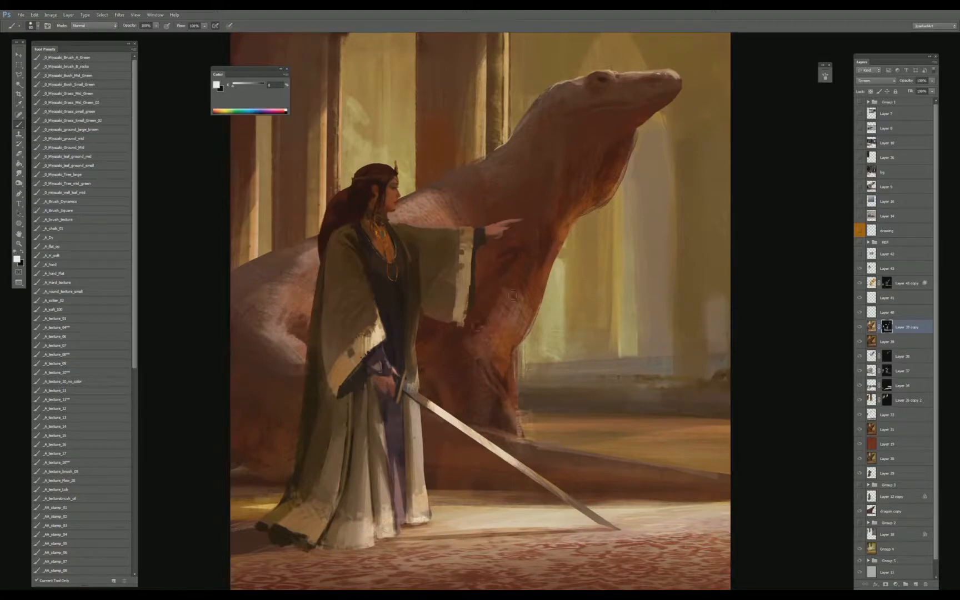
pyautogui.moveTo(514, 295); pyautogui.dragTo(528, 303)
pyautogui.press('r')
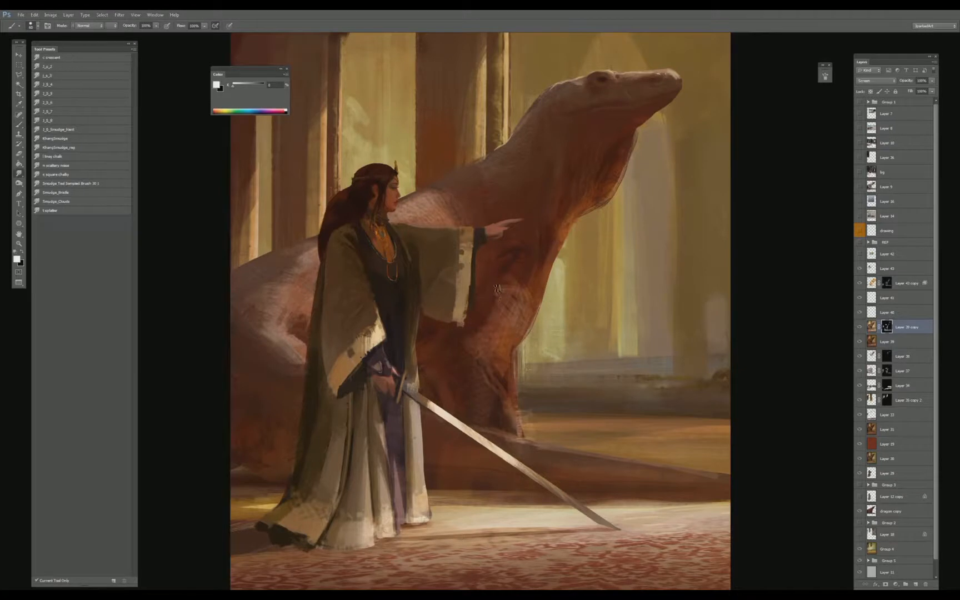
pyautogui.click(79, 94)
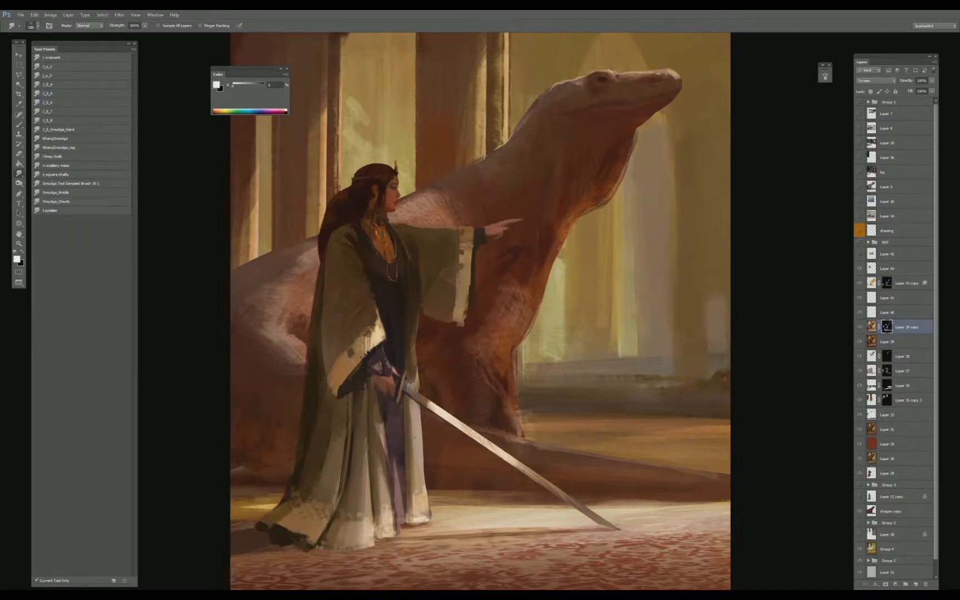
pyautogui.press('b')
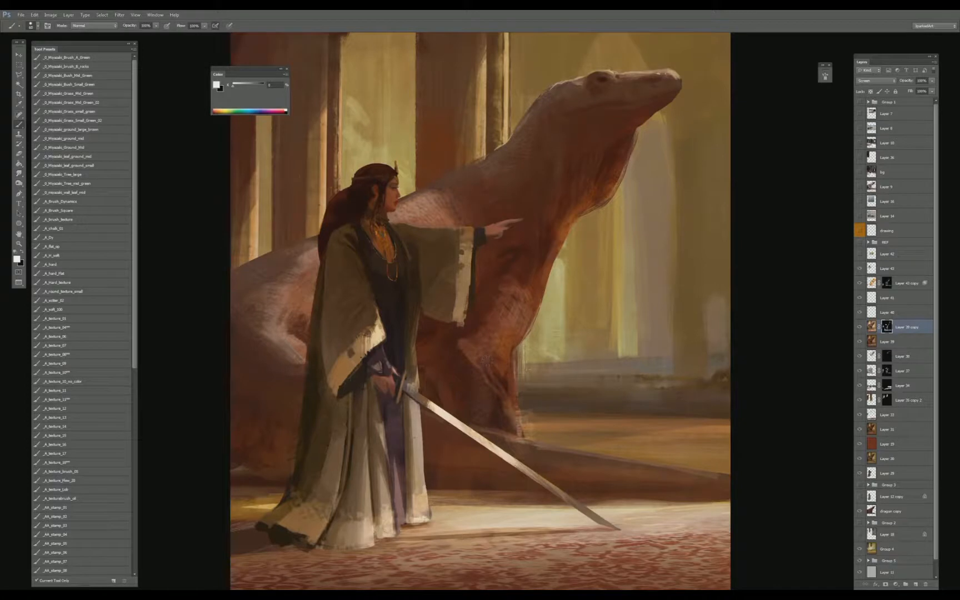
# - Refine the highlights along the dragon's foreleg with black and white mask strokes, and undo the last stroke
pyautogui.press('x')
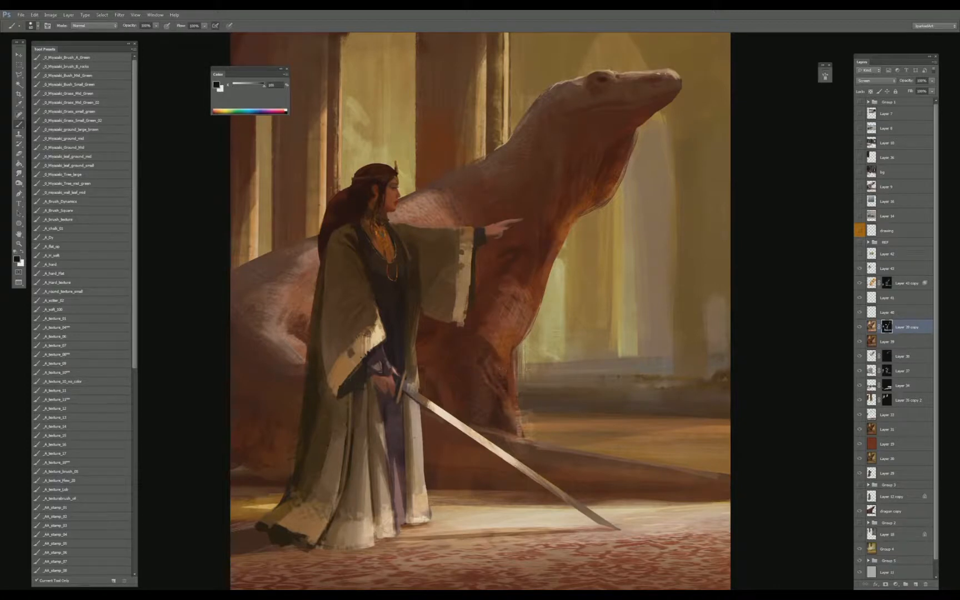
pyautogui.moveTo(490, 340); pyautogui.dragTo(482, 334)
pyautogui.moveTo(507, 367); pyautogui.dragTo(520, 433)
pyautogui.press('x')
pyautogui.moveTo(512, 394)
pyautogui.mouseDown()
pyautogui.moveTo(528, 443)
pyautogui.moveTo(522, 418)
pyautogui.mouseUp()
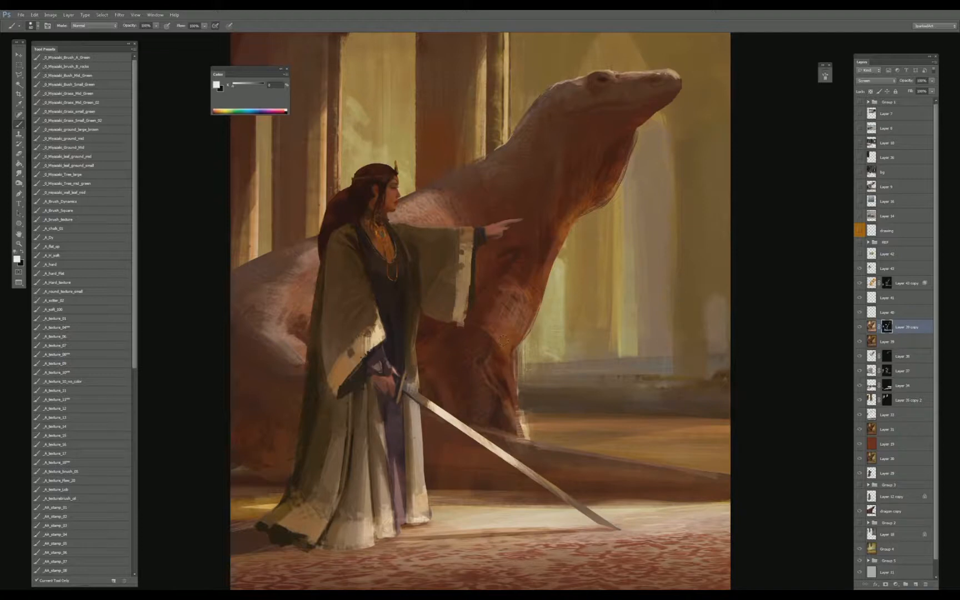
pyautogui.hotkey('ctrl', 'z')
pyautogui.hotkey('ctrl', '-')
pyautogui.hotkey('ctrl', '-')
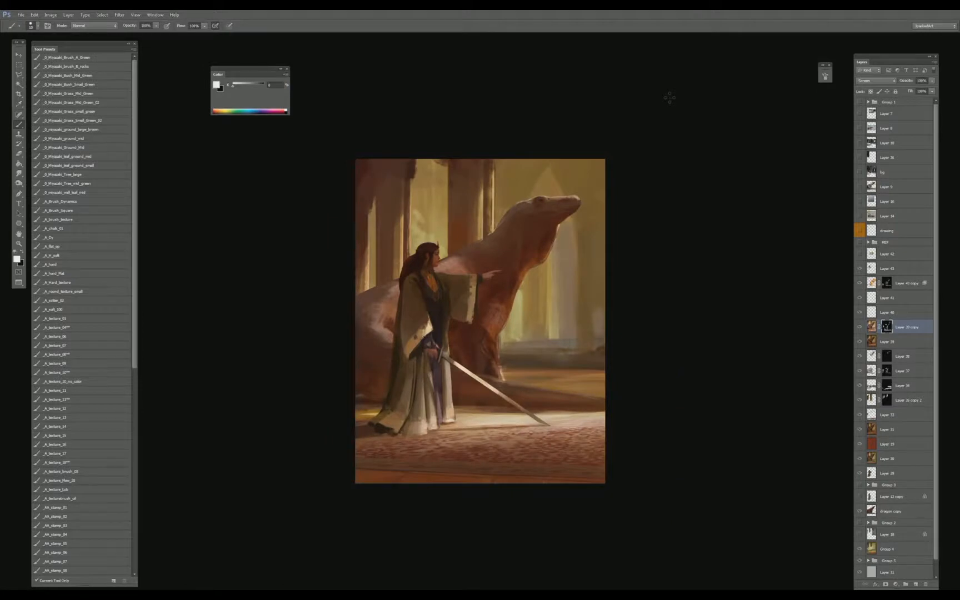
pyautogui.hotkey('ctrl', '+')
pyautogui.hotkey('ctrl', '+')
pyautogui.hotkey('ctrl', '-')
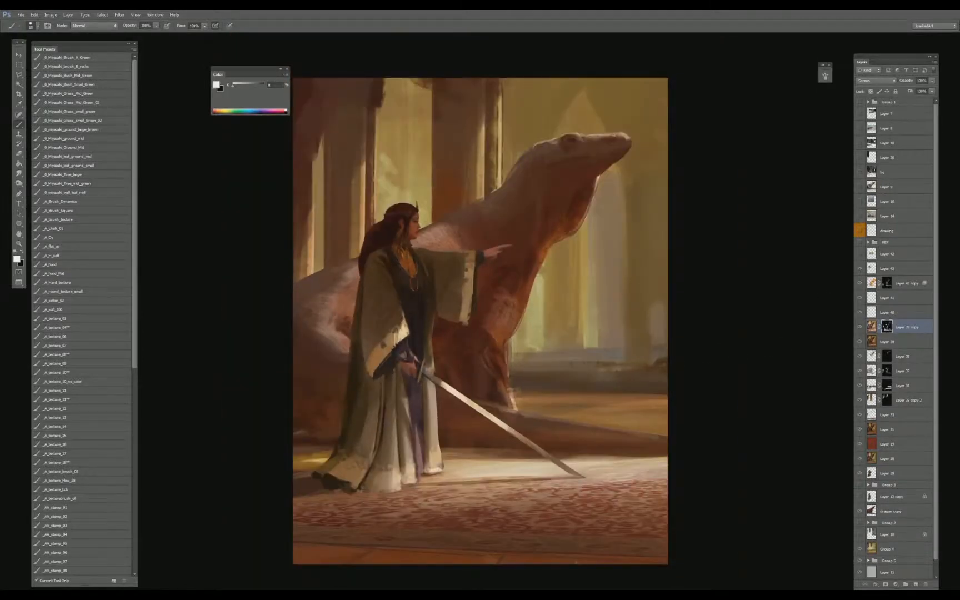
# - Protect the woman with an inverted silhouette selection and paint a bright pointed window behind her head on the mask with a larger brush
pyautogui.press(']')
pyautogui.press(']')
pyautogui.press(']')
pyautogui.press(']')
pyautogui.press(']')
pyautogui.press(']')
pyautogui.press(']')
pyautogui.press(']')
pyautogui.moveTo(426, 216); pyautogui.dragTo(424, 223)
pyautogui.hotkey('ctrl', 'z')
pyautogui.keyDown('ctrl'); pyautogui.click(874, 473); pyautogui.keyUp('ctrl')
pyautogui.hotkey('ctrl', 'shift', 'i')
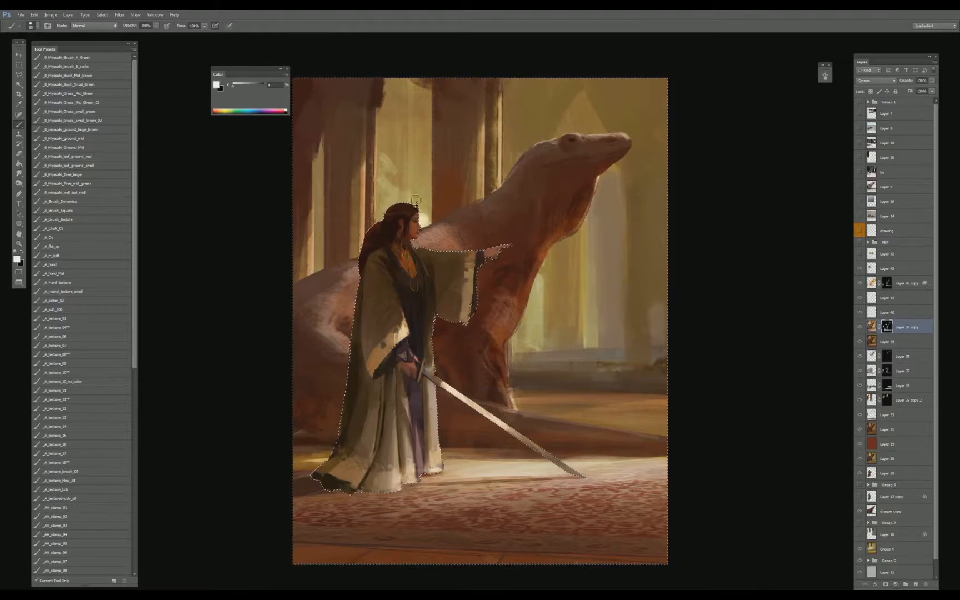
pyautogui.moveTo(417, 172)
pyautogui.mouseDown()
pyautogui.moveTo(413, 197)
pyautogui.moveTo(429, 200)
pyautogui.moveTo(427, 189)
pyautogui.moveTo(431, 227)
pyautogui.moveTo(427, 189)
pyautogui.mouseUp()
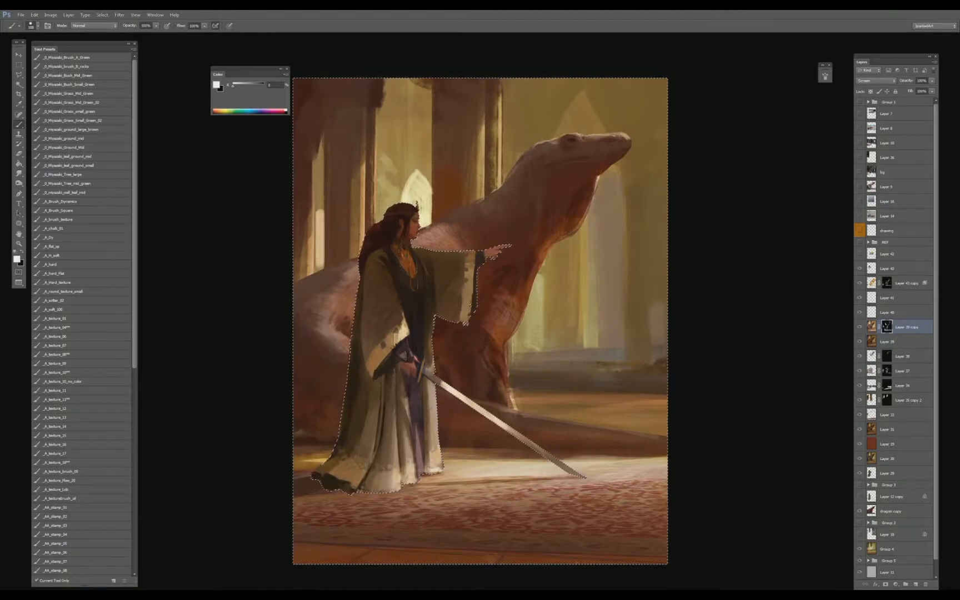
# - Try painting a second bright pointed arch behind the woman's hair on the mask
pyautogui.moveTo(381, 158)
pyautogui.mouseDown()
pyautogui.moveTo(394, 187)
pyautogui.moveTo(380, 208)
pyautogui.moveTo(393, 177)
pyautogui.mouseUp()
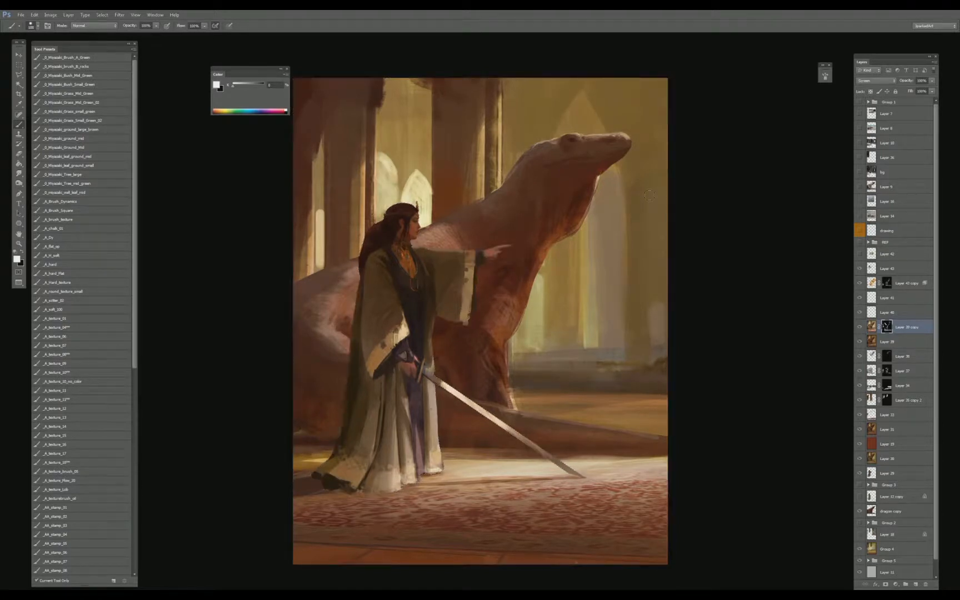
pyautogui.hotkey('ctrl', 'alt', 'z')
pyautogui.hotkey('ctrl', 'alt', 'z')
pyautogui.hotkey('ctrl', 'alt', 'z')
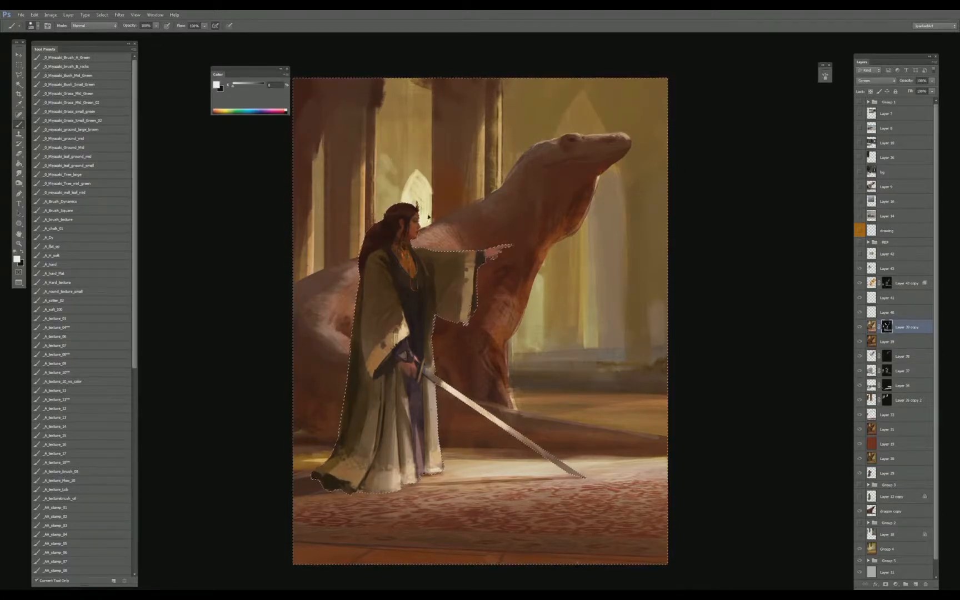
pyautogui.hotkey('ctrl', 'shift', 'z')
# - Tone down the bright window behind the woman's head with a dark grey sampled from the mask, and clear the selection
pyautogui.press('x')
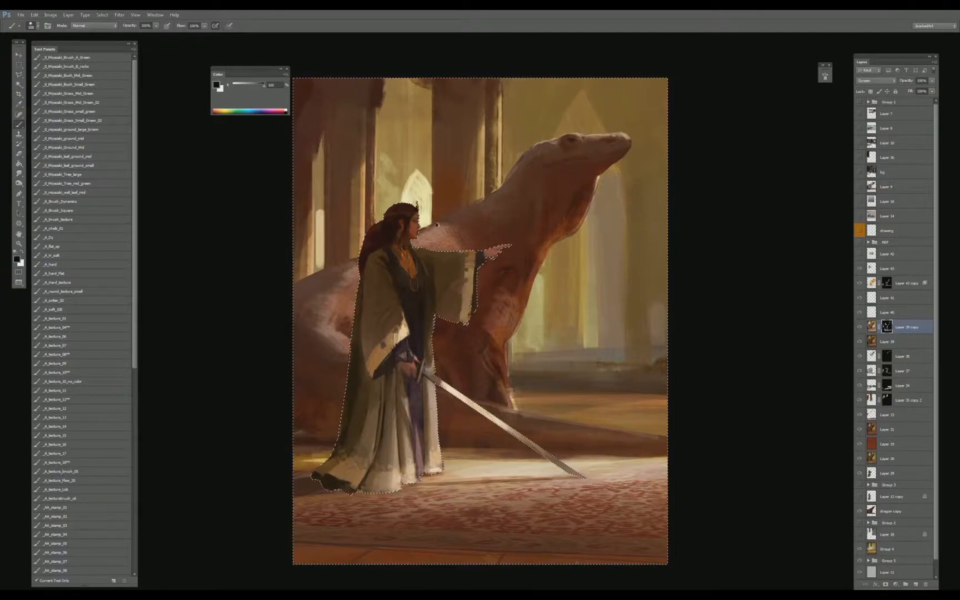
pyautogui.keyDown('alt'); pyautogui.click(430, 226); pyautogui.keyUp('alt')
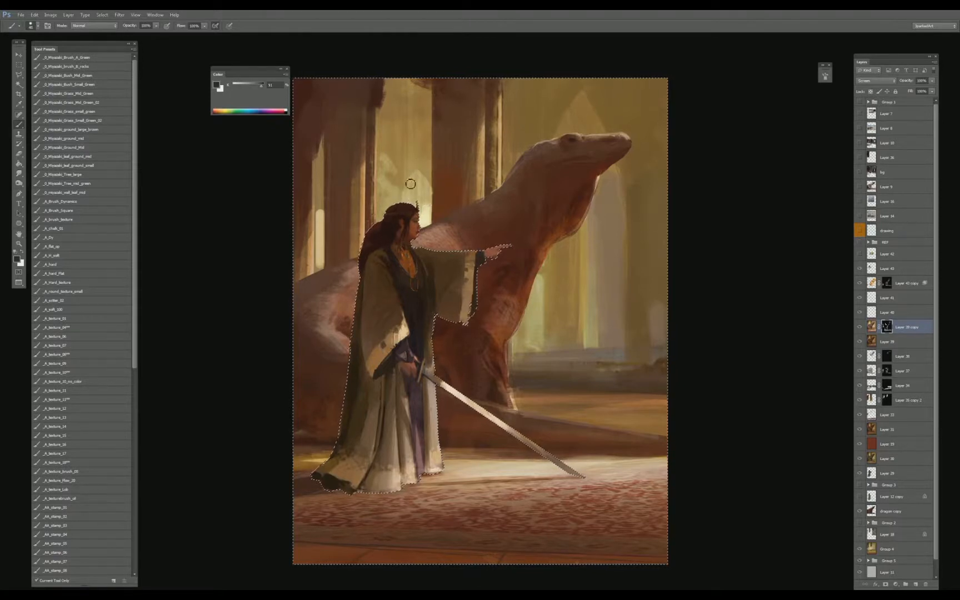
pyautogui.hotkey('ctrl', 'd')
pyautogui.hotkey('ctrl', 'shift', 'd')
pyautogui.hotkey('ctrl', 'd')
# - Compare the painting with and without Layer 43, and adjust that layer's lightness with Hue/Saturation
pyautogui.press('v')
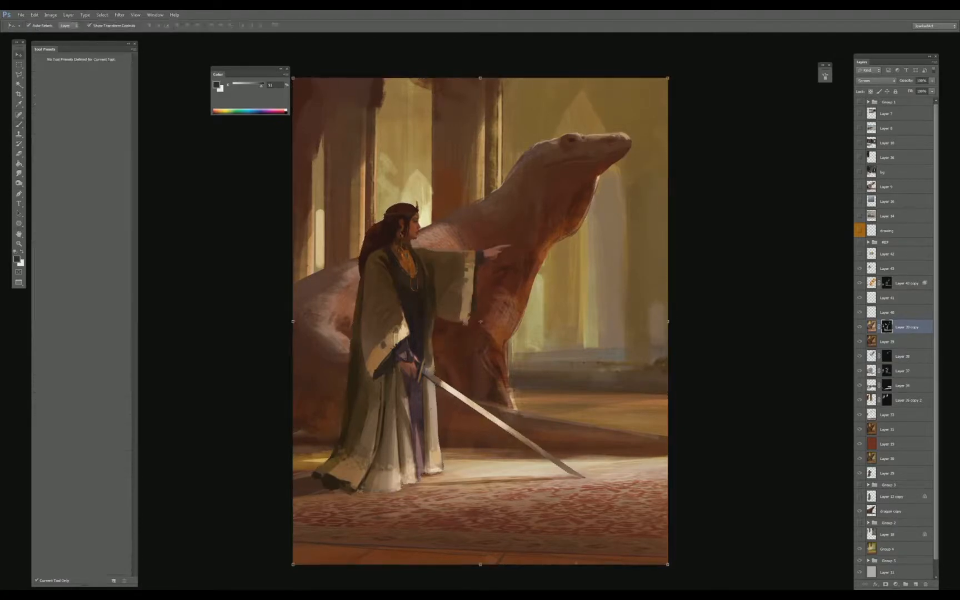
pyautogui.click(438, 225)
pyautogui.click(859, 269)
pyautogui.click(860, 269)
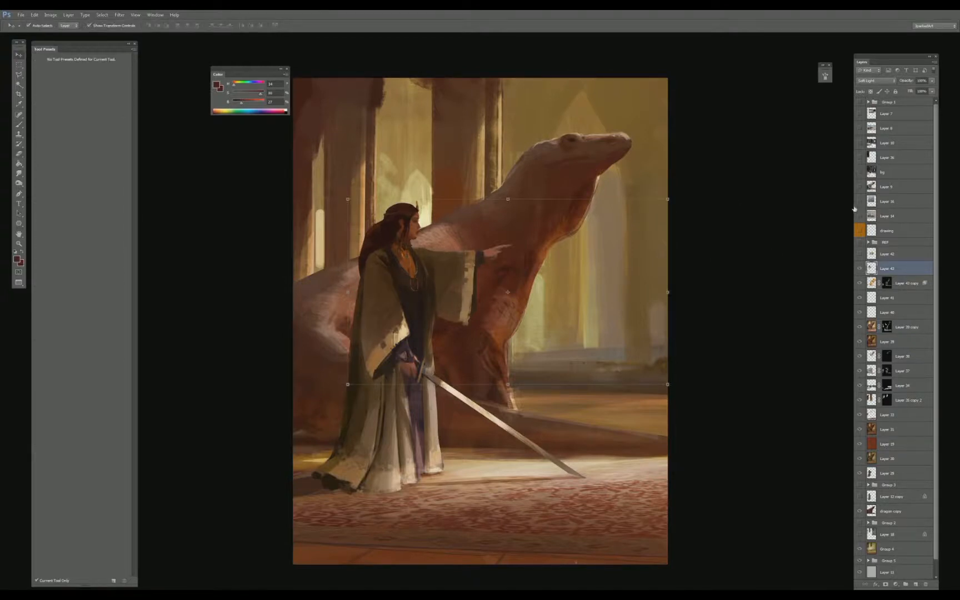
pyautogui.hotkey('ctrl', 'u')
pyautogui.moveTo(707, 184); pyautogui.dragTo(717, 187)
pyautogui.press('Escape')
pyautogui.hotkey('ctrl', 'u')
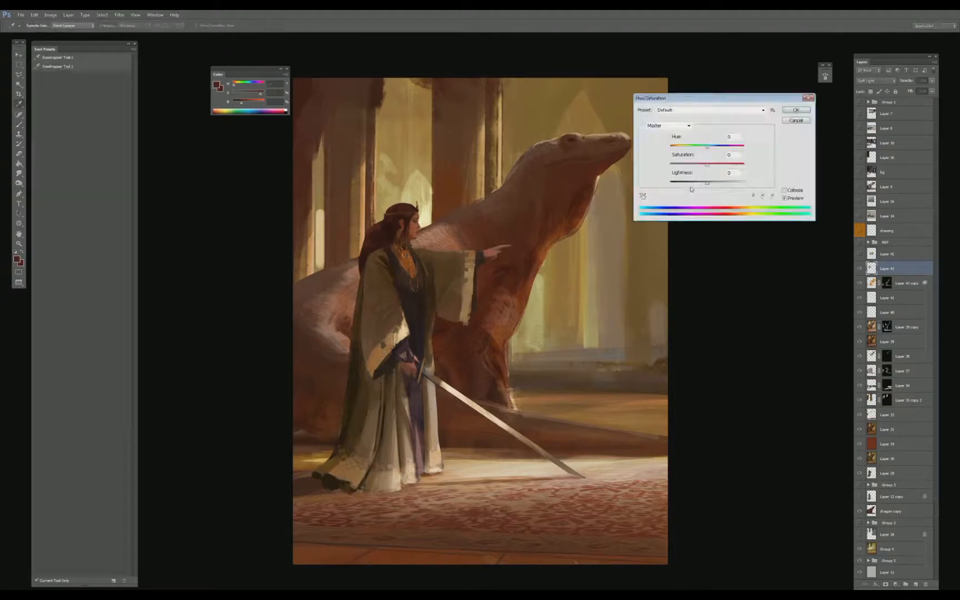
pyautogui.press('Tab')
pyautogui.press('Return')
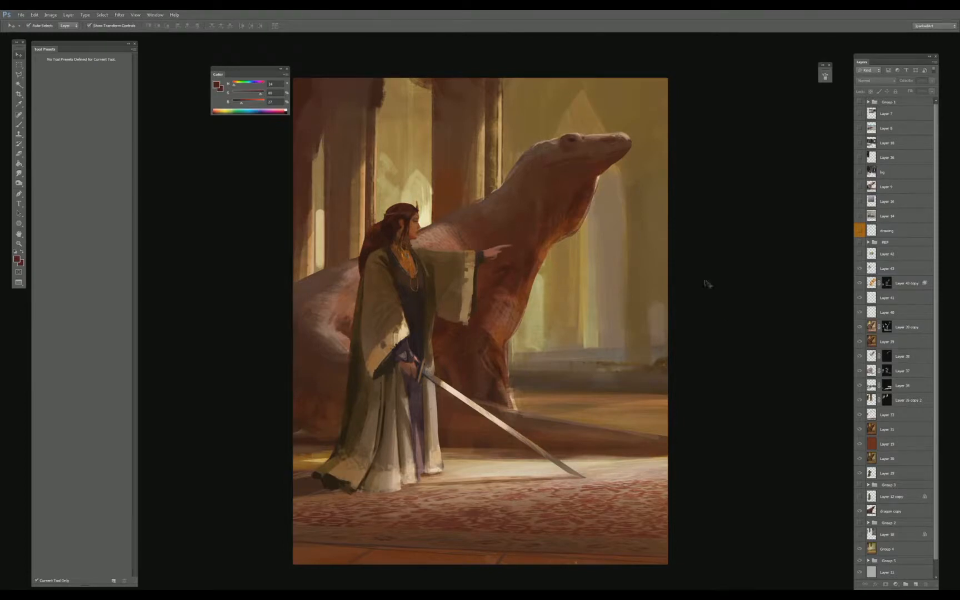
pyautogui.click(901, 267)
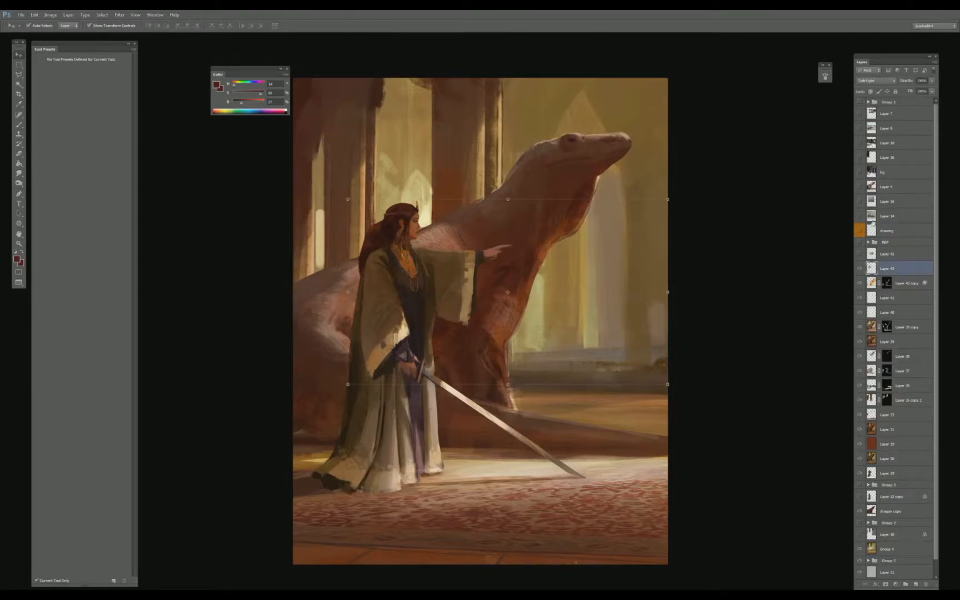
# - Show the grey abstract paint texture, copy its right part to a new layer, and hide the source layer
pyautogui.click(860, 216)
pyautogui.click(889, 216)
pyautogui.moveTo(531, 297); pyautogui.dragTo(528, 315)
pyautogui.press('m')
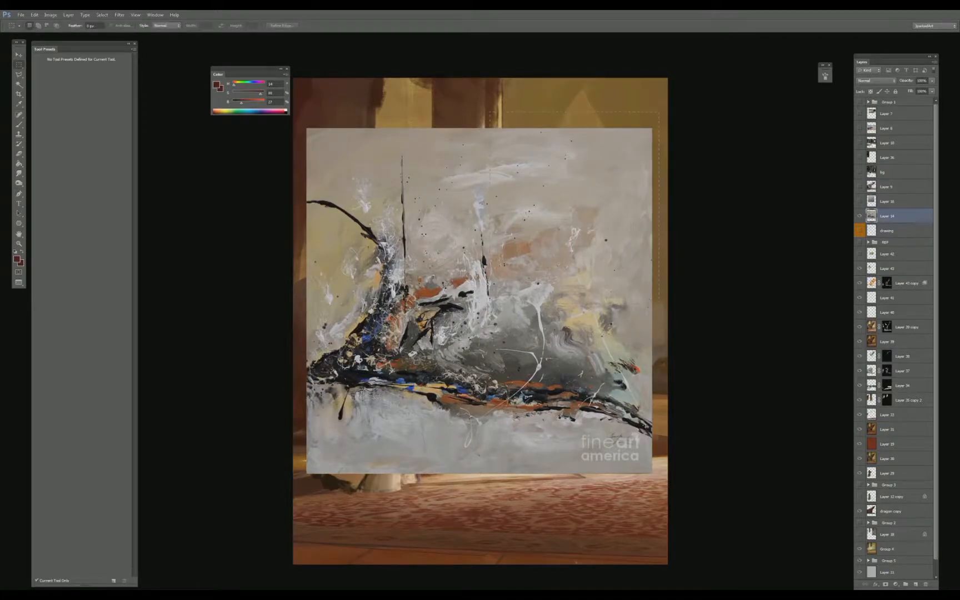
pyautogui.moveTo(485, 309); pyautogui.dragTo(484, 311)
pyautogui.moveTo(662, 121); pyautogui.dragTo(651, 145)
pyautogui.click(860, 216)
pyautogui.hotkey('ctrl', 'j')
# - Copy the lower part of the blue-grey paint texture, from its horizon line down, to a new layer and hide the source
pyautogui.press('v')
pyautogui.click(892, 202)
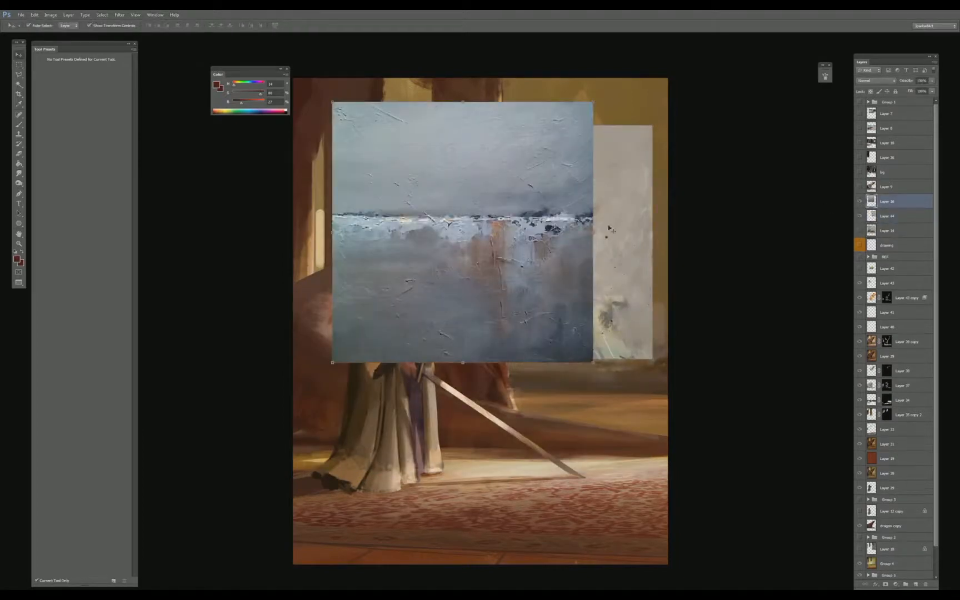
pyautogui.moveTo(459, 262); pyautogui.dragTo(455, 274)
pyautogui.press('m')
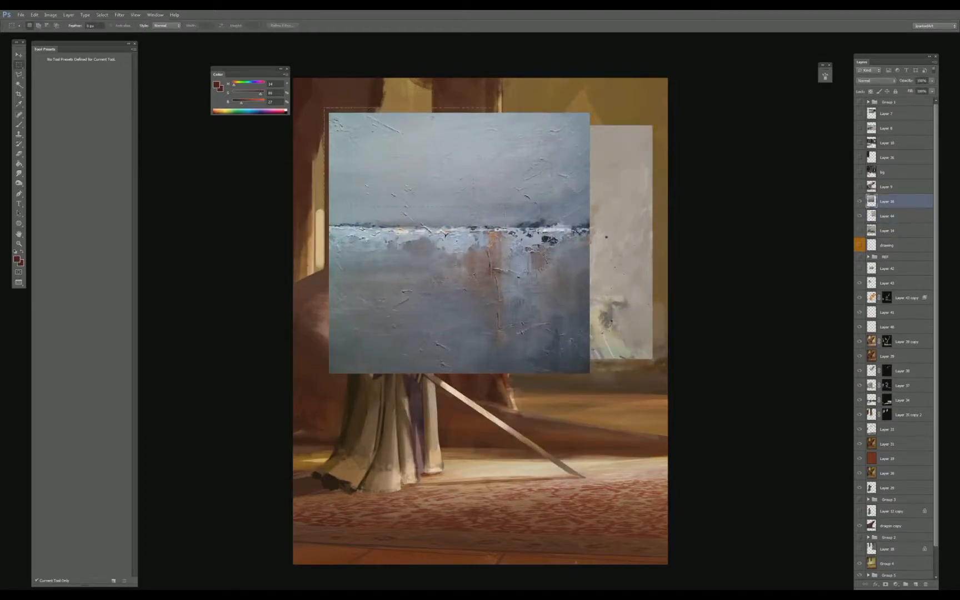
pyautogui.moveTo(580, 295); pyautogui.dragTo(580, 294)
pyautogui.click(464, 321)
pyautogui.click(860, 201)
pyautogui.hotkey('ctrl', 'j')
# - Place the blue-grey texture over the carpet floor, and squash and widen it to span the full canvas width
pyautogui.press('v')
pyautogui.moveTo(498, 348); pyautogui.dragTo(422, 465)
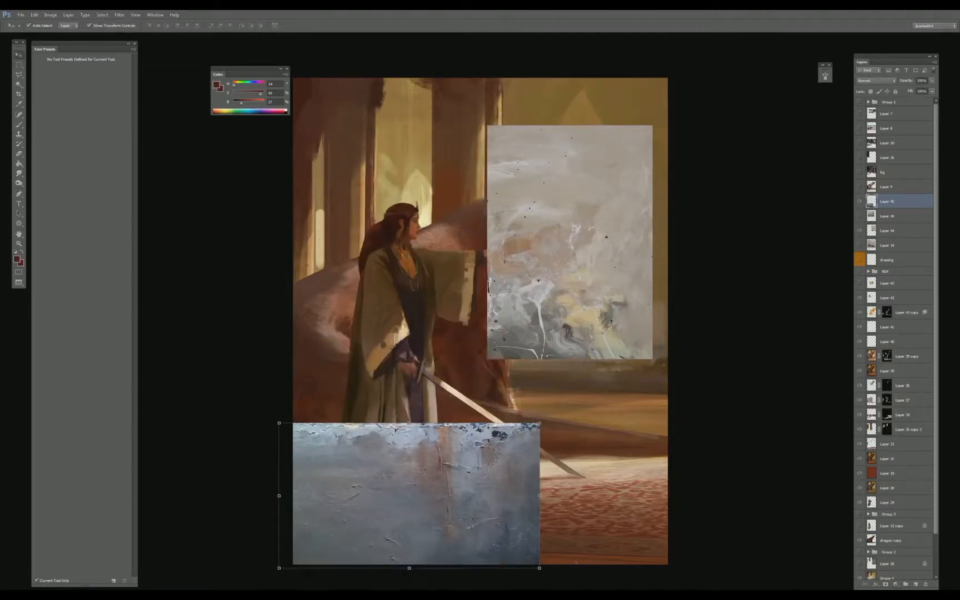
pyautogui.moveTo(409, 423); pyautogui.dragTo(409, 462)
pyautogui.moveTo(539, 515); pyautogui.dragTo(677, 521)
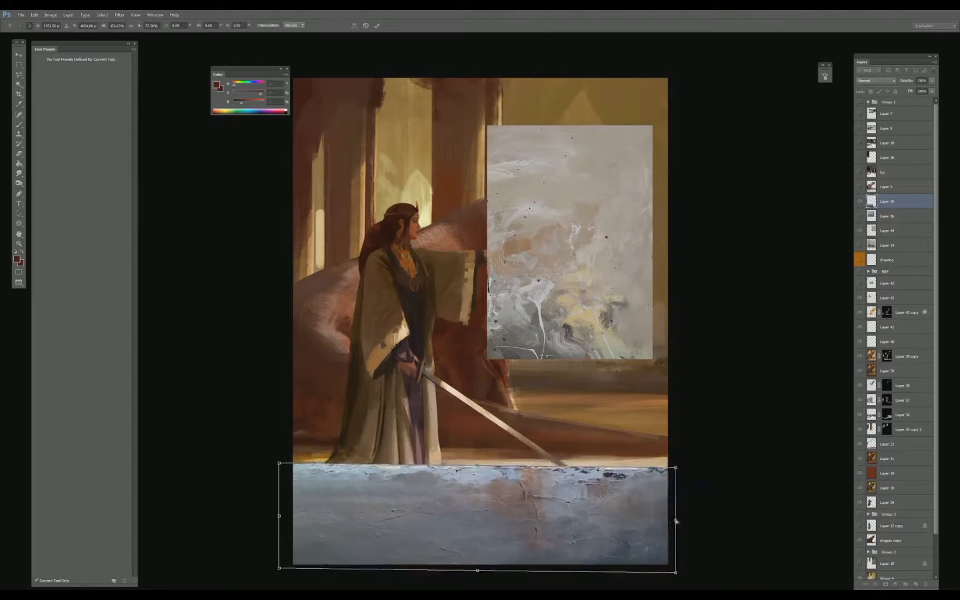
pyautogui.press('Return')
# - Position the grey texture over the upper right of the painting and place a duplicate over the upper left
pyautogui.moveTo(575, 353)
pyautogui.mouseDown()
pyautogui.moveTo(593, 376)
pyautogui.moveTo(586, 310)
pyautogui.moveTo(581, 360)
pyautogui.mouseUp()
pyautogui.moveTo(665, 221); pyautogui.dragTo(476, 221)
pyautogui.press('Return')
# - Flip the duplicate grey texture horizontally, shifting it up and left, and merge it with the original texture layer
pyautogui.hotkey('ctrl', 't')
pyautogui.rightClick(438, 218)
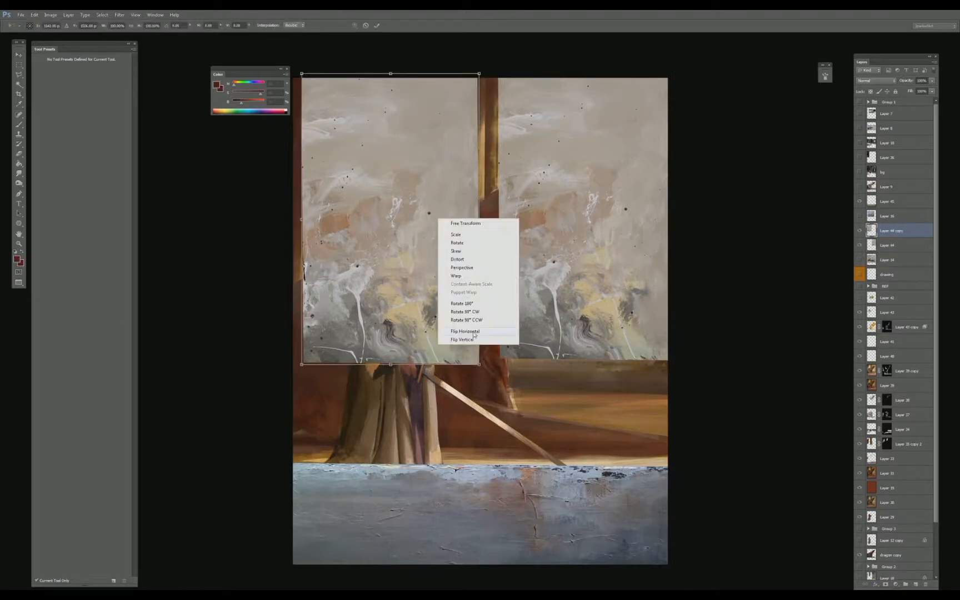
pyautogui.click(461, 330)
pyautogui.moveTo(461, 330); pyautogui.dragTo(442, 266)
pyautogui.press('Return')
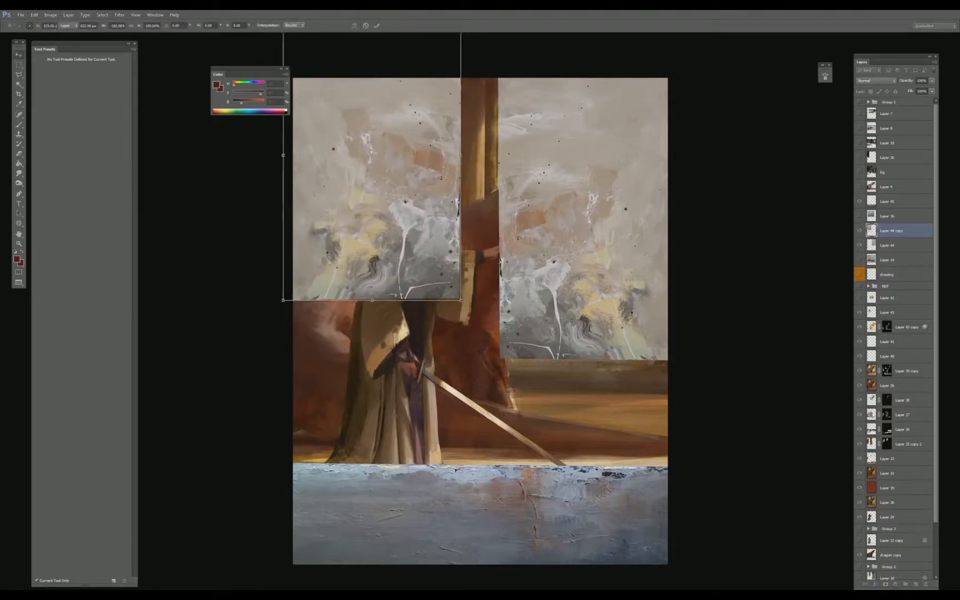
pyautogui.hotkey('ctrl', 'e')
# - Set the merged grey texture layer to the Soft Light blend mode and compare the painting with it hidden and shown
pyautogui.click(876, 81)
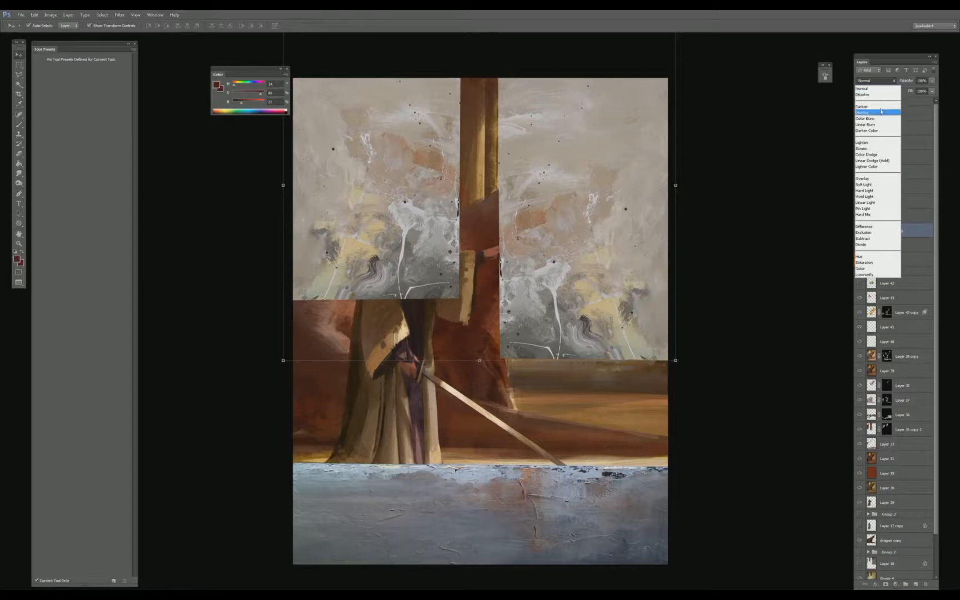
pyautogui.click(857, 189)
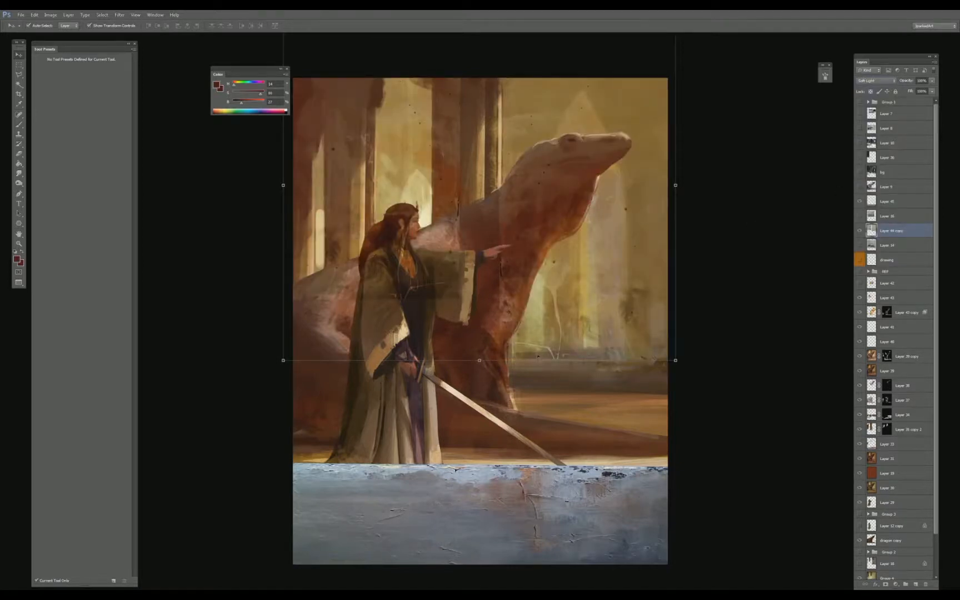
pyautogui.press('r')
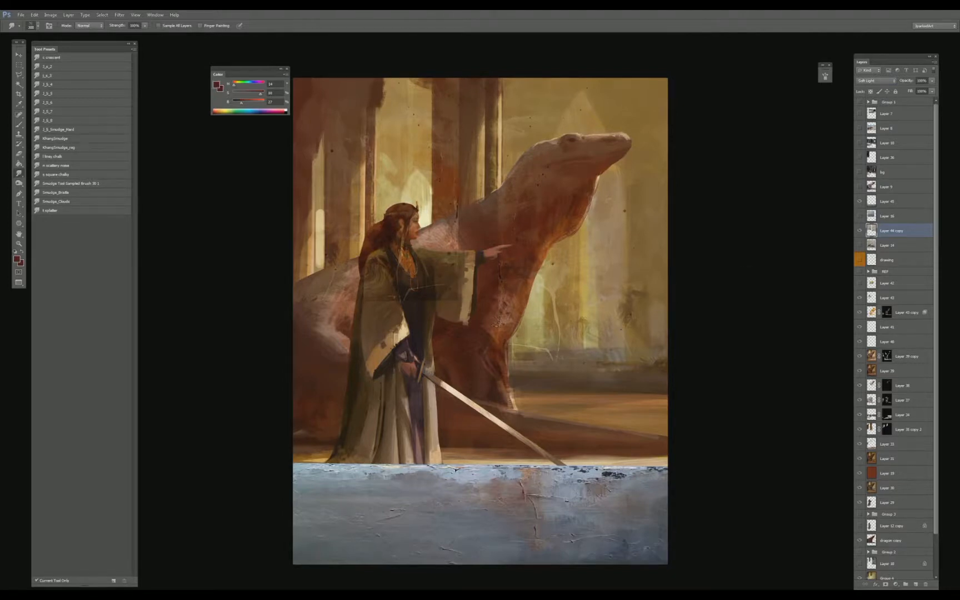
pyautogui.click(860, 230)
pyautogui.click(859, 230)
pyautogui.click(860, 230)
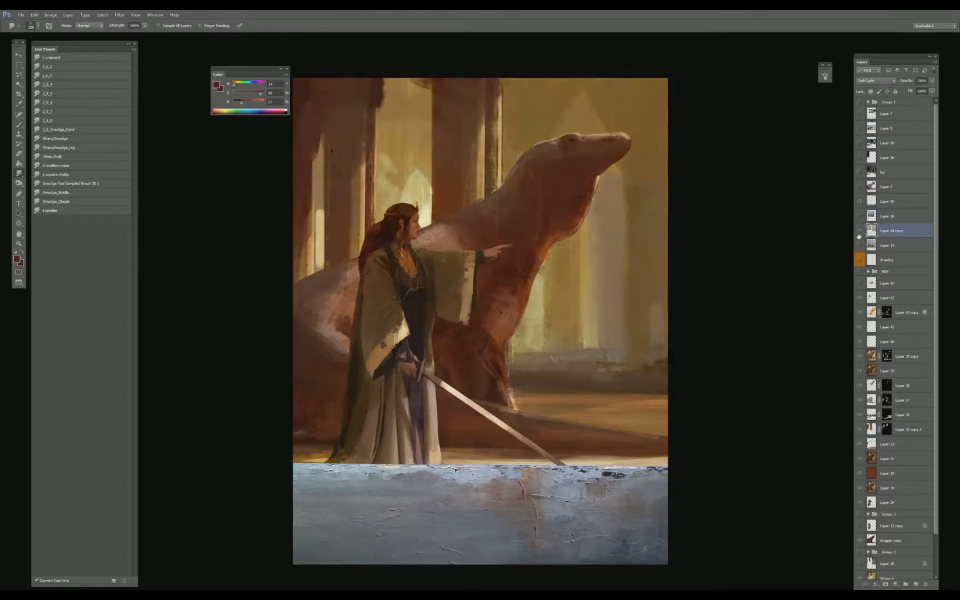
pyautogui.click(860, 231)
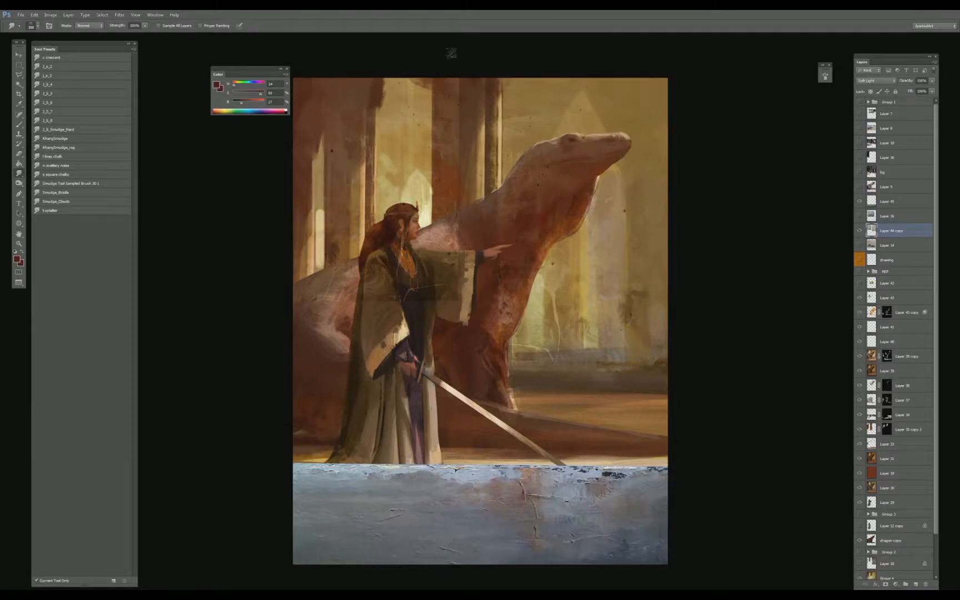
# - Try the Lighten blend mode on the grey texture layer, return it to Soft Light and compare its visibility
pyautogui.rightClick(303, 150)
pyautogui.click(303, 150)
pyautogui.click(876, 80)
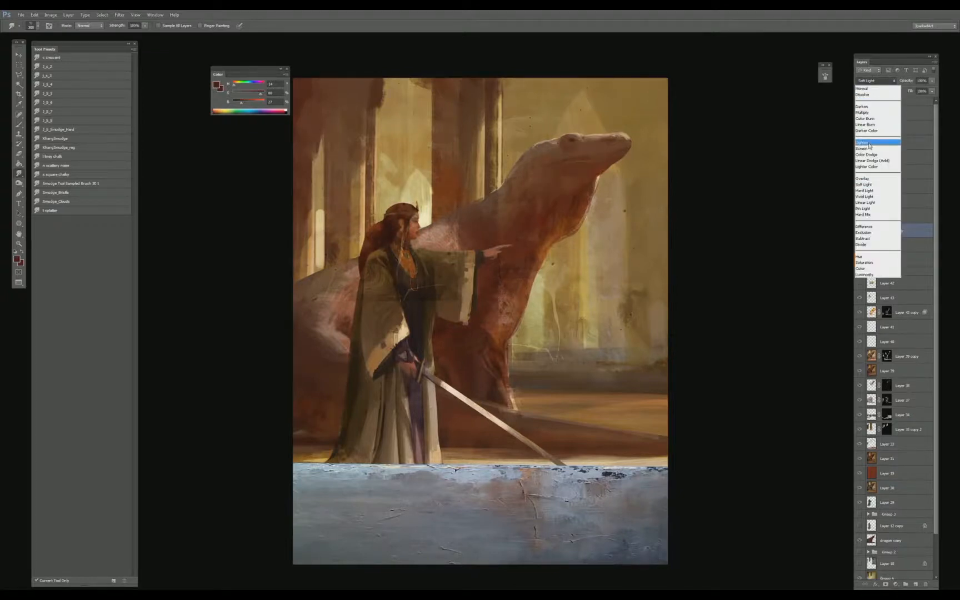
pyautogui.click(870, 143)
pyautogui.click(879, 82)
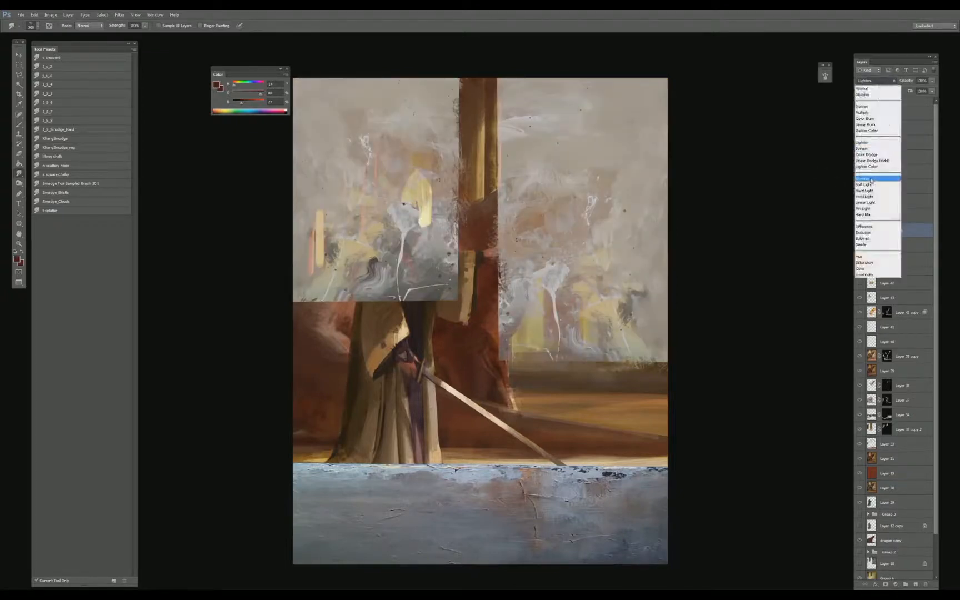
pyautogui.click(874, 185)
pyautogui.click(860, 231)
pyautogui.click(860, 231)
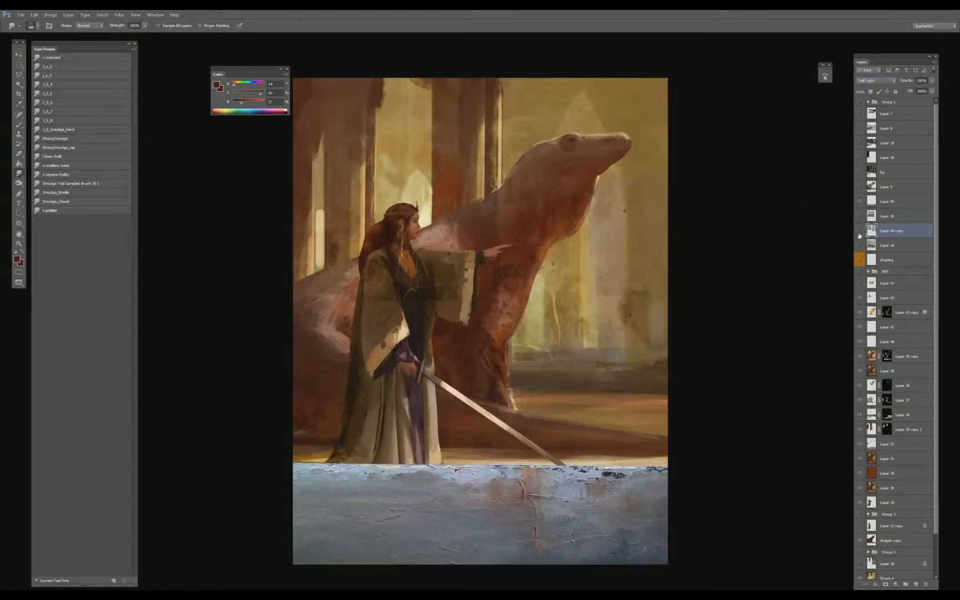
pyautogui.click(860, 231)
pyautogui.click(860, 231)
# - Darken the grey texture's midtones with Levels, setting the midtone input to about 0.80, and compare the effect
pyautogui.hotkey('ctrl', 'l')
pyautogui.moveTo(698, 193); pyautogui.dragTo(707, 194)
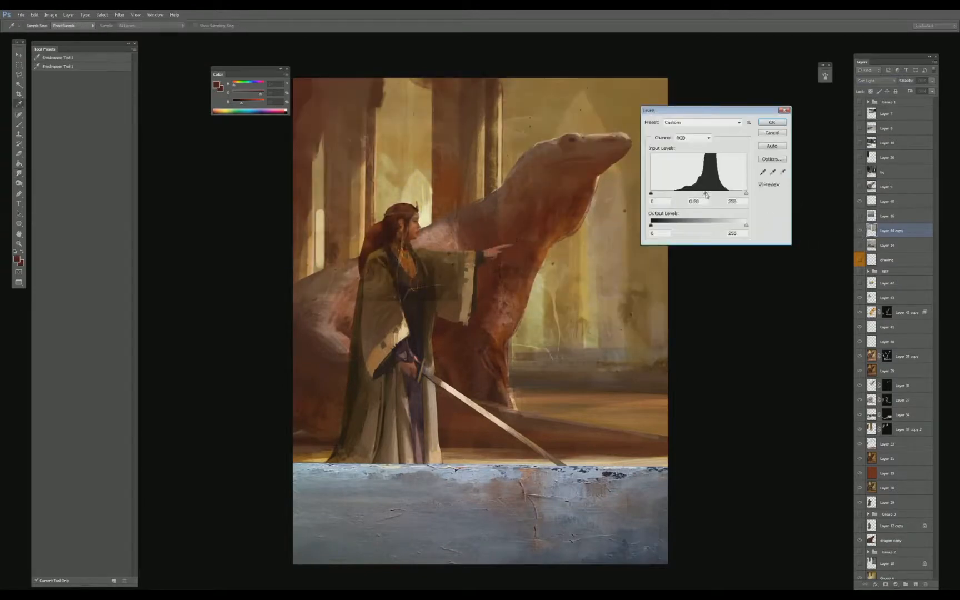
pyautogui.press('Return')
pyautogui.press('r')
pyautogui.click(860, 231)
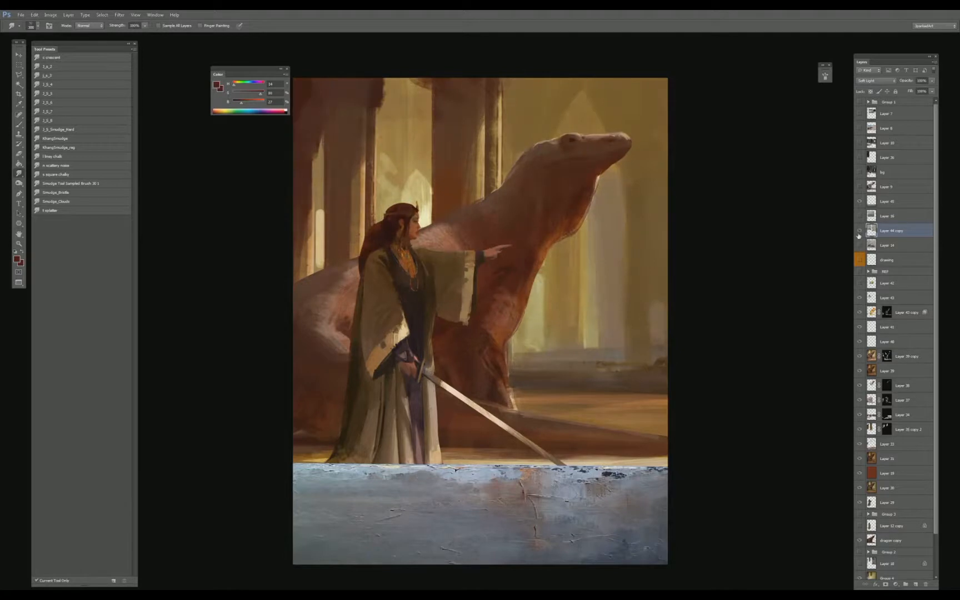
pyautogui.click(859, 232)
# - Add an inverted black mask to the grey texture layer and paint white to reveal texture over the columns and background
pyautogui.click(889, 585)
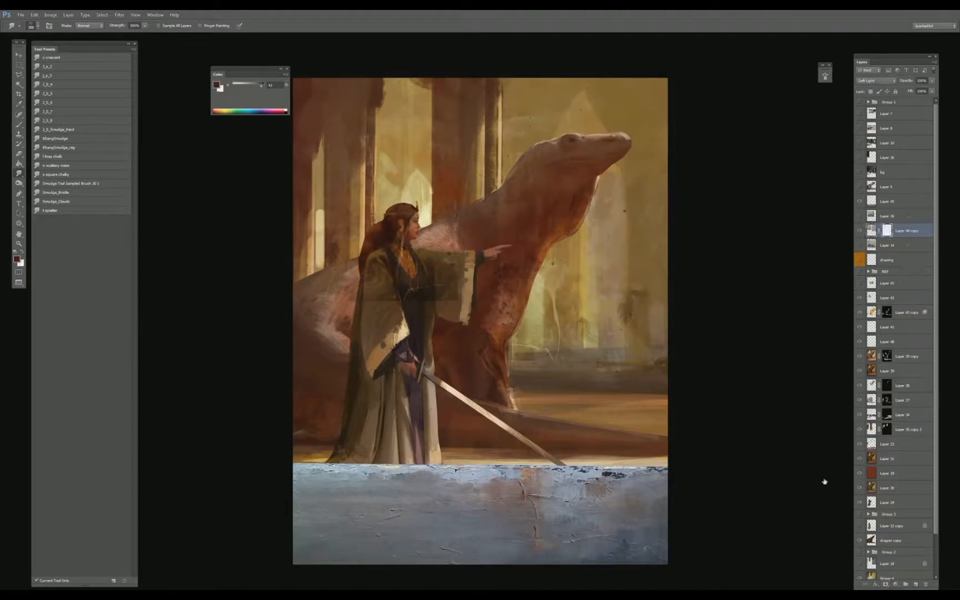
pyautogui.press('b')
pyautogui.press('d')
pyautogui.hotkey('ctrl', 'i')
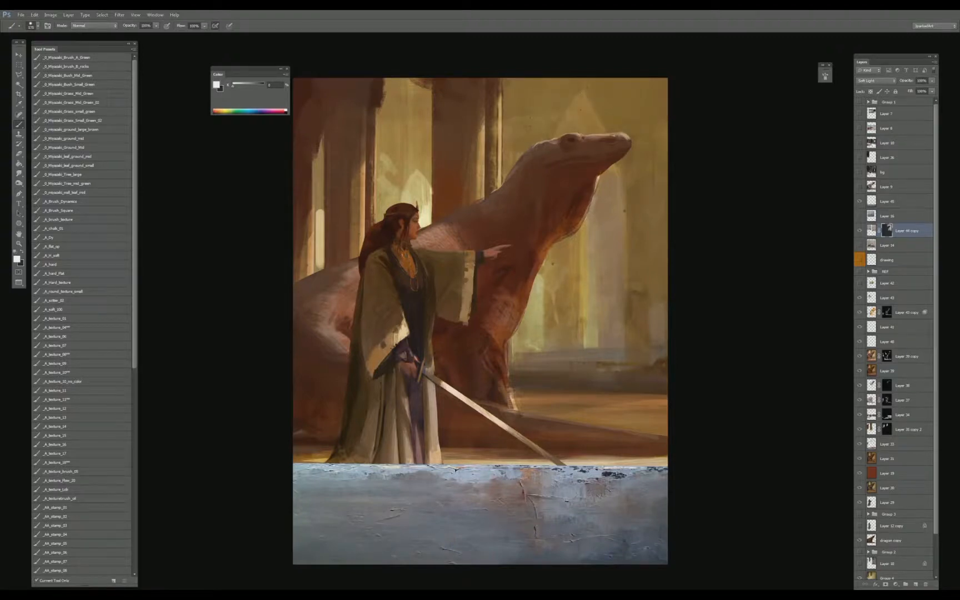
pyautogui.moveTo(404, 101)
pyautogui.mouseDown()
pyautogui.moveTo(404, 124)
pyautogui.moveTo(420, 126)
pyautogui.mouseUp()
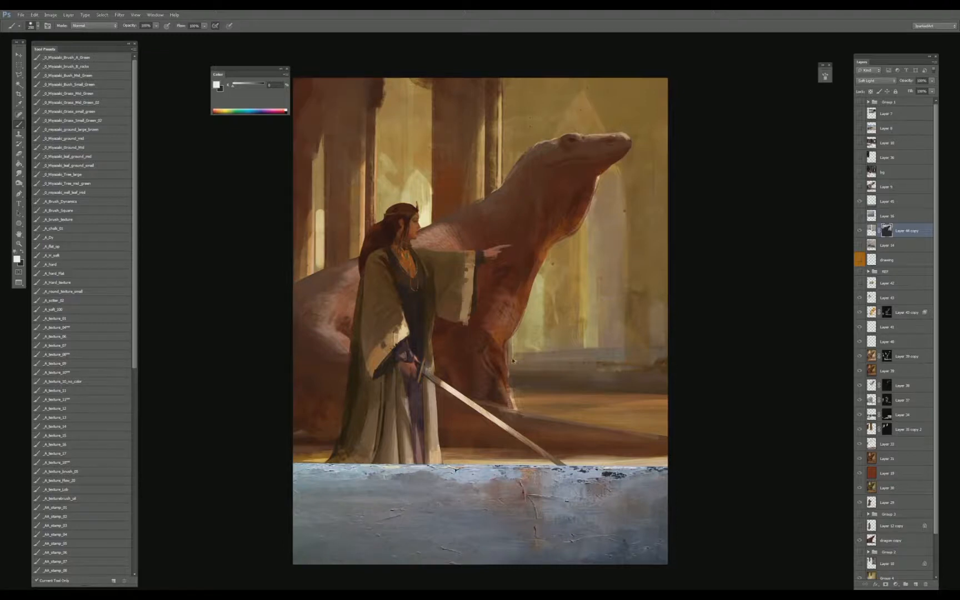
# - Blend the blue-grey floor texture into the carpet, trying Soft Light and settling on the Overlay blend mode
pyautogui.scroll(-1, 513, 361)
pyautogui.press('v')
pyautogui.click(887, 202)
pyautogui.click(875, 81)
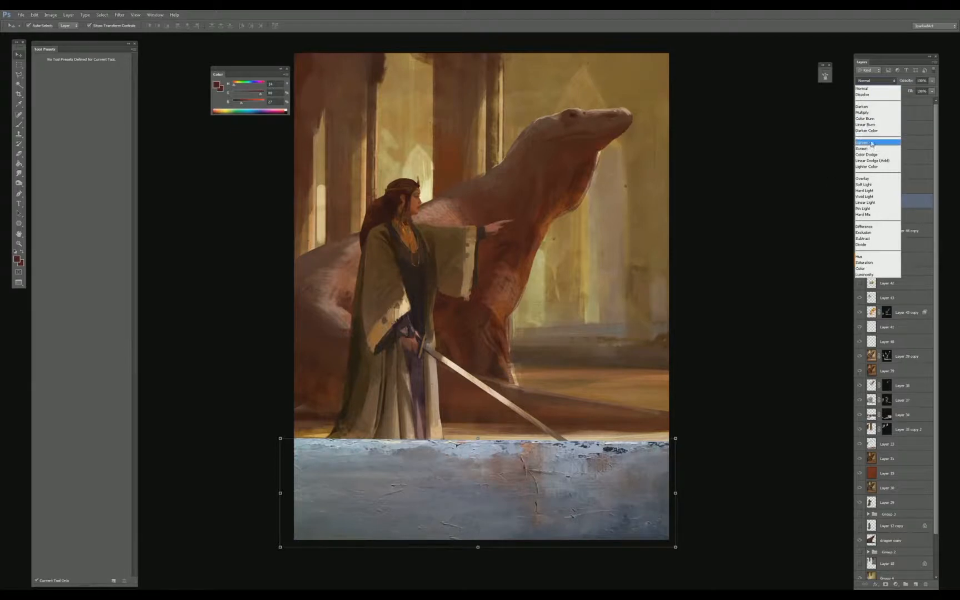
pyautogui.click(871, 185)
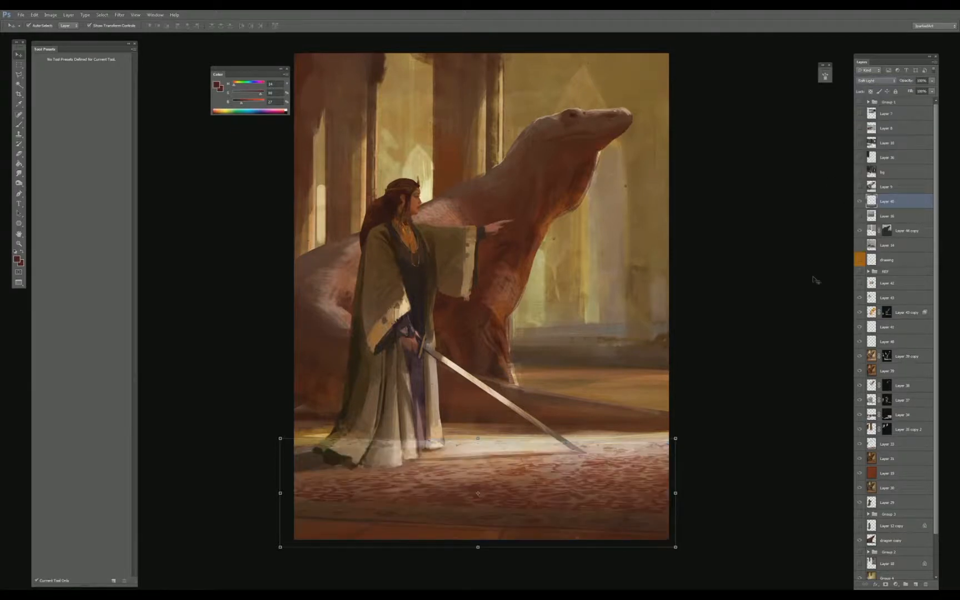
pyautogui.hotkey('shift', '-')
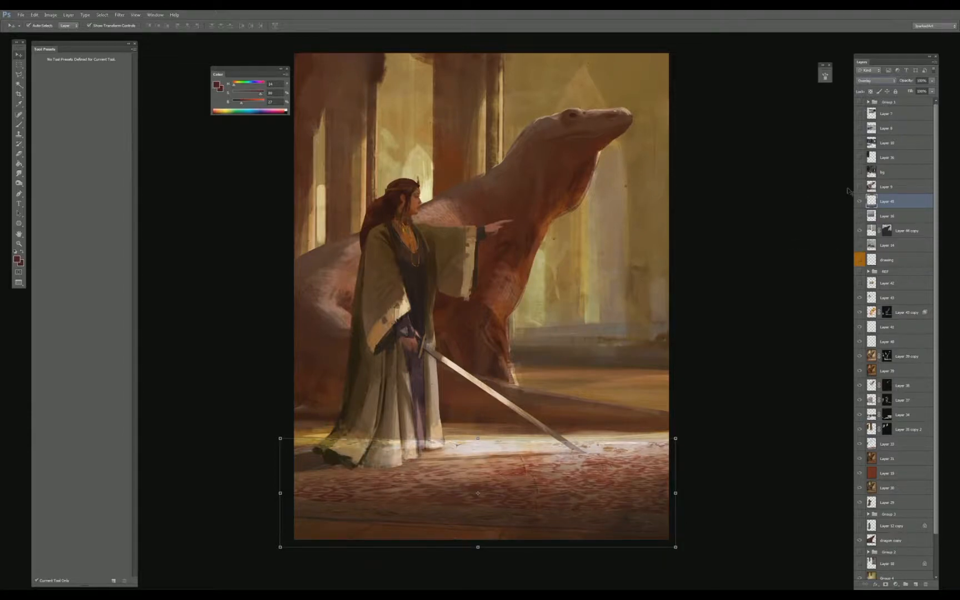
pyautogui.click(859, 201)
pyautogui.click(859, 202)
# - Add a layer mask to the floor texture and paint black along the hem of the woman's robe
pyautogui.press('e')
pyautogui.hotkey('alt', 'e')
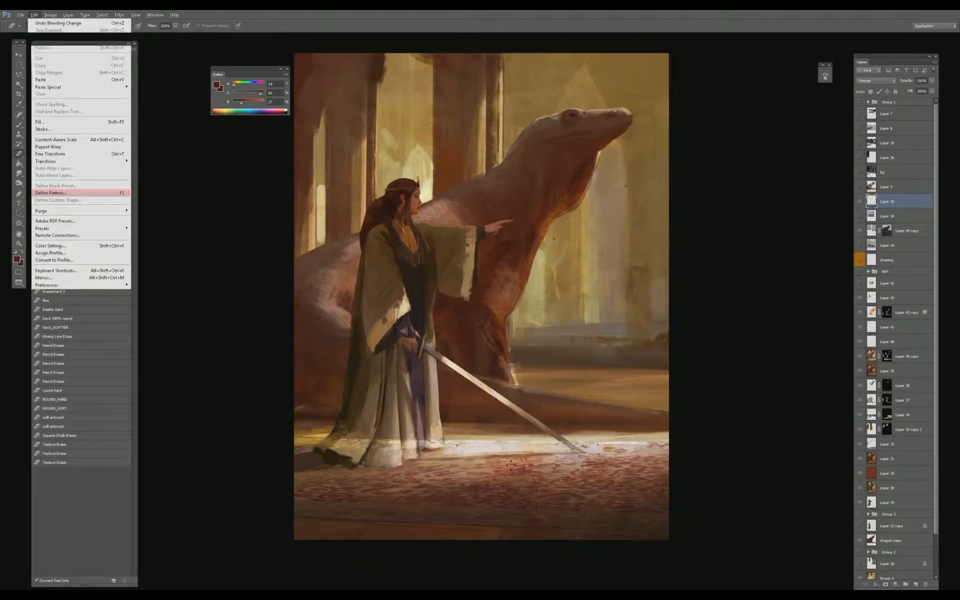
pyautogui.press('Escape')
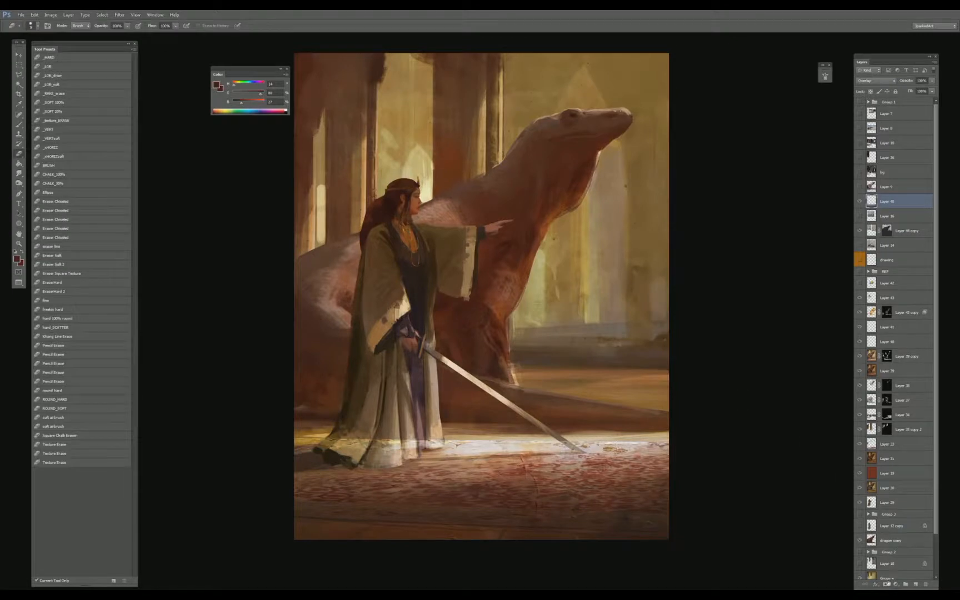
pyautogui.click(887, 584)
pyautogui.press('b')
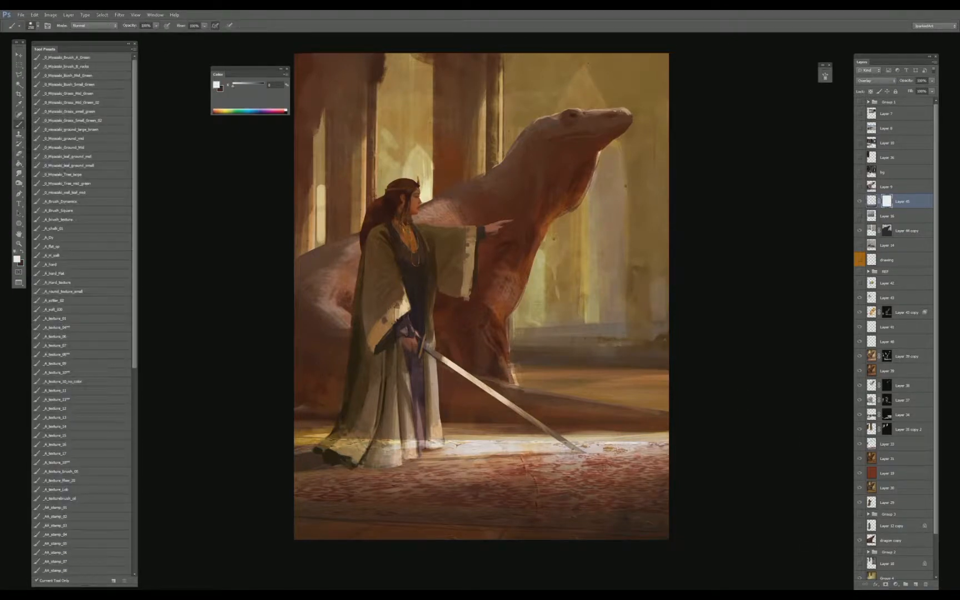
pyautogui.press('x')
pyautogui.moveTo(335, 444); pyautogui.dragTo(459, 445)
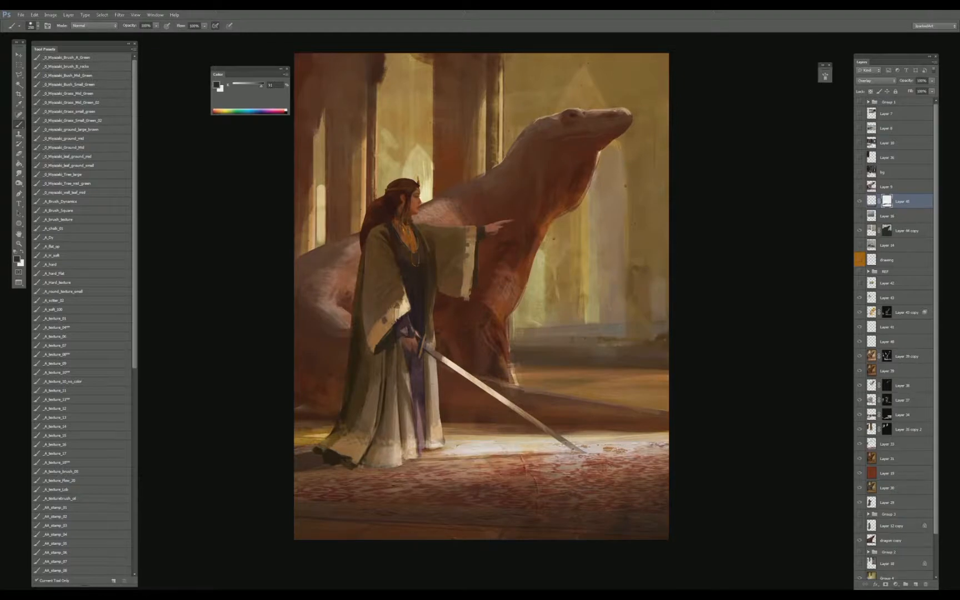
pyautogui.press('v')
pyautogui.click(761, 398)
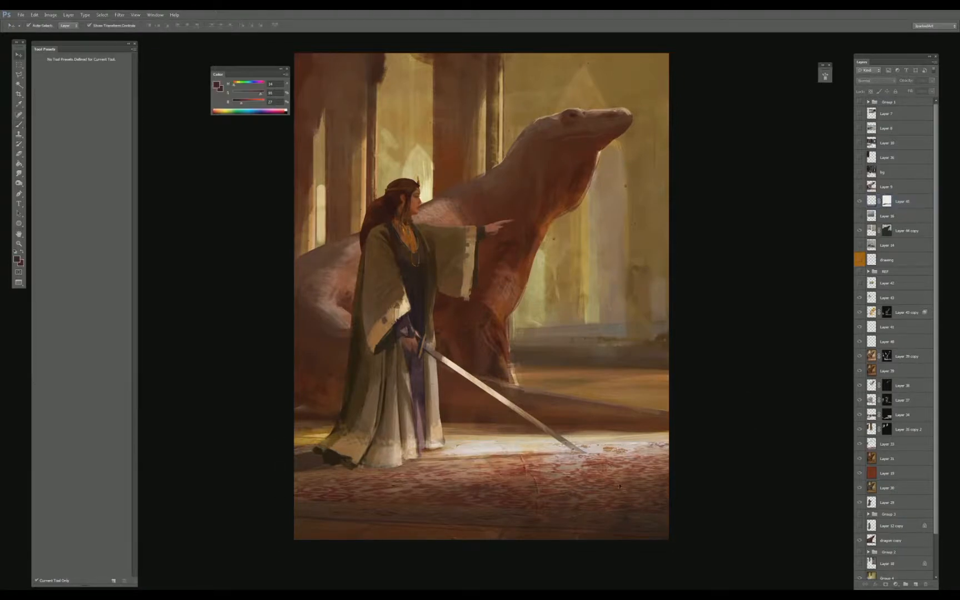
# - Compare the painting with the floor texture hidden and shown, and examine the whole composition at reduced size
pyautogui.click(859, 203)
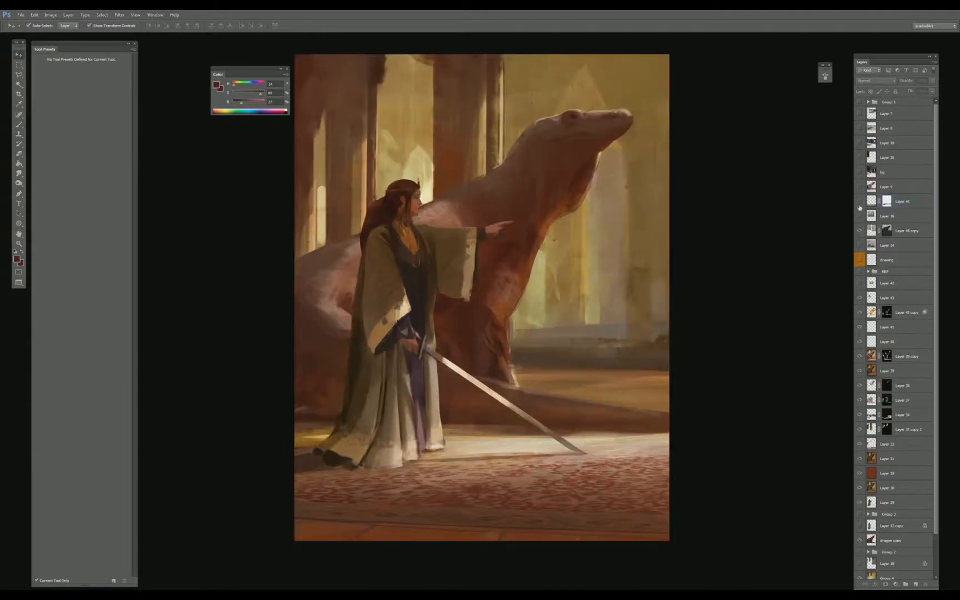
pyautogui.click(860, 203)
pyautogui.click(859, 203)
pyautogui.click(860, 203)
pyautogui.press('r')
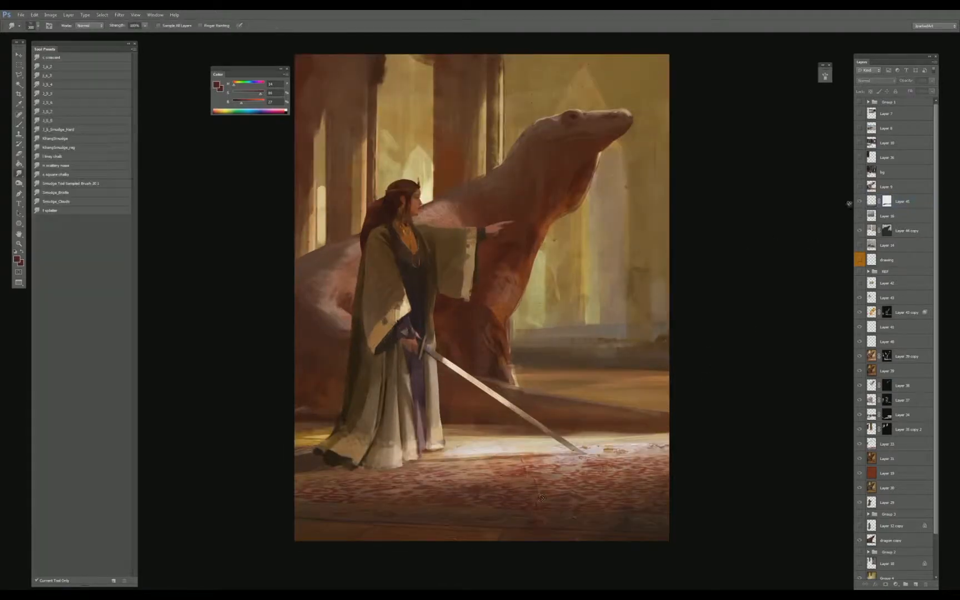
pyautogui.click(871, 205)
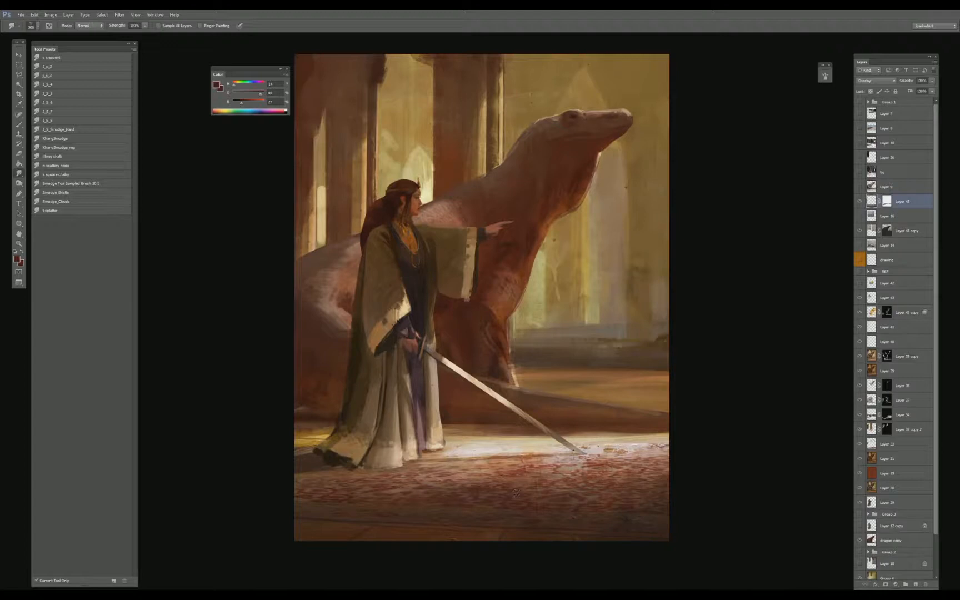
pyautogui.press('[')
pyautogui.press('[')
pyautogui.hotkey('ctrl', '-')
pyautogui.hotkey('ctrl', '-')
pyautogui.hotkey('ctrl', '-')
pyautogui.hotkey('ctrl', '+')
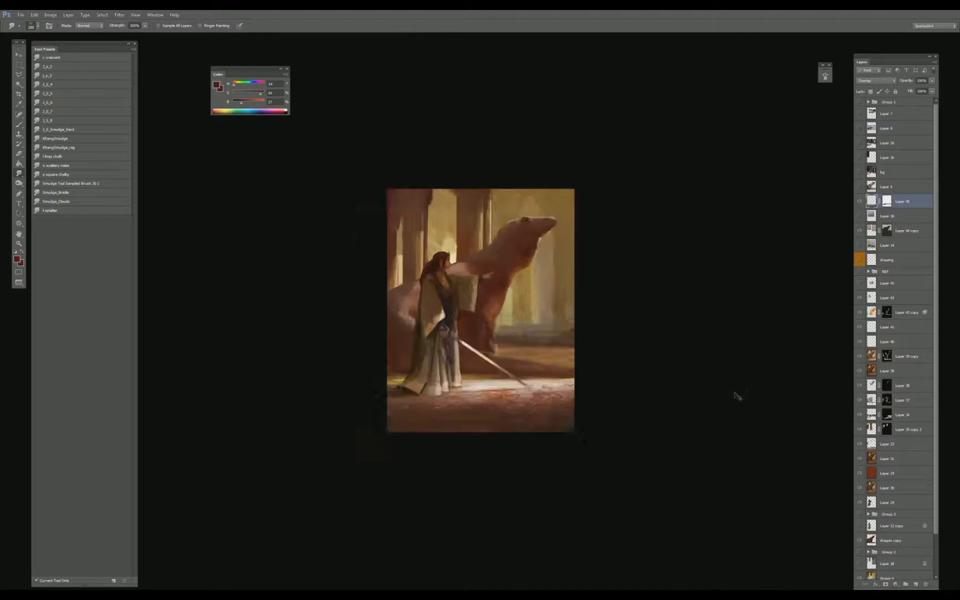
pyautogui.hotkey('ctrl', '+')
pyautogui.hotkey('ctrl', '+')
pyautogui.hotkey('ctrl', '-')
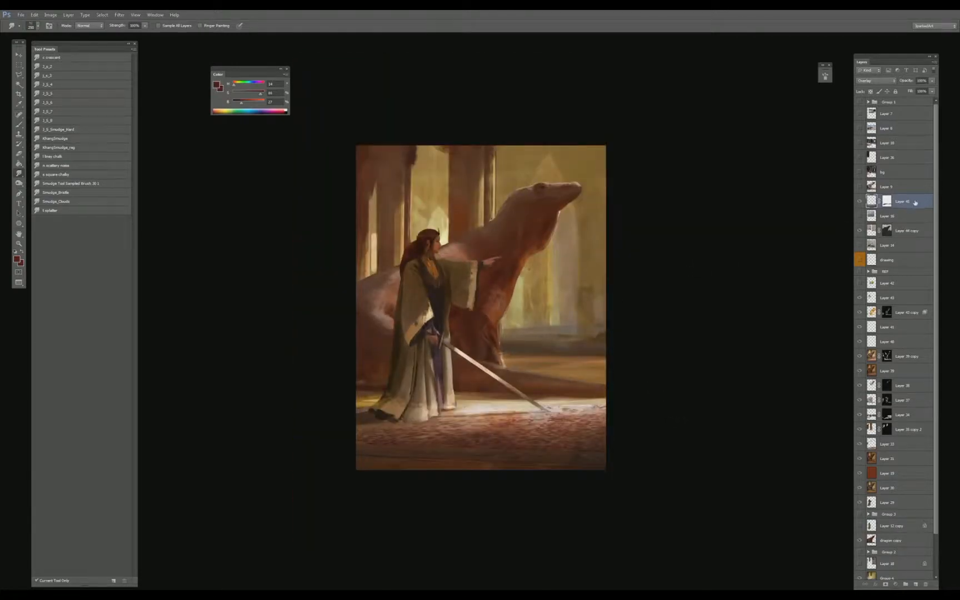
# - Move both masked texture layers down the stack, directly beneath Layer 42
pyautogui.moveTo(915, 203); pyautogui.dragTo(913, 233)
pyautogui.moveTo(904, 284); pyautogui.dragTo(902, 287)
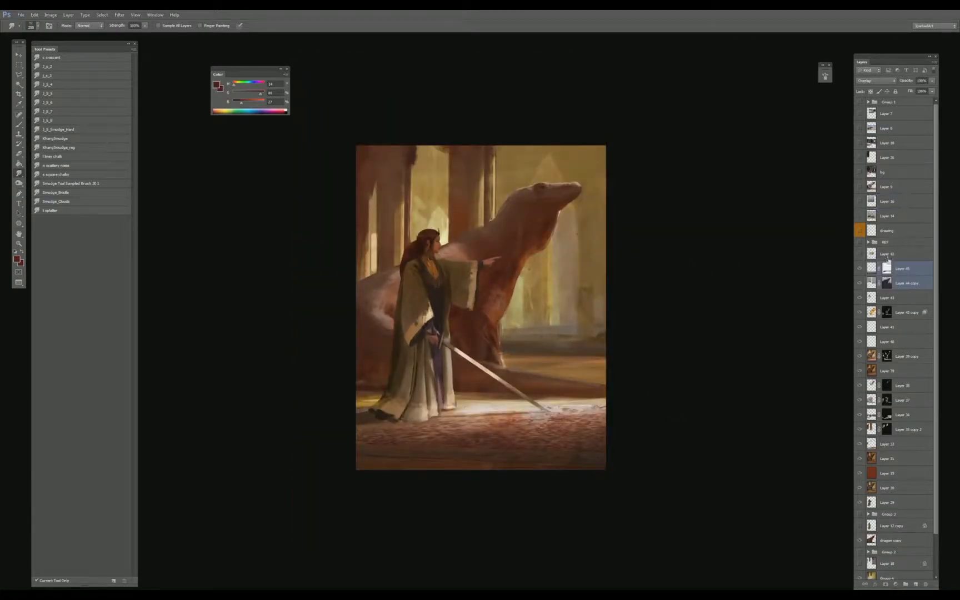
pyautogui.click(872, 206)
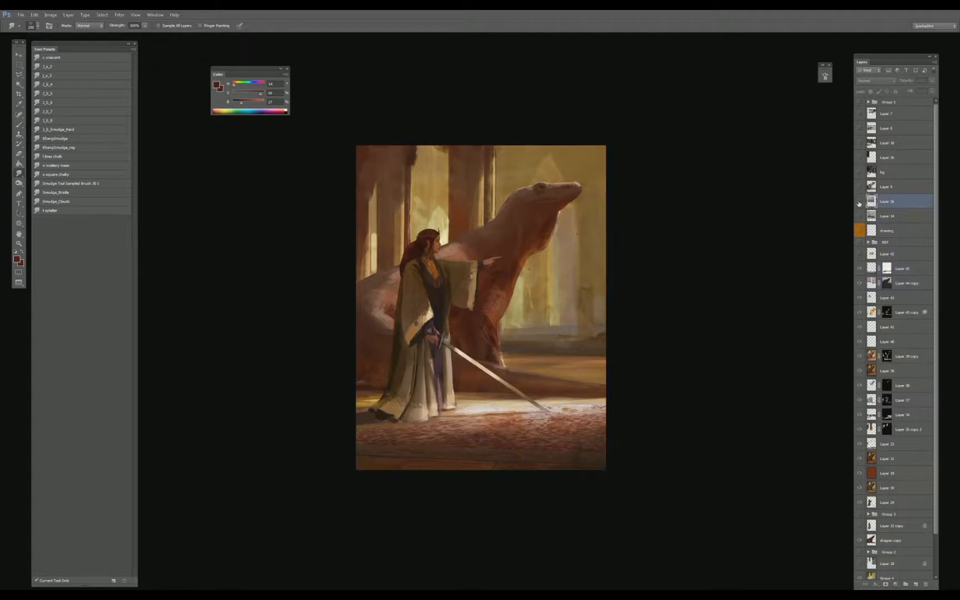
# - Stamp all visible layers into a new merged layer above Layer 42
pyautogui.click(895, 255)
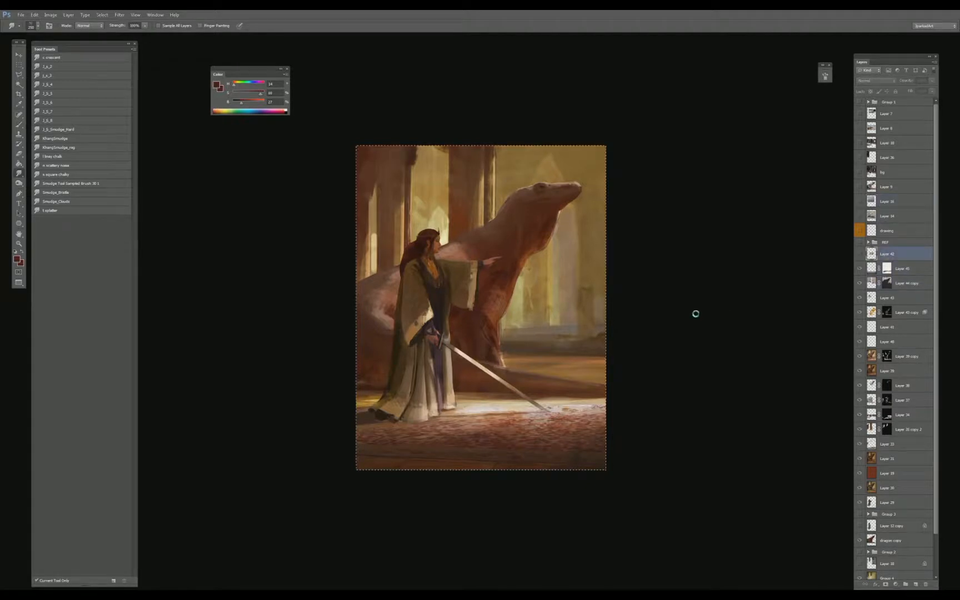
pyautogui.hotkey('ctrl', 'shift', 'alt', 'n')
pyautogui.press('b')
pyautogui.hotkey('ctrl', 'shift', 'alt', 'e')
pyautogui.hotkey('ctrl', '+')
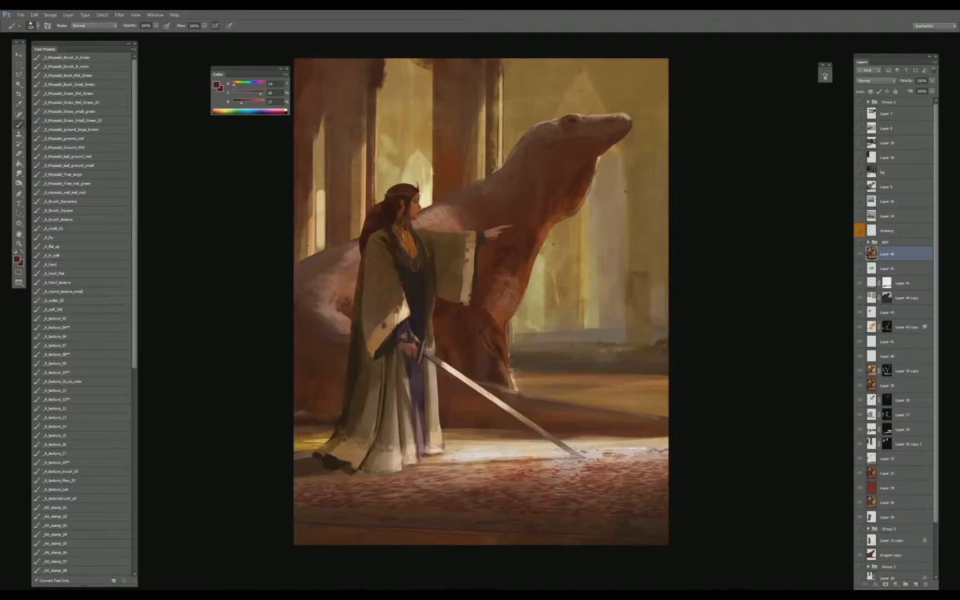
# - Repaint the edge of the dragon's front leg with sampled colours using the _A_texture_10_no_color brush, undoing the last stroke
pyautogui.click(87, 380)
pyautogui.keyDown('alt'); pyautogui.click(504, 337); pyautogui.keyUp('alt')
pyautogui.keyDown('alt'); pyautogui.click(504, 325); pyautogui.keyUp('alt')
pyautogui.keyDown('alt'); pyautogui.click(517, 359); pyautogui.keyUp('alt')
pyautogui.keyDown('alt'); pyautogui.click(511, 333); pyautogui.keyUp('alt')
pyautogui.keyDown('alt'); pyautogui.click(510, 380); pyautogui.keyUp('alt')
pyautogui.moveTo(512, 384)
pyautogui.mouseDown()
pyautogui.moveTo(513, 346)
pyautogui.moveTo(512, 373)
pyautogui.moveTo(516, 356)
pyautogui.mouseUp()
pyautogui.keyDown('alt'); pyautogui.click(511, 348); pyautogui.keyUp('alt')
pyautogui.keyDown('alt'); pyautogui.click(515, 376); pyautogui.keyUp('alt')
pyautogui.moveTo(514, 358); pyautogui.dragTo(512, 331)
pyautogui.hotkey('ctrl', 'z')
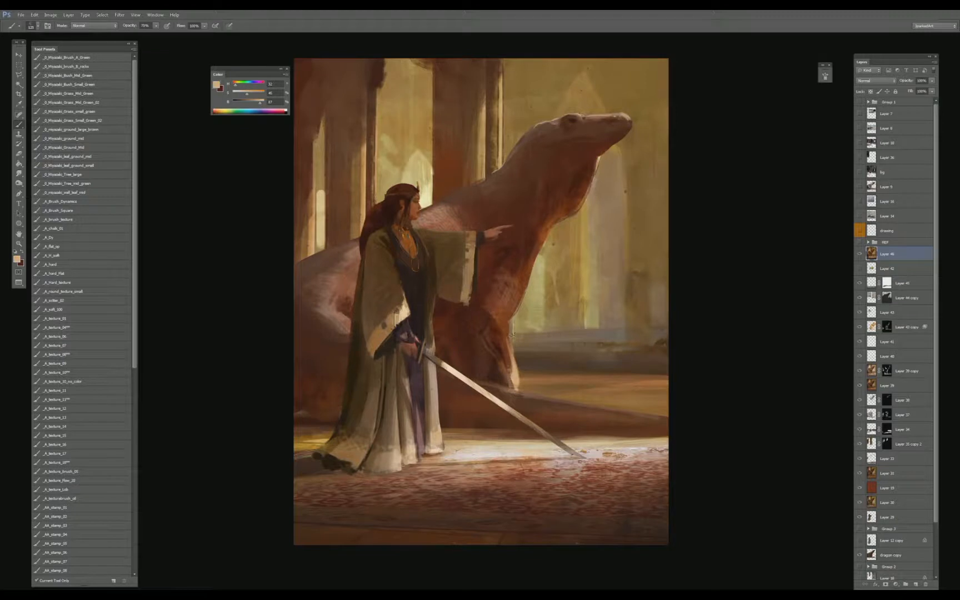
# - Refine the dragon's lower chest contour with sampled tones and check the painting against Layer 9
pyautogui.moveTo(508, 311); pyautogui.dragTo(523, 293)
pyautogui.keyDown('alt'); pyautogui.click(530, 258); pyautogui.keyUp('alt')
pyautogui.keyDown('alt'); pyautogui.click(521, 285); pyautogui.keyUp('alt')
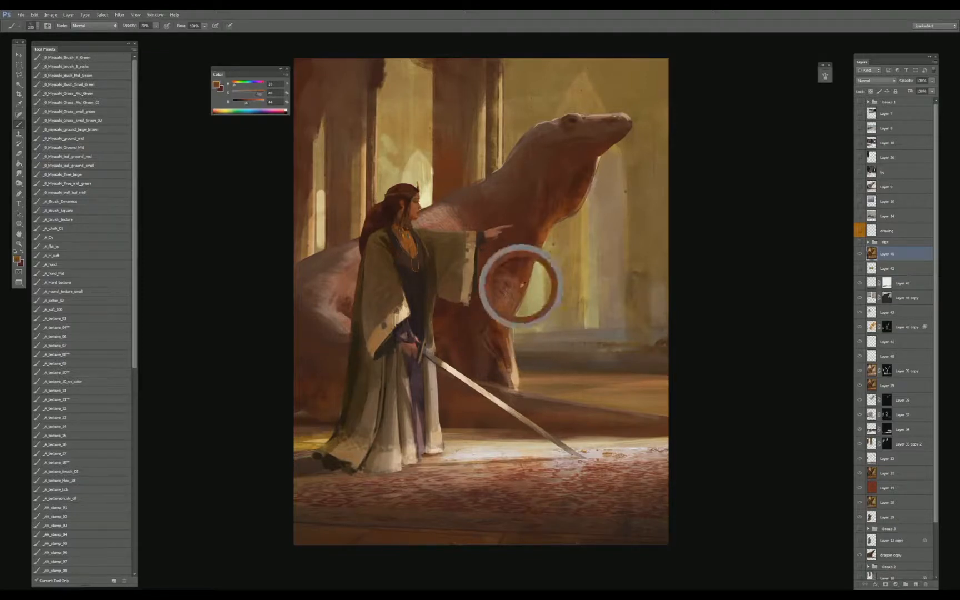
pyautogui.keyDown('alt'); pyautogui.click(543, 231); pyautogui.keyUp('alt')
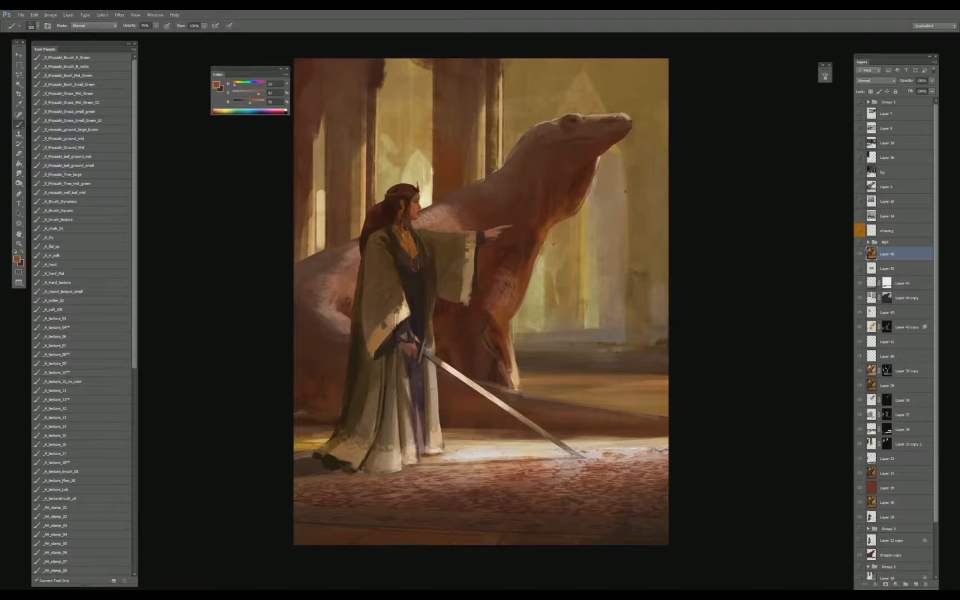
pyautogui.keyDown('alt'); pyautogui.click(532, 240); pyautogui.keyUp('alt')
pyautogui.click(860, 188)
pyautogui.click(860, 188)
pyautogui.click(860, 187)
pyautogui.click(859, 188)
# - Touch up the edge between the woman's near sleeve and her dark dress with tones sampled from the painting
pyautogui.keyDown('alt'); pyautogui.click(530, 212); pyautogui.keyUp('alt')
pyautogui.hotkey('ctrl', '+')
pyautogui.keyDown('alt'); pyautogui.click(440, 285); pyautogui.keyUp('alt')
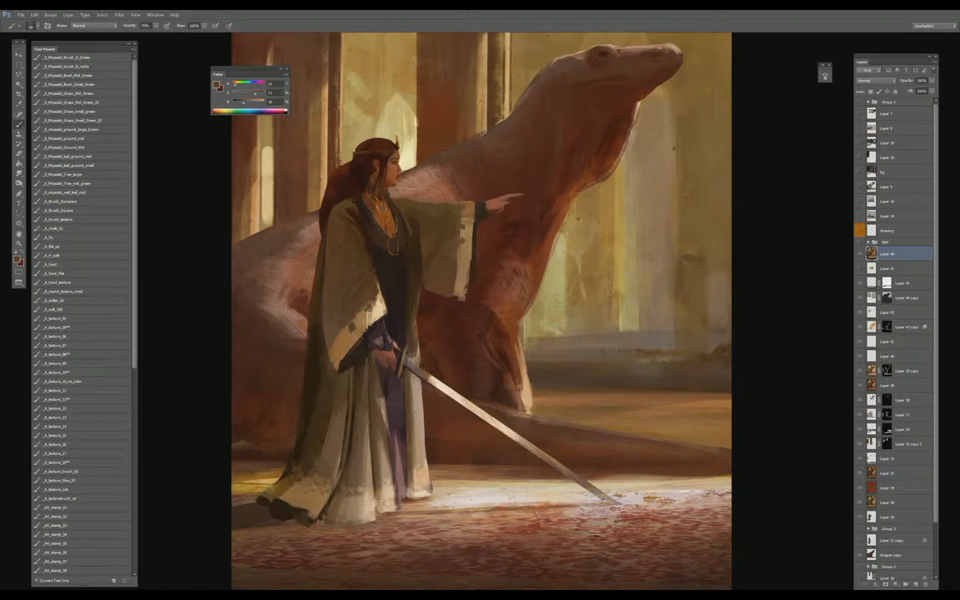
pyautogui.hotkey('ctrl', '+')
pyautogui.hotkey('ctrl', '+')
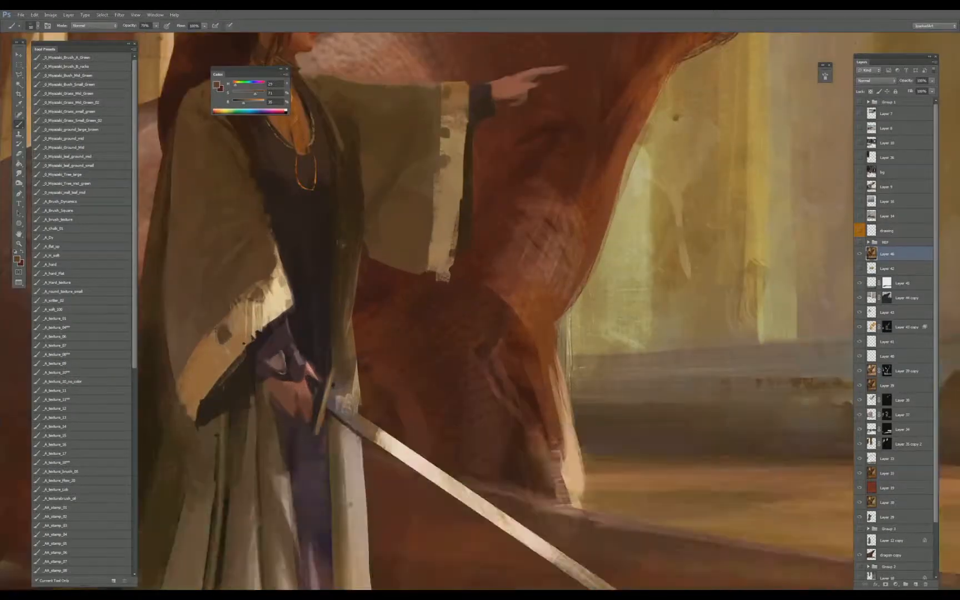
pyautogui.moveTo(277, 238); pyautogui.dragTo(326, 265)
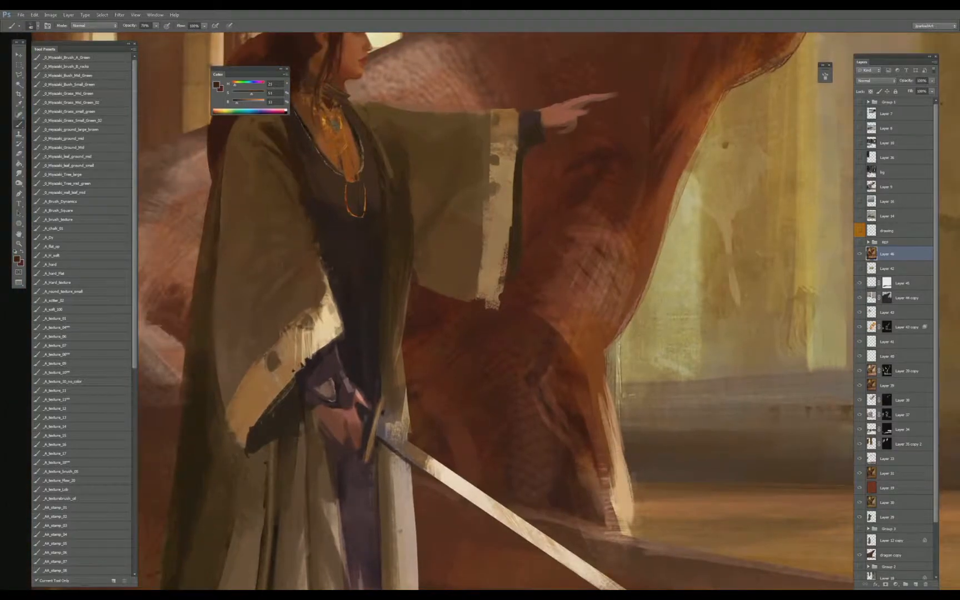
pyautogui.keyDown('alt'); pyautogui.click(321, 252); pyautogui.keyUp('alt')
pyautogui.moveTo(260, 114); pyautogui.dragTo(318, 211)
pyautogui.keyDown('alt'); pyautogui.click(318, 210); pyautogui.keyUp('alt')
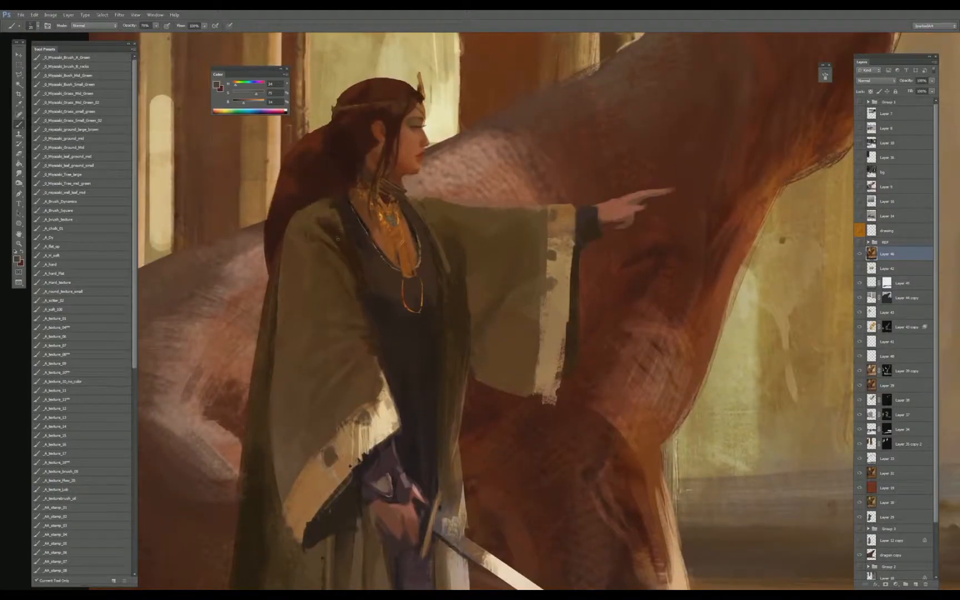
# - Refine the robe's shoulder folds and the hair falling behind the shoulder with sampled dark tones
pyautogui.keyDown('alt'); pyautogui.click(348, 249); pyautogui.keyUp('alt')
pyautogui.moveTo(336, 230); pyautogui.dragTo(315, 214)
pyautogui.keyDown('alt'); pyautogui.click(361, 276); pyautogui.keyUp('alt')
pyautogui.keyDown('alt'); pyautogui.click(370, 270); pyautogui.keyUp('alt')
pyautogui.keyDown('alt'); pyautogui.click(370, 296); pyautogui.keyUp('alt')
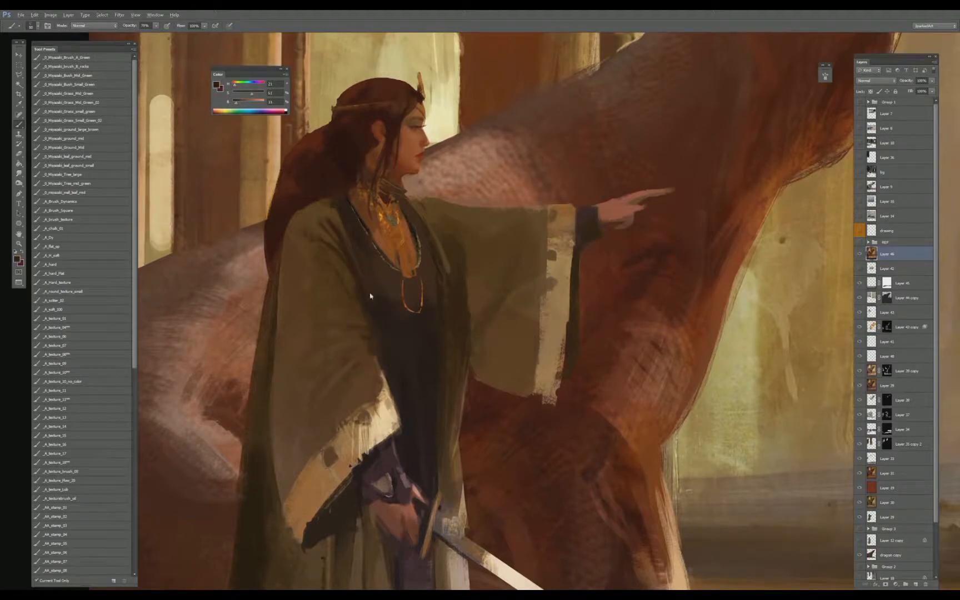
pyautogui.keyDown('alt'); pyautogui.click(332, 210); pyautogui.keyUp('alt')
pyautogui.keyDown('alt'); pyautogui.click(302, 205); pyautogui.keyUp('alt')
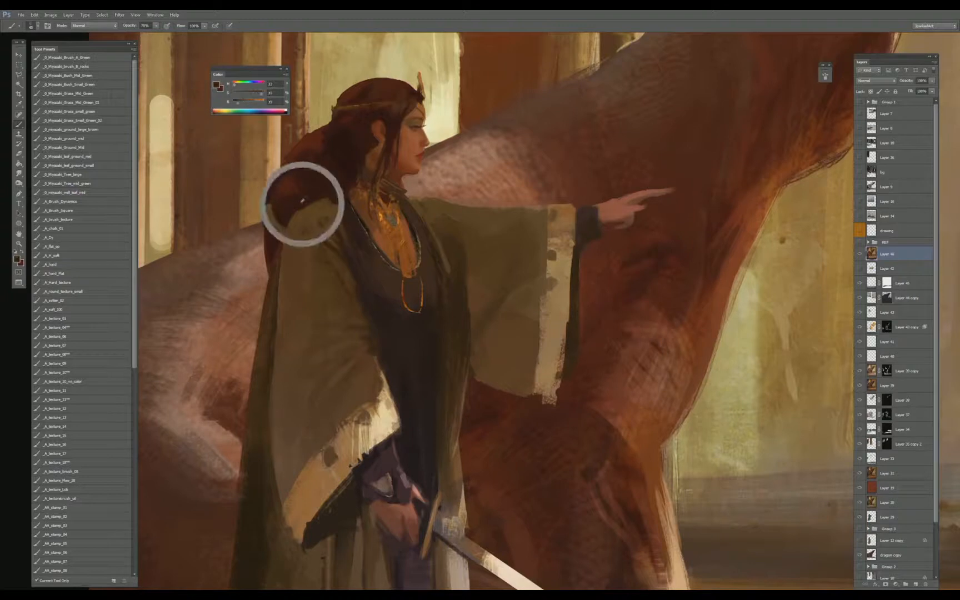
pyautogui.moveTo(311, 205); pyautogui.dragTo(288, 236)
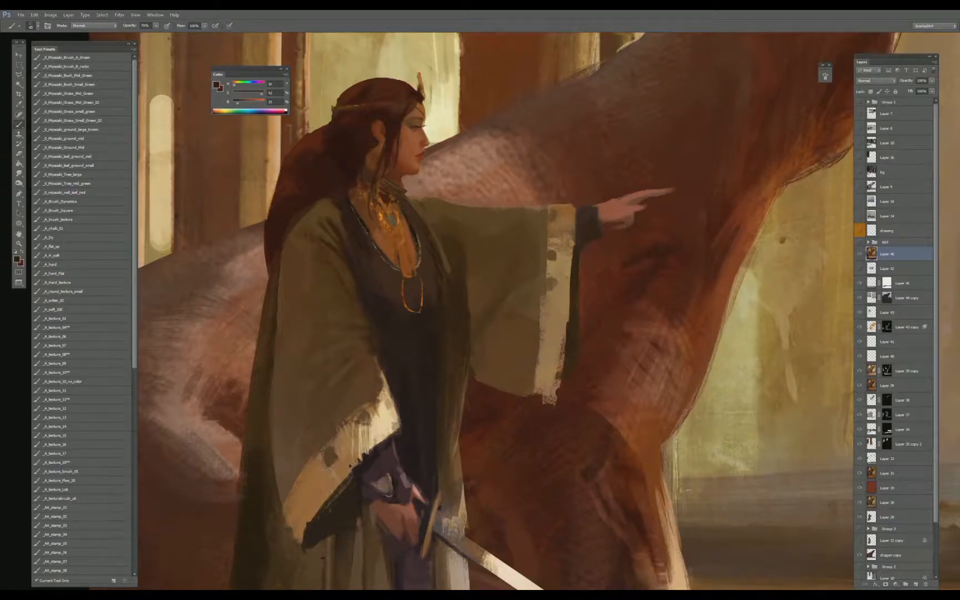
# - Copy a patch of the dragon's flank beside the cloak to a new layer and shift it over the cloak's back edge
pyautogui.hotkey('ctrl', '0')
pyautogui.hotkey('ctrl', '+')
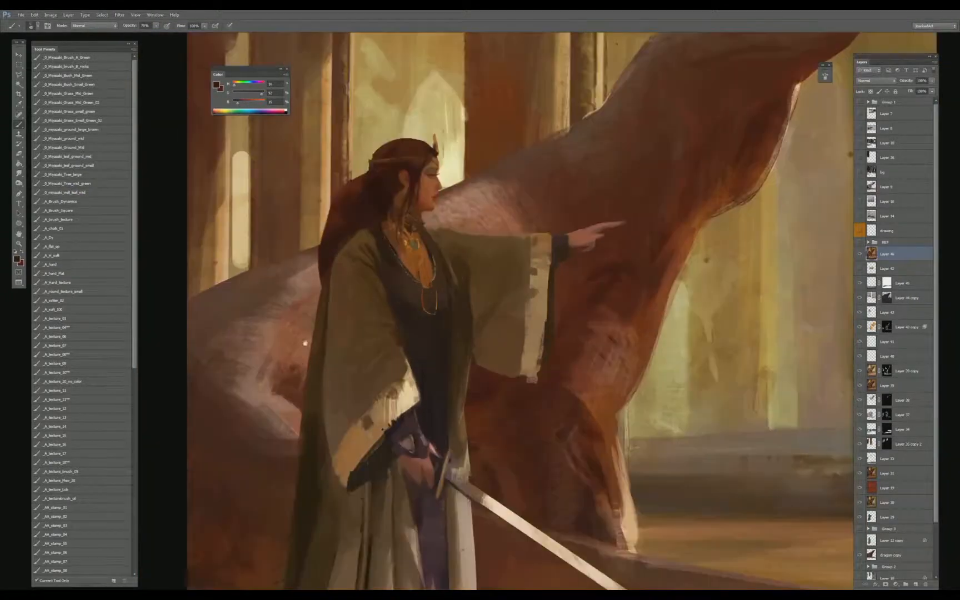
pyautogui.keyDown('alt'); pyautogui.click(365, 288); pyautogui.keyUp('alt')
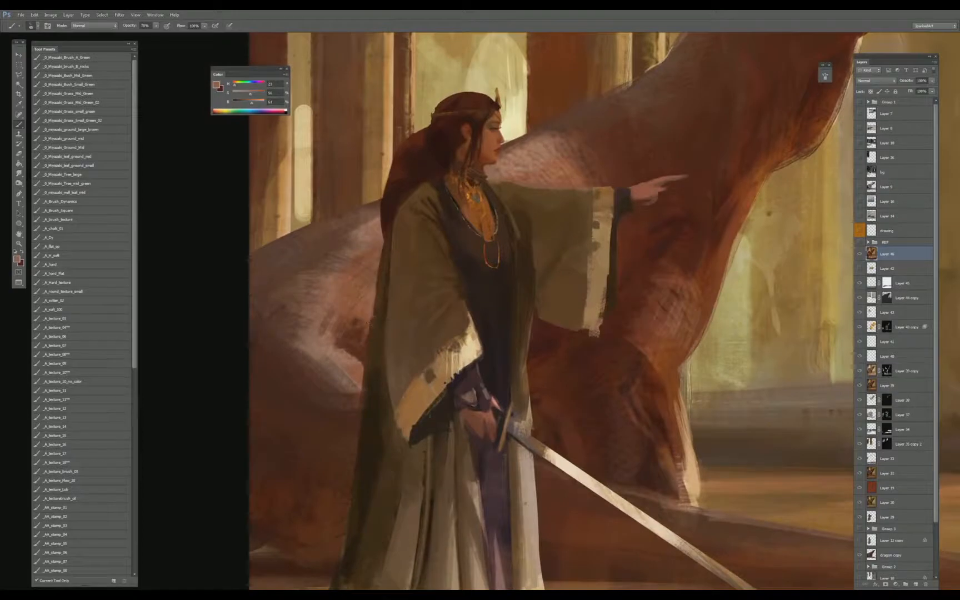
pyautogui.press('l')
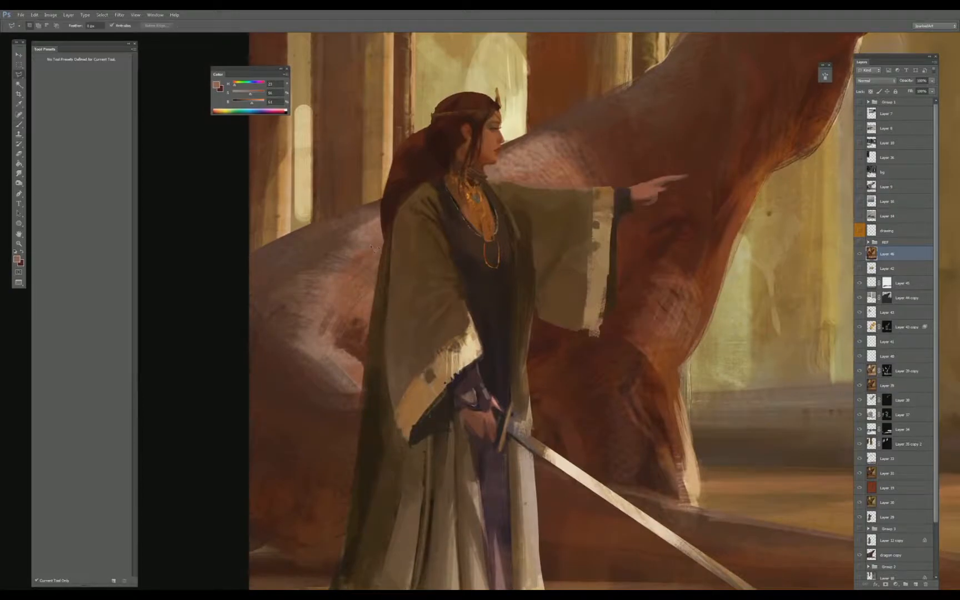
pyautogui.moveTo(377, 245)
pyautogui.mouseDown()
pyautogui.moveTo(349, 333)
pyautogui.moveTo(367, 360)
pyautogui.moveTo(389, 243)
pyautogui.mouseUp()
pyautogui.hotkey('ctrl', 'j')
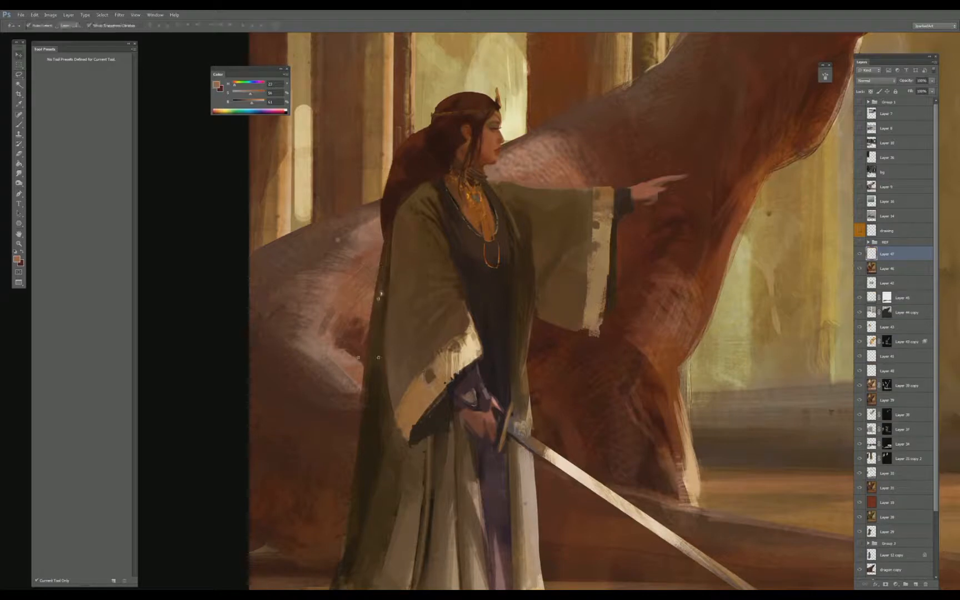
pyautogui.hotkey('ctrl', 't')
pyautogui.press('Return')
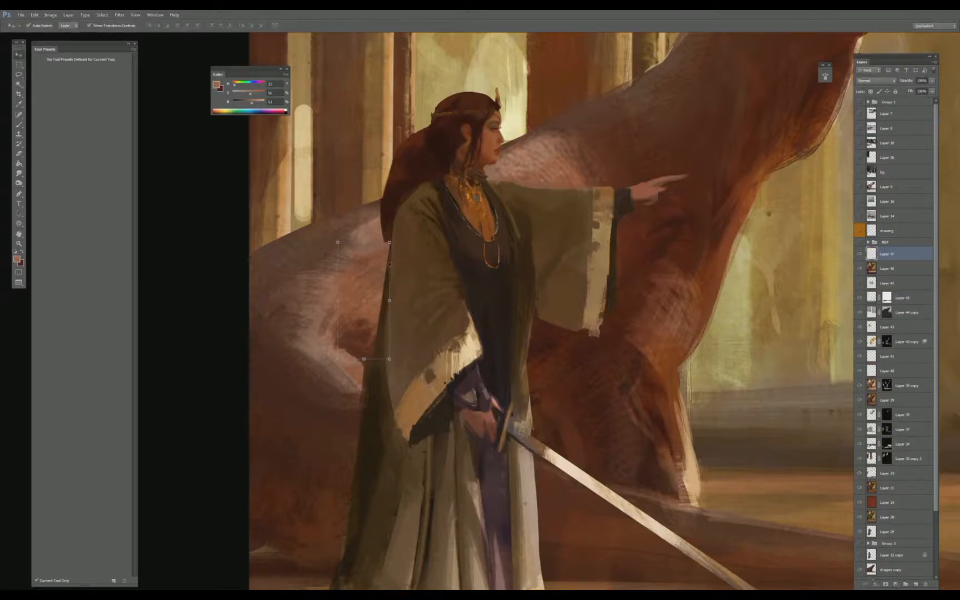
pyautogui.press('e')
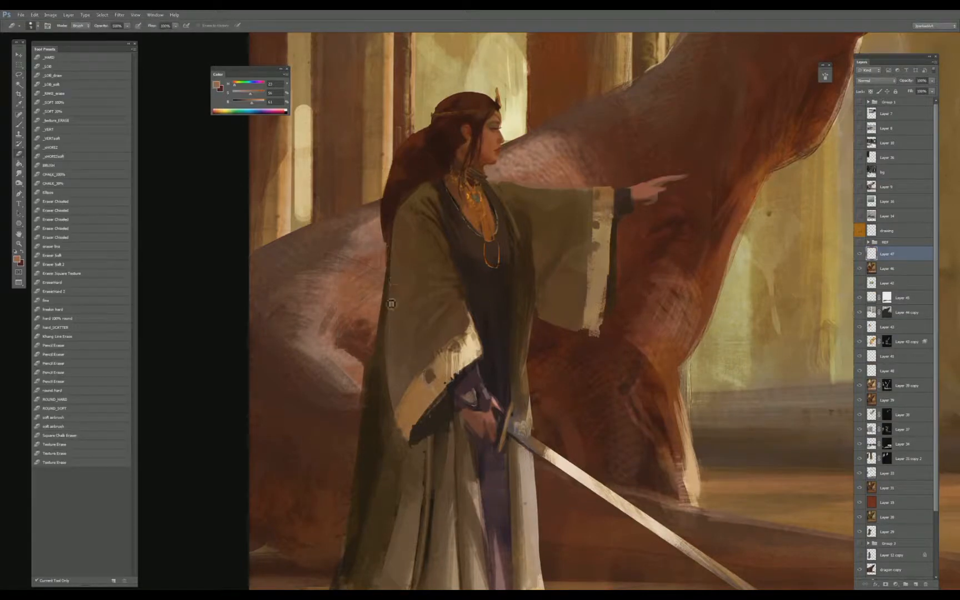
# - Repaint the cloak's back edge from the shoulder down to the skirt with sampled olive and reddish-brown tones
pyautogui.press('b')
pyautogui.keyDown('alt'); pyautogui.click(385, 286); pyautogui.keyUp('alt')
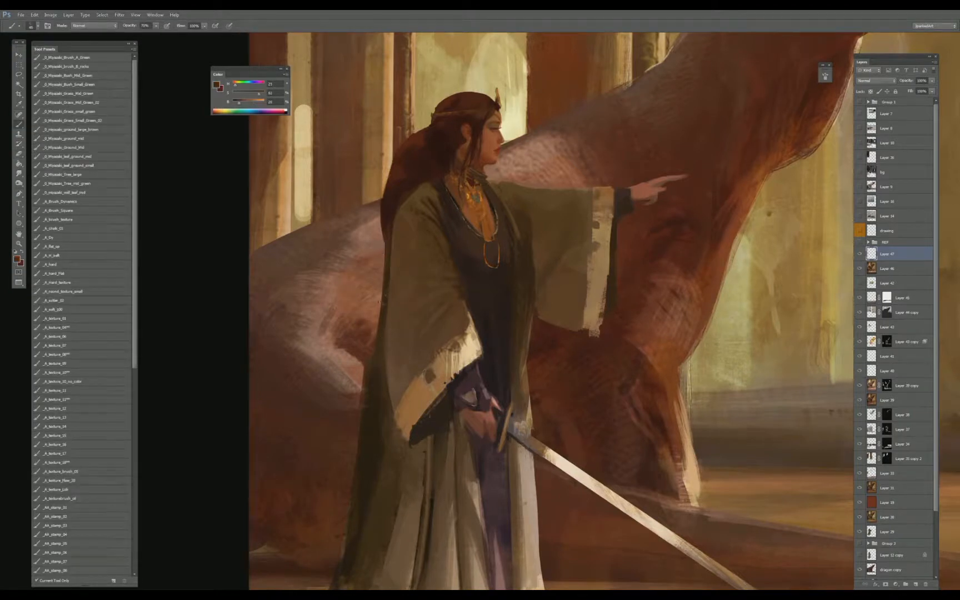
pyautogui.keyDown('alt'); pyautogui.click(373, 319); pyautogui.keyUp('alt')
pyautogui.keyDown('alt'); pyautogui.click(372, 388); pyautogui.keyUp('alt')
pyautogui.moveTo(376, 335); pyautogui.dragTo(351, 508)
pyautogui.keyDown('alt'); pyautogui.click(371, 352); pyautogui.keyUp('alt')
pyautogui.keyDown('alt'); pyautogui.click(355, 500); pyautogui.keyUp('alt')
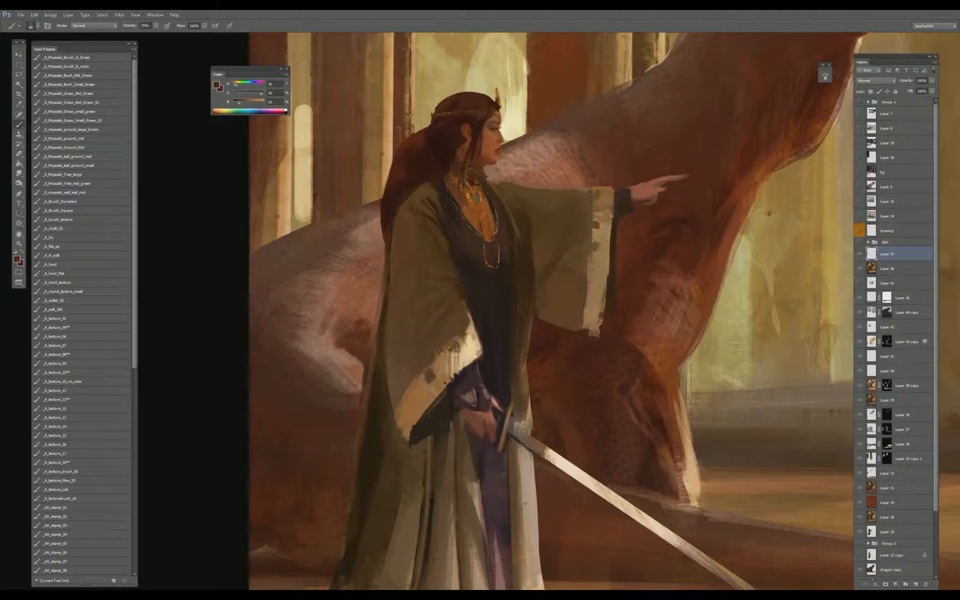
pyautogui.keyDown('alt'); pyautogui.click(367, 312); pyautogui.keyUp('alt')
pyautogui.keyDown('alt'); pyautogui.click(384, 244); pyautogui.keyUp('alt')
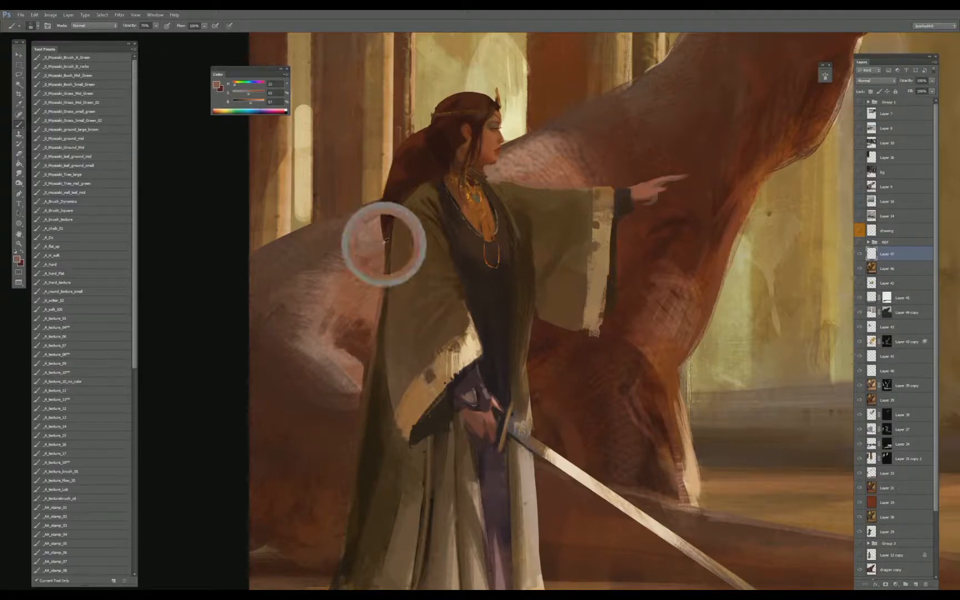
# - Paint a loose lock of dark red hair hanging down the woman's back over the cloak edge
pyautogui.keyDown('alt'); pyautogui.click(389, 218); pyautogui.keyUp('alt')
pyautogui.moveTo(388, 214); pyautogui.dragTo(380, 239)
pyautogui.keyDown('alt'); pyautogui.click(393, 180); pyautogui.keyUp('alt')
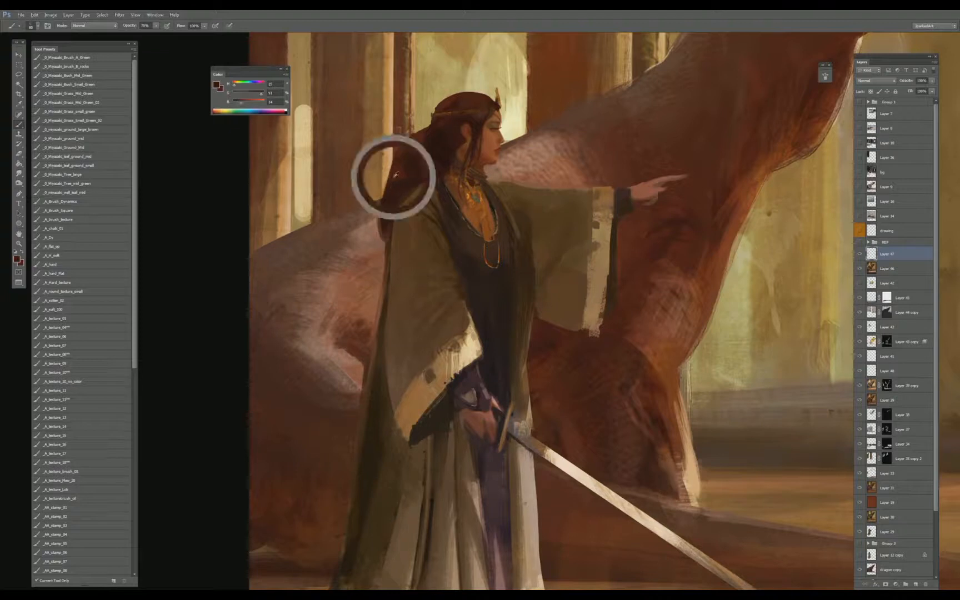
pyautogui.moveTo(387, 179); pyautogui.dragTo(374, 259)
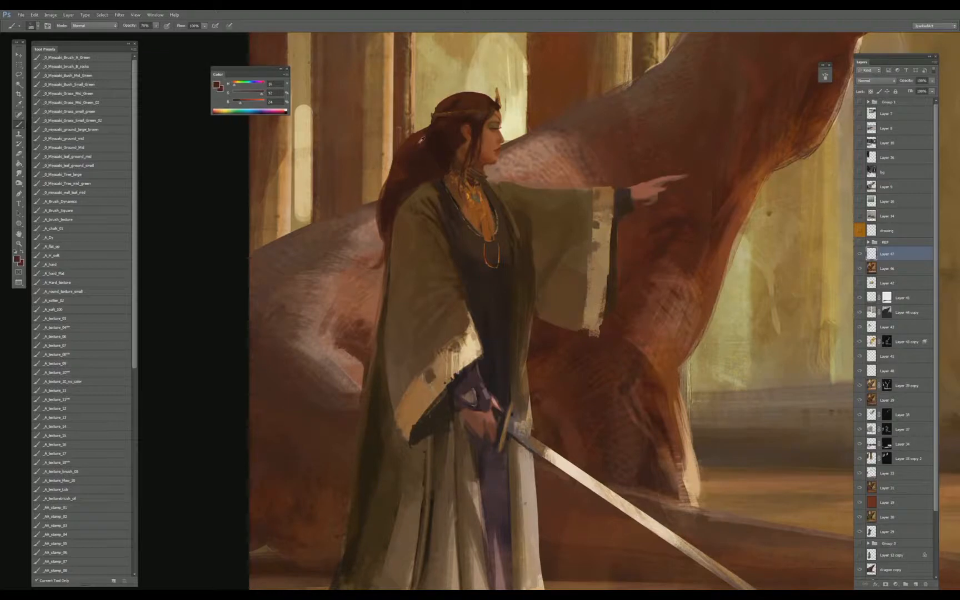
# - Add wispy strands along the outer side and tip of the hair with sampled dark red tones
pyautogui.keyDown('alt'); pyautogui.click(419, 144); pyautogui.keyUp('alt')
pyautogui.press(']')
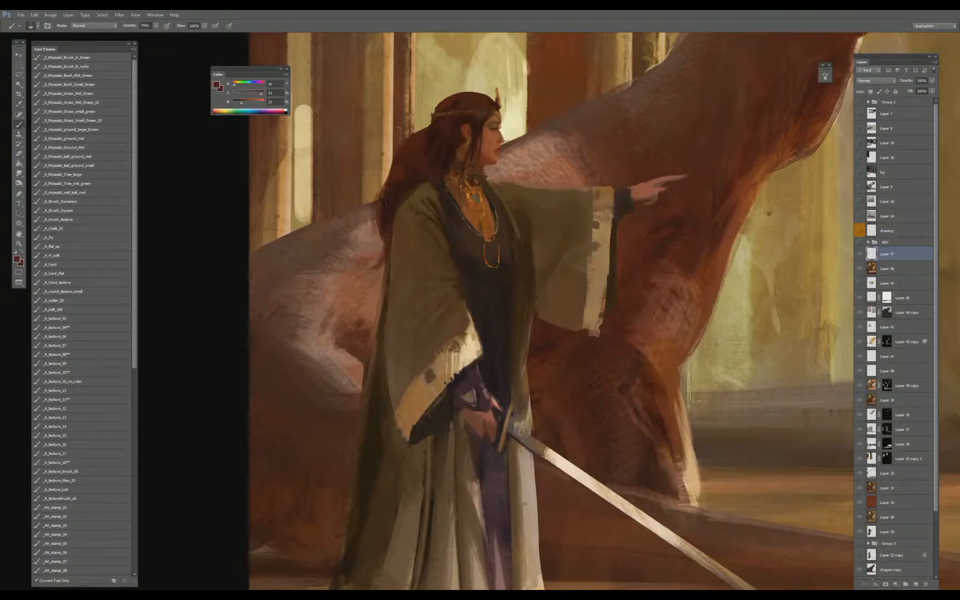
pyautogui.moveTo(380, 236); pyautogui.dragTo(369, 257)
pyautogui.keyDown('alt'); pyautogui.click(379, 207); pyautogui.keyUp('alt')
pyautogui.moveTo(376, 207)
pyautogui.mouseDown()
pyautogui.moveTo(371, 213)
pyautogui.moveTo(369, 204)
pyautogui.mouseUp()
pyautogui.moveTo(387, 181); pyautogui.dragTo(371, 192)
pyautogui.moveTo(392, 168); pyautogui.dragTo(378, 191)
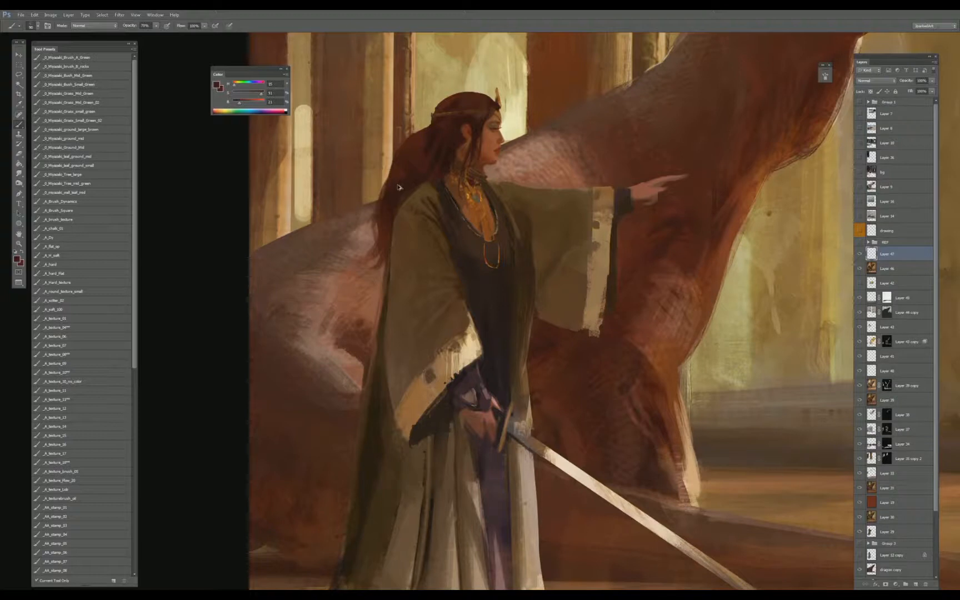
# - Fill out the hair's outer contour behind the neck and check its silhouette at a smaller scale
pyautogui.keyDown('alt'); pyautogui.click(399, 166); pyautogui.keyUp('alt')
pyautogui.keyDown('alt'); pyautogui.click(392, 166); pyautogui.keyUp('alt')
pyautogui.moveTo(396, 178); pyautogui.dragTo(383, 186)
pyautogui.moveTo(390, 166); pyautogui.dragTo(380, 199)
pyautogui.hotkey('ctrl', '-')
pyautogui.hotkey('ctrl', '+')
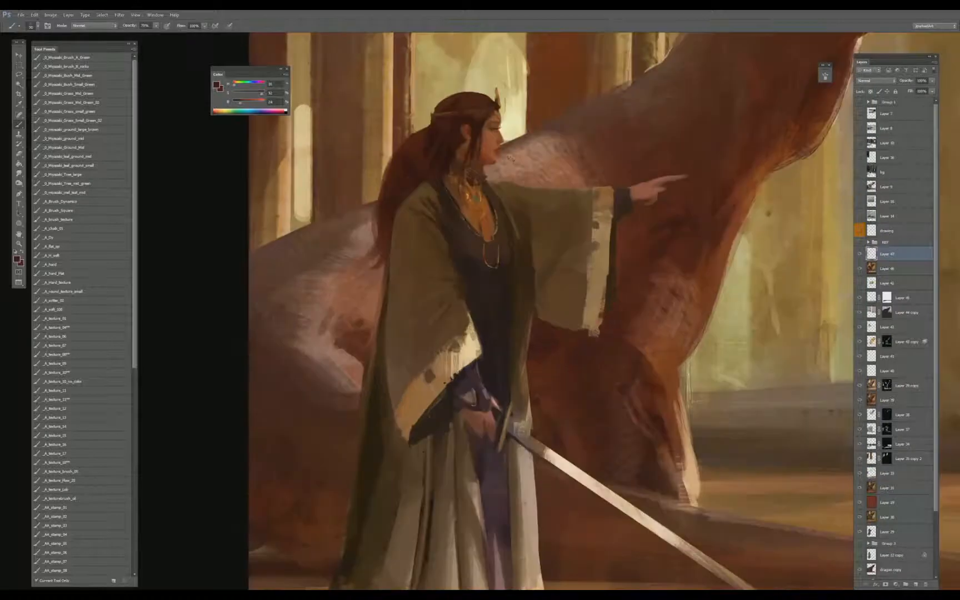
# - Touch up the area beside the woman's chin with pinkish tones sampled from the dragon, using a smaller brush
pyautogui.press('[')
pyautogui.press('[')
pyautogui.keyDown('alt'); pyautogui.click(516, 167); pyautogui.keyUp('alt')
pyautogui.keyDown('alt'); pyautogui.click(500, 172); pyautogui.keyUp('alt')
pyautogui.scroll(2, 489, 205)
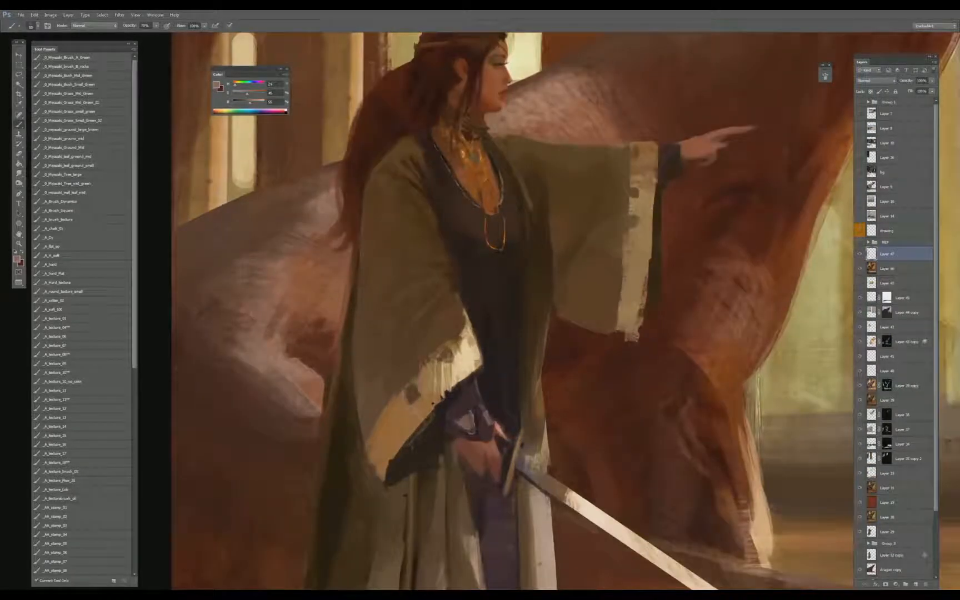
pyautogui.moveTo(474, 251)
pyautogui.keyDown('space'); pyautogui.mouseDown()
pyautogui.moveTo(455, 327)
pyautogui.moveTo(428, 266)
pyautogui.mouseUp(); pyautogui.keyUp('space')
# - Repaint the lower loop of the necklace with sampled orange and the dark dress around it using a fine brush
pyautogui.keyDown('alt'); pyautogui.click(418, 337); pyautogui.keyUp('alt')
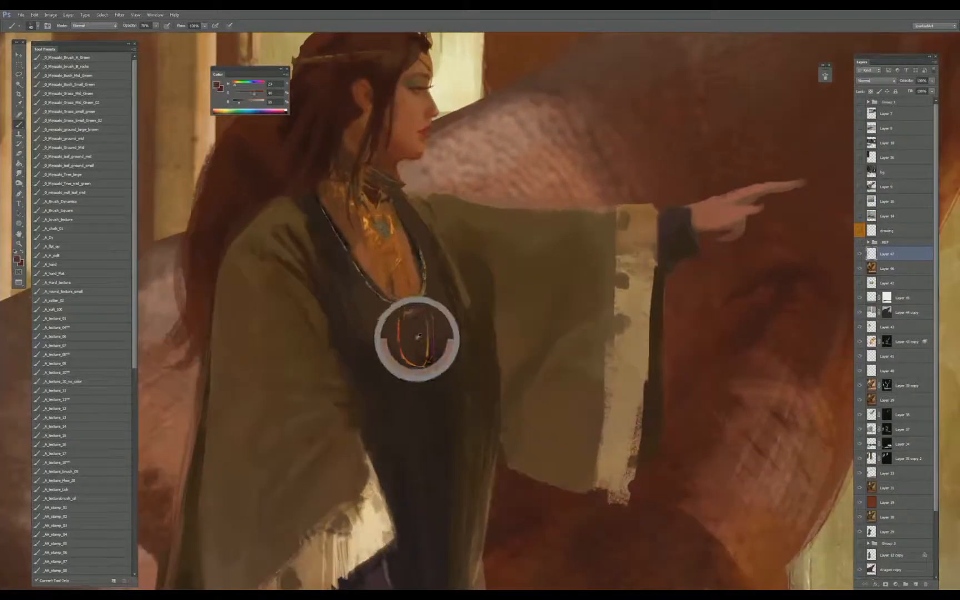
pyautogui.press('[')
pyautogui.press('[')
pyautogui.press('[')
pyautogui.press('[')
pyautogui.press('[')
pyautogui.press('[')
pyautogui.keyDown('alt'); pyautogui.click(423, 365); pyautogui.keyUp('alt')
pyautogui.keyDown('alt'); pyautogui.click(426, 355); pyautogui.keyUp('alt')
pyautogui.moveTo(419, 366)
pyautogui.mouseDown()
pyautogui.moveTo(427, 362)
pyautogui.moveTo(414, 366)
pyautogui.mouseUp()
pyautogui.keyDown('alt'); pyautogui.click(418, 333); pyautogui.keyUp('alt')
pyautogui.press(']')
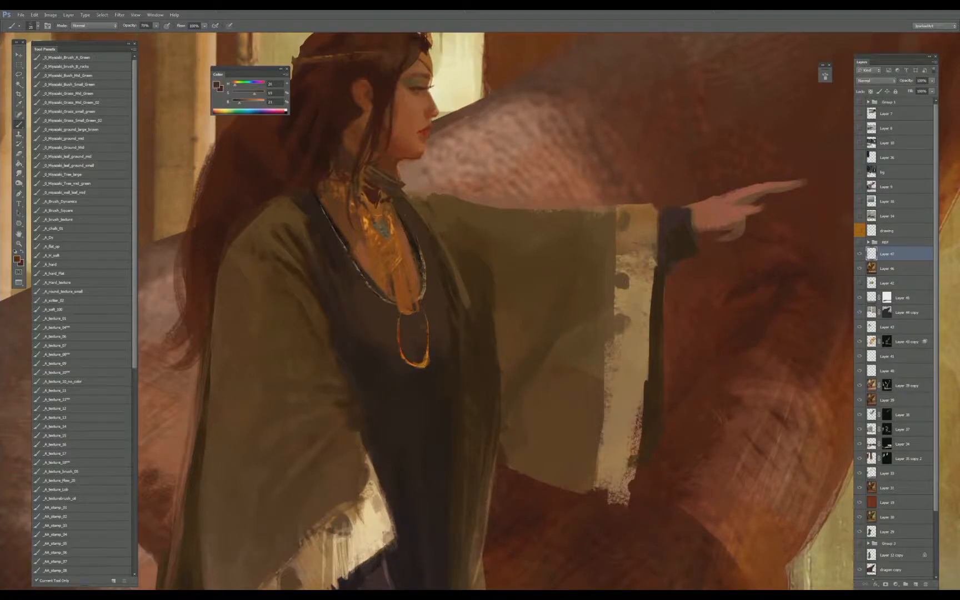
# - Clean up the gap between the woman's chin and collar with sampled skin and dragon tones
pyautogui.keyDown('alt'); pyautogui.click(411, 286); pyautogui.keyUp('alt')
pyautogui.keyDown('alt'); pyautogui.click(429, 154); pyautogui.keyUp('alt')
pyautogui.keyDown('alt'); pyautogui.click(430, 163); pyautogui.keyUp('alt')
pyautogui.keyDown('space'); pyautogui.moveTo(431, 163); pyautogui.dragTo(444, 226); pyautogui.keyUp('space')
pyautogui.keyDown('alt'); pyautogui.click(423, 236); pyautogui.keyUp('alt')
pyautogui.press('[')
pyautogui.press('[')
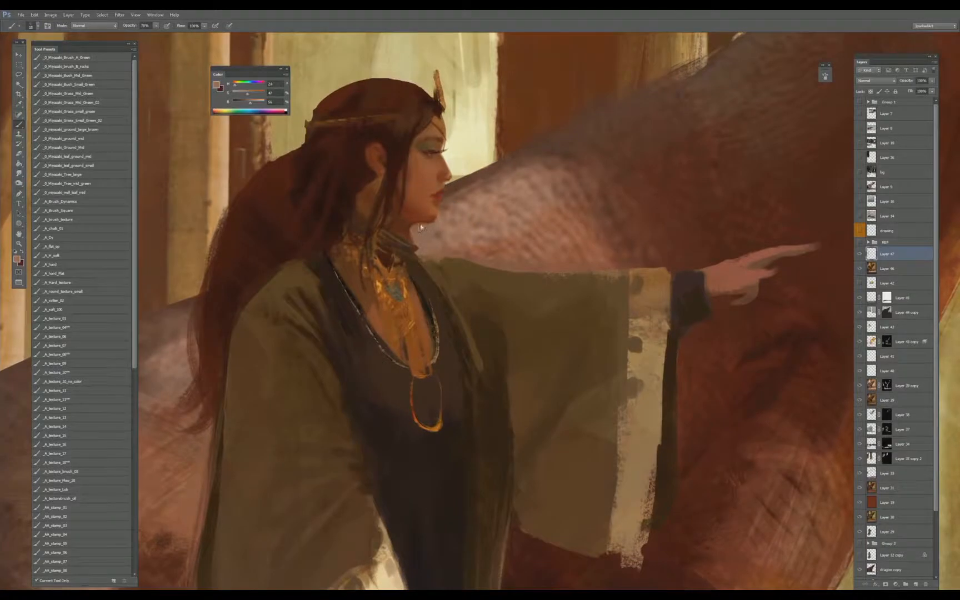
# - Refine the chin and jaw contour against the dragon's lit back with repeatedly sampled pink tones
pyautogui.keyDown('alt'); pyautogui.click(417, 234); pyautogui.keyUp('alt')
pyautogui.keyDown('alt'); pyautogui.click(439, 223); pyautogui.keyUp('alt')
pyautogui.press(']')
pyautogui.keyDown('alt'); pyautogui.click(441, 225); pyautogui.keyUp('alt')
pyautogui.keyDown('alt'); pyautogui.click(439, 219); pyautogui.keyUp('alt')
pyautogui.keyDown('alt'); pyautogui.click(447, 222); pyautogui.keyUp('alt')
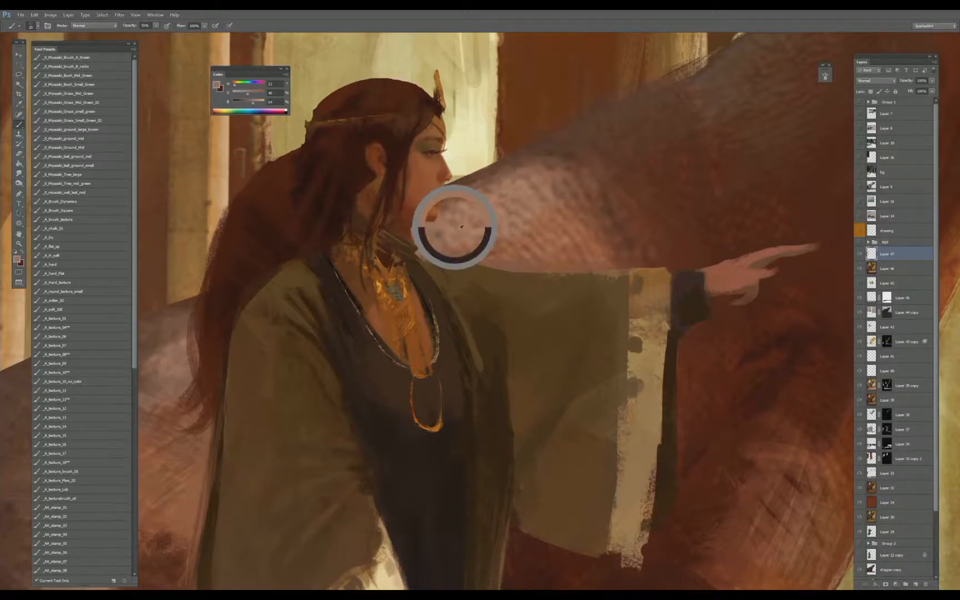
# - Repaint the collar's edge and the robe's neckline beneath the chin with sampled collar, robe and dragon tones
pyautogui.keyDown('alt'); pyautogui.click(417, 248); pyautogui.keyUp('alt')
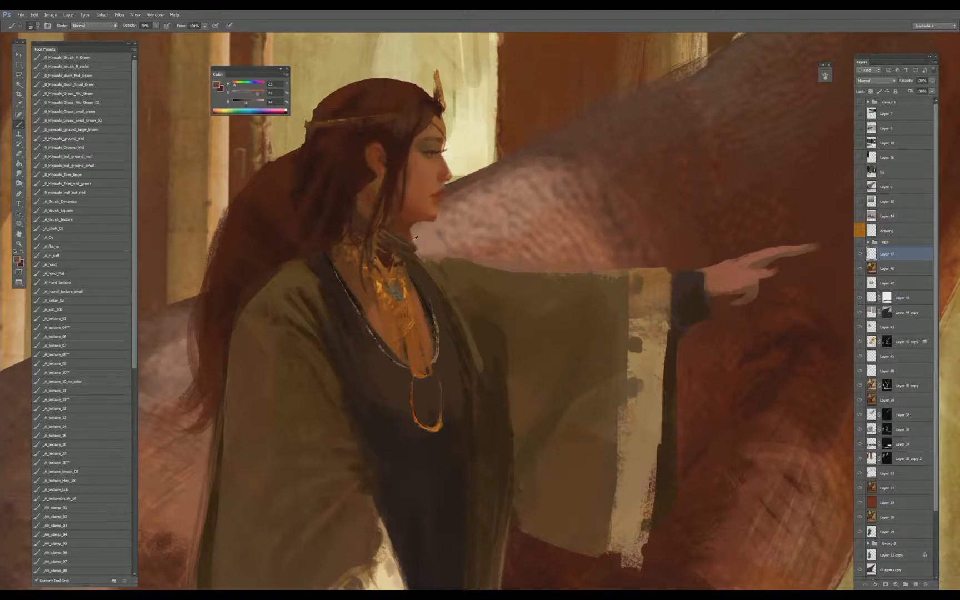
pyautogui.keyDown('alt'); pyautogui.click(418, 248); pyautogui.keyUp('alt')
pyautogui.keyDown('alt'); pyautogui.click(429, 259); pyautogui.keyUp('alt')
pyautogui.keyDown('alt'); pyautogui.click(429, 257); pyautogui.keyUp('alt')
pyautogui.keyDown('alt'); pyautogui.click(429, 257); pyautogui.keyUp('alt')
pyautogui.keyDown('alt'); pyautogui.click(449, 280); pyautogui.keyUp('alt')
pyautogui.keyDown('alt'); pyautogui.click(423, 260); pyautogui.keyUp('alt')
pyautogui.keyDown('alt'); pyautogui.click(417, 243); pyautogui.keyUp('alt')
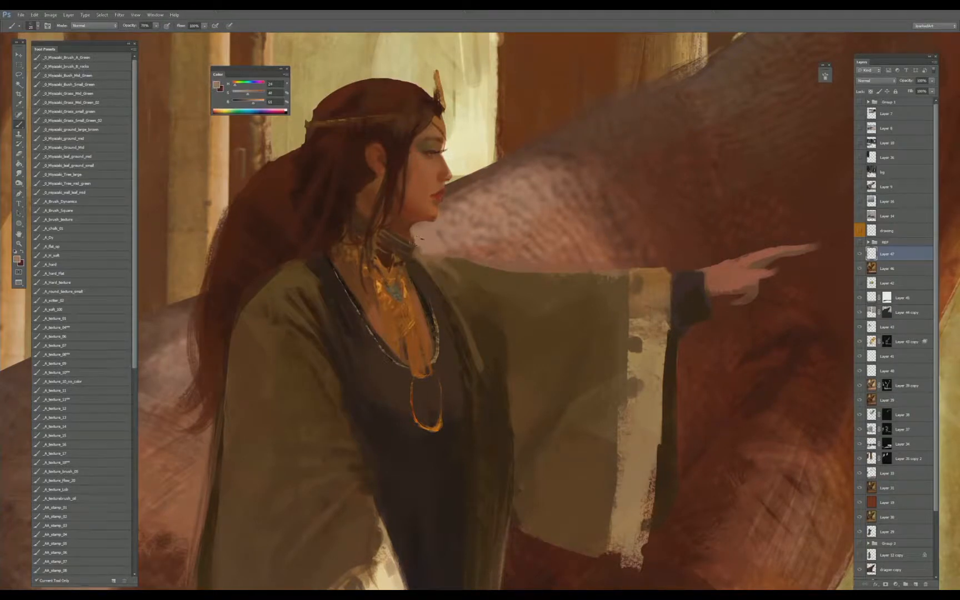
# - Mix a lighter, less saturated robe colour and paint a rim highlight along the top of the outstretched sleeve
pyautogui.keyDown('alt'); pyautogui.click(633, 297); pyautogui.keyUp('alt')
pyautogui.moveTo(633, 297); pyautogui.dragTo(606, 275)
pyautogui.moveTo(333, 450); pyautogui.dragTo(382, 530)
pyautogui.moveTo(426, 145); pyautogui.dragTo(440, 149)
pyautogui.moveTo(477, 166); pyautogui.dragTo(470, 144)
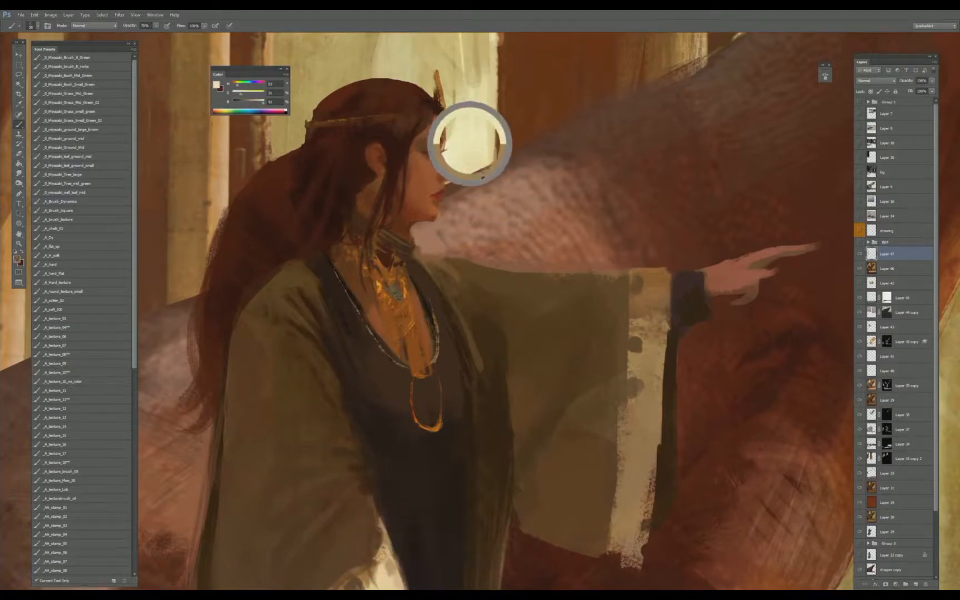
pyautogui.moveTo(475, 300); pyautogui.dragTo(465, 264)
pyautogui.moveTo(255, 95); pyautogui.dragTo(246, 104)
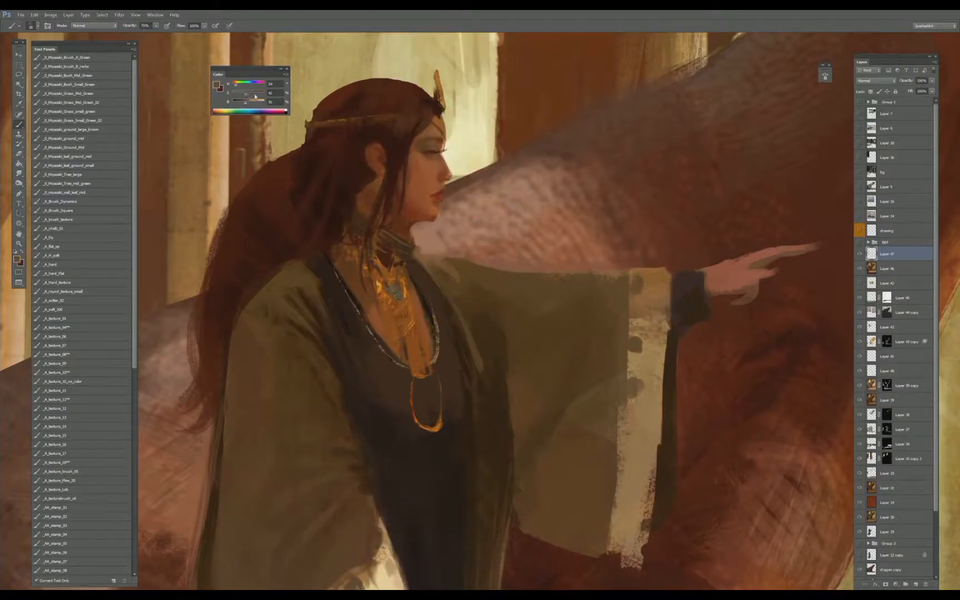
pyautogui.moveTo(430, 248); pyautogui.dragTo(442, 252)
pyautogui.press(']')
pyautogui.moveTo(452, 261); pyautogui.dragTo(531, 273)
# - Lighten the robe's near shoulder and upper sleeve with a larger brush, refining the shoulder's outer edge
pyautogui.press(']')
pyautogui.press(']')
pyautogui.press(']')
pyautogui.press(']')
pyautogui.press(']')
pyautogui.press(']')
pyautogui.moveTo(273, 306)
pyautogui.mouseDown()
pyautogui.moveTo(258, 313)
pyautogui.moveTo(289, 327)
pyautogui.moveTo(301, 307)
pyautogui.moveTo(318, 317)
pyautogui.mouseUp()
pyautogui.keyDown('alt'); pyautogui.click(263, 318); pyautogui.keyUp('alt')
pyautogui.press('[')
pyautogui.press('[')
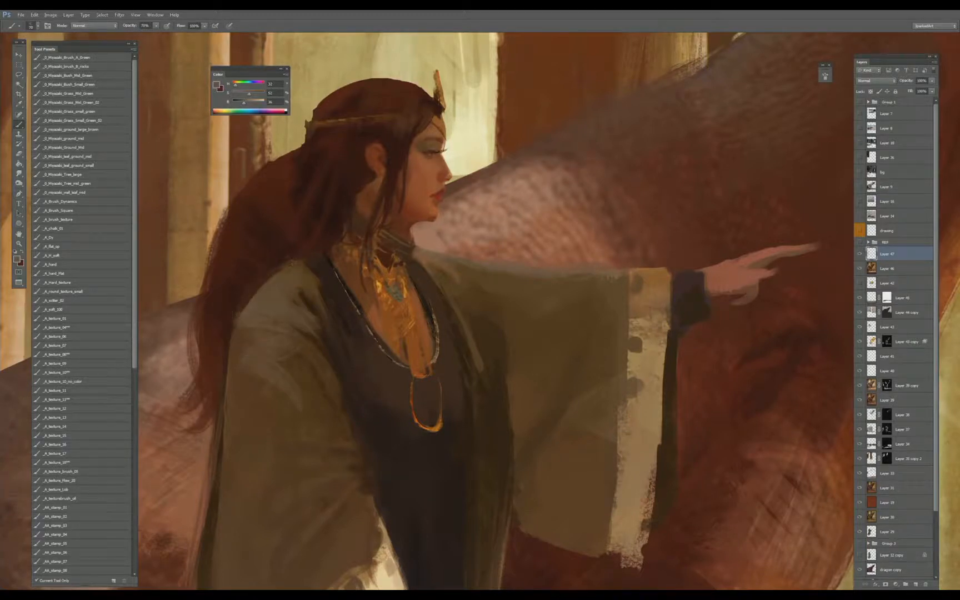
pyautogui.moveTo(259, 295); pyautogui.dragTo(236, 330)
# - Repaint the shaded back of the robe's skirt below the near sleeve with a larger brush and sampled robe tones
pyautogui.hotkey('ctrl', '0')
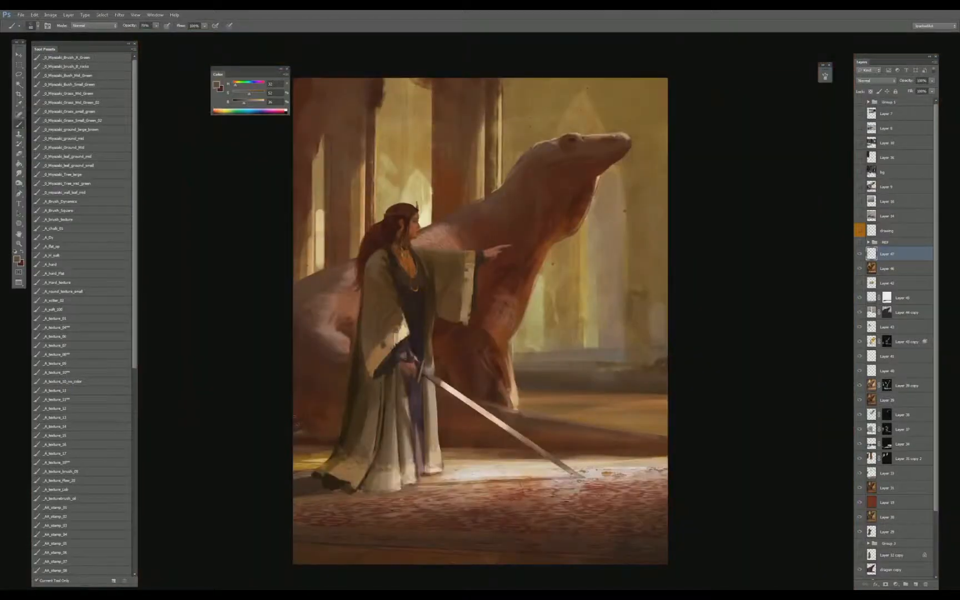
pyautogui.hotkey('ctrl', '+')
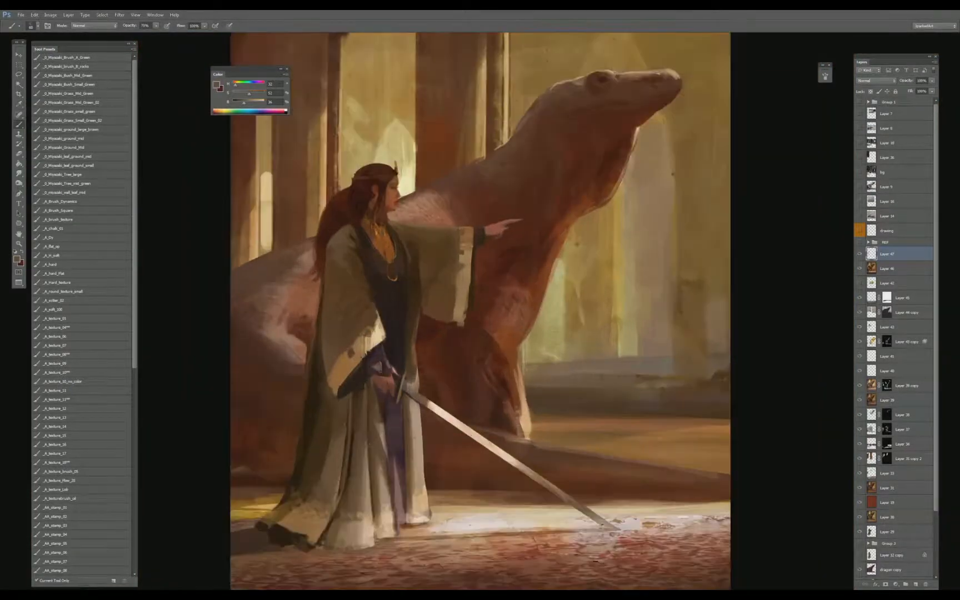
pyautogui.moveTo(360, 439); pyautogui.dragTo(362, 392)
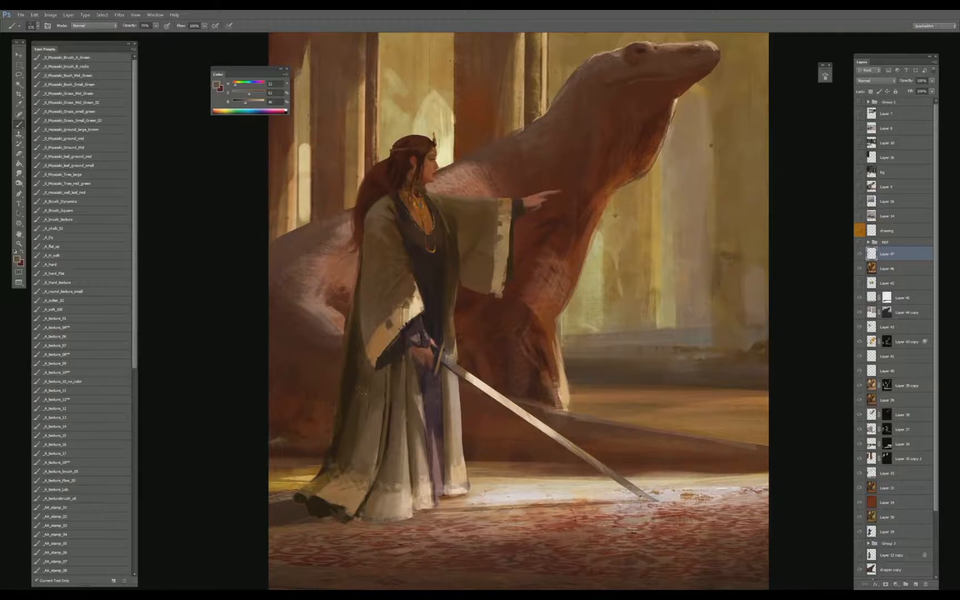
pyautogui.moveTo(360, 451)
pyautogui.mouseDown()
pyautogui.moveTo(365, 389)
pyautogui.moveTo(361, 442)
pyautogui.mouseUp()
pyautogui.keyDown('alt'); pyautogui.click(364, 390); pyautogui.keyUp('alt')
pyautogui.press(']')
pyautogui.press(']')
pyautogui.keyDown('alt'); pyautogui.click(360, 436); pyautogui.keyUp('alt')
pyautogui.keyDown('alt'); pyautogui.click(356, 451); pyautogui.keyUp('alt')
pyautogui.press(']')
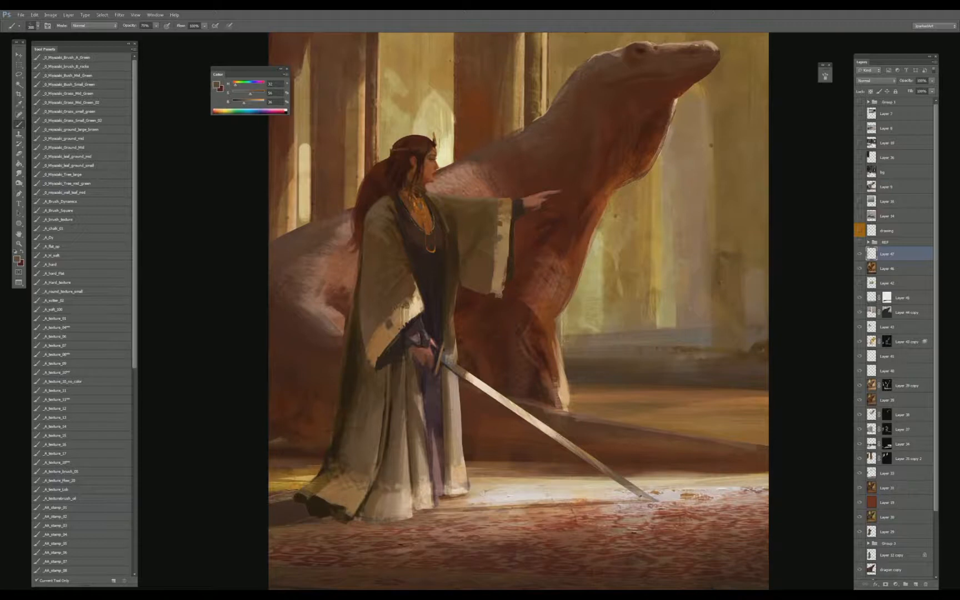
pyautogui.moveTo(364, 387); pyautogui.dragTo(361, 389)
pyautogui.keyDown('alt'); pyautogui.click(360, 368); pyautogui.keyUp('alt')
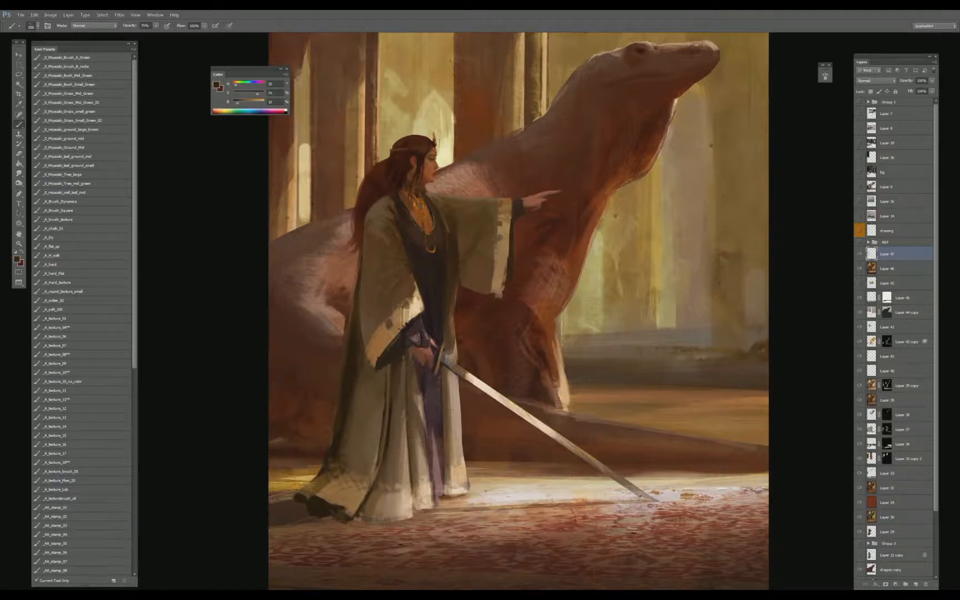
pyautogui.keyDown('alt'); pyautogui.click(359, 393); pyautogui.keyUp('alt')
# - Set the brush's blend mode to Lighten and brush long warm strokes up the robe's shaded back edge
pyautogui.keyDown('alt'); pyautogui.click(388, 294); pyautogui.keyUp('alt')
pyautogui.keyDown('shift'); pyautogui.rightClick(388, 345); pyautogui.keyUp('shift')
pyautogui.click(408, 186)
pyautogui.moveTo(347, 387); pyautogui.dragTo(333, 457)
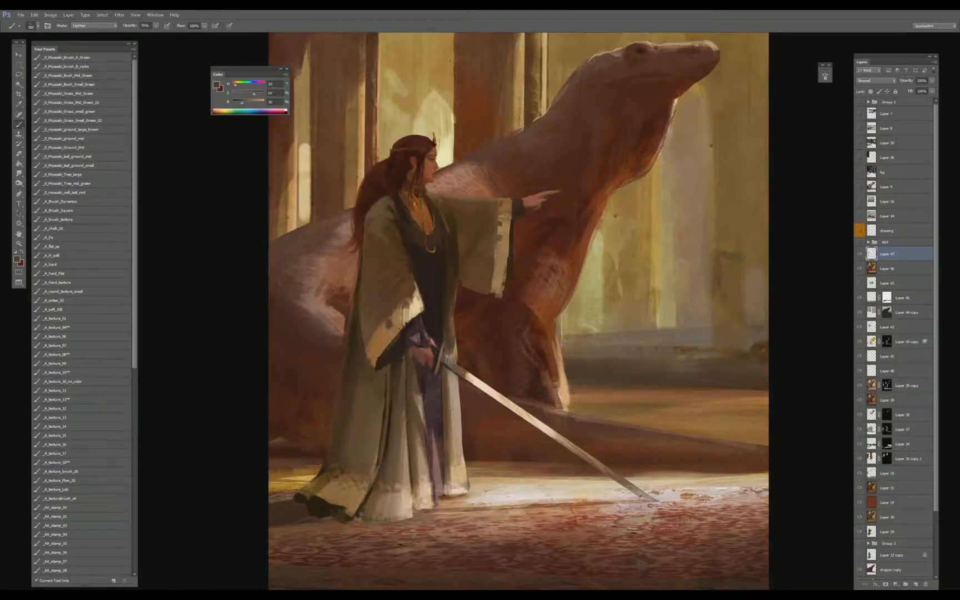
pyautogui.moveTo(341, 459); pyautogui.dragTo(345, 353)
pyautogui.moveTo(333, 461); pyautogui.dragTo(349, 350)
pyautogui.moveTo(342, 464); pyautogui.dragTo(348, 330)
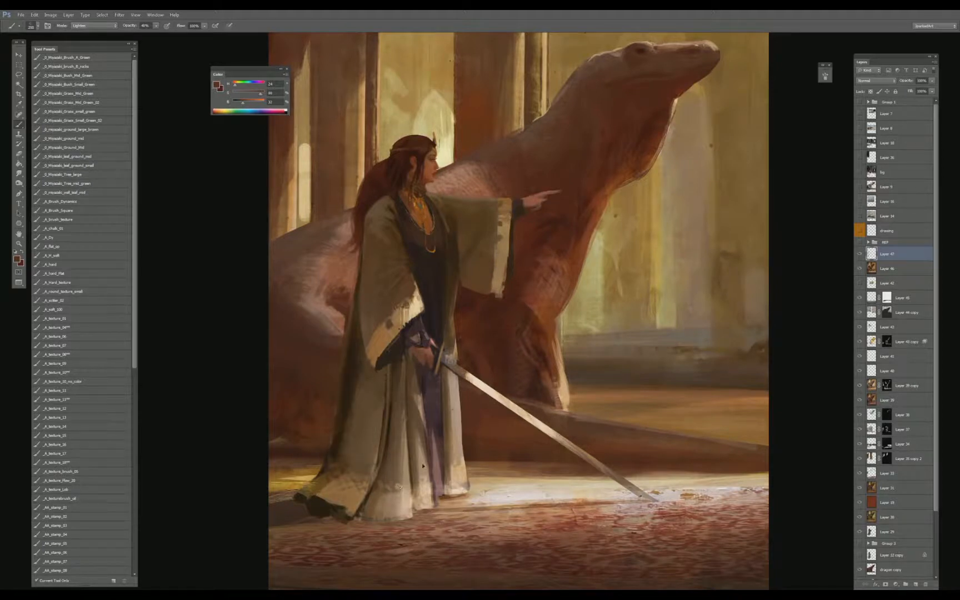
# - Stamp the visible layers into a new merged layer and glaze golden floor light onto the robe's back and skirt folds
pyautogui.hotkey('ctrl', 'shift', 'alt', 'e')
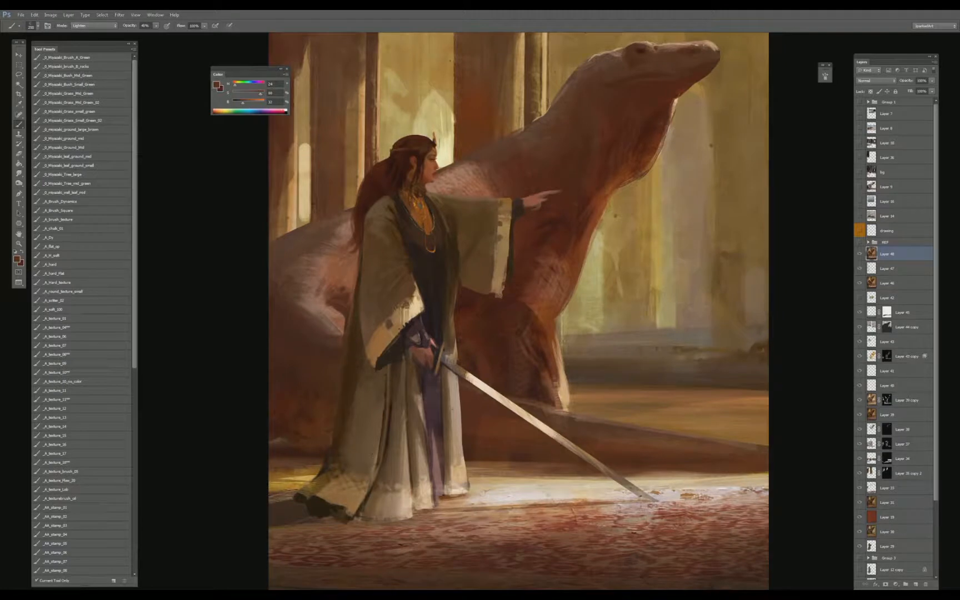
pyautogui.keyDown('alt'); pyautogui.click(302, 476); pyautogui.keyUp('alt')
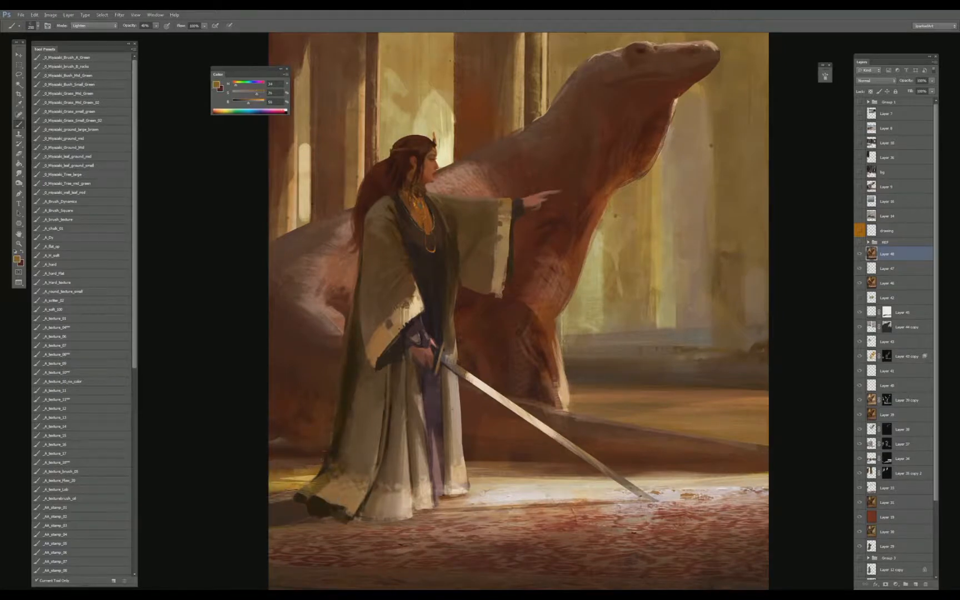
pyautogui.moveTo(327, 473); pyautogui.dragTo(347, 393)
pyautogui.moveTo(247, 105); pyautogui.dragTo(243, 103)
pyautogui.moveTo(332, 460); pyautogui.dragTo(356, 343)
pyautogui.moveTo(390, 415); pyautogui.dragTo(390, 401)
pyautogui.moveTo(385, 456); pyautogui.dragTo(385, 442)
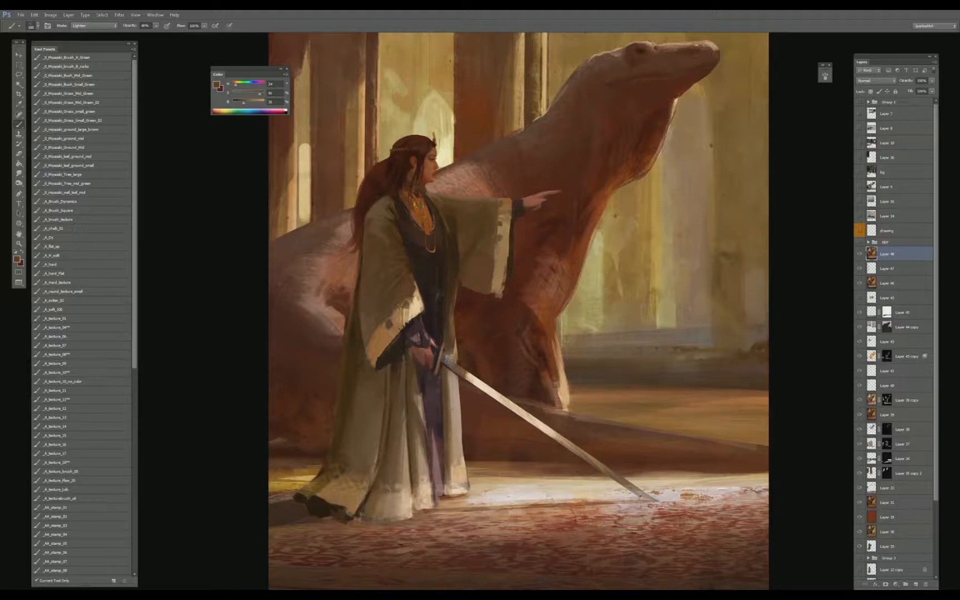
# - Select the shaded hanging part of the outstretched sleeve by colour with the Magic Wand
pyautogui.press(']')
pyautogui.press(']')
pyautogui.press(']')
pyautogui.press(']')
pyautogui.press(']')
pyautogui.press('w')
pyautogui.click(479, 266)
# - Try a brighter, warm orange glow inside the selected area of the outstretched sleeve
pyautogui.press('b')
pyautogui.click(246, 103)
pyautogui.press('[')
pyautogui.press('[')
pyautogui.press('[')
pyautogui.click(251, 103)
pyautogui.press('[')
pyautogui.press('[')
pyautogui.moveTo(470, 269)
pyautogui.mouseDown()
pyautogui.moveTo(483, 283)
pyautogui.moveTo(473, 244)
pyautogui.moveTo(467, 256)
pyautogui.mouseUp()
pyautogui.hotkey('ctrl', 'z')
pyautogui.hotkey('ctrl', 'd')
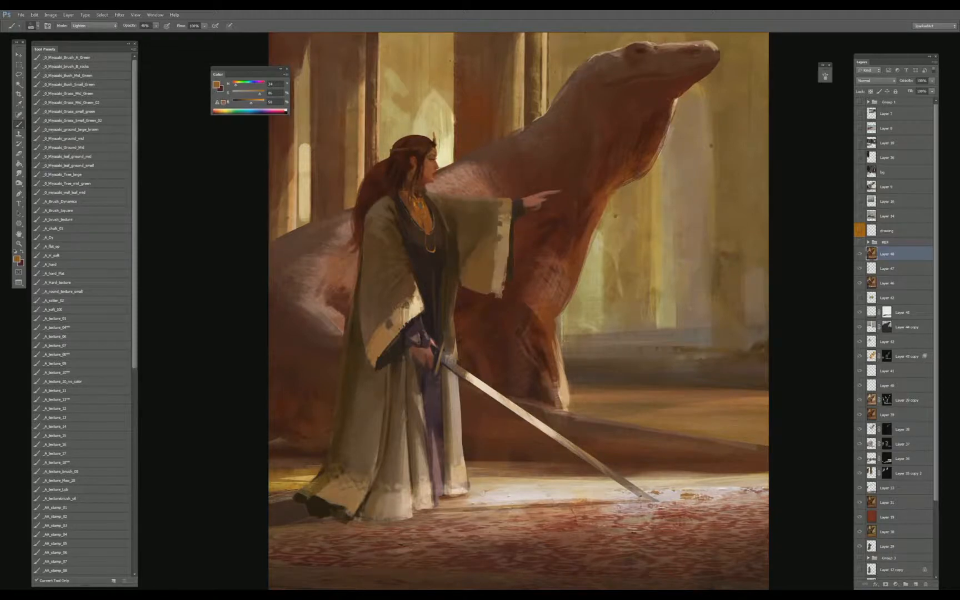
# - Restore the sleeve selection, set the brush's blend mode back to Normal, and clear the selection
pyautogui.hotkey('ctrl', 'shift', 'd')
pyautogui.keyDown('shift'); pyautogui.rightClick(481, 256); pyautogui.keyUp('shift')
pyautogui.click(494, 262)
pyautogui.hotkey('ctrl', 'd')
# - Repaint the lower end of the outstretched sleeve's pale trim at 100% brush opacity with sampled sleeve tones
pyautogui.keyDown('alt'); pyautogui.click(468, 271); pyautogui.keyUp('alt')
pyautogui.press('0')
pyautogui.keyDown('alt'); pyautogui.click(470, 232); pyautogui.keyUp('alt')
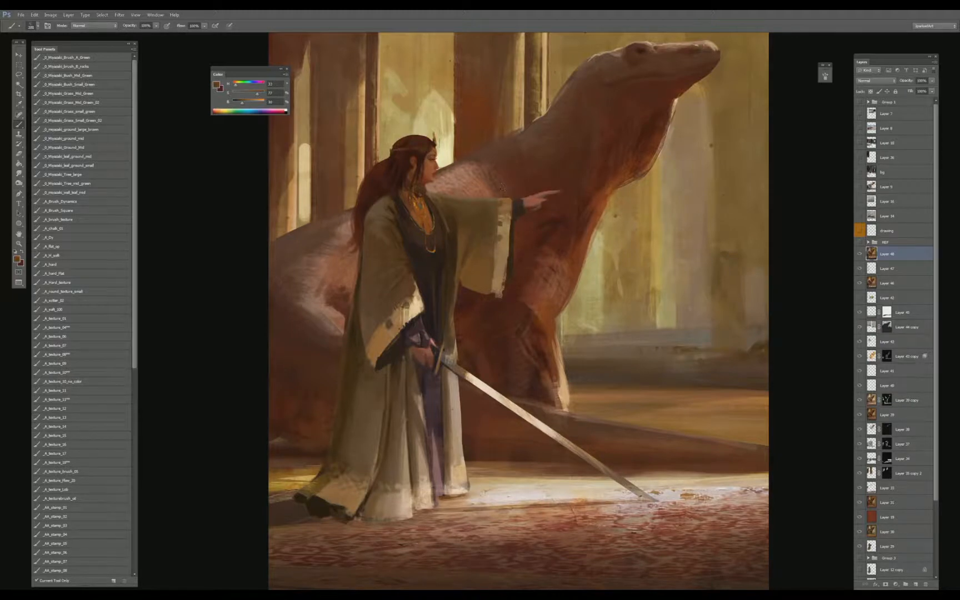
pyautogui.keyDown('alt'); pyautogui.click(474, 278); pyautogui.keyUp('alt')
pyautogui.keyDown('alt'); pyautogui.click(375, 341); pyautogui.keyUp('alt')
pyautogui.moveTo(251, 105); pyautogui.dragTo(253, 105)
pyautogui.moveTo(501, 282); pyautogui.dragTo(502, 298)
# - Repaint the hand gripping the sword with warm mixed and sampled skin tones, adding small touches at the neck
pyautogui.moveTo(412, 354)
pyautogui.mouseDown()
pyautogui.moveTo(407, 338)
pyautogui.moveTo(423, 351)
pyautogui.mouseUp()
pyautogui.moveTo(248, 107); pyautogui.dragTo(237, 88)
pyautogui.moveTo(424, 174); pyautogui.dragTo(424, 208)
pyautogui.moveTo(426, 215); pyautogui.dragTo(425, 215)
pyautogui.click(425, 364)
pyautogui.moveTo(425, 364); pyautogui.dragTo(428, 373)
pyautogui.keyDown('alt'); pyautogui.click(428, 372); pyautogui.keyUp('alt')
pyautogui.moveTo(425, 360); pyautogui.dragTo(431, 361)
pyautogui.keyDown('alt'); pyautogui.click(424, 349); pyautogui.keyUp('alt')
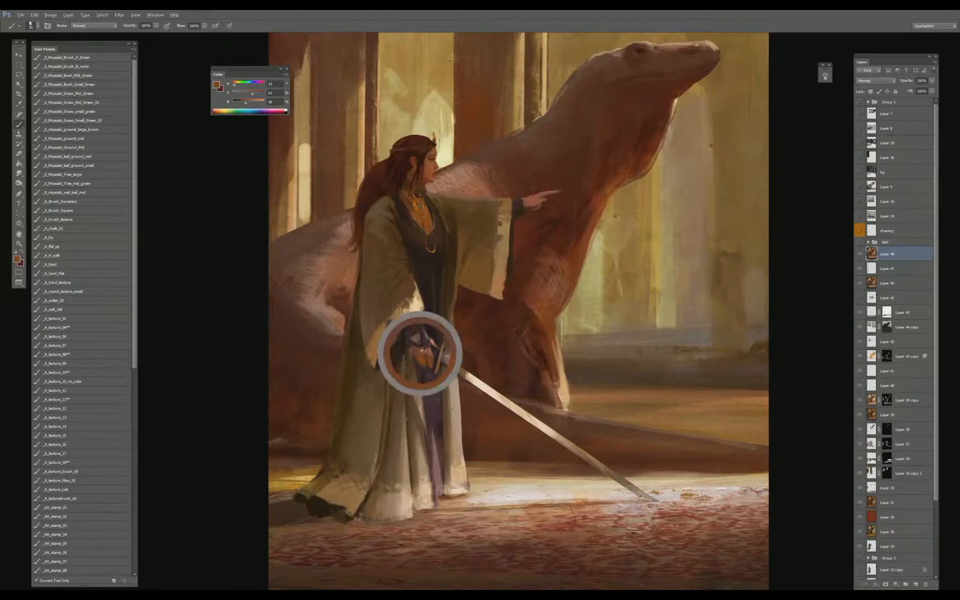
pyautogui.keyDown('alt'); pyautogui.click(421, 351); pyautogui.keyUp('alt')
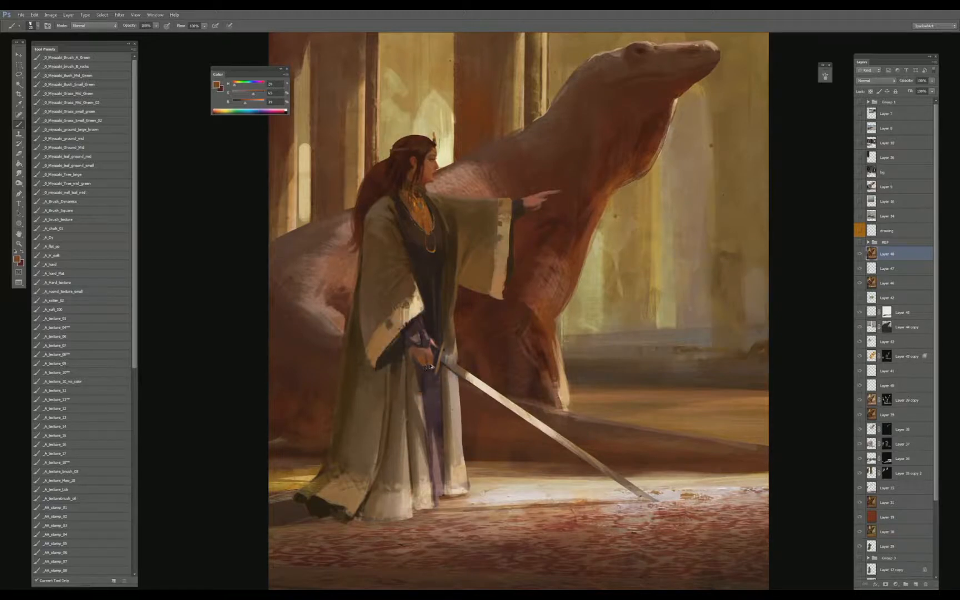
# - Refine the fingers, sword hilt and purple cuff around the gripping hand with sampled light and dark tones
pyautogui.moveTo(430, 363); pyautogui.dragTo(423, 368)
pyautogui.moveTo(433, 359); pyautogui.dragTo(434, 360)
pyautogui.keyDown('alt'); pyautogui.click(434, 353); pyautogui.keyUp('alt')
pyautogui.keyDown('alt'); pyautogui.click(433, 369); pyautogui.keyUp('alt')
pyautogui.keyDown('alt'); pyautogui.click(429, 355); pyautogui.keyUp('alt')
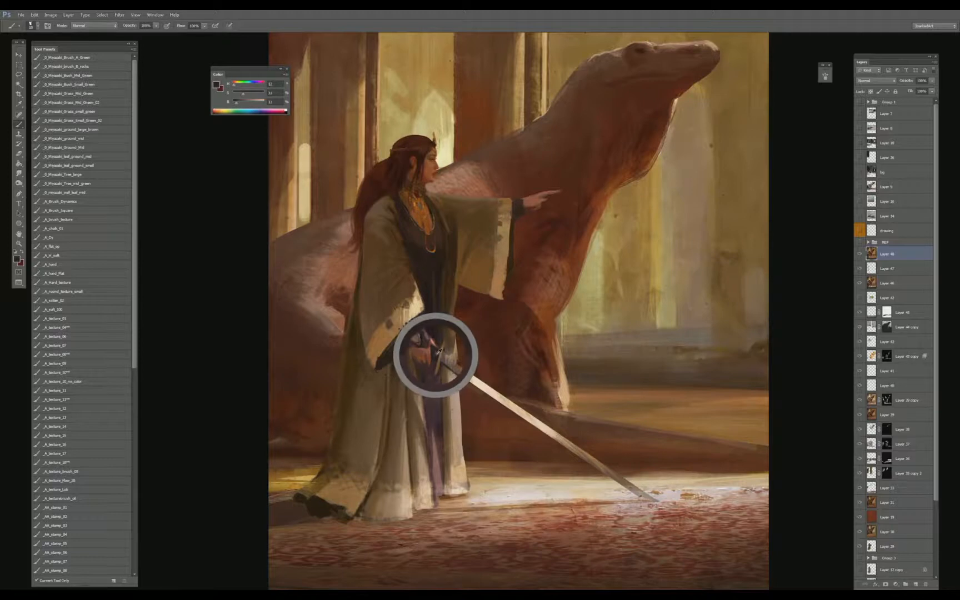
pyautogui.moveTo(428, 355); pyautogui.dragTo(414, 336)
pyautogui.keyDown('alt'); pyautogui.click(434, 344); pyautogui.keyUp('alt')
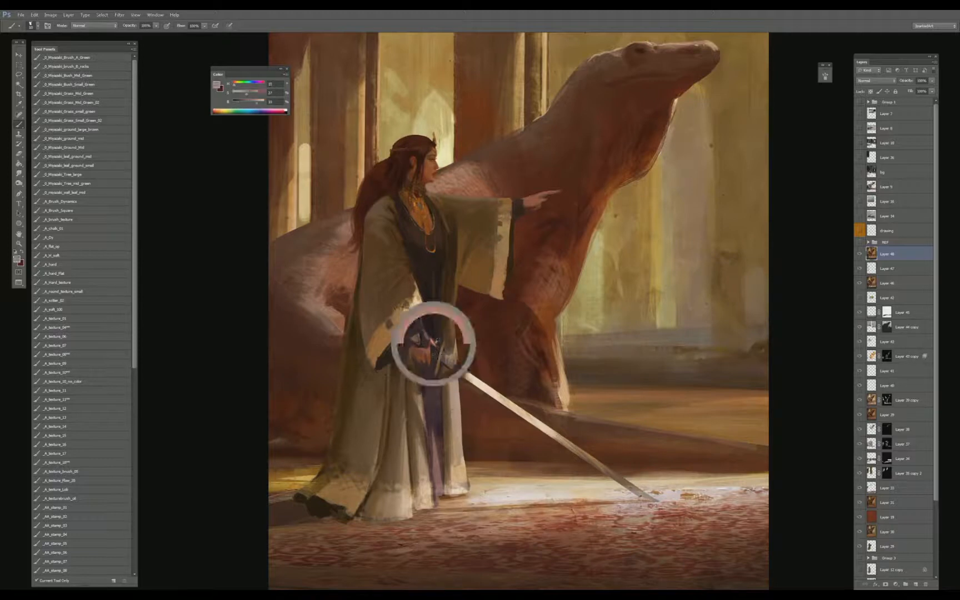
pyautogui.keyDown('alt'); pyautogui.click(434, 340); pyautogui.keyUp('alt')
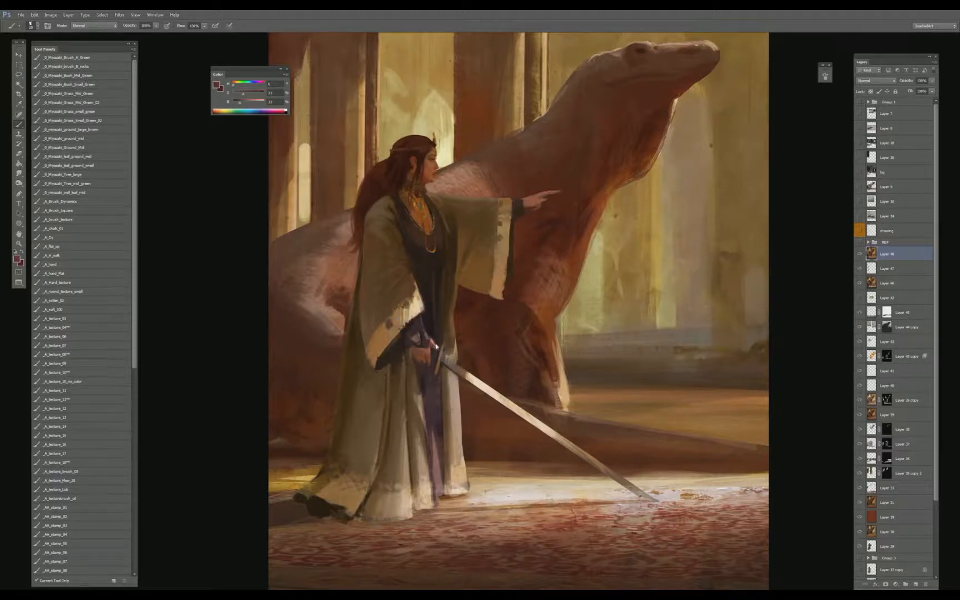
pyautogui.keyDown('alt'); pyautogui.click(433, 339); pyautogui.keyUp('alt')
# - Clean up the near sleeve's front edge against the dark dress with a smaller brush and sampled tones
pyautogui.keyDown('alt'); pyautogui.click(431, 322); pyautogui.keyUp('alt')
pyautogui.keyDown('alt'); pyautogui.click(424, 296); pyautogui.keyUp('alt')
pyautogui.keyDown('alt'); pyautogui.click(418, 287); pyautogui.keyUp('alt')
pyautogui.press('[')
pyautogui.press('[')
pyautogui.press('[')
pyautogui.keyDown('alt'); pyautogui.click(416, 281); pyautogui.keyUp('alt')
pyautogui.moveTo(414, 277); pyautogui.dragTo(418, 283)
pyautogui.keyDown('alt'); pyautogui.click(416, 273); pyautogui.keyUp('alt')
# - Repaint the robe's near shoulder and lapel beside the neckline with repeatedly sampled robe tones
pyautogui.keyDown('alt'); pyautogui.click(390, 217); pyautogui.keyUp('alt')
pyautogui.keyDown('alt'); pyautogui.click(396, 223); pyautogui.keyUp('alt')
pyautogui.keyDown('alt'); pyautogui.click(388, 220); pyautogui.keyUp('alt')
pyautogui.keyDown('alt'); pyautogui.click(395, 224); pyautogui.keyUp('alt')
pyautogui.keyDown('alt'); pyautogui.click(393, 217); pyautogui.keyUp('alt')
pyautogui.keyDown('alt'); pyautogui.click(394, 209); pyautogui.keyUp('alt')
pyautogui.keyDown('alt'); pyautogui.click(400, 226); pyautogui.keyUp('alt')
pyautogui.moveTo(404, 234); pyautogui.dragTo(397, 207)
# - Touch up the near sleeve's pale trim and the skirt beneath its cuff with sampled tones
pyautogui.press(']')
pyautogui.keyDown('alt'); pyautogui.click(414, 372); pyautogui.keyUp('alt')
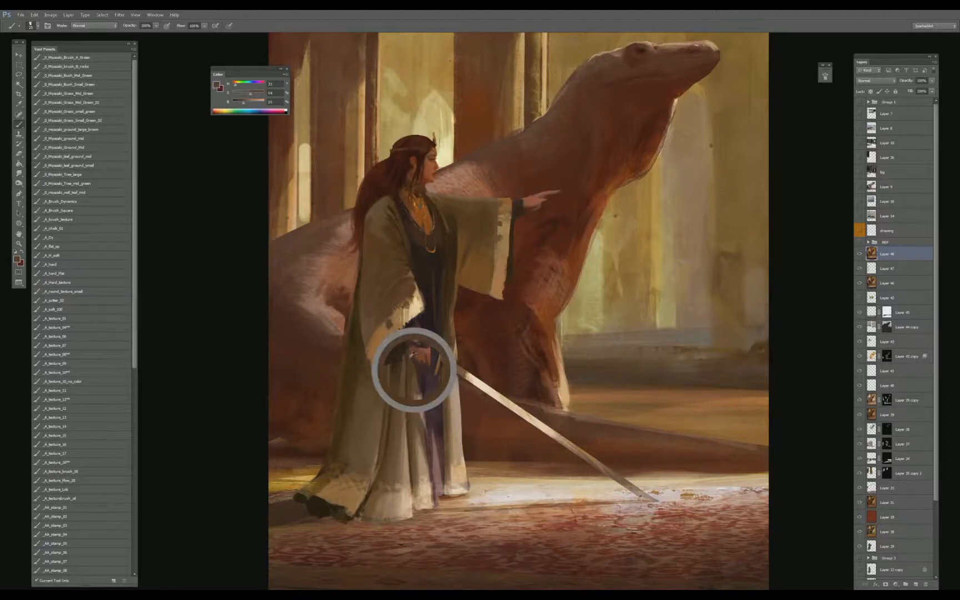
pyautogui.keyDown('alt'); pyautogui.click(383, 342); pyautogui.keyUp('alt')
pyautogui.keyDown('alt'); pyautogui.click(384, 349); pyautogui.keyUp('alt')
pyautogui.keyDown('alt'); pyautogui.click(403, 379); pyautogui.keyUp('alt')
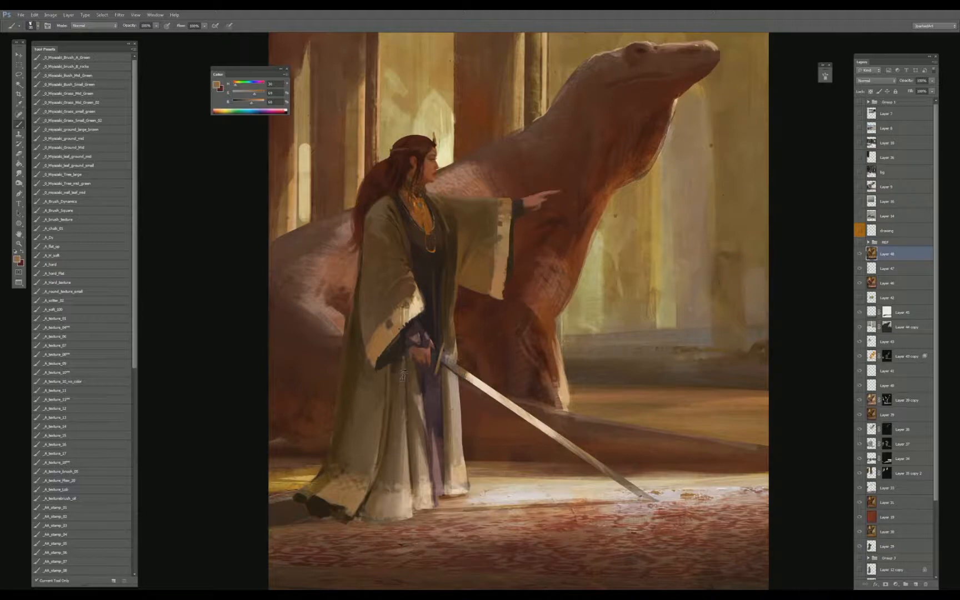
pyautogui.keyDown('alt'); pyautogui.click(414, 383); pyautogui.keyUp('alt')
# - Select the sword blade with the Lasso, repaint its tones near the hilt, and clear the selection
pyautogui.keyDown('alt'); pyautogui.click(454, 349); pyautogui.keyUp('alt')
pyautogui.keyDown('alt'); pyautogui.click(465, 371); pyautogui.keyUp('alt')
pyautogui.press('l')
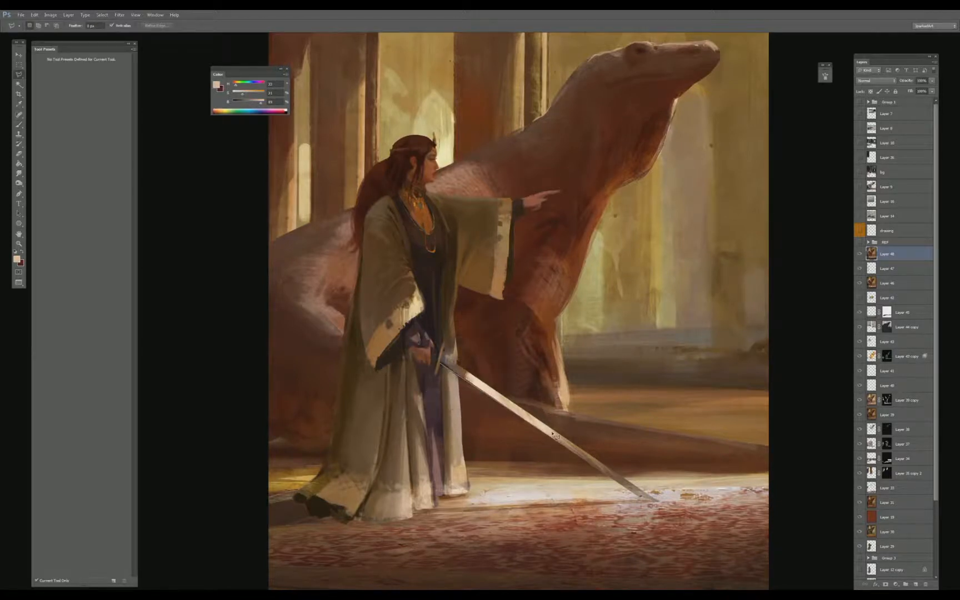
pyautogui.press('b')
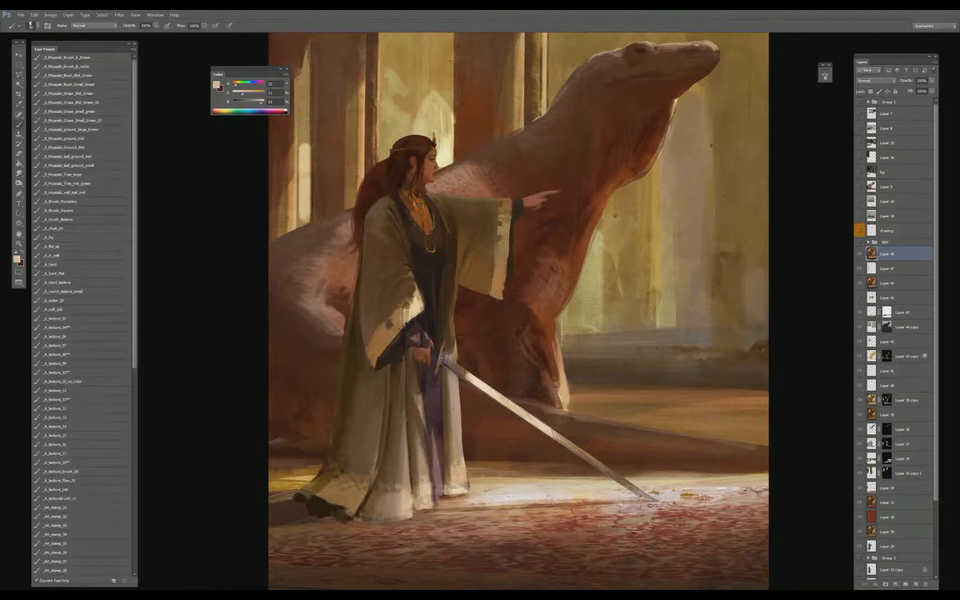
pyautogui.keyDown('alt'); pyautogui.click(444, 359); pyautogui.keyUp('alt')
pyautogui.keyDown('alt'); pyautogui.click(461, 372); pyautogui.keyUp('alt')
pyautogui.keyDown('alt'); pyautogui.click(445, 361); pyautogui.keyUp('alt')
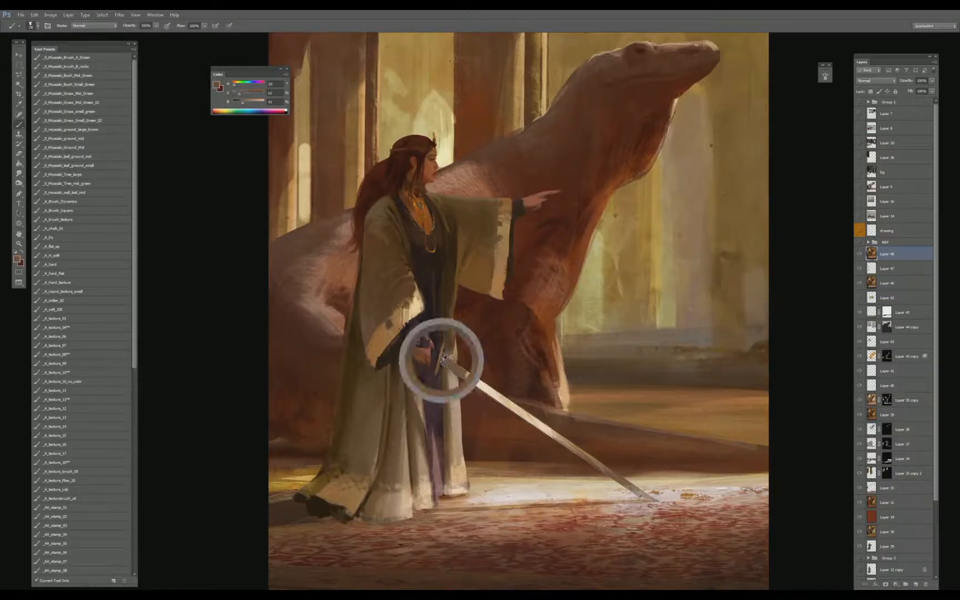
pyautogui.keyDown('alt'); pyautogui.click(461, 372); pyautogui.keyUp('alt')
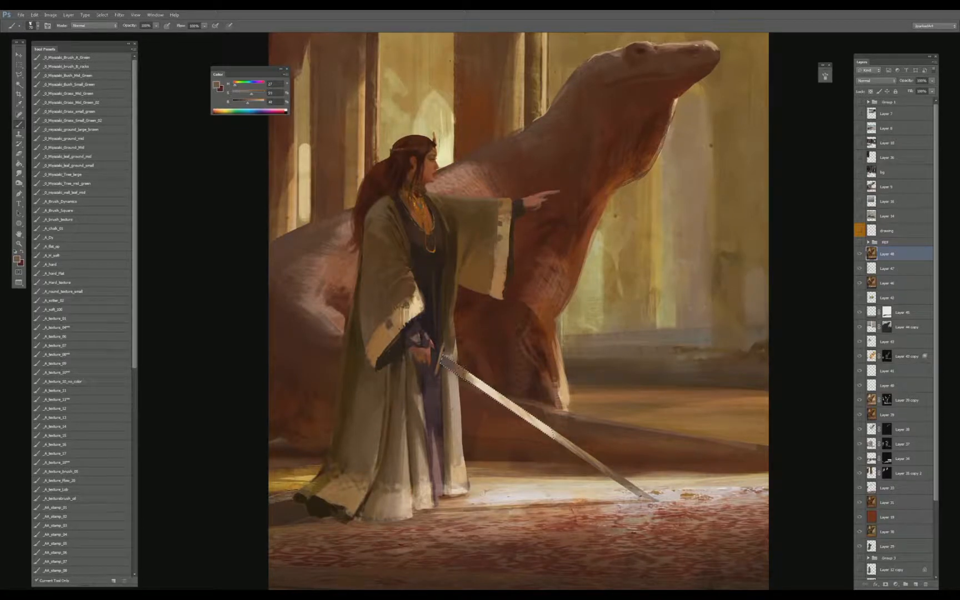
pyautogui.hotkey('ctrl', 'd')
# - Paint a scalloped inner edge along the outstretched sleeve's pale trim with sampled sleeve and trim colours
pyautogui.keyDown('alt'); pyautogui.click(504, 280); pyautogui.keyUp('alt')
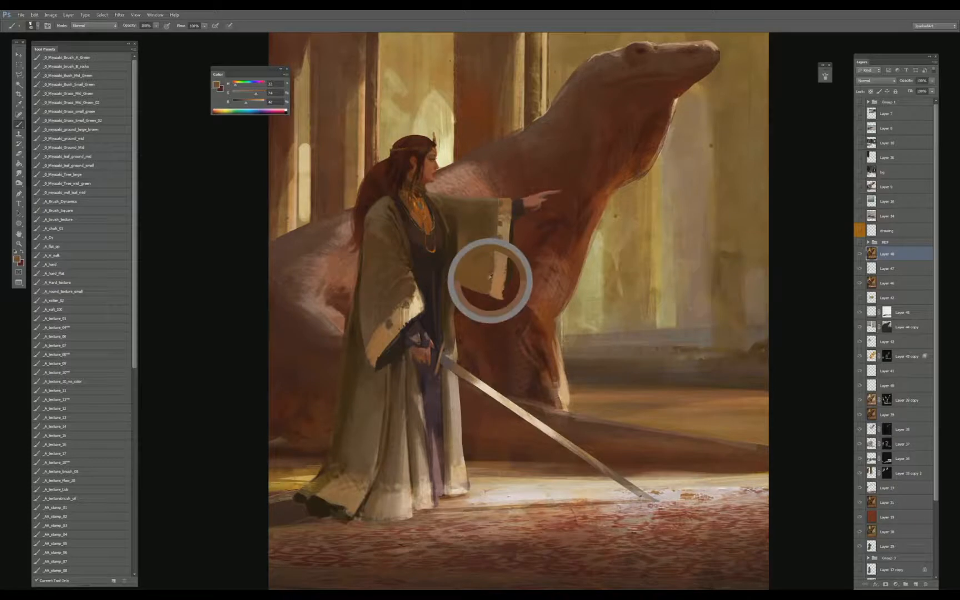
pyautogui.keyDown('alt'); pyautogui.click(495, 279); pyautogui.keyUp('alt')
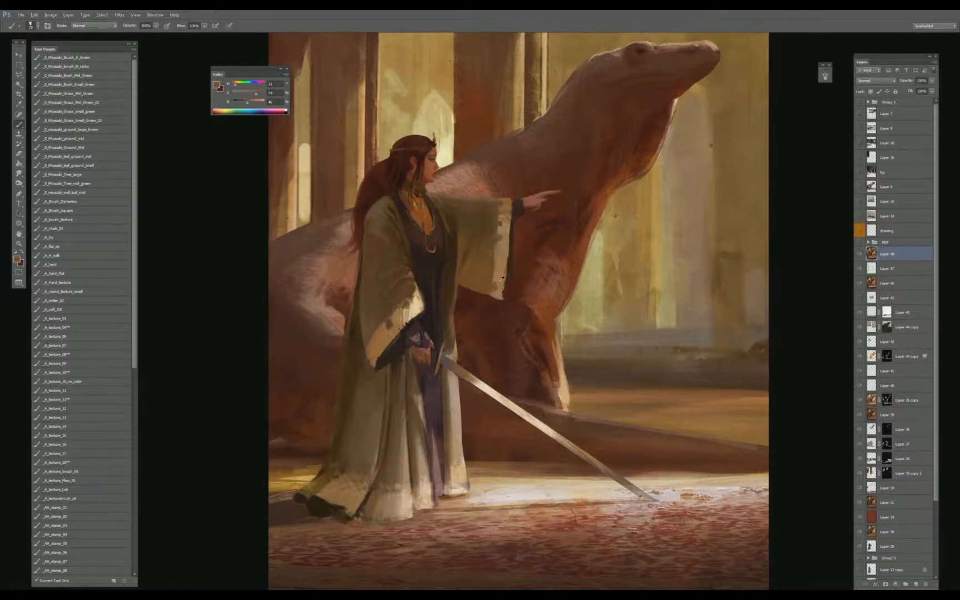
pyautogui.keyDown('alt'); pyautogui.click(498, 285); pyautogui.keyUp('alt')
pyautogui.keyDown('alt'); pyautogui.click(492, 273); pyautogui.keyUp('alt')
pyautogui.keyDown('alt'); pyautogui.click(498, 239); pyautogui.keyUp('alt')
pyautogui.keyDown('alt'); pyautogui.click(498, 233); pyautogui.keyUp('alt')
pyautogui.keyDown('alt'); pyautogui.click(497, 211); pyautogui.keyUp('alt')
# - Mix a light tone from sampled background and hand colours and touch up the pointing hand near the wrist
pyautogui.keyDown('alt'); pyautogui.click(528, 100); pyautogui.keyUp('alt')
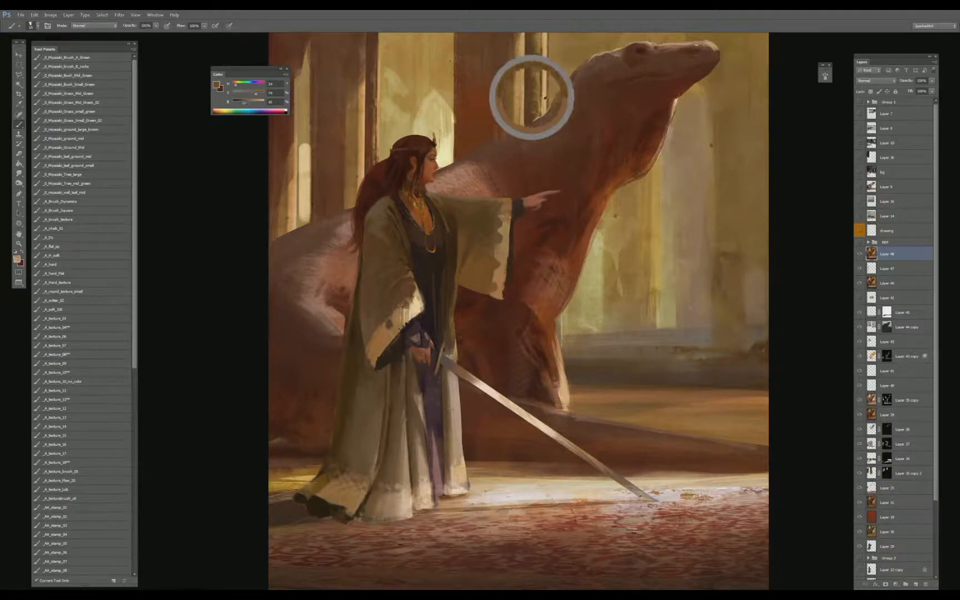
pyautogui.keyDown('alt'); pyautogui.click(529, 198); pyautogui.keyUp('alt')
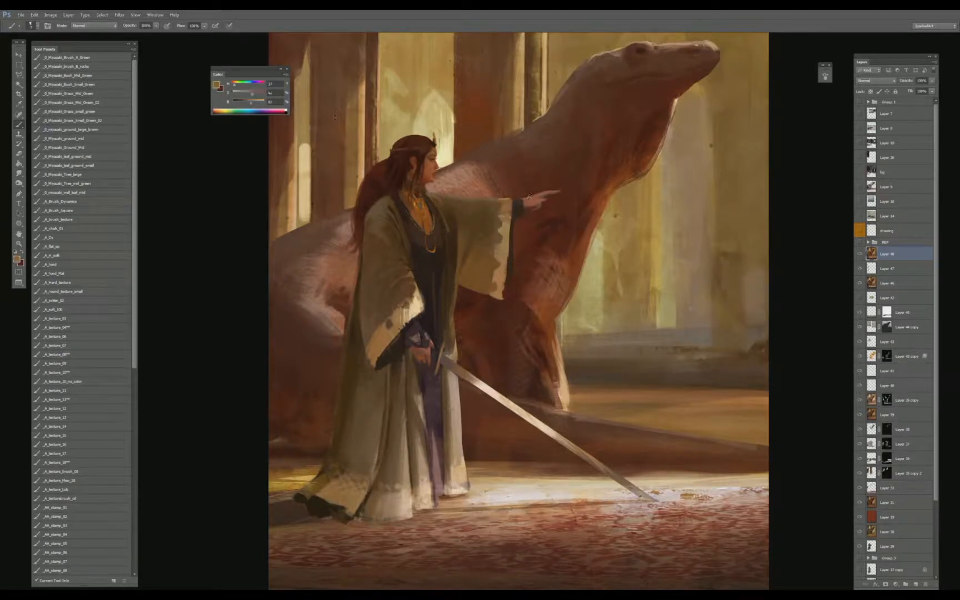
pyautogui.moveTo(257, 104); pyautogui.dragTo(237, 88)
pyautogui.moveTo(236, 89); pyautogui.dragTo(237, 89)
pyautogui.moveTo(532, 206)
pyautogui.mouseDown()
pyautogui.moveTo(526, 200)
pyautogui.moveTo(537, 201)
pyautogui.mouseUp()
# - Refine the woman's face around the cheek, nose and mouth with sampled skin tones
pyautogui.scroll(2, 429, 169)
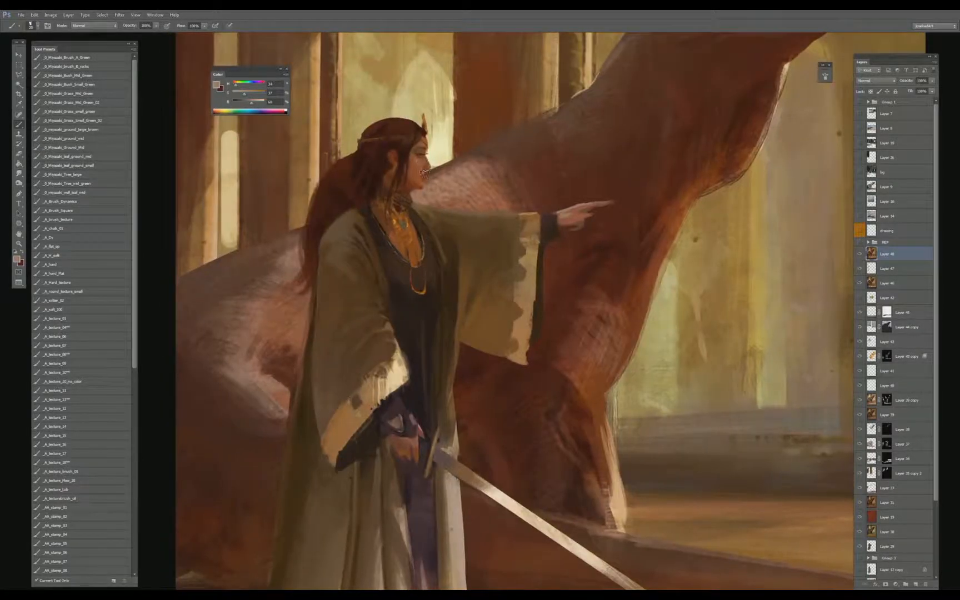
pyautogui.keyDown('alt'); pyautogui.click(419, 166); pyautogui.keyUp('alt')
pyautogui.keyDown('alt'); pyautogui.click(419, 165); pyautogui.keyUp('alt')
pyautogui.keyDown('alt'); pyautogui.click(417, 163); pyautogui.keyUp('alt')
pyautogui.hotkey('ctrl', '0')
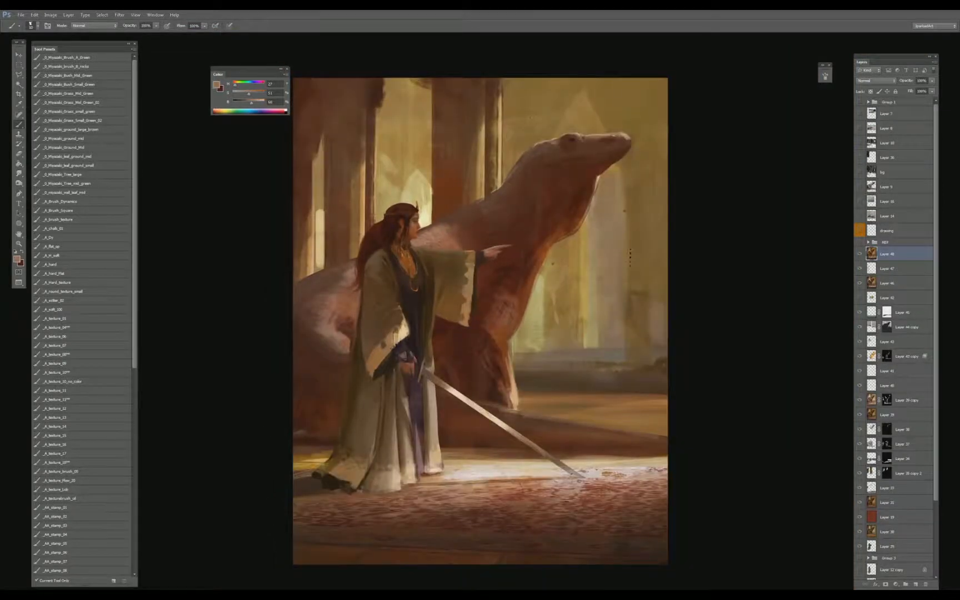
pyautogui.hotkey('ctrl', '+')
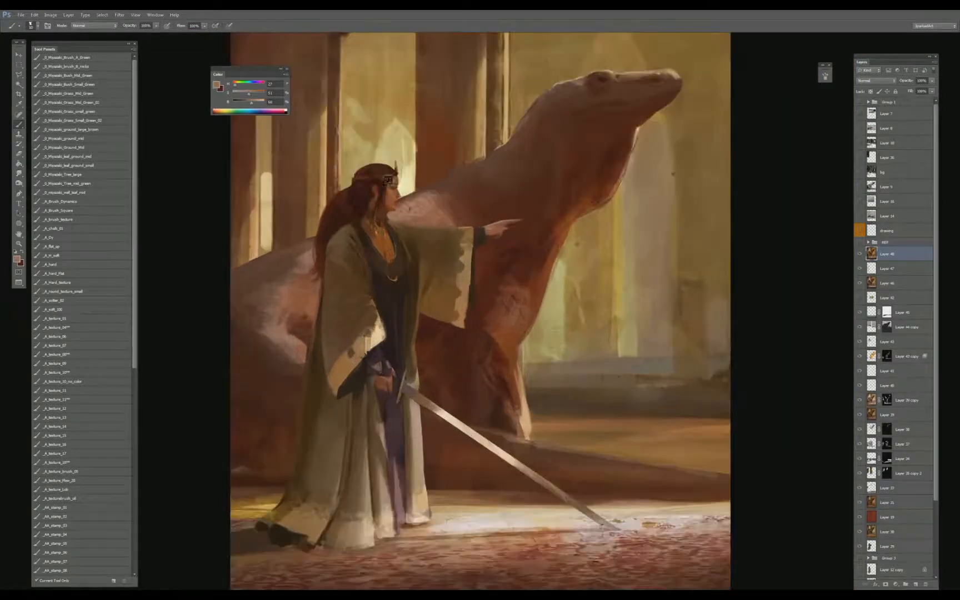
pyautogui.keyDown('alt'); pyautogui.click(391, 196); pyautogui.keyUp('alt')
pyautogui.press(']')
pyautogui.keyDown('alt'); pyautogui.click(394, 199); pyautogui.keyUp('alt')
pyautogui.keyDown('alt'); pyautogui.click(395, 195); pyautogui.keyUp('alt')
# - Touch up the hair around the forehead and circlet with sampled hair and dark column tones
pyautogui.keyDown('alt'); pyautogui.click(375, 161); pyautogui.keyUp('alt')
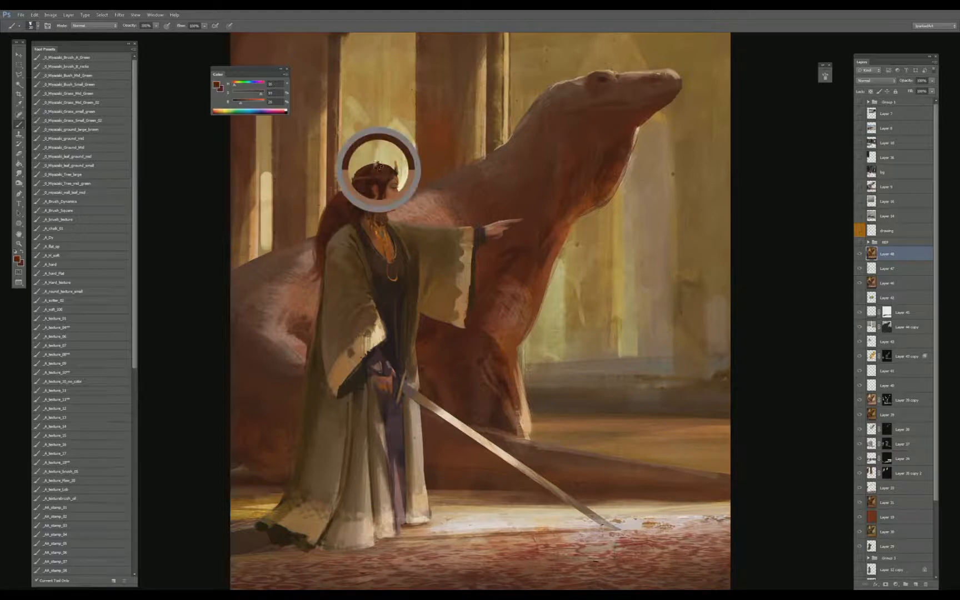
pyautogui.keyDown('alt'); pyautogui.click(302, 69); pyautogui.keyUp('alt')
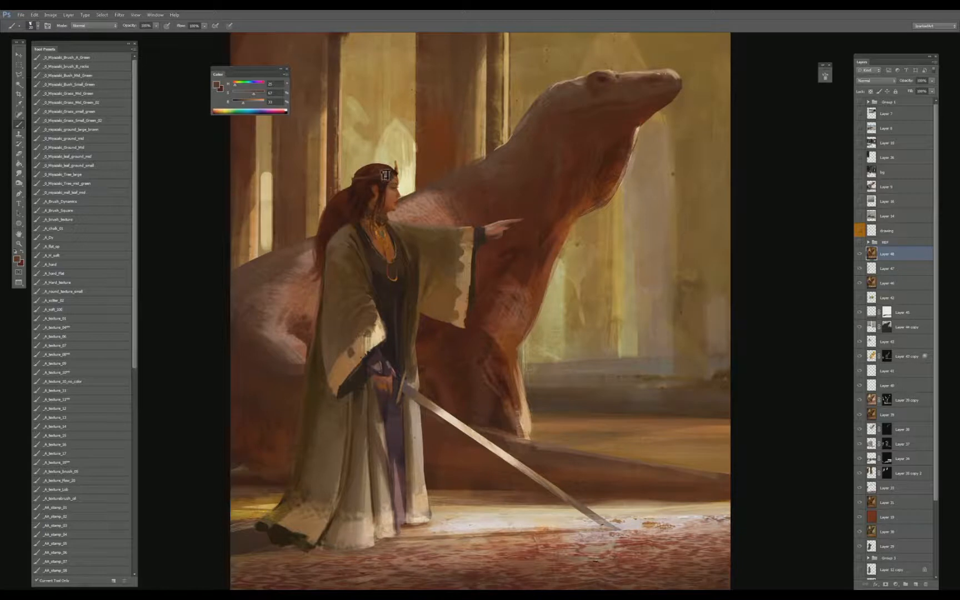
pyautogui.keyDown('alt'); pyautogui.click(373, 172); pyautogui.keyUp('alt')
pyautogui.keyDown('alt'); pyautogui.click(386, 173); pyautogui.keyUp('alt')
pyautogui.keyDown('alt'); pyautogui.click(389, 171); pyautogui.keyUp('alt')
# - Repaint the crown's golden spike above the forehead with sampled gold tones
pyautogui.hotkey('ctrl', '+')
pyautogui.hotkey('ctrl', '+')
pyautogui.moveTo(341, 110); pyautogui.dragTo(463, 215)
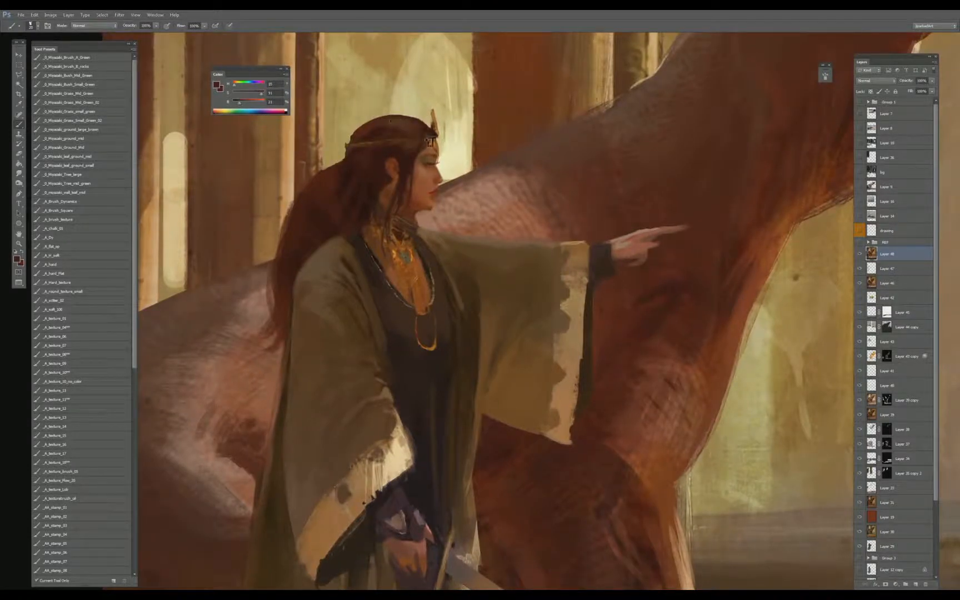
pyautogui.keyDown('alt'); pyautogui.click(432, 121); pyautogui.keyUp('alt')
pyautogui.keyDown('alt'); pyautogui.click(435, 131); pyautogui.keyUp('alt')
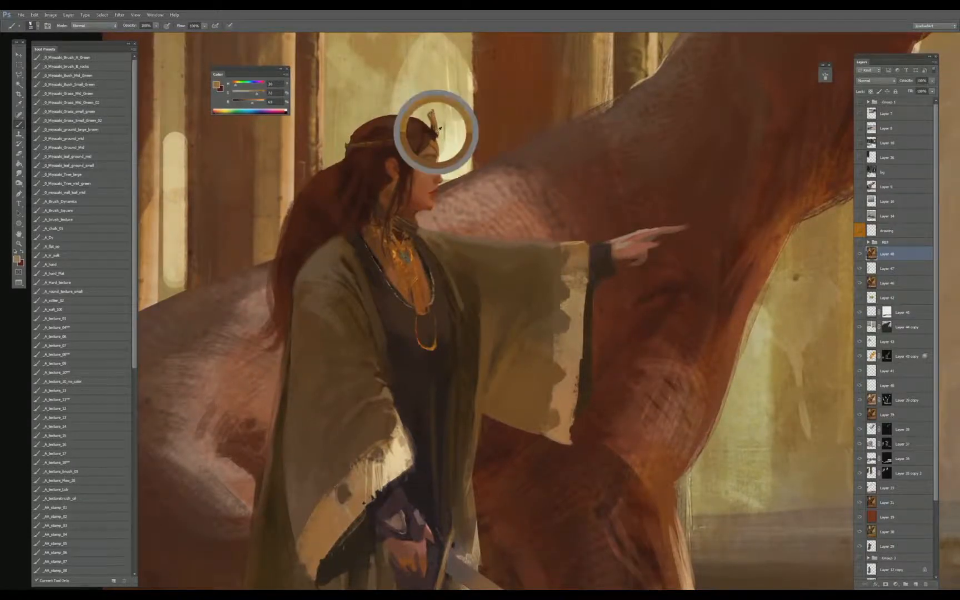
pyautogui.moveTo(432, 114); pyautogui.dragTo(439, 135)
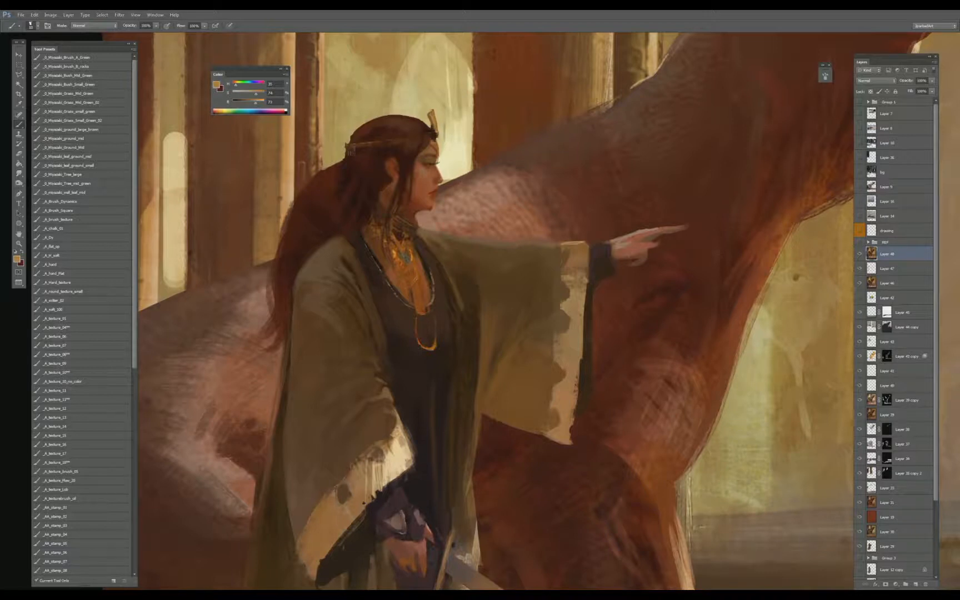
# - Repaint the hair outline at the back of the woman's head, behind the circlet, with sampled background and dark hair tones
pyautogui.keyDown('alt'); pyautogui.click(354, 140); pyautogui.keyUp('alt')
pyautogui.keyDown('alt'); pyautogui.click(354, 140); pyautogui.keyUp('alt')
pyautogui.keyDown('alt'); pyautogui.click(351, 135); pyautogui.keyUp('alt')
pyautogui.keyDown('alt'); pyautogui.click(348, 138); pyautogui.keyUp('alt')
pyautogui.moveTo(361, 131); pyautogui.dragTo(349, 149)
pyautogui.keyDown('alt'); pyautogui.click(345, 156); pyautogui.keyUp('alt')
pyautogui.keyDown('alt'); pyautogui.click(342, 157); pyautogui.keyUp('alt')
pyautogui.keyDown('alt'); pyautogui.click(341, 164); pyautogui.keyUp('alt')
pyautogui.keyDown('alt'); pyautogui.click(345, 158); pyautogui.keyUp('alt')
pyautogui.keyDown('alt'); pyautogui.click(352, 157); pyautogui.keyUp('alt')
pyautogui.keyDown('alt'); pyautogui.click(344, 158); pyautogui.keyUp('alt')
pyautogui.keyDown('alt'); pyautogui.click(350, 158); pyautogui.keyUp('alt')
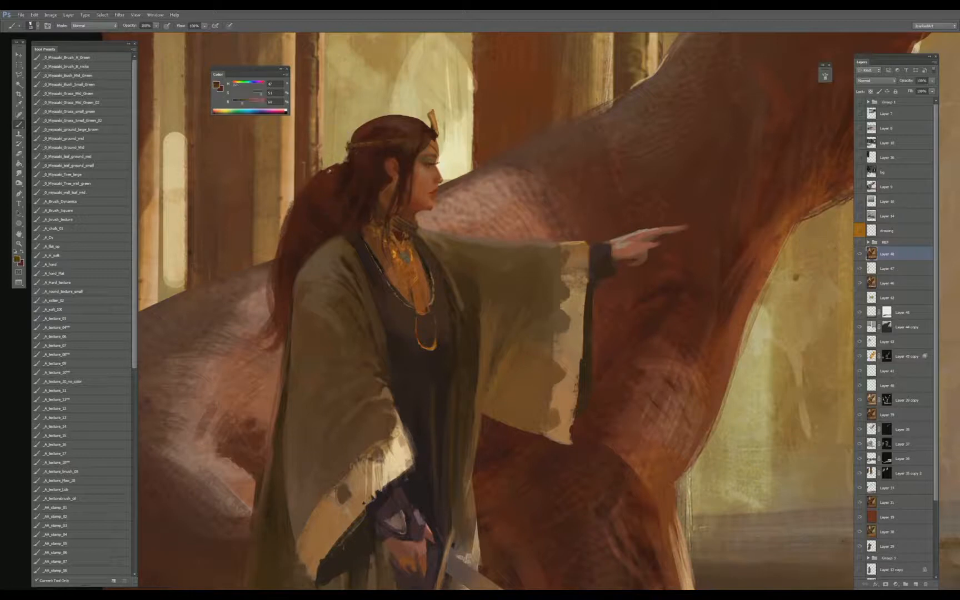
# - Mix a paler, less saturated tone from the colour beside the neck and touch up the collar edge with a smaller brush
pyautogui.keyDown('alt'); pyautogui.click(420, 218); pyautogui.keyUp('alt')
pyautogui.keyDown('alt'); pyautogui.click(421, 222); pyautogui.keyUp('alt')
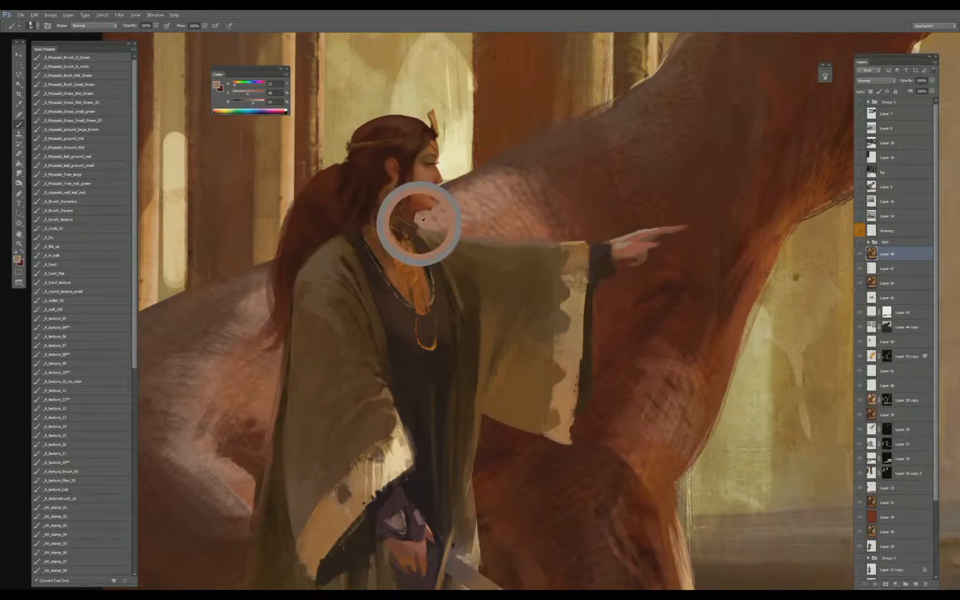
pyautogui.click(242, 93)
pyautogui.click(255, 102)
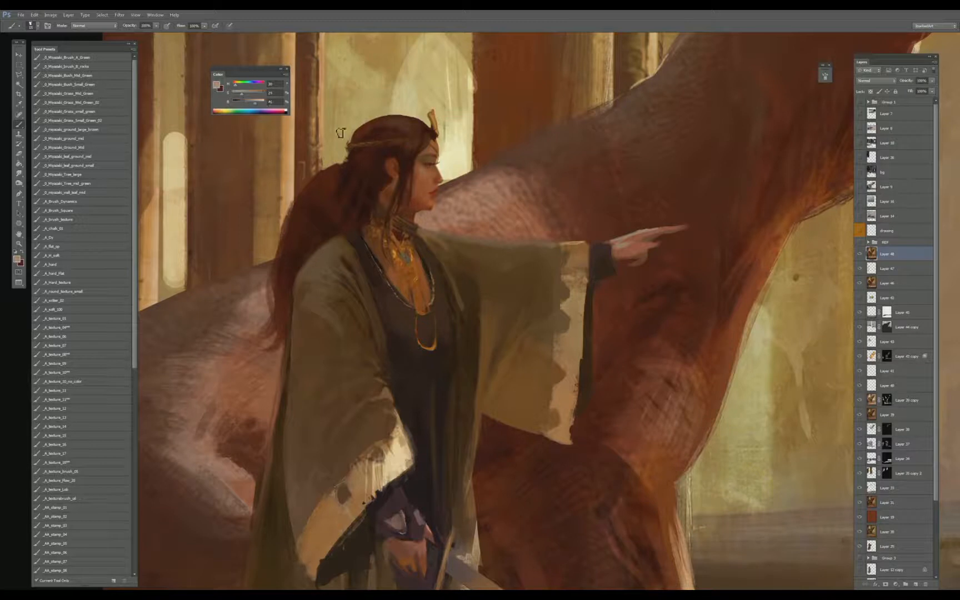
pyautogui.press('[')
pyautogui.press('[')
pyautogui.press('[')
pyautogui.press('[')
pyautogui.moveTo(420, 226); pyautogui.dragTo(413, 228)
pyautogui.hotkey('ctrl', '0')
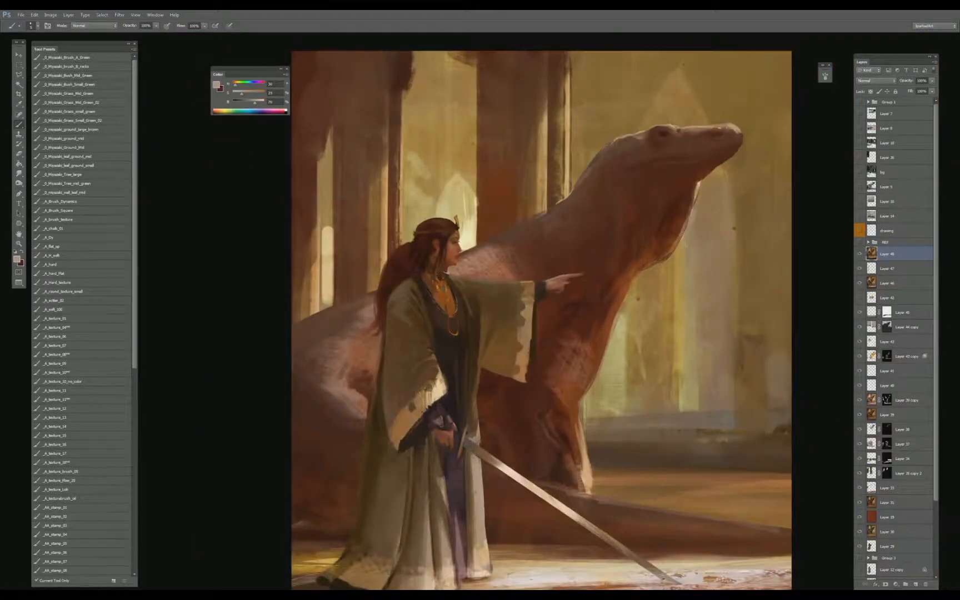
# - Rework the upper background wall above the dragon and the adjoining column edge with sampled ochre and column tones
pyautogui.hotkey('ctrl', '-')
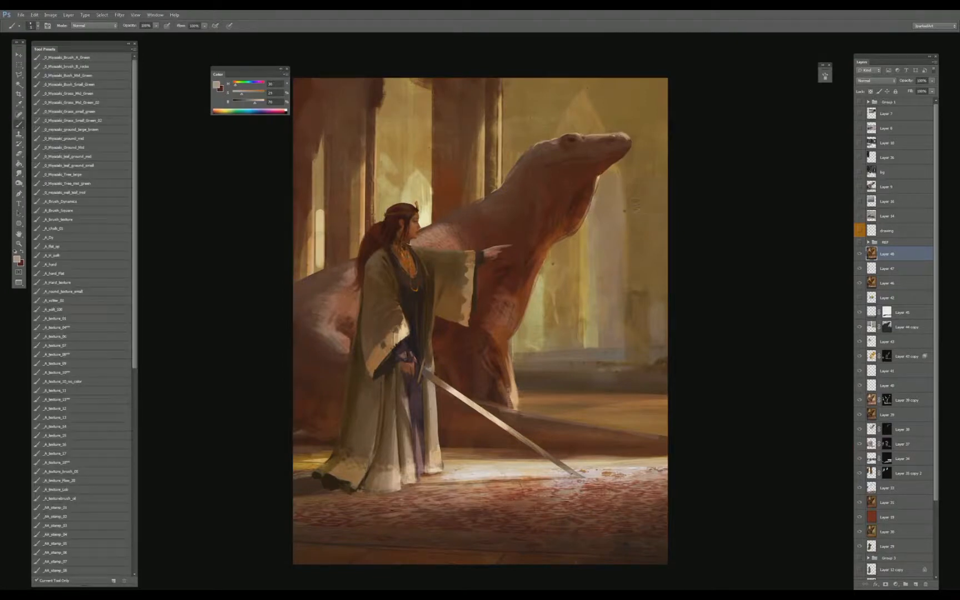
pyautogui.keyDown('alt'); pyautogui.click(634, 228); pyautogui.keyUp('alt')
pyautogui.keyDown('alt'); pyautogui.click(610, 160); pyautogui.keyUp('alt')
pyautogui.keyDown('alt'); pyautogui.click(575, 118); pyautogui.keyUp('alt')
pyautogui.moveTo(575, 117); pyautogui.dragTo(539, 151)
pyautogui.keyDown('alt'); pyautogui.click(493, 92); pyautogui.keyUp('alt')
pyautogui.keyDown('alt'); pyautogui.click(498, 99); pyautogui.keyUp('alt')
# - Repaint the upper parts of the dark columns behind the woman with sampled brown and reddish tones
pyautogui.keyDown('alt'); pyautogui.click(437, 84); pyautogui.keyUp('alt')
pyautogui.keyDown('alt'); pyautogui.click(371, 101); pyautogui.keyUp('alt')
pyautogui.keyDown('alt'); pyautogui.click(358, 97); pyautogui.keyUp('alt')
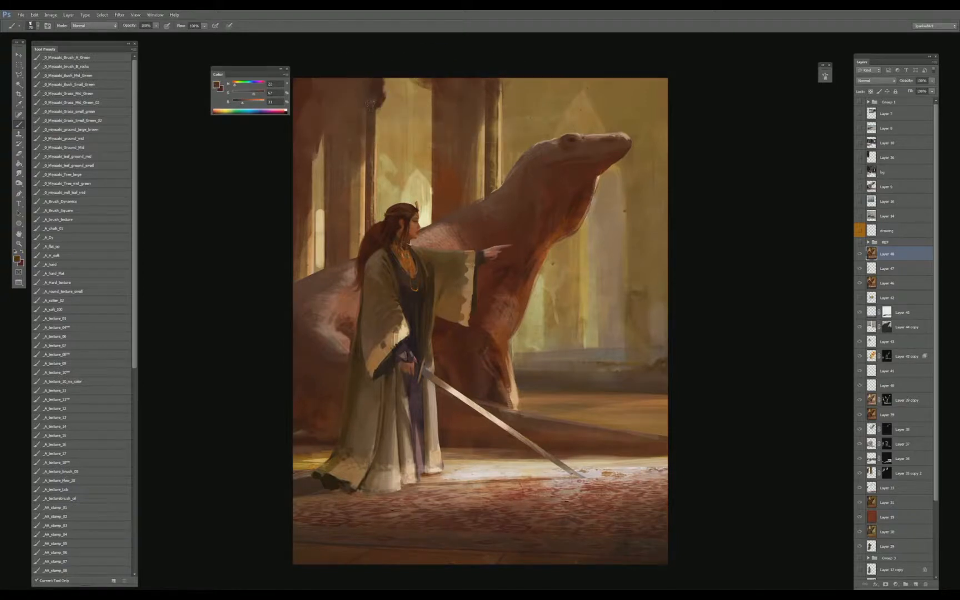
pyautogui.keyDown('alt'); pyautogui.click(355, 96); pyautogui.keyUp('alt')
pyautogui.keyDown('alt'); pyautogui.click(356, 84); pyautogui.keyUp('alt')
pyautogui.keyDown('alt'); pyautogui.click(305, 83); pyautogui.keyUp('alt')
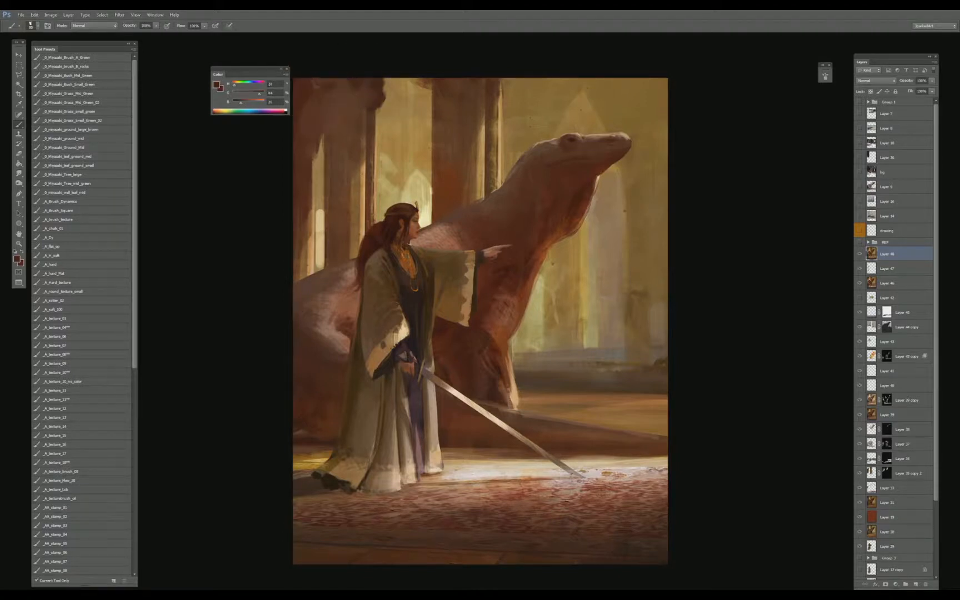
pyautogui.keyDown('alt'); pyautogui.click(341, 94); pyautogui.keyUp('alt')
pyautogui.keyDown('alt'); pyautogui.click(322, 89); pyautogui.keyUp('alt')
pyautogui.keyDown('alt'); pyautogui.click(309, 98); pyautogui.keyUp('alt')
pyautogui.keyDown('alt'); pyautogui.click(310, 125); pyautogui.keyUp('alt')
pyautogui.keyDown('alt'); pyautogui.click(449, 188); pyautogui.keyUp('alt')
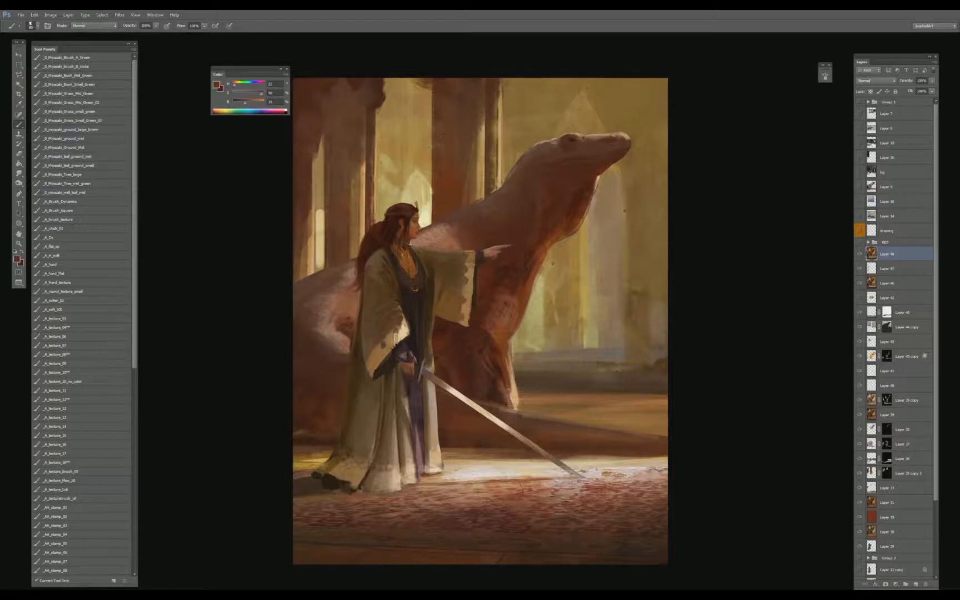